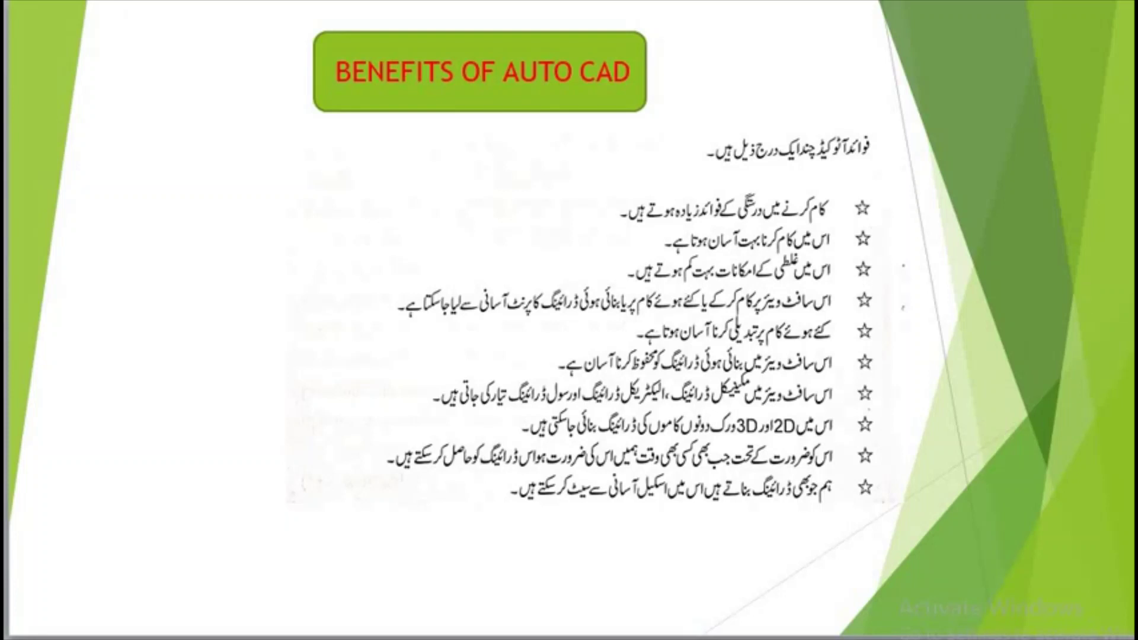
Advance the slideshow from Benefits of AutoCAD to the WHAT IS 2D AND 3D slide.
key("Right")
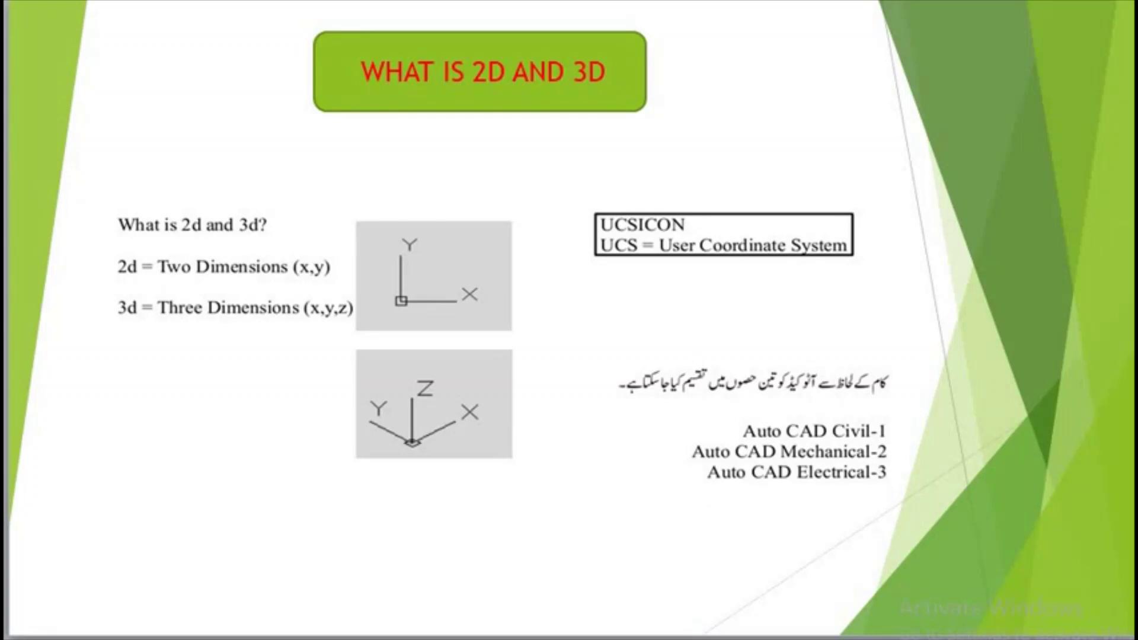
Advance to the slide on AutoCAD Civil, Mechanical and Electrical types.
key("Right")
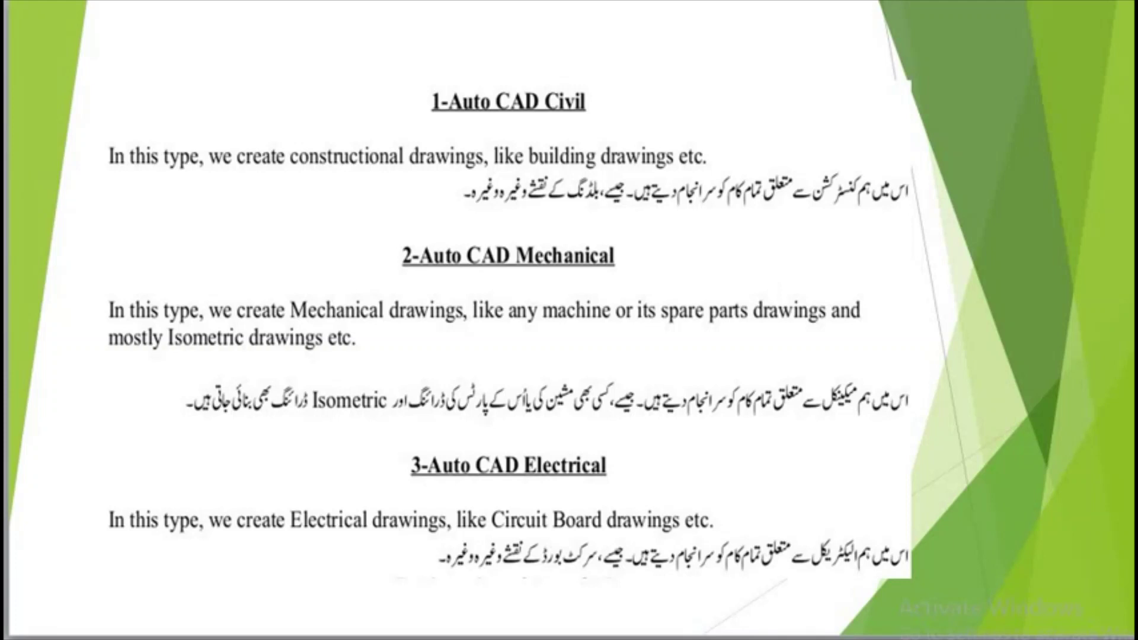
Advance to the Drawing UNITS Setup slide.
key("Right")
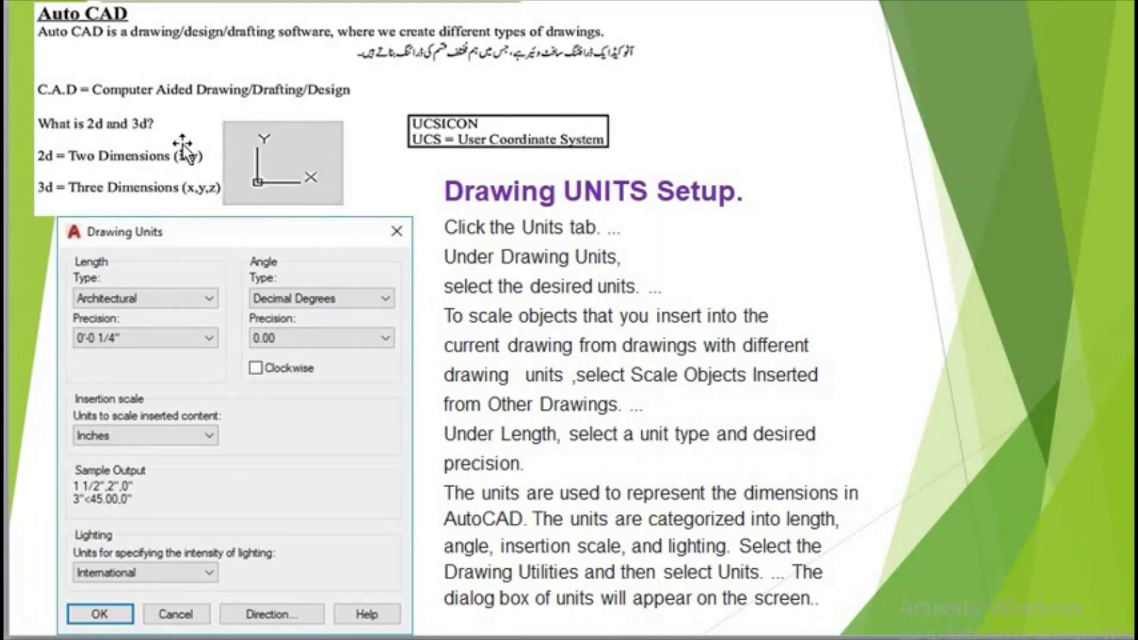
Select the Drawing Units picture on the units slide.
left_click(314, 319)
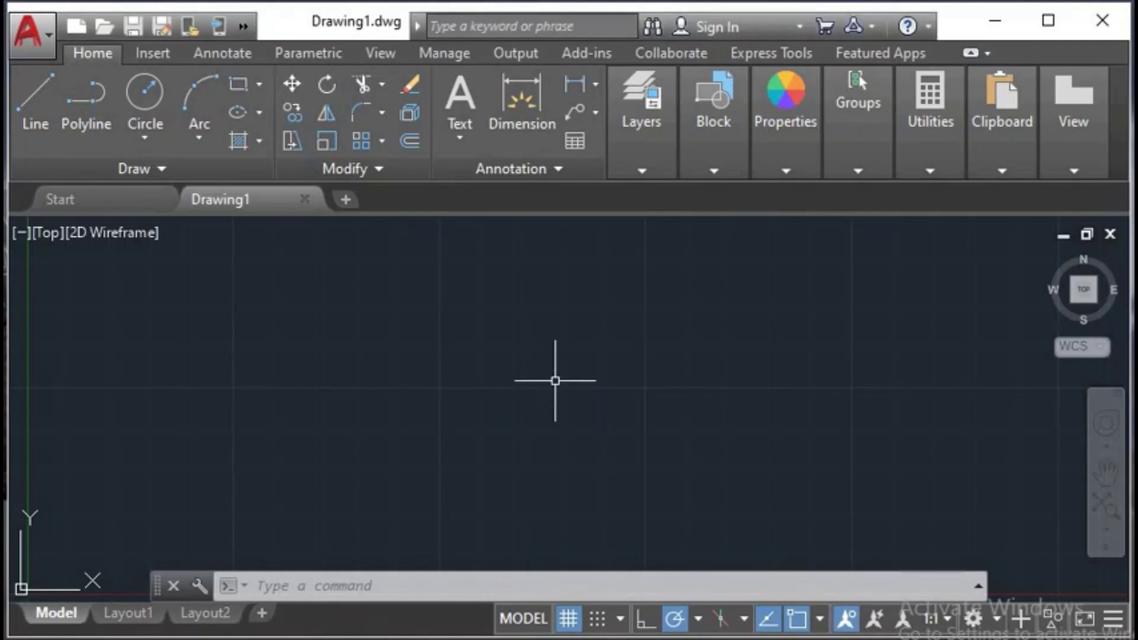
With UN, set Architectural length units at 0'-0 1/8" precision, insertion scale Inches.
type("u")
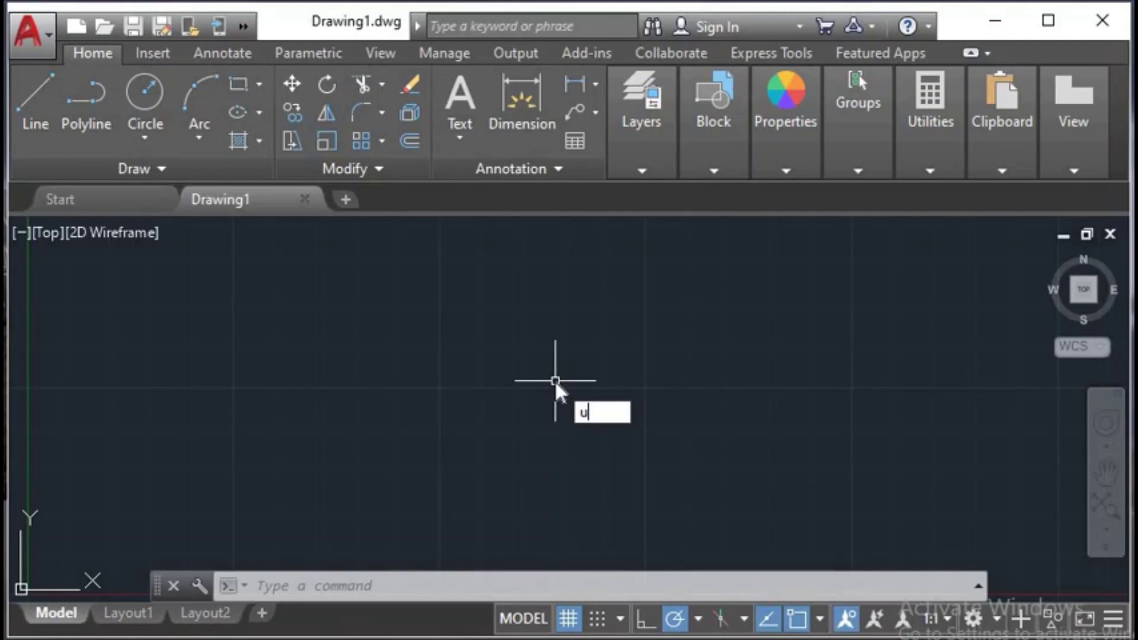
type("n")
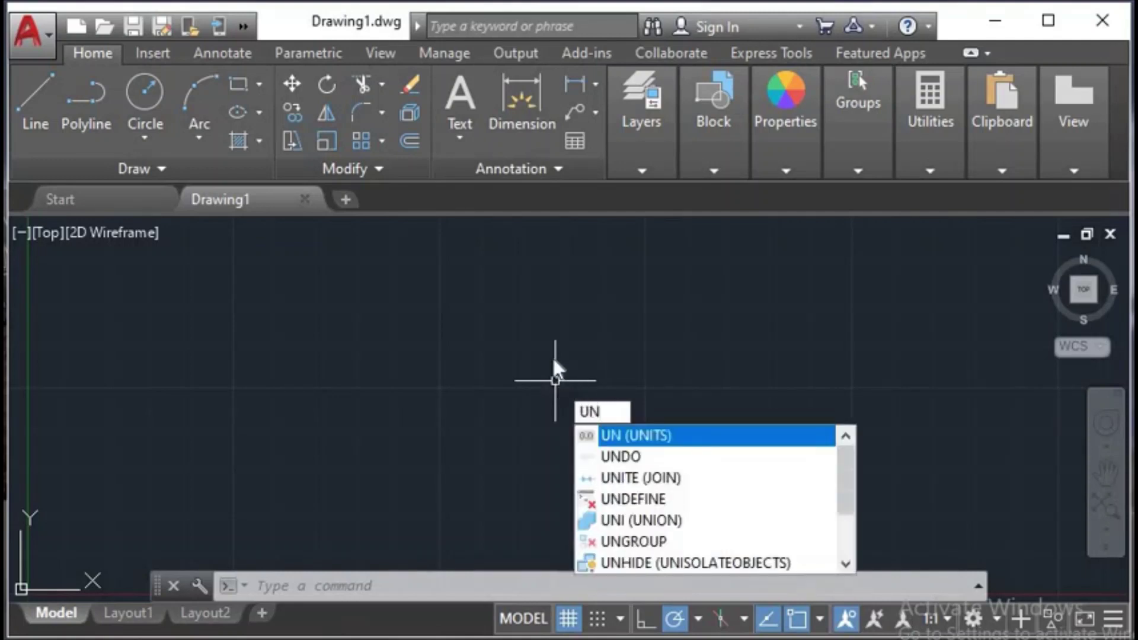
key("Return")
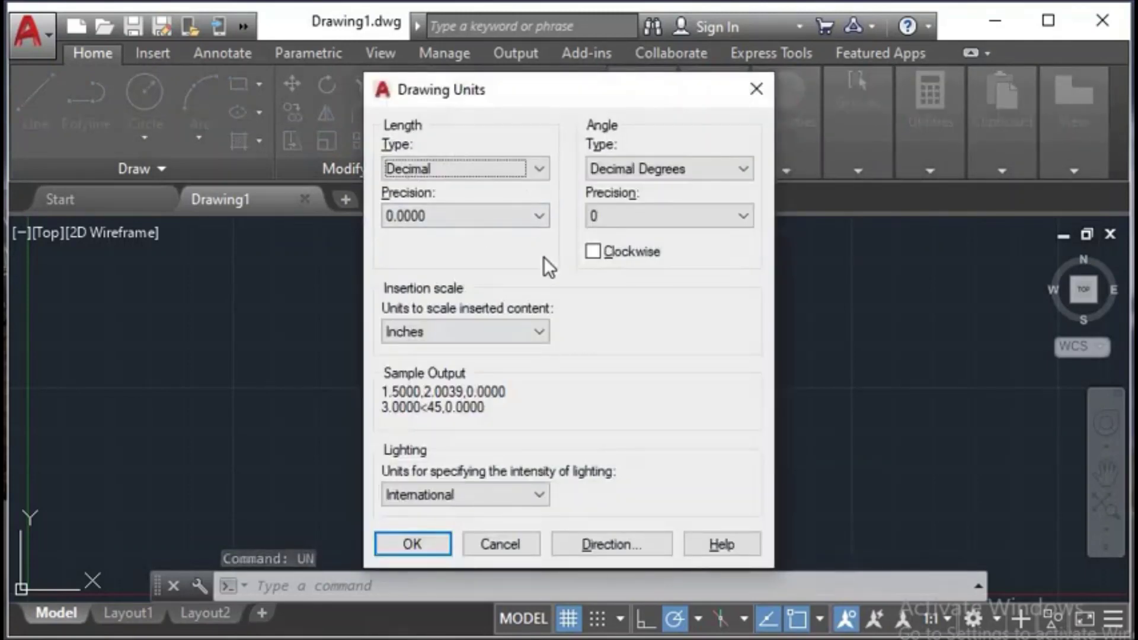
left_click(532, 169)
left_click(503, 189)
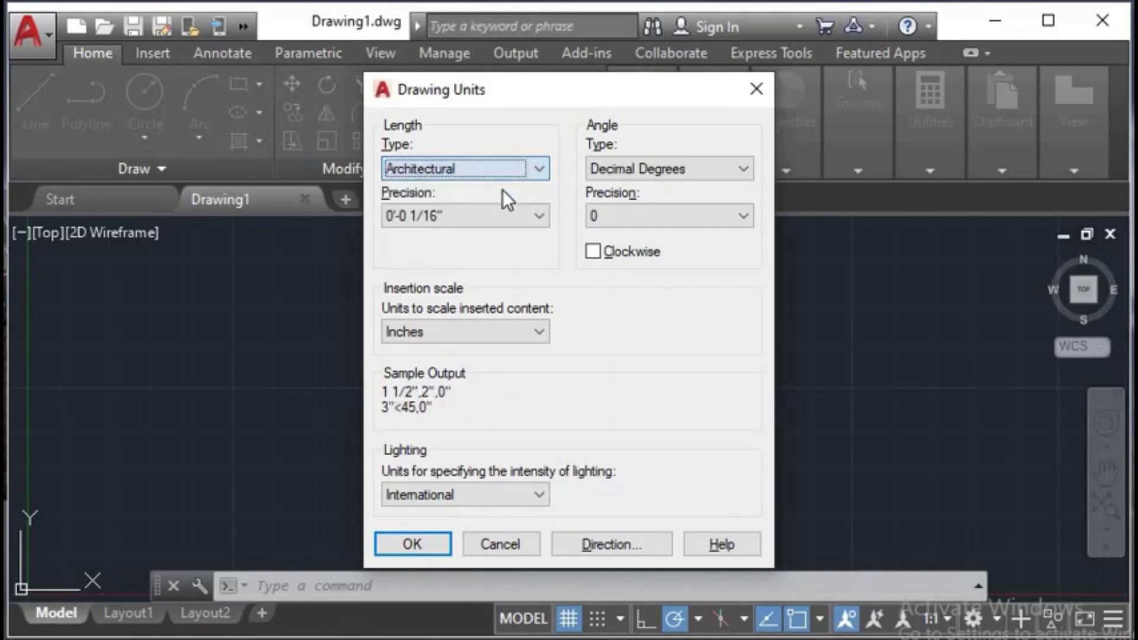
left_click(480, 217)
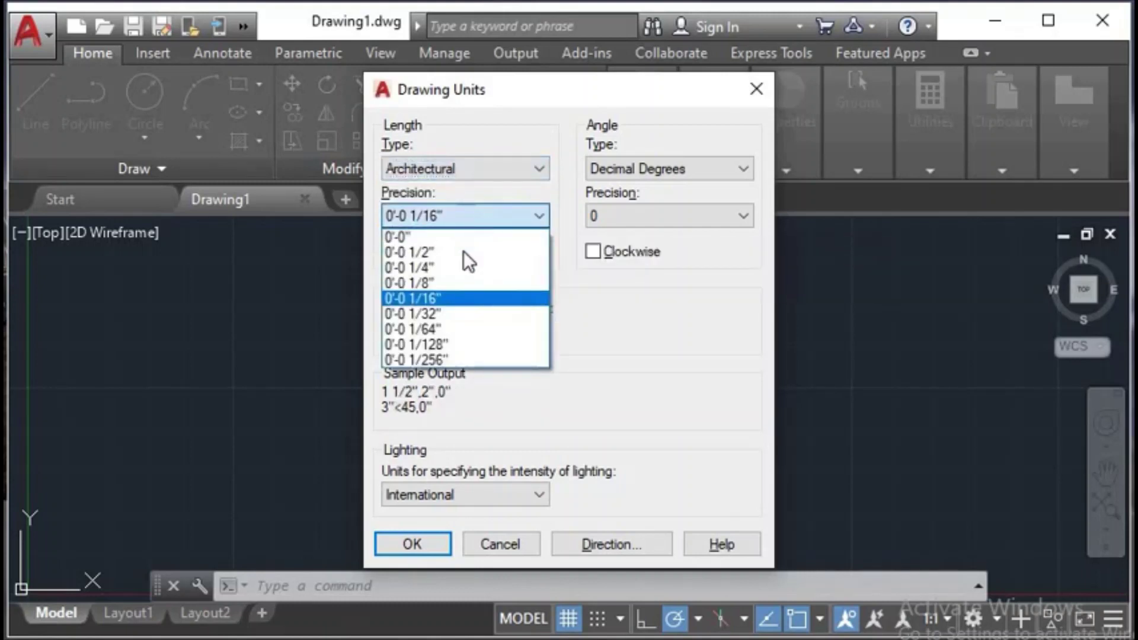
left_click(448, 279)
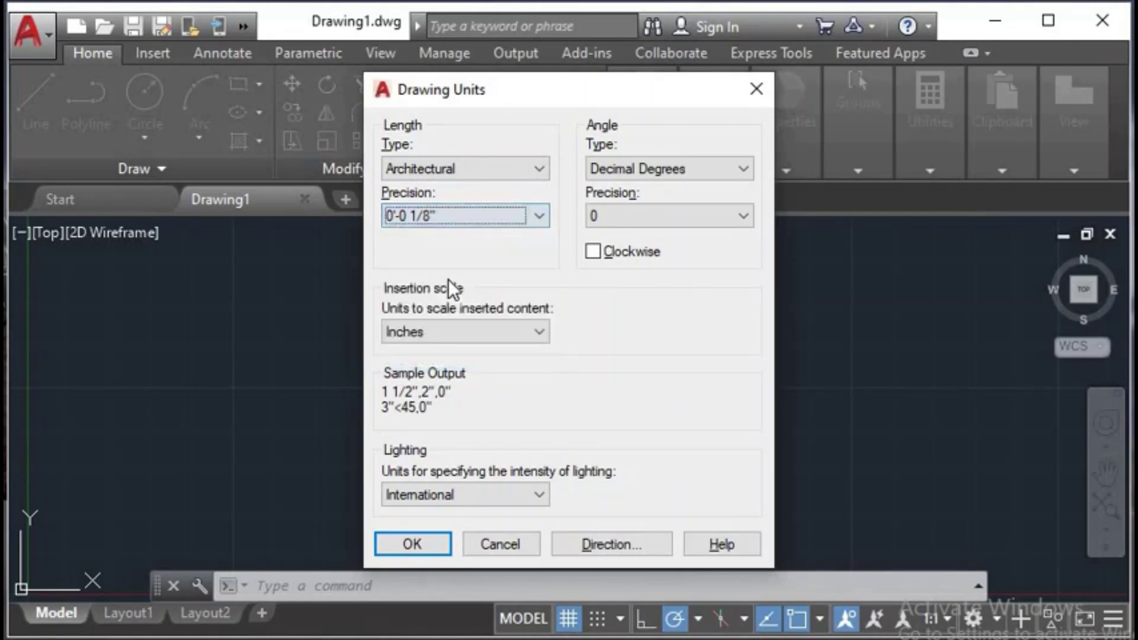
left_click(467, 326)
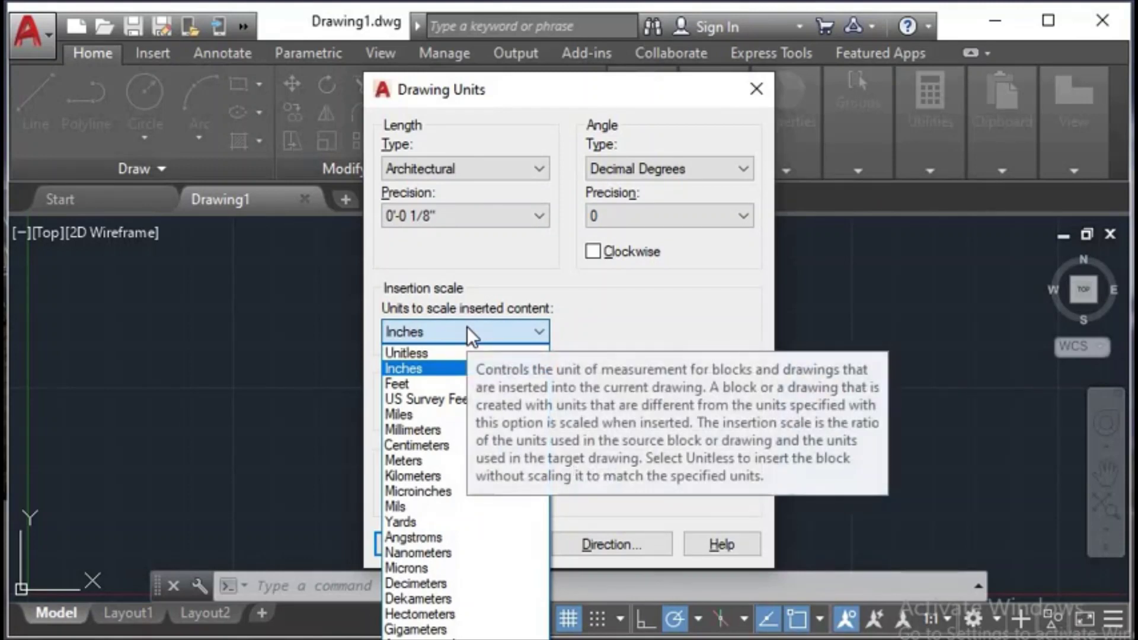
left_click(455, 373)
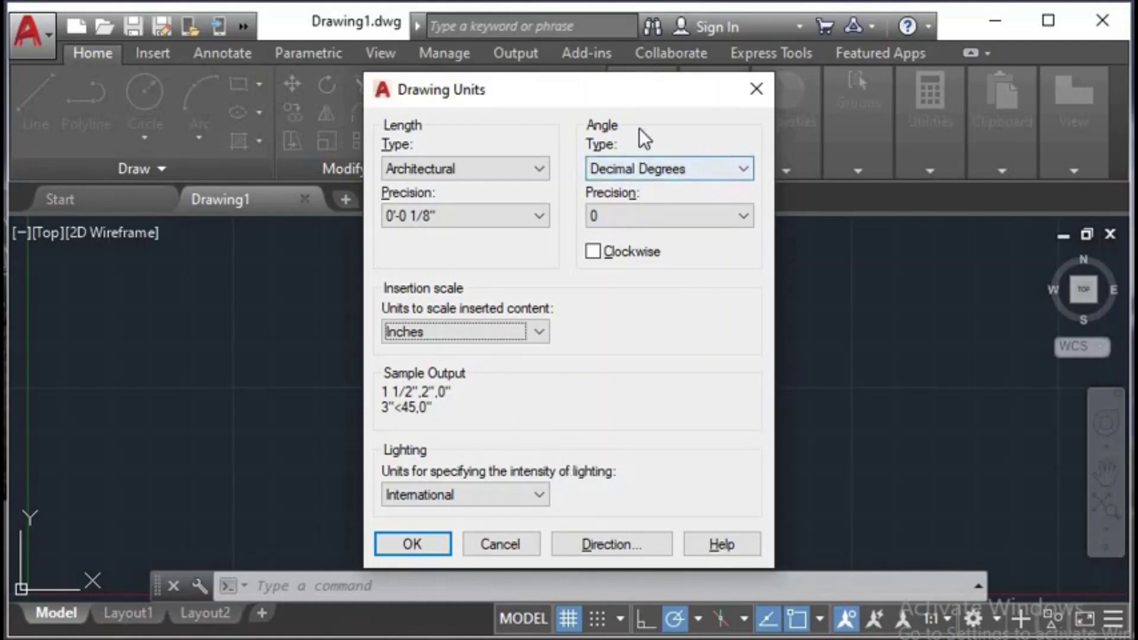
Set angles to Deg/Min/Sec with 0d00' precision and apply the units.
left_click(678, 174)
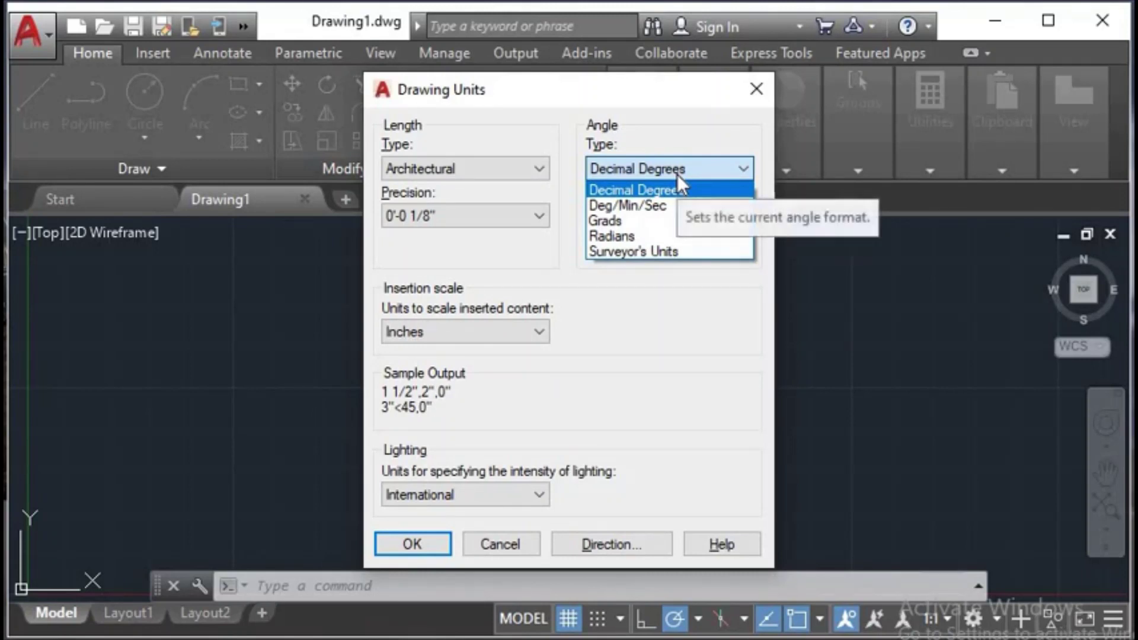
left_click(640, 205)
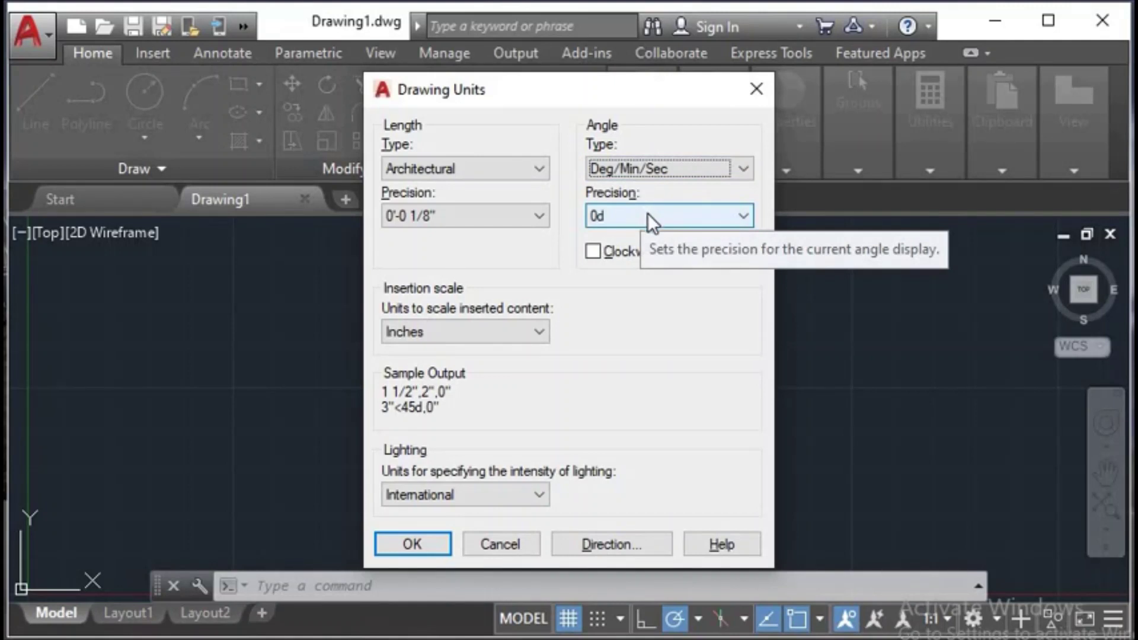
left_click(647, 212)
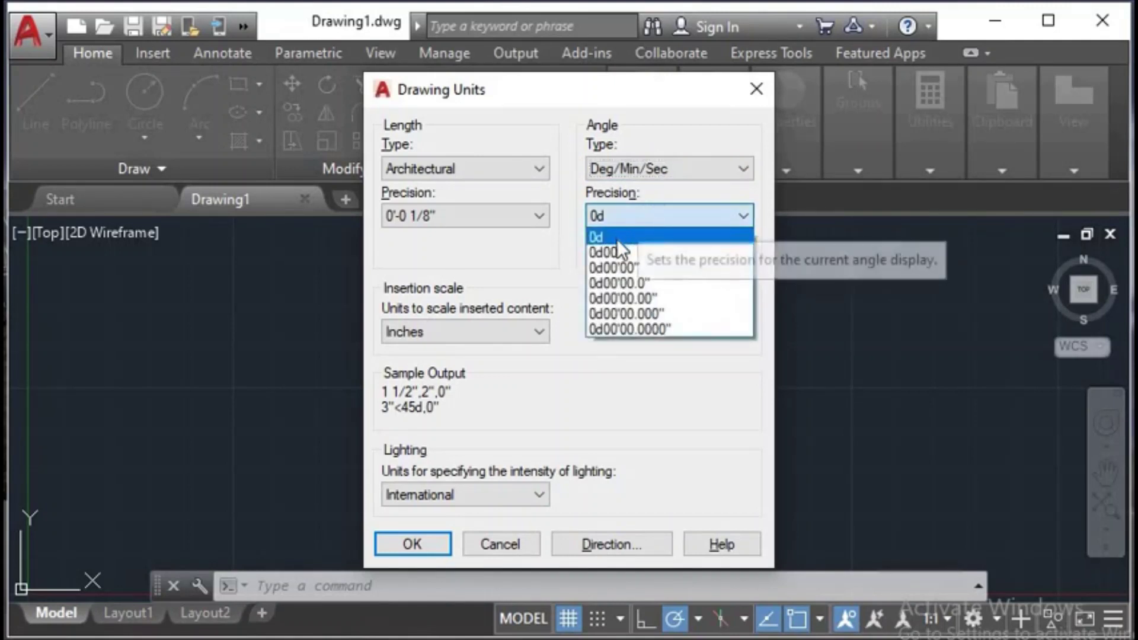
left_click(610, 252)
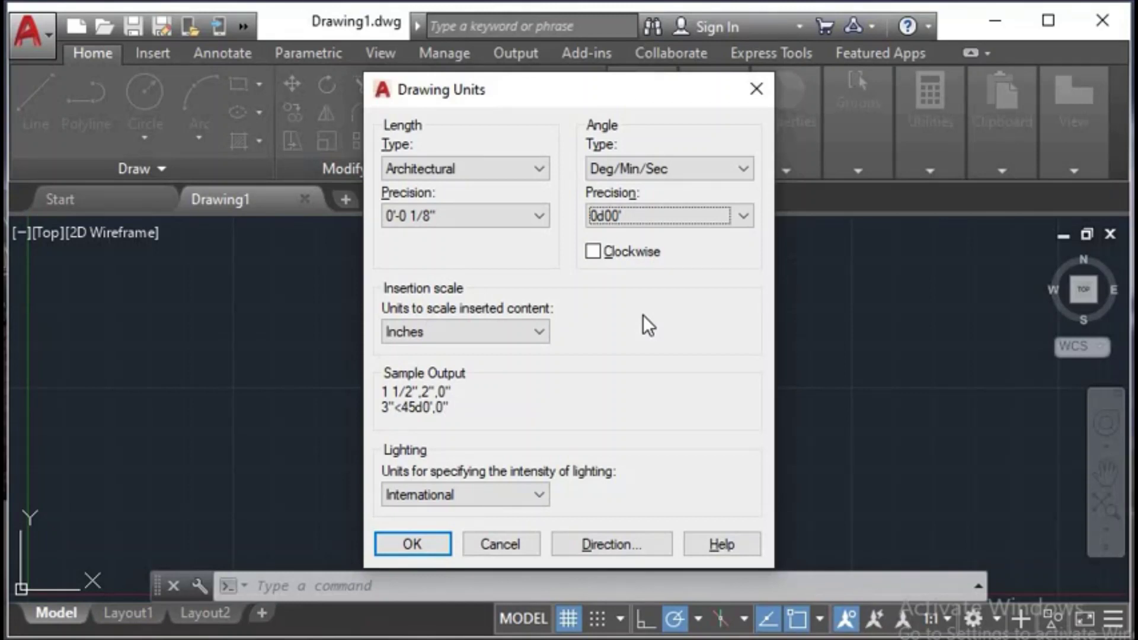
left_click(407, 543)
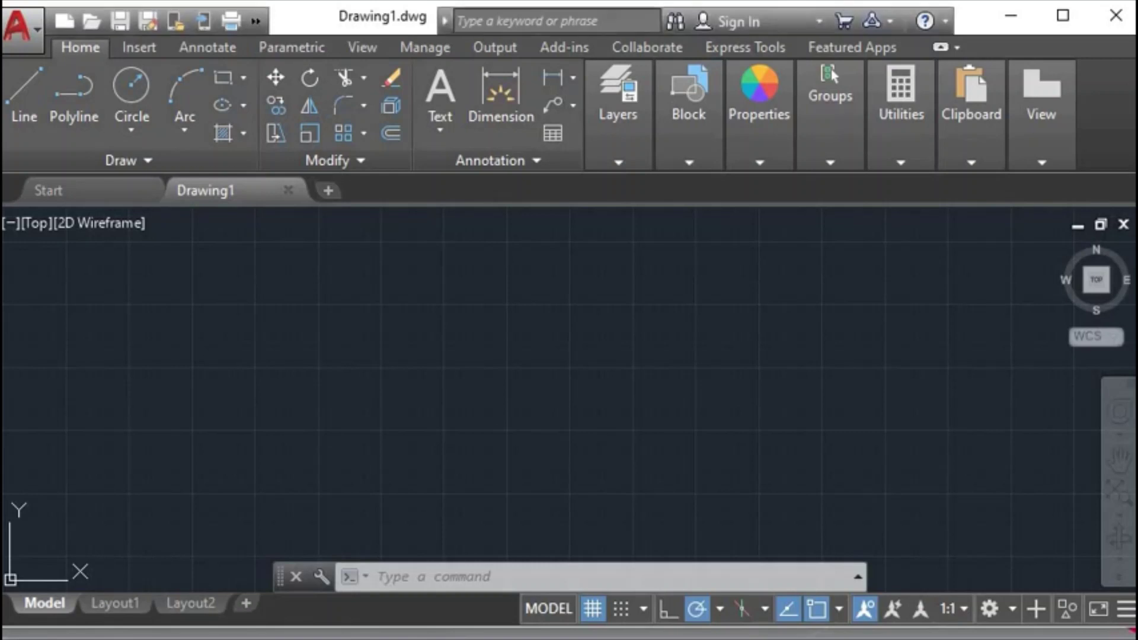
type("d")
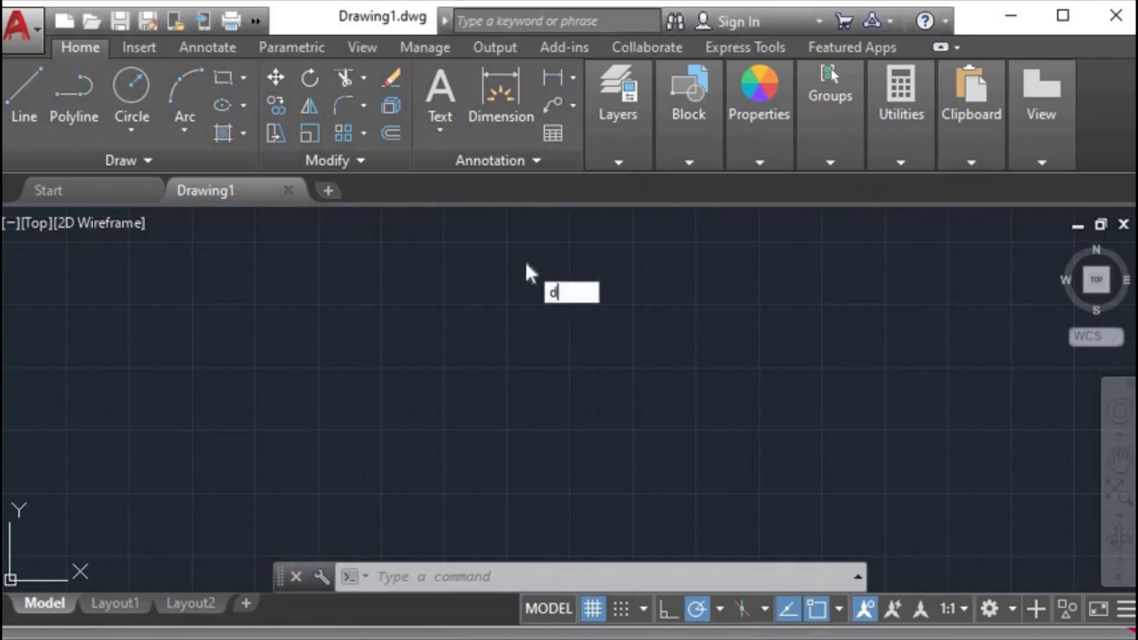
Run the DIMSTYLE command to bring up the Dimension Style Manager.
key("Return")
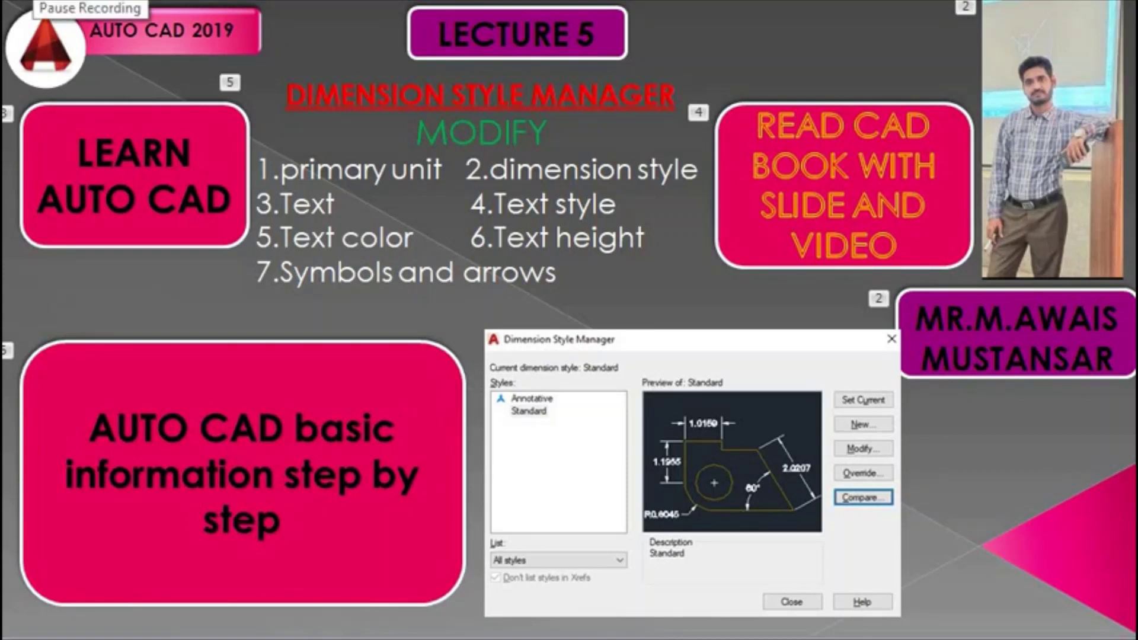
Advance to the slide about the New Dimension Style dialog.
key("Right")
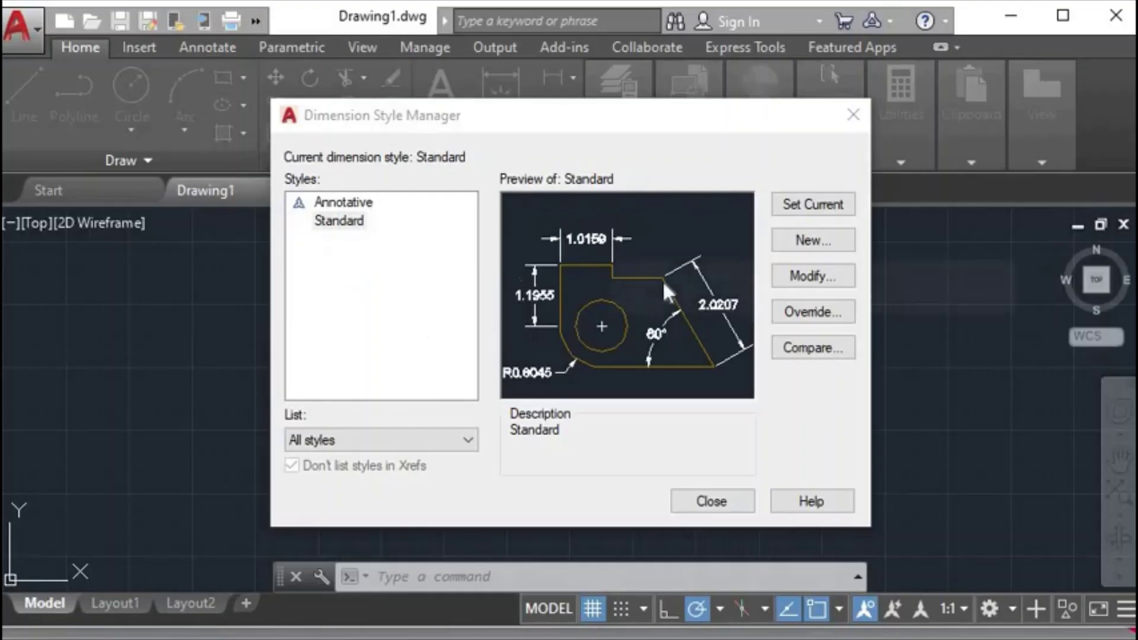
Modify the Standard dimension style and show its Symbols and Arrows settings.
left_click(821, 282)
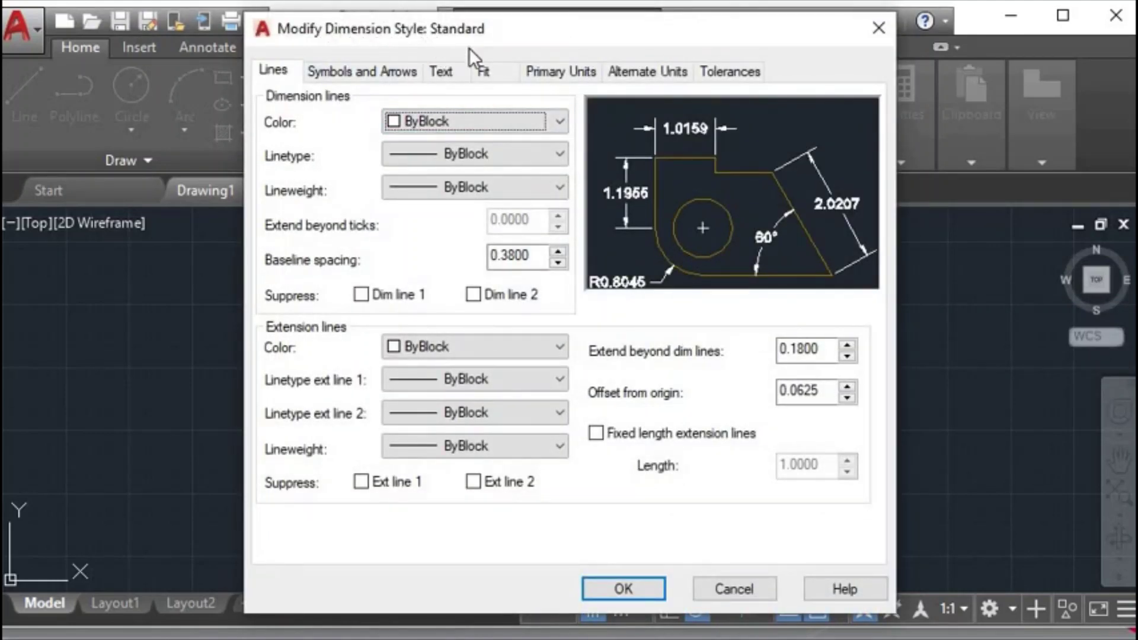
left_click(401, 70)
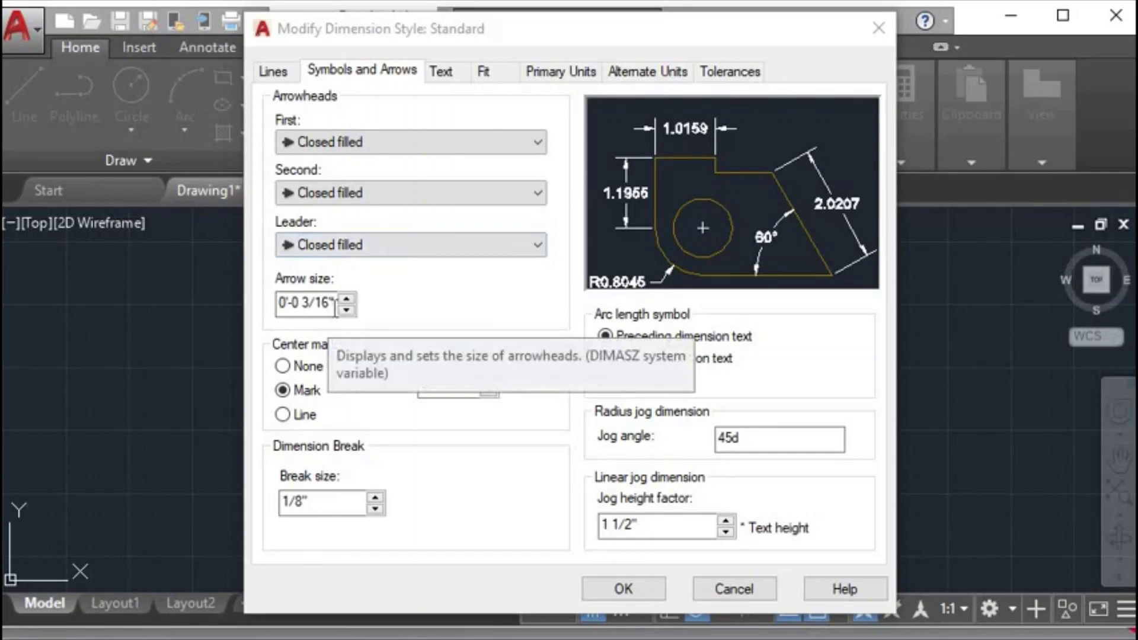
Set the Standard style's arrow size to 4".
double_click(332, 304)
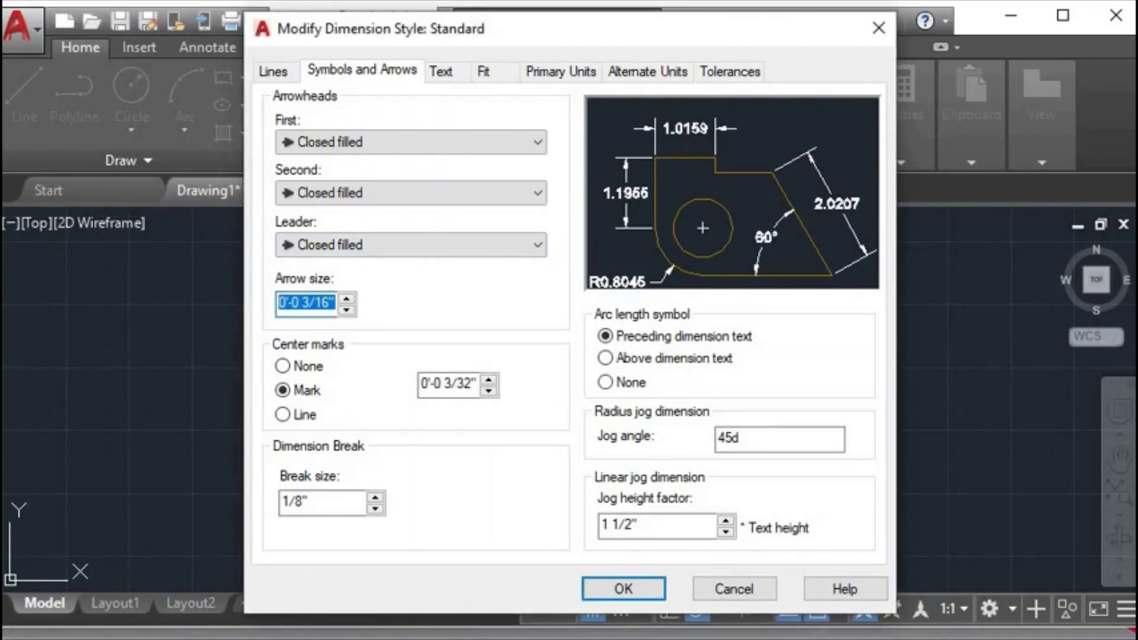
type("2")
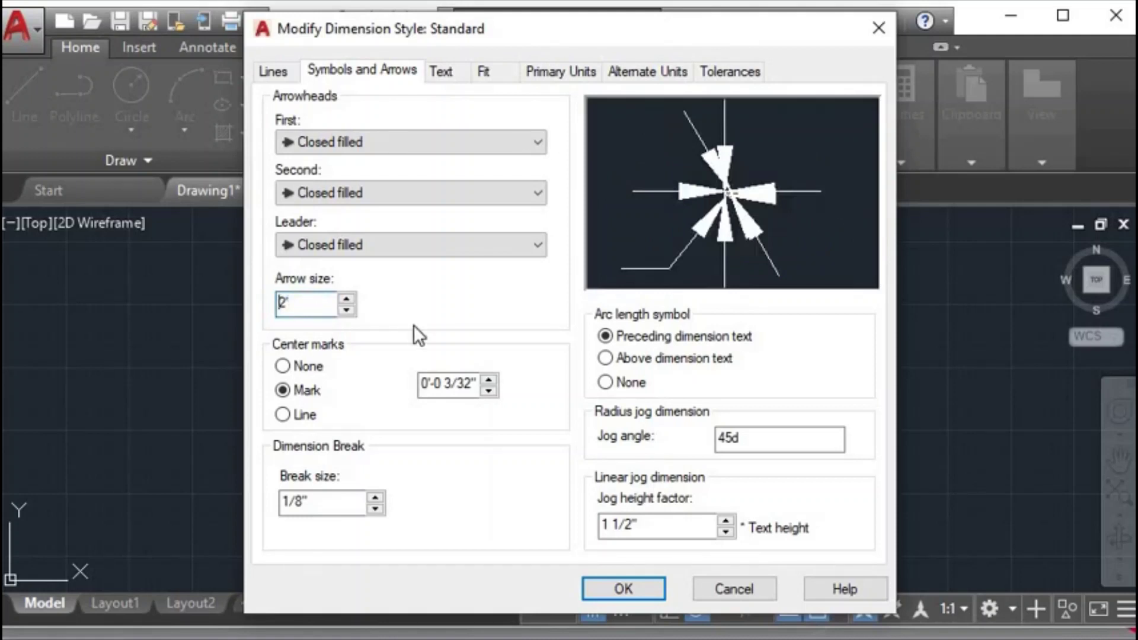
double_click(291, 304)
type("4")
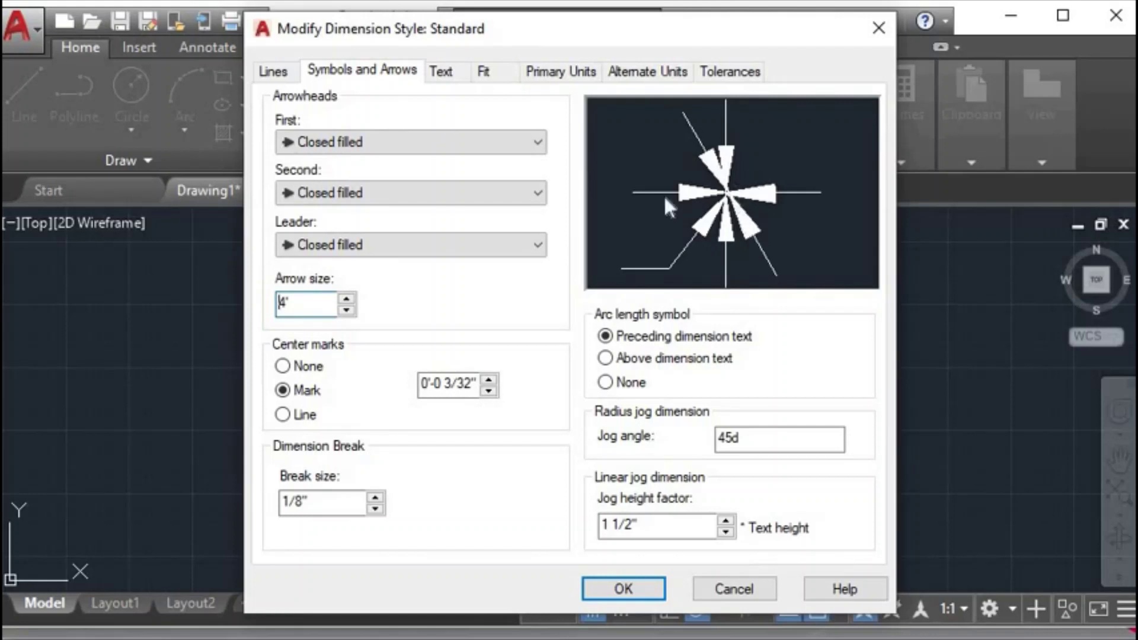
Set both arrowheads to Architectural tick after trying Closed blank and Dot.
left_click(393, 142)
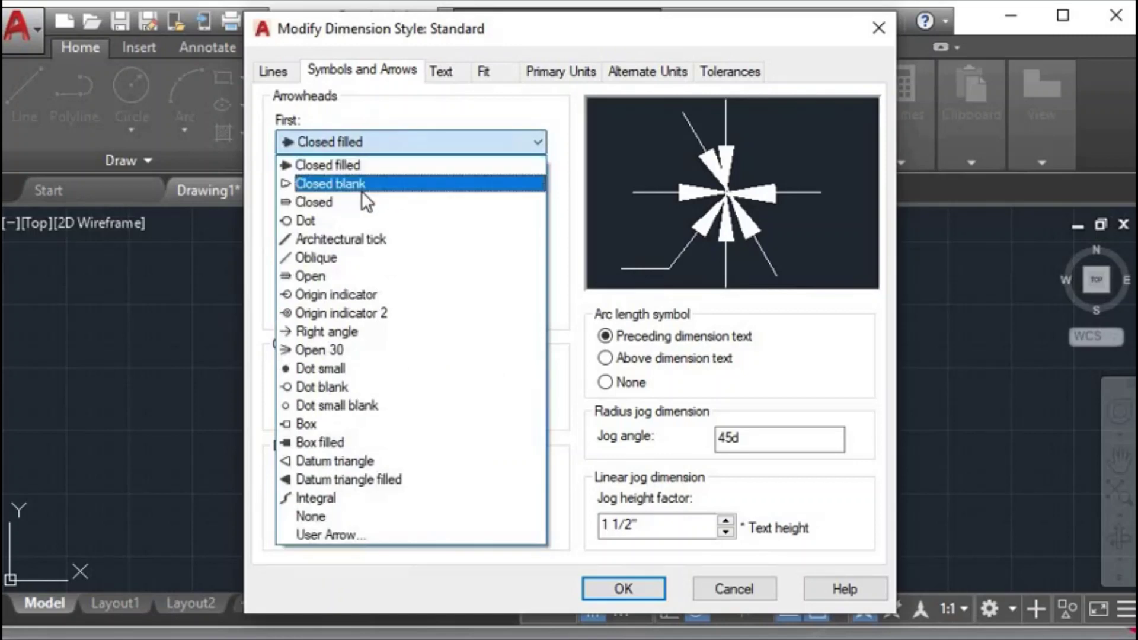
left_click(363, 185)
left_click(426, 142)
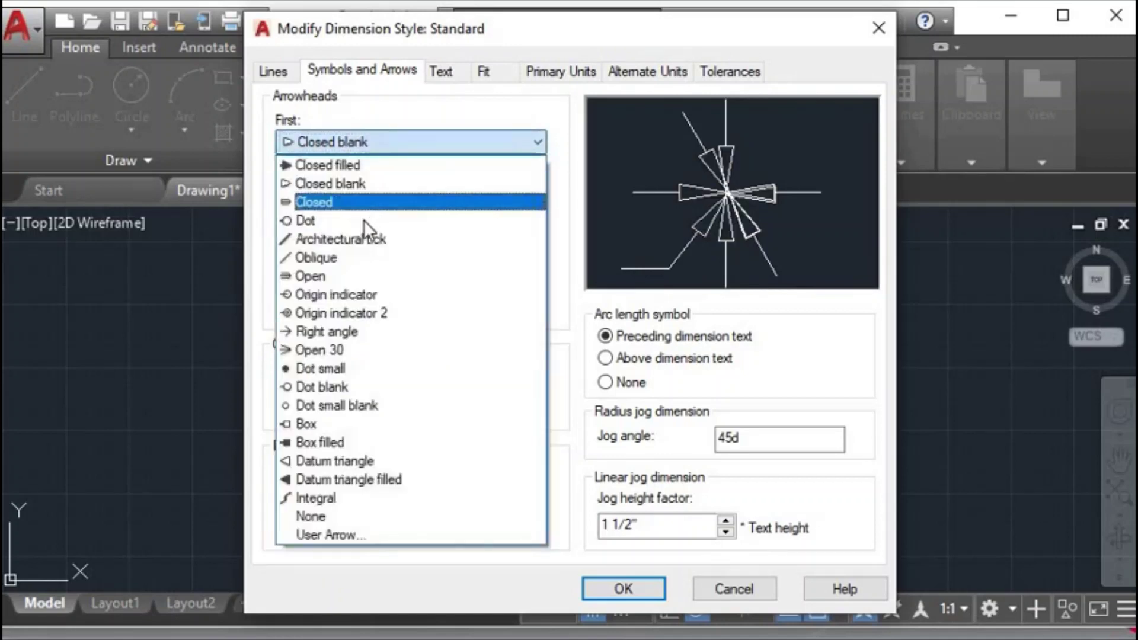
left_click(364, 219)
left_click(447, 149)
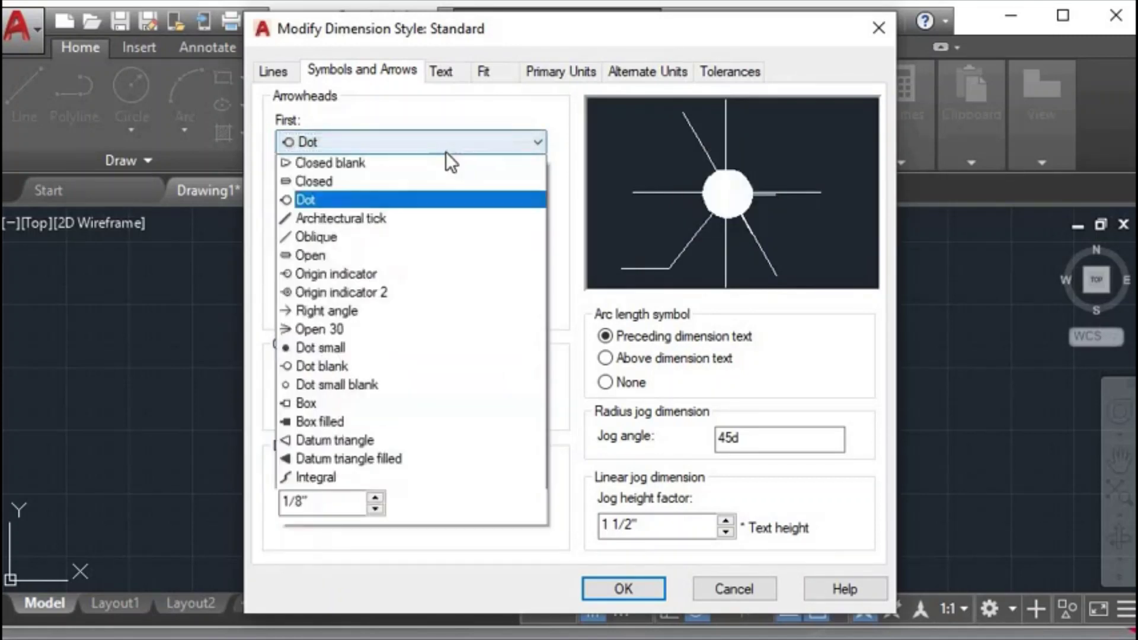
left_click(395, 235)
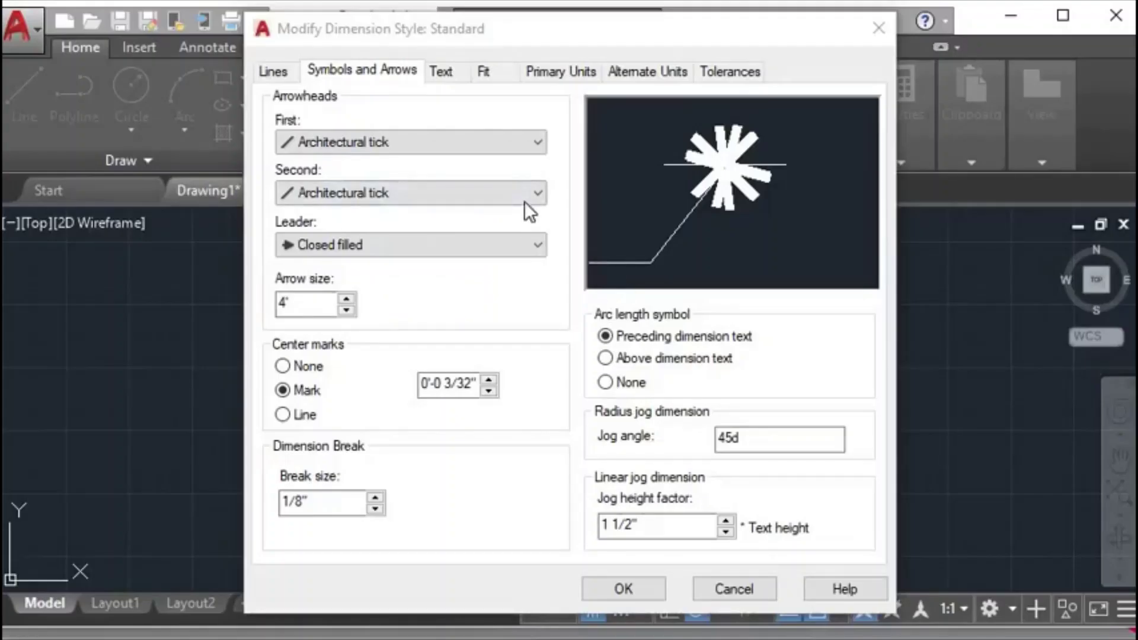
Set the dimension text height to 6".
left_click(451, 76)
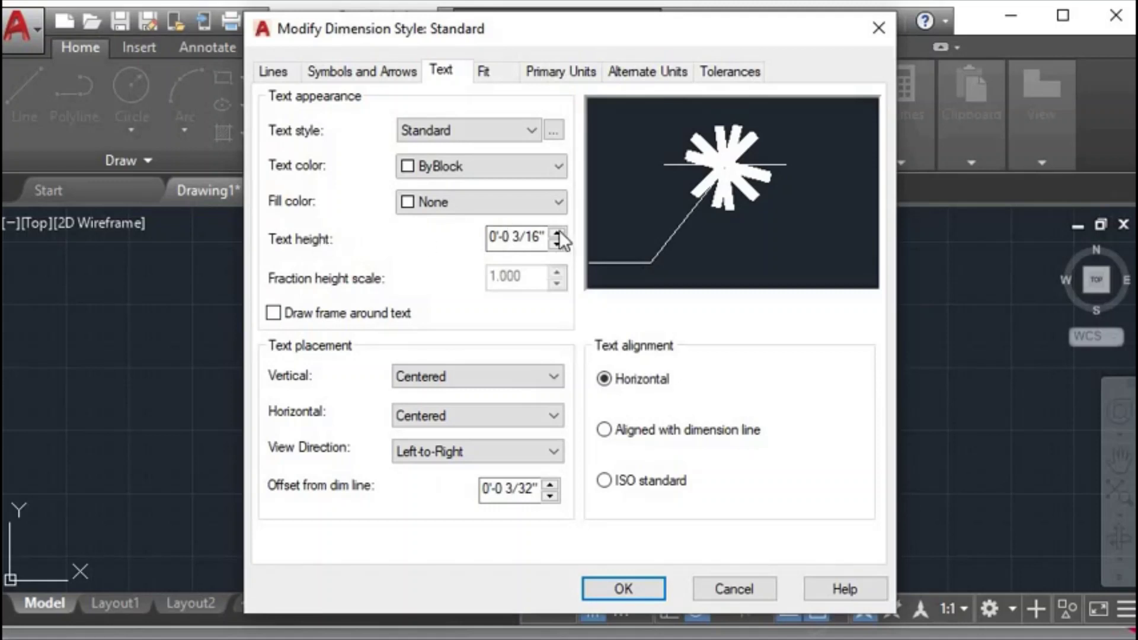
left_click(546, 238)
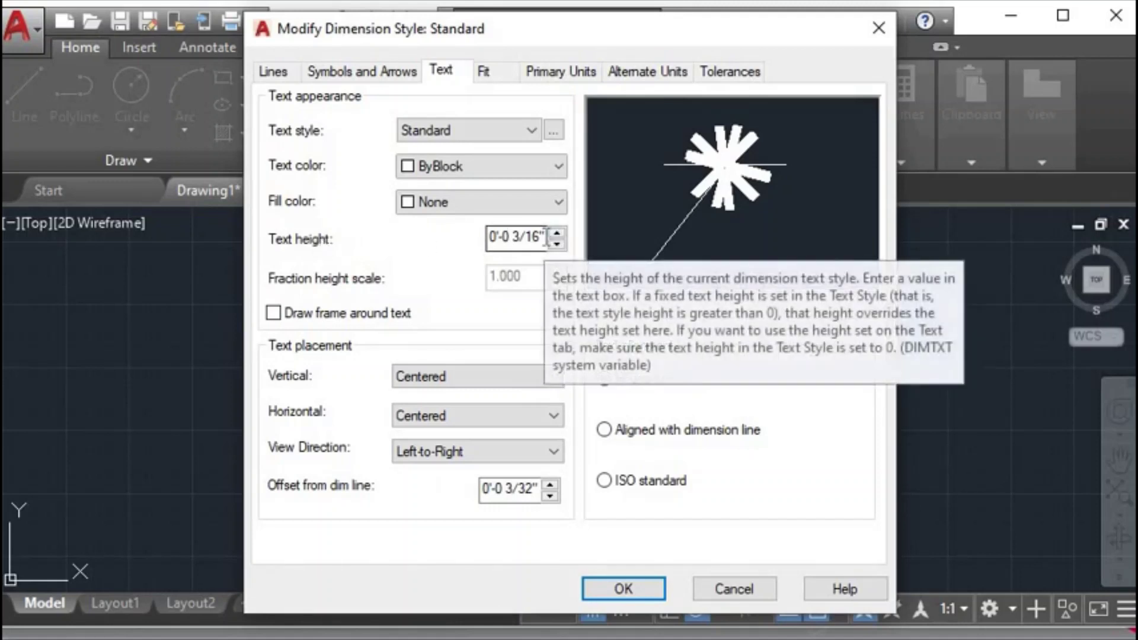
left_click_drag(546, 238, 444, 239)
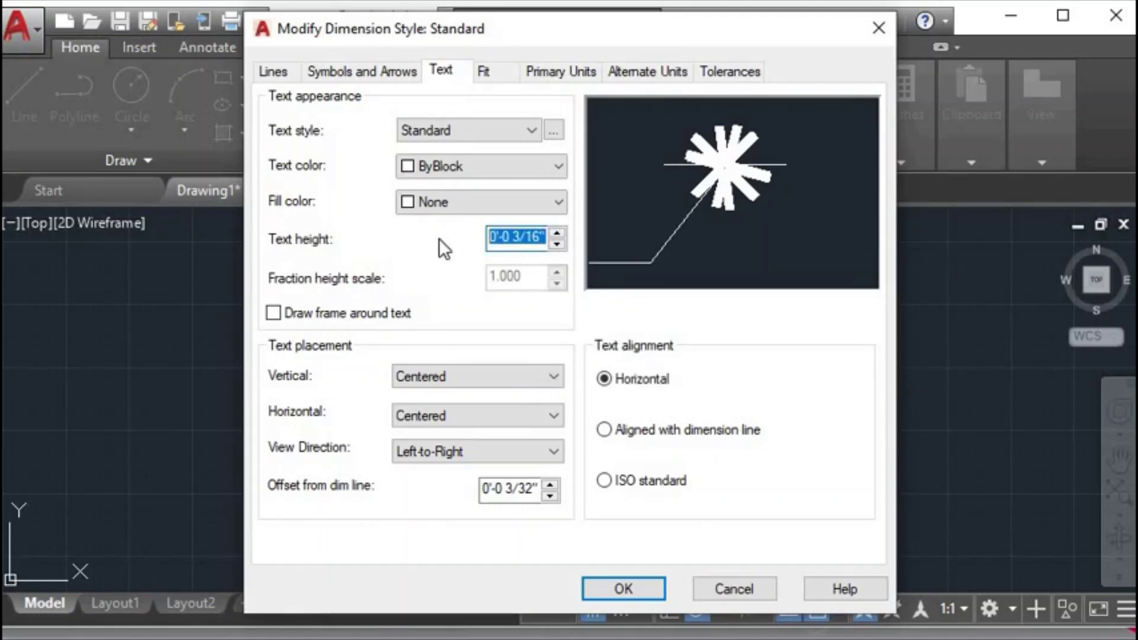
type("6")
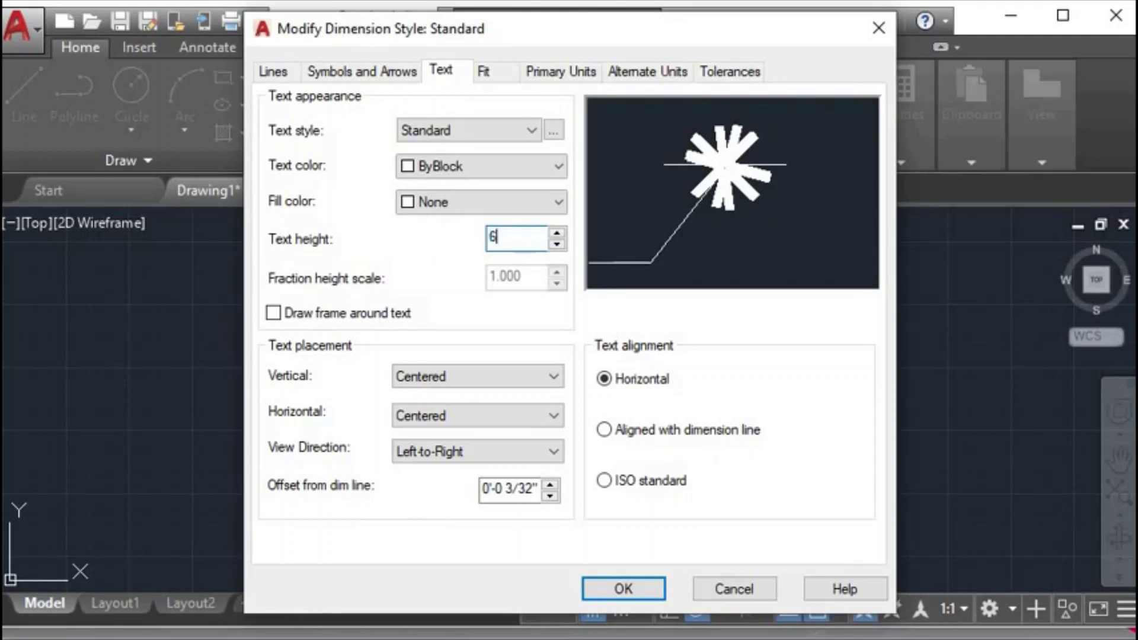
type("'")
key("BackSpace")
type("\"")
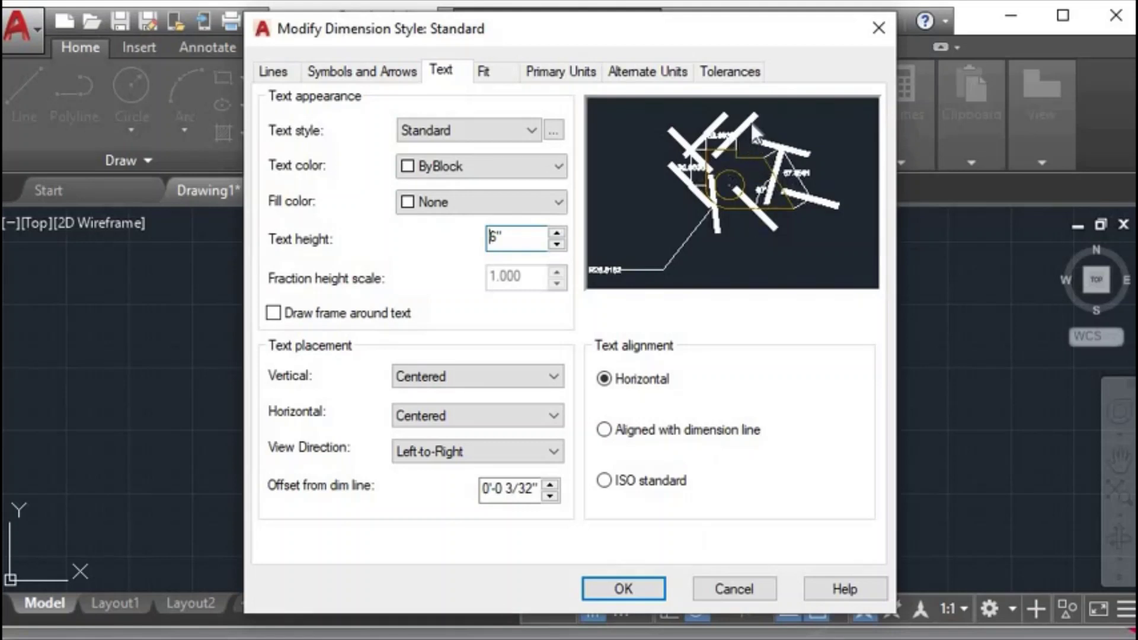
Set the text colour to ByLayer and keep the fill colour as None.
left_click(504, 173)
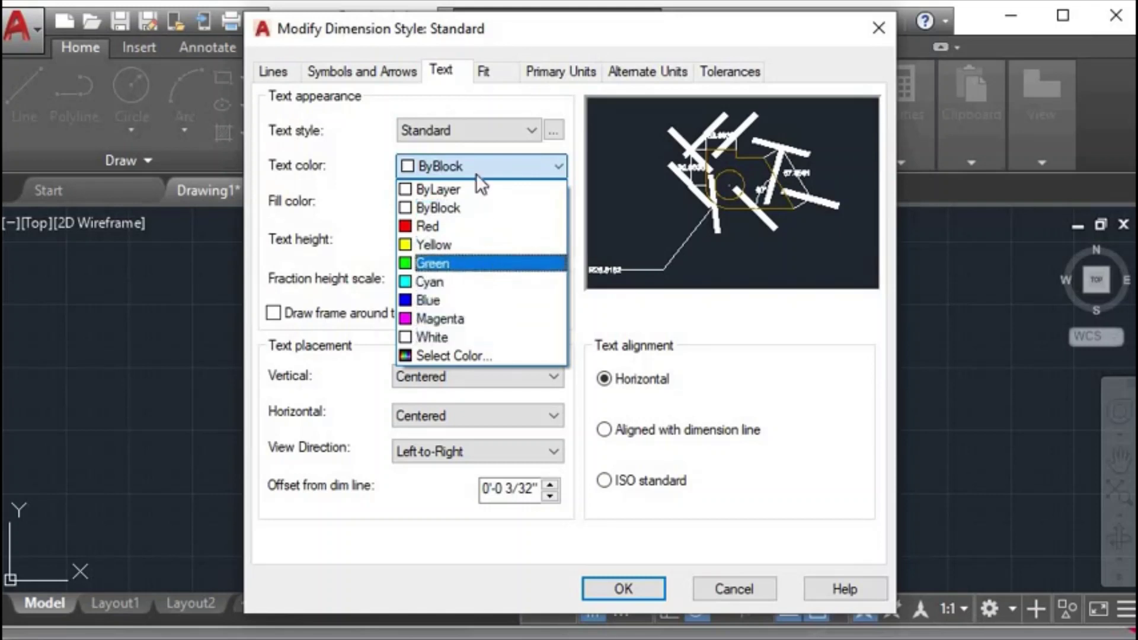
left_click(448, 191)
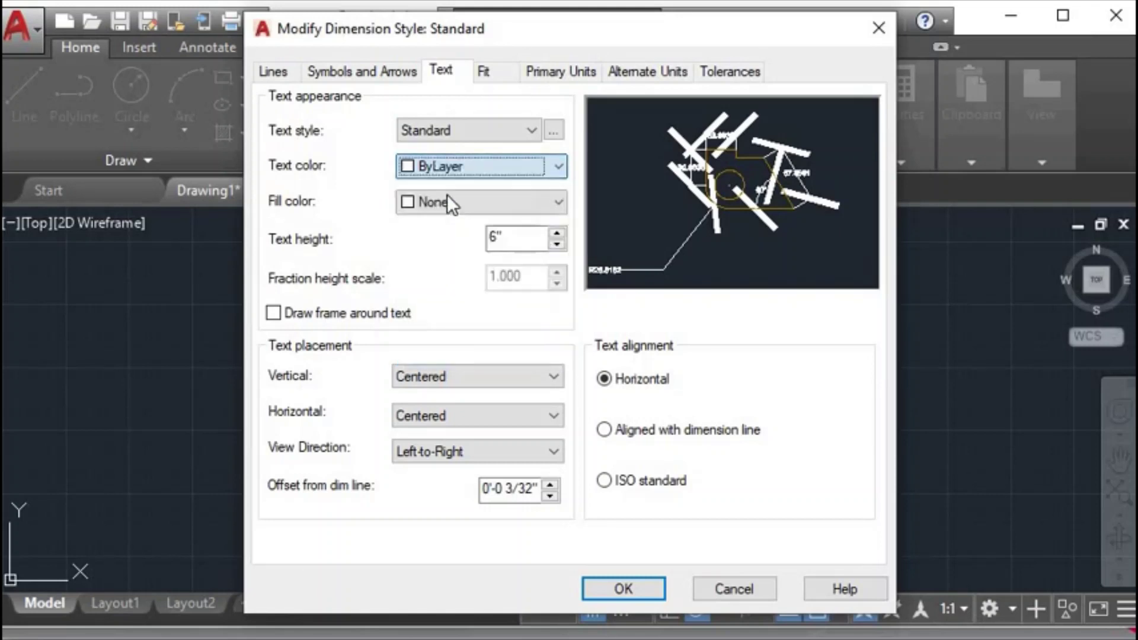
left_click(475, 211)
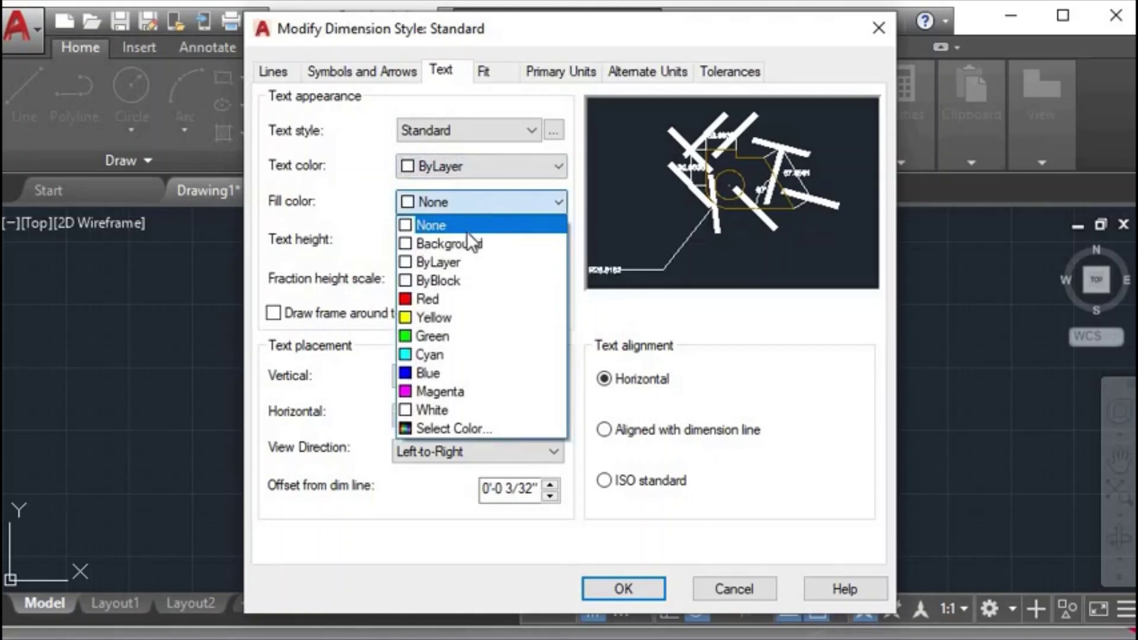
left_click(478, 225)
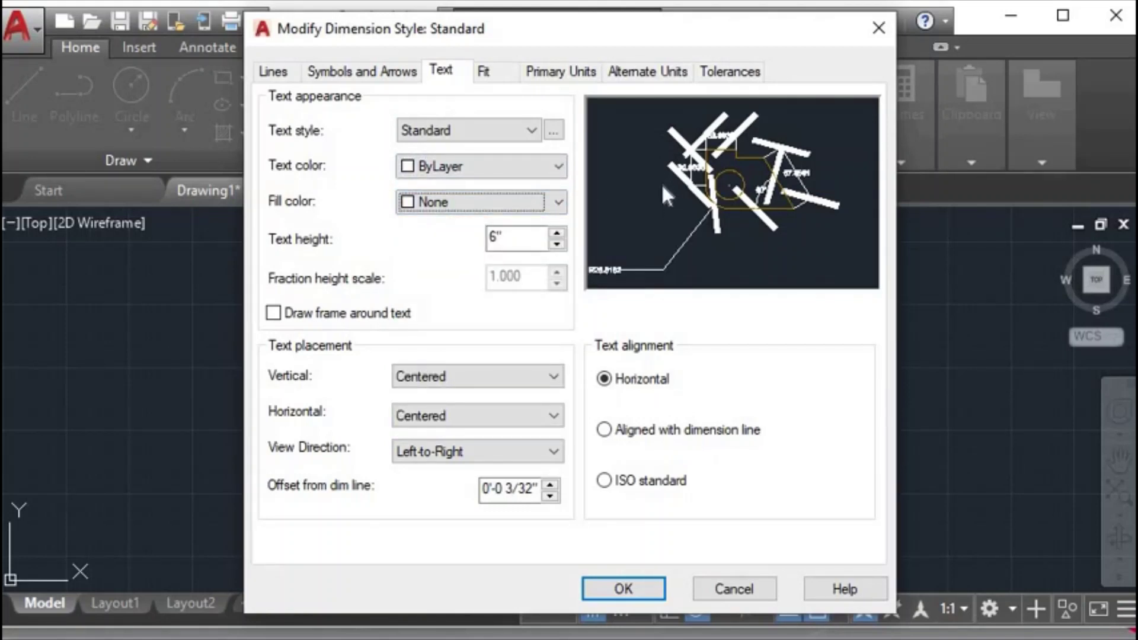
On Symbols and Arrows, reduce the Standard style's arrow size from 4" to 3".
left_click(384, 72)
type("4")
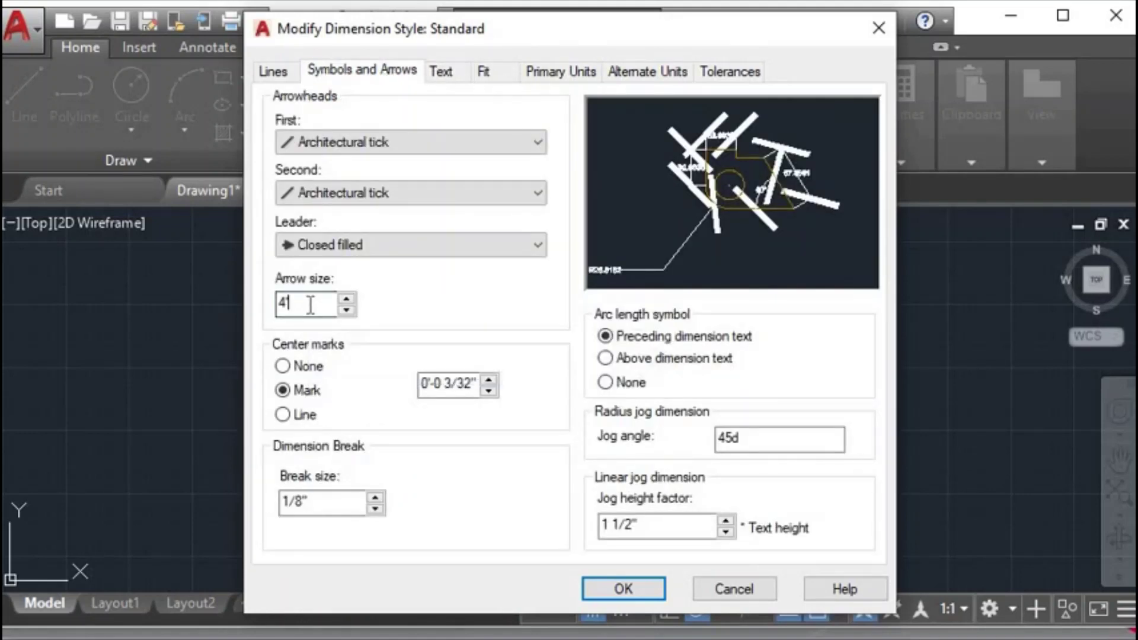
left_click_drag(310, 305, 271, 311)
type("3")
type("\"")
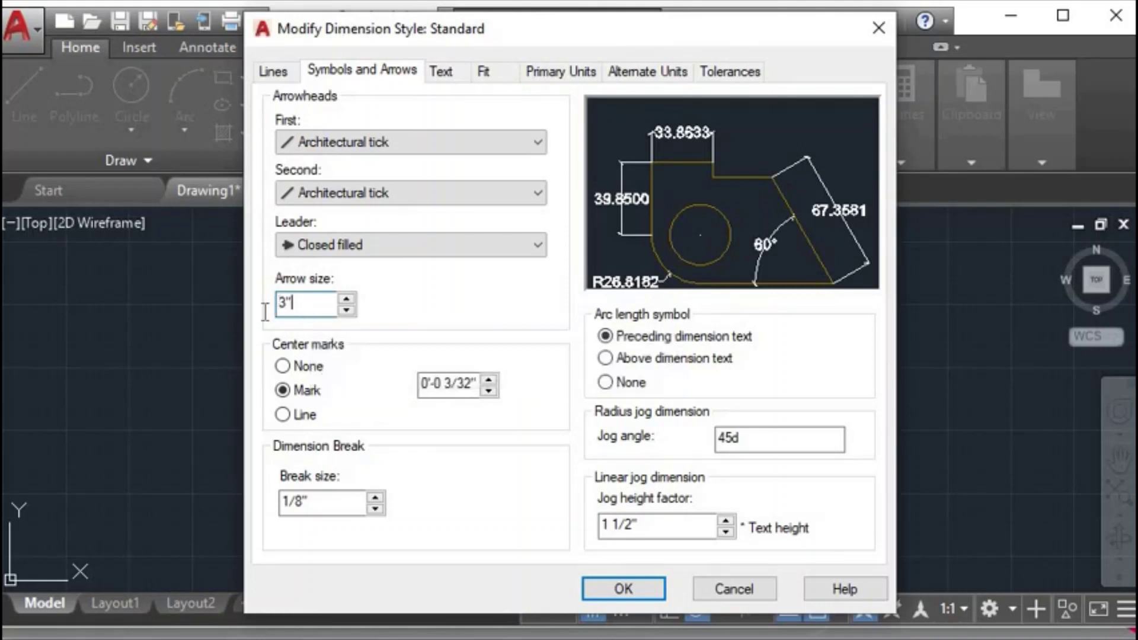
type("4\"")
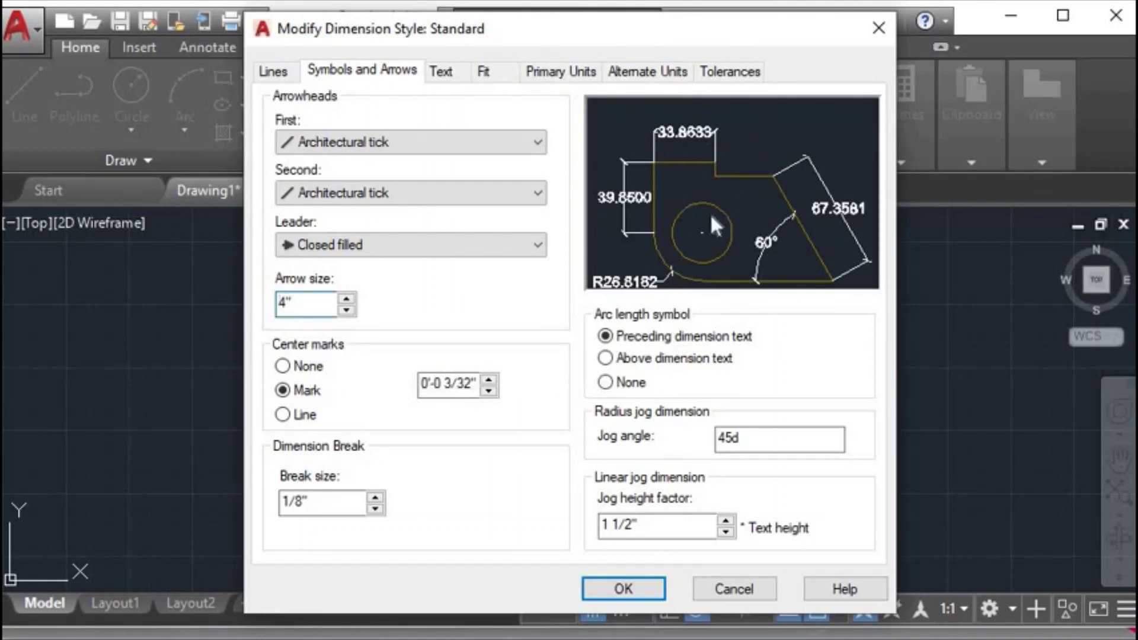
left_click(443, 71)
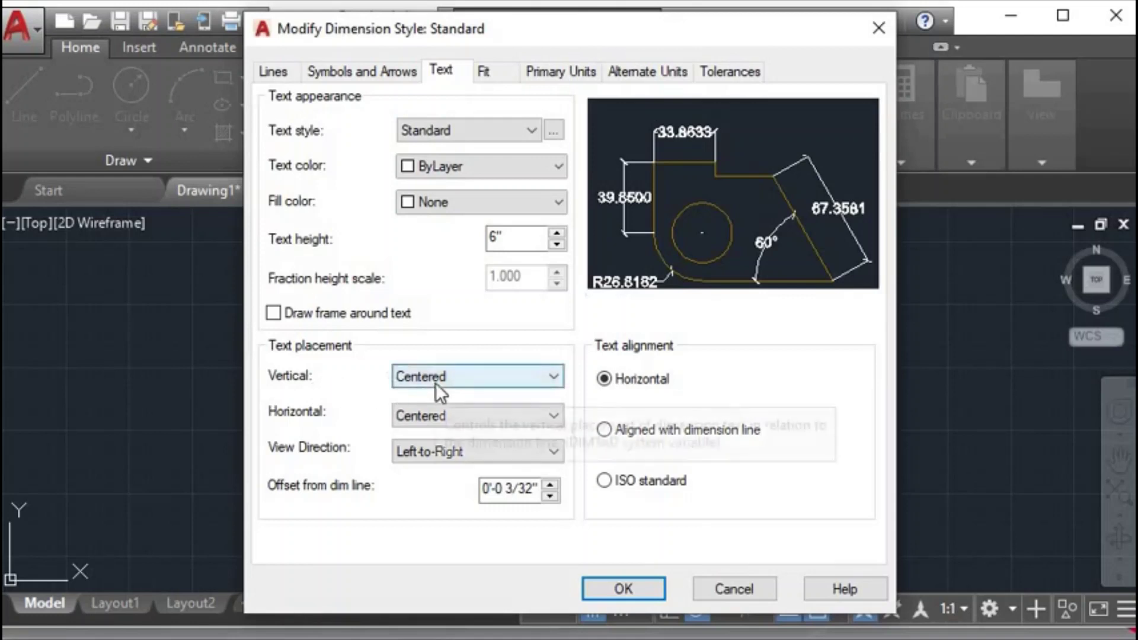
left_click(466, 379)
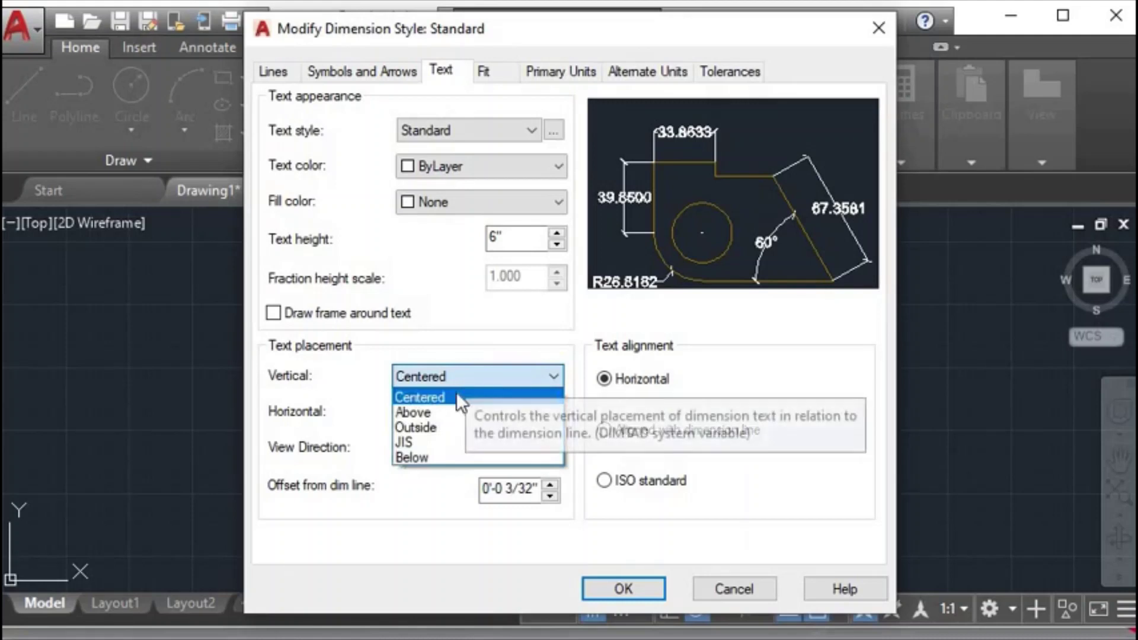
left_click(442, 412)
left_click(474, 377)
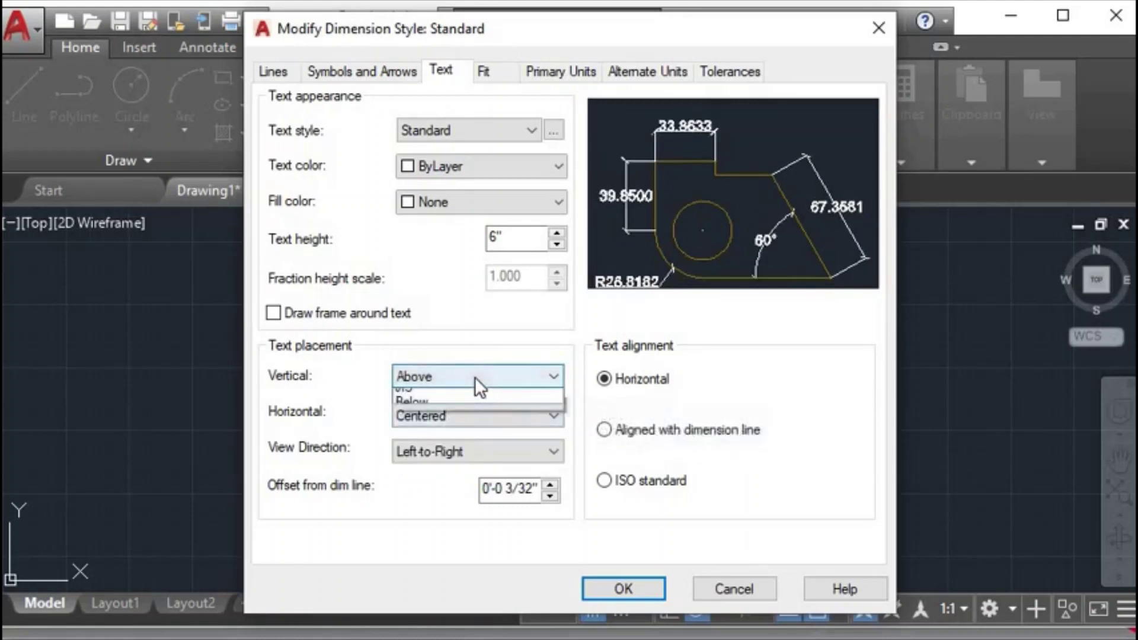
left_click(453, 432)
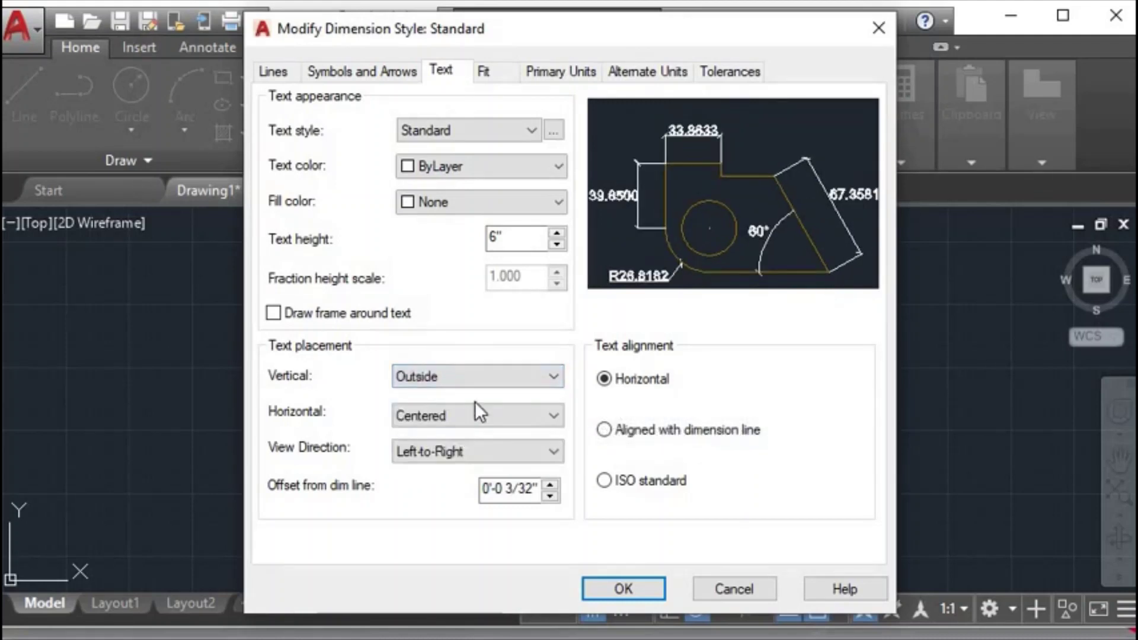
left_click(504, 373)
left_click(453, 440)
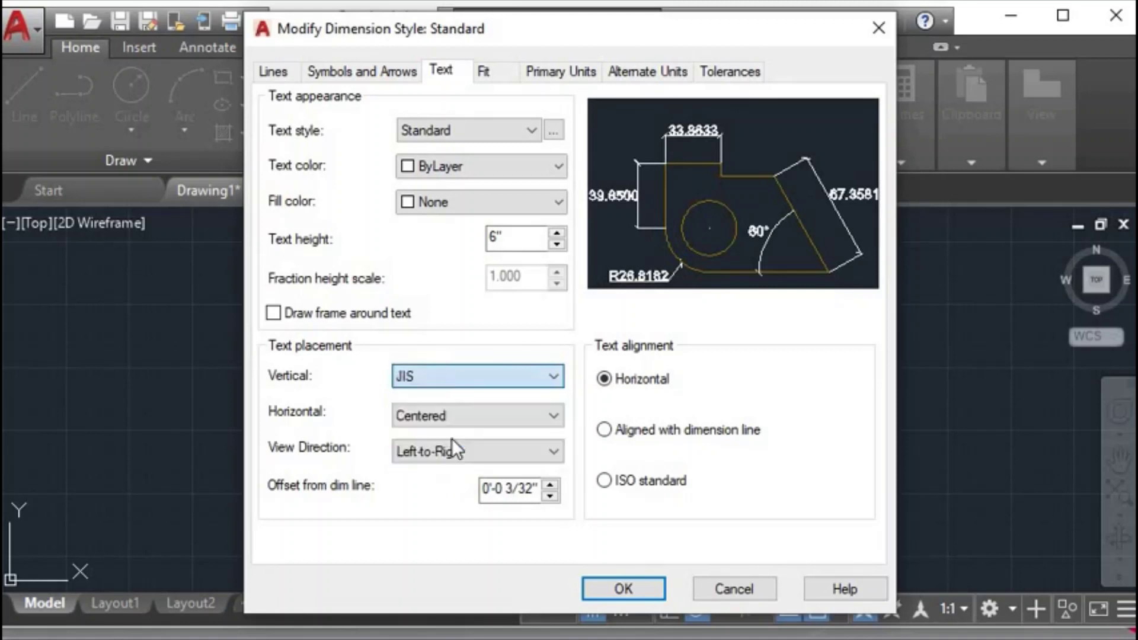
left_click(510, 377)
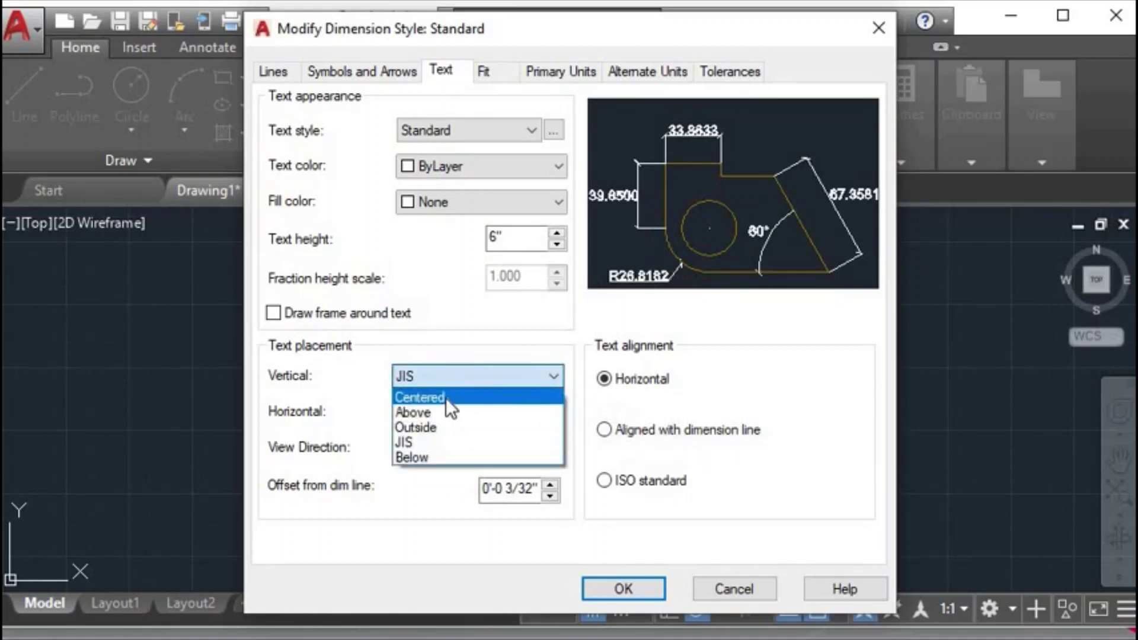
left_click(446, 397)
left_click(467, 415)
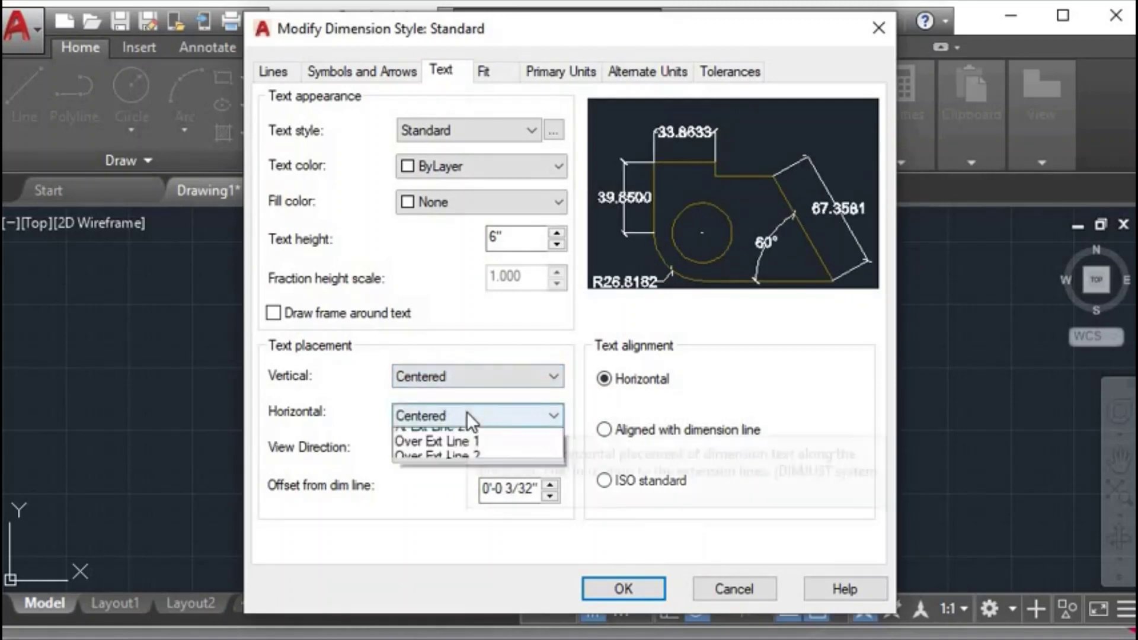
left_click(440, 453)
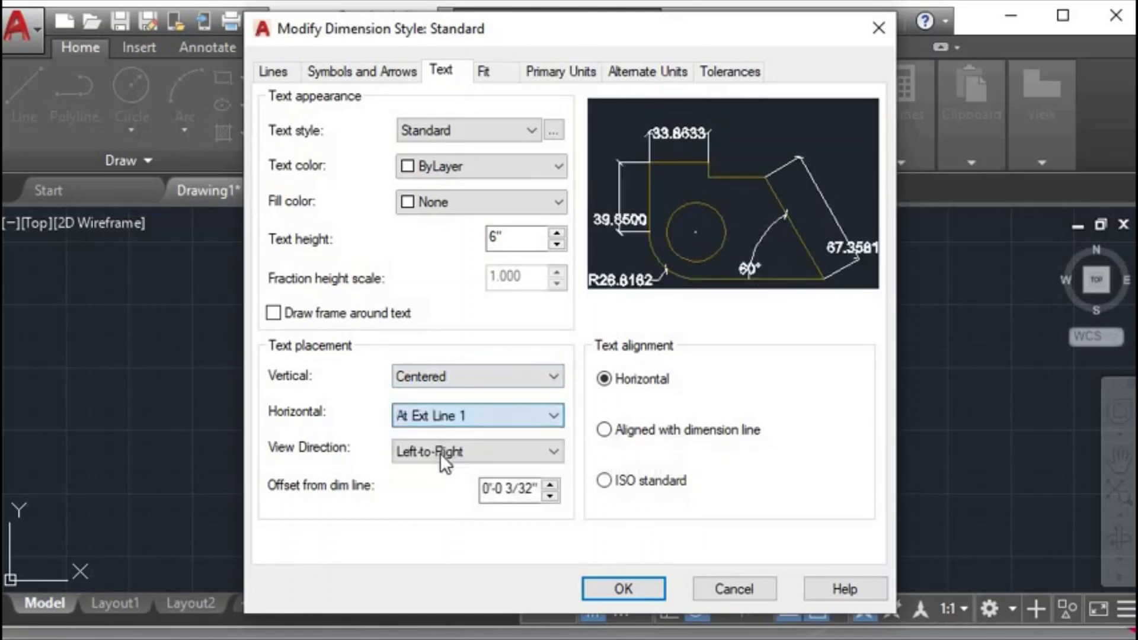
left_click(468, 423)
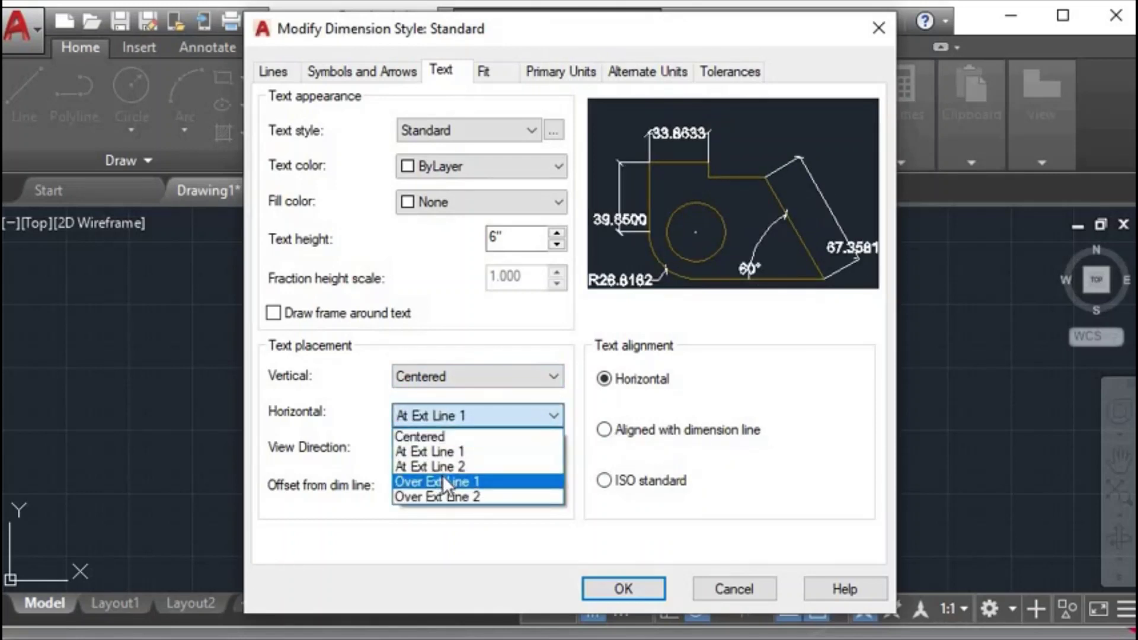
left_click(454, 466)
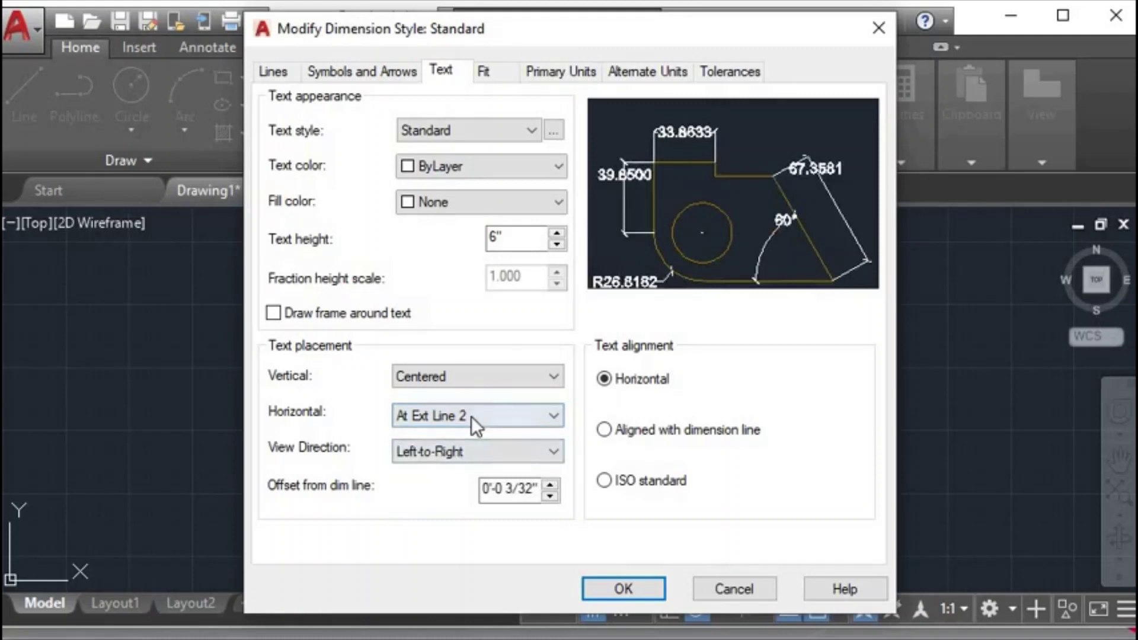
left_click(471, 417)
left_click(443, 482)
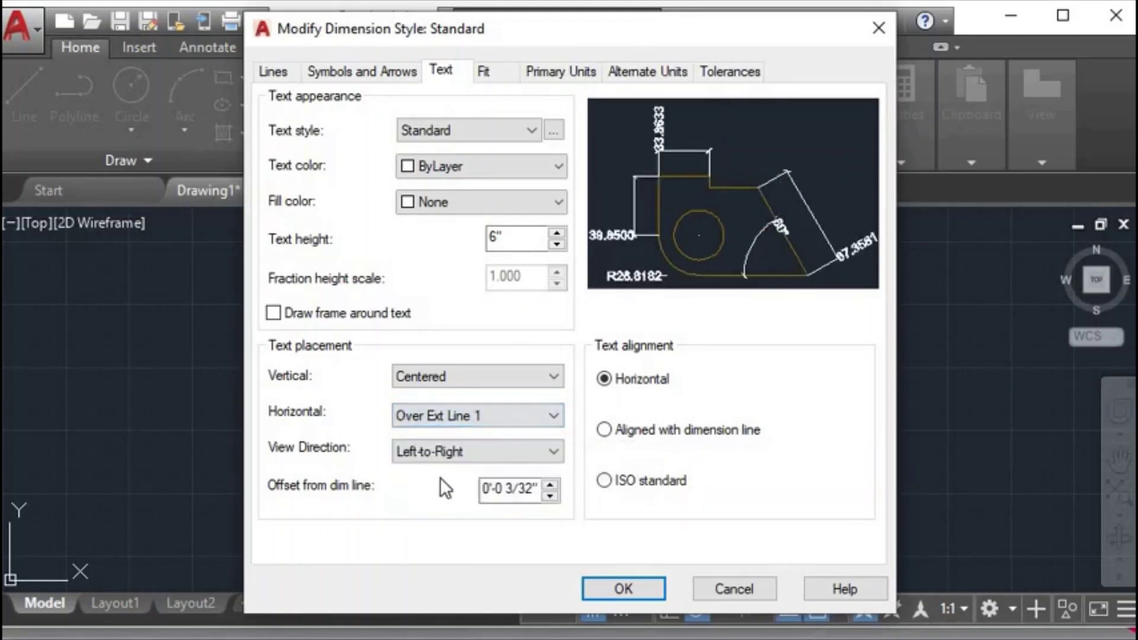
left_click(482, 413)
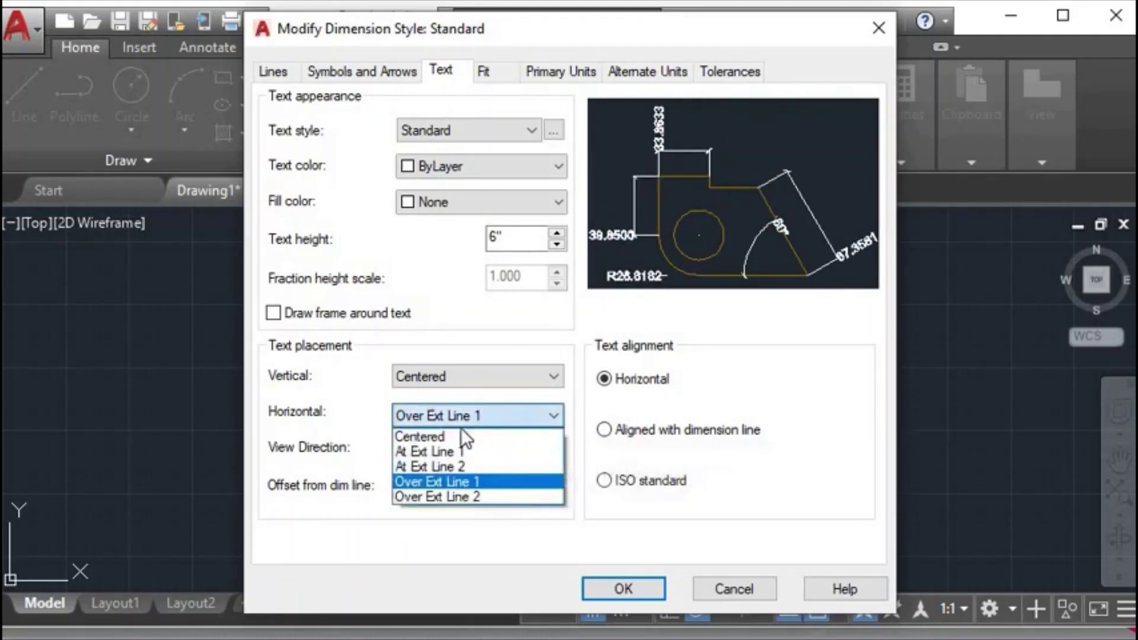
left_click(451, 436)
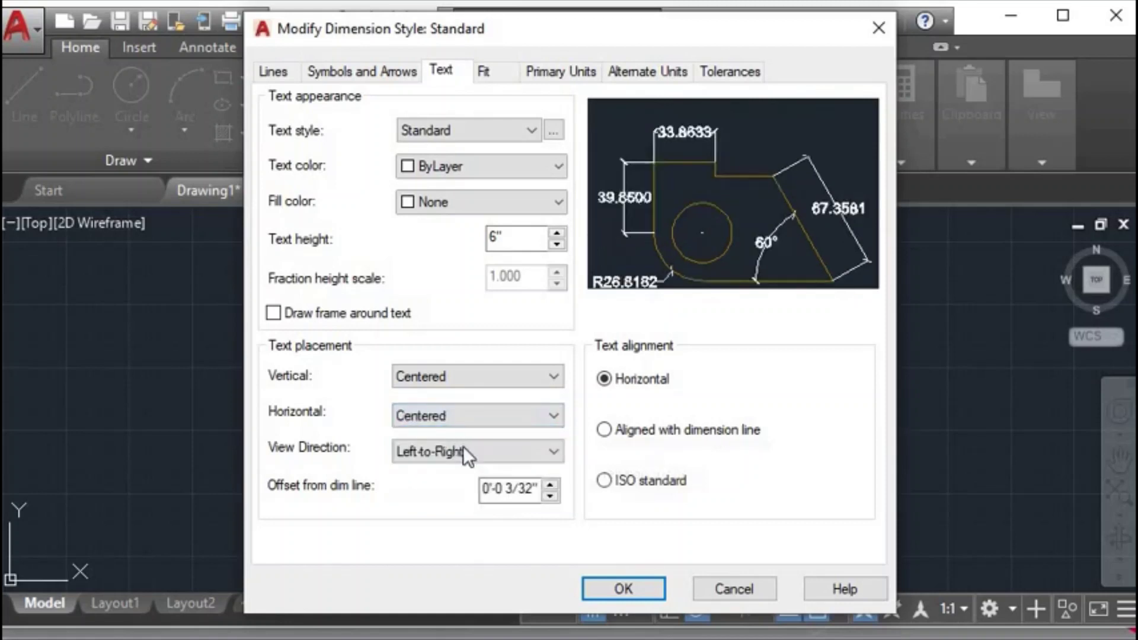
left_click(435, 451)
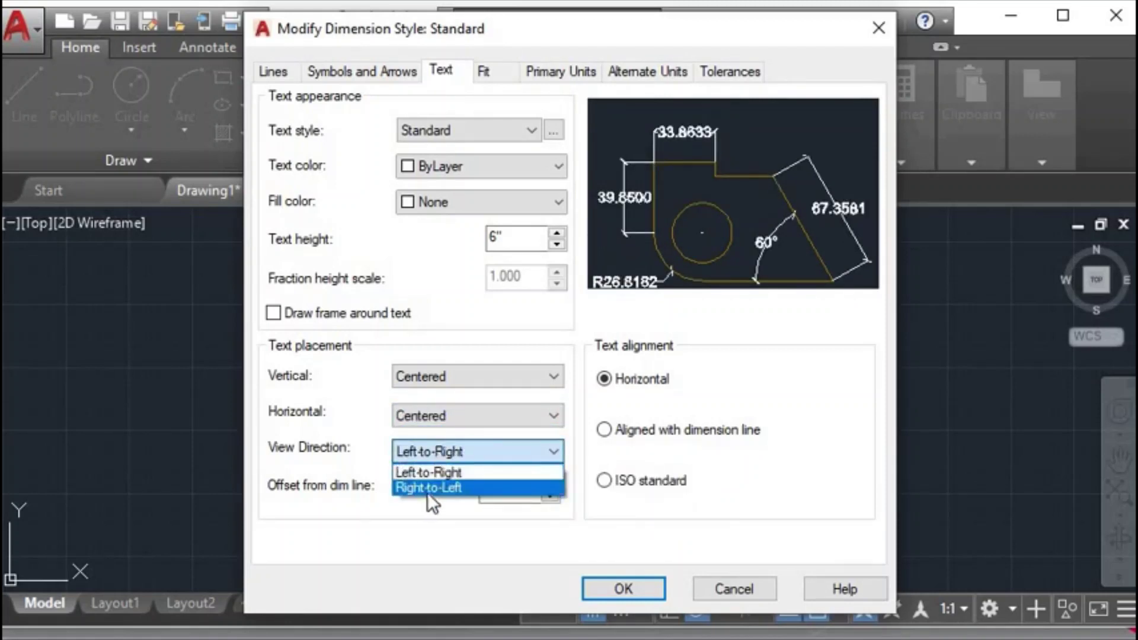
left_click(438, 489)
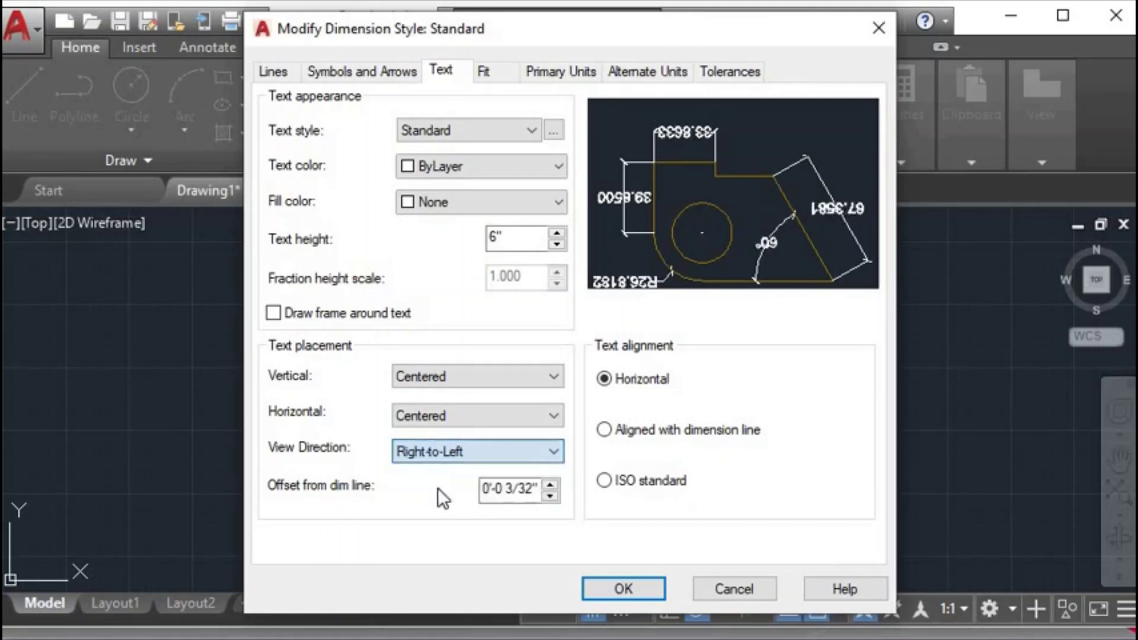
left_click(473, 453)
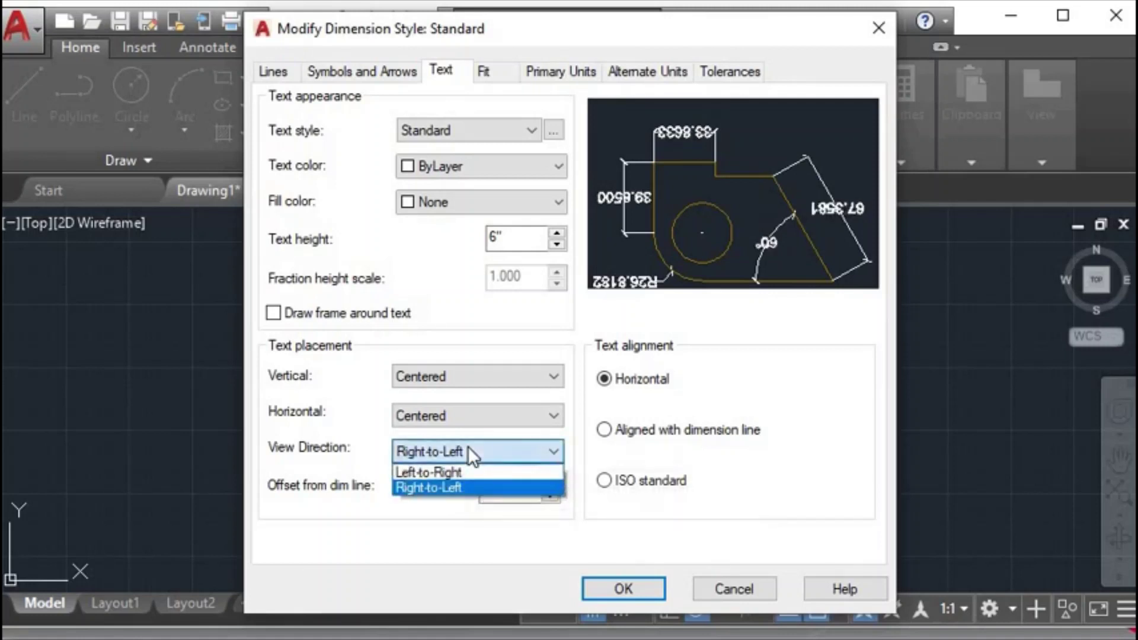
left_click(439, 471)
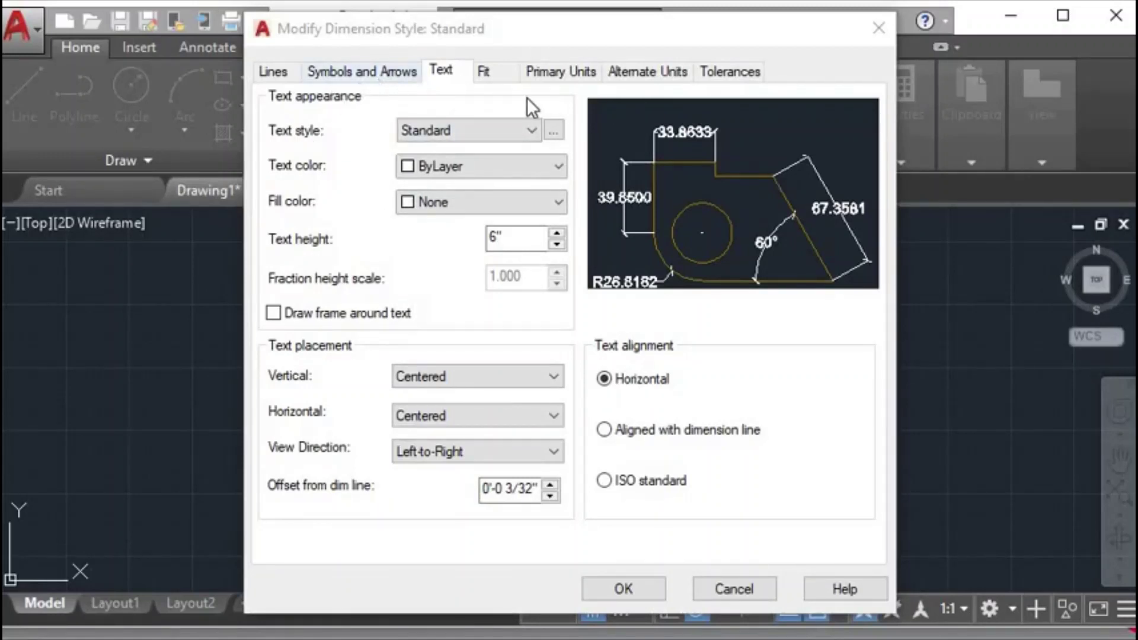
Set Primary Units to Architectural at 1/8" precision with Degrees Minutes Seconds angles, and accept.
left_click(567, 79)
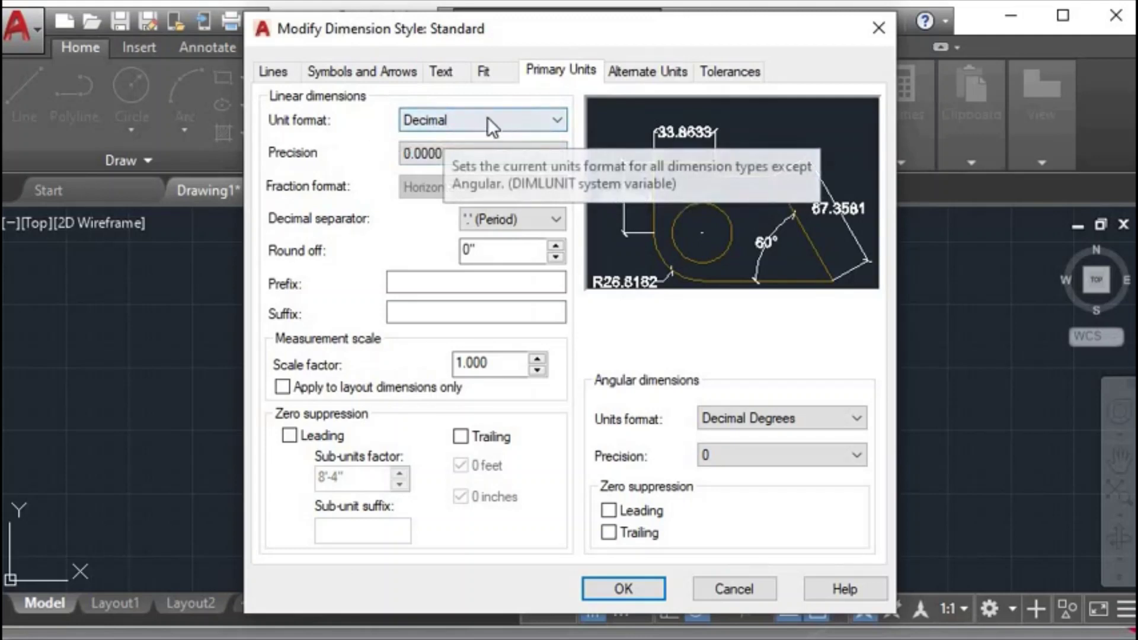
left_click(510, 125)
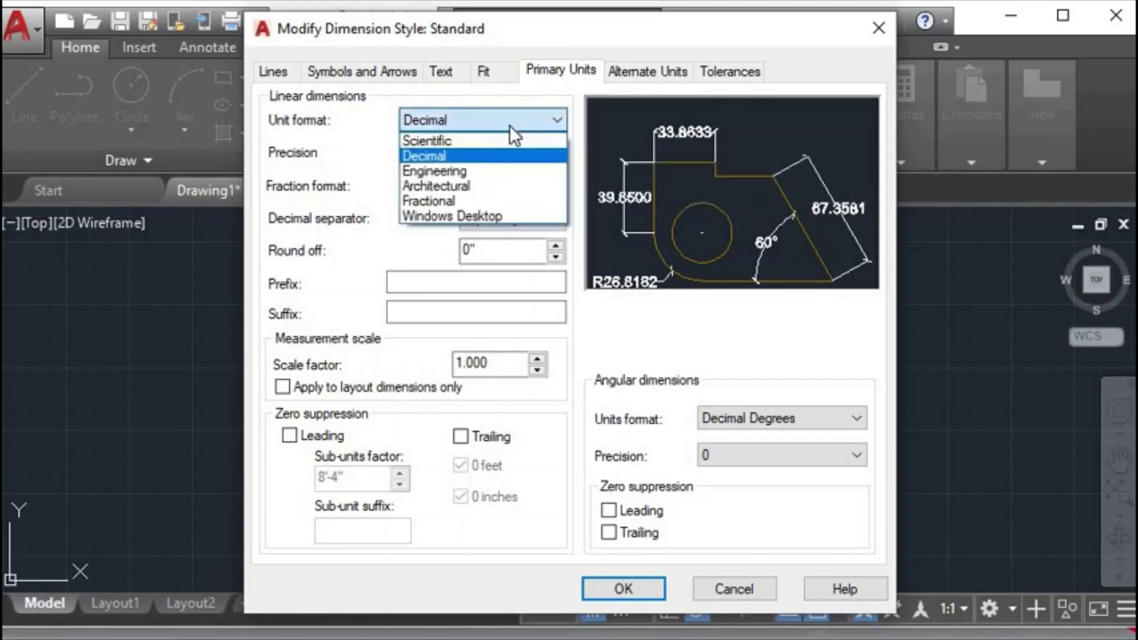
left_click(455, 186)
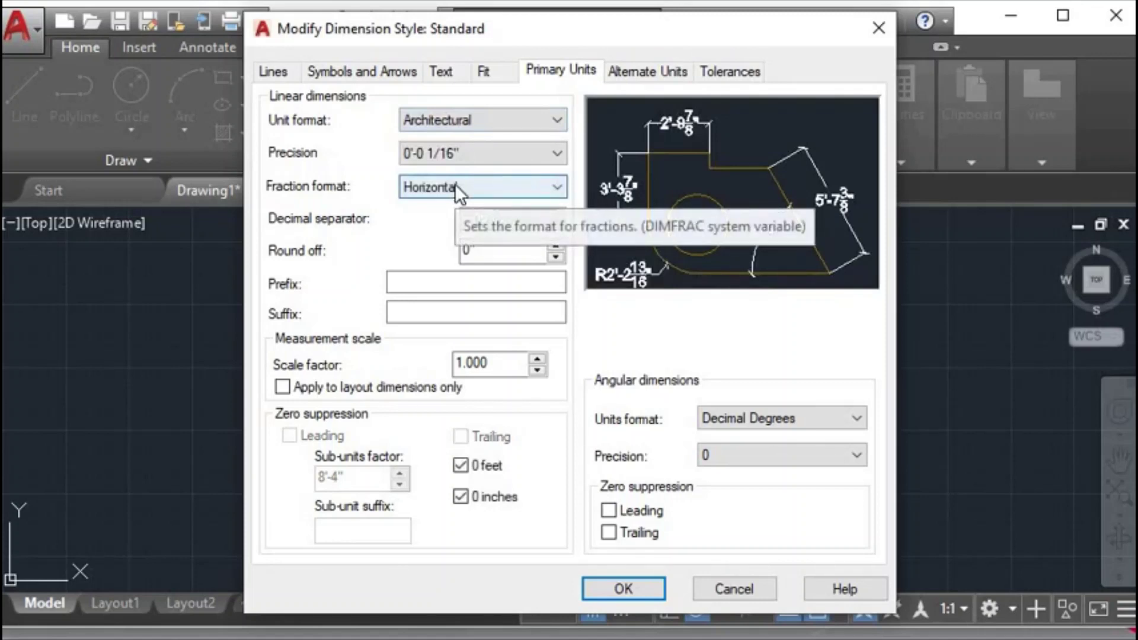
left_click(557, 152)
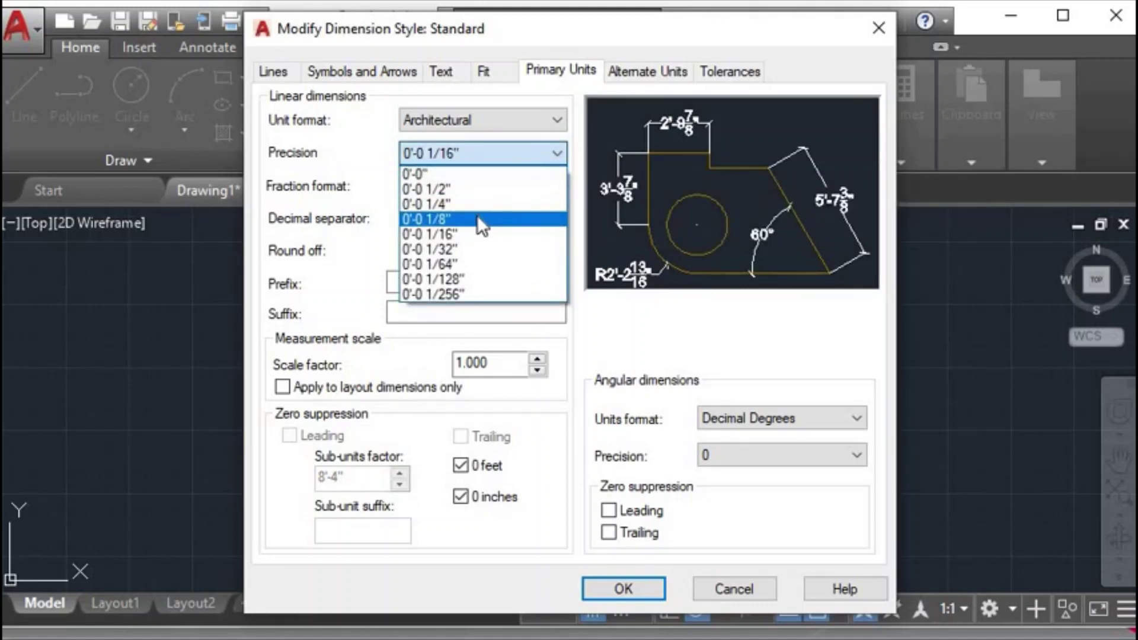
left_click(478, 219)
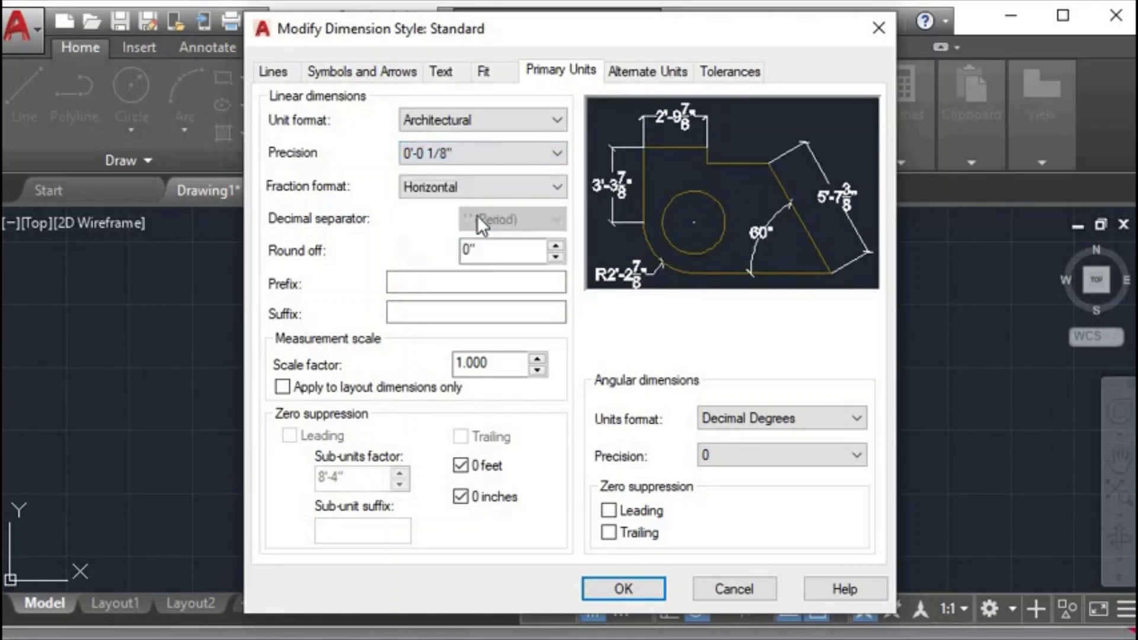
left_click(730, 416)
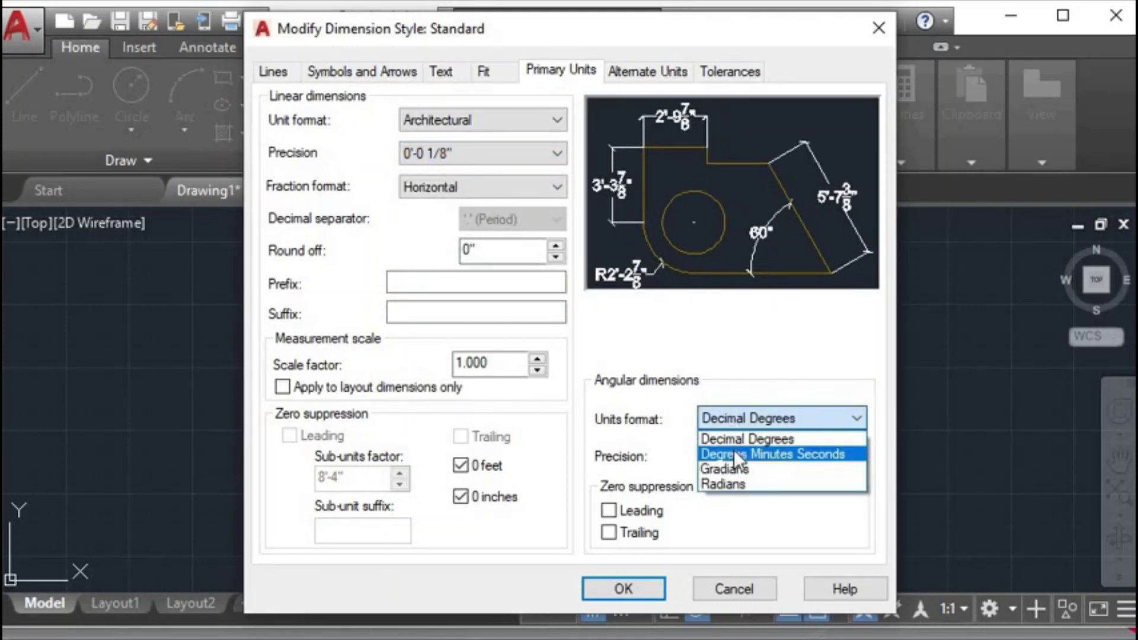
left_click(734, 450)
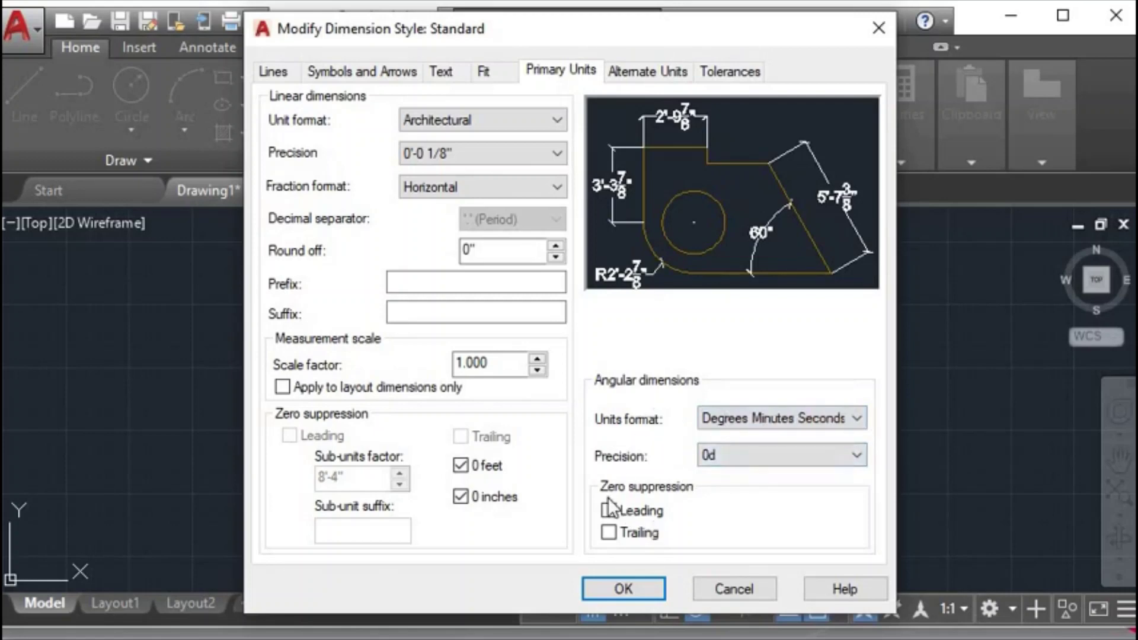
left_click(629, 591)
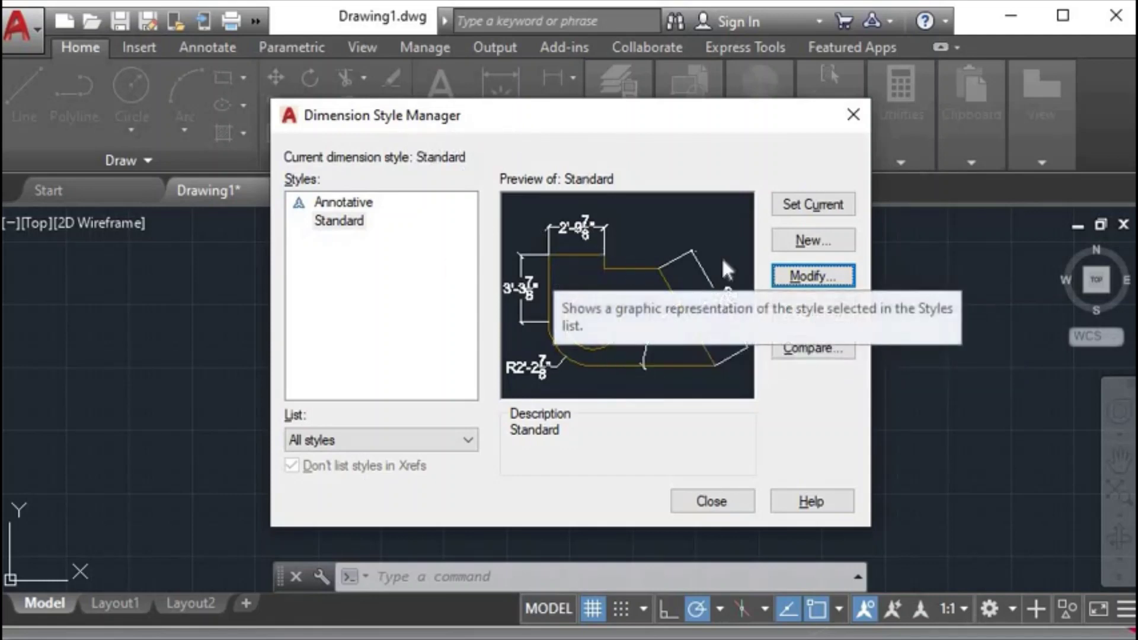
Reopen the Standard dimension style on its Text settings and bring up the Text Style dialog.
left_click(789, 272)
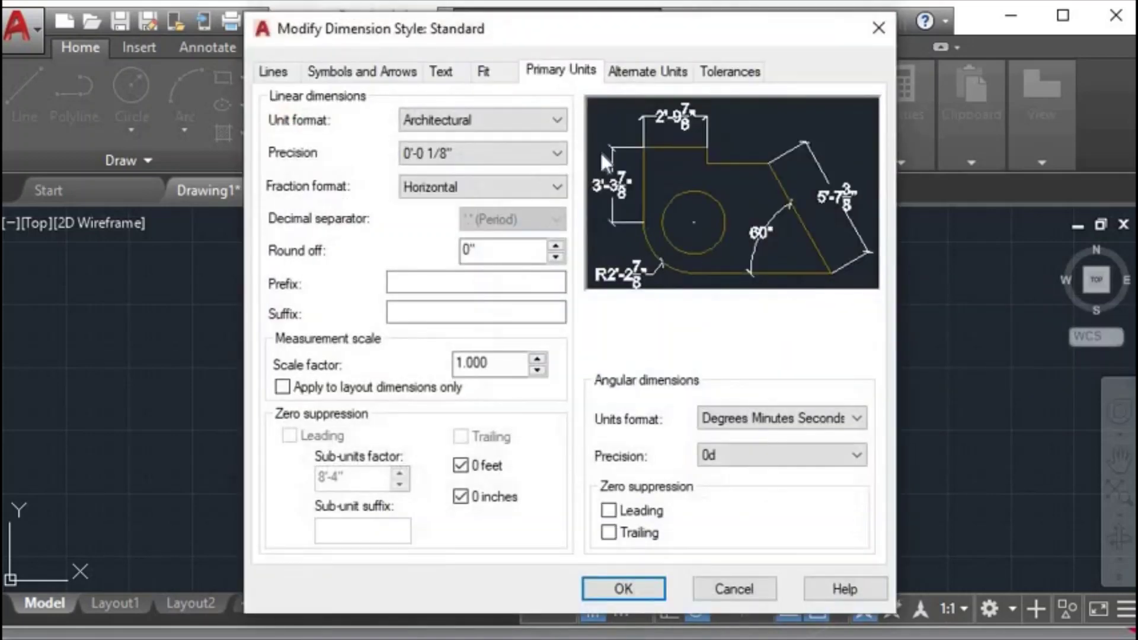
left_click(449, 77)
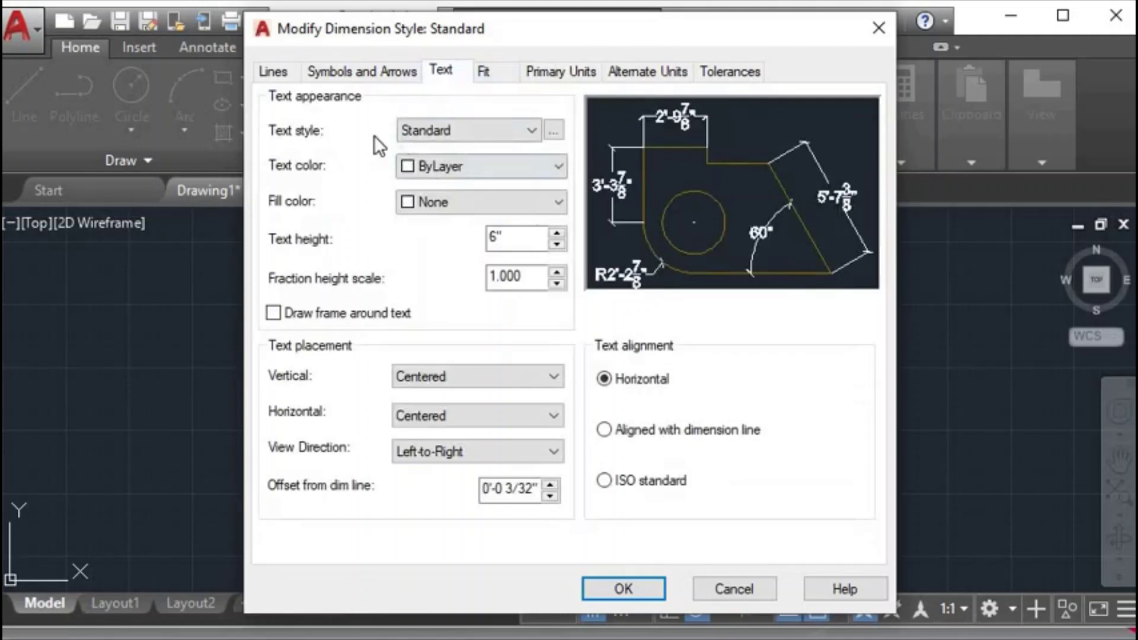
left_click(555, 131)
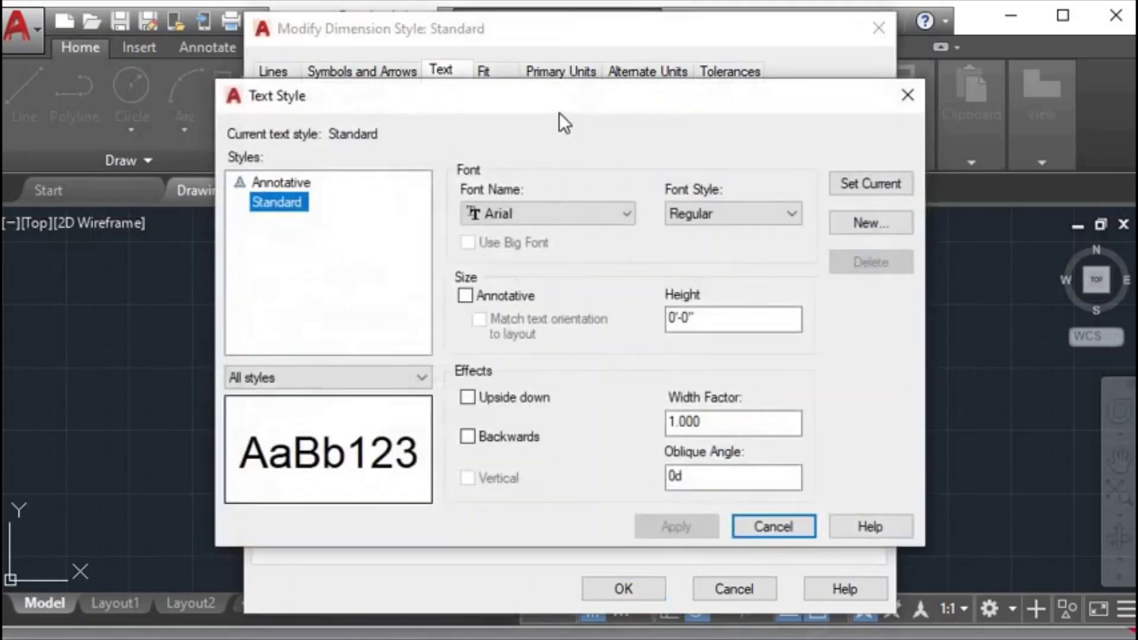
left_click(912, 100)
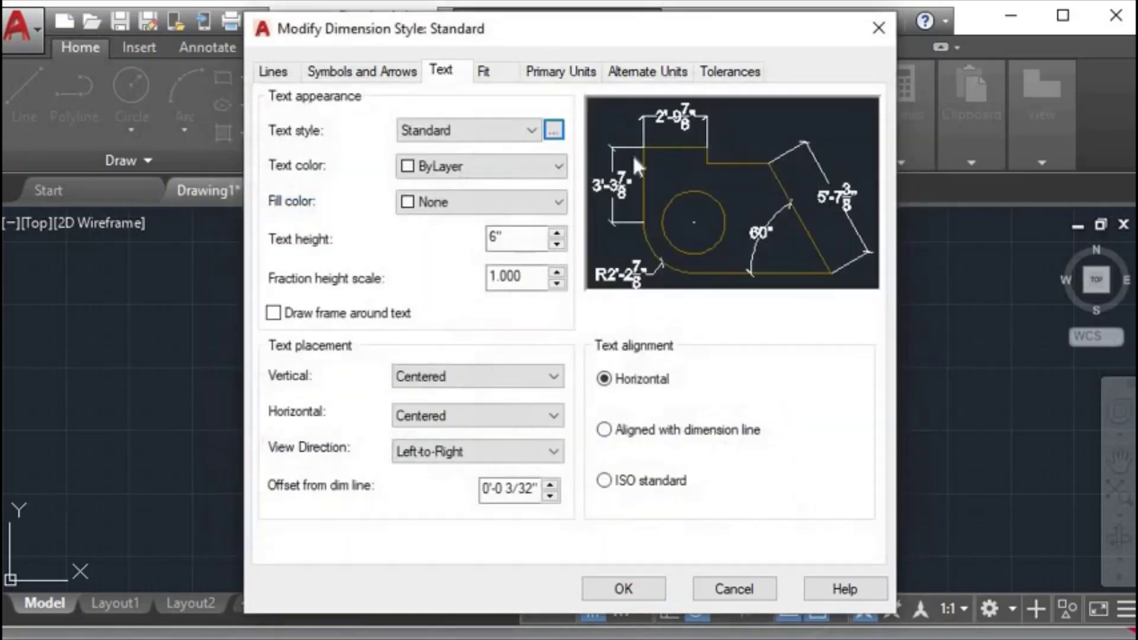
left_click(553, 127)
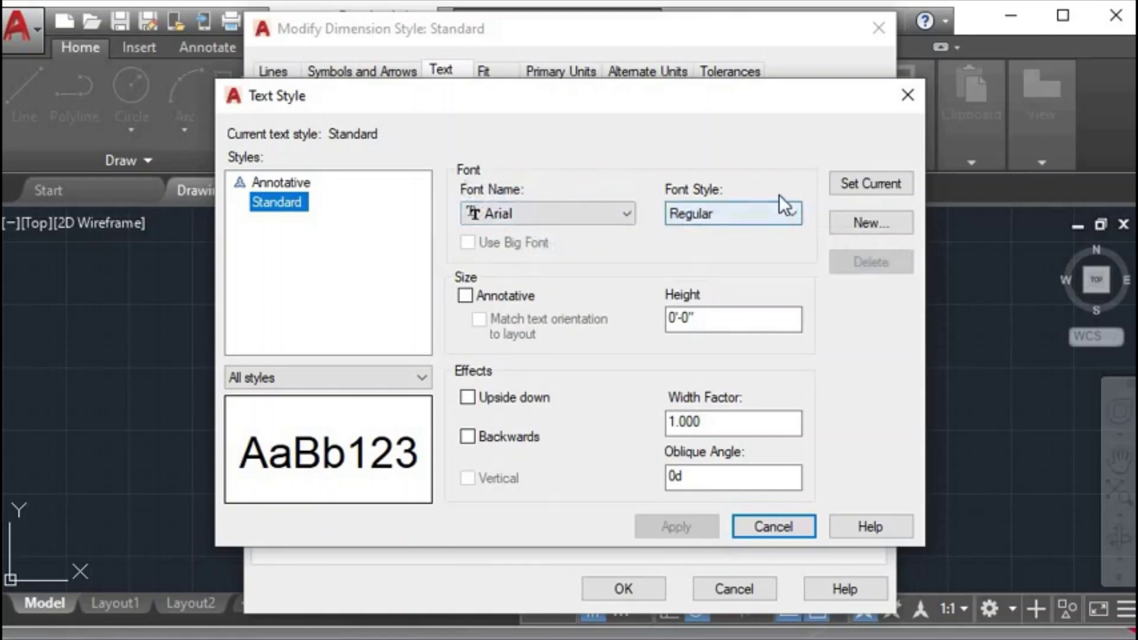
Set the Standard text style to Times New Roman Italic, apply it, make it current and close.
left_click(607, 223)
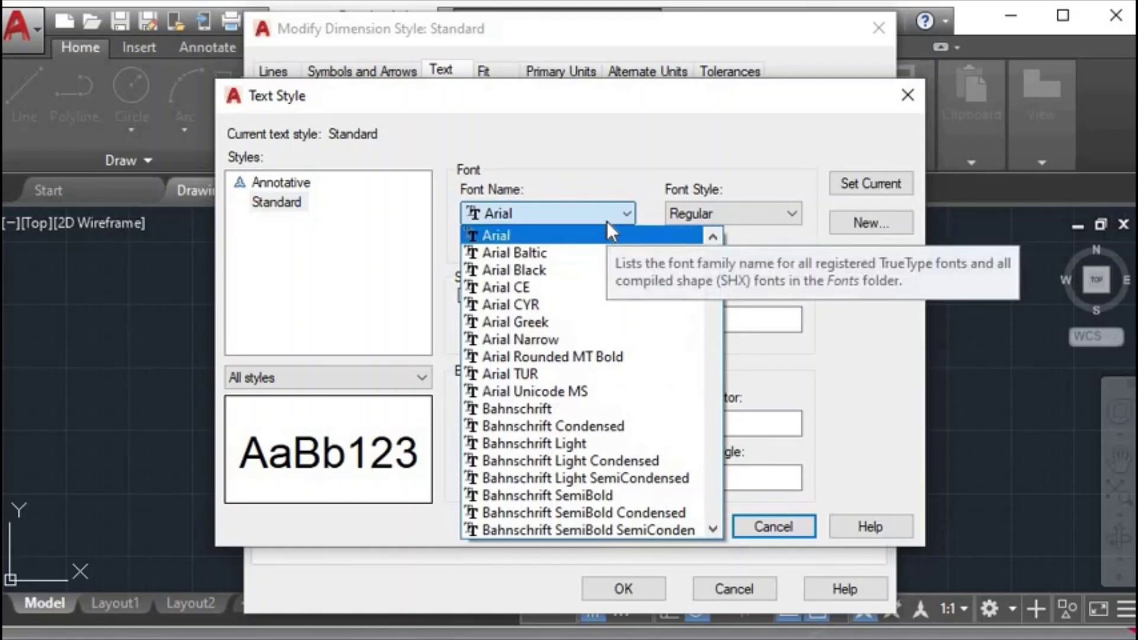
key("t")
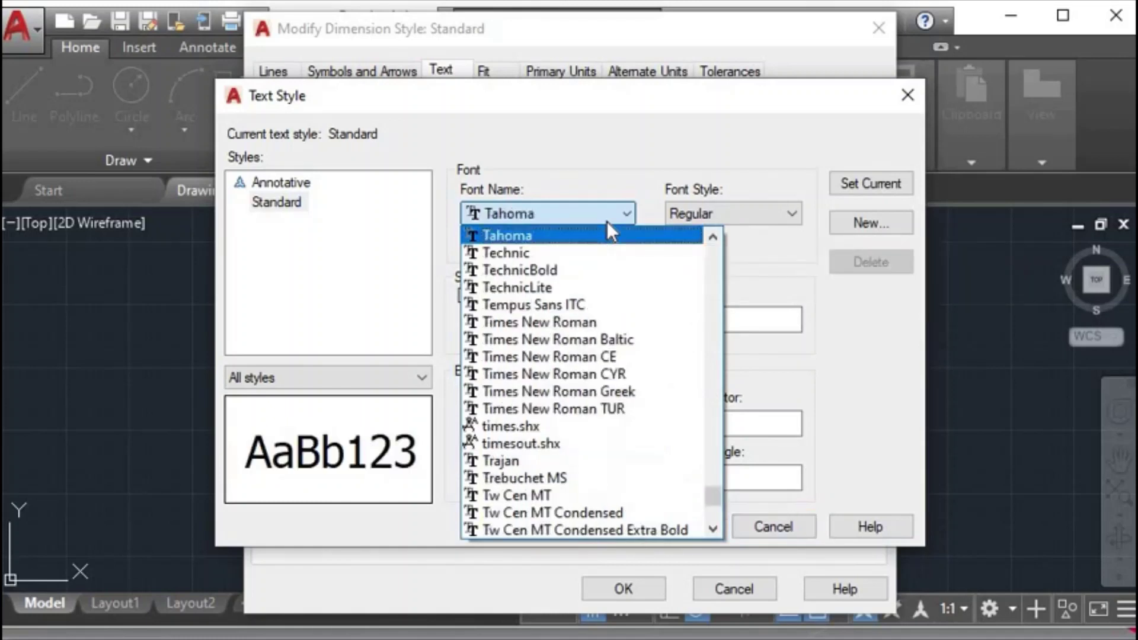
left_click(575, 321)
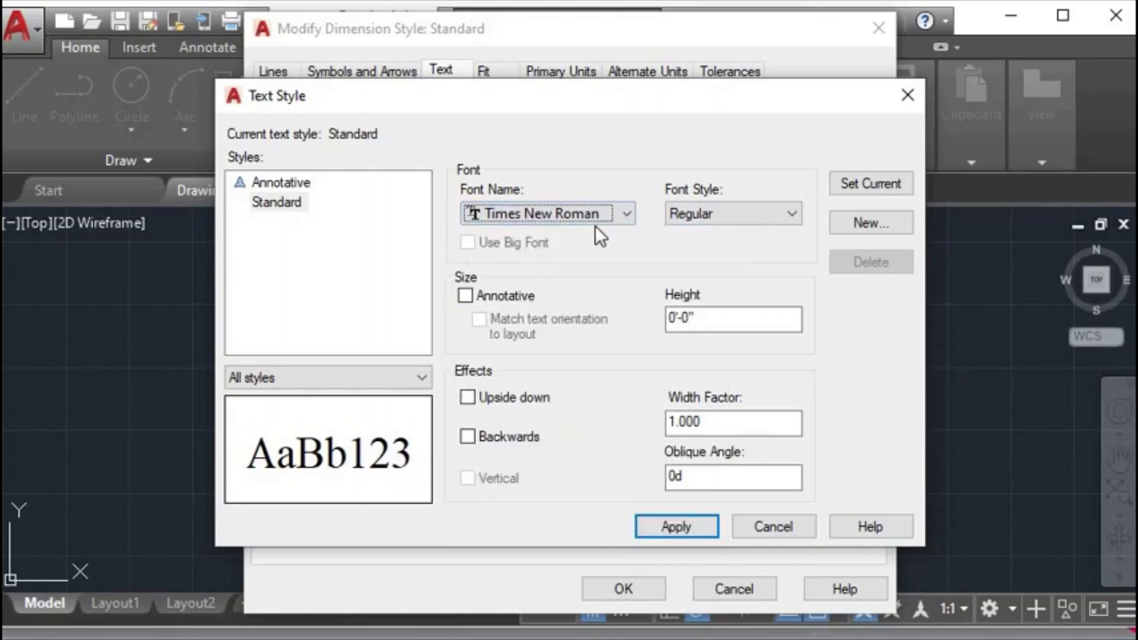
left_click(704, 216)
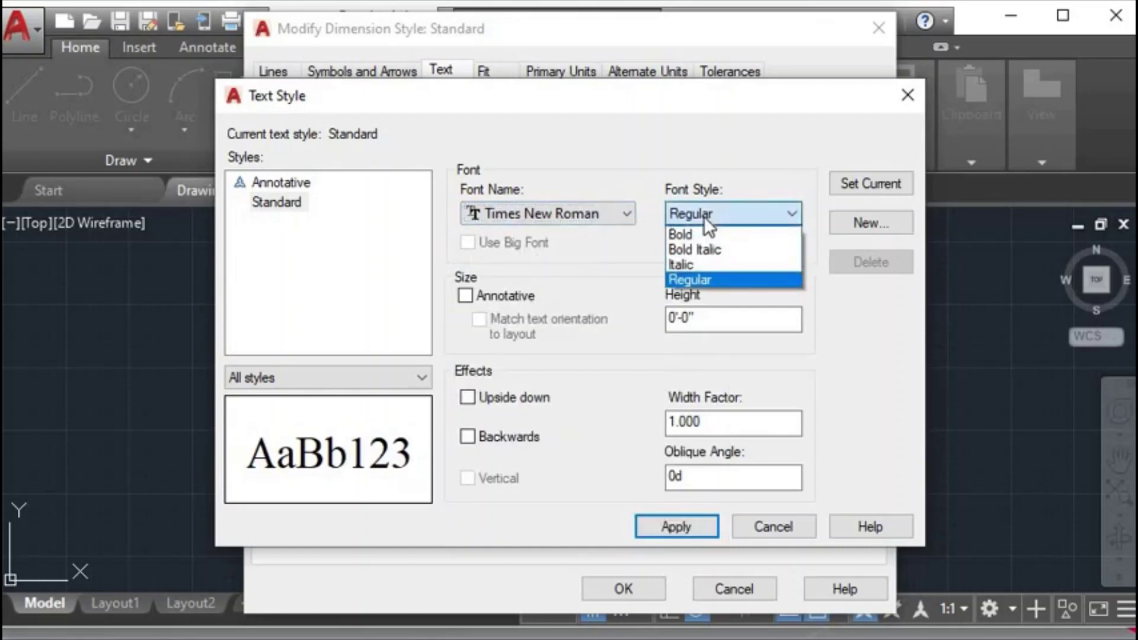
left_click(695, 265)
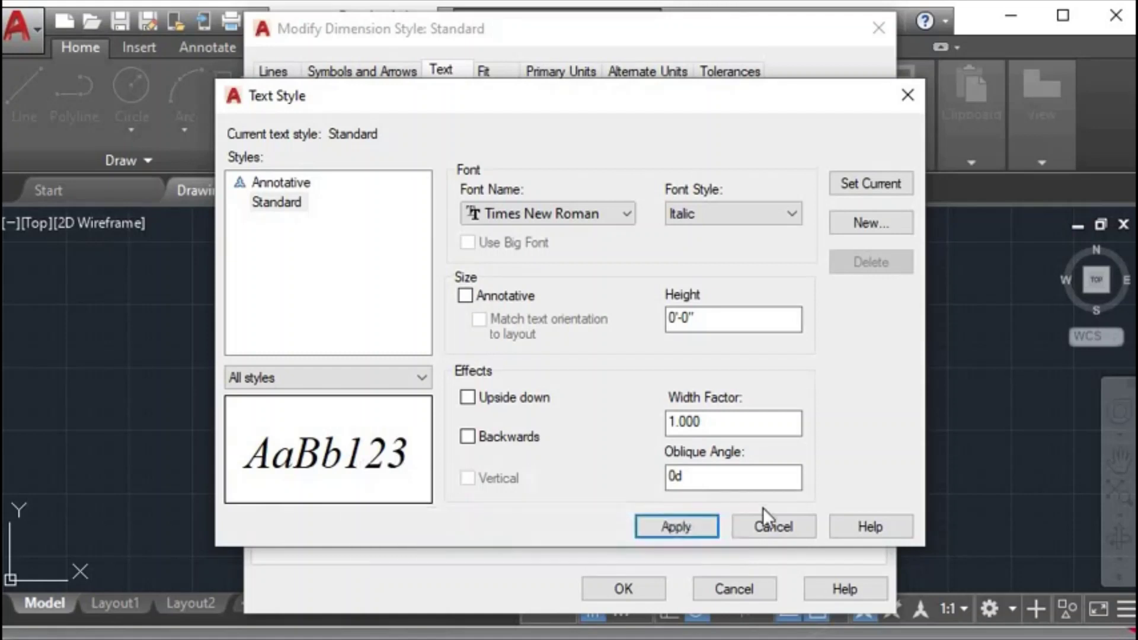
left_click(693, 529)
left_click(864, 178)
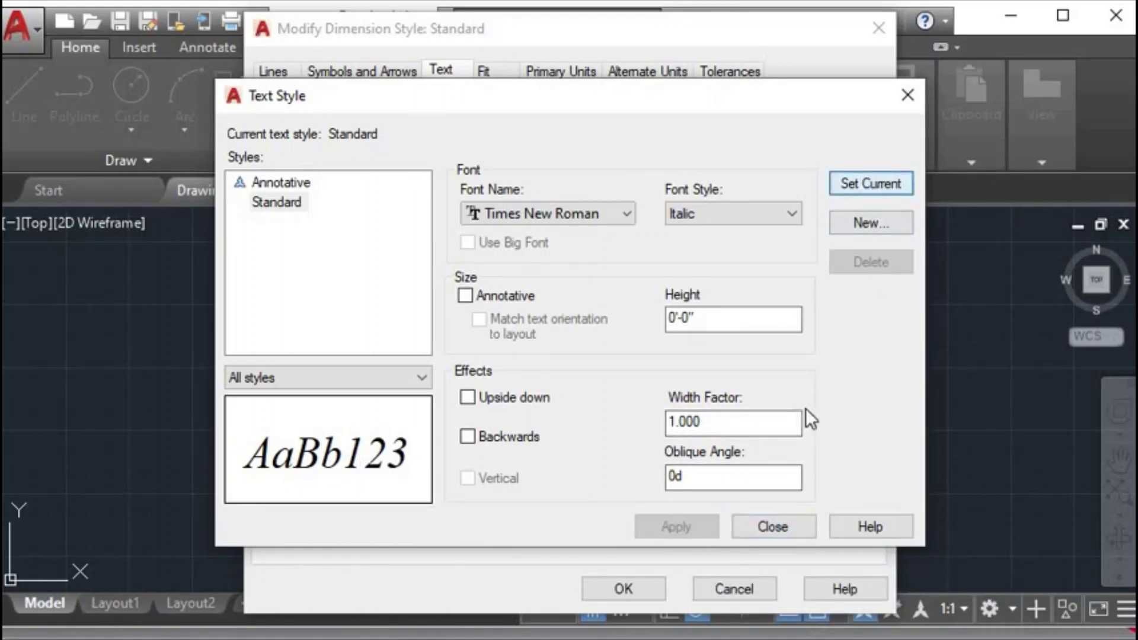
left_click(774, 527)
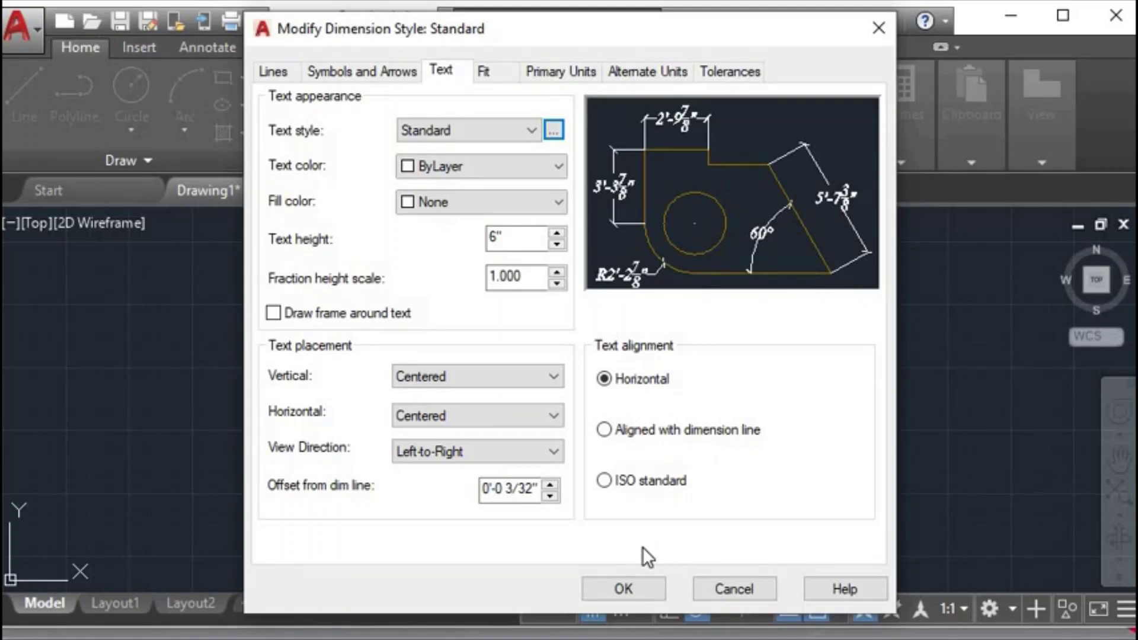
Accept the Standard dimension style edits and close the Dimension Style Manager.
left_click(636, 584)
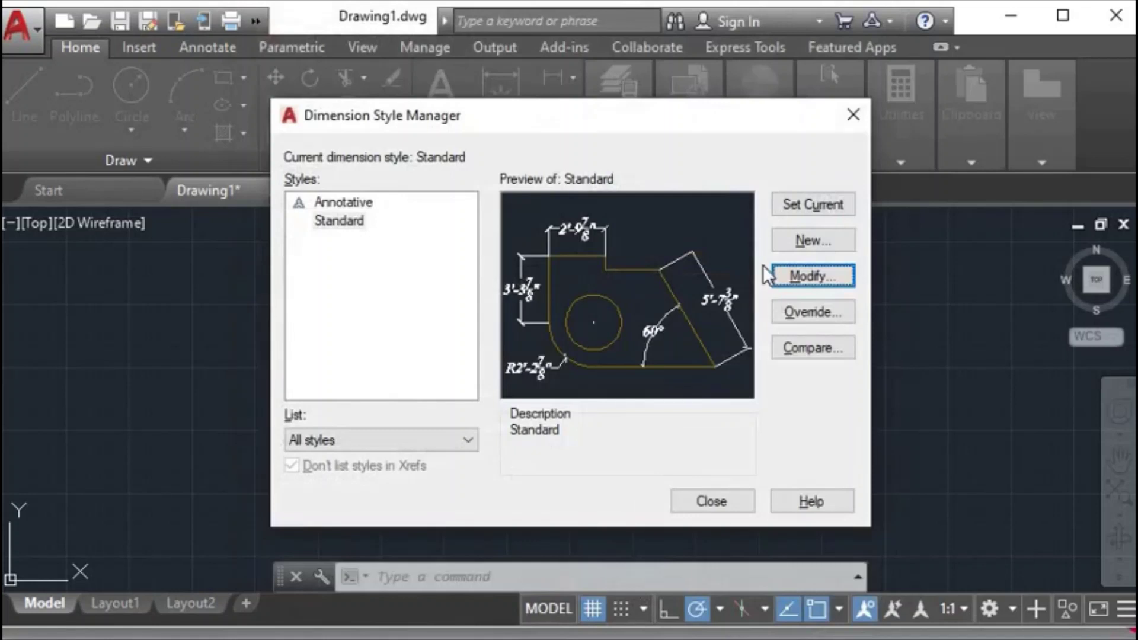
left_click(795, 207)
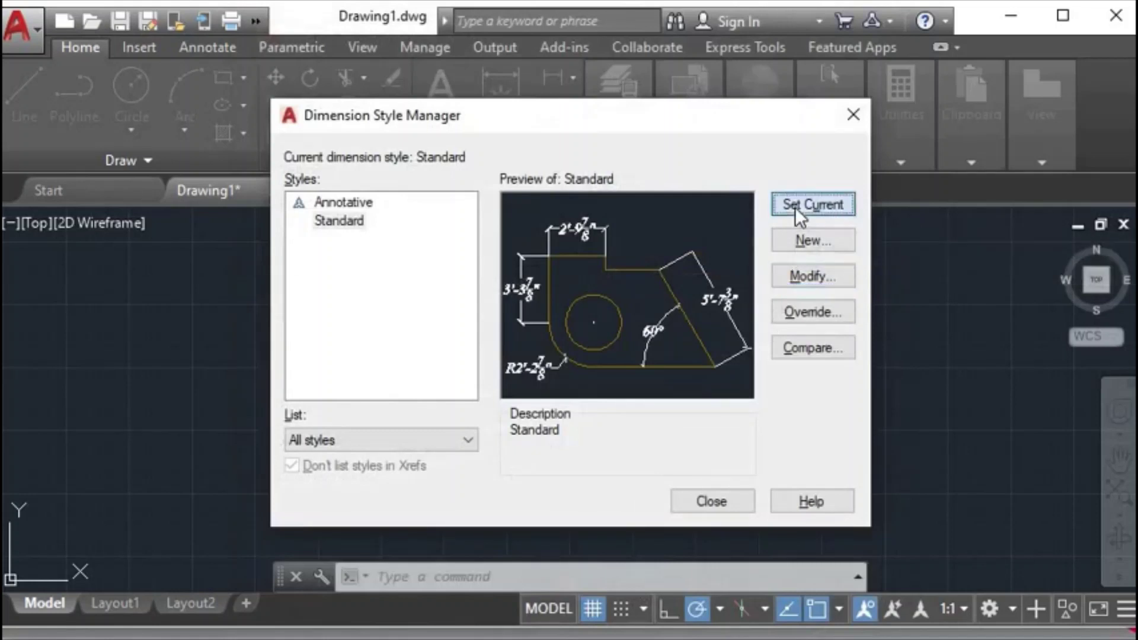
left_click(719, 505)
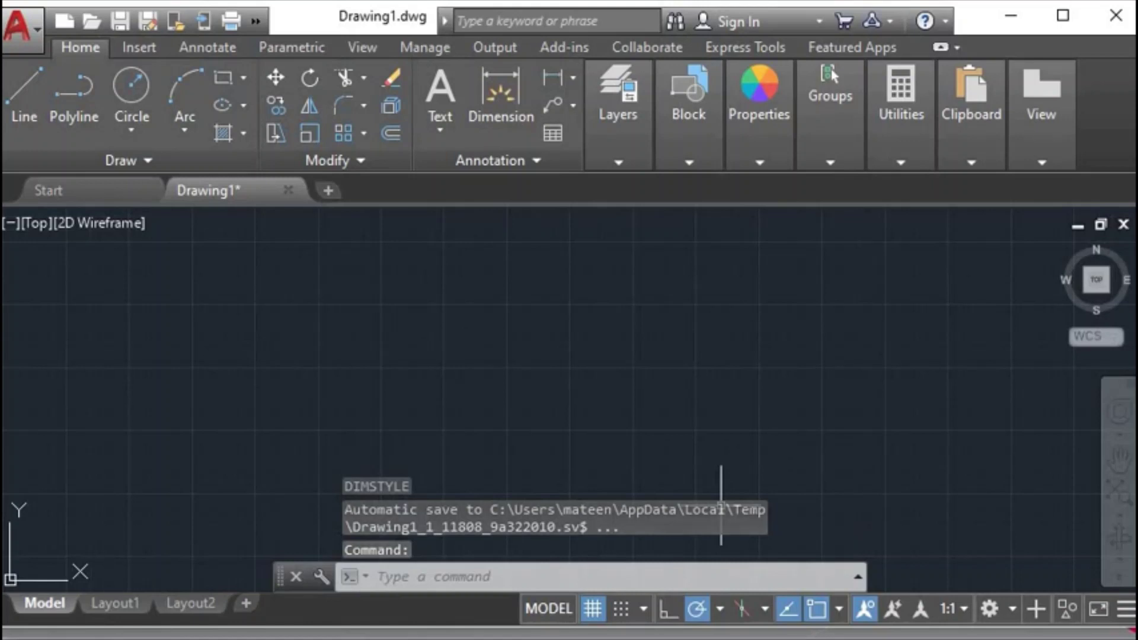
Reopen dimension styles with D, review Standard's text settings, and set Standard current.
type("D")
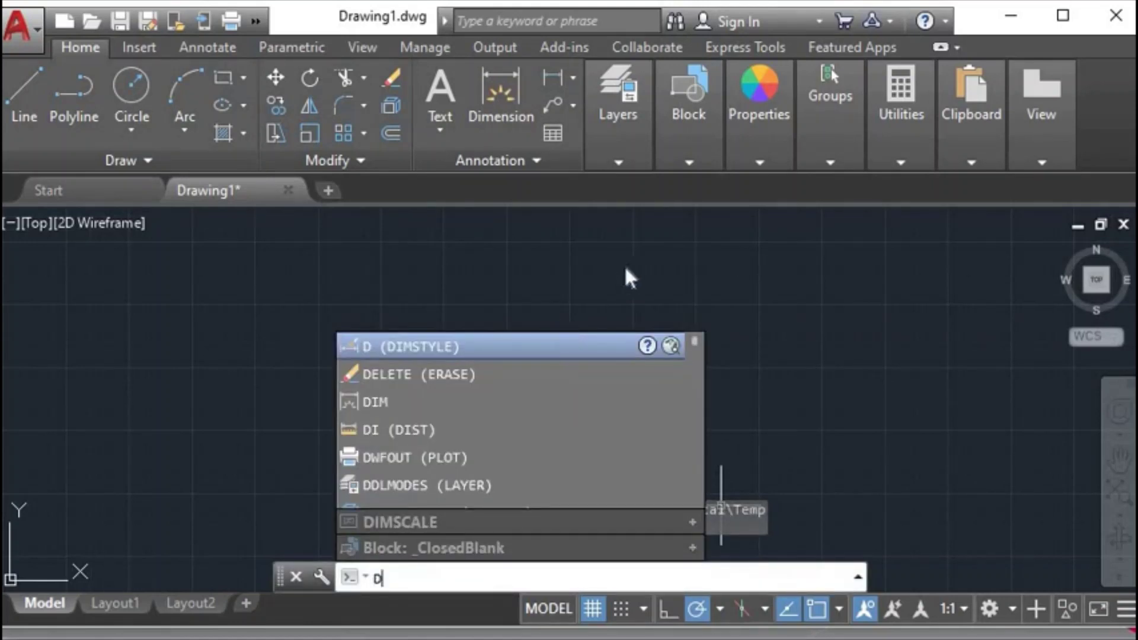
key("Return")
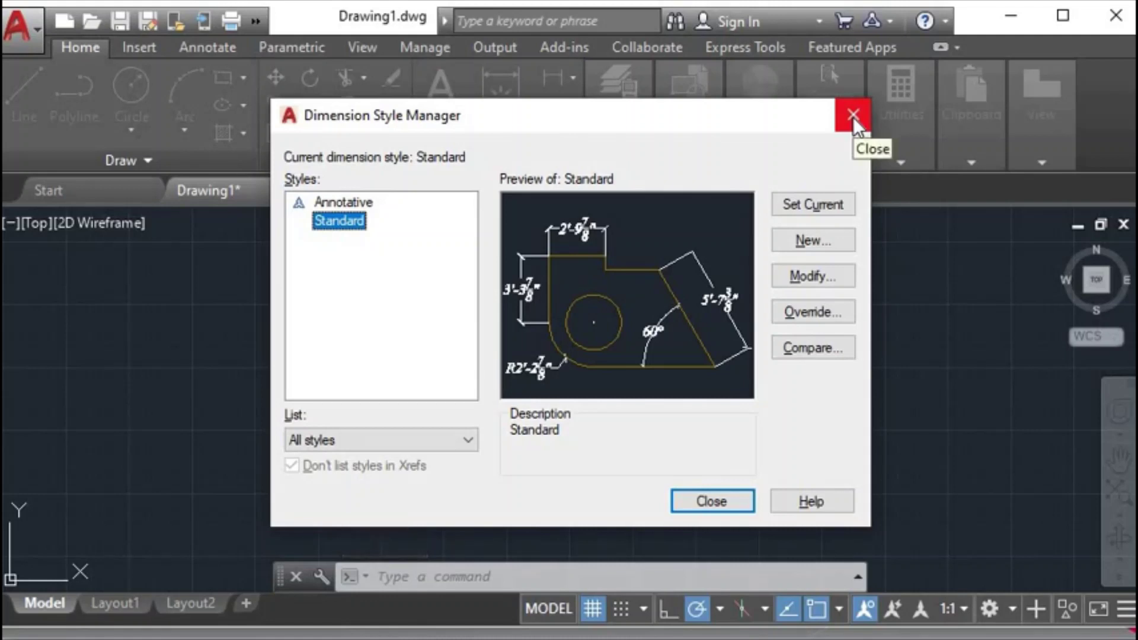
left_click(807, 274)
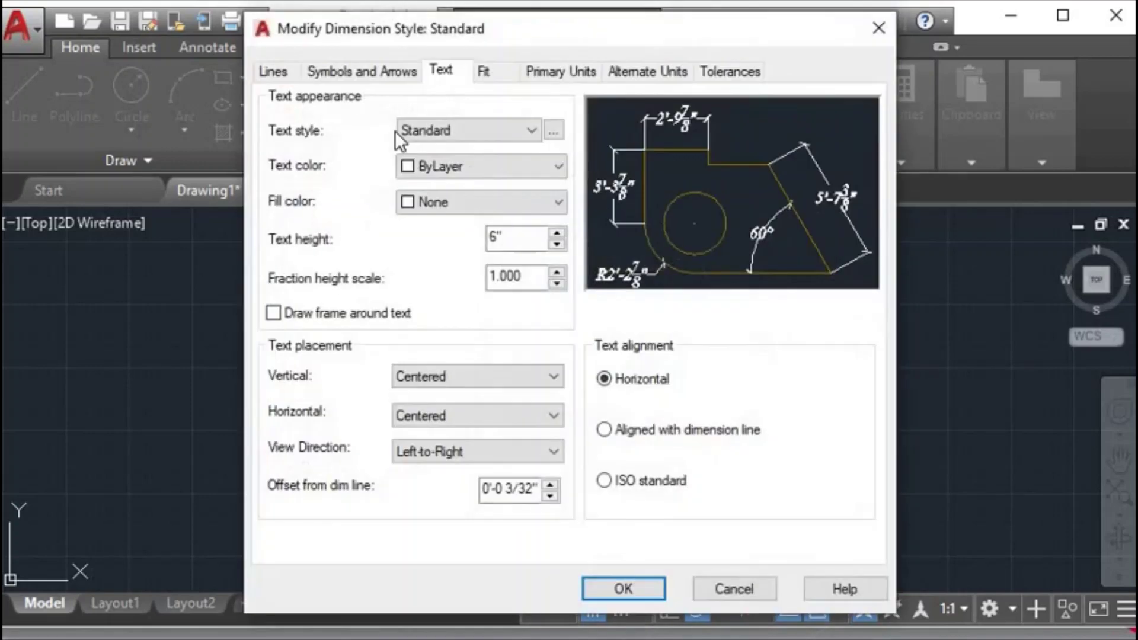
left_click(620, 590)
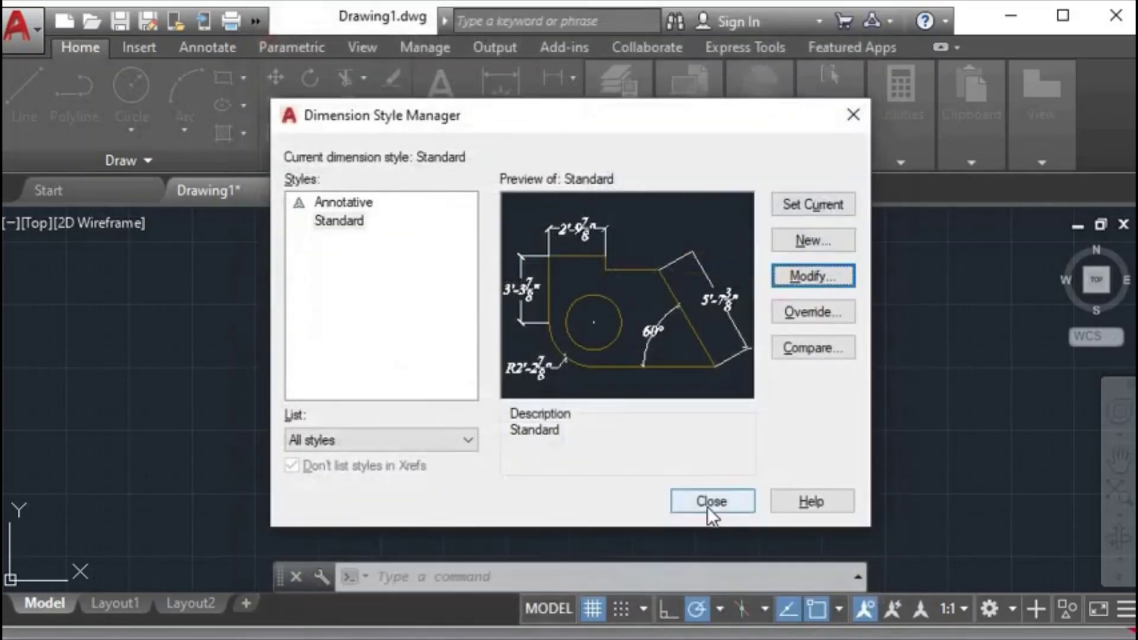
left_click(805, 212)
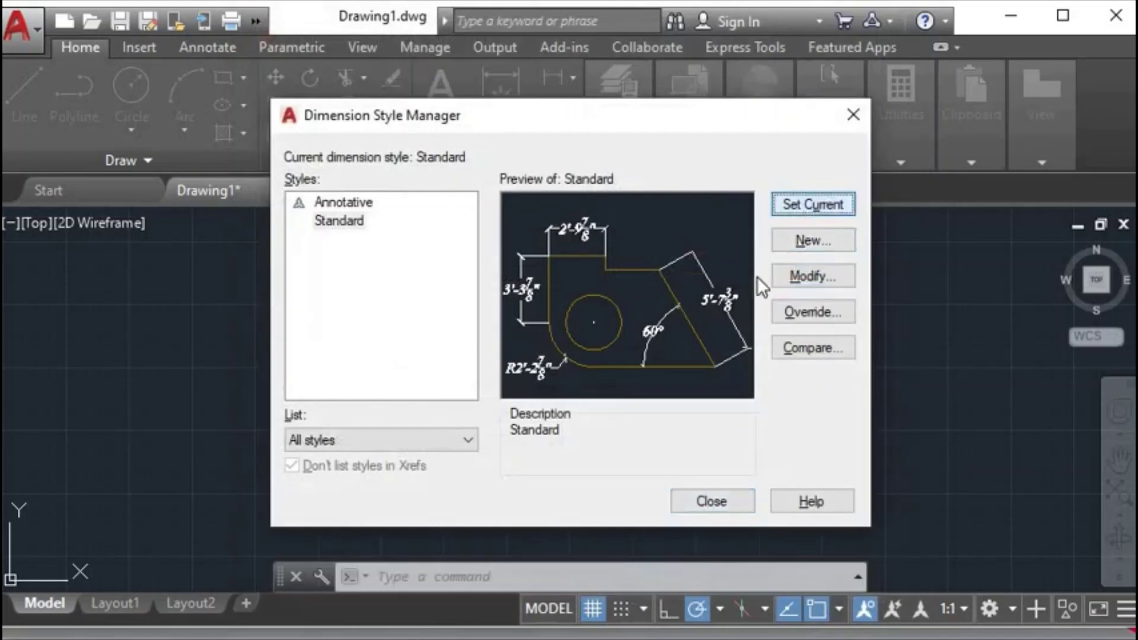
Close the Dimension Style Manager.
left_click(722, 501)
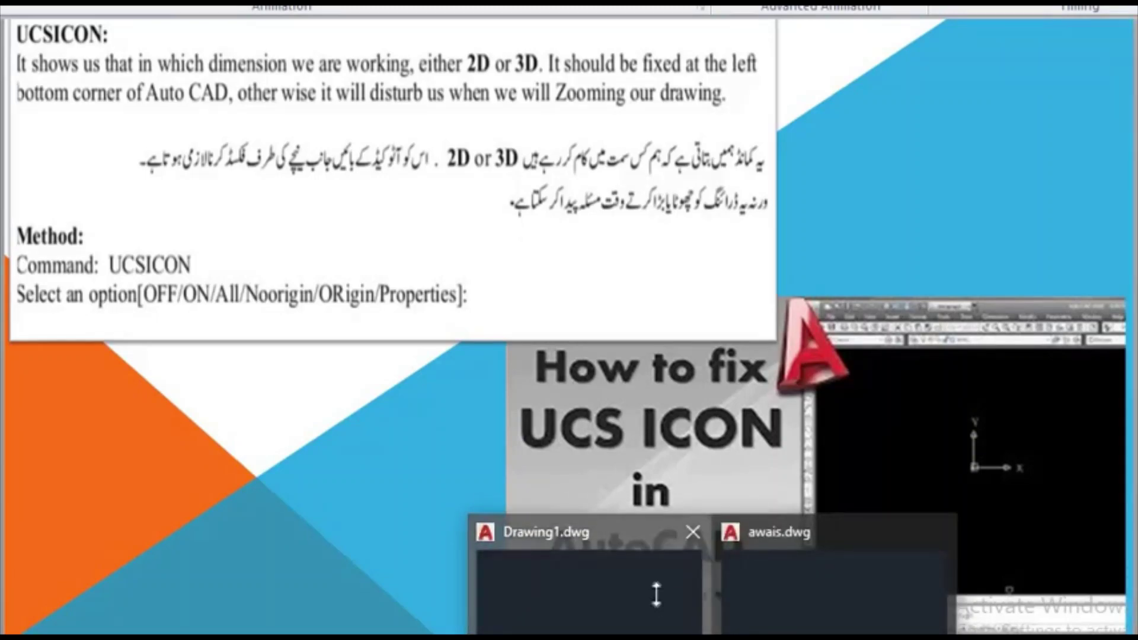
Close the awais drawing and start a new blank drawing.
left_click(656, 593)
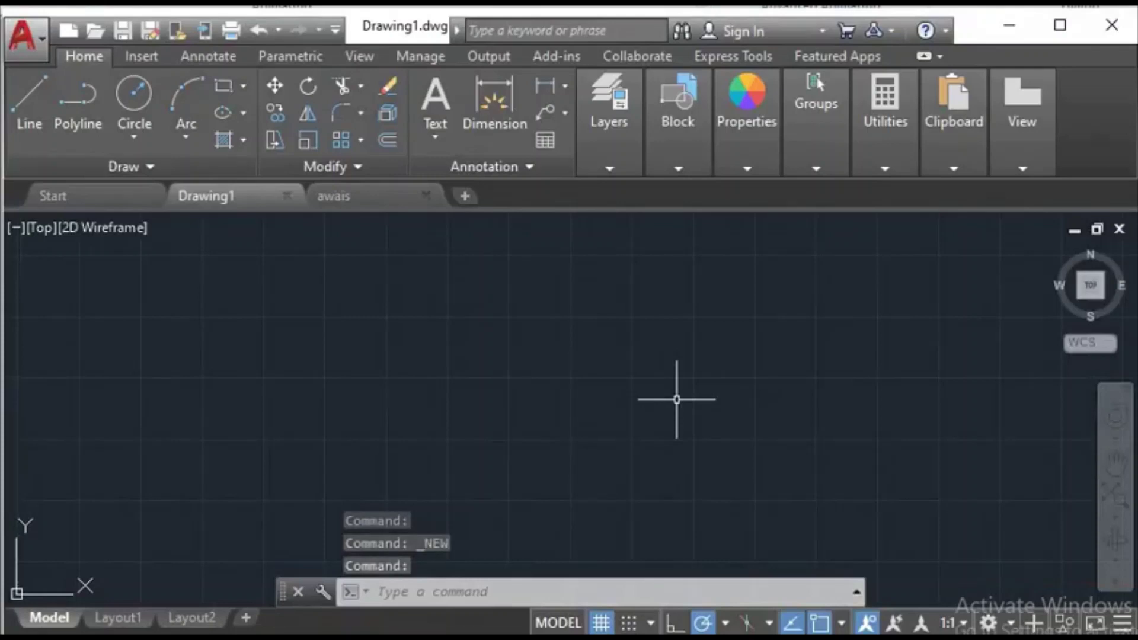
left_click(425, 196)
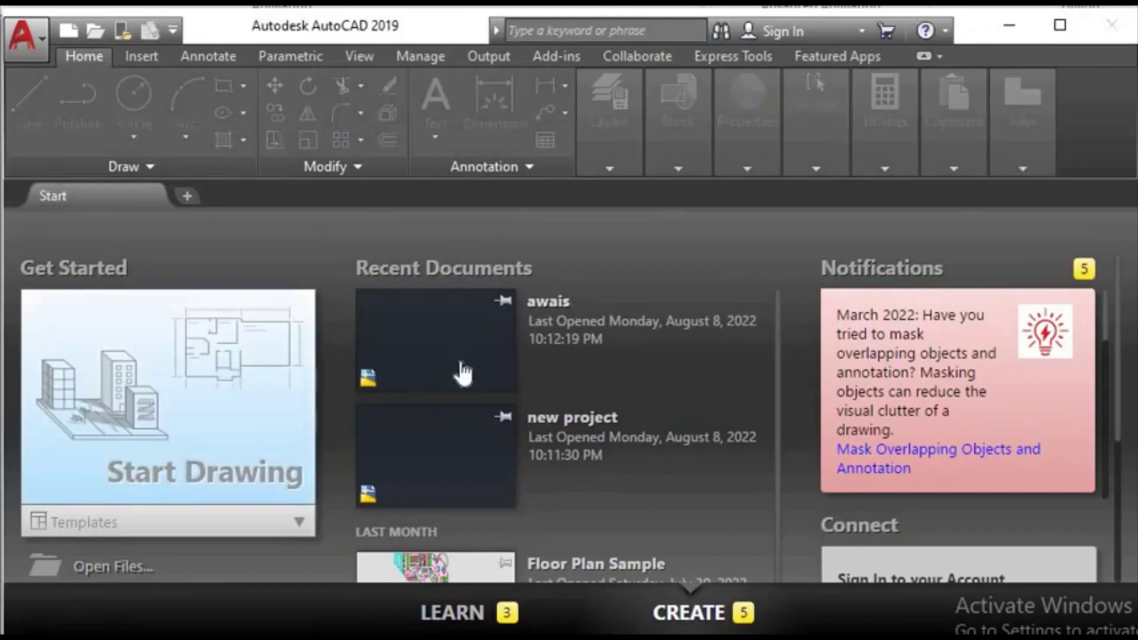
left_click(234, 406)
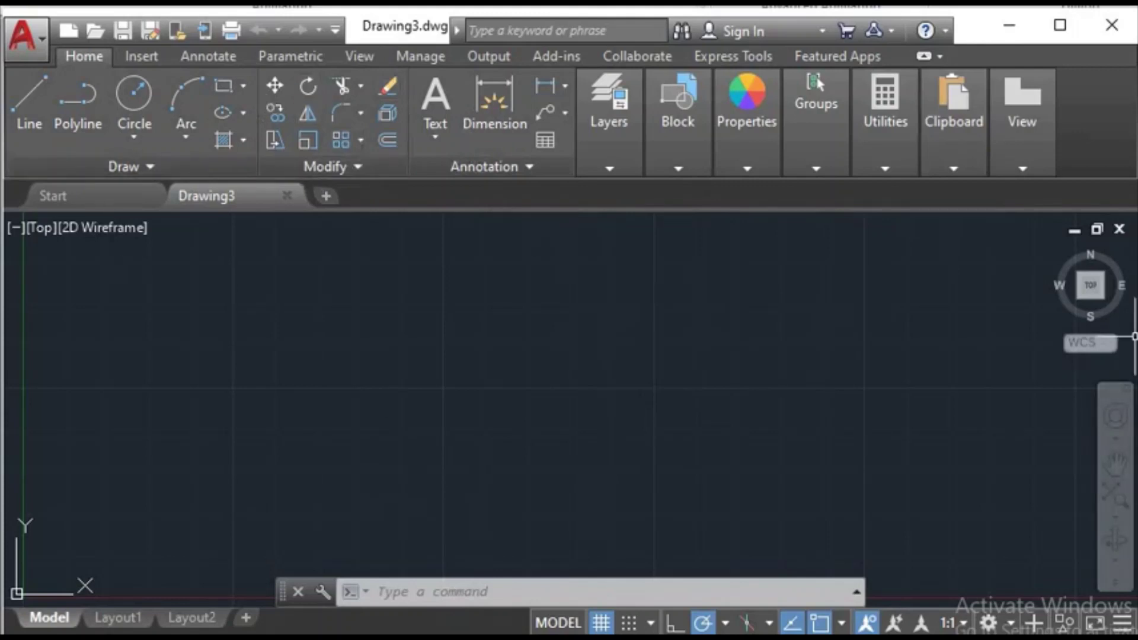
Create Drawing4 from acad.dwt, close it again, and show the recent documents list.
left_click(37, 38)
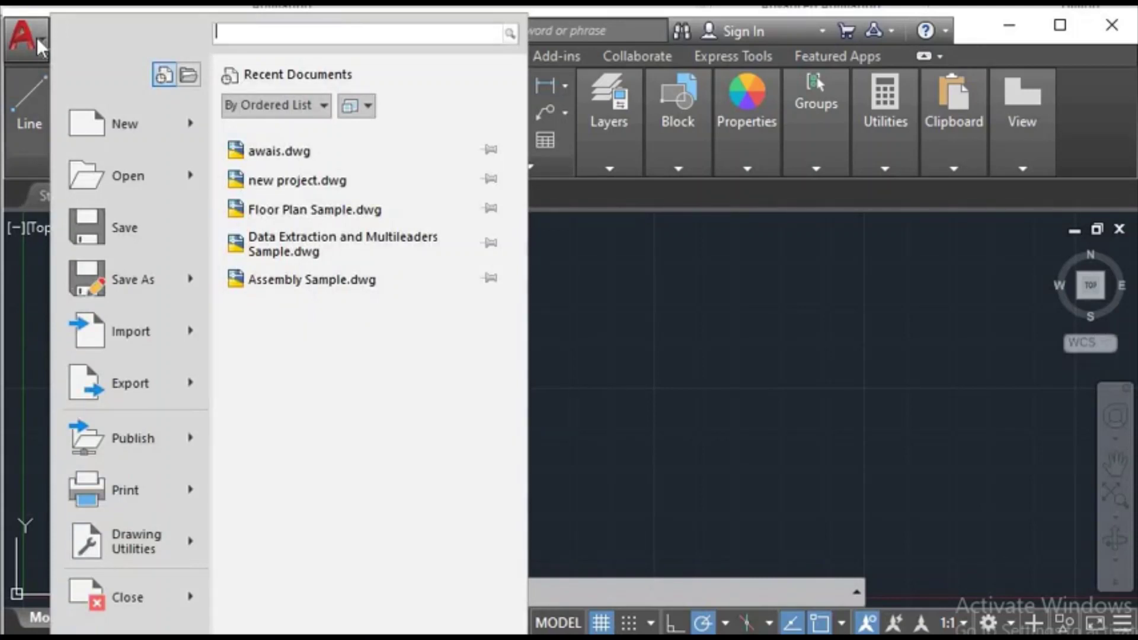
mouse_move(124, 124)
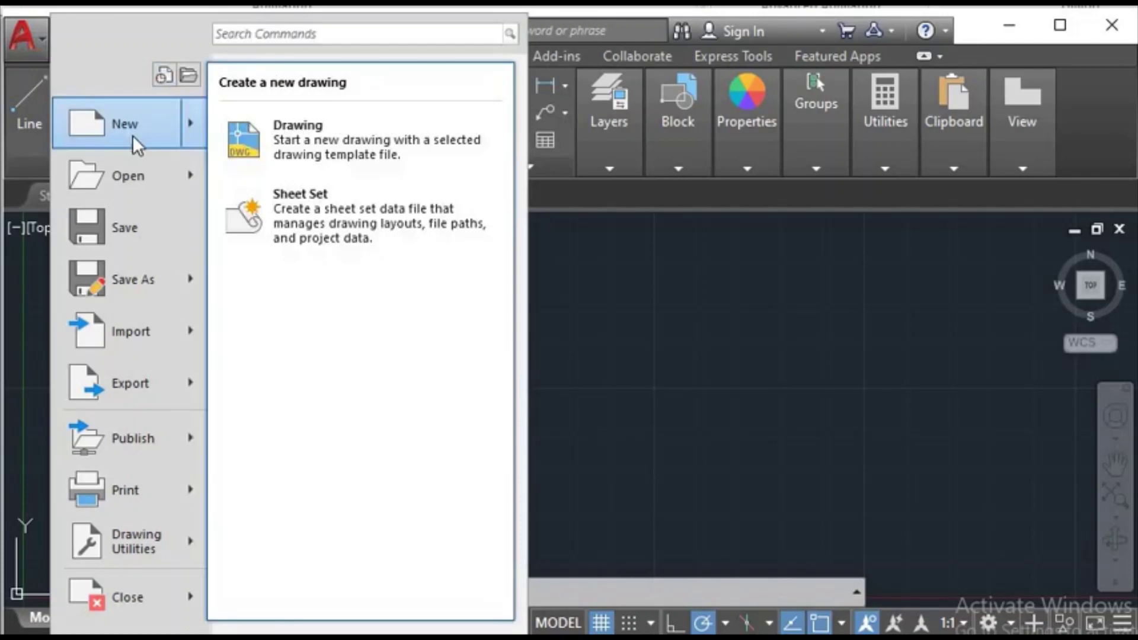
left_click(133, 135)
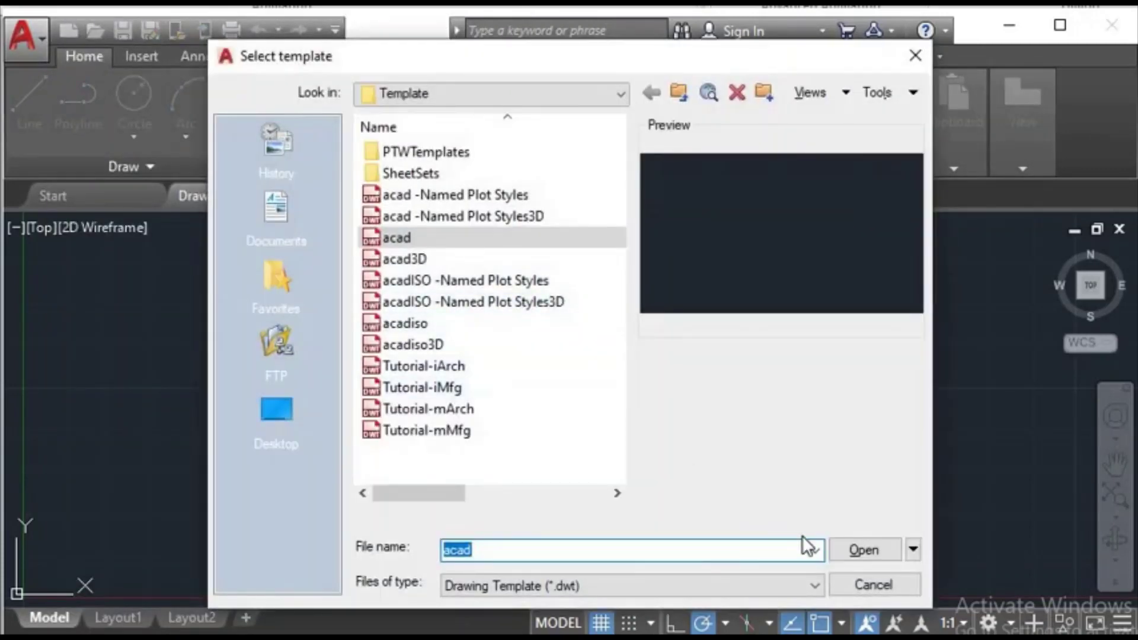
left_click(864, 550)
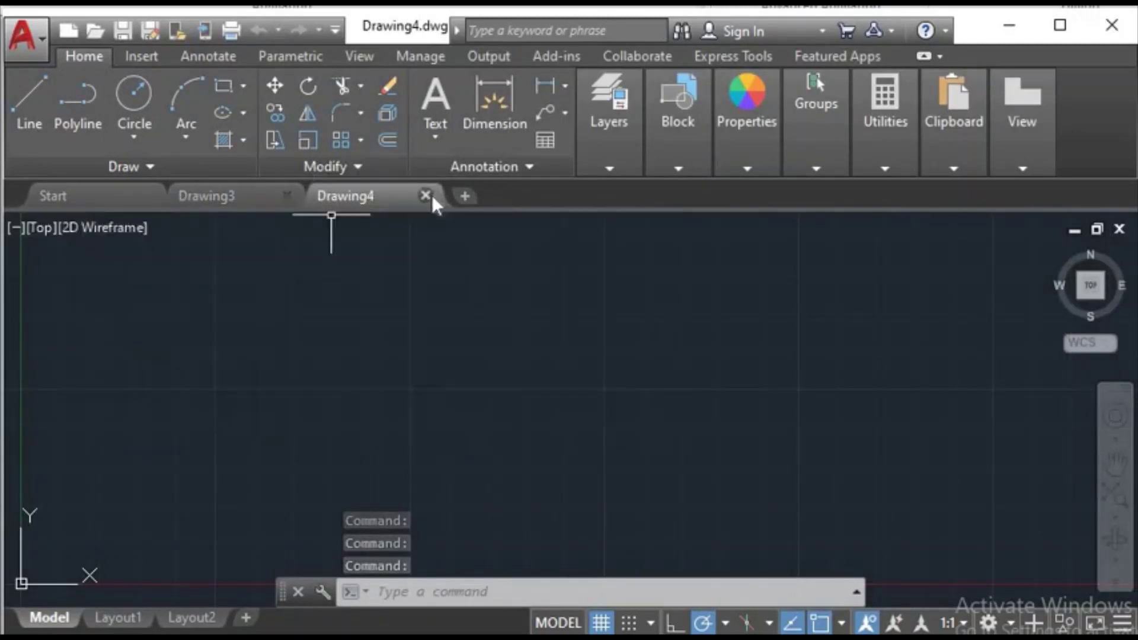
left_click(433, 198)
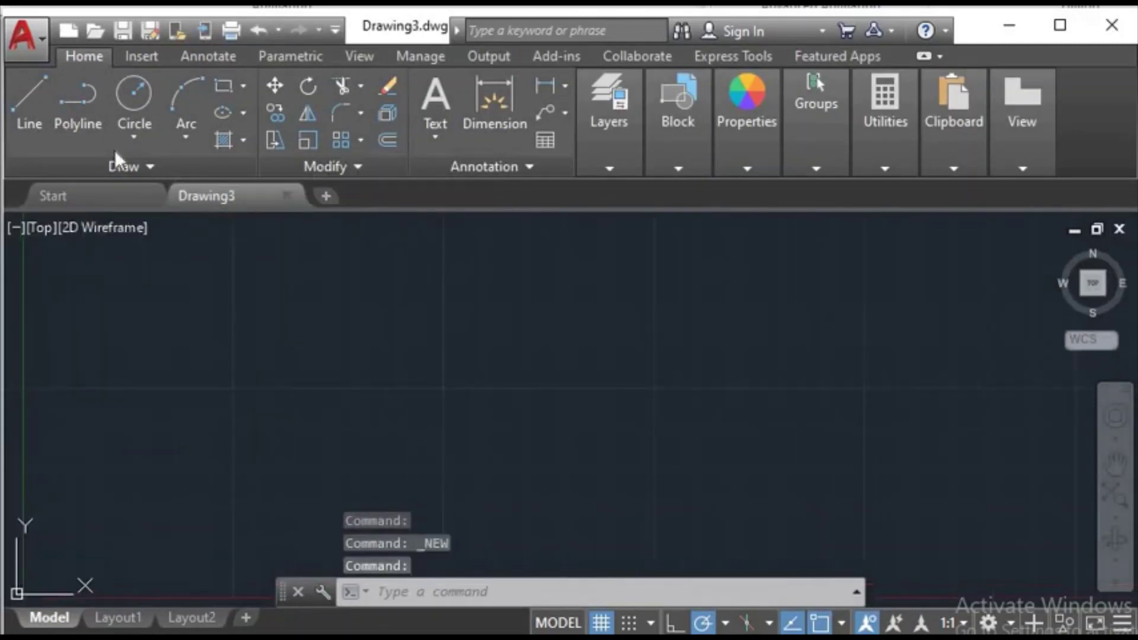
left_click(41, 37)
mouse_move(124, 176)
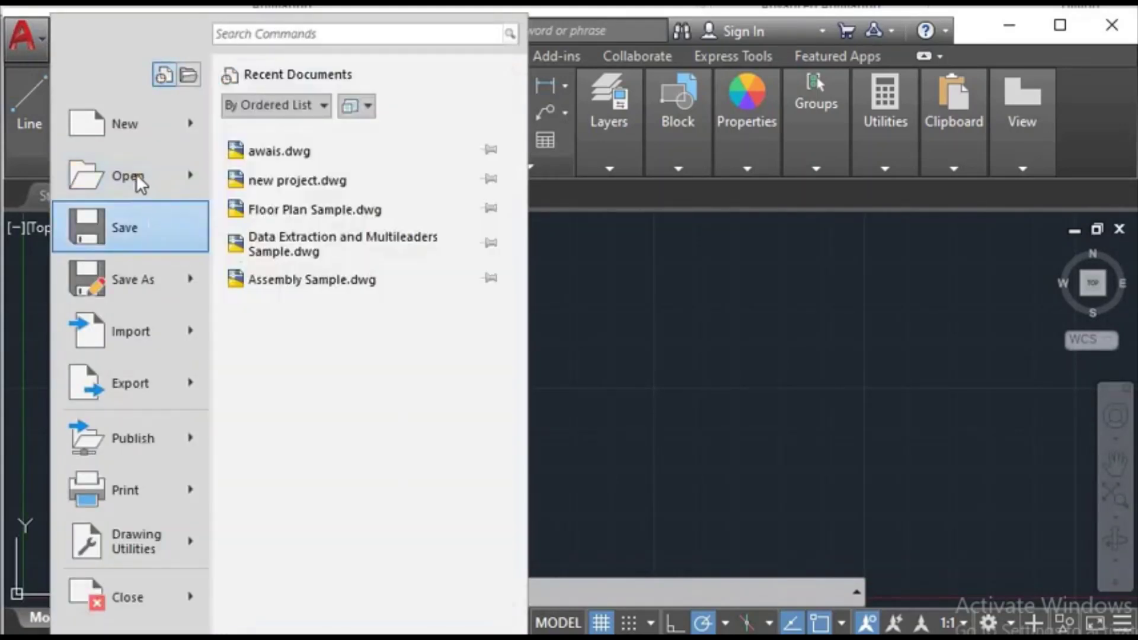
Open the 'new project' drawing from the Desktop and quick-save it.
left_click(136, 176)
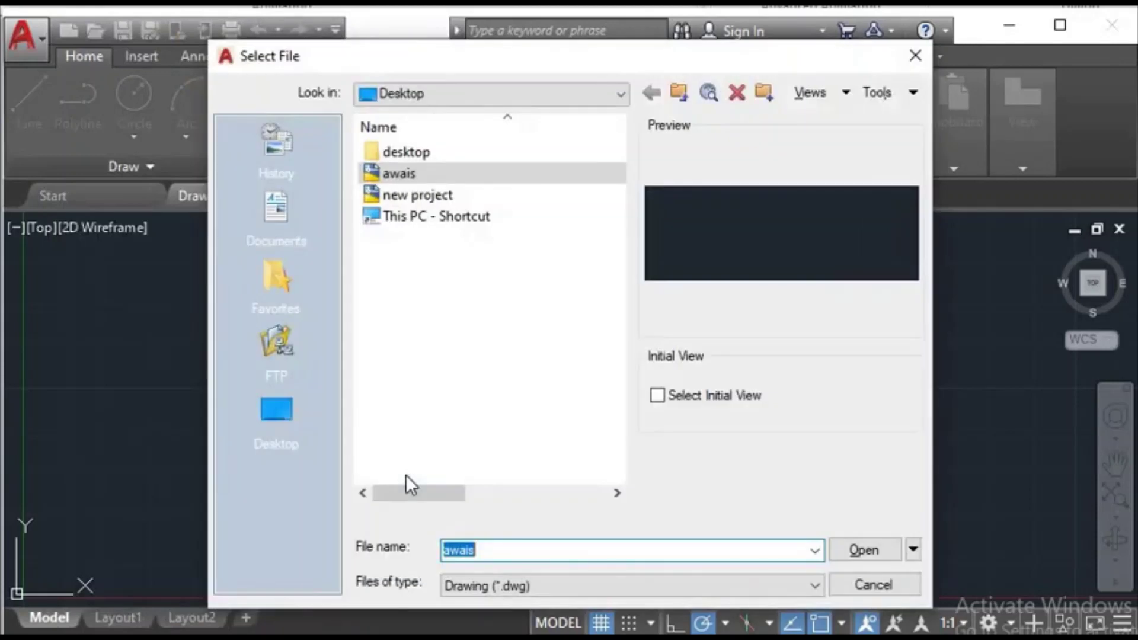
left_click(412, 201)
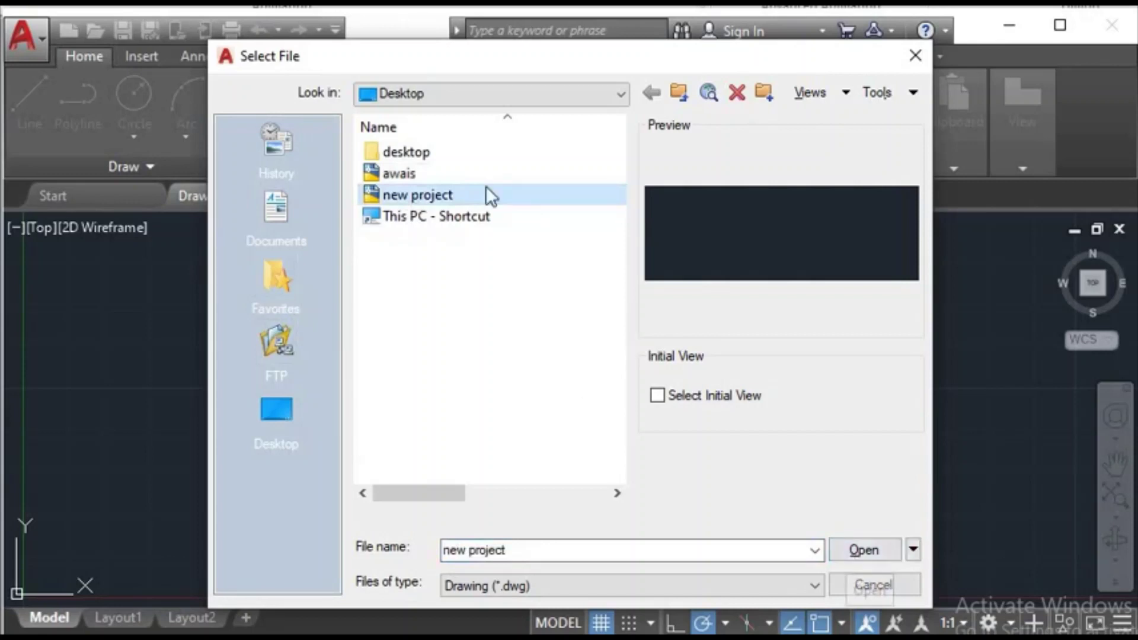
left_click(869, 556)
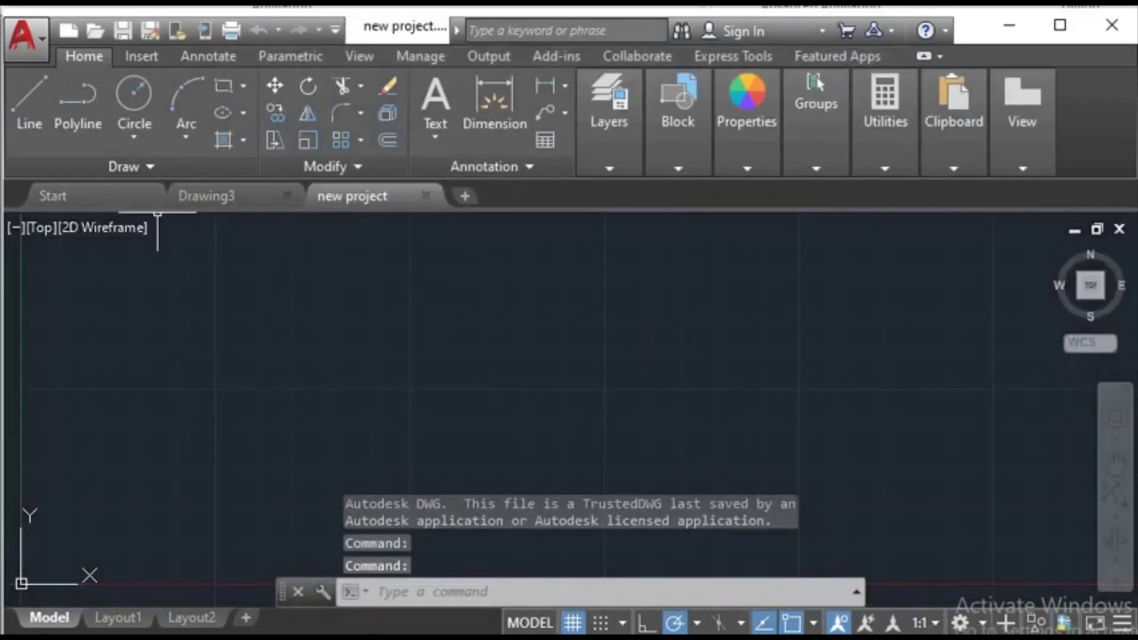
left_click(32, 43)
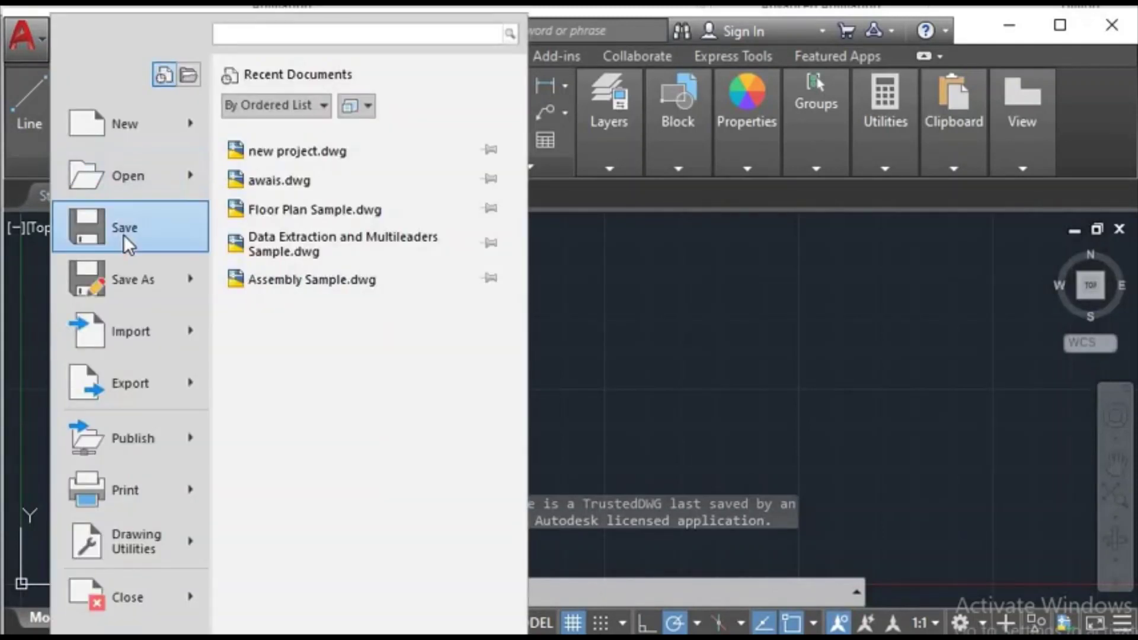
left_click(123, 233)
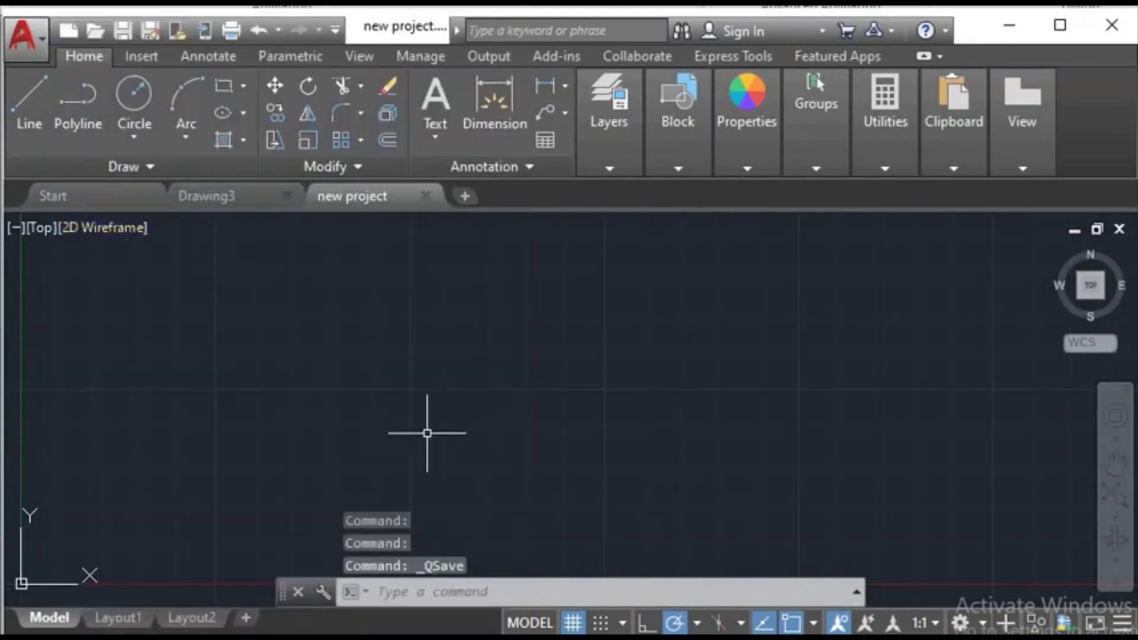
Start a new drawing with Ctrl+N from the default acad template.
left_click(45, 41)
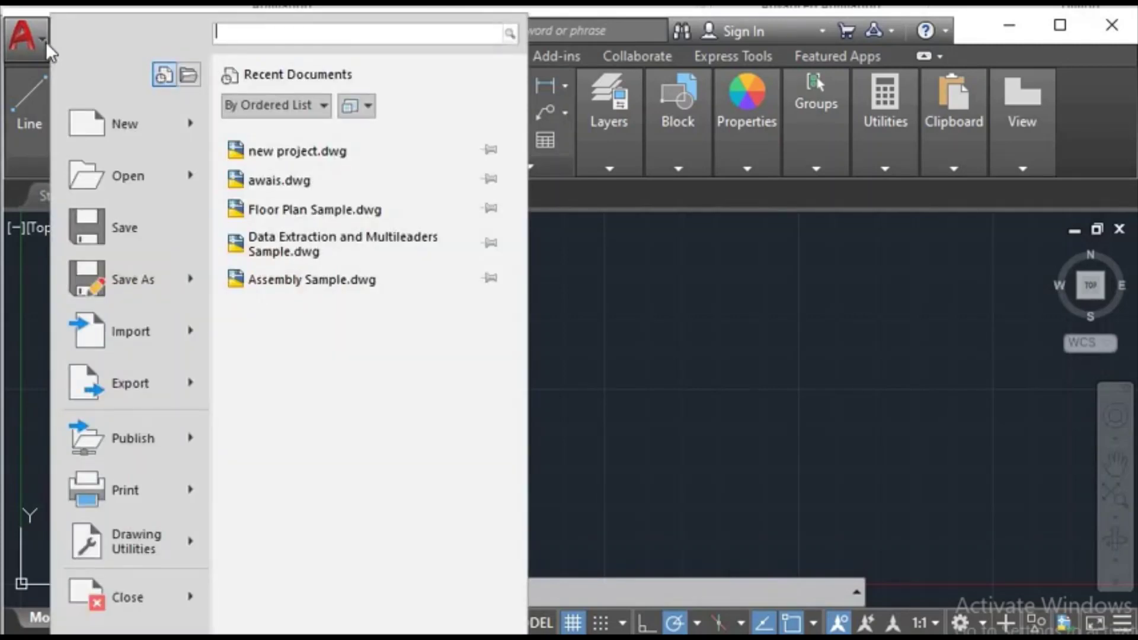
left_click(648, 419)
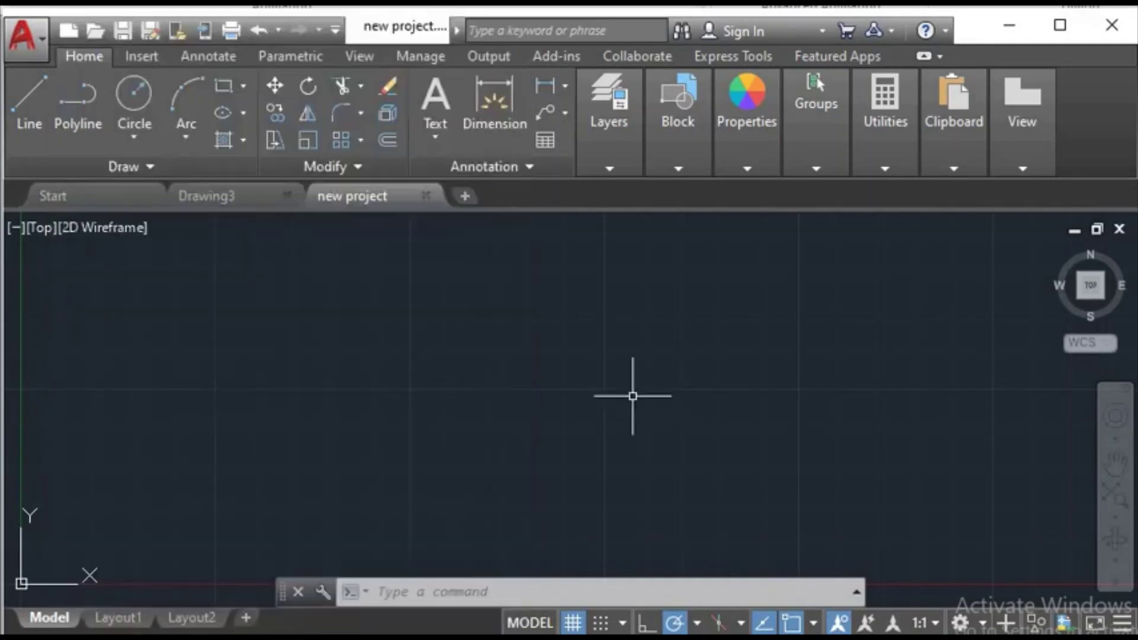
key("ctrl+n")
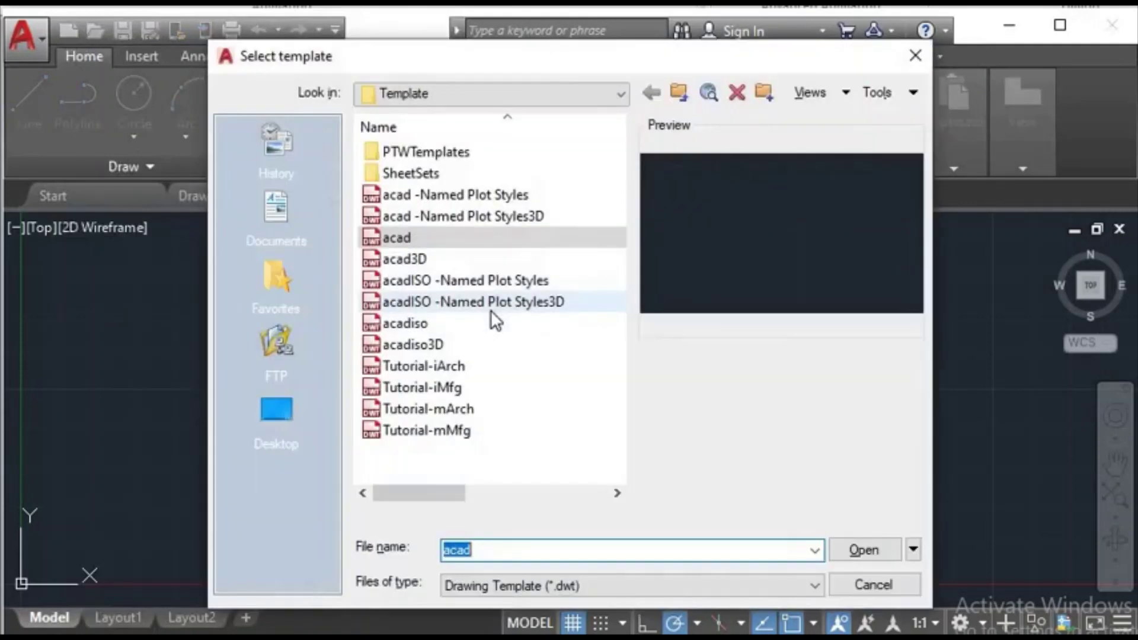
key("Return")
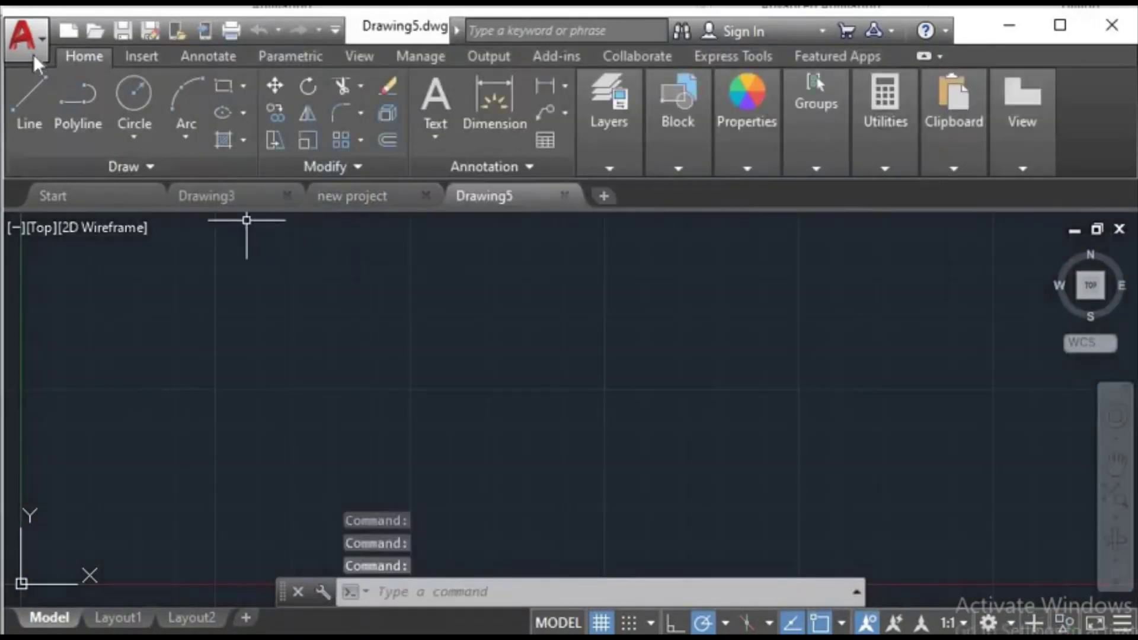
Save the new drawing to the Desktop as 'new proj 1'.
left_click(33, 55)
left_click(123, 225)
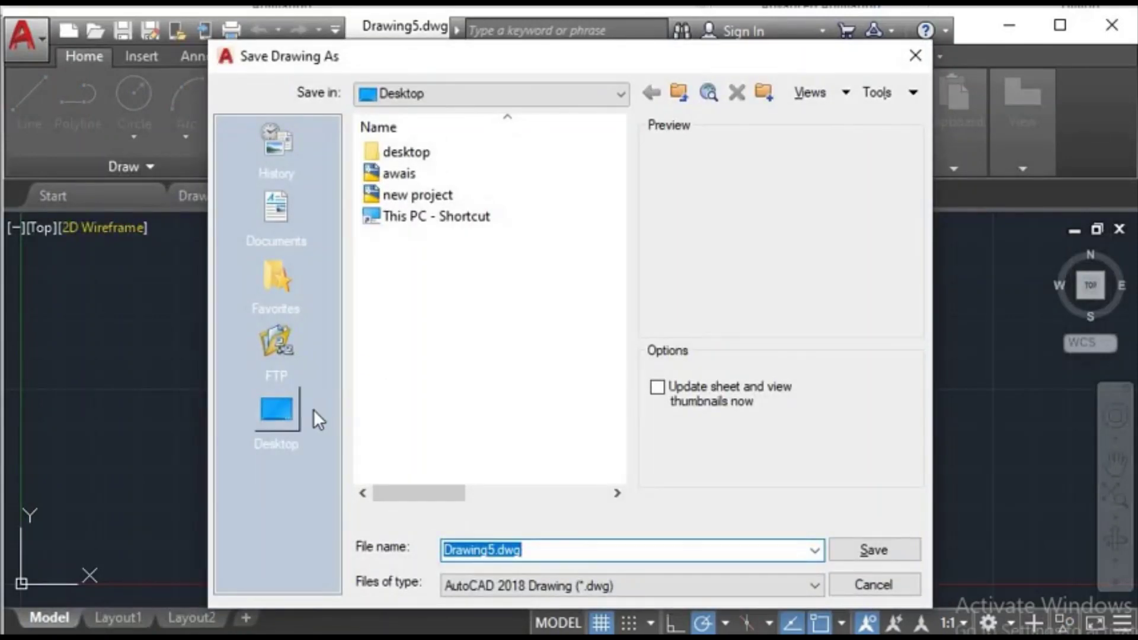
left_click(314, 410)
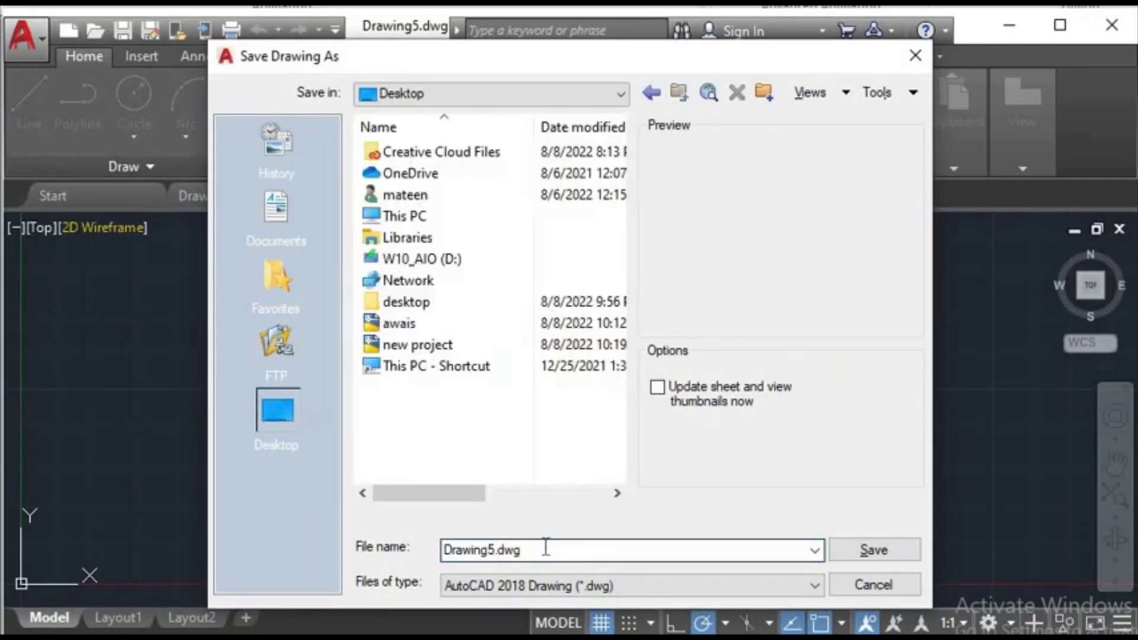
type("new ")
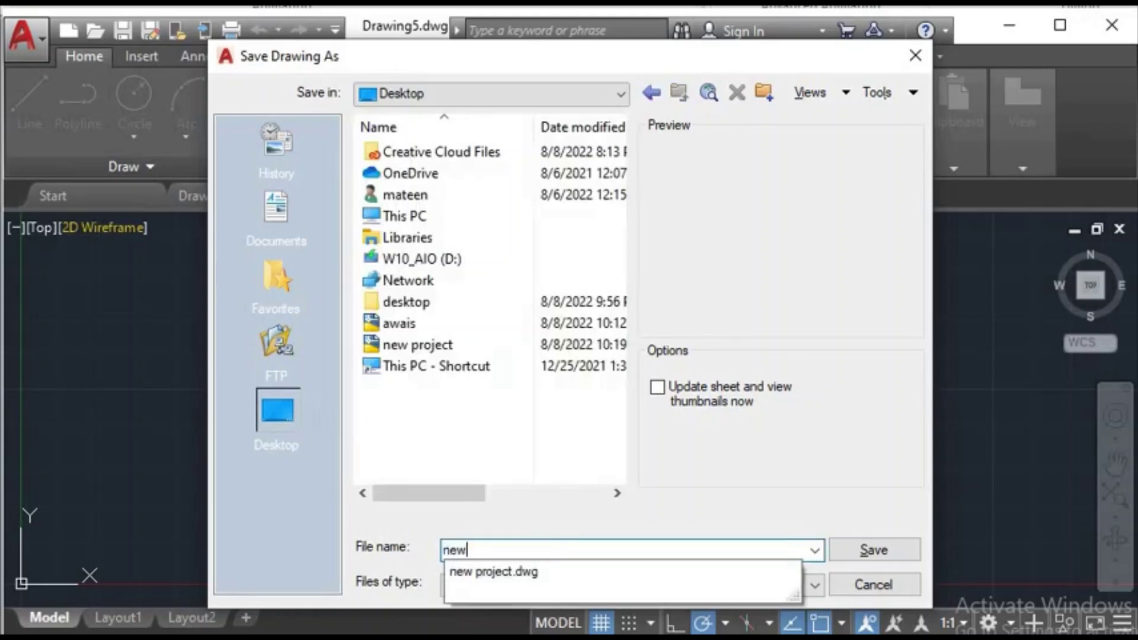
type("proj ")
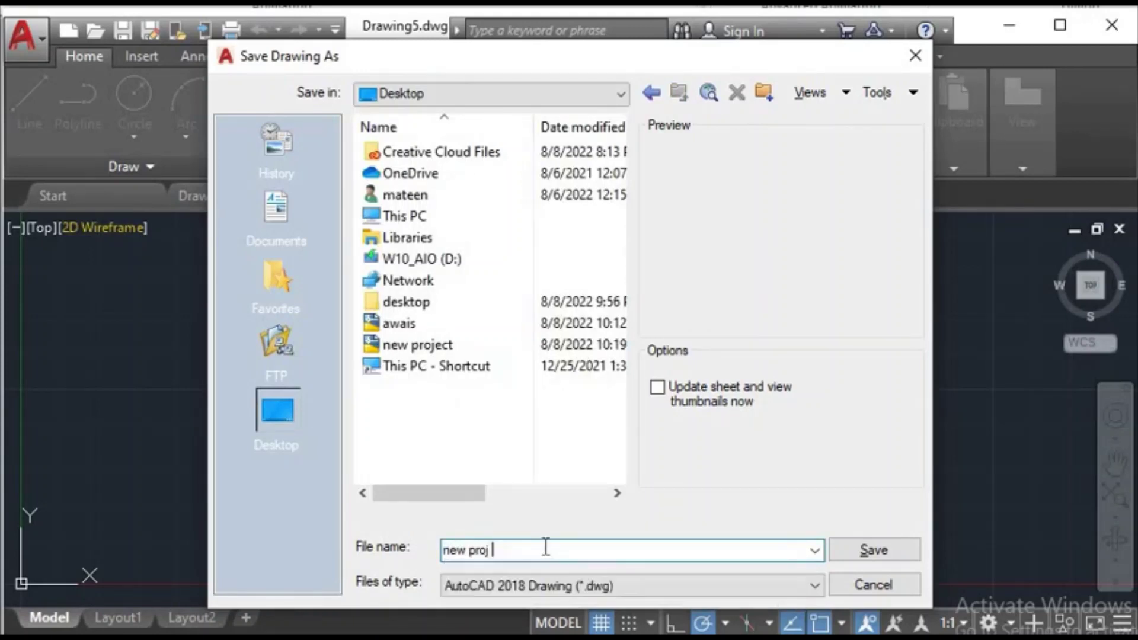
type("1")
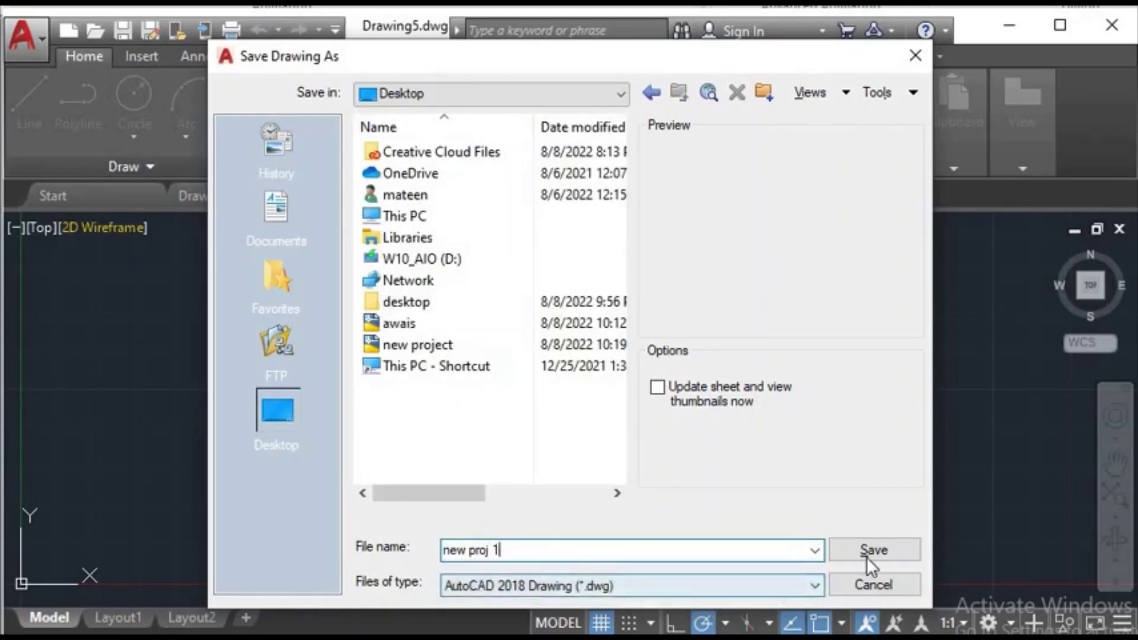
left_click(872, 551)
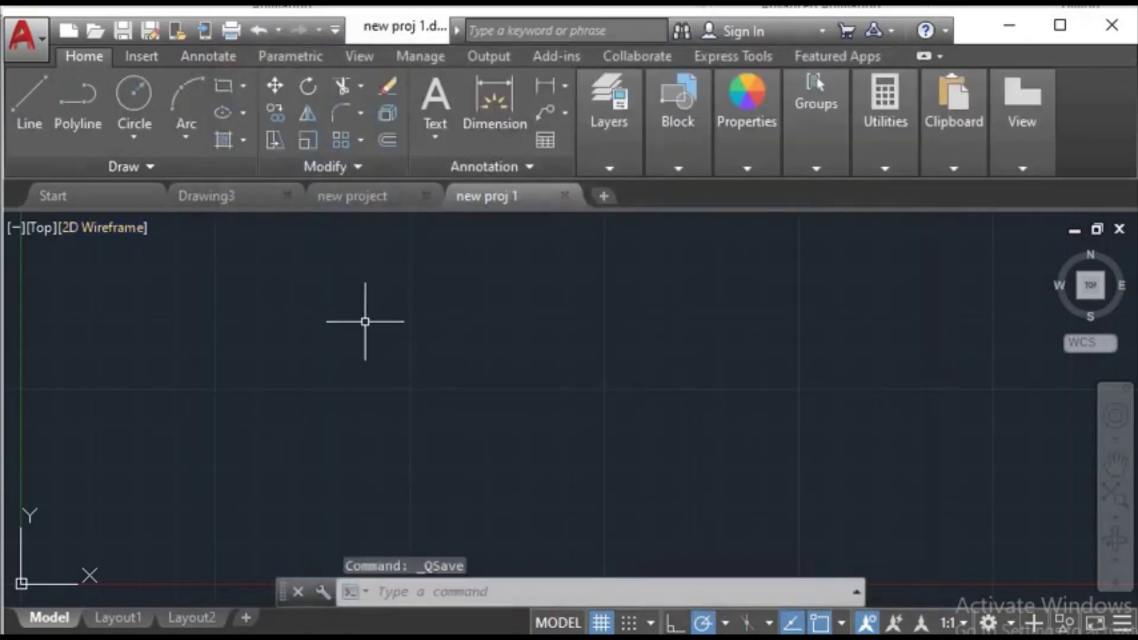
left_click(43, 46)
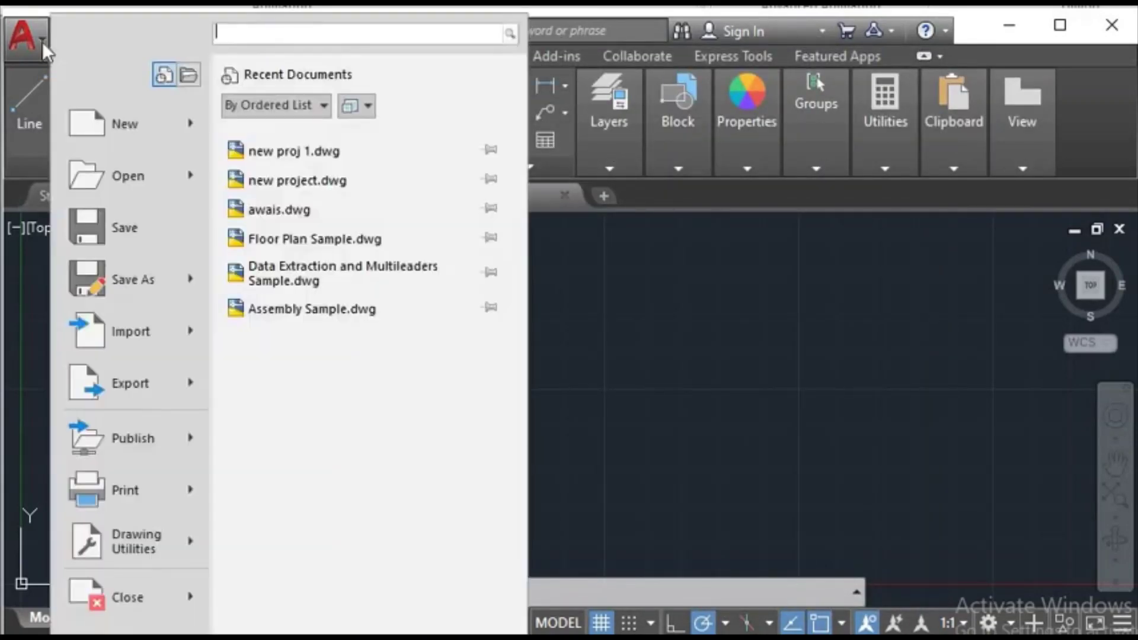
Save the drawing as a copy named 'new proj 2' on the Desktop.
left_click(136, 278)
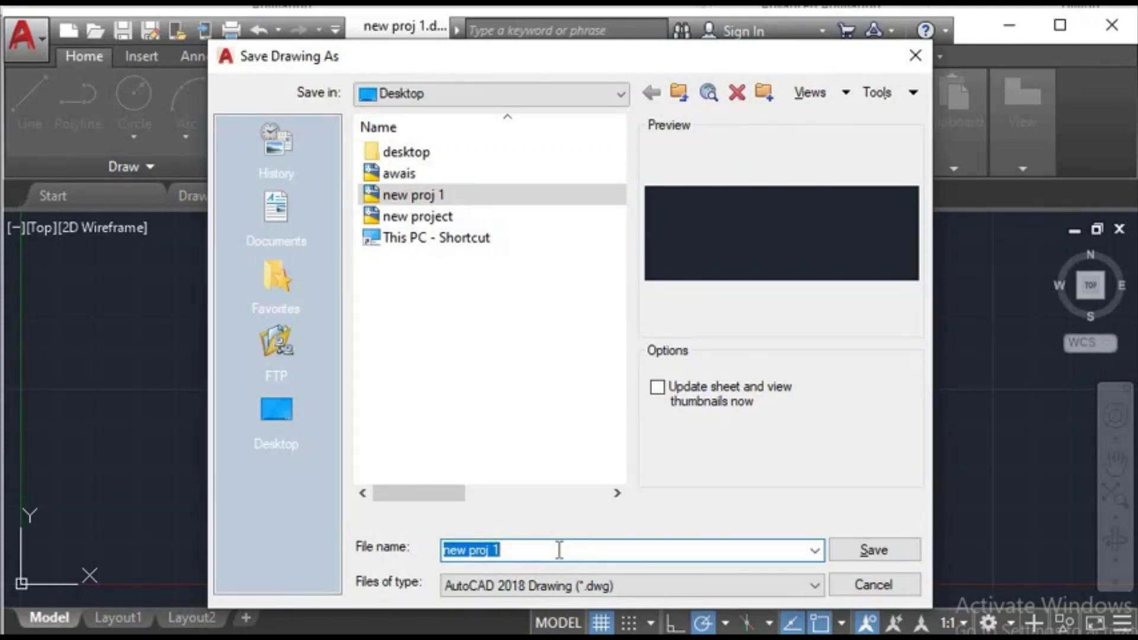
left_click(559, 550)
key("BackSpace")
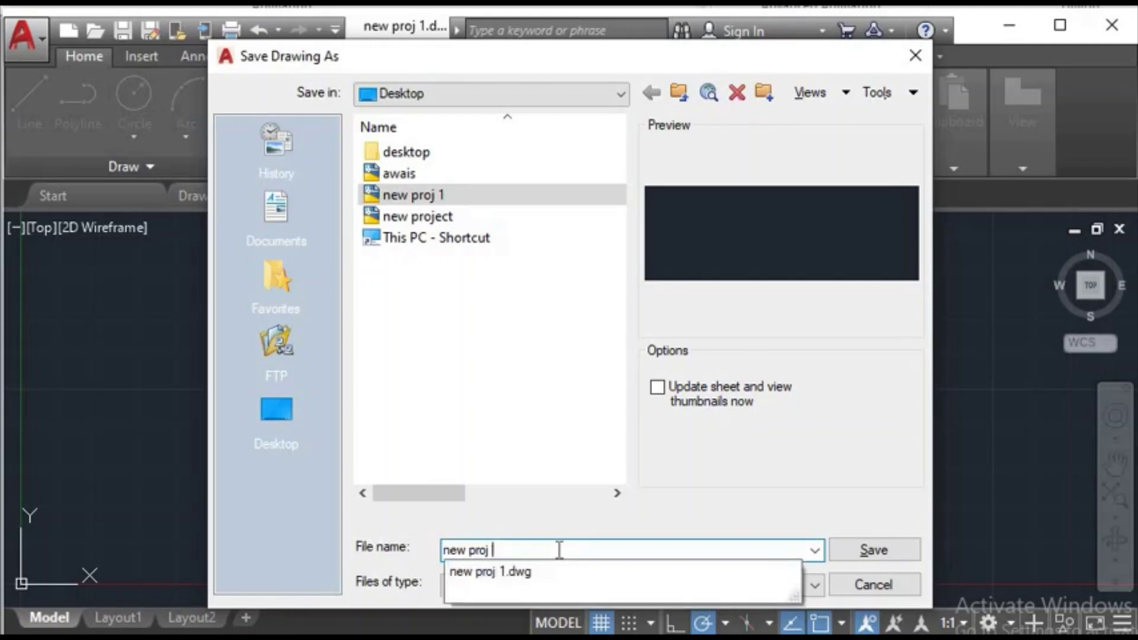
type("2")
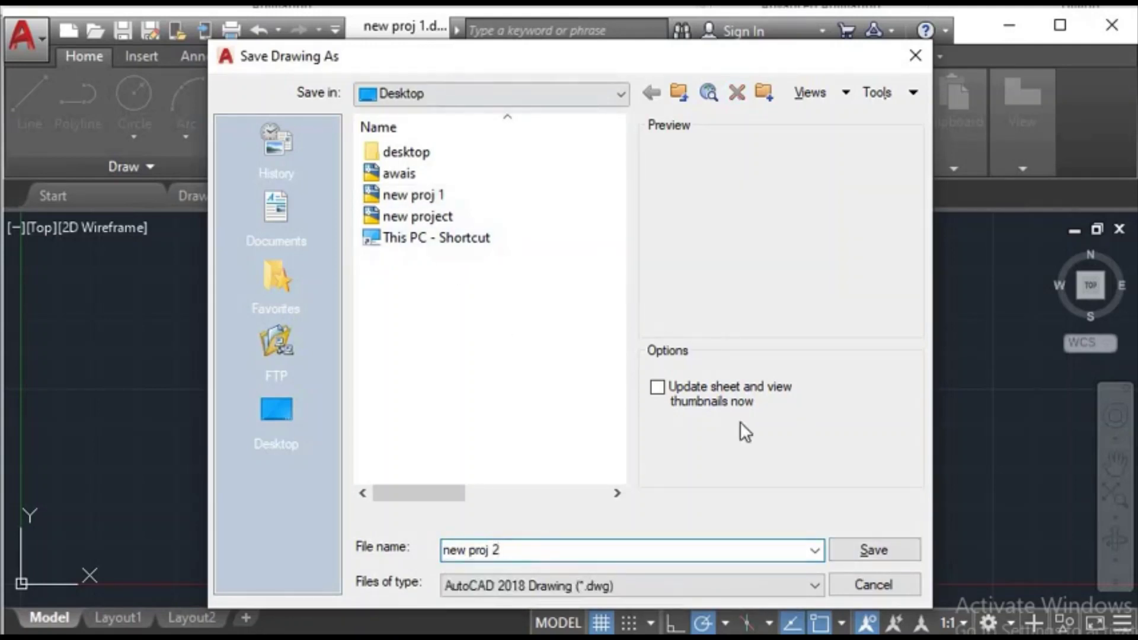
left_click(861, 552)
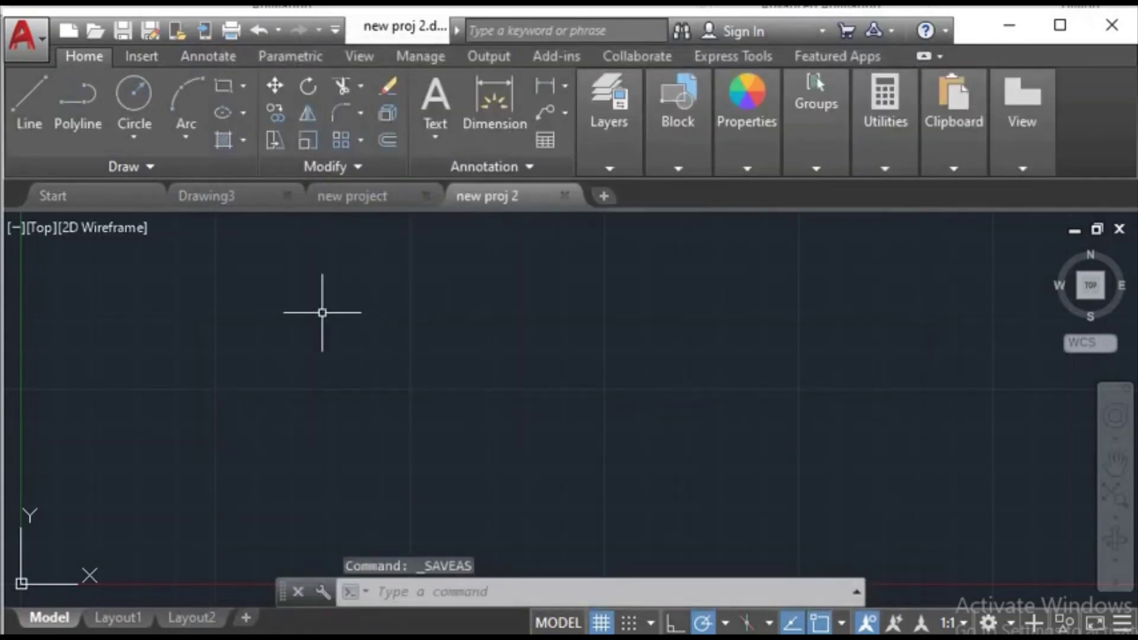
left_click(43, 46)
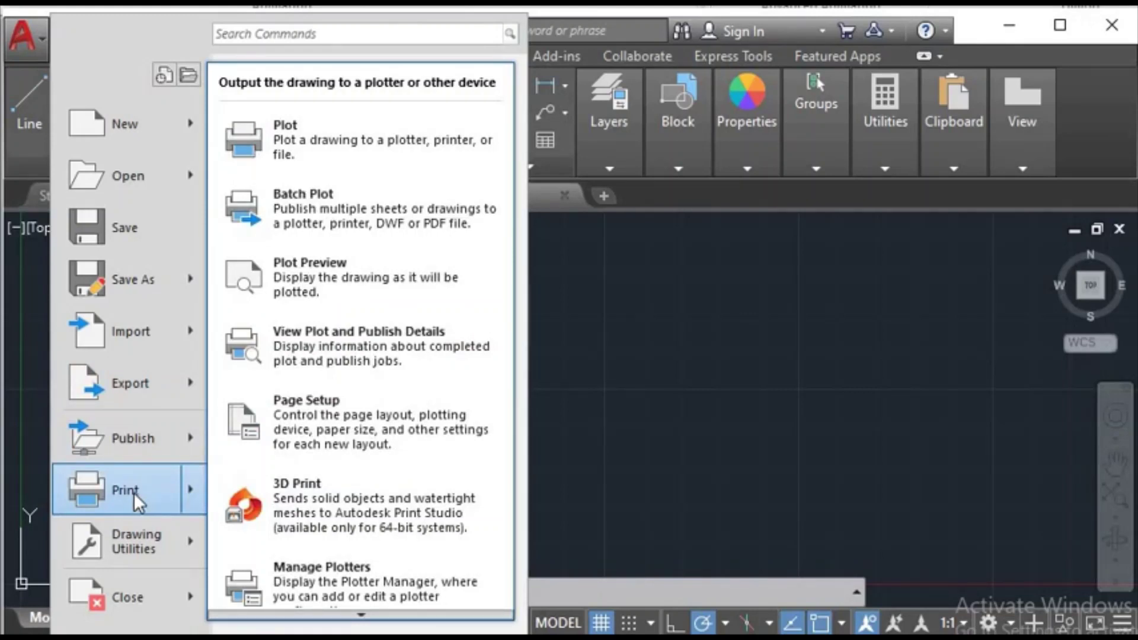
mouse_move(127, 596)
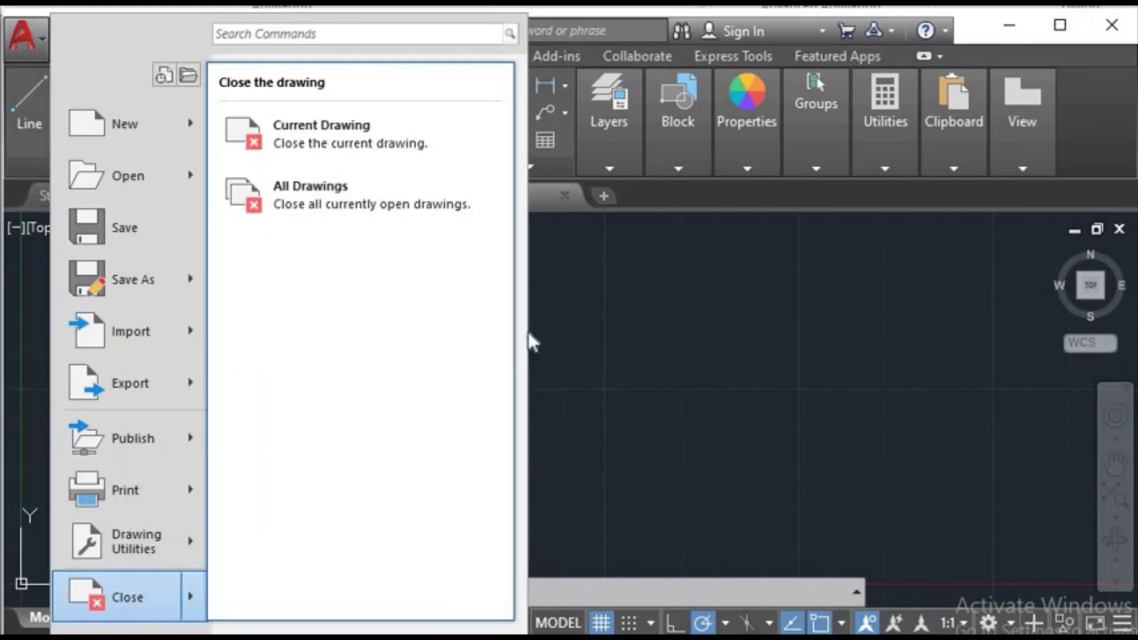
Close the 'new proj 2' drawing from the application menu, leaving 'new project' active.
left_click(553, 323)
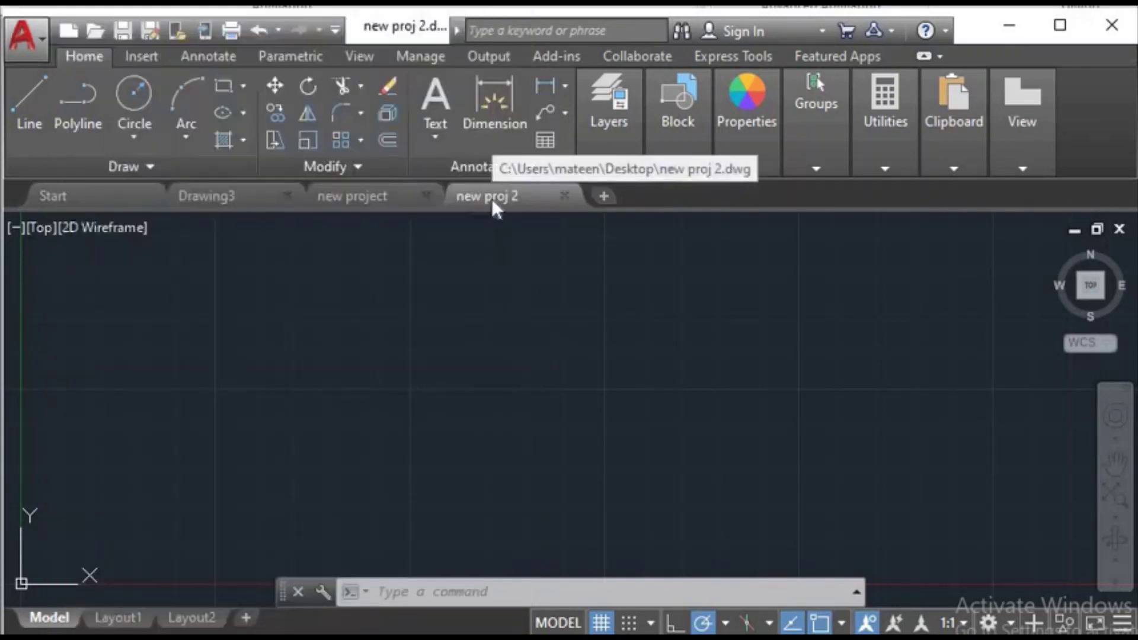
left_click(40, 44)
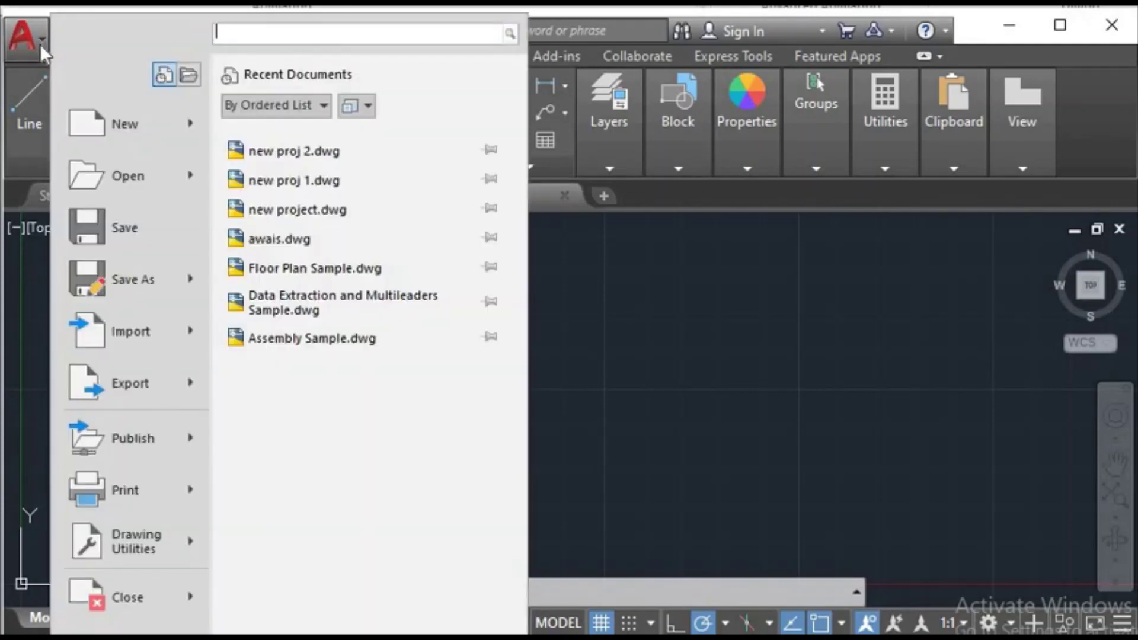
left_click(122, 600)
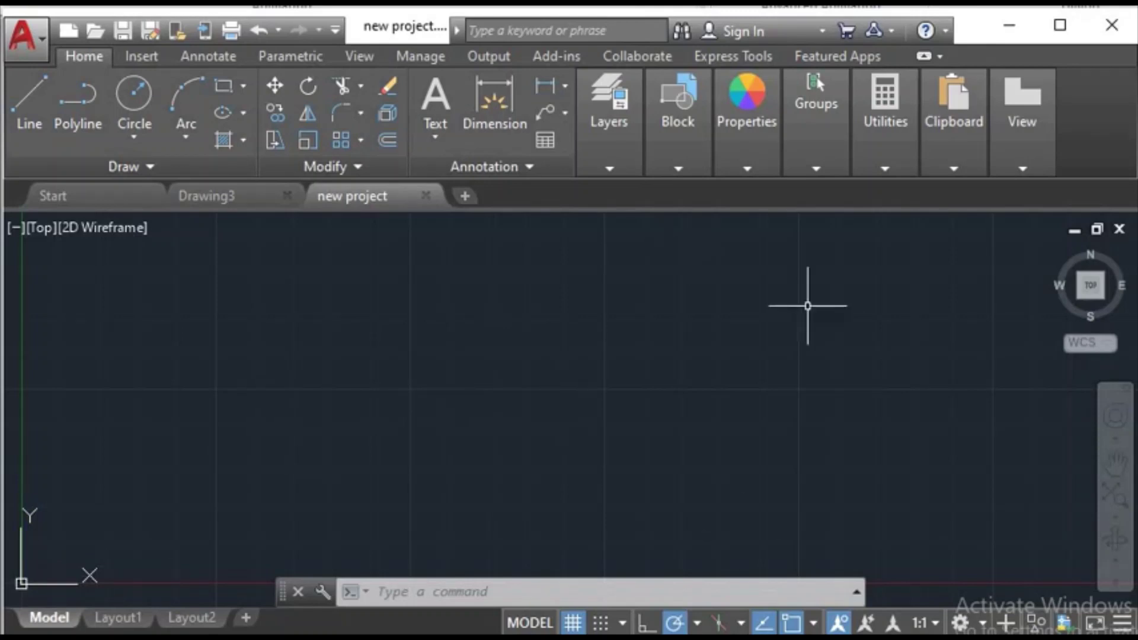
Zoom in and back out around the UCS origin in the empty 'new project' top view.
scroll(637, 378, "down", 1)
scroll(636, 378, "down", 3)
scroll(636, 378, "down", 3)
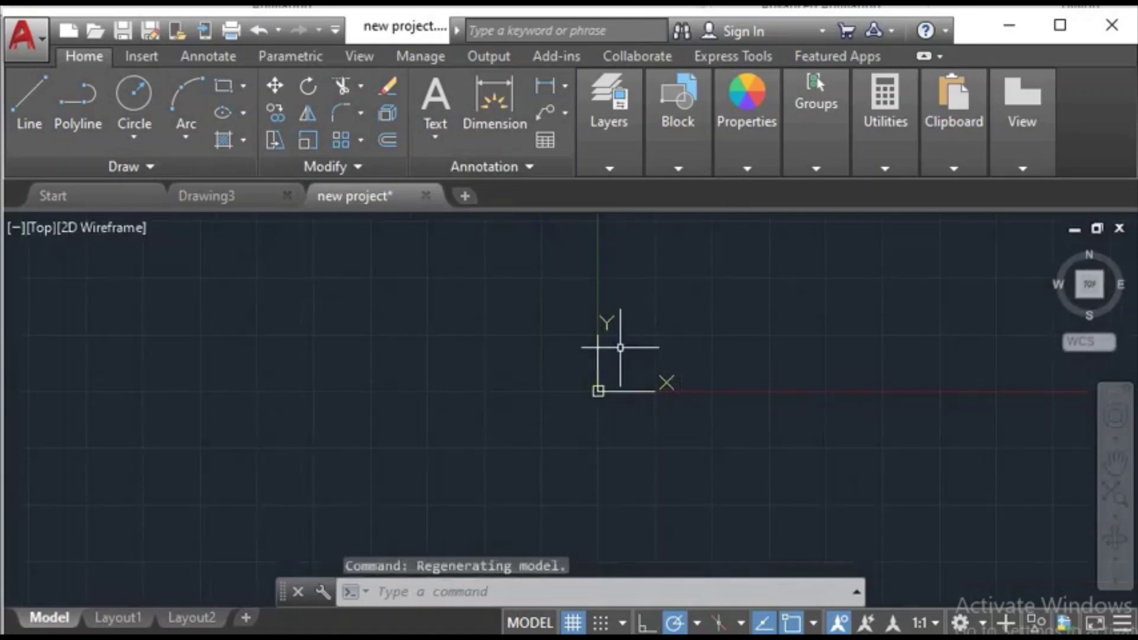
scroll(621, 348, "up", 2)
scroll(617, 338, "down", 1)
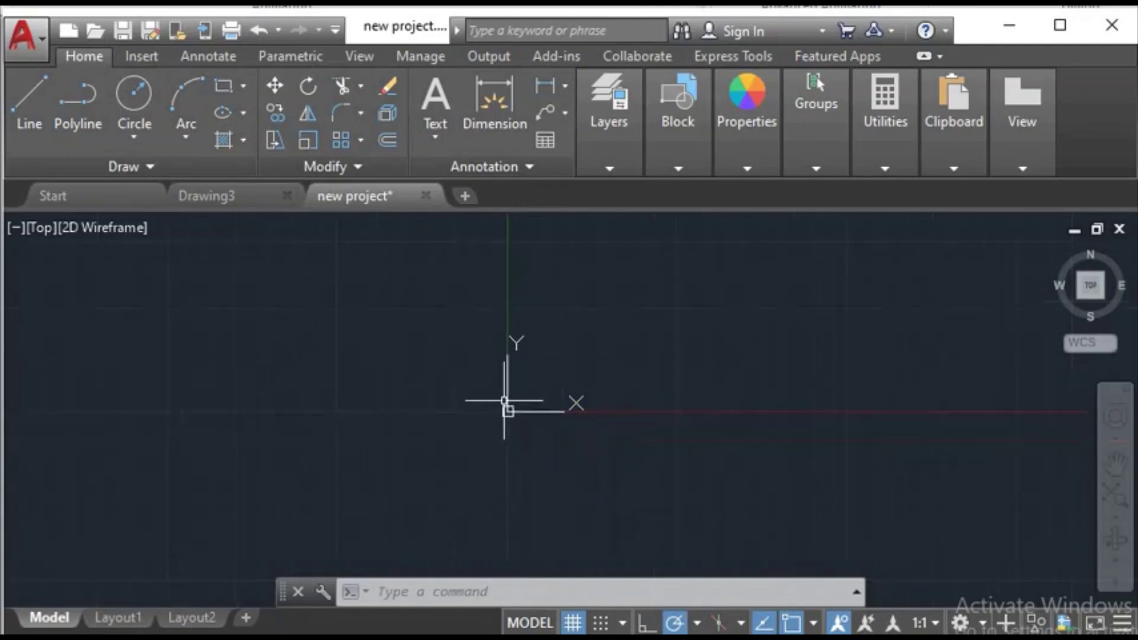
scroll(578, 379, "up", 3)
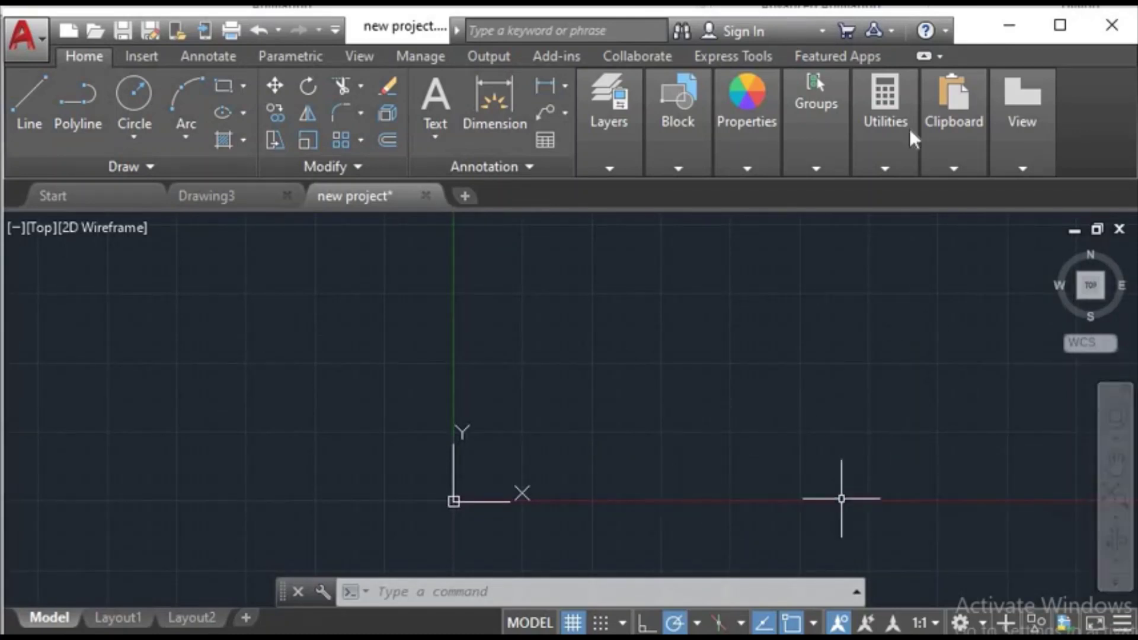
mouse_move(1091, 285)
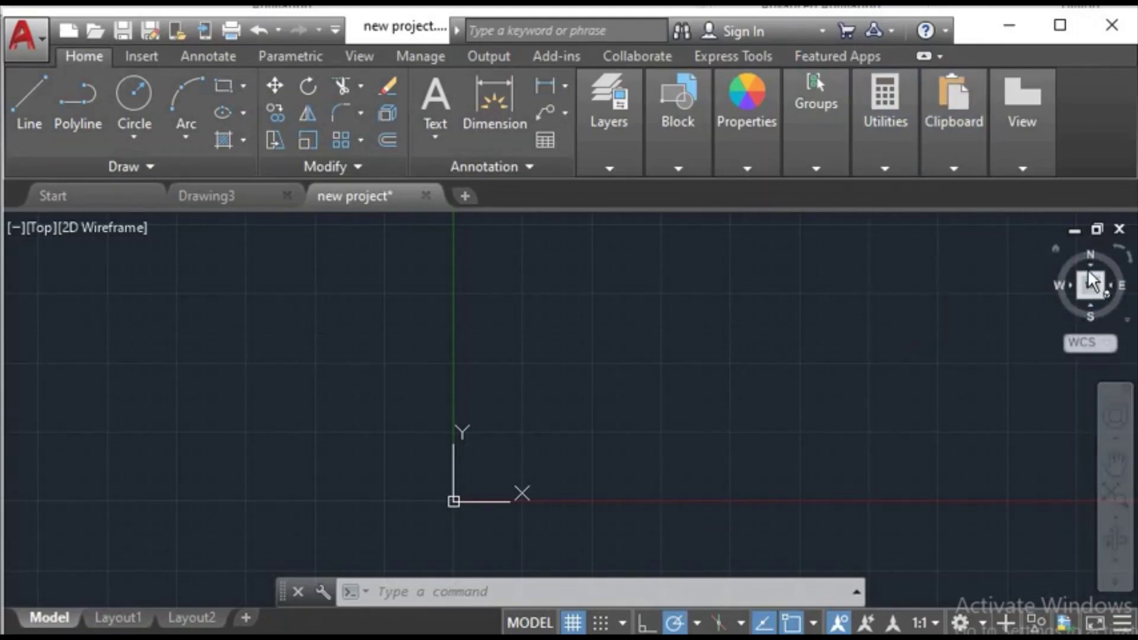
left_click(1092, 280)
left_click(1091, 268)
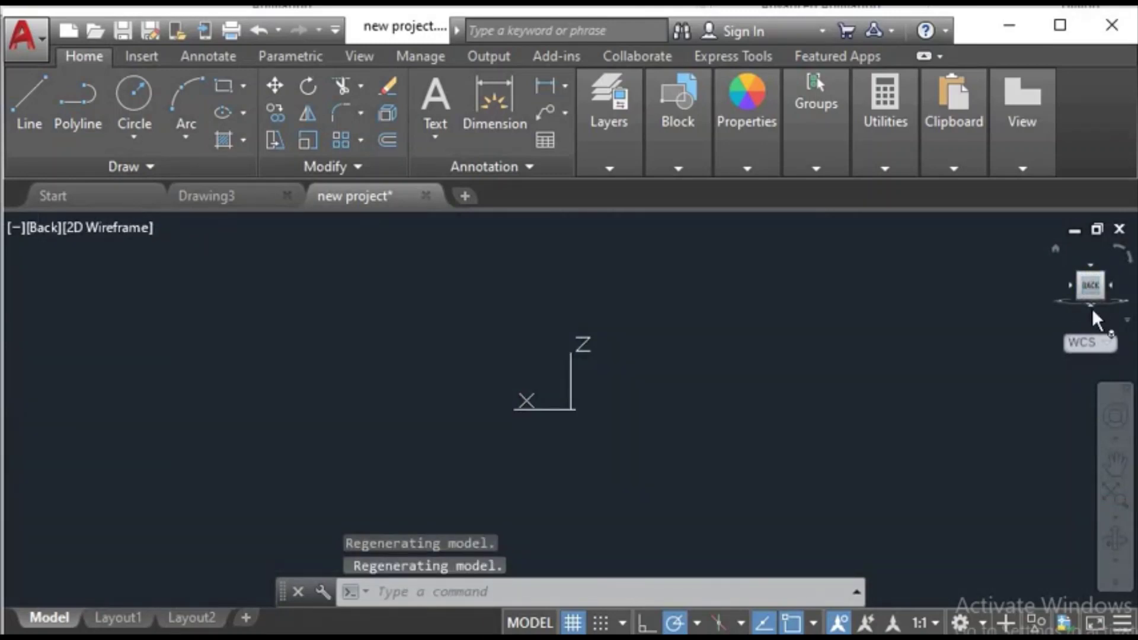
left_click(1093, 308)
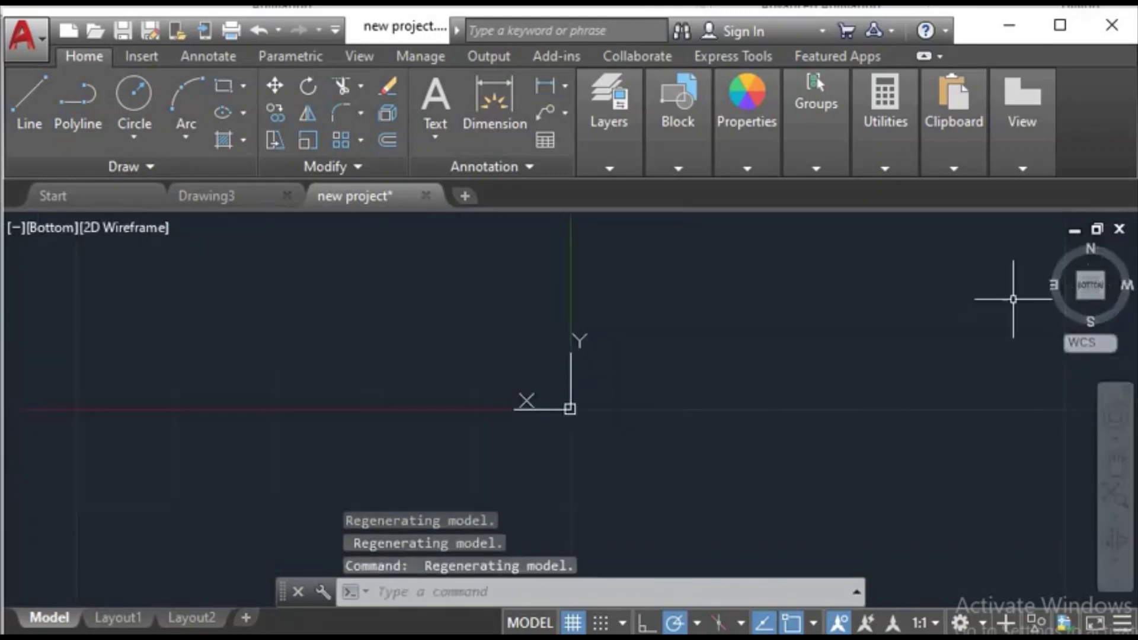
left_click_drag(1096, 291, 1093, 270)
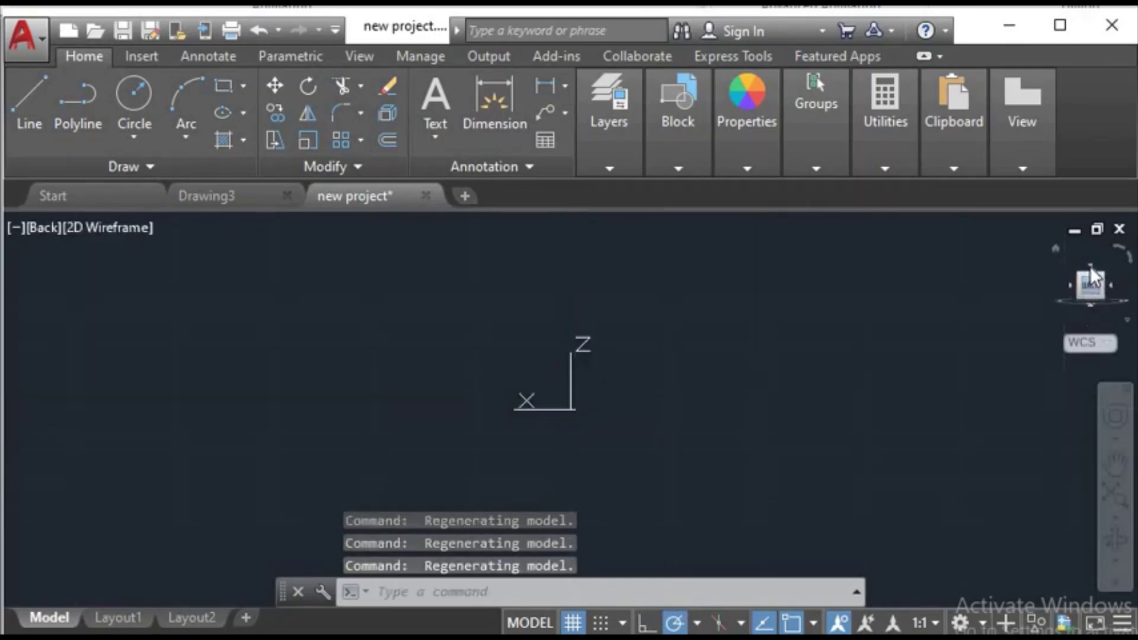
left_click(1091, 271)
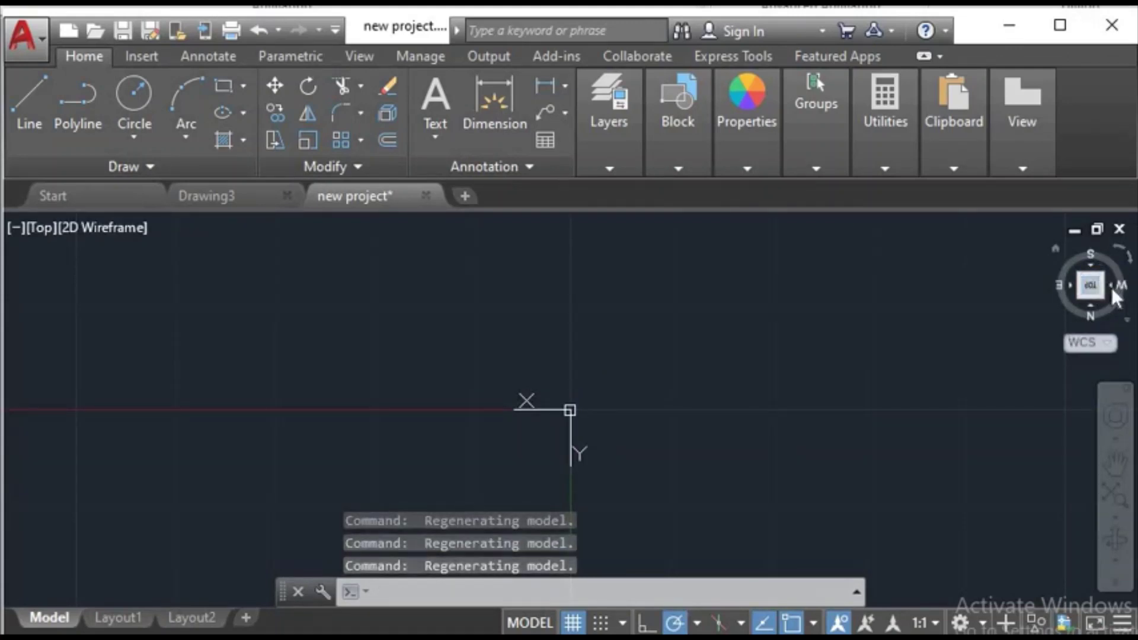
left_click(1112, 290)
left_click(1112, 297)
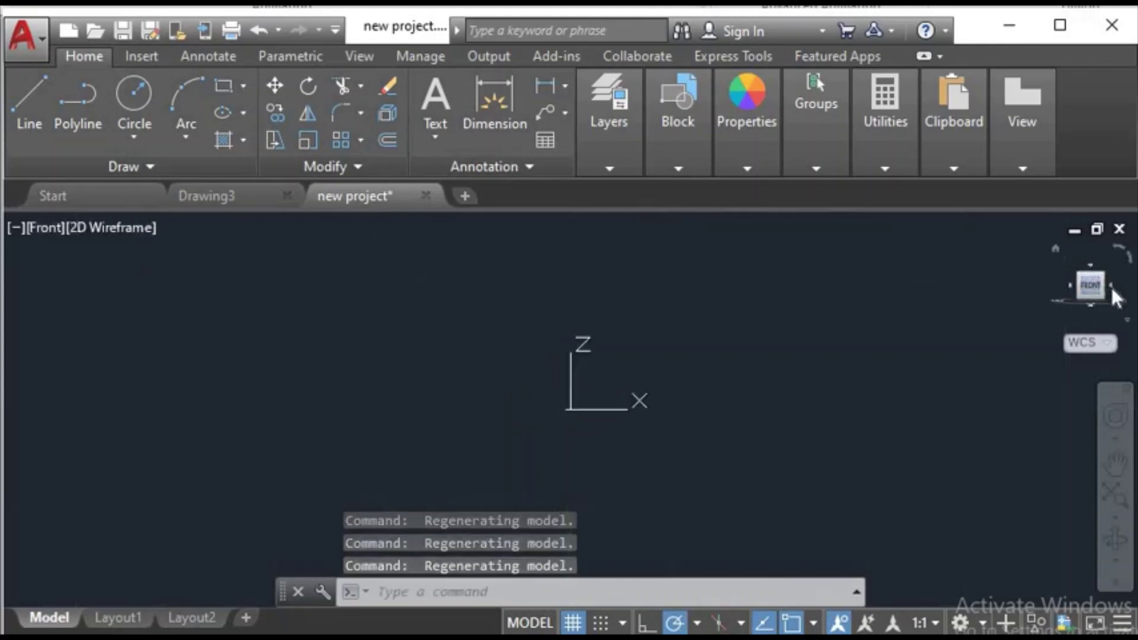
left_click(1112, 297)
left_click(1090, 304)
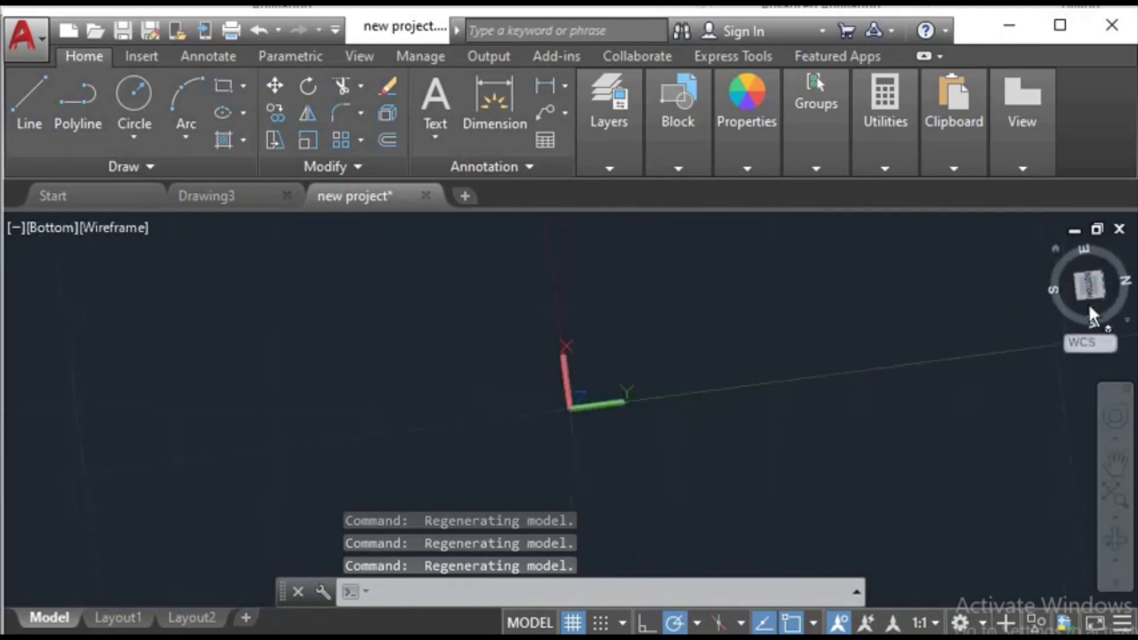
left_click(1090, 305)
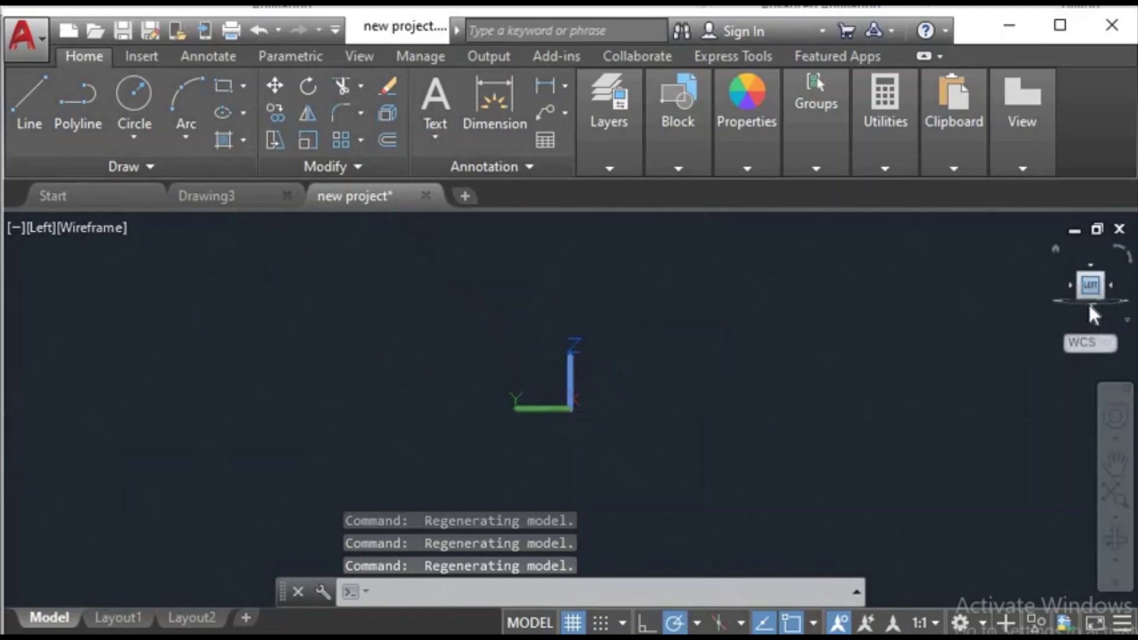
left_click(1089, 267)
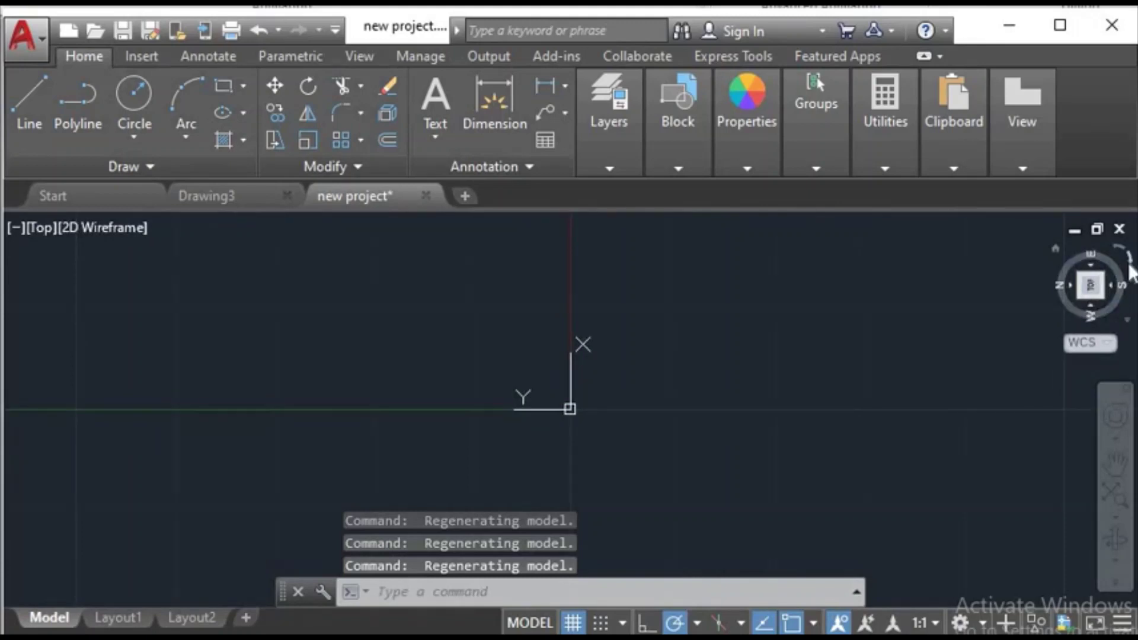
left_click(1128, 266)
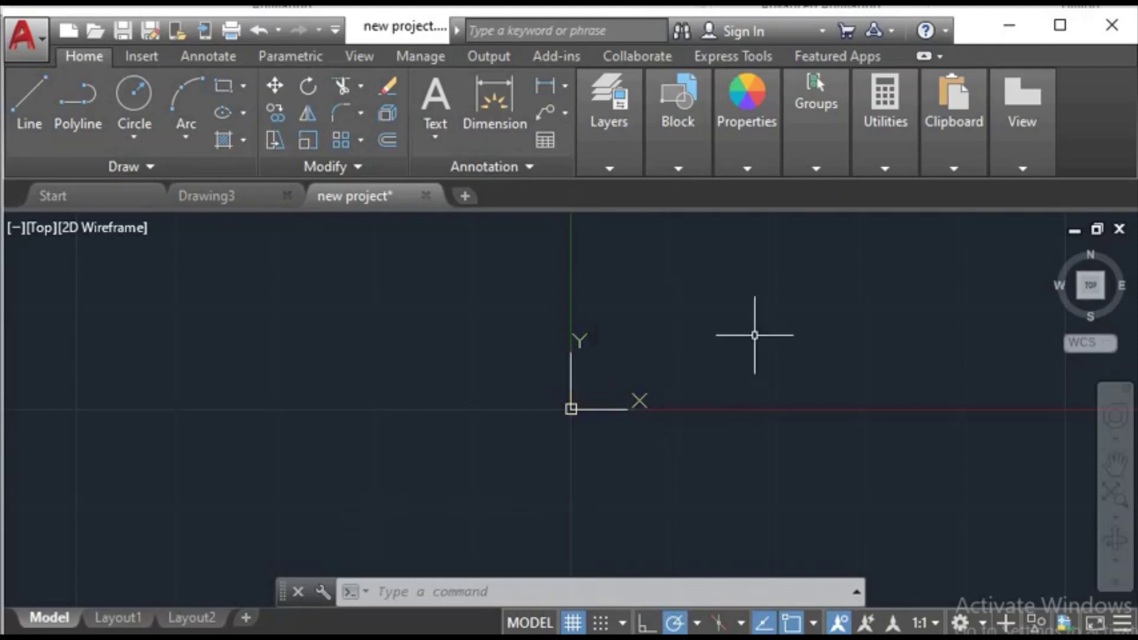
Apply UCSICON's Noorigin option so the coordinate icon stays in the lower-left corner.
type("u")
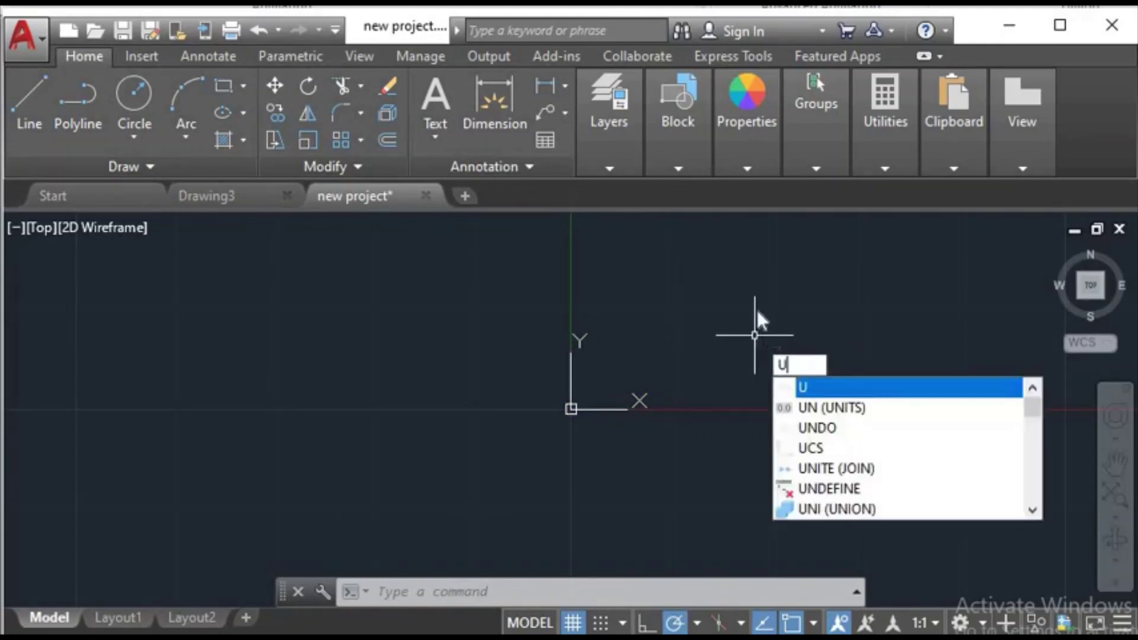
type("c")
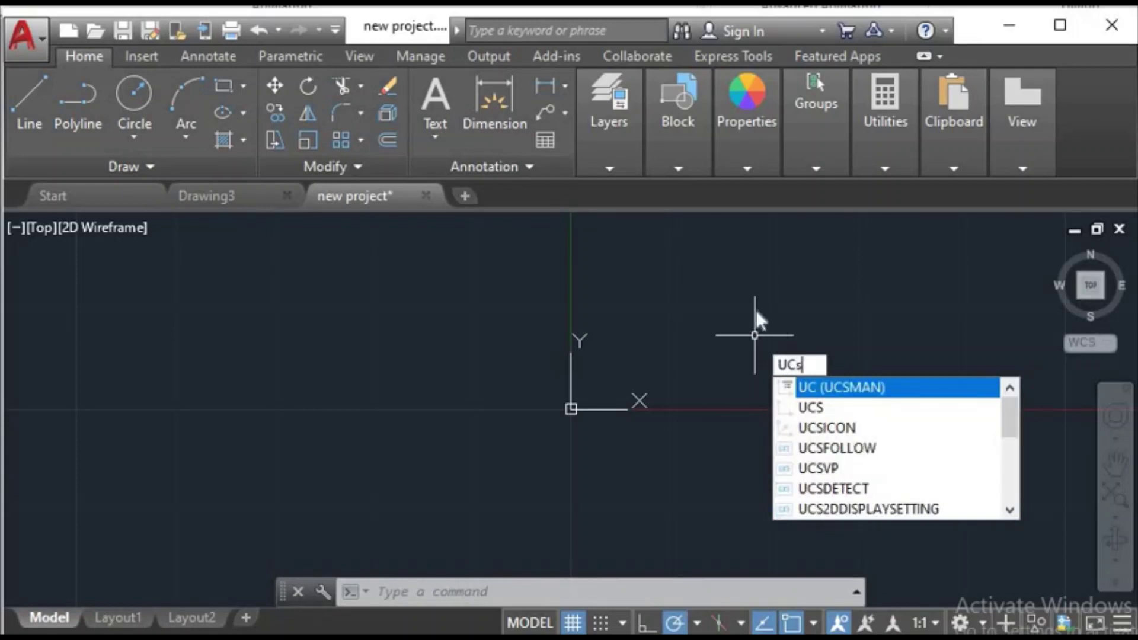
type("s")
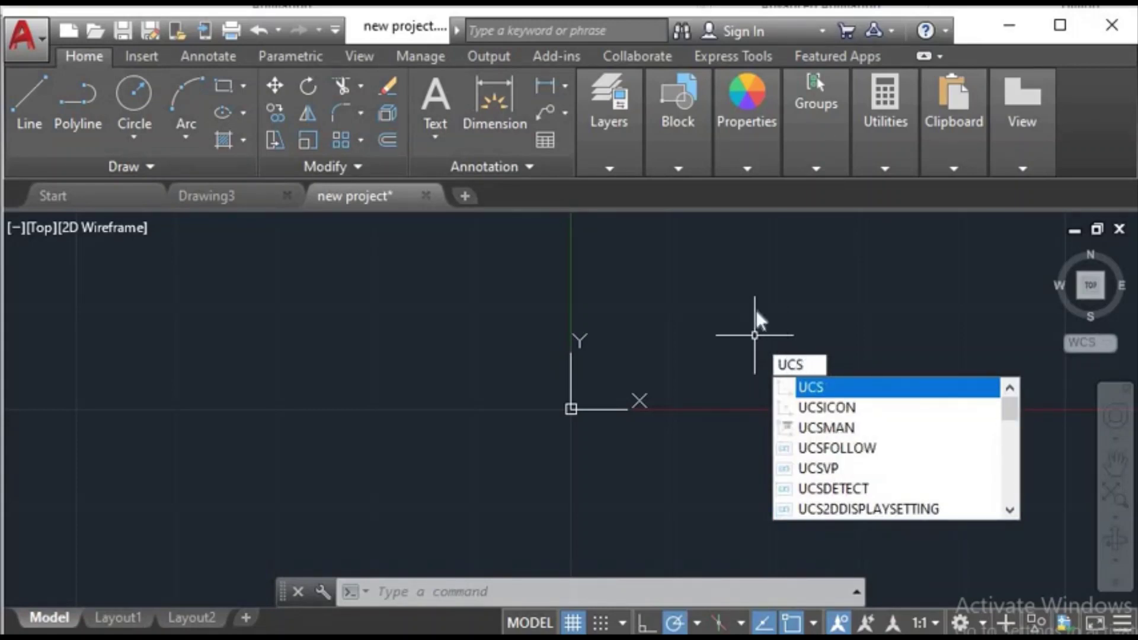
key("Down")
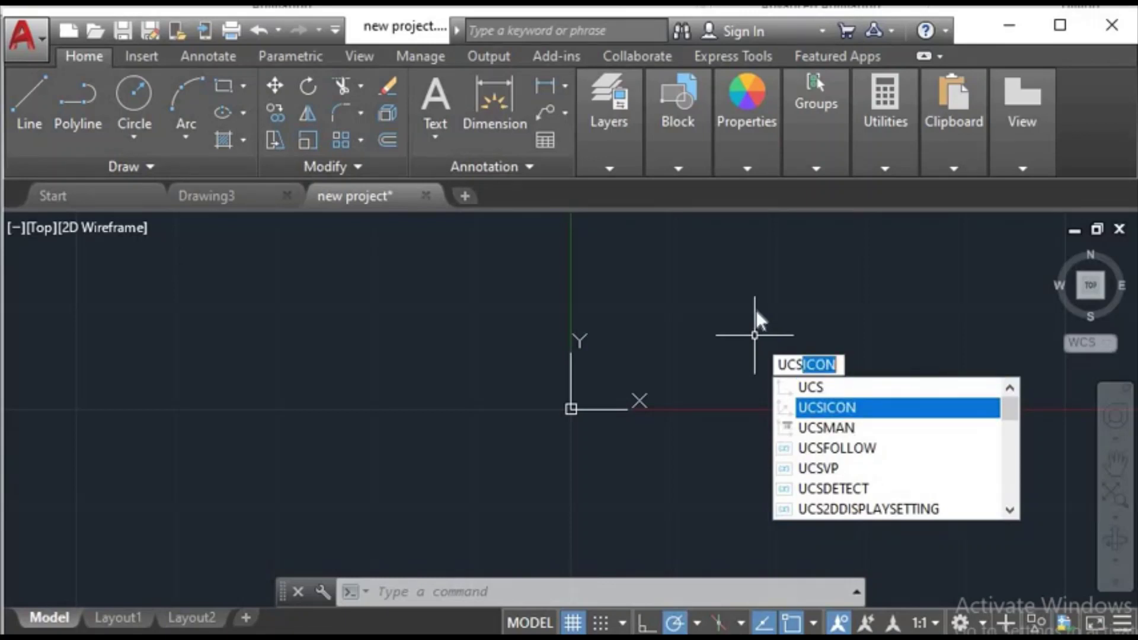
key("Return")
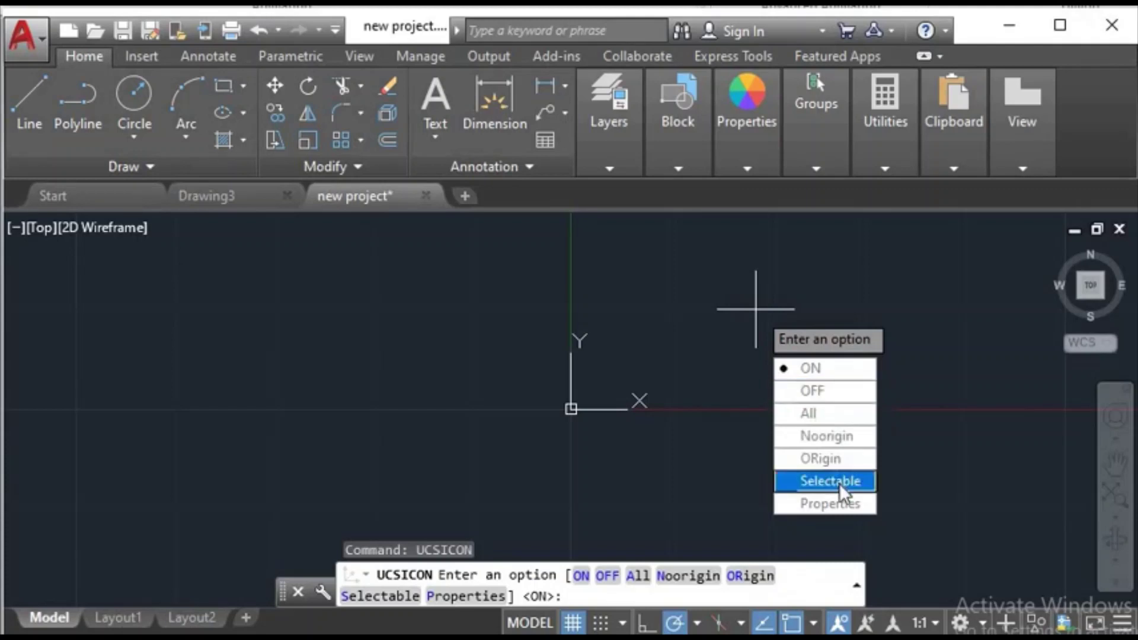
left_click(843, 438)
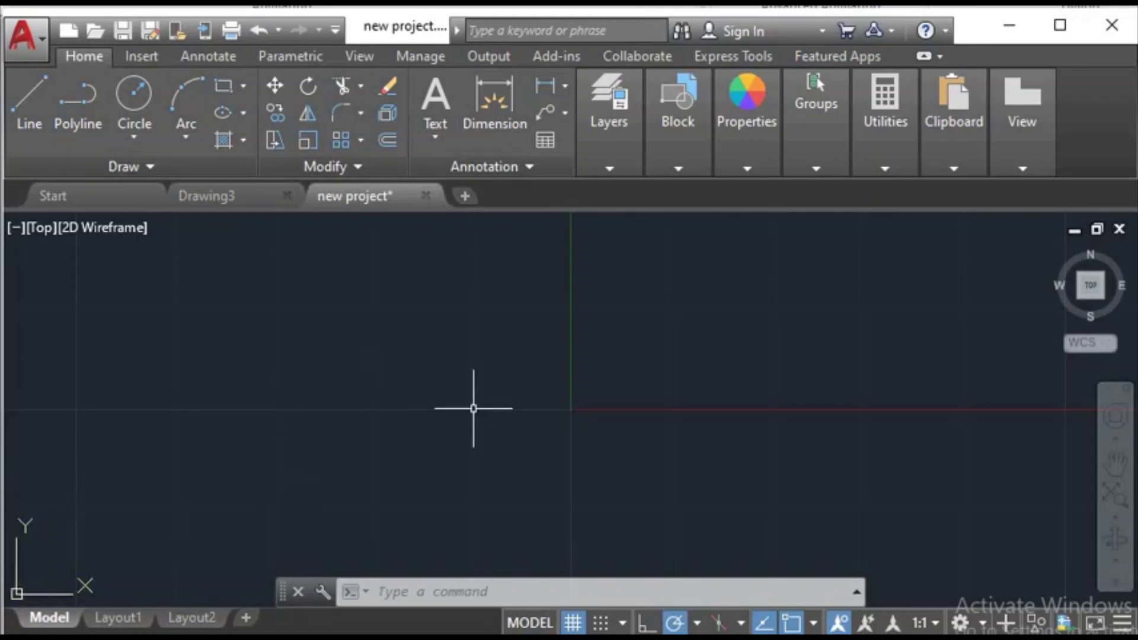
Zoom the 'new project' top view in and out around the origin.
scroll(503, 408, "down", 3)
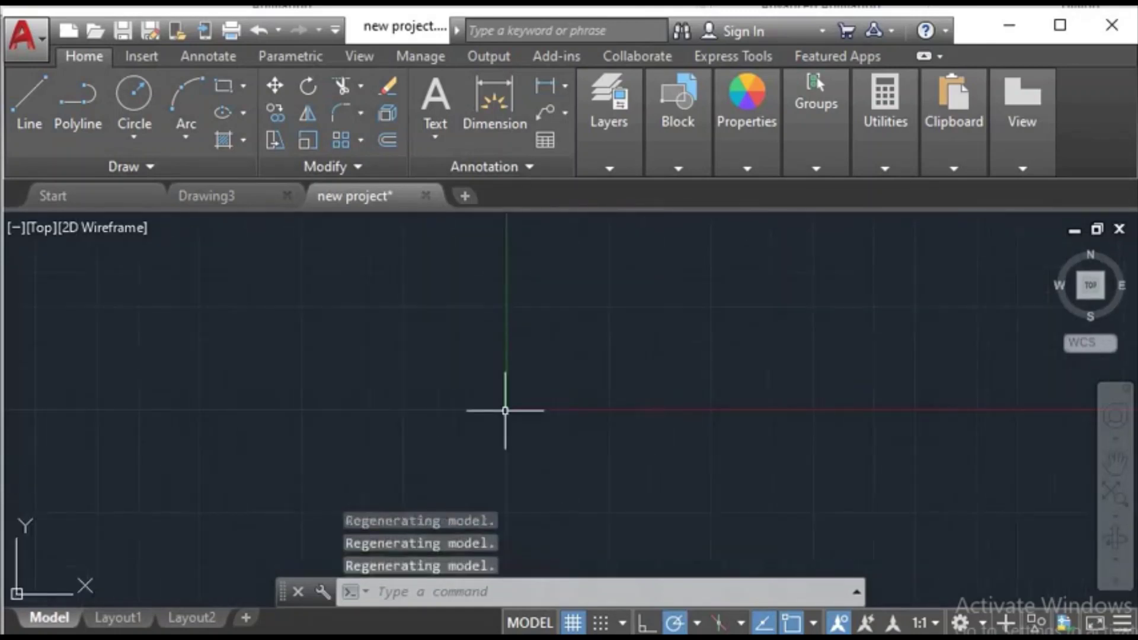
scroll(505, 411, "up", 2)
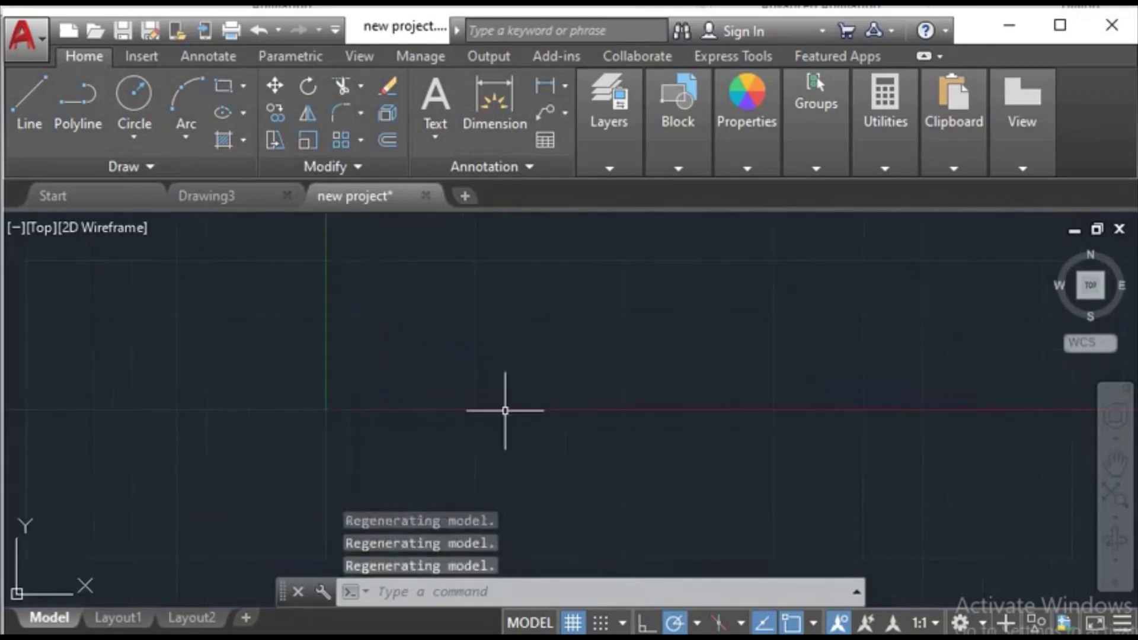
scroll(506, 410, "down", 2)
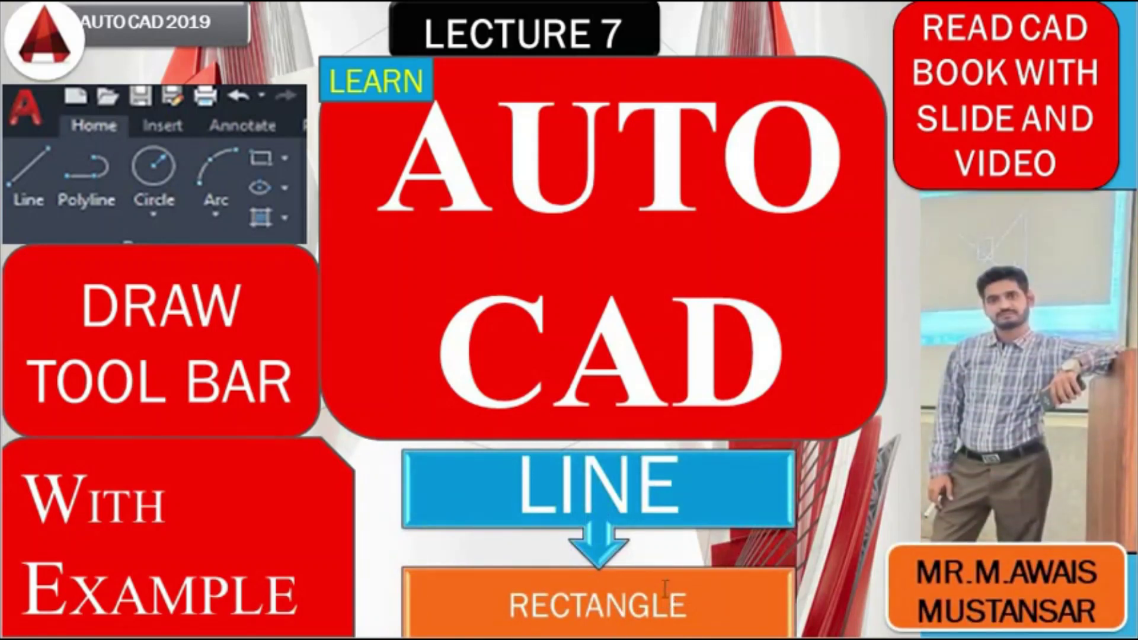
Exit the Lecture 7 slide show back to Normal editing view.
key("Escape")
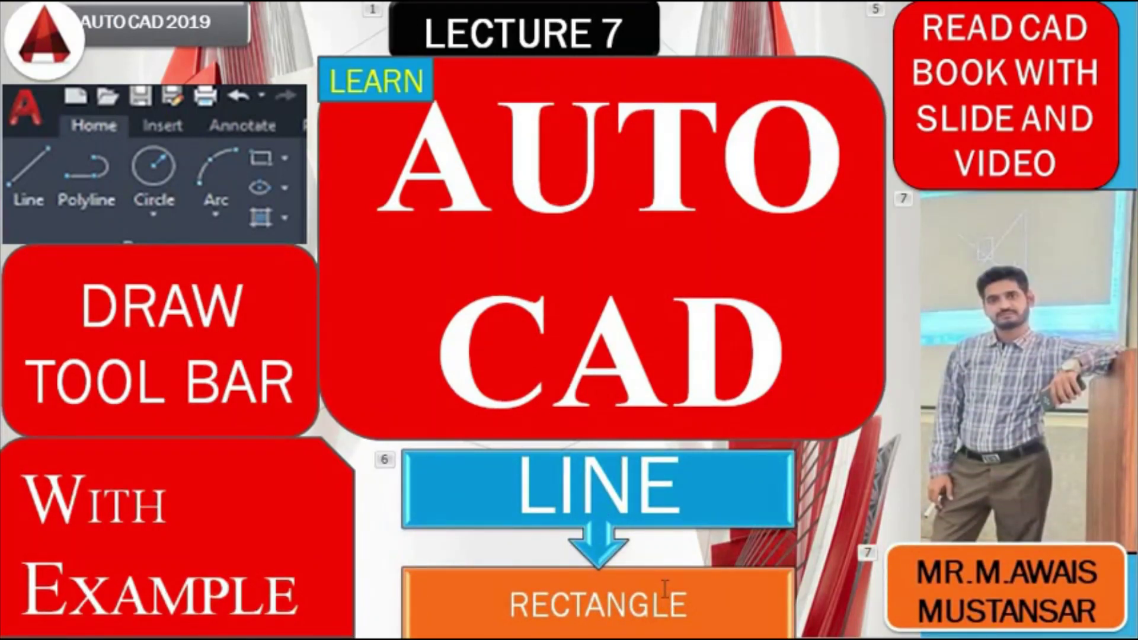
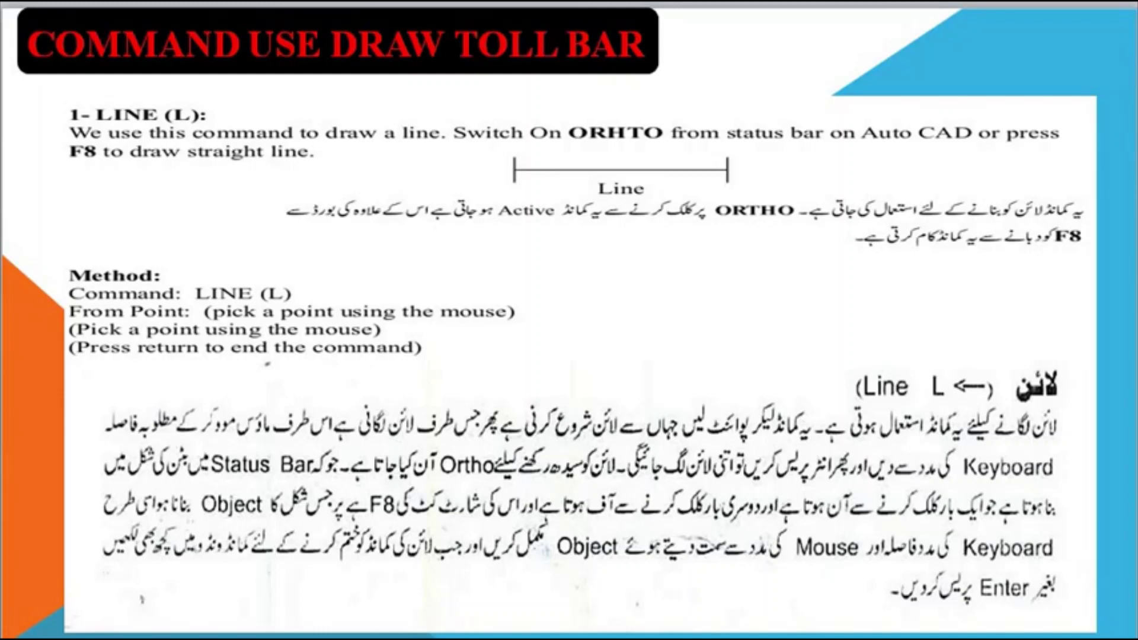
Switch from the PowerPoint LINE slide to the empty AutoCAD Drawing1 window.
left_click(578, 598)
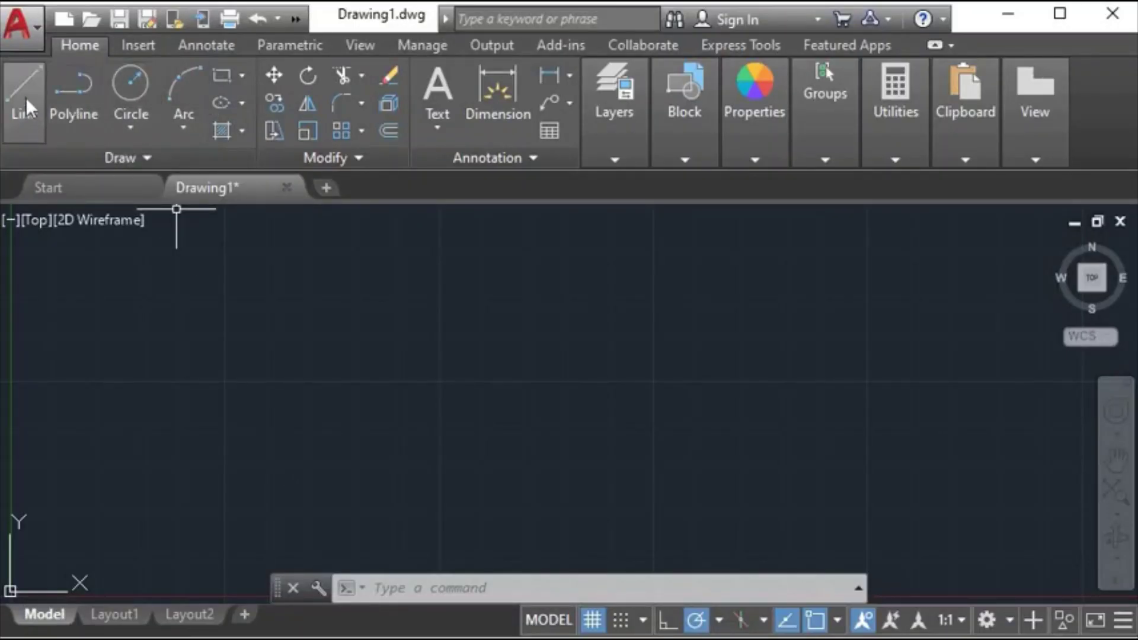
Draw one slanted straight line between two picked points with the Line tool.
left_click(26, 112)
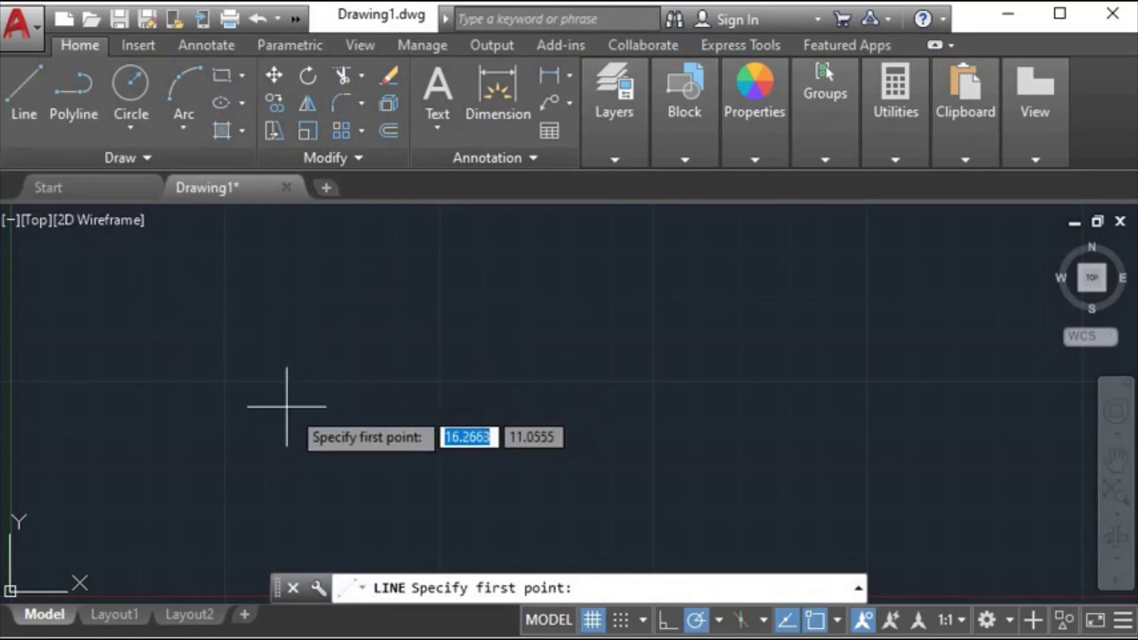
left_click(313, 435)
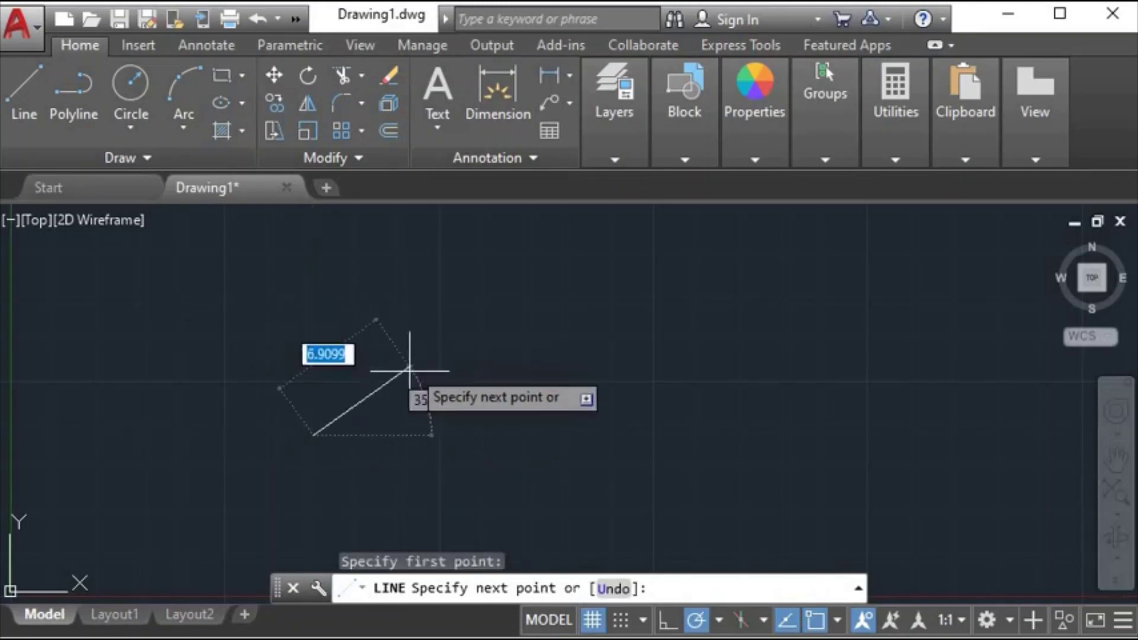
left_click(478, 321)
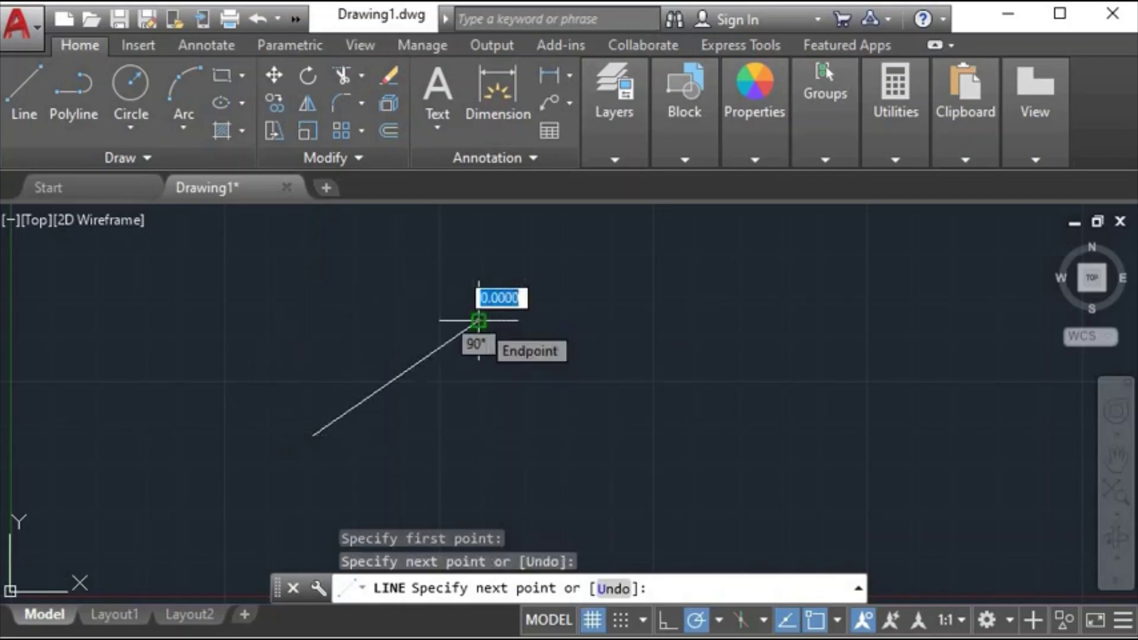
right_click(479, 321)
left_click(513, 328)
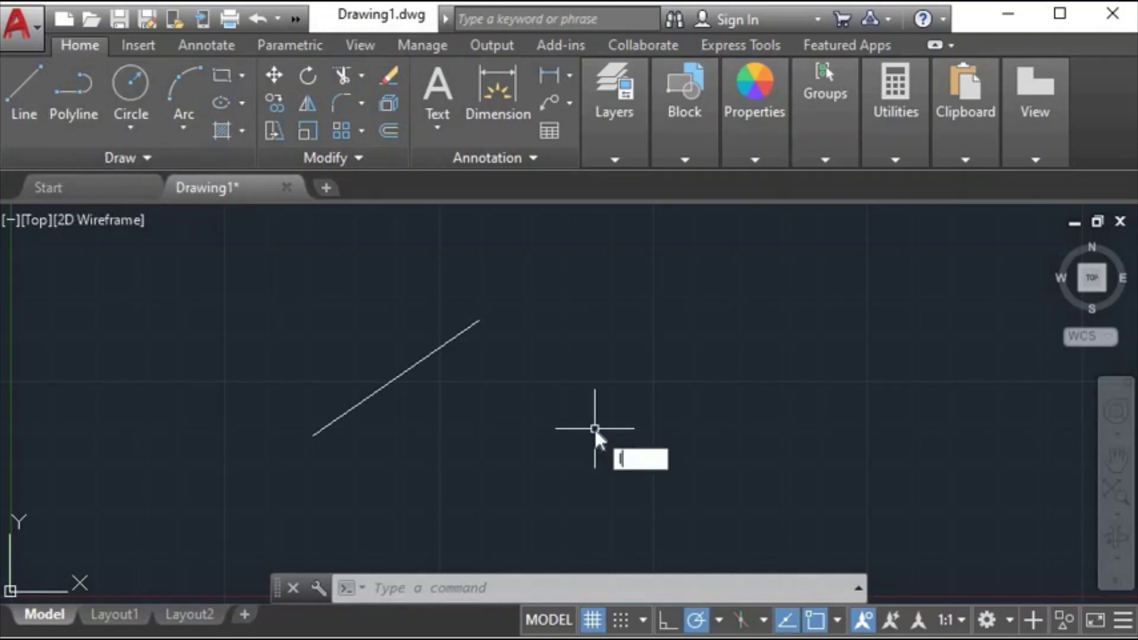
Draw a connected five-segment zigzag with L, below and right of the first line.
type("l")
key("Return")
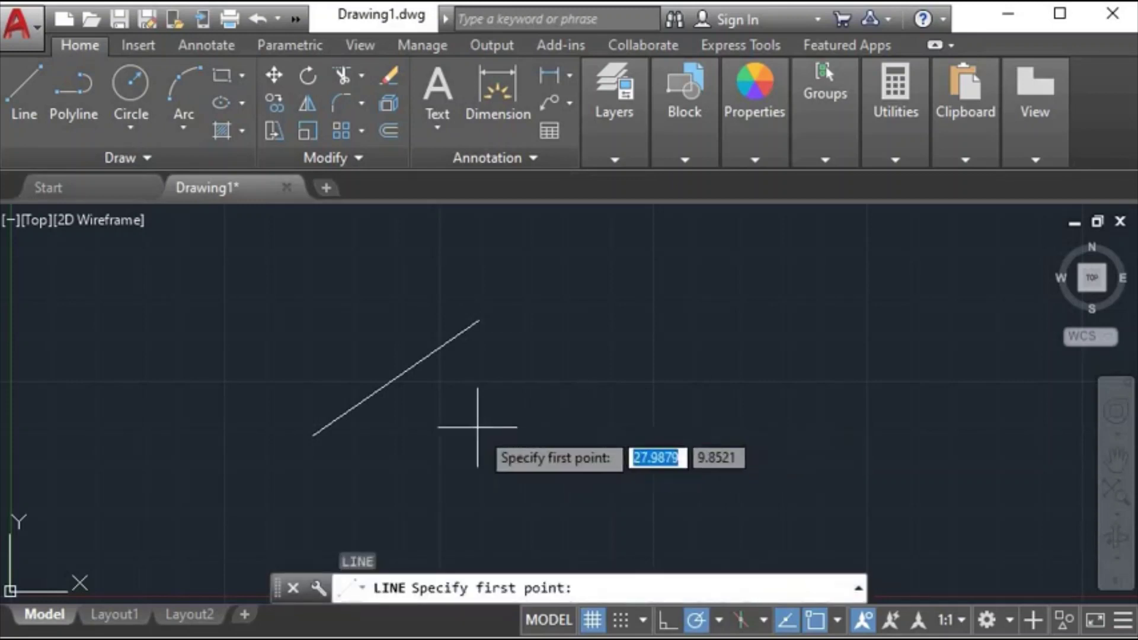
left_click(451, 430)
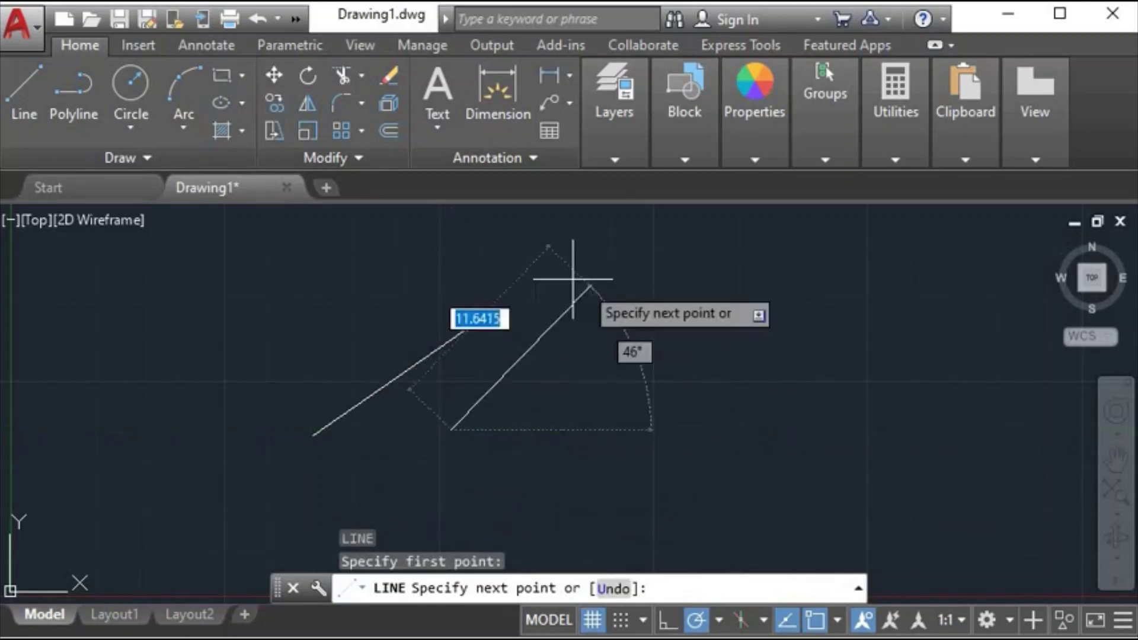
left_click(577, 469)
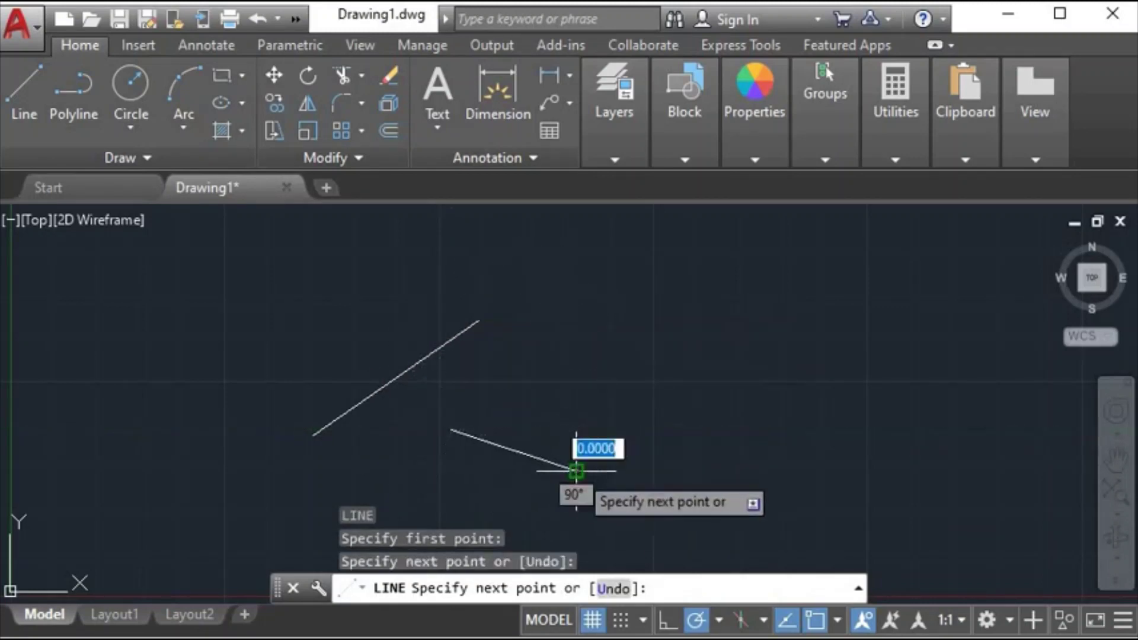
left_click(682, 409)
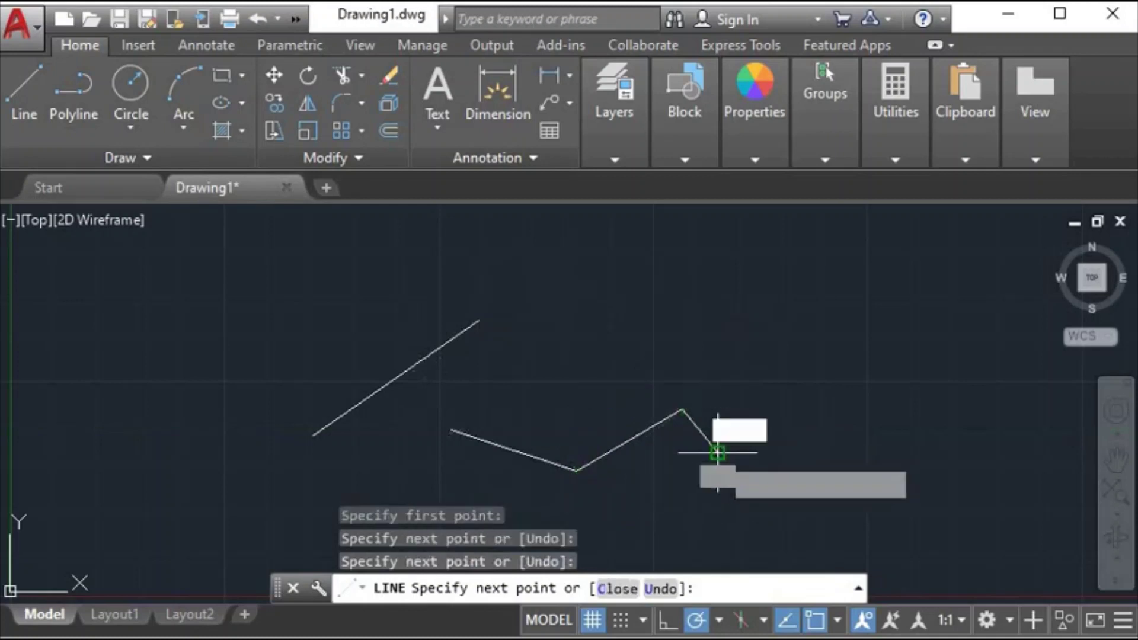
left_click(717, 452)
left_click(769, 352)
left_click(808, 423)
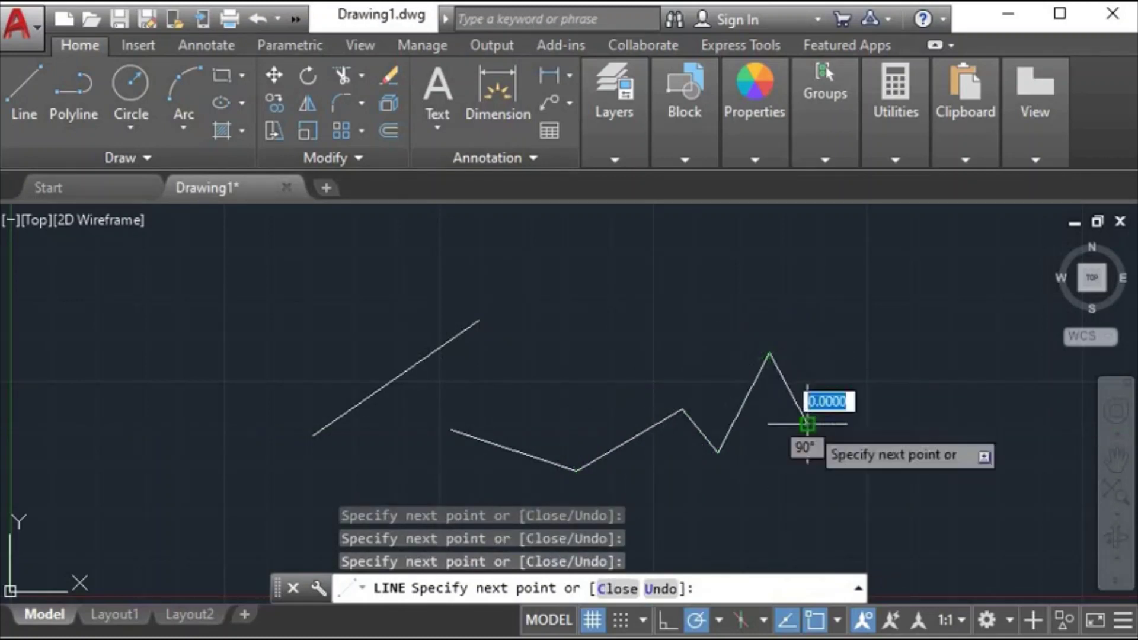
right_click(809, 428)
left_click(830, 438)
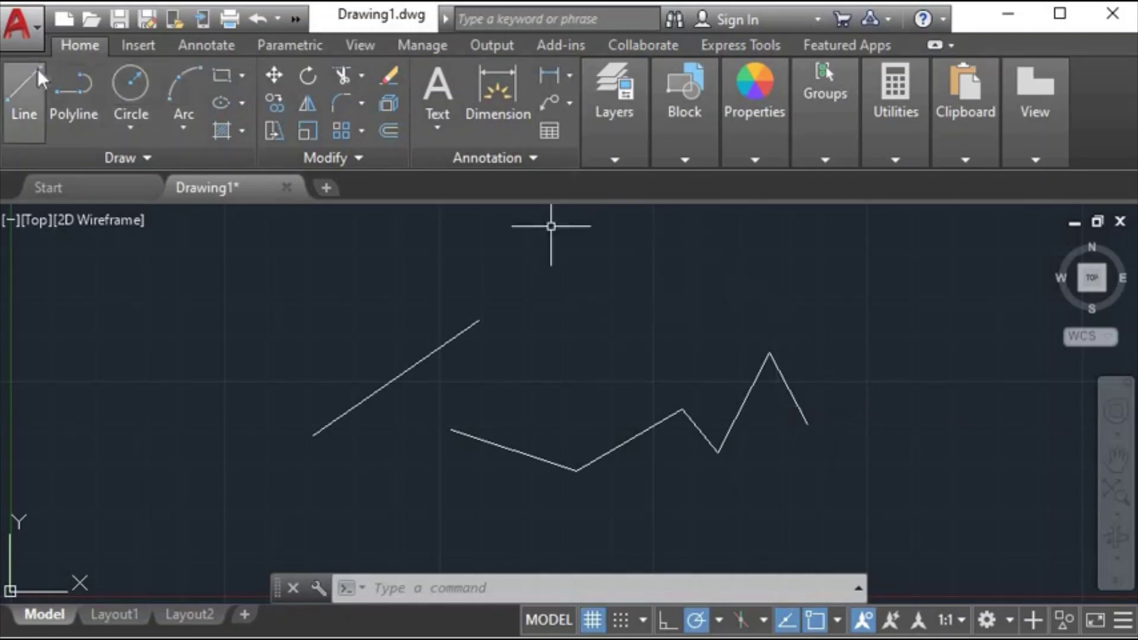
Start a line above the zigzag with Ortho on and draw its first steps.
left_click(24, 89)
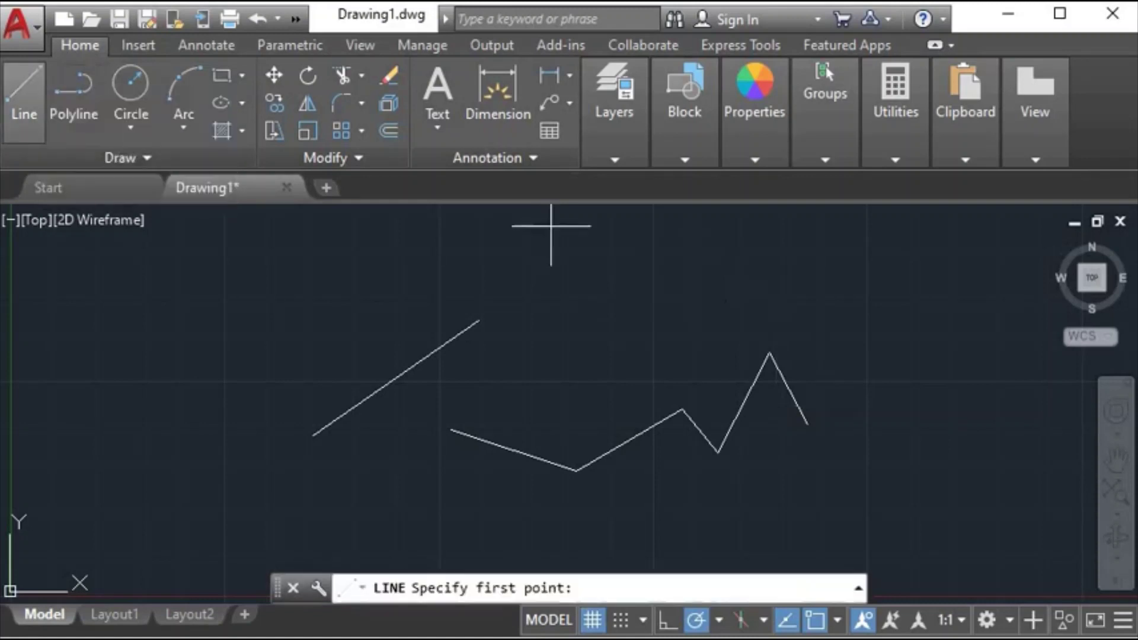
left_click(496, 289)
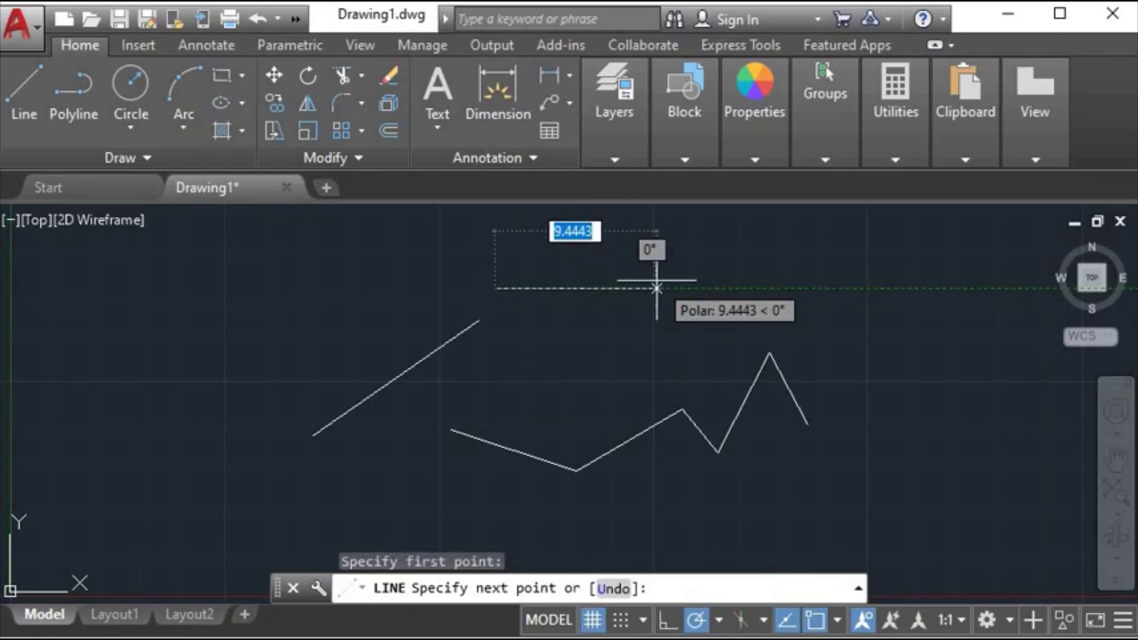
key("F8")
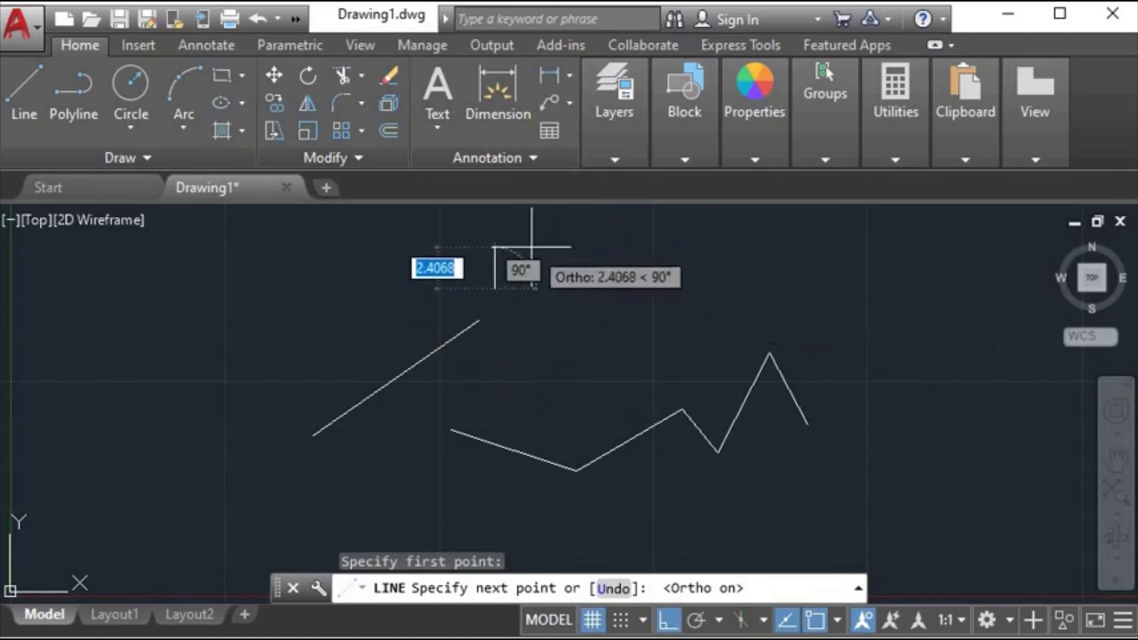
left_click(661, 264)
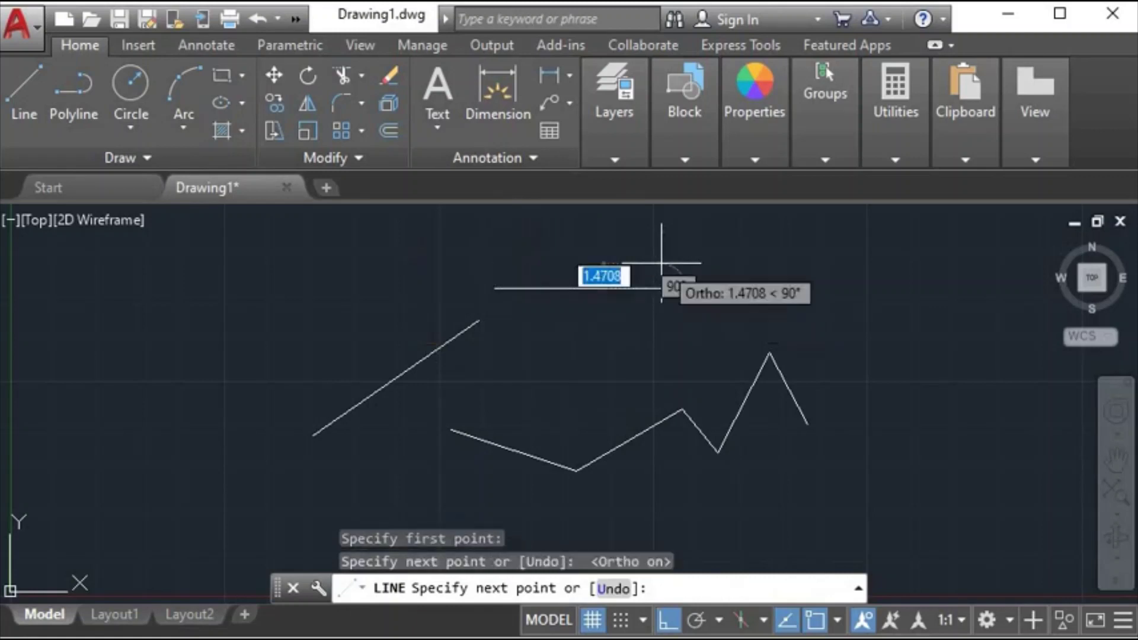
left_click(663, 351)
left_click(731, 350)
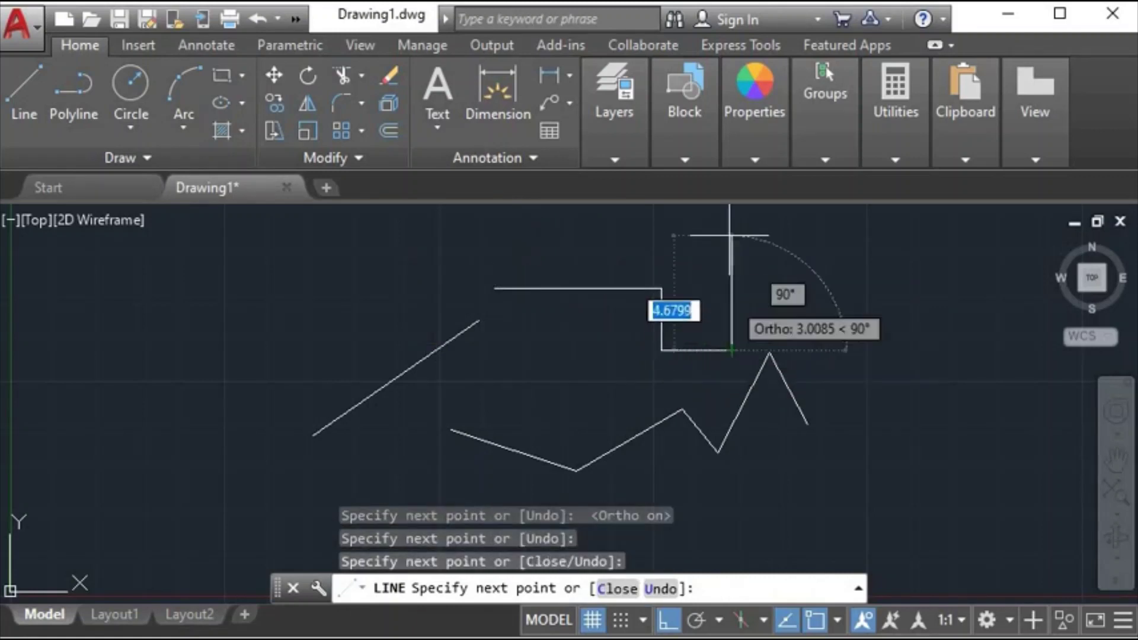
Continue the stepped line with alternating vertical and horizontal segments to its final end.
left_click(733, 261)
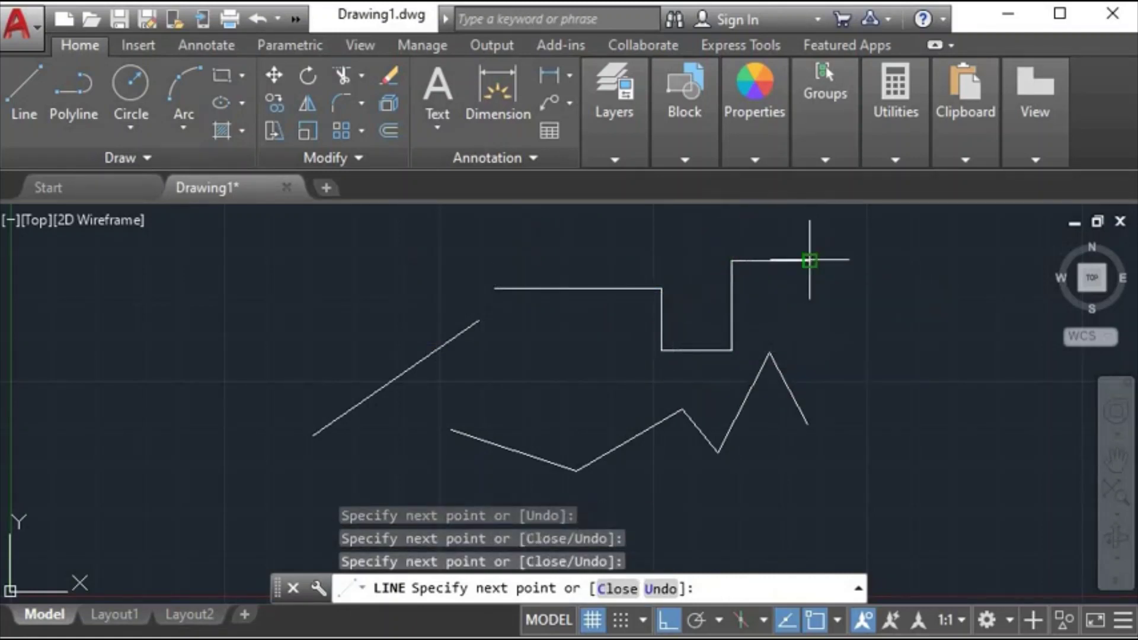
left_click(810, 261)
left_click(827, 318)
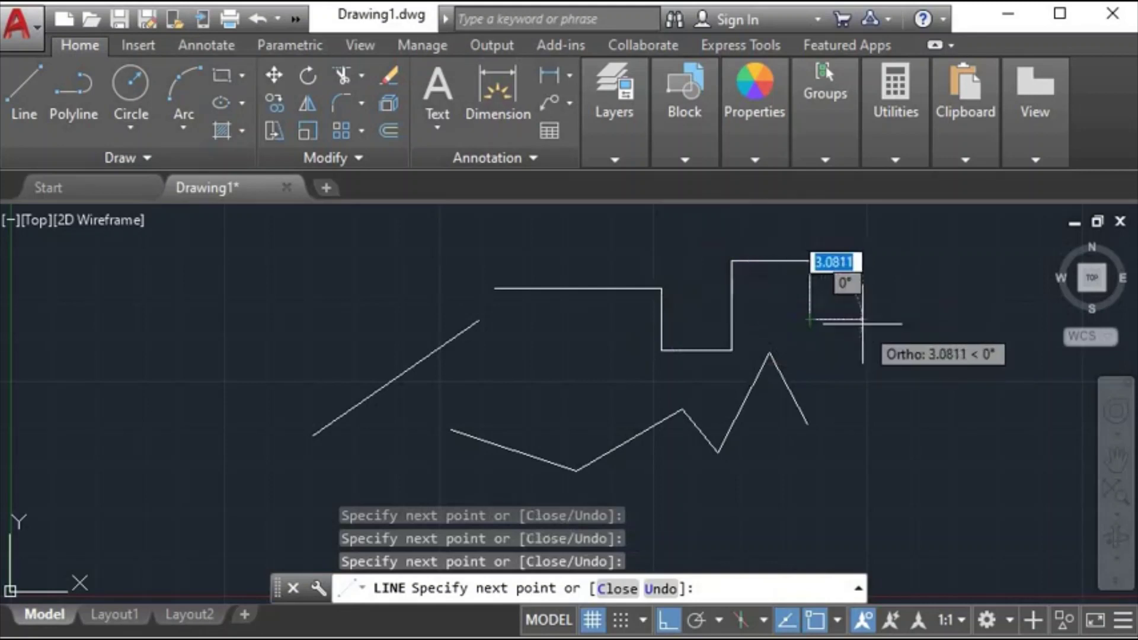
left_click(864, 318)
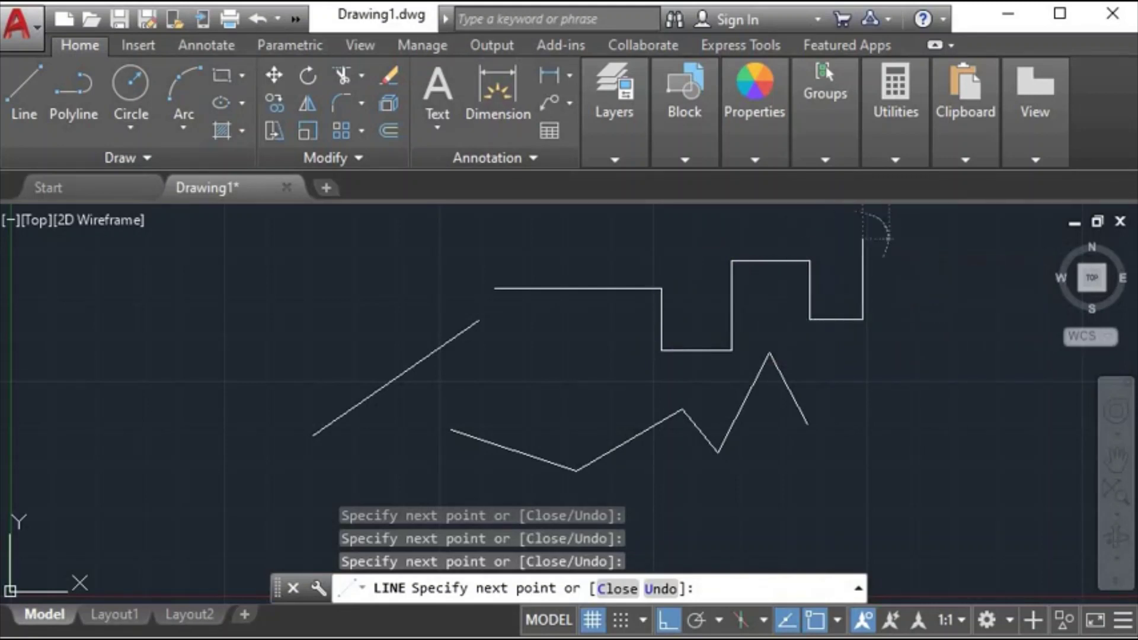
left_click(863, 239)
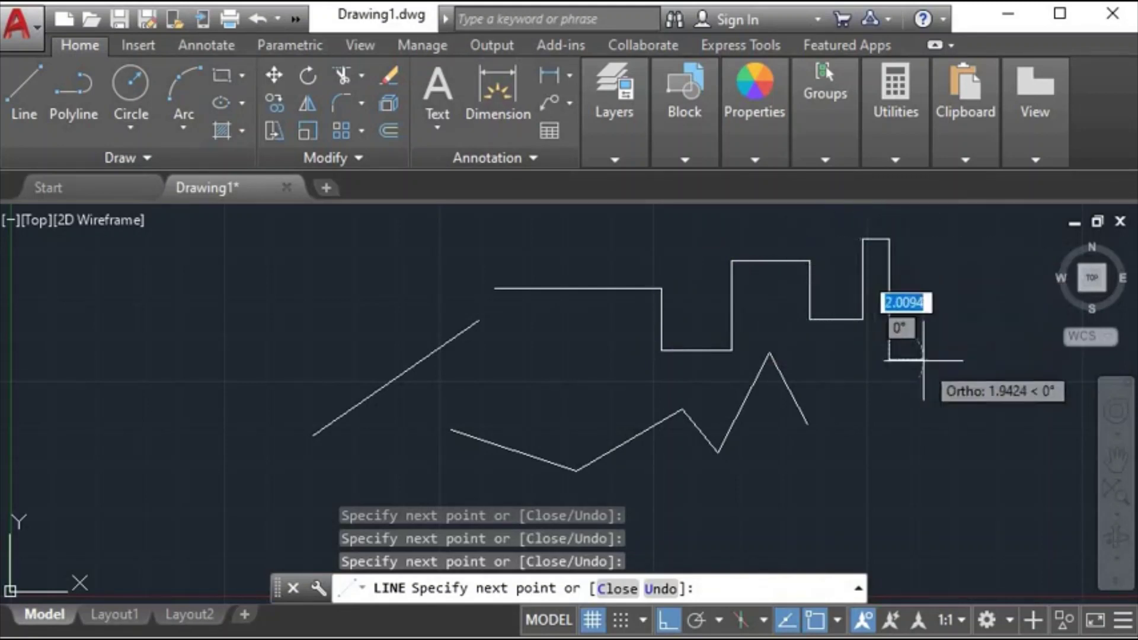
left_click(925, 359)
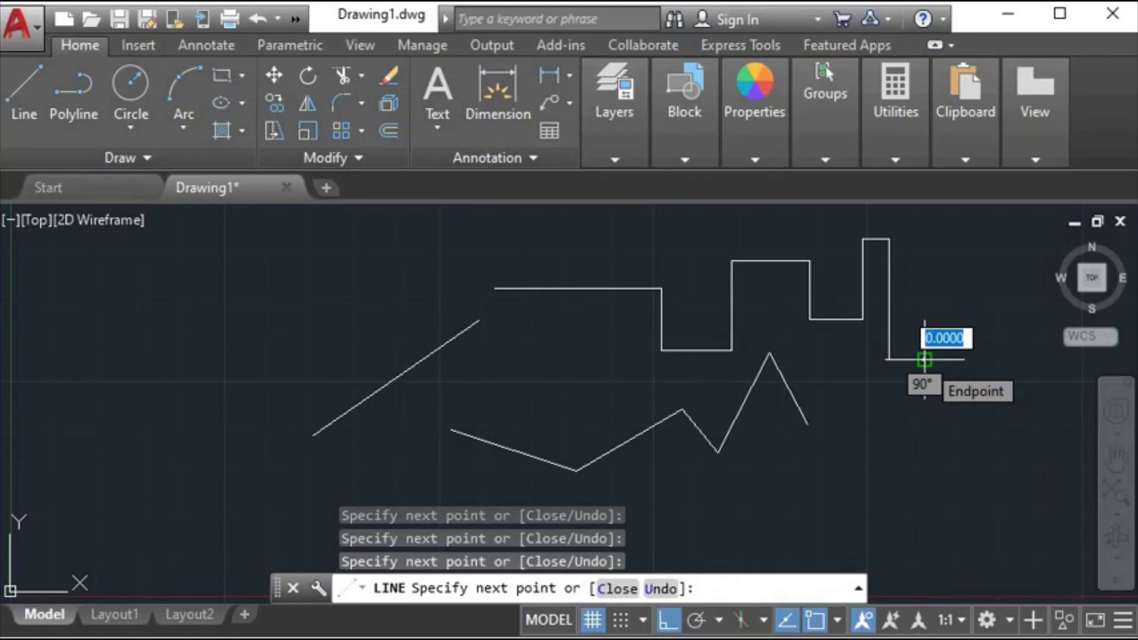
right_click(924, 361)
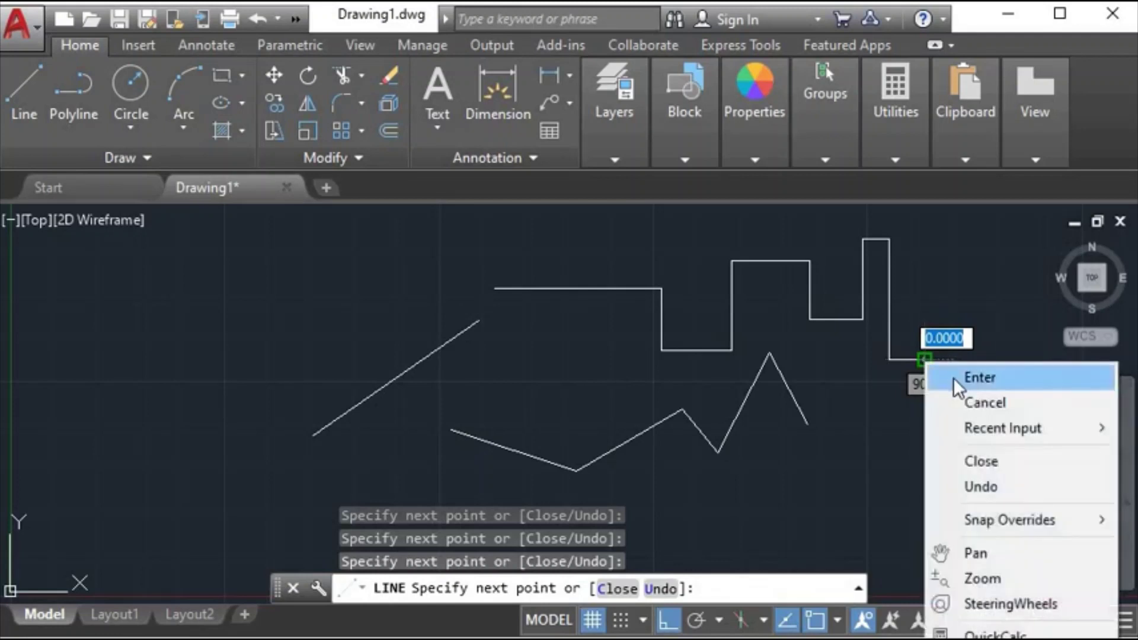
left_click(953, 377)
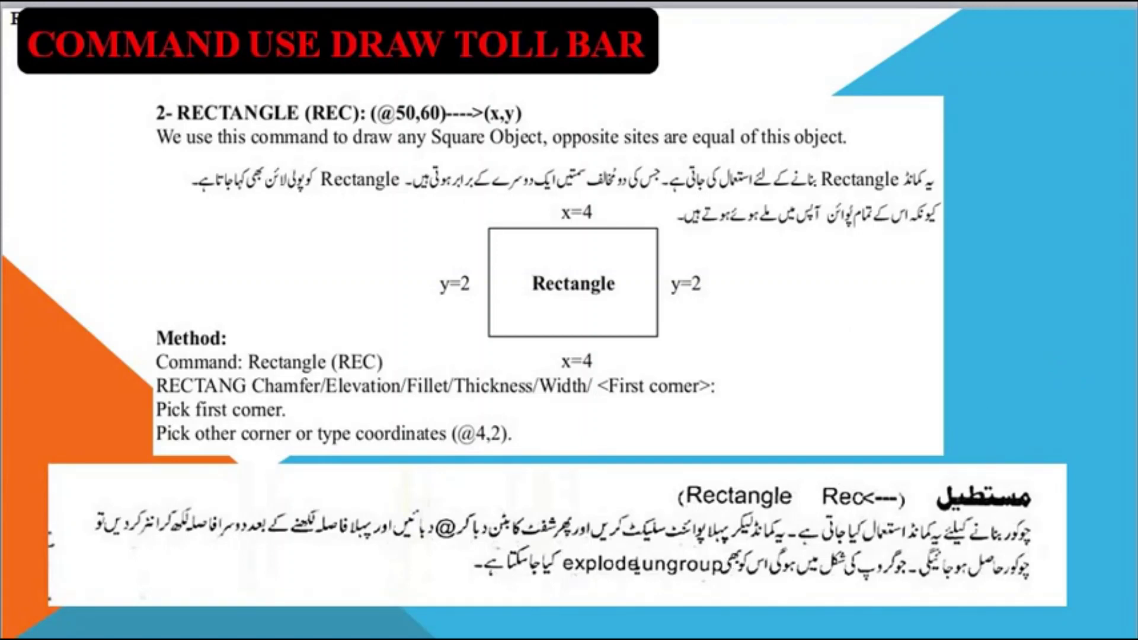
left_click(589, 587)
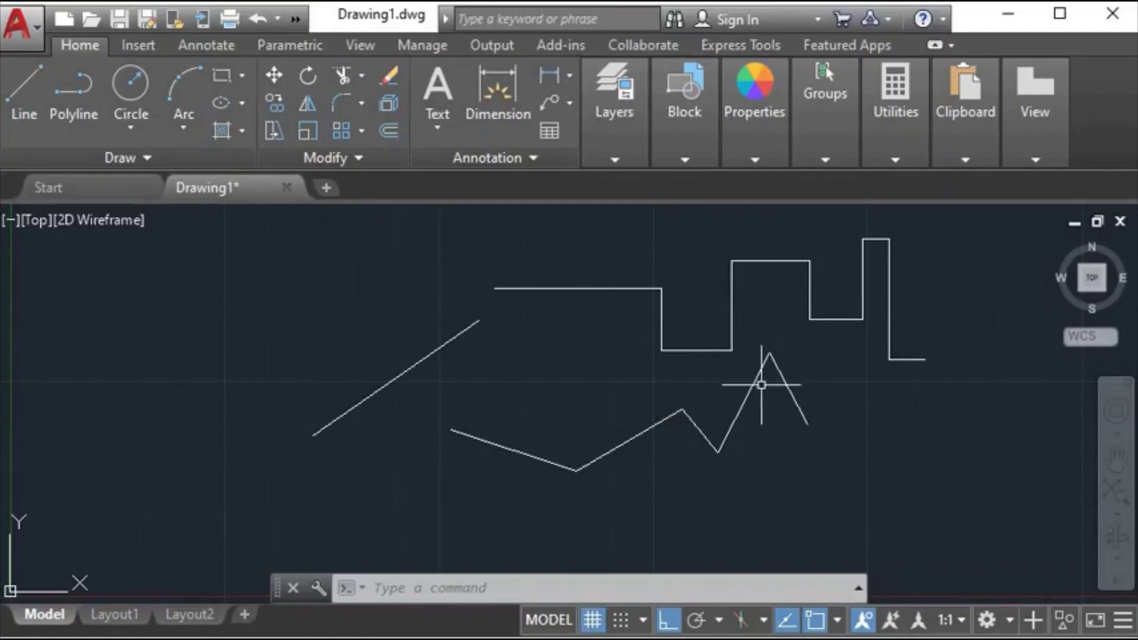
Draw a 1 by 1 square with RECTANG in free space left of the lines.
middle_click_drag(846, 399, 603, 411)
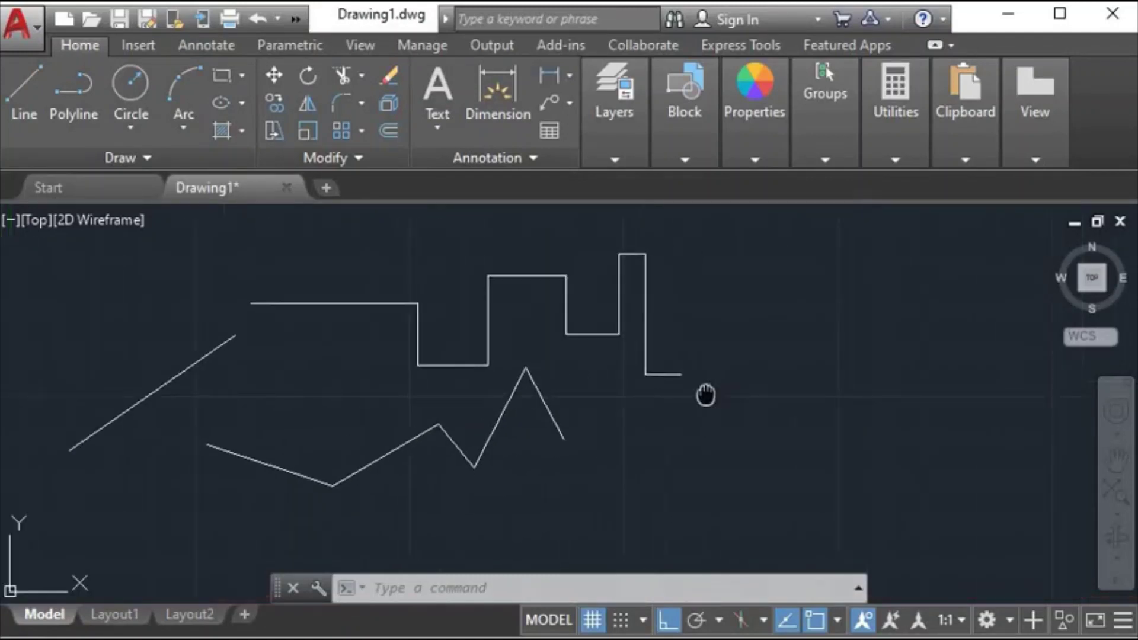
middle_click_drag(704, 394, 596, 401)
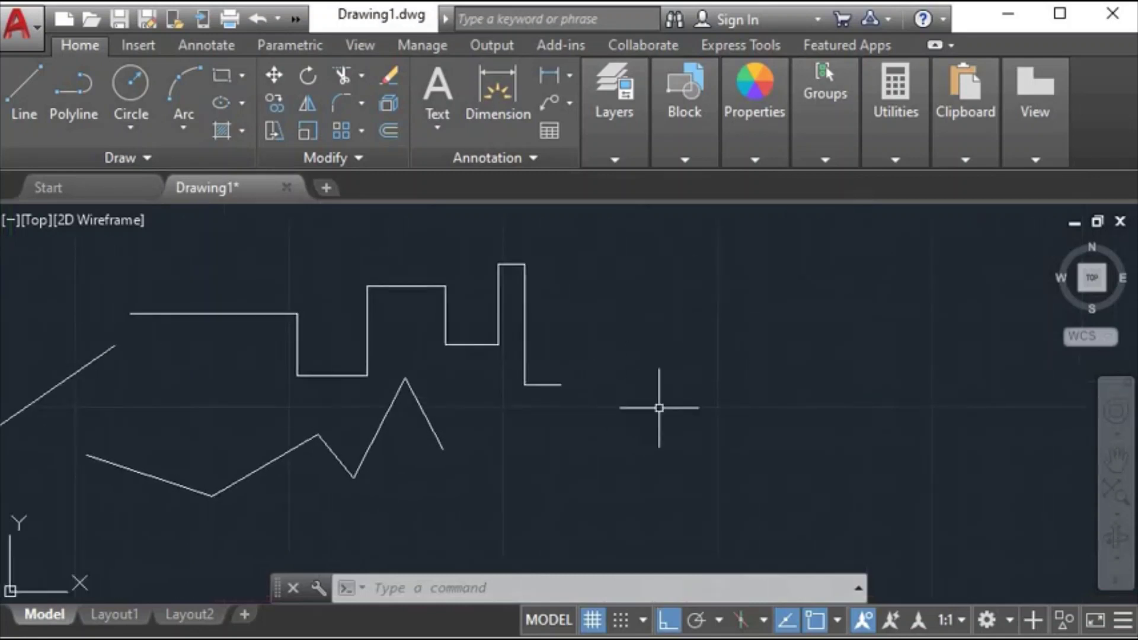
middle_click_drag(731, 405, 657, 409)
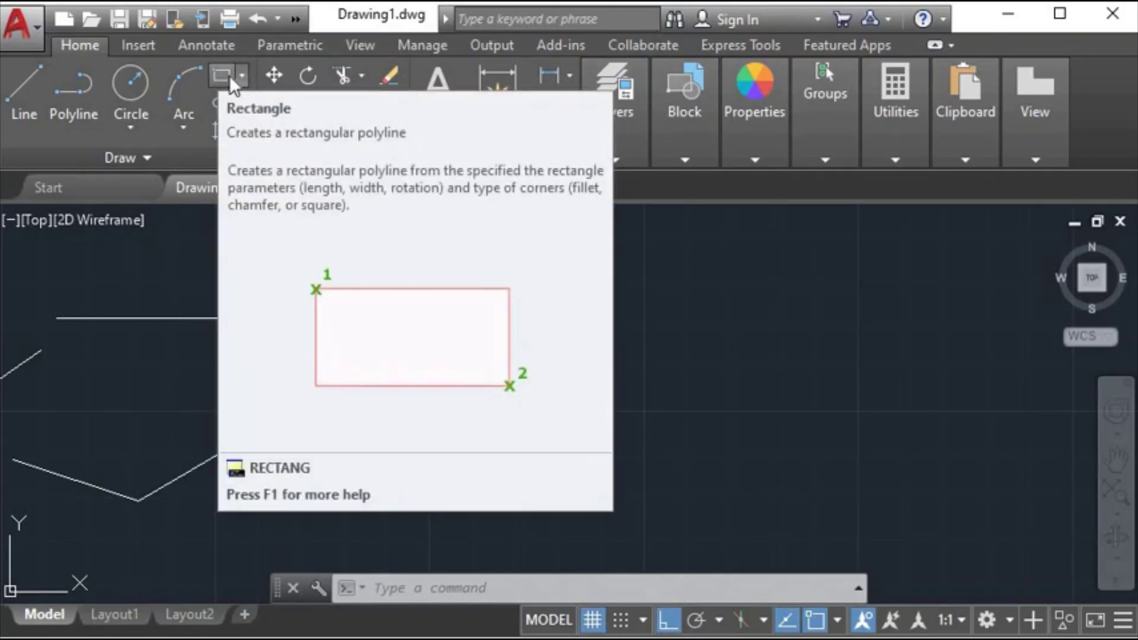
left_click(230, 76)
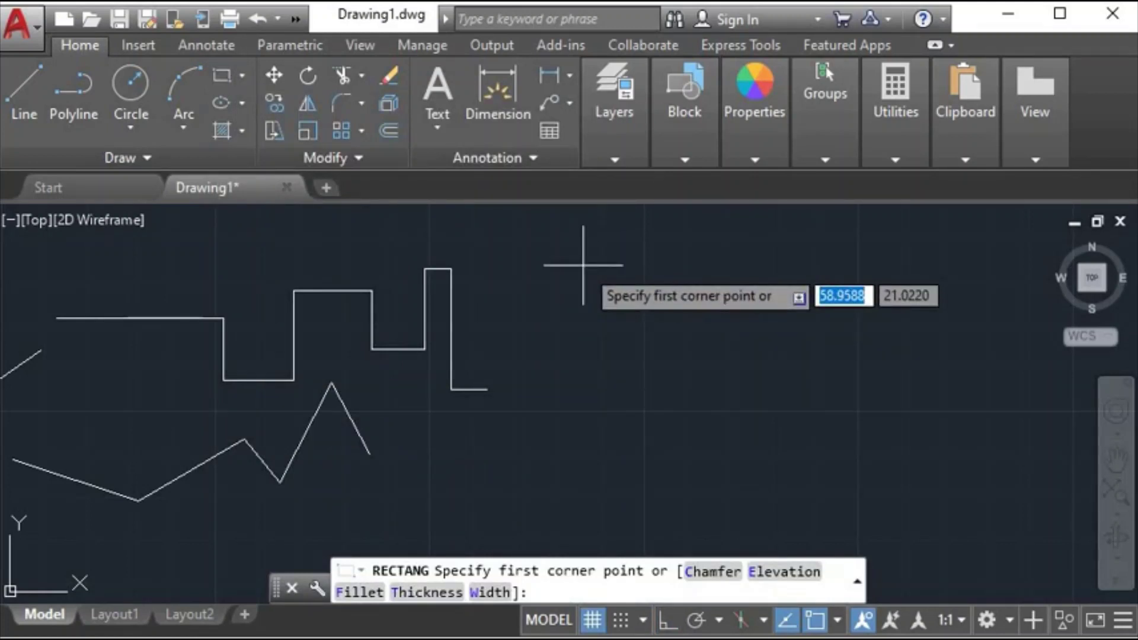
left_click(571, 303)
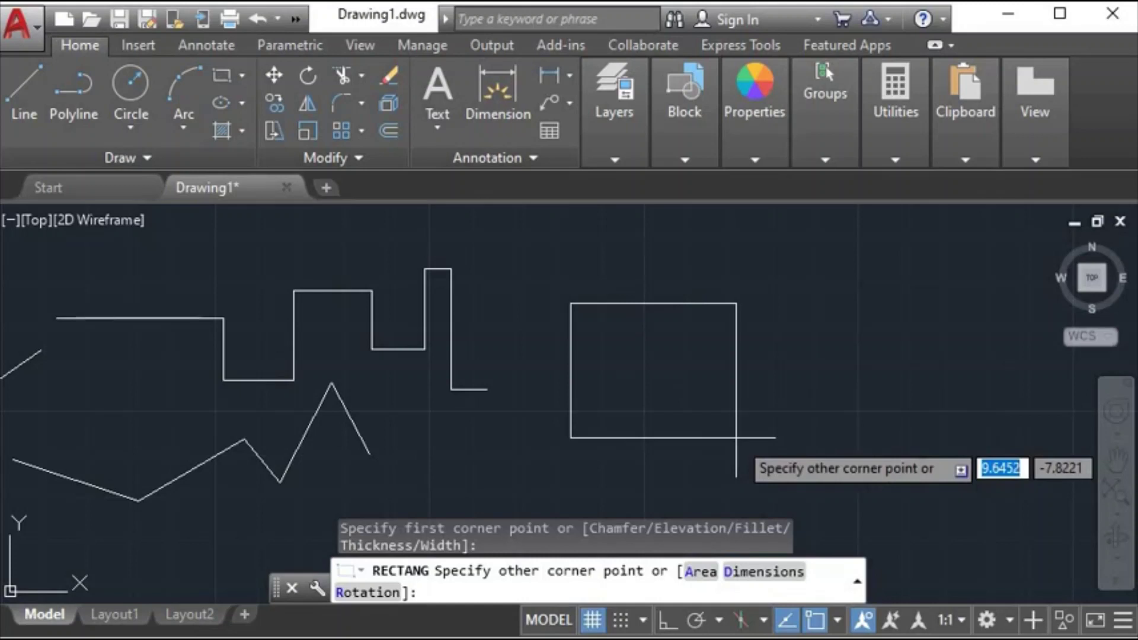
key("F8")
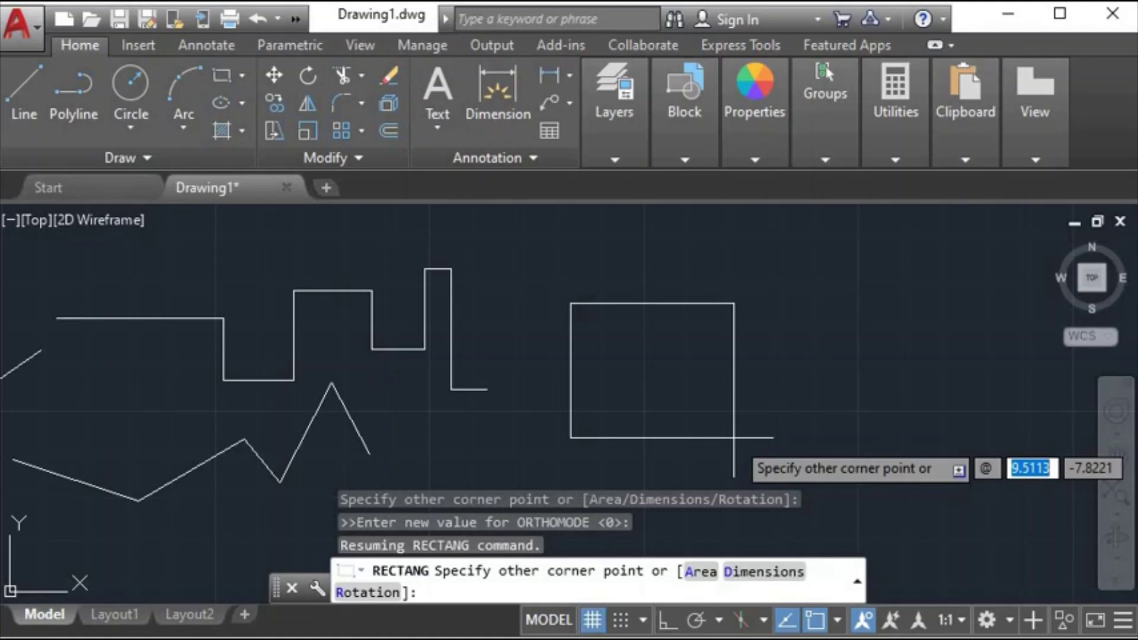
type("1")
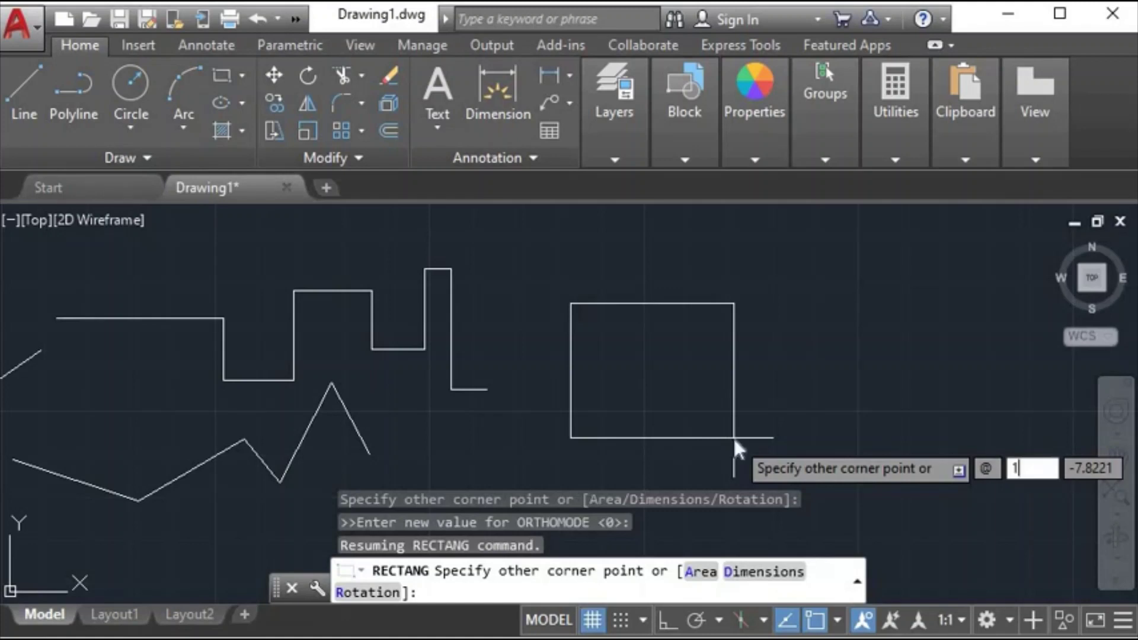
key("Tab")
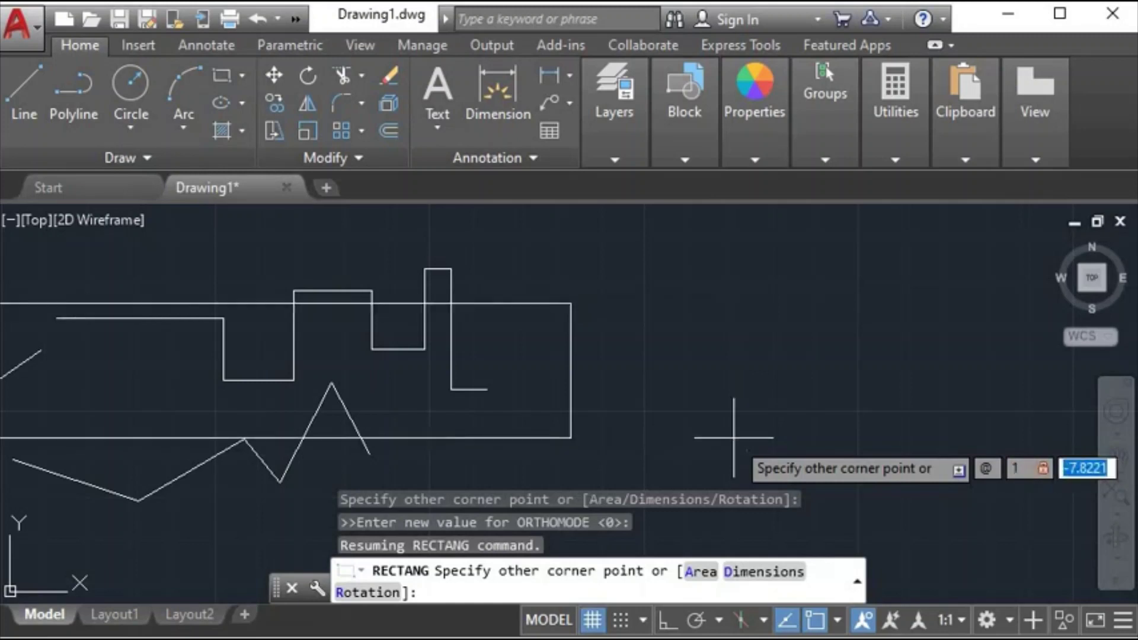
type("1")
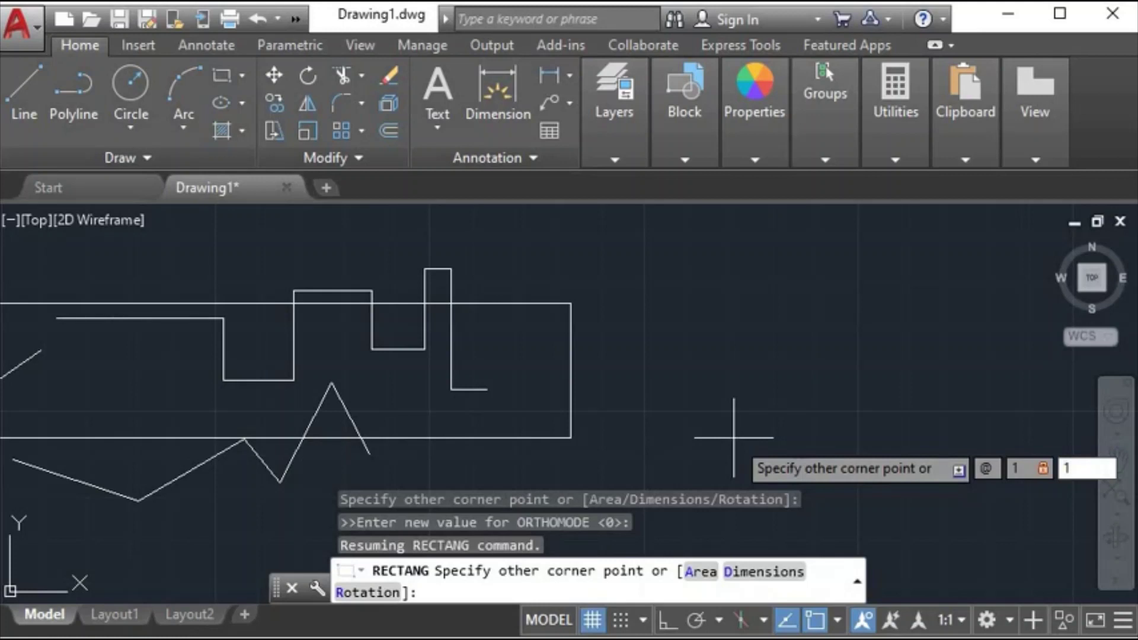
key("Return")
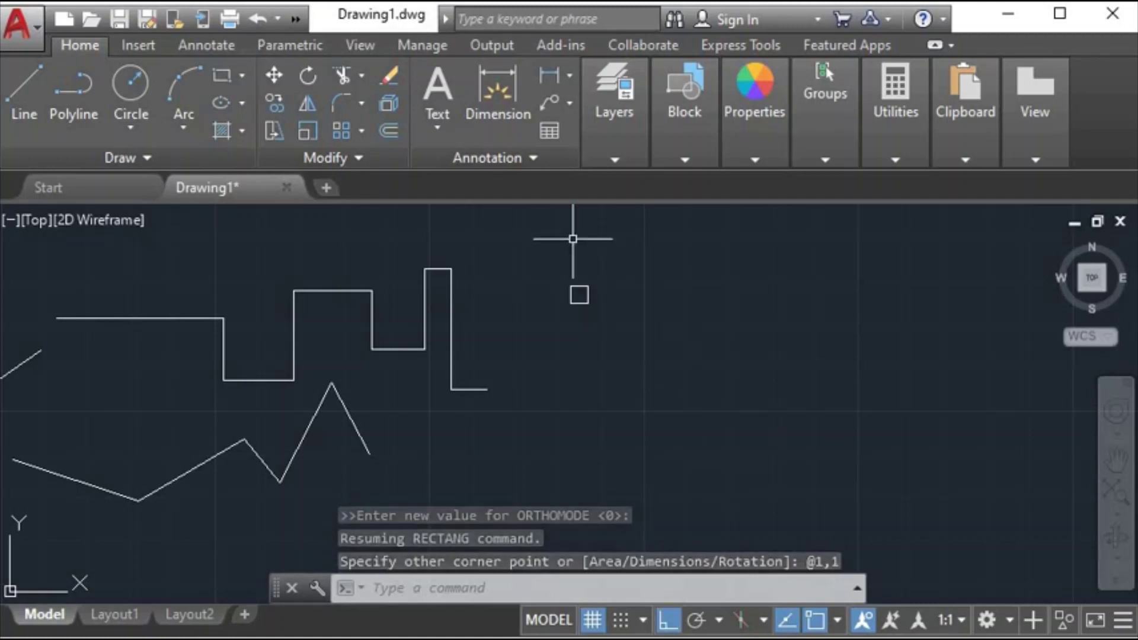
Zoom and pan so the 1 by 1 square fills much of the view.
scroll(574, 237, "up", 4)
scroll(616, 303, "up", 4)
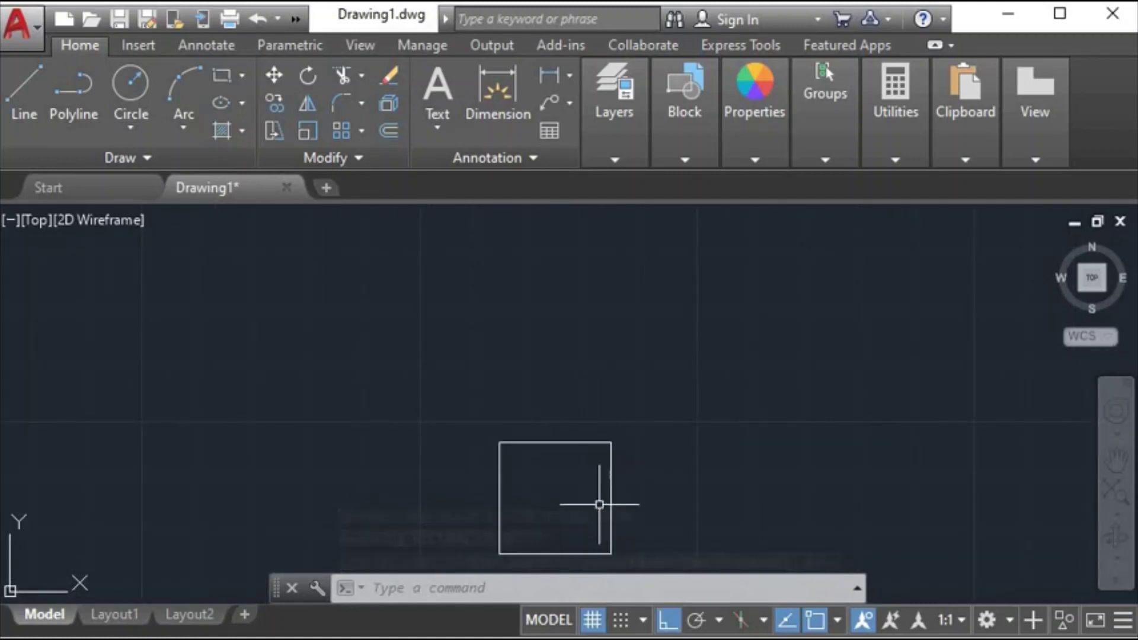
scroll(599, 501, "down", 2)
middle_click_drag(599, 501, 600, 453)
scroll(617, 457, "up", 2)
scroll(630, 459, "up", 2)
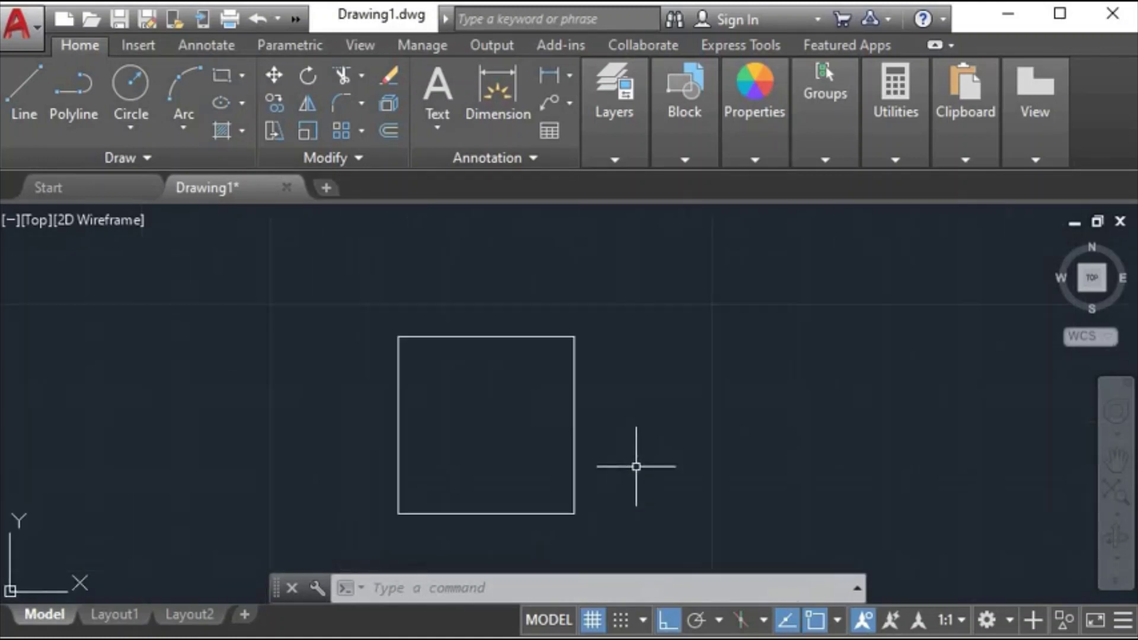
scroll(635, 464, "up", 2)
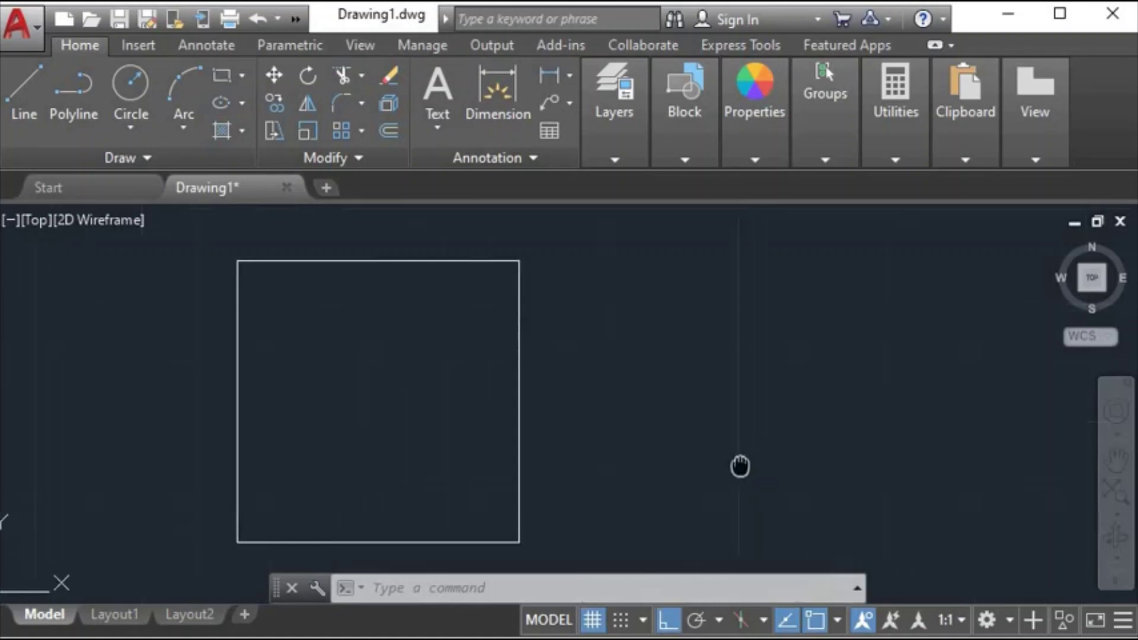
middle_click_drag(777, 465, 726, 462)
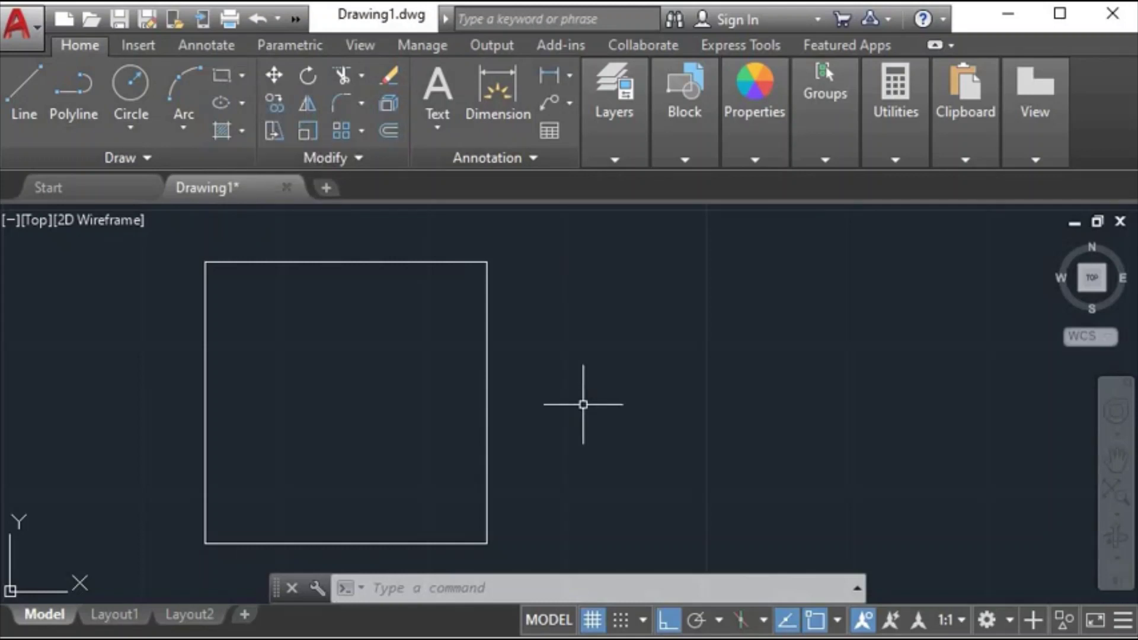
Draw a 1 by 2 rectangle beside the square, then zoom out to show both.
type("re")
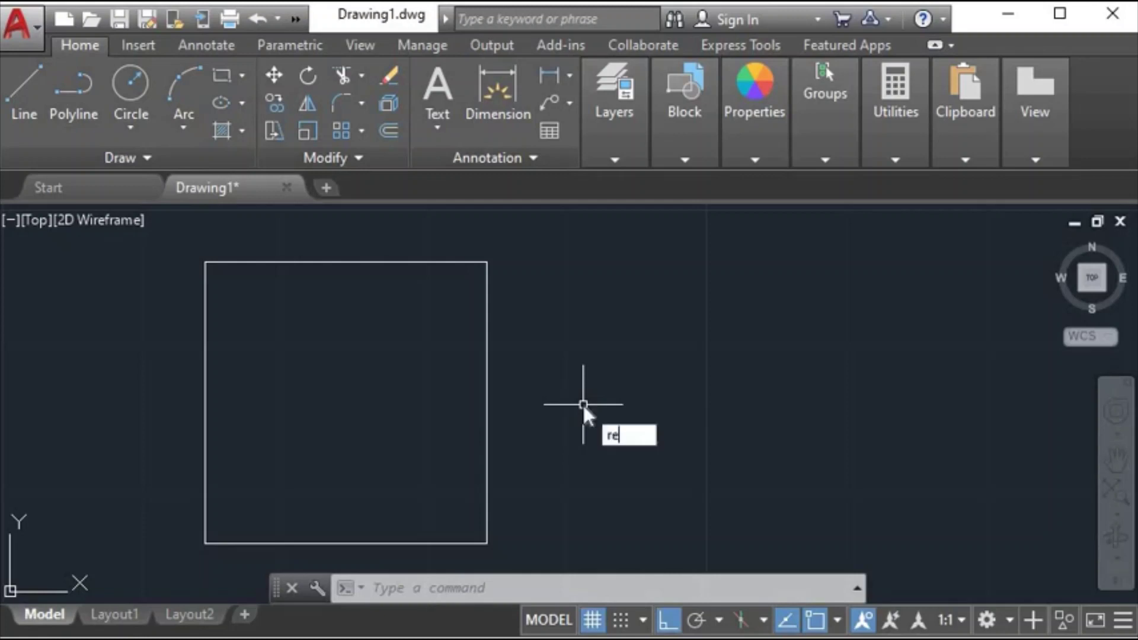
type("c")
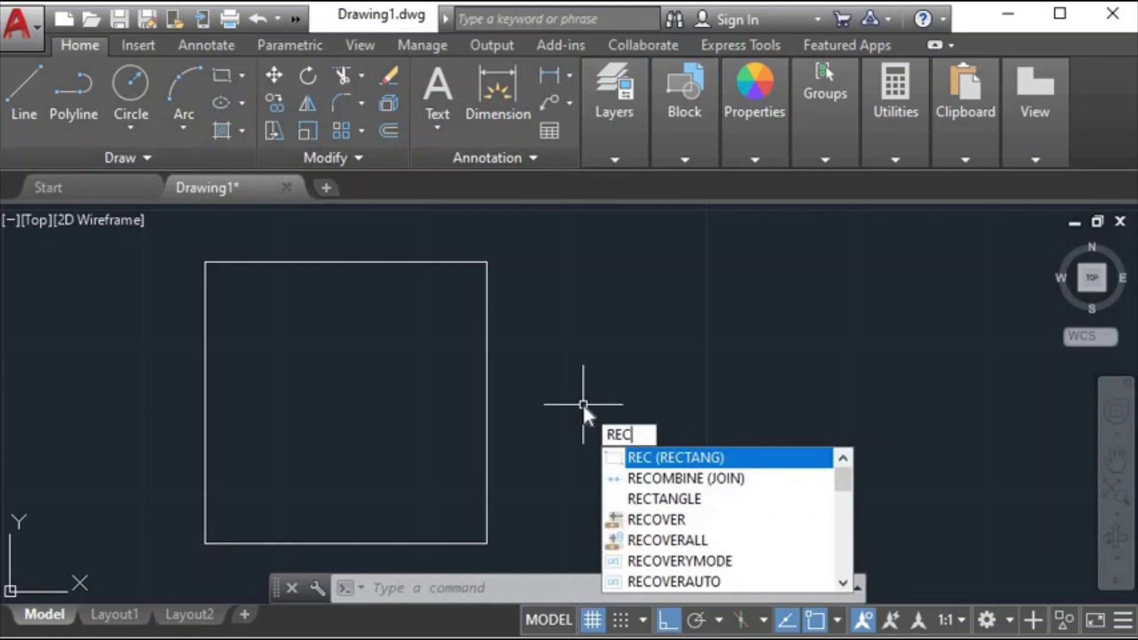
key("Return")
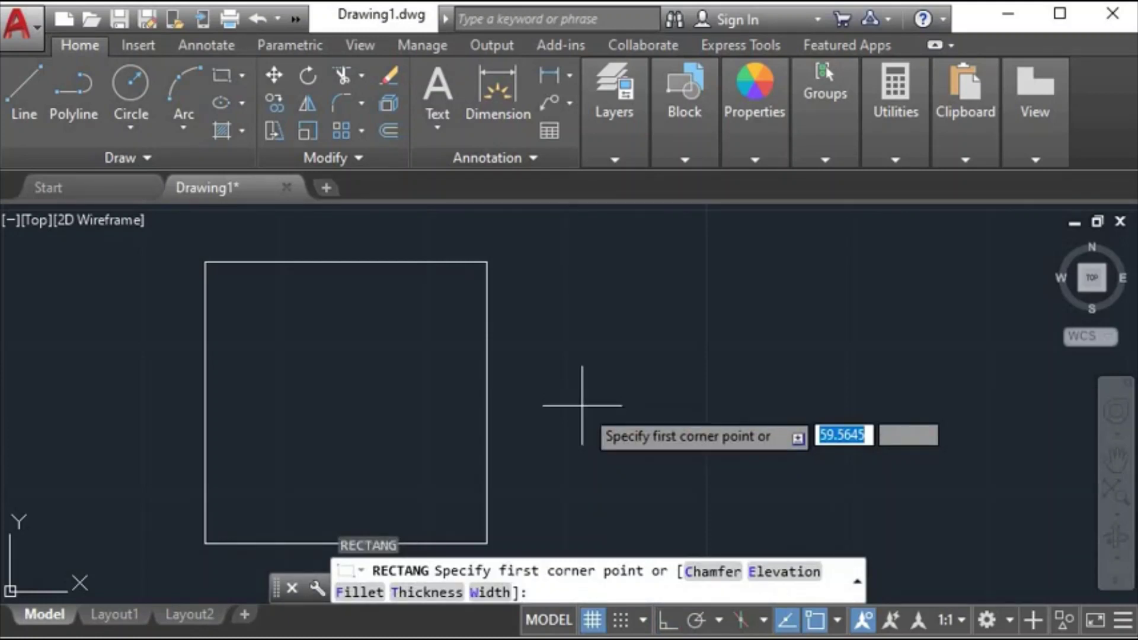
left_click(546, 539)
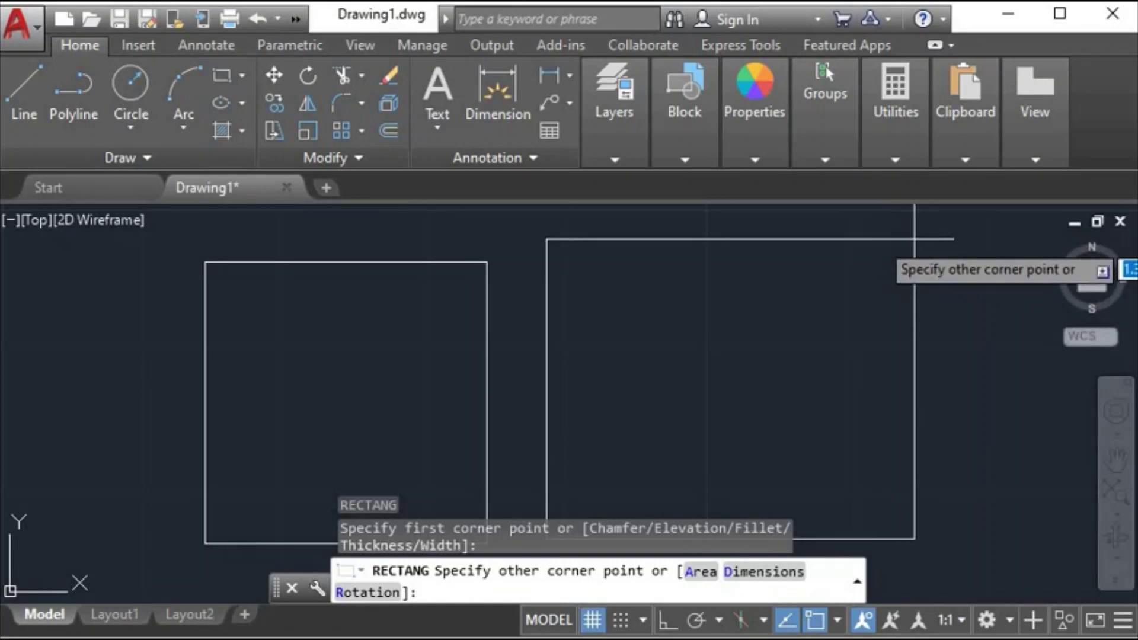
key("F8")
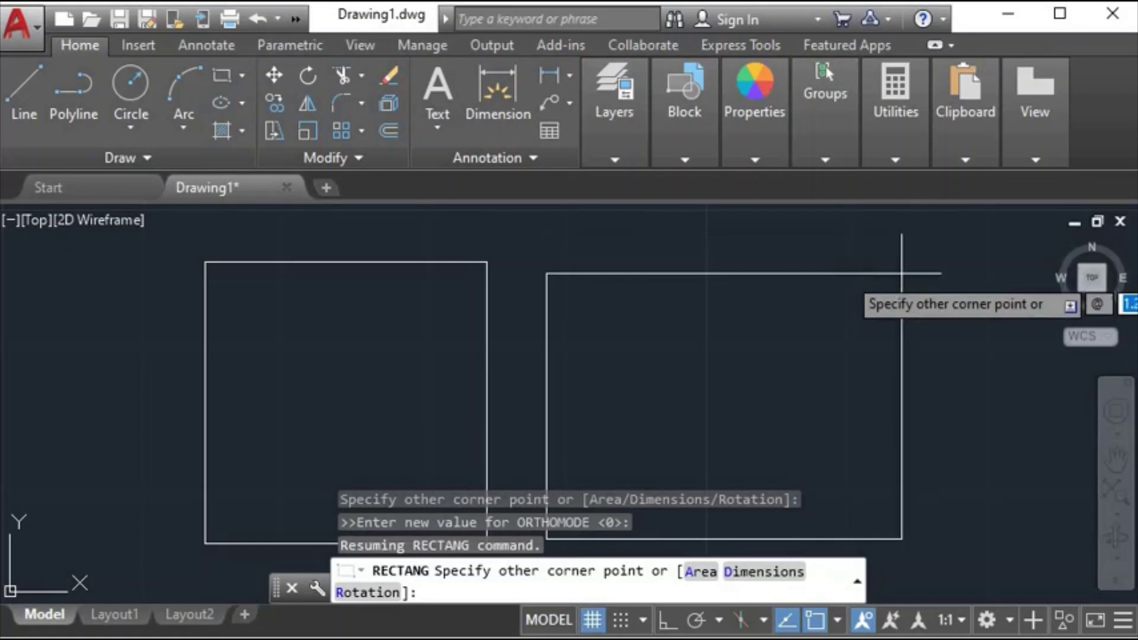
type("1")
key("Tab")
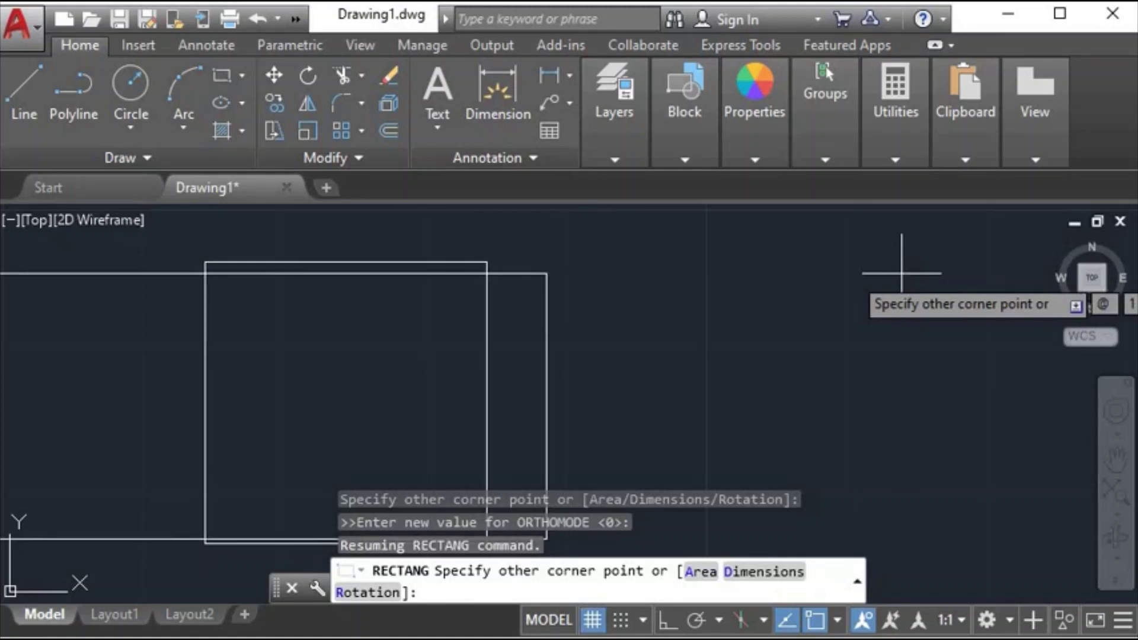
key("Return")
scroll(889, 314, "down", 2)
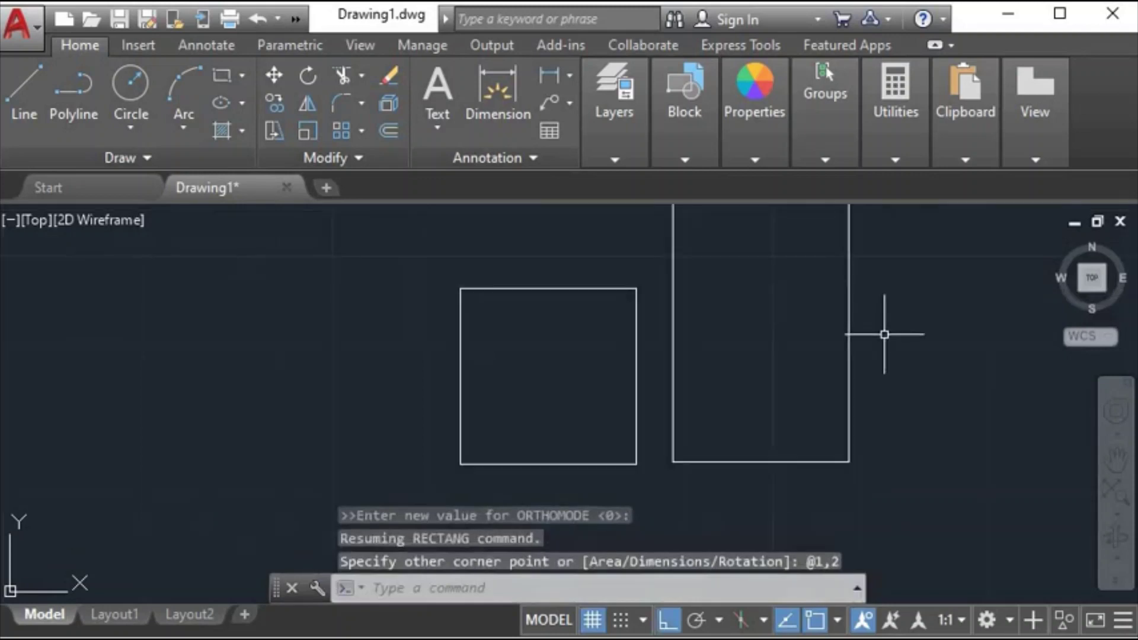
mouse_move(897, 348)
middle_mouse_down()
mouse_move(846, 387)
mouse_move(785, 372)
middle_mouse_up()
scroll(845, 385, "down", 2)
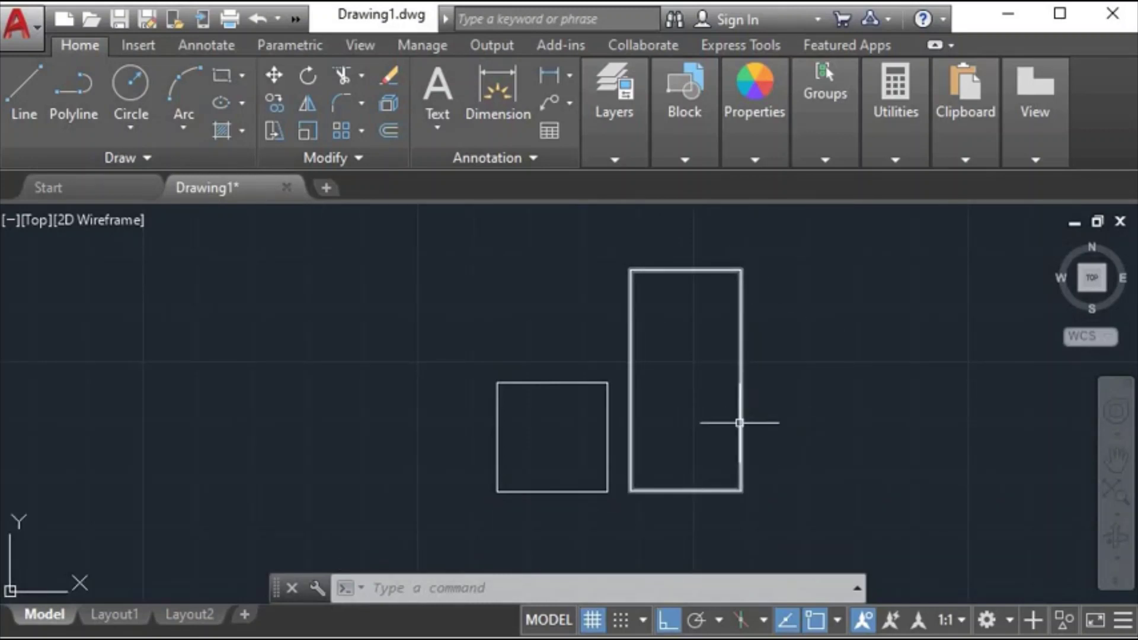
Create a linear dimension that came out zero-length, then delete it.
type("DLI")
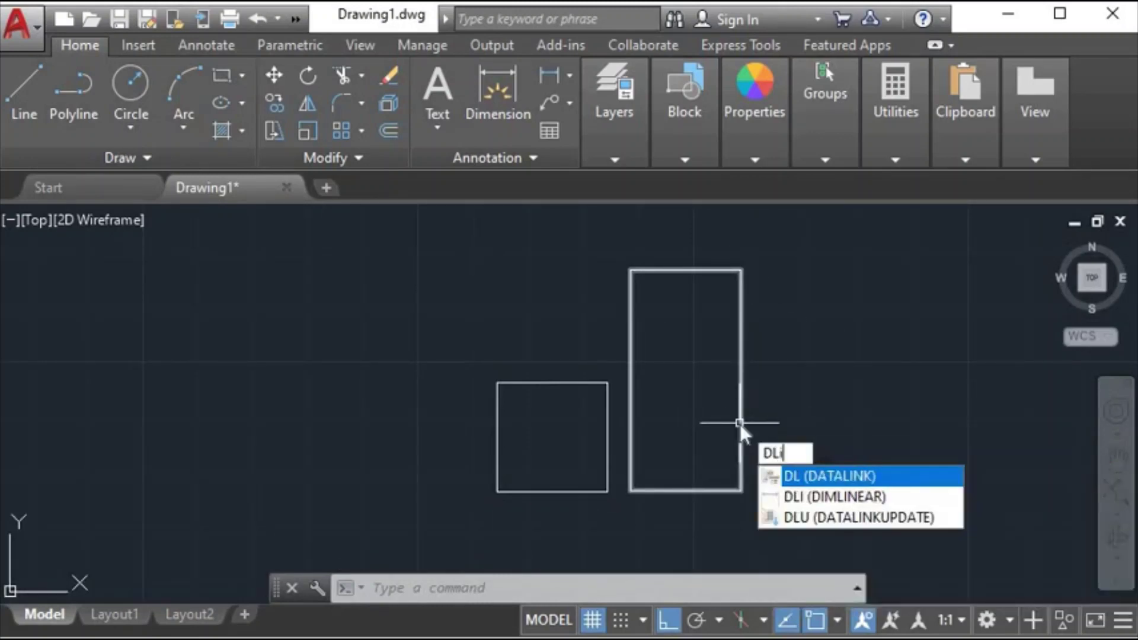
key("Return")
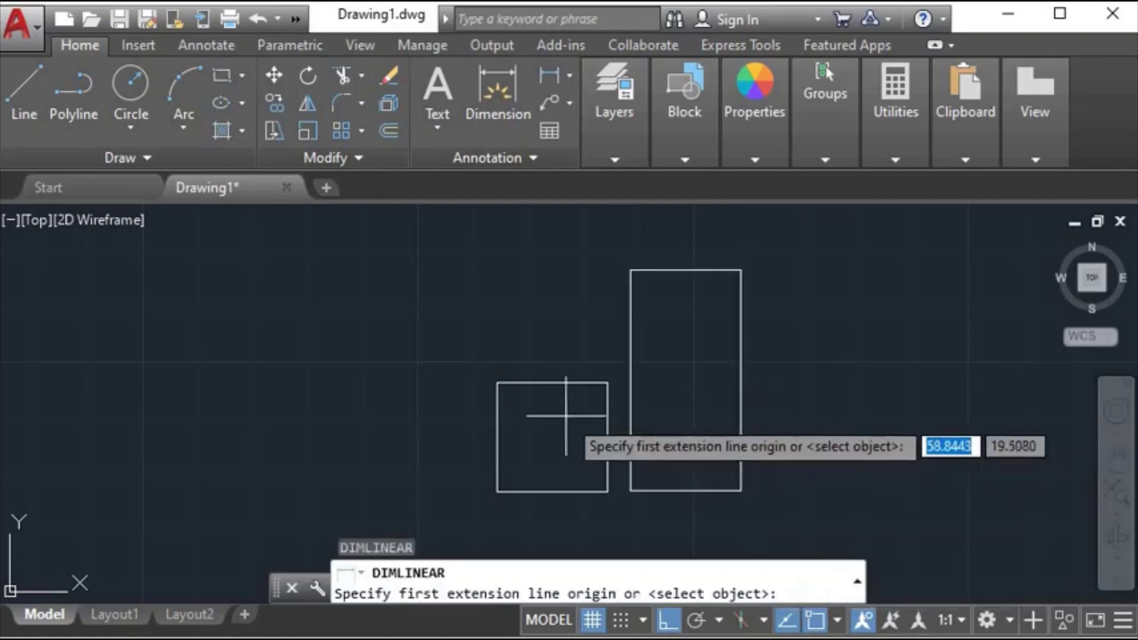
left_click(608, 383)
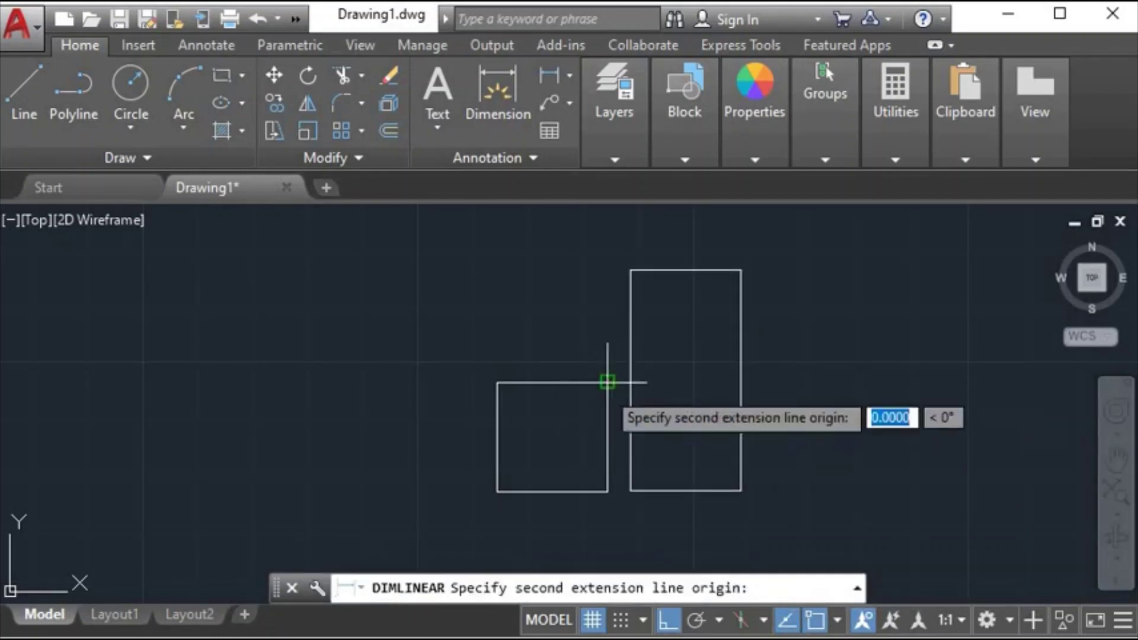
left_click(497, 383)
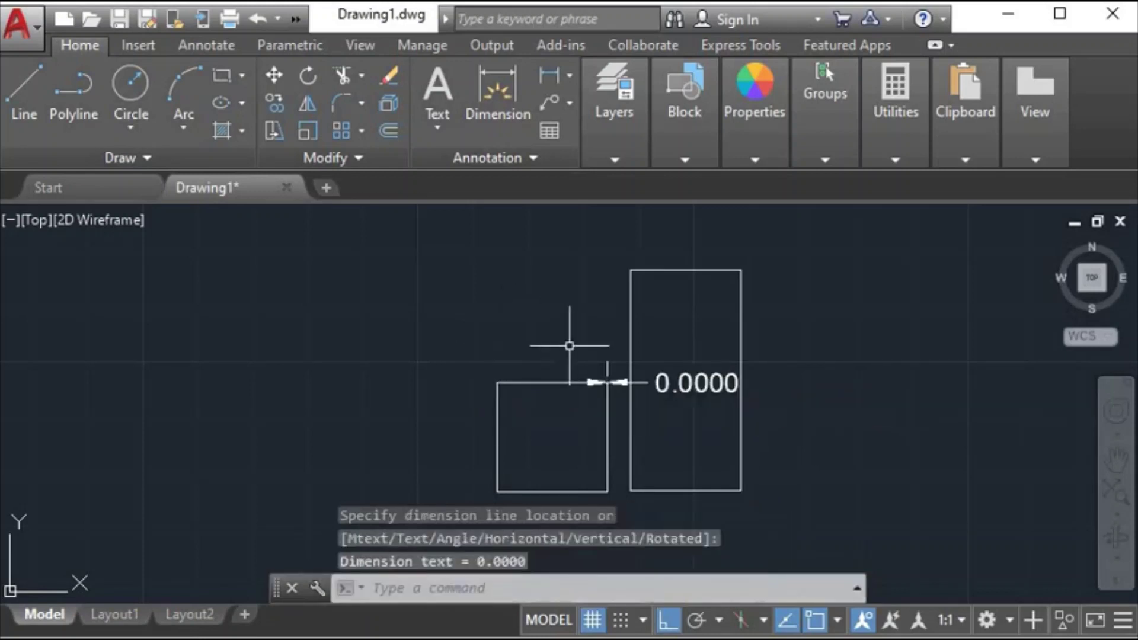
left_click(613, 364)
left_click(586, 371)
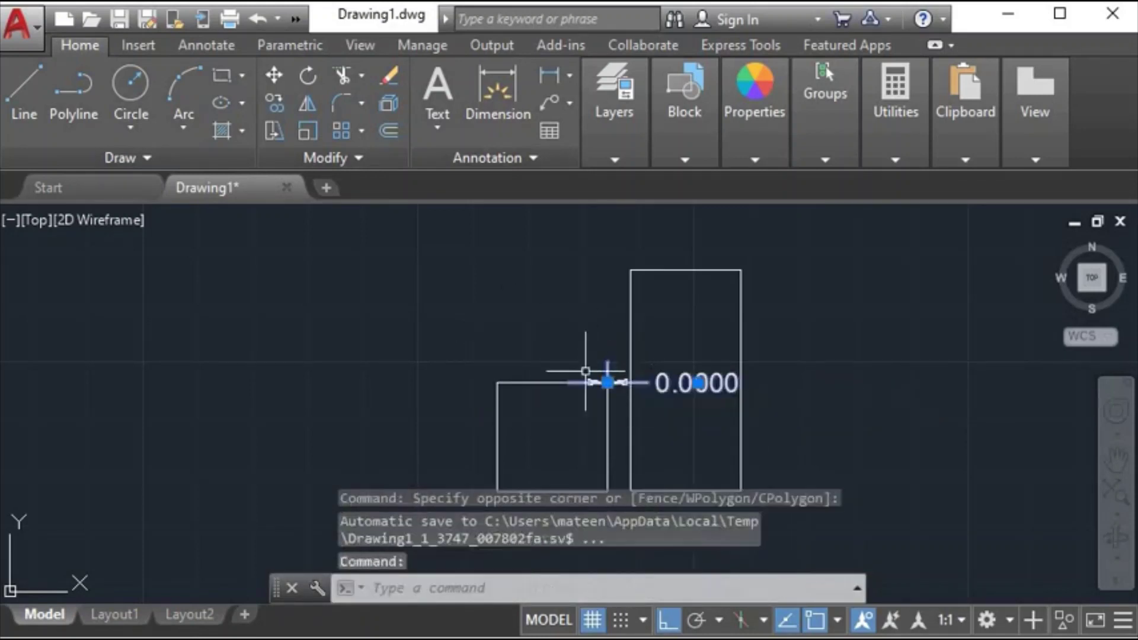
key("Delete")
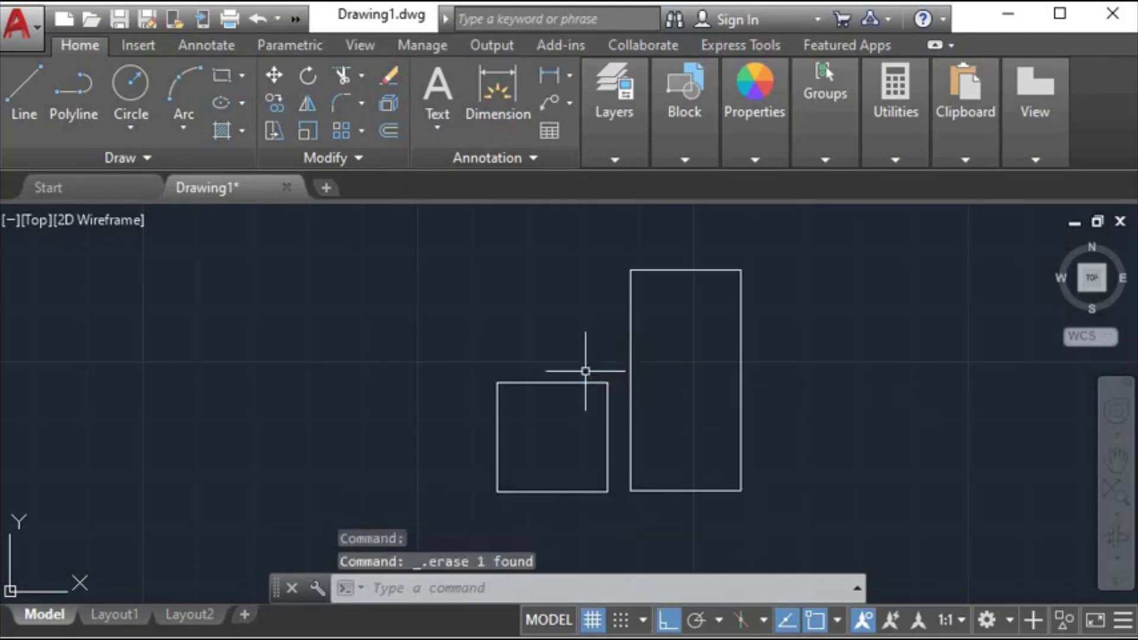
Dimension the square's top edge at 1.0000 with DLI, placed above it.
type("dli")
key("Return")
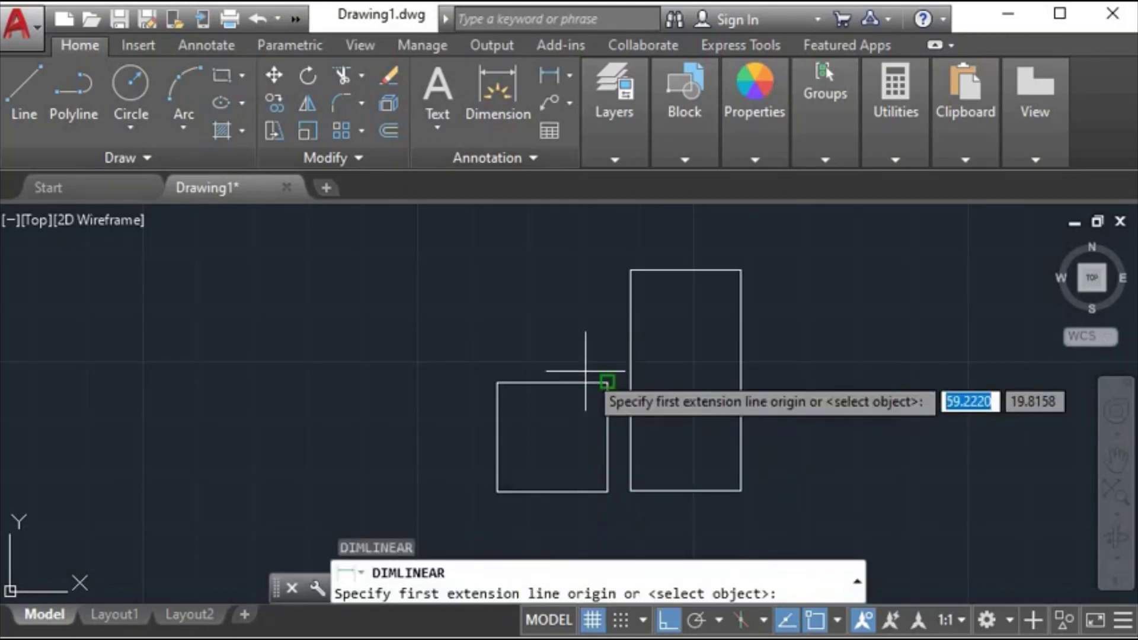
left_click(496, 382)
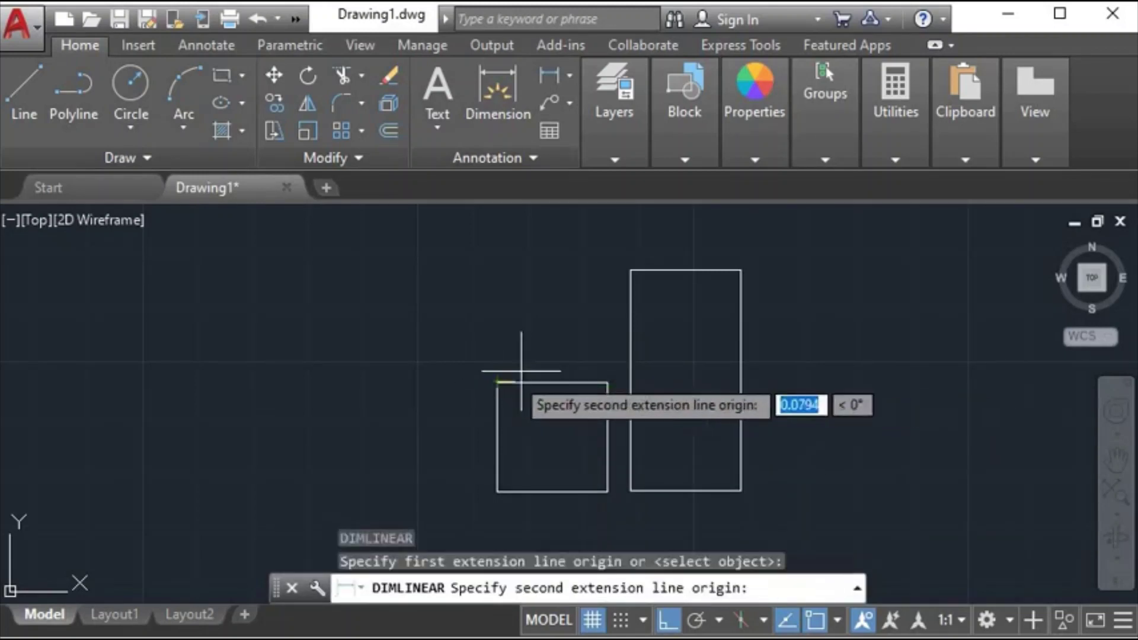
left_click(608, 383)
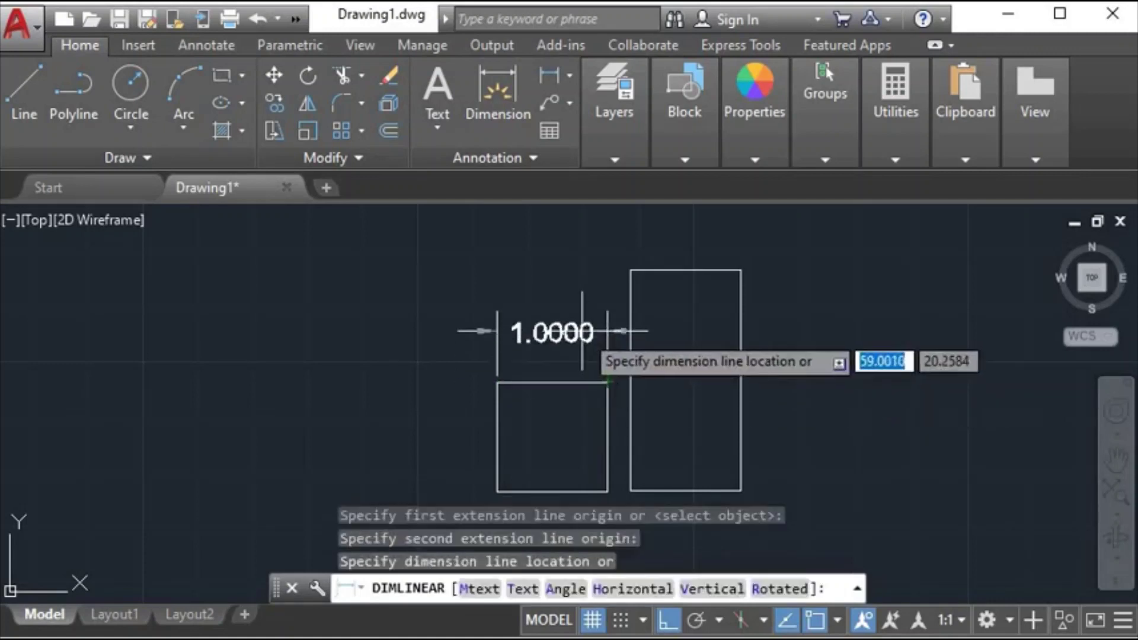
left_click(571, 353)
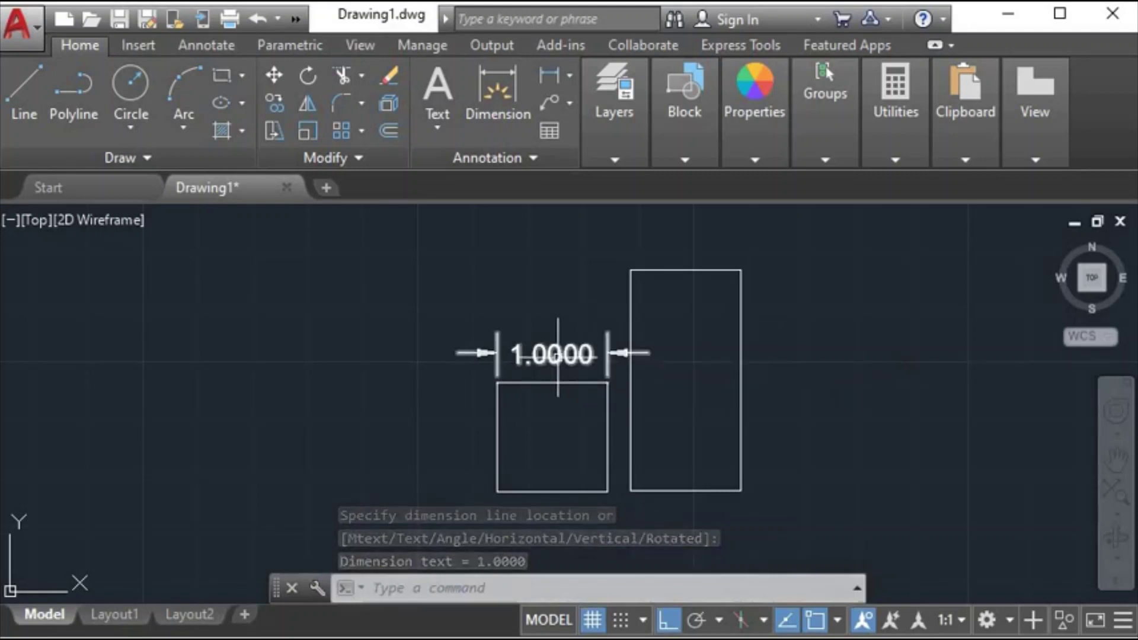
left_click(841, 390)
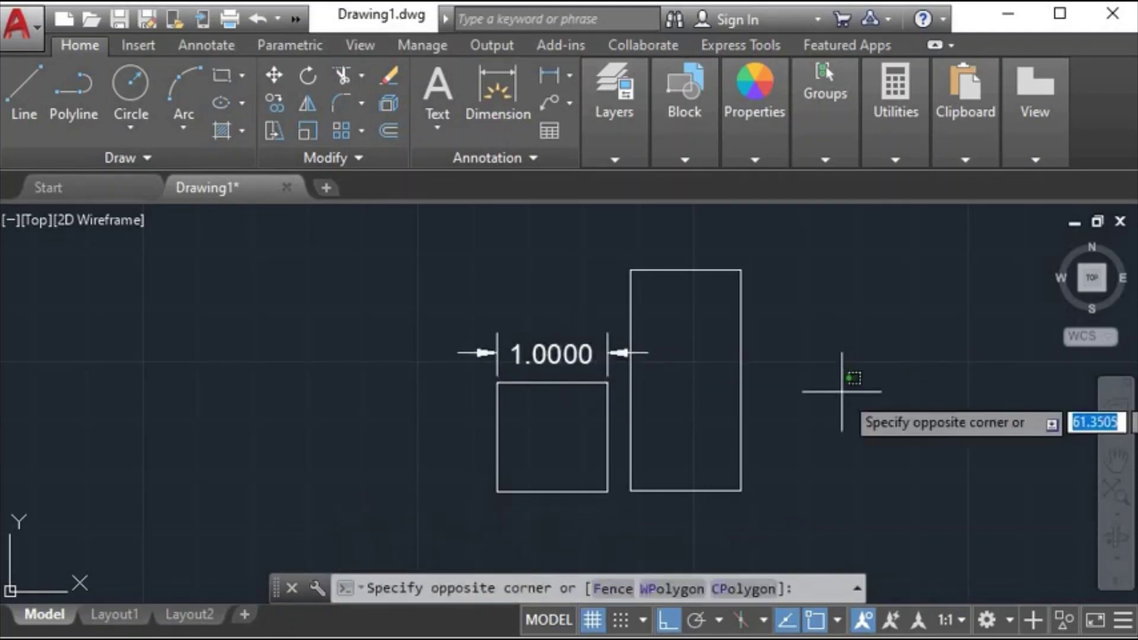
left_click(802, 361)
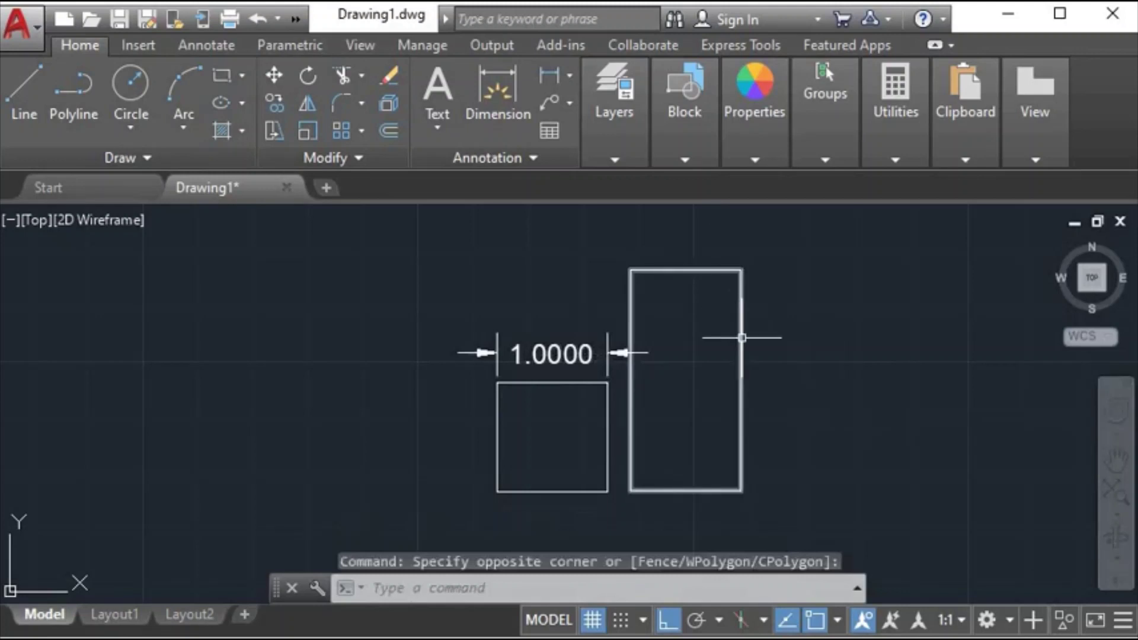
Add a vertical 1.0000 dimension along the square's left side.
type("dli")
key("Return")
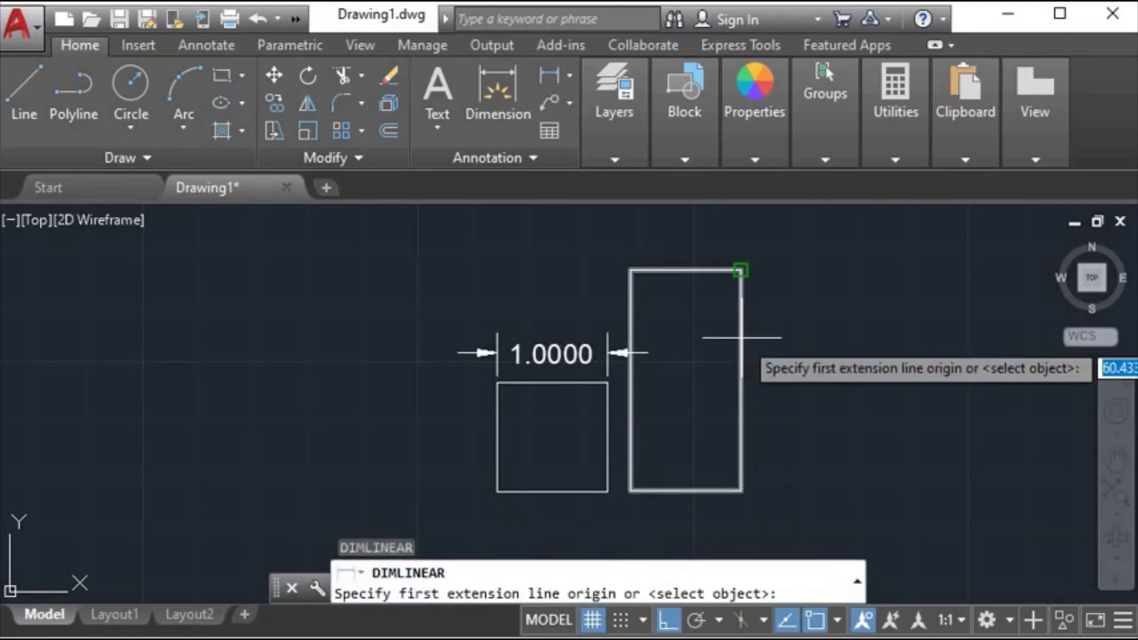
left_click(497, 492)
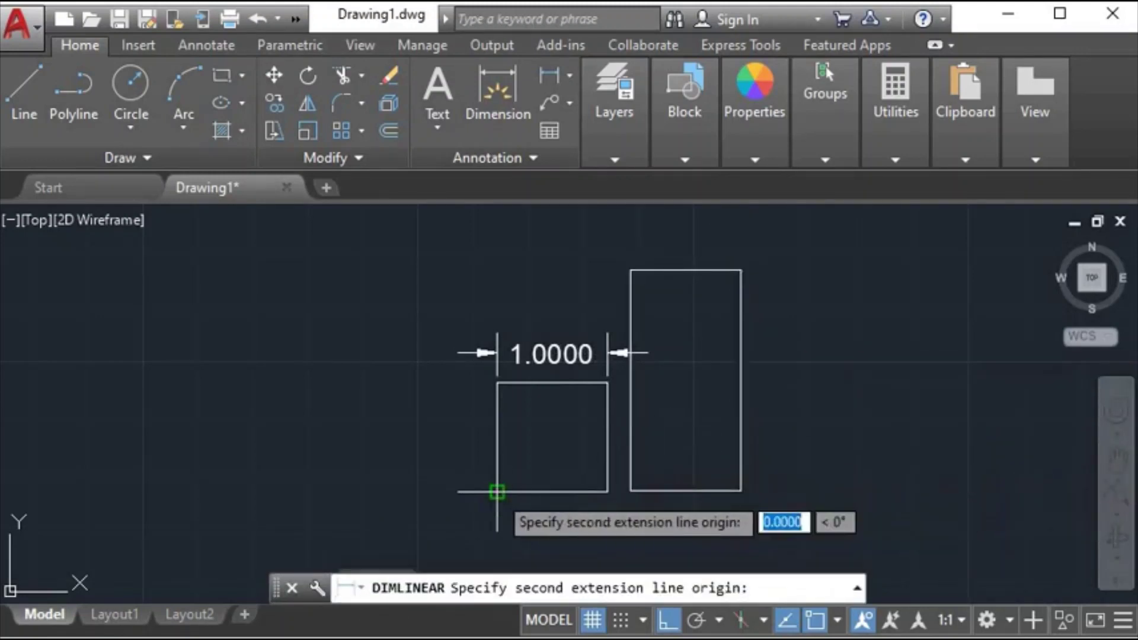
left_click(497, 382)
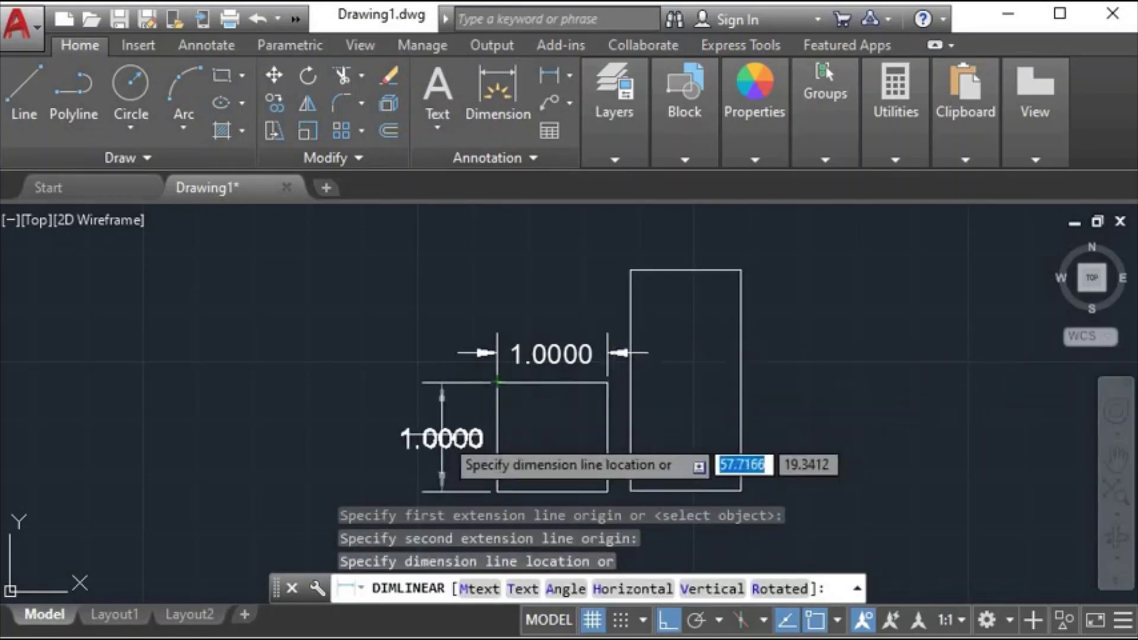
left_click(439, 457)
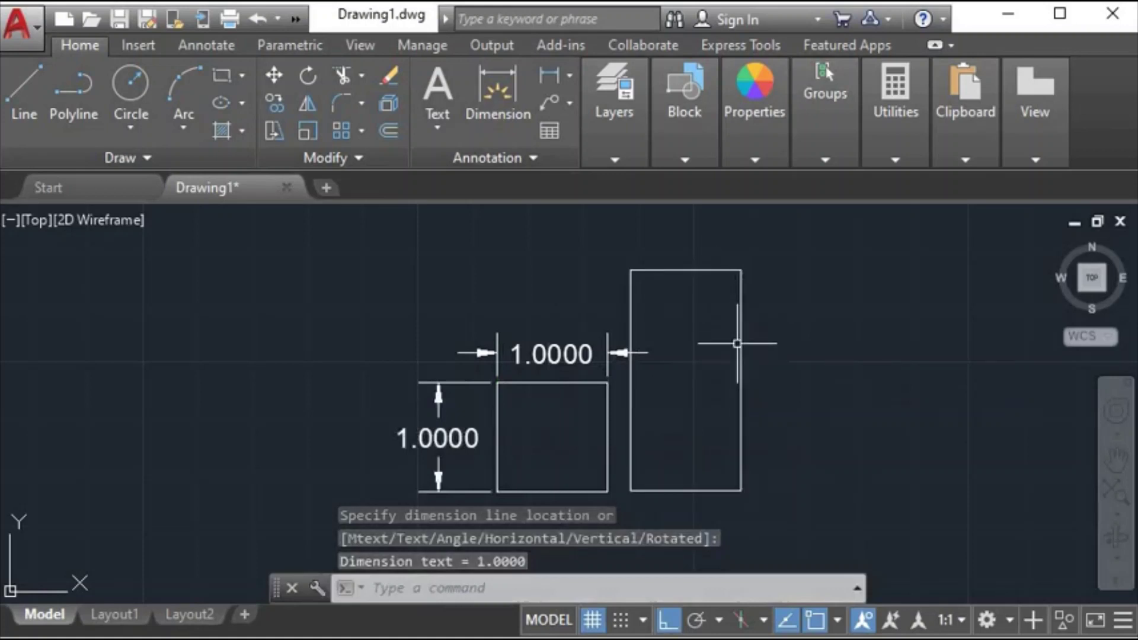
Dimension the tall rectangle: 1.0000 width above, 2.0000 height on its right.
type("dli")
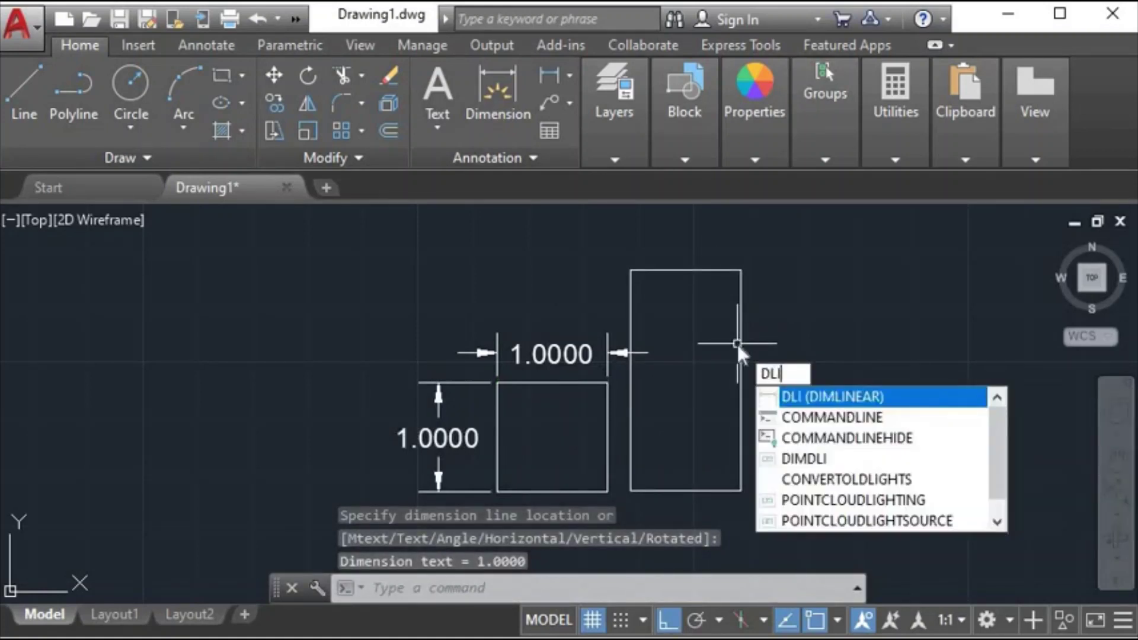
key("Return")
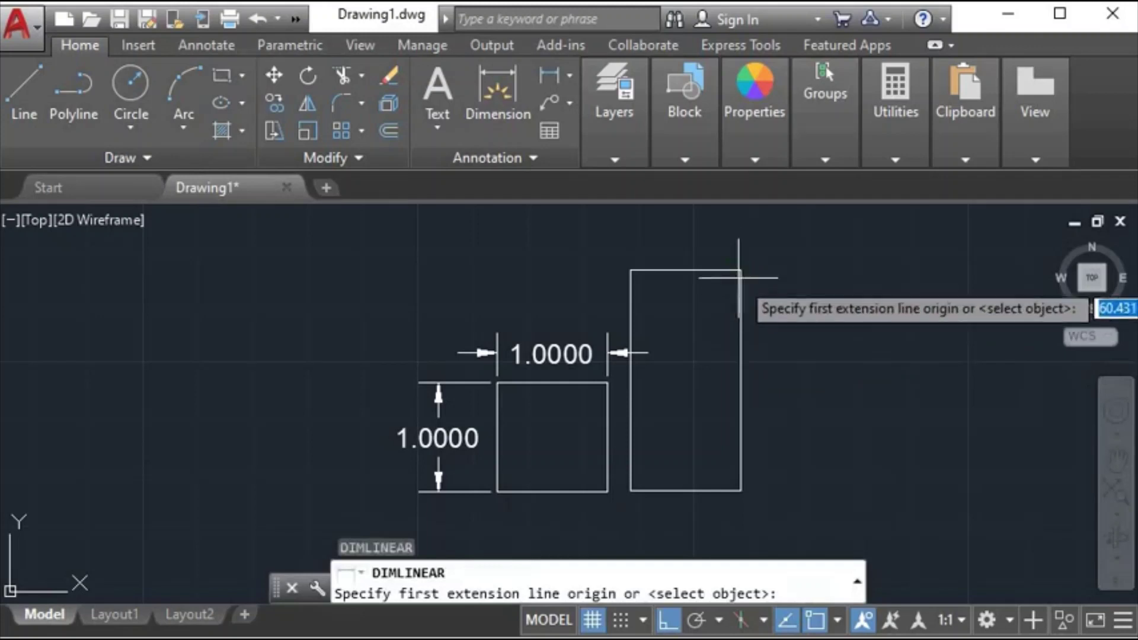
left_click(740, 271)
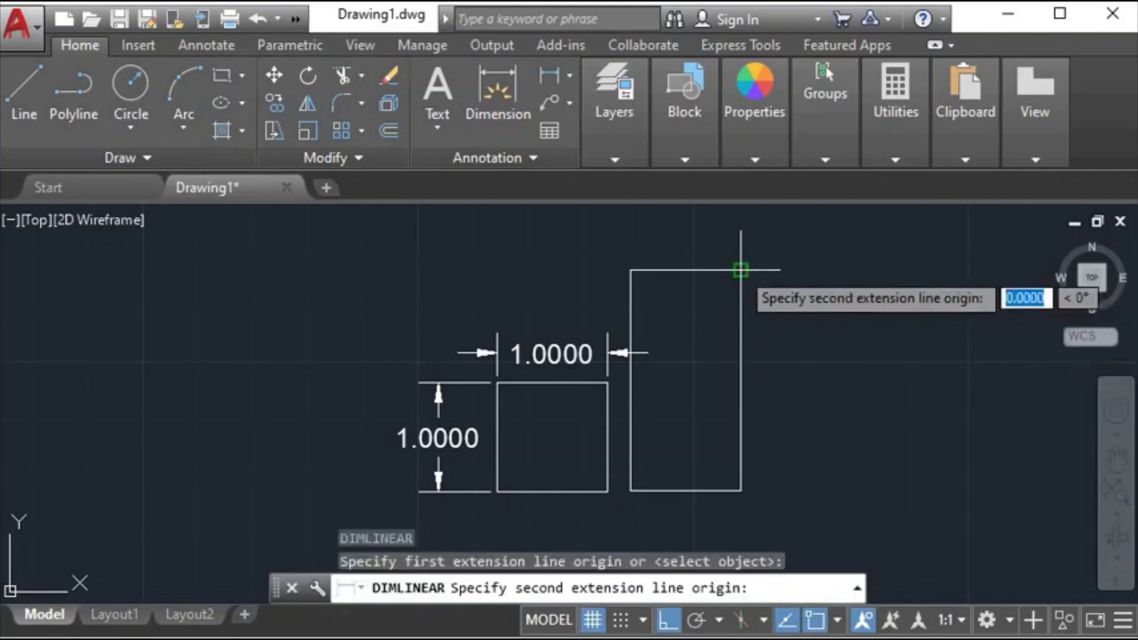
left_click(630, 270)
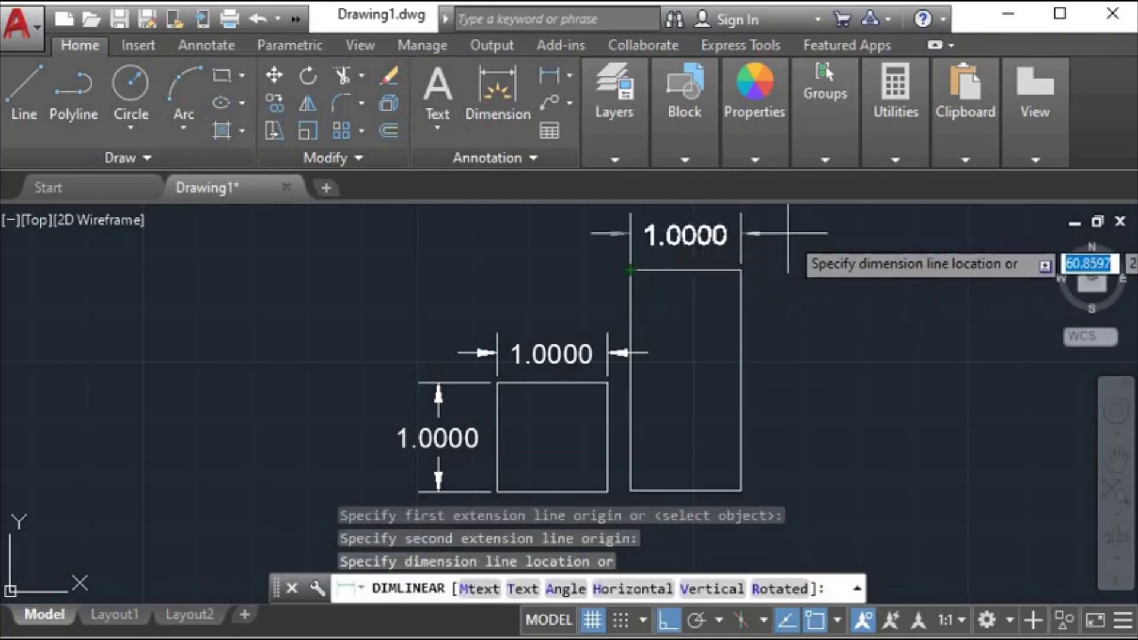
left_click(788, 233)
key("Return")
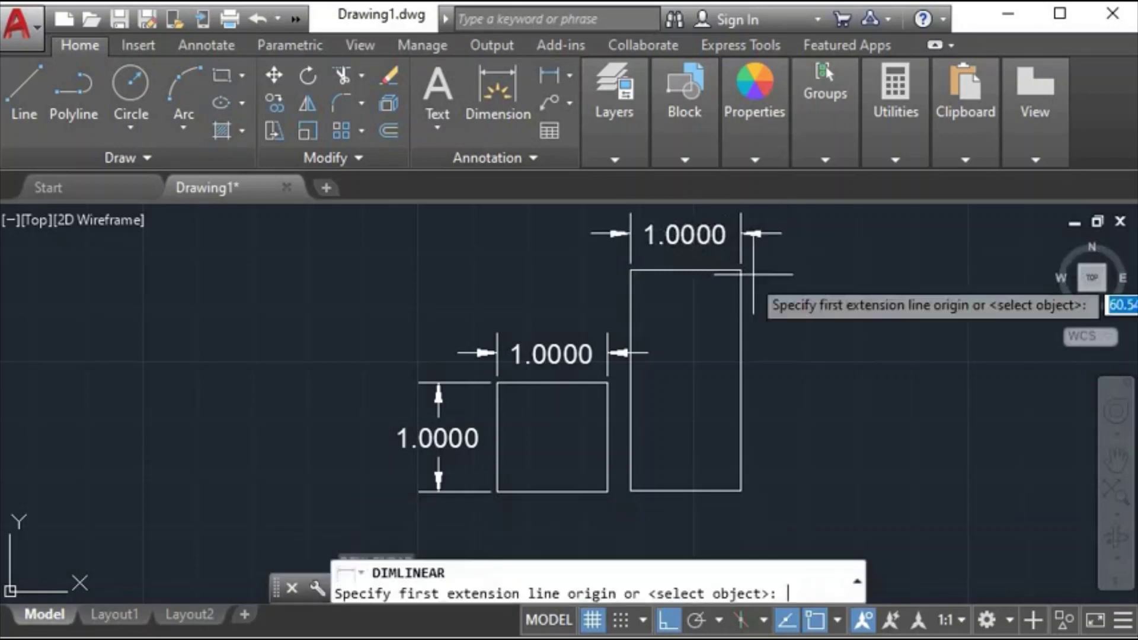
left_click(741, 270)
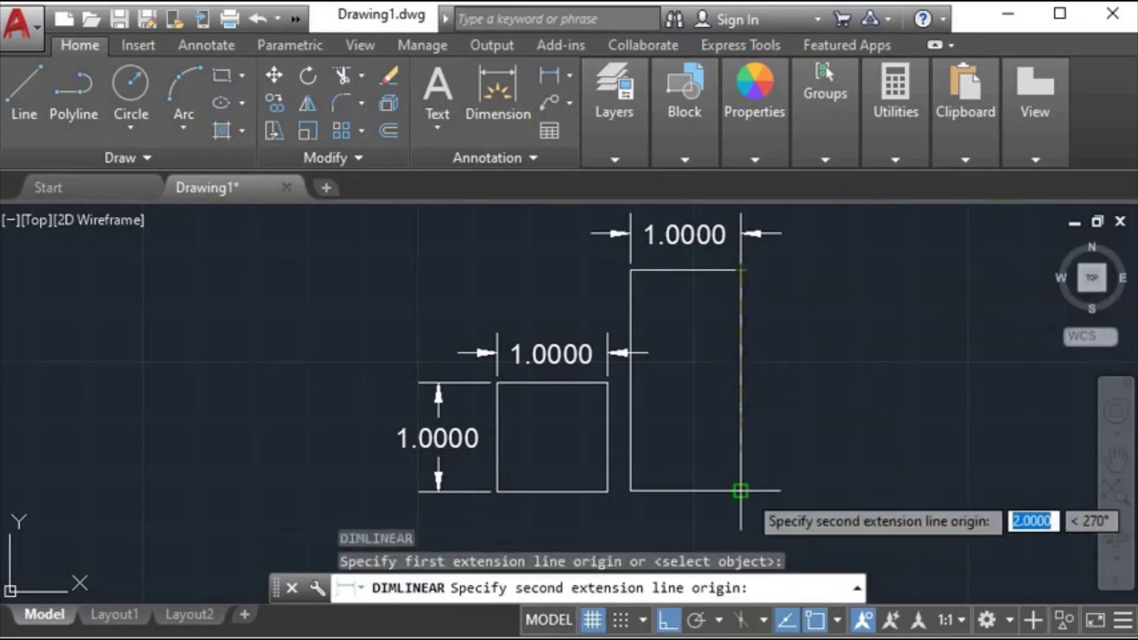
left_click(741, 491)
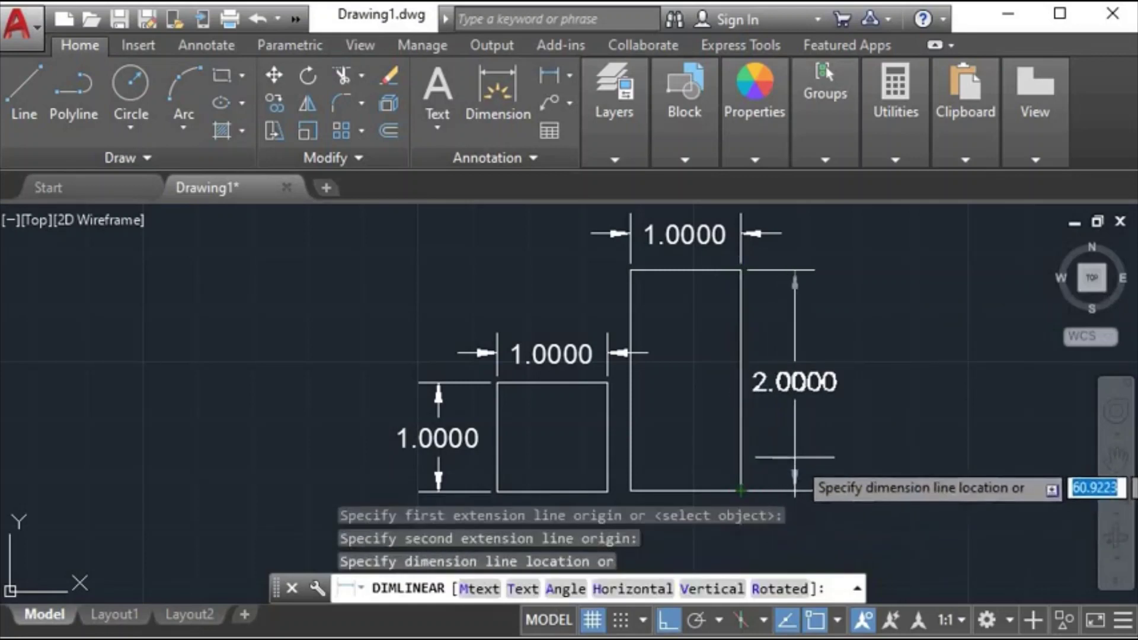
left_click(795, 457)
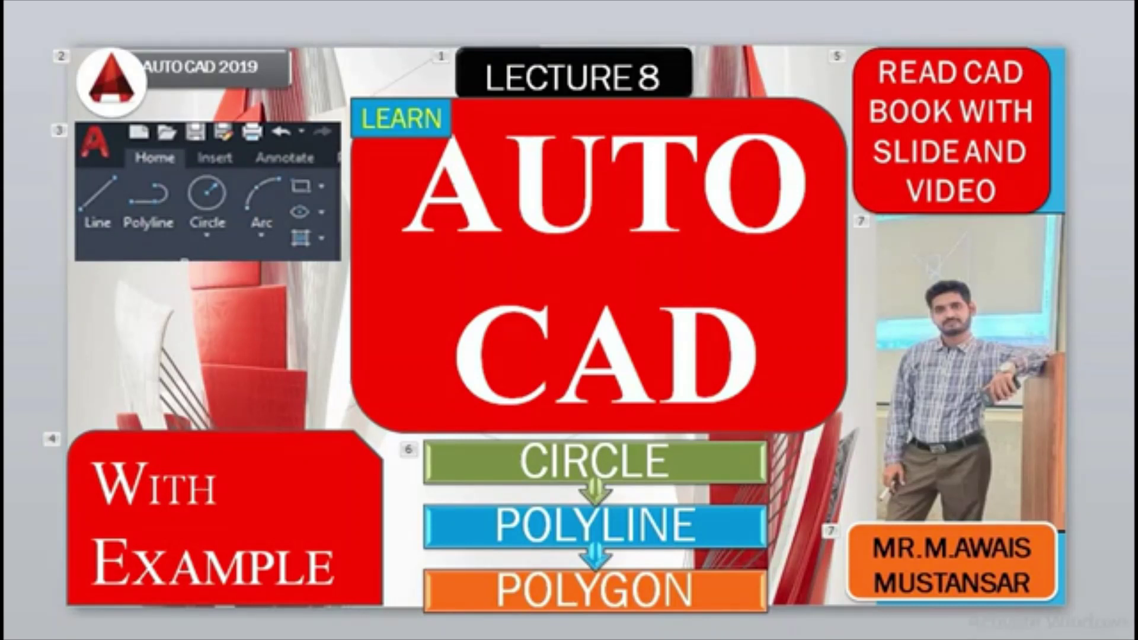
Advance from the Lecture 8 title slide to the CIRCLE (C) command slide.
key("Page_Down")
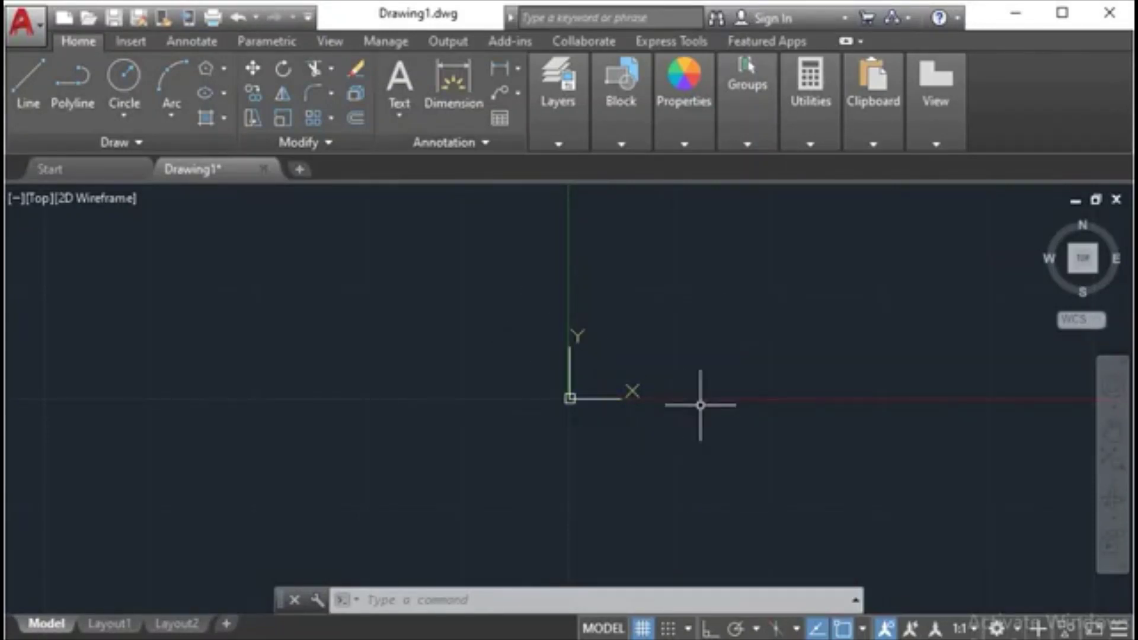
Set UCSICON to Noorigin so the icon stays in the corner, and open Drawing Units.
type("ucs")
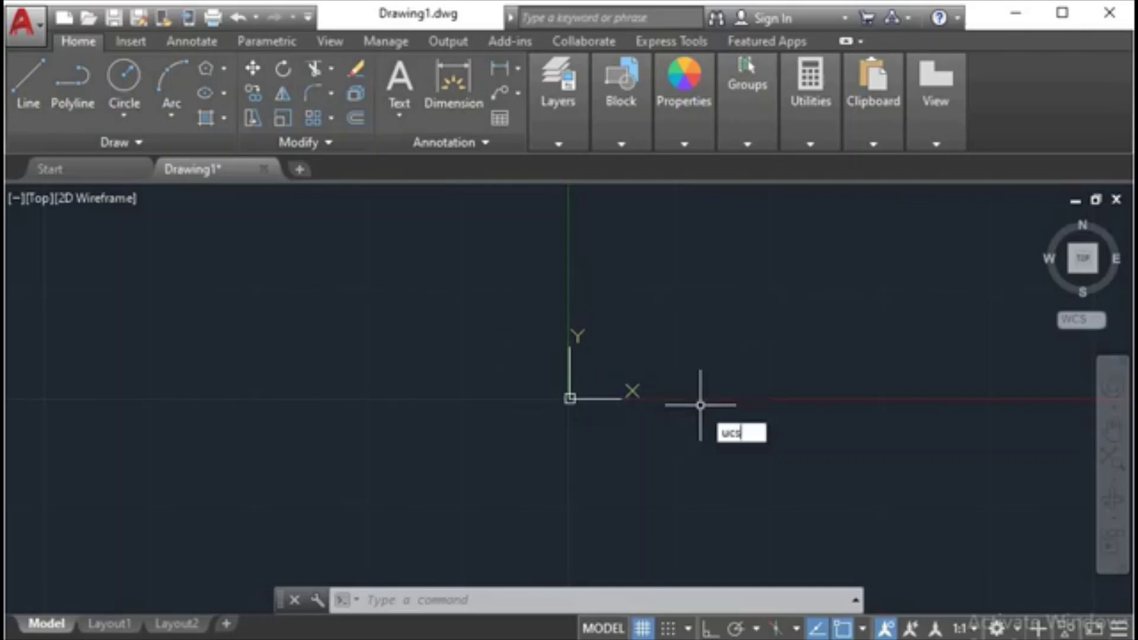
key("Down")
key("Down")
key("Up")
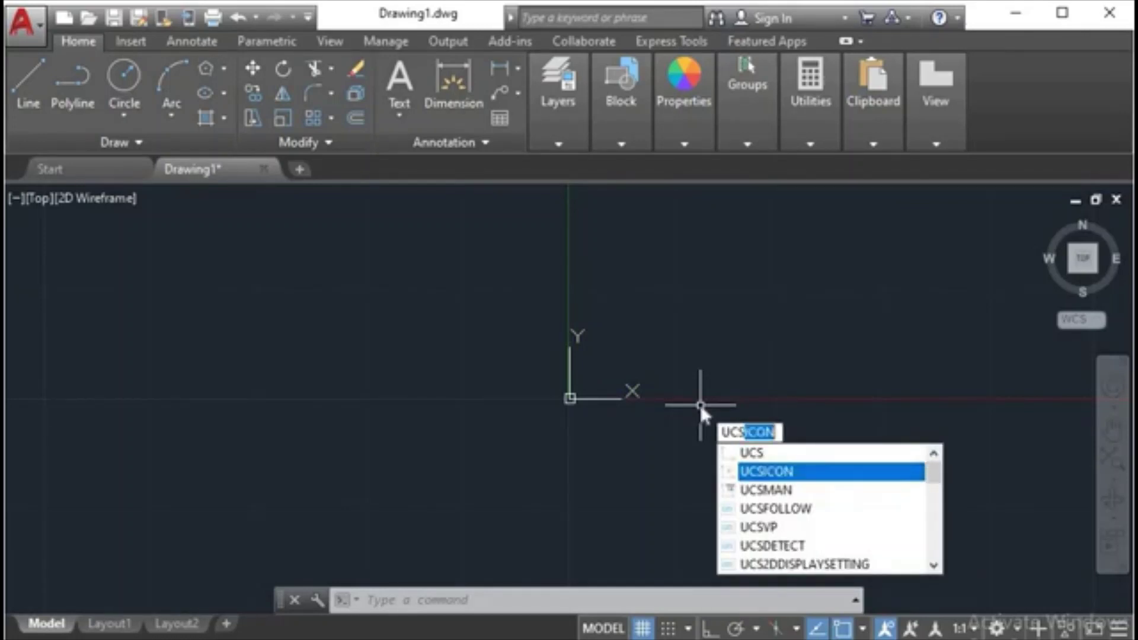
key("Return")
left_click(762, 521)
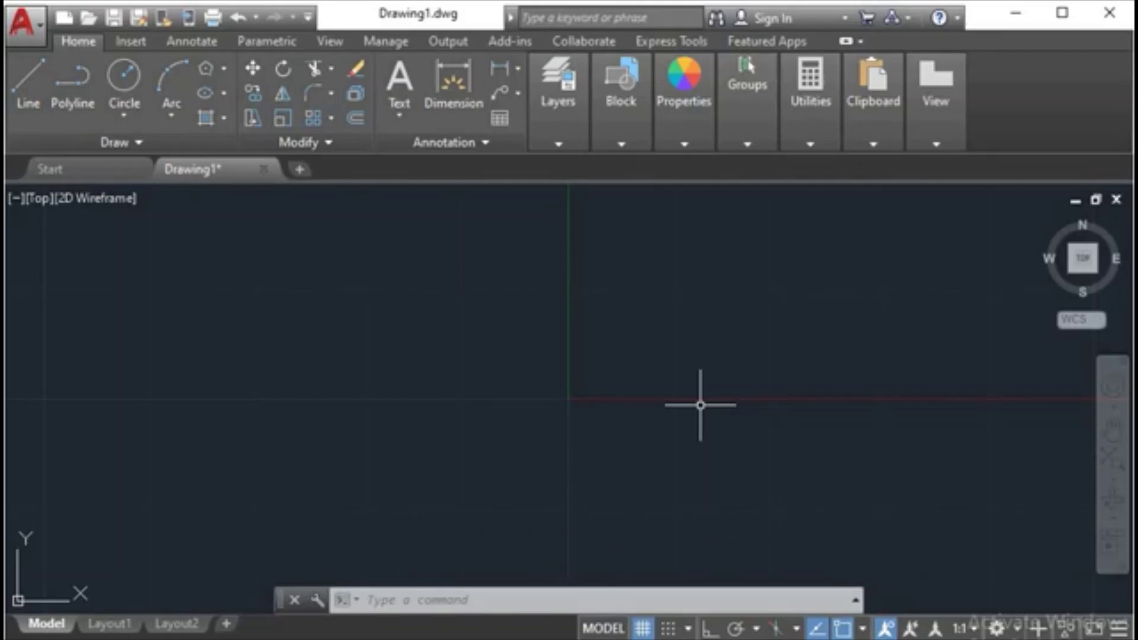
type("un")
key("Return")
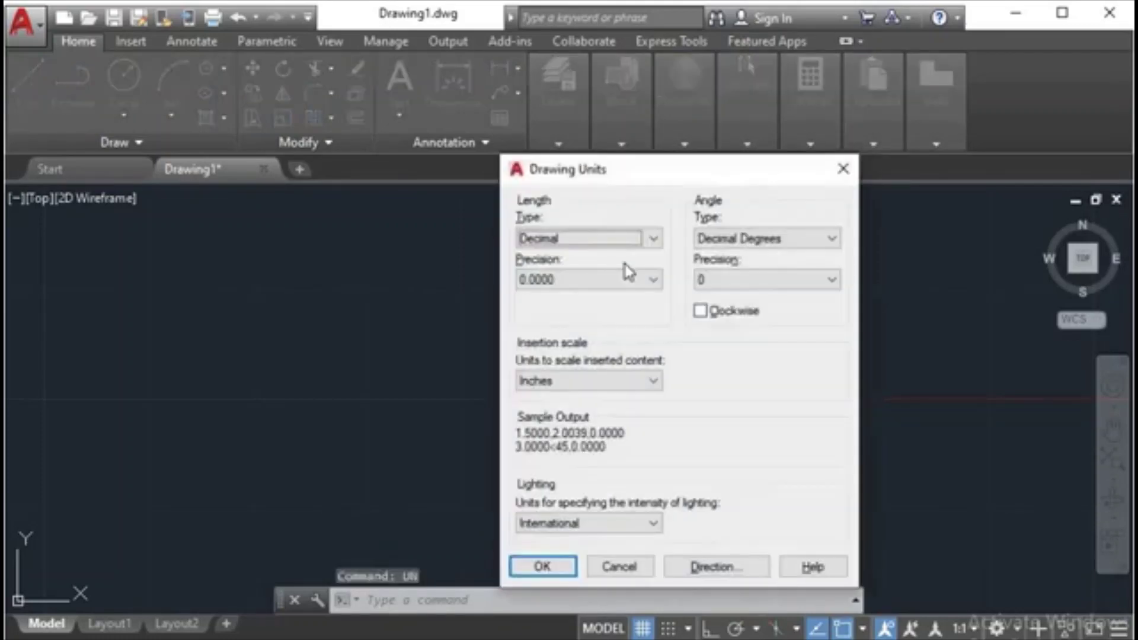
Use Architectural lengths at 0'-0 1/8" precision and Deg/Min/Sec angles, and apply.
left_click(606, 249)
left_click(599, 254)
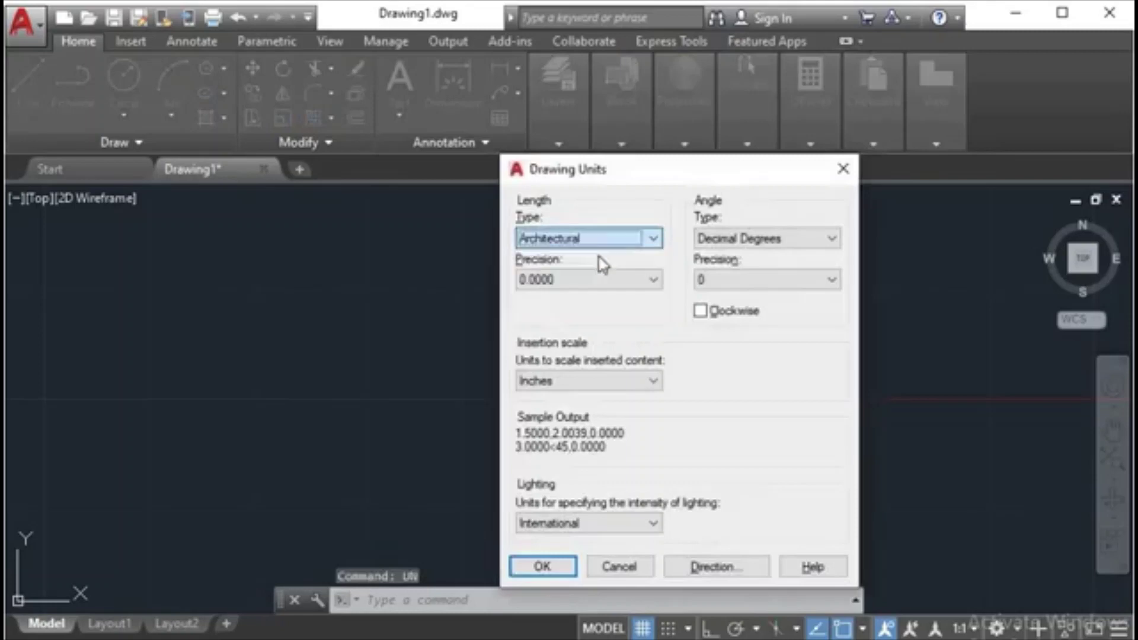
left_click(643, 281)
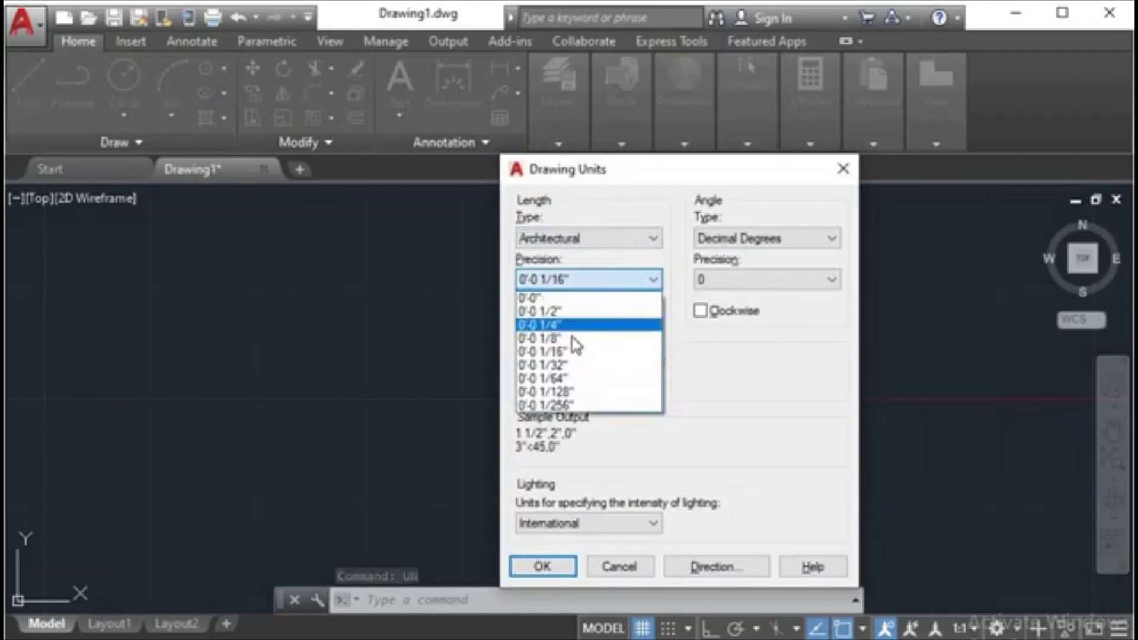
left_click(574, 339)
left_click(735, 238)
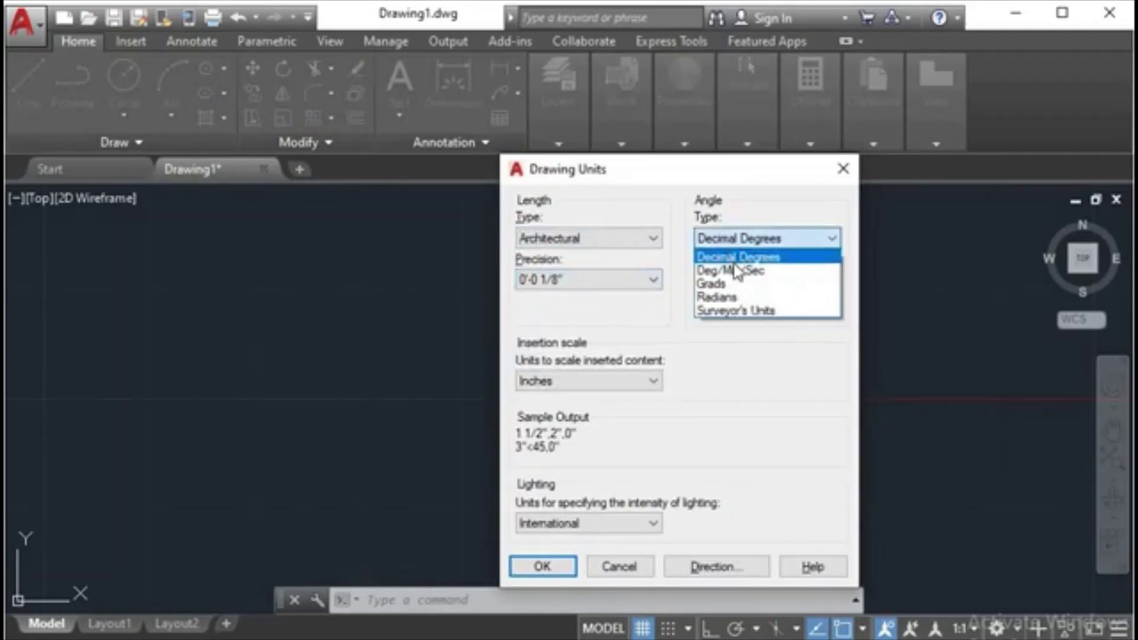
left_click(735, 269)
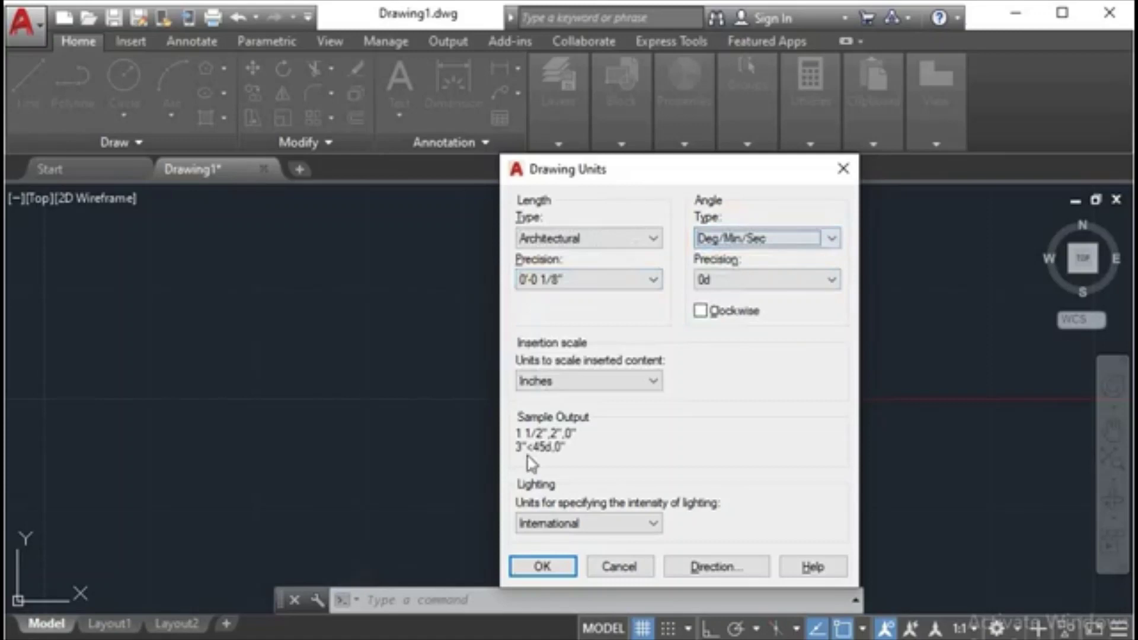
left_click(542, 566)
Give the Standard dimension style Architectural primary units with 0'-0 1/16" precision.
type("d")
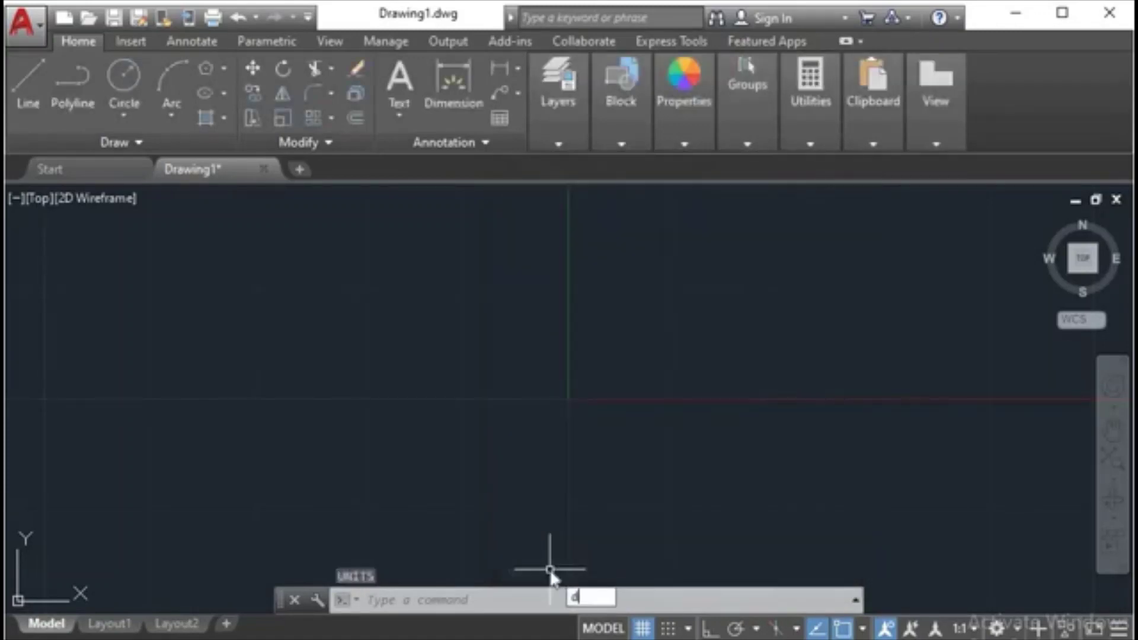
key("Return")
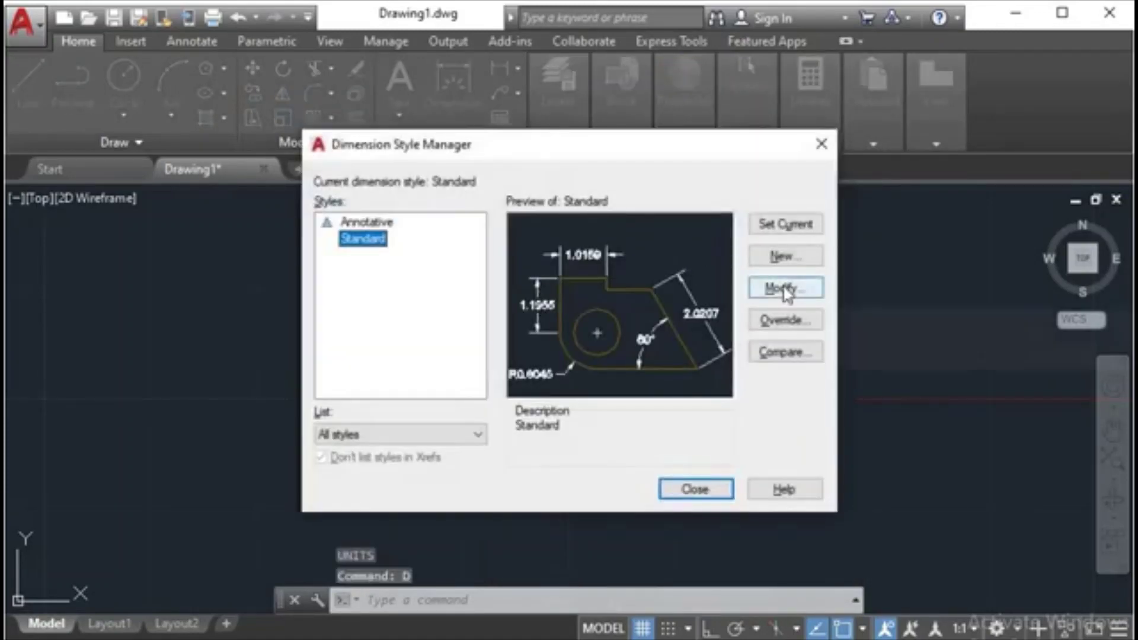
left_click(784, 289)
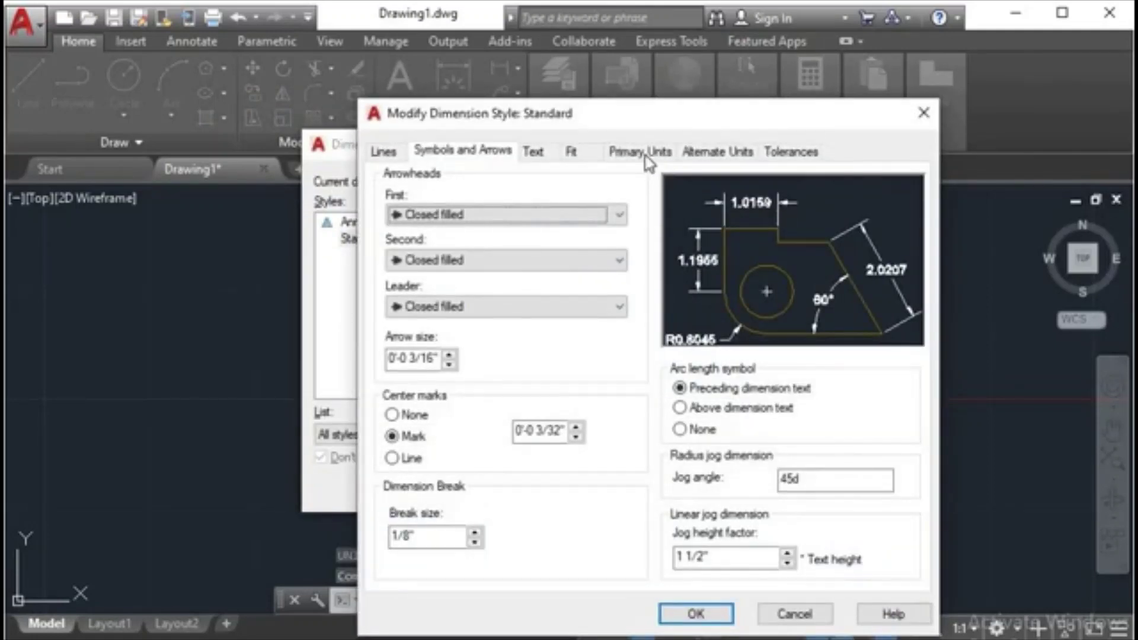
left_click(646, 156)
left_click(595, 206)
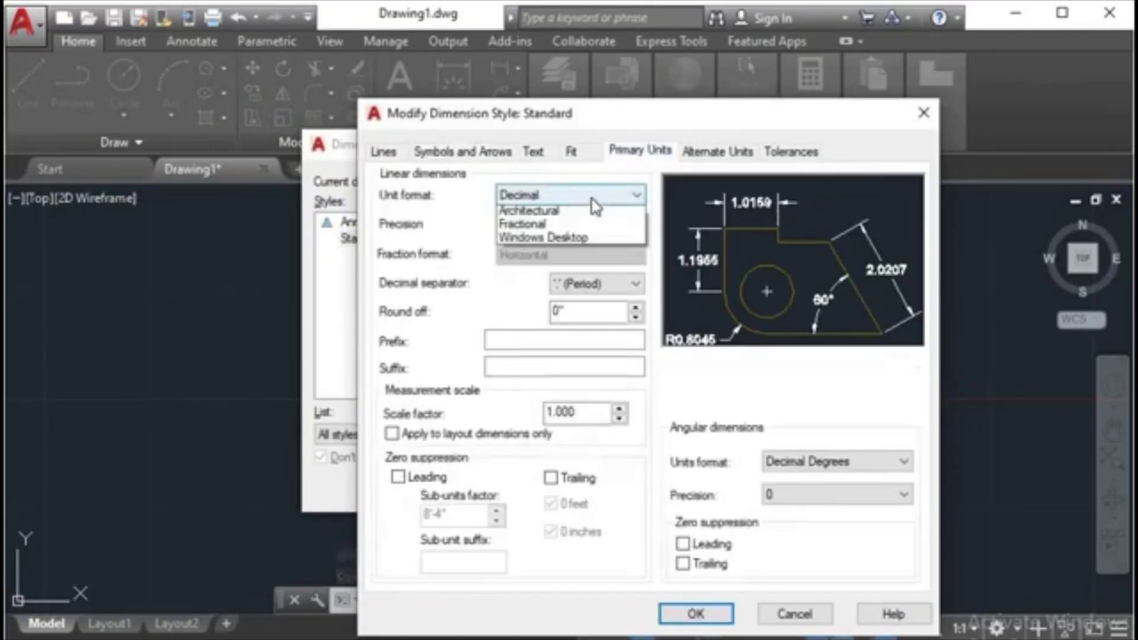
left_click(587, 240)
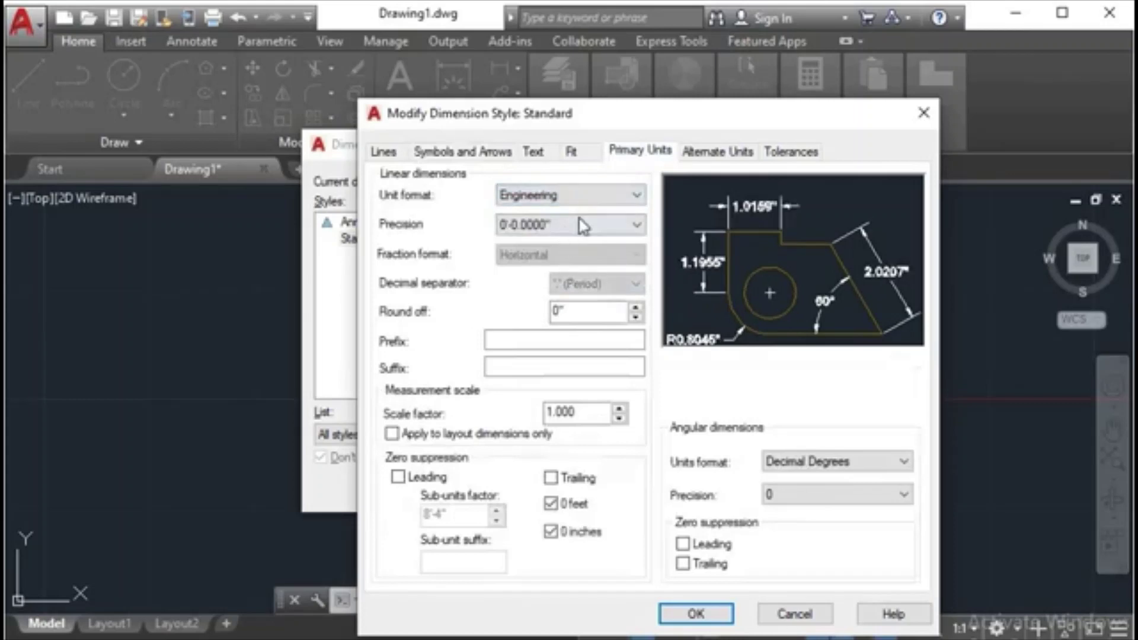
left_click(599, 197)
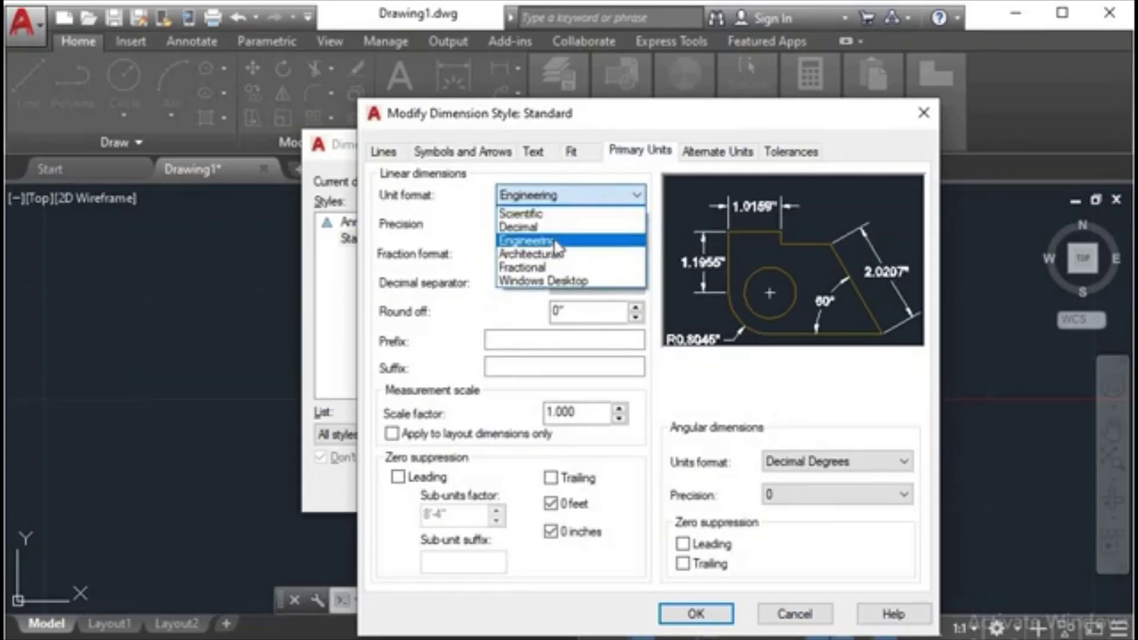
left_click(566, 254)
left_click(572, 228)
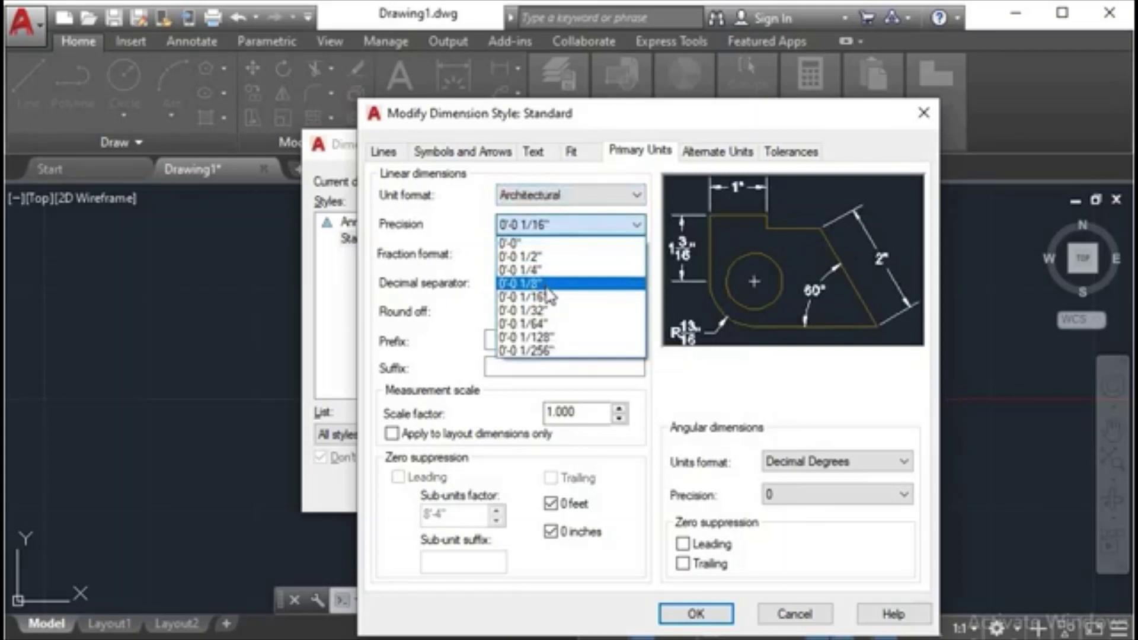
left_click(546, 285)
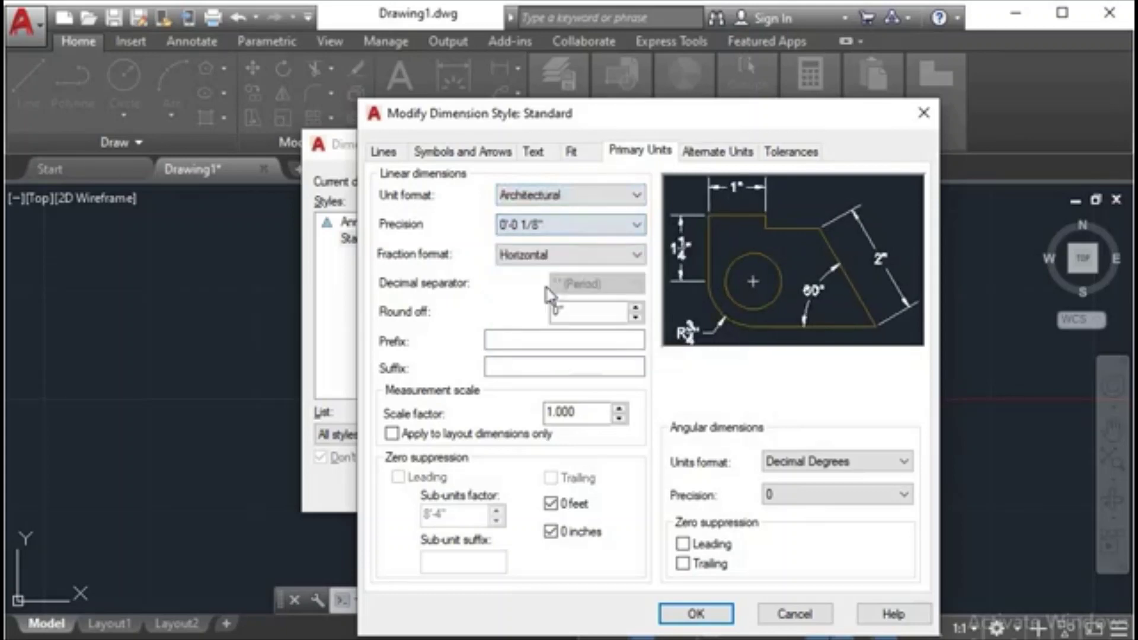
left_click(595, 230)
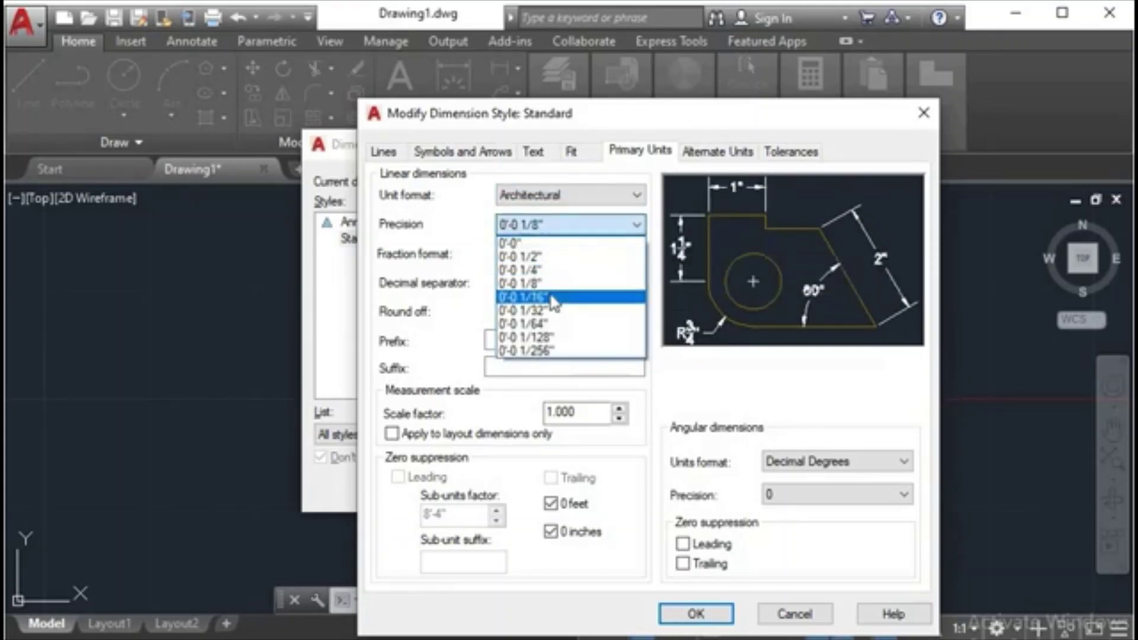
left_click(553, 302)
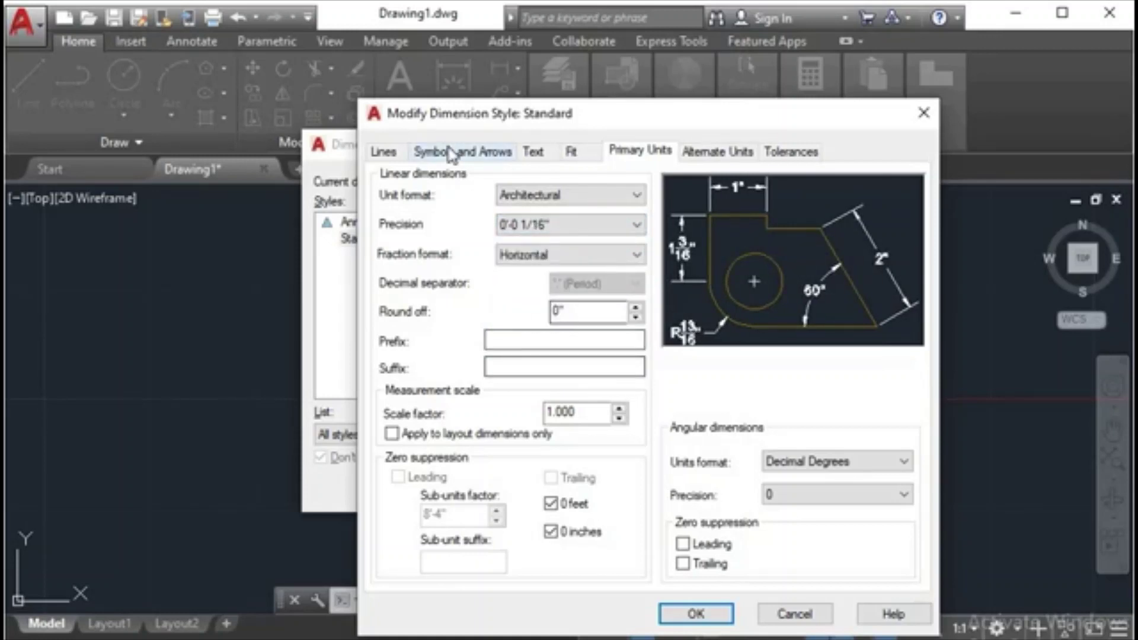
Set dimension text height to 7" and arrow size to 6, making Standard current.
left_click(533, 152)
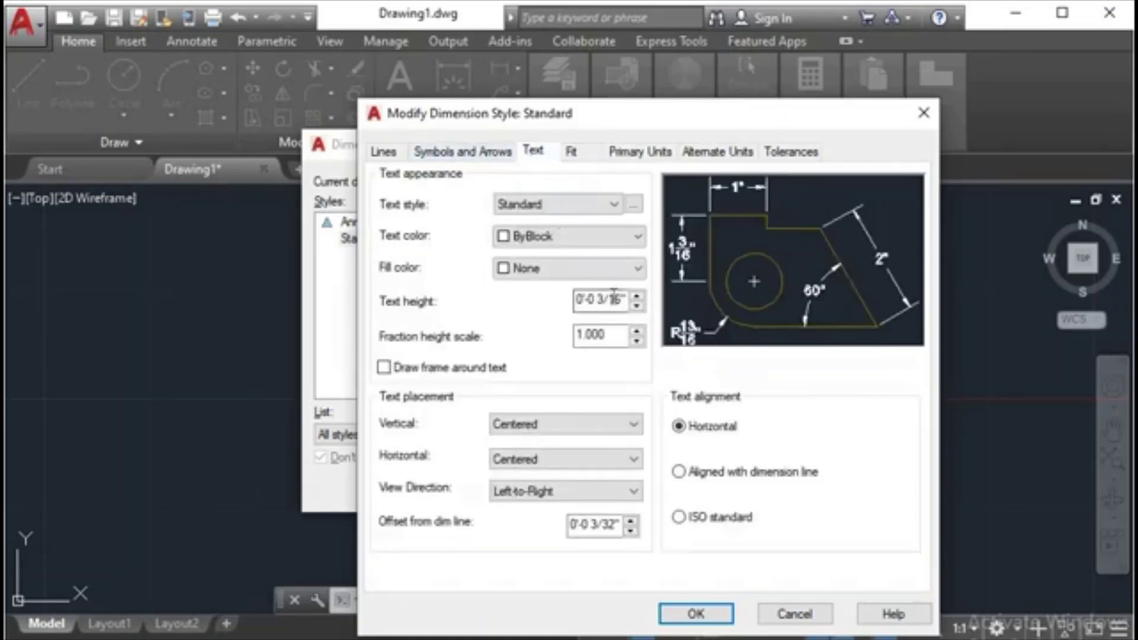
left_click_drag(626, 300, 569, 305)
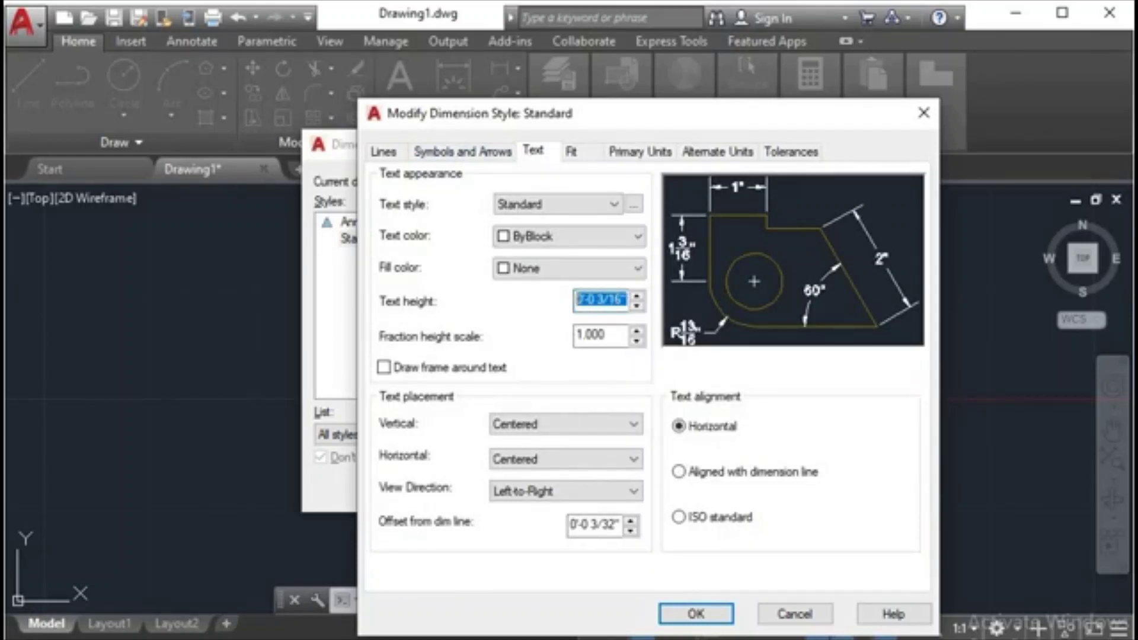
type("7\"")
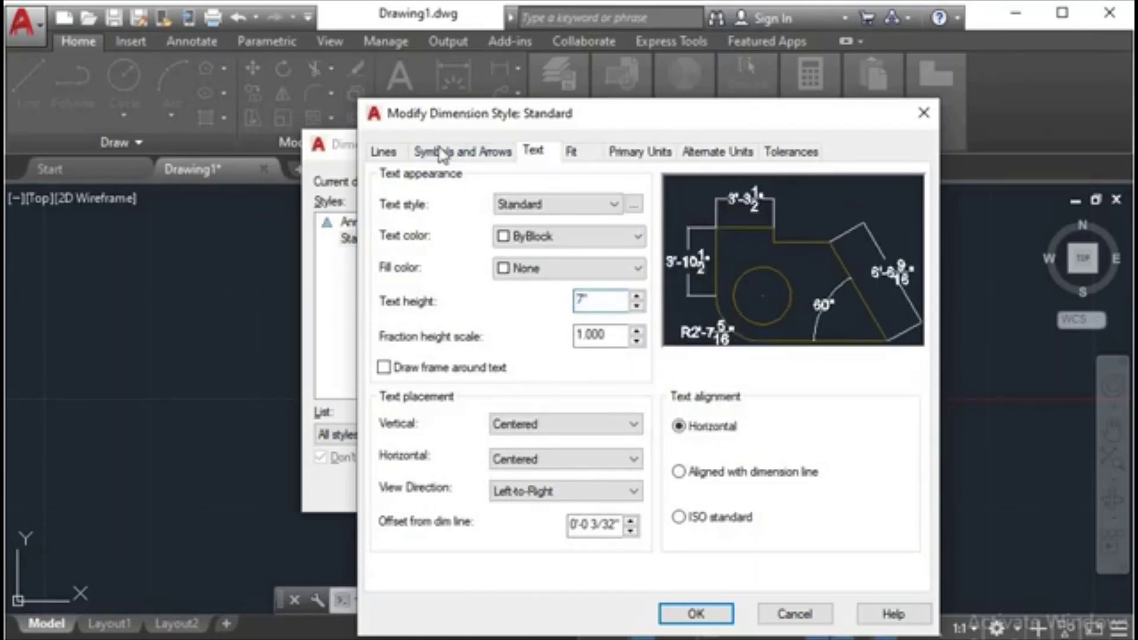
left_click(440, 153)
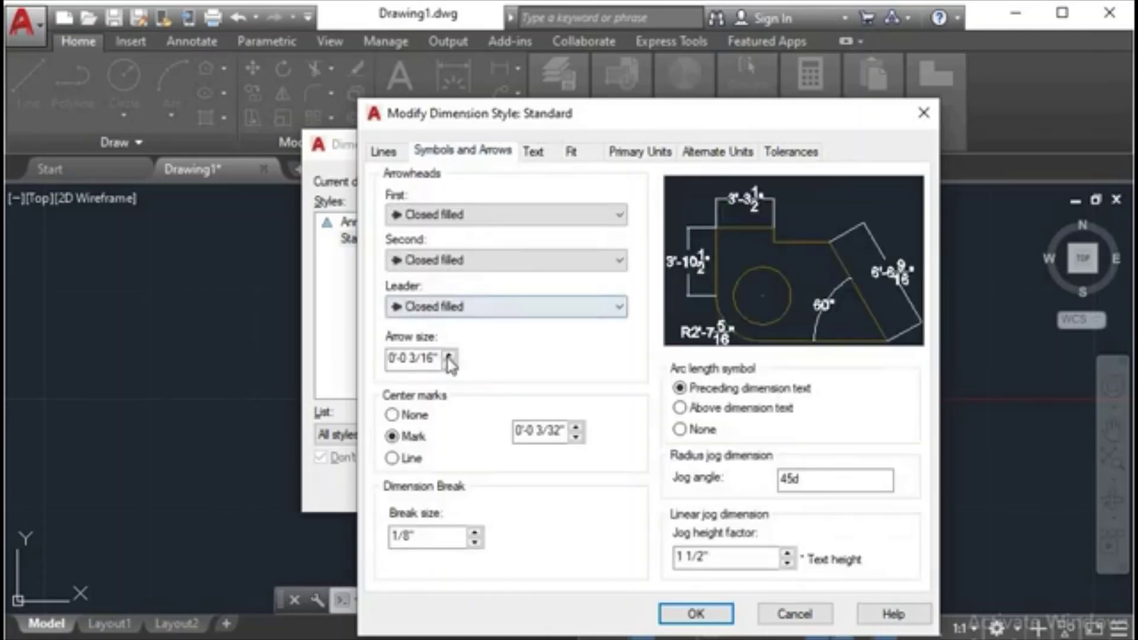
left_click_drag(440, 358, 388, 360)
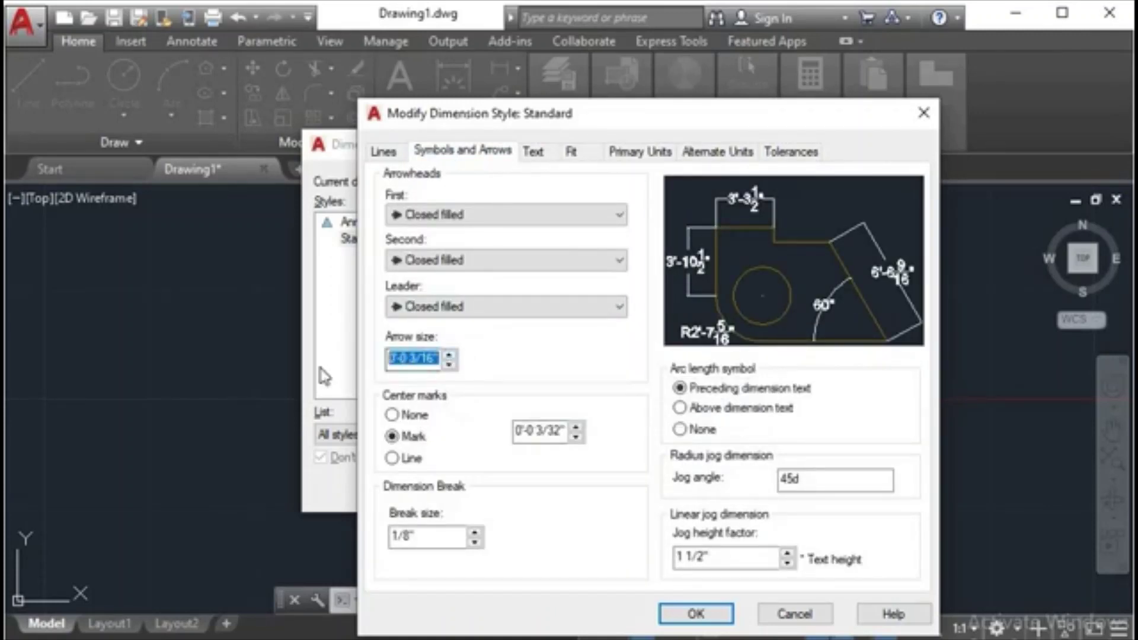
type("6")
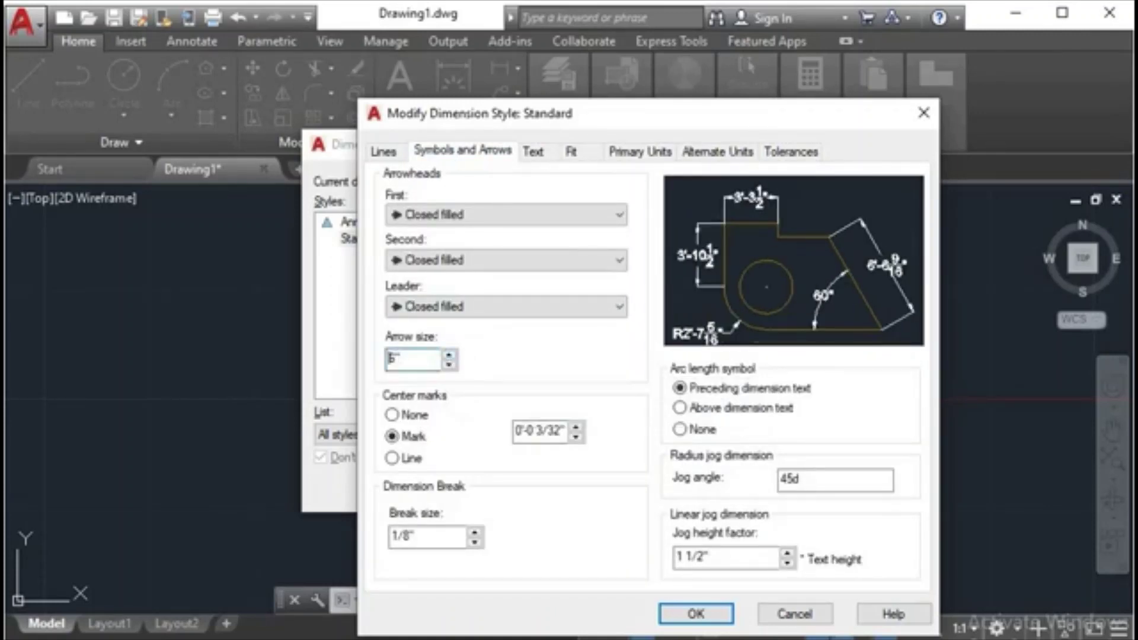
left_click(715, 613)
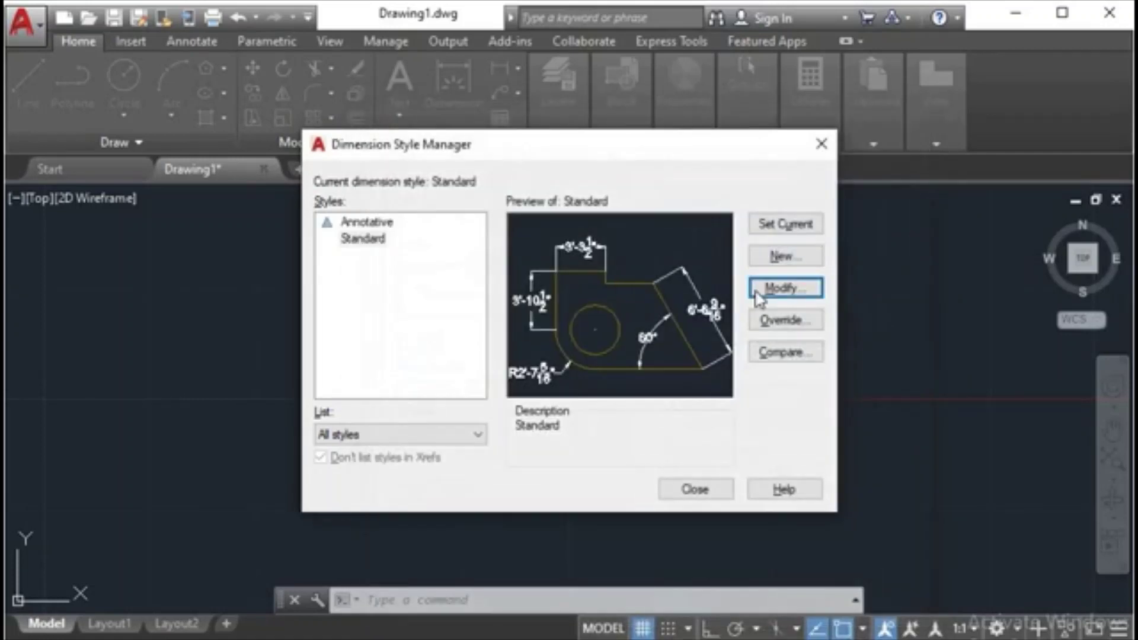
left_click(782, 225)
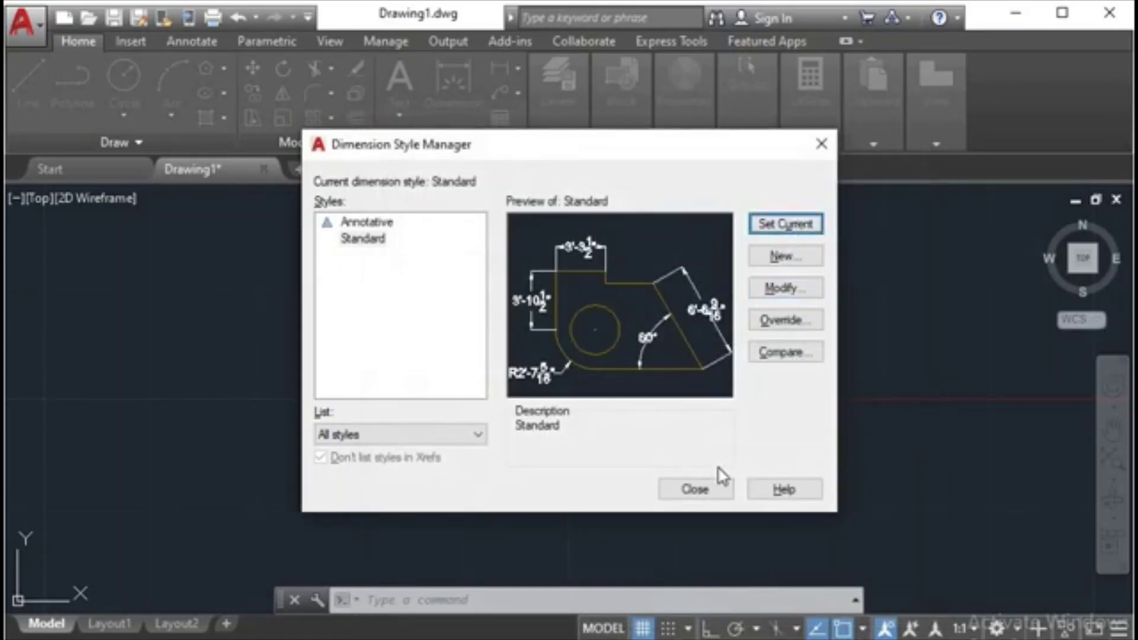
left_click(682, 501)
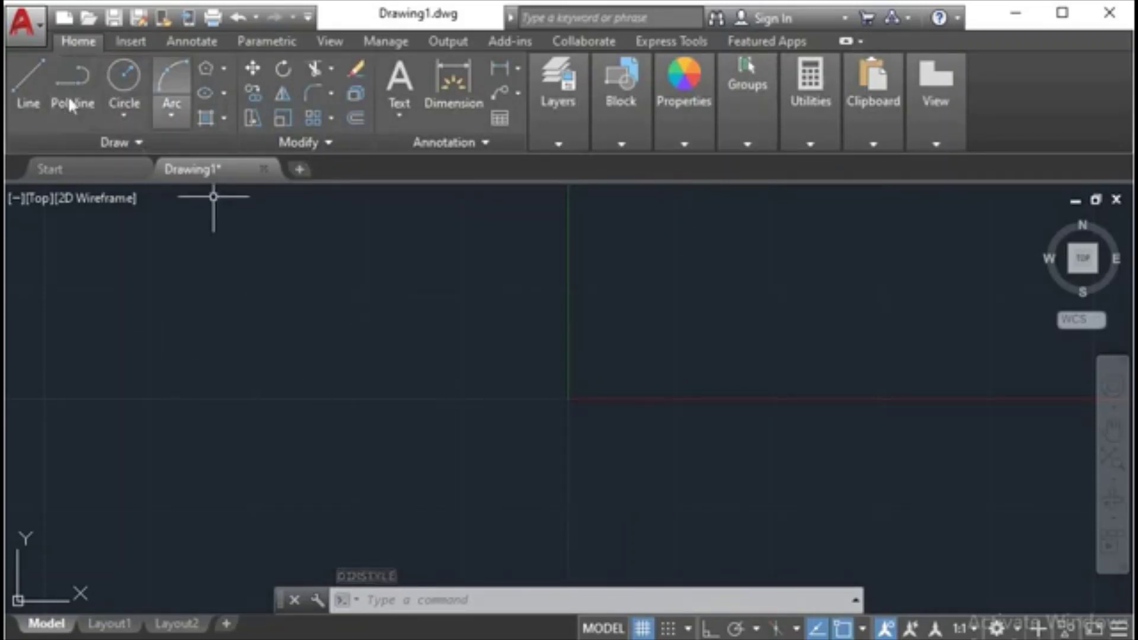
Draw two small circles by picking their centres and radii.
left_click(126, 79)
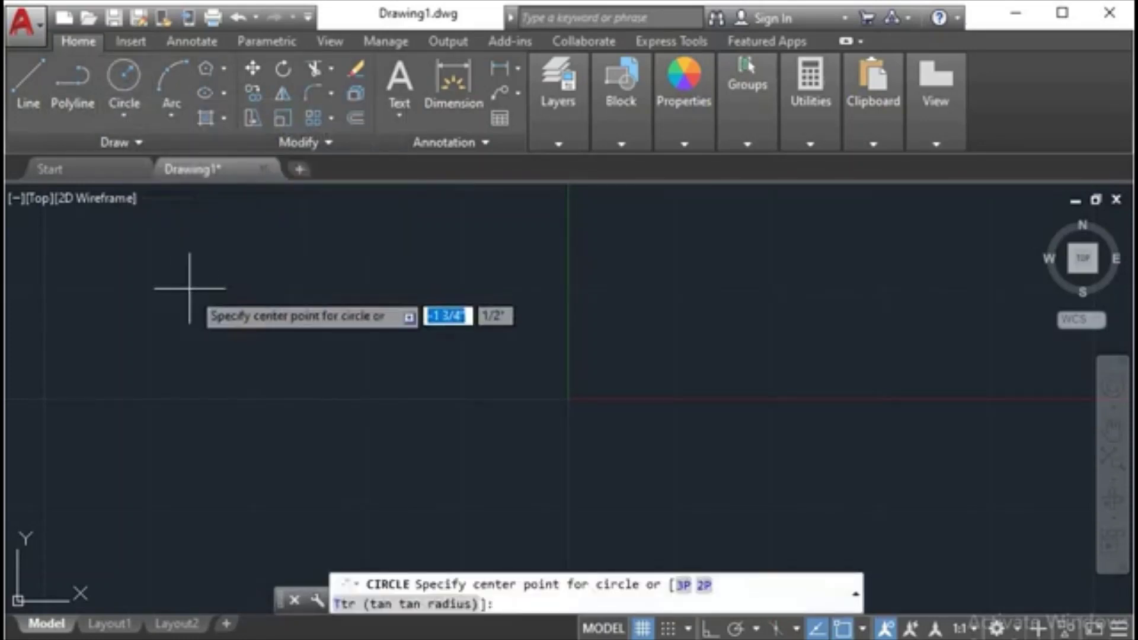
left_click(188, 311)
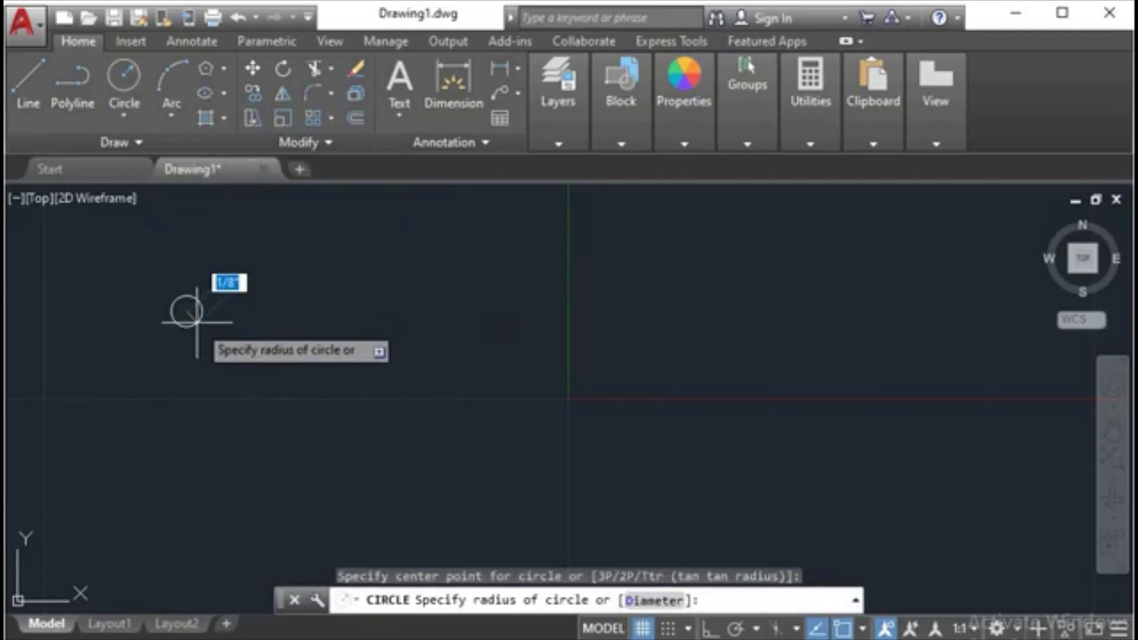
left_click(200, 319)
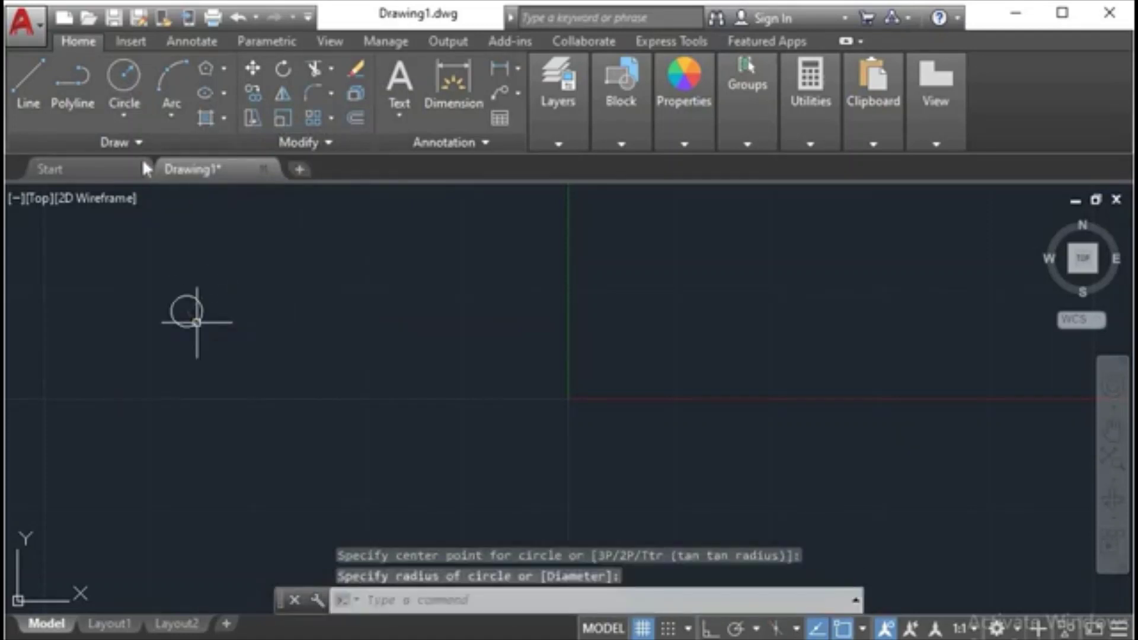
left_click(128, 88)
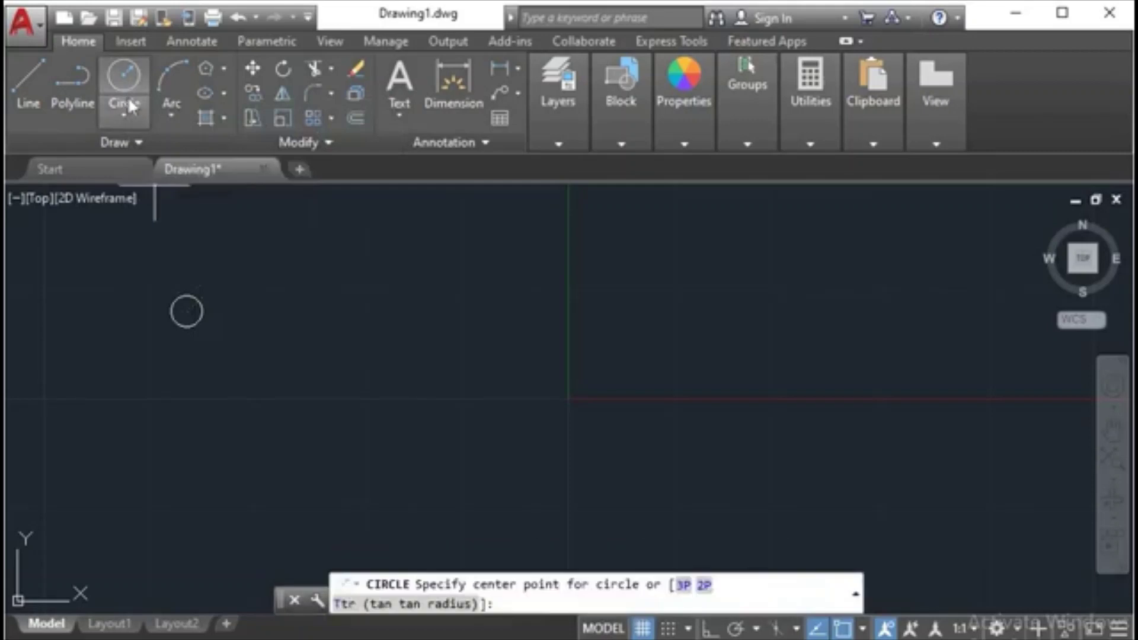
left_click(280, 326)
left_click(305, 351)
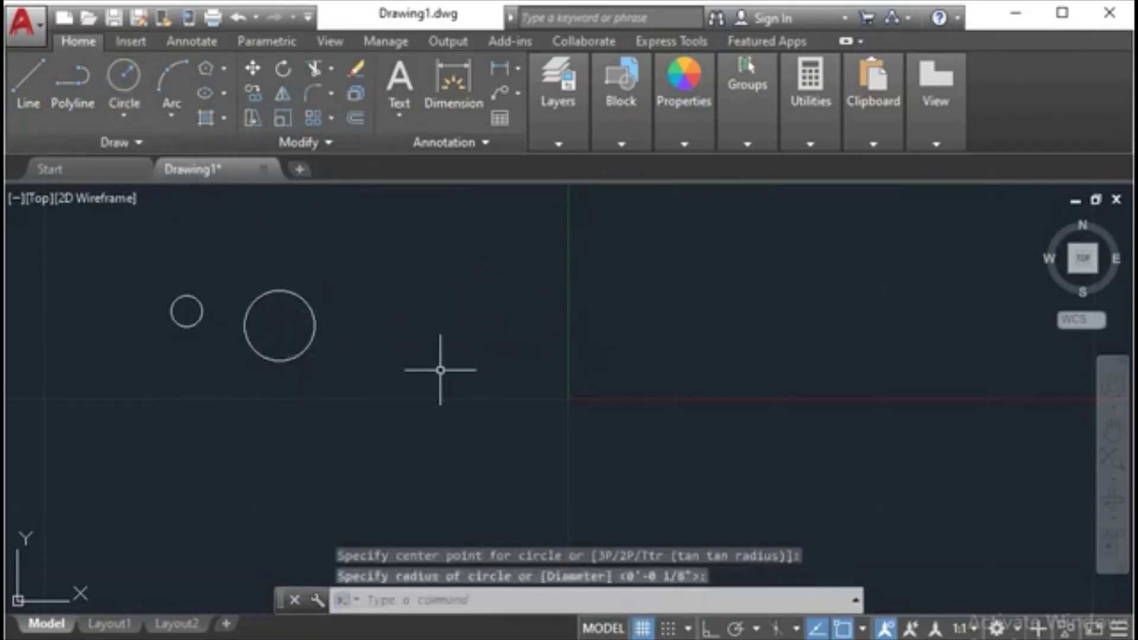
Draw a 1' radius circle near the origin and grip-move its centre to the right.
left_click(132, 83)
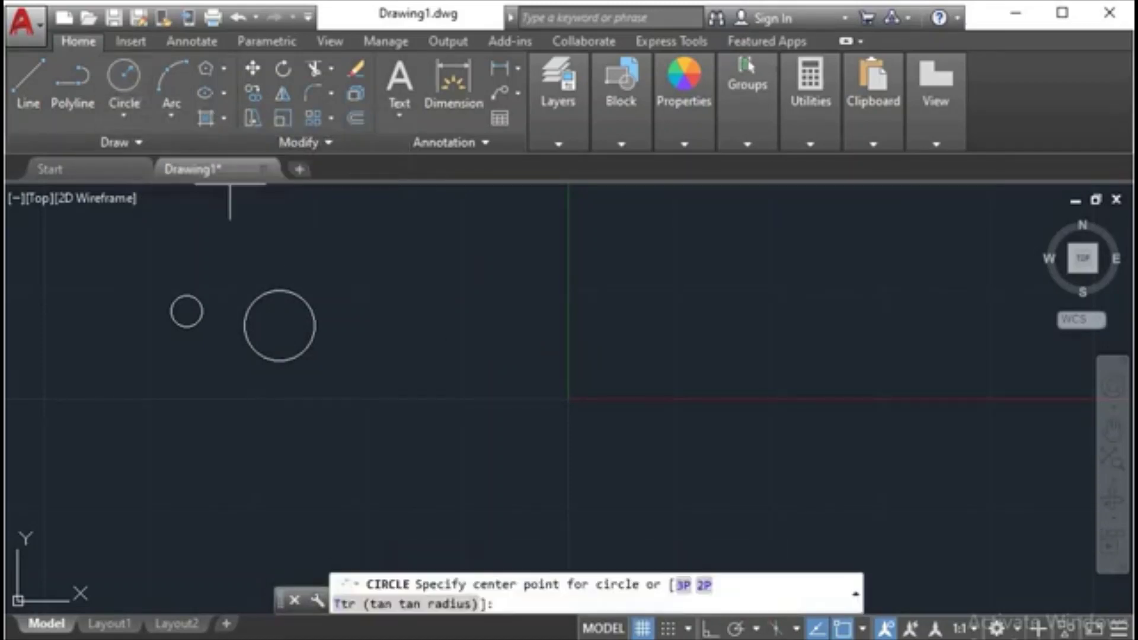
left_click(442, 310)
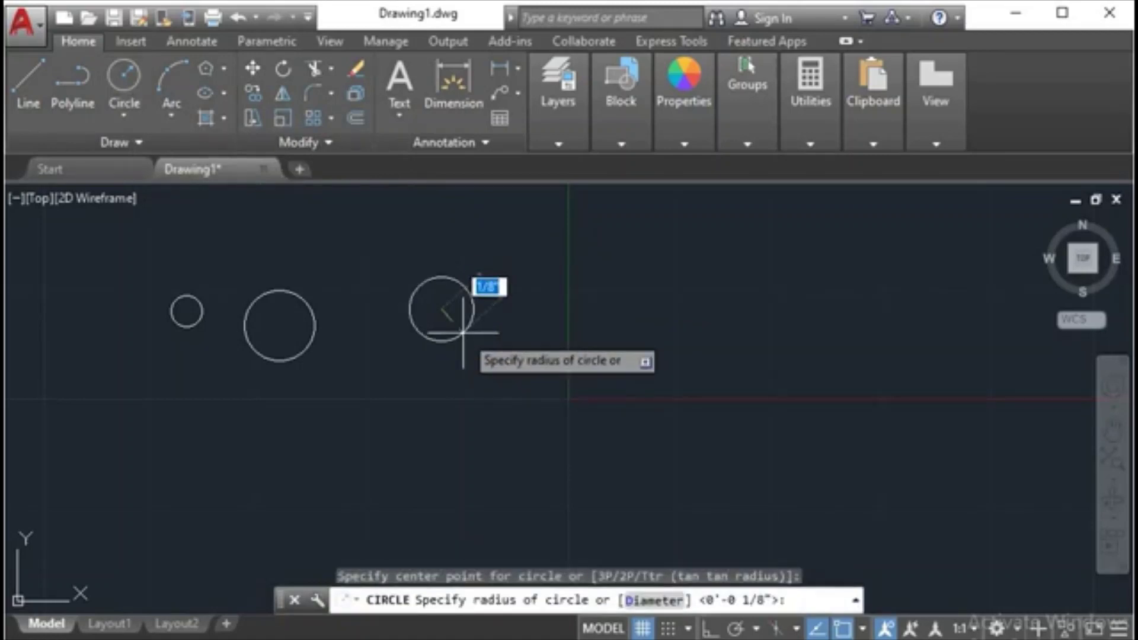
type("1")
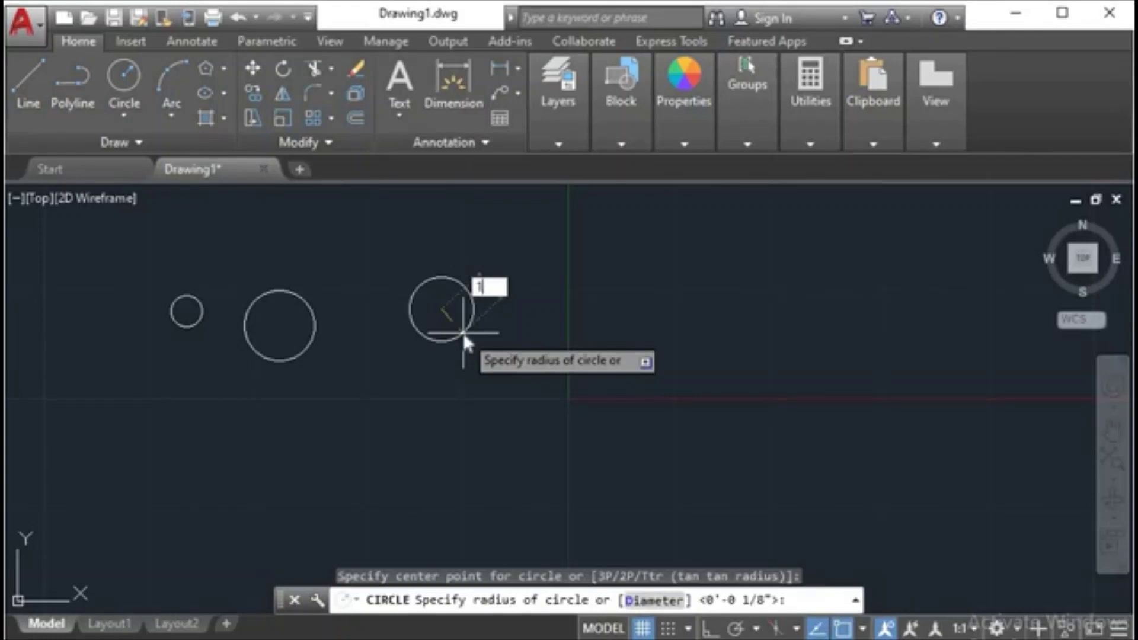
key("Return")
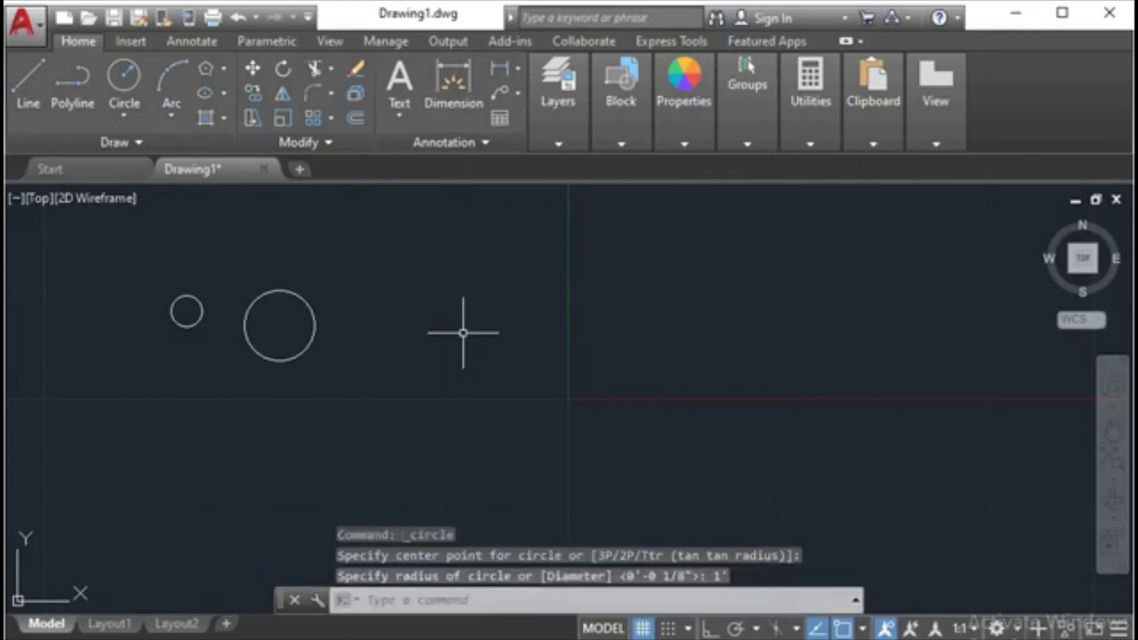
scroll(464, 333, "down", 2)
scroll(463, 333, "up", 6)
scroll(508, 338, "down", 2)
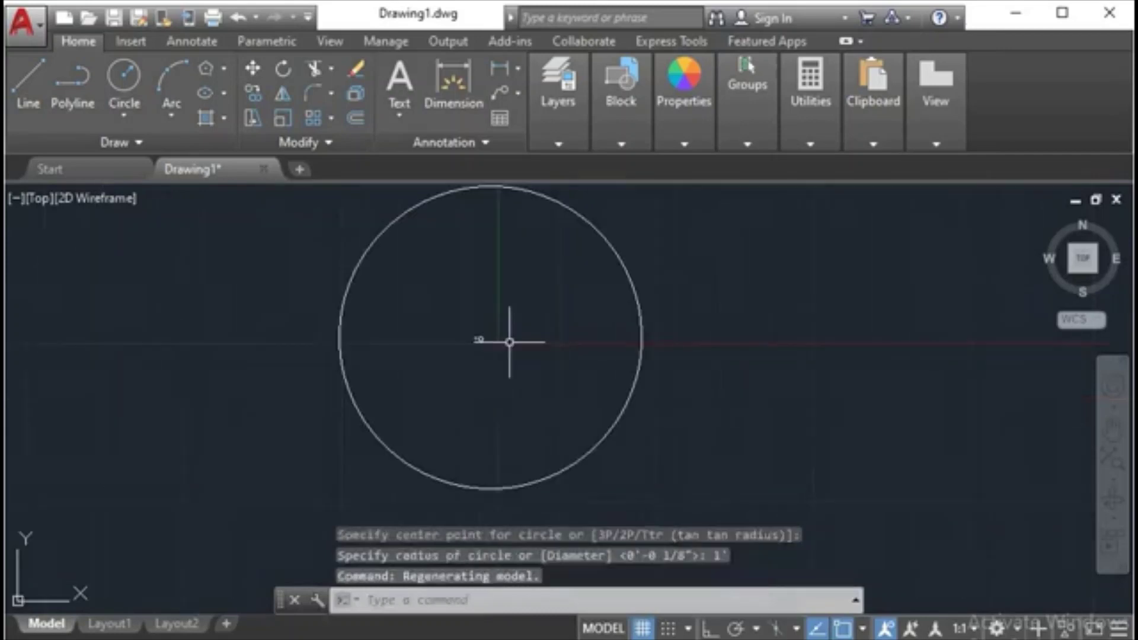
scroll(553, 397, "down", 2)
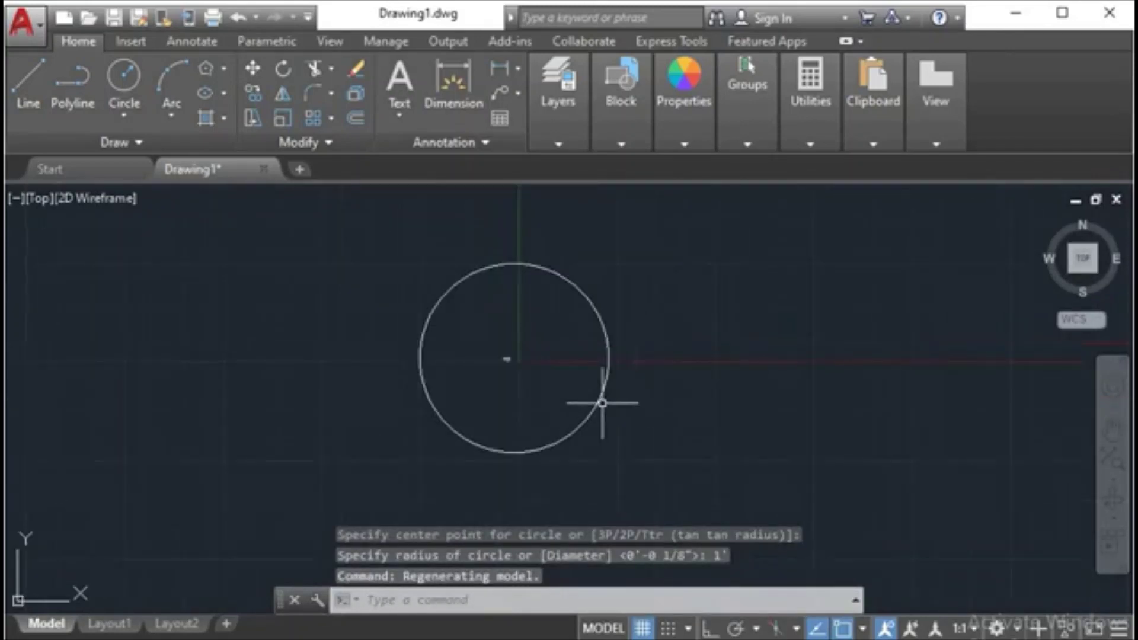
left_click(578, 406)
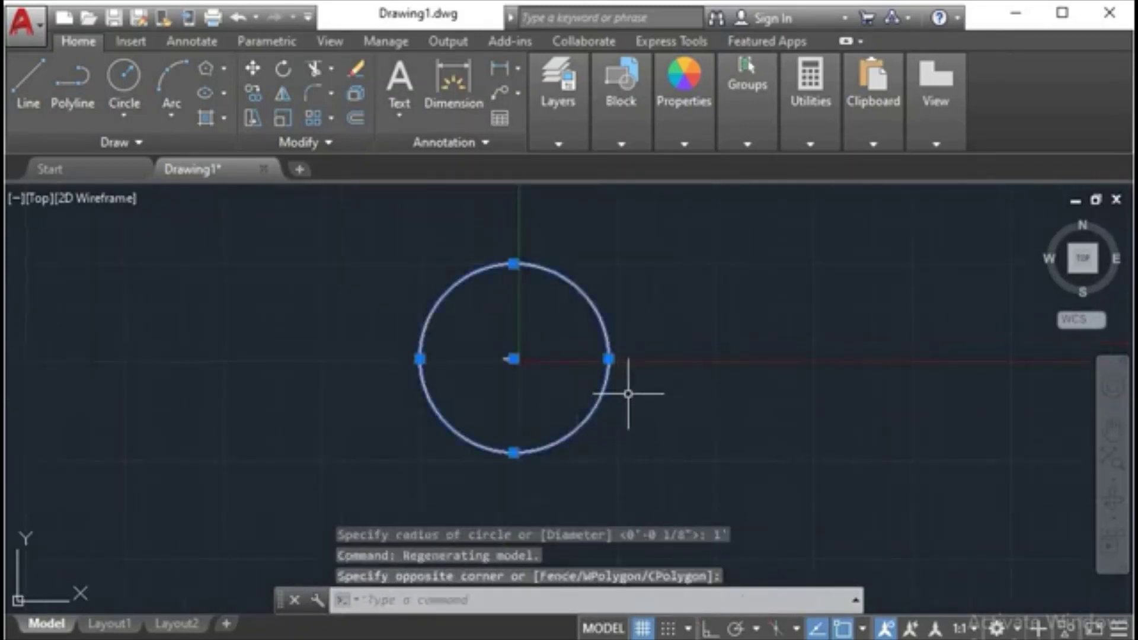
left_click(513, 358)
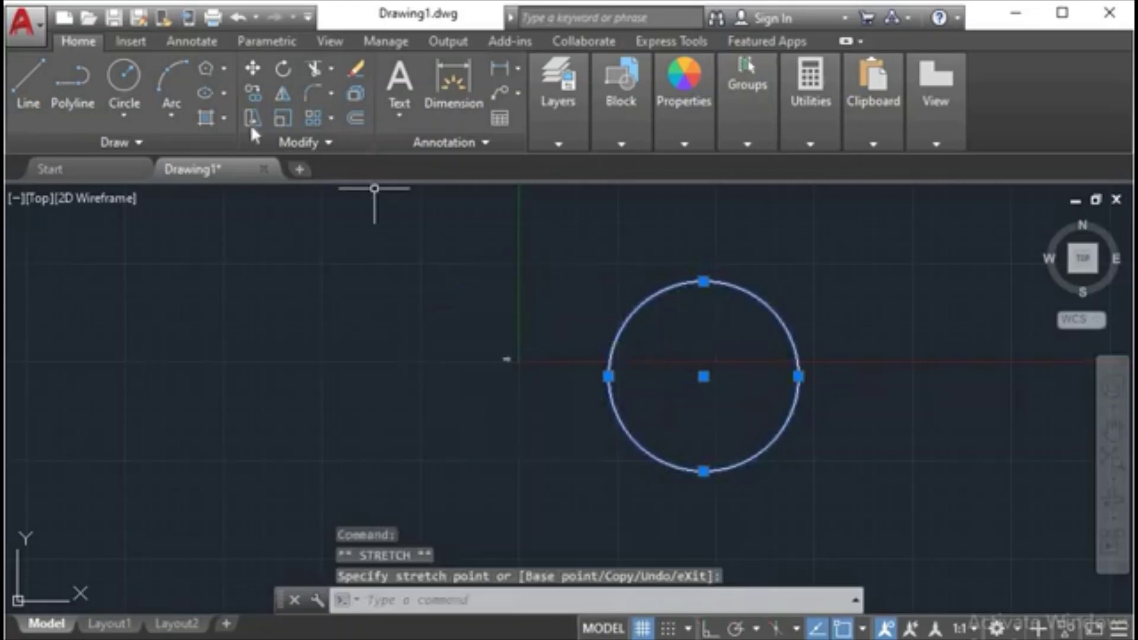
Add an R1' radius dimension to the upper right of the 1' circle.
left_click(197, 48)
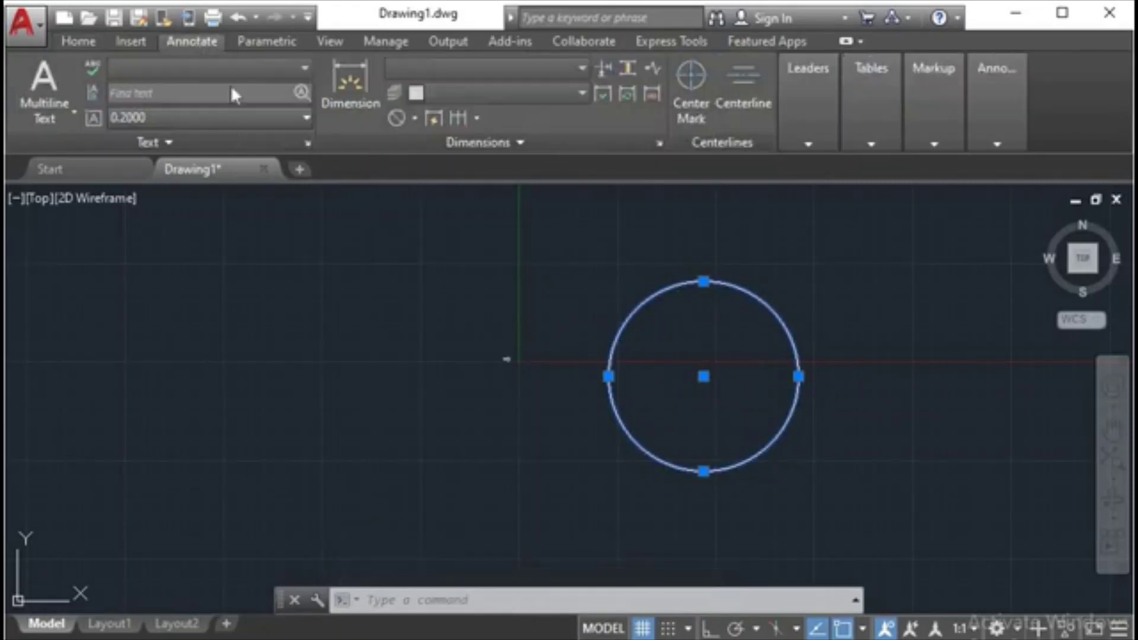
left_click(414, 118)
left_click(443, 320)
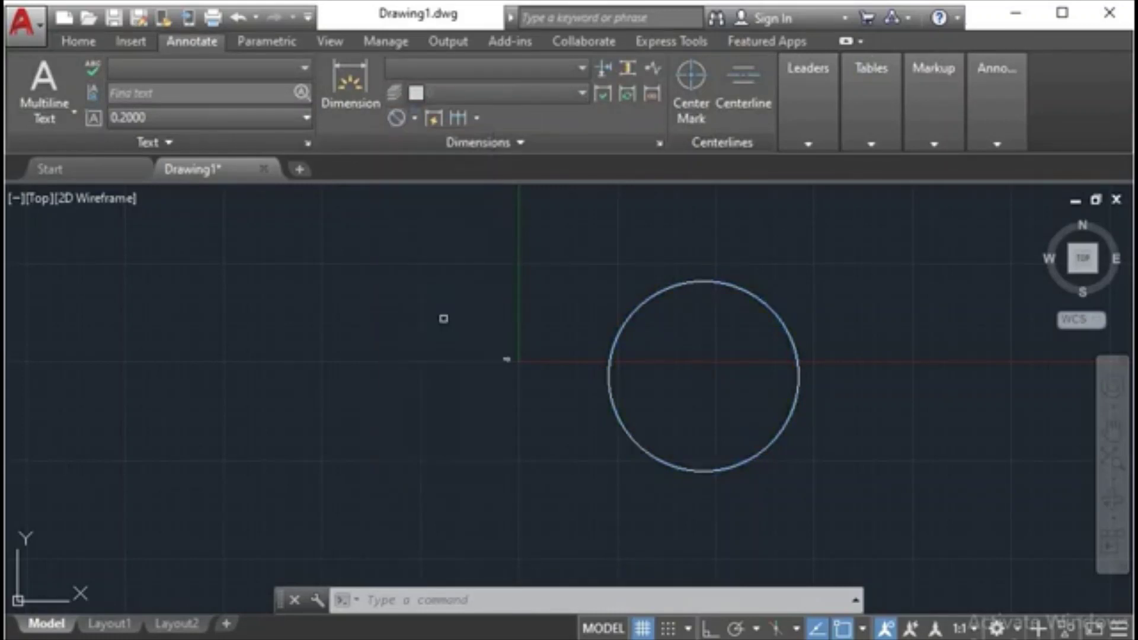
left_click(780, 331)
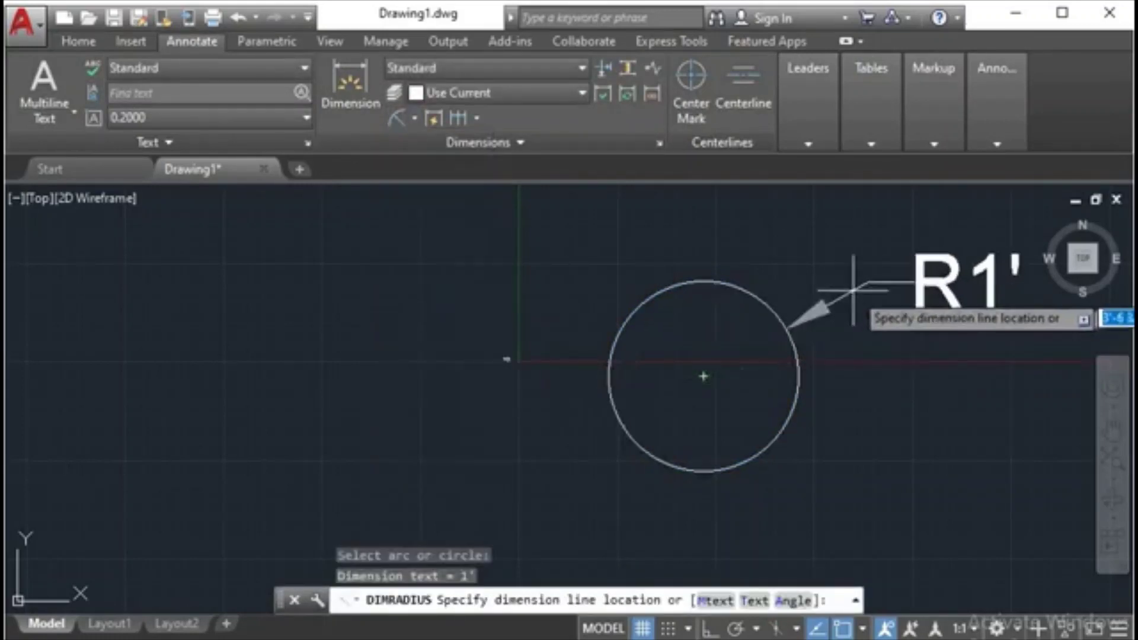
left_click(854, 289)
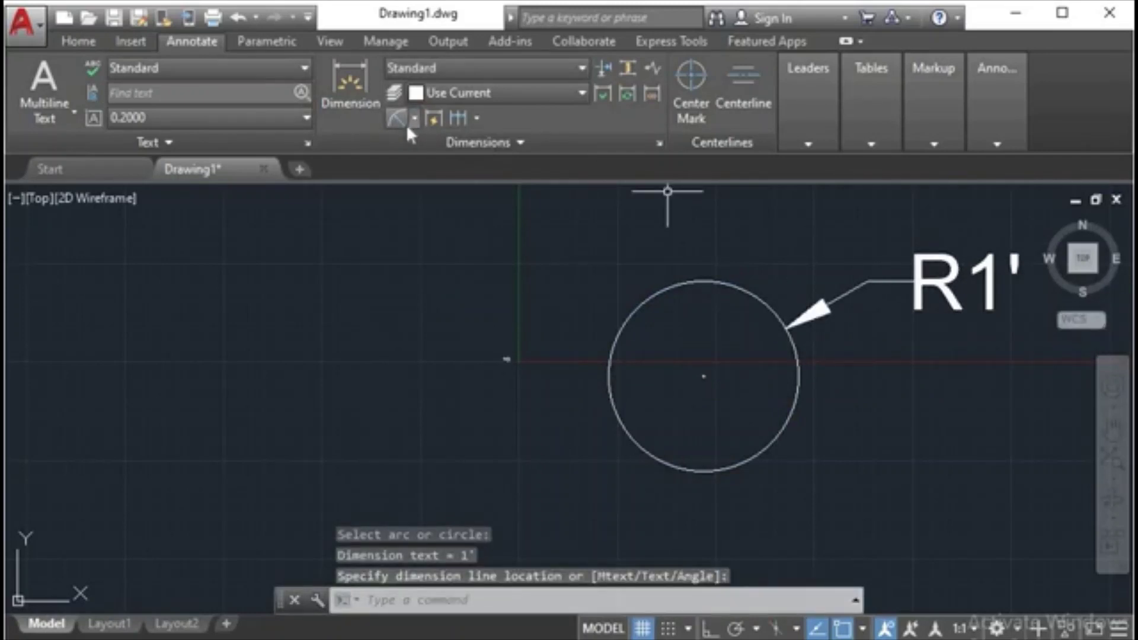
Add a Ø2' diameter dimension below the R1' label and recentre the view.
left_click(413, 119)
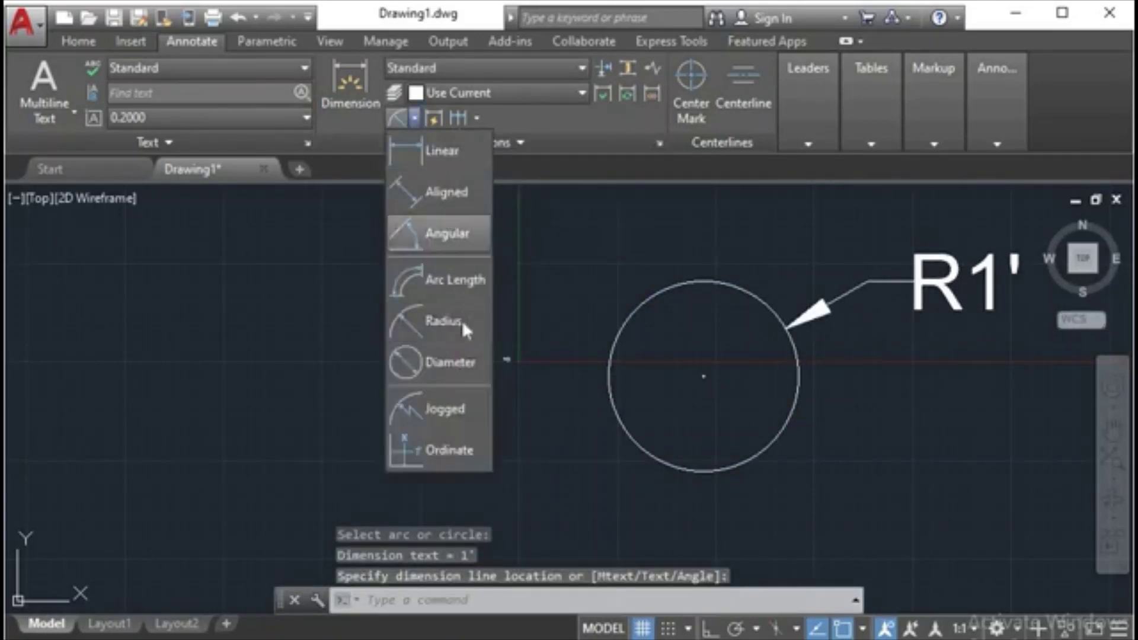
left_click(449, 360)
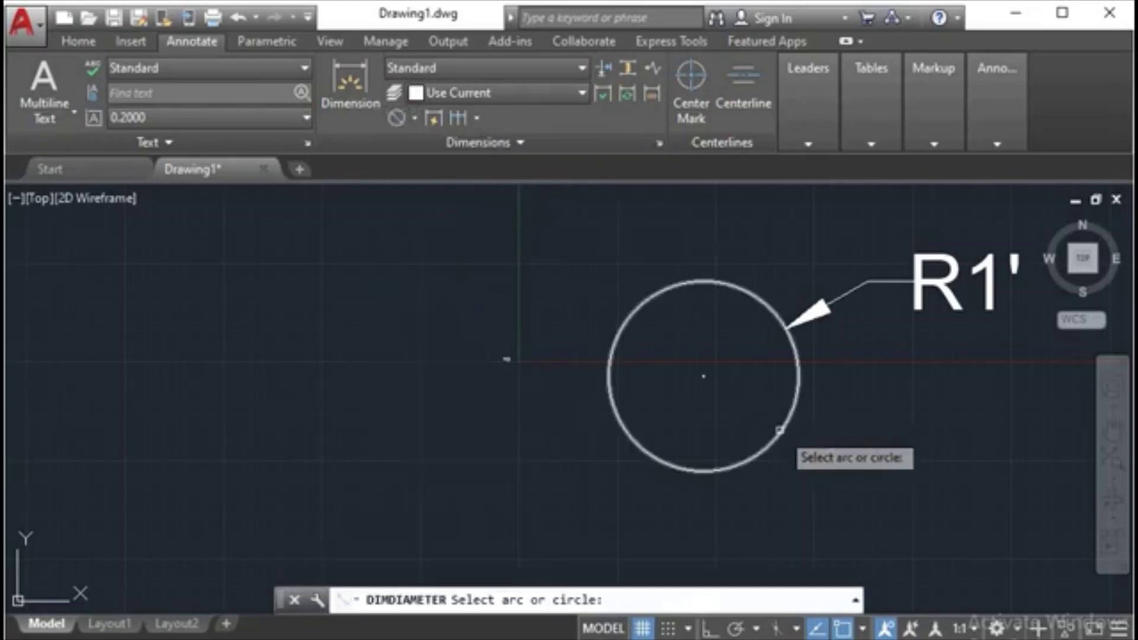
left_click(780, 430)
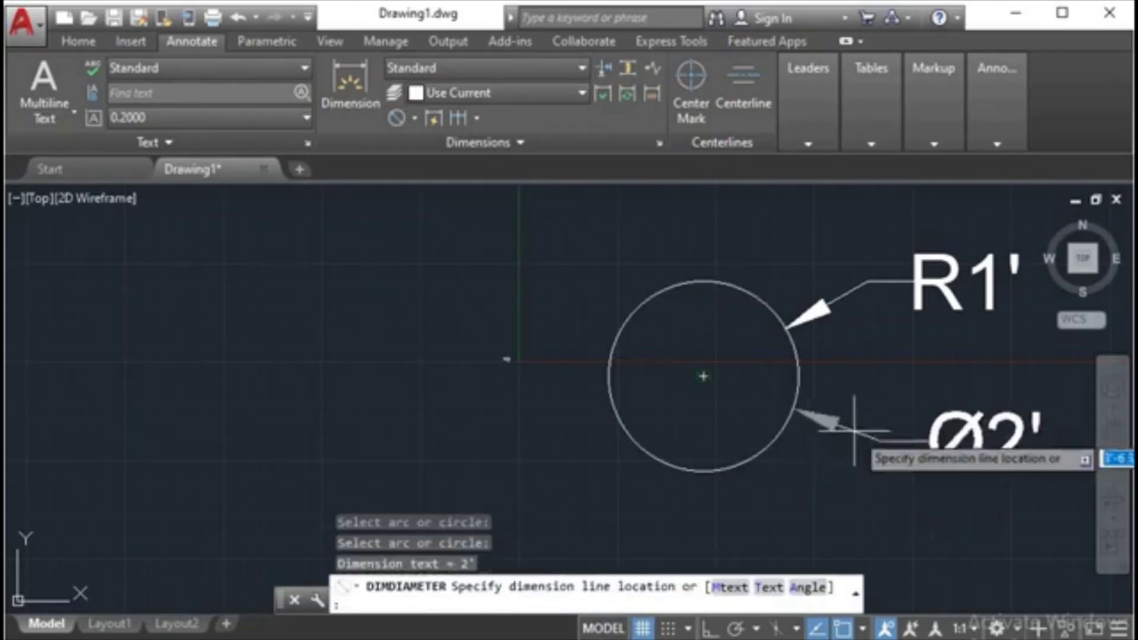
left_click(854, 425)
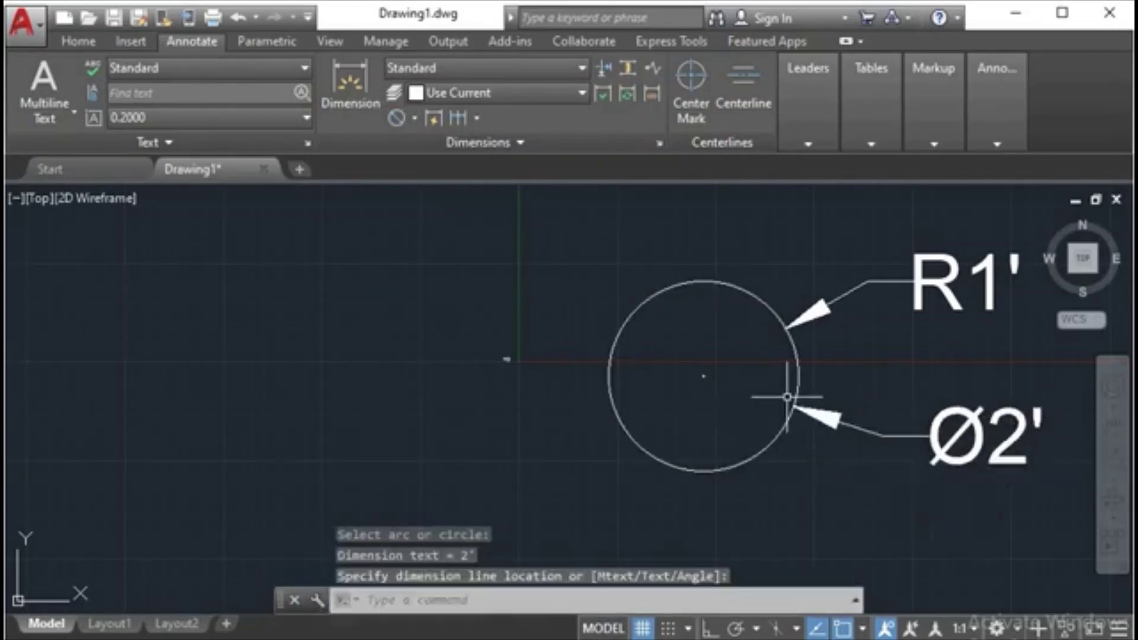
scroll(788, 397, "down", 4)
mouse_move(802, 363)
middle_mouse_down()
mouse_move(261, 376)
mouse_move(185, 355)
middle_mouse_up()
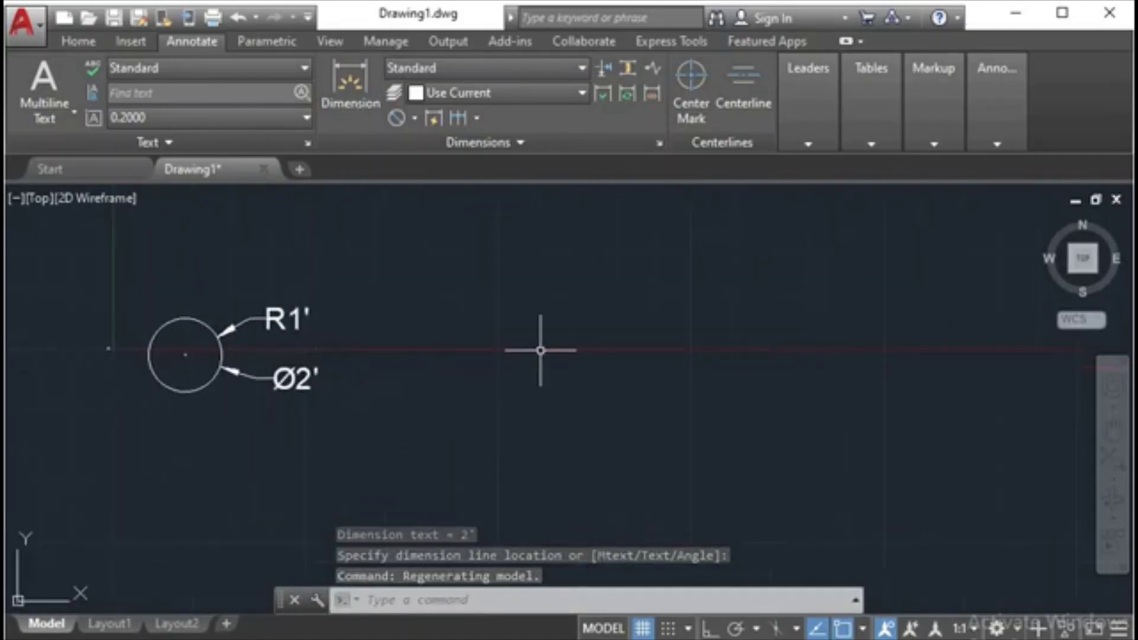
Draw a 2' radius circle to the right of the first circle.
type("c")
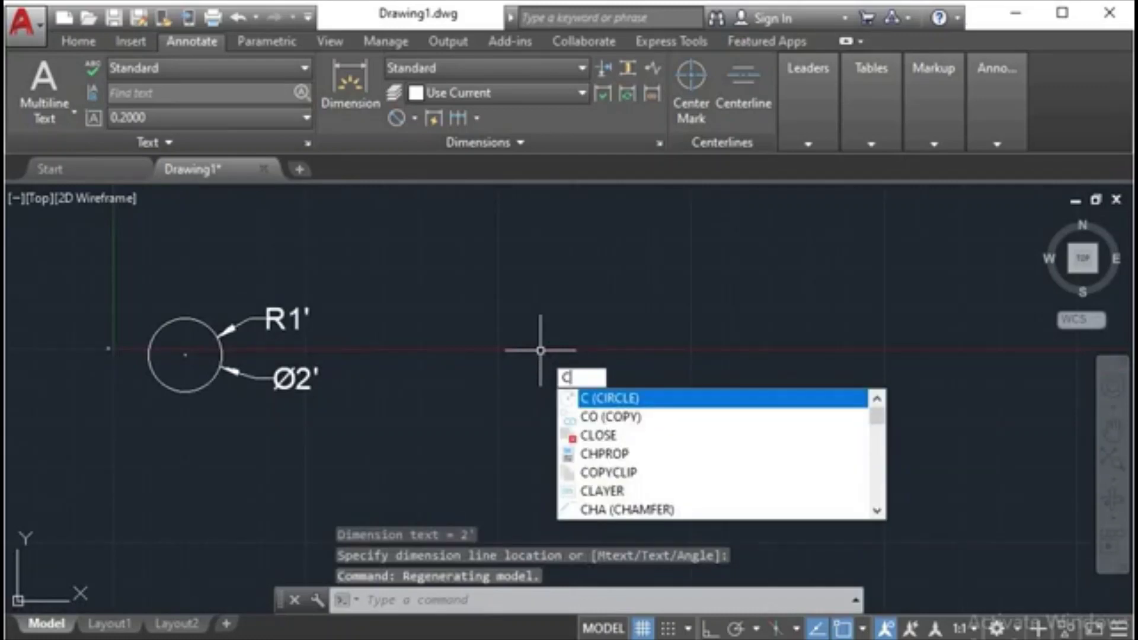
key("Return")
left_click(486, 336)
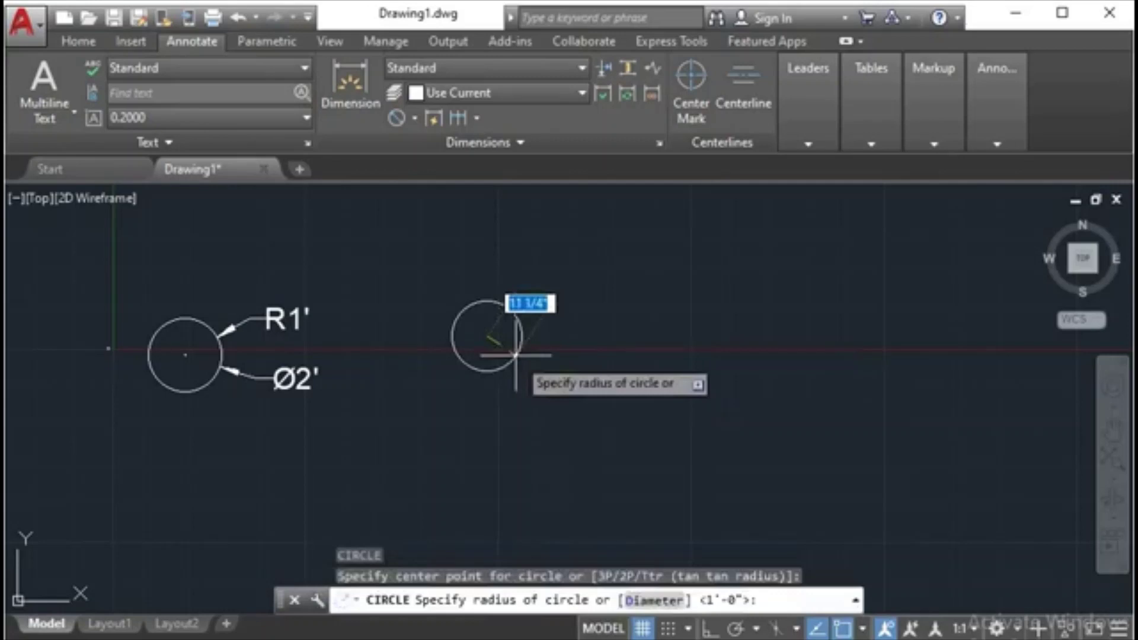
type("2")
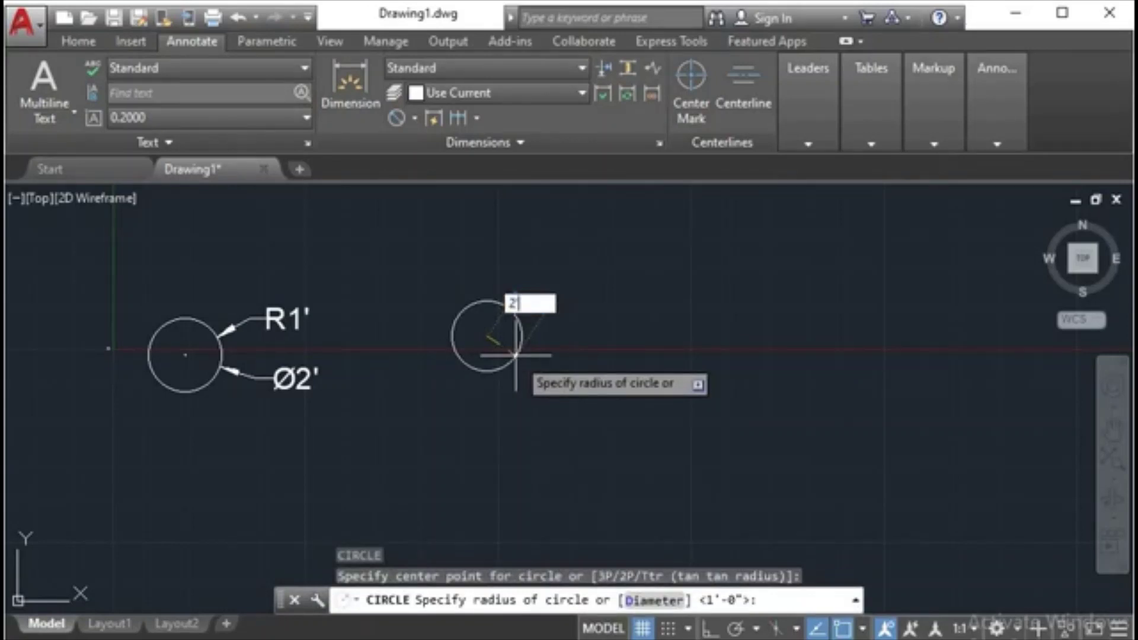
key("Return")
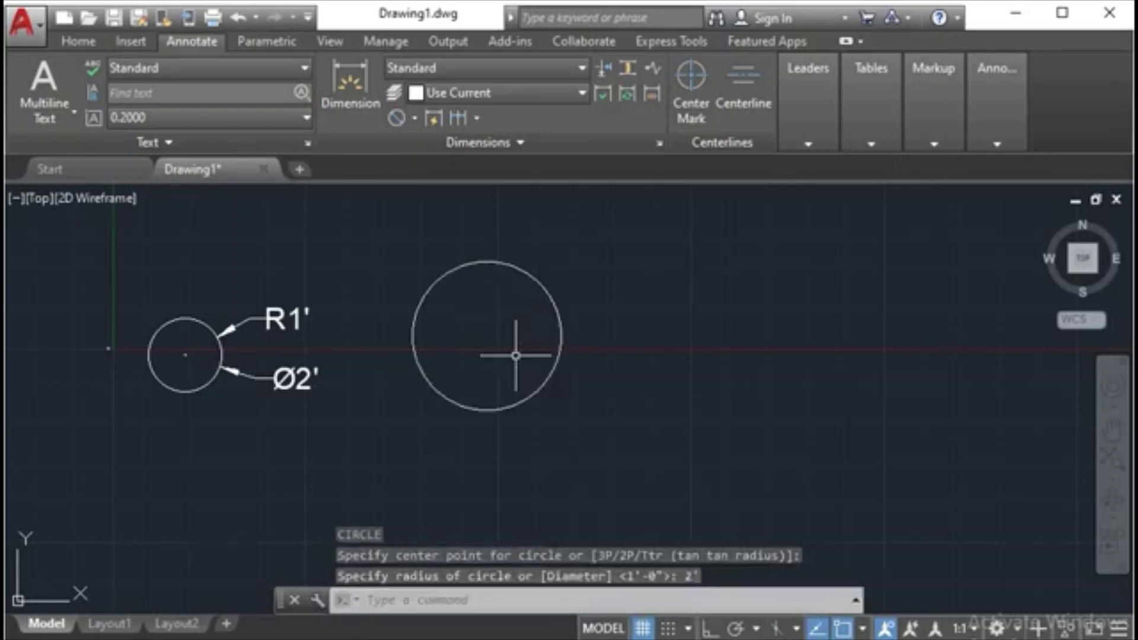
Place an R2' radius dimension at the larger circle's upper right.
left_click(414, 118)
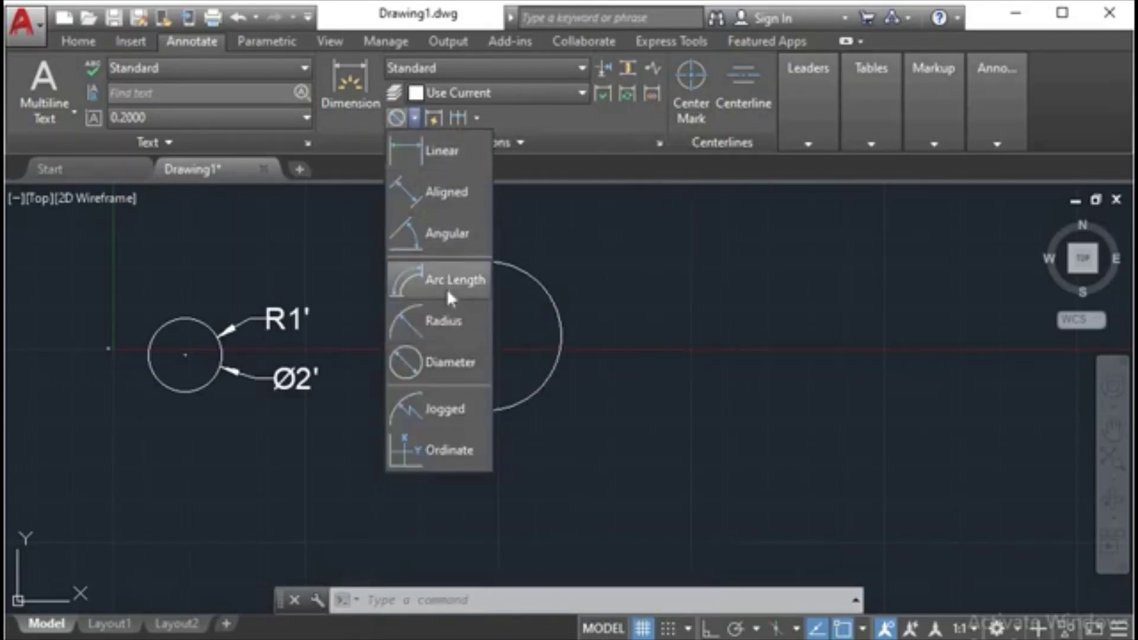
left_click(448, 320)
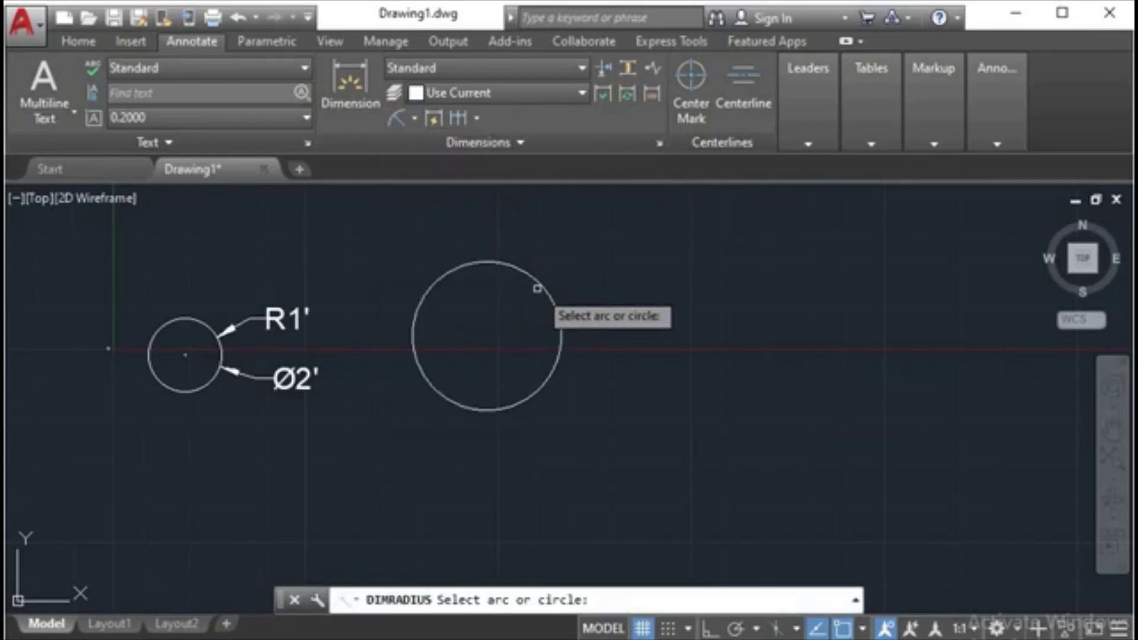
left_click(541, 289)
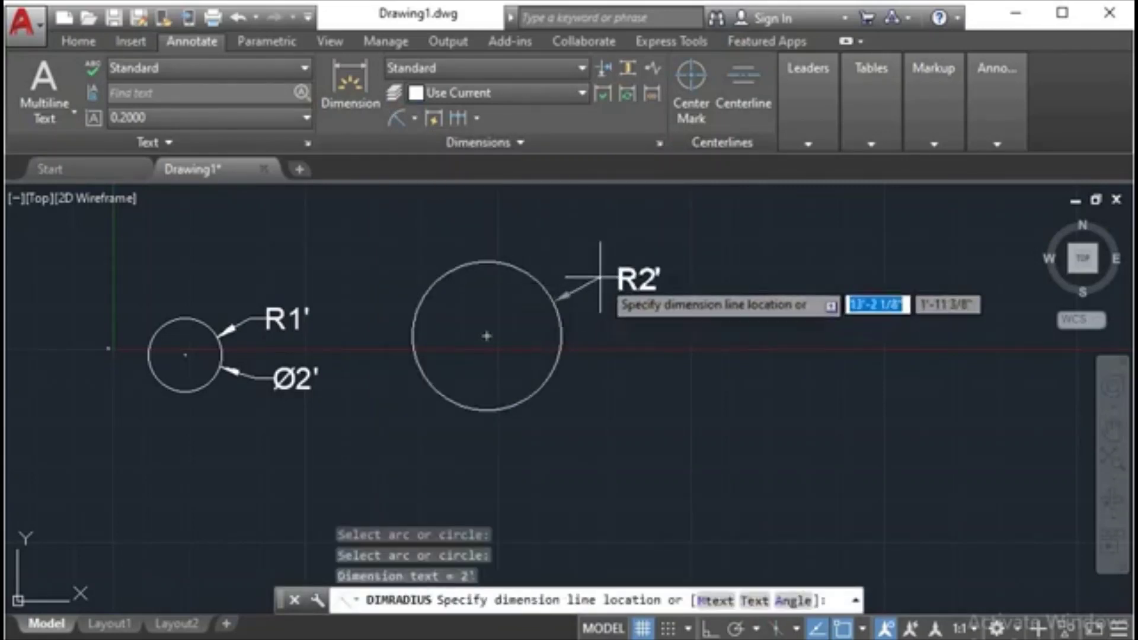
left_click(600, 276)
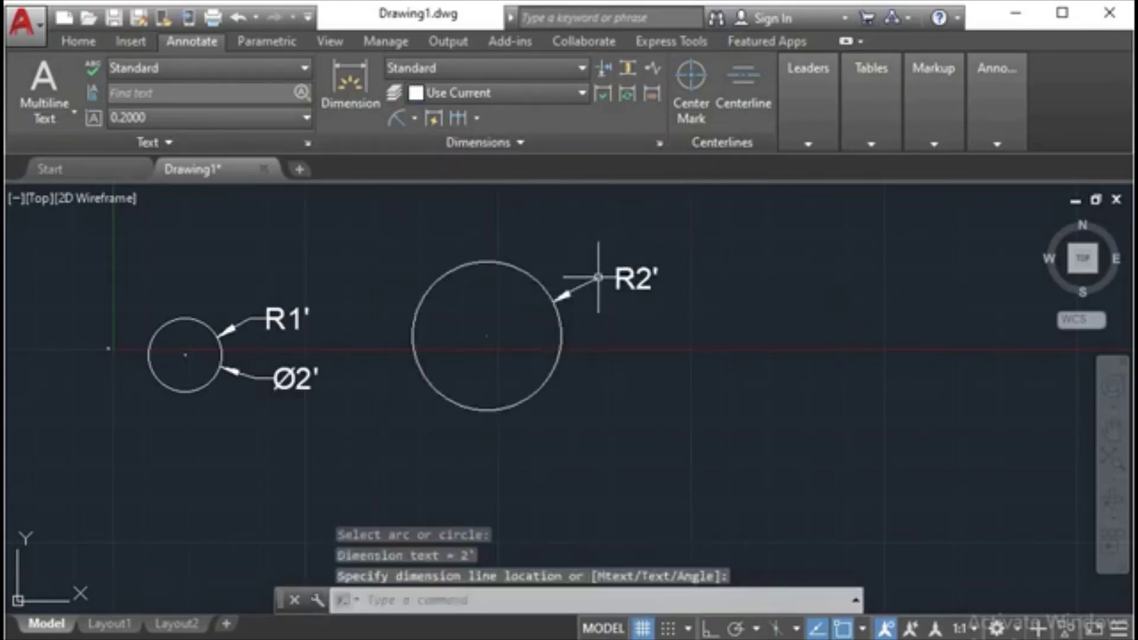
Place a Ø4' diameter dimension at its lower right and pan the view left.
left_click(414, 119)
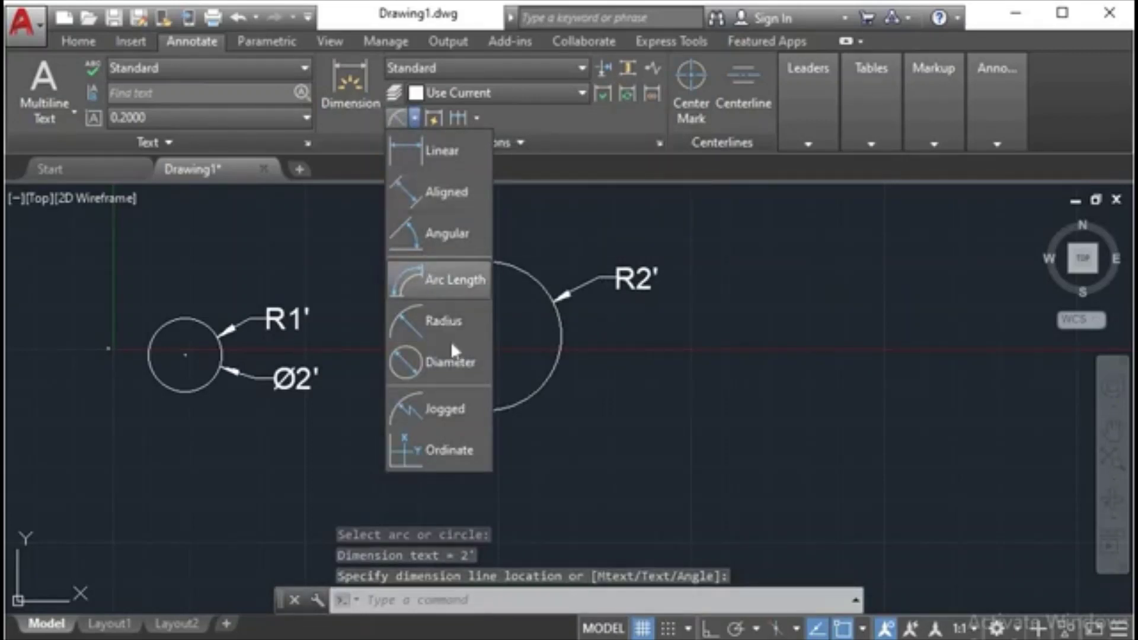
left_click(451, 358)
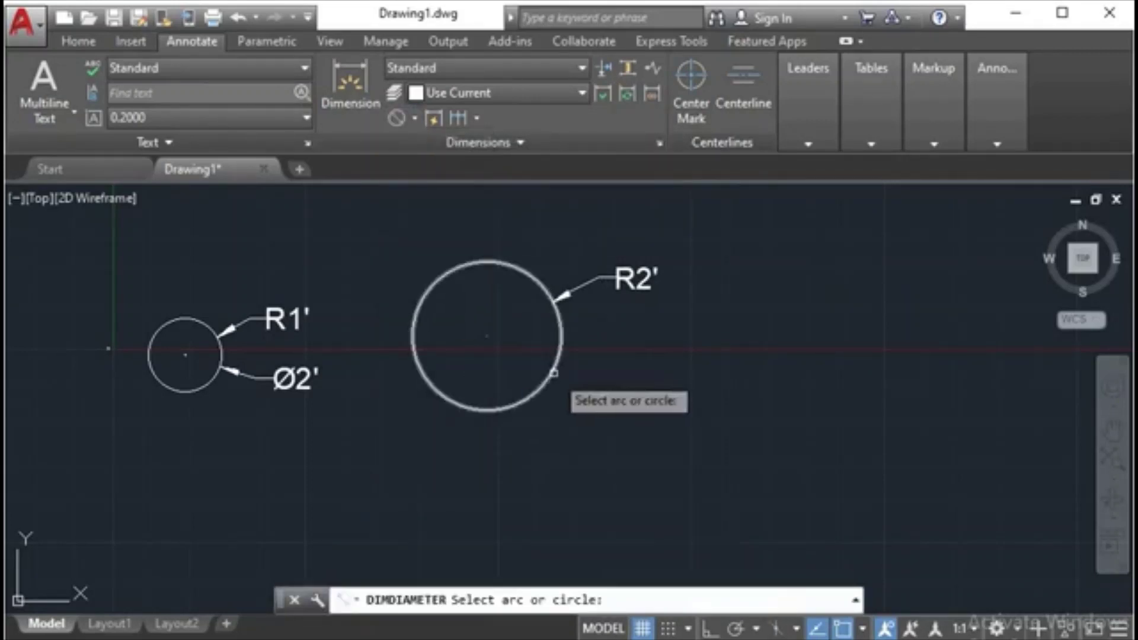
left_click(554, 373)
left_click(604, 383)
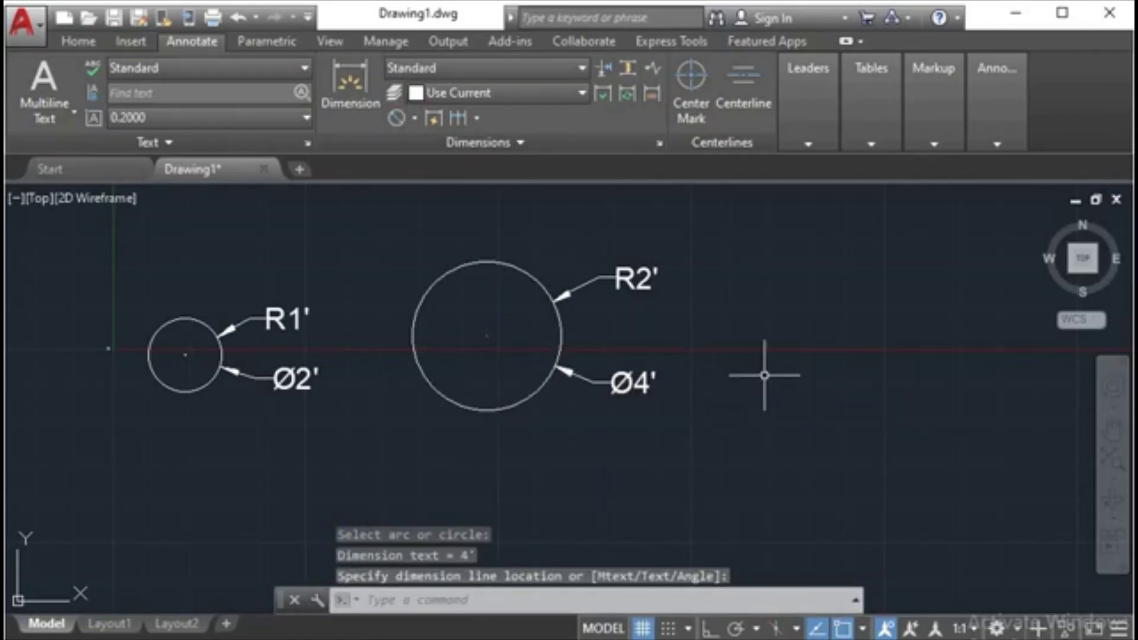
middle_click_drag(765, 376, 666, 368)
middle_click_drag(785, 373, 755, 364)
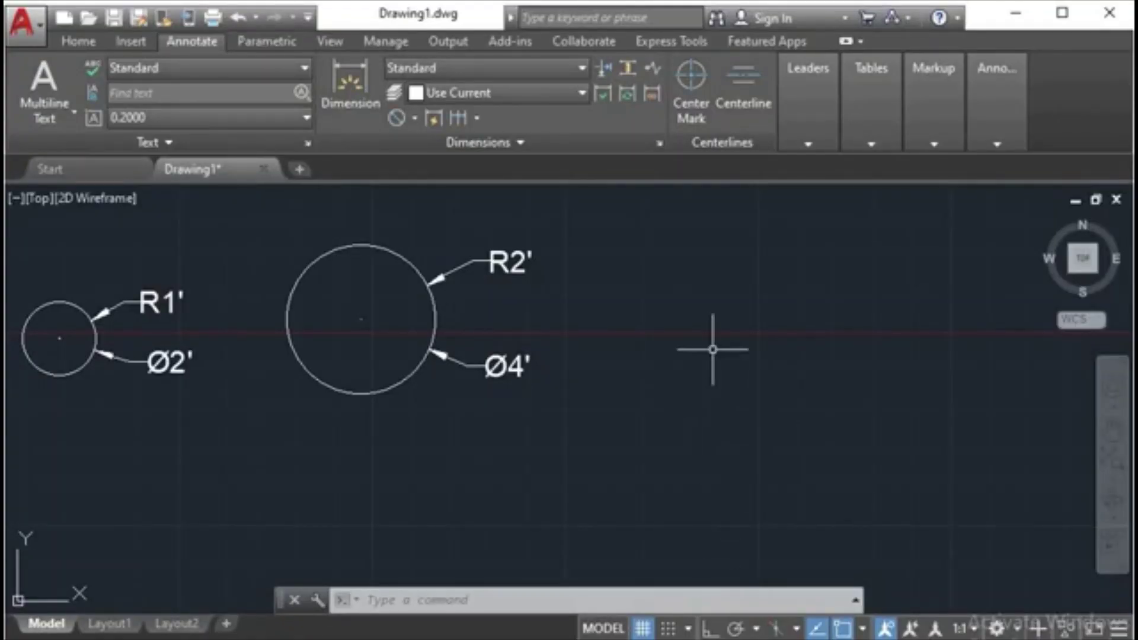
Draw a six-point zigzag of connected lines right of the larger circle.
type("l")
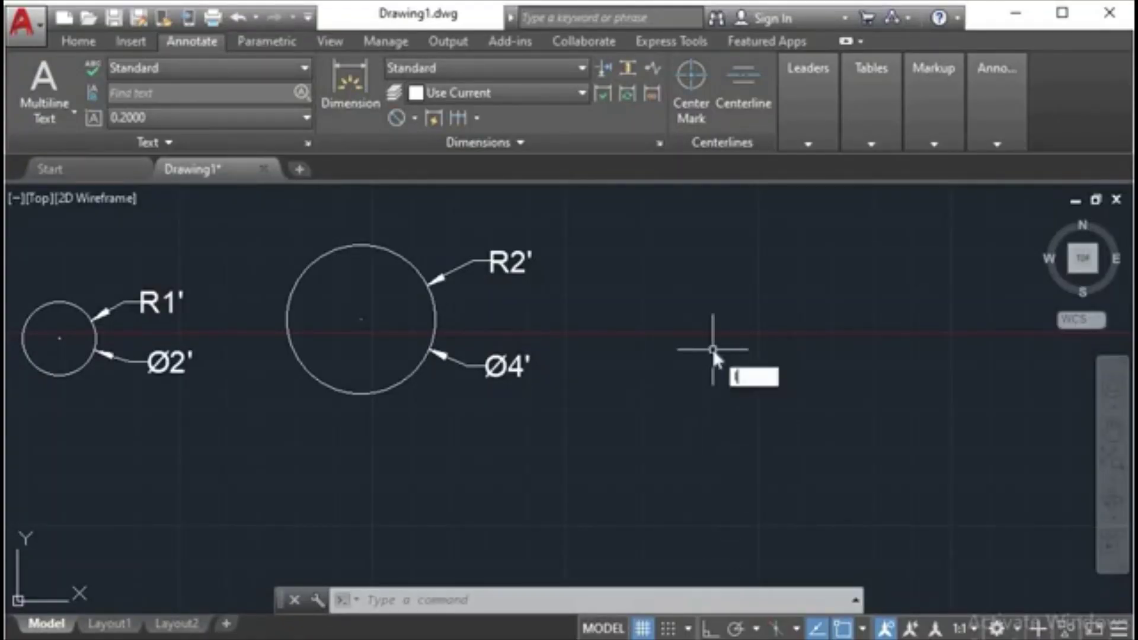
key("Return")
left_click(656, 348)
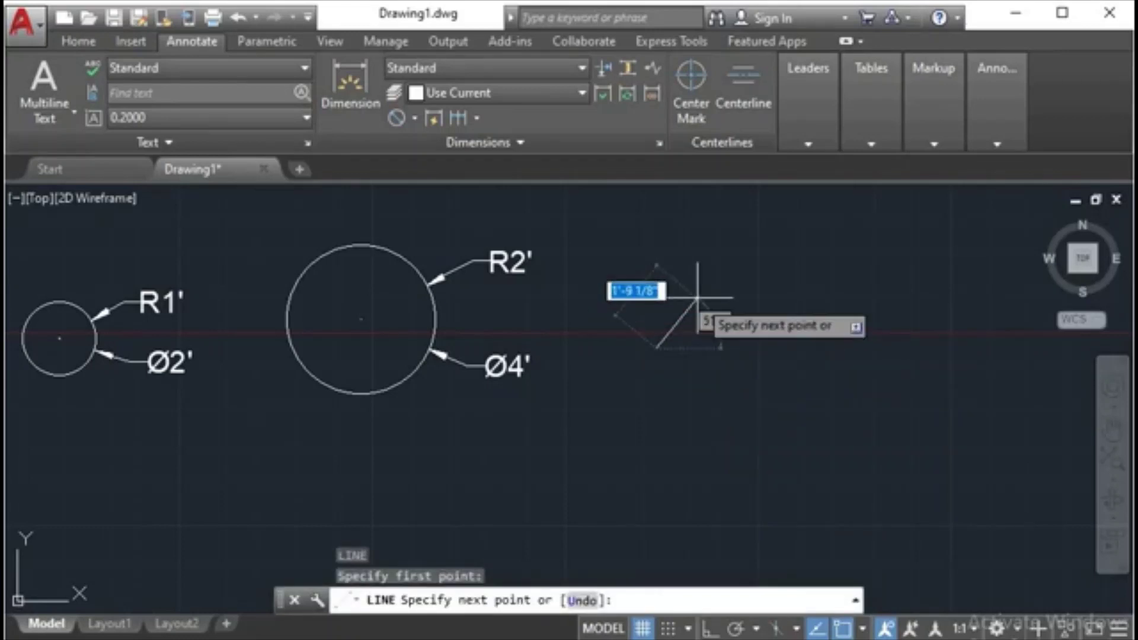
left_click(700, 299)
left_click(729, 351)
left_click(753, 309)
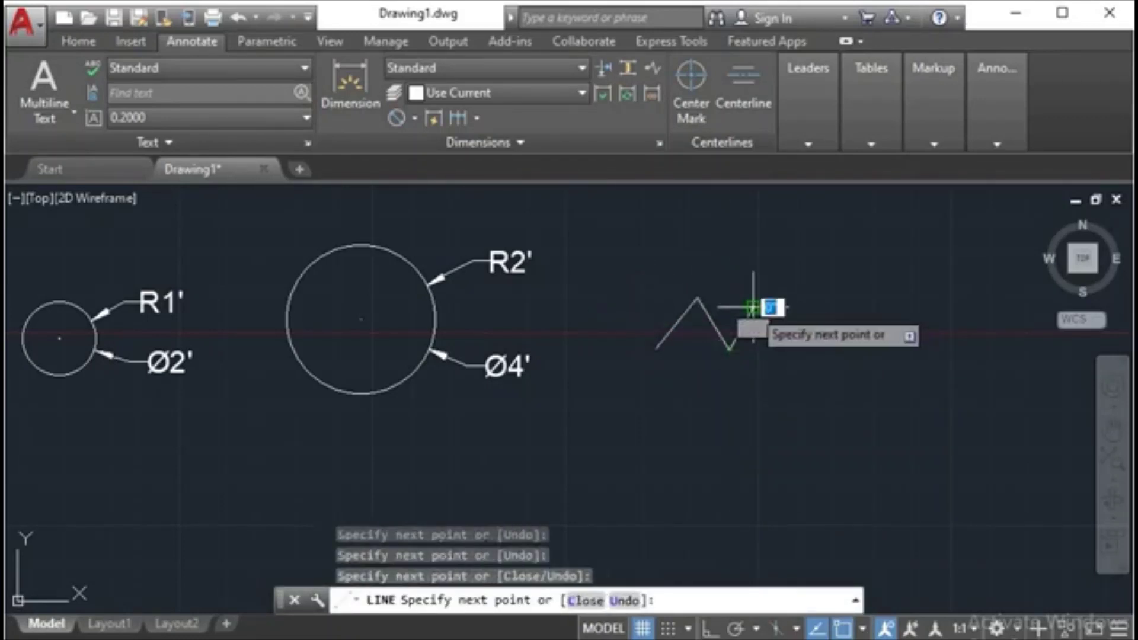
left_click(764, 325)
left_click(775, 321)
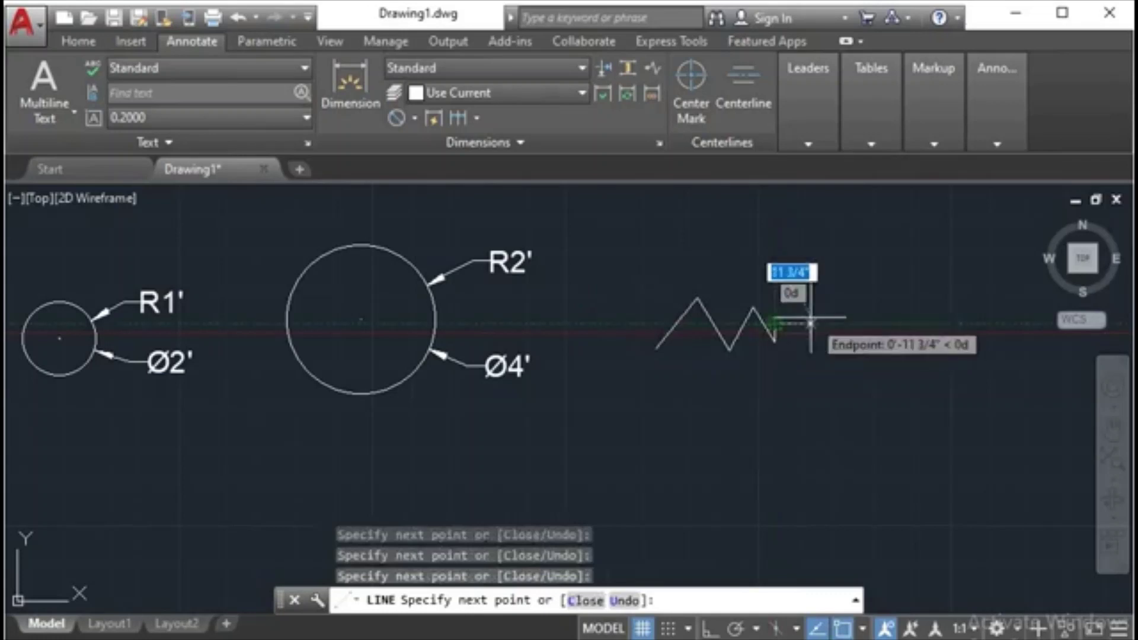
key("Return")
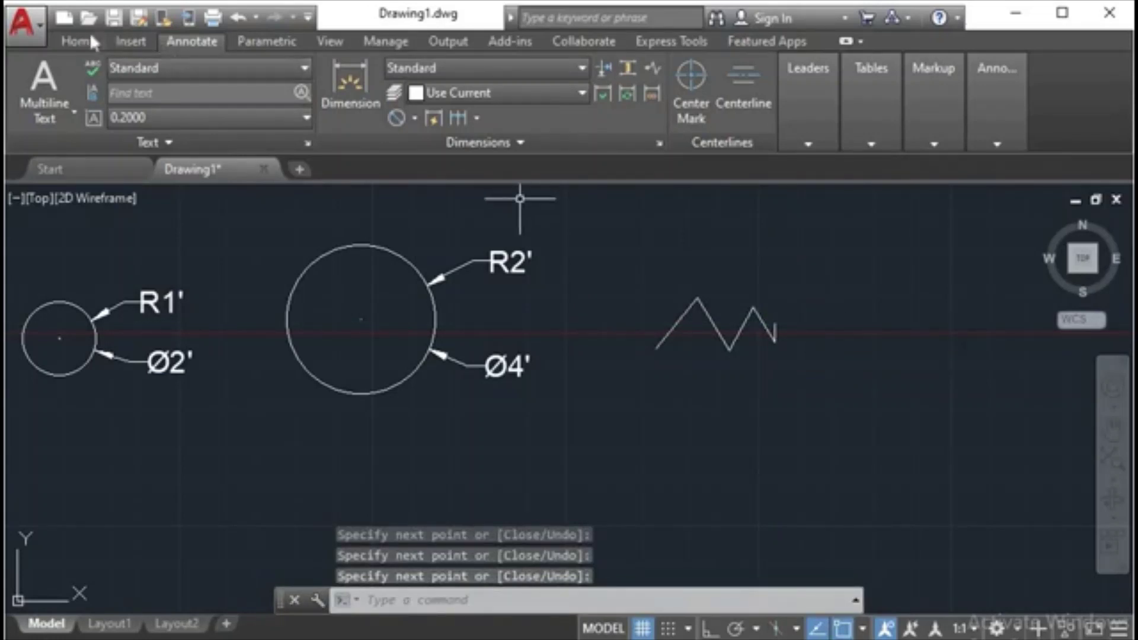
left_click(88, 38)
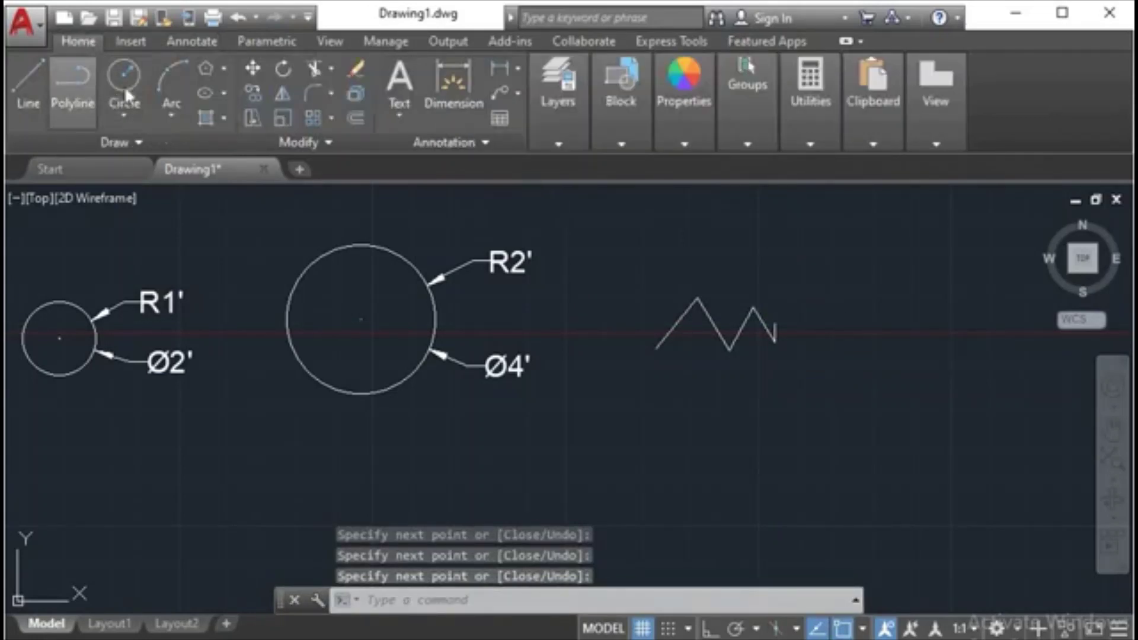
Draw a six-vertex zigzag polyline below the line zigzag and finish it.
left_click(73, 94)
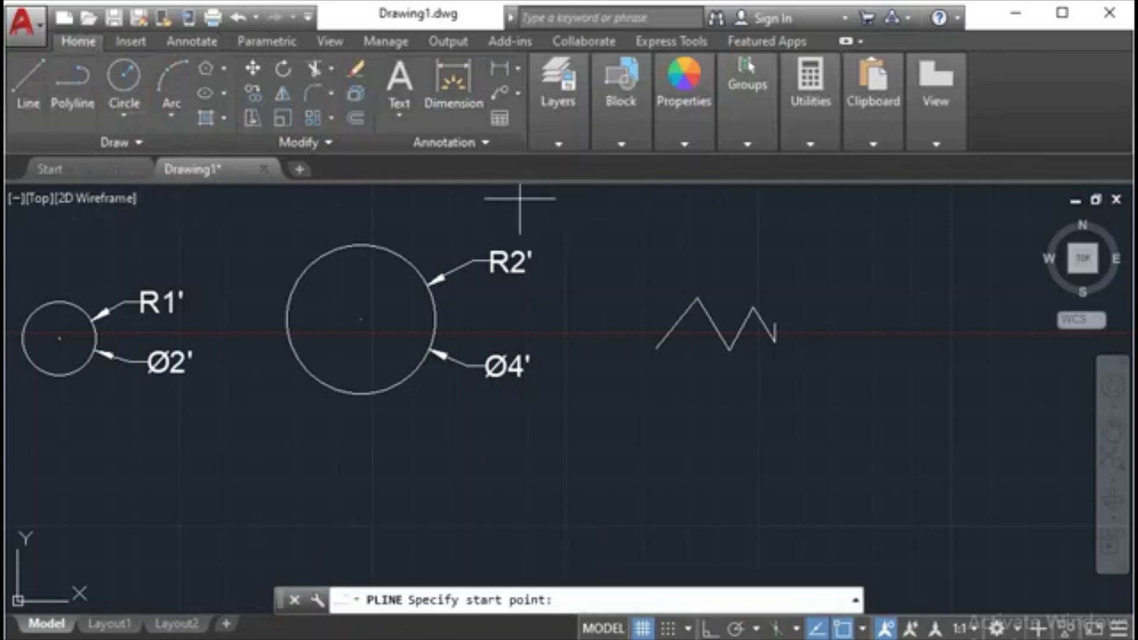
left_click(543, 457)
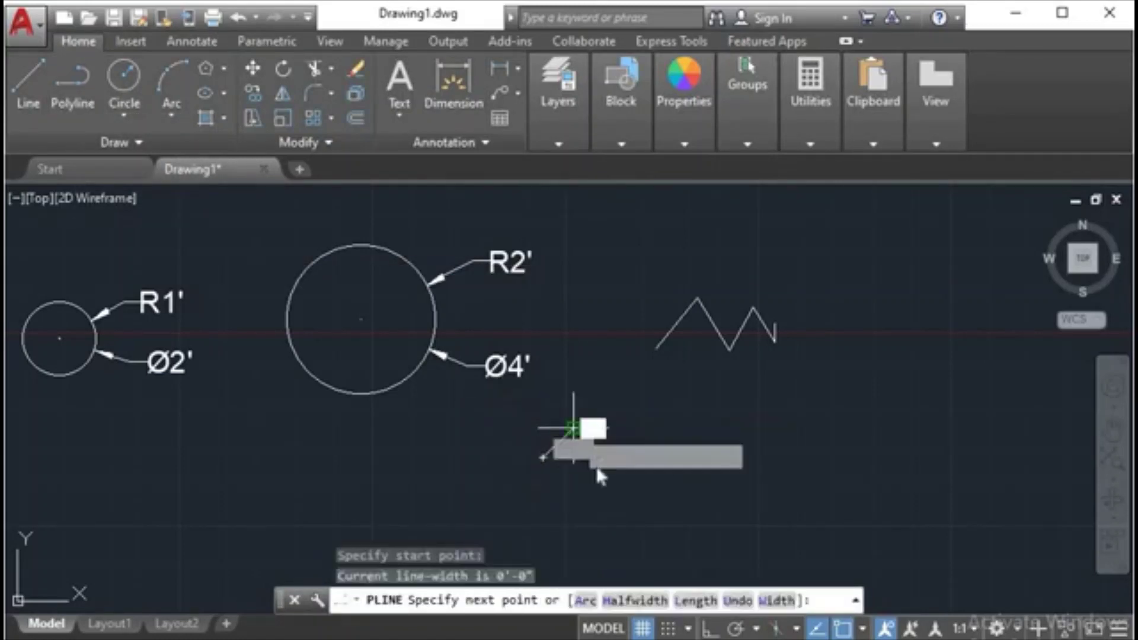
left_click(574, 427)
left_click(598, 468)
left_click(657, 404)
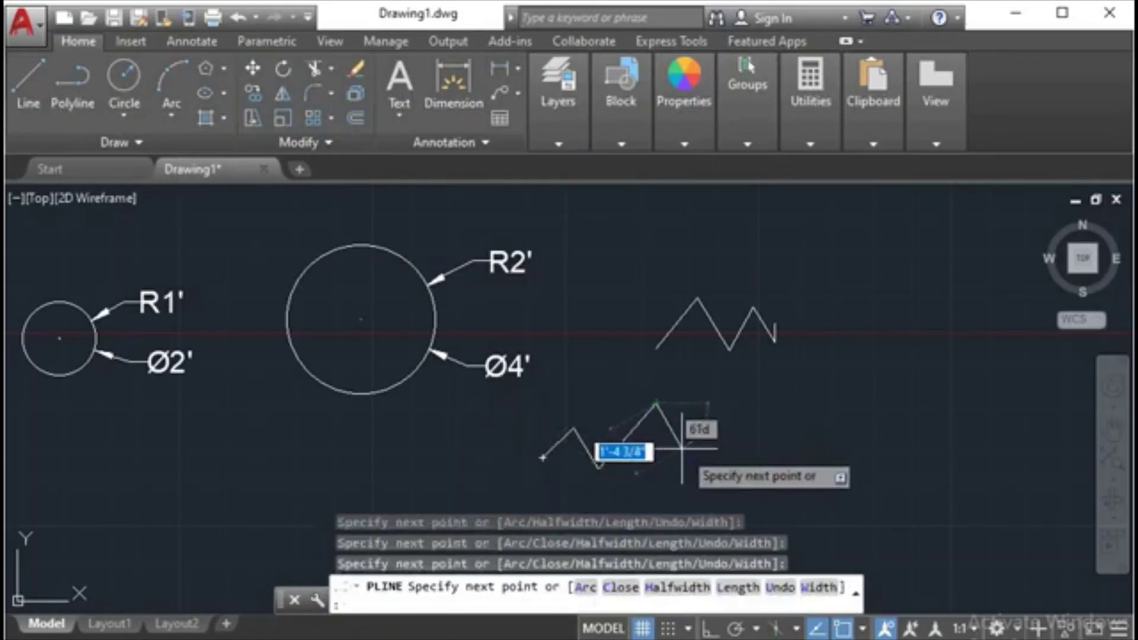
left_click(682, 449)
left_click(706, 415)
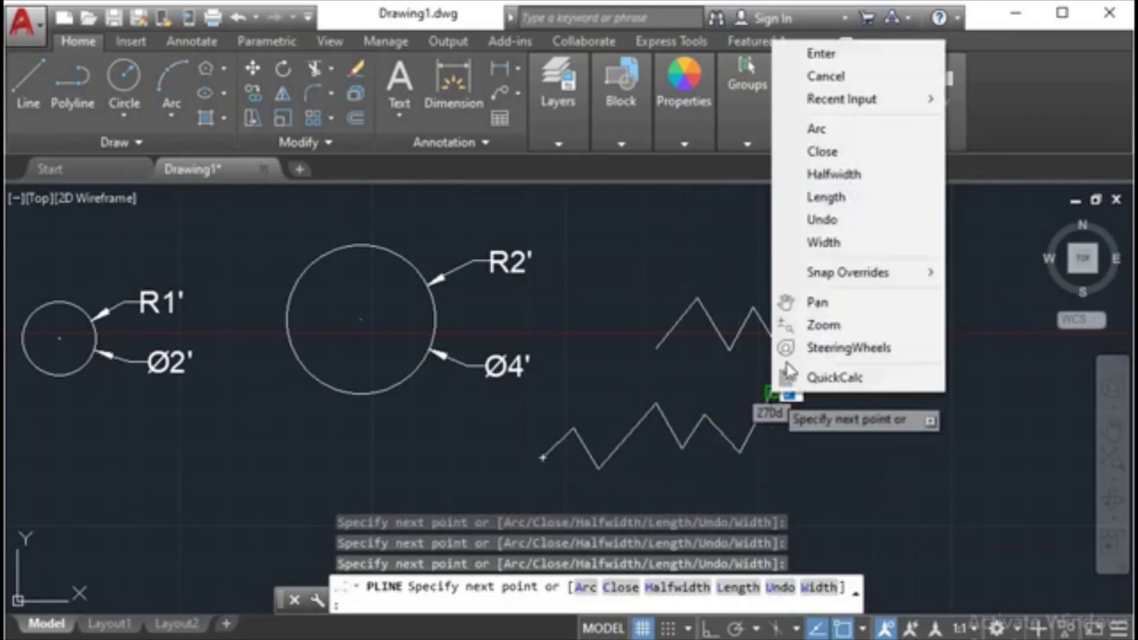
right_click(770, 391)
left_click(821, 53)
mouse_move(810, 100)
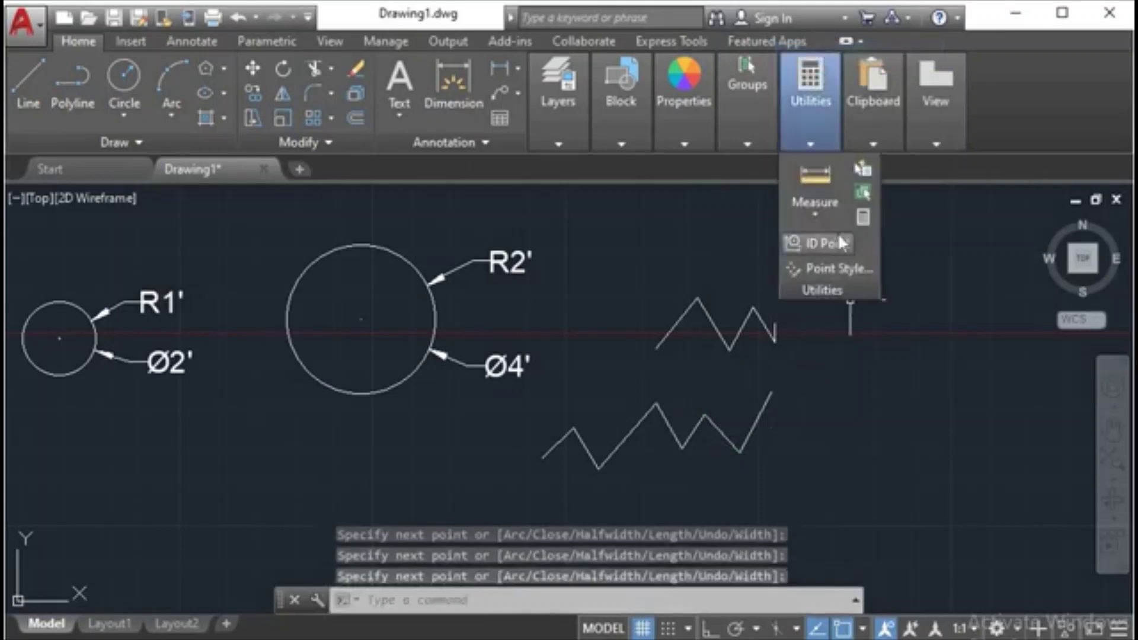
left_click_drag(944, 371, 775, 330)
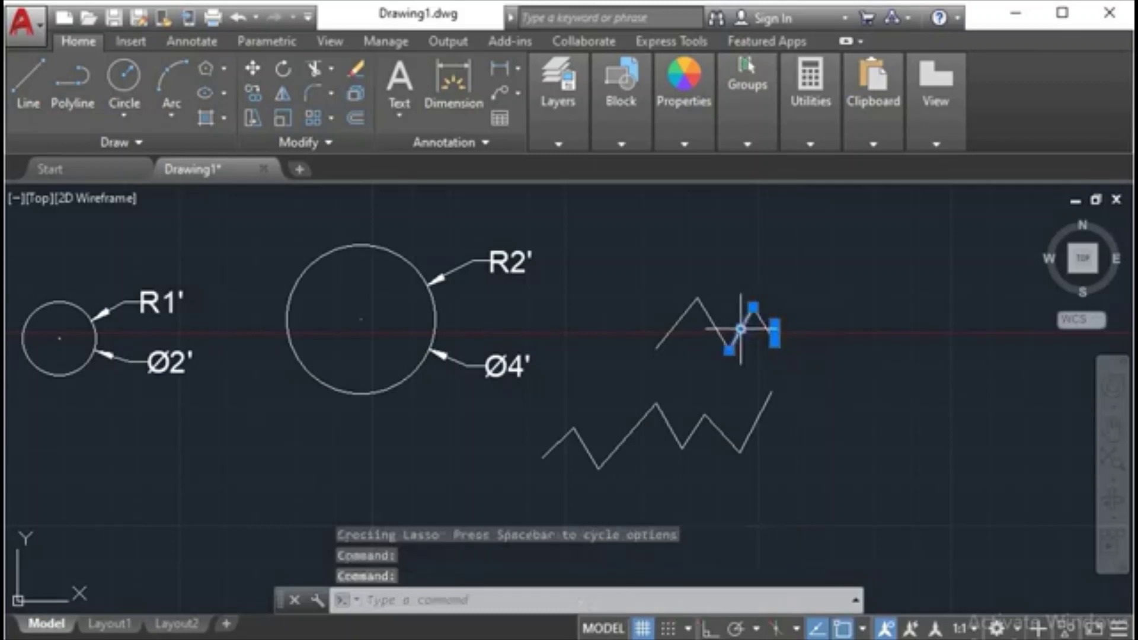
Select the upper zigzag's right segments plus the lower polyline, dismissing the right-click menus.
left_click(746, 320)
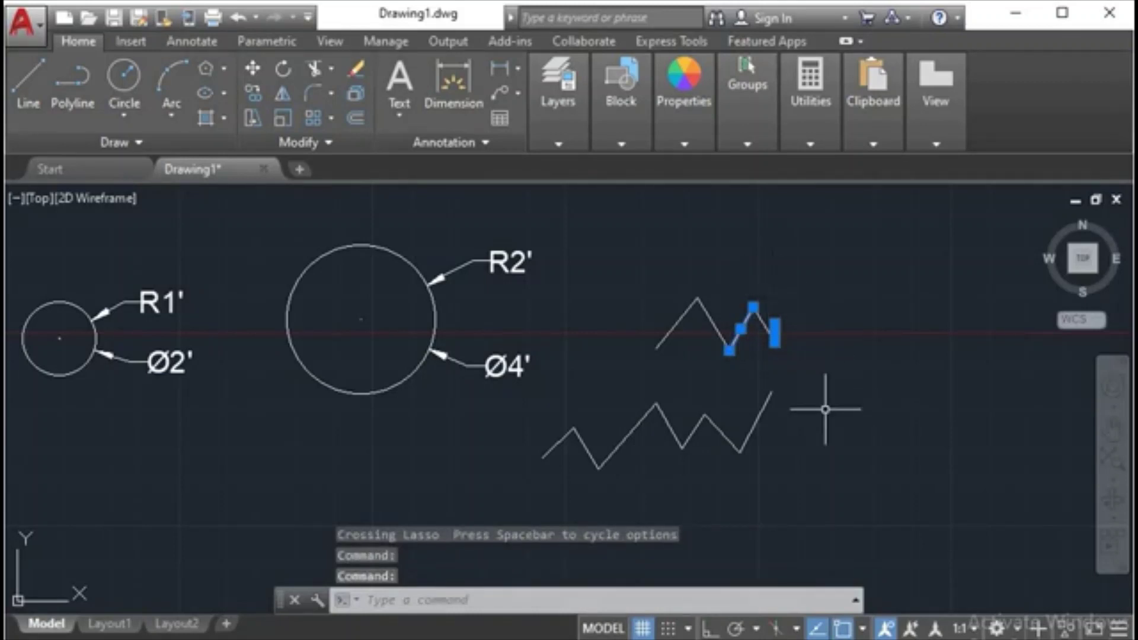
left_click(761, 401)
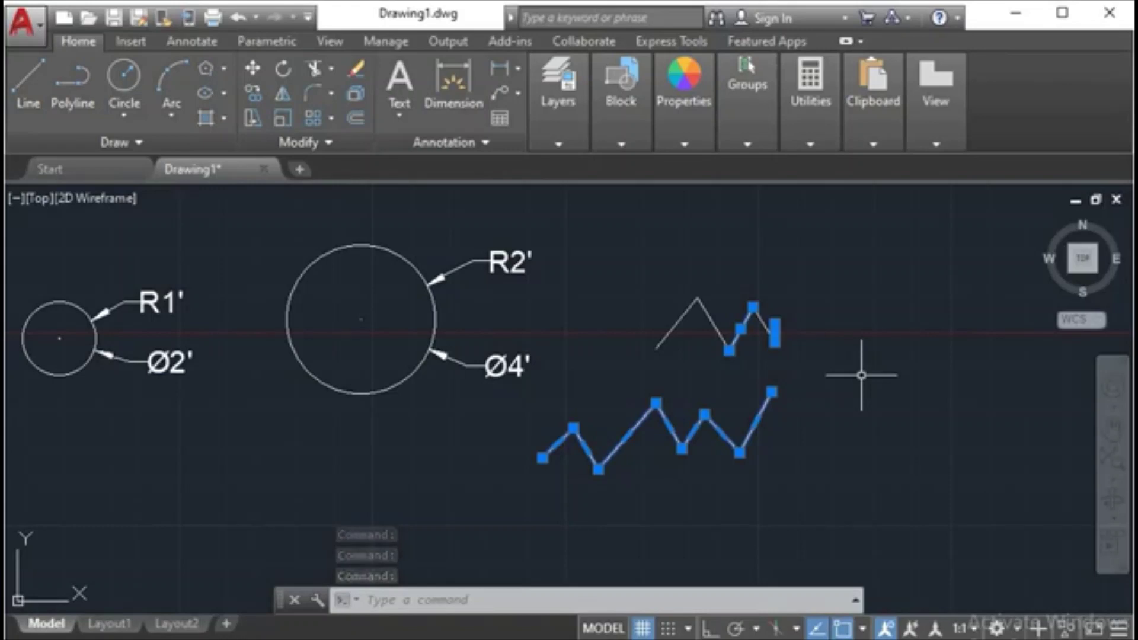
right_click(862, 375)
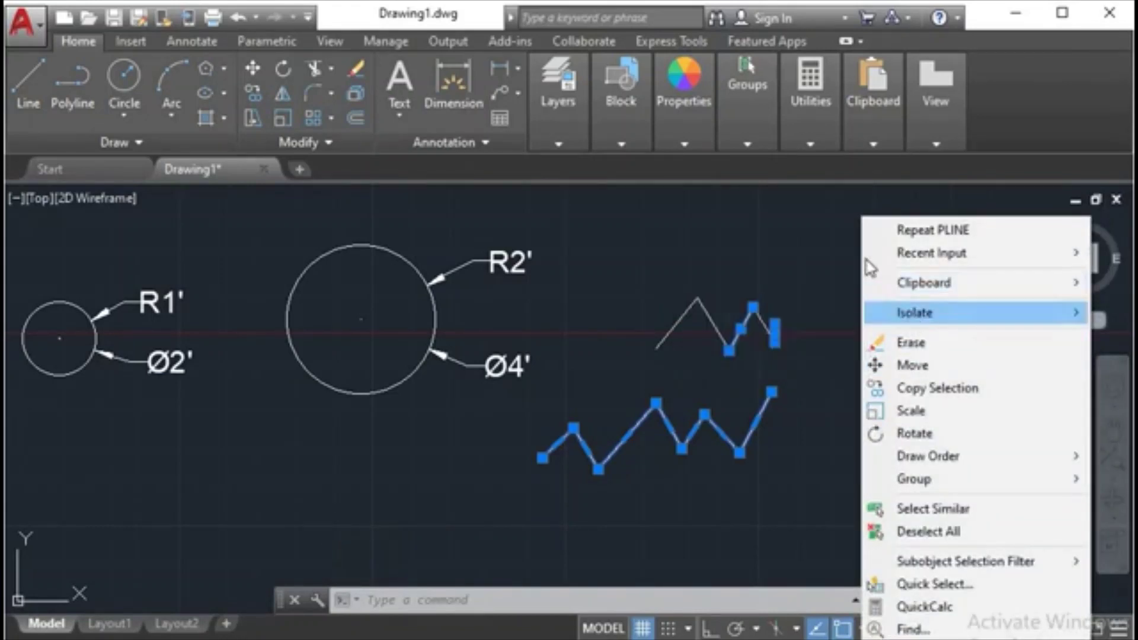
left_click(817, 235)
left_click(831, 287)
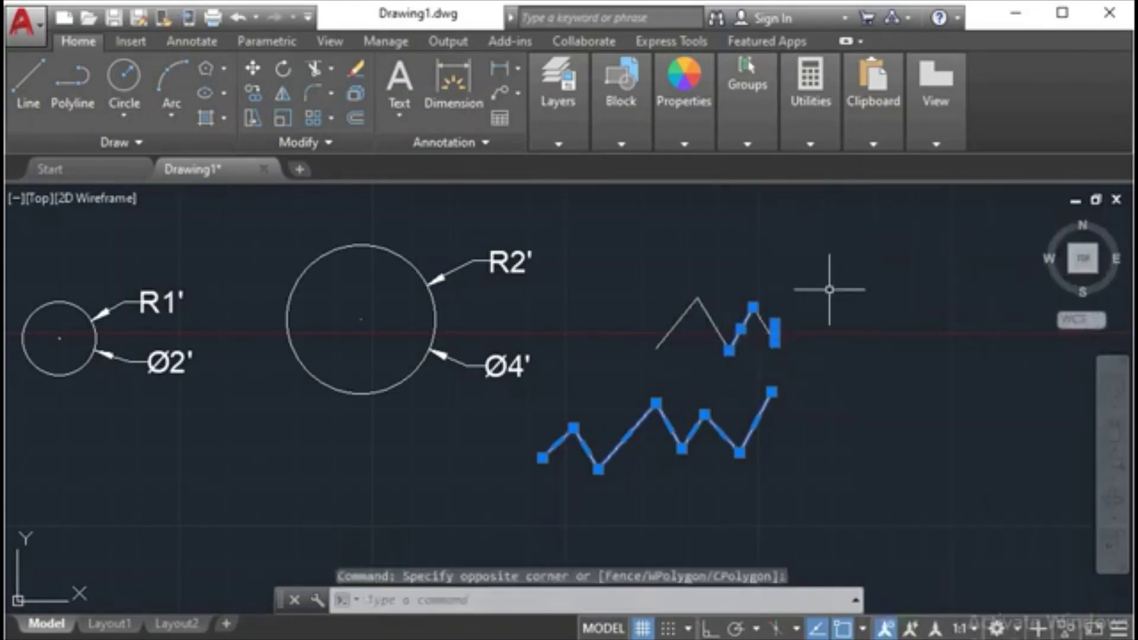
left_click(849, 358)
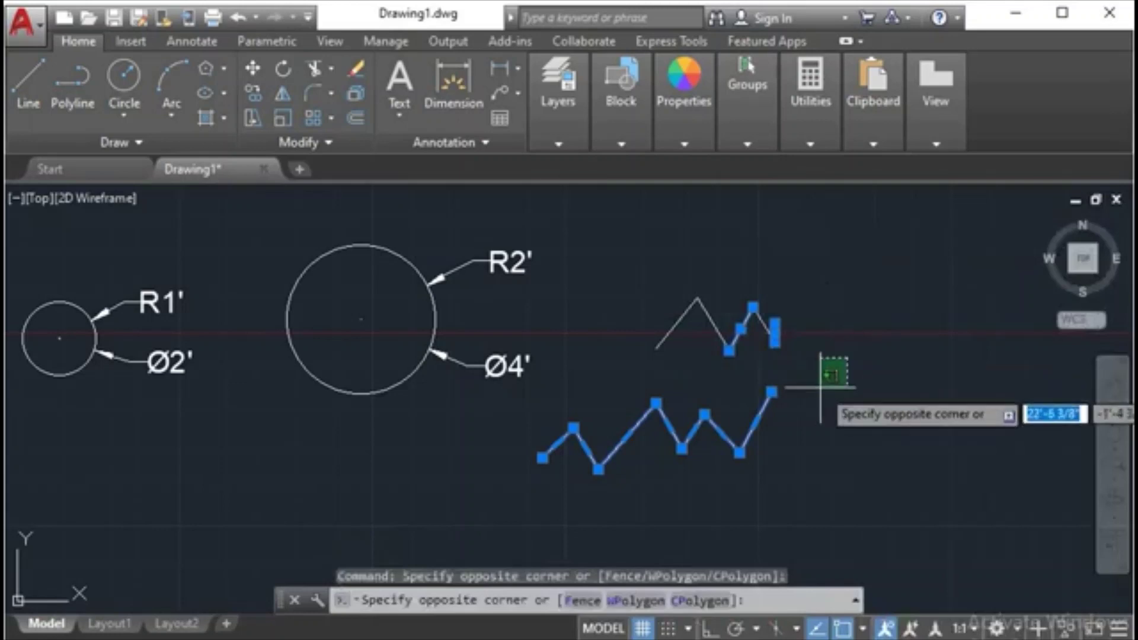
left_click(819, 393)
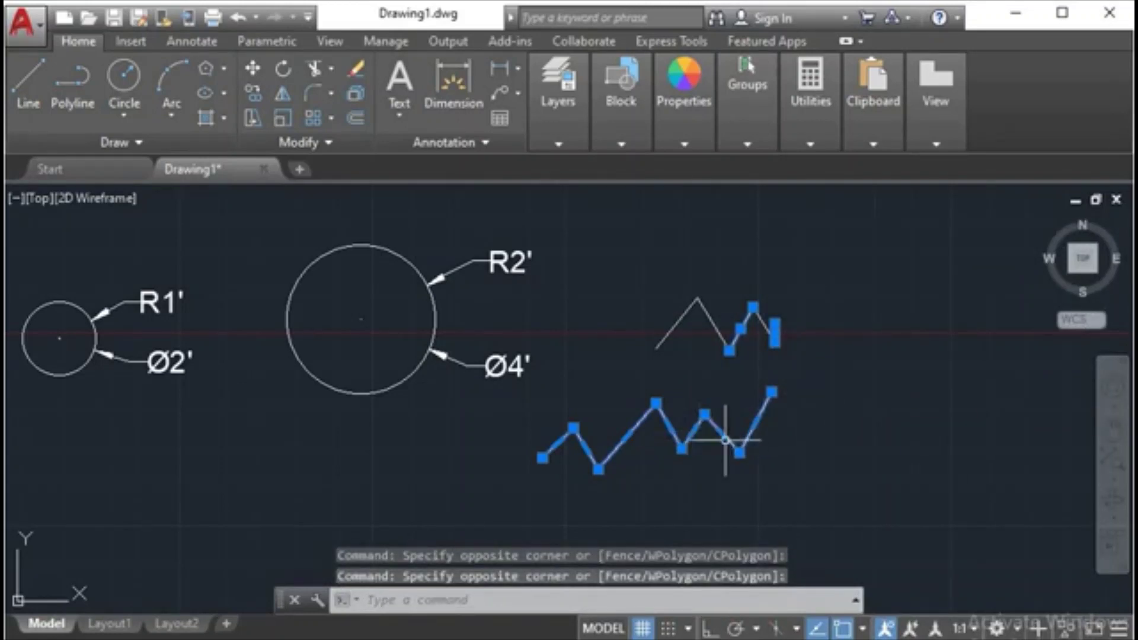
right_click(858, 441)
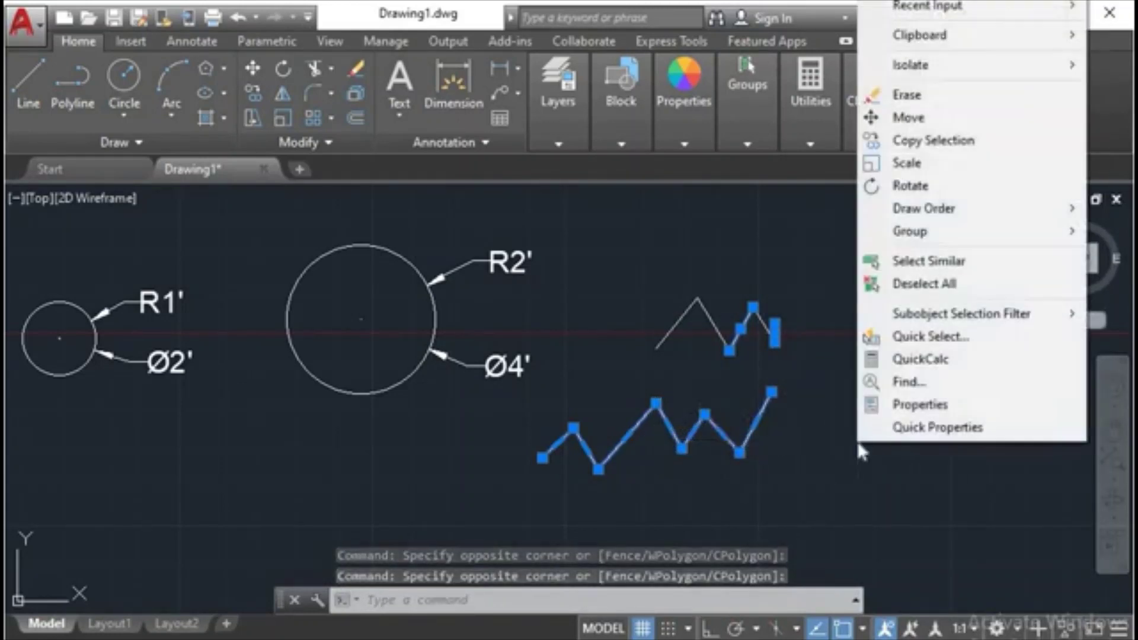
left_click(831, 421)
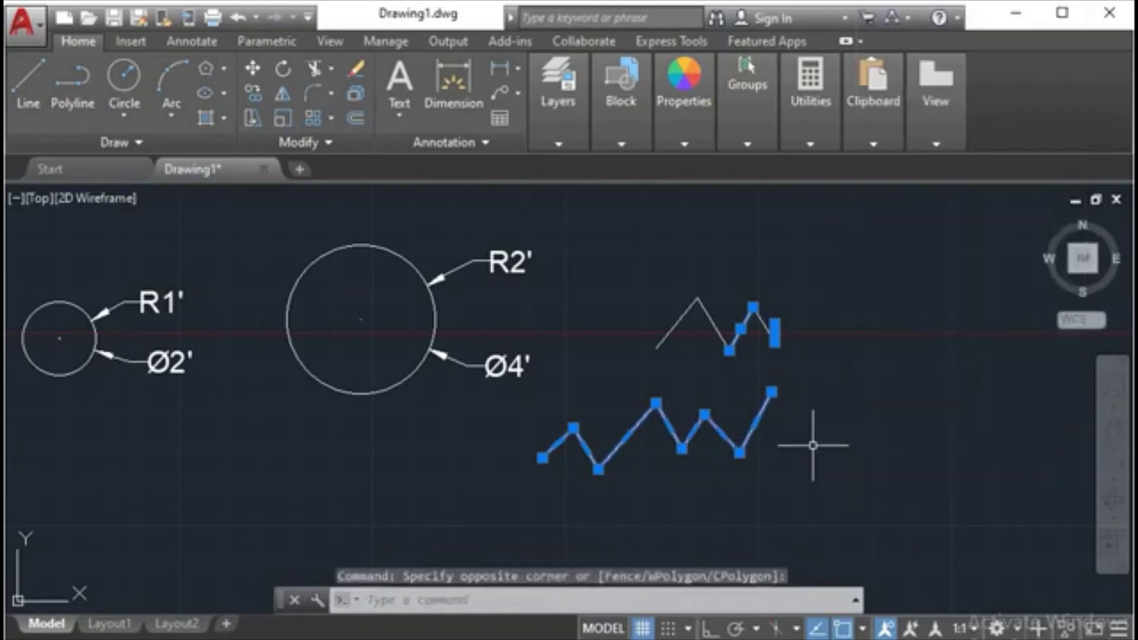
left_click(769, 444)
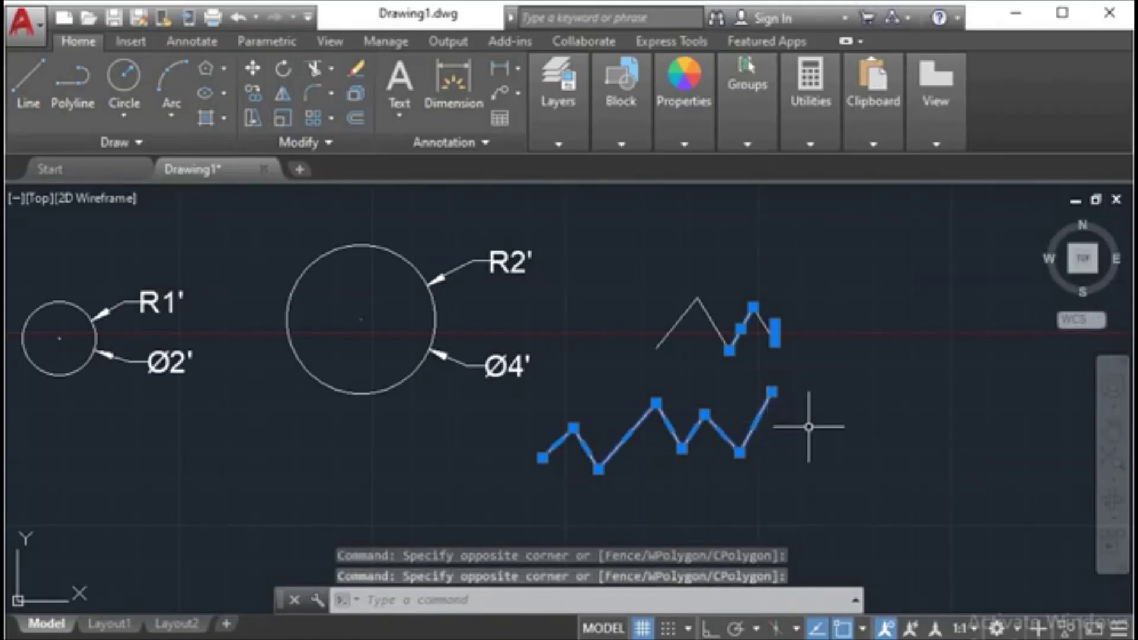
Move the selected zigzag pieces slightly down and to the left.
type("m")
key("Return")
left_click(824, 425)
left_click(814, 456)
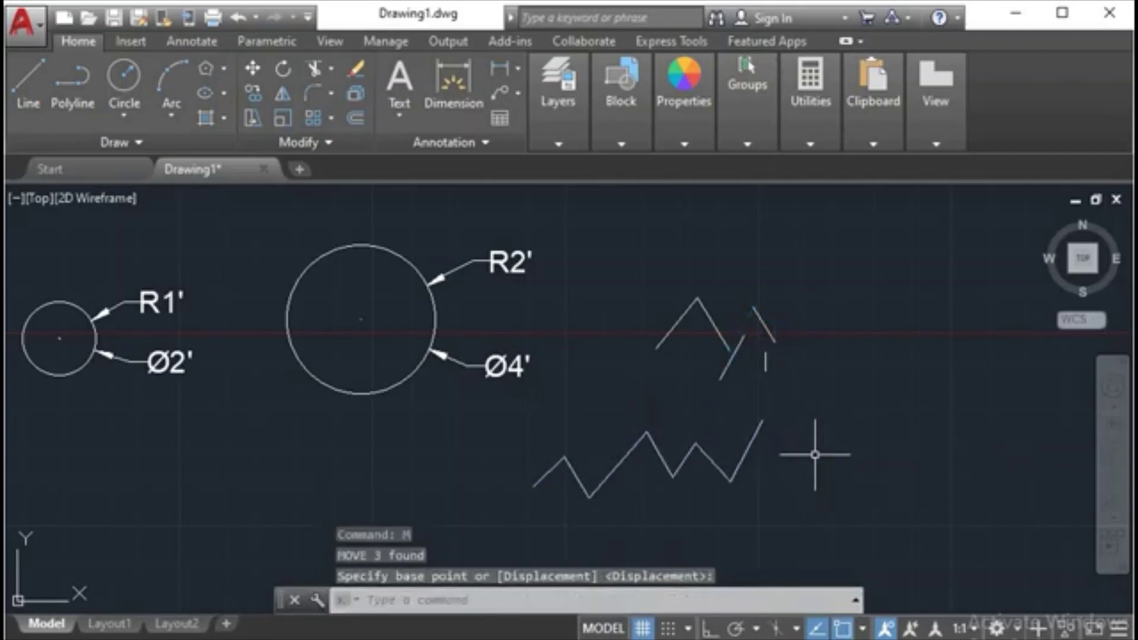
Explode the zigzag polyline with X and pick three segments to show they're separate.
left_click(754, 441)
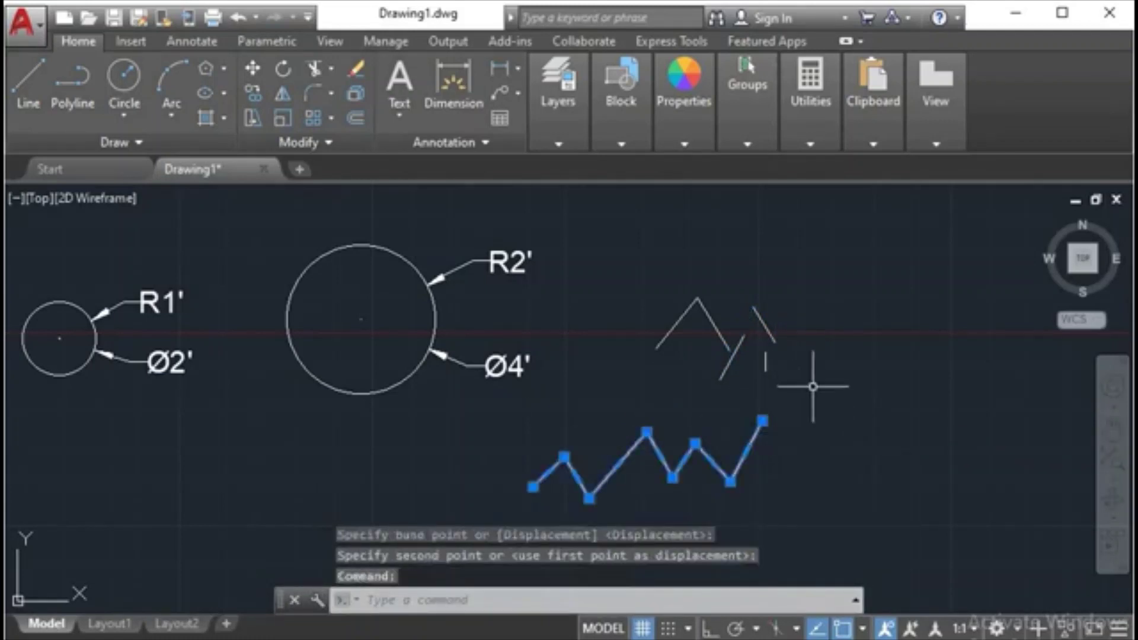
type("x")
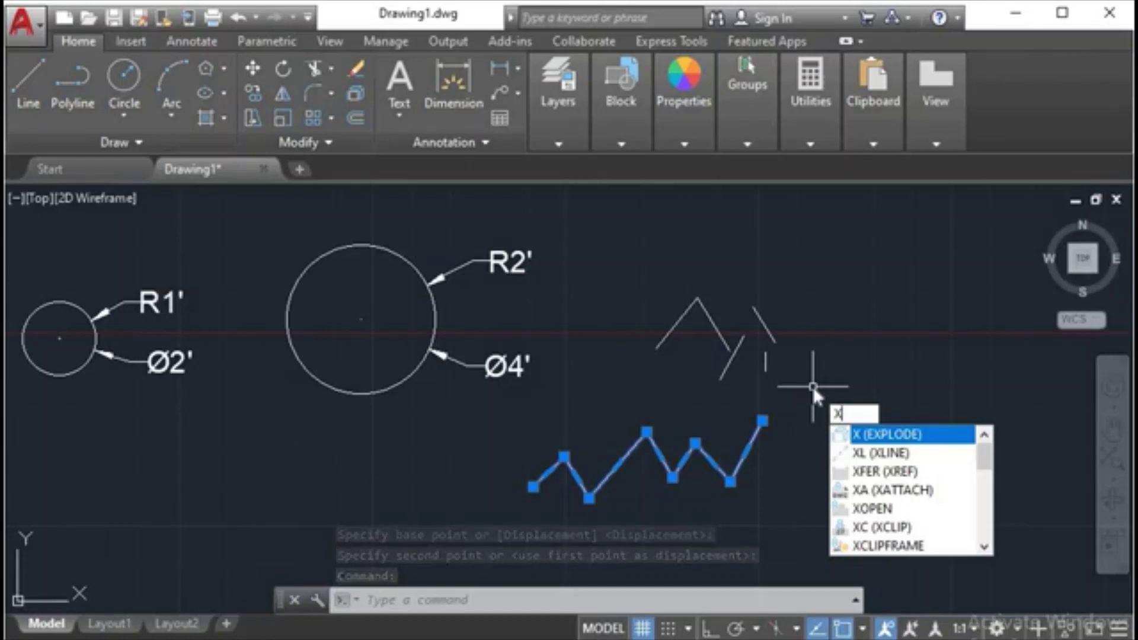
key("Return")
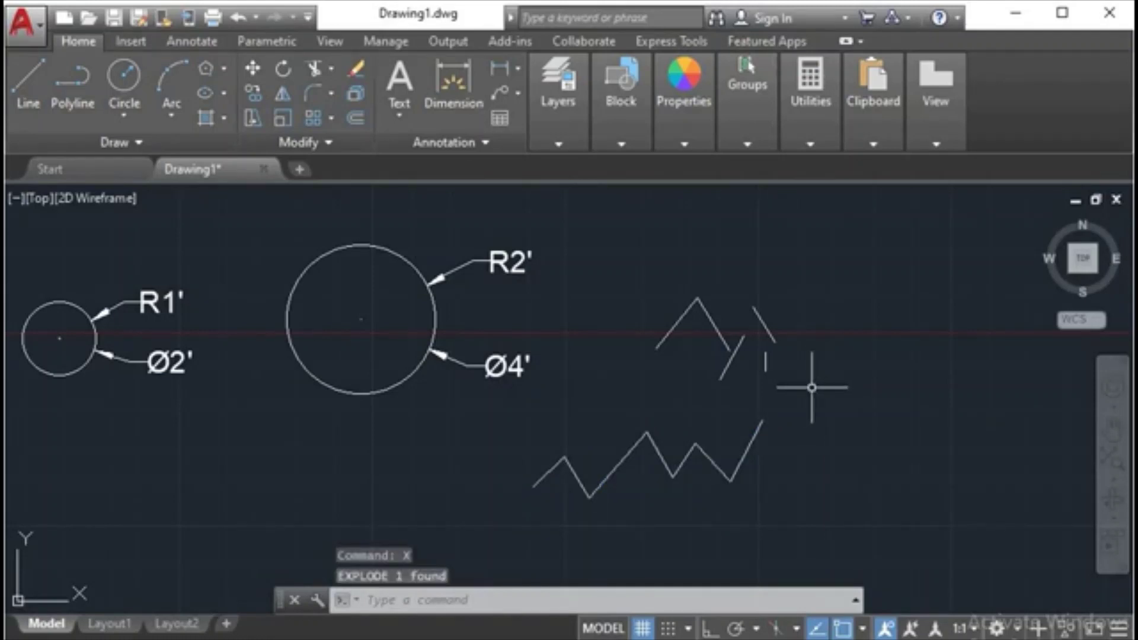
left_click(753, 437)
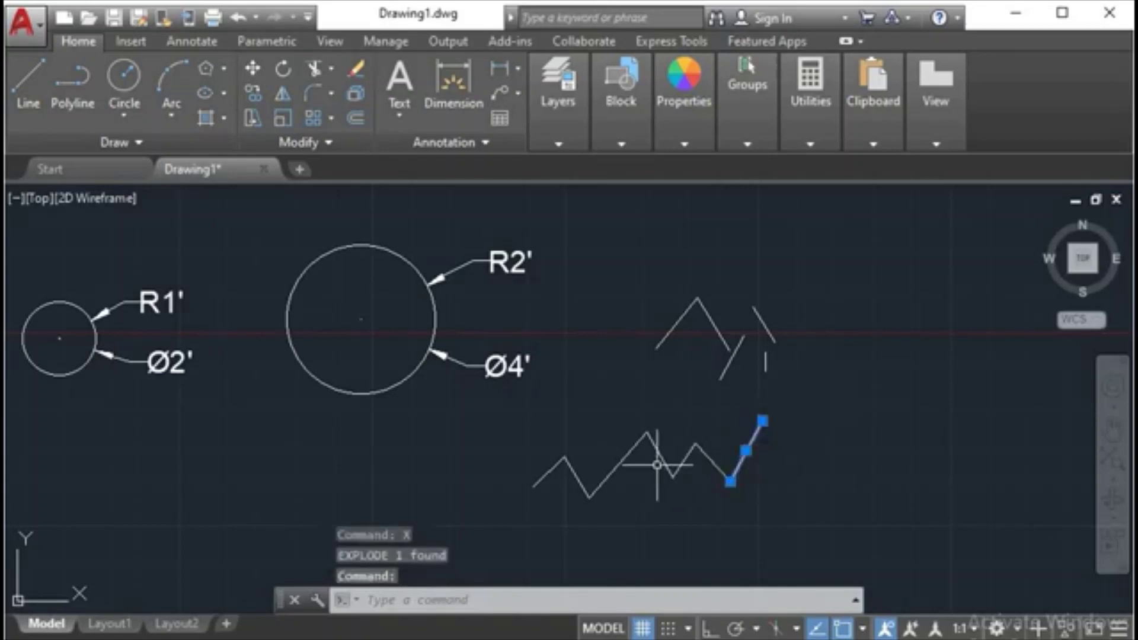
left_click(651, 443)
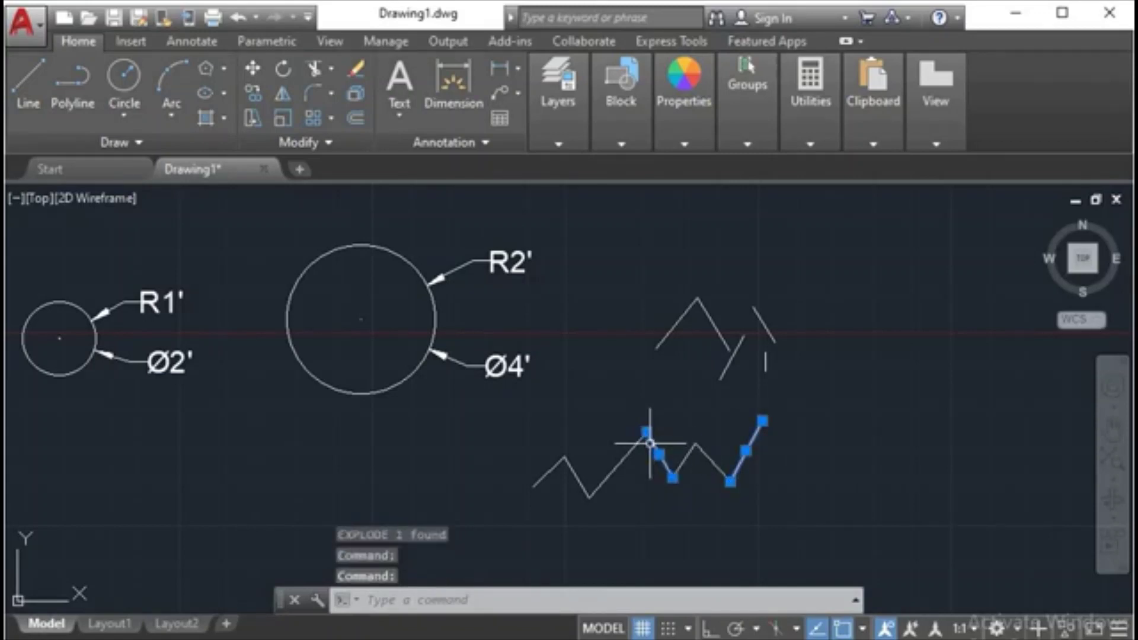
left_click(618, 465)
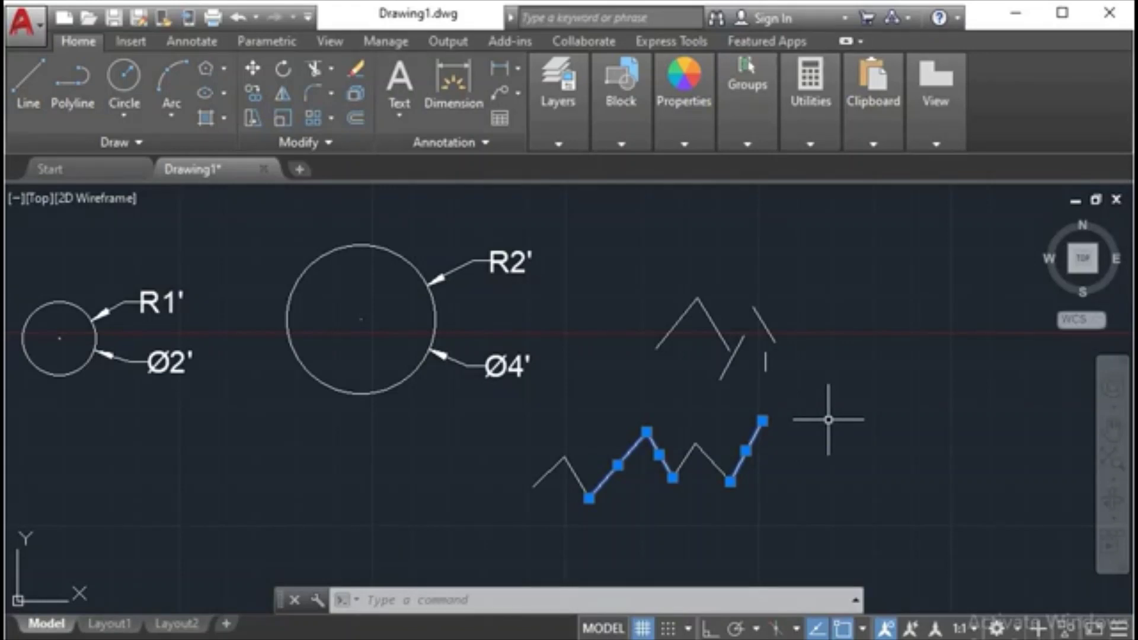
Draw a six-vertex zigzag polyline with PL to the right of the exploded zigzag.
type("P")
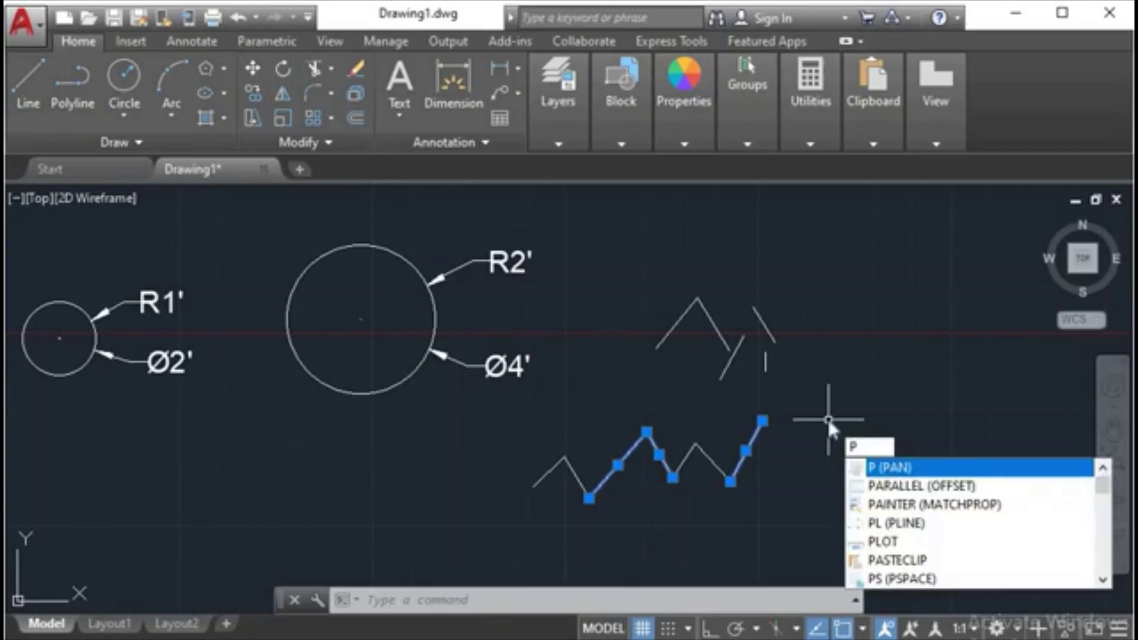
type("L")
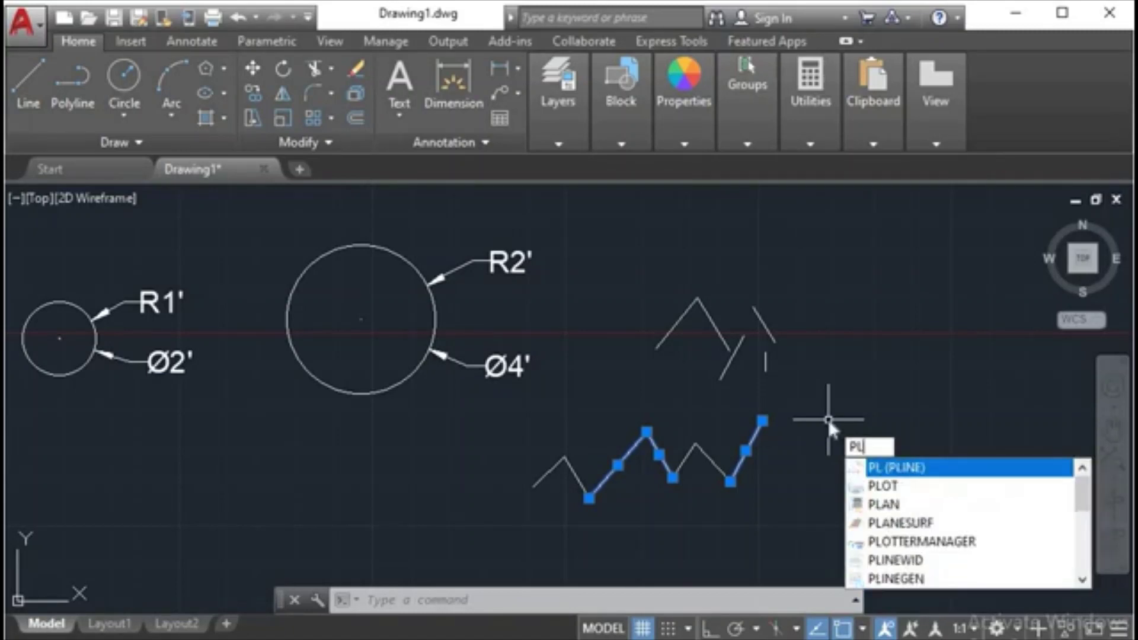
key("Escape")
key("Return")
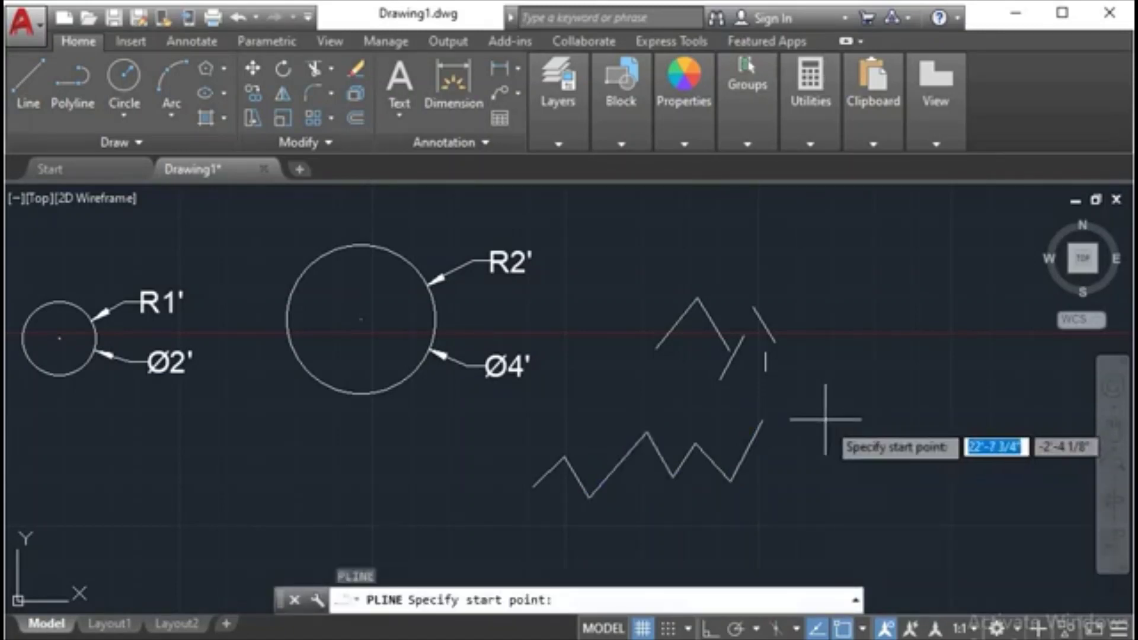
left_click(818, 418)
left_click(875, 375)
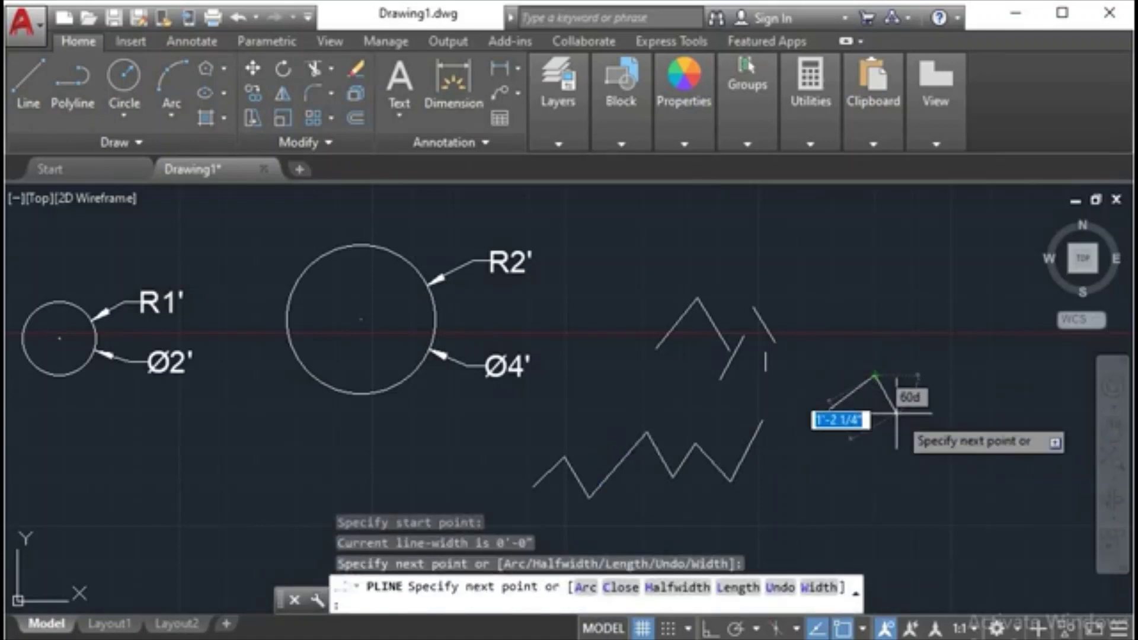
left_click(900, 410)
left_click(934, 372)
left_click(946, 410)
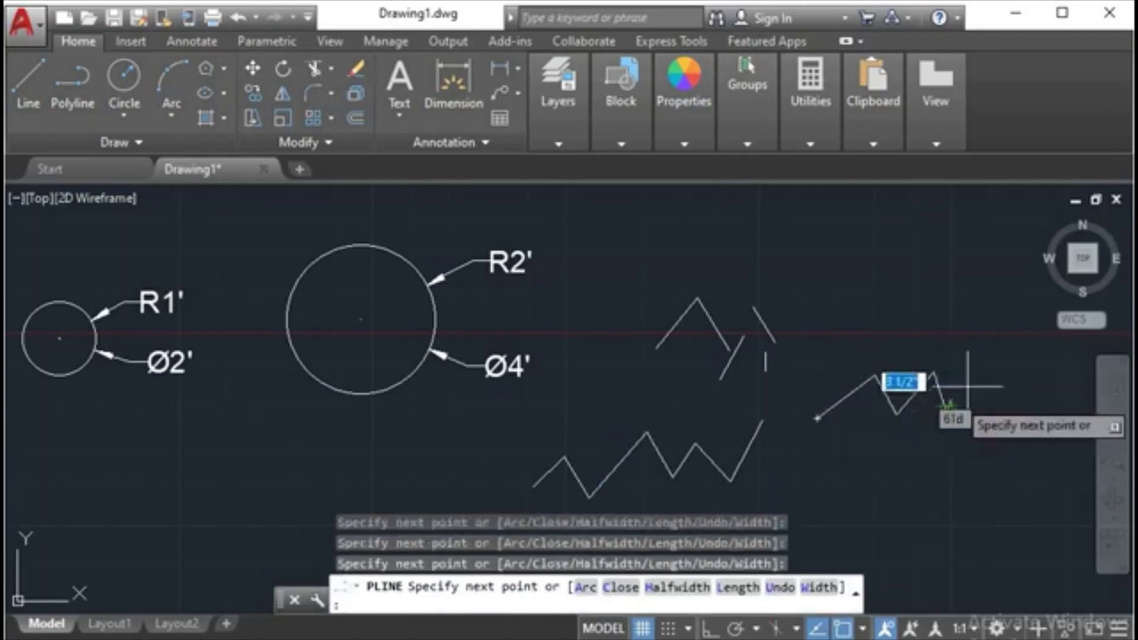
left_click(989, 360)
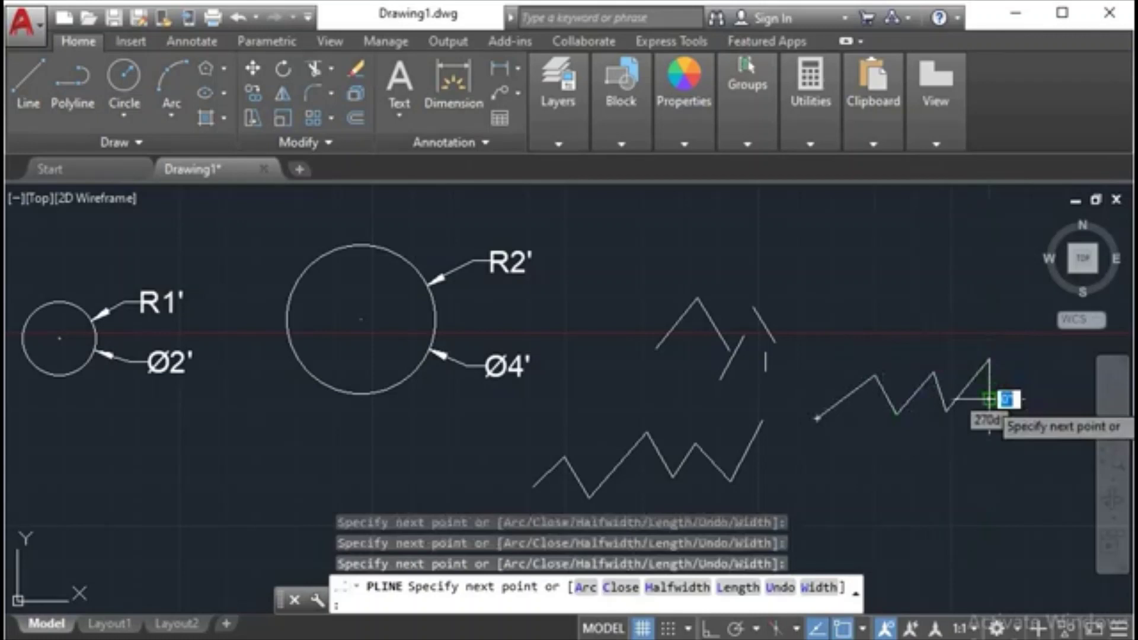
right_click(986, 398)
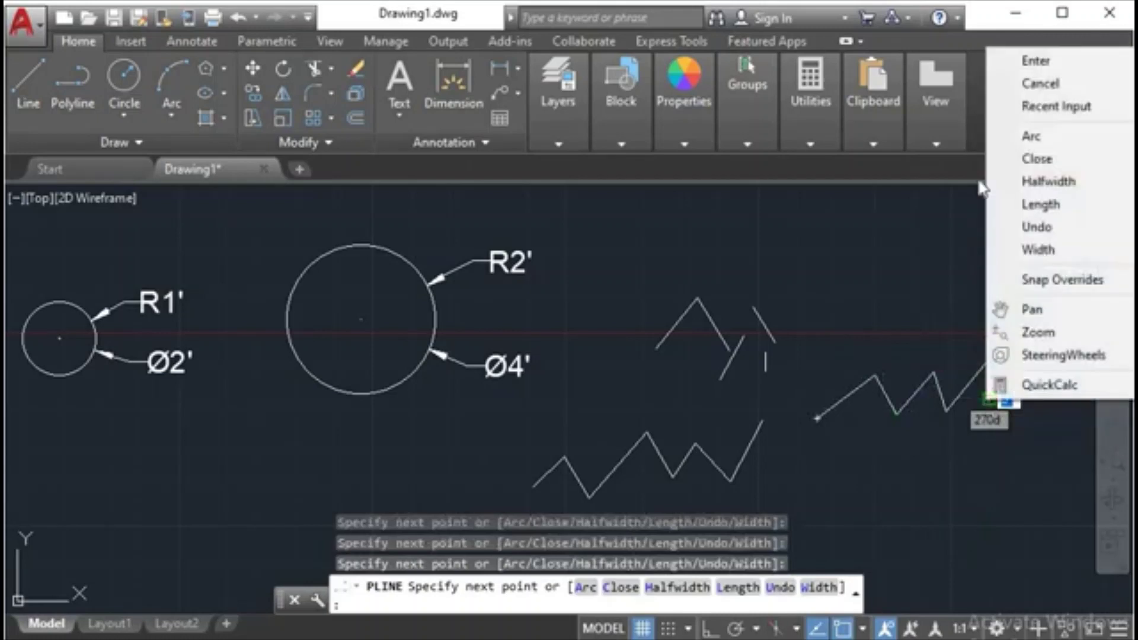
left_click(1064, 64)
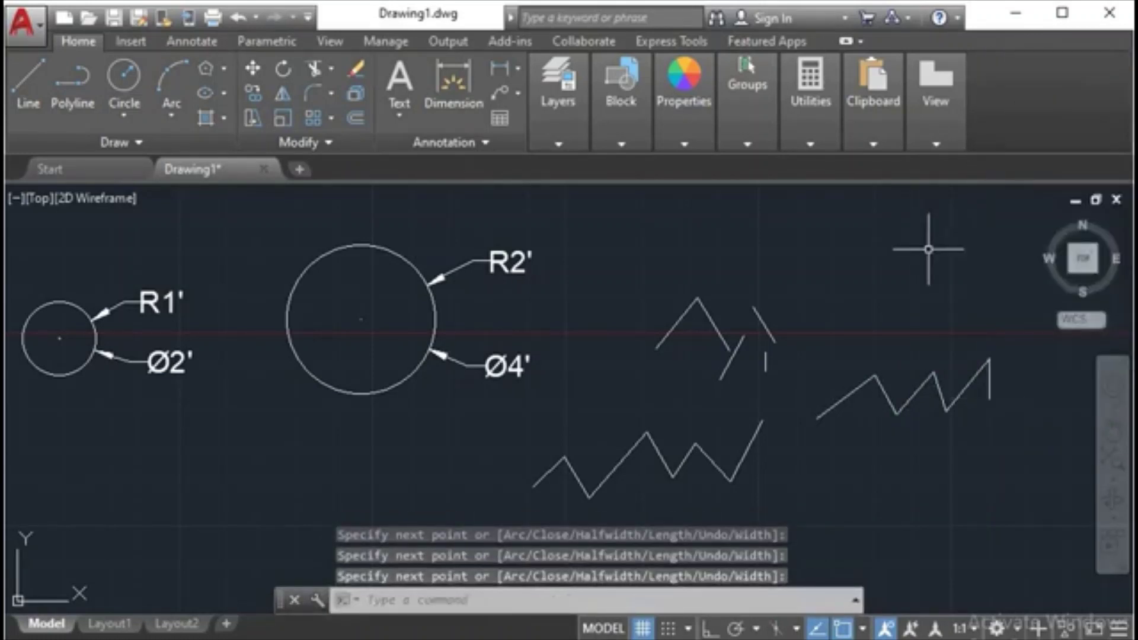
Pan the view left so empty drawing space opens up right of the zigzags.
mouse_move(940, 376)
middle_mouse_down()
mouse_move(744, 358)
mouse_move(658, 373)
middle_mouse_up()
middle_click_drag(818, 386, 561, 378)
middle_click_drag(711, 389, 605, 373)
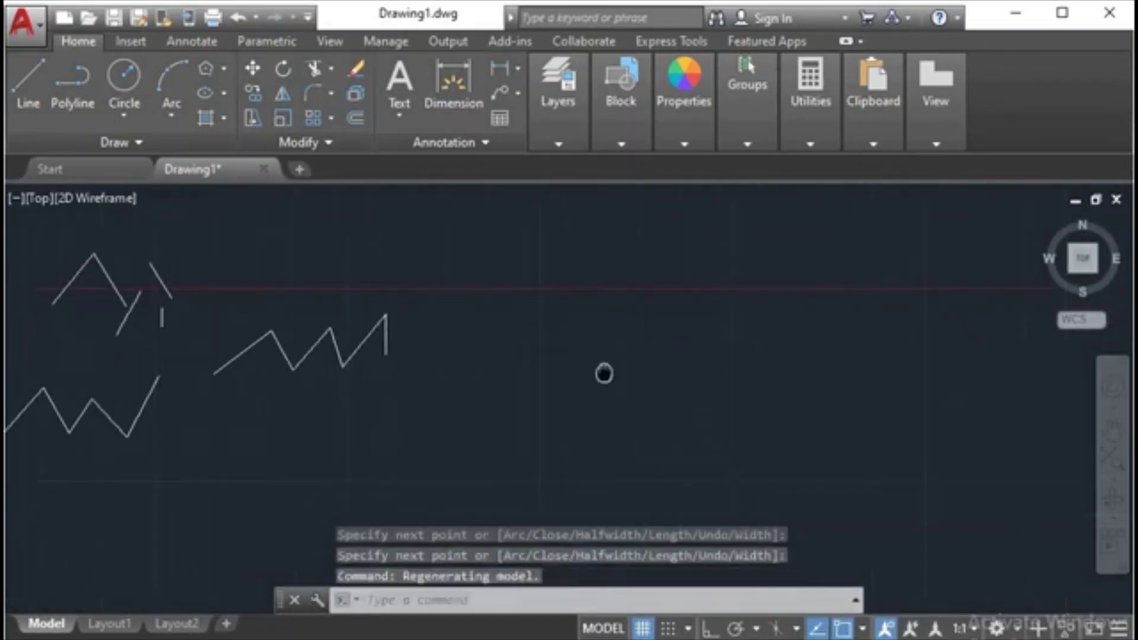
middle_click_drag(702, 381, 651, 379)
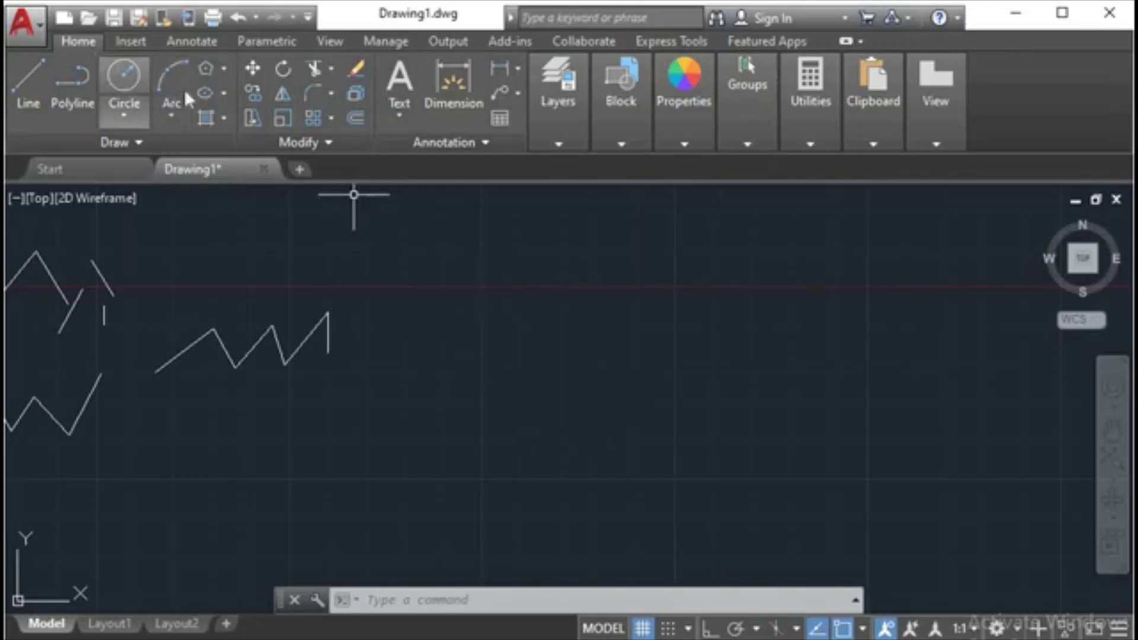
Draw a 5-sided polygon inscribed in a 1' radius circle in the empty space.
left_click(226, 68)
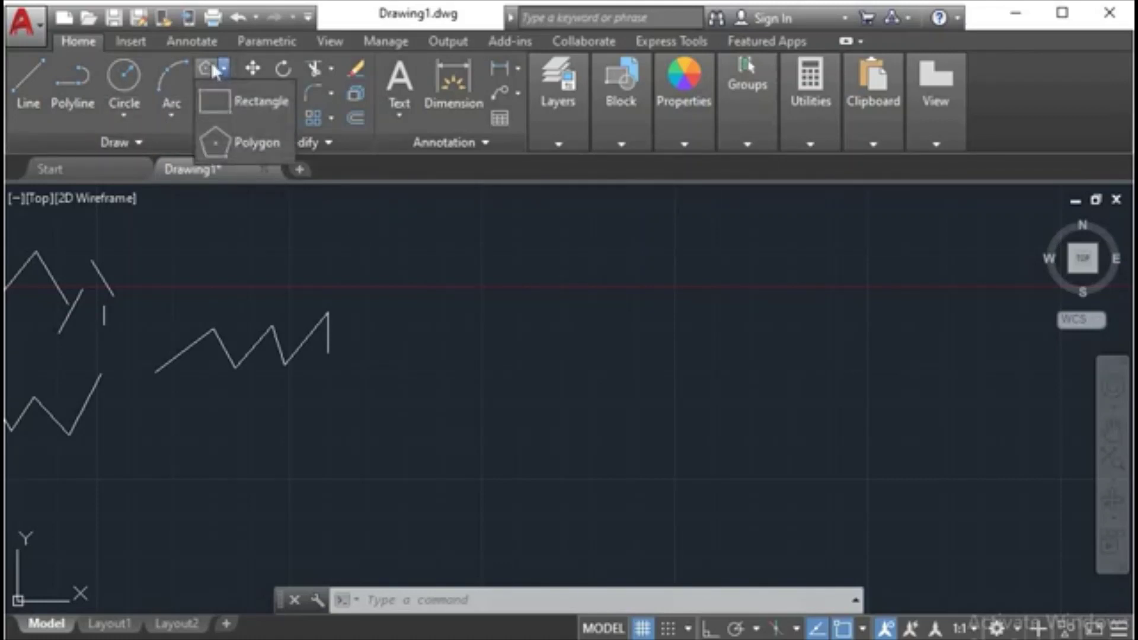
left_click(227, 142)
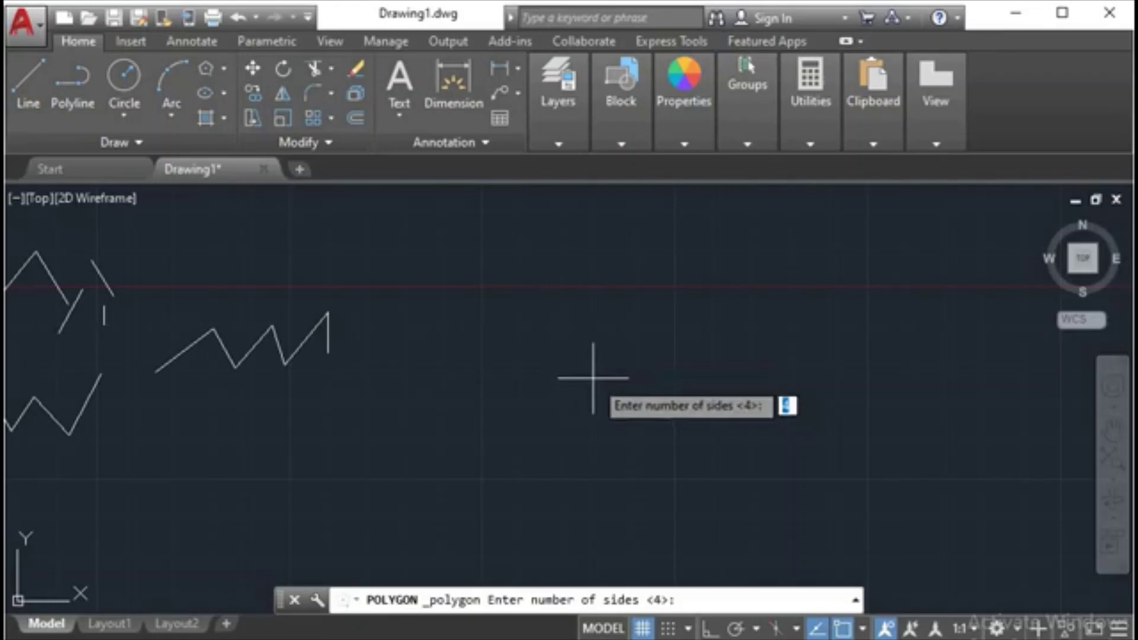
key("Return")
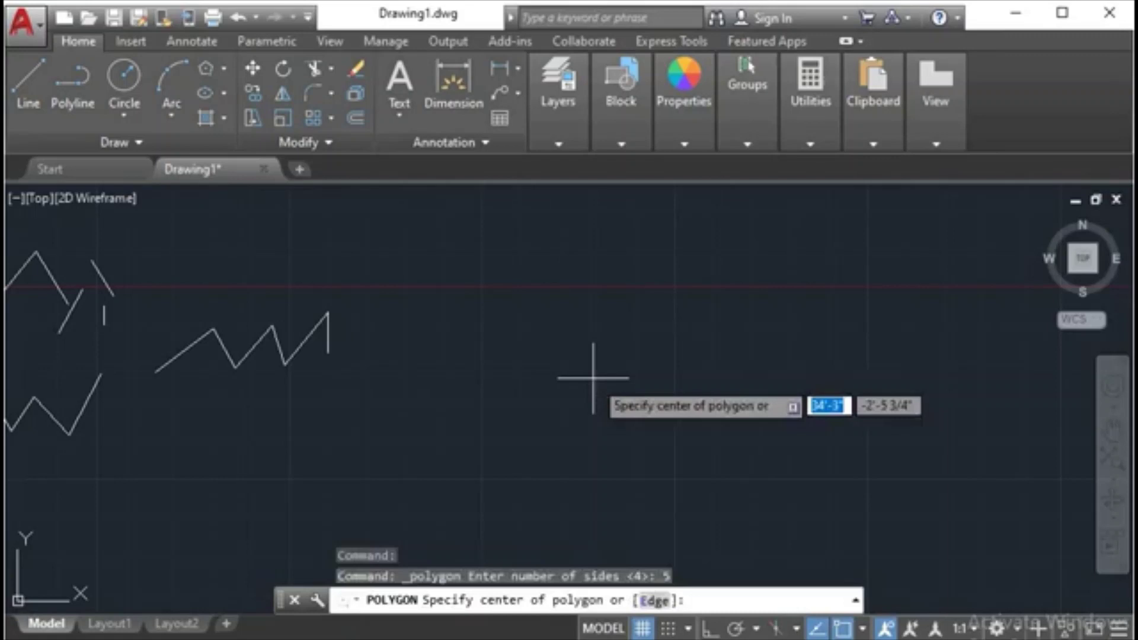
left_click(593, 378)
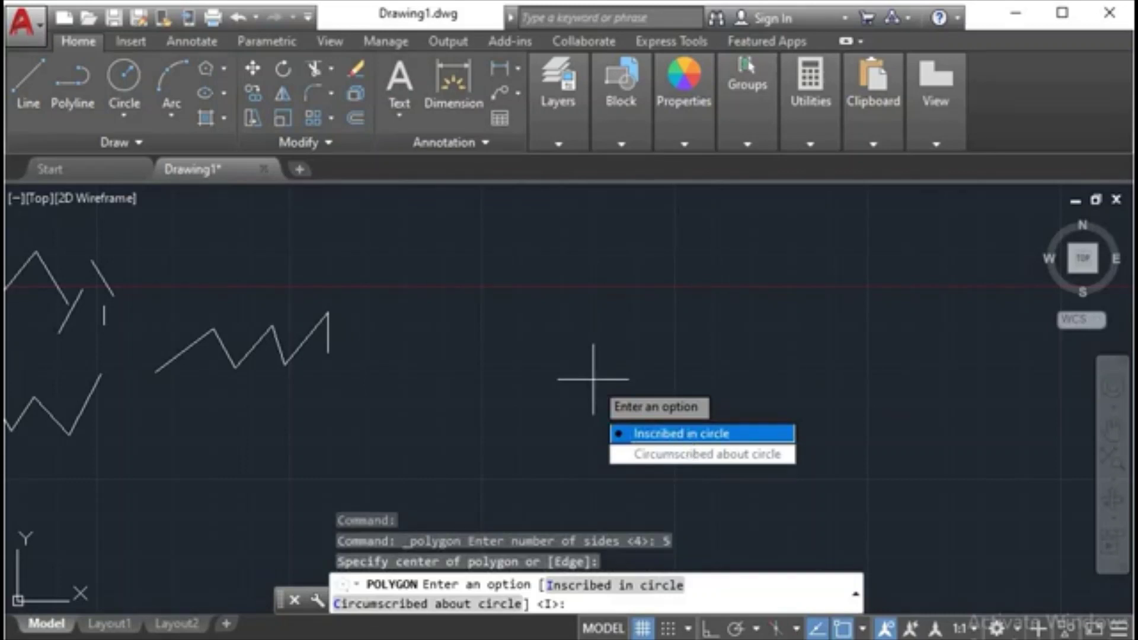
key("Return")
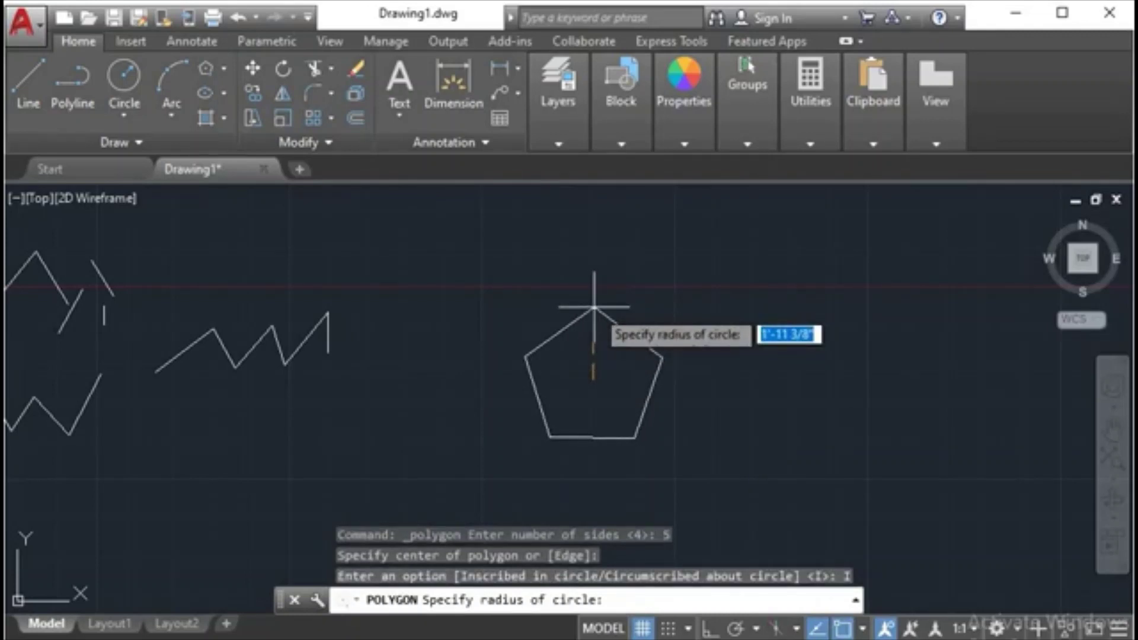
type("1")
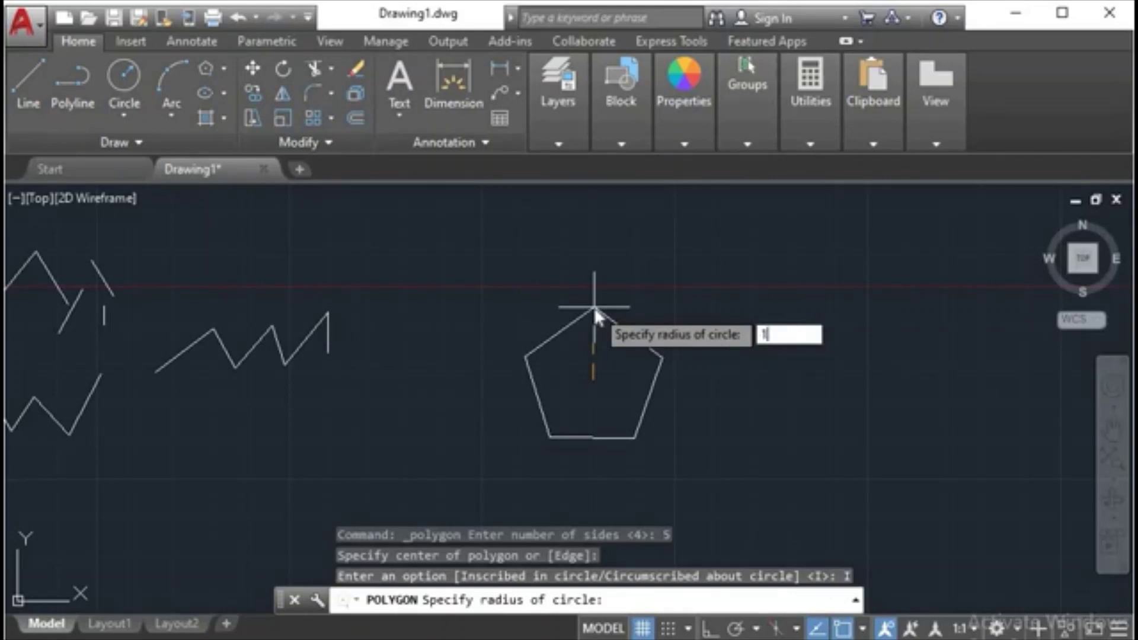
type("'")
key("Return")
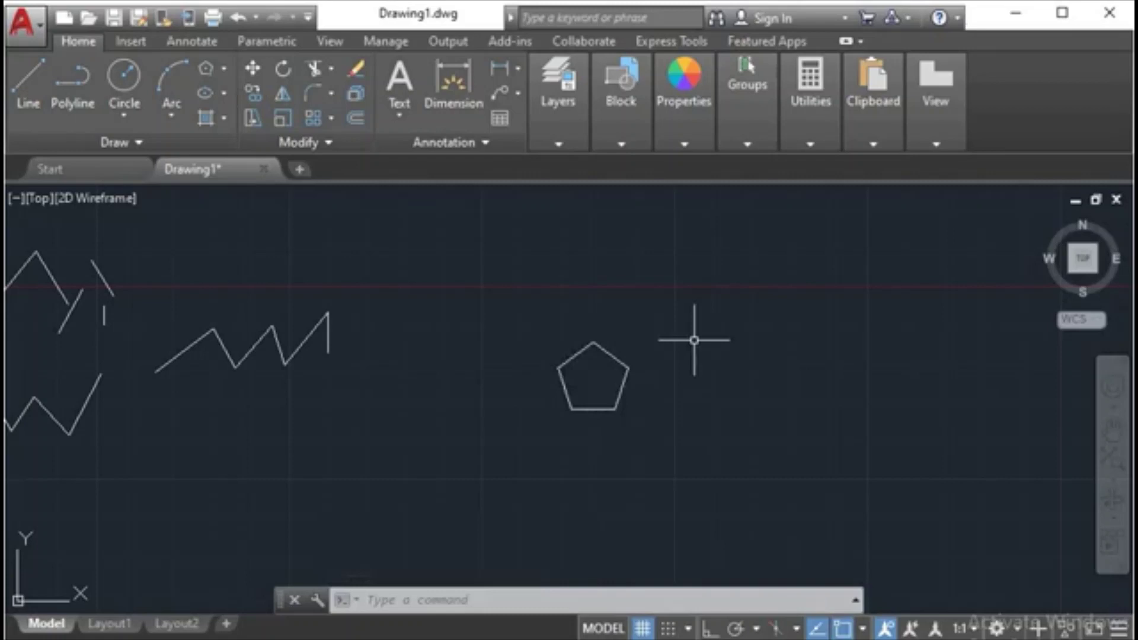
Start a circle right of the pentagon, then cancel it unfinished.
type("c")
key("Return")
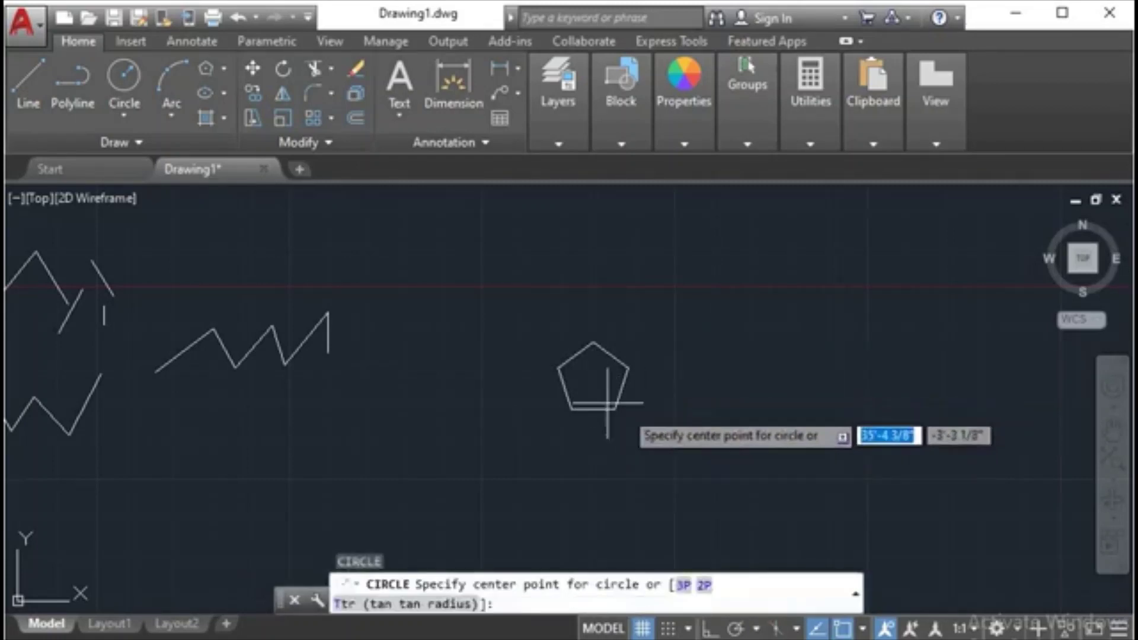
left_click(644, 402)
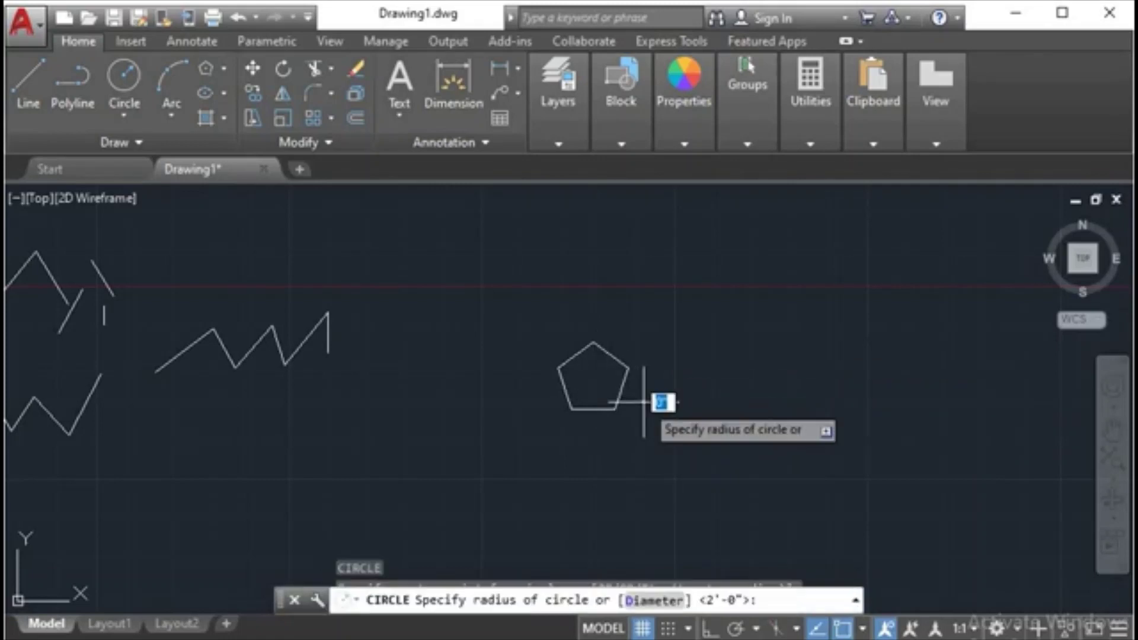
right_click(692, 432)
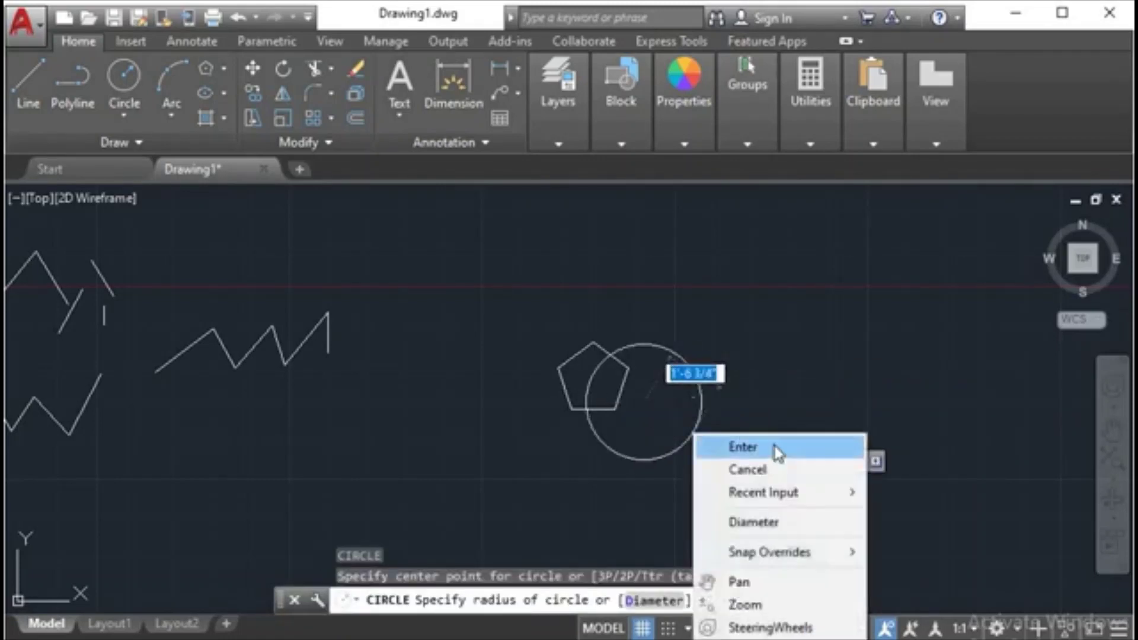
left_click(751, 471)
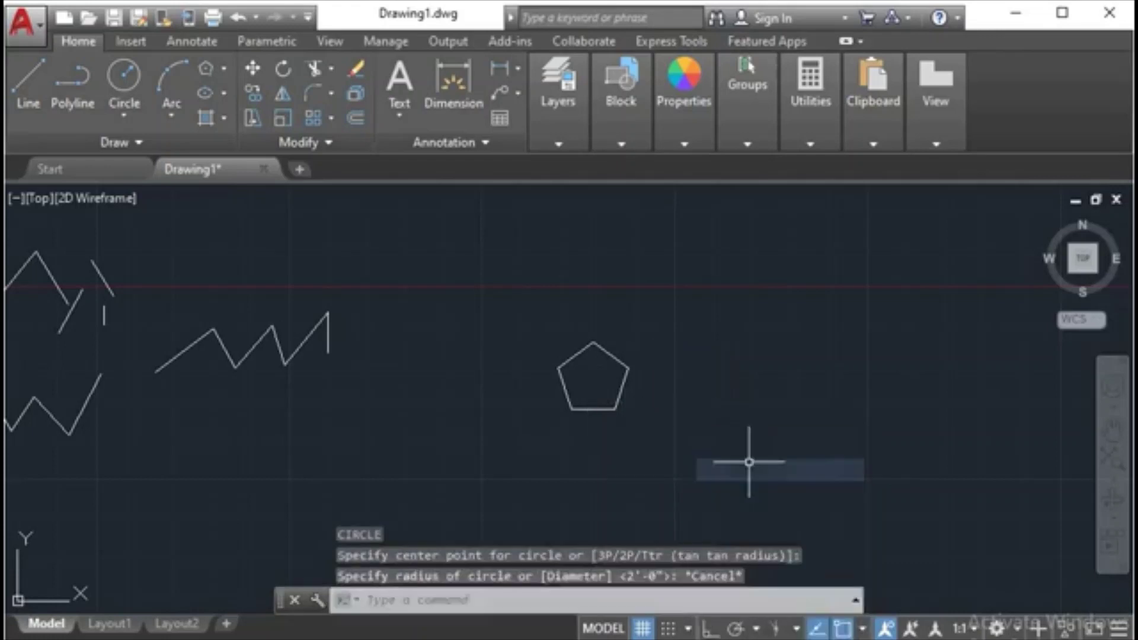
Enable all object snap modes in Drafting Settings via SE.
type("se")
key("Return")
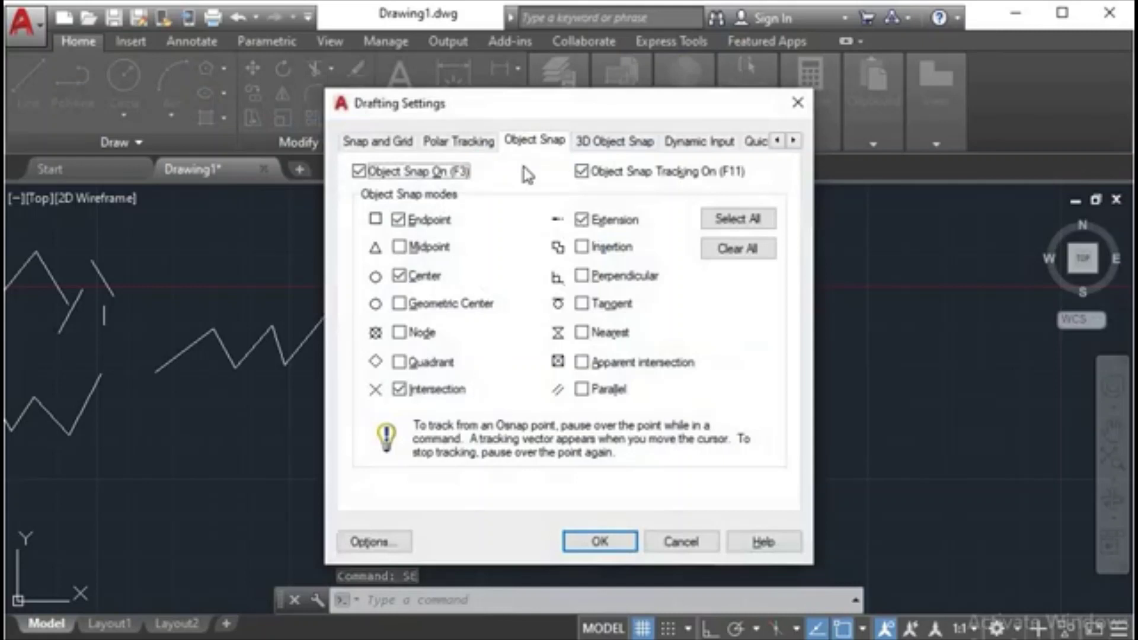
left_click(736, 218)
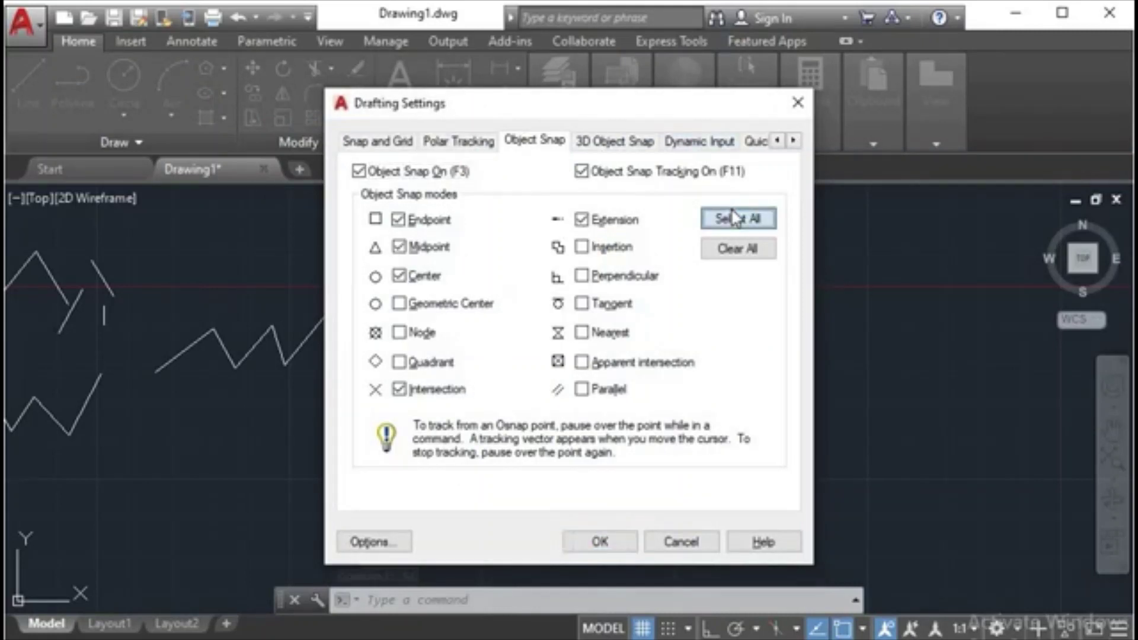
left_click(623, 553)
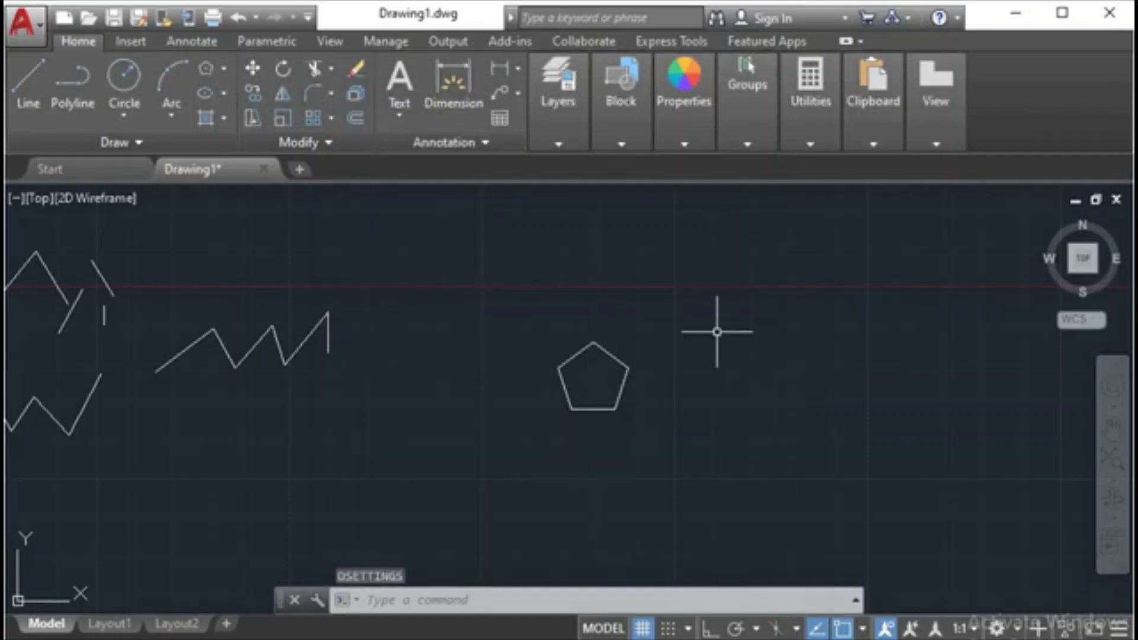
Draw a circle from the pentagon's centre through one of its vertices, then zoom in.
type("c")
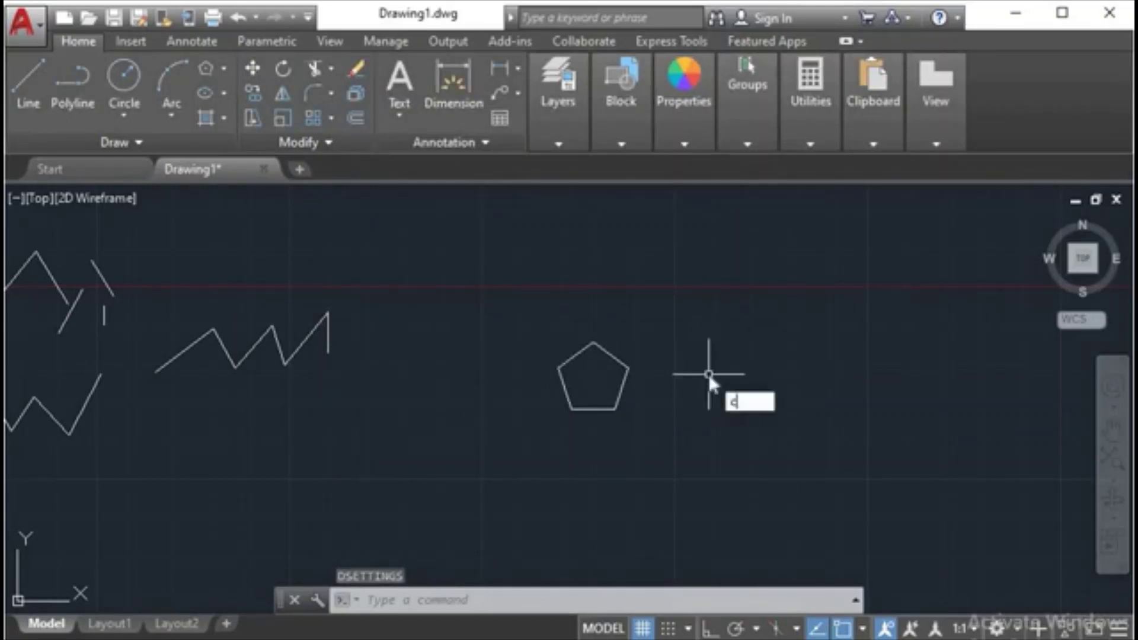
key("Return")
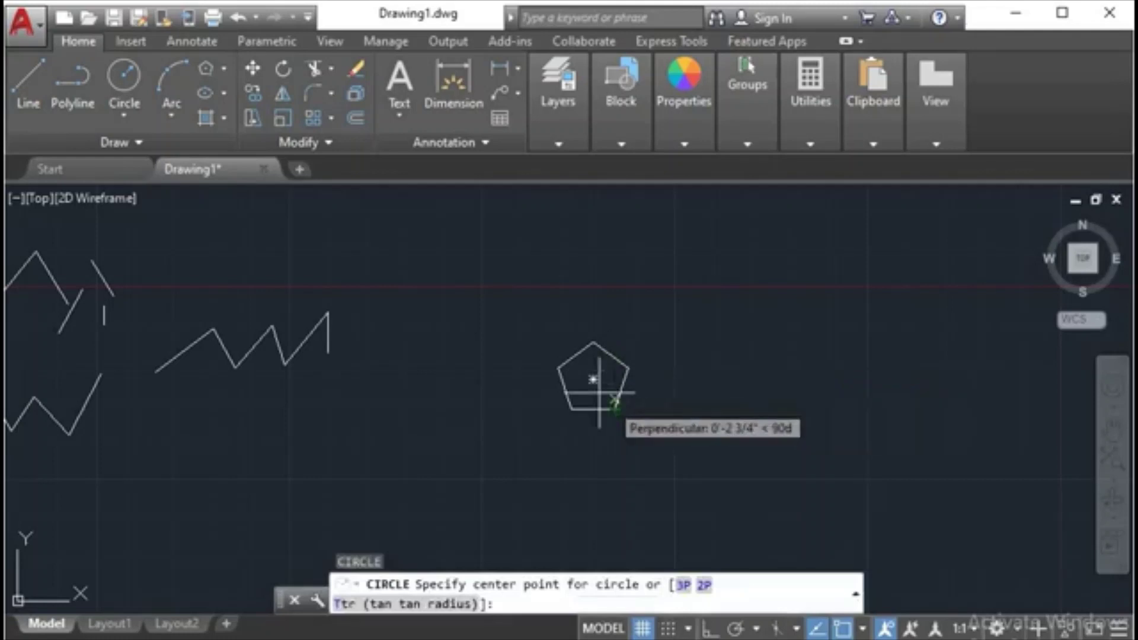
left_click(593, 379)
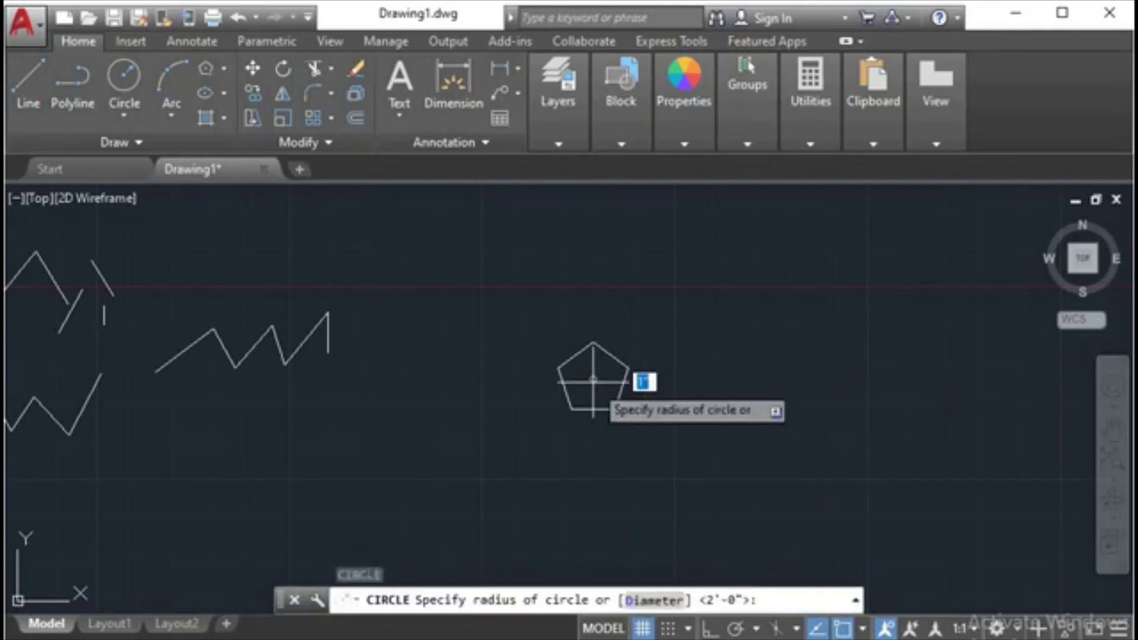
left_click(612, 407)
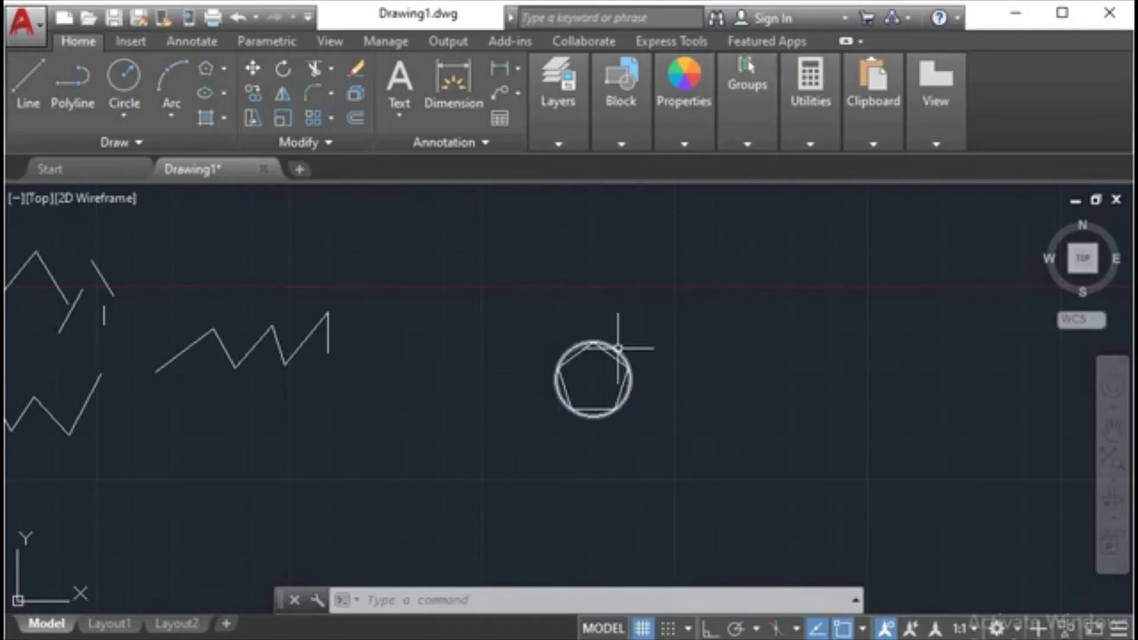
scroll(652, 363, "up", 6)
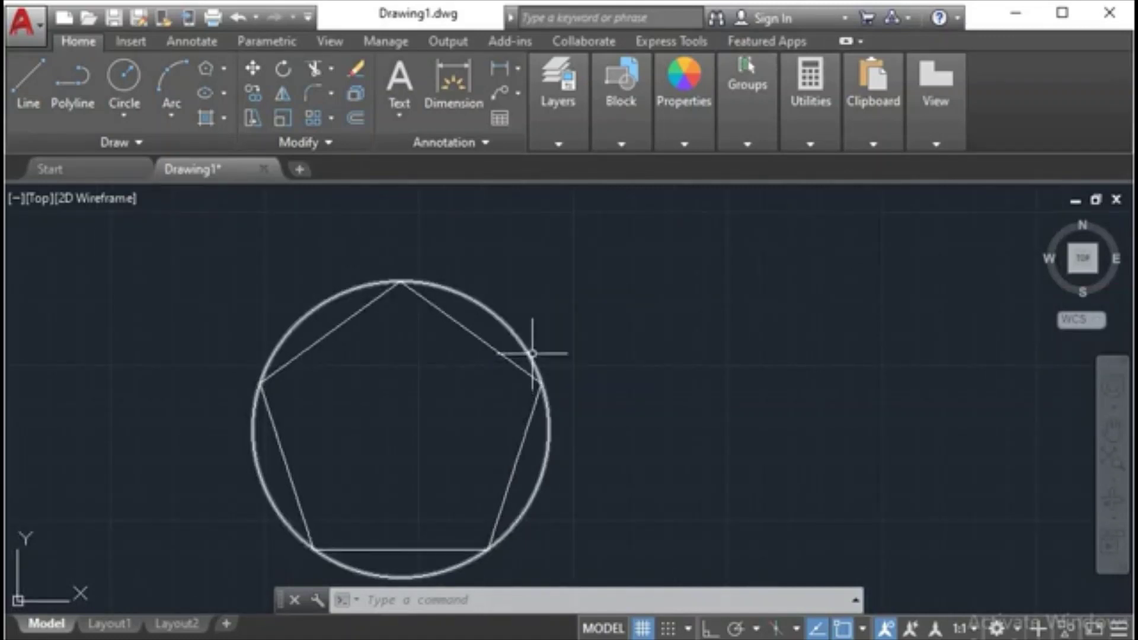
Add an R1' radius dimension to the pentagon's circle, placed at its upper right.
left_click(492, 296)
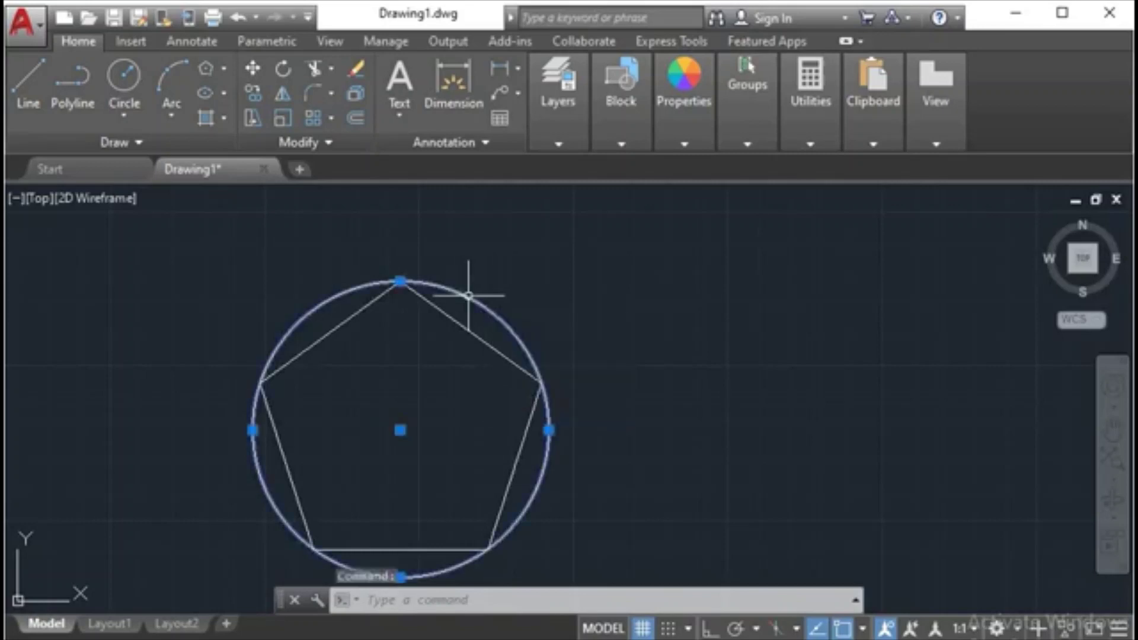
left_click(193, 45)
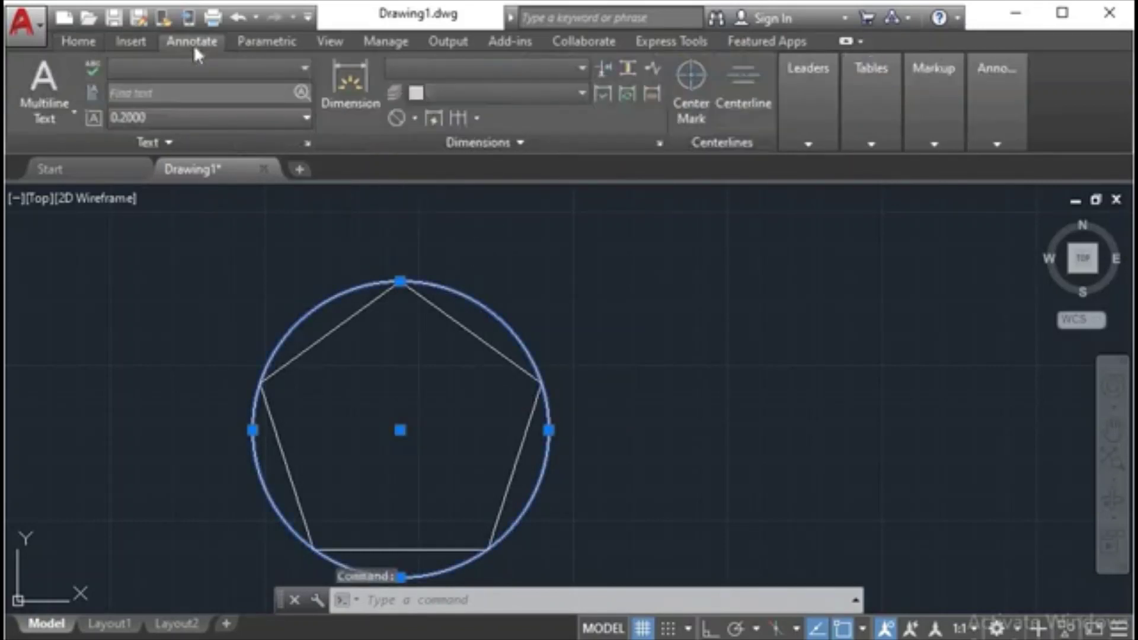
left_click(414, 122)
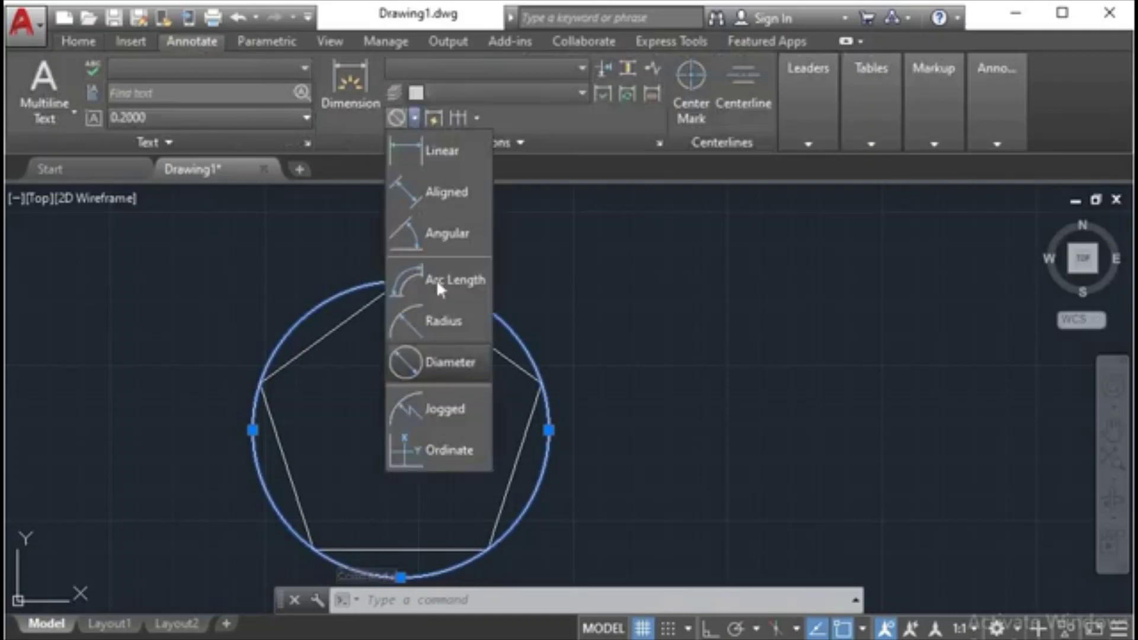
left_click(442, 319)
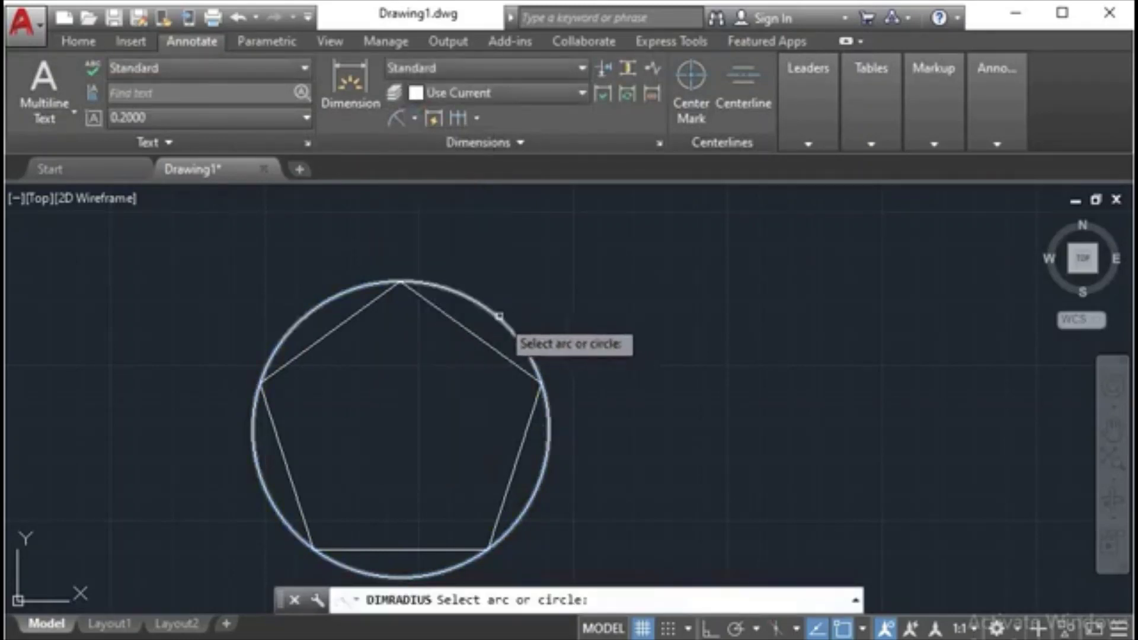
left_click(498, 317)
left_click(653, 305)
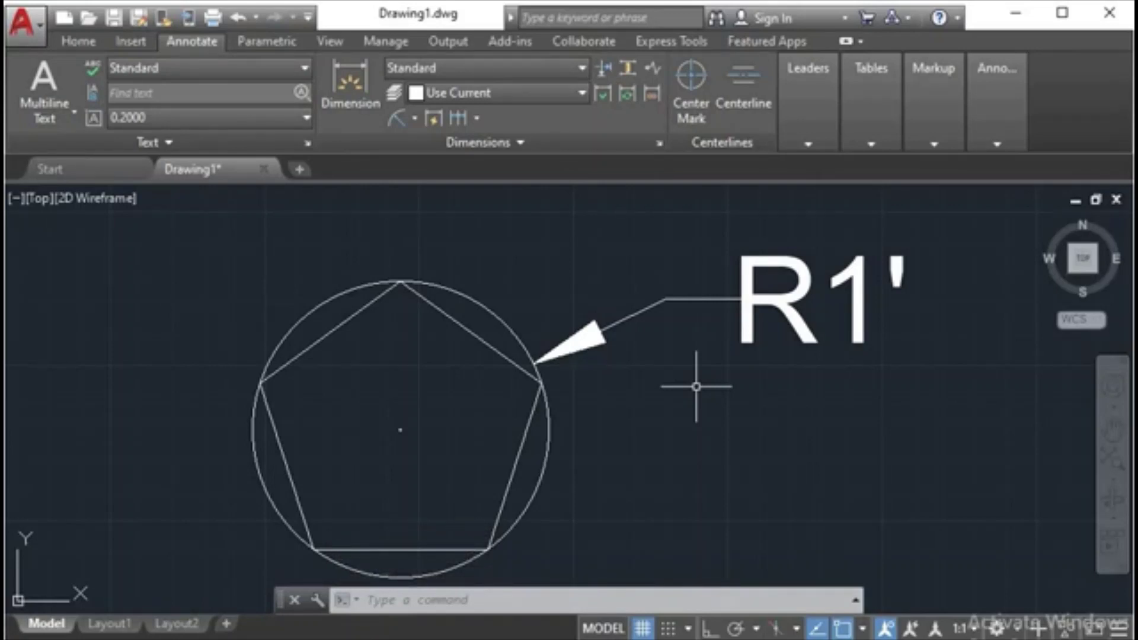
scroll(696, 386, "down", 4)
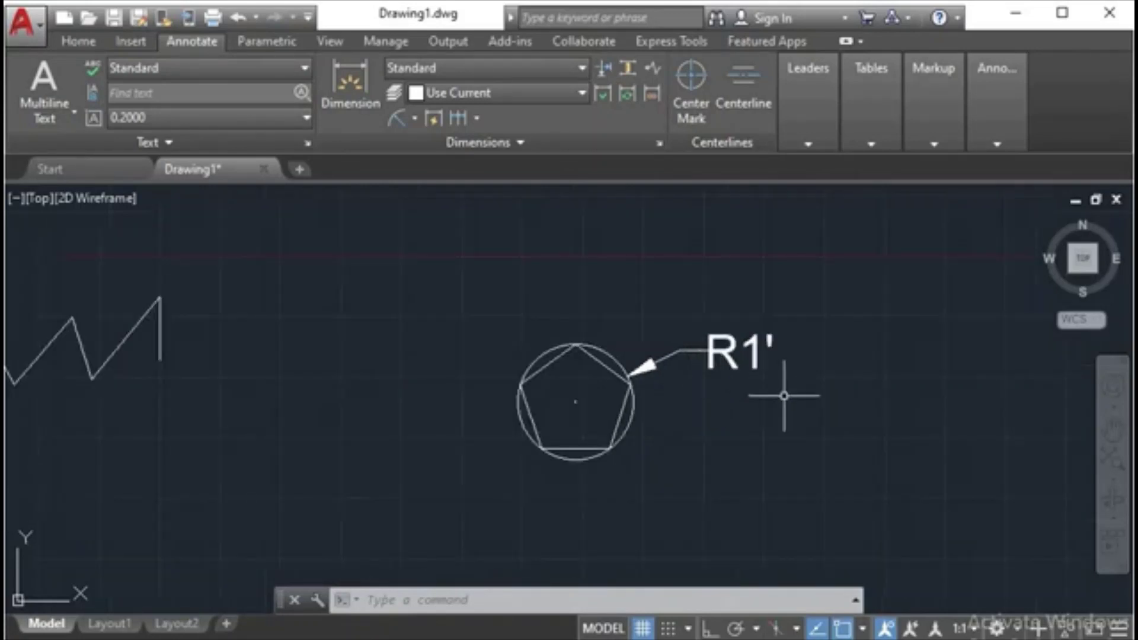
mouse_move(788, 393)
middle_mouse_down()
mouse_move(809, 415)
mouse_move(610, 390)
mouse_move(515, 394)
middle_mouse_up()
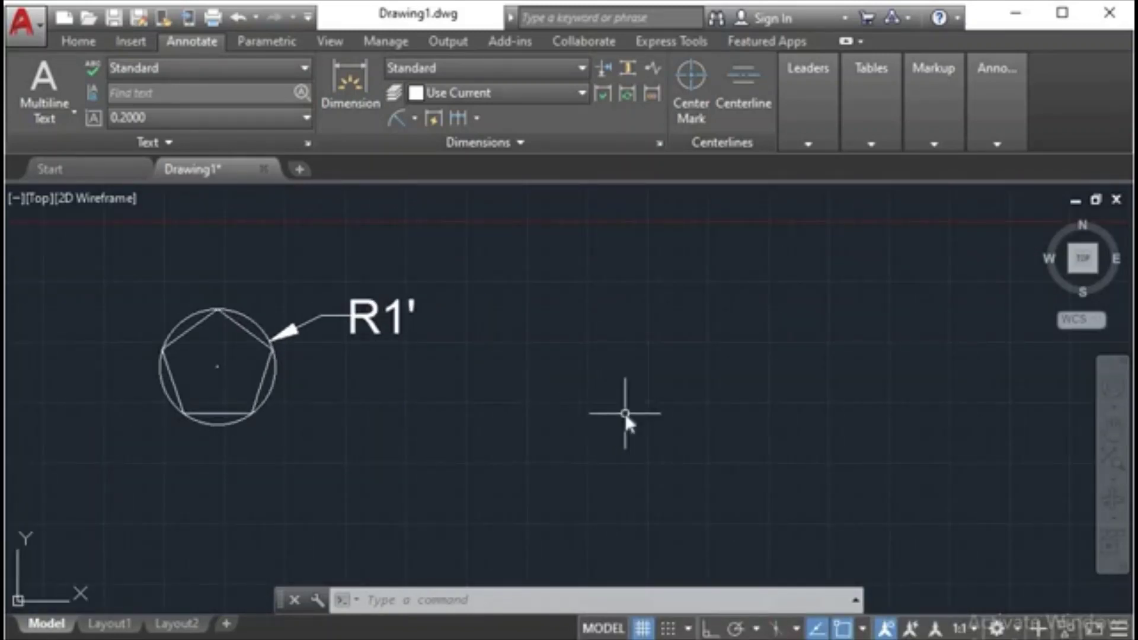
Draw a 7-sided polygon inscribed in a 2' radius circle right of the pentagon.
type("pol")
key("Return")
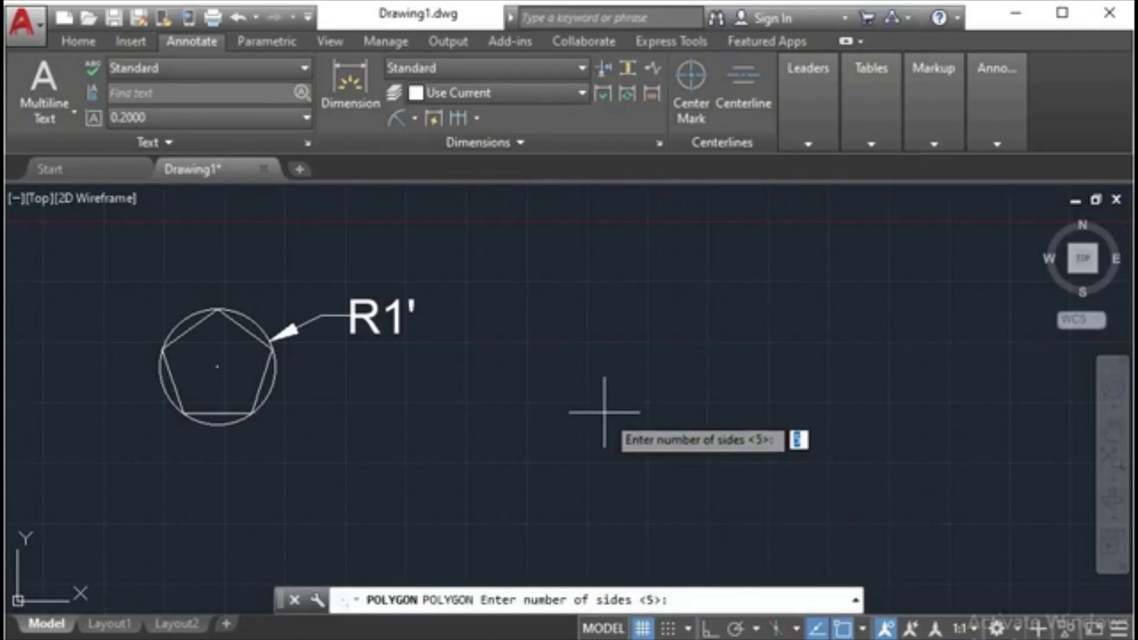
type("7")
key("Return")
left_click(604, 412)
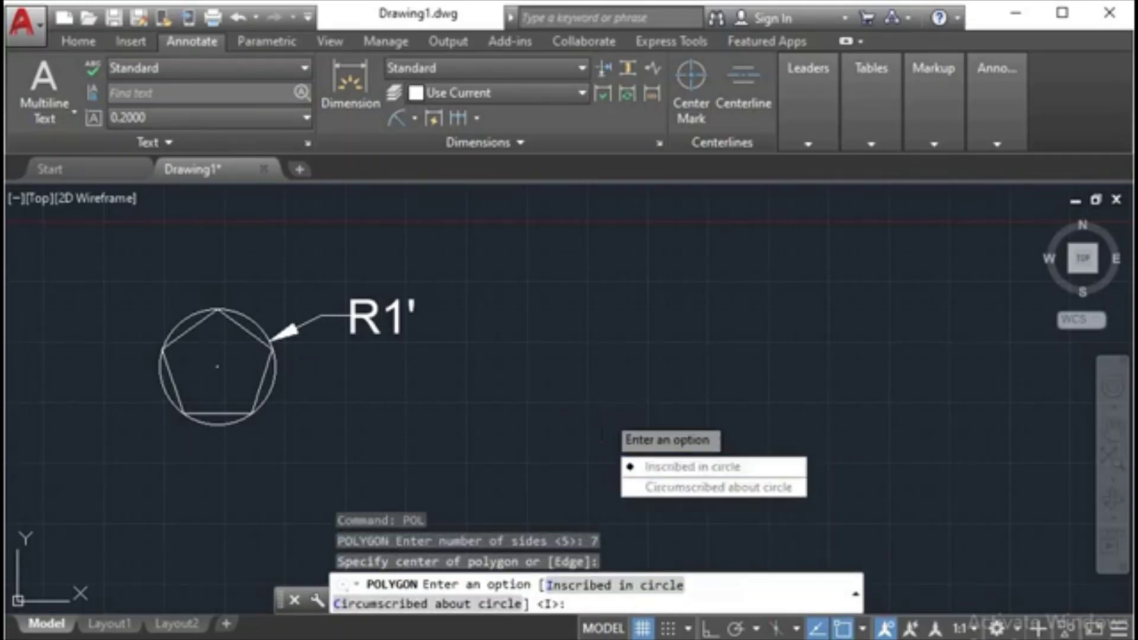
left_click(685, 469)
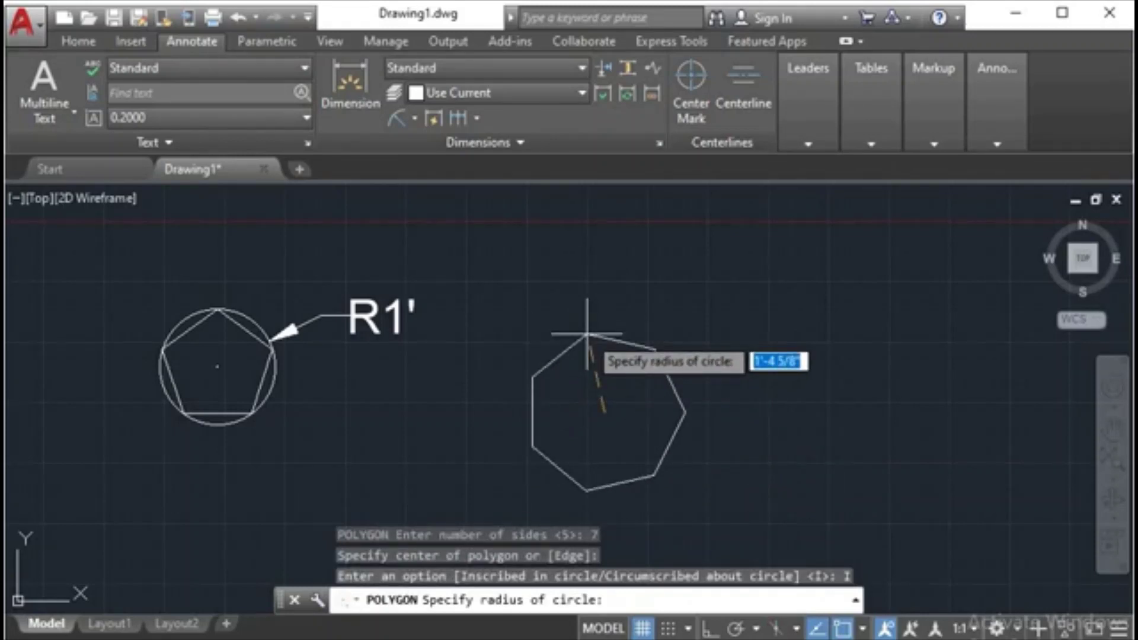
type("2'")
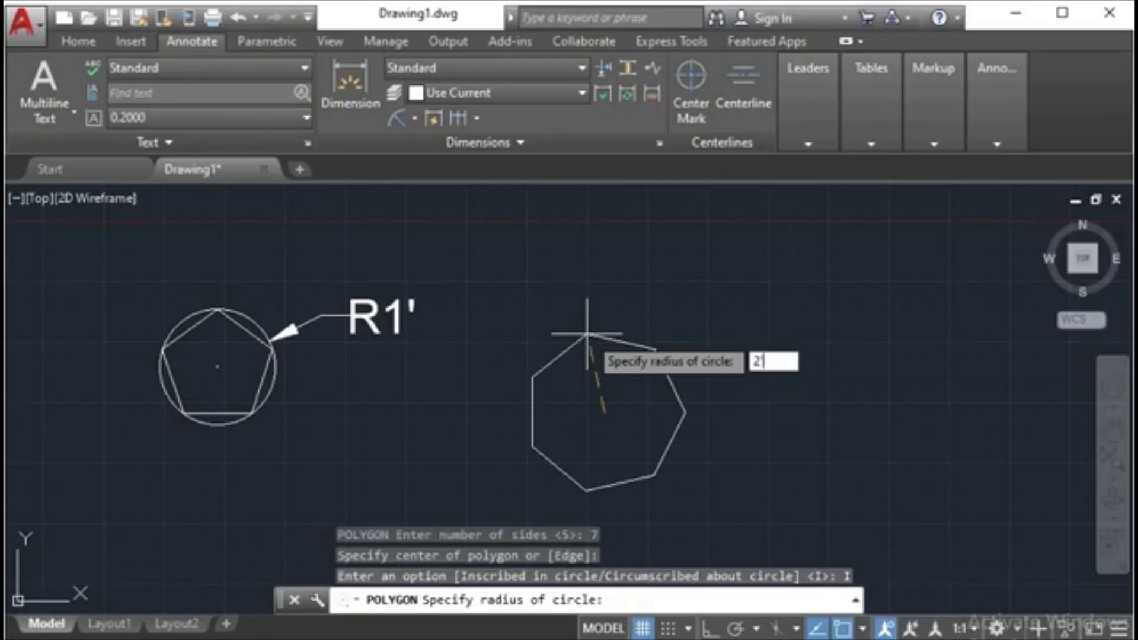
key("Return")
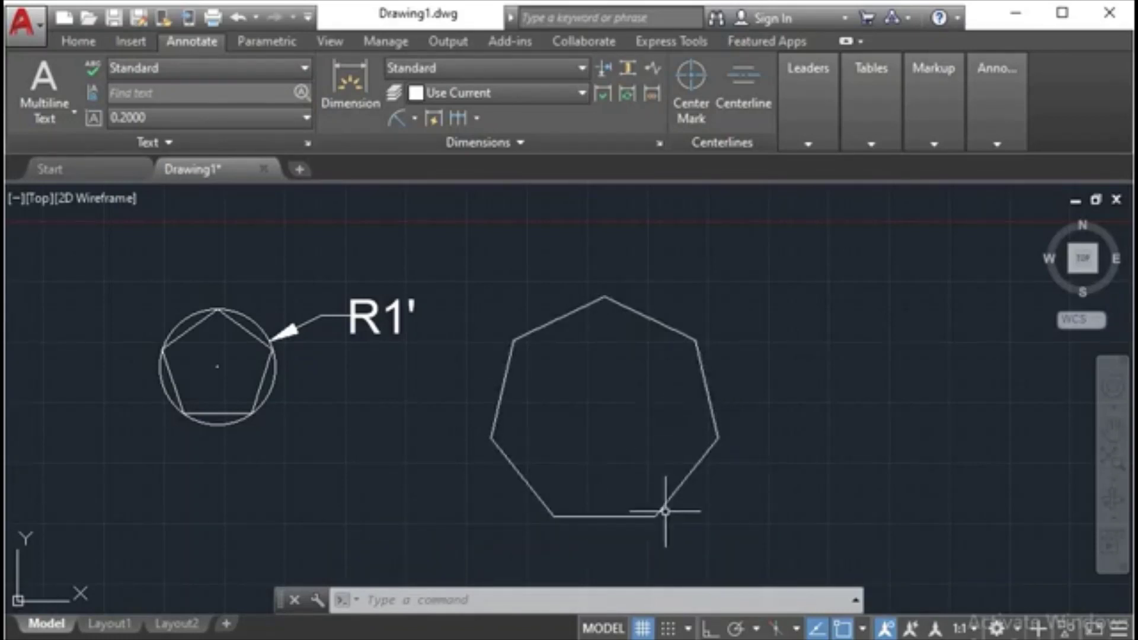
Draw a circle from the heptagon's centre through a vertex, then dismiss the Cortana panel.
type("c")
key("Return")
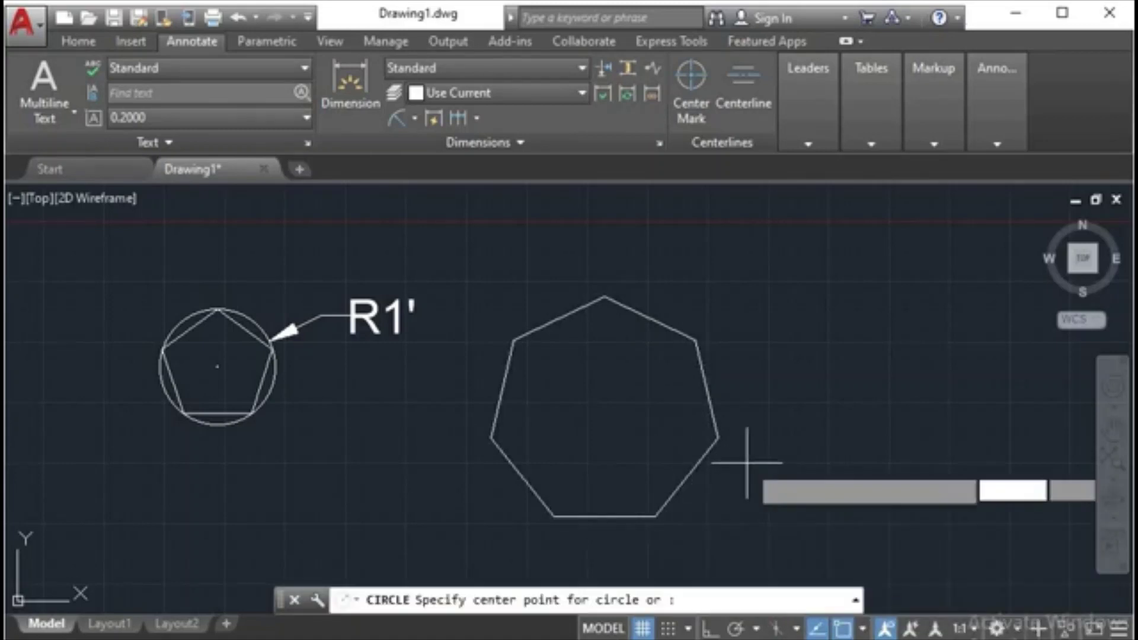
left_click(604, 412)
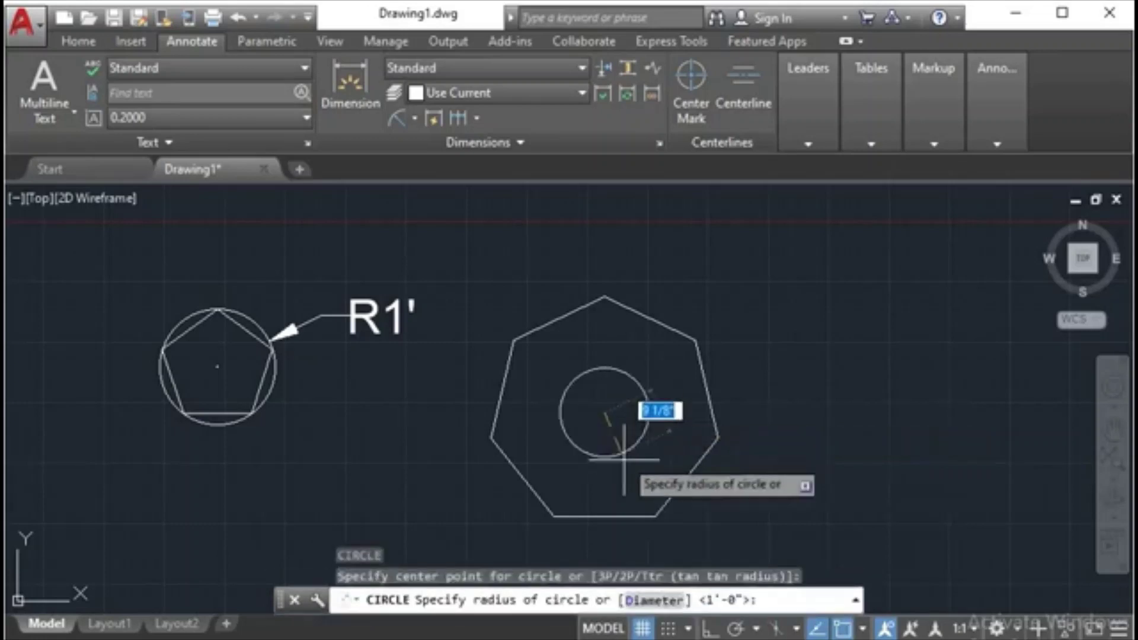
left_click(695, 339)
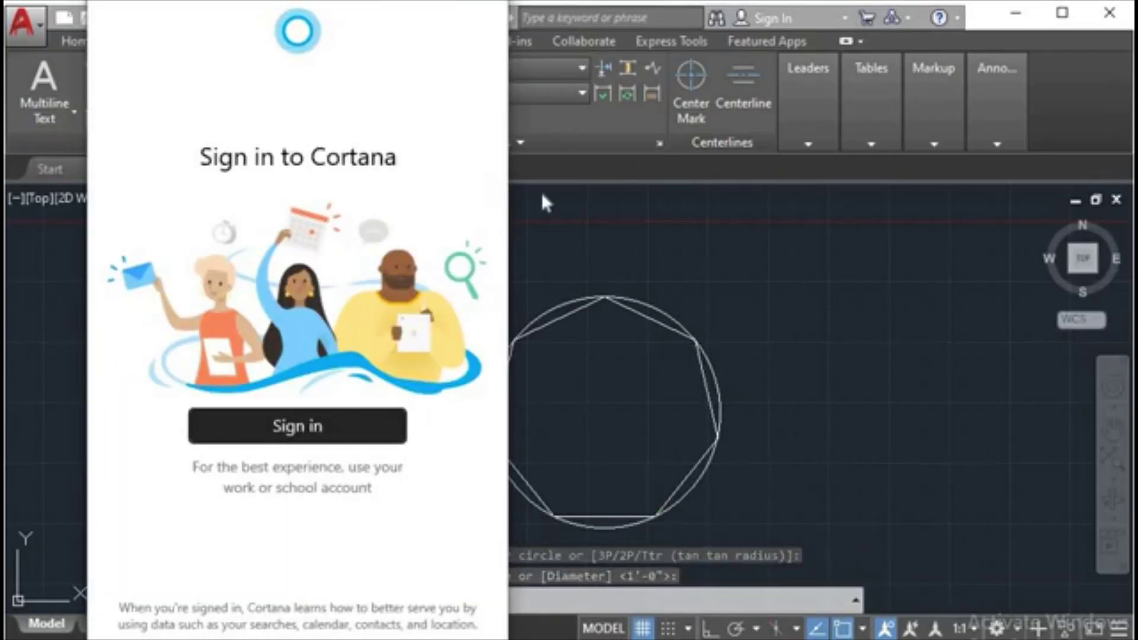
key("Escape")
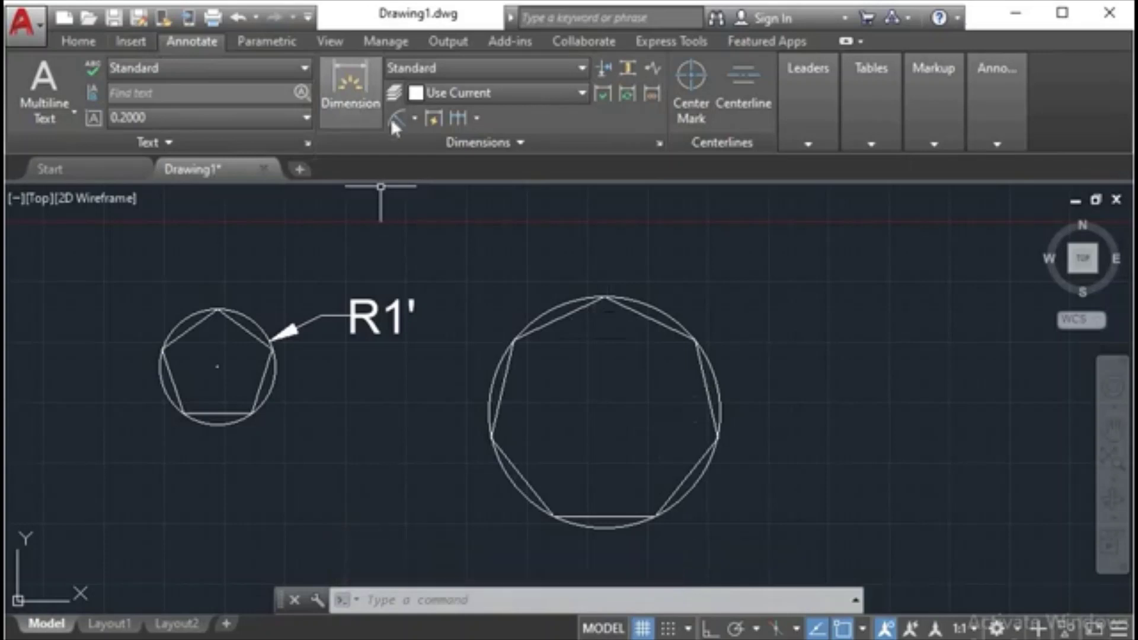
Dimension the large circle with an R2' radius label and a Ø4' diameter label.
left_click(414, 119)
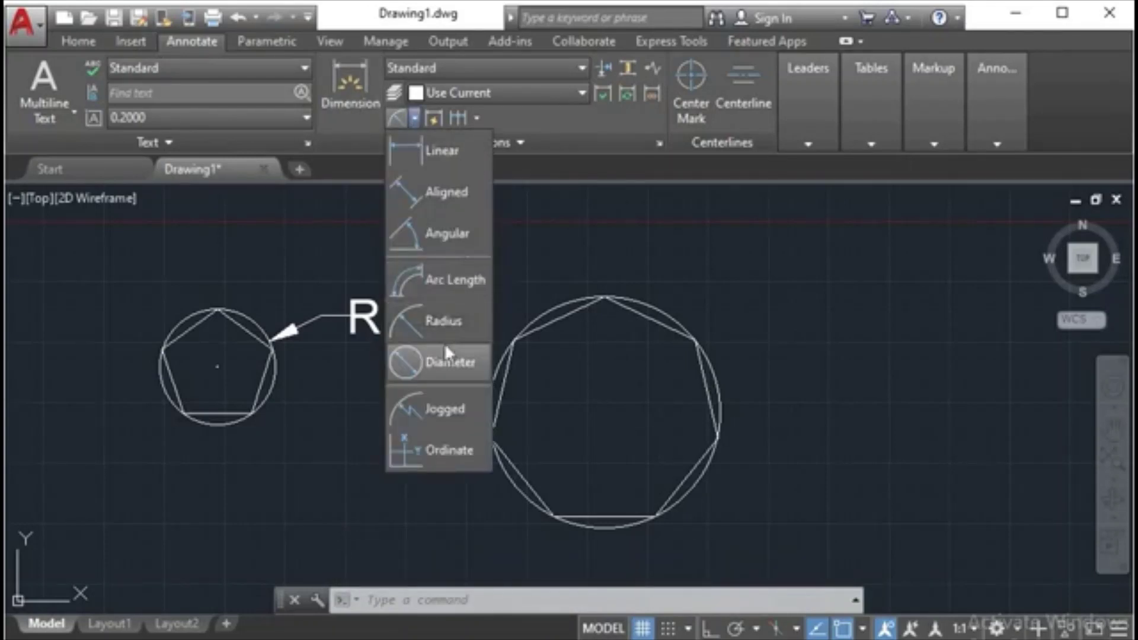
left_click(444, 325)
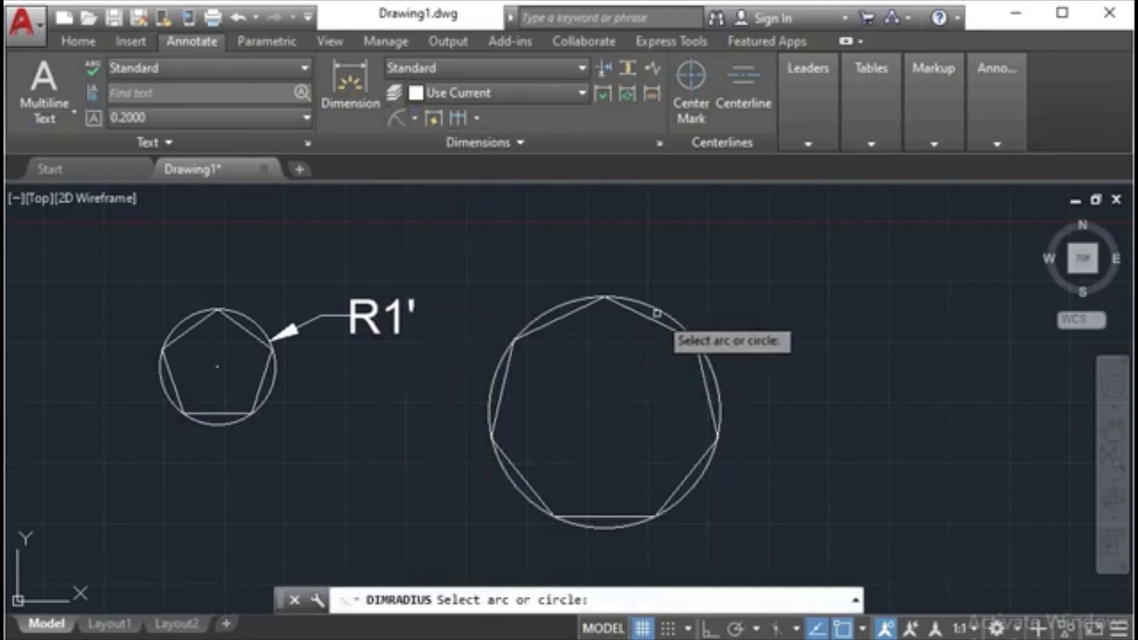
left_click(660, 312)
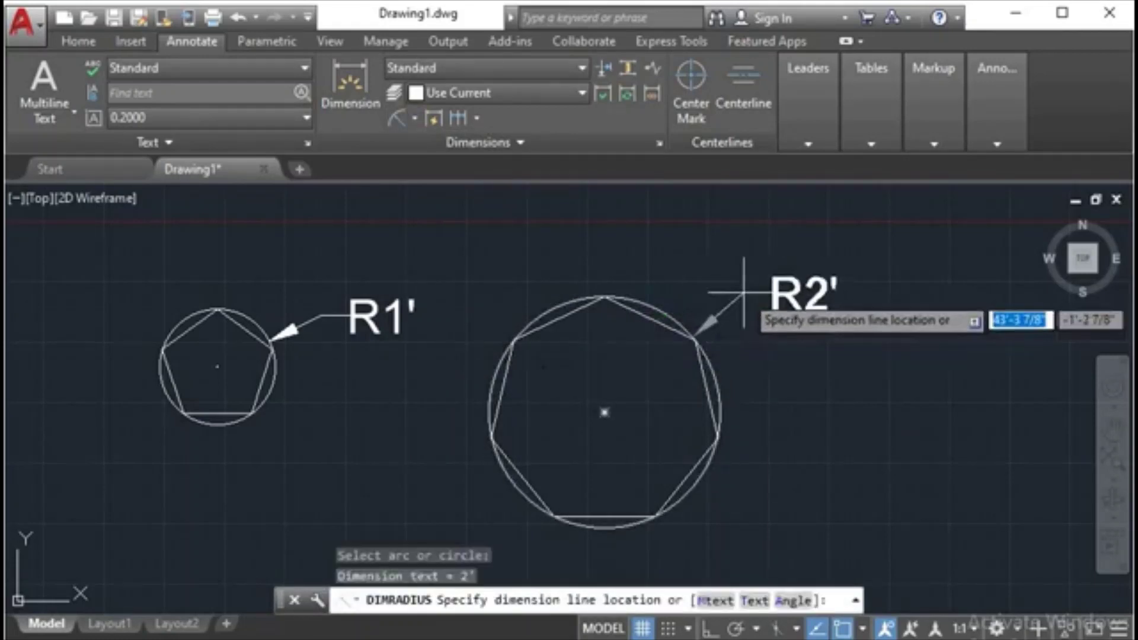
left_click(744, 292)
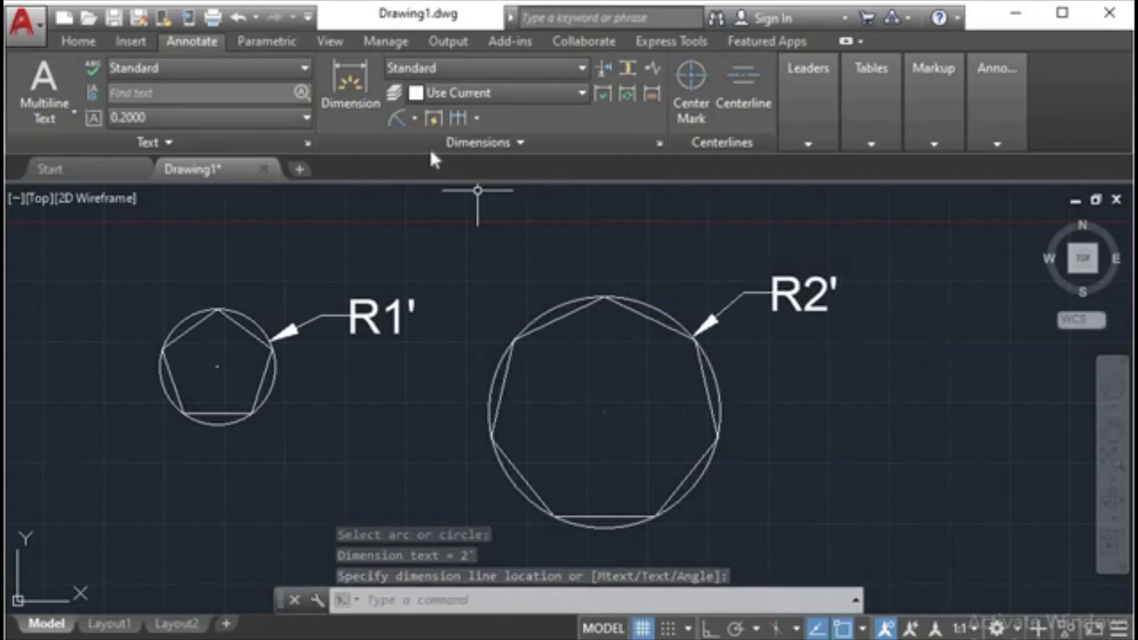
left_click(415, 118)
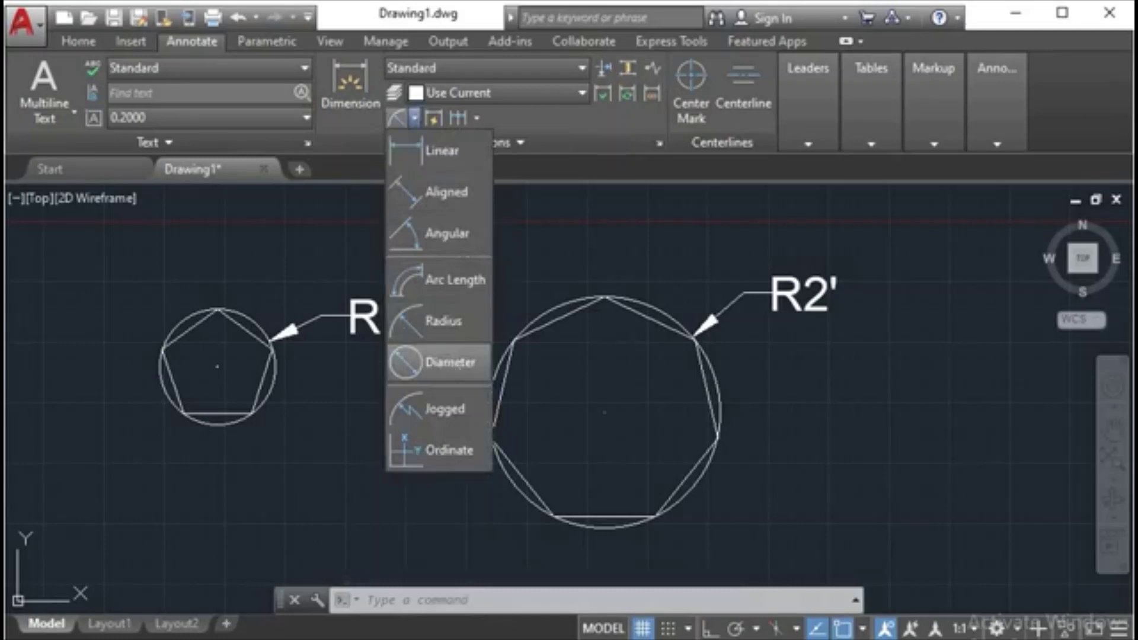
left_click(451, 358)
left_click(720, 405)
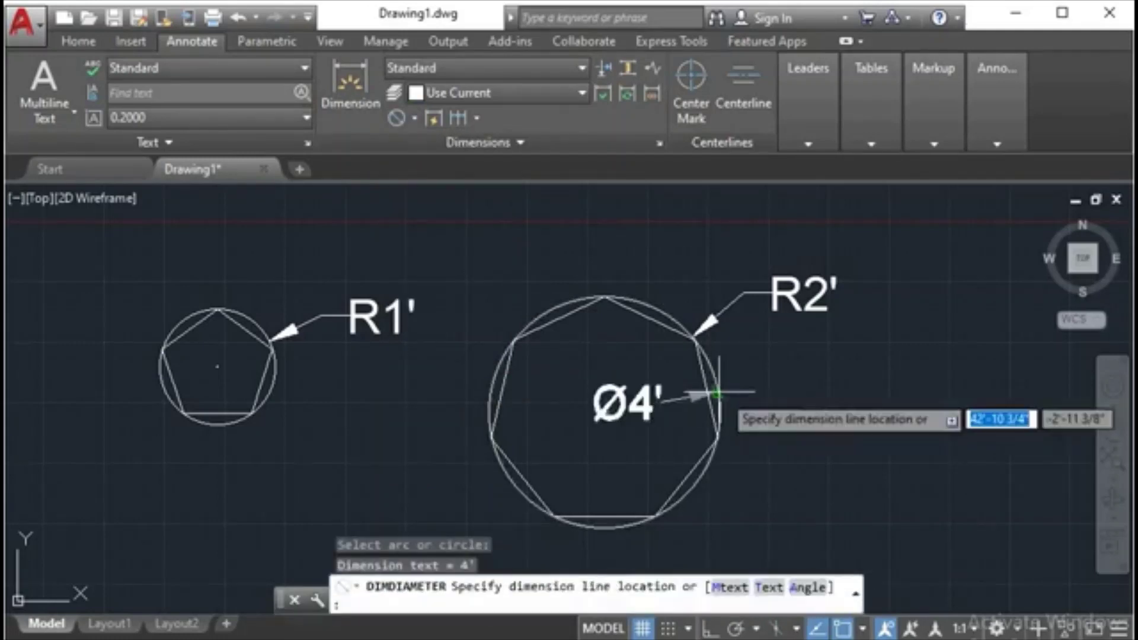
left_click(792, 410)
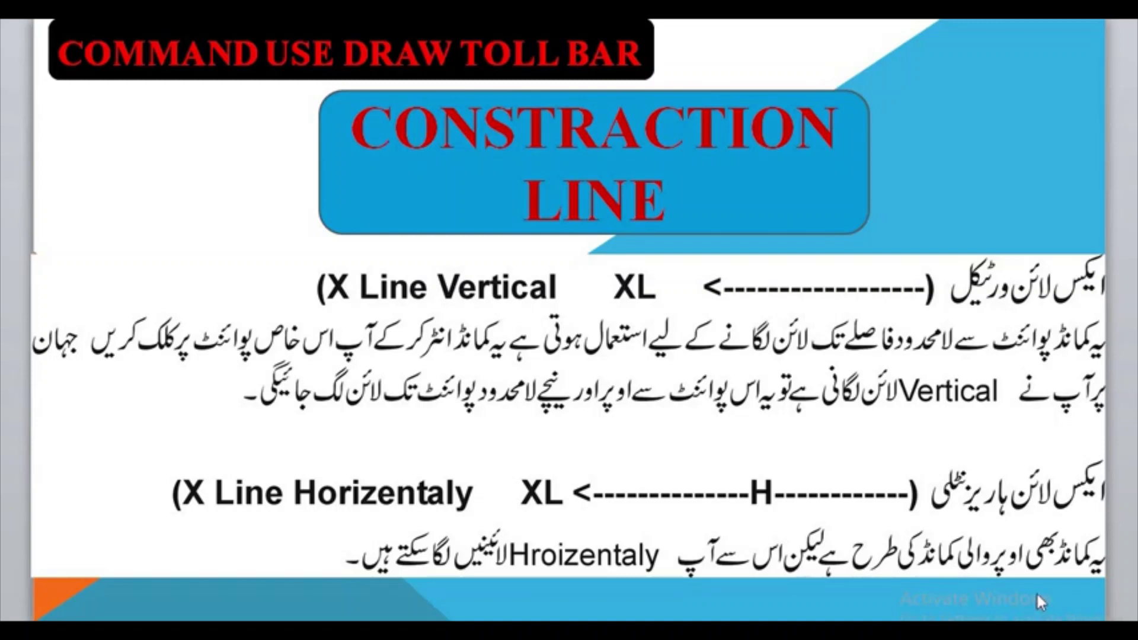
Bring up the Cortana panel with Windows+C over the Construction Line slide.
key("super+c")
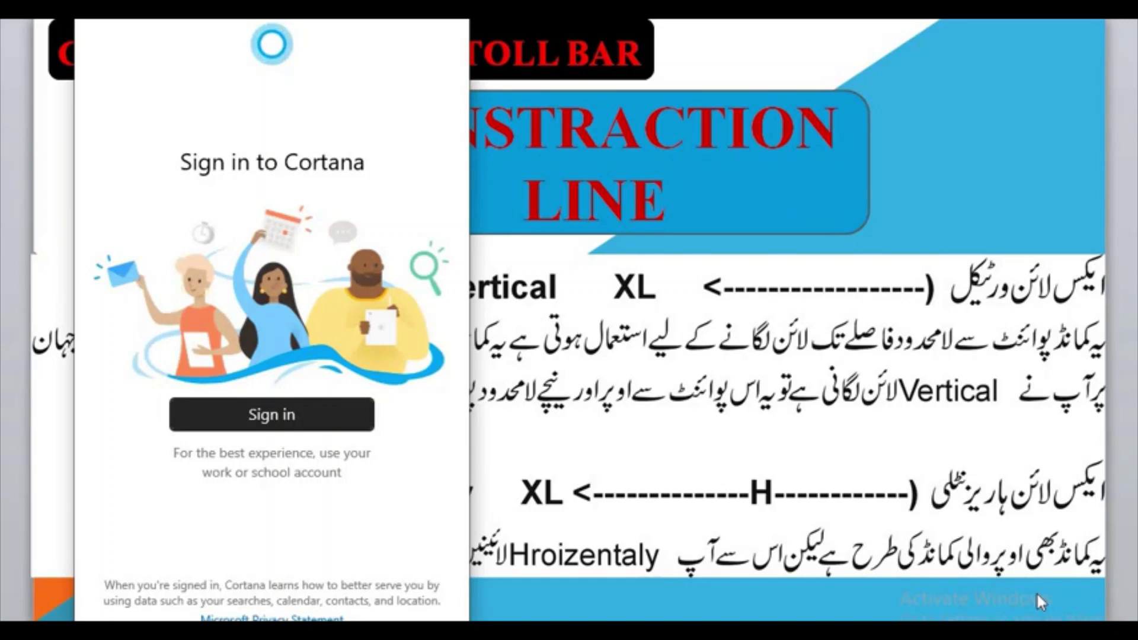
key("Escape")
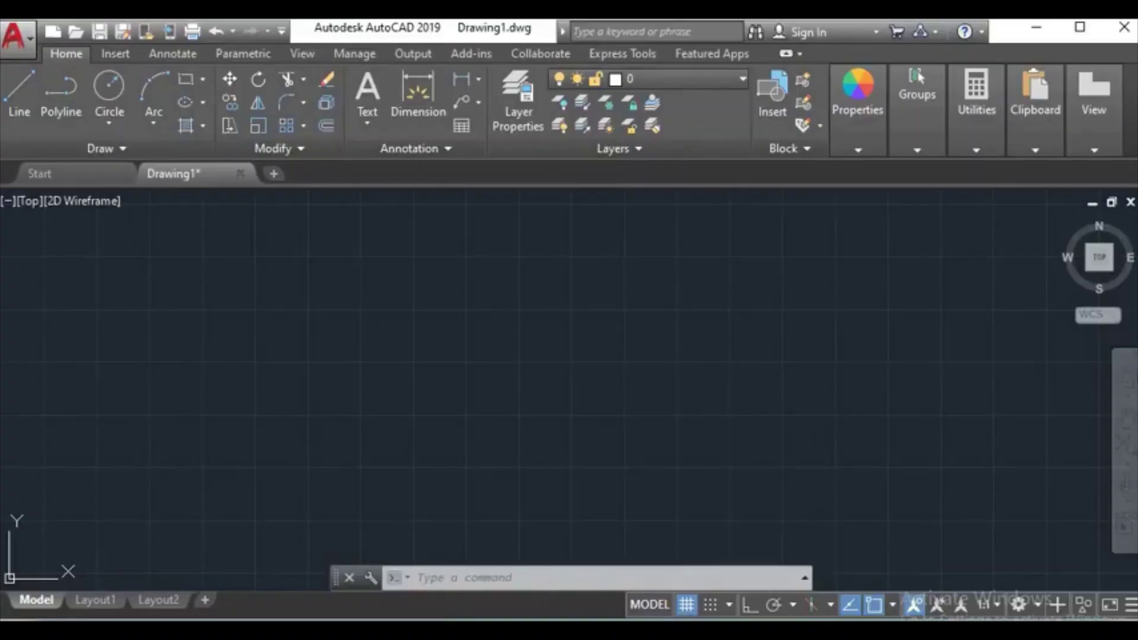
left_click(684, 432)
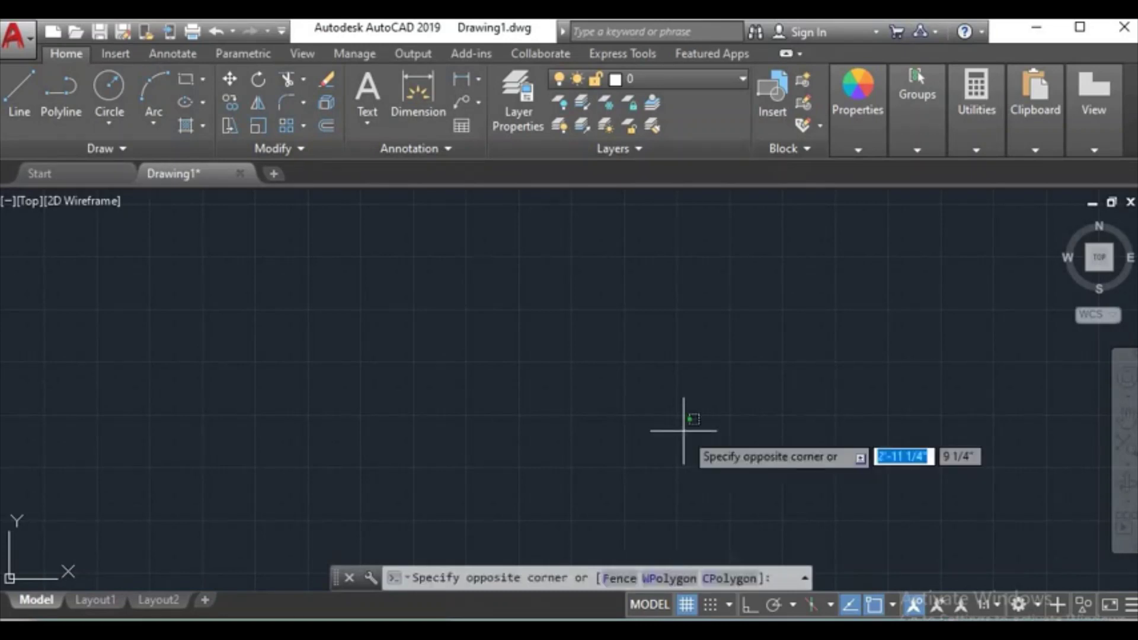
left_click(551, 347)
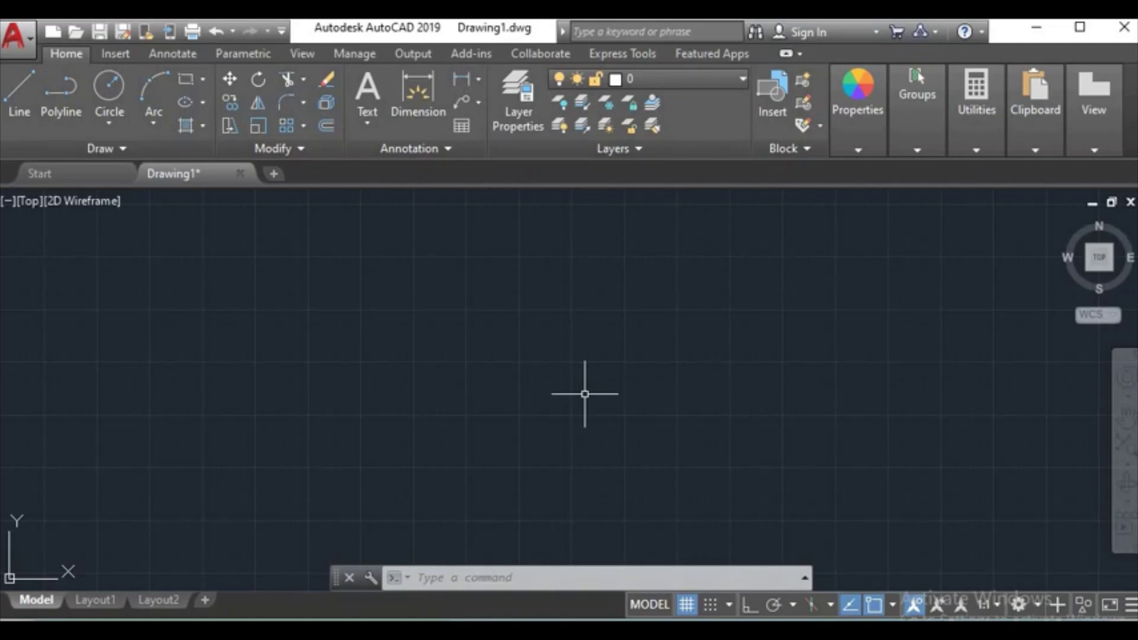
left_click(130, 150)
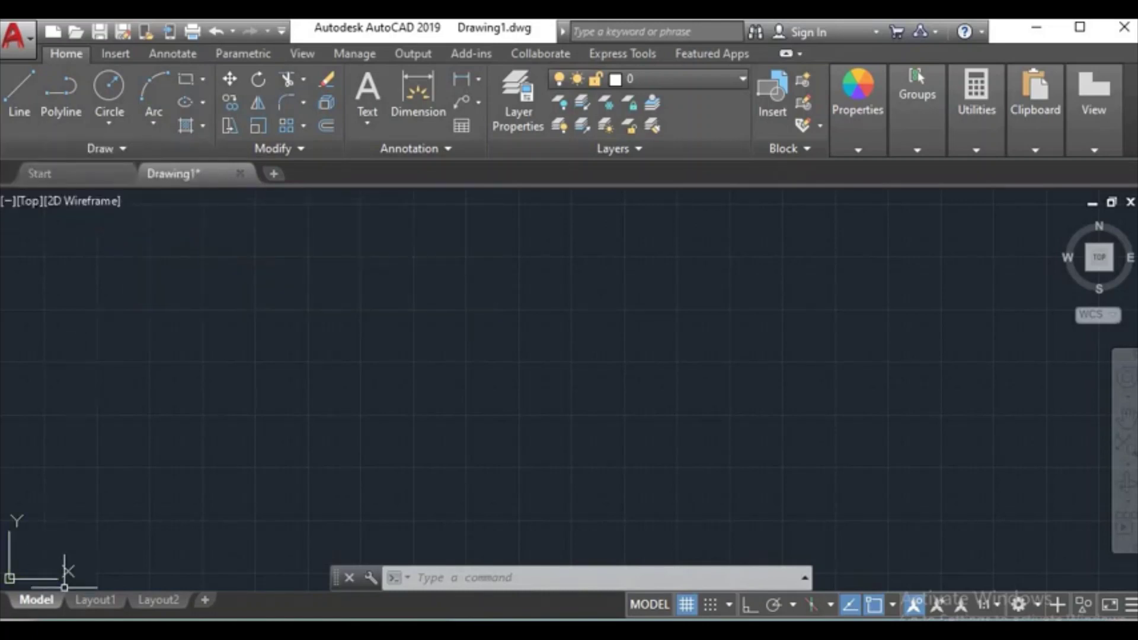
left_click(48, 493)
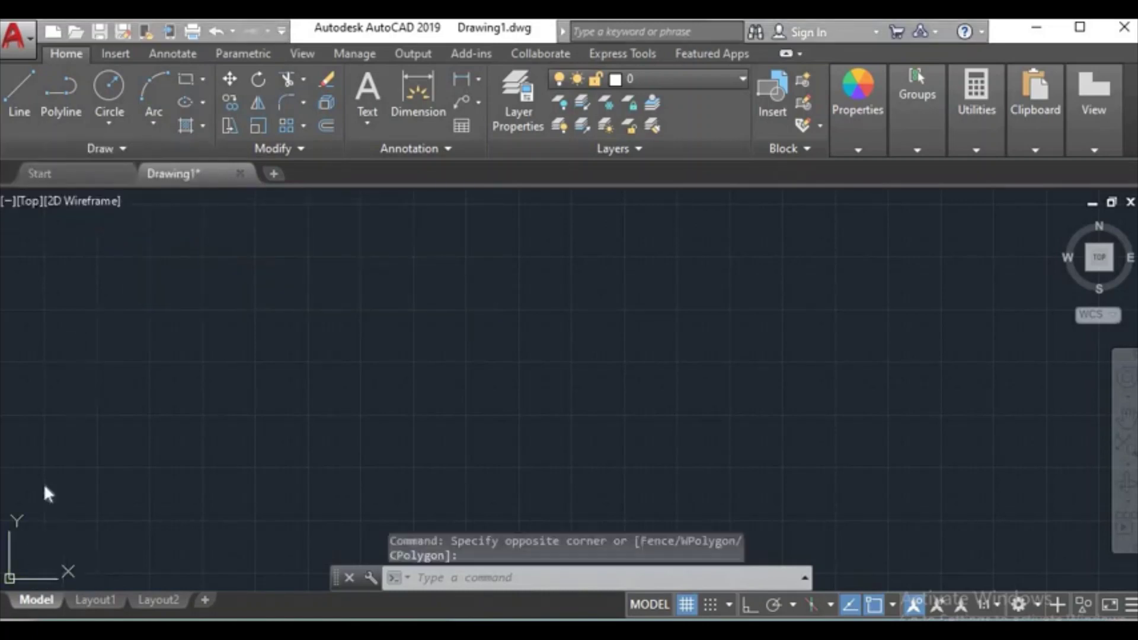
Draw four XLINE construction lines radiating from one pivot point, from about 18° down to below horizontal.
left_click(122, 150)
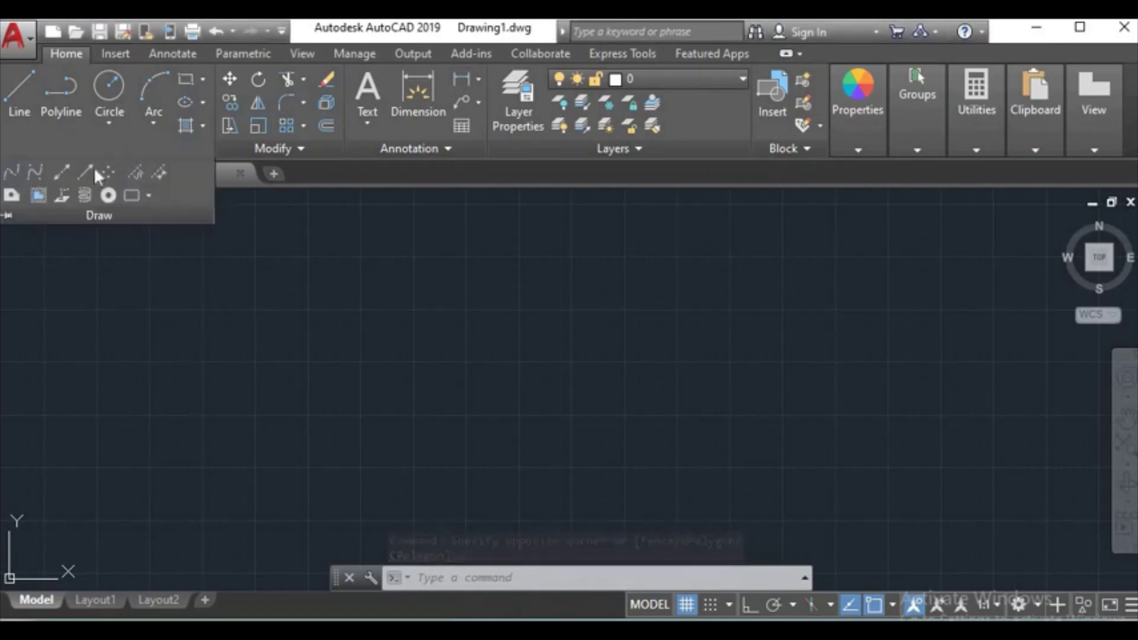
left_click(64, 178)
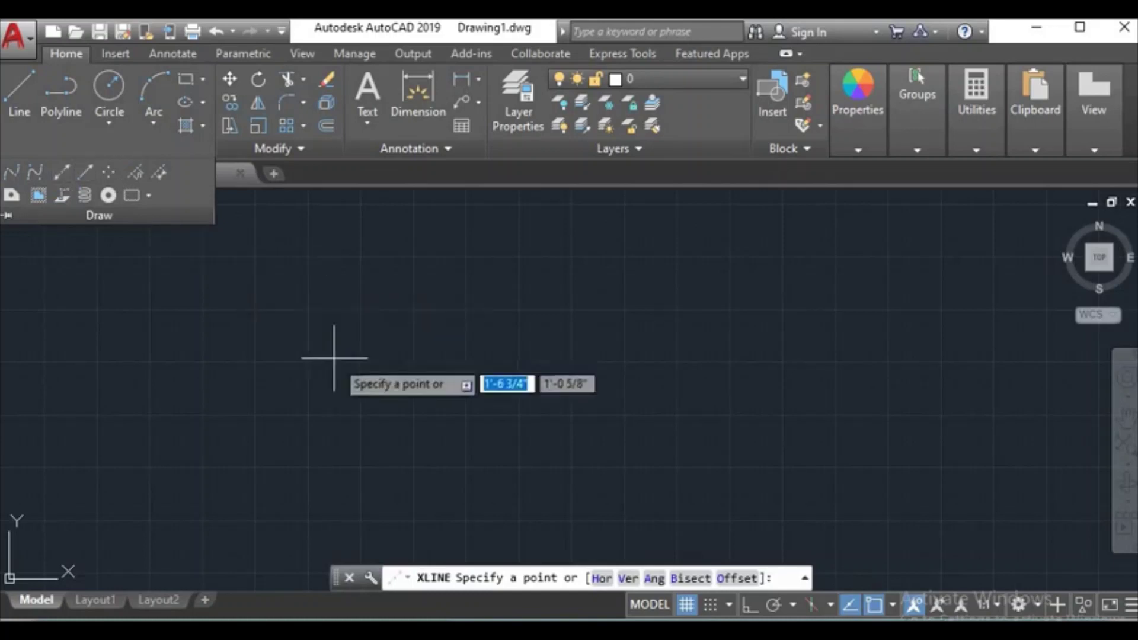
left_click(327, 358)
left_click(381, 322)
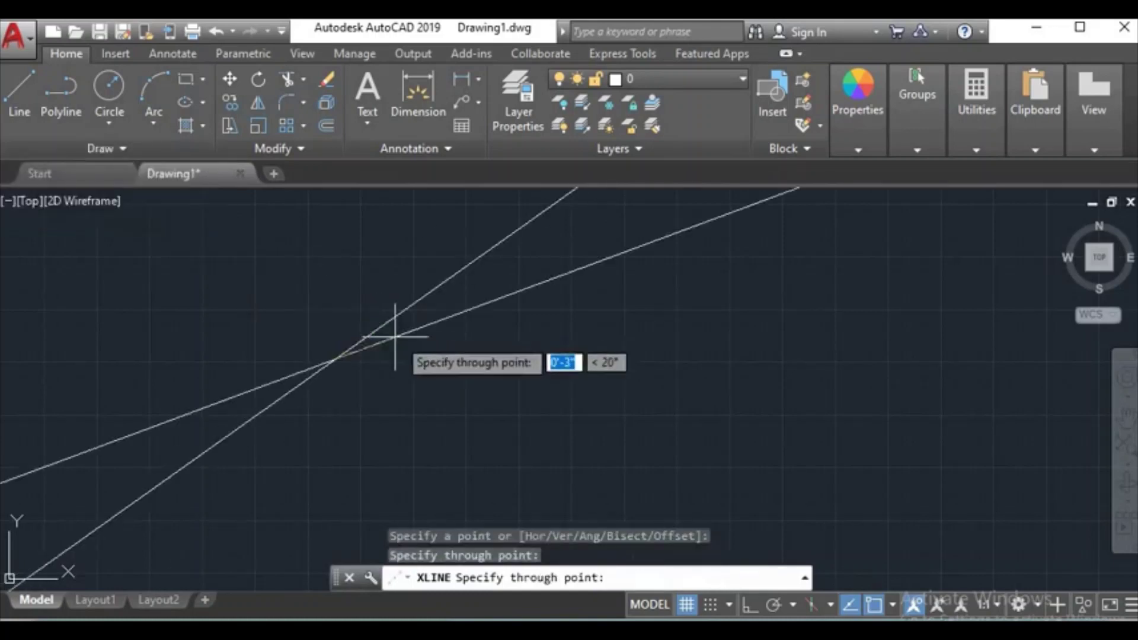
left_click(400, 337)
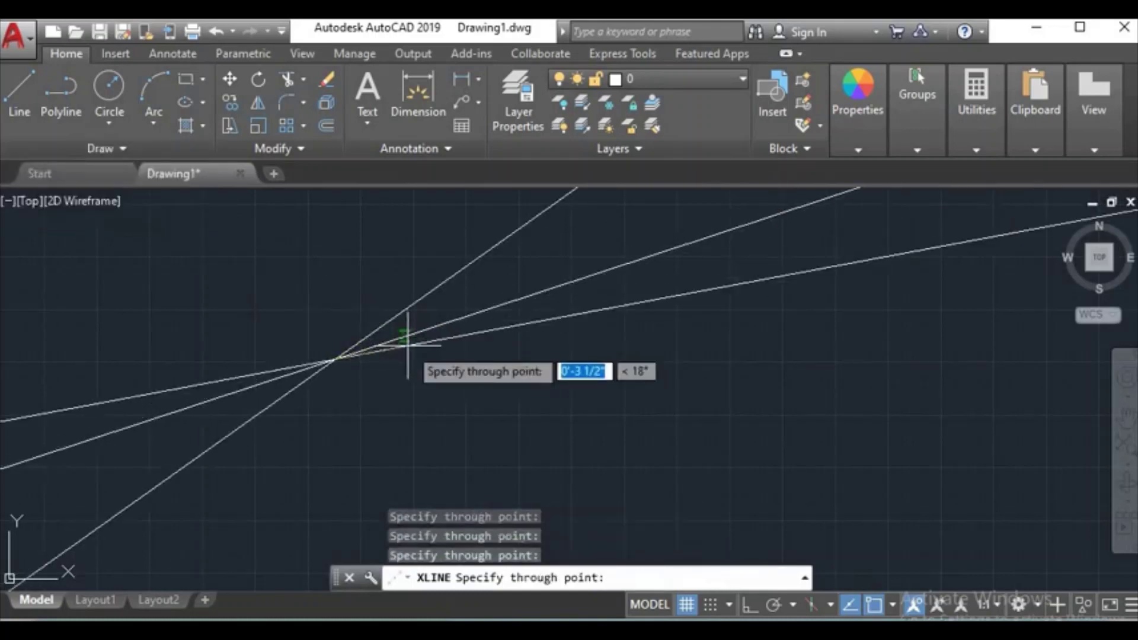
left_click(416, 359)
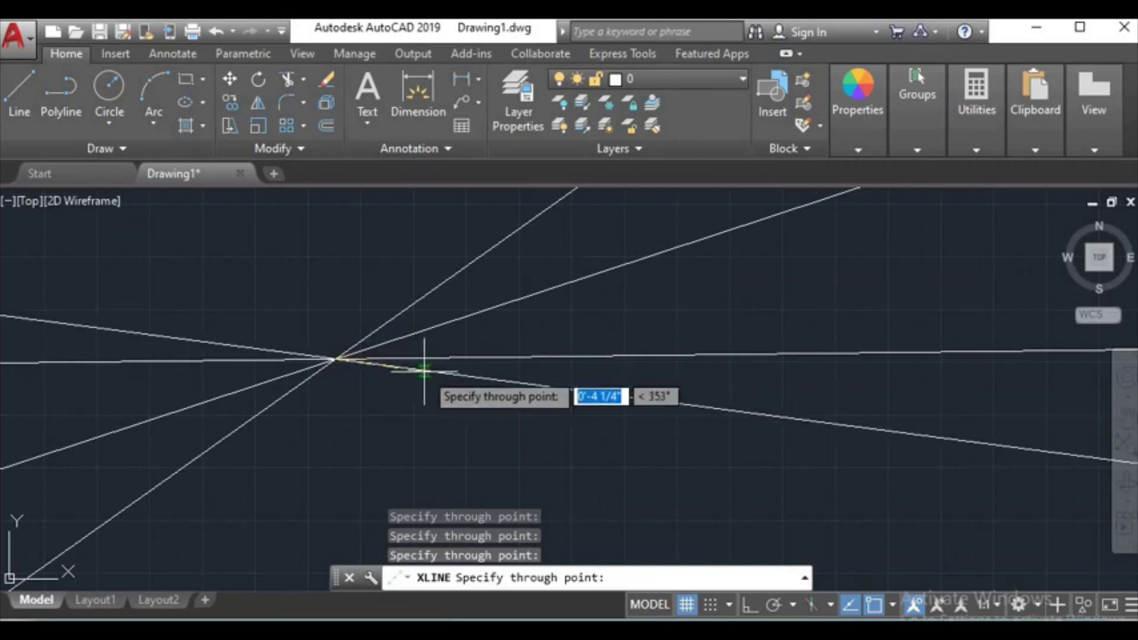
left_click(424, 376)
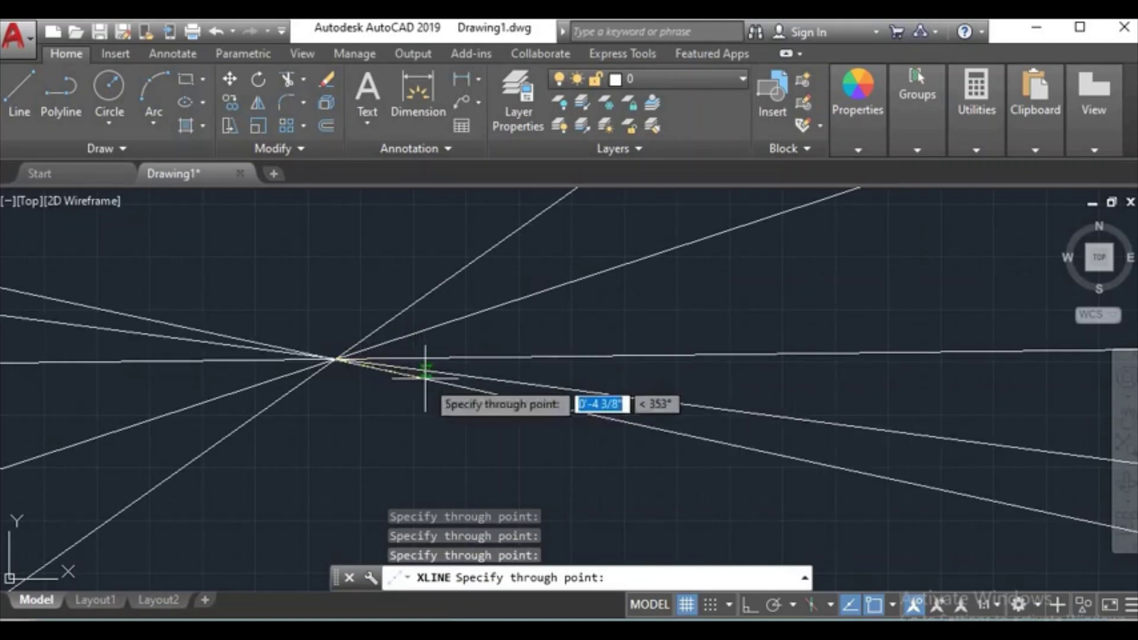
key("Return")
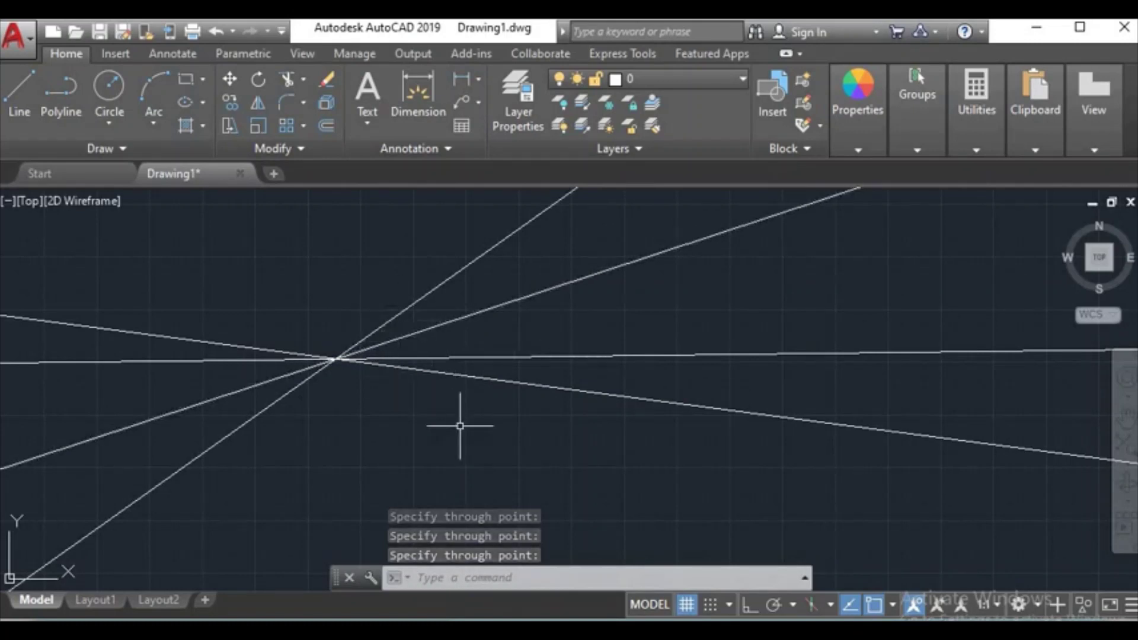
Erase the first fan of construction lines and restart XLINE with XL.
left_click_drag(439, 415, 348, 328)
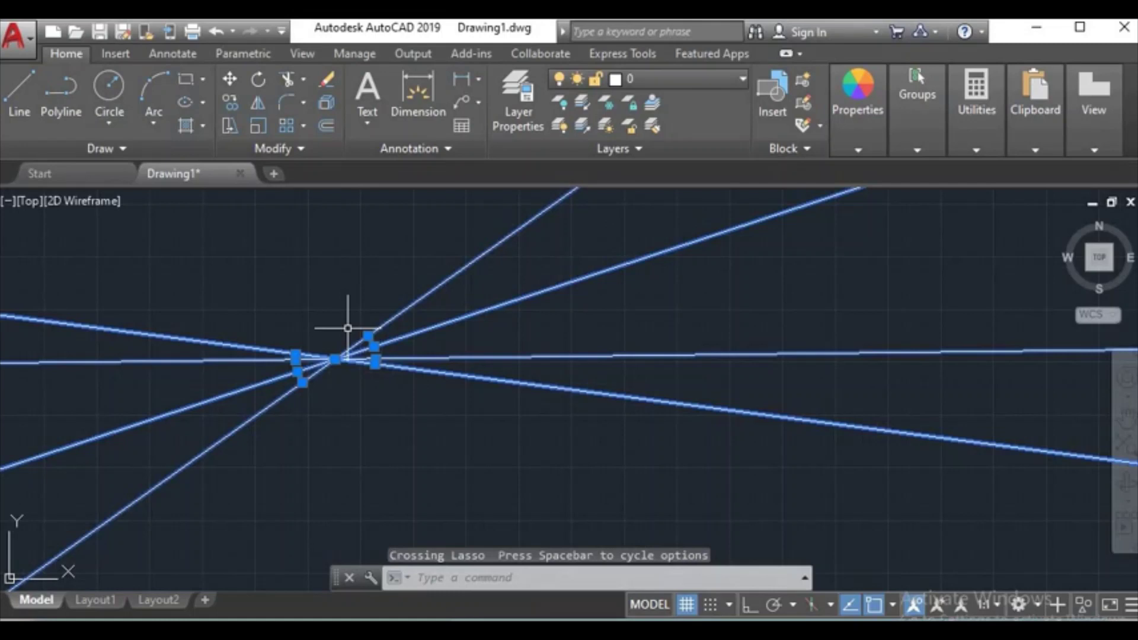
key("Delete")
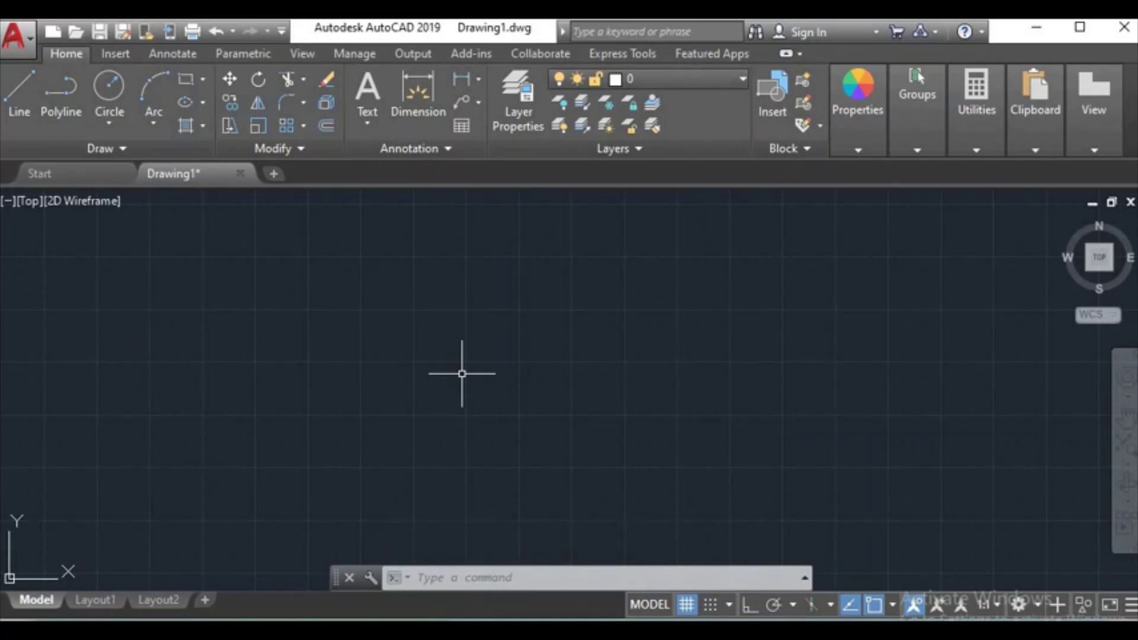
type("X")
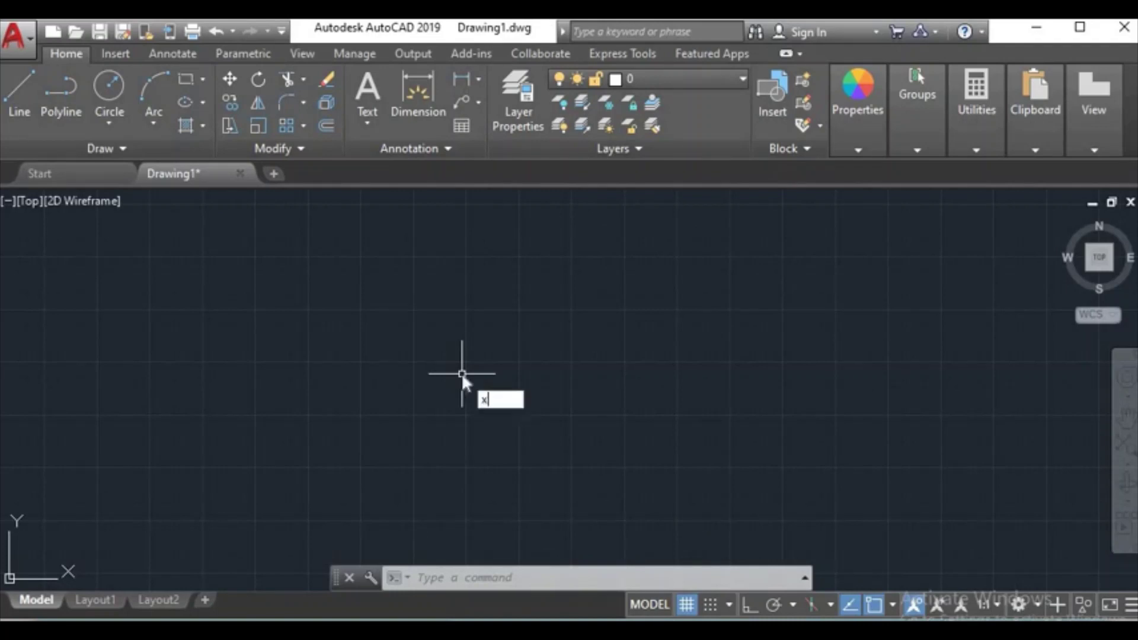
type("L")
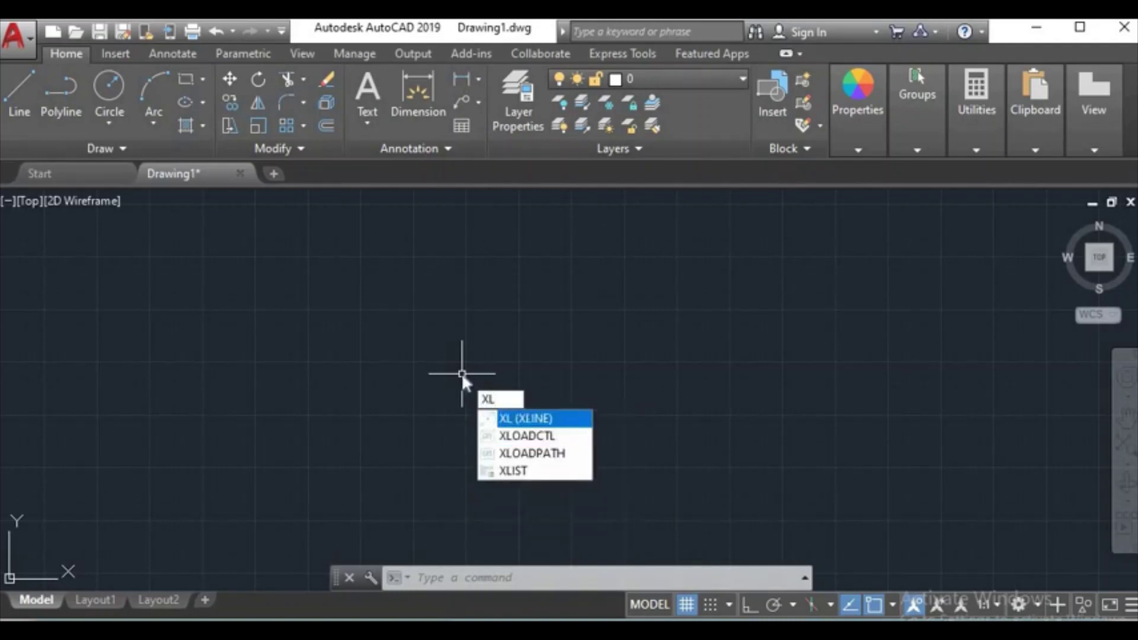
key("Return")
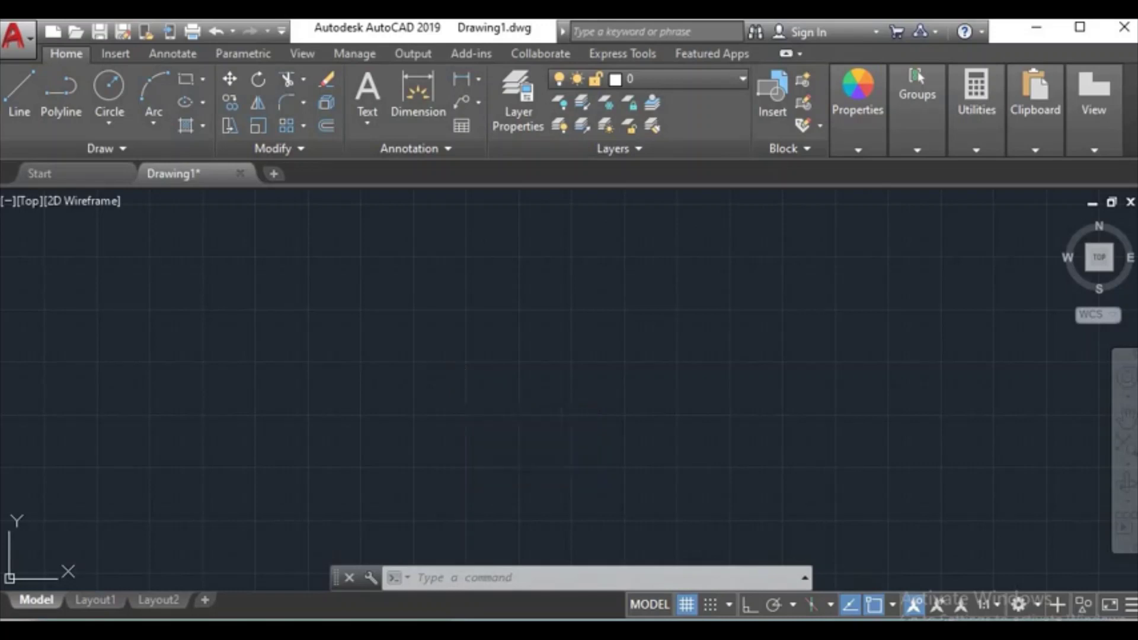
Draw four construction lines through a new pivot at about 21°, 0°, 338° and 347°.
left_click(415, 386)
type("XLINE")
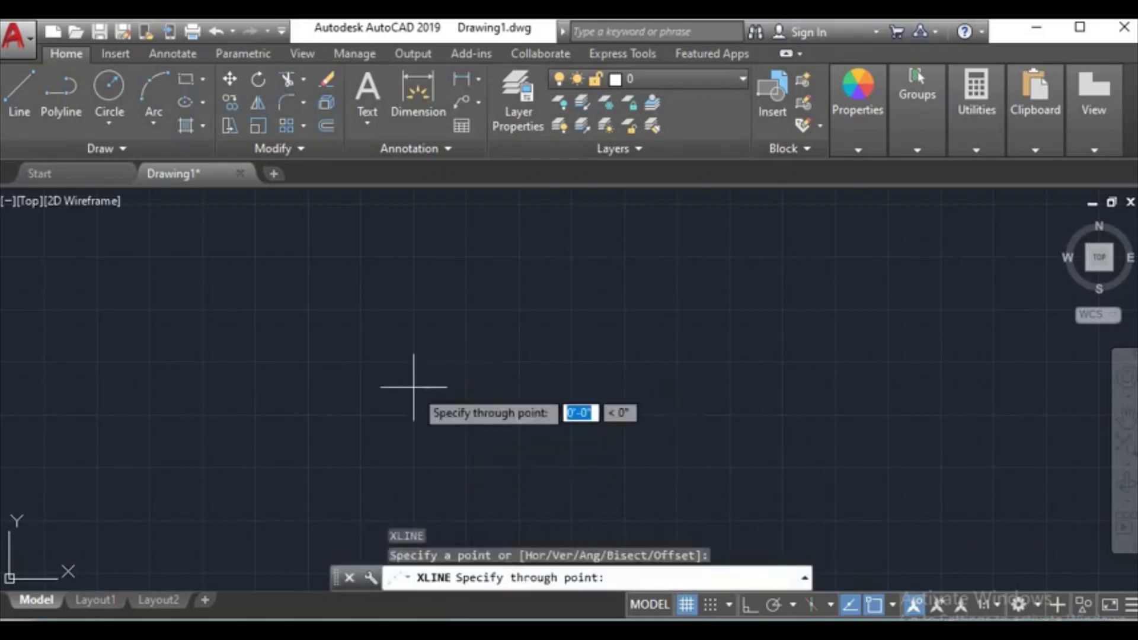
left_click(469, 365)
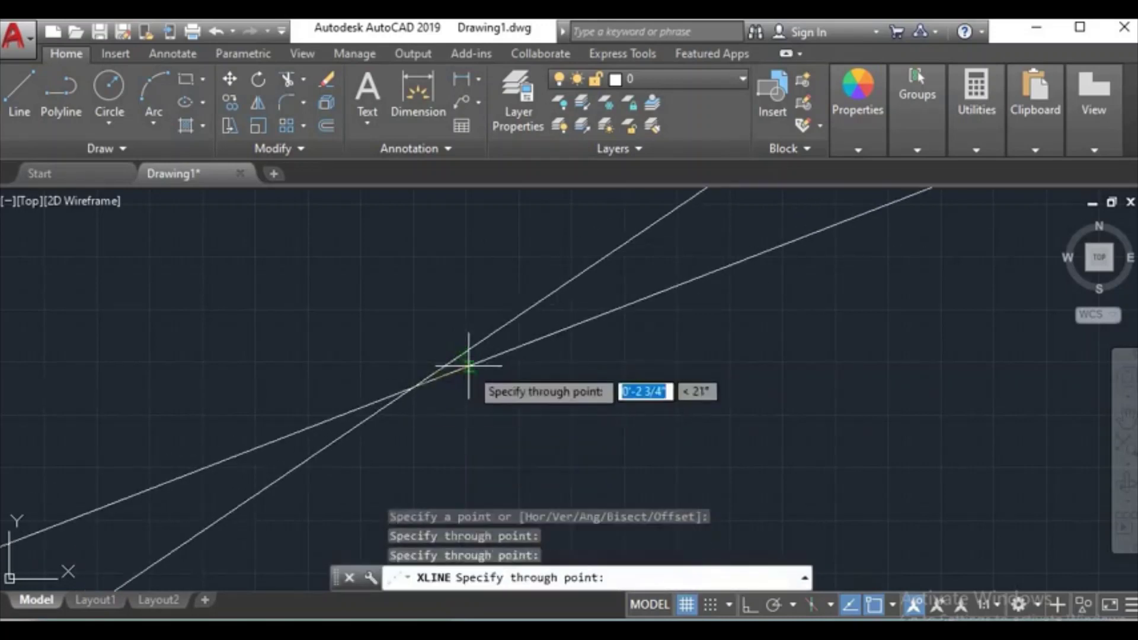
left_click(477, 382)
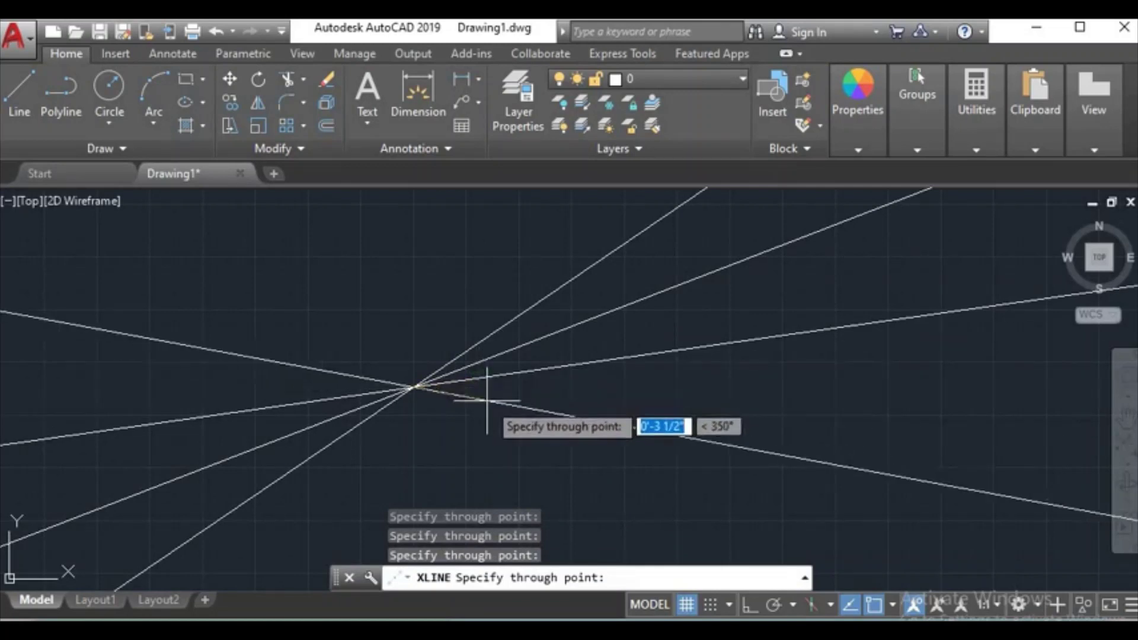
left_click(493, 419)
left_click(527, 410)
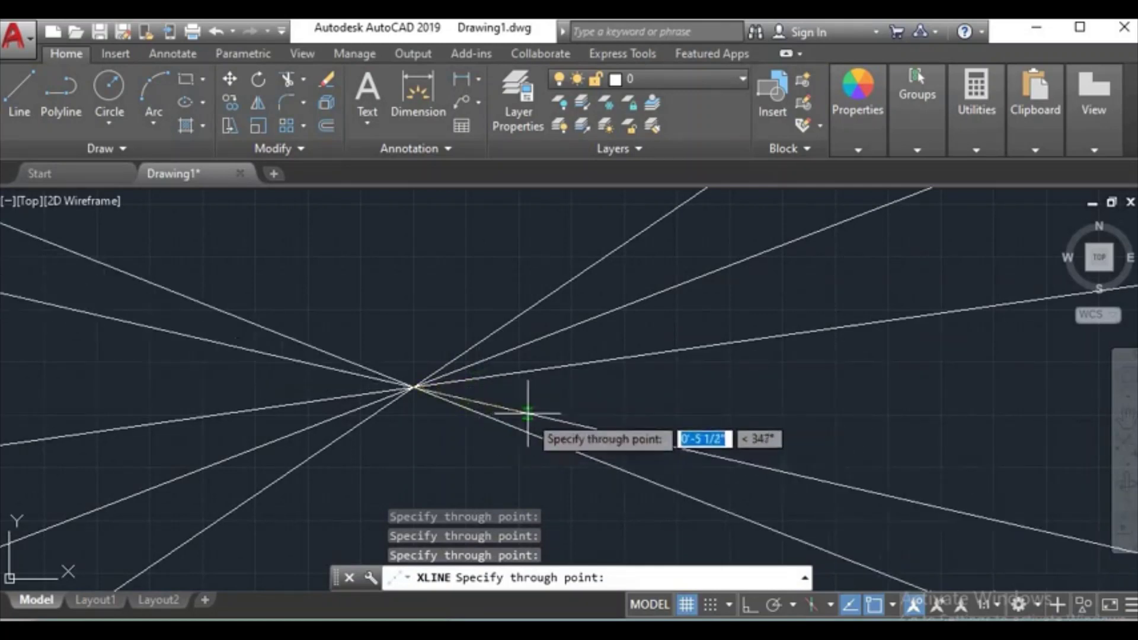
key("Return")
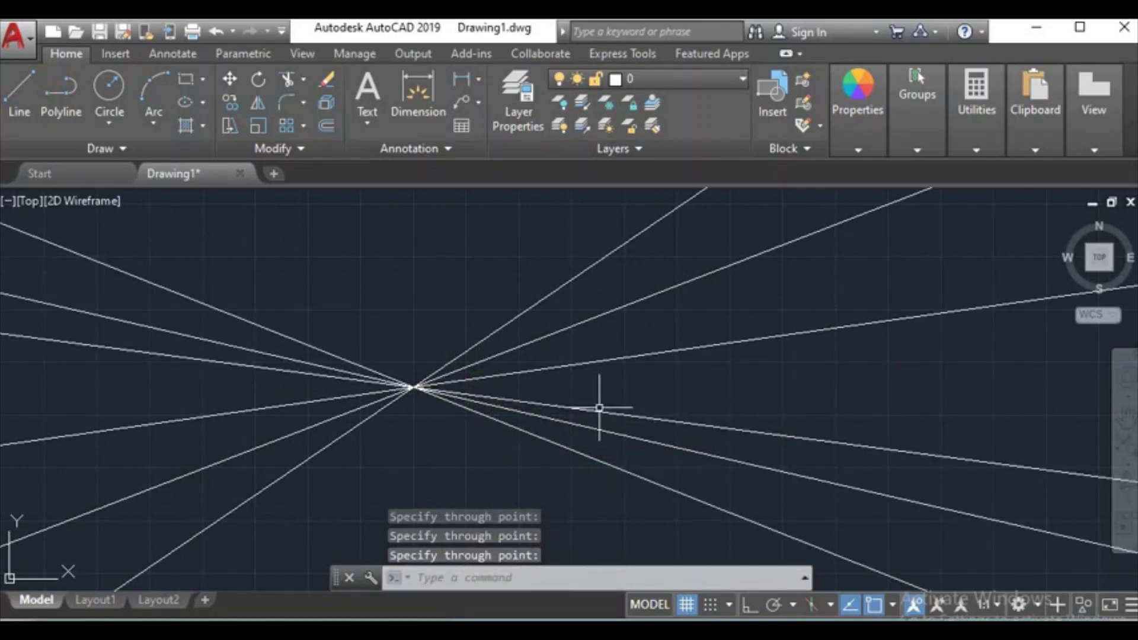
left_click(489, 302)
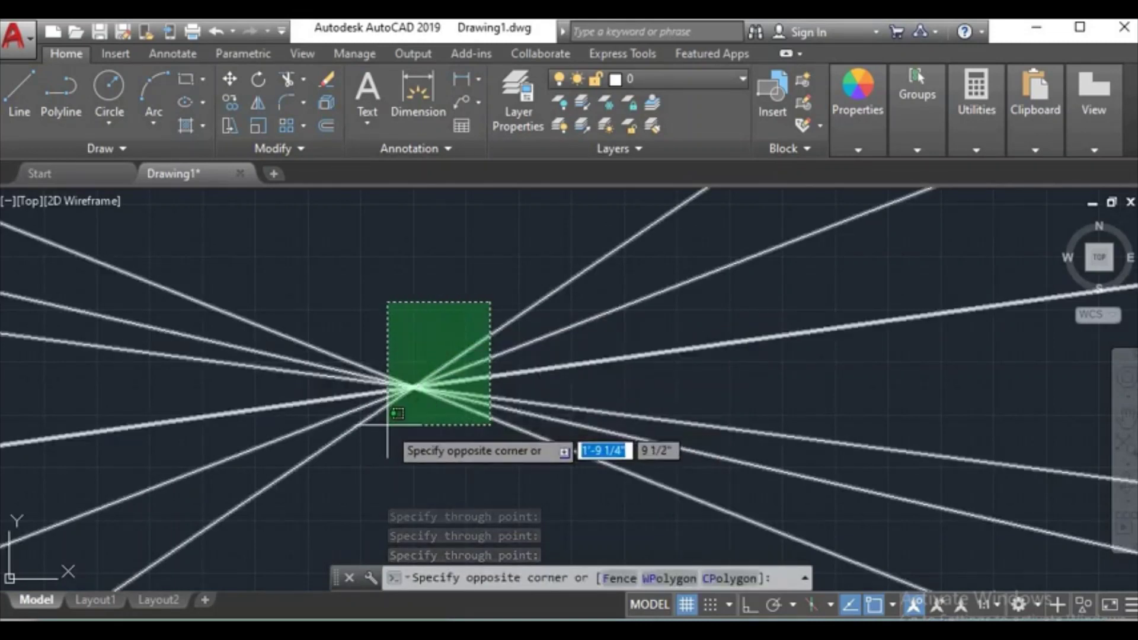
Crossing-select the seven angled construction lines and delete them, leaving Drawing1 empty.
left_click(387, 420)
key("Delete")
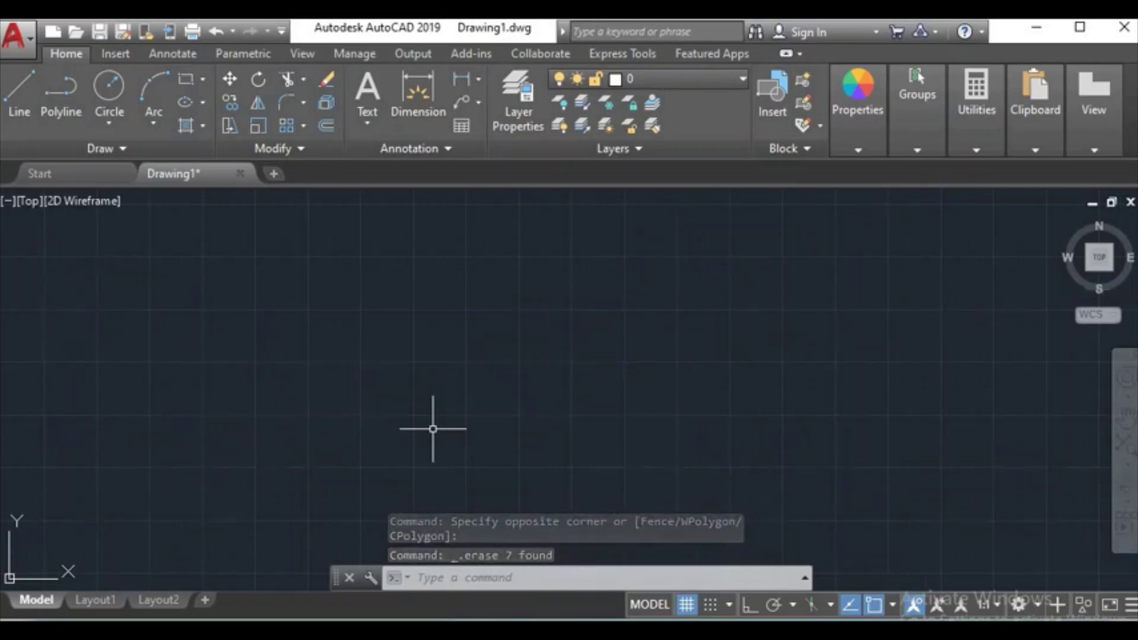
Start XLINE with the Ver option and place the first six vertical construction lines.
type("xl")
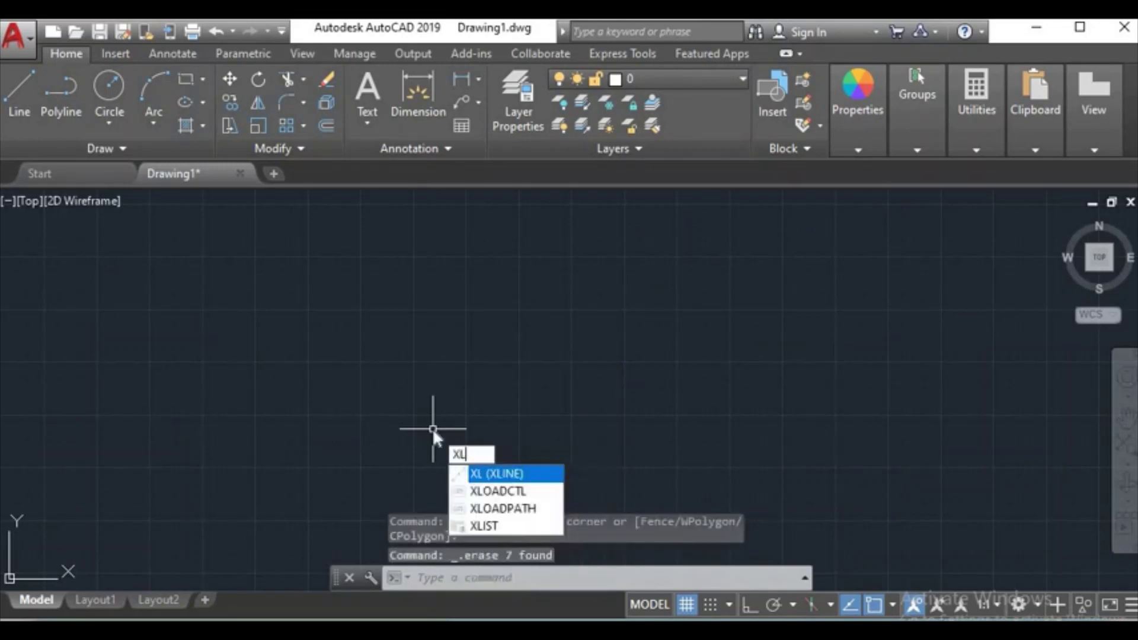
key("Return")
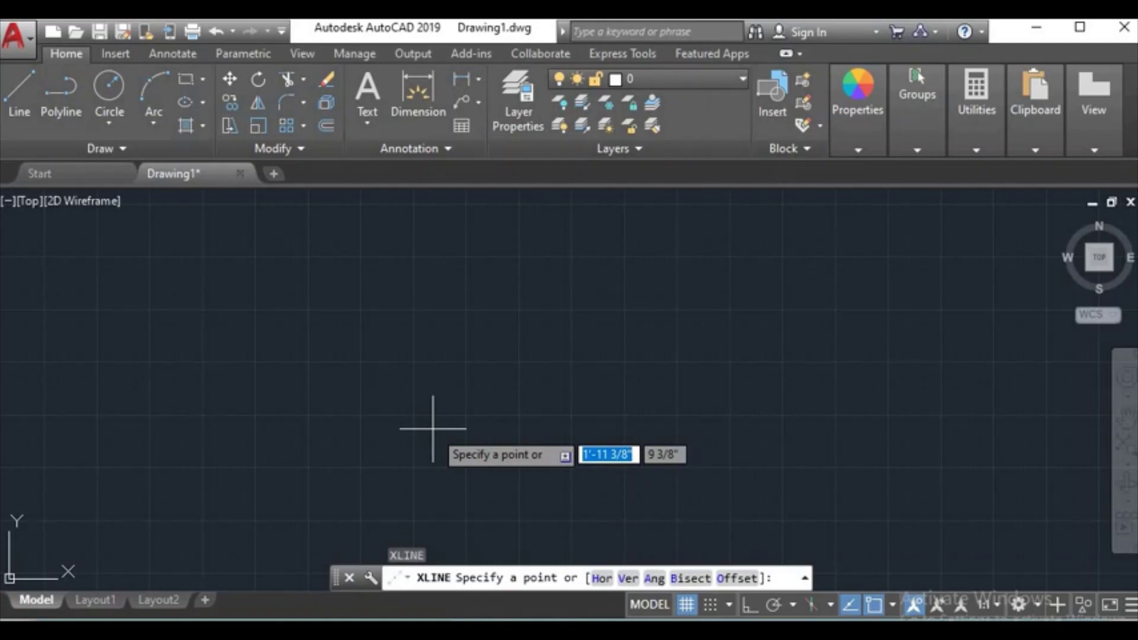
type("v")
key("Return")
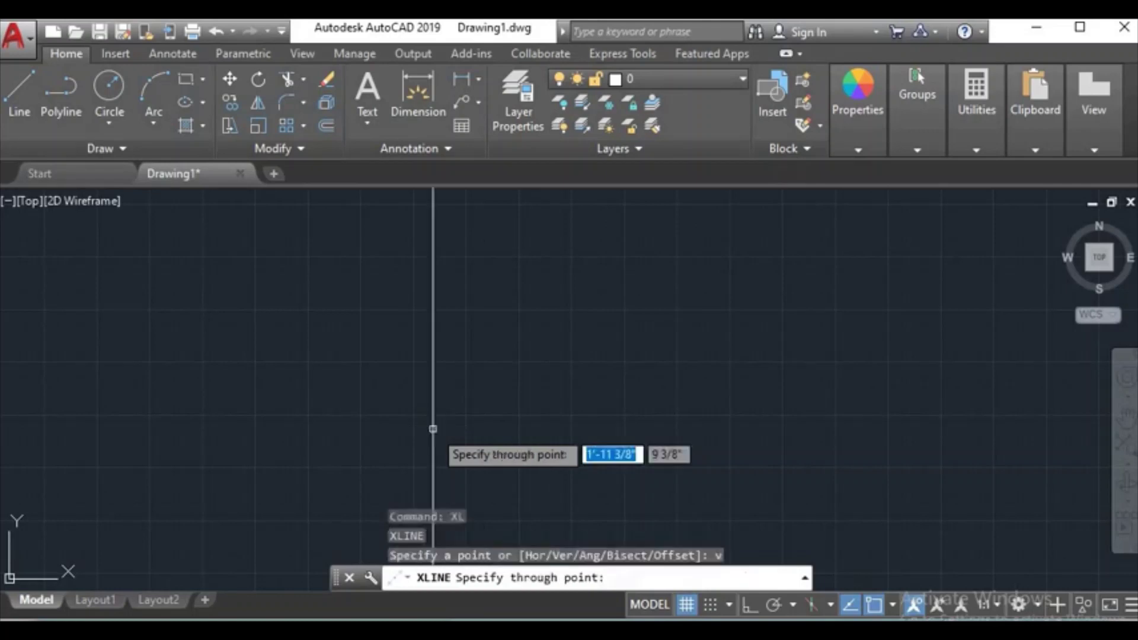
left_click(197, 410)
left_click(213, 410)
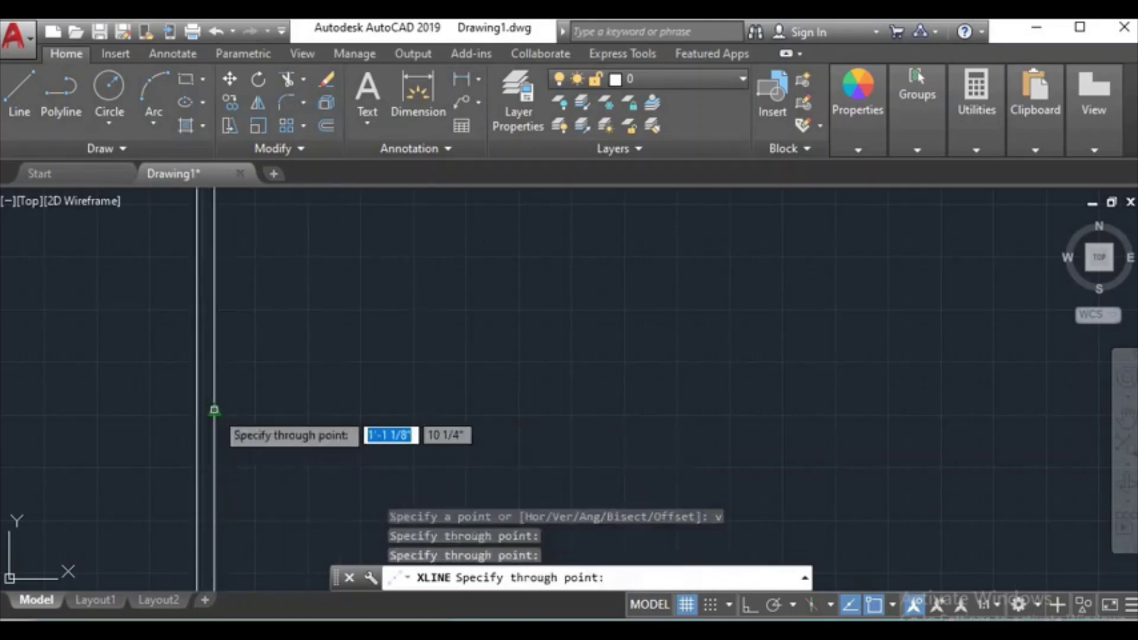
left_click(228, 410)
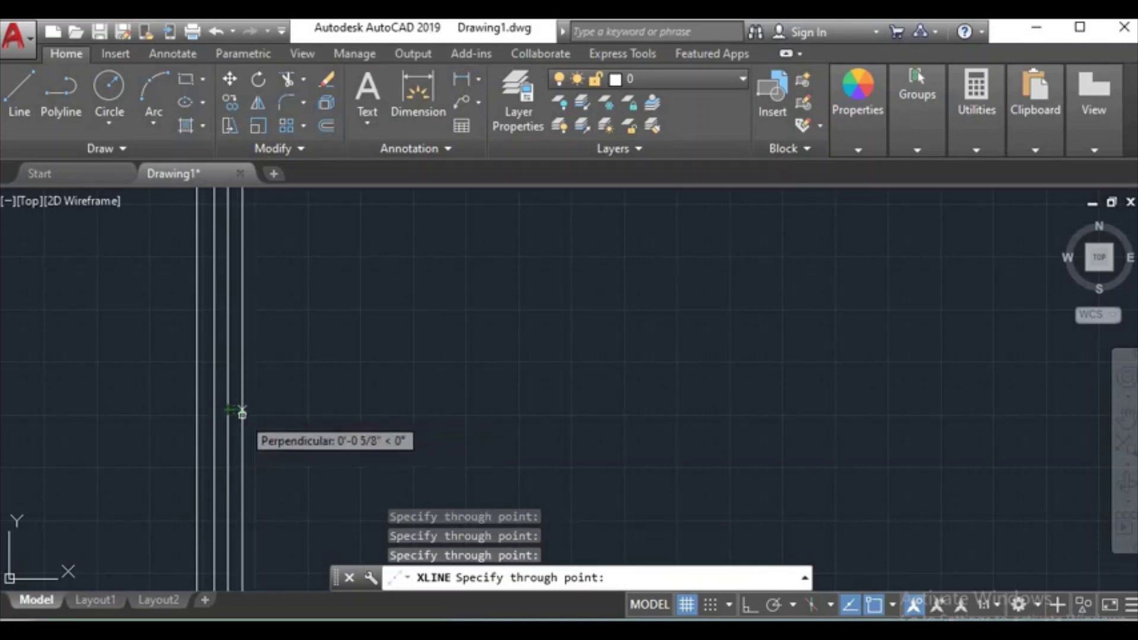
left_click(249, 411)
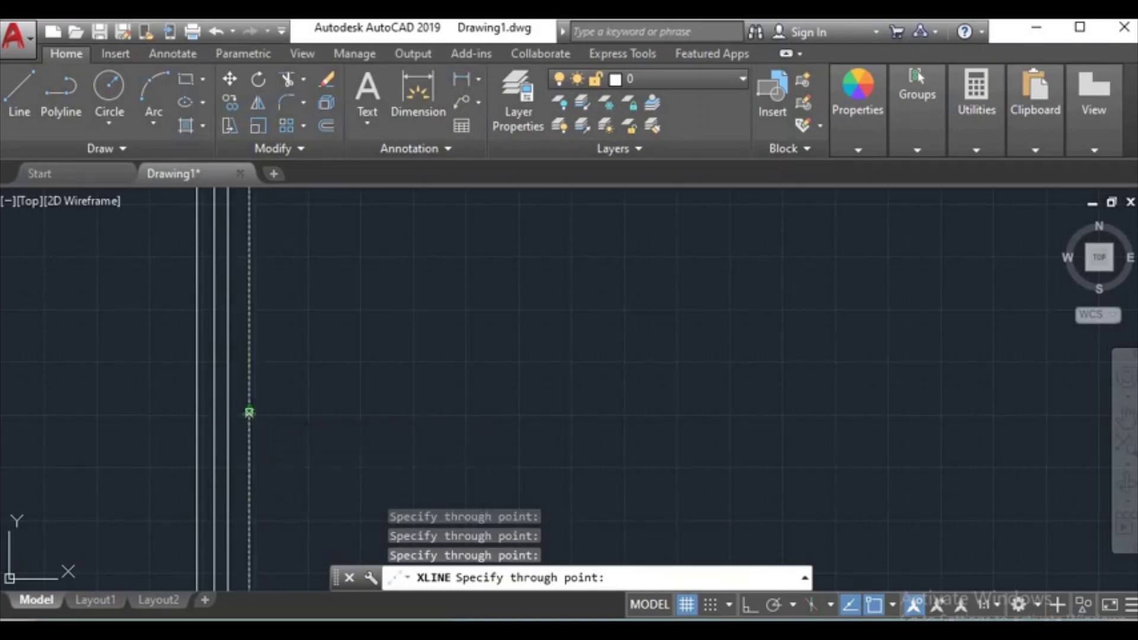
left_click(268, 410)
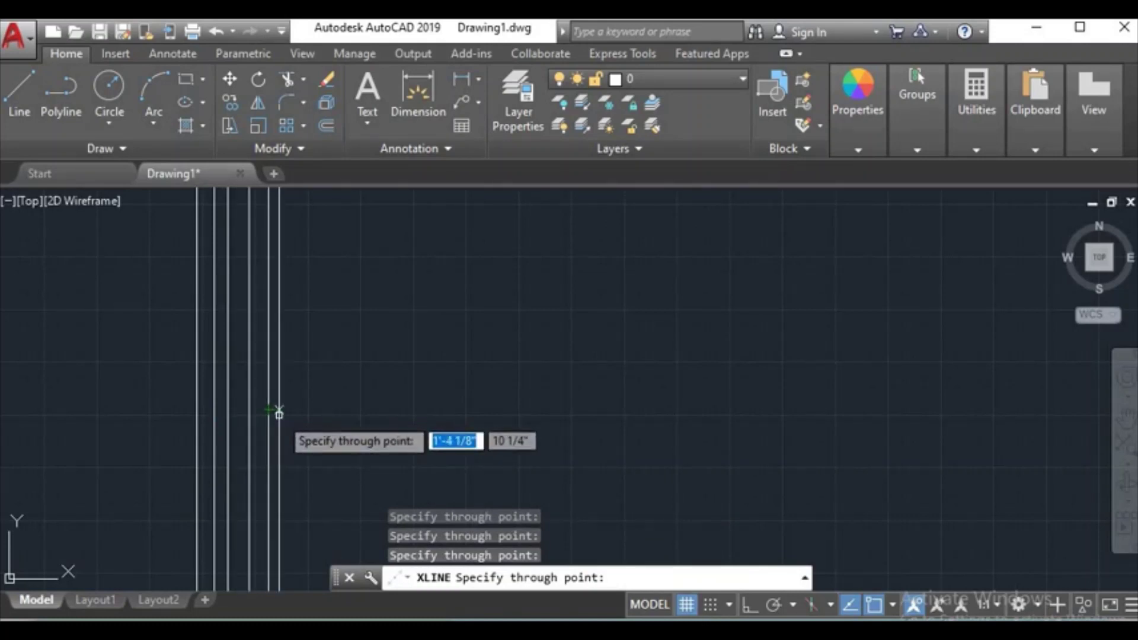
left_click(290, 413)
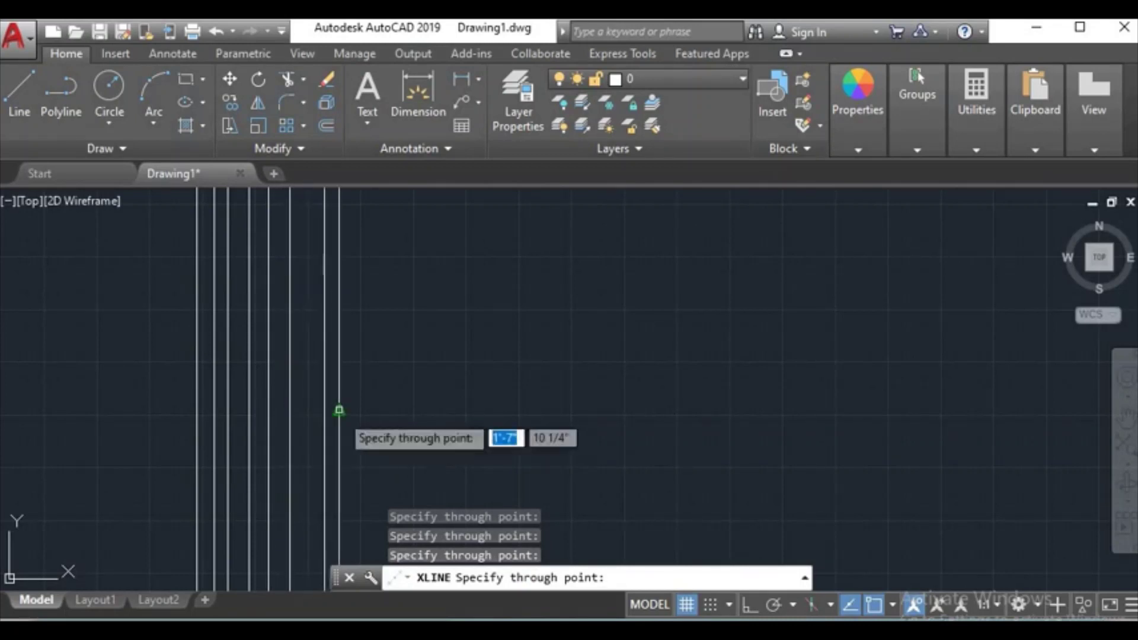
Place eleven more vertical construction lines further right, then end the command.
left_click(339, 410)
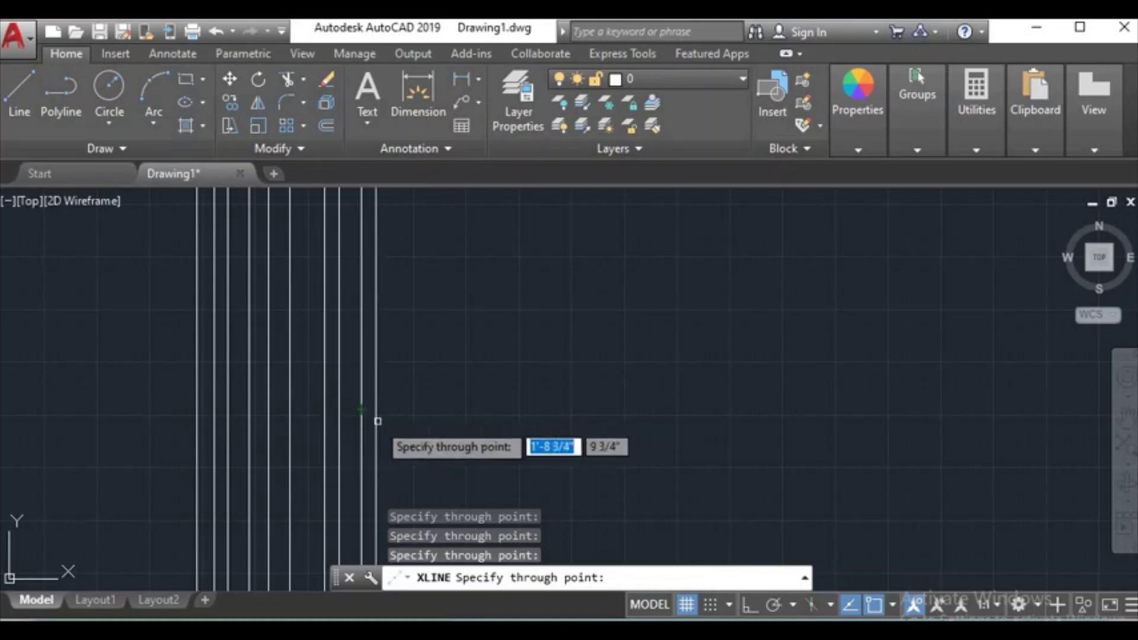
left_click(379, 422)
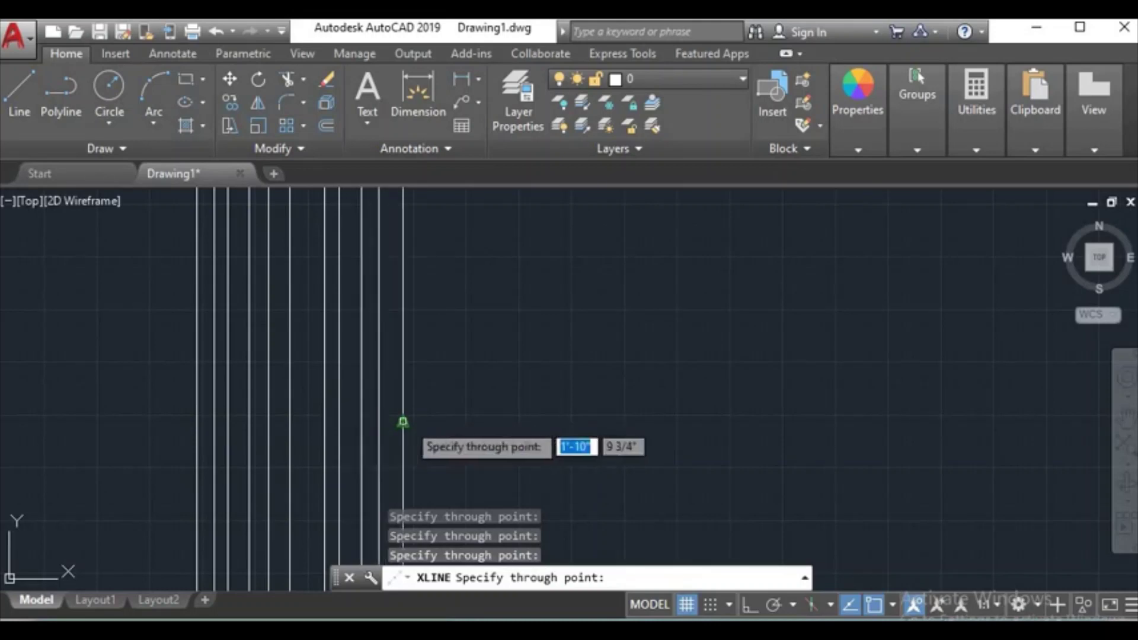
left_click(403, 422)
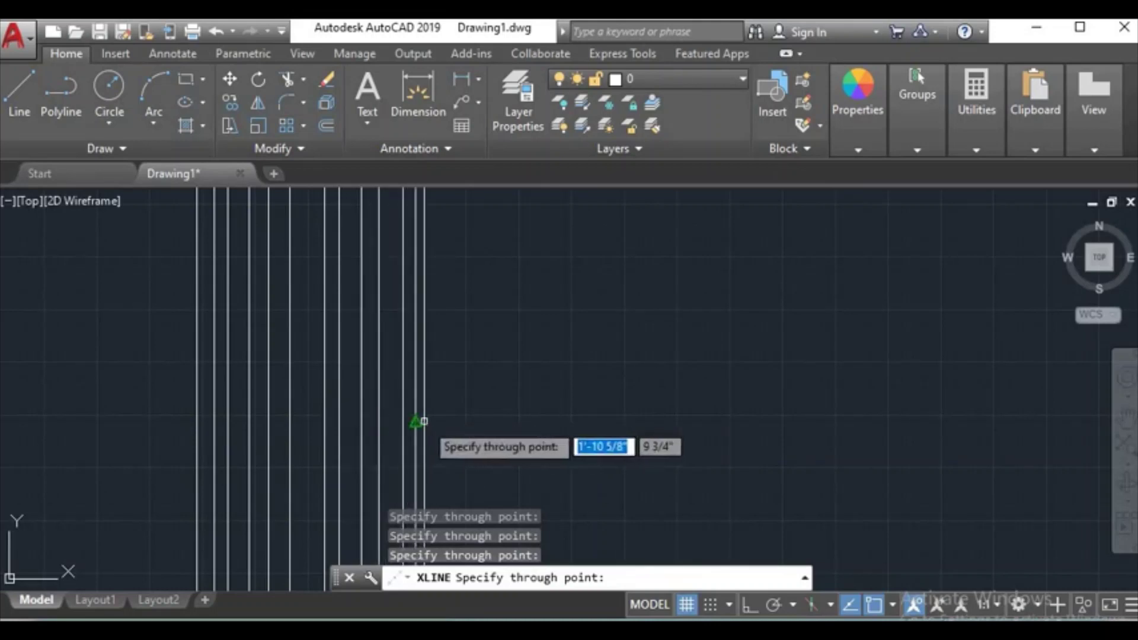
left_click(415, 422)
left_click(429, 423)
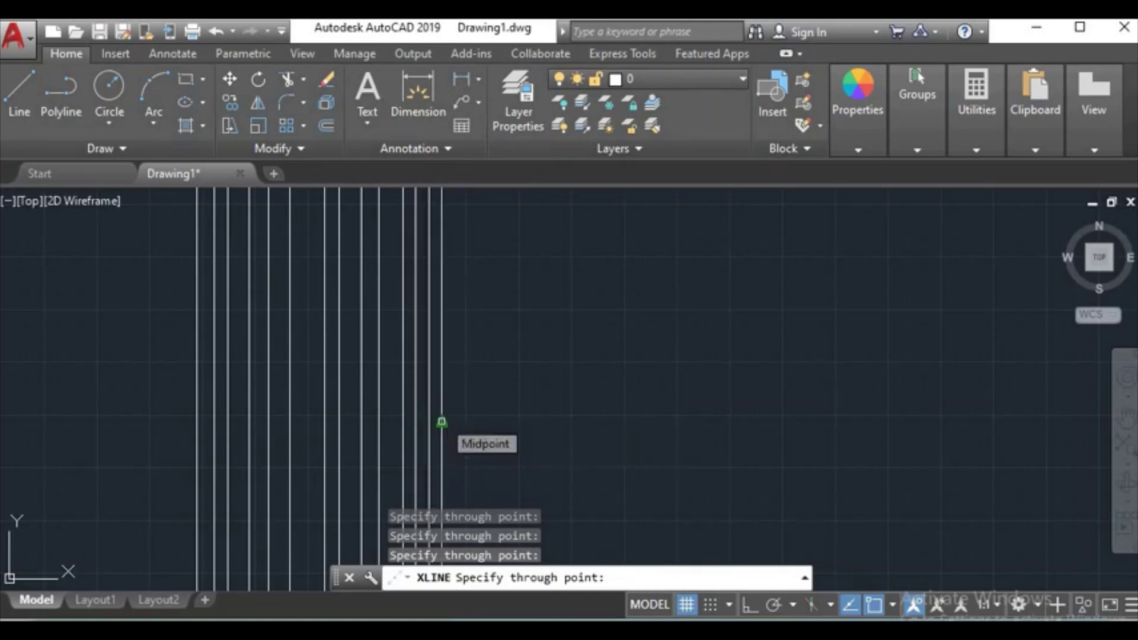
left_click(442, 422)
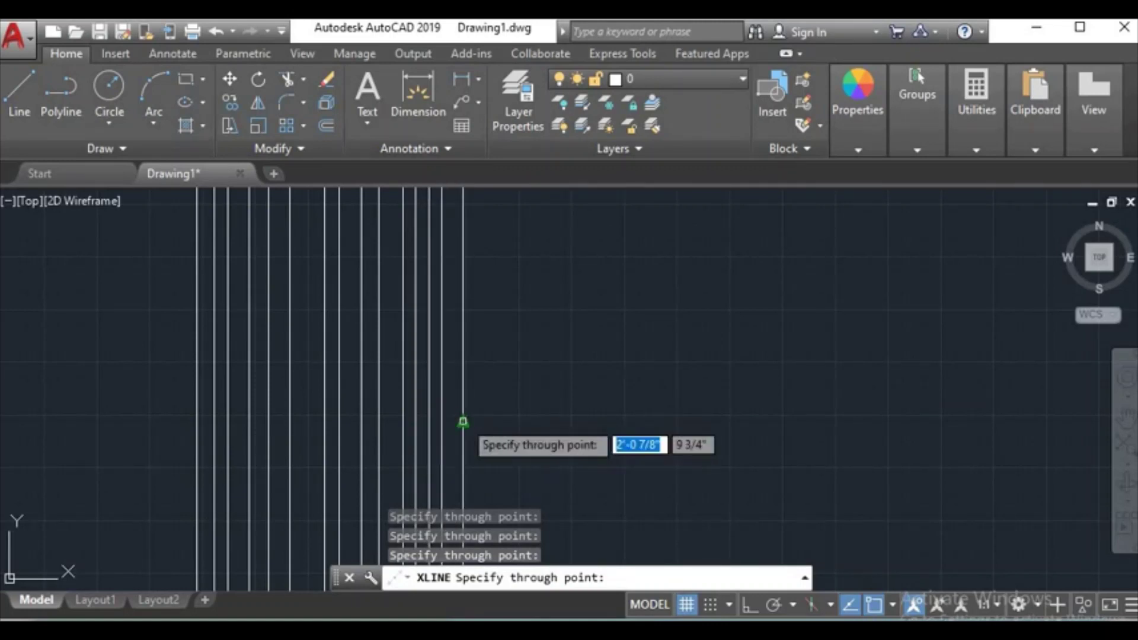
left_click(467, 426)
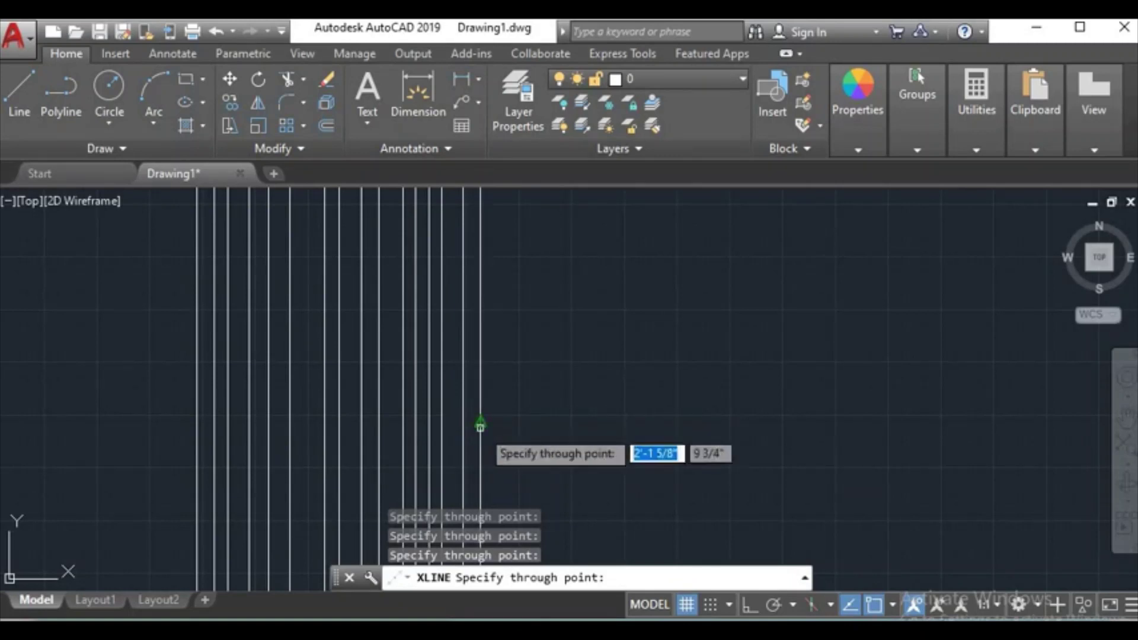
left_click(480, 425)
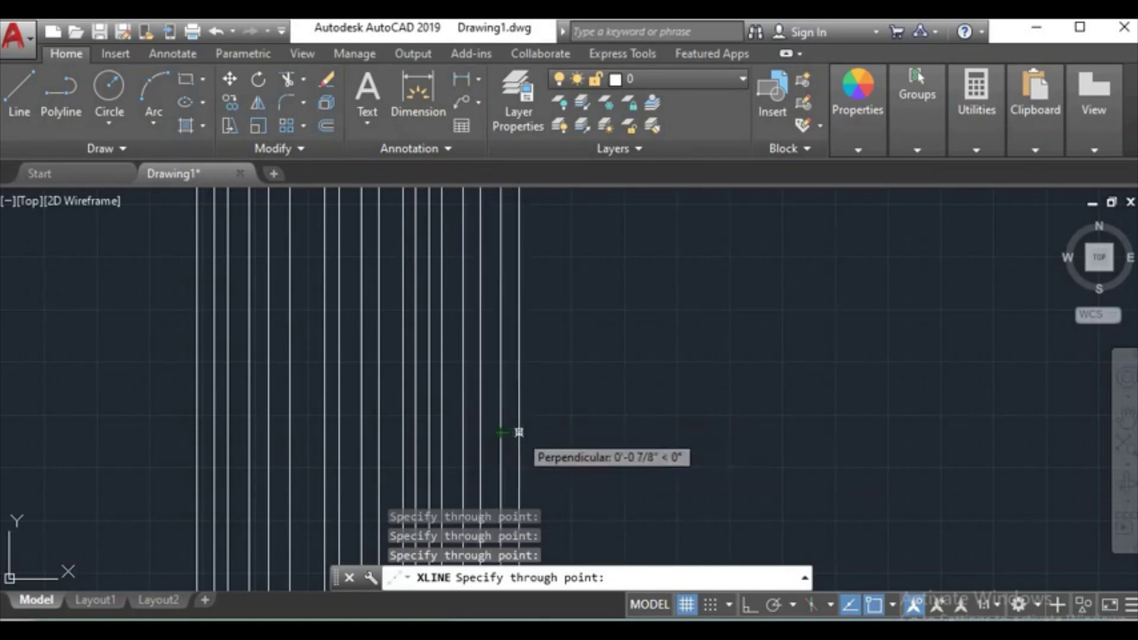
left_click(520, 433)
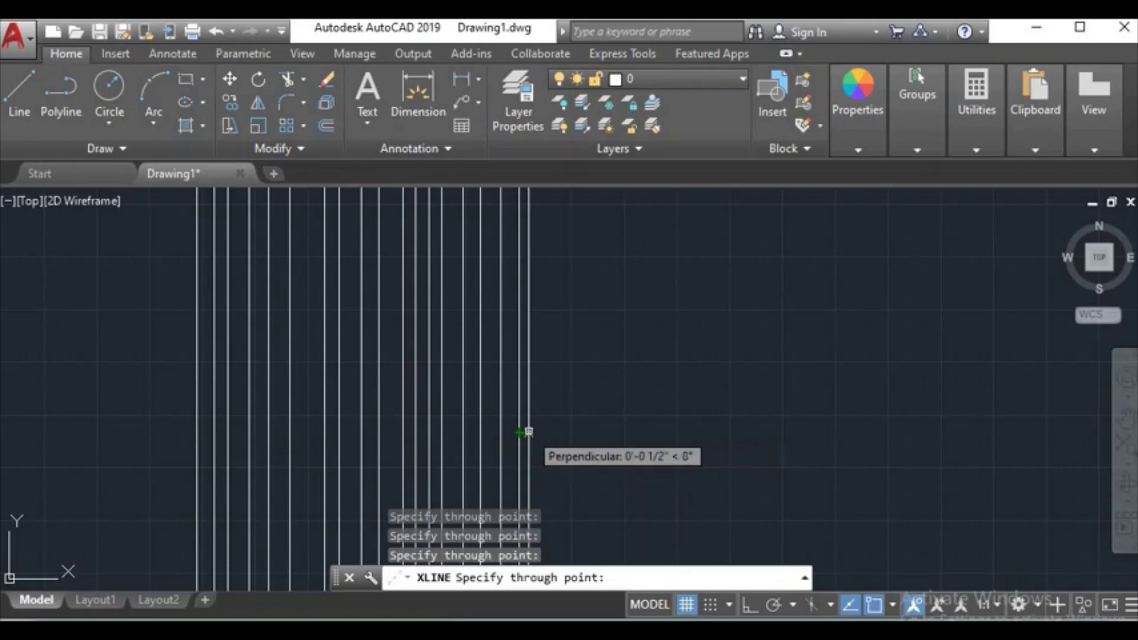
left_click(532, 433)
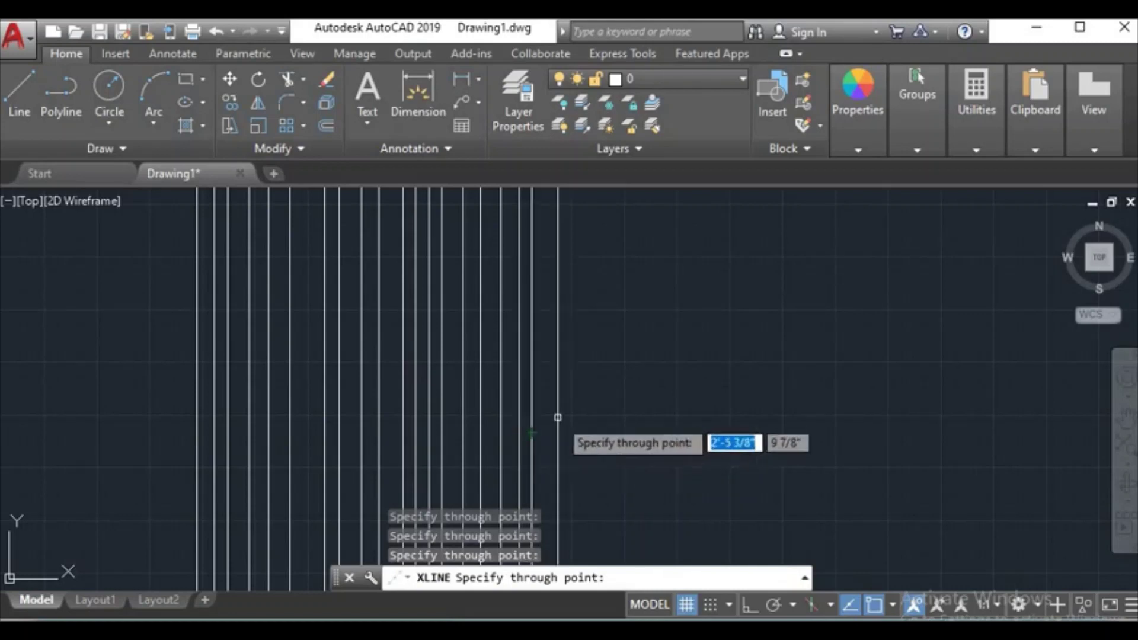
left_click(557, 417)
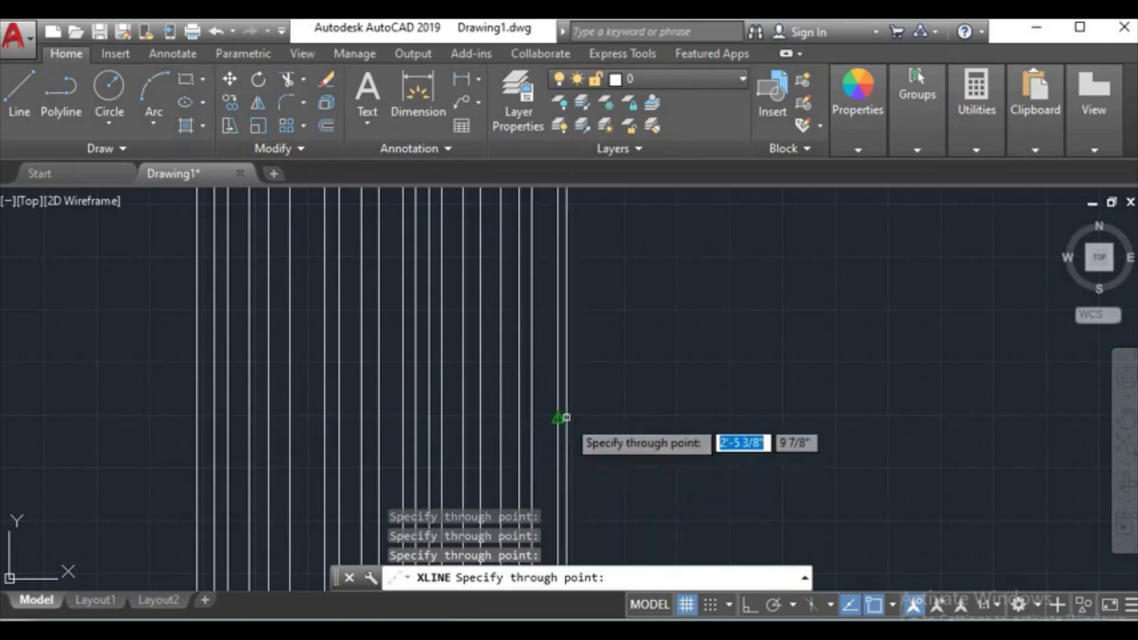
key("Return")
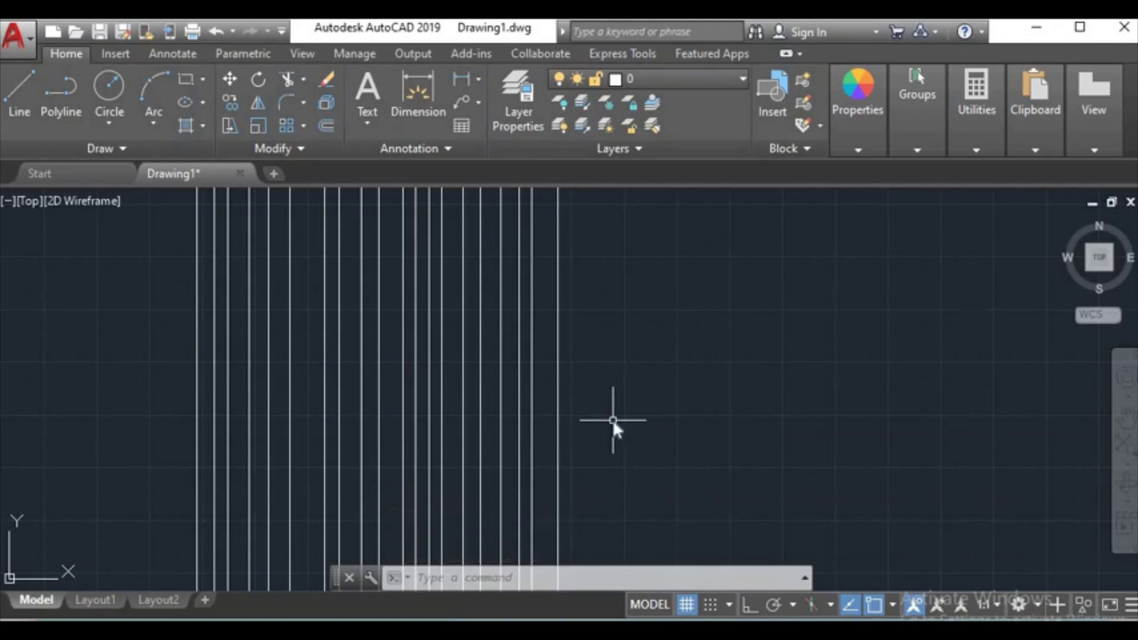
Draw nine evenly spaced horizontal construction lines top to bottom with XLINE Hor.
type("xl")
key("Return")
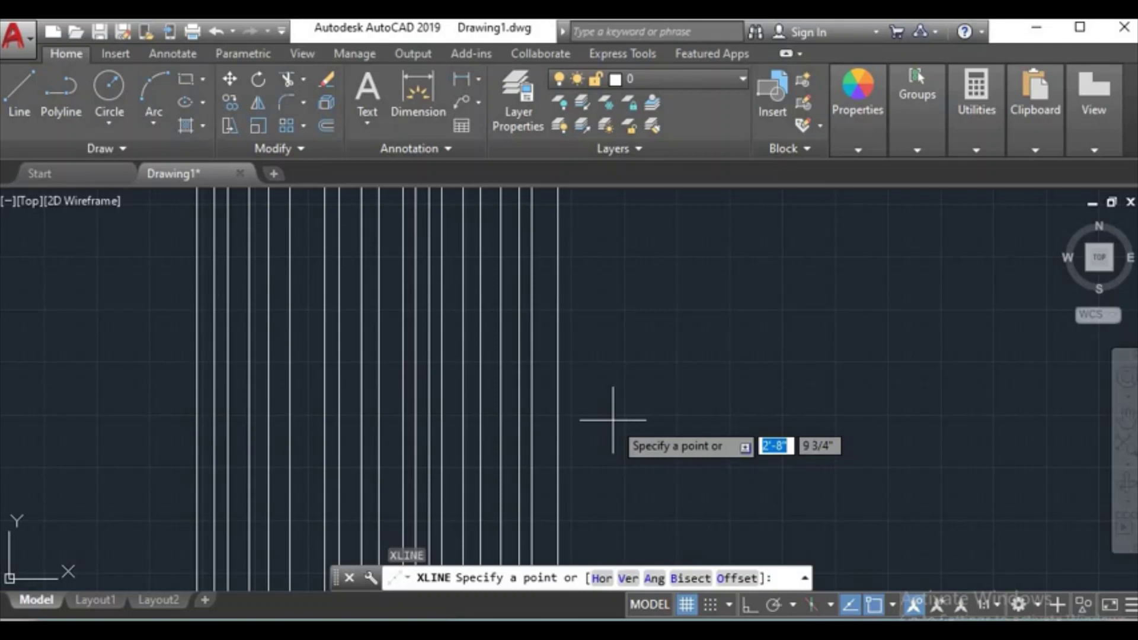
type("h")
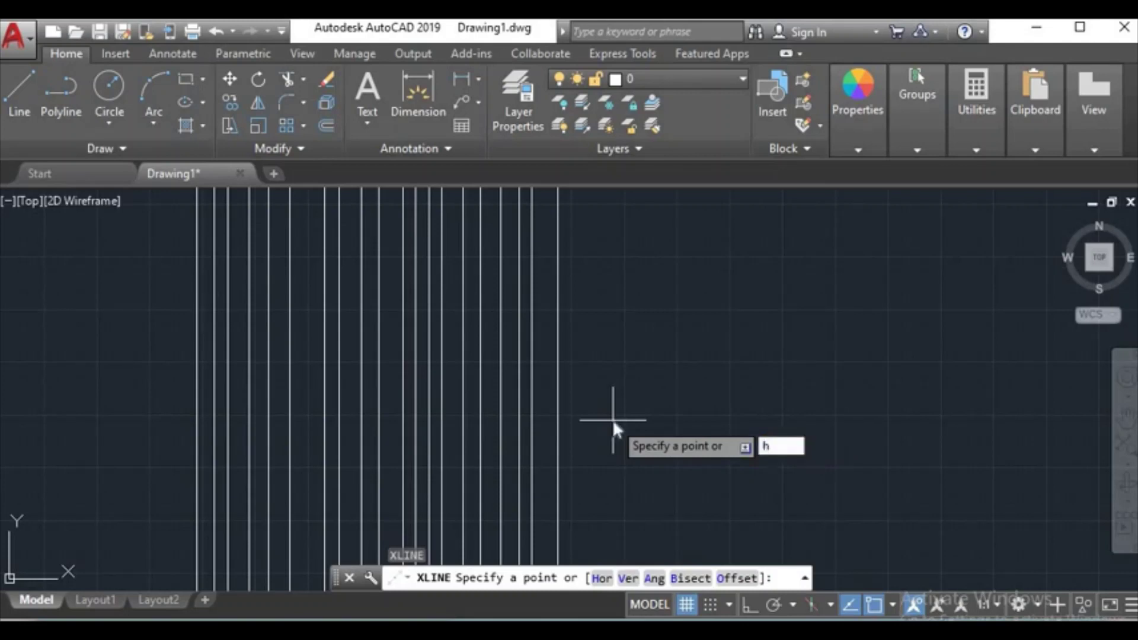
key("Return")
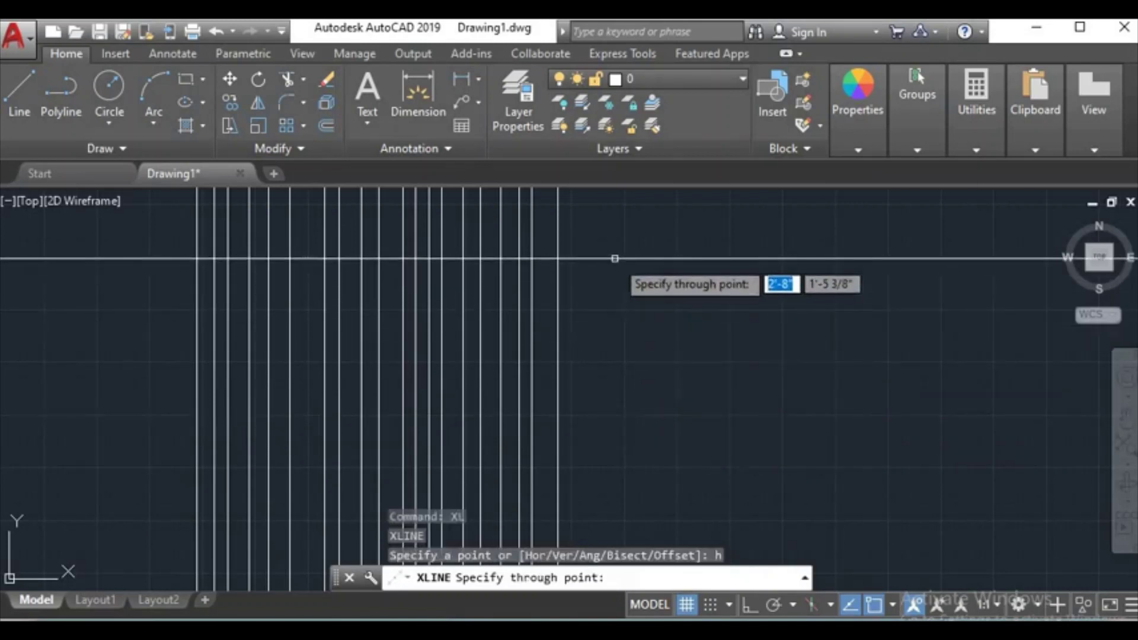
left_click(612, 291)
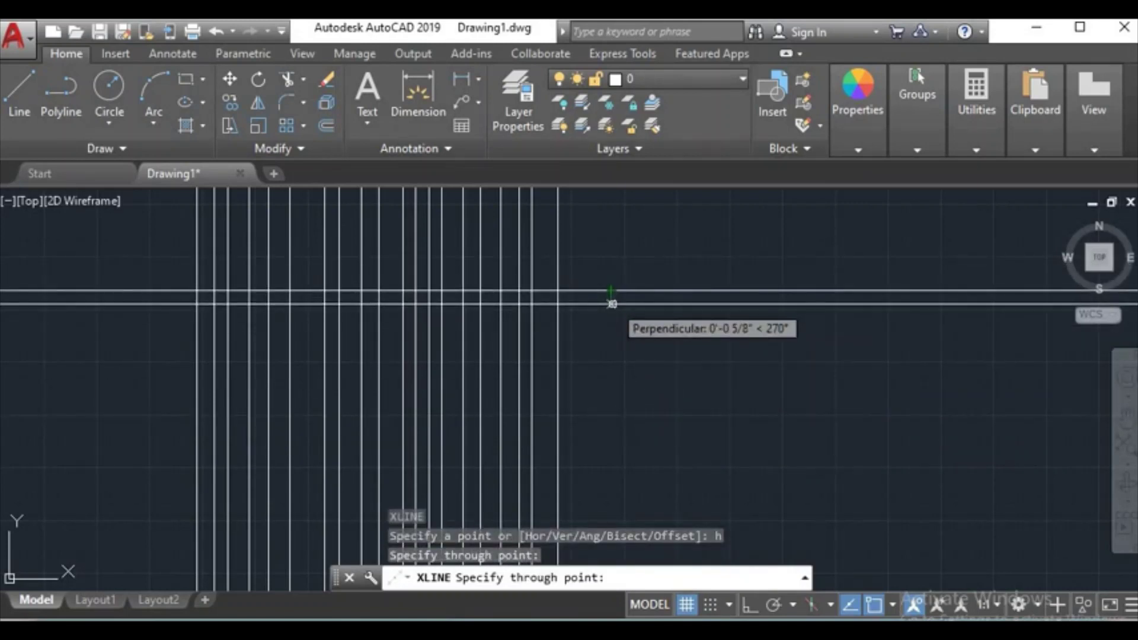
left_click(613, 304)
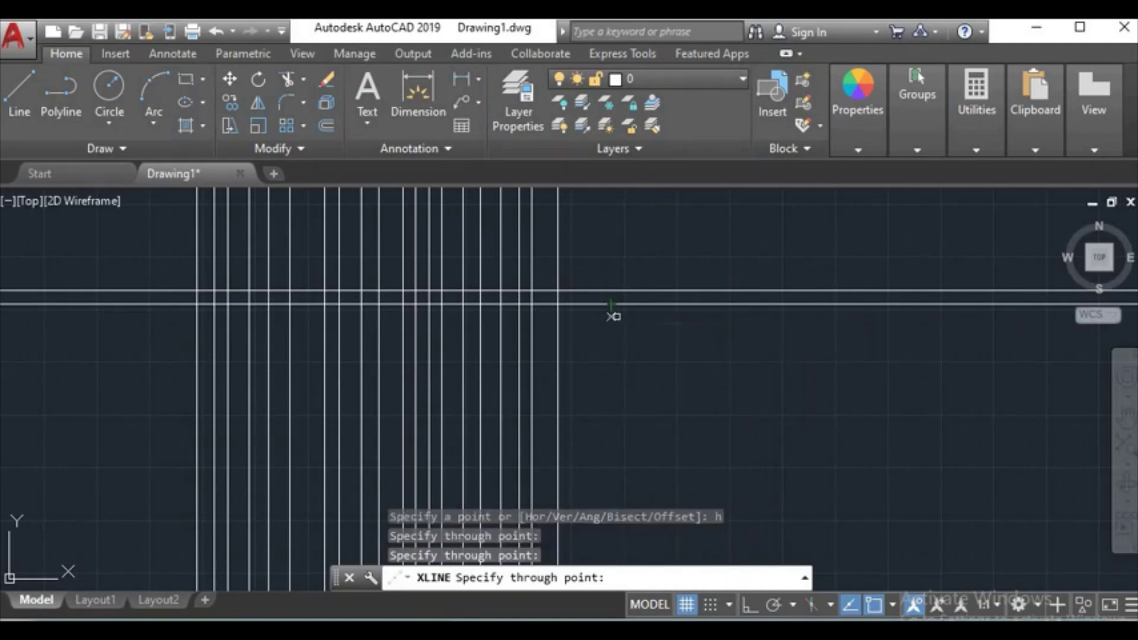
left_click(613, 317)
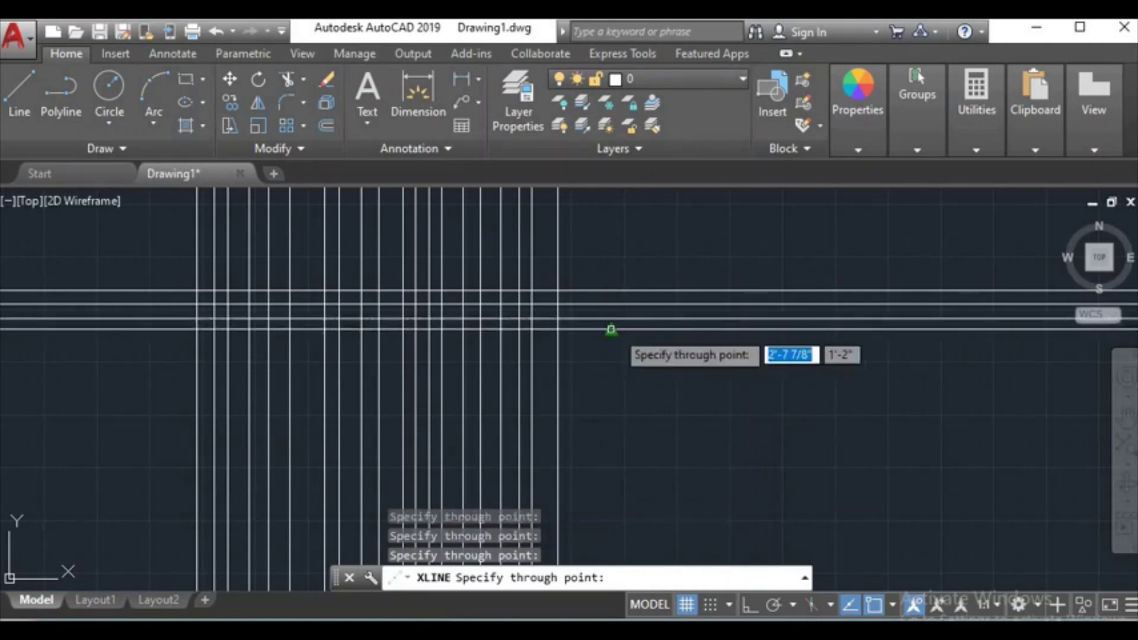
left_click(611, 329)
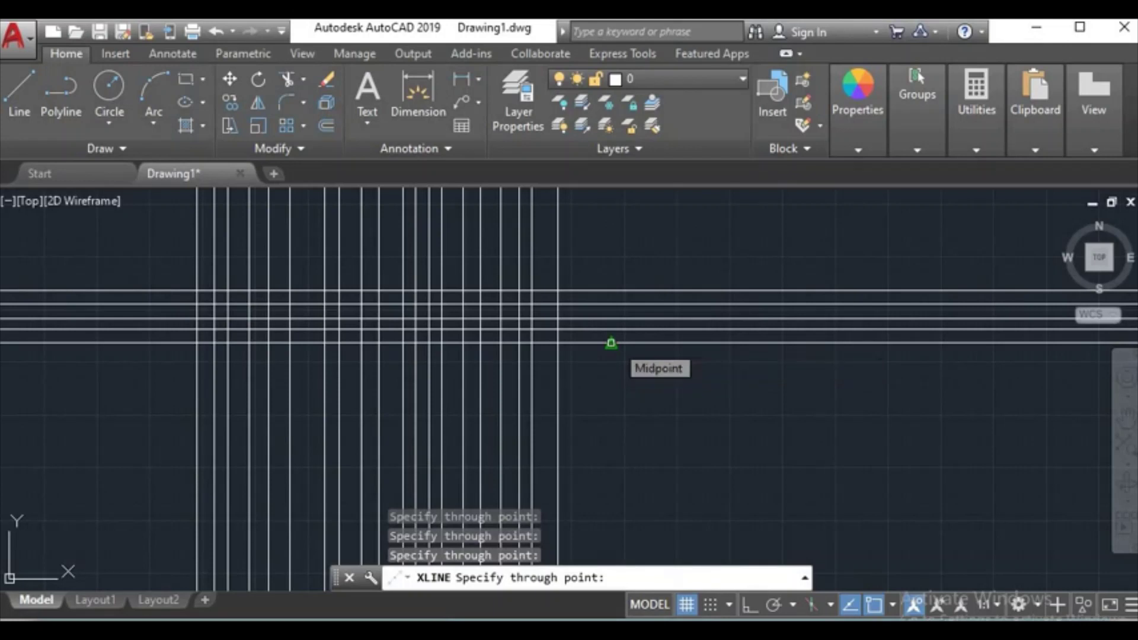
left_click(612, 343)
left_click(612, 358)
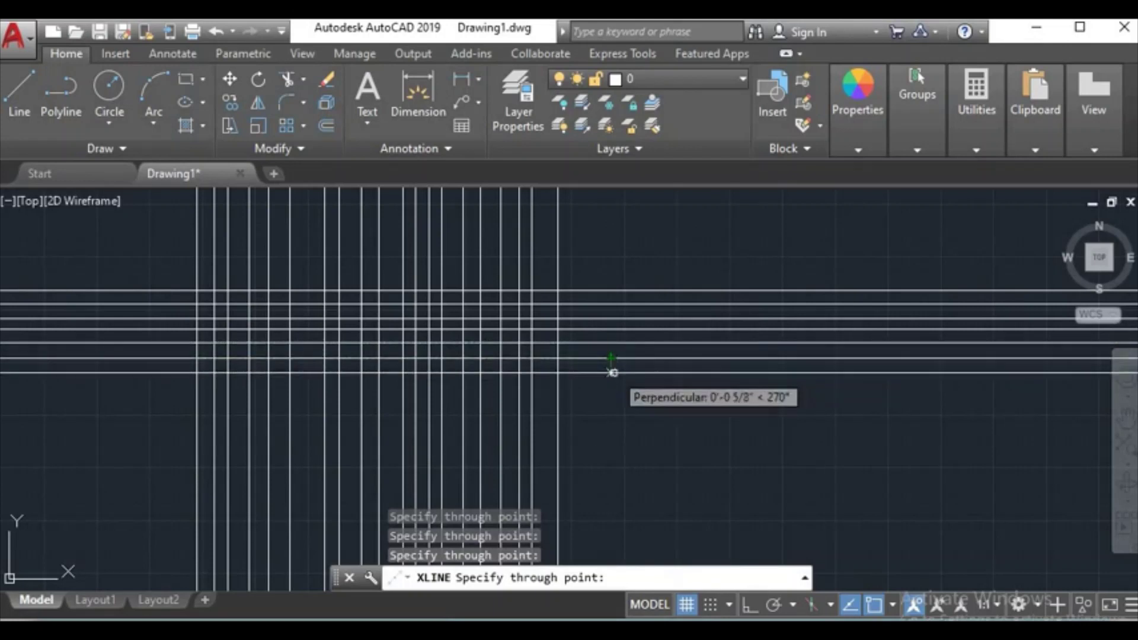
left_click(611, 373)
left_click(611, 388)
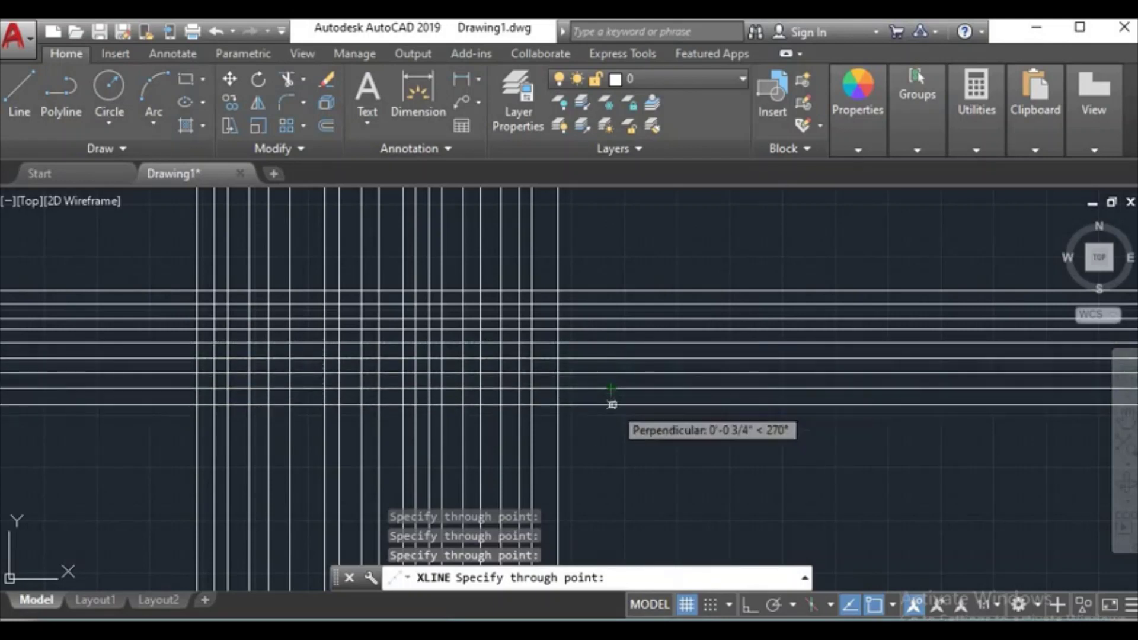
left_click(611, 406)
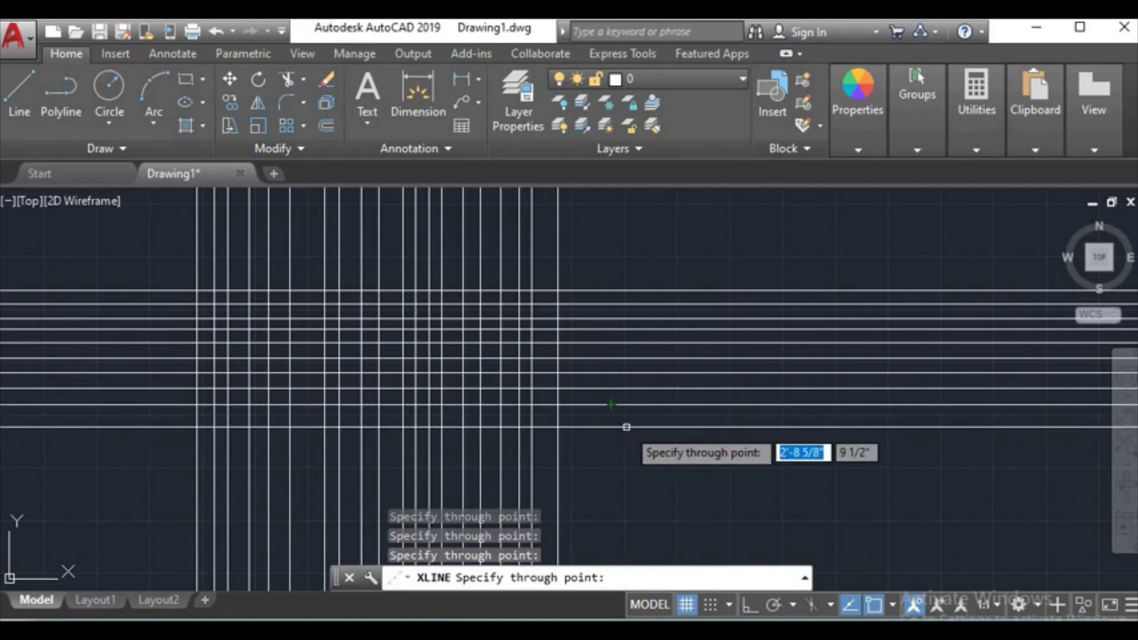
key("Return")
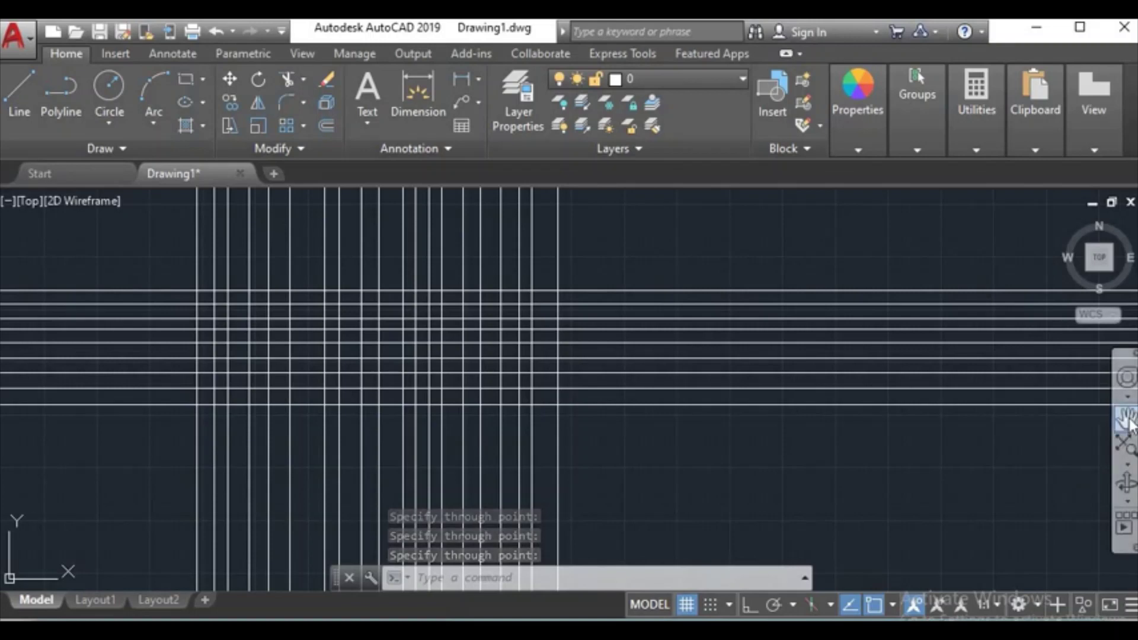
Pan the grid up and left, then return to the PowerPoint Construction Line slide.
left_click(1125, 418)
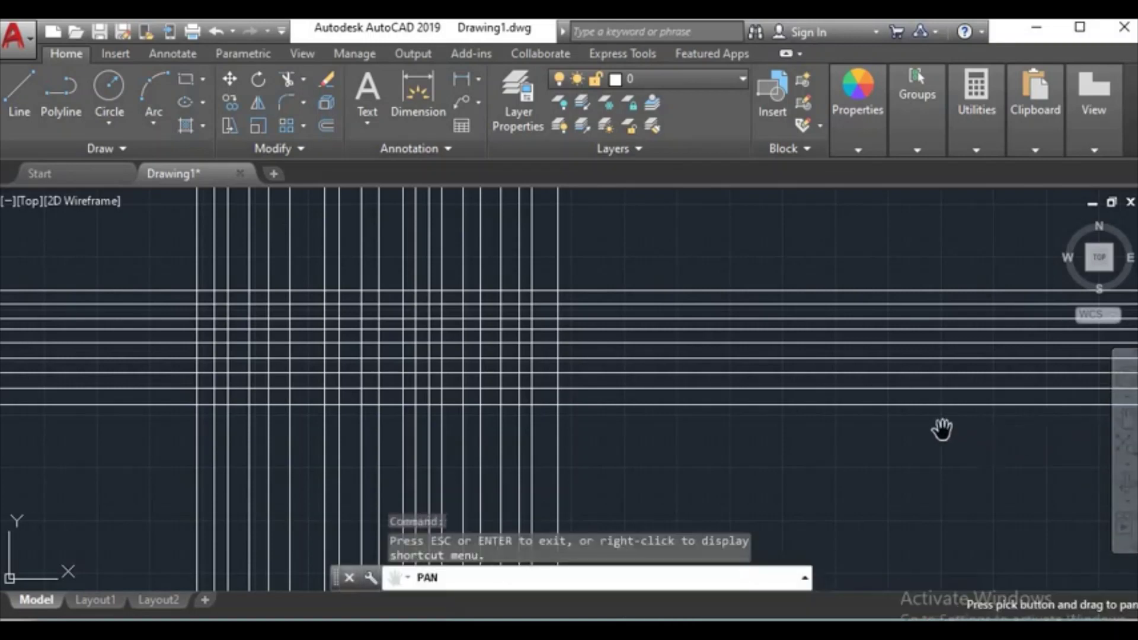
left_click_drag(943, 429, 481, 300)
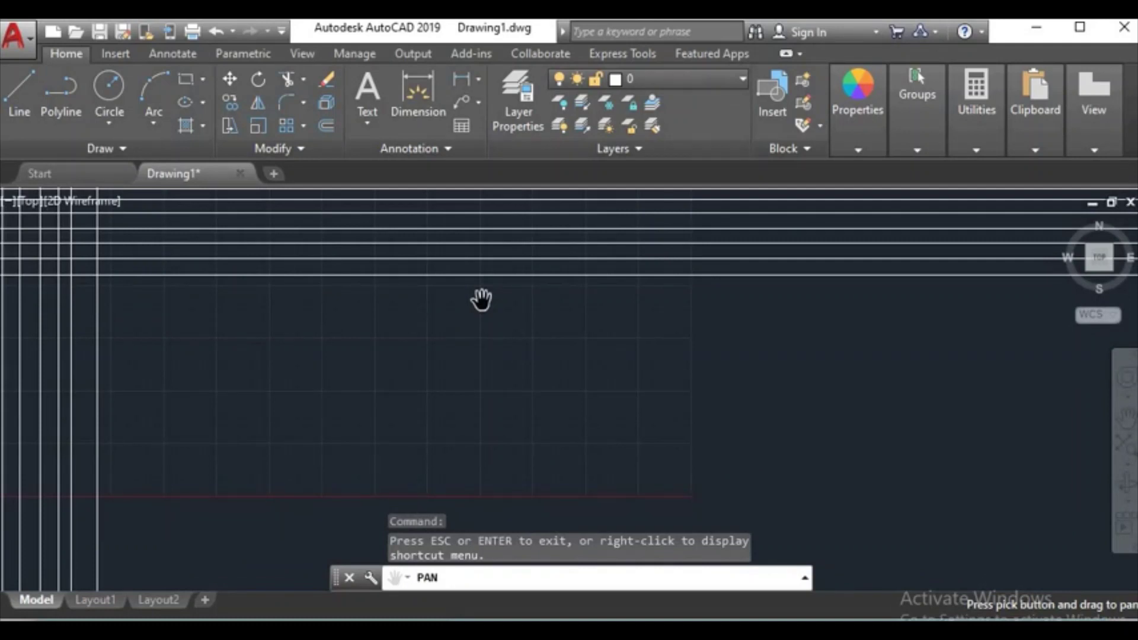
left_click(117, 148)
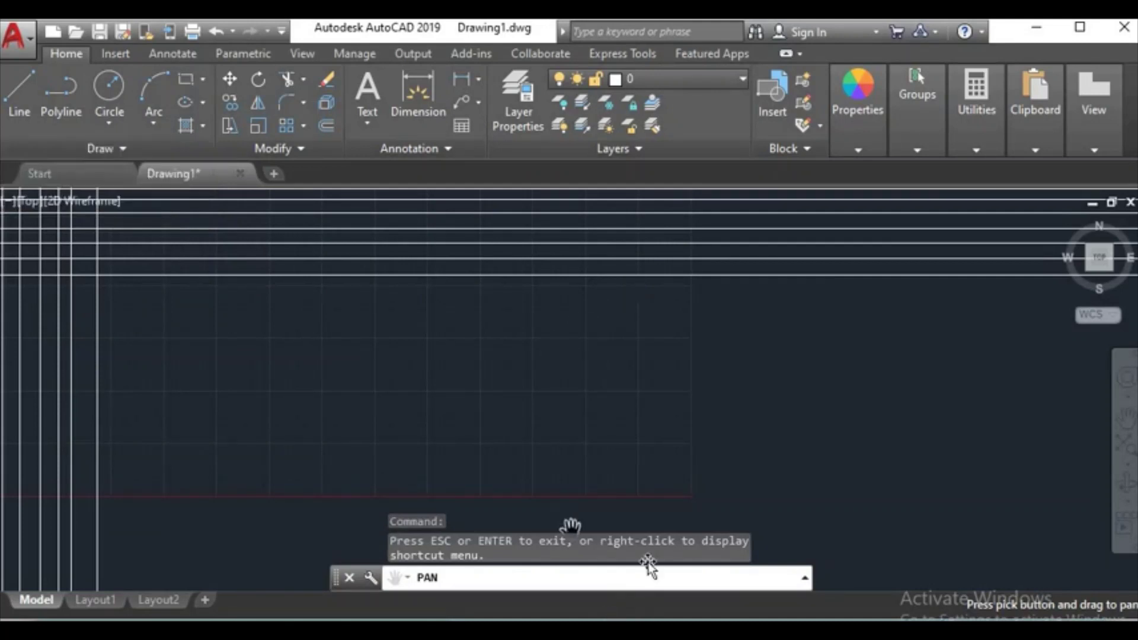
left_click(592, 587)
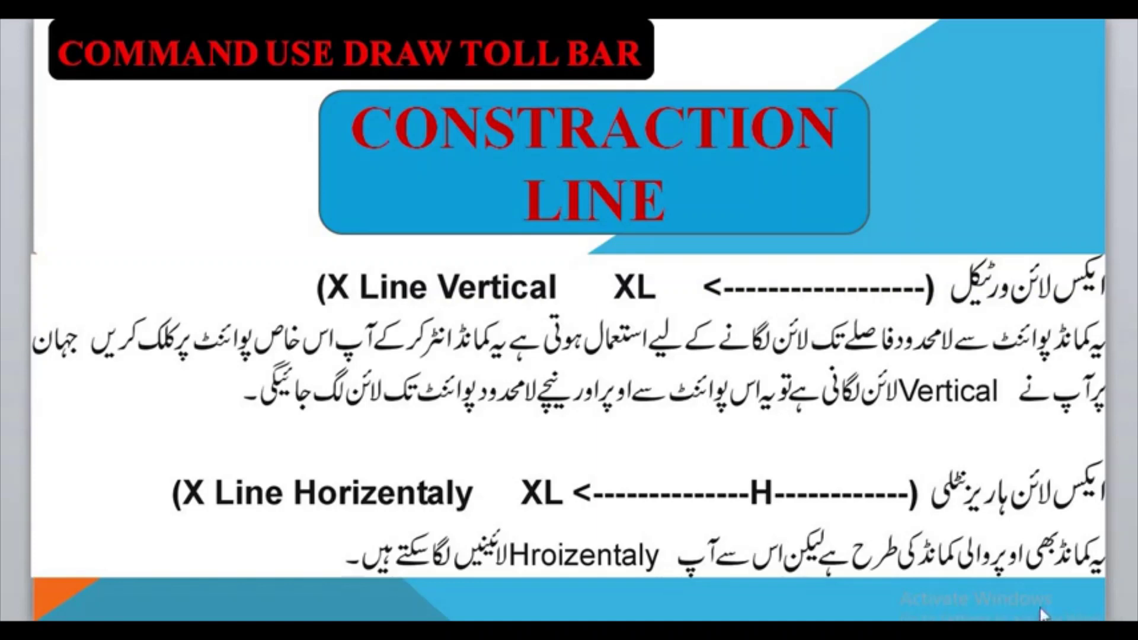
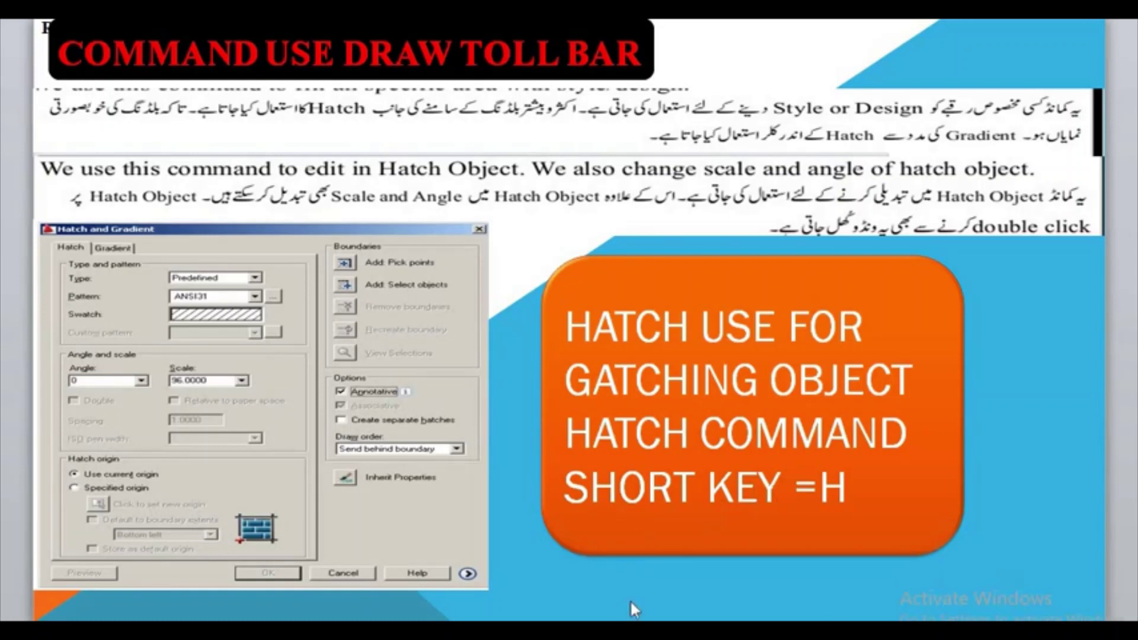
Switch from the Hatch explanation slide back to the AutoCAD drawing.
left_click(723, 534)
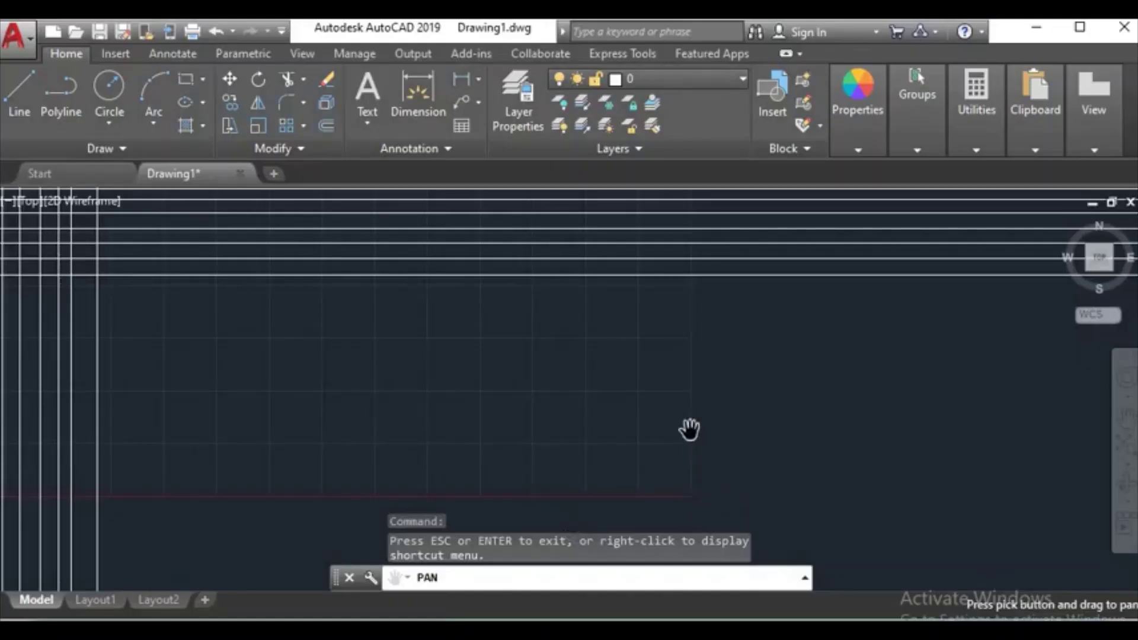
Draw a near-square rectangle on the left and a wider rectangle lower right.
left_click_drag(689, 429, 664, 402)
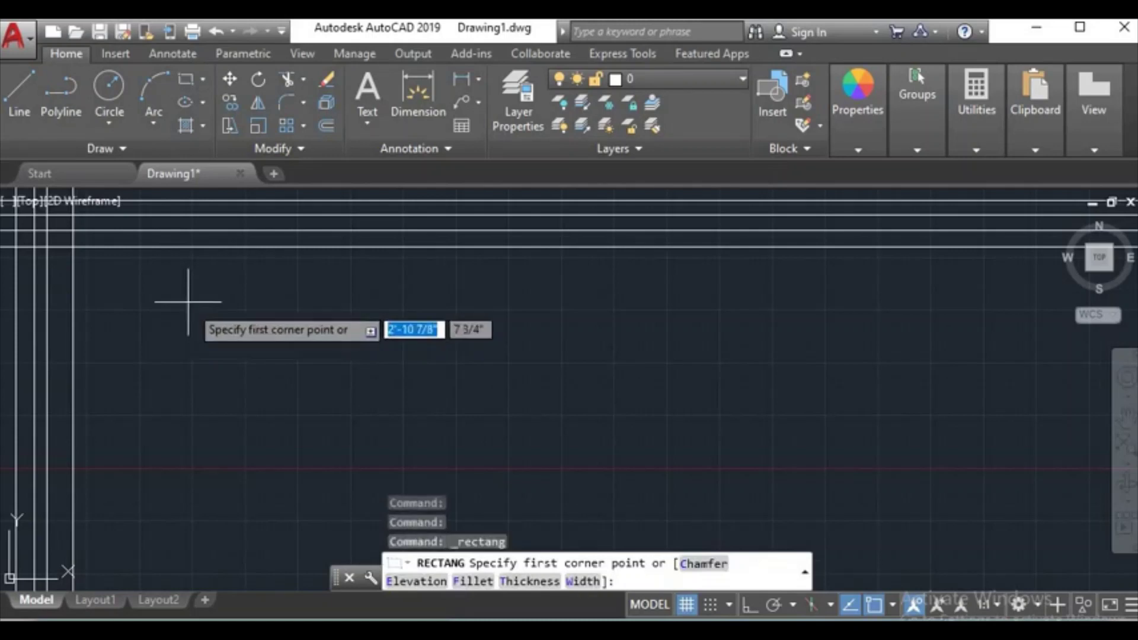
left_click(185, 298)
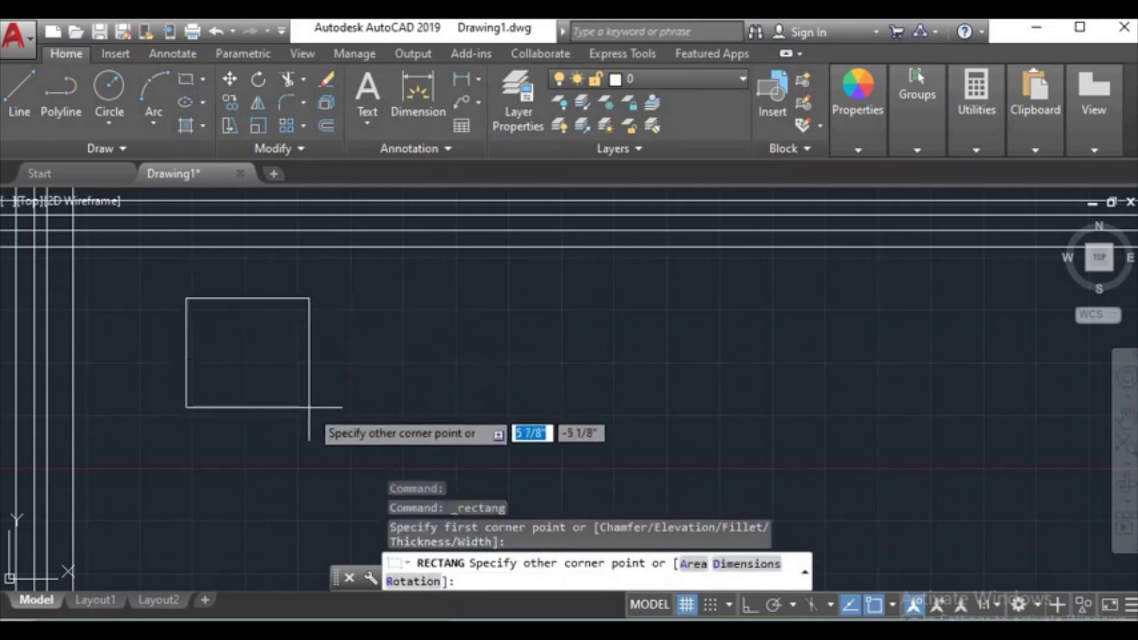
left_click(310, 407)
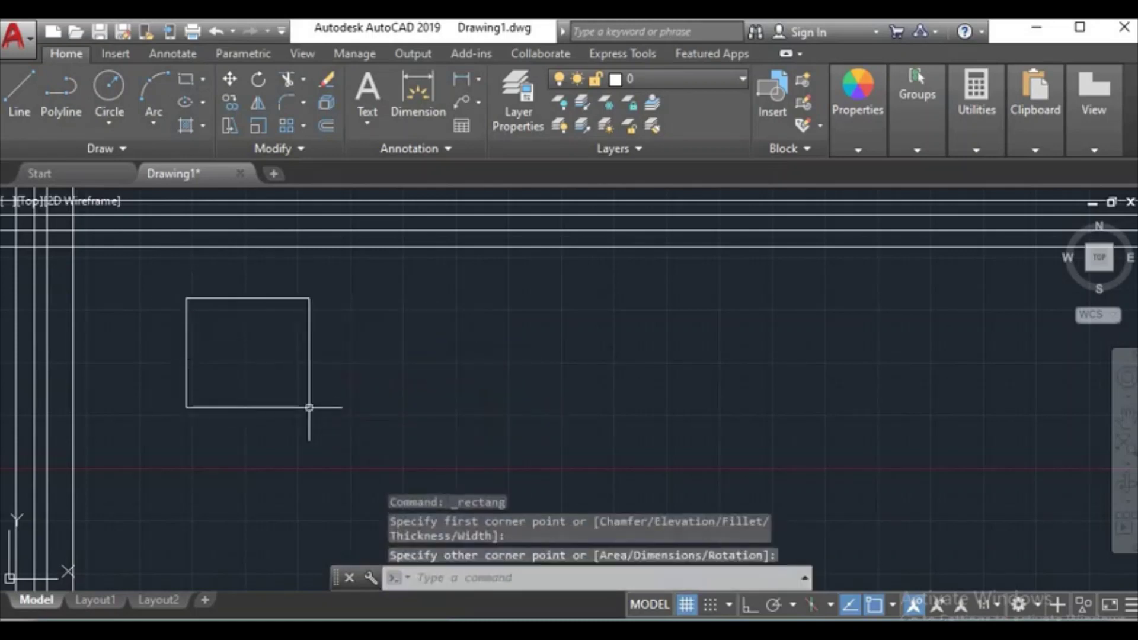
left_click(186, 79)
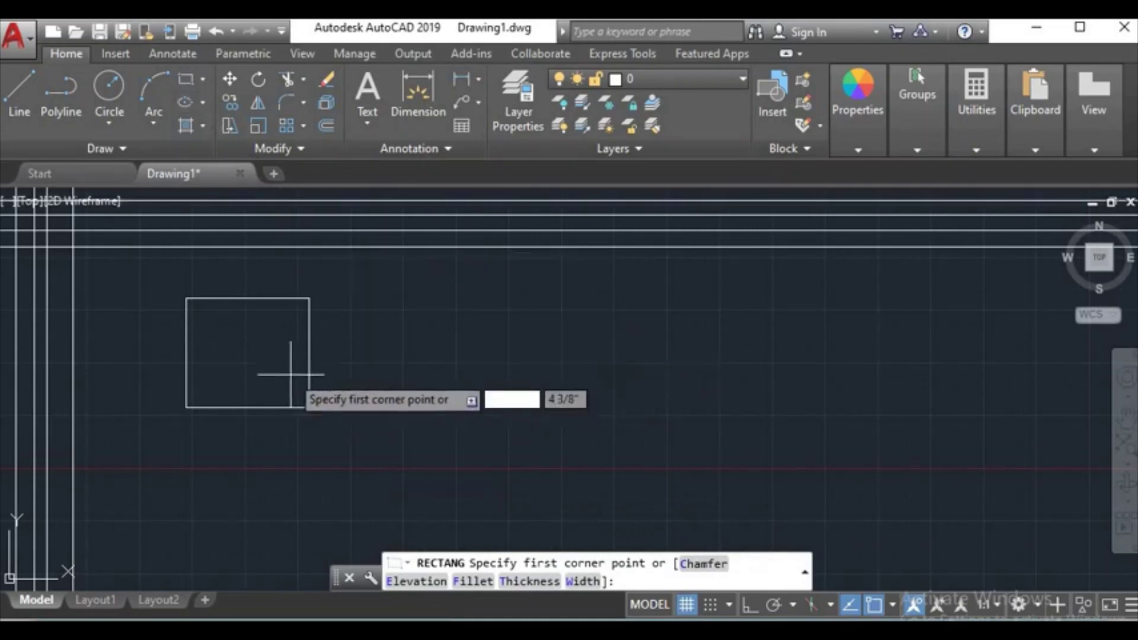
left_click(426, 373)
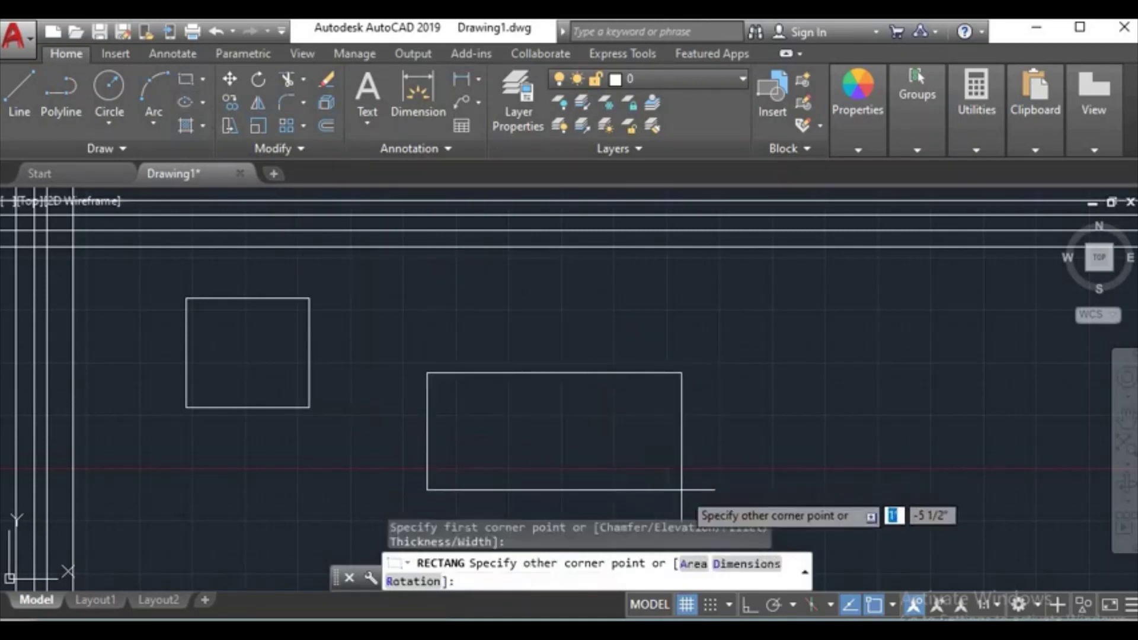
left_click(628, 479)
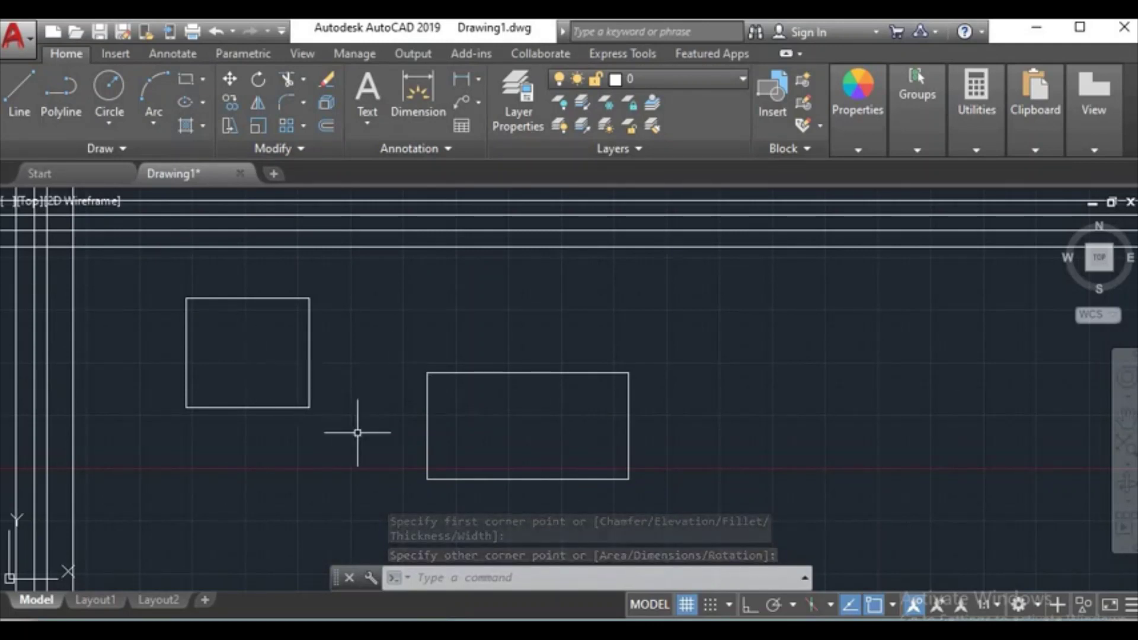
type("h")
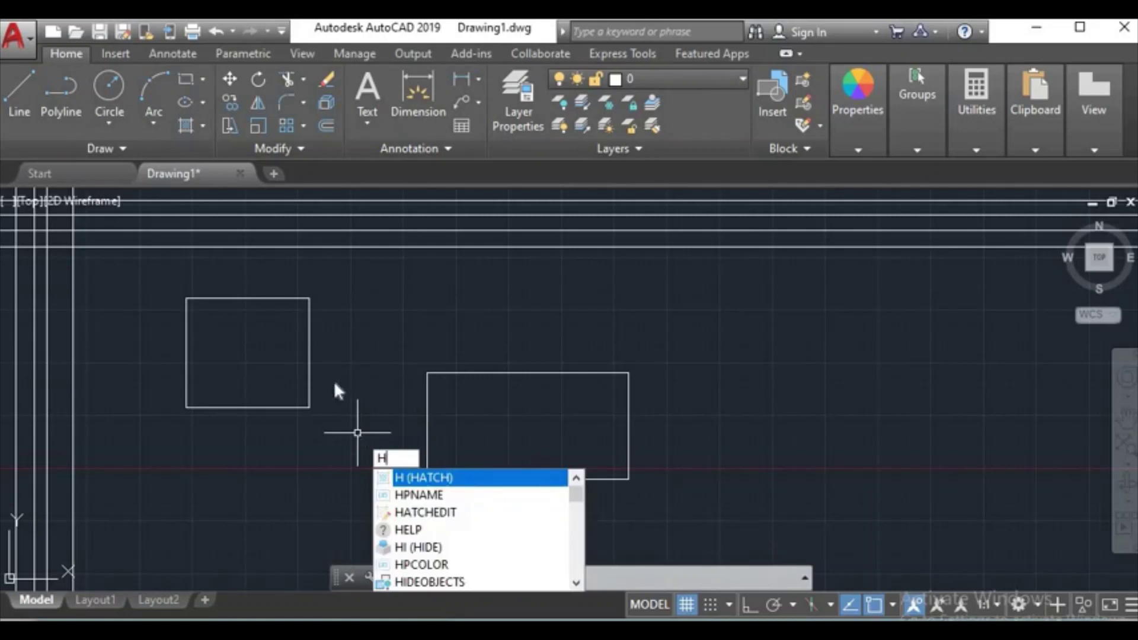
Hatch the left rectangle with the default diagonal line pattern using HATCH.
key("Return")
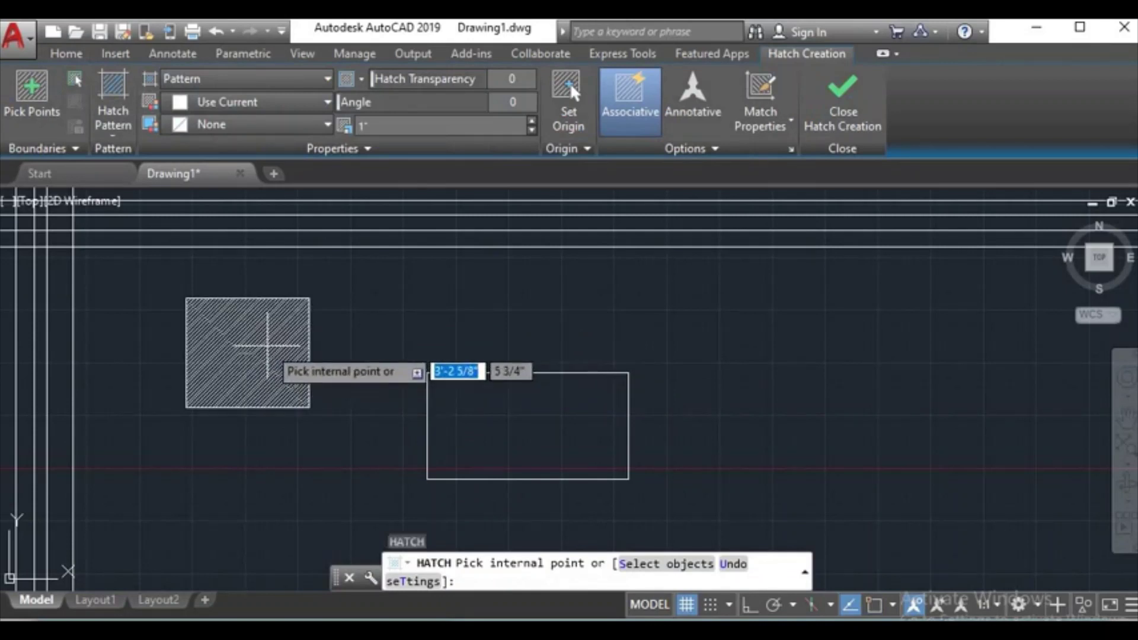
left_click(268, 346)
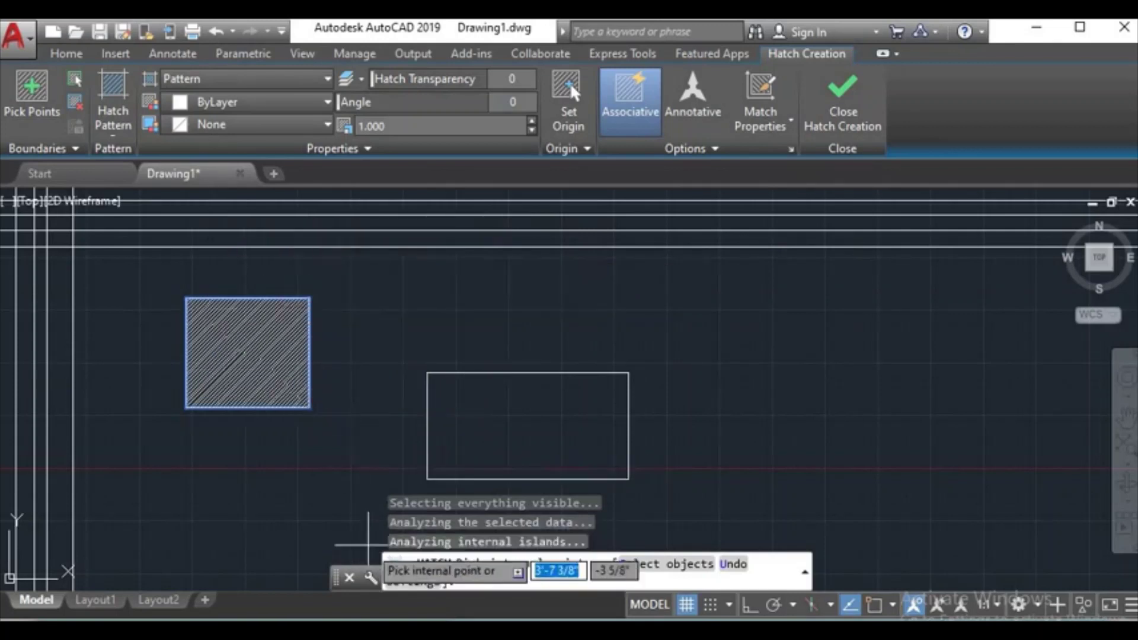
key("Return")
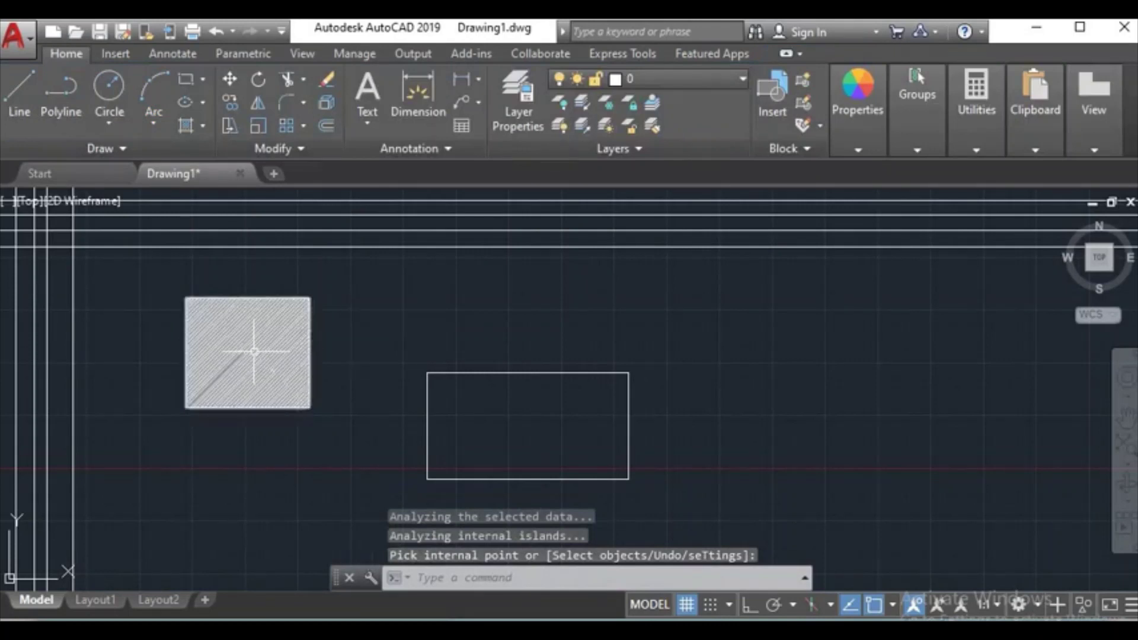
Switch the left rectangle's hatch pattern to the AR-B816C brick pattern.
left_click(254, 351)
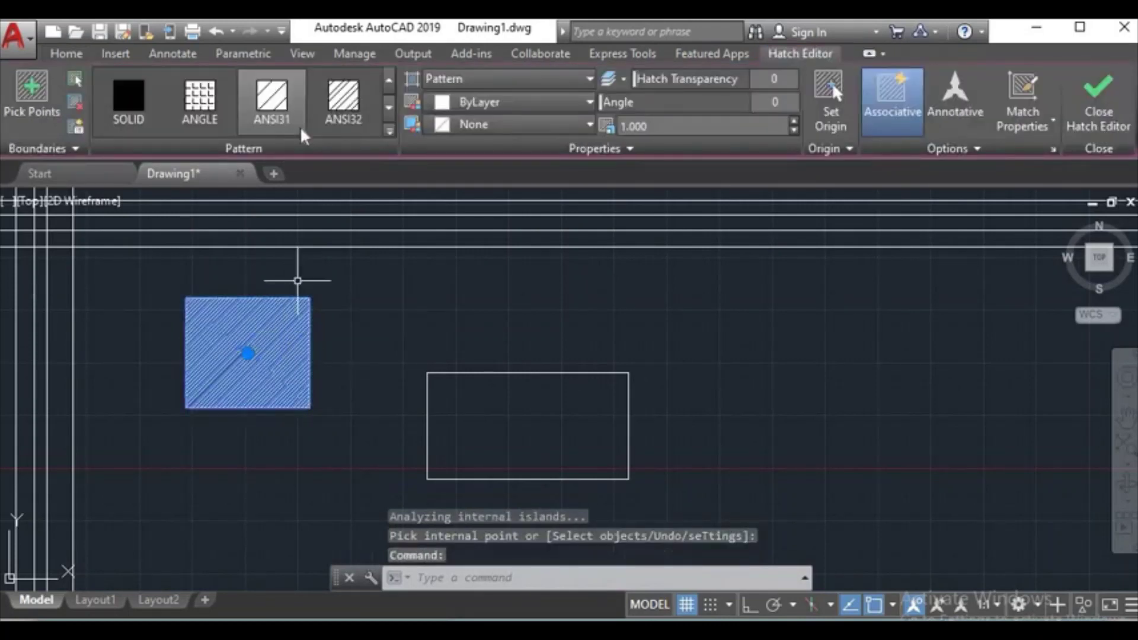
left_click(344, 101)
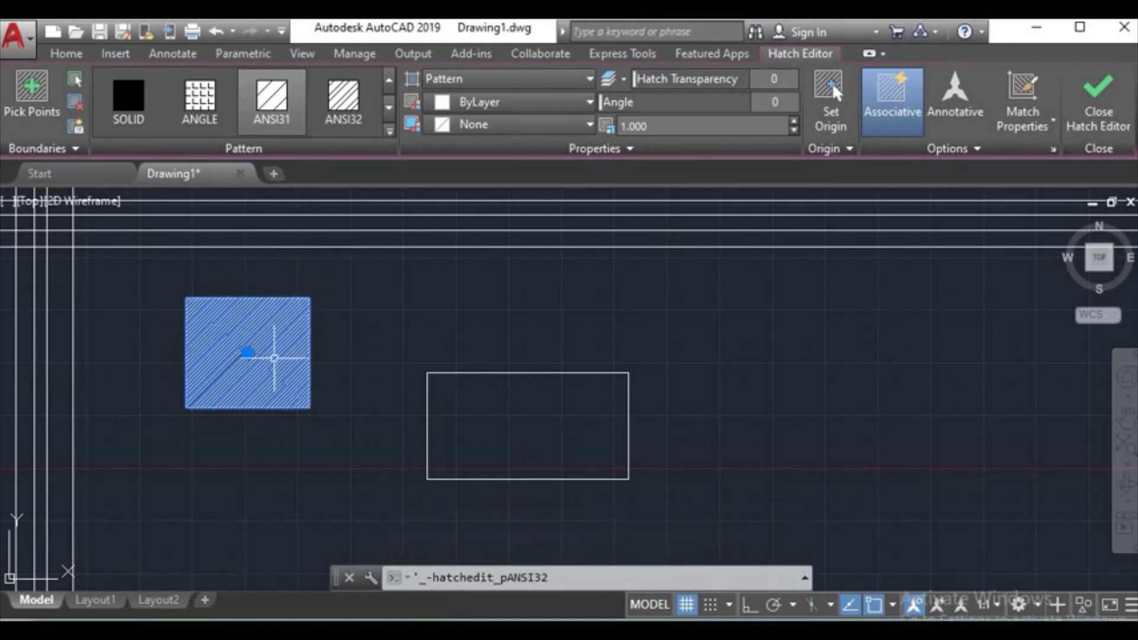
left_click(344, 98)
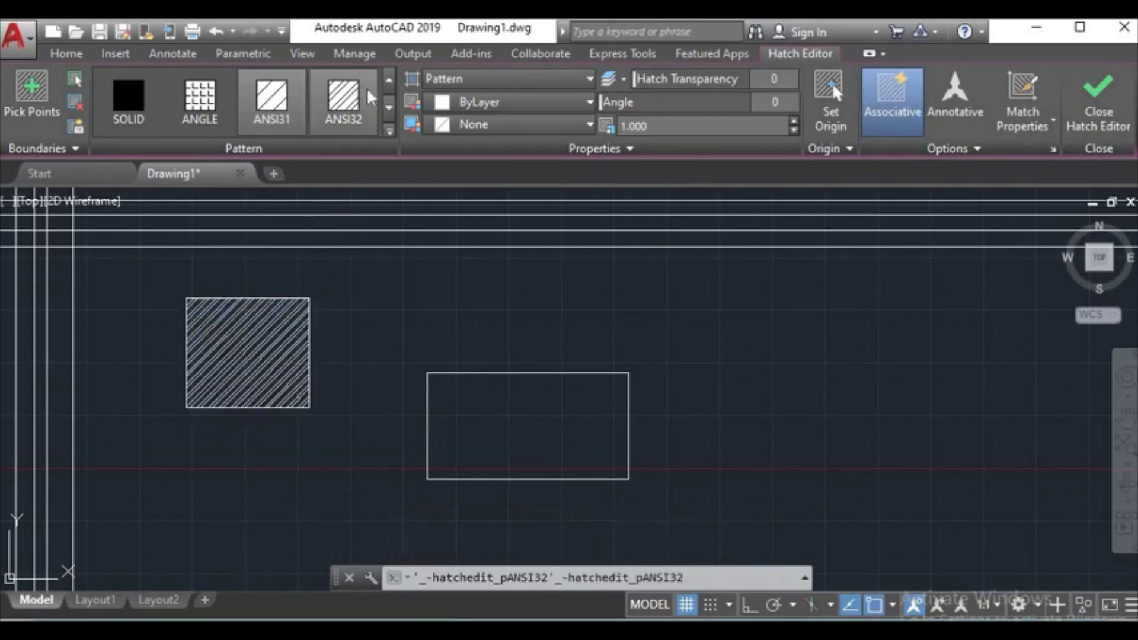
left_click(389, 112)
left_click(389, 111)
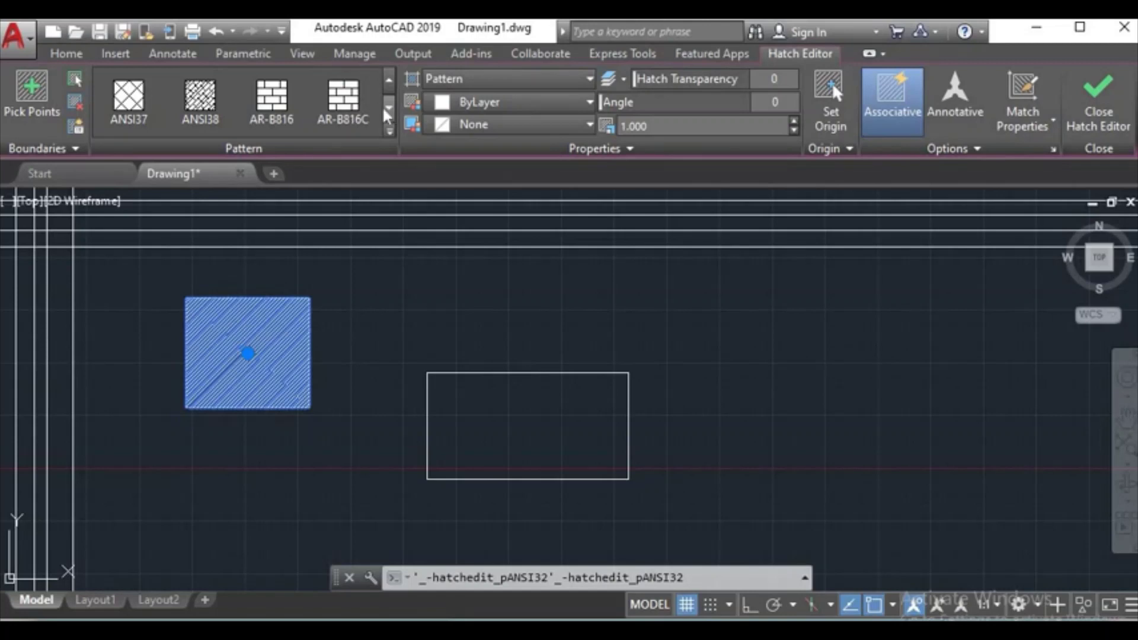
left_click(272, 98)
left_click(355, 110)
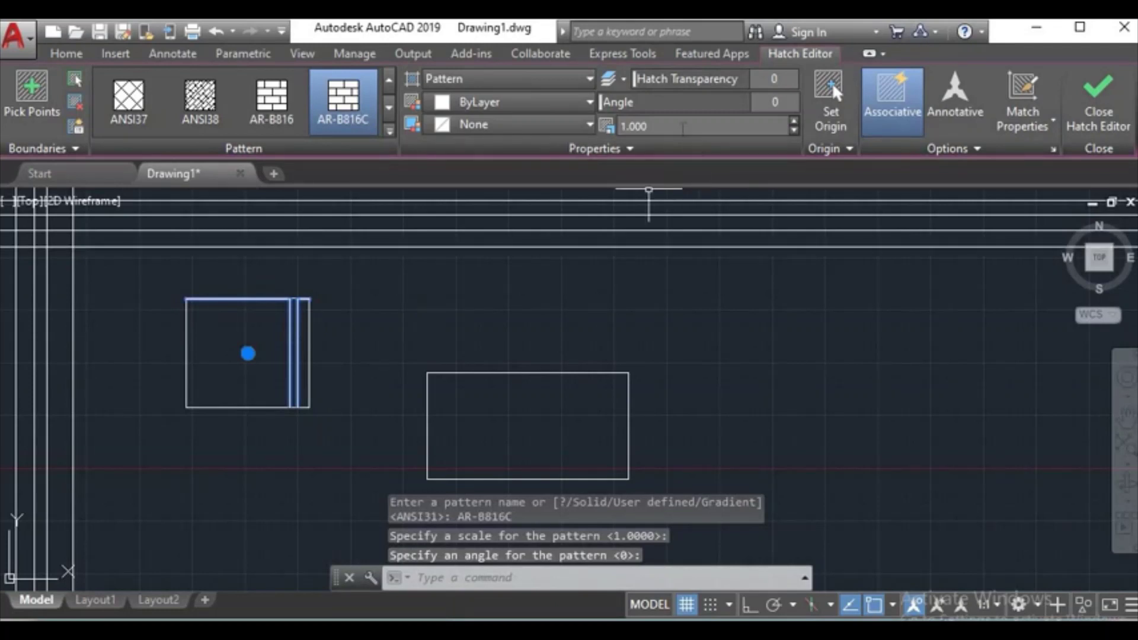
Set the brick hatch scale to 0.1, undoing a stray change along the way.
left_click(683, 127)
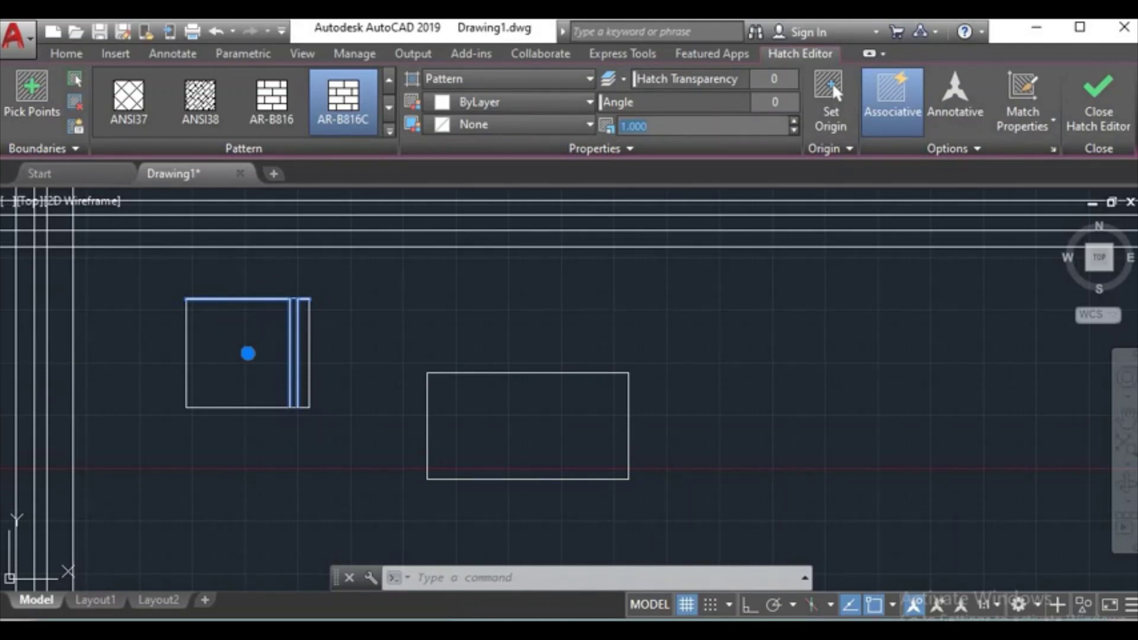
type("u")
key("Return")
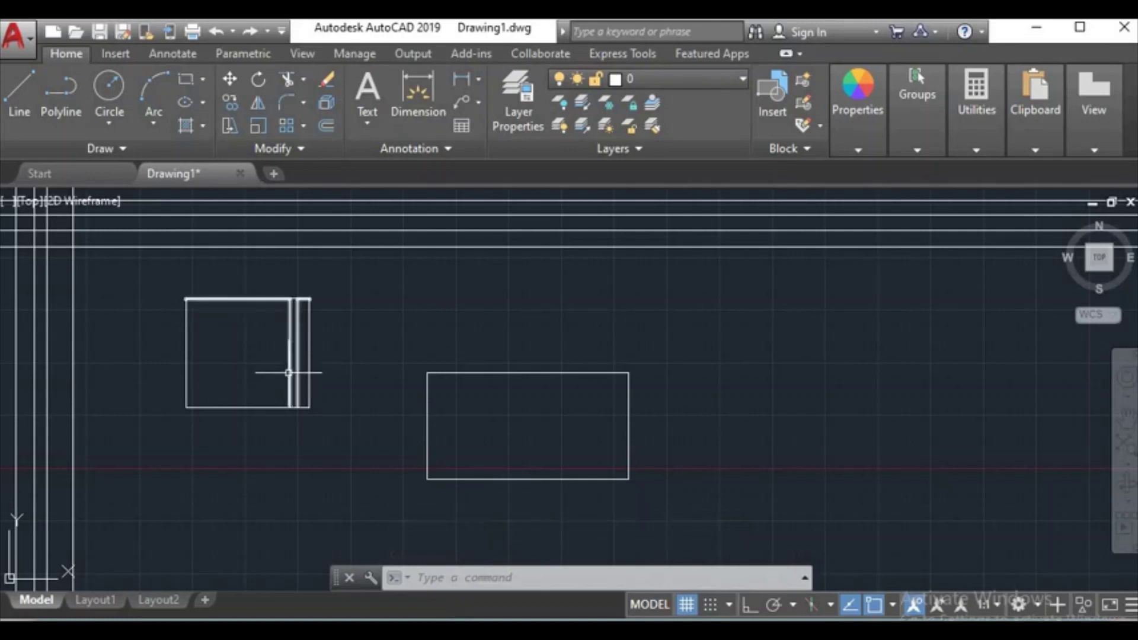
left_click(287, 372)
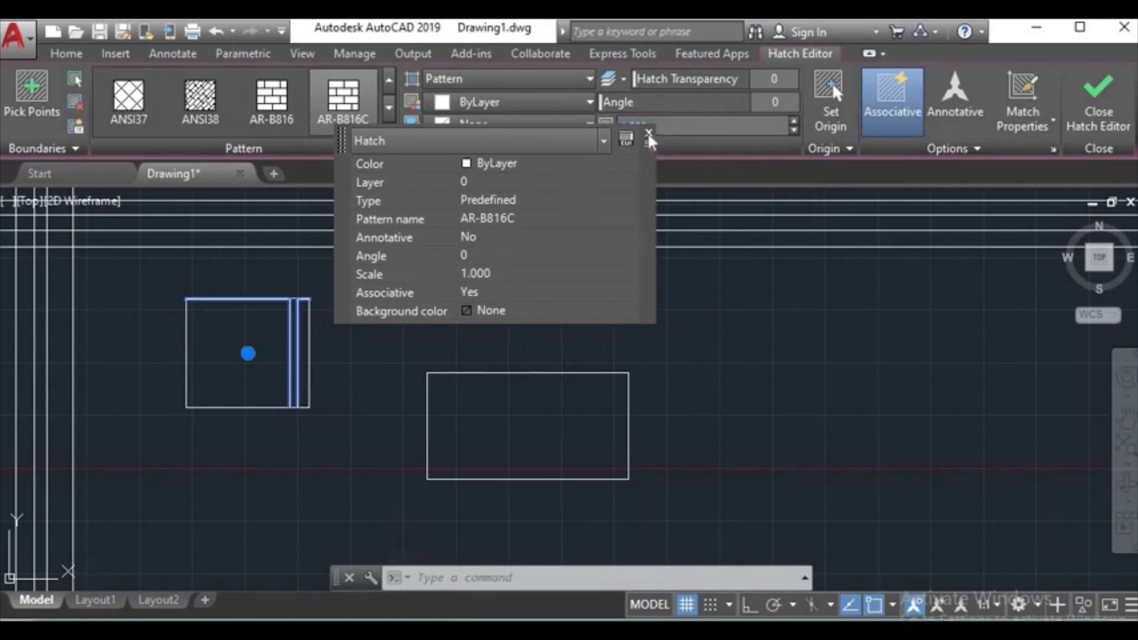
left_click(649, 134)
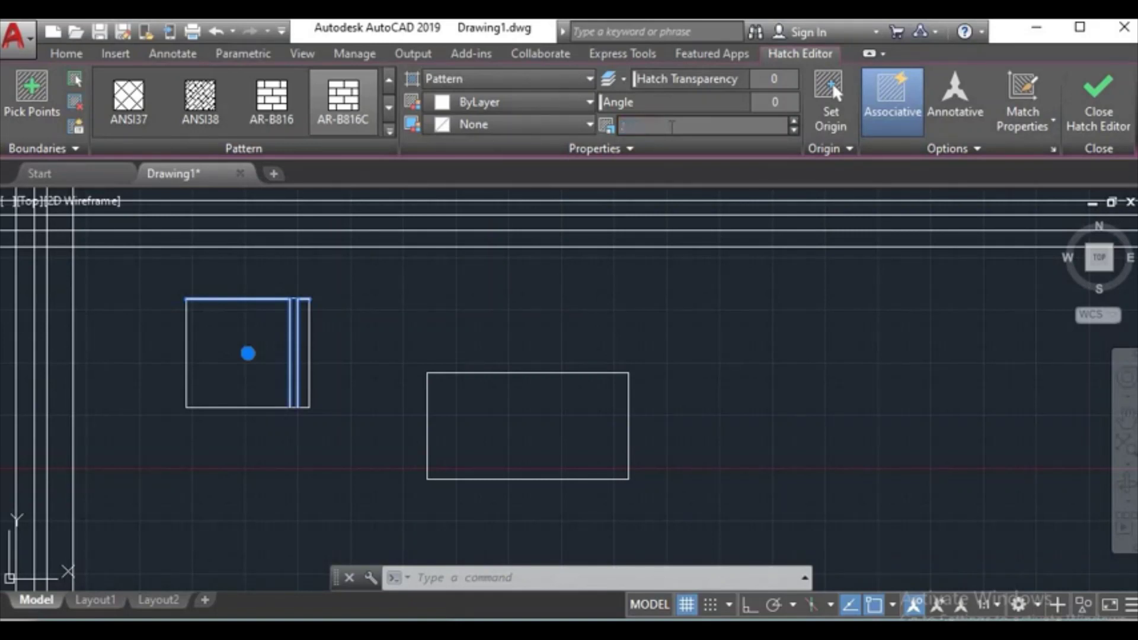
type("5")
key("Return")
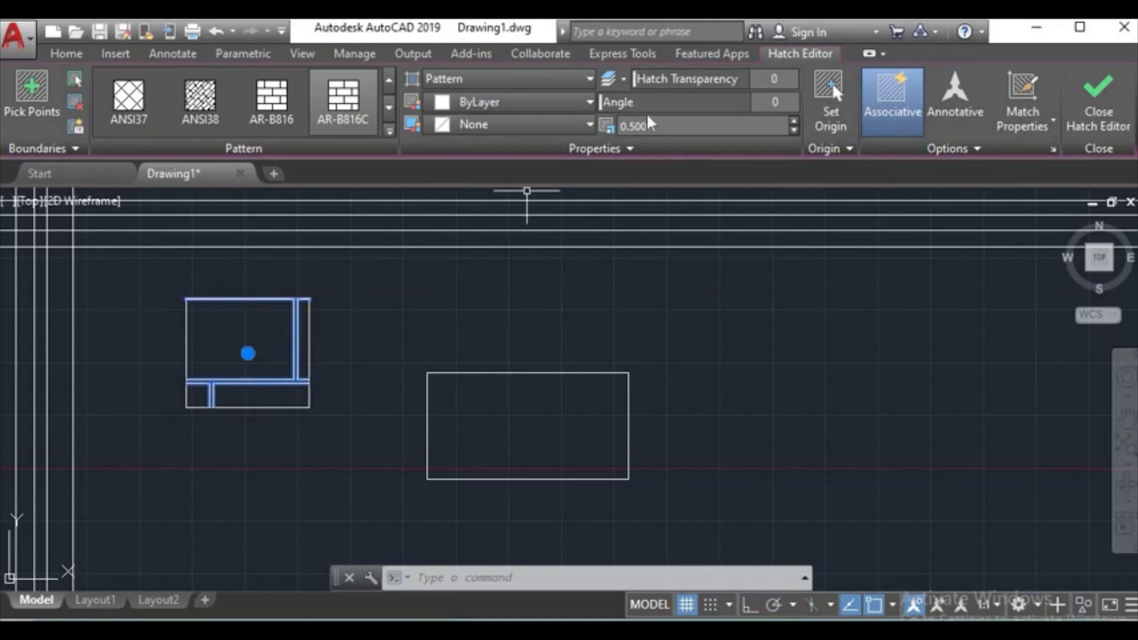
left_click(652, 126)
type(".1")
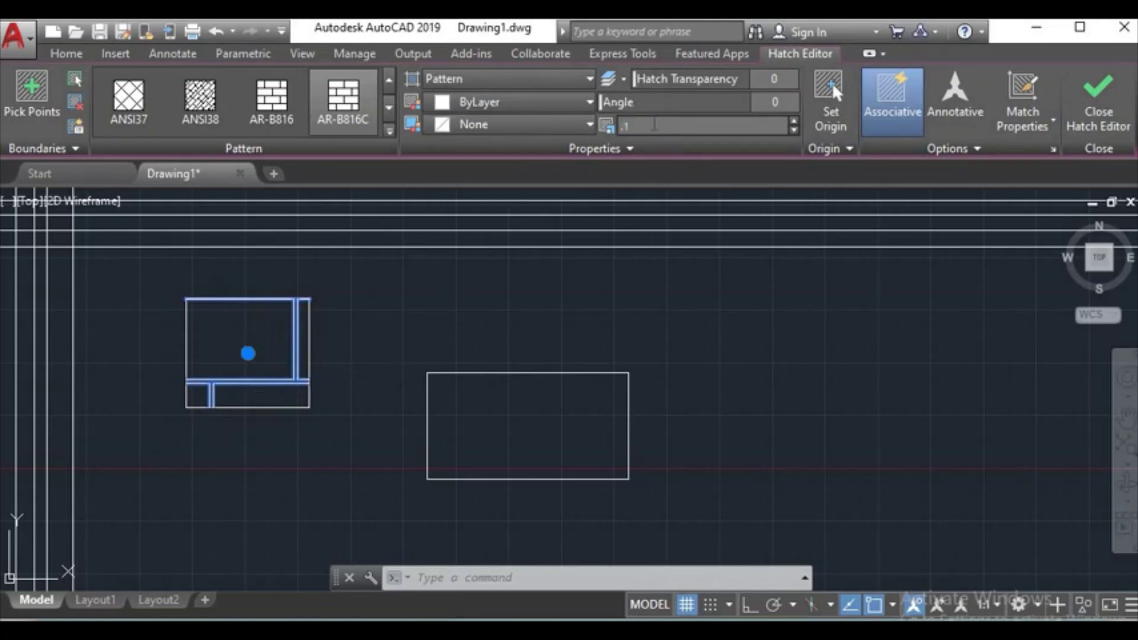
key("Return")
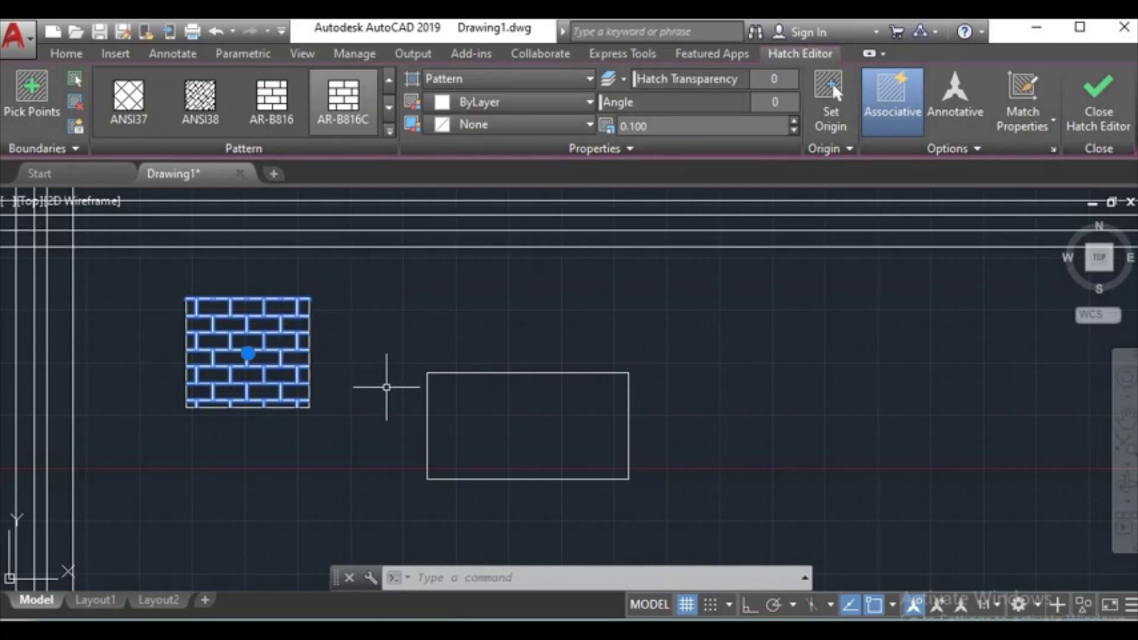
Dismiss the hatch shortcut menu and return to the Home tab.
right_click(375, 392)
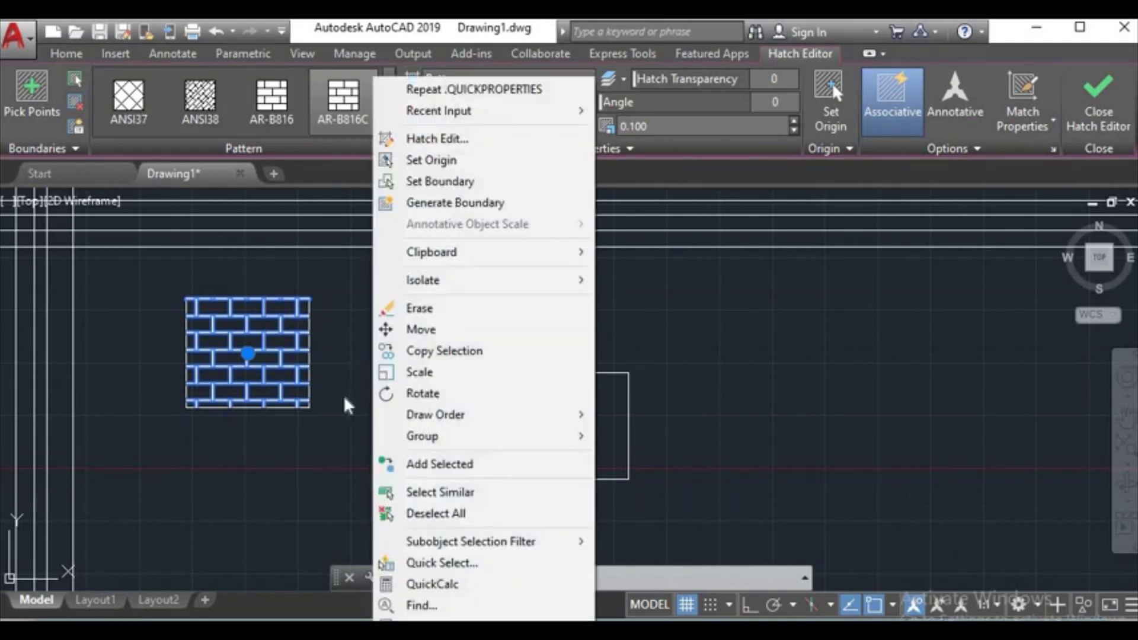
left_click(345, 388)
left_click(316, 456)
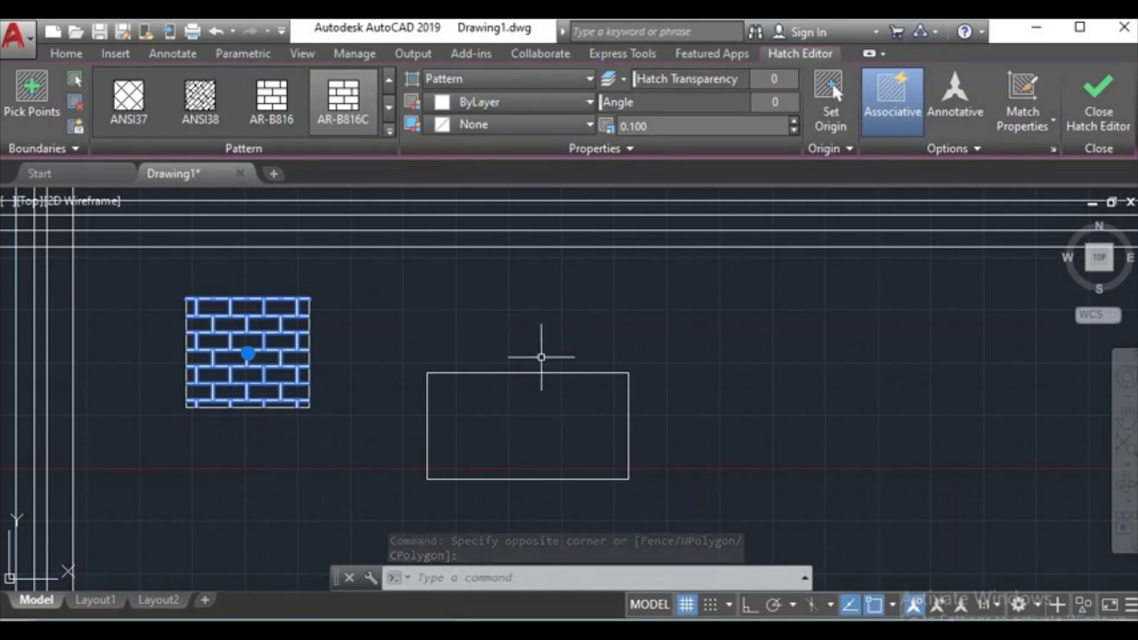
left_click(57, 56)
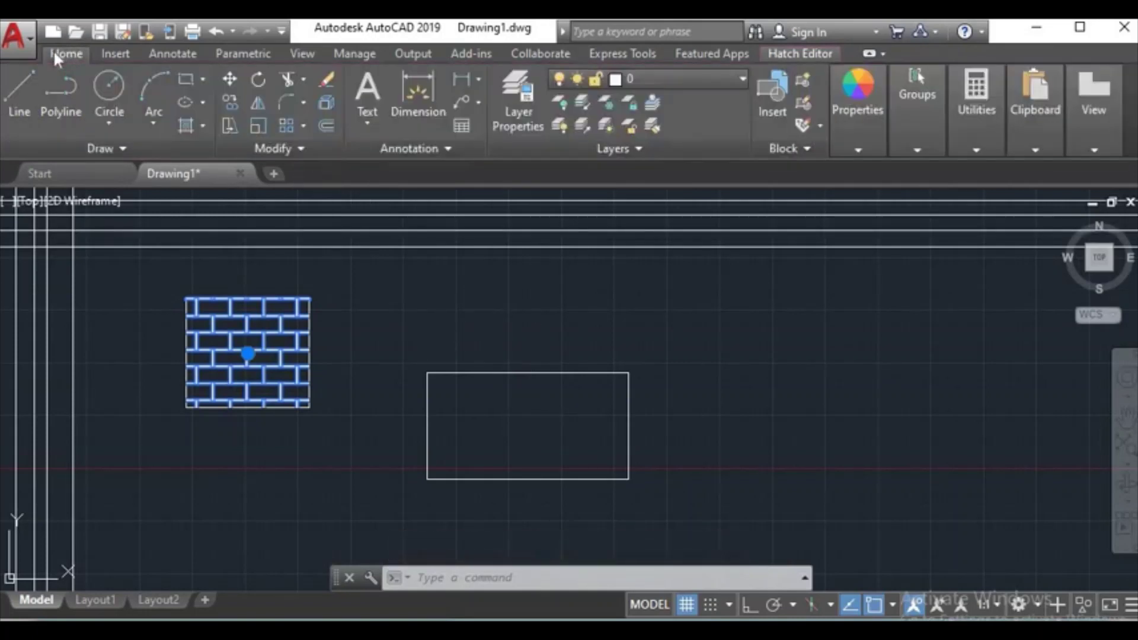
Hatch the wider rectangle with the default pattern.
left_click(187, 122)
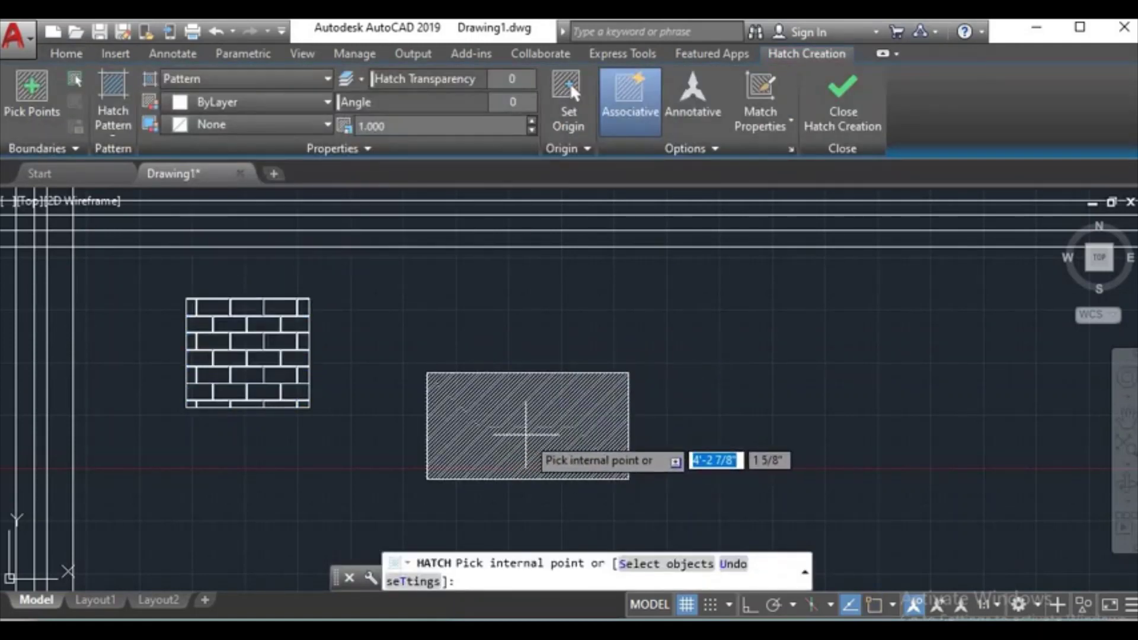
left_click(526, 435)
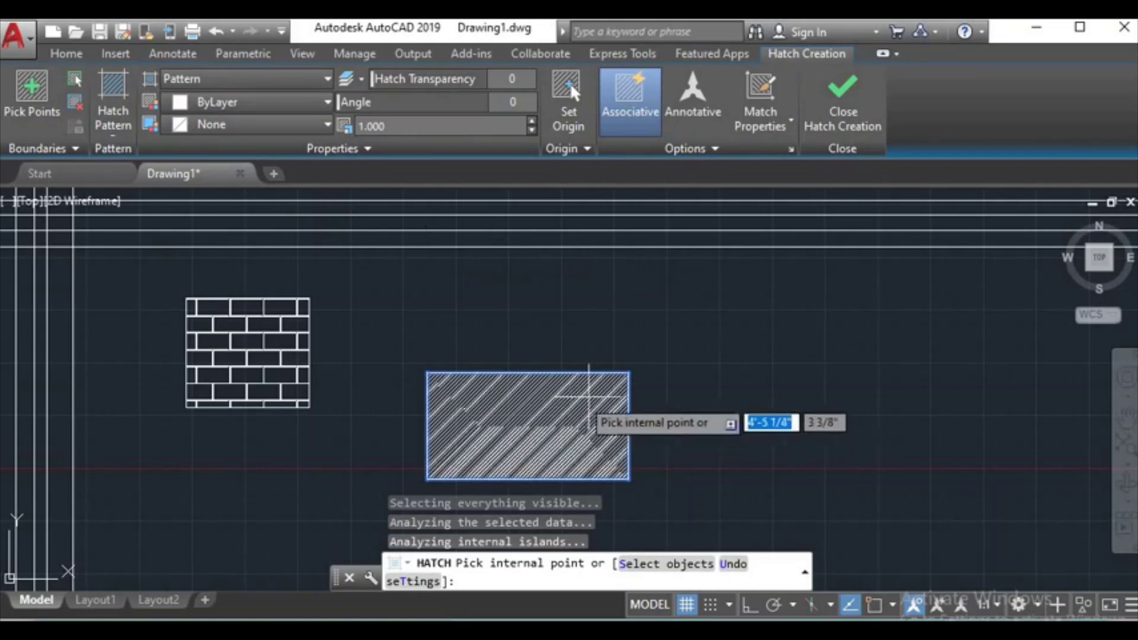
key("Return")
Change the wider rectangle's hatch to the BRICK pattern at scale 2.
left_click(530, 416)
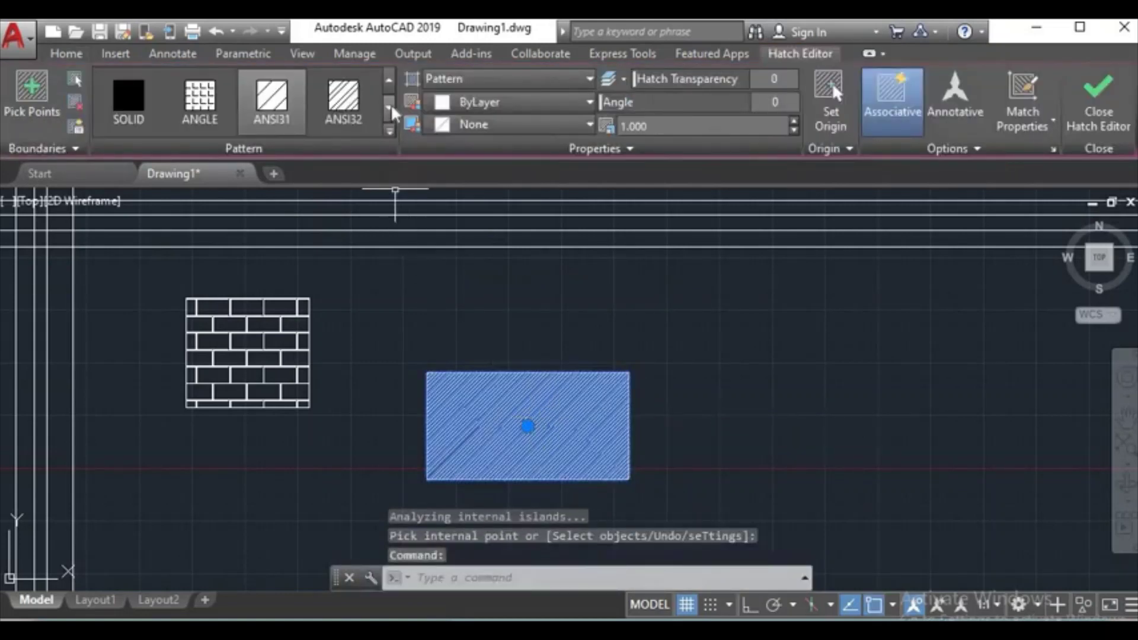
left_click(210, 107)
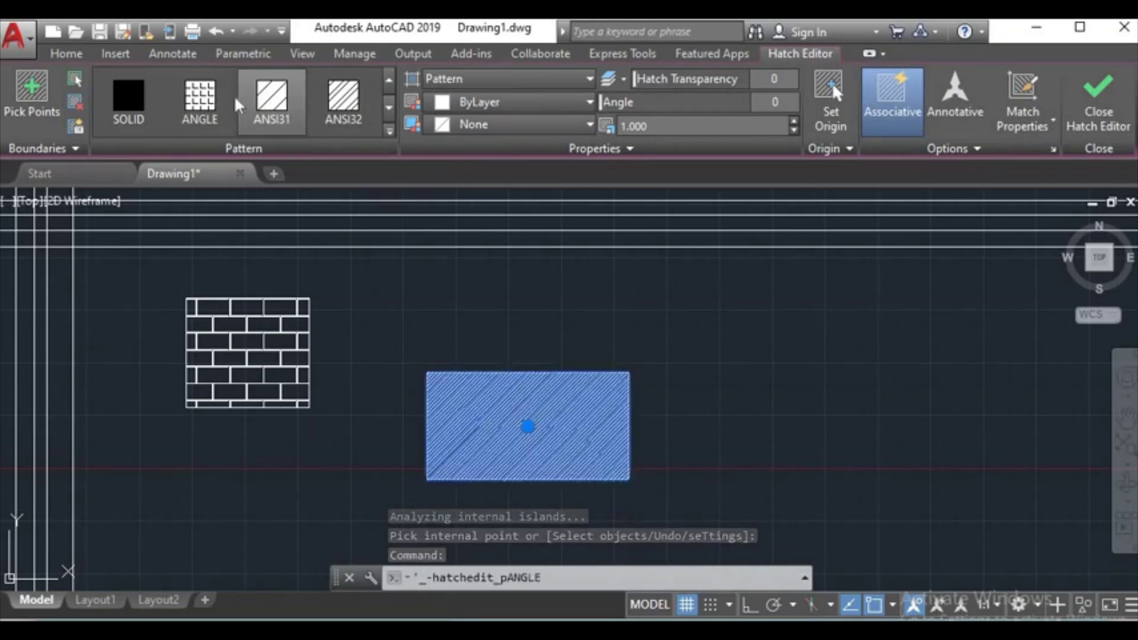
left_click(223, 109)
left_click(344, 102)
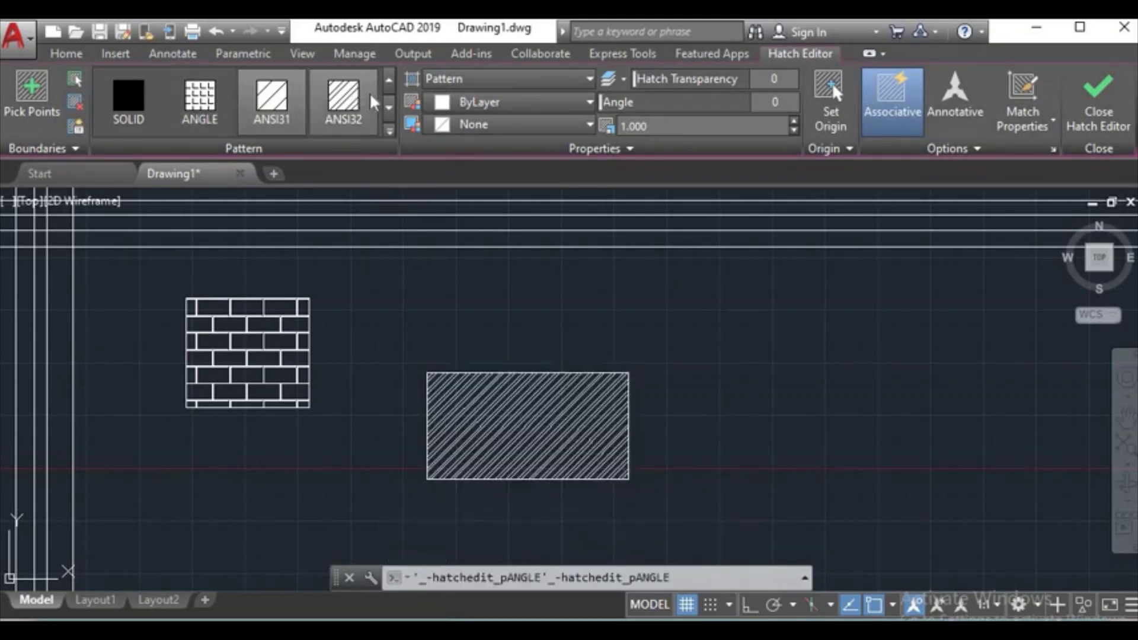
left_click(390, 109)
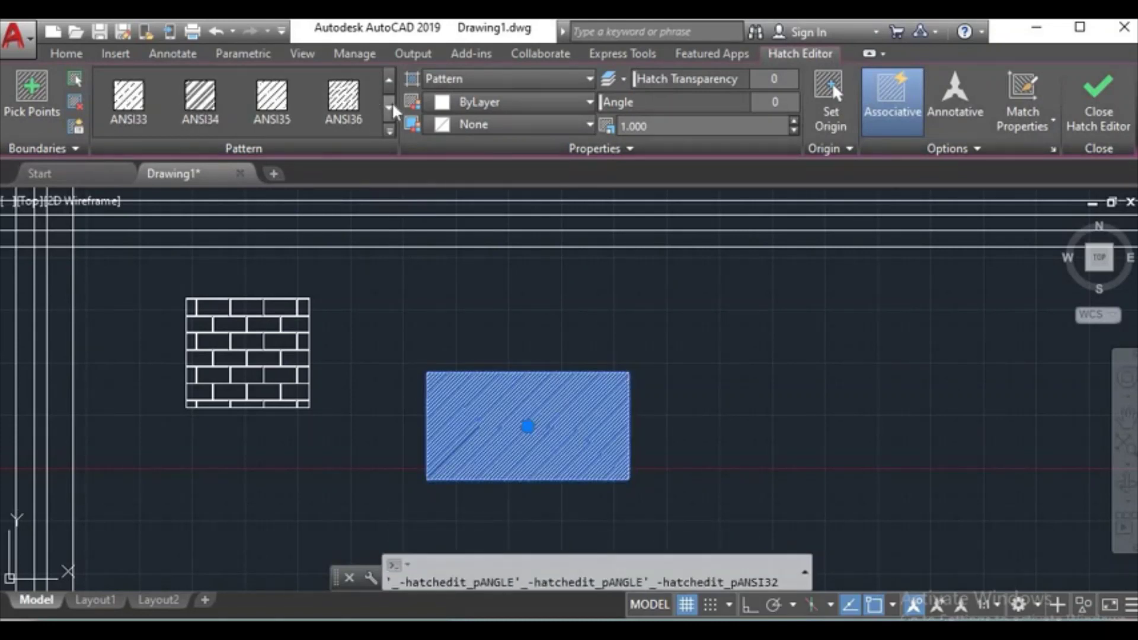
left_click(389, 108)
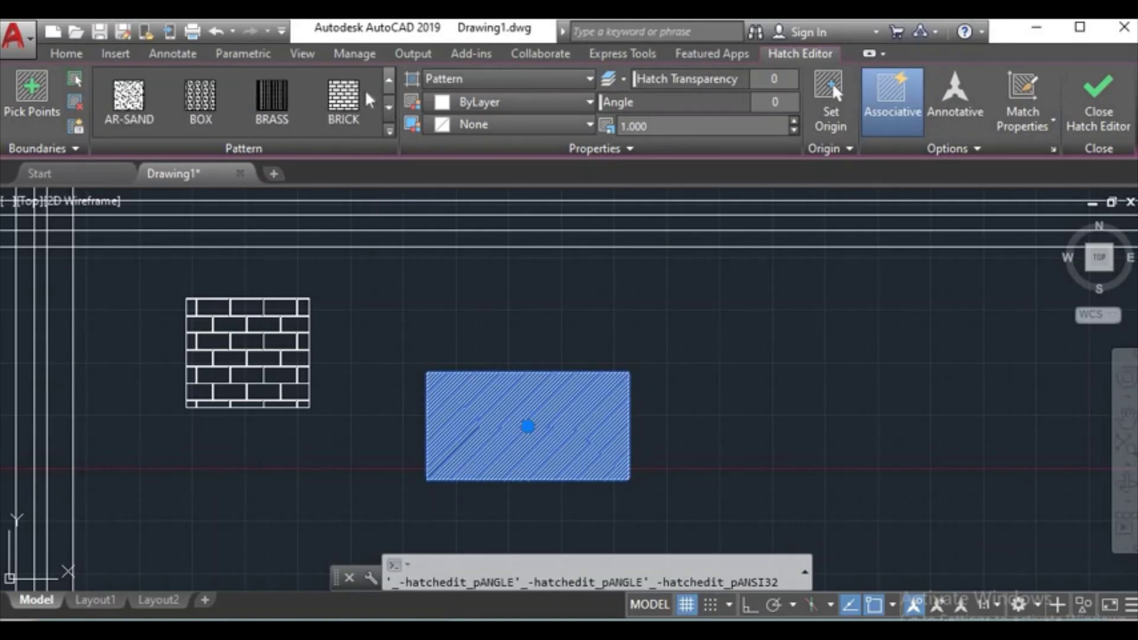
left_click(354, 108)
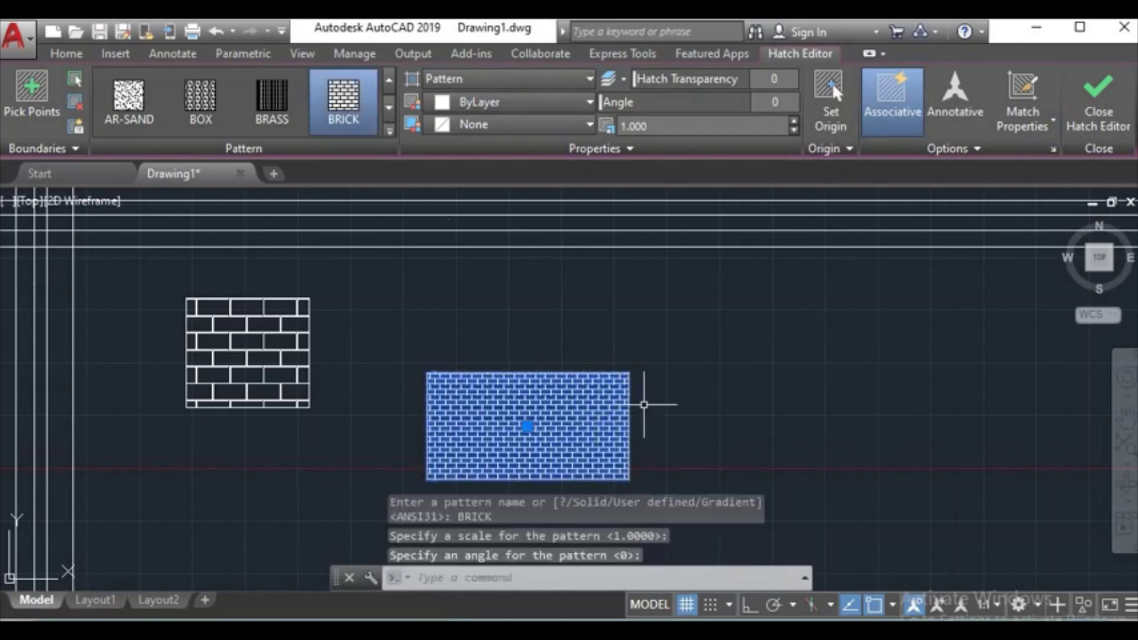
left_click(710, 126)
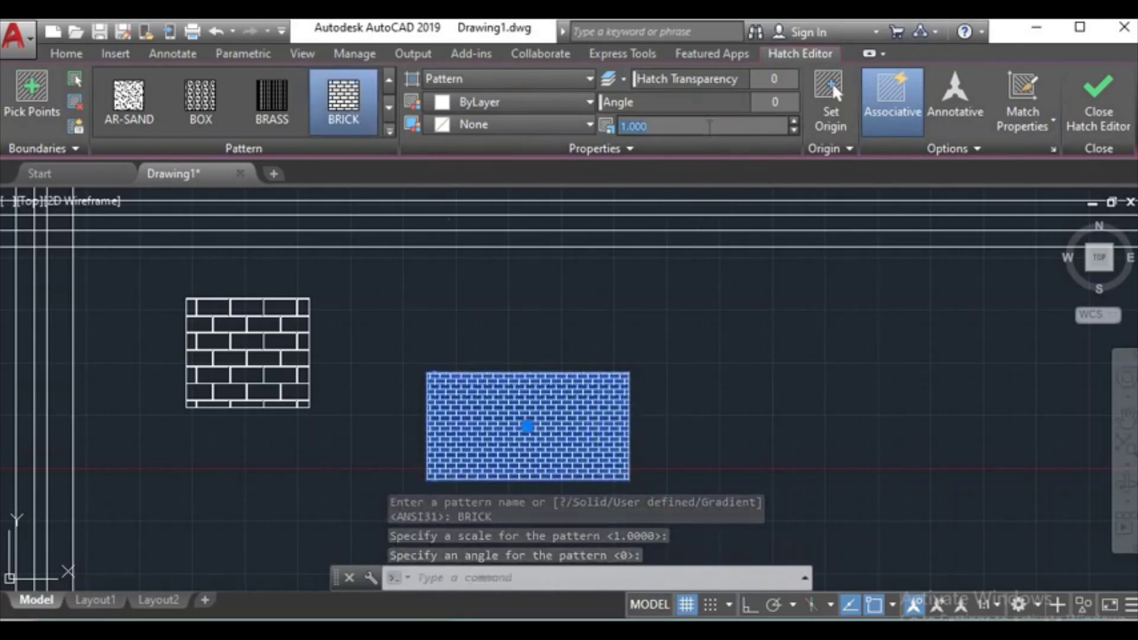
type("2")
key("Return")
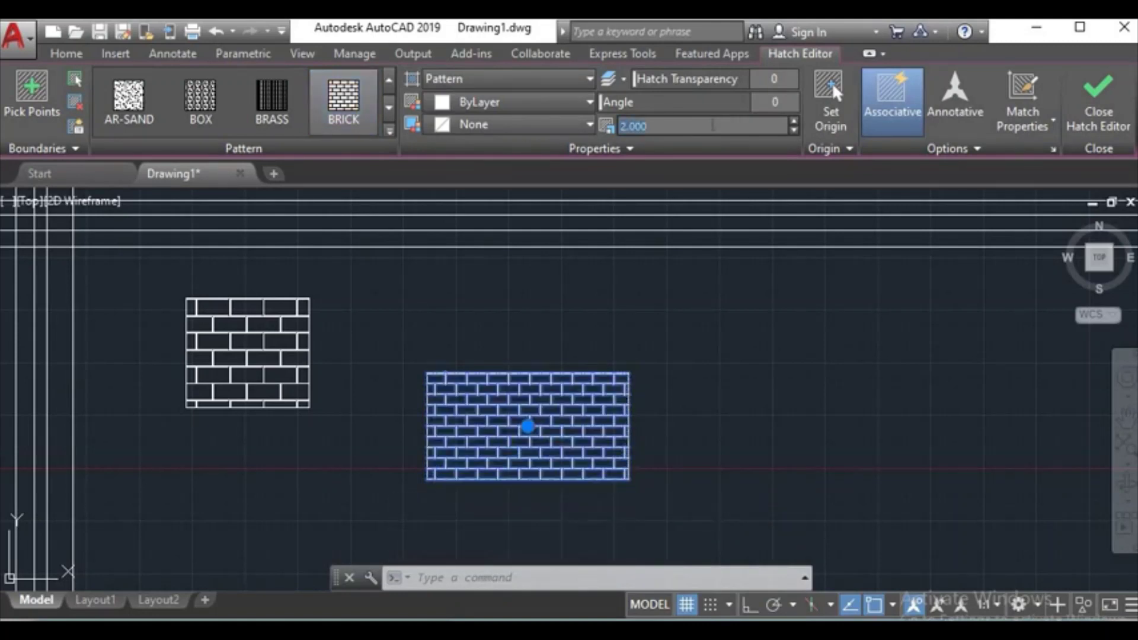
type("3.000")
Set the brick hatch scale to 3 and try angles 25, 50 and 90.
key("Return")
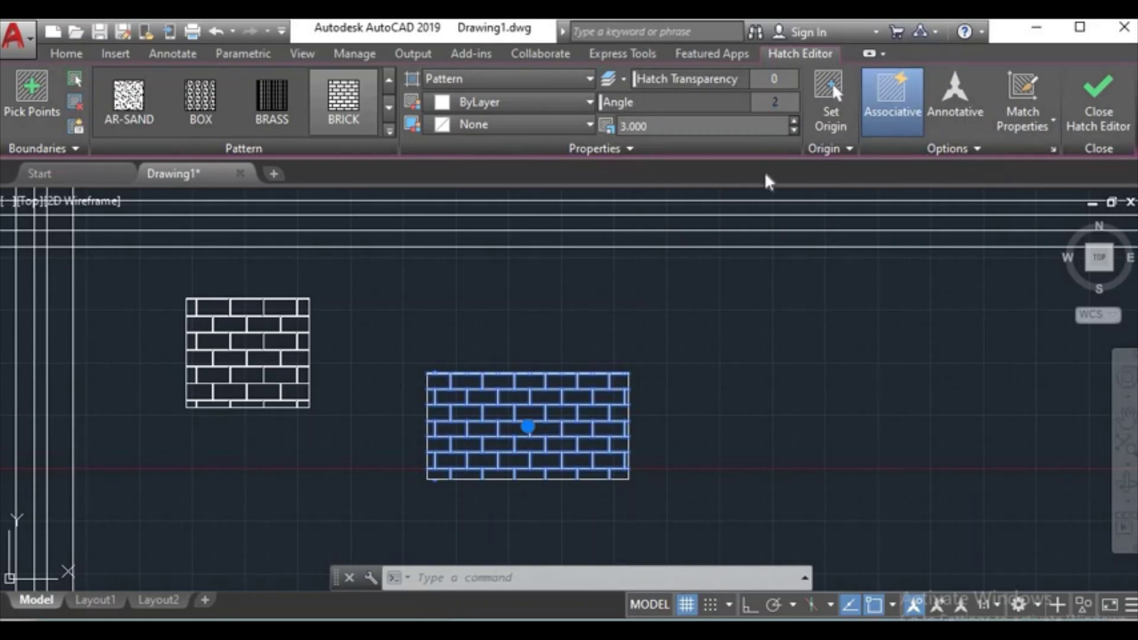
type("5")
key("Return")
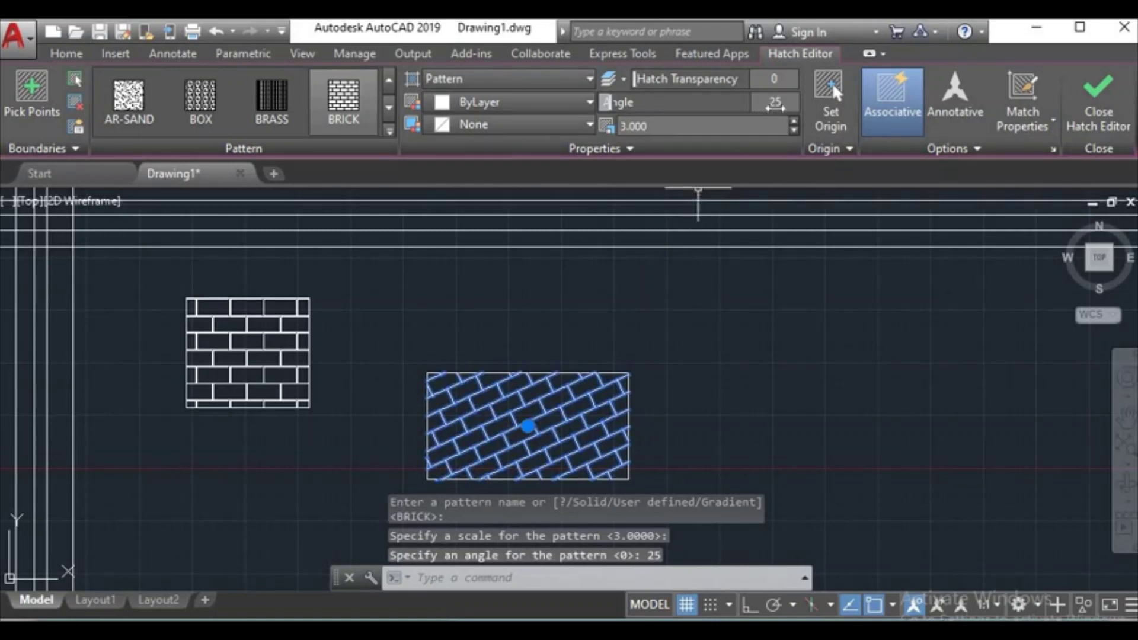
left_click_drag(775, 105, 718, 105)
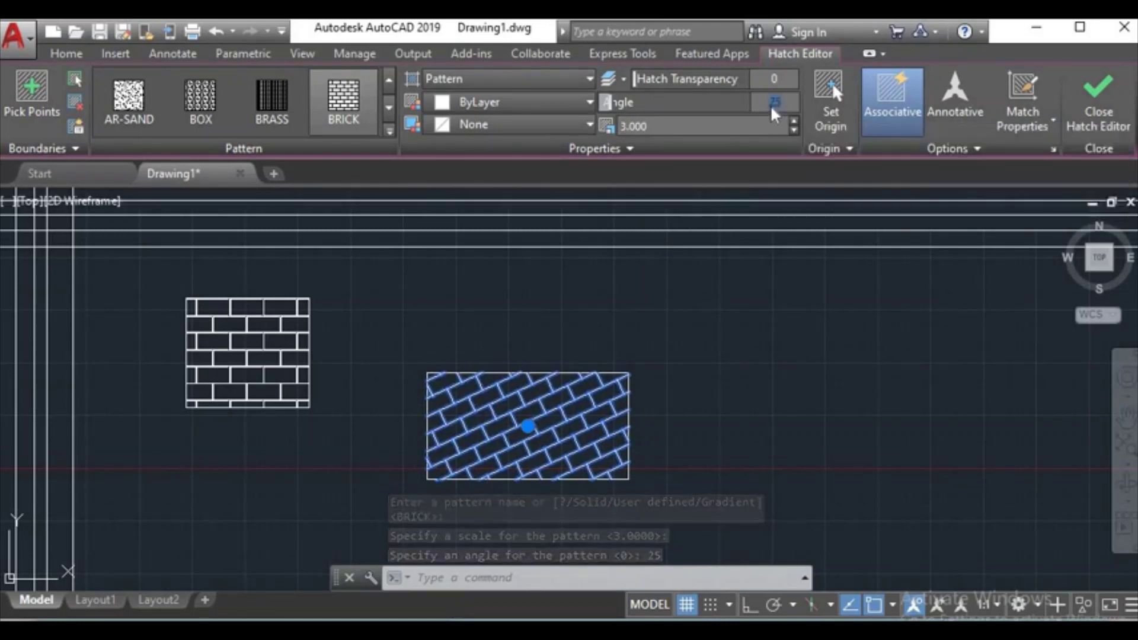
type("0")
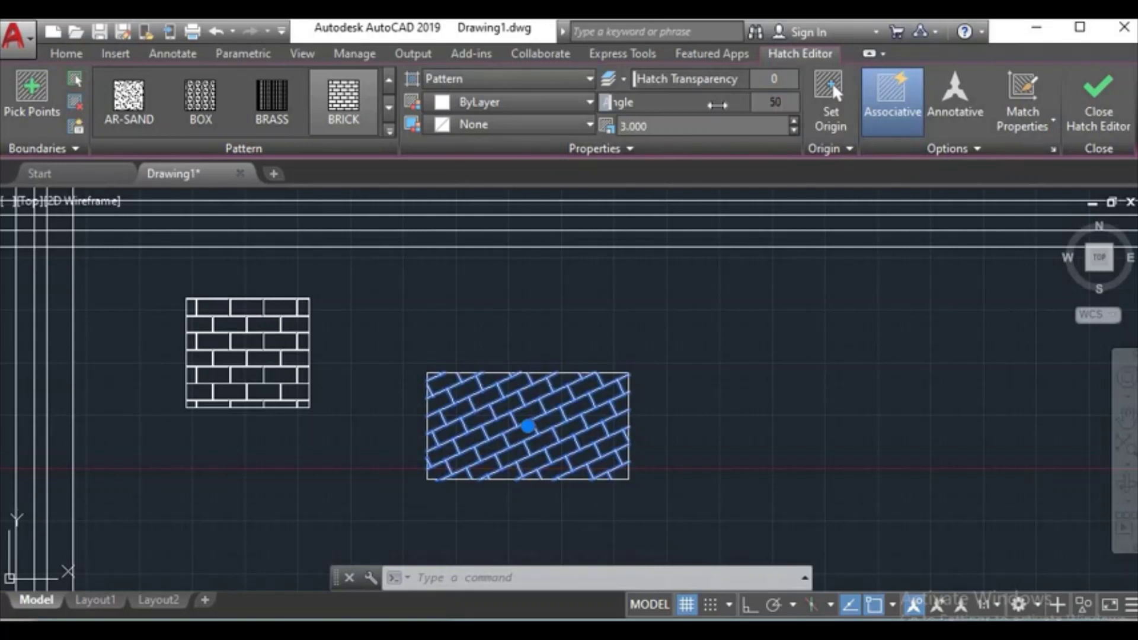
key("Return")
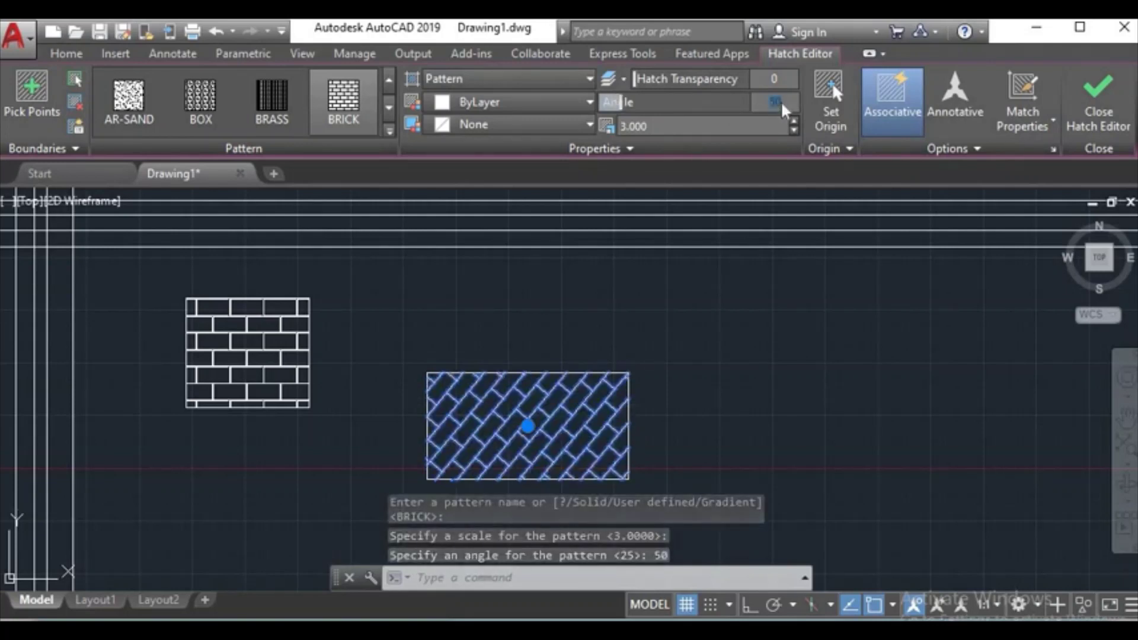
type("90")
key("Return")
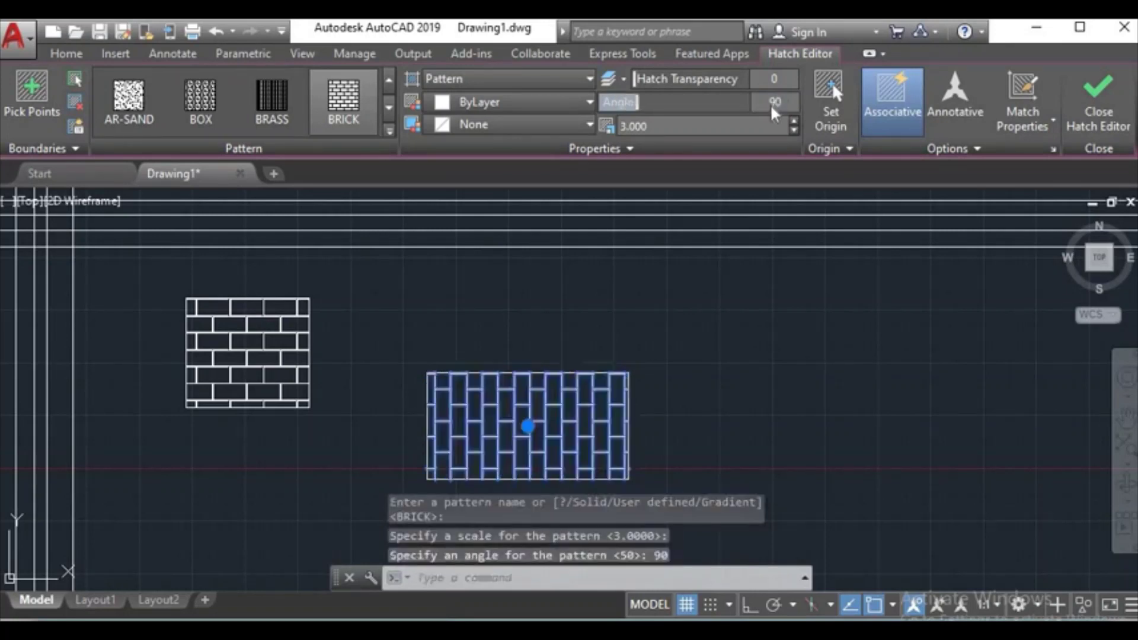
Try a 100° hatch angle, reset it to 0, and bring up the colour choices.
left_click(772, 108)
type("100")
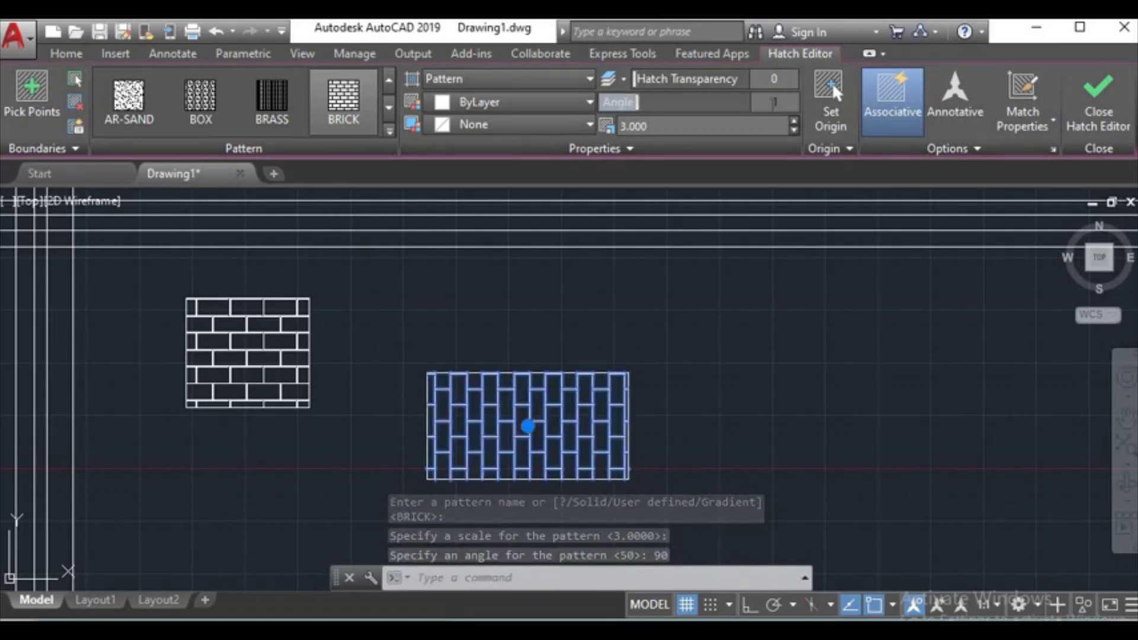
key("Return")
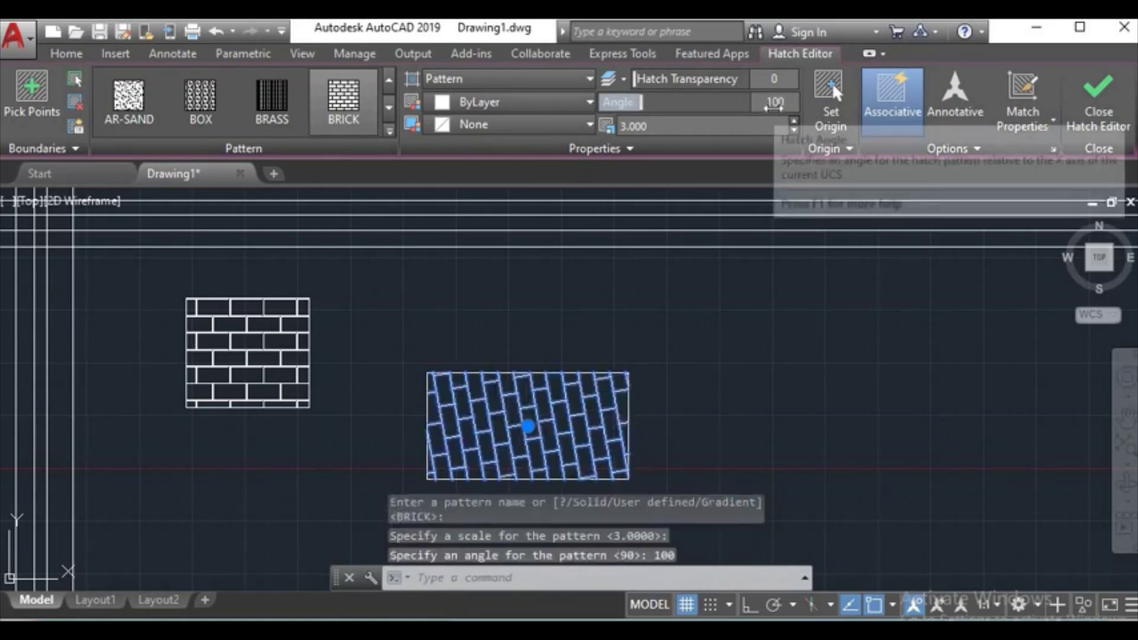
left_click(776, 112)
type("0")
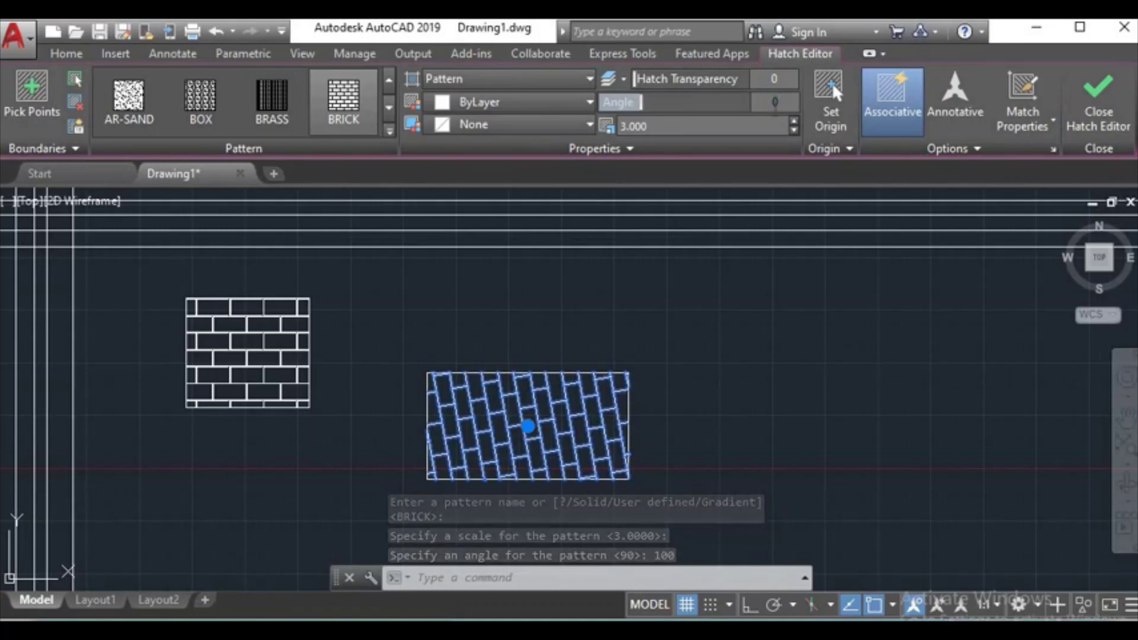
key("Return")
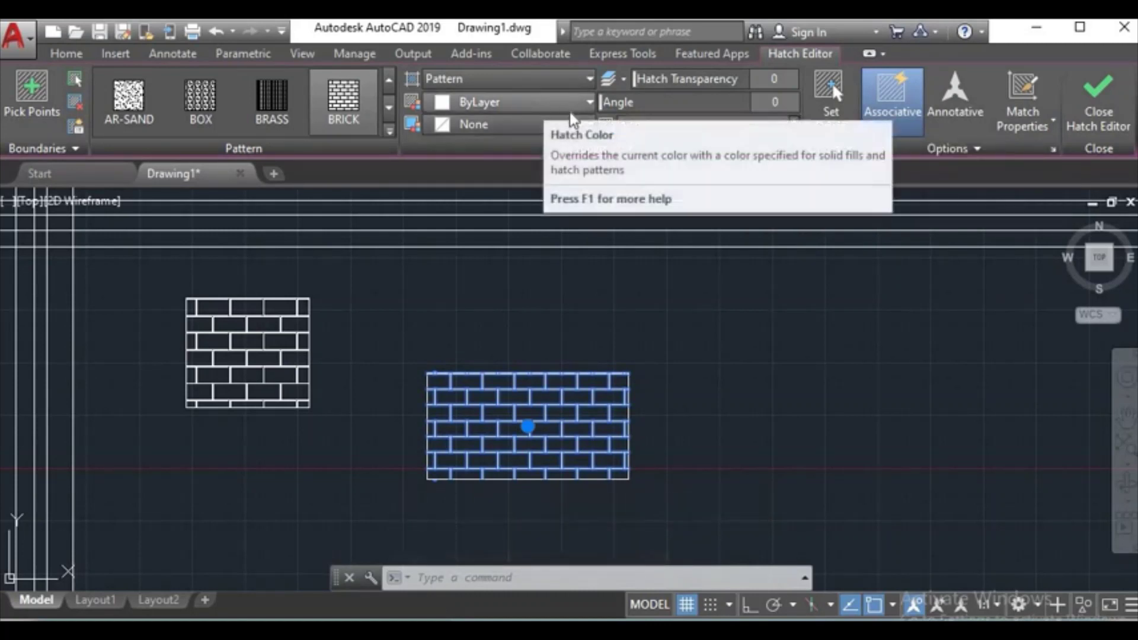
left_click(551, 128)
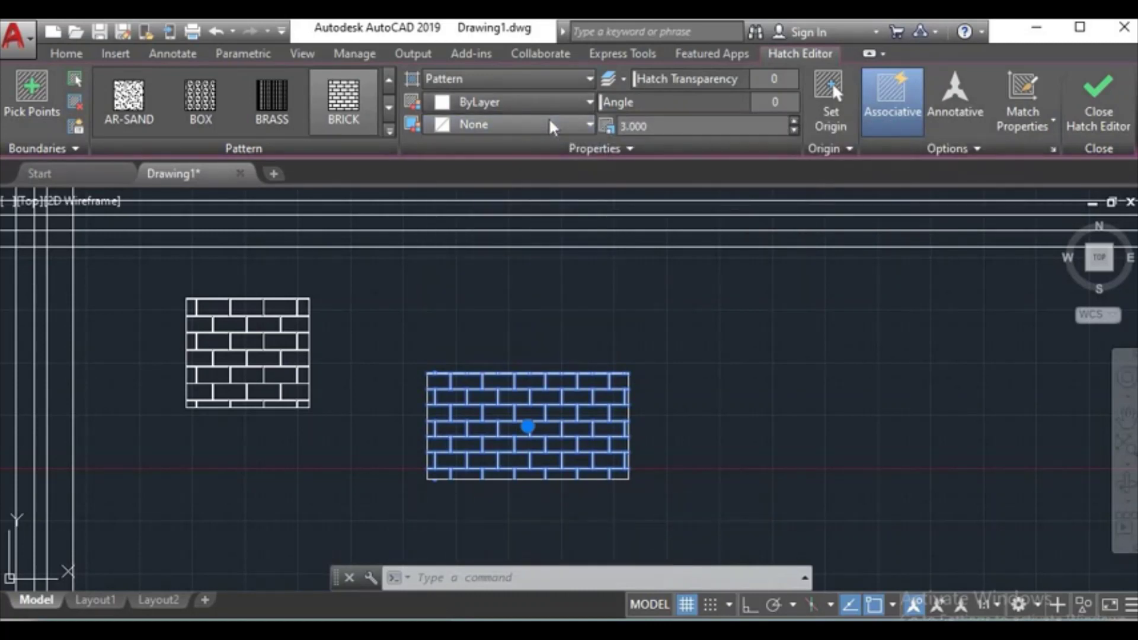
left_click(591, 102)
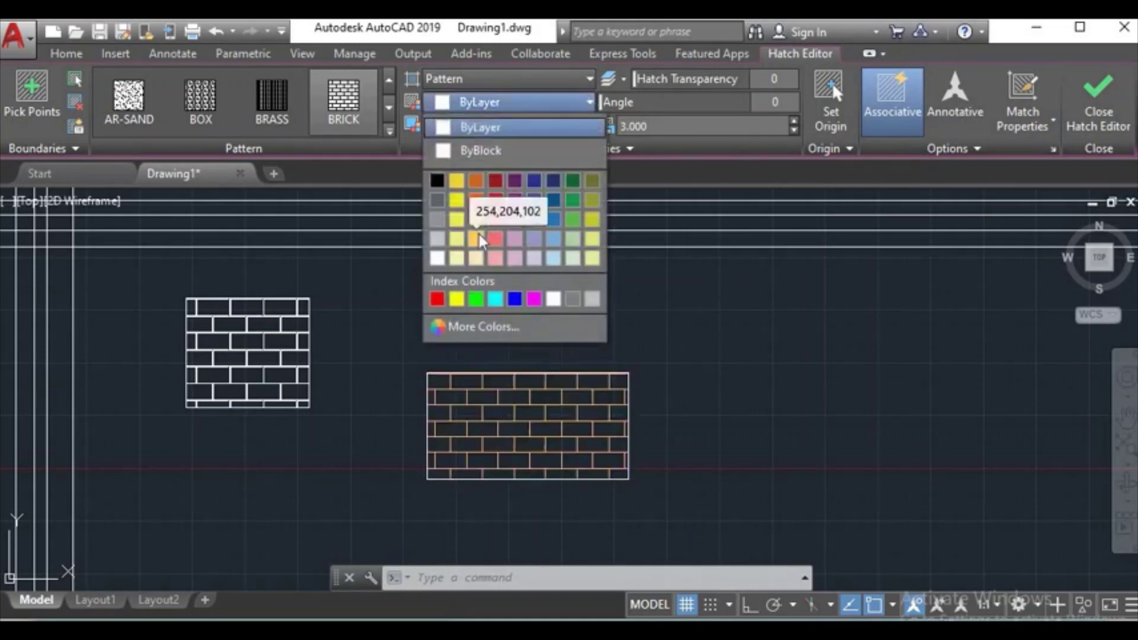
Make the brick hatch yellow, briefly trying BOX and AR-SAND before keeping BRICK.
left_click(456, 299)
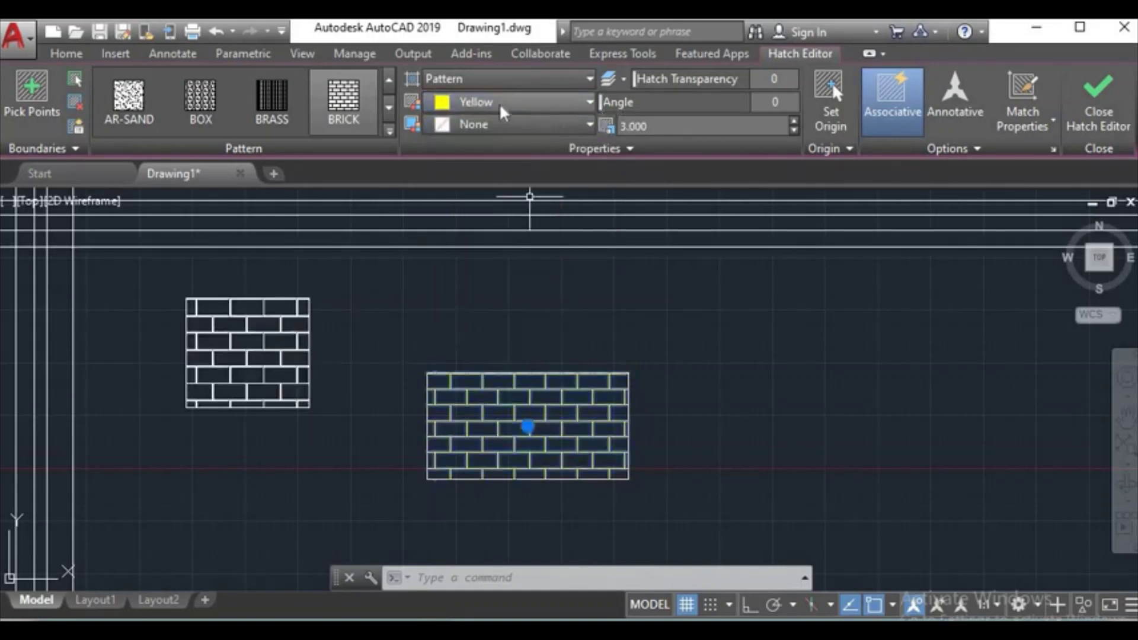
left_click(188, 101)
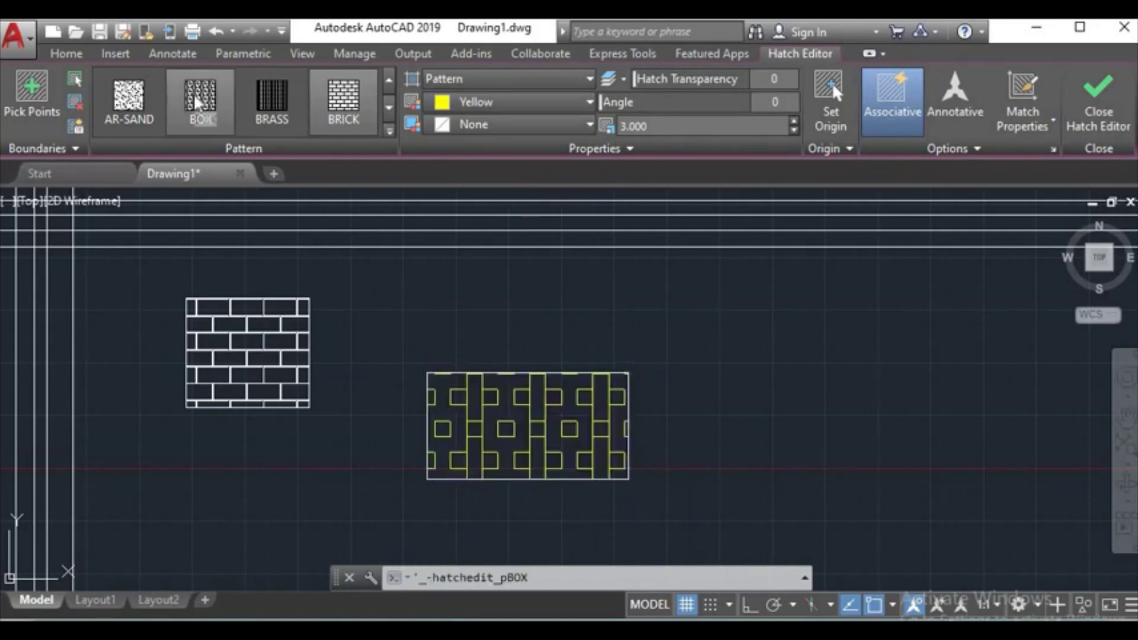
left_click(157, 103)
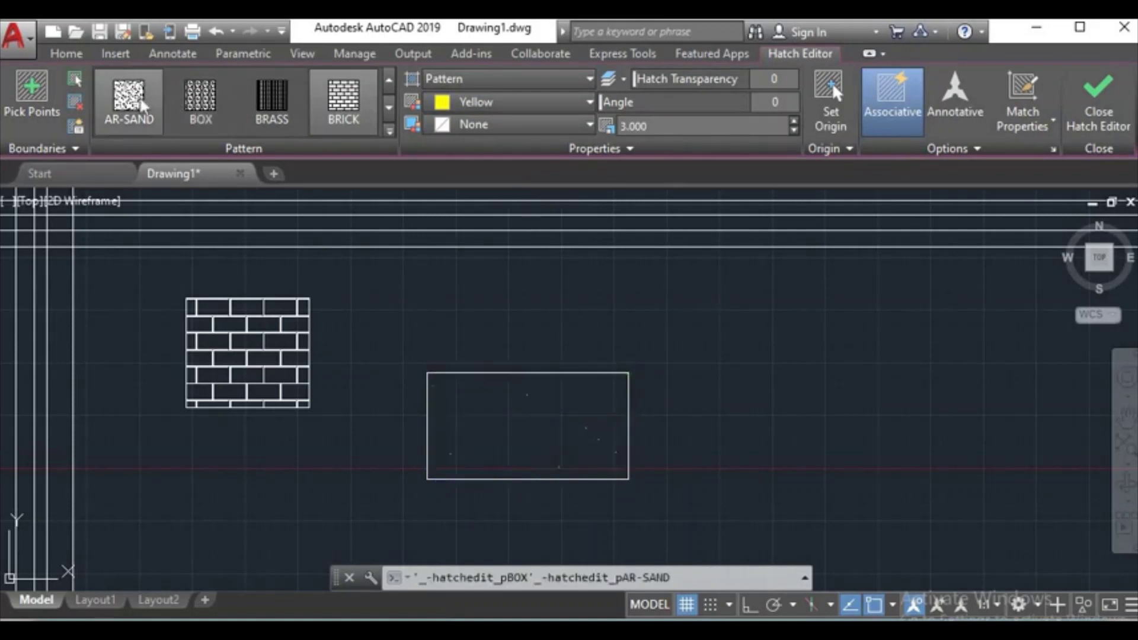
left_click(344, 128)
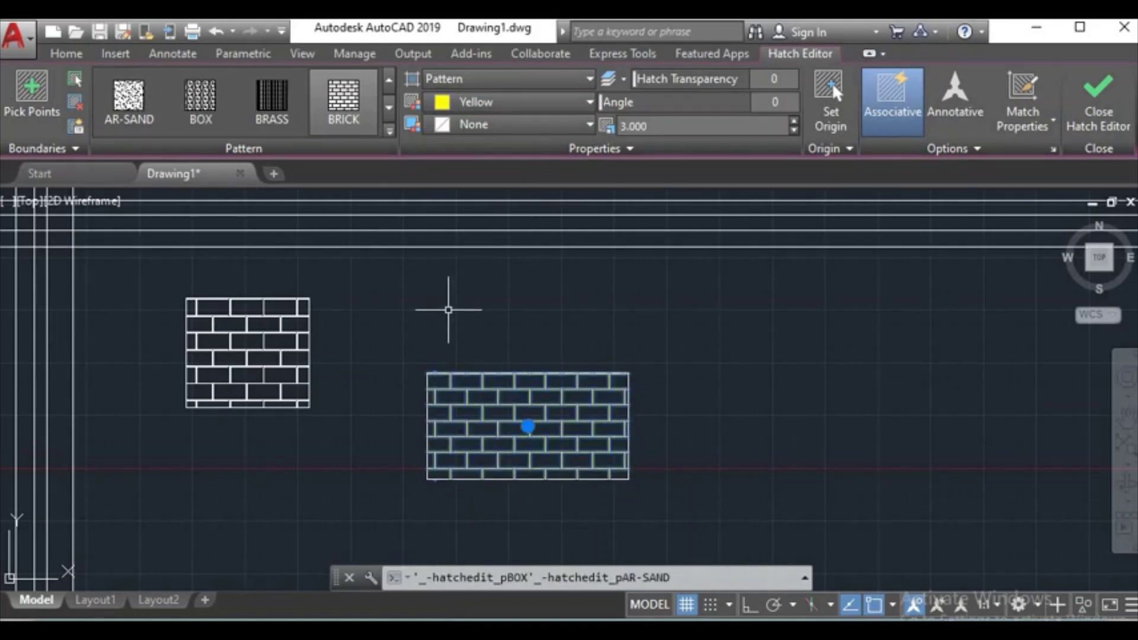
left_click(68, 56)
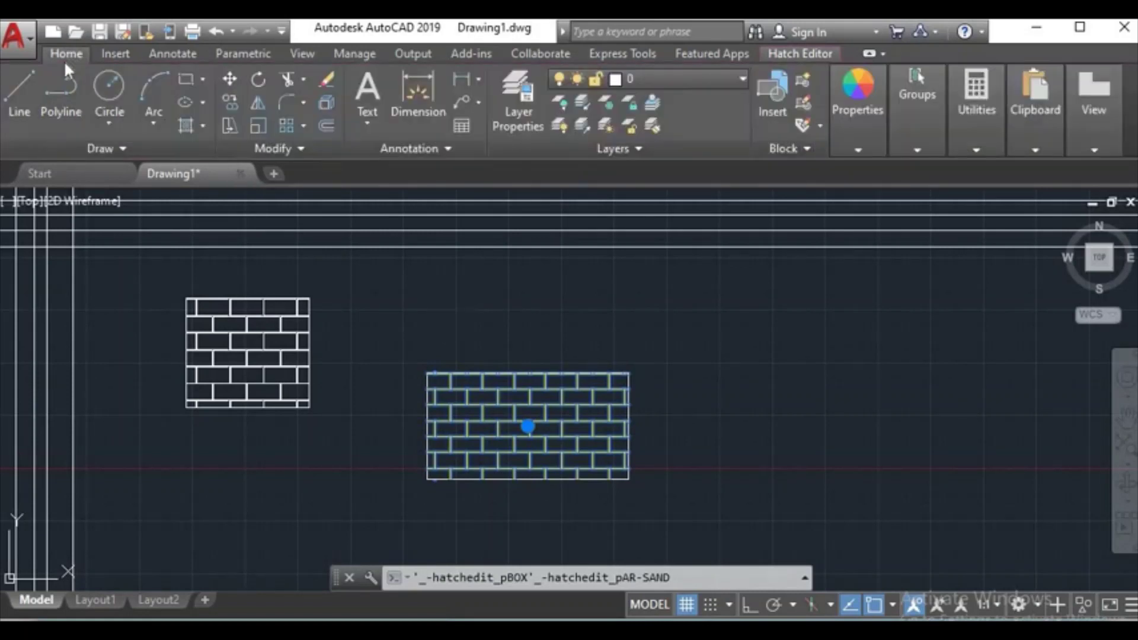
Cancel a failed hatch of empty space and place a new rectangle's first corner at right.
left_click(191, 131)
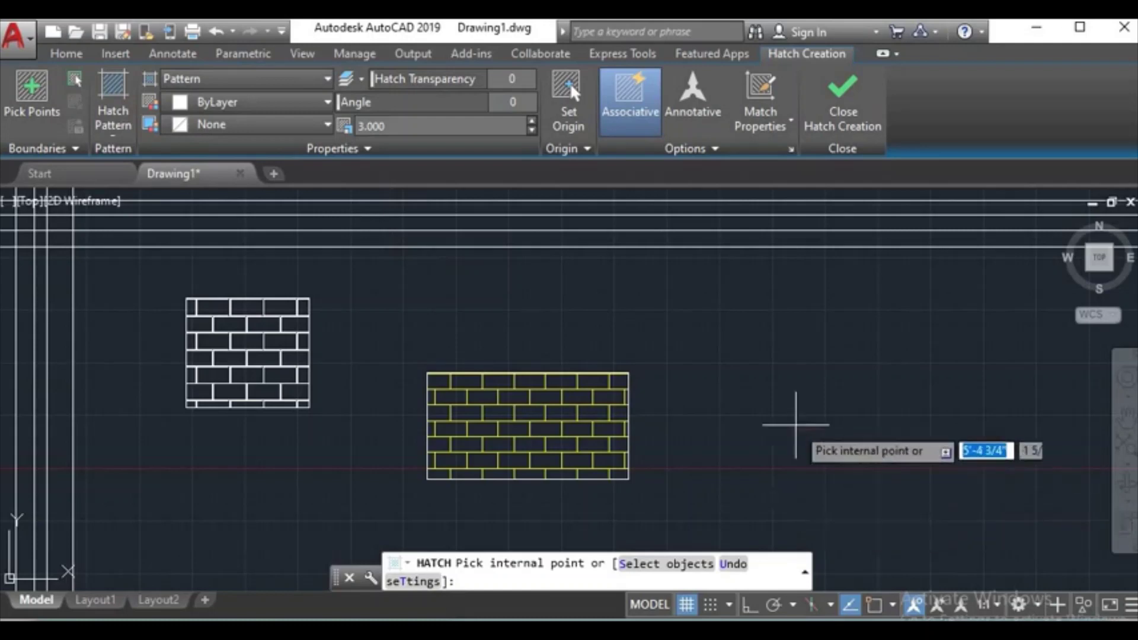
left_click(691, 363)
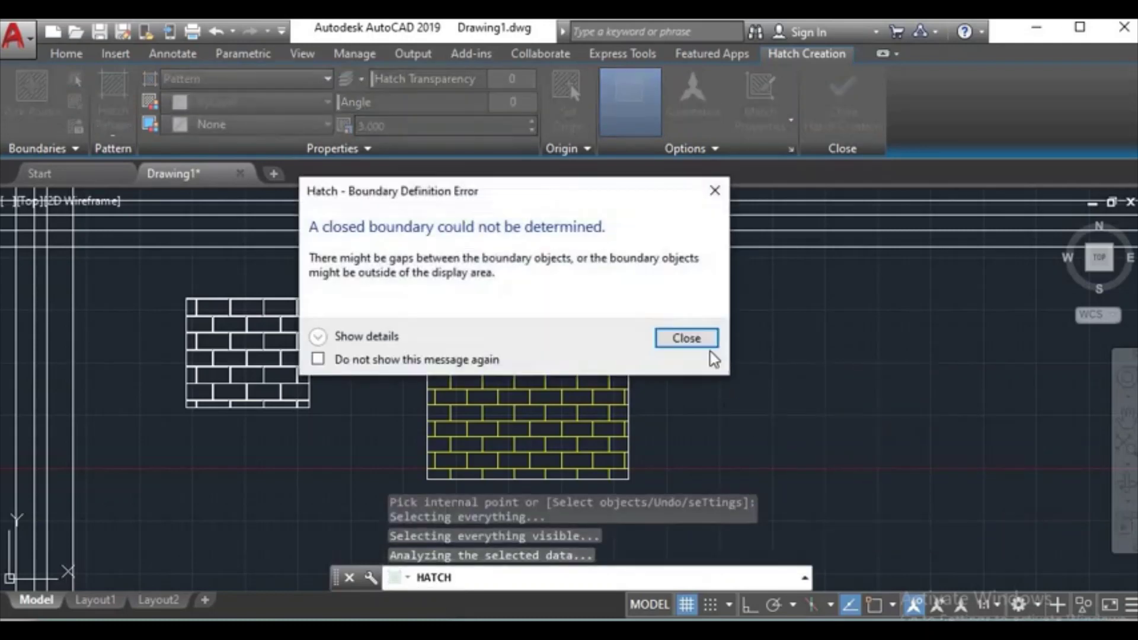
left_click(693, 341)
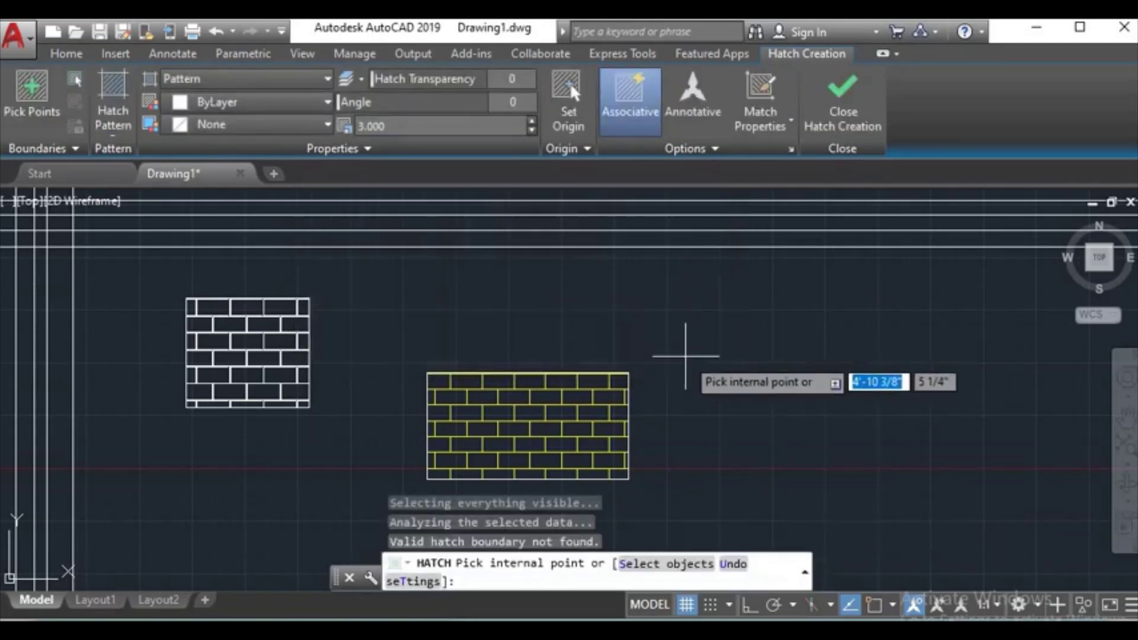
left_click(686, 356)
left_click(709, 341)
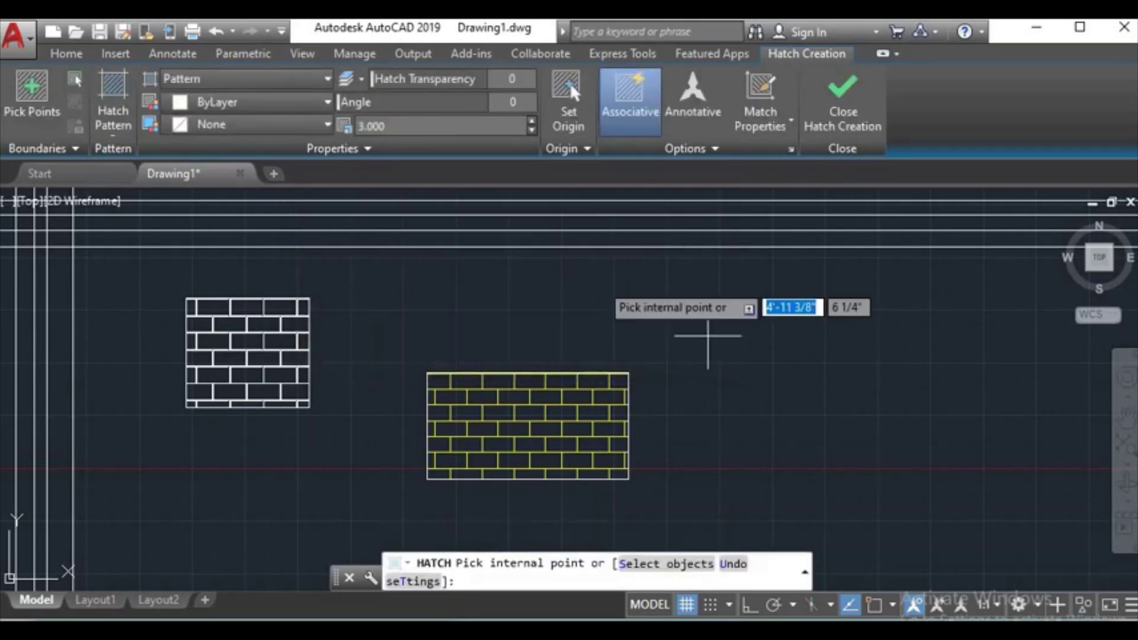
left_click(70, 54)
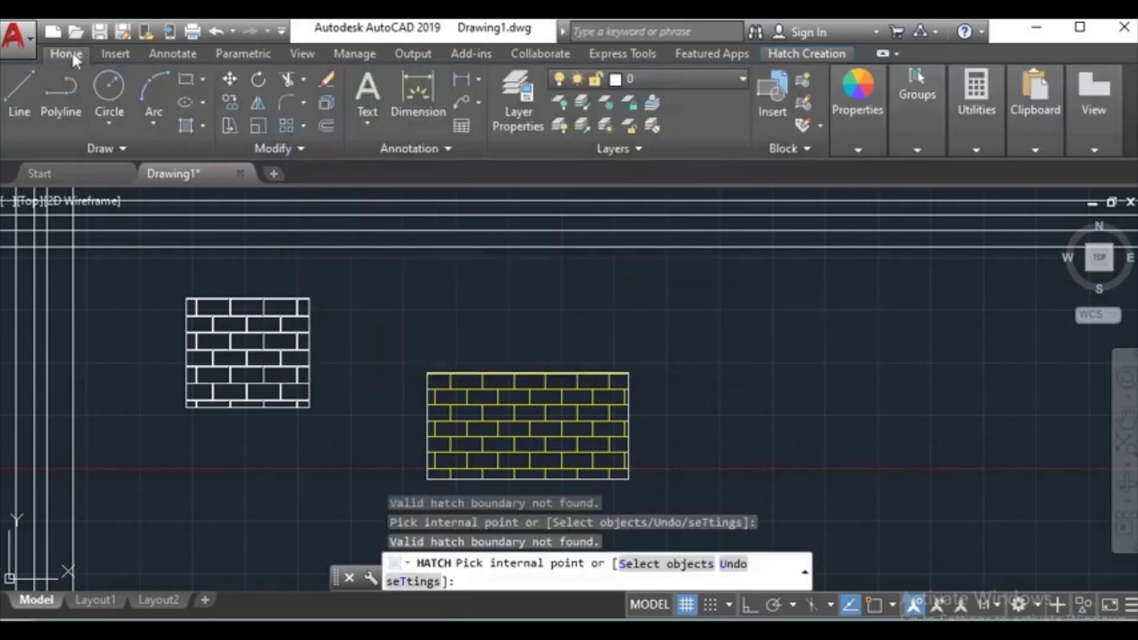
left_click(183, 123)
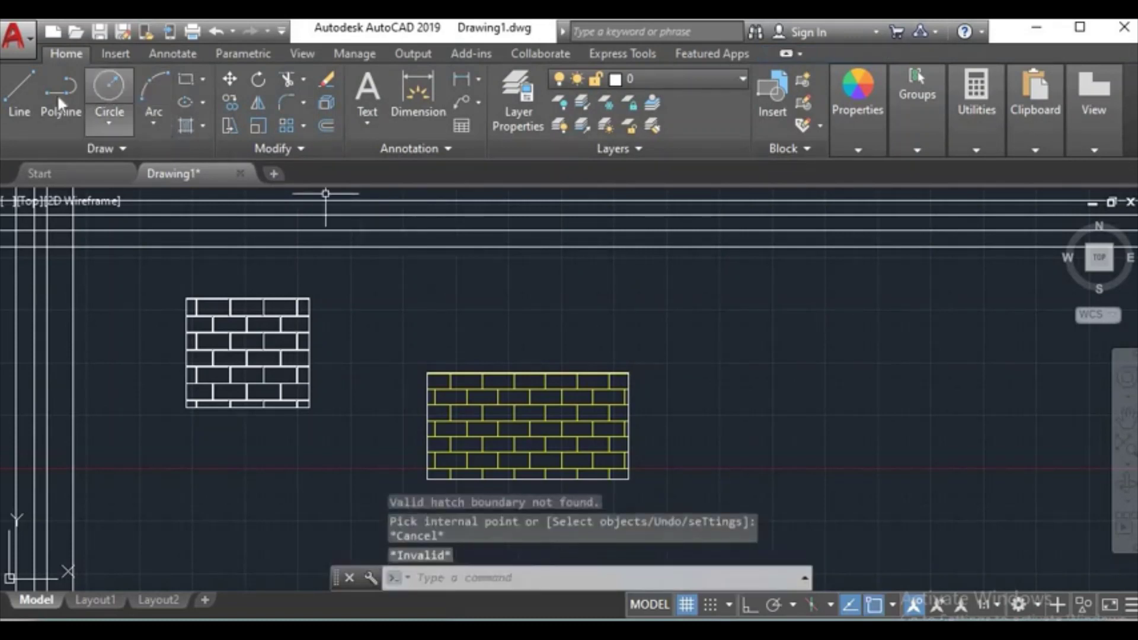
left_click(192, 81)
left_click(679, 369)
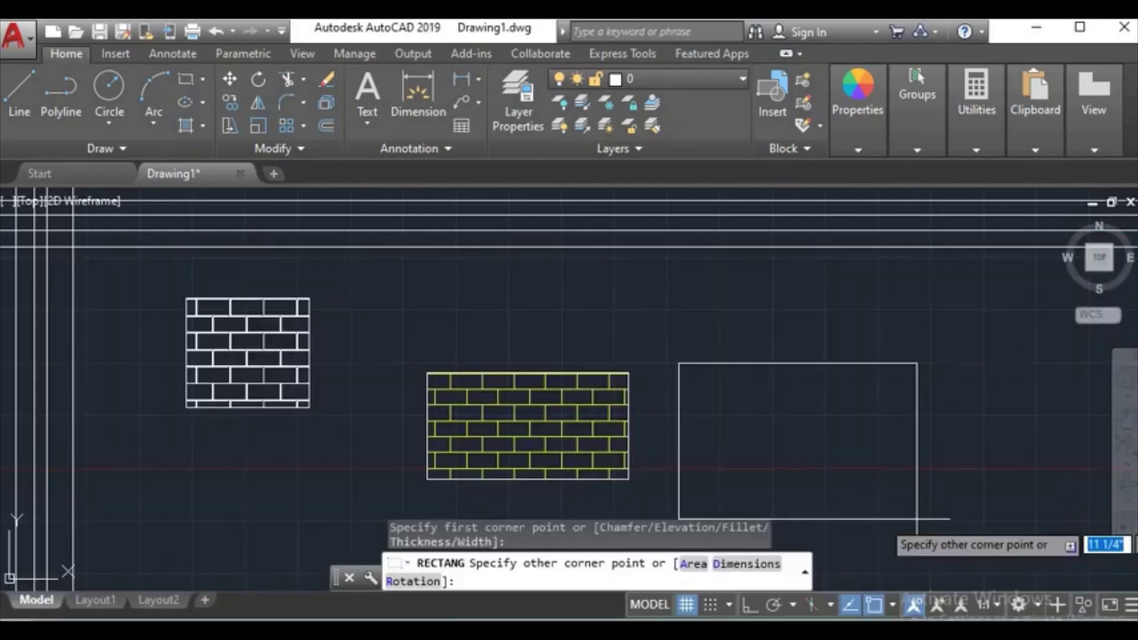
Complete the third rectangle on the right and fill it with a brick hatch.
left_click(918, 519)
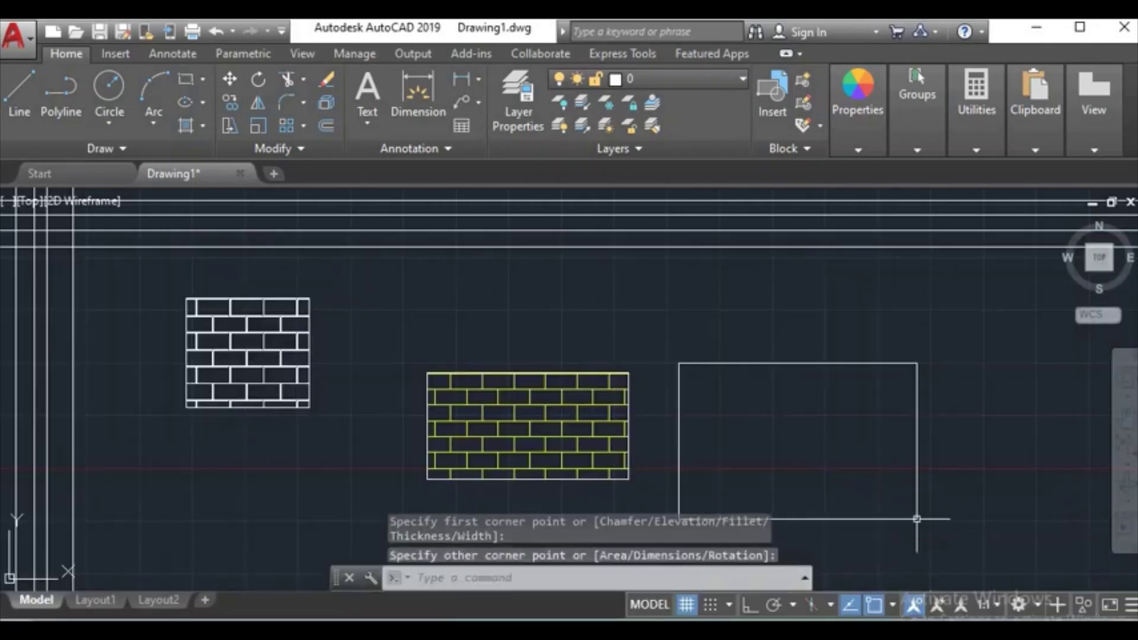
left_click(180, 126)
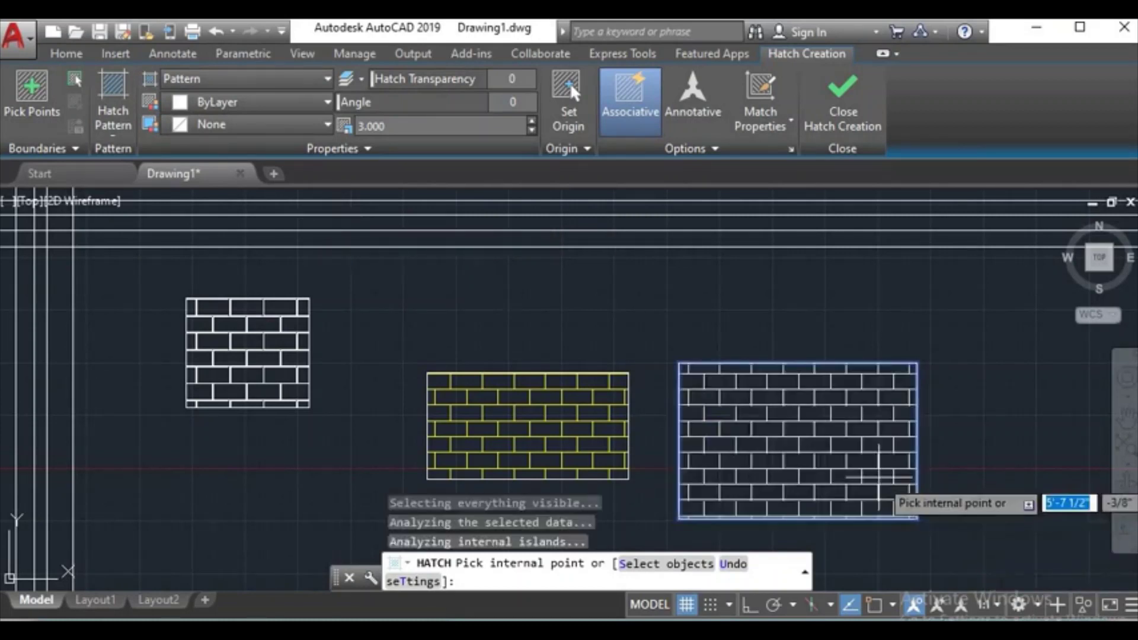
right_click(856, 453)
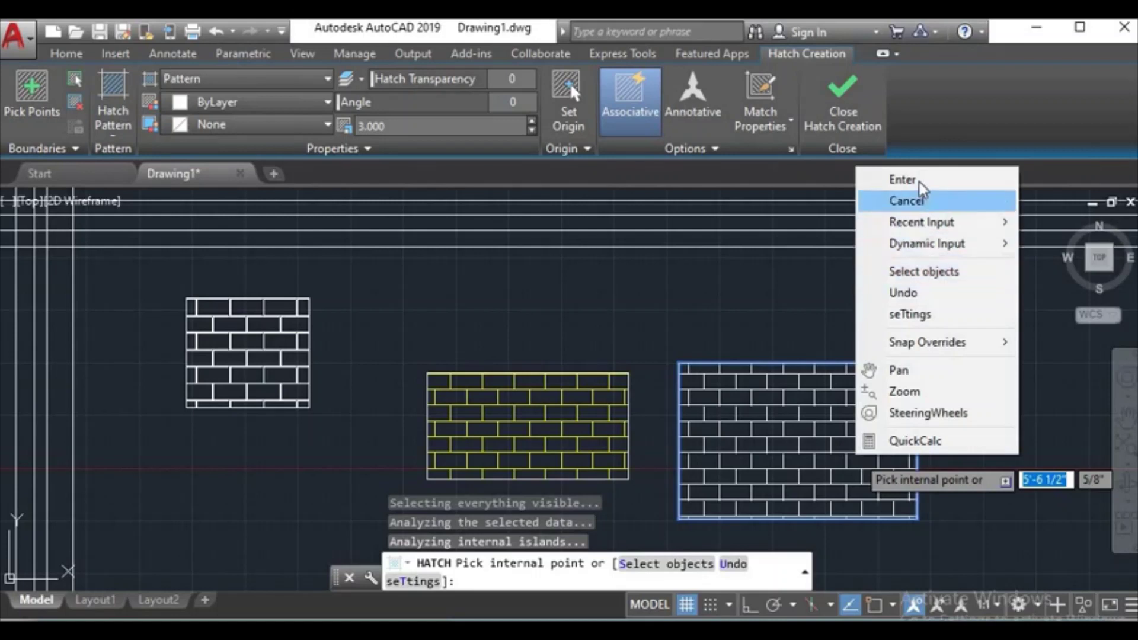
left_click(902, 179)
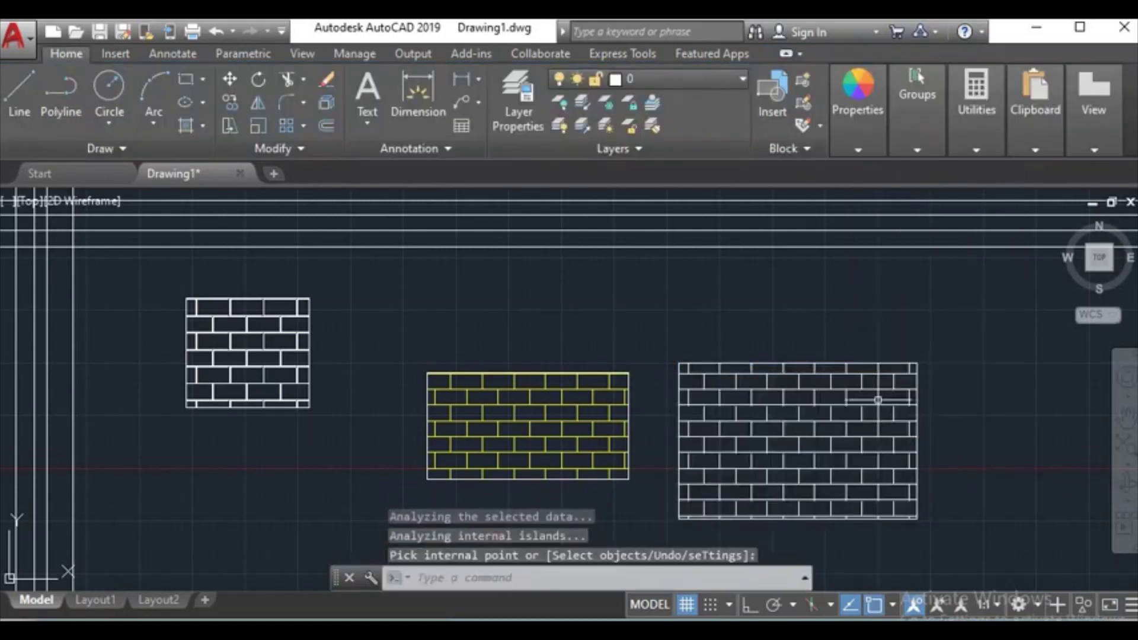
left_click(872, 403)
Switch the right rectangle's hatch to AR-SAND, trying scale 1 before settling on 0.5.
left_click(272, 98)
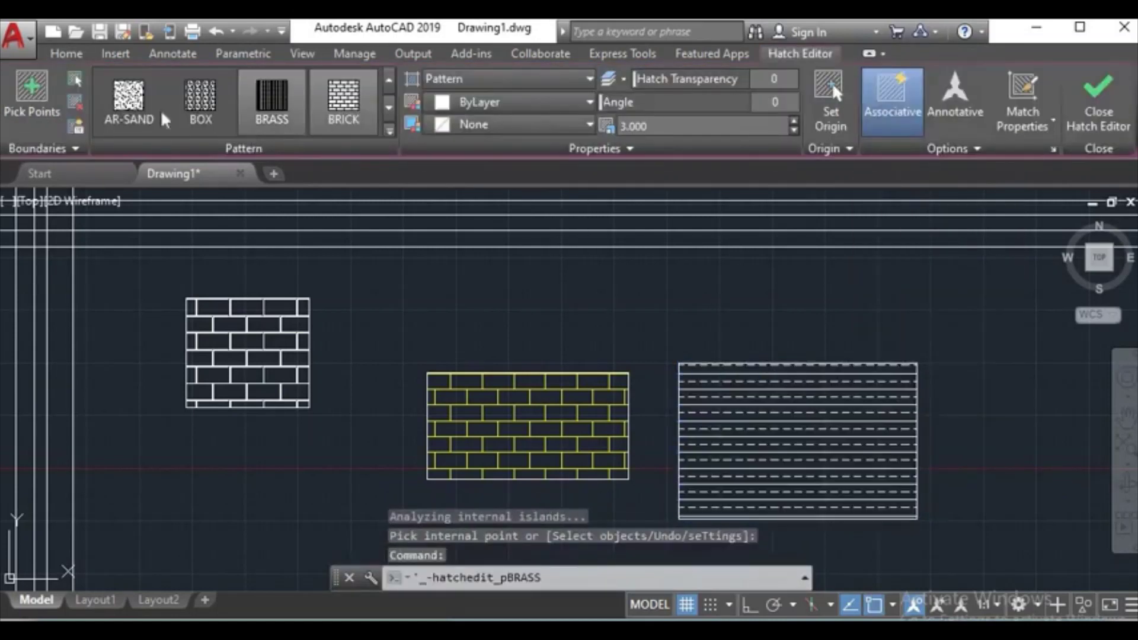
left_click(159, 117)
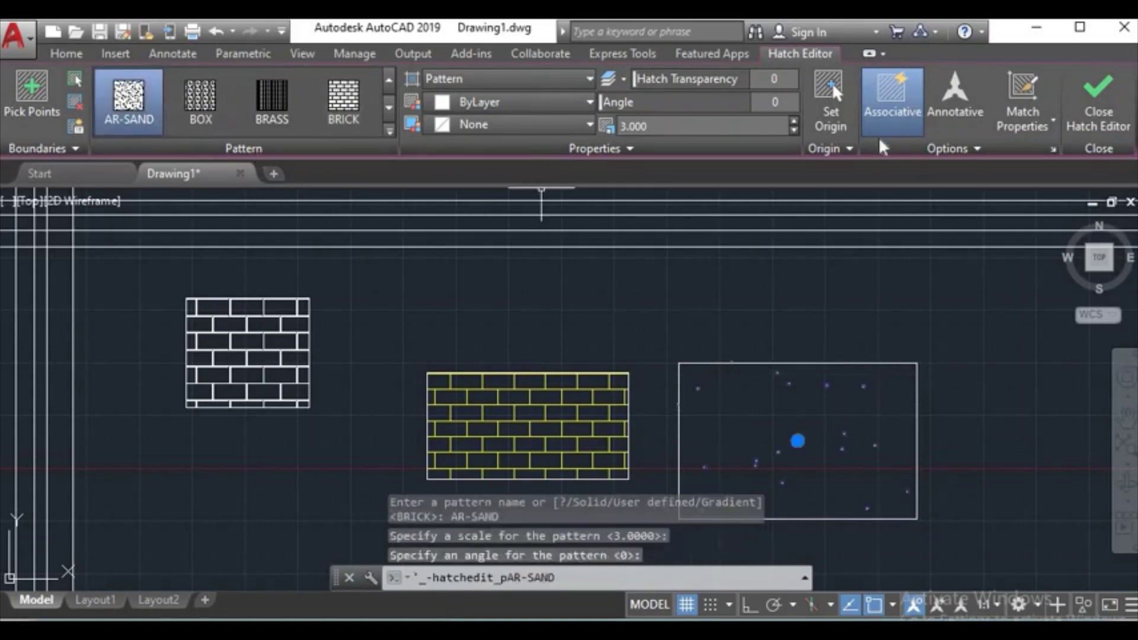
left_click(733, 126)
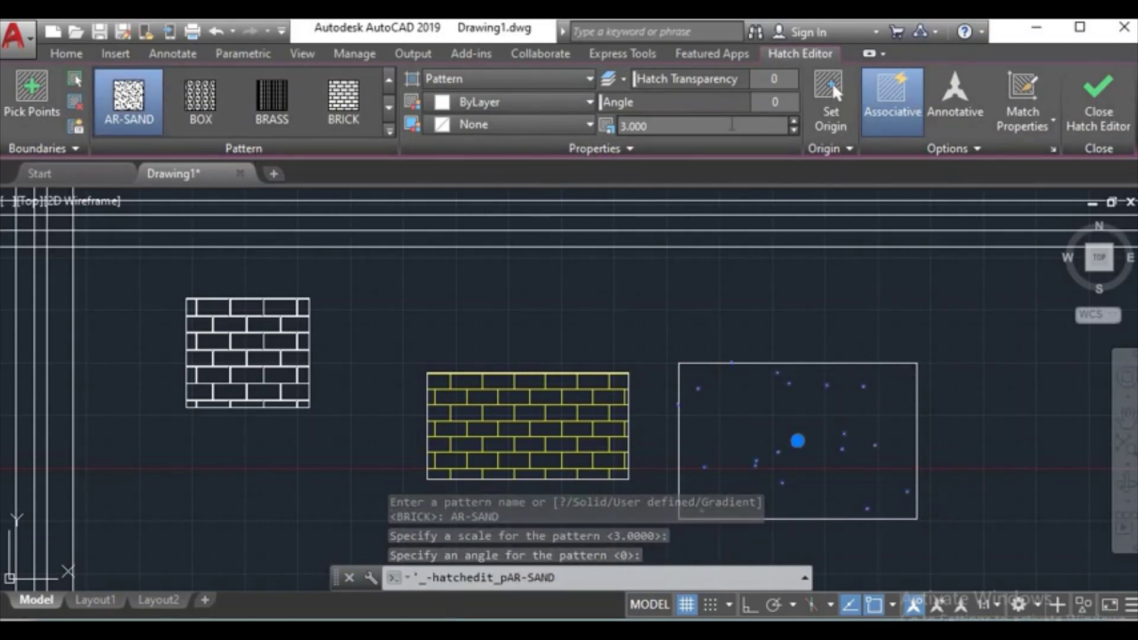
type("1")
key("Return")
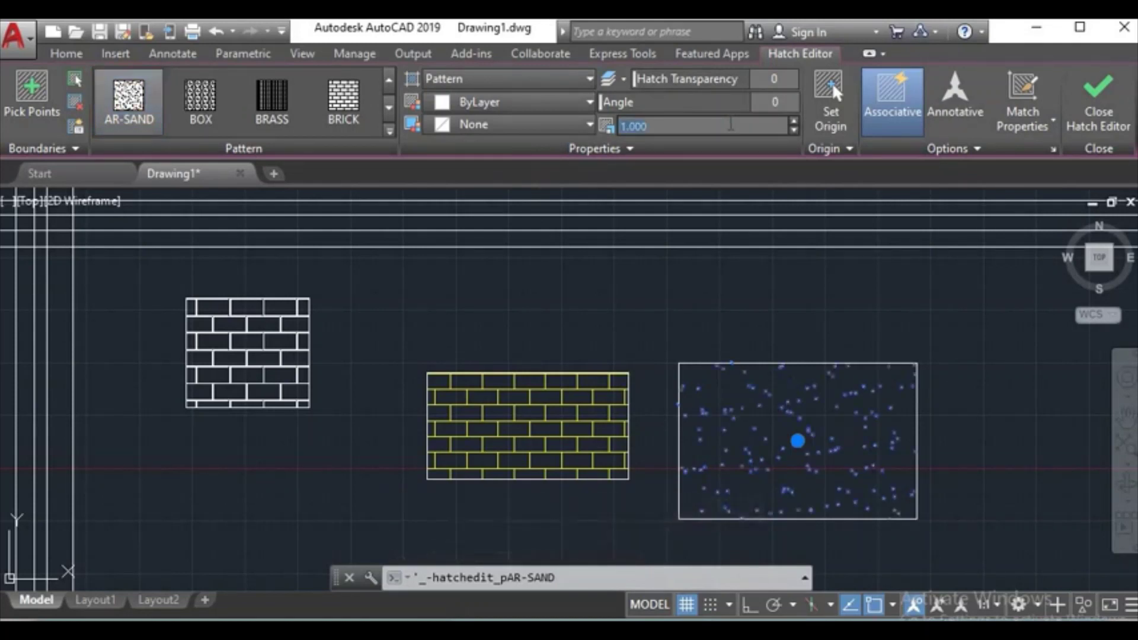
type("0.500")
key("Return")
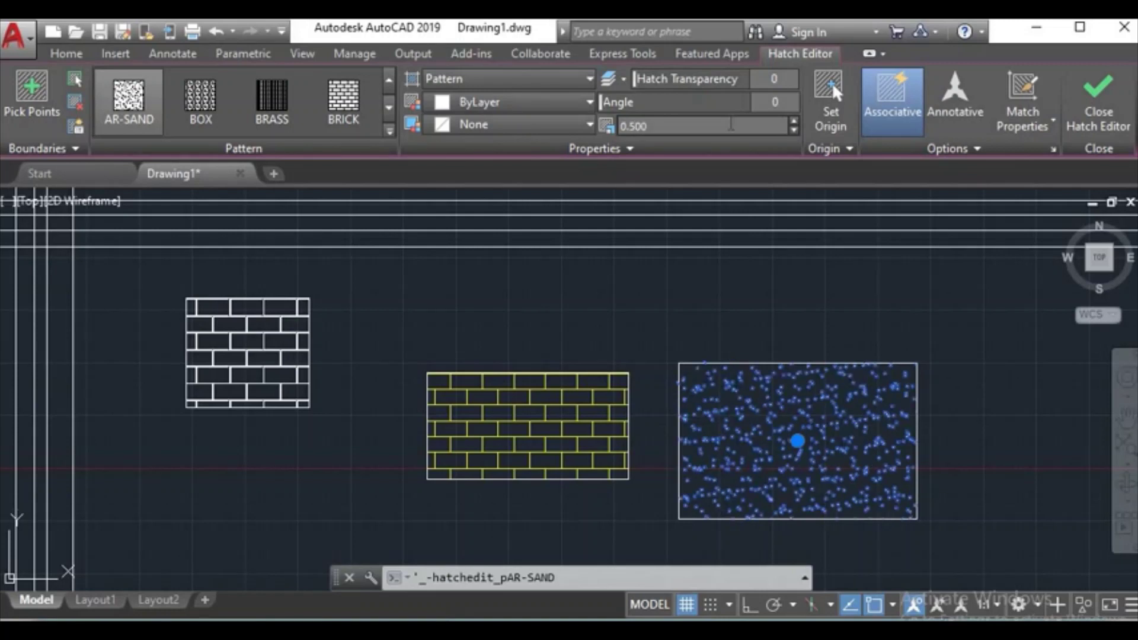
left_click(936, 325)
left_click(891, 325)
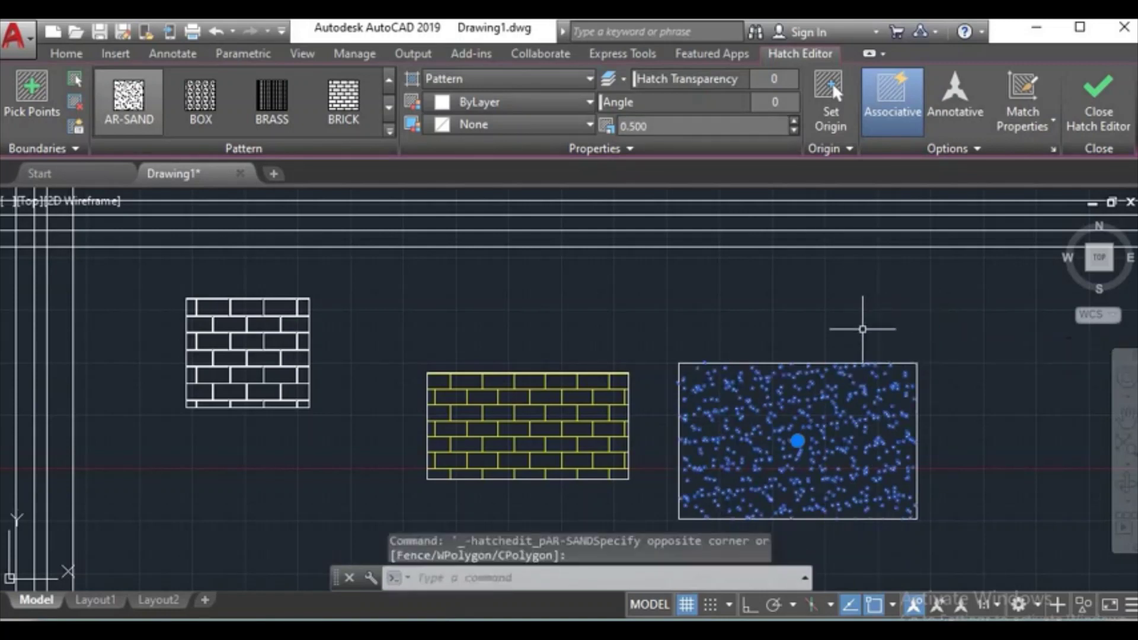
left_click(1123, 422)
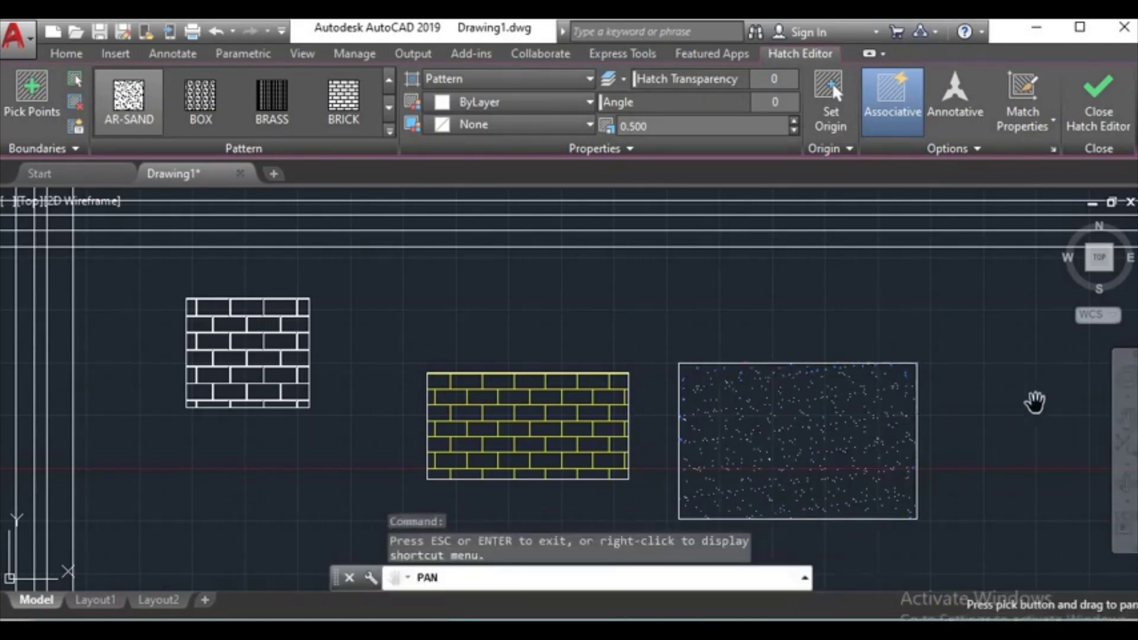
Draw a tall rectangle in the empty space right of the AR-SAND hatched rectangle.
left_click_drag(1035, 402, 642, 254)
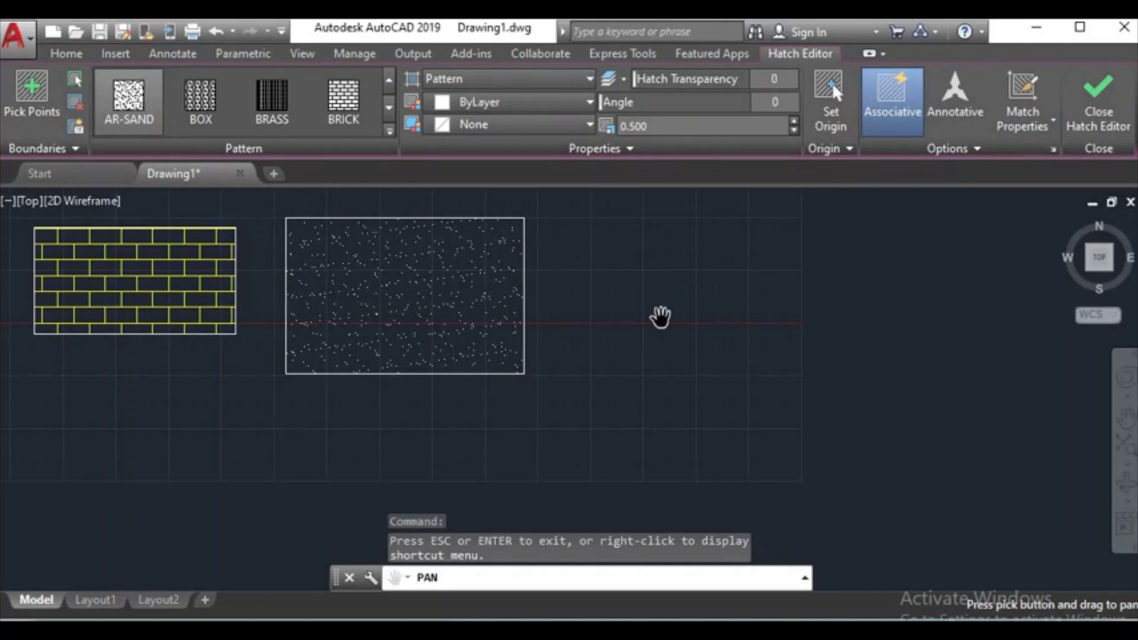
left_click(66, 55)
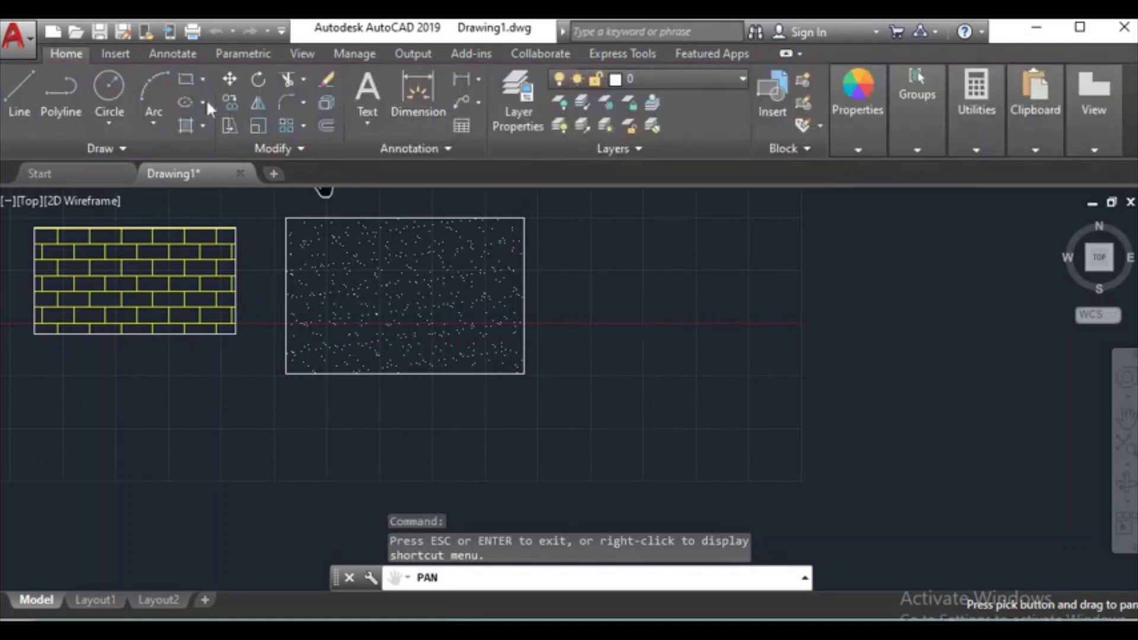
left_click(186, 79)
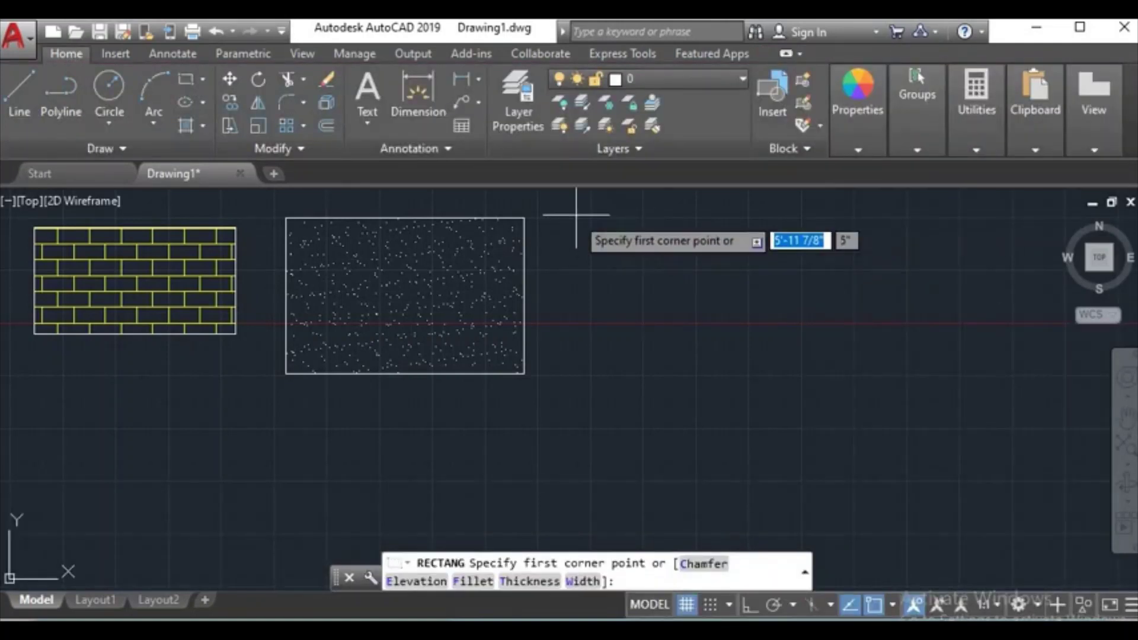
left_click(576, 214)
left_click(746, 404)
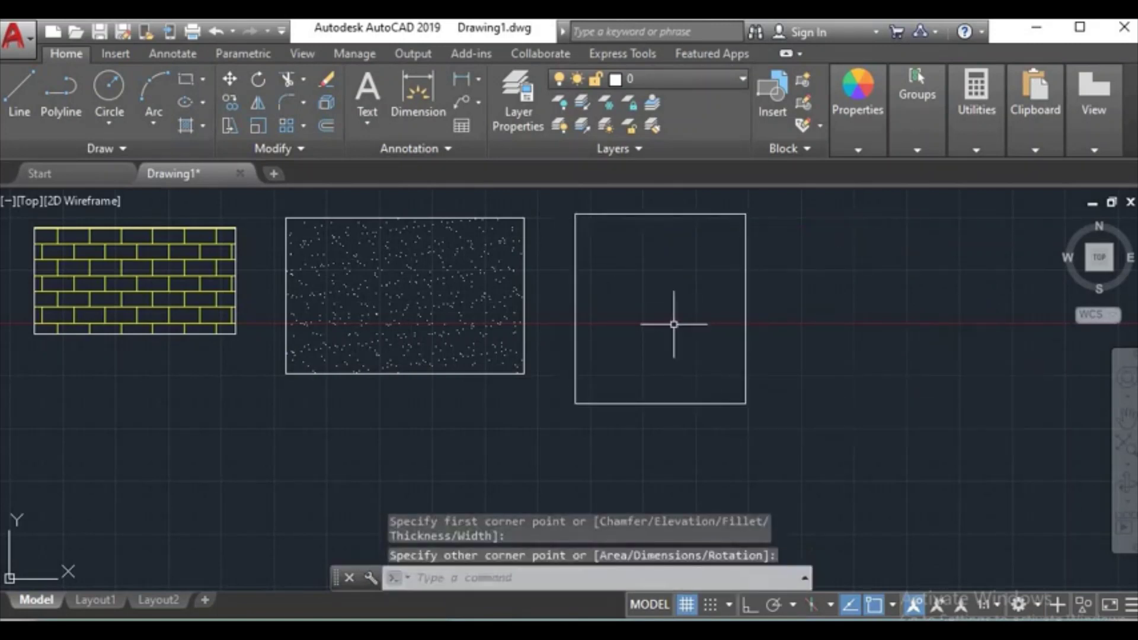
Fill the tall rectangle with a blue-to-yellow GR_LINEAR gradient, then select it for editing.
left_click(203, 124)
left_click(247, 195)
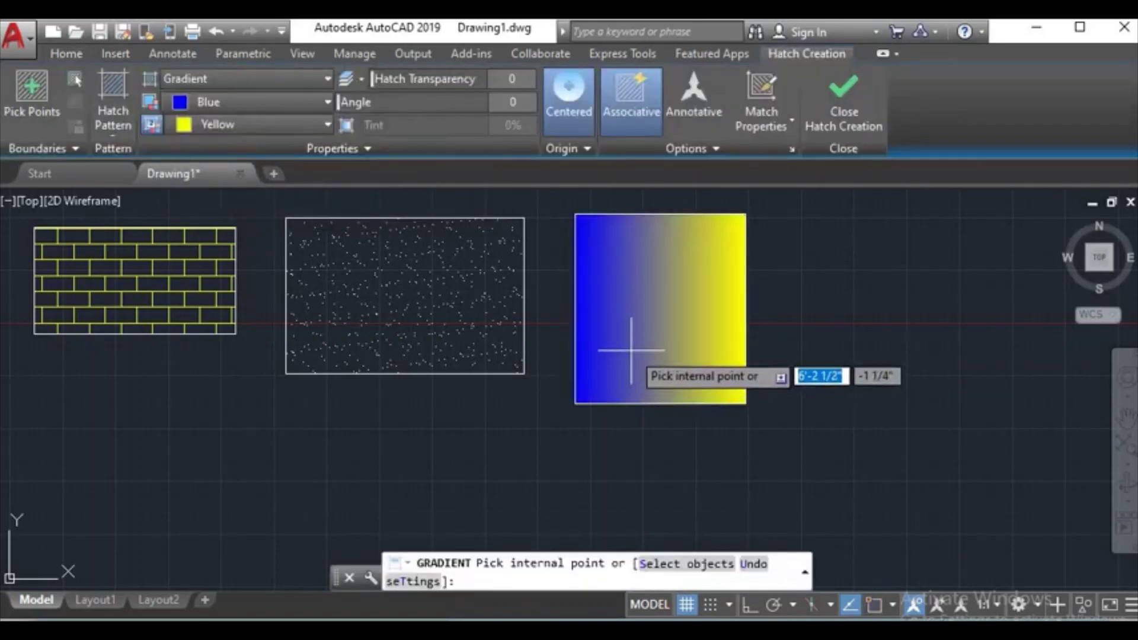
left_click(631, 350)
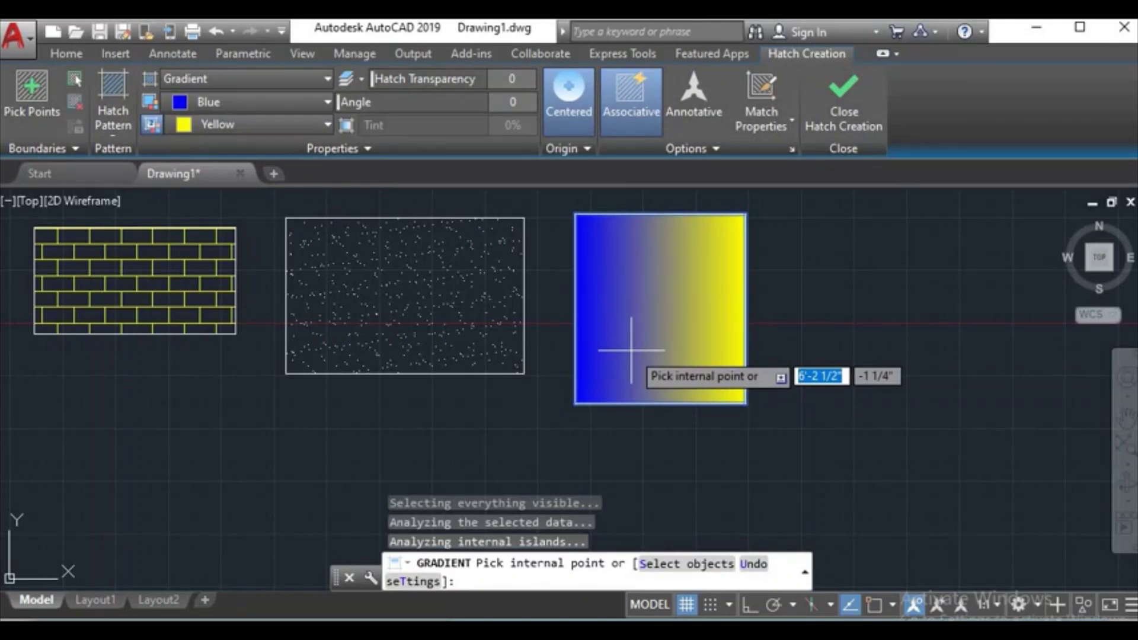
left_click(632, 349)
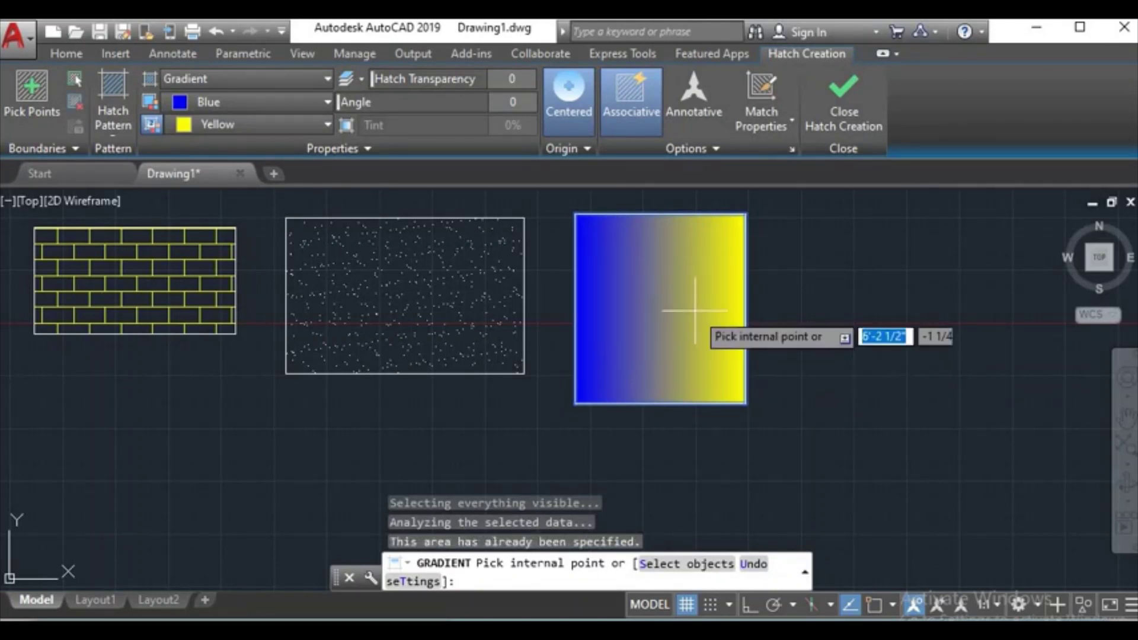
right_click(718, 309)
left_click(735, 319)
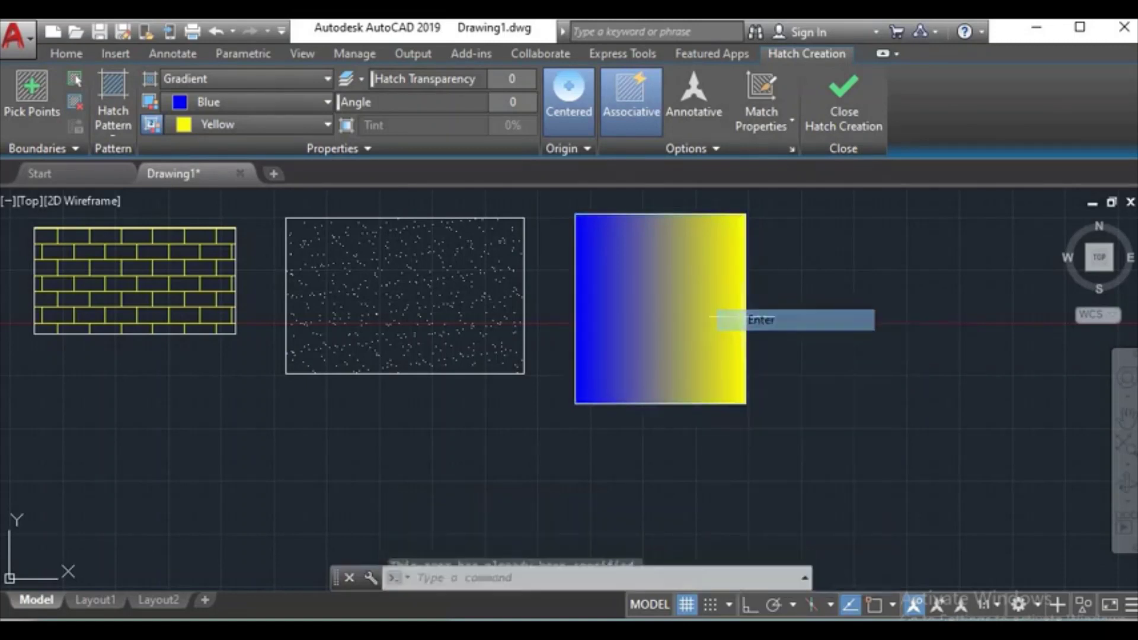
left_click(709, 335)
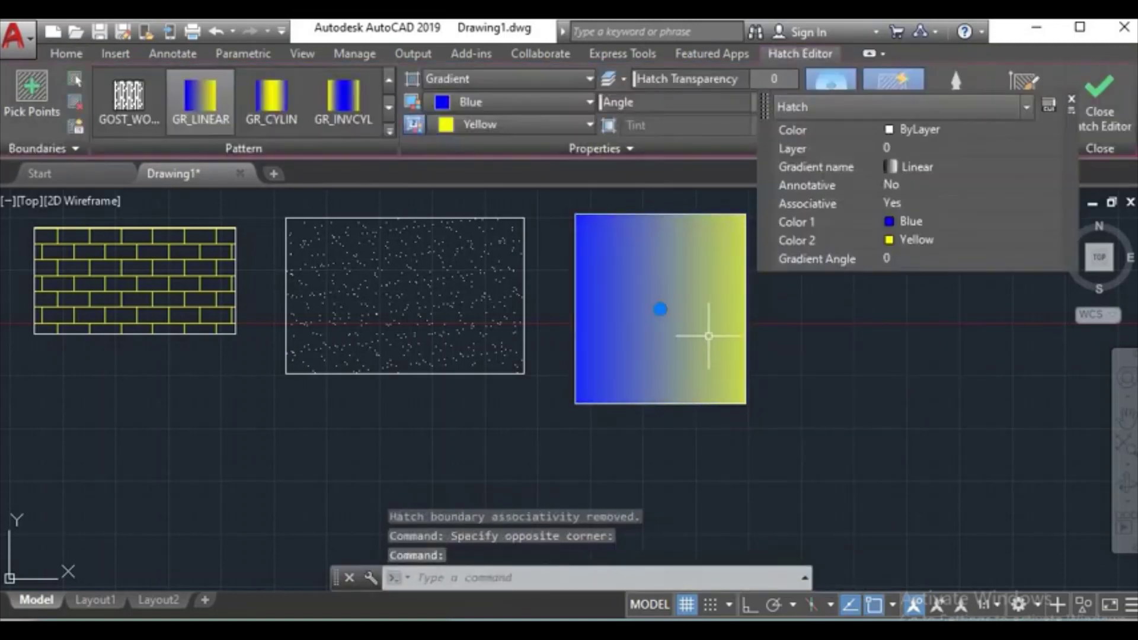
Browse the gradient patterns and try the GR_INVSPH style.
left_click(391, 99)
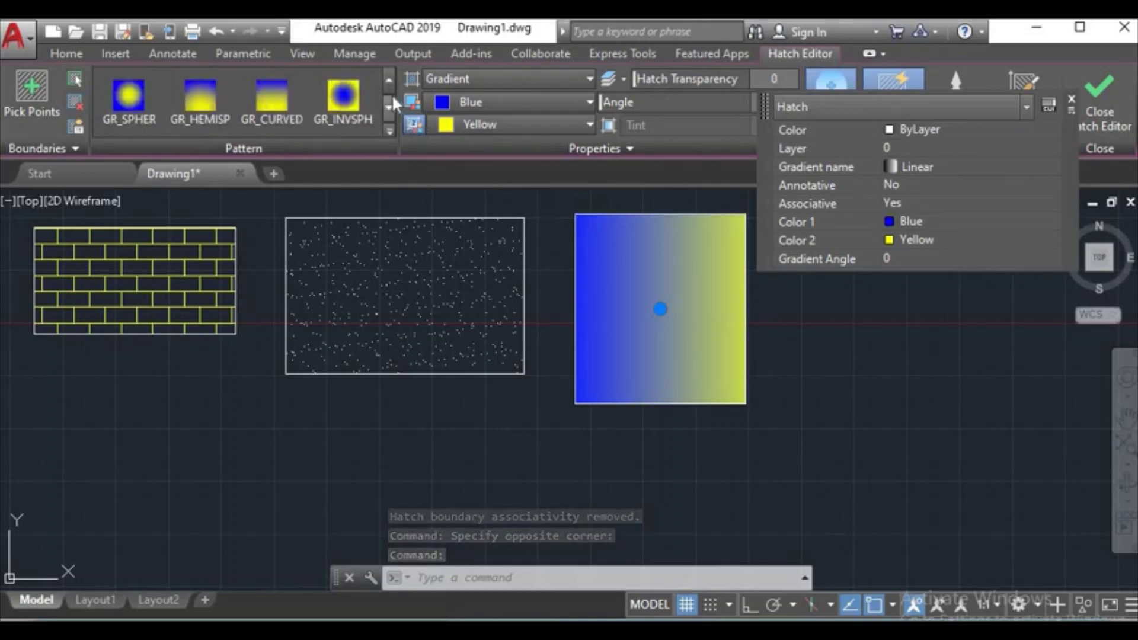
left_click(392, 98)
left_click(390, 86)
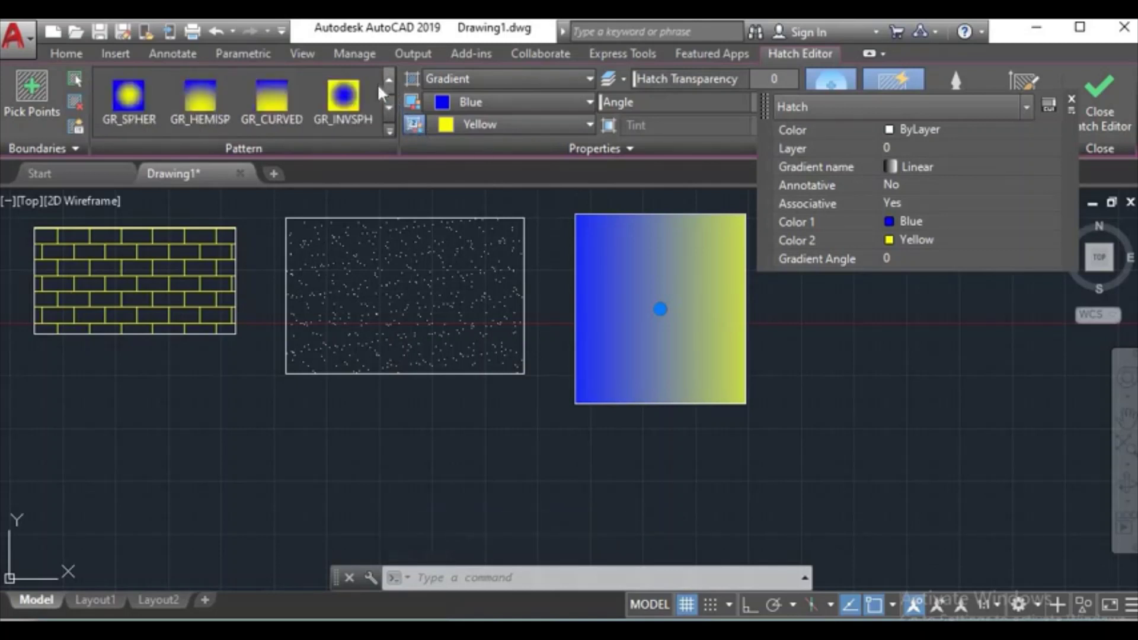
left_click(342, 98)
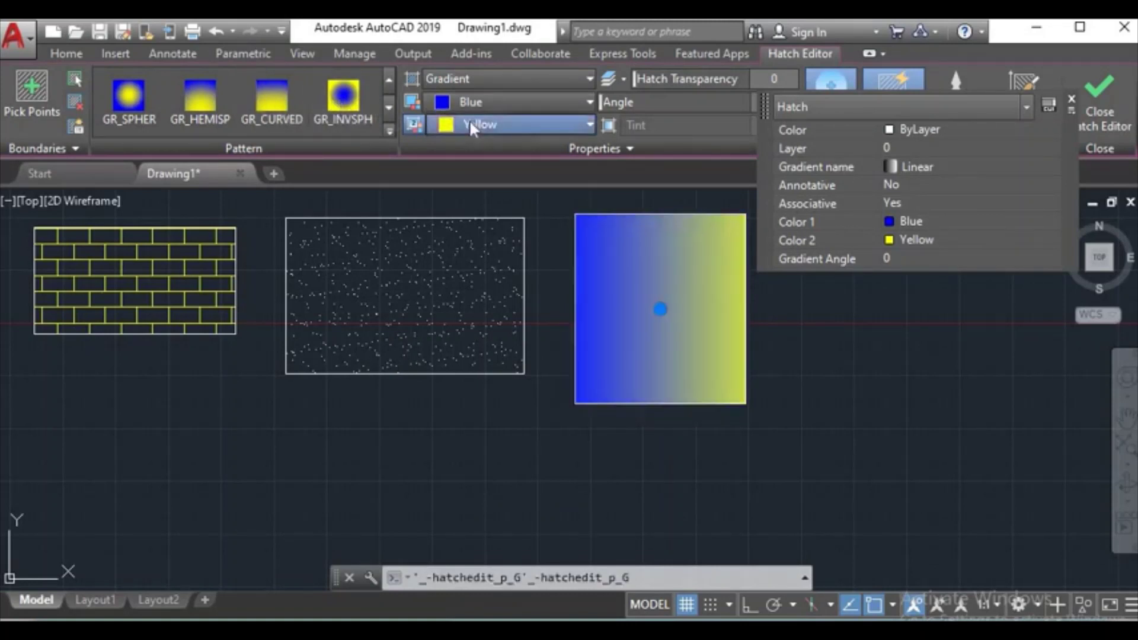
Set both gradient colours to Red so the fill becomes solid red.
left_click(468, 124)
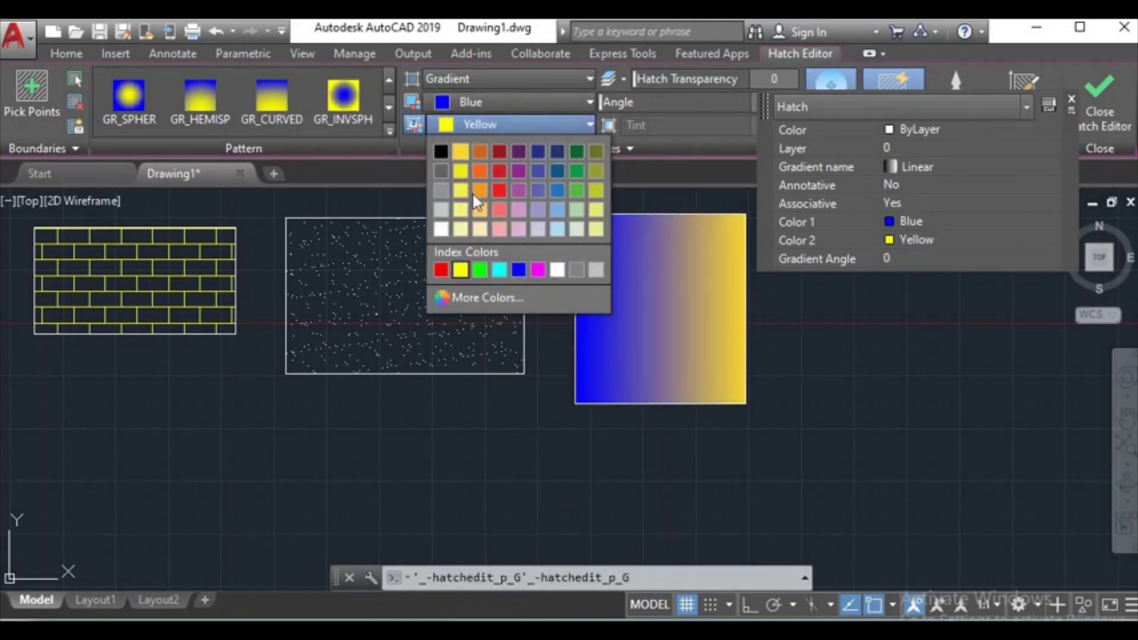
left_click(444, 269)
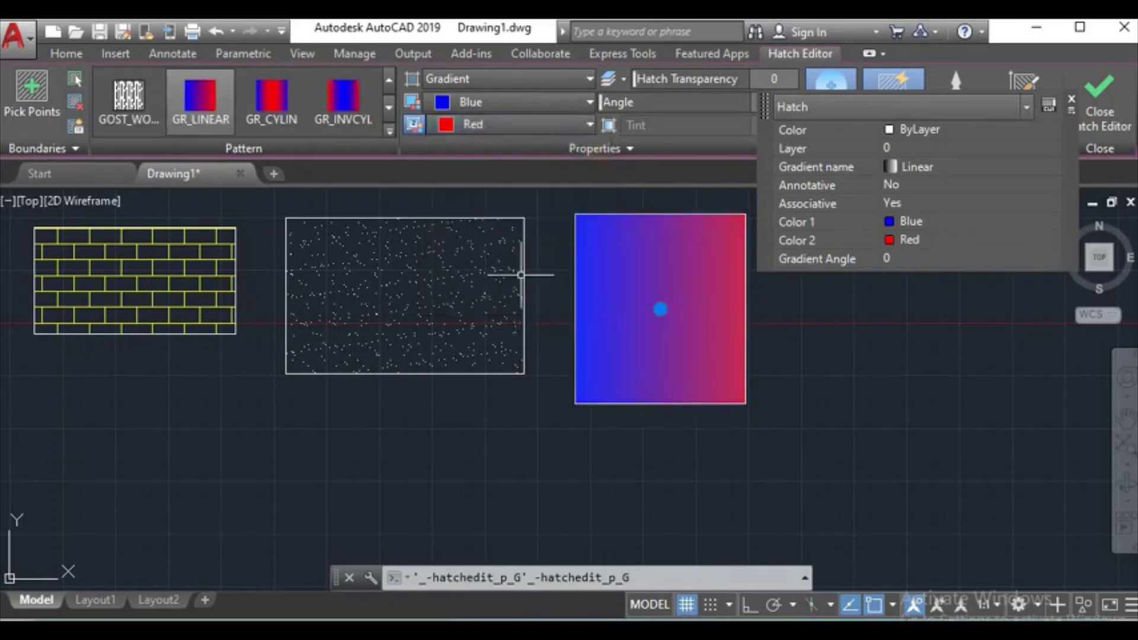
left_click(546, 107)
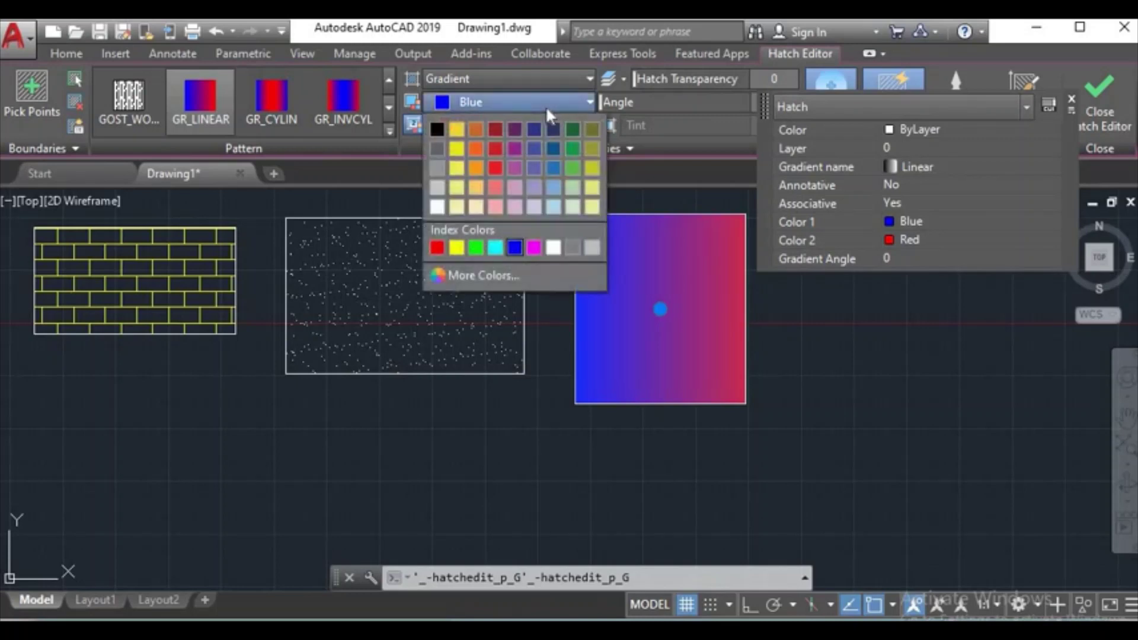
left_click(439, 248)
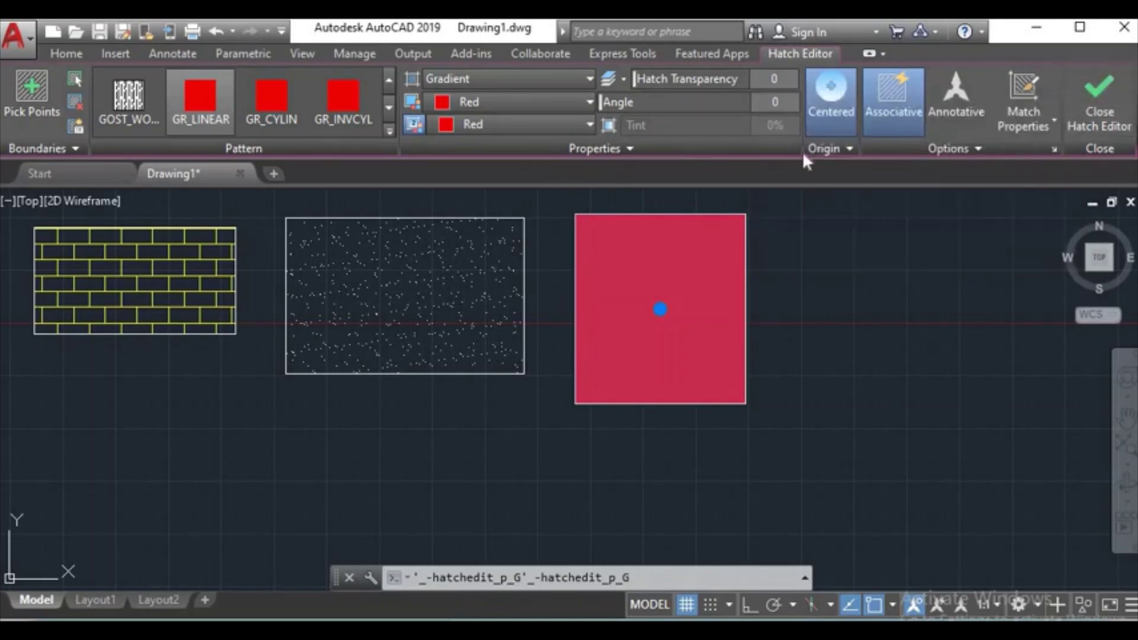
Dismiss the stray command suggestion and return from the Hatch Editor to the Home tools.
type("z")
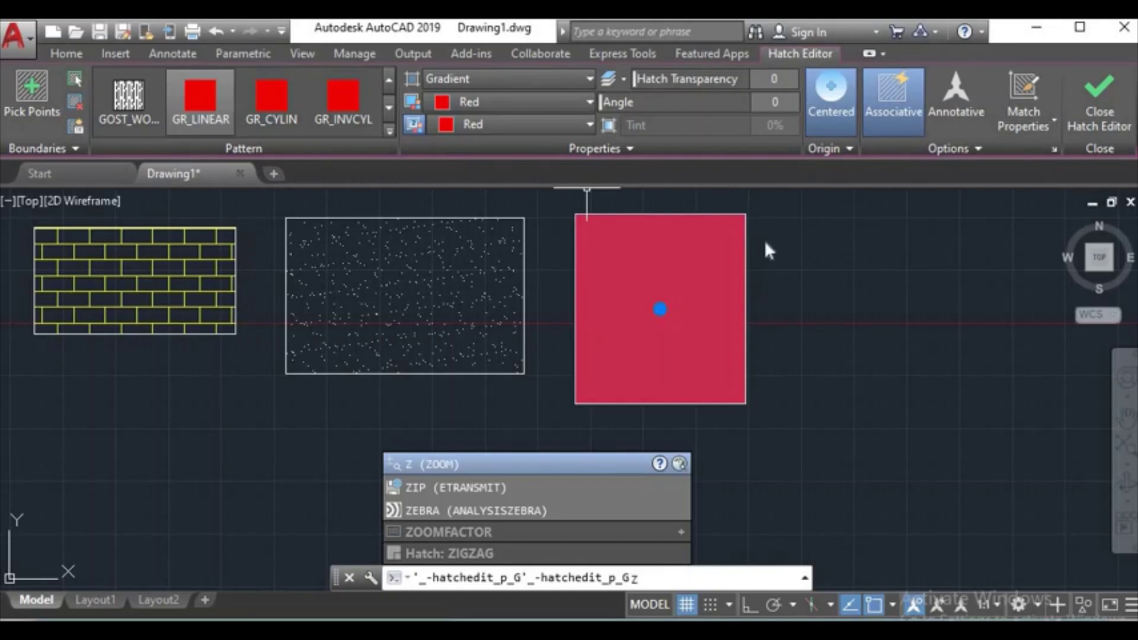
left_click(830, 329)
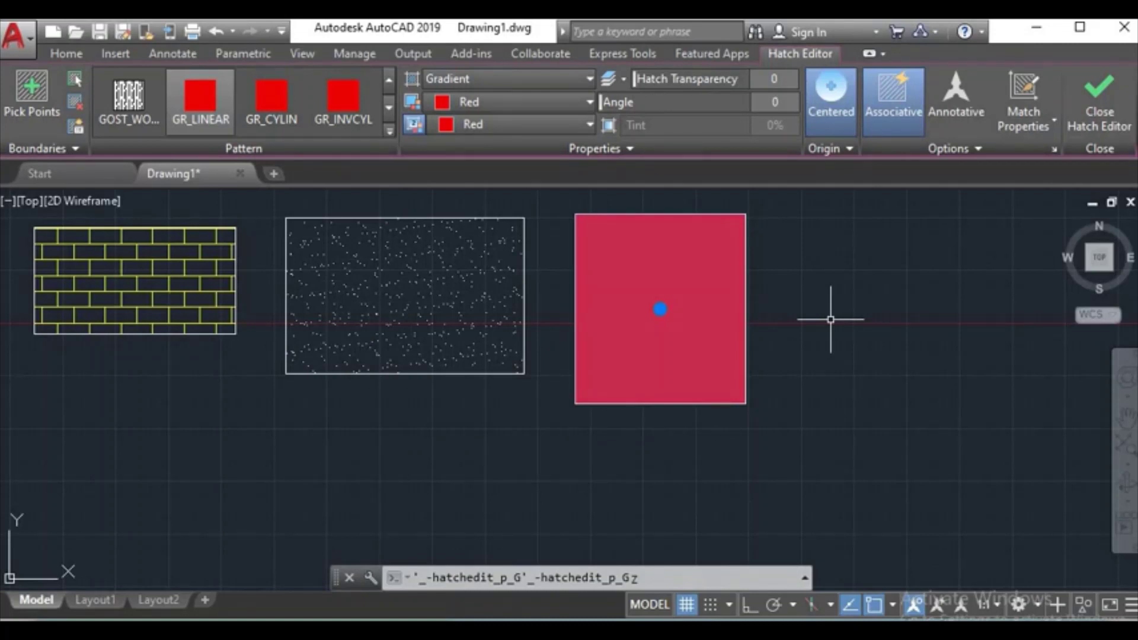
left_click(65, 59)
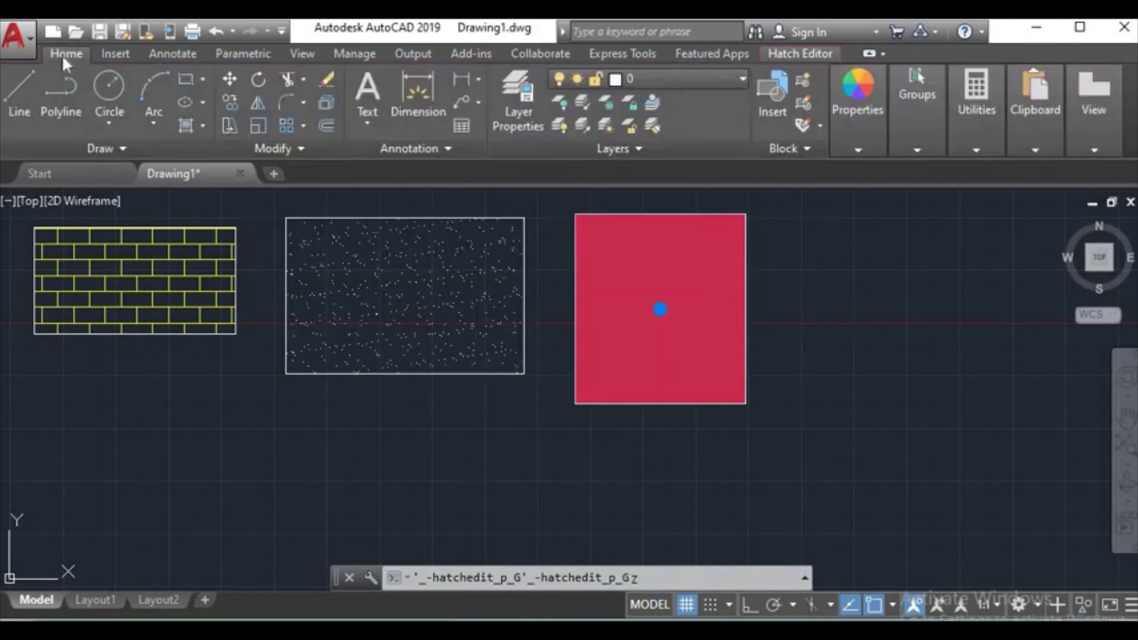
Draw a wide rectangle below the red-filled one.
left_click(185, 81)
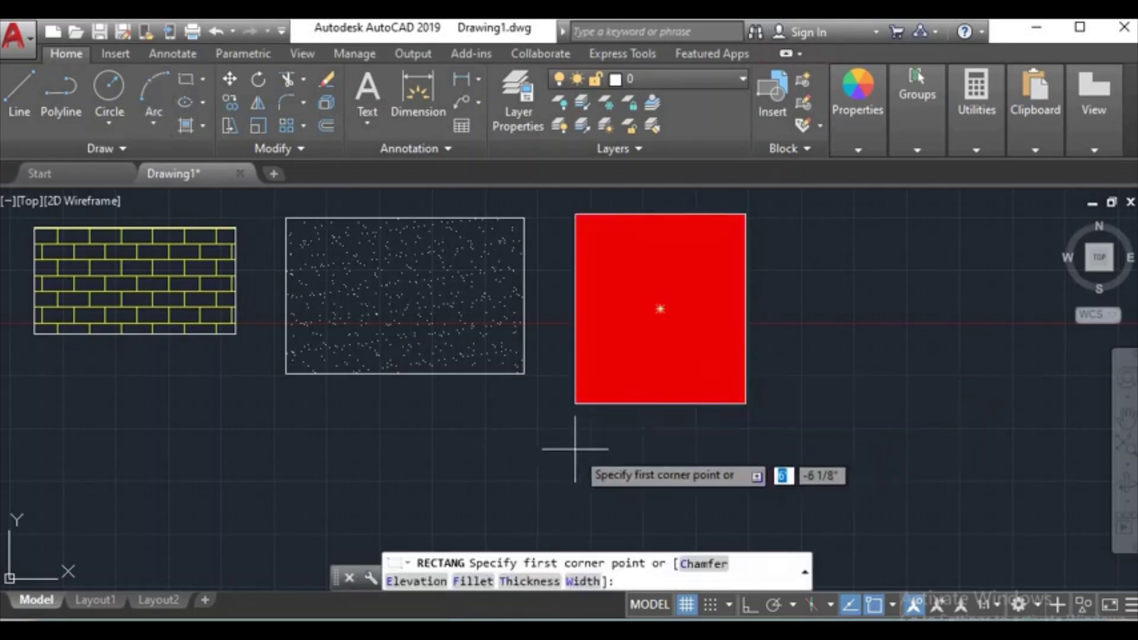
left_click(507, 413)
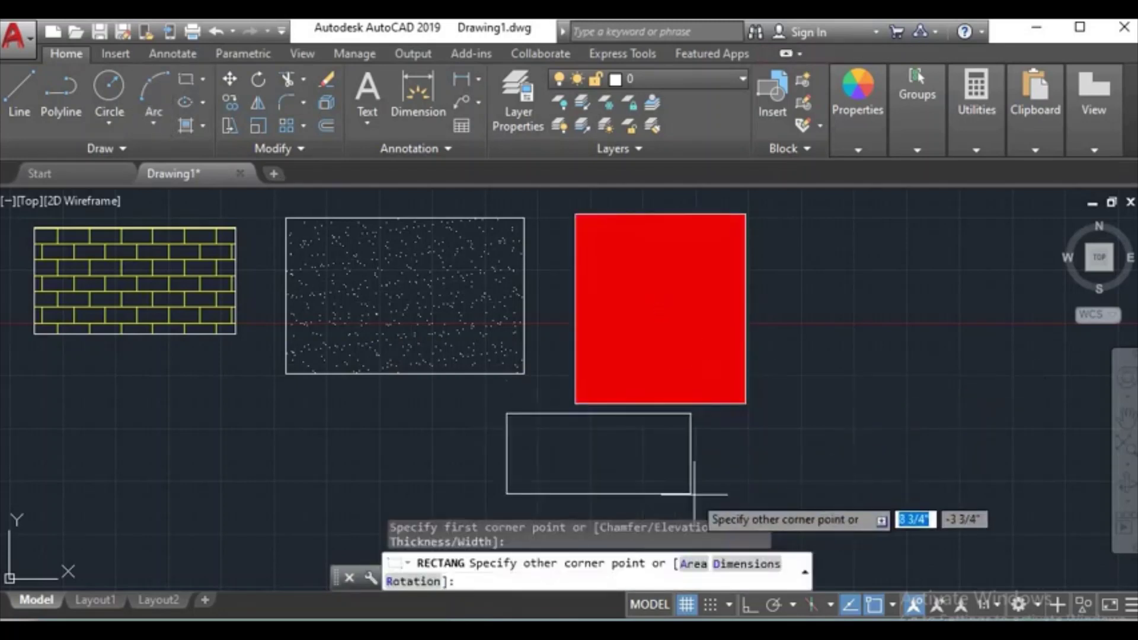
left_click(766, 502)
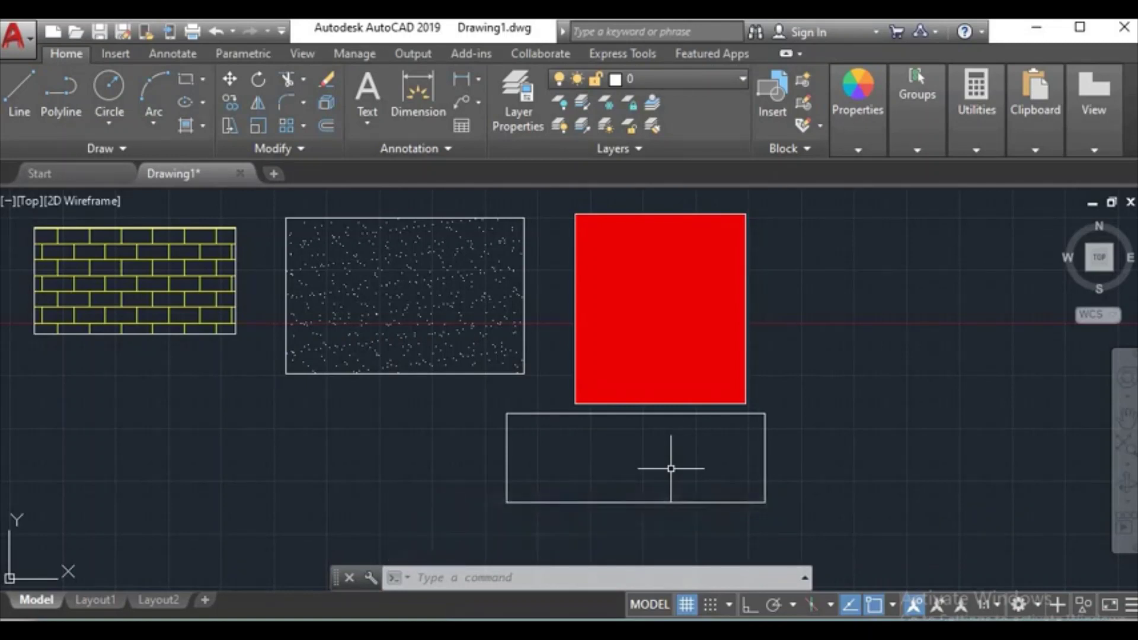
left_click(660, 464)
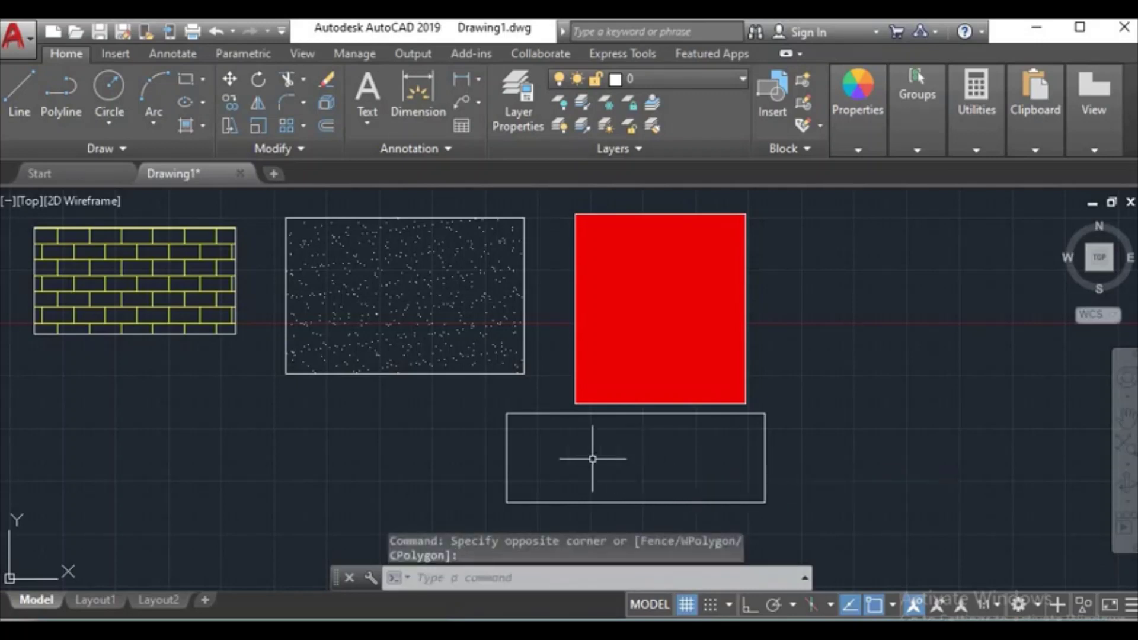
Start a gradient hatch and pick inside the lower rectangle.
left_click(202, 127)
left_click(214, 194)
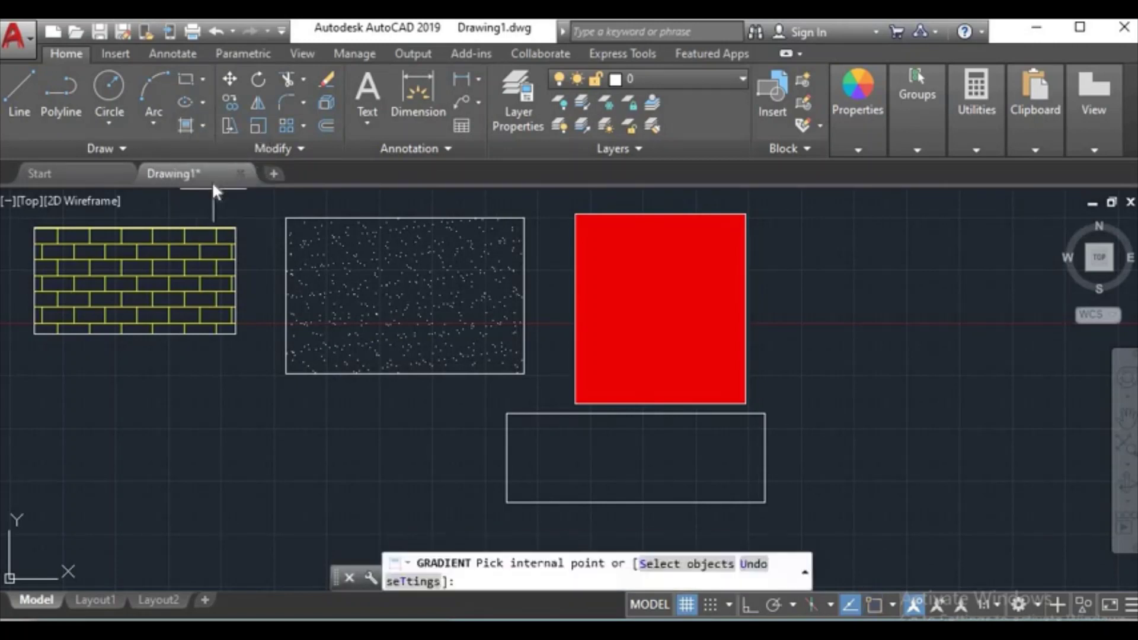
left_click(669, 466)
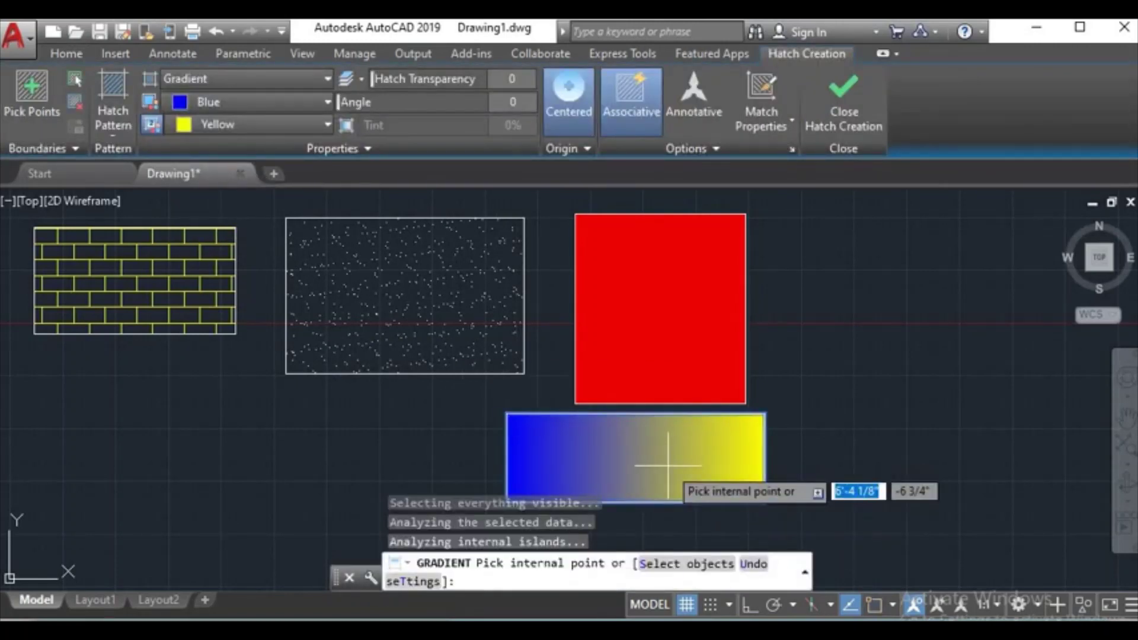
Commit the lower rectangle's gradient and change its second colour to Green.
right_click(668, 466)
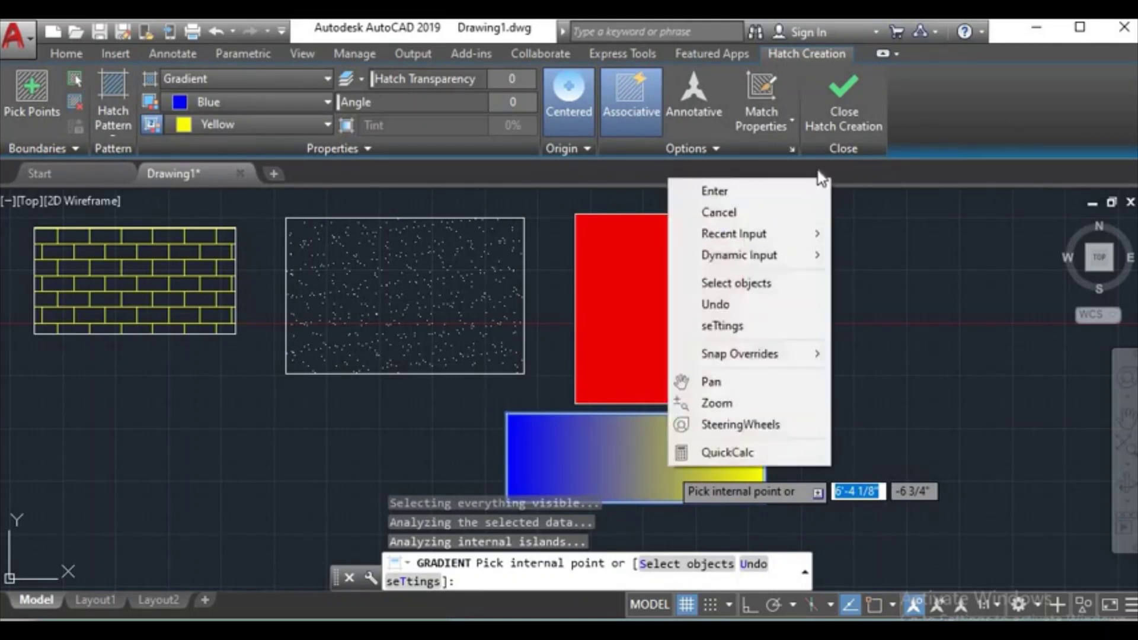
left_click(759, 190)
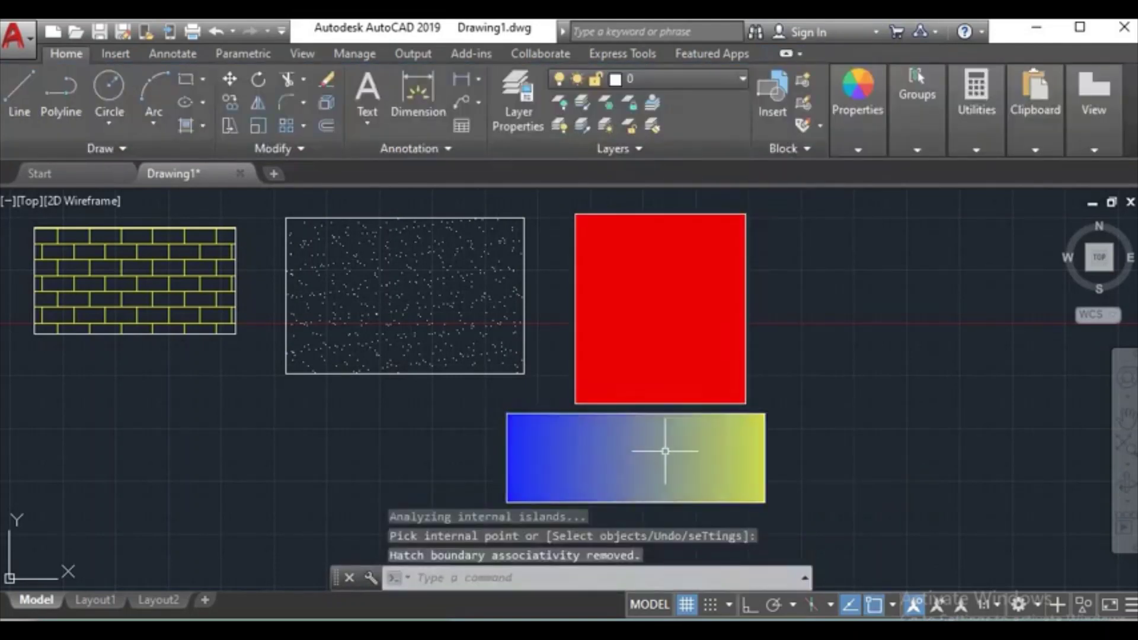
left_click(665, 452)
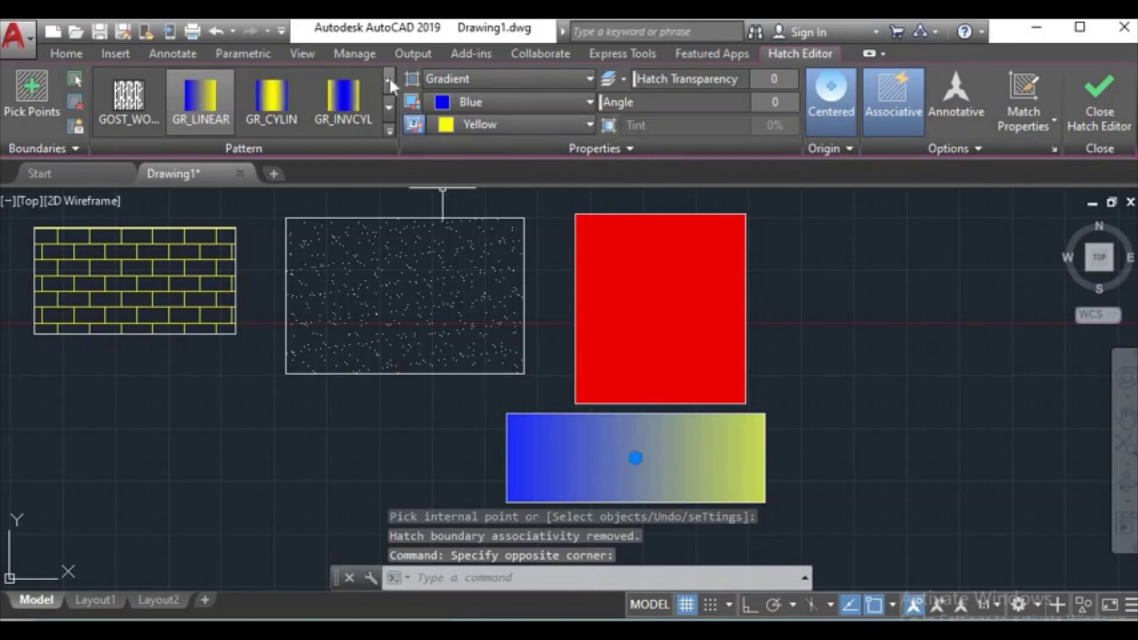
left_click(508, 121)
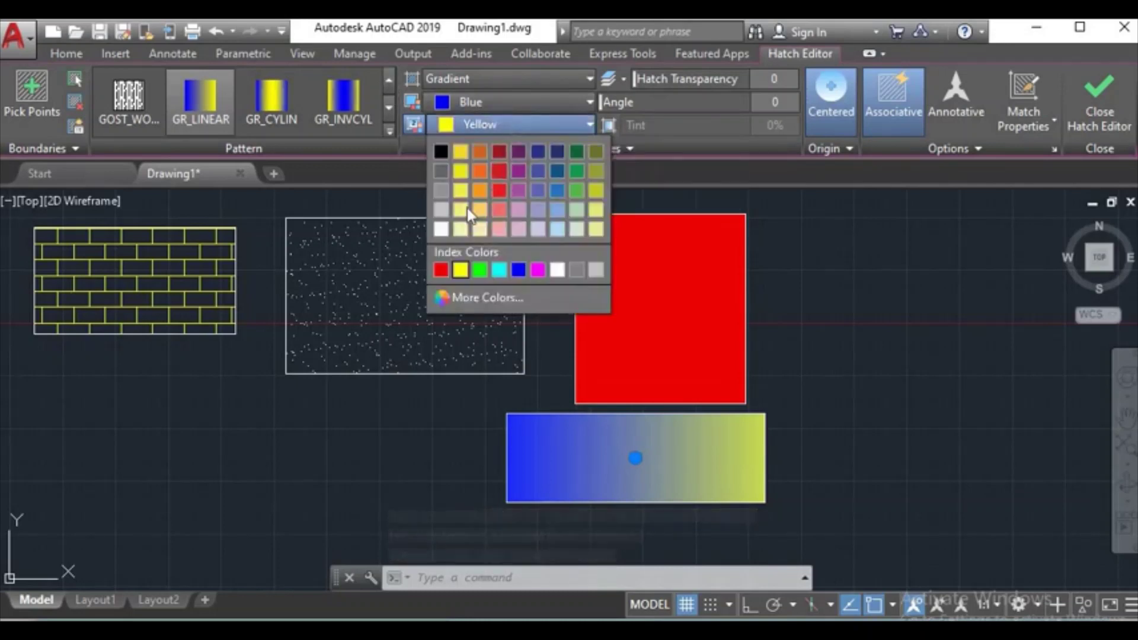
left_click(481, 269)
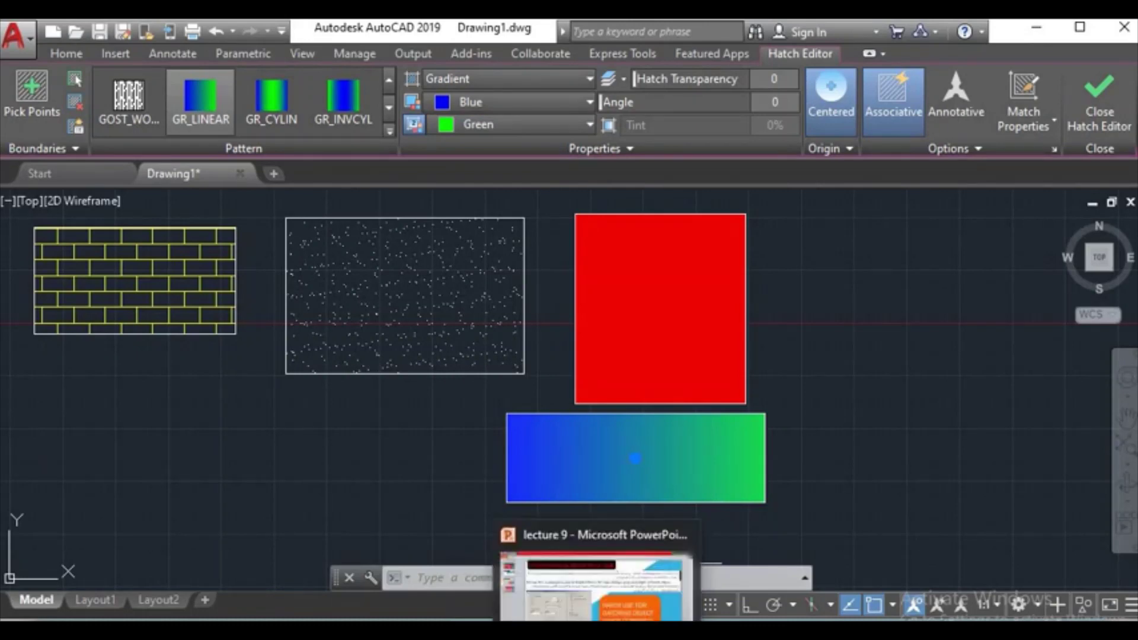
left_click(596, 587)
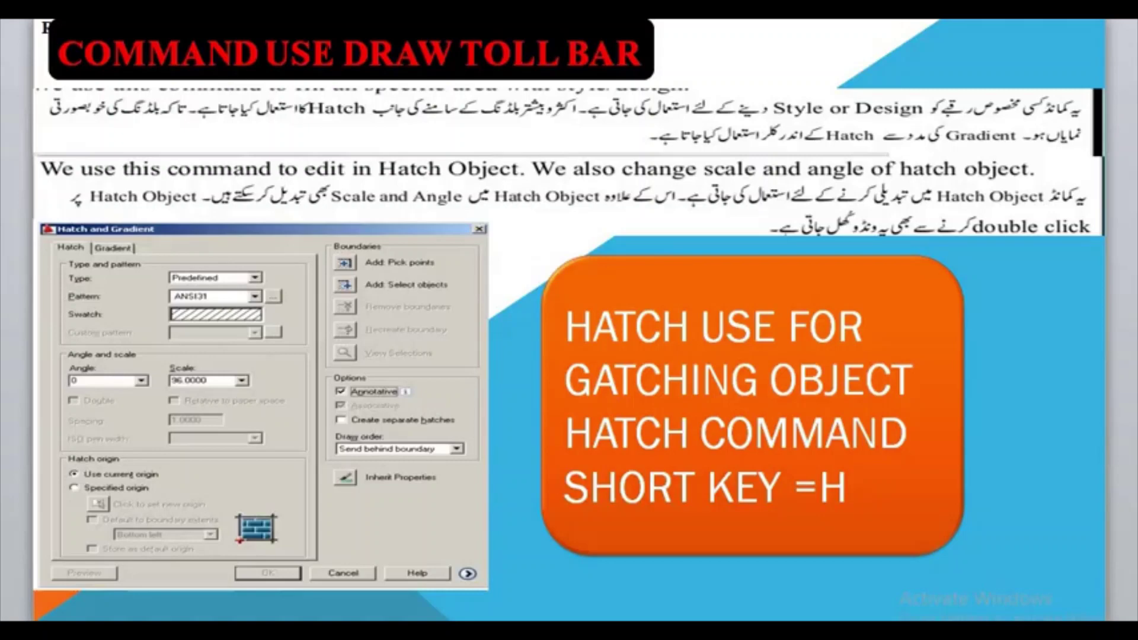
Advance from the Hatch slide to the ARC command slide.
key("Right")
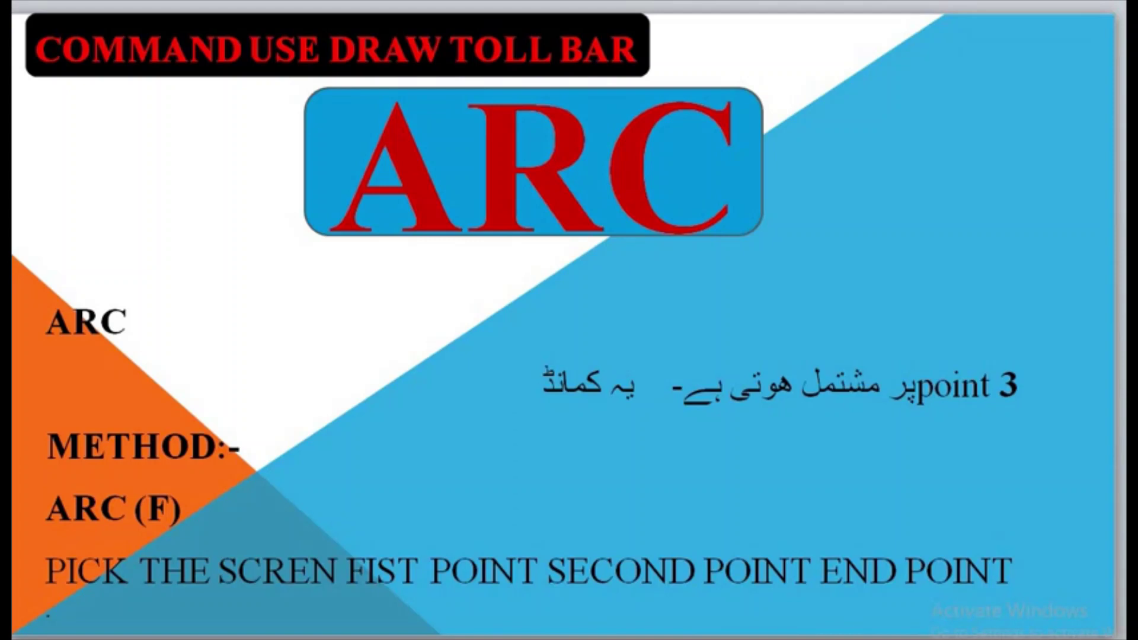
Switch from PowerPoint back to the AutoCAD drawing.
left_click(670, 570)
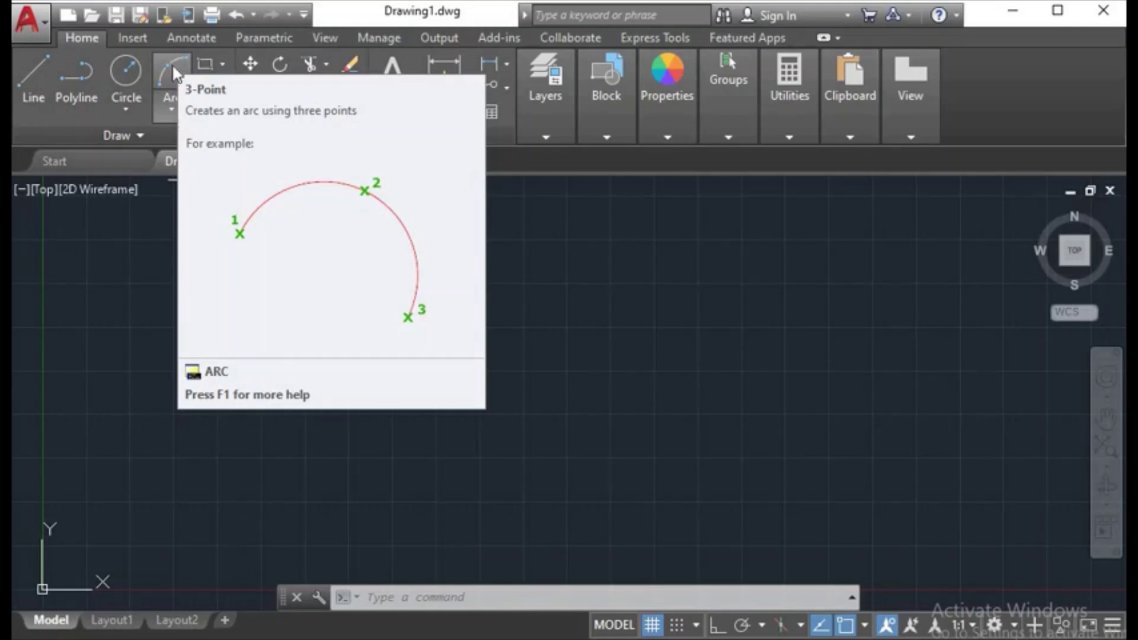
Draw a 3-point arc from lower left, up through the middle, to lower right.
left_click(174, 74)
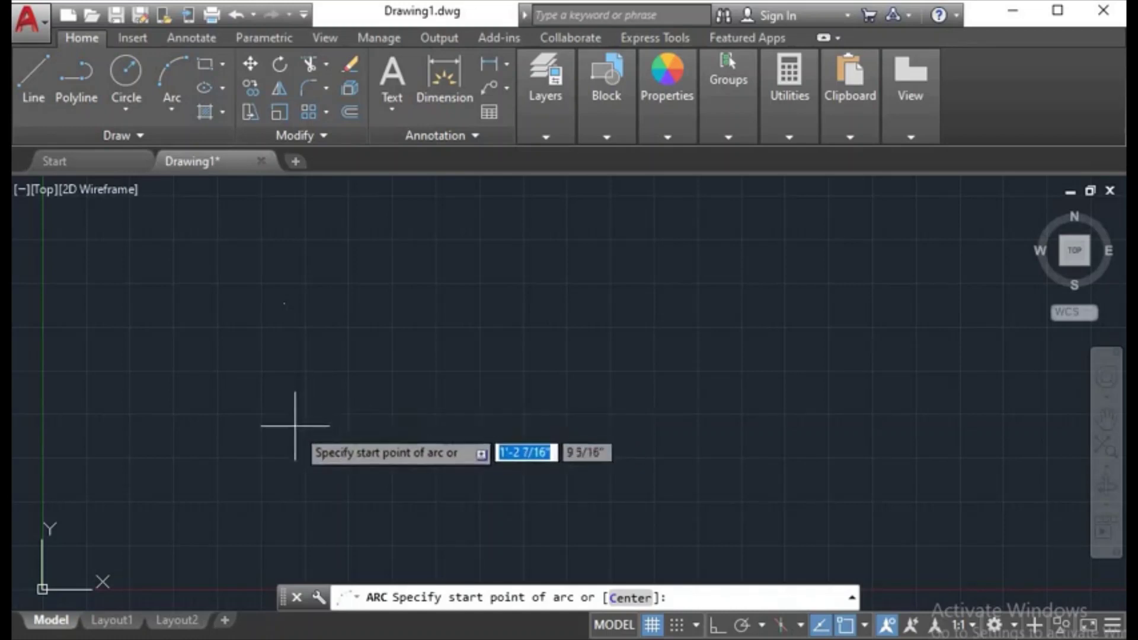
left_click(307, 410)
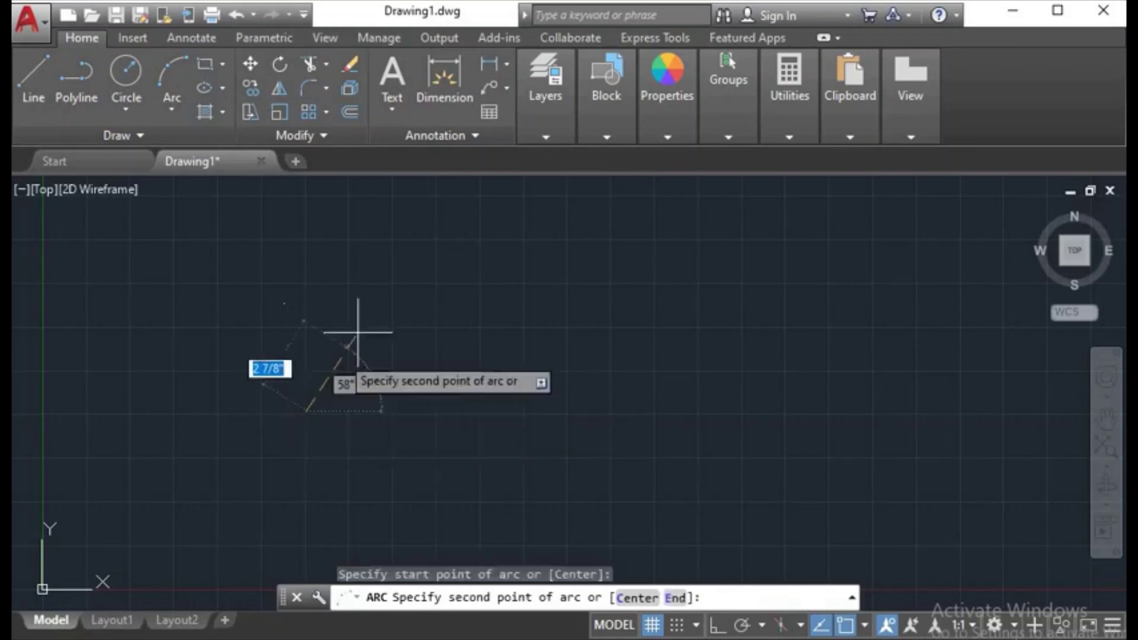
left_click(457, 320)
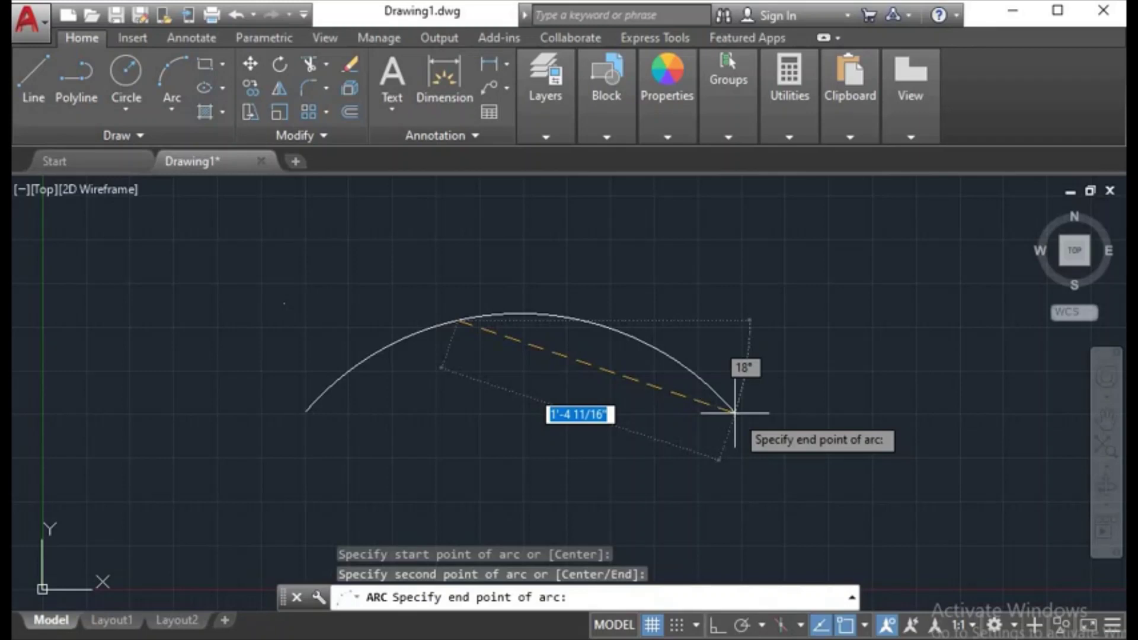
left_click(735, 411)
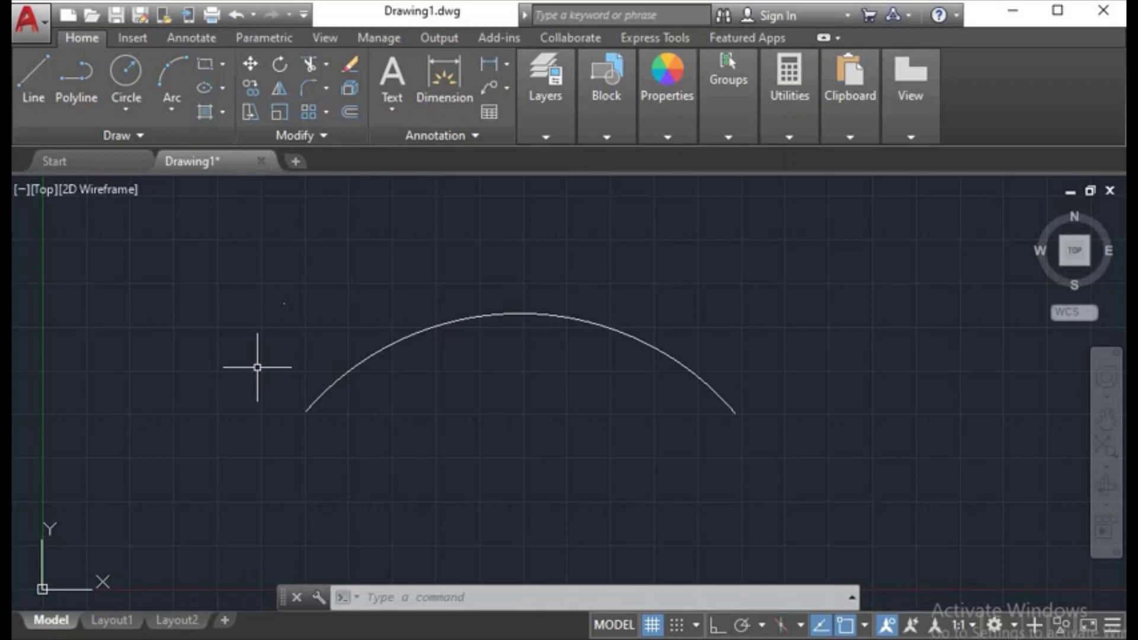
type("A")
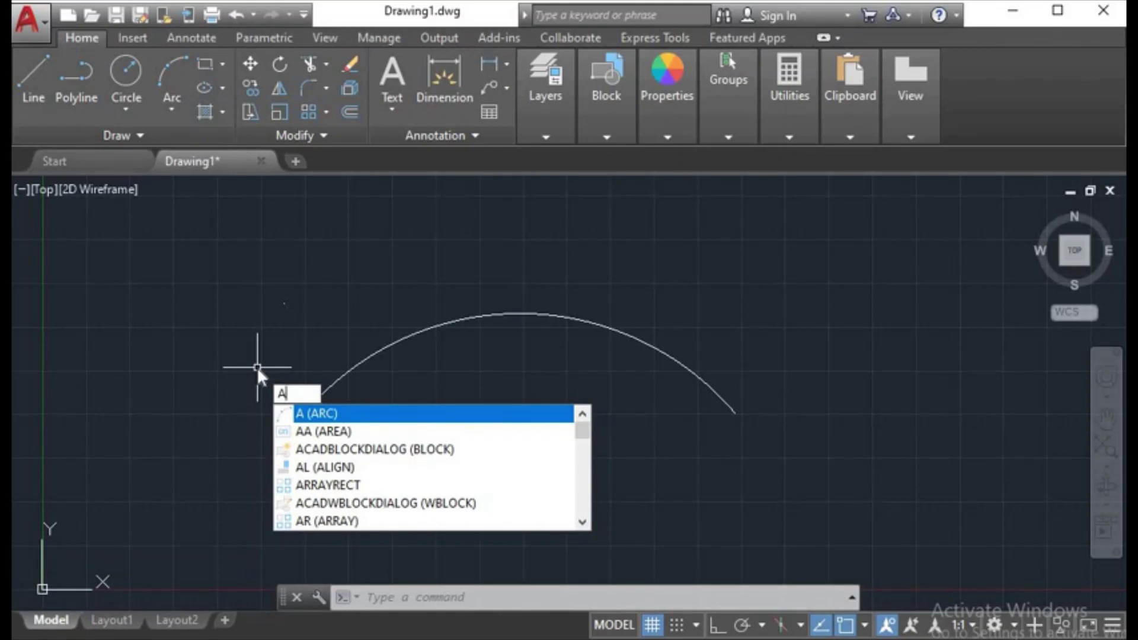
Draw a second 3-point arc starting and ending outside the first and rising above it.
key("Return")
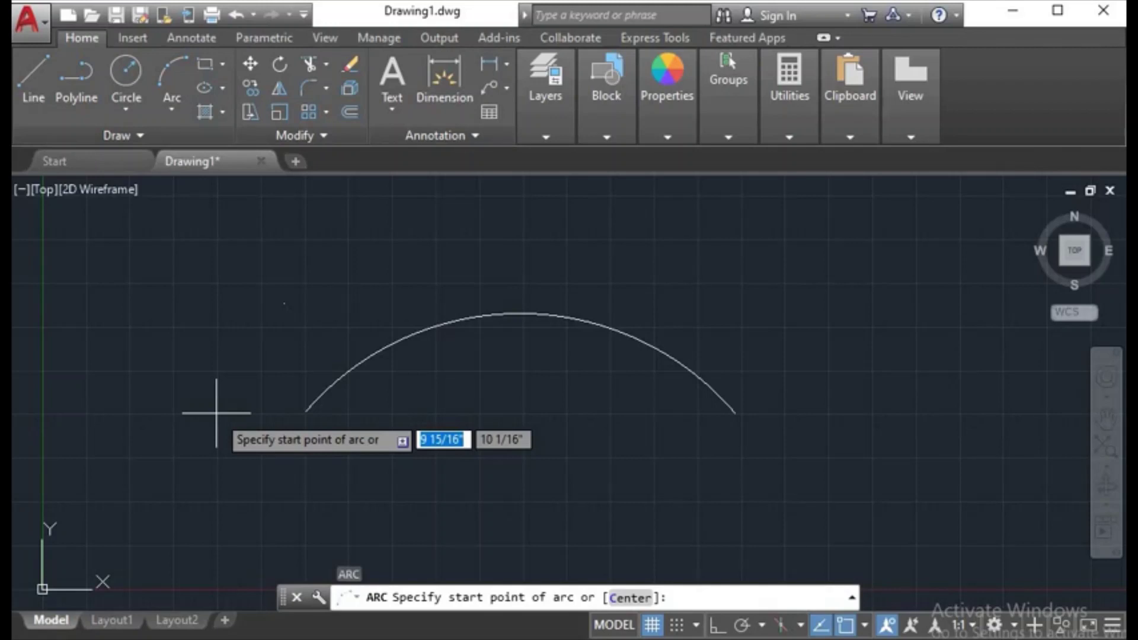
left_click(217, 413)
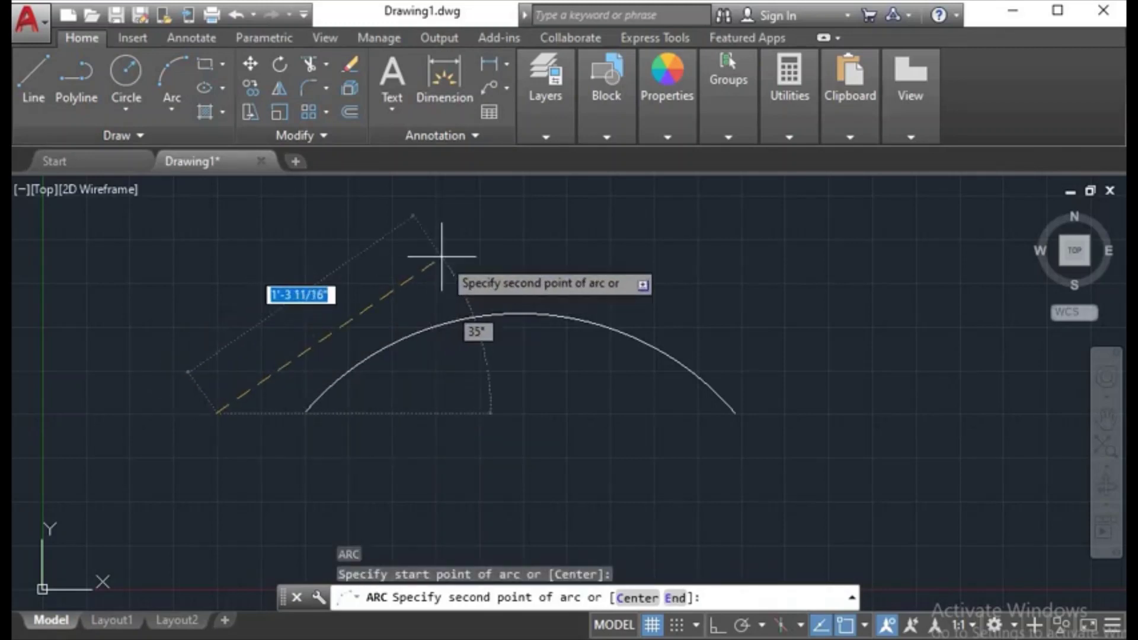
left_click(494, 254)
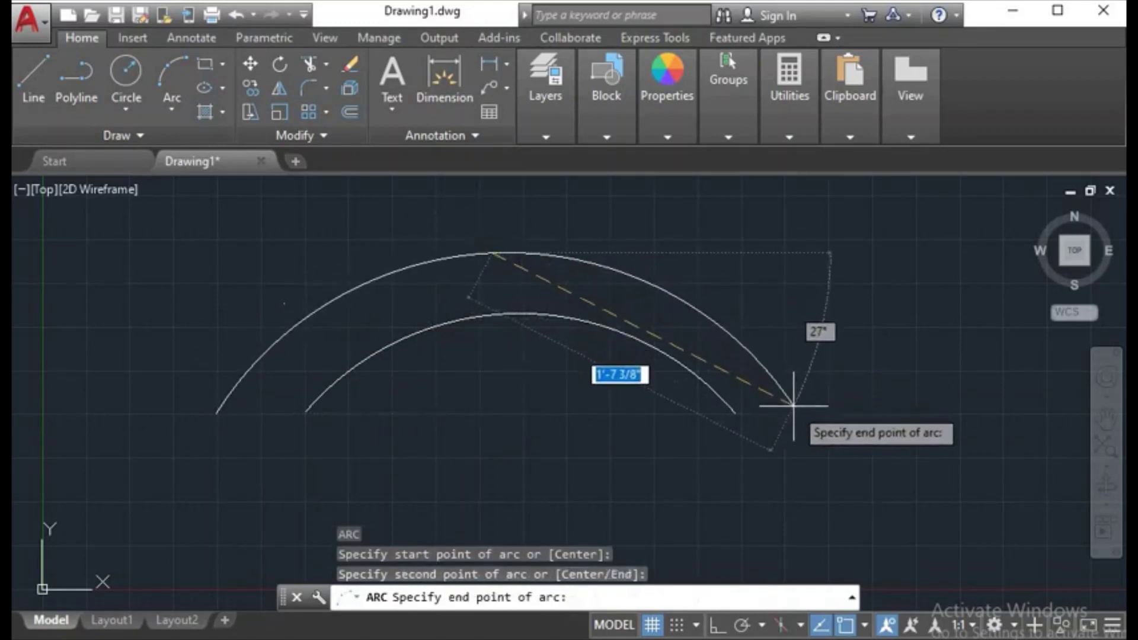
left_click(827, 414)
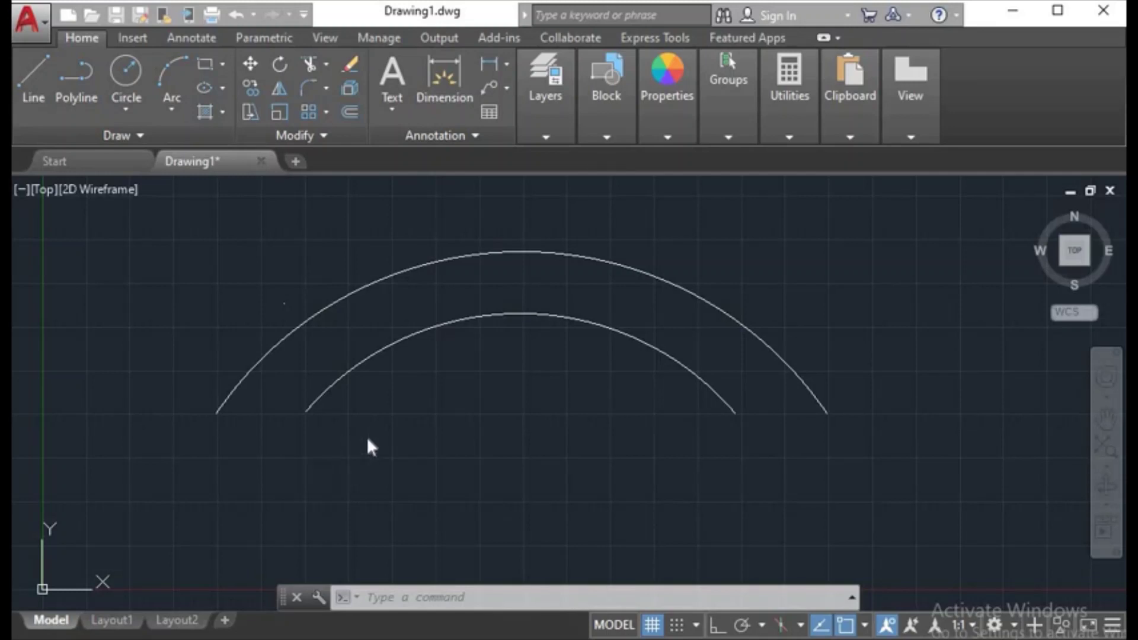
Draw a 4' horizontal line with Ortho on, below the two arcs.
type("l")
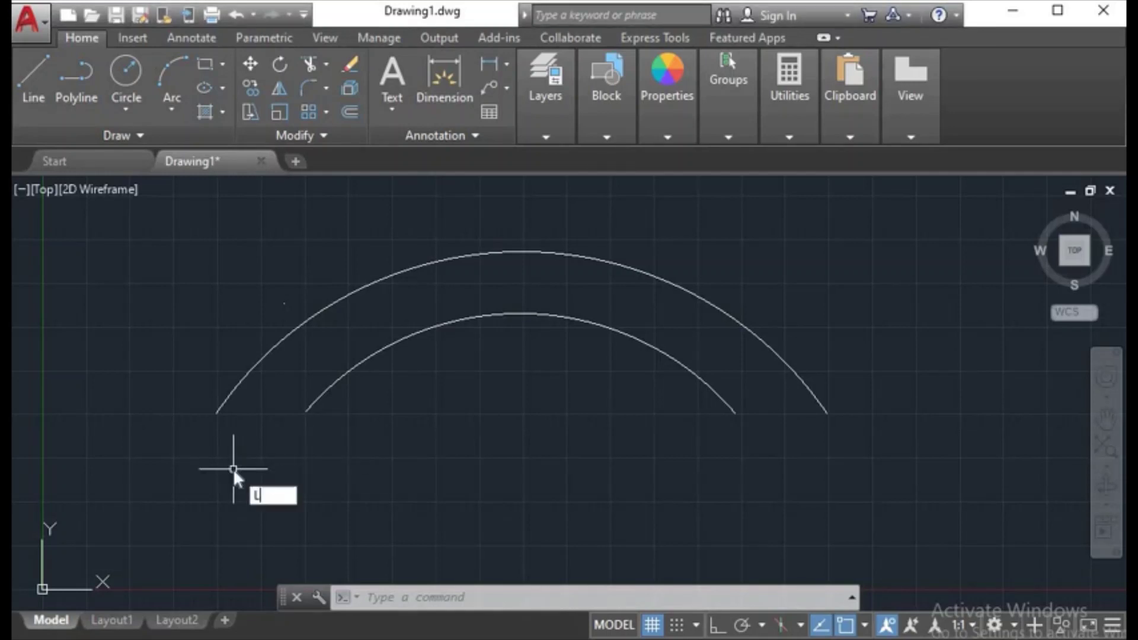
key("Return")
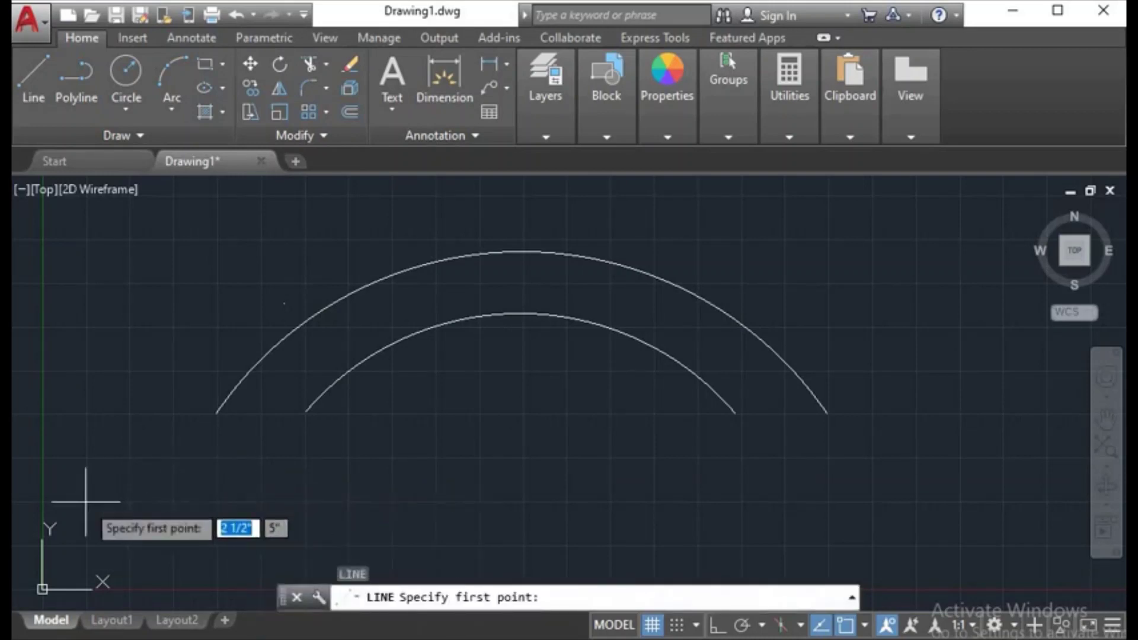
left_click(86, 502)
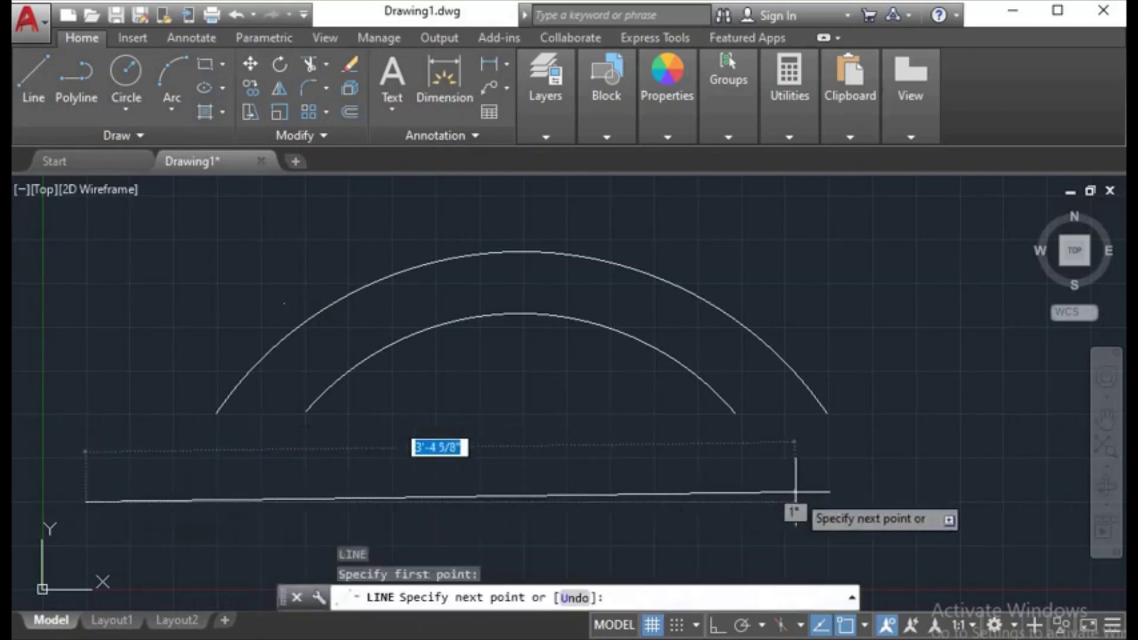
key("F8")
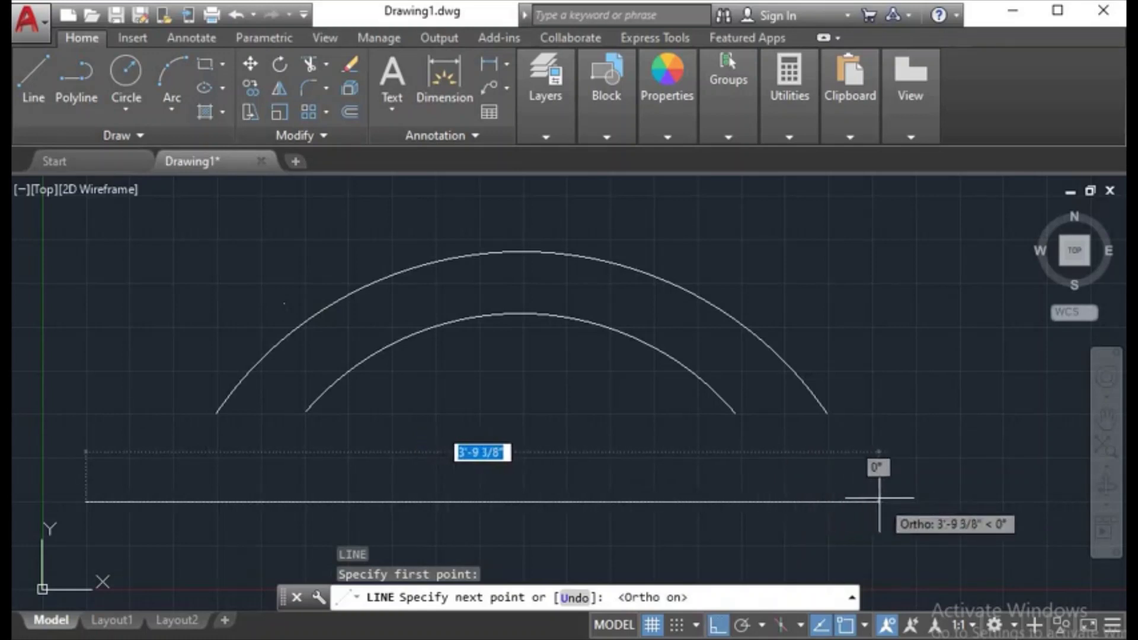
type("4'")
key("Return")
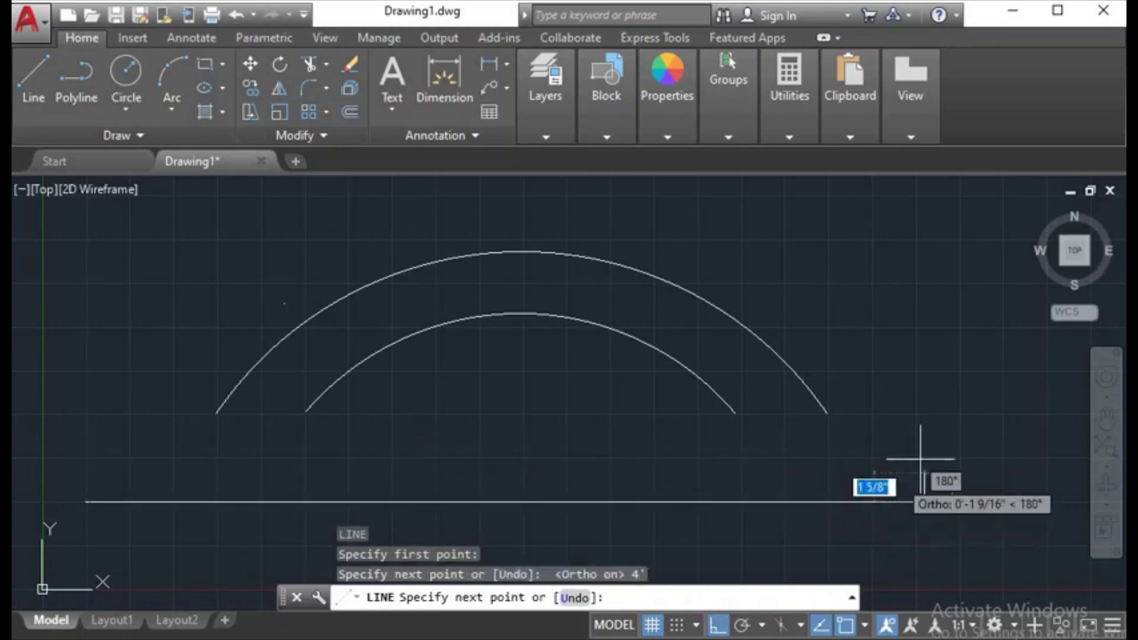
right_click(951, 455)
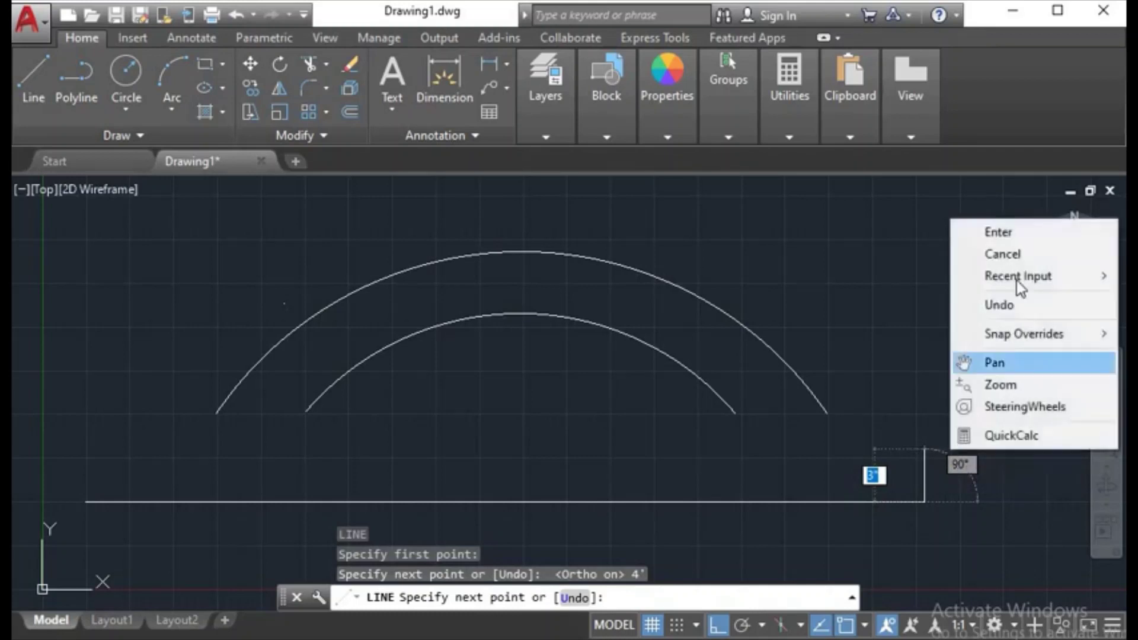
left_click(1008, 233)
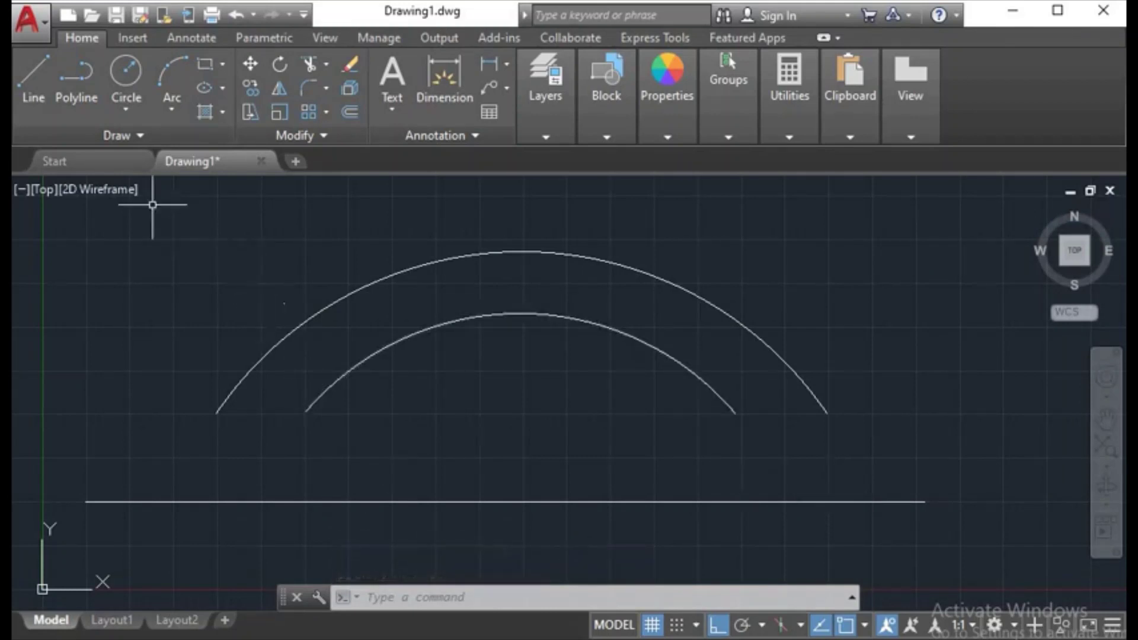
left_click(139, 138)
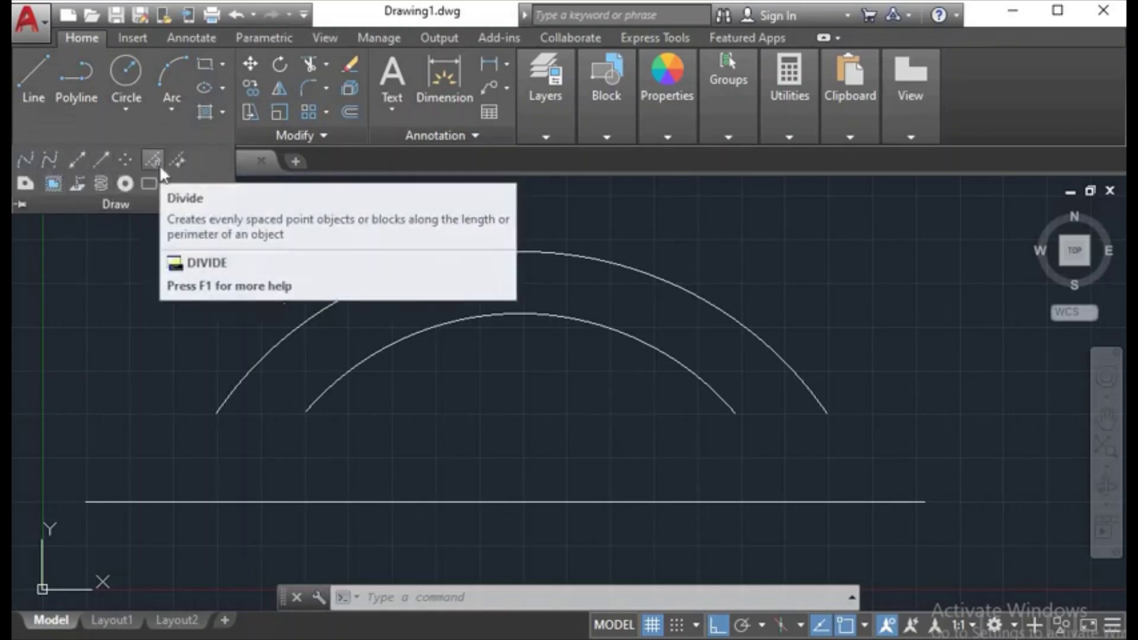
mouse_move(152, 158)
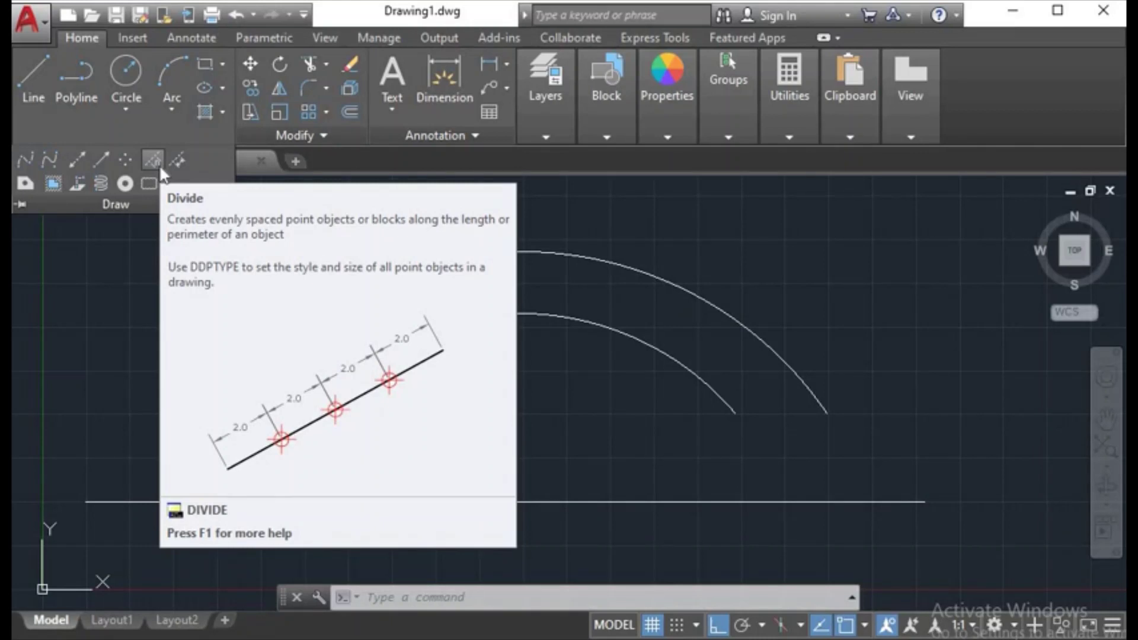
Use Divide on the horizontal line below the arcs, entering 4 segments.
left_click(155, 161)
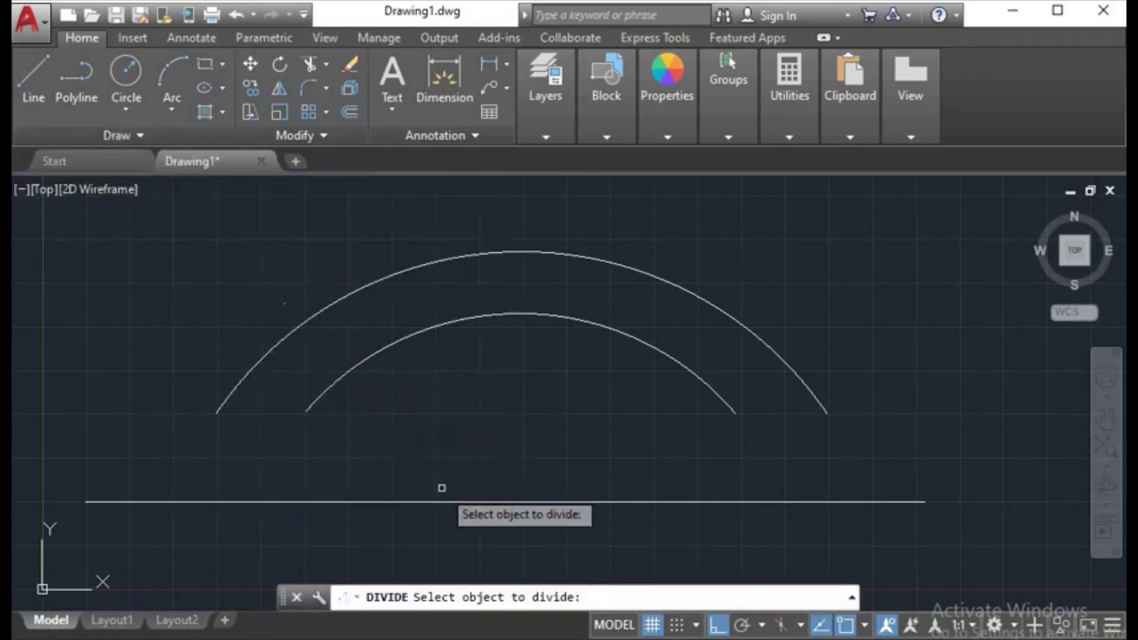
left_click(478, 501)
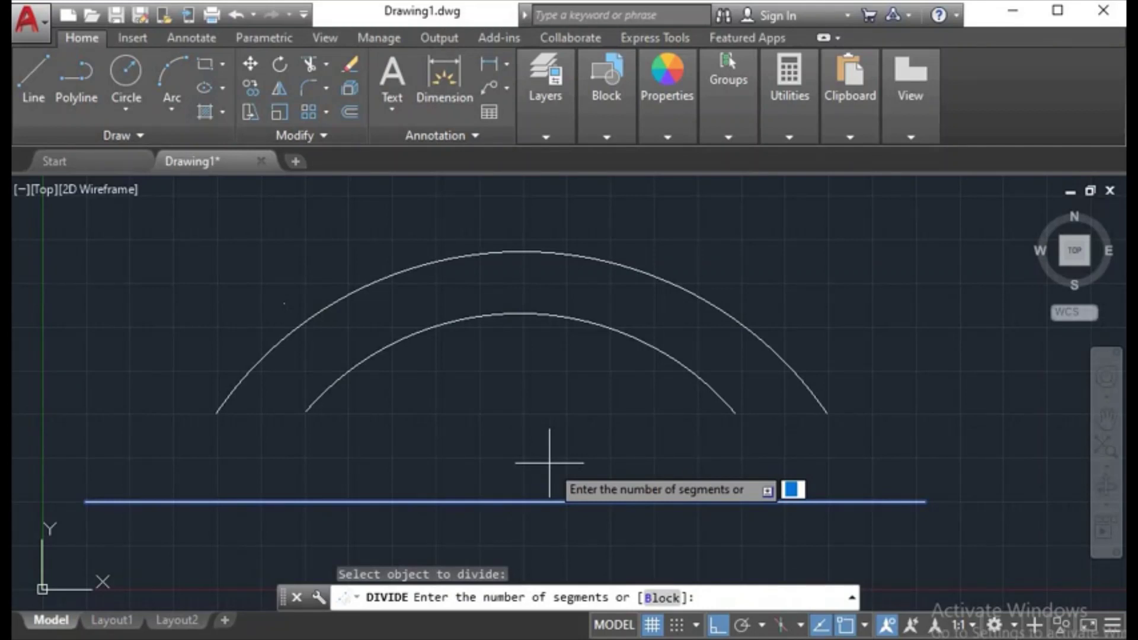
type("4")
key("Return")
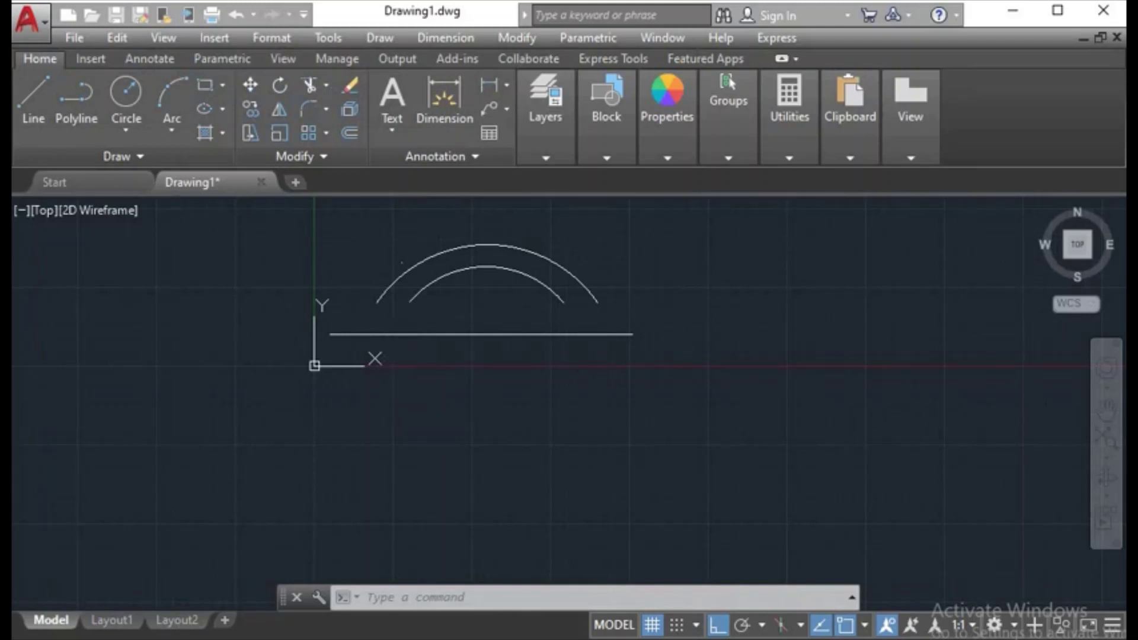
Set the point style to the plus marker so the division points show.
left_click(363, 325)
left_click(437, 379)
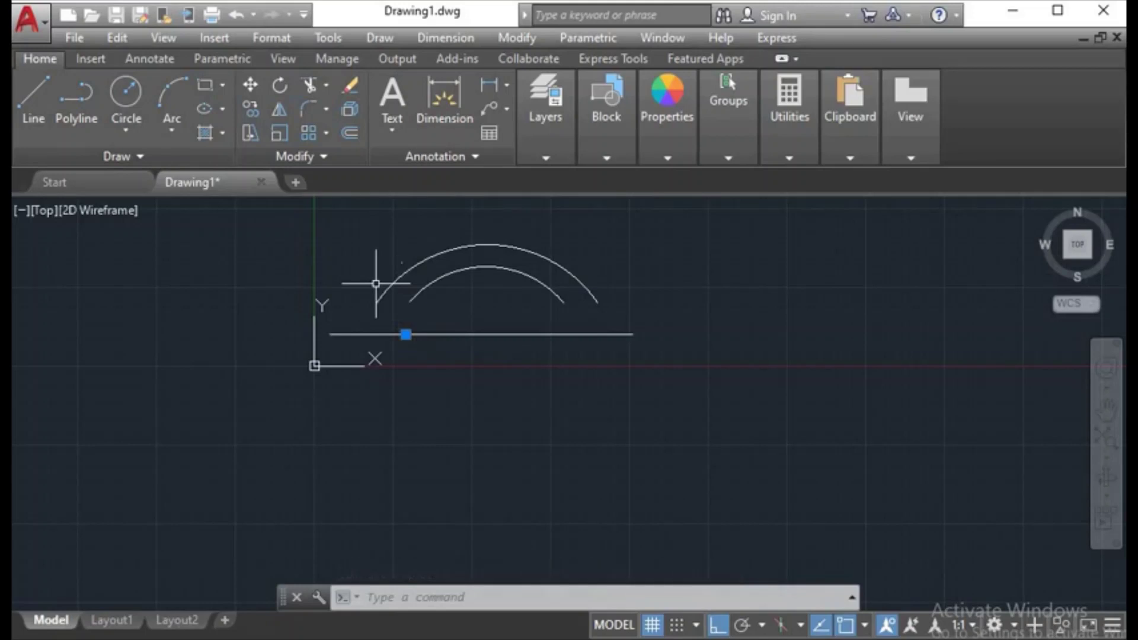
left_click(289, 39)
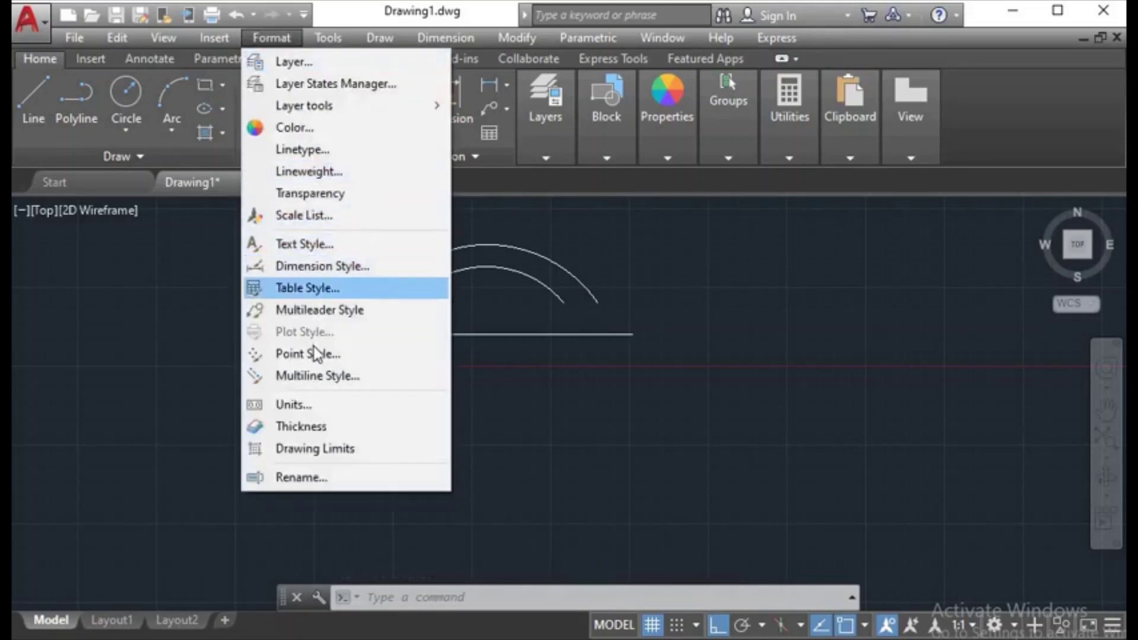
left_click(314, 354)
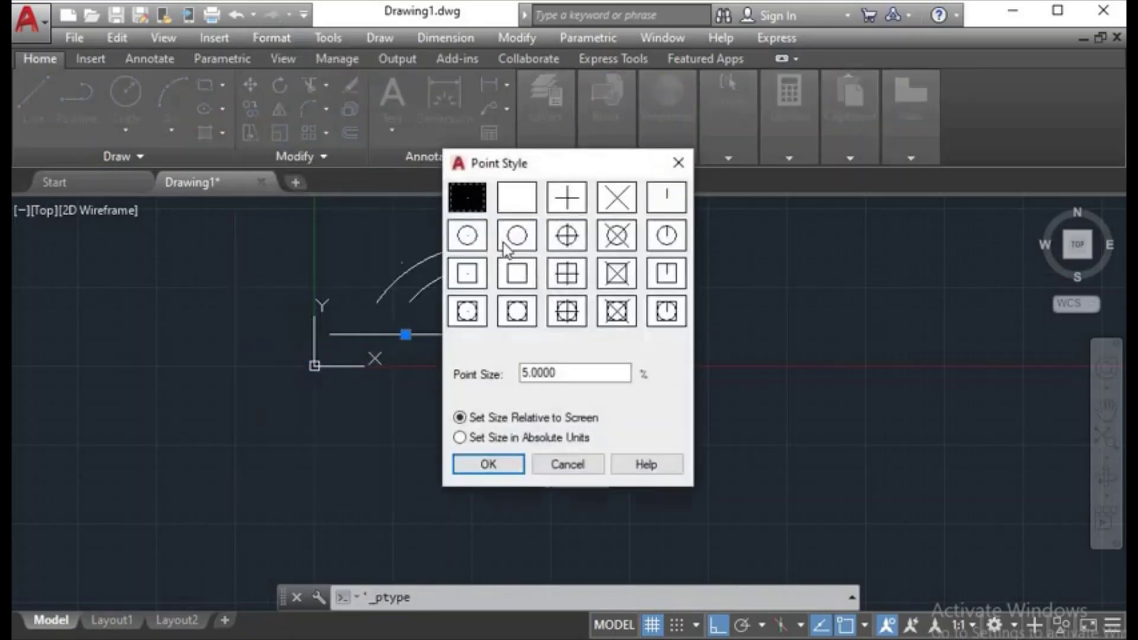
left_click(574, 196)
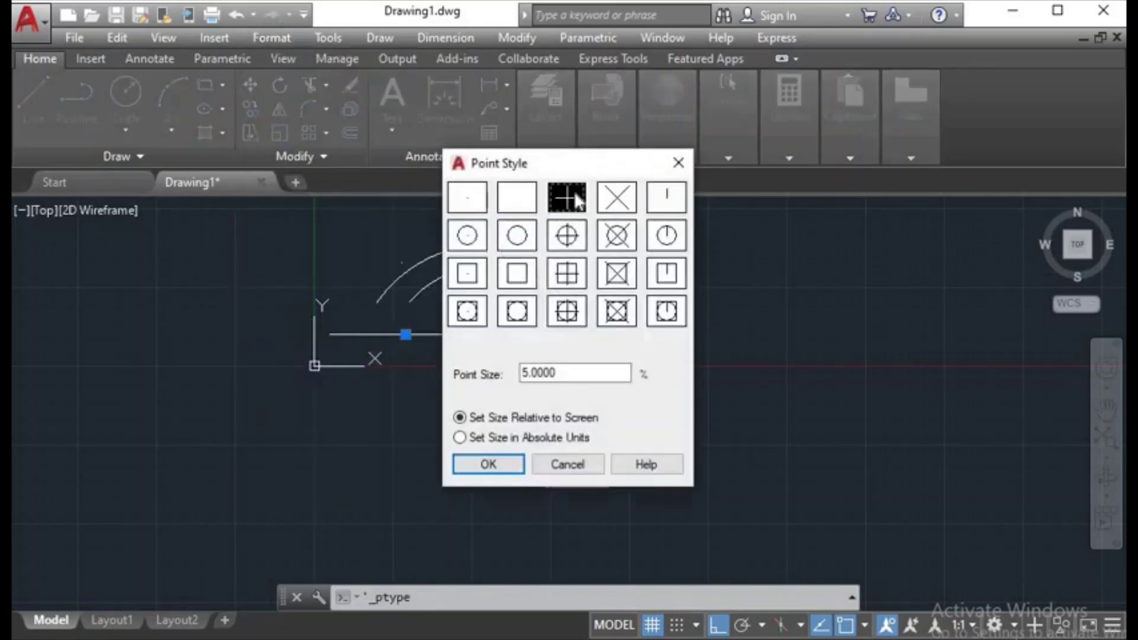
left_click(510, 460)
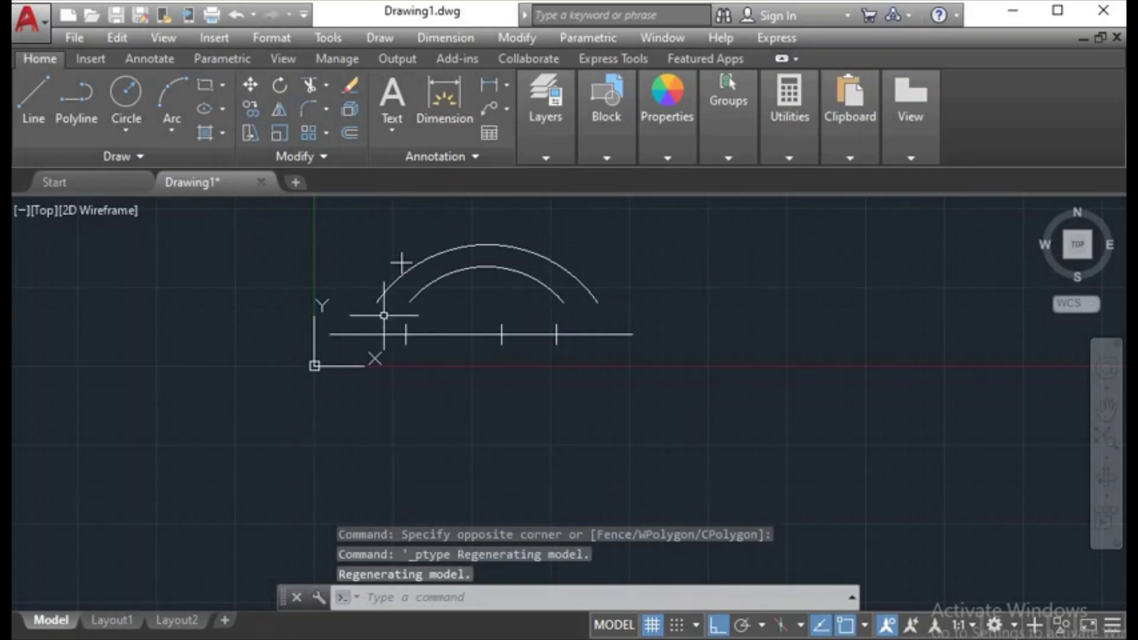
Delete the three division points and the leftover point above the line.
left_click(382, 314)
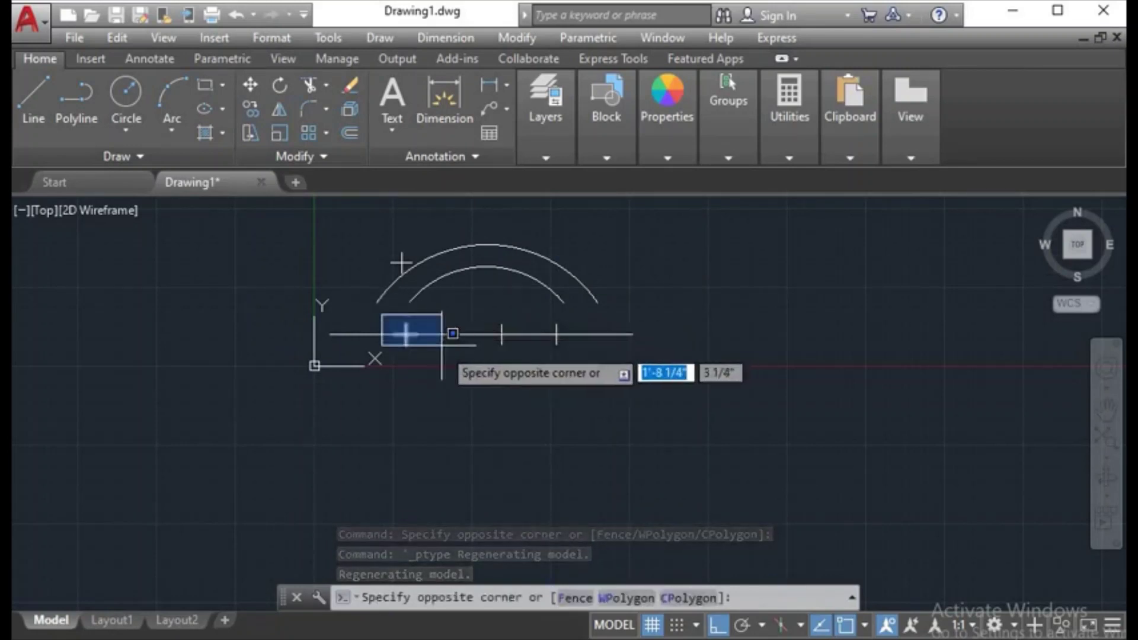
left_click(600, 365)
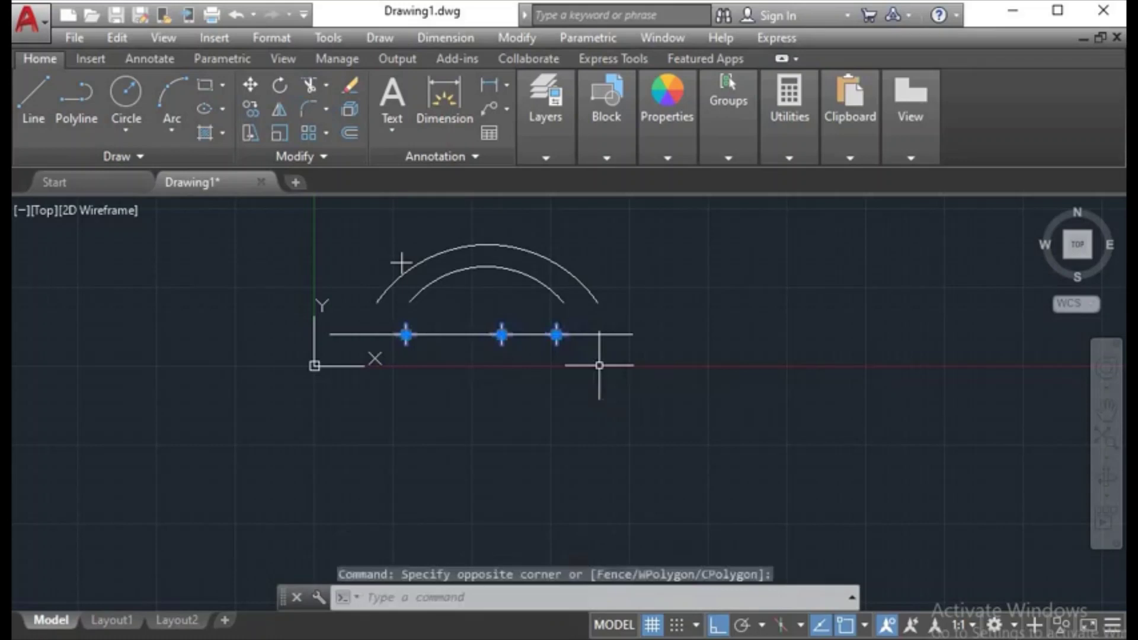
key("Delete")
left_click(378, 226)
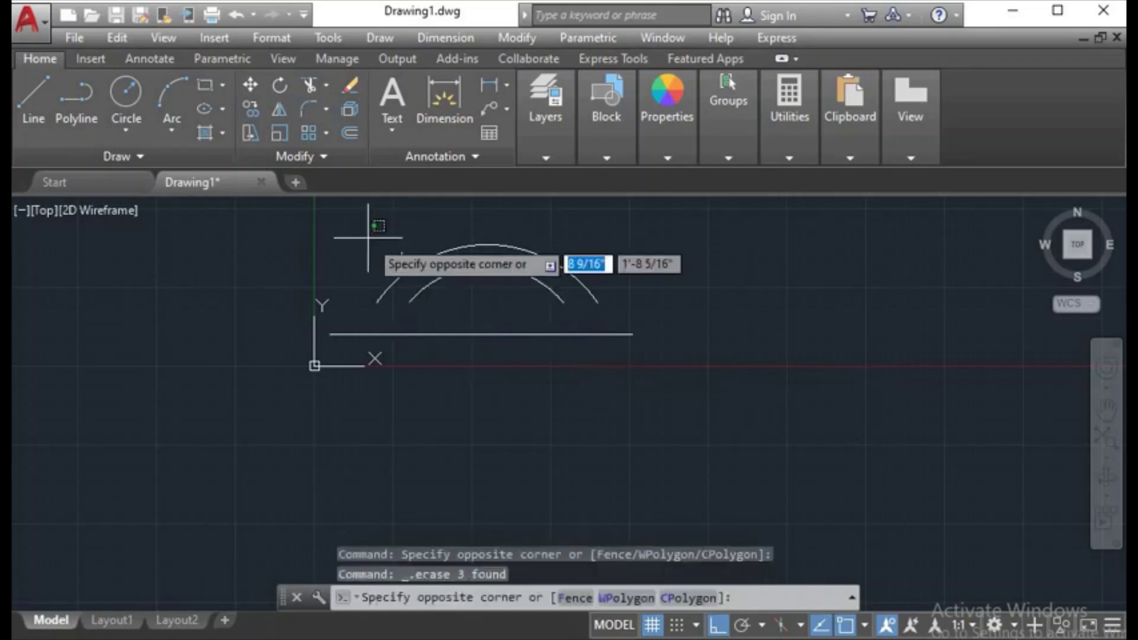
left_click(490, 270)
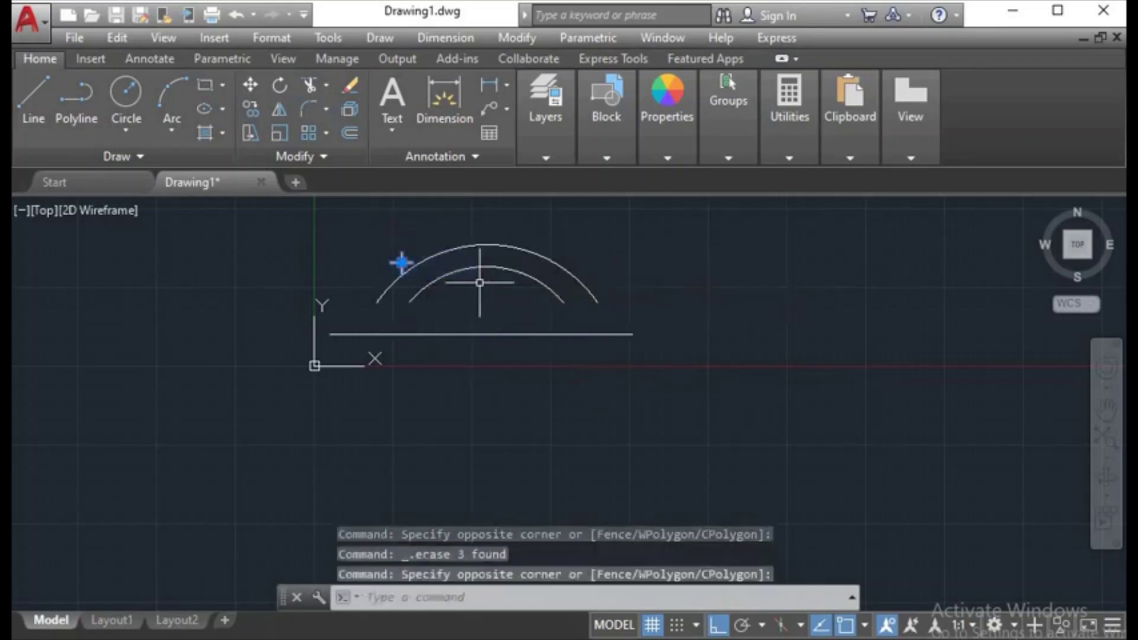
key("Delete")
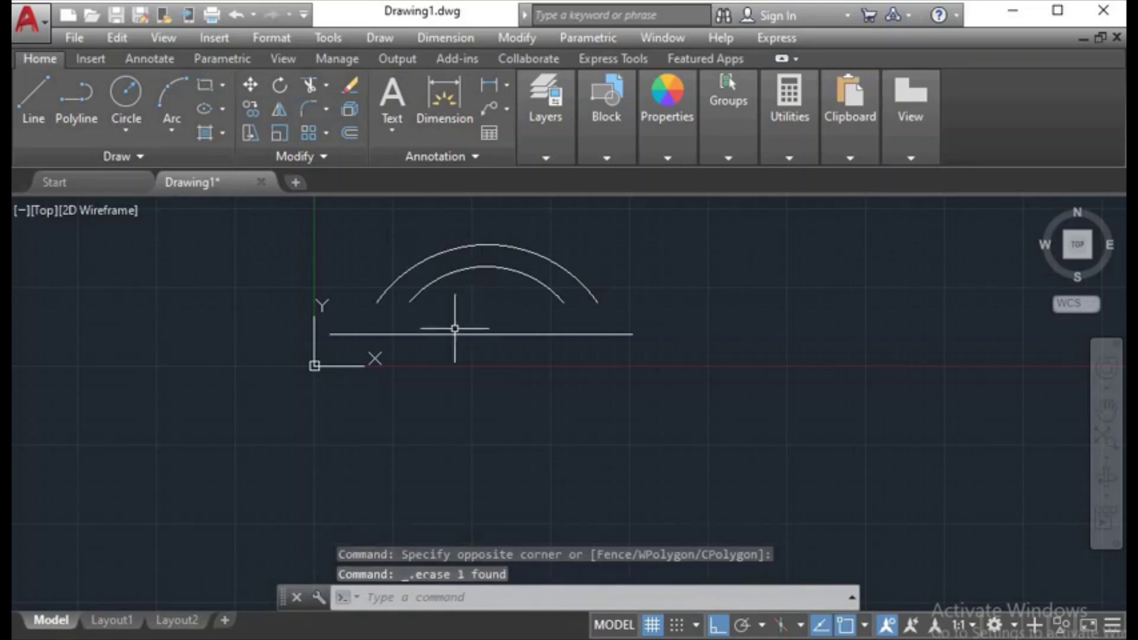
Divide the horizontal line again into 4 equal segments.
left_click(133, 157)
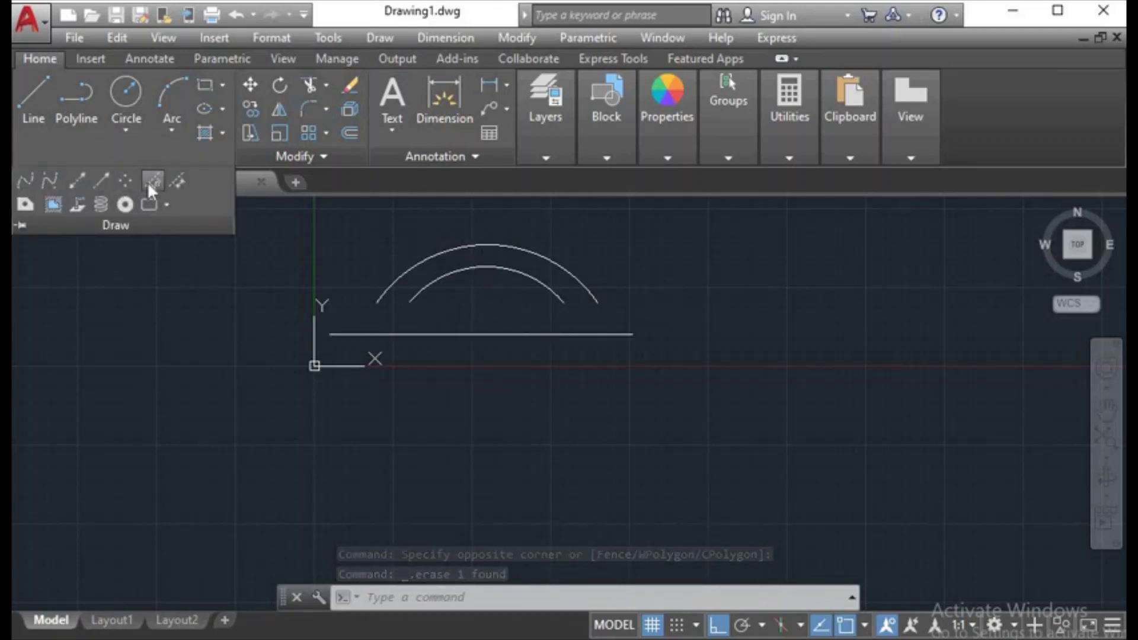
left_click(148, 185)
left_click(430, 333)
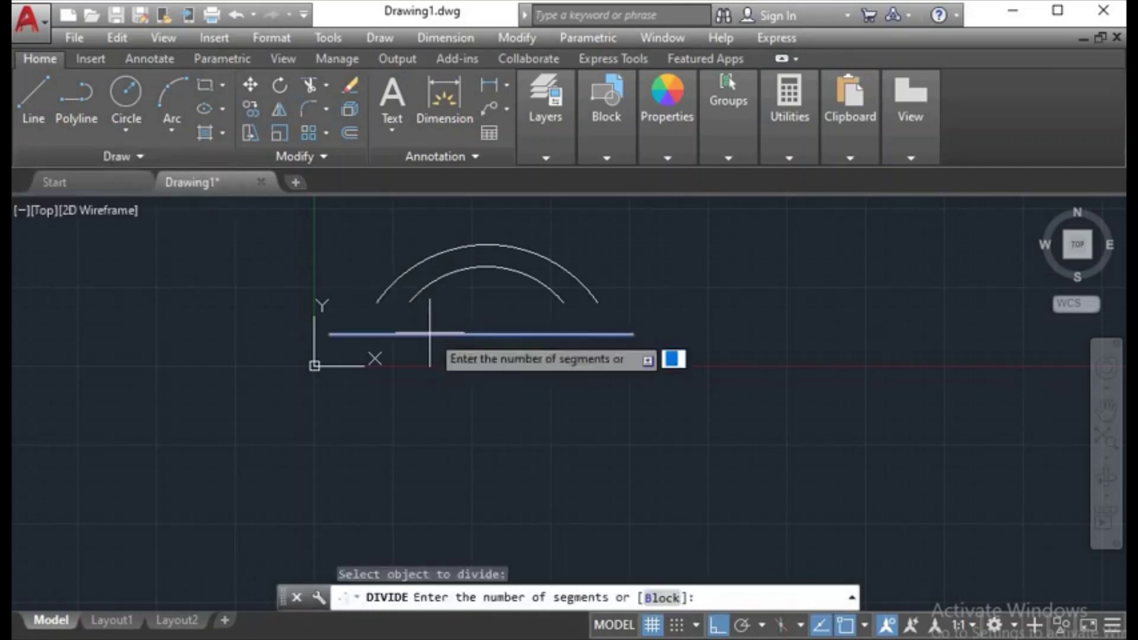
type("4")
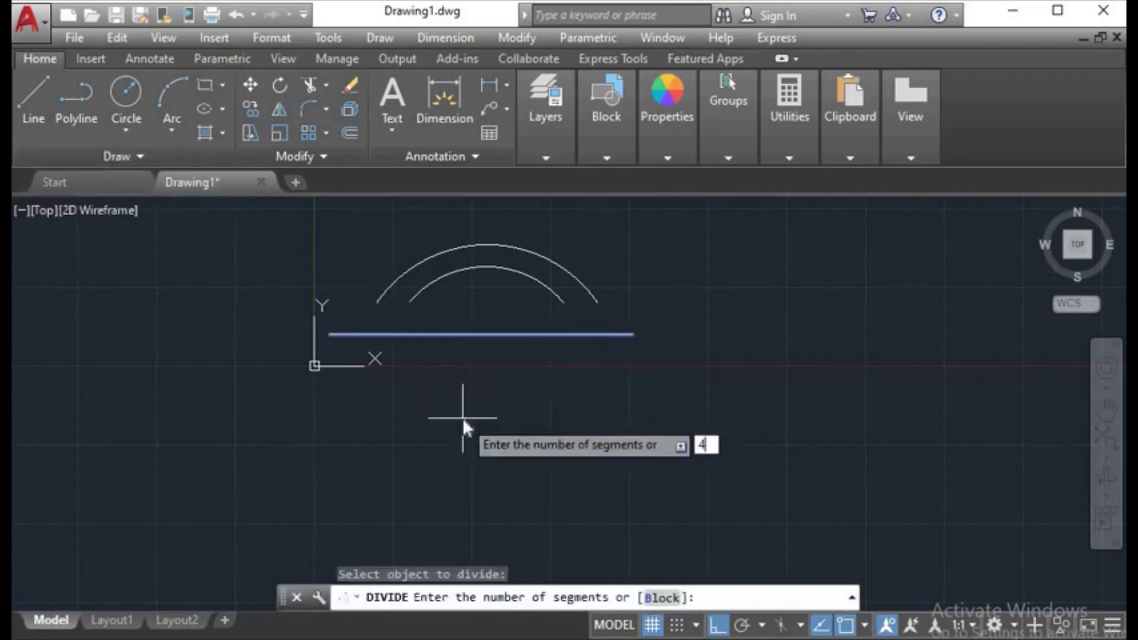
key("Return")
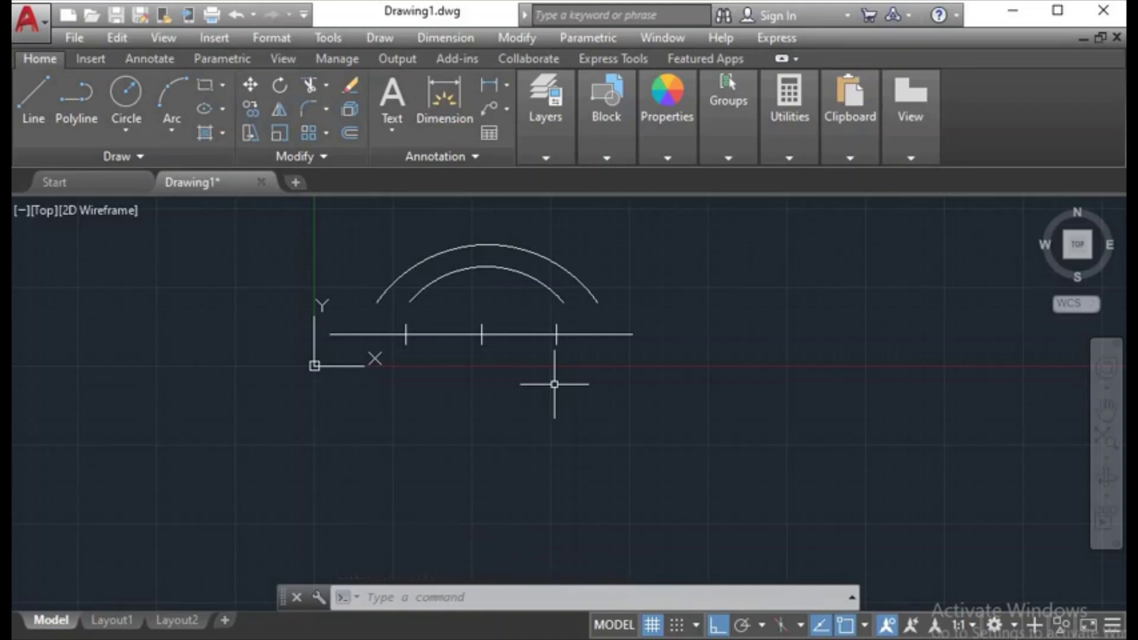
Change the point style to the circle-with-cross marker.
left_click(463, 321)
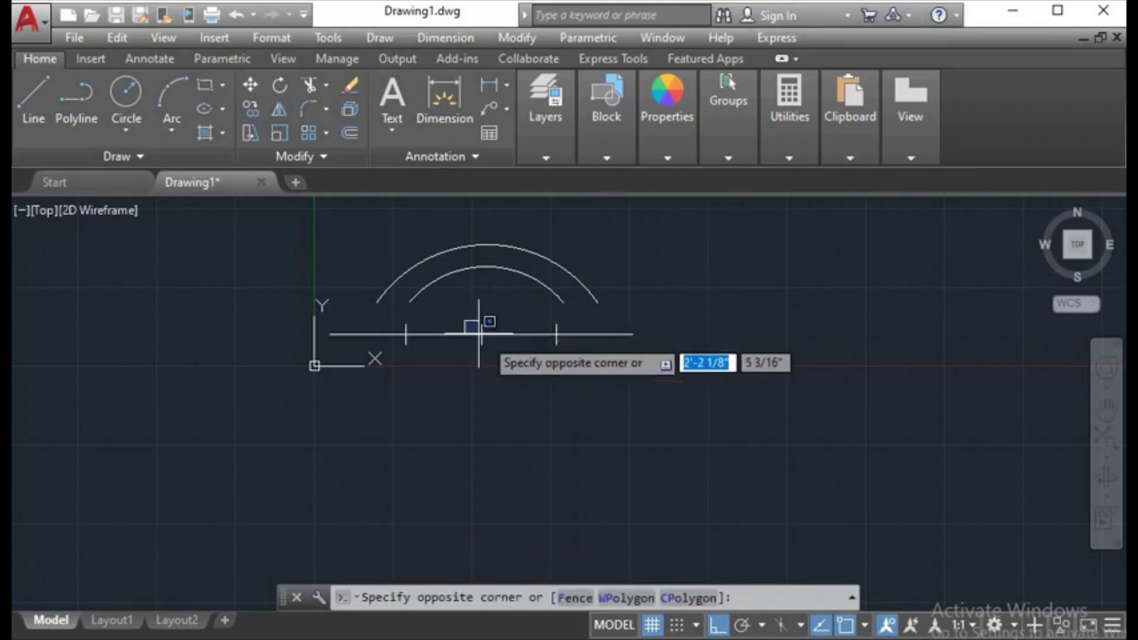
left_click(526, 385)
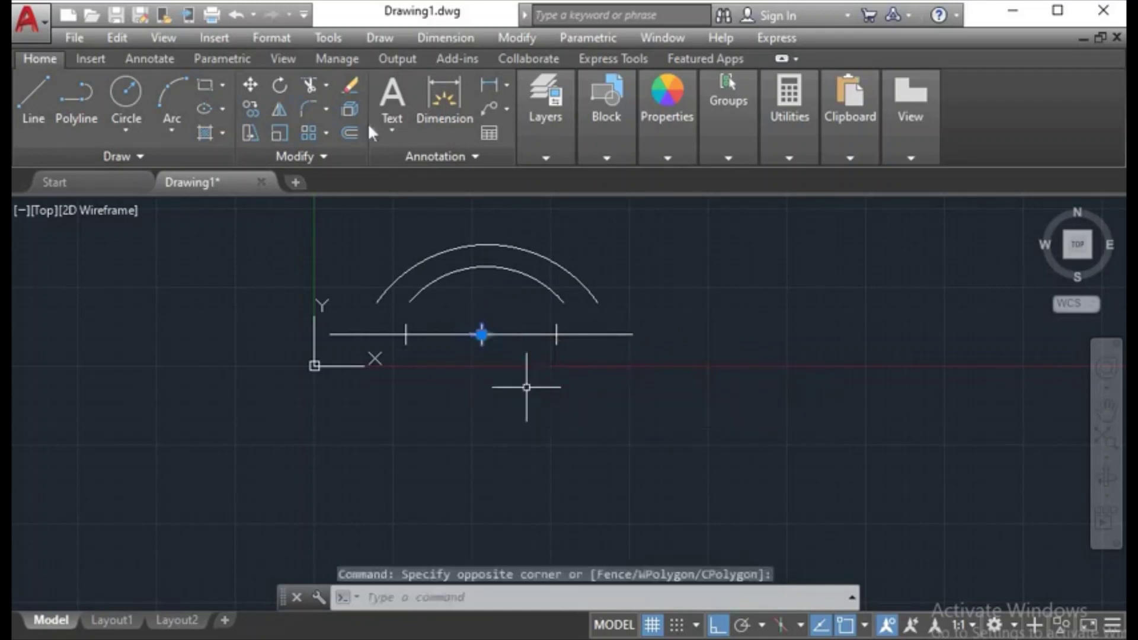
left_click(282, 39)
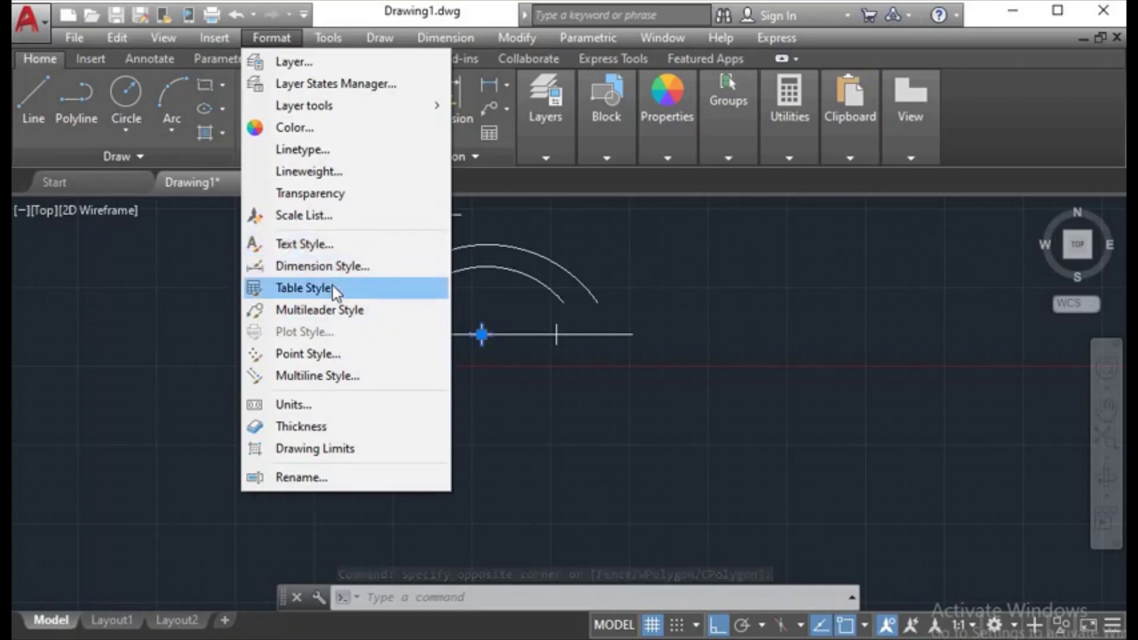
left_click(311, 351)
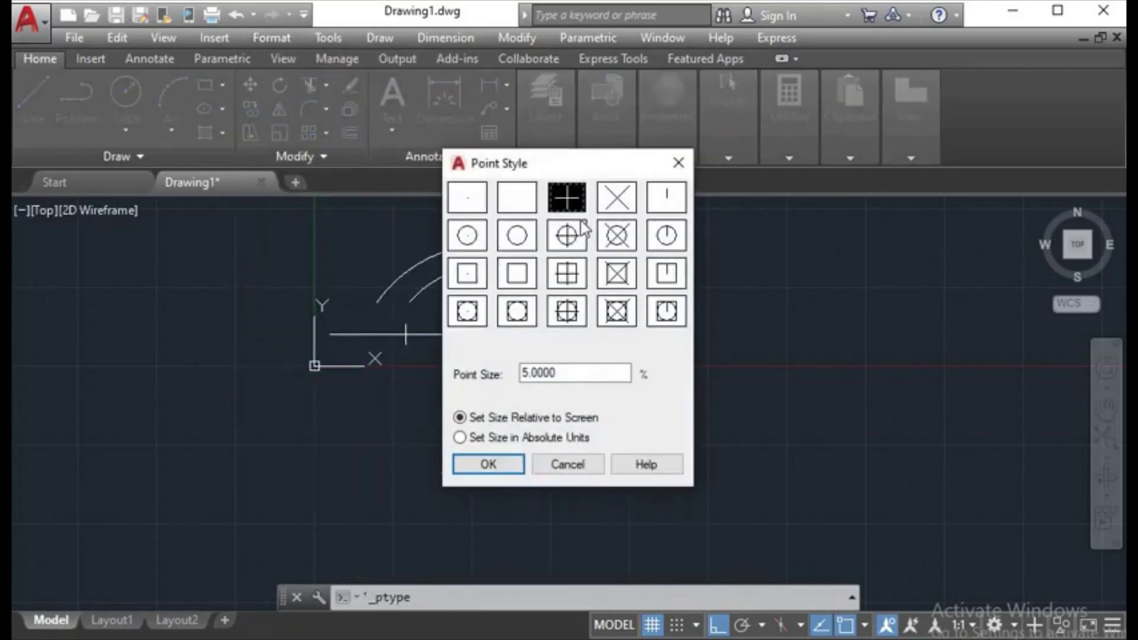
left_click(569, 236)
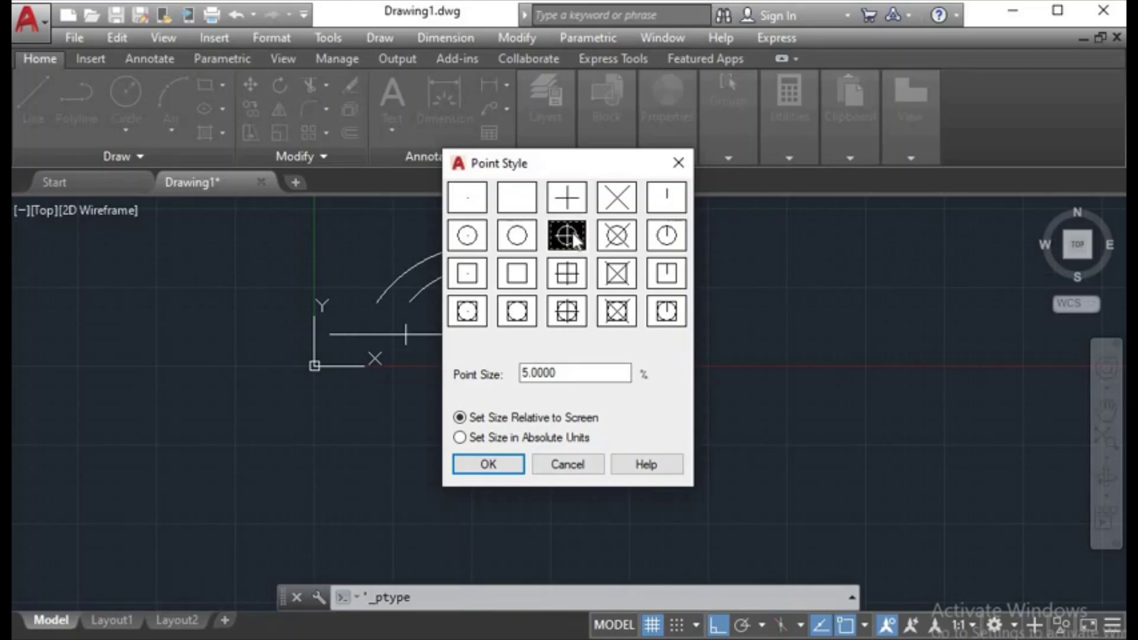
left_click(504, 465)
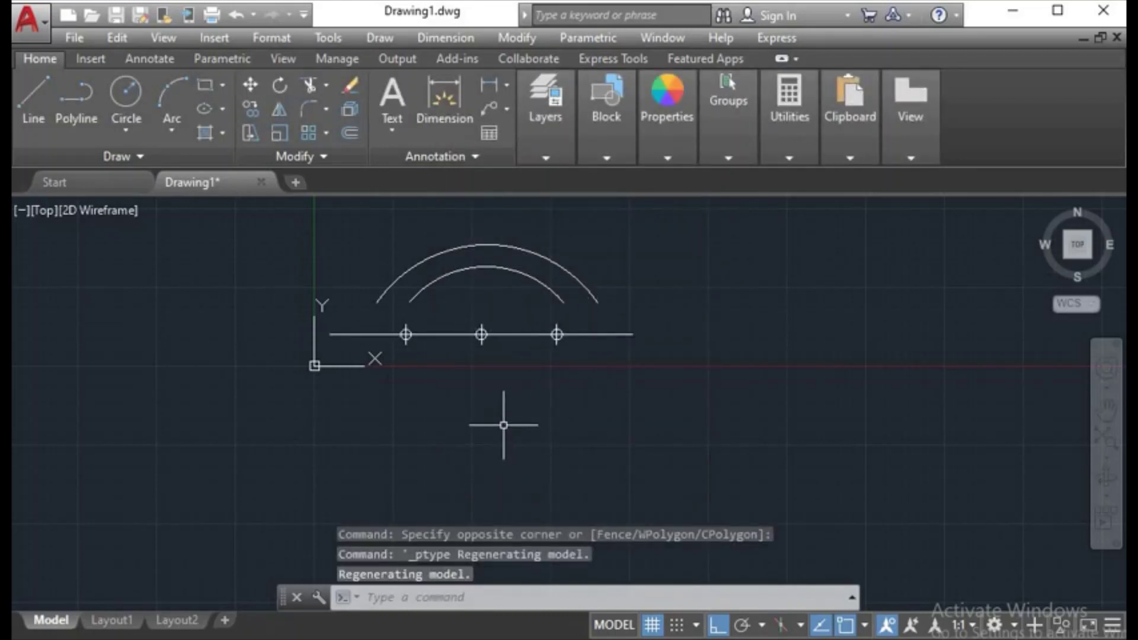
Add three stepped 1' linear dimensions across the line's first three quarters, each placed lower.
type("DIML")
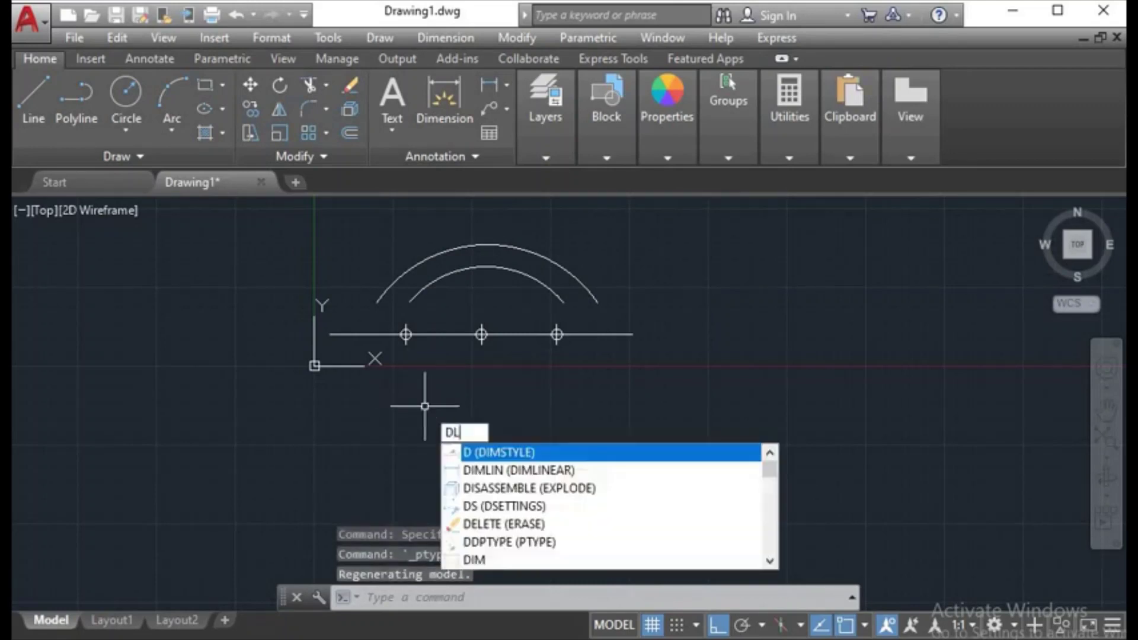
type("I")
key("Return")
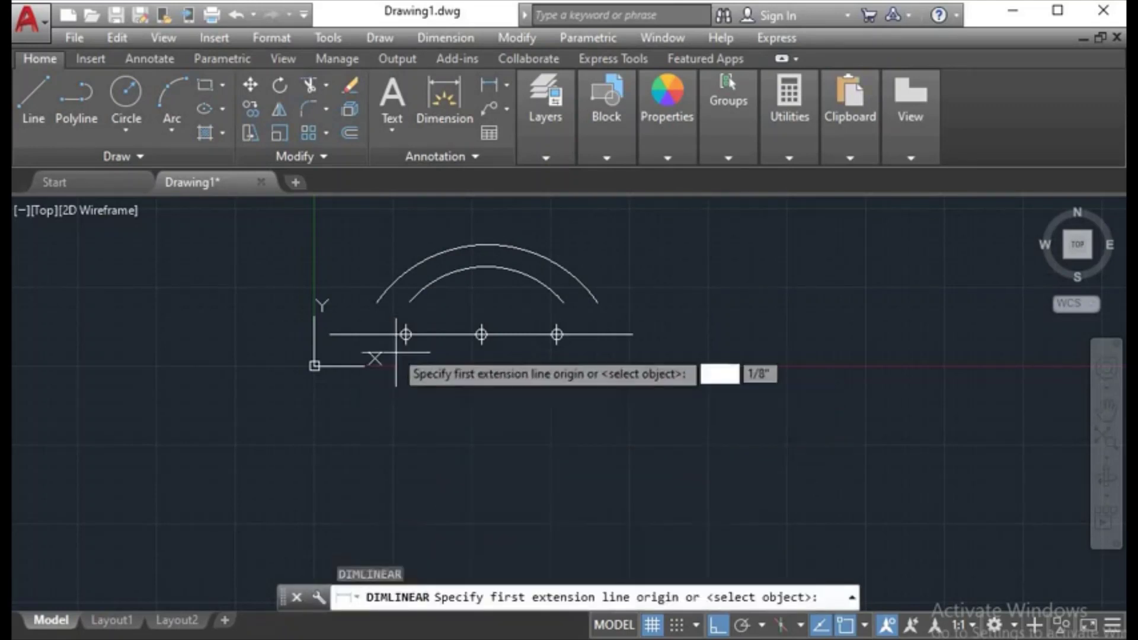
left_click(405, 334)
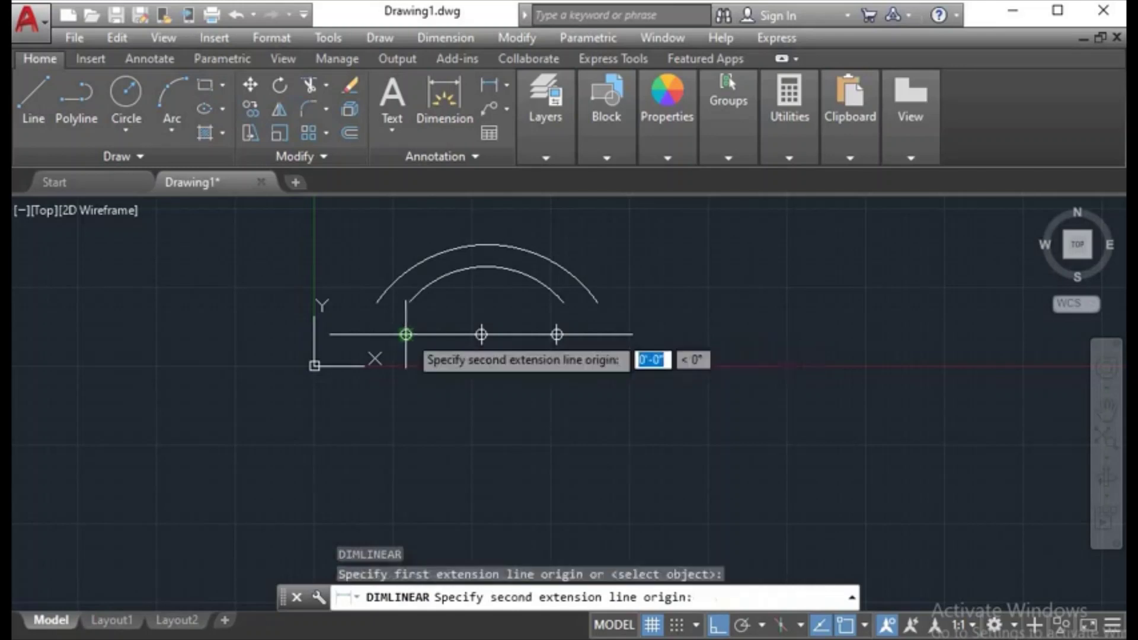
left_click(329, 334)
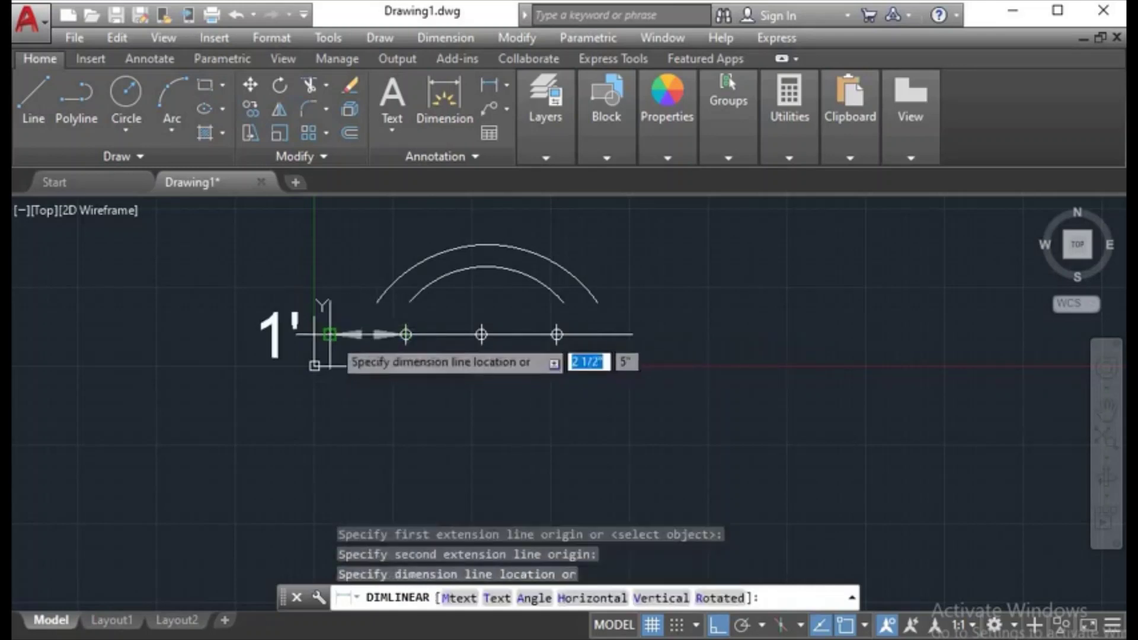
left_click(361, 358)
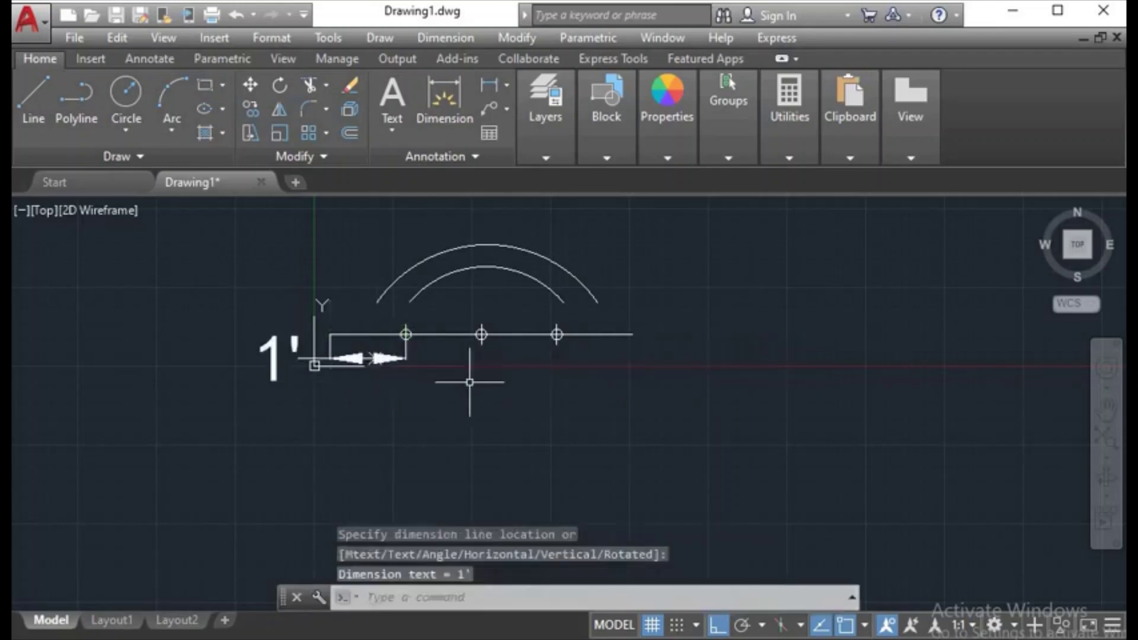
key("Return")
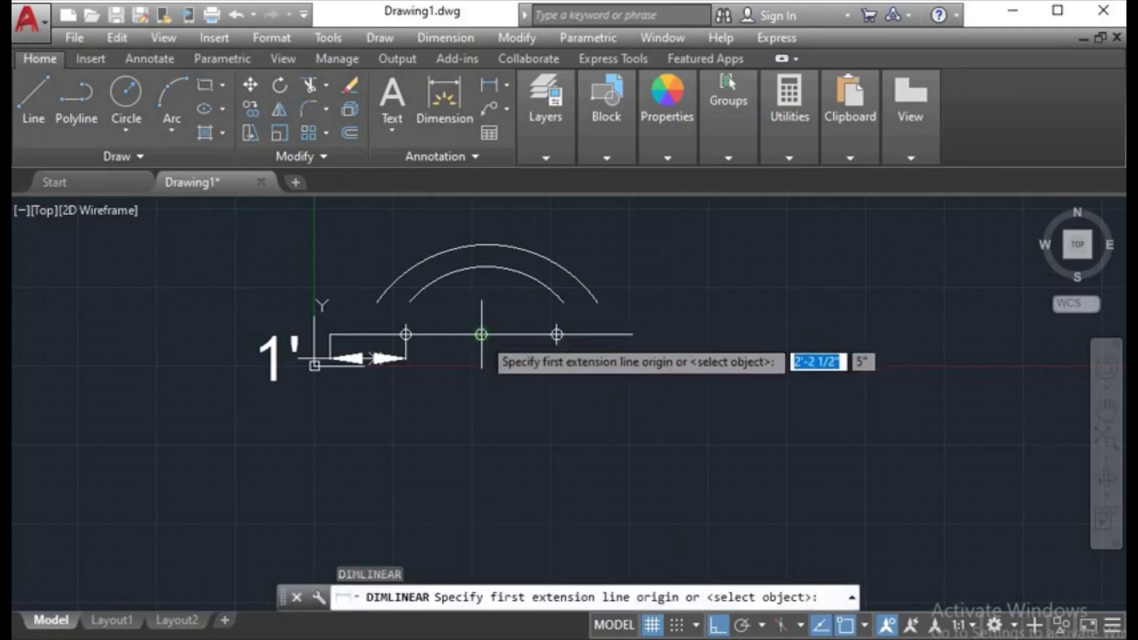
left_click(482, 334)
left_click(406, 356)
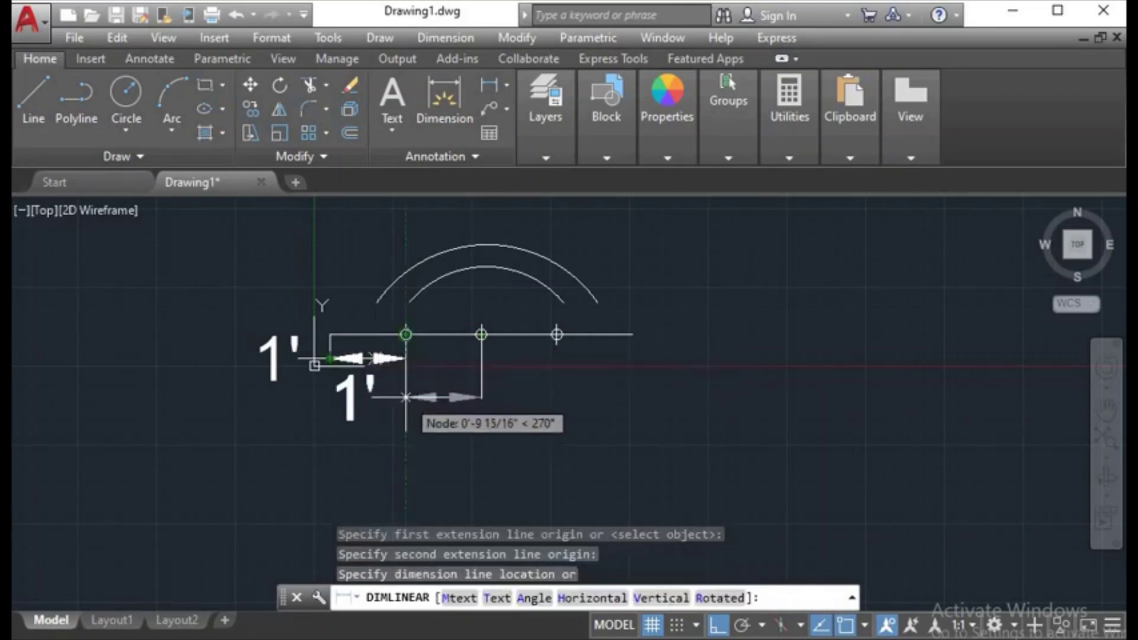
left_click(407, 397)
key("Return")
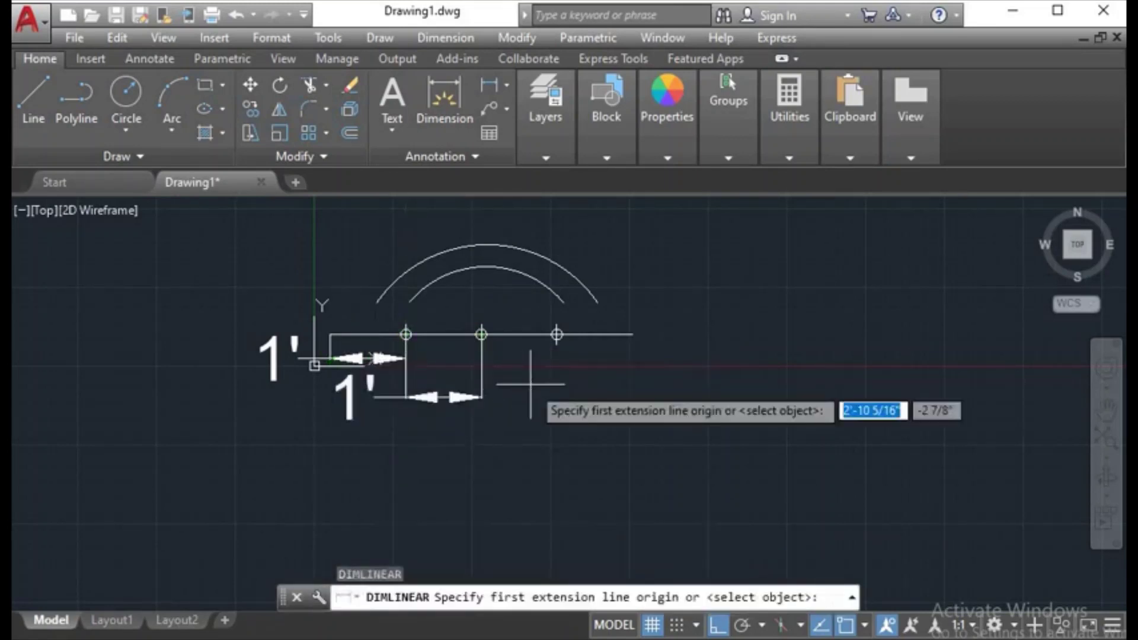
left_click(556, 334)
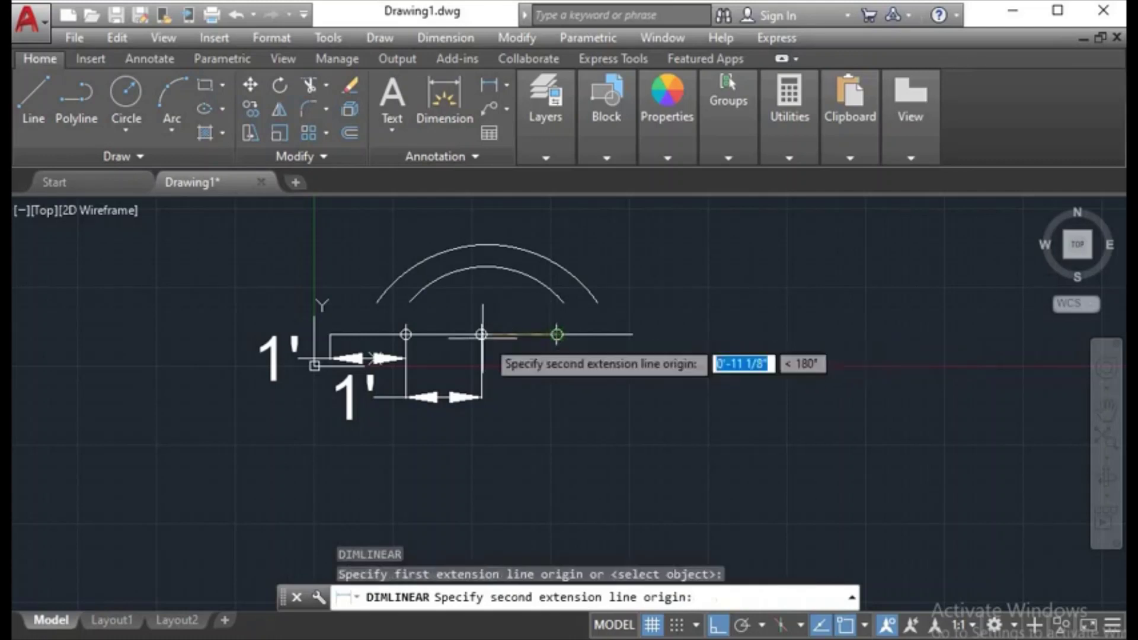
left_click(481, 334)
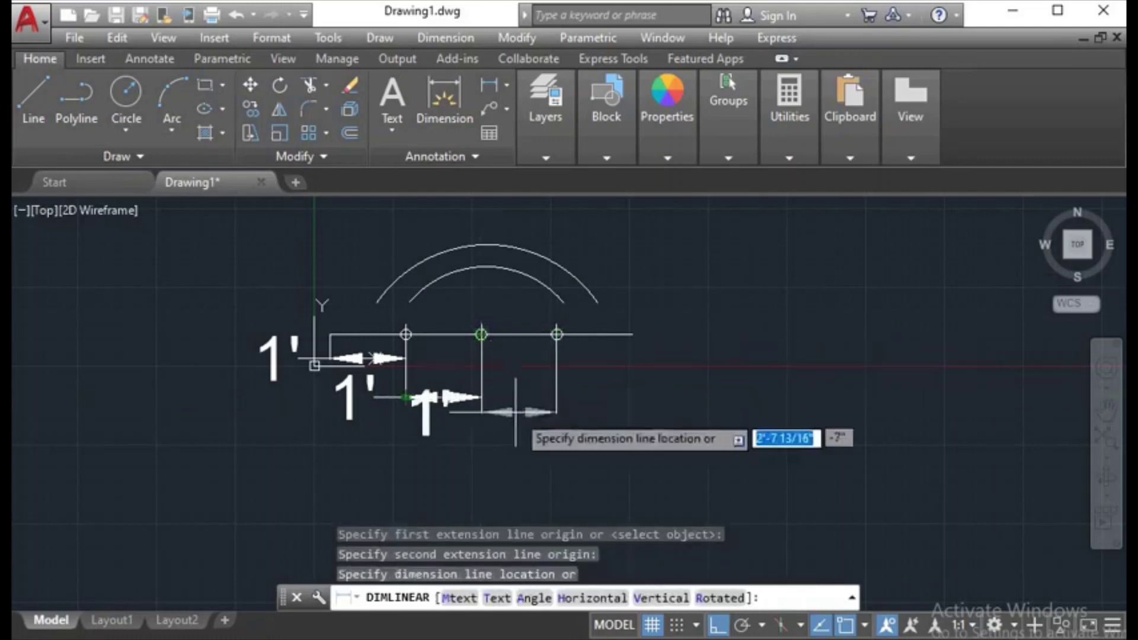
left_click(530, 446)
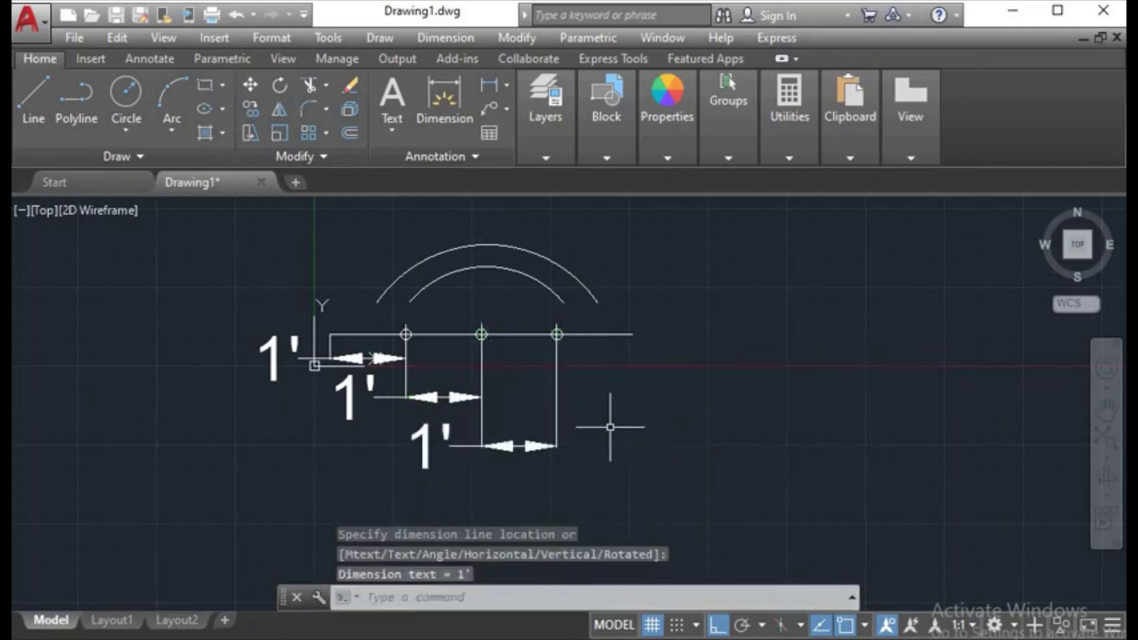
Give the Standard dimension style arrow size 2 and text height 4", and make it current.
type("d")
key("Return")
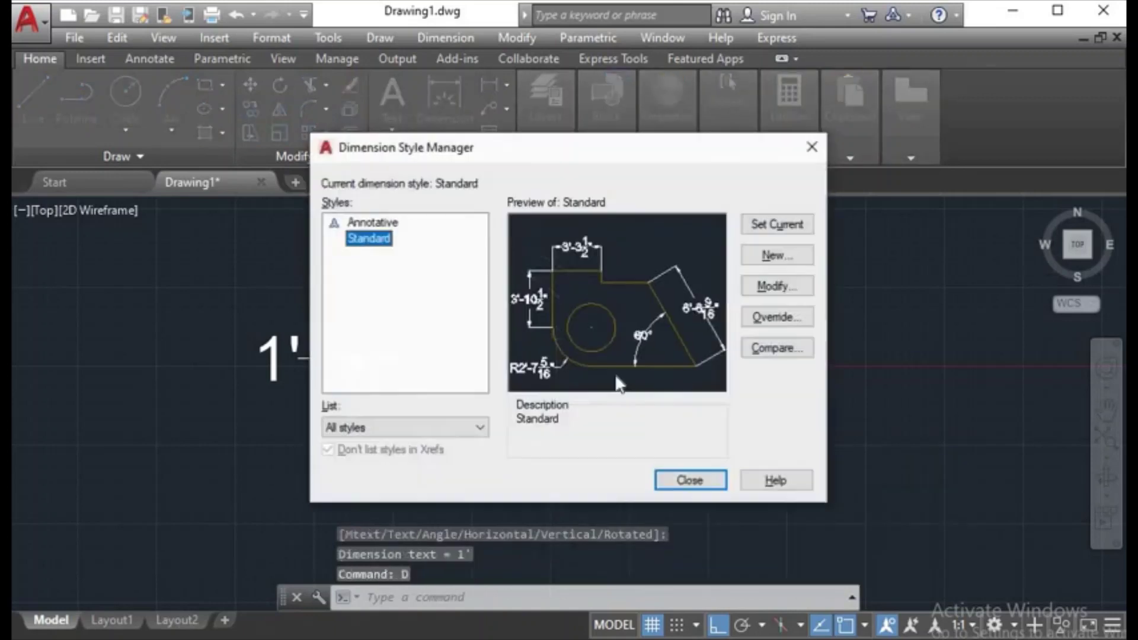
left_click(753, 289)
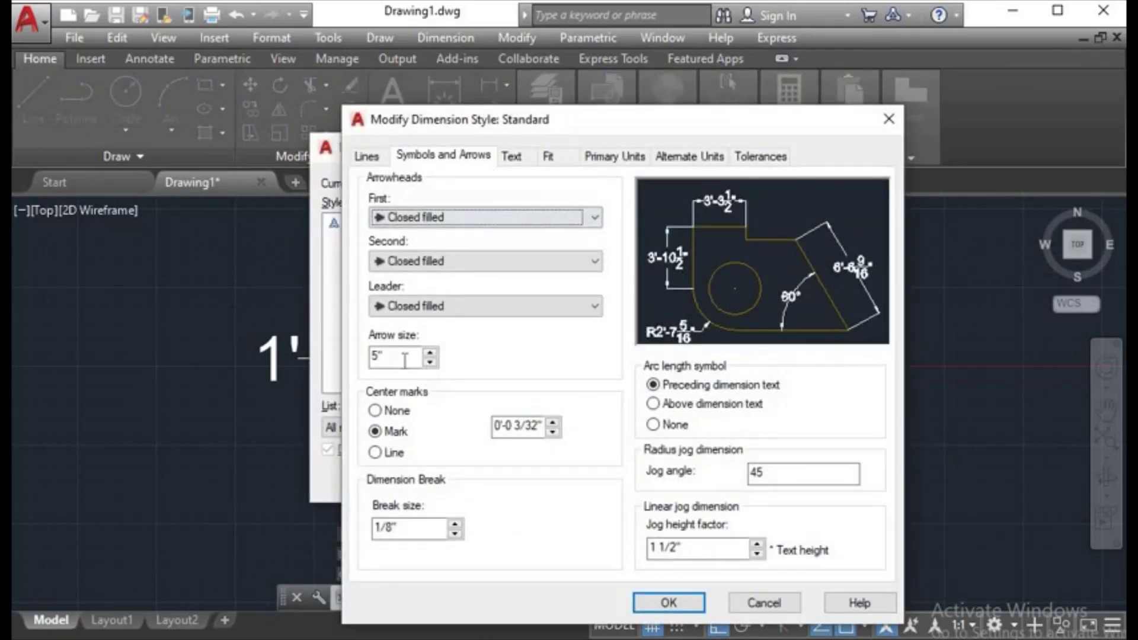
double_click(405, 358)
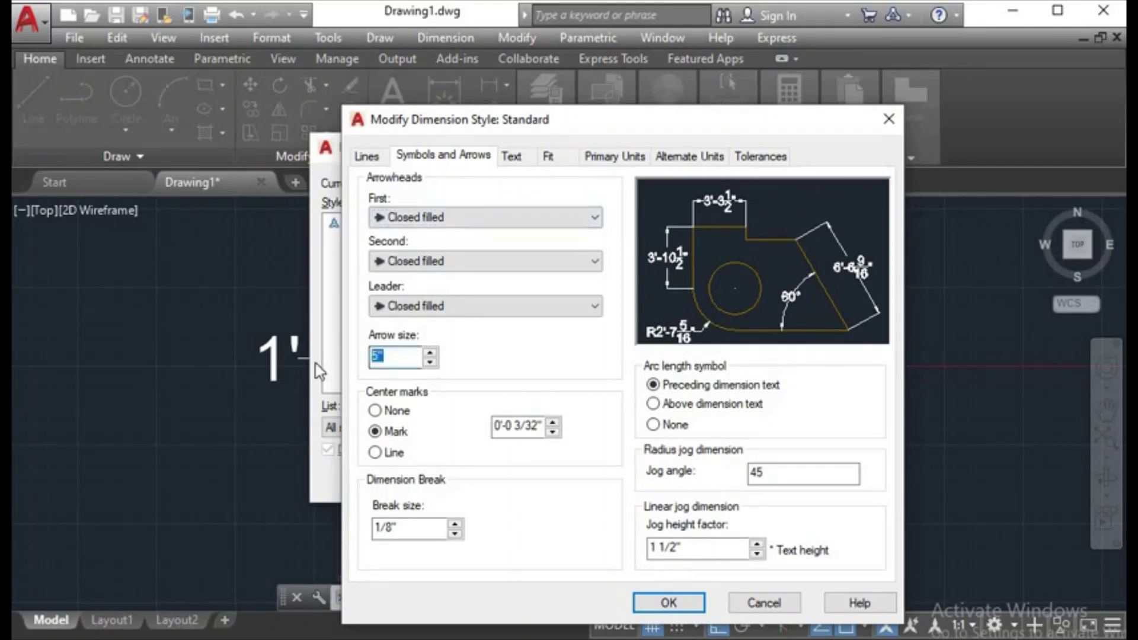
type("2")
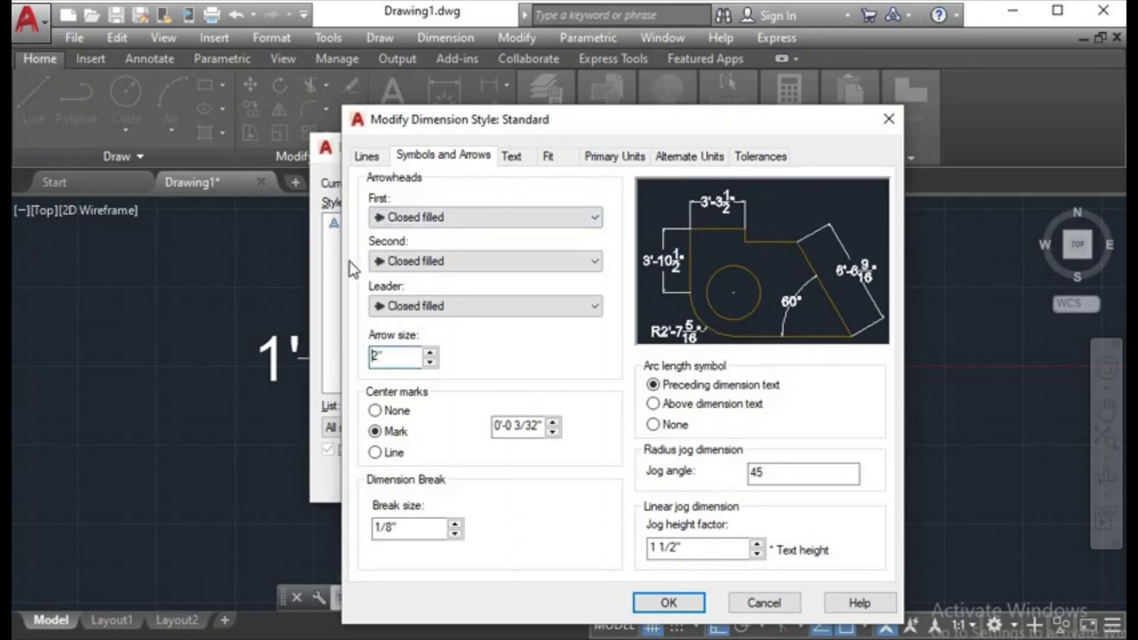
left_click(512, 156)
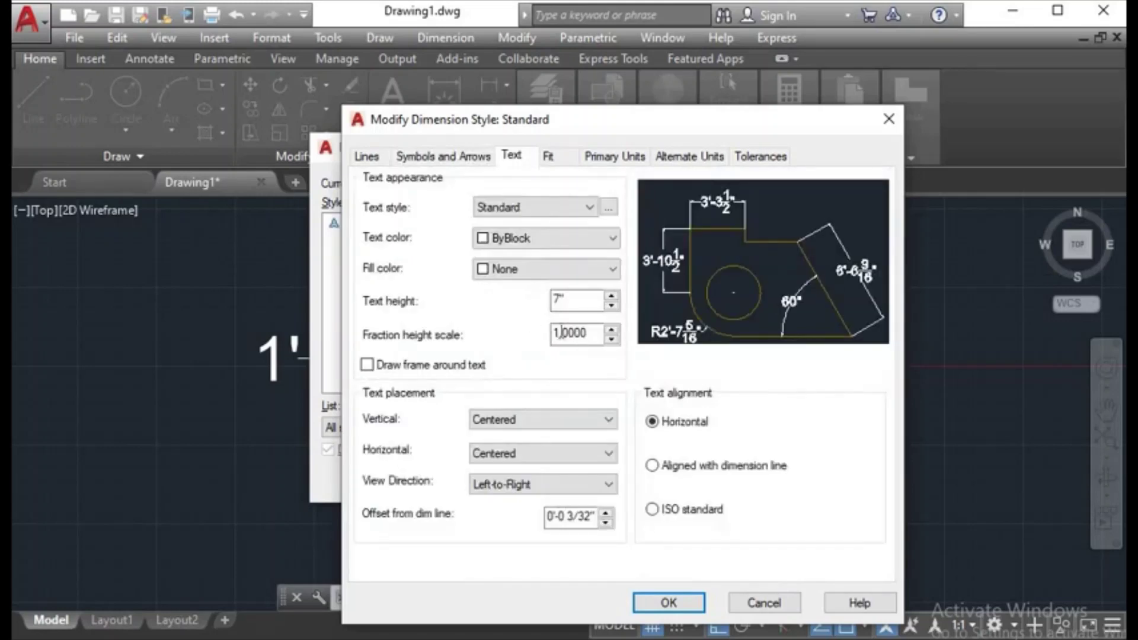
left_click(578, 301)
left_click_drag(522, 290, 482, 293)
type("4\"")
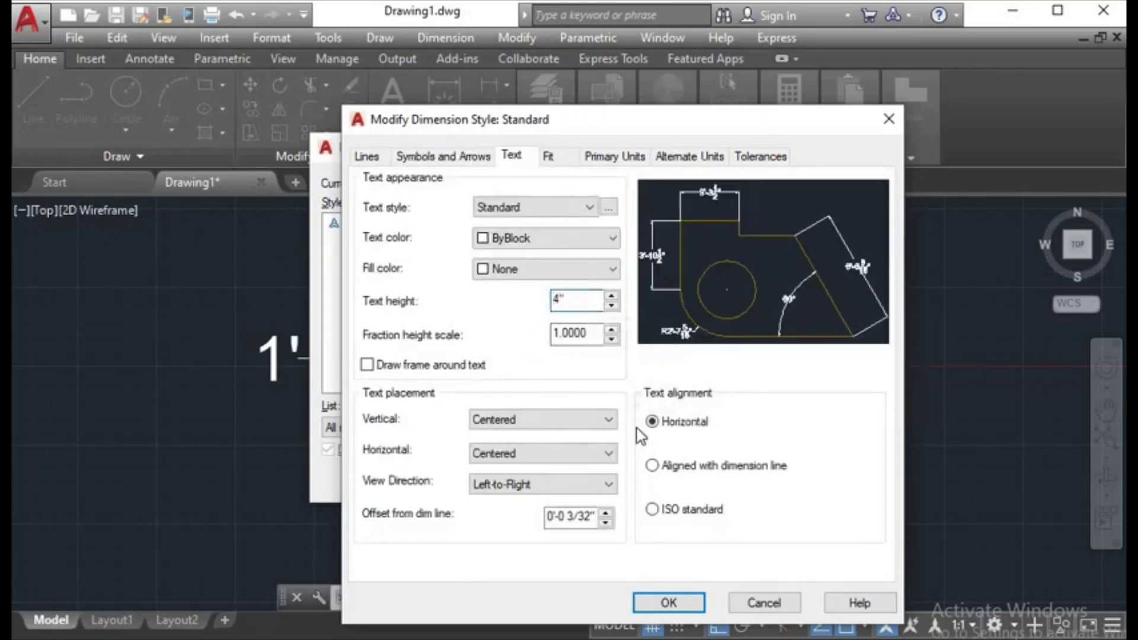
left_click(671, 602)
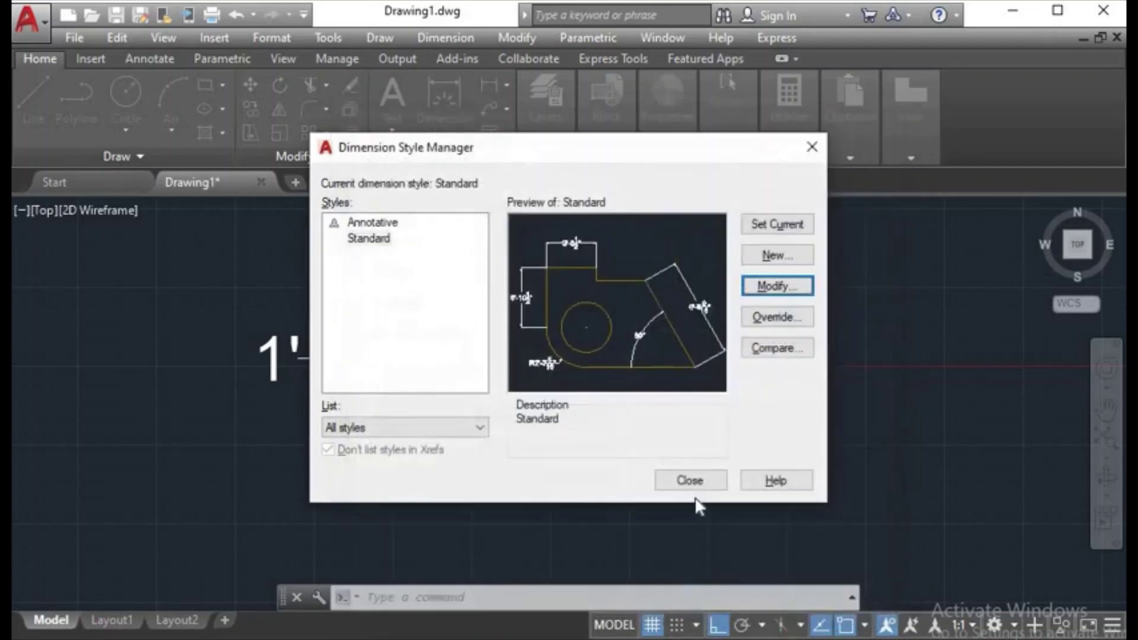
left_click(779, 232)
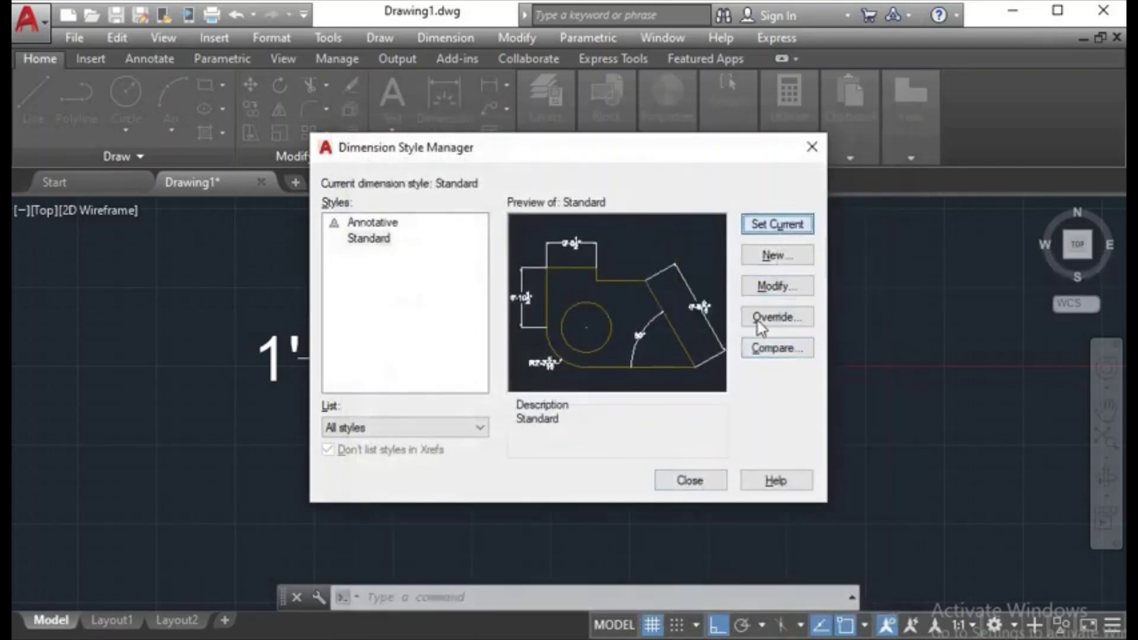
left_click(706, 481)
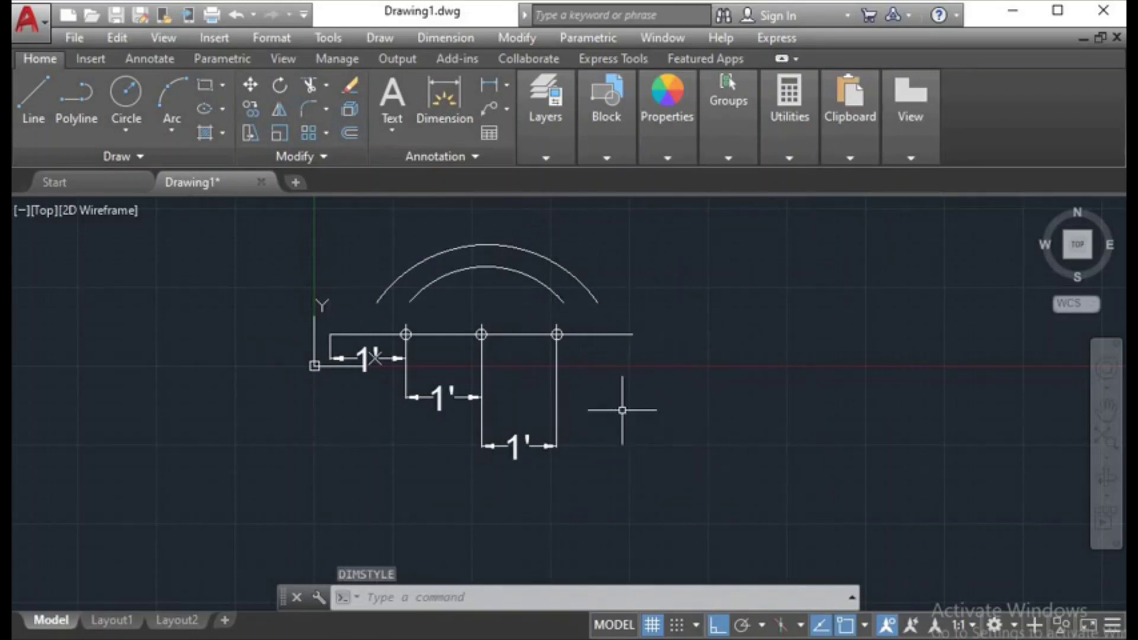
Dimension the last quarter from the third node to the line's right end, level with the lowest.
type("dli")
key("Return")
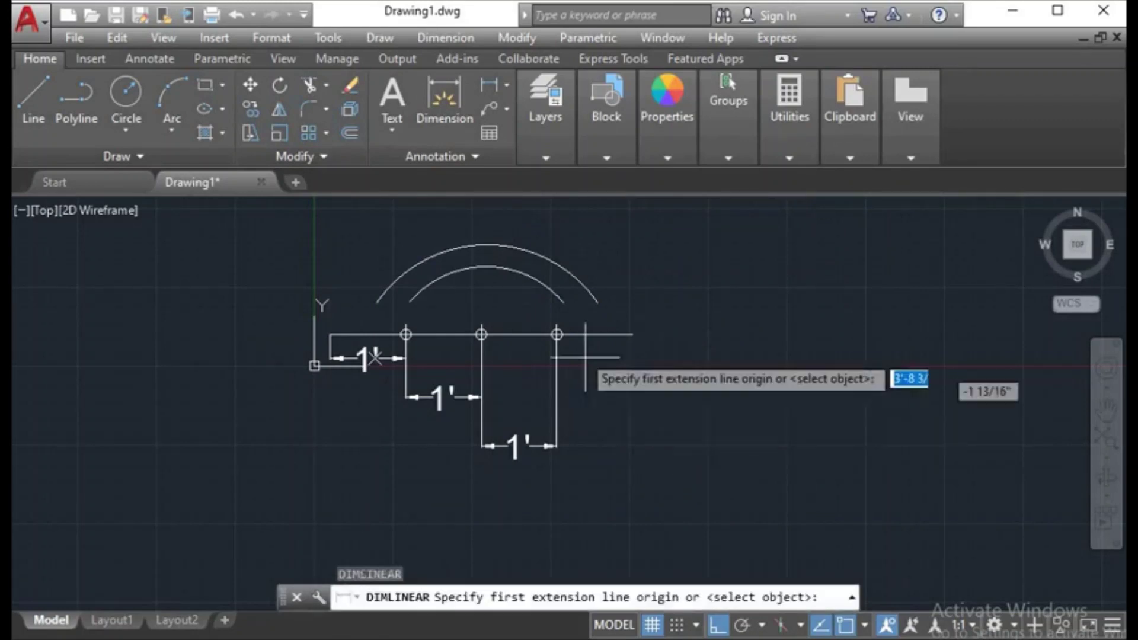
left_click(557, 334)
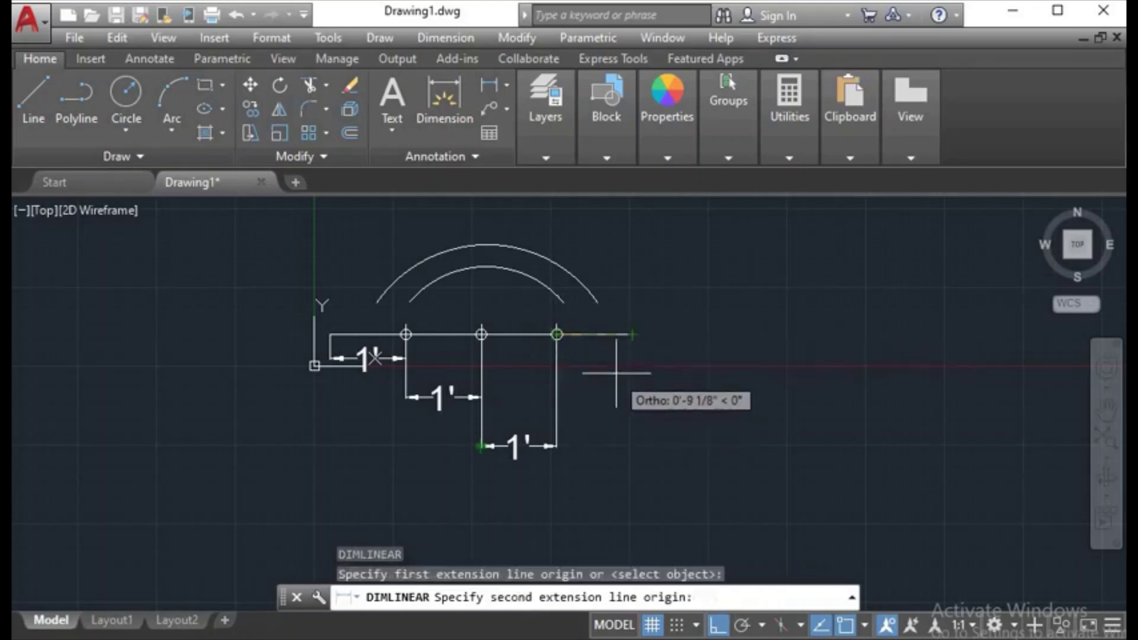
left_click(632, 334)
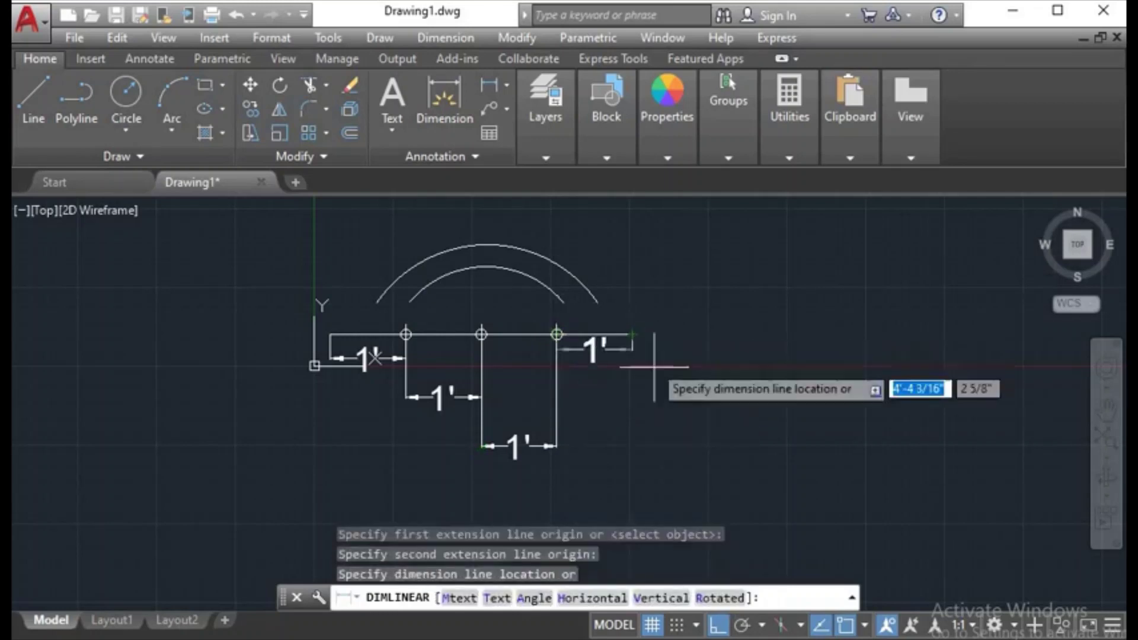
left_click(681, 446)
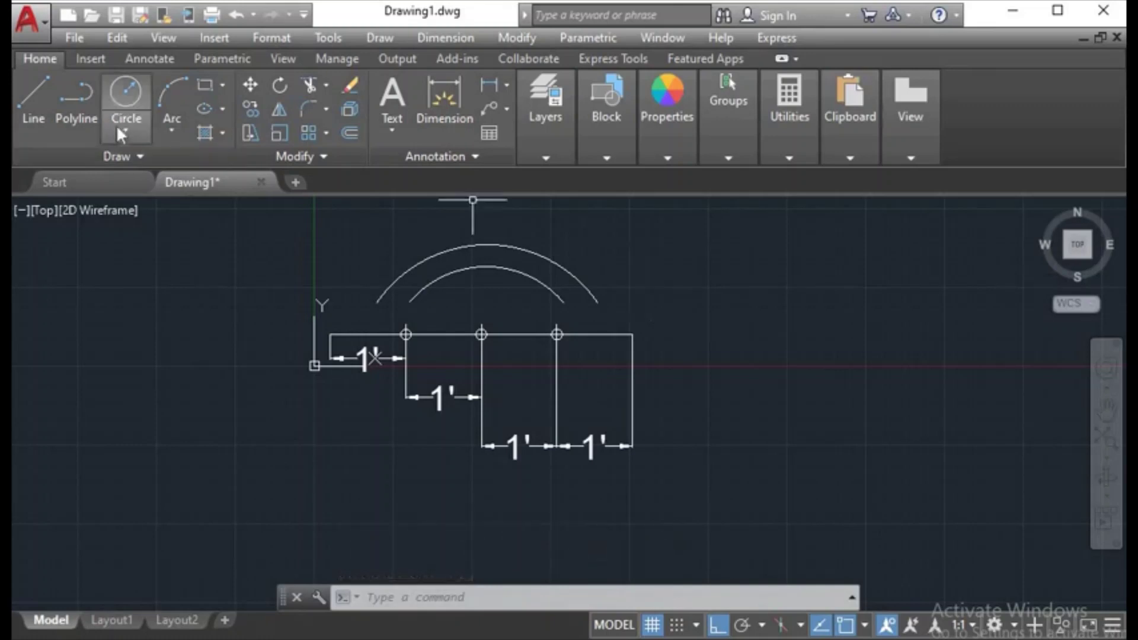
Draw an open seven-vertex stepped polyline to the right of the dimensioned line.
left_click(86, 116)
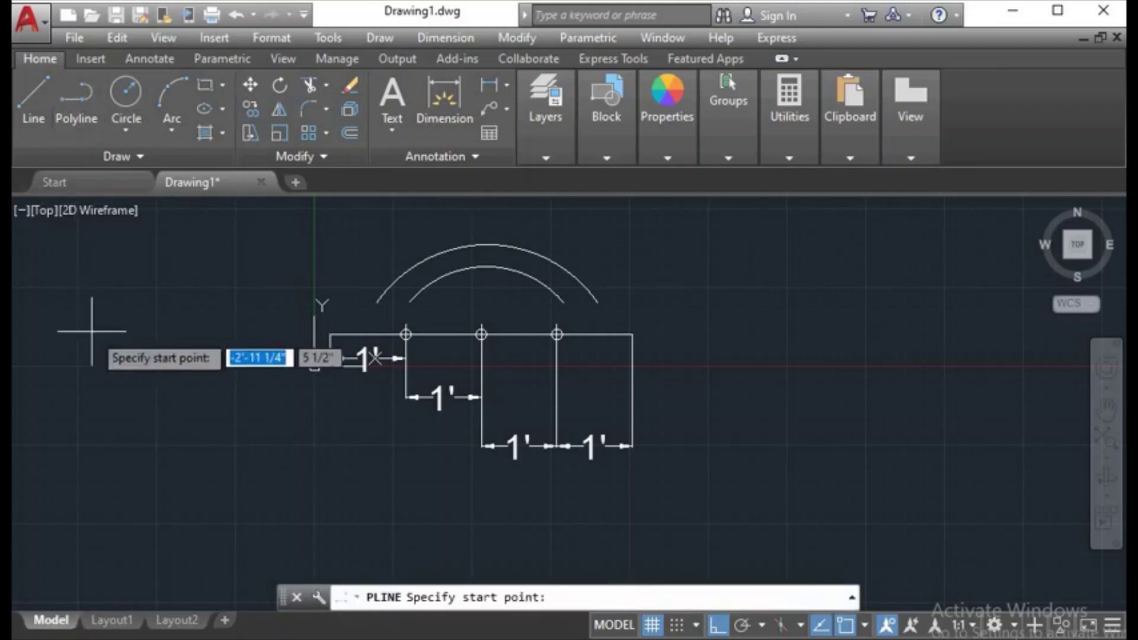
left_click(716, 314)
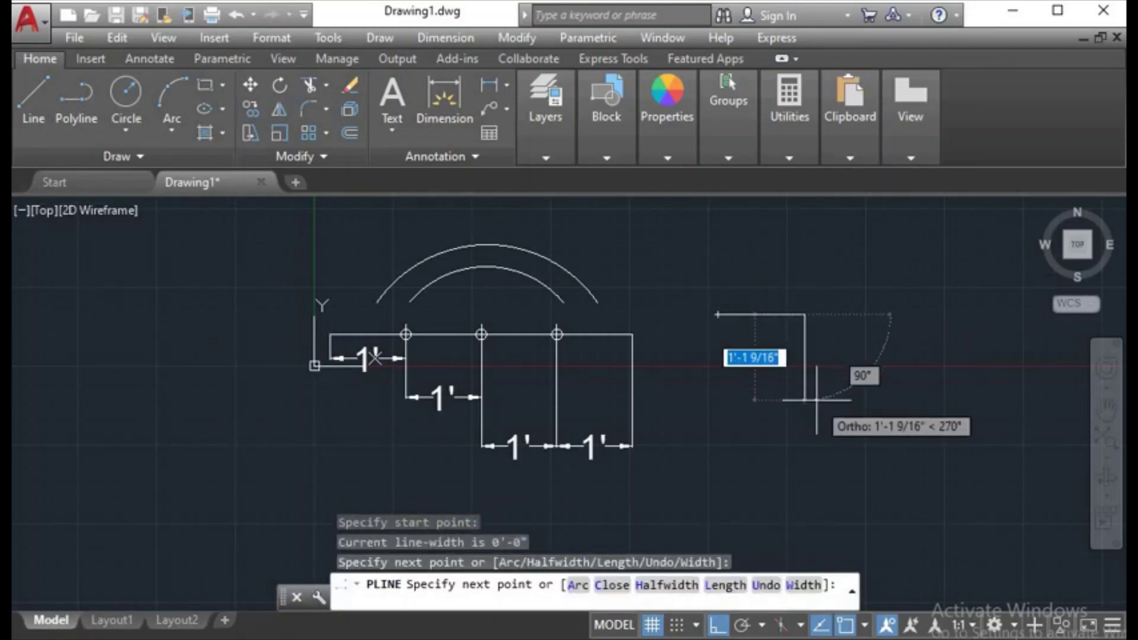
left_click(805, 400)
left_click(886, 400)
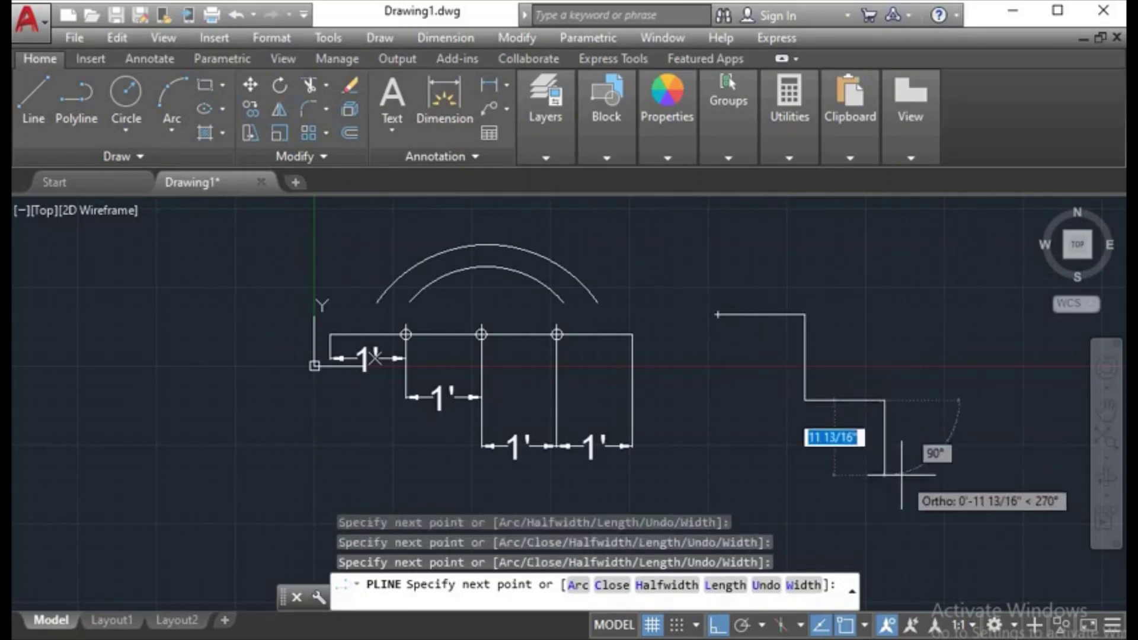
left_click(886, 474)
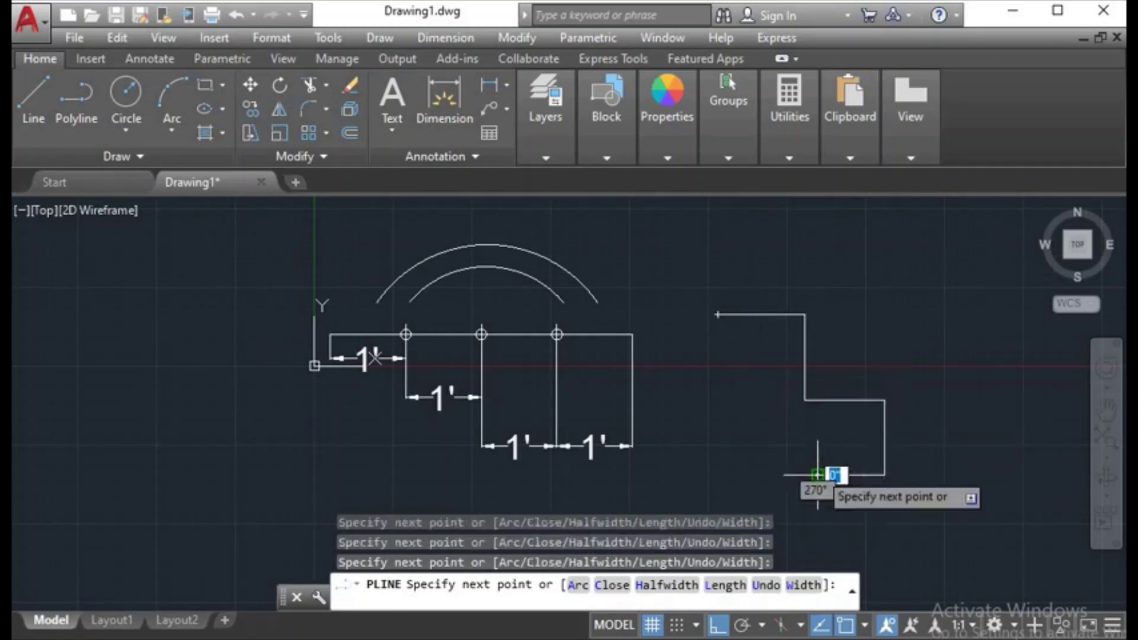
left_click(817, 474)
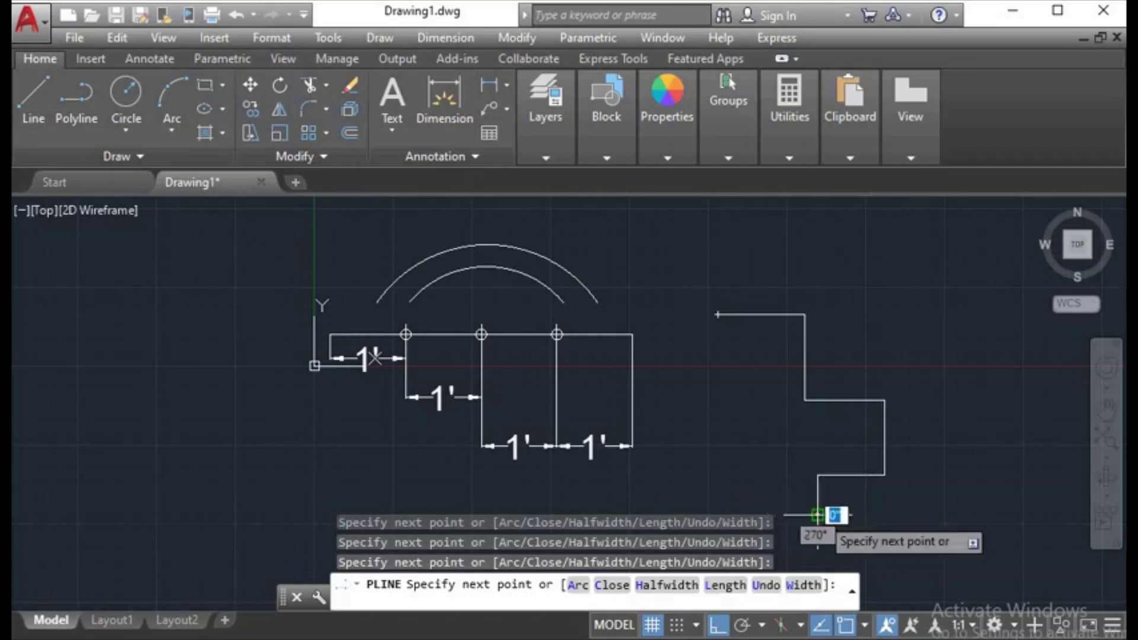
left_click(817, 514)
left_click(739, 514)
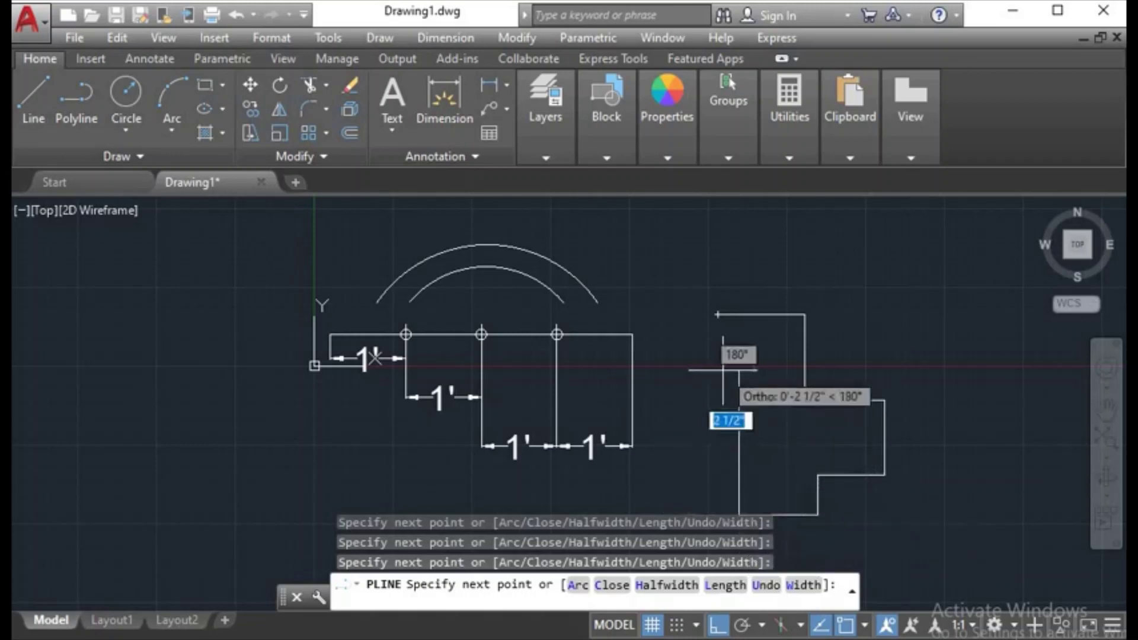
right_click(723, 370)
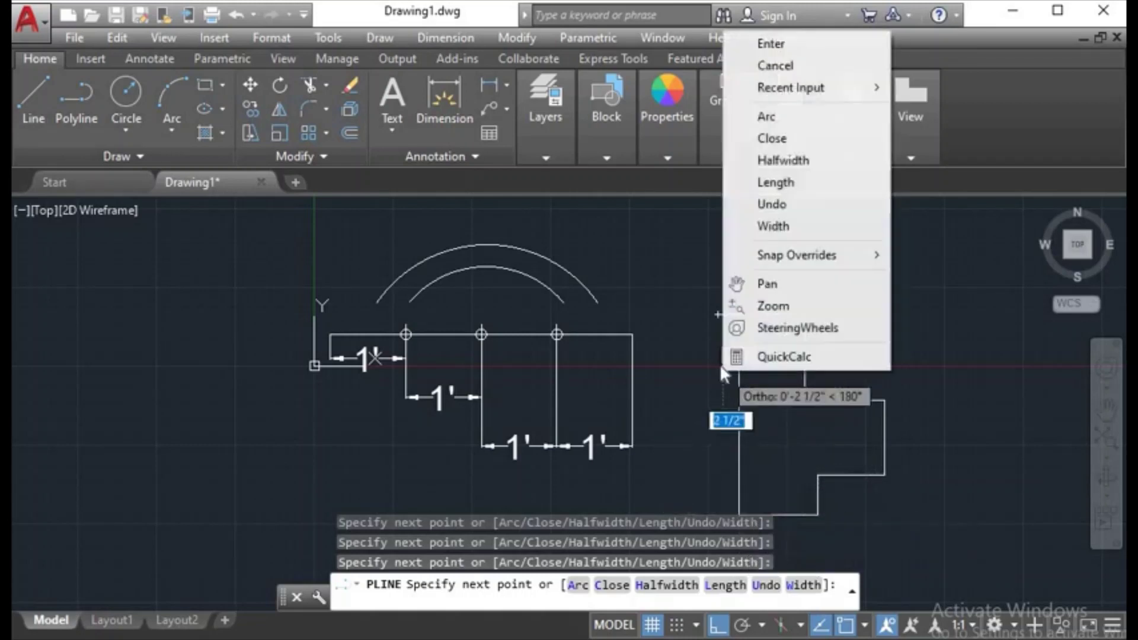
left_click(773, 47)
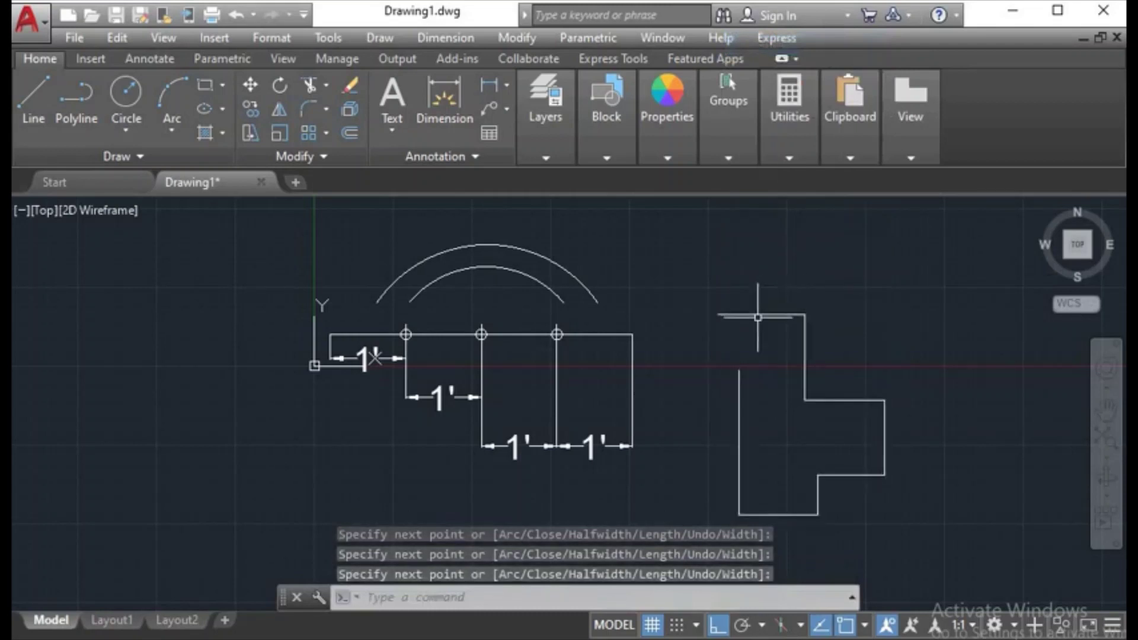
Explode the stepped polyline with X, then undo the explode to keep it whole.
left_click(751, 316)
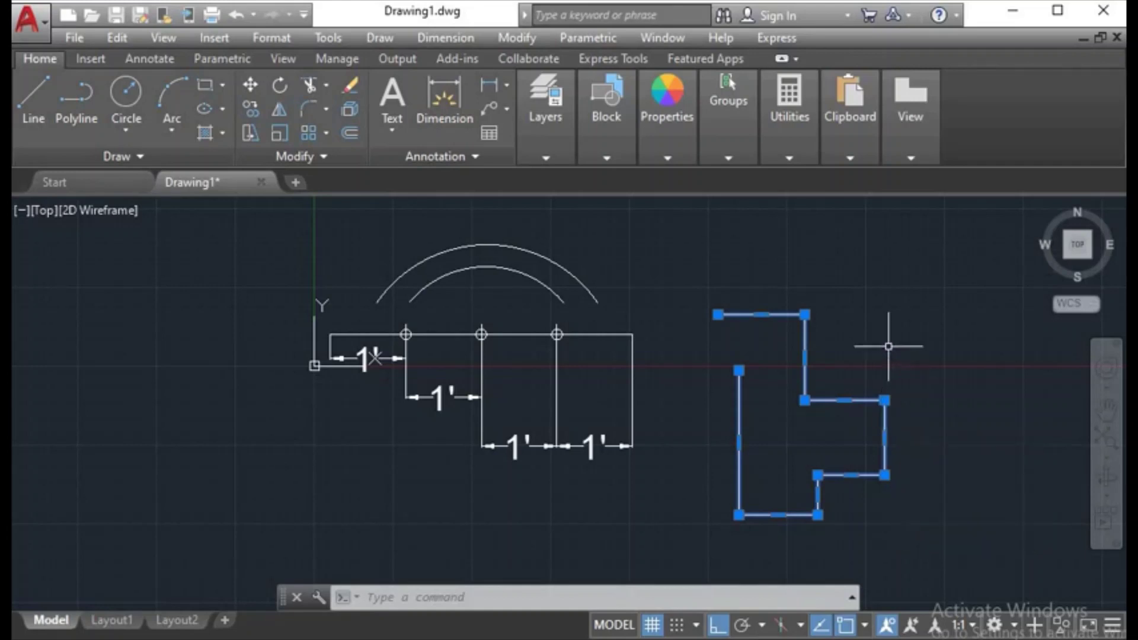
type("x")
key("Return")
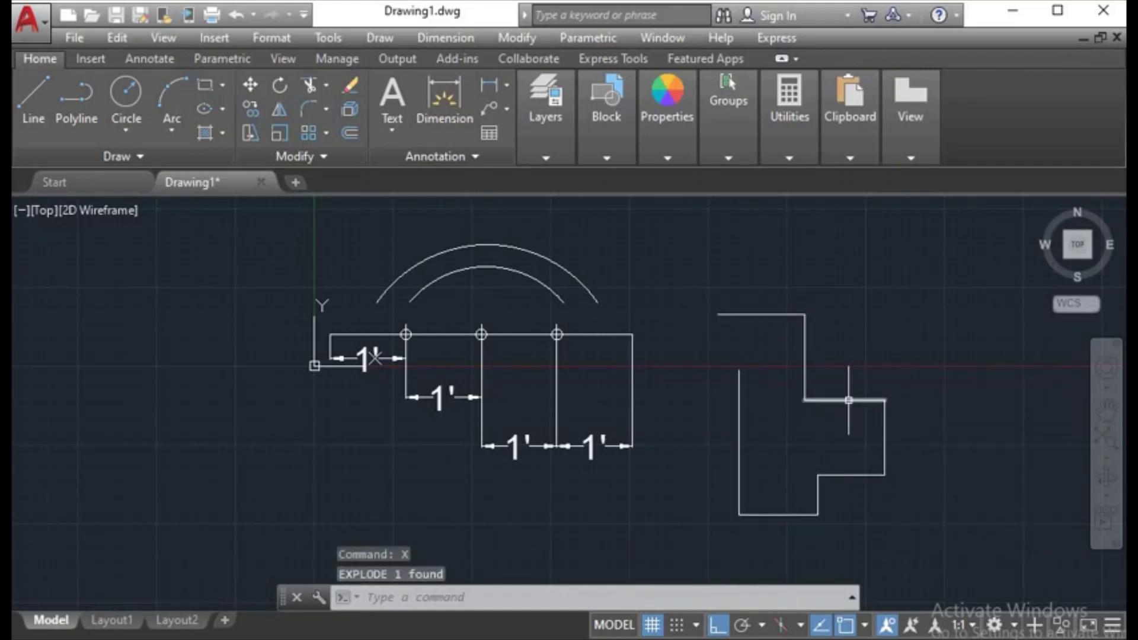
key("ctrl+z")
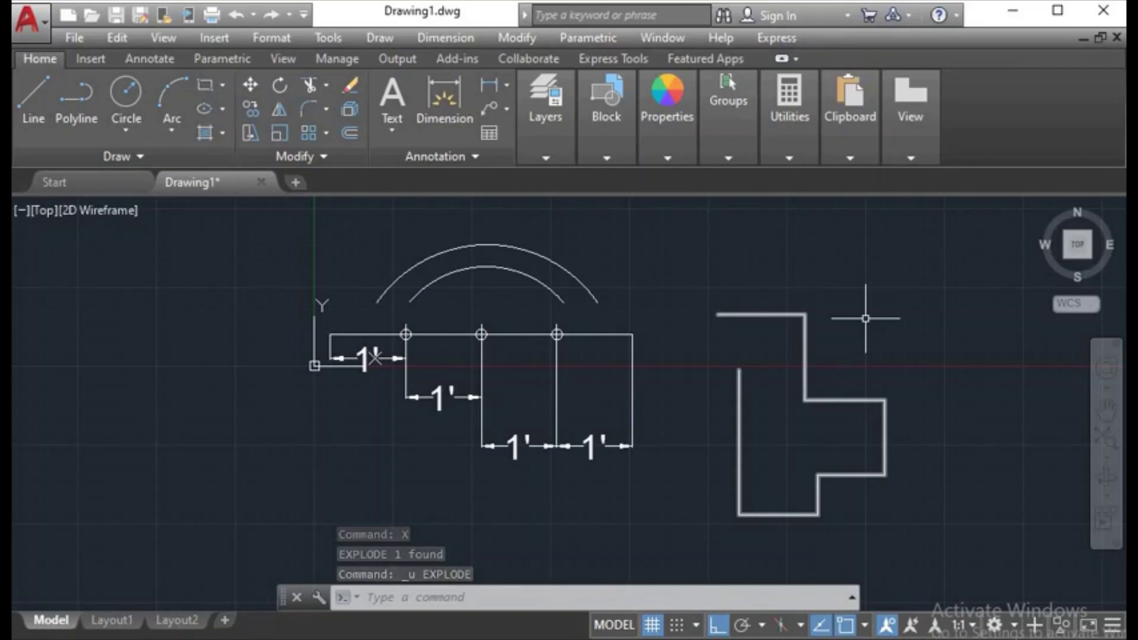
type("L")
key("Return")
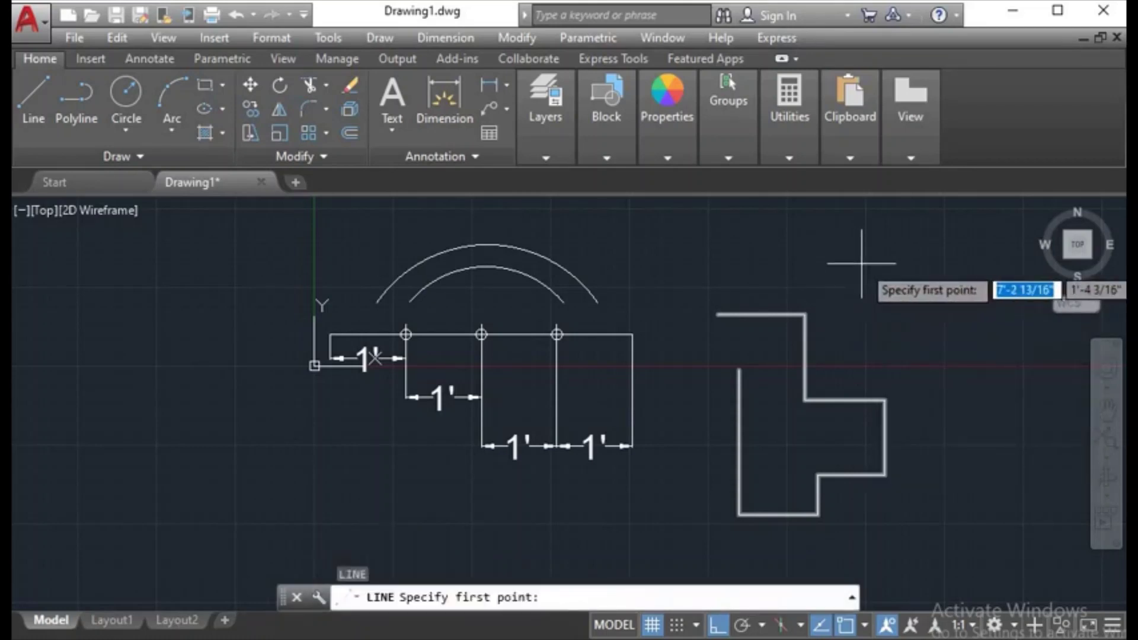
Draw the upper steps of a new line-based stepped outline further right.
left_click(866, 261)
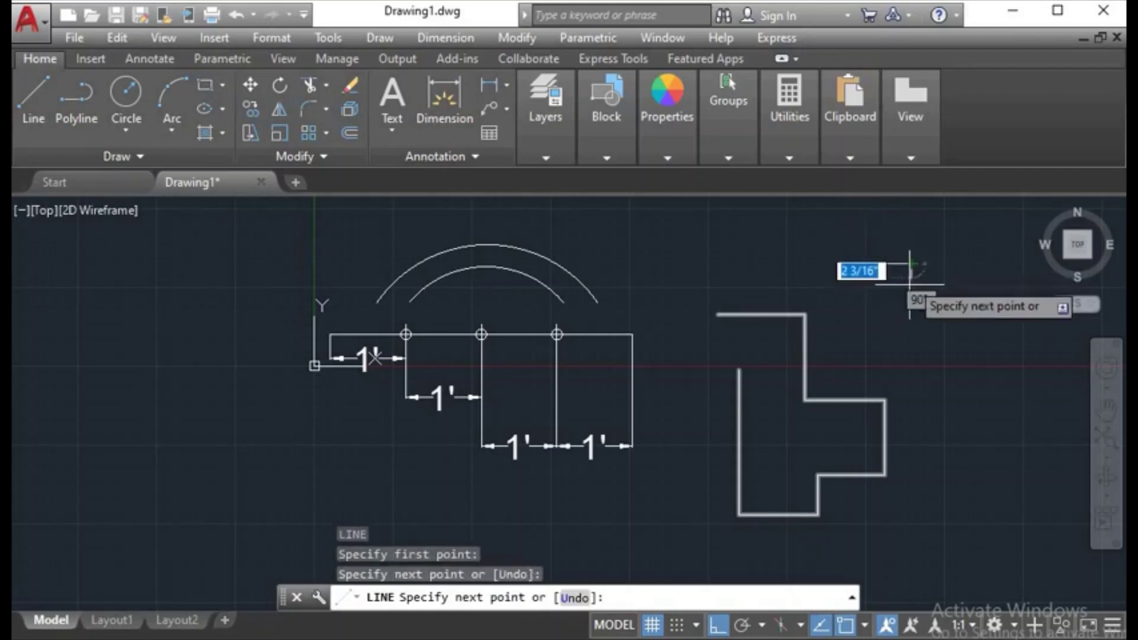
left_click(912, 263)
left_click(912, 329)
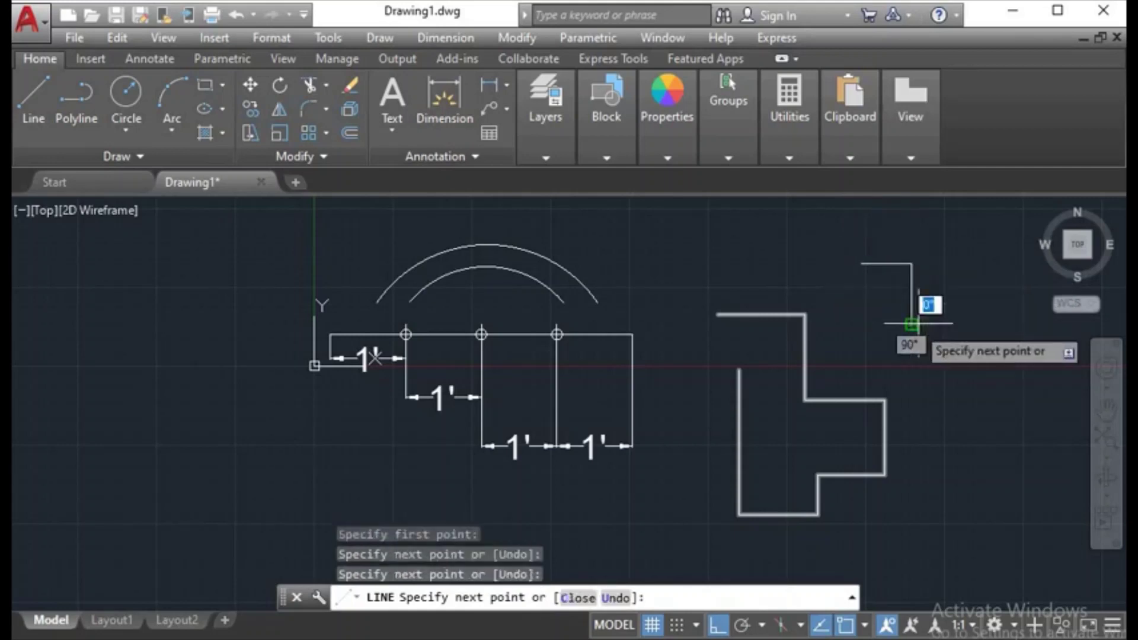
left_click(962, 325)
left_click(963, 379)
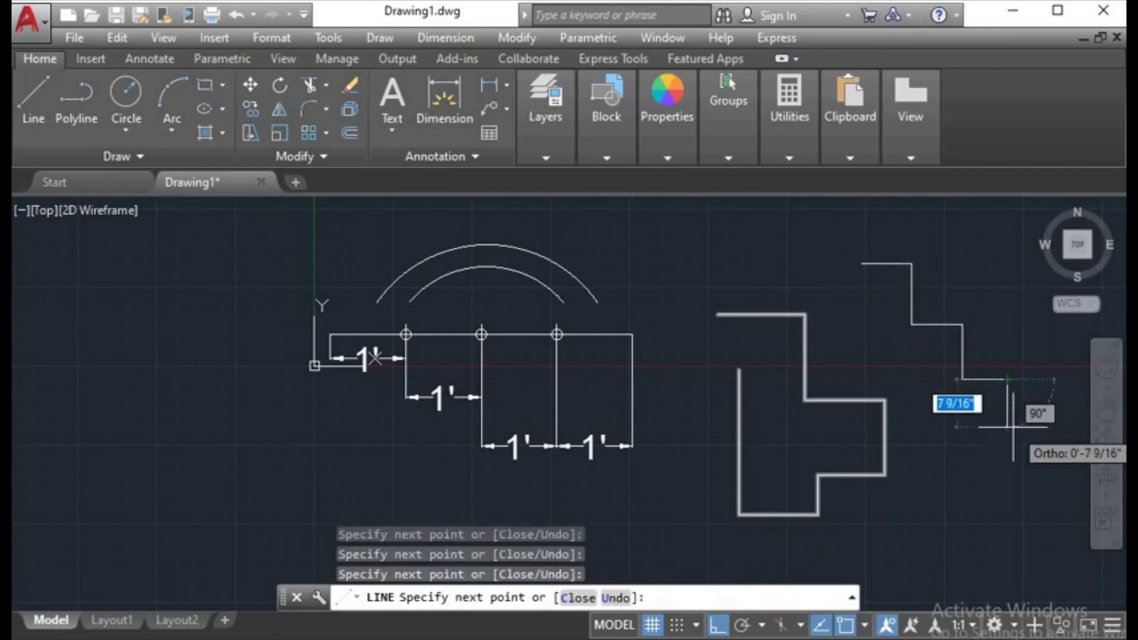
left_click(1008, 426)
left_click(956, 426)
Complete the outline's lower steps and bottom edge, then crossing-select the earlier polyline.
left_click(956, 470)
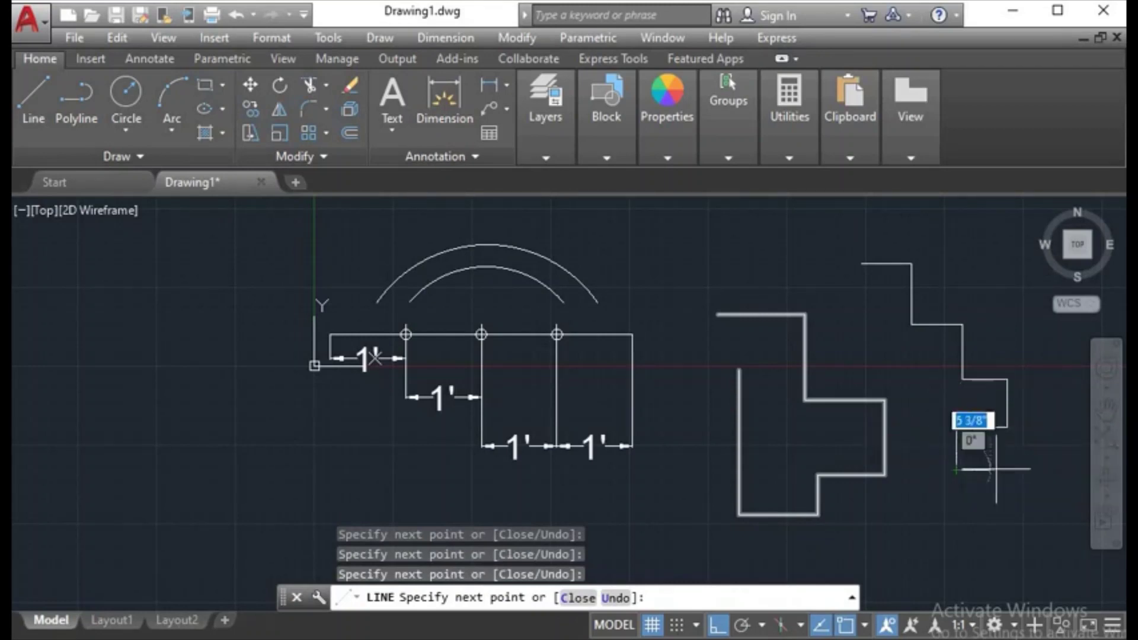
left_click(1006, 470)
left_click(1006, 513)
left_click(935, 514)
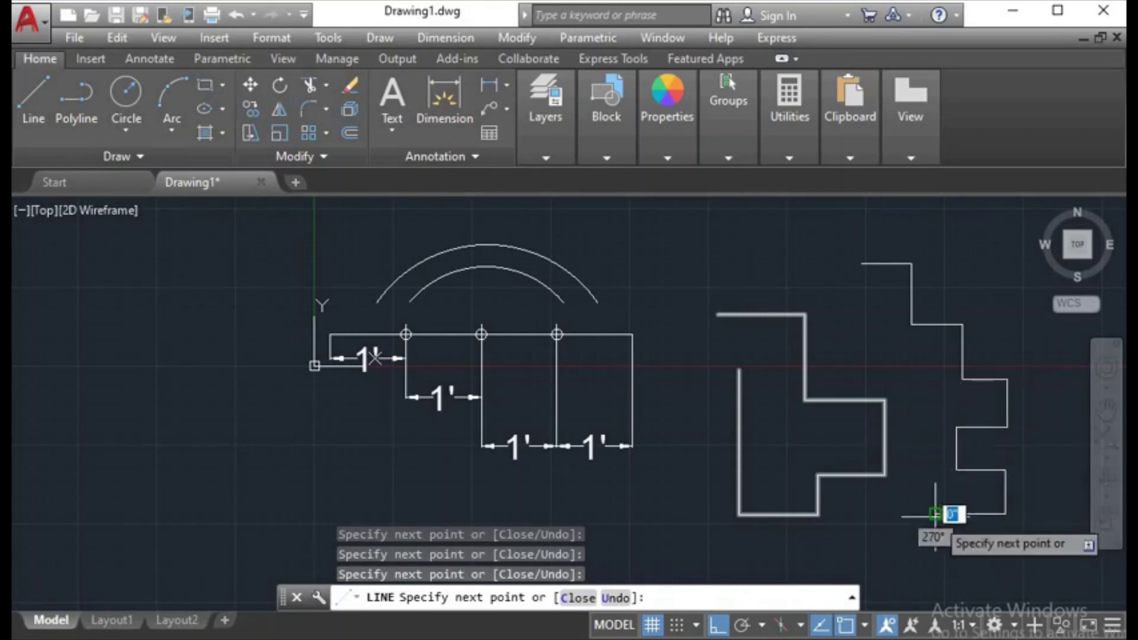
right_click(935, 514)
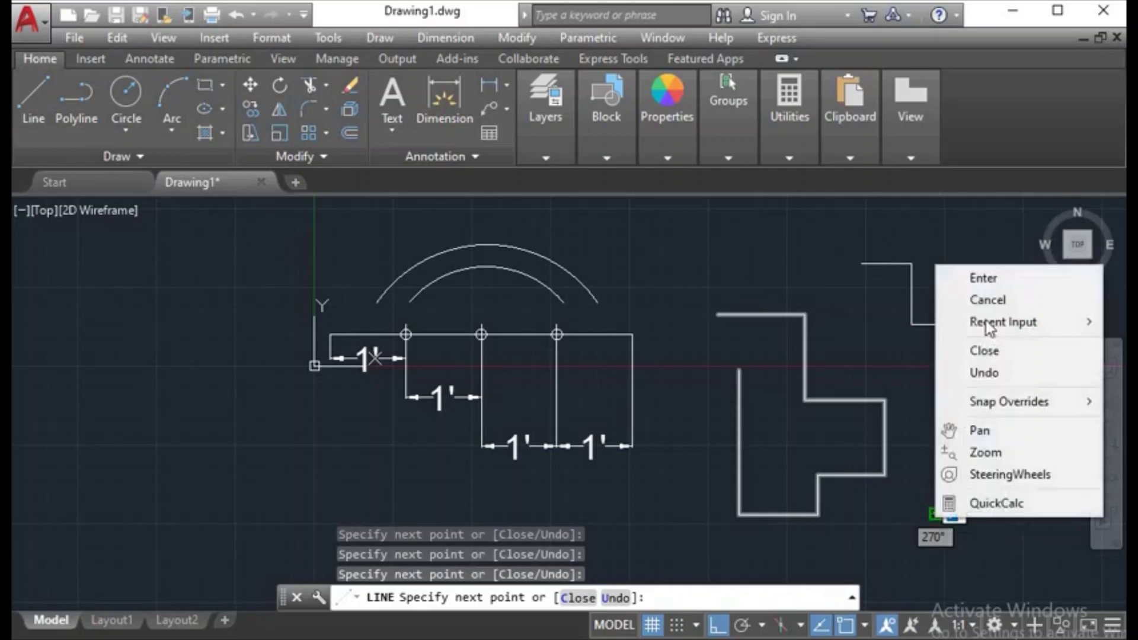
left_click(990, 278)
left_click(855, 356)
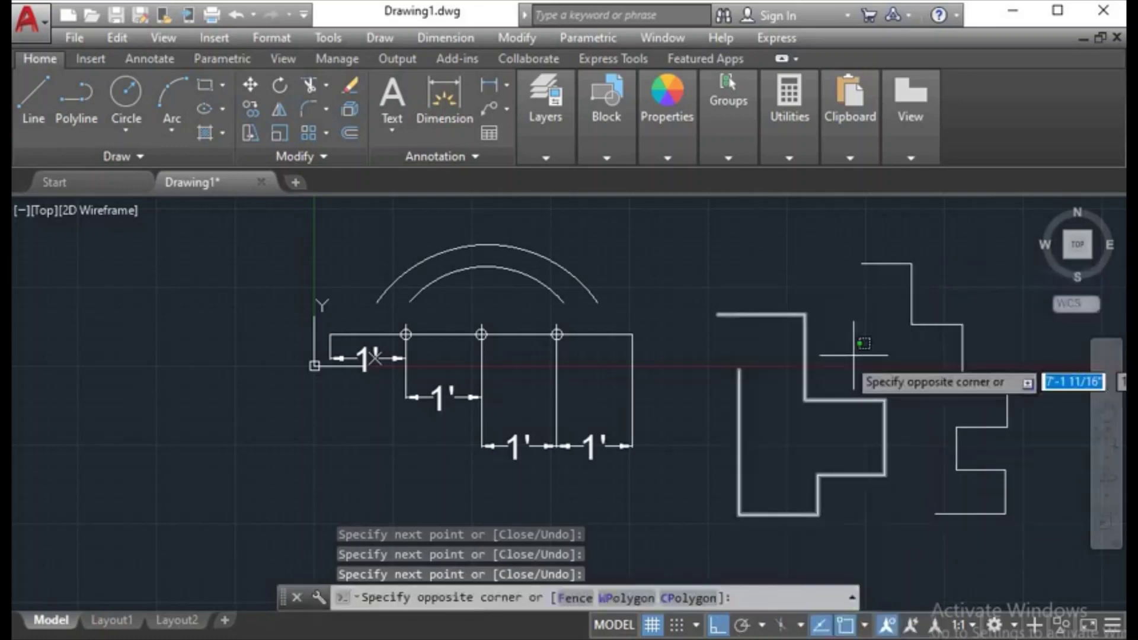
left_click(771, 396)
Delete the selected polyline and begin a new stepped polyline with its first step.
key("Delete")
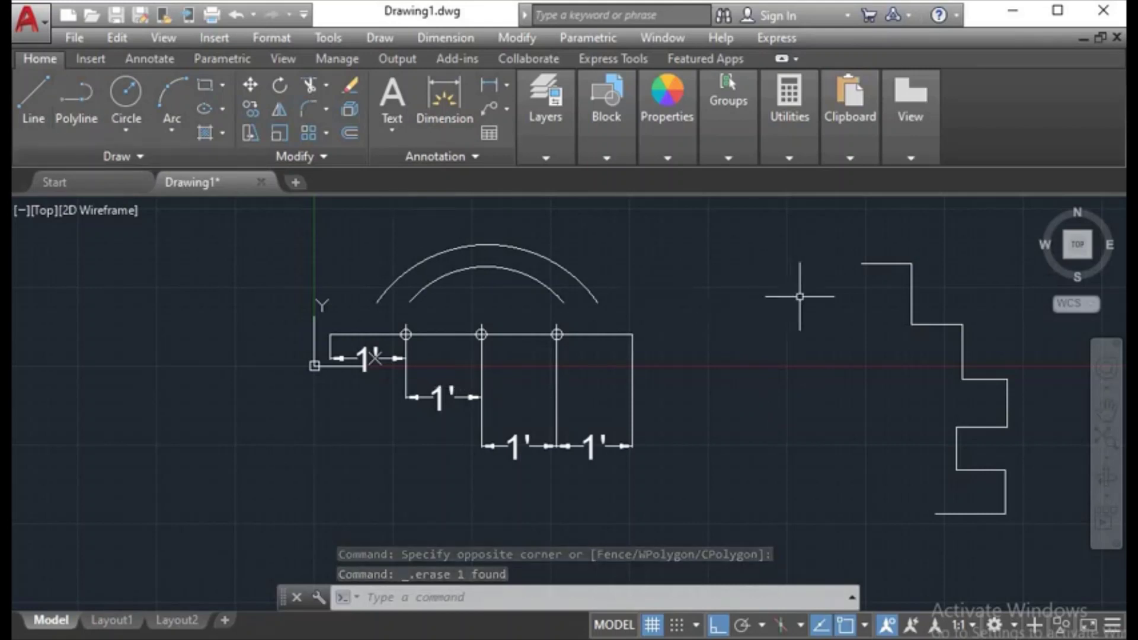
type("PL")
key("Return")
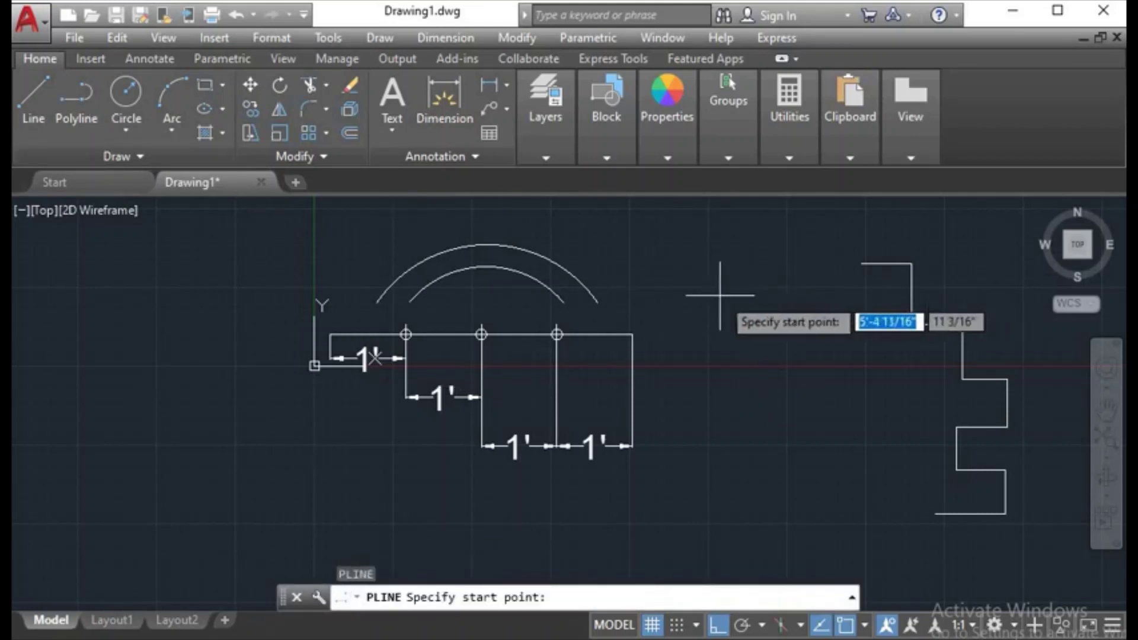
left_click(698, 296)
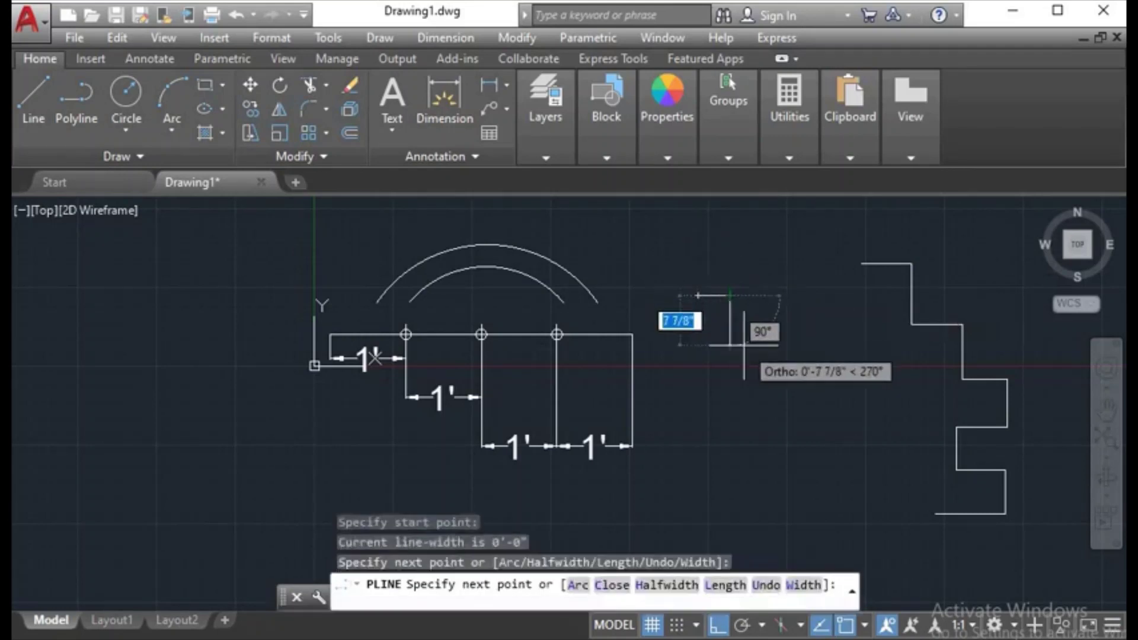
left_click(730, 345)
left_click(787, 345)
Add the remaining drops and steps, end the polyline, and select its short top line.
left_click(786, 383)
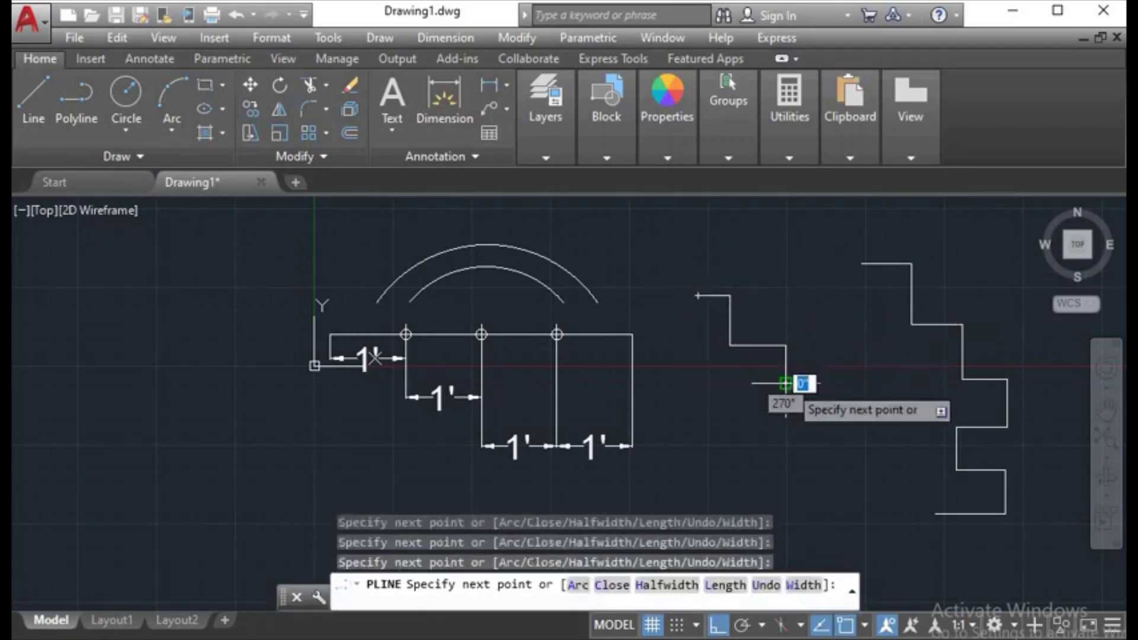
left_click(838, 383)
left_click(846, 437)
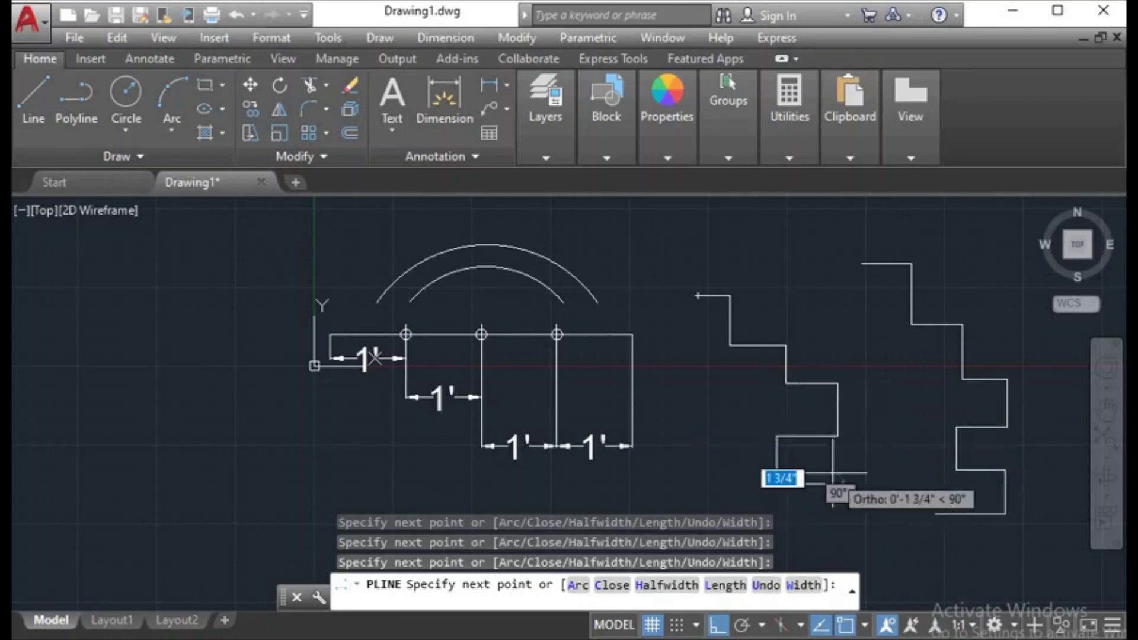
right_click(833, 475)
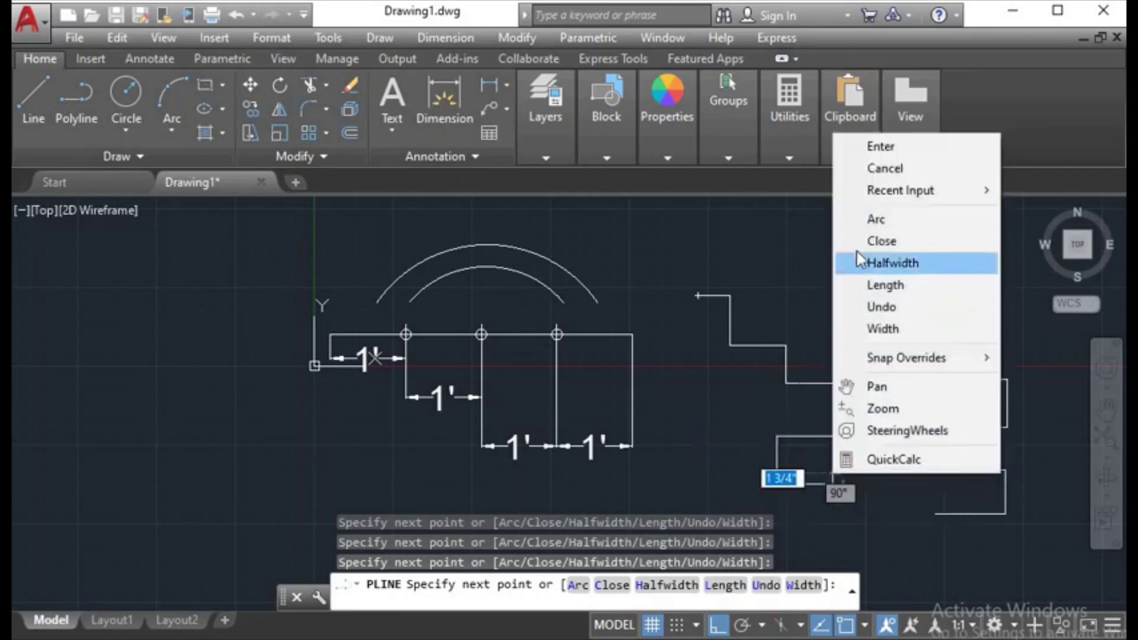
left_click(902, 148)
left_click_drag(806, 242, 796, 248)
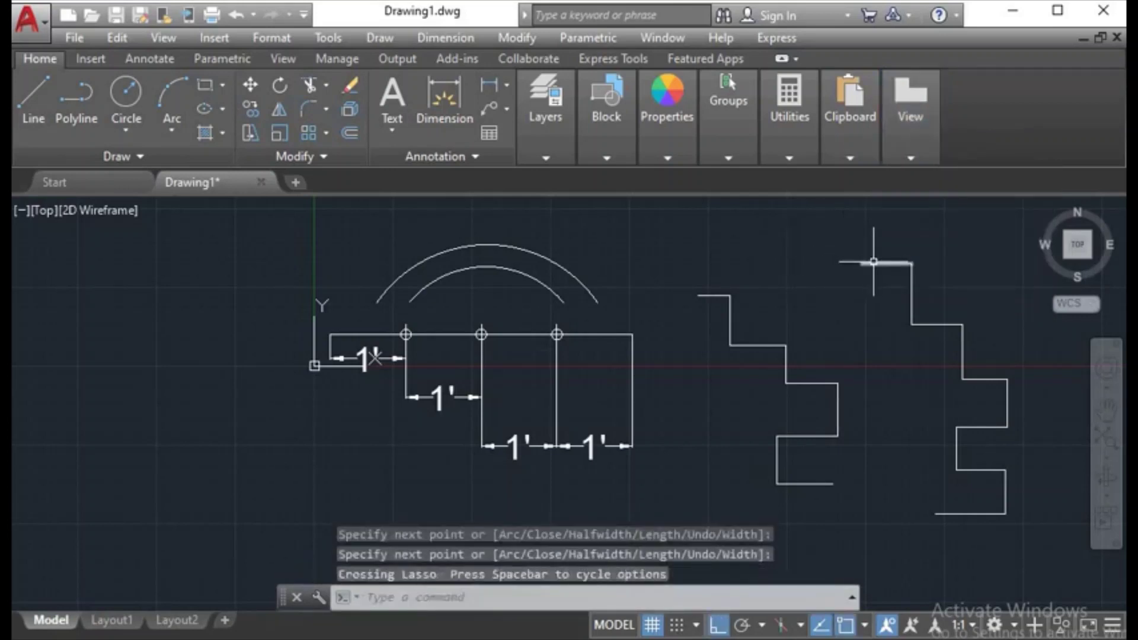
left_click(874, 262)
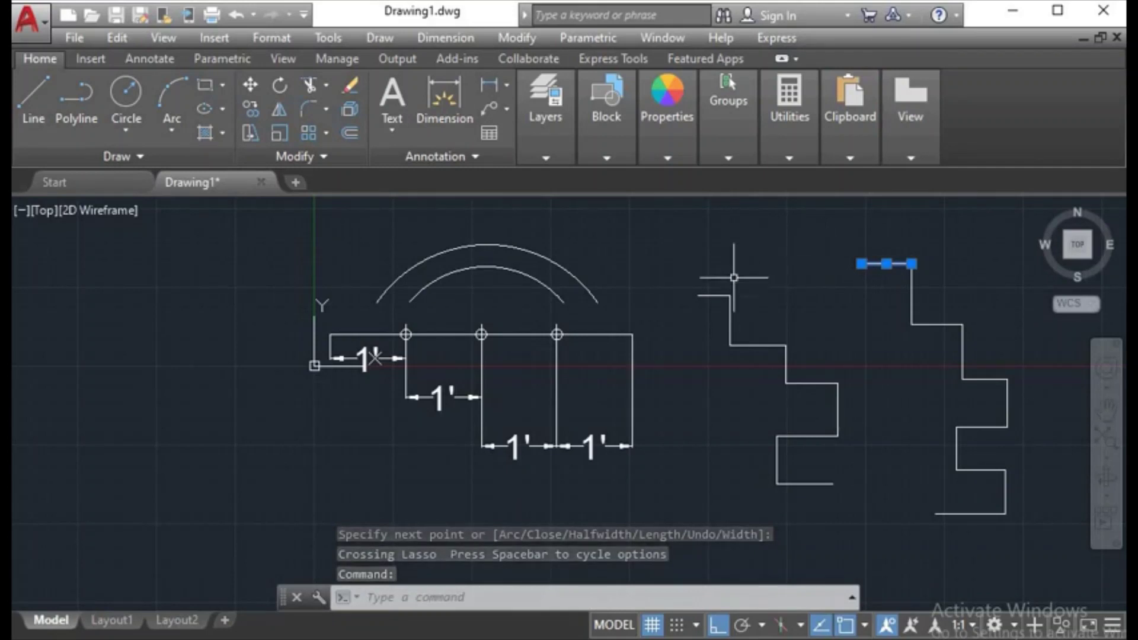
Select the left stepped polyline, then start and cancel a stray line.
left_click(709, 294)
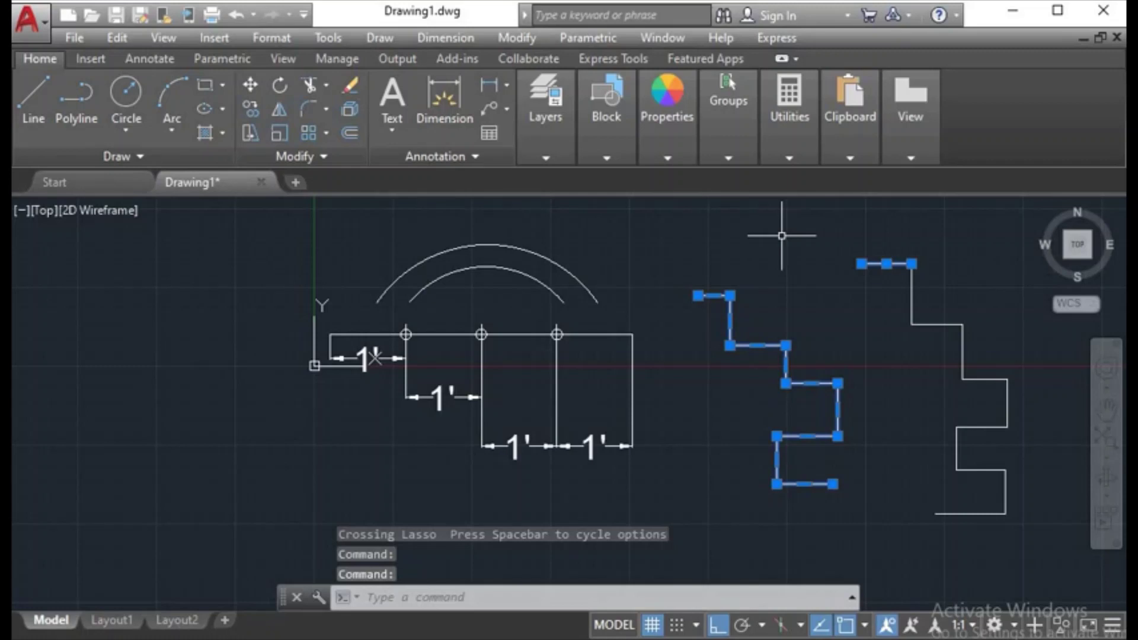
right_click(782, 219)
mouse_move(849, 254)
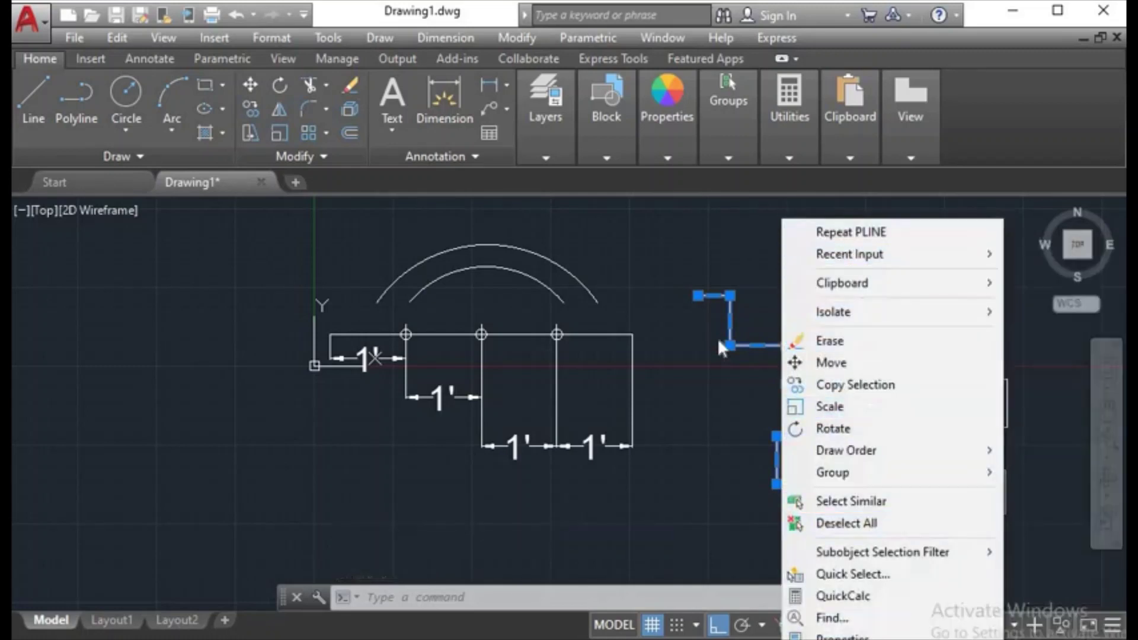
left_click(736, 229)
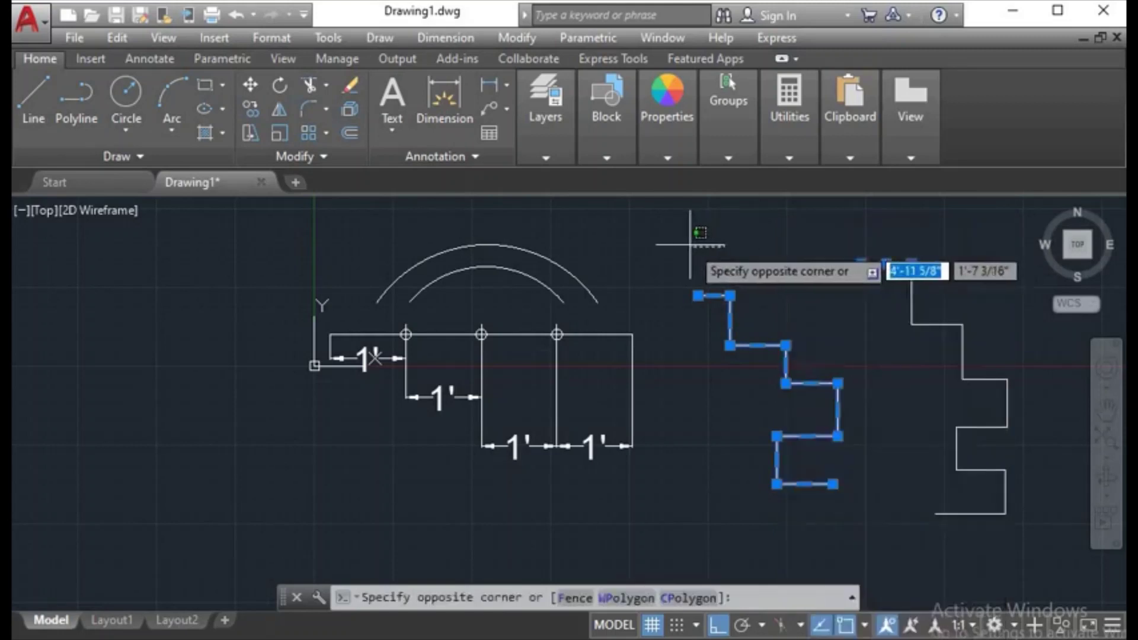
type("l")
key("Return")
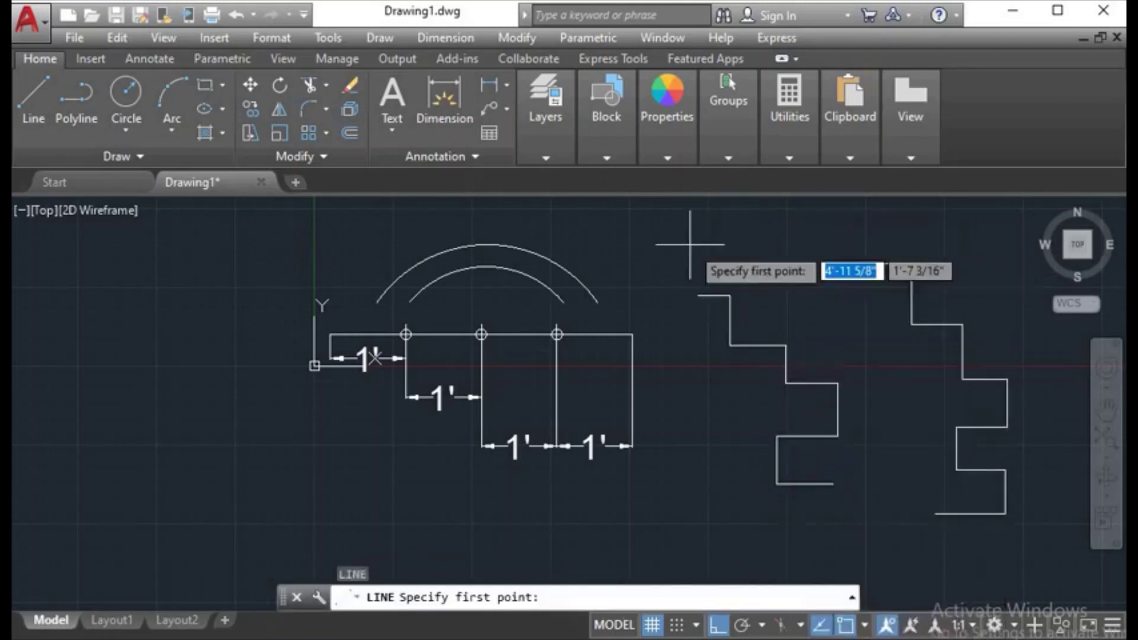
left_click(736, 244)
right_click(737, 244)
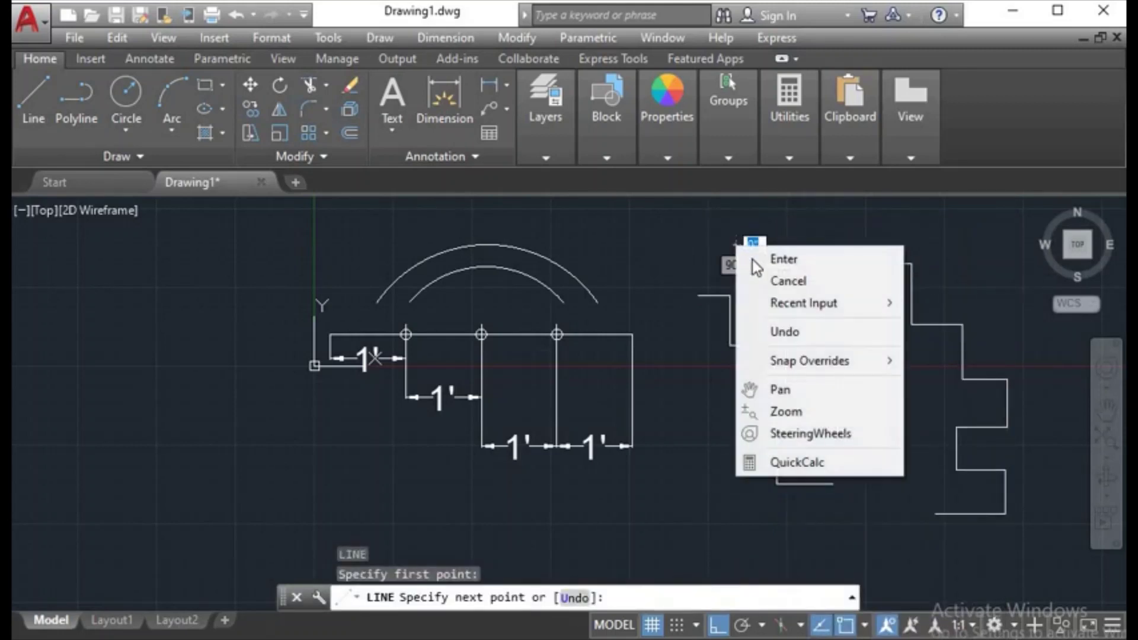
left_click(765, 281)
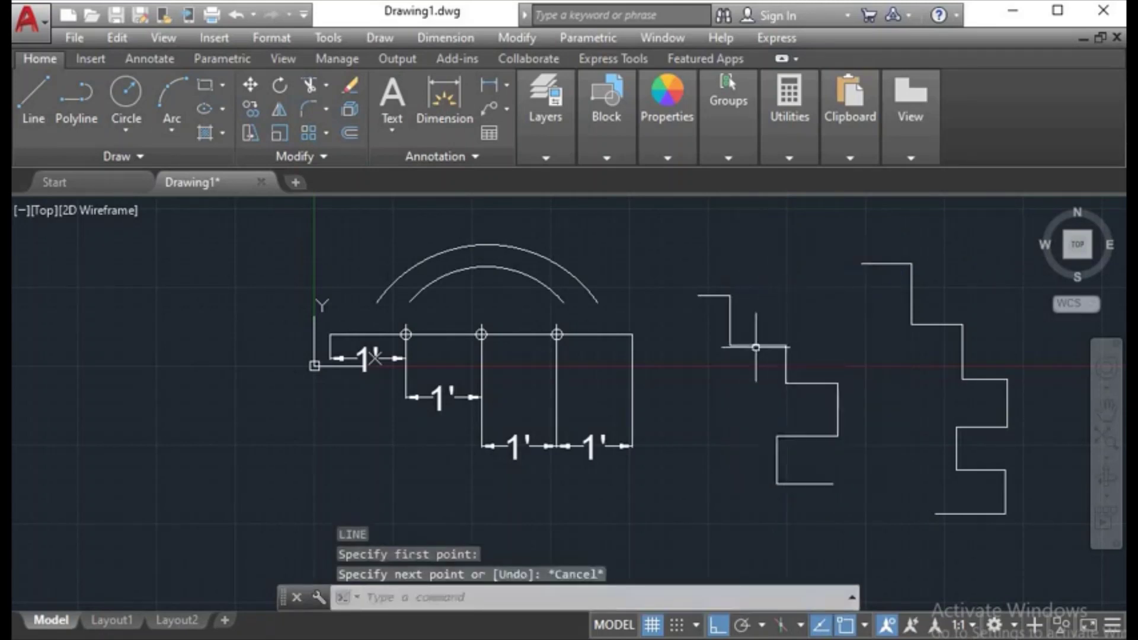
Explode the middle stepped polyline with X into separate segments.
left_click(746, 347)
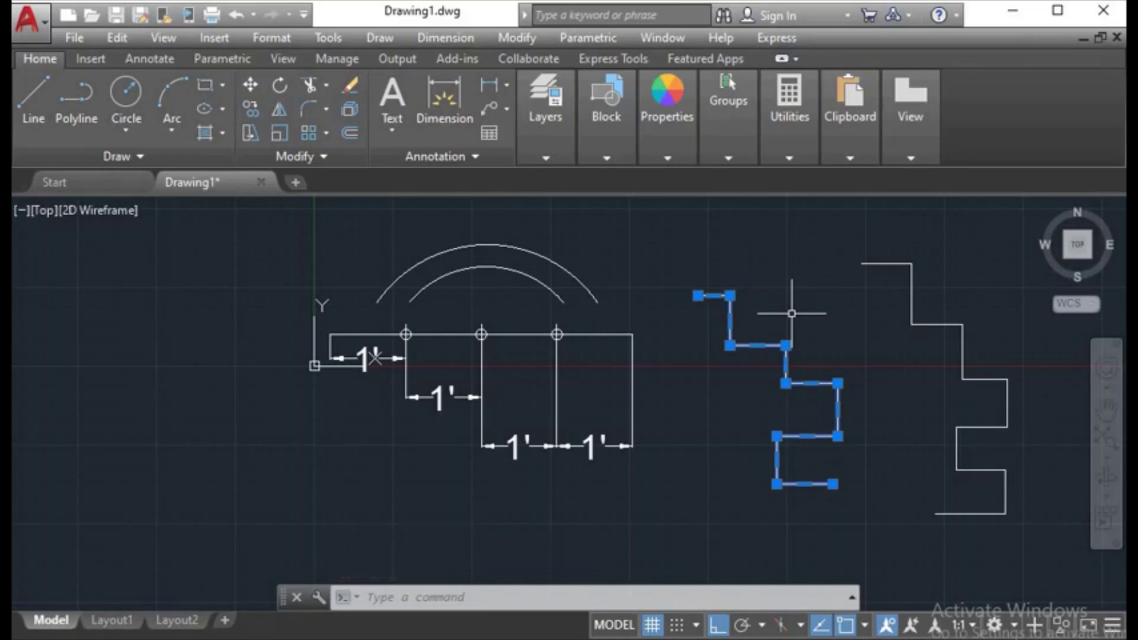
type("X")
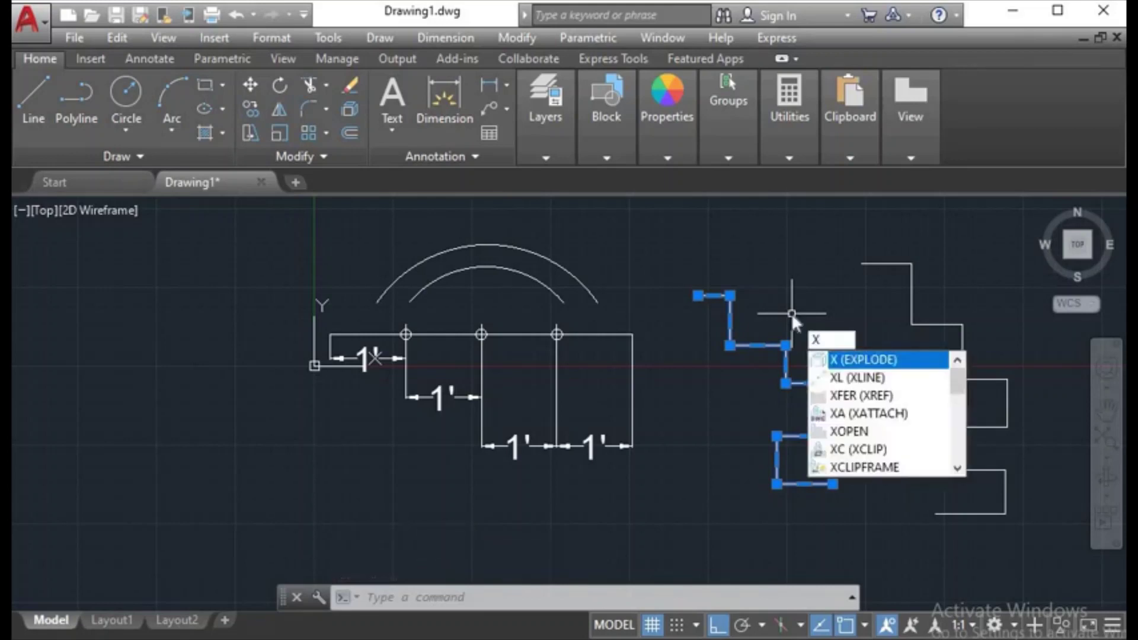
key("Return")
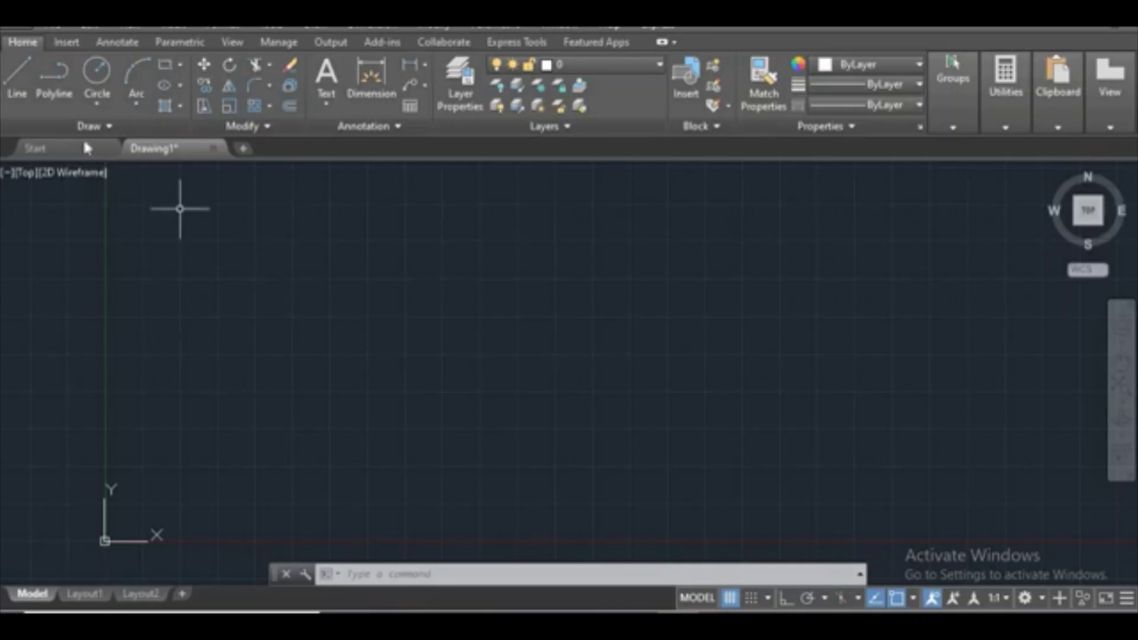
Draw an open zigzag: long slanted top edge, short right corner, vertical drop, rising diagonal.
left_click(17, 76)
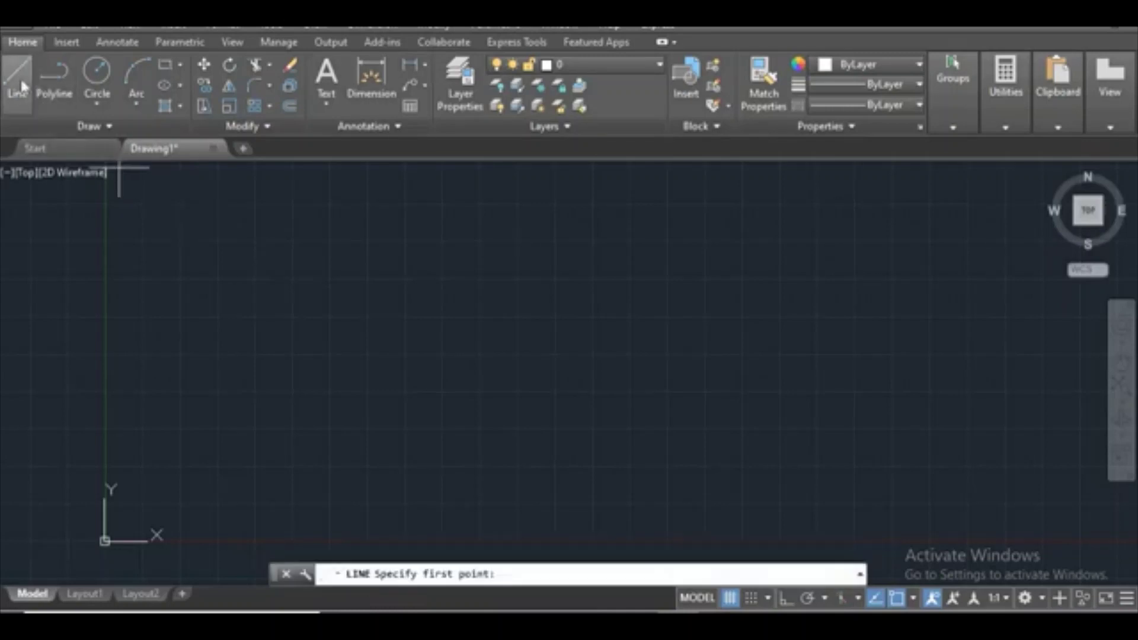
left_click(203, 210)
left_click(415, 253)
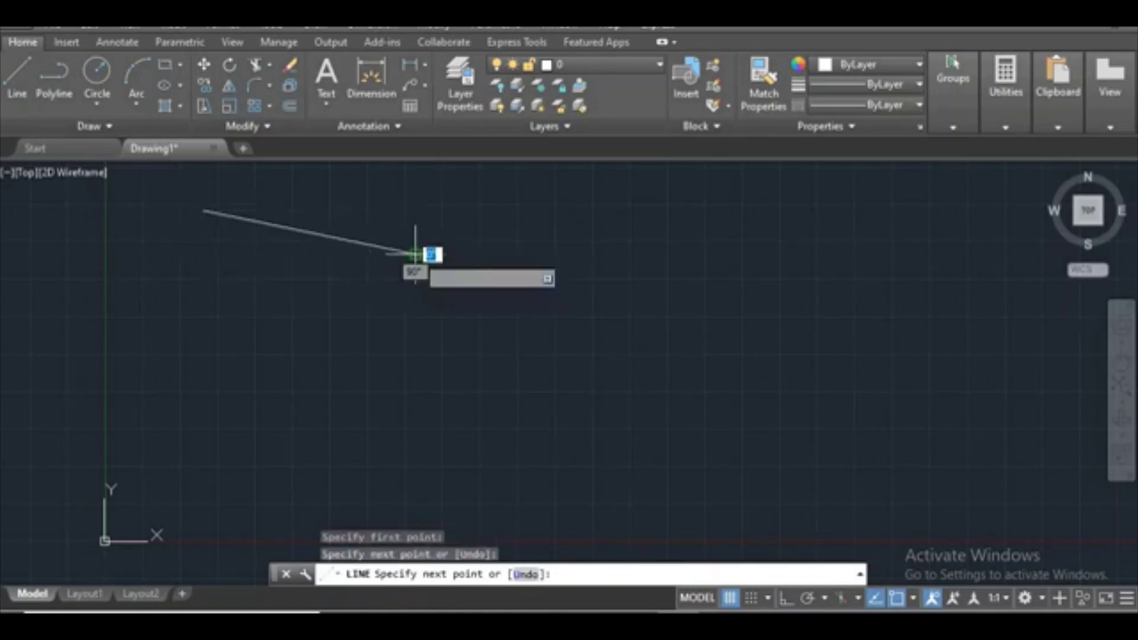
left_click(408, 294)
left_click(320, 275)
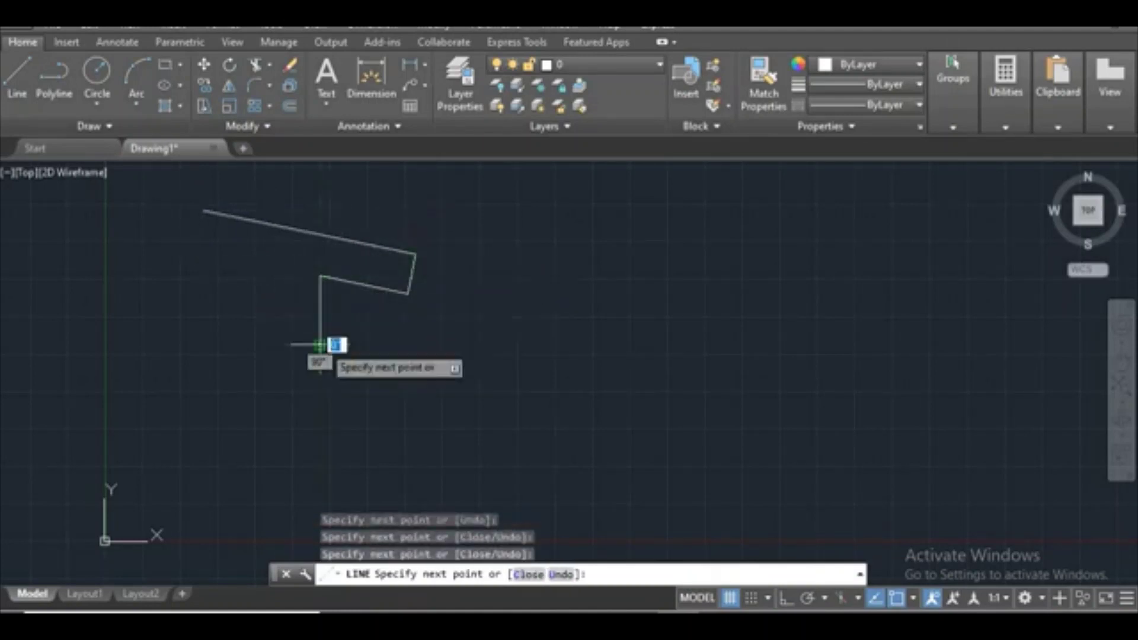
left_click(320, 344)
left_click(246, 279)
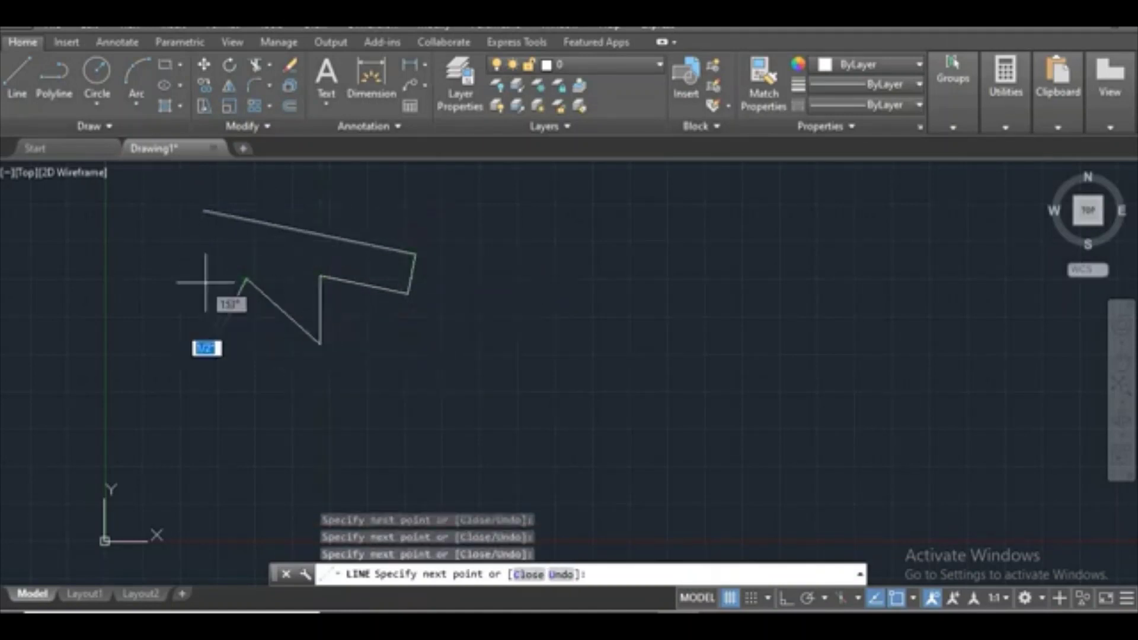
right_click(180, 253)
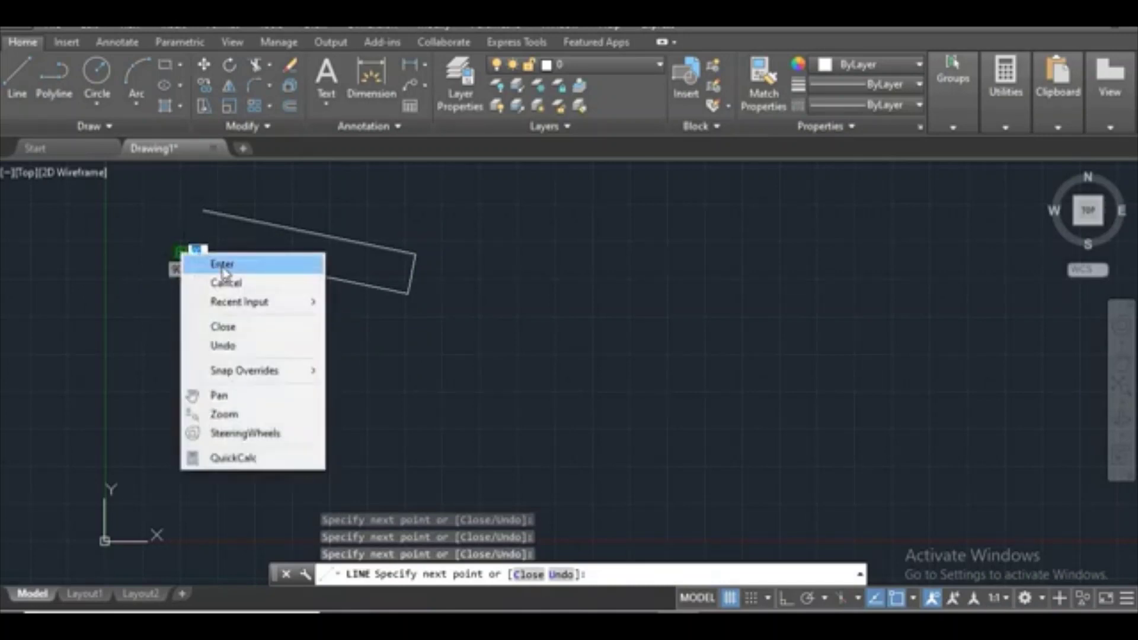
left_click(222, 265)
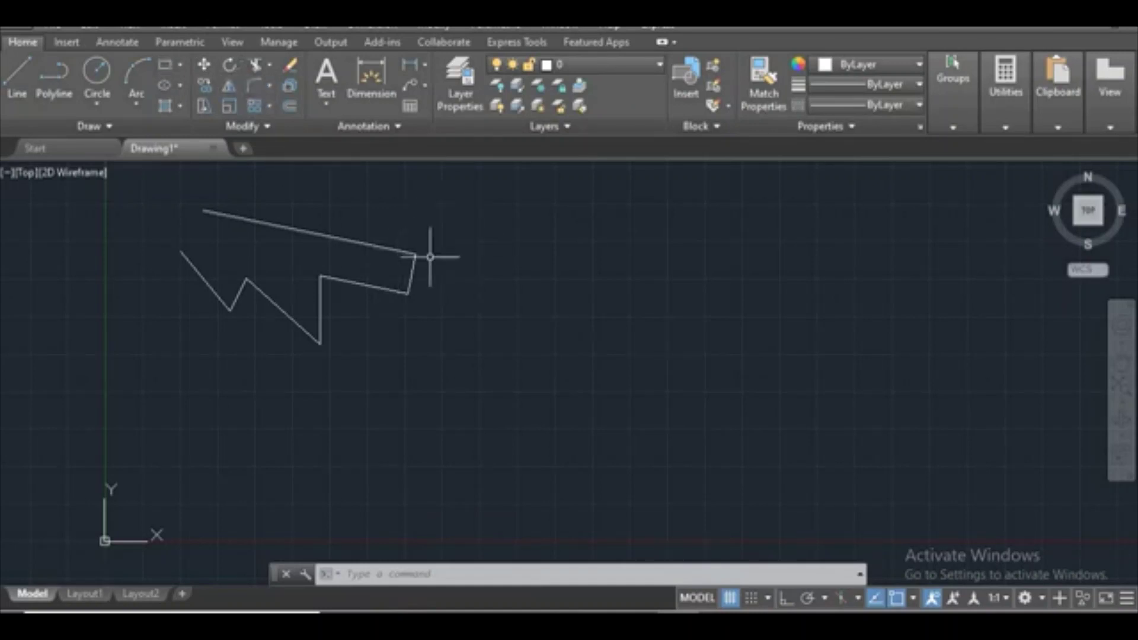
left_click(466, 198)
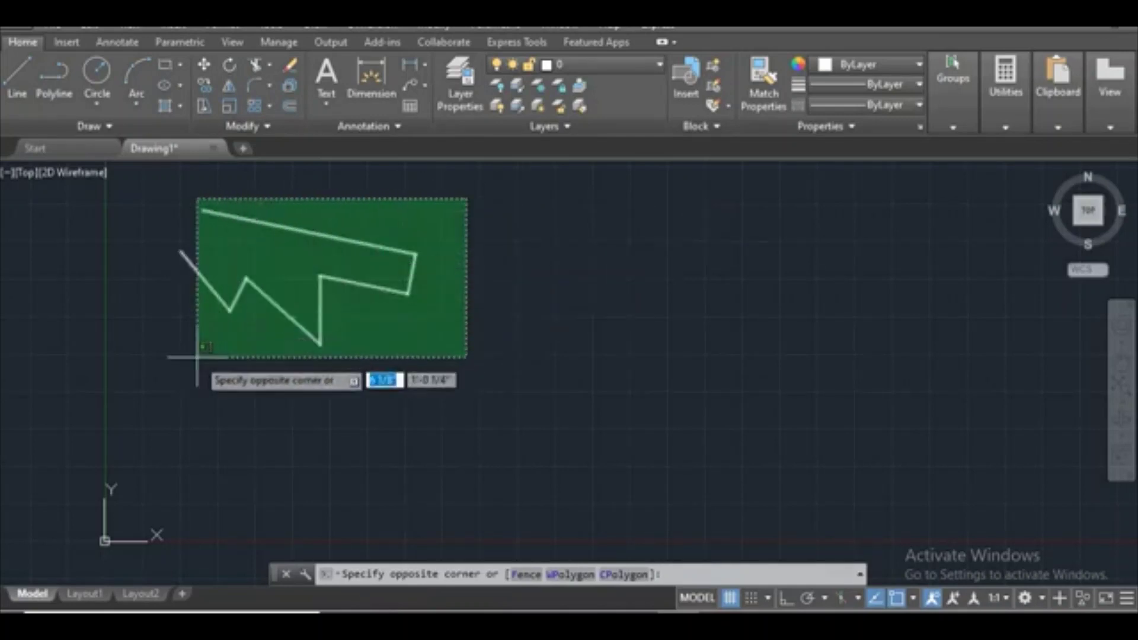
left_click(237, 339)
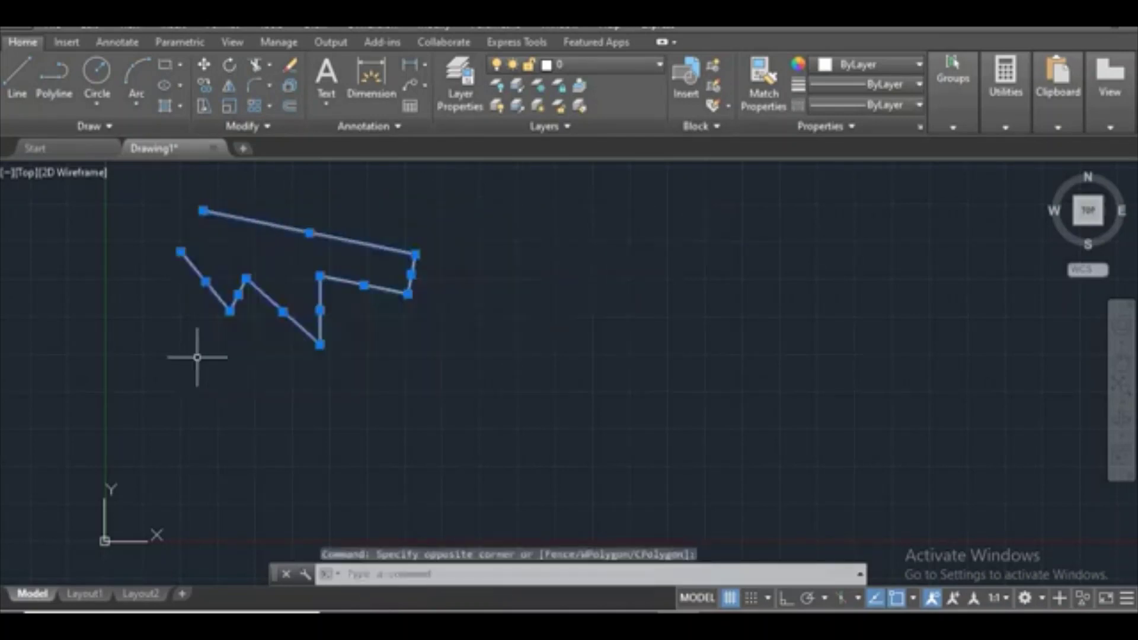
left_click(291, 70)
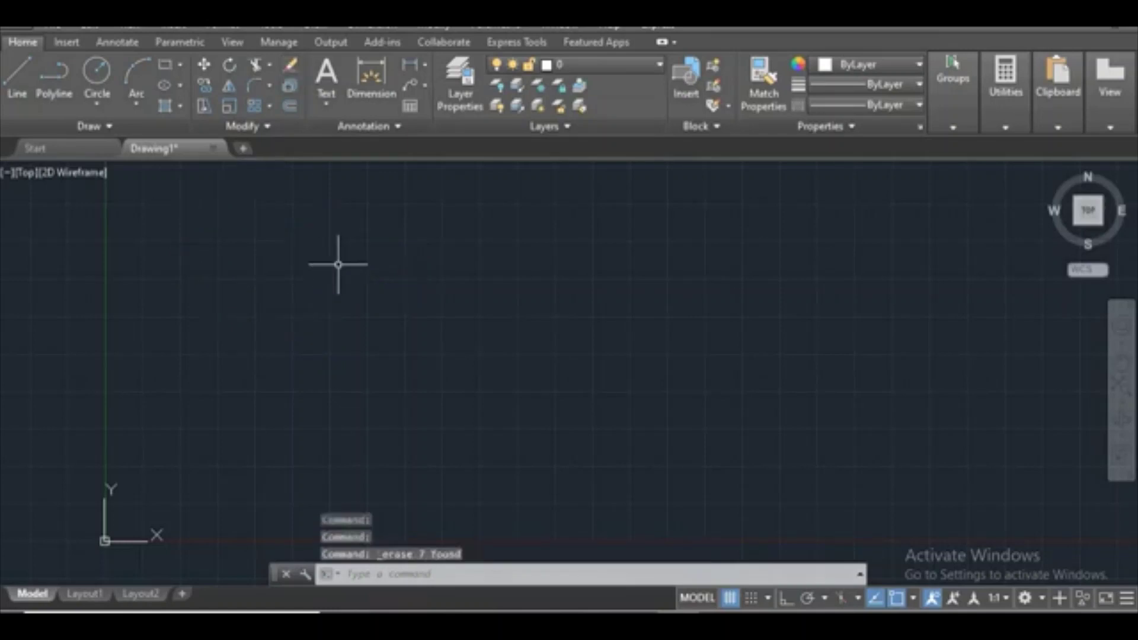
key("ctrl+z")
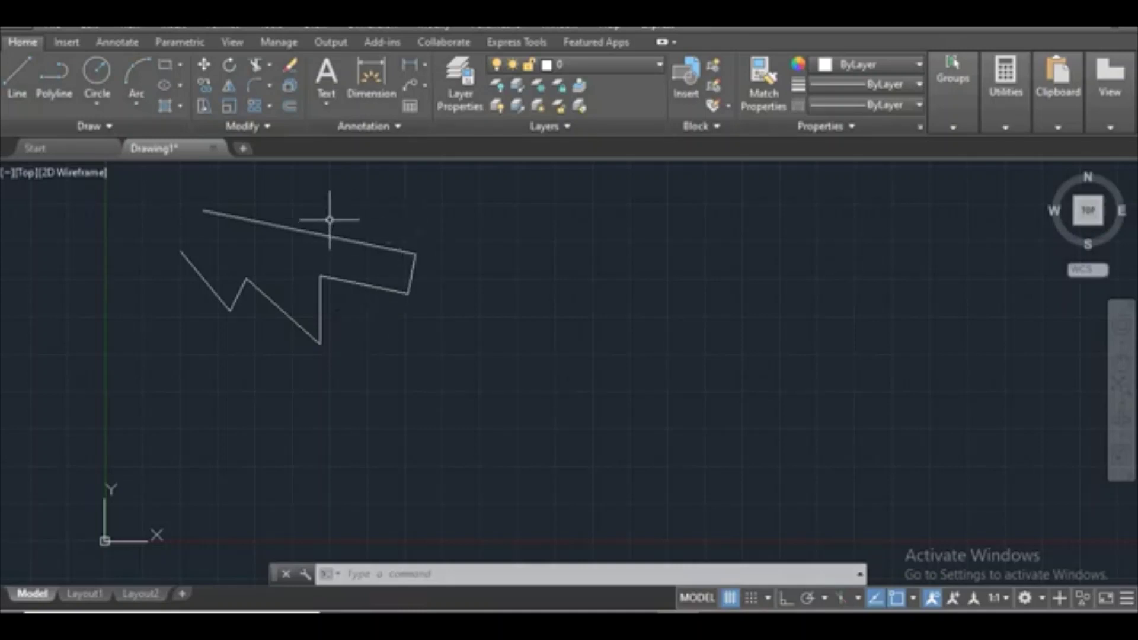
Draw a circle below the zigzag and a three-point arc curving beneath it.
left_click(101, 87)
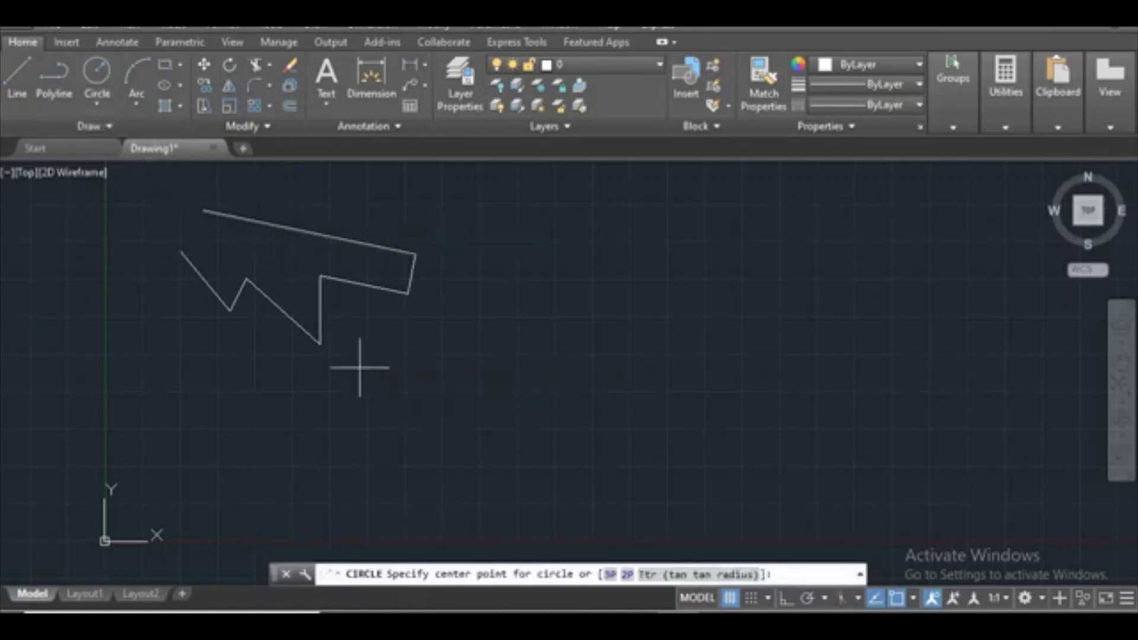
left_click(359, 368)
left_click(383, 382)
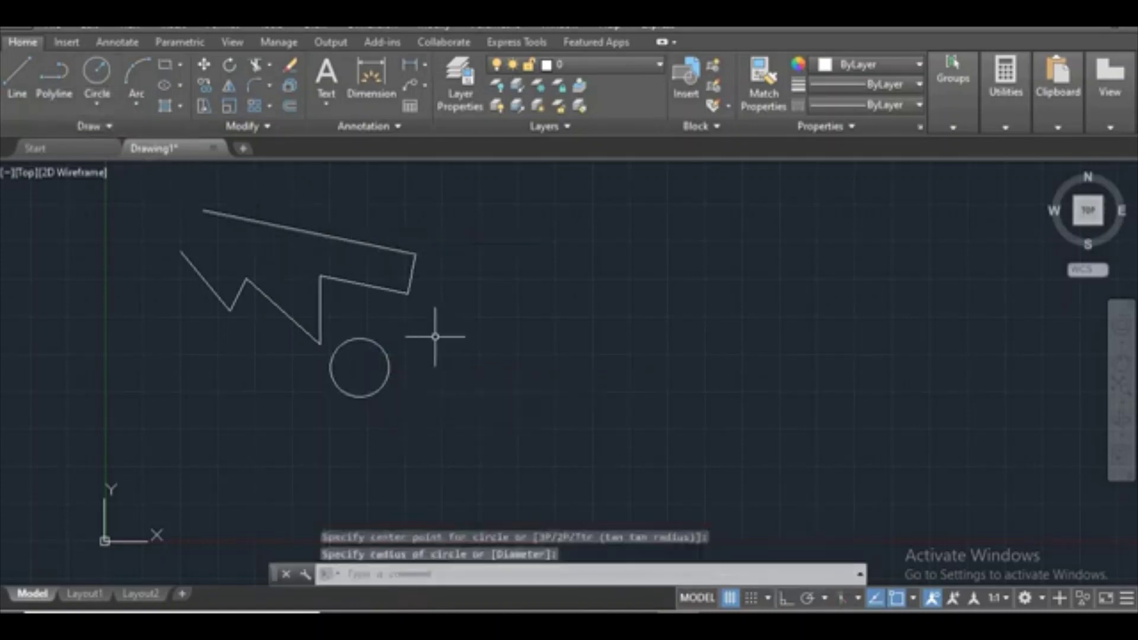
left_click(127, 75)
left_click(206, 393)
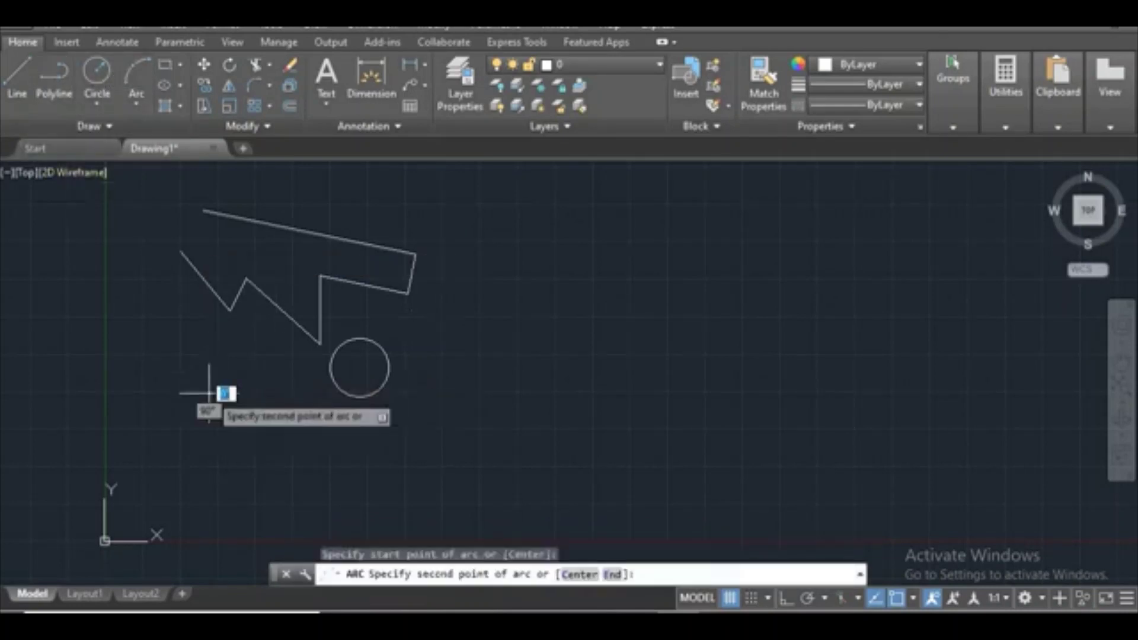
left_click(255, 362)
left_click(356, 416)
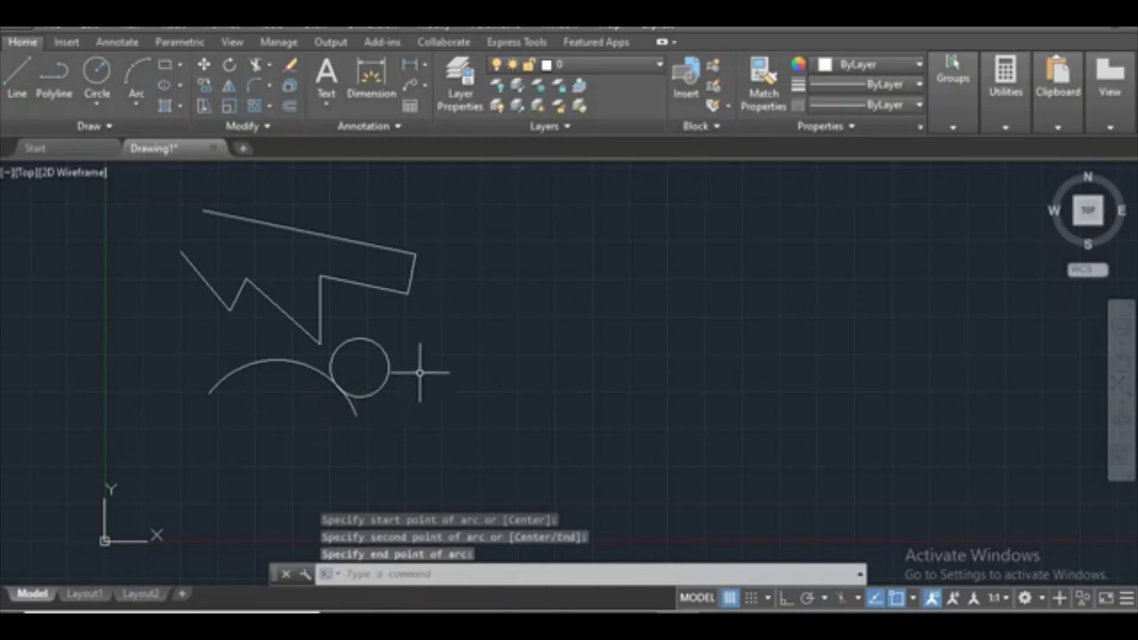
Window-select the circle and erase it.
left_click(416, 346)
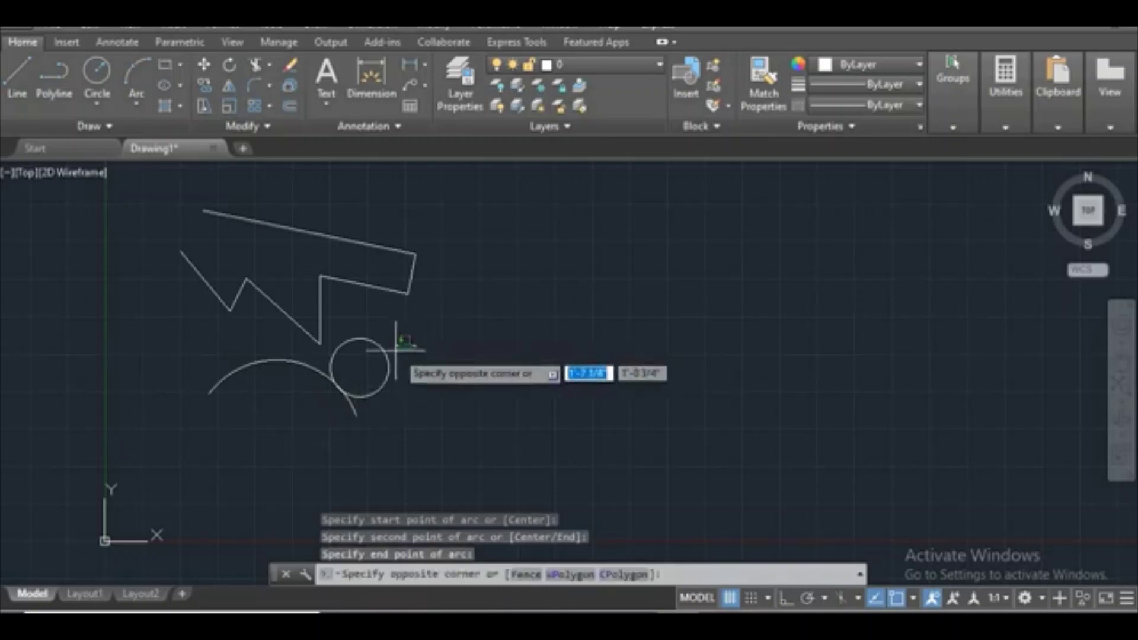
left_click(365, 376)
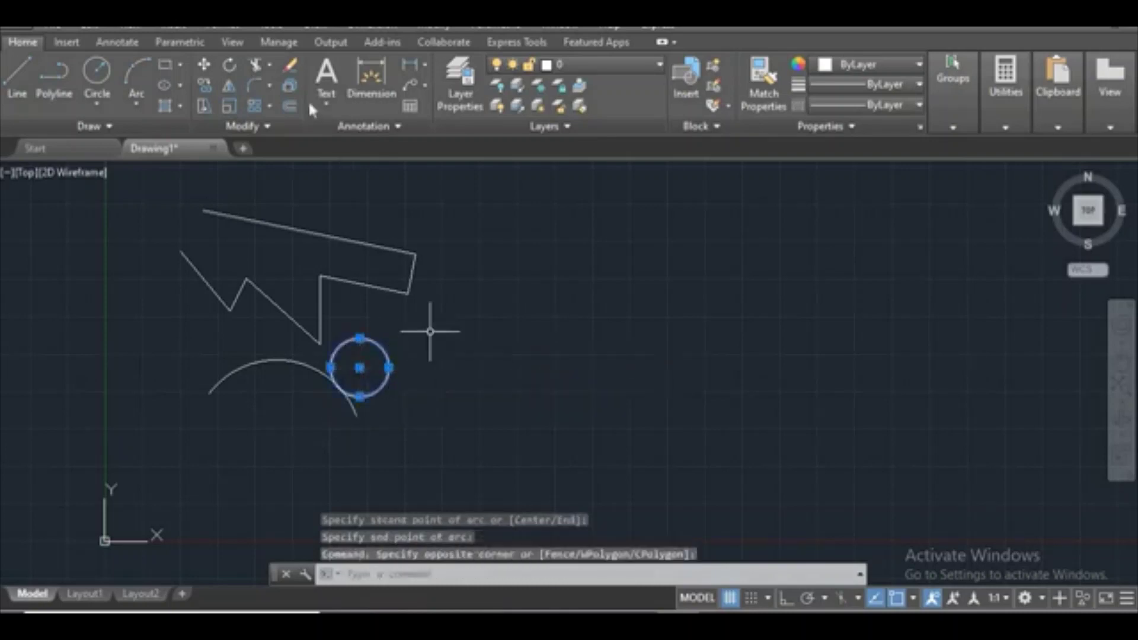
left_click(290, 64)
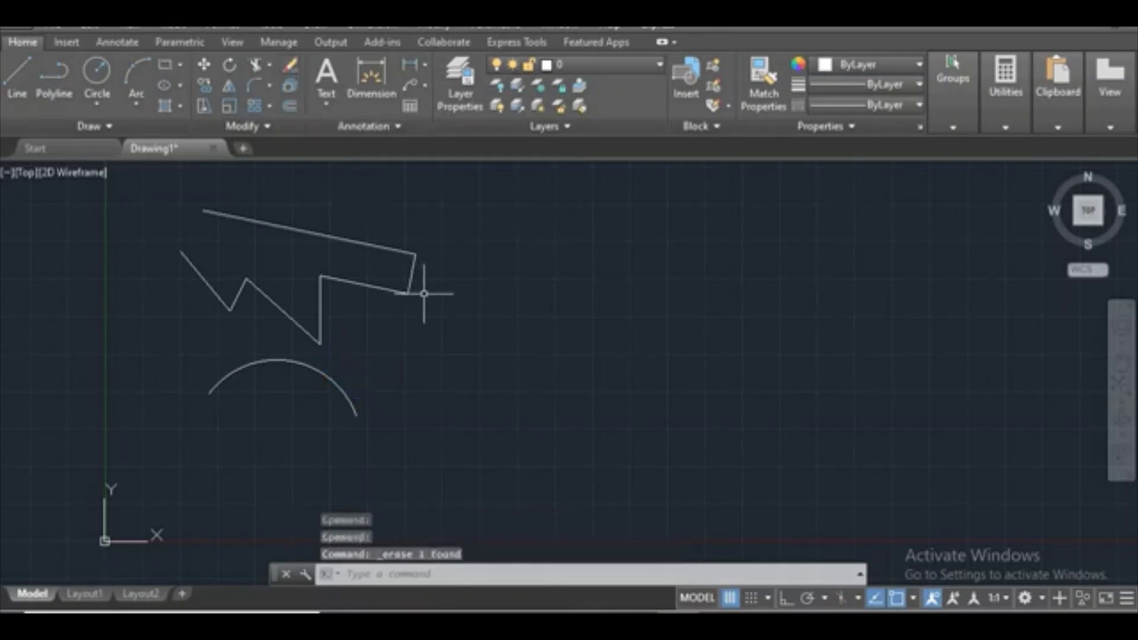
key("ctrl+z")
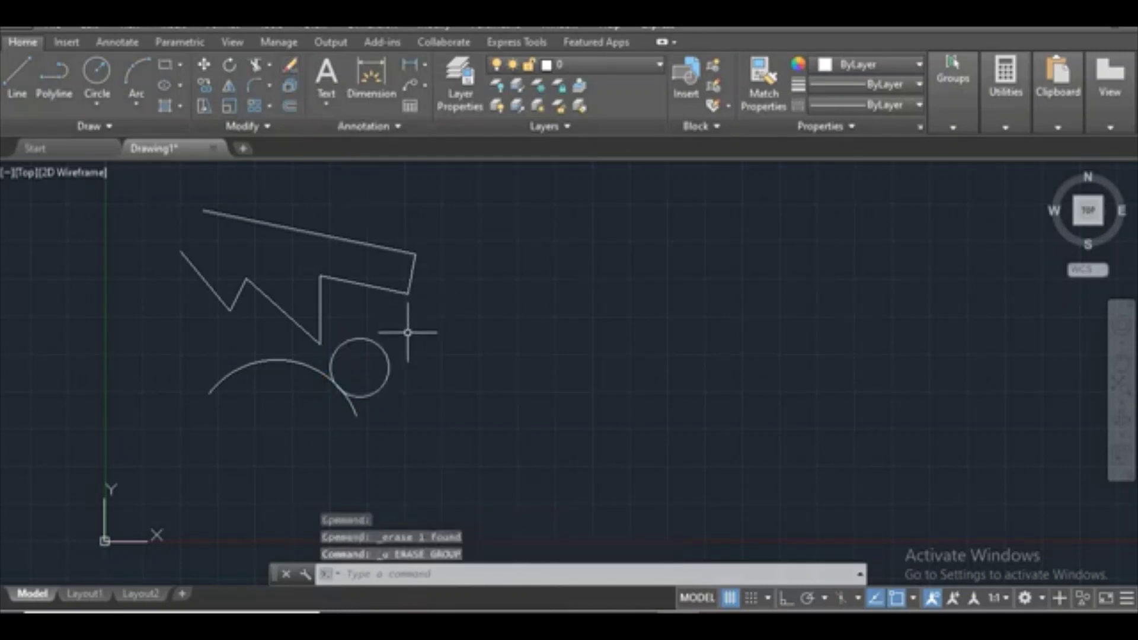
left_click_drag(406, 331, 399, 343)
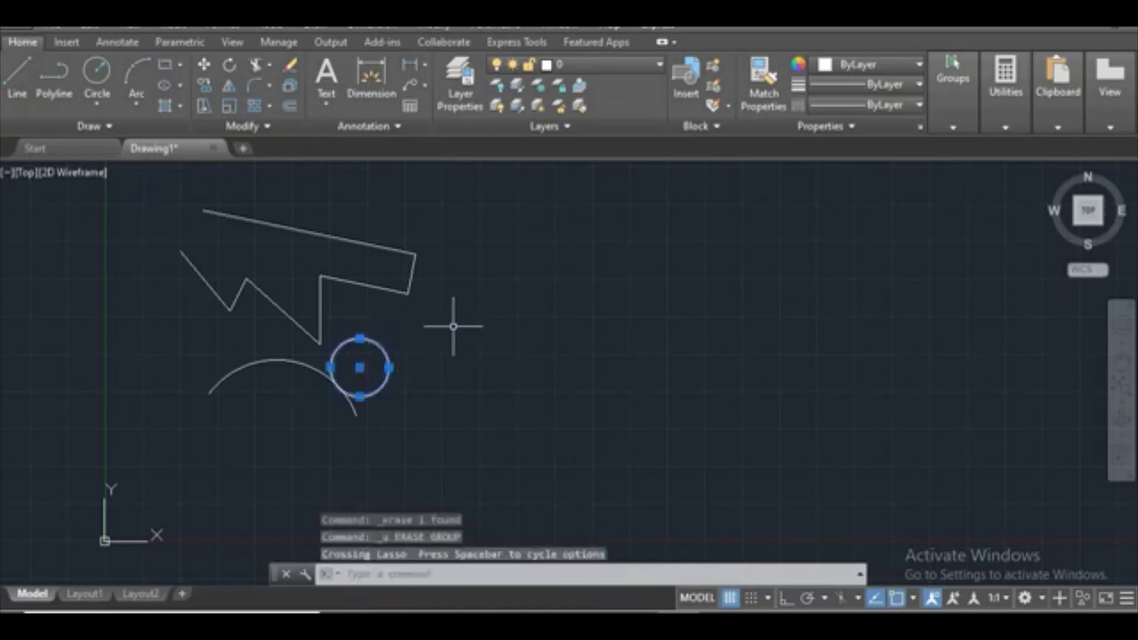
type("E")
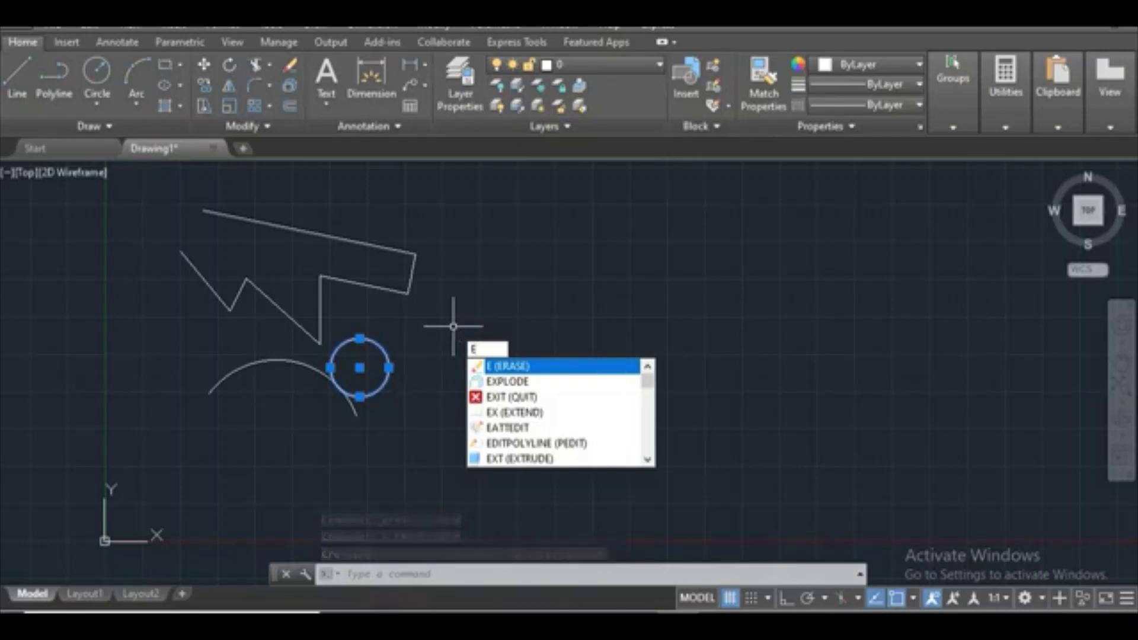
key("Return")
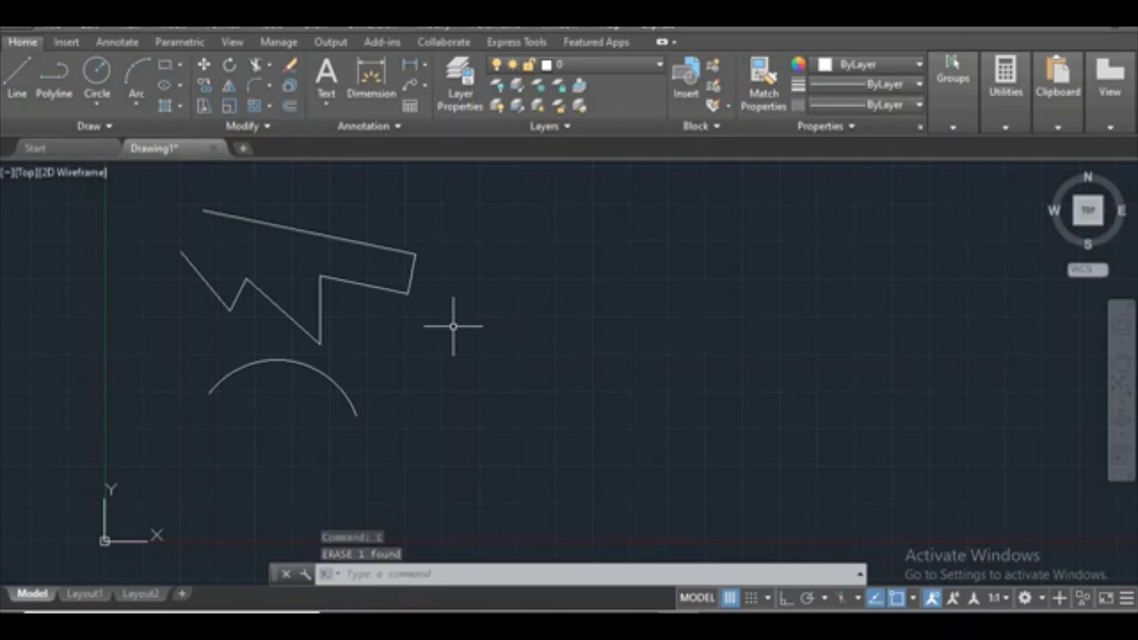
key("ctrl+z")
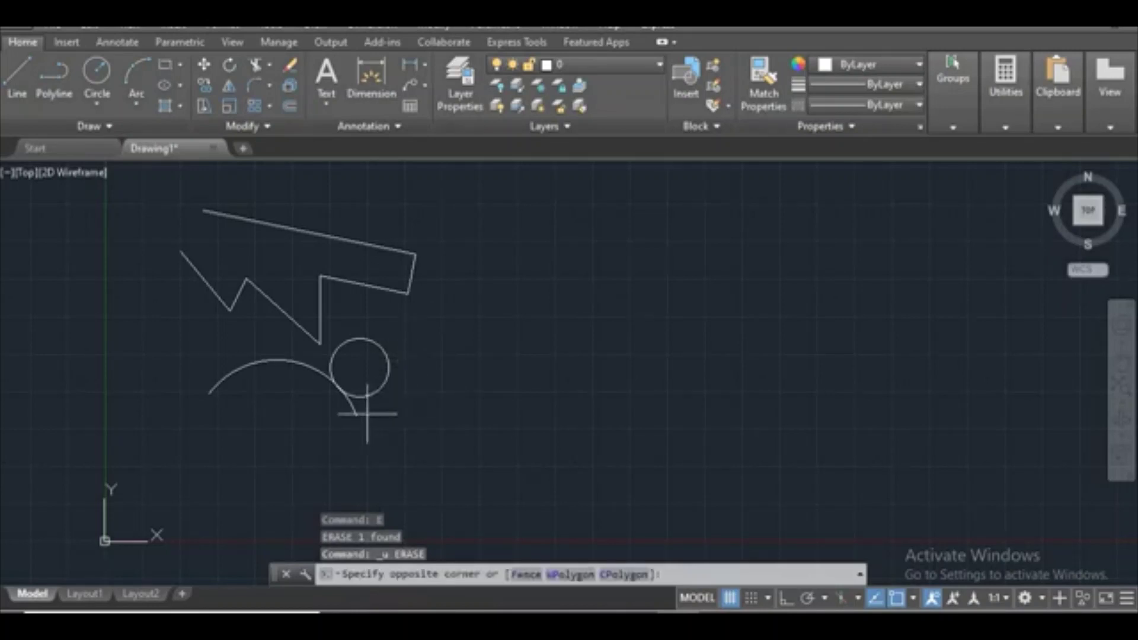
left_click_drag(368, 414, 351, 406)
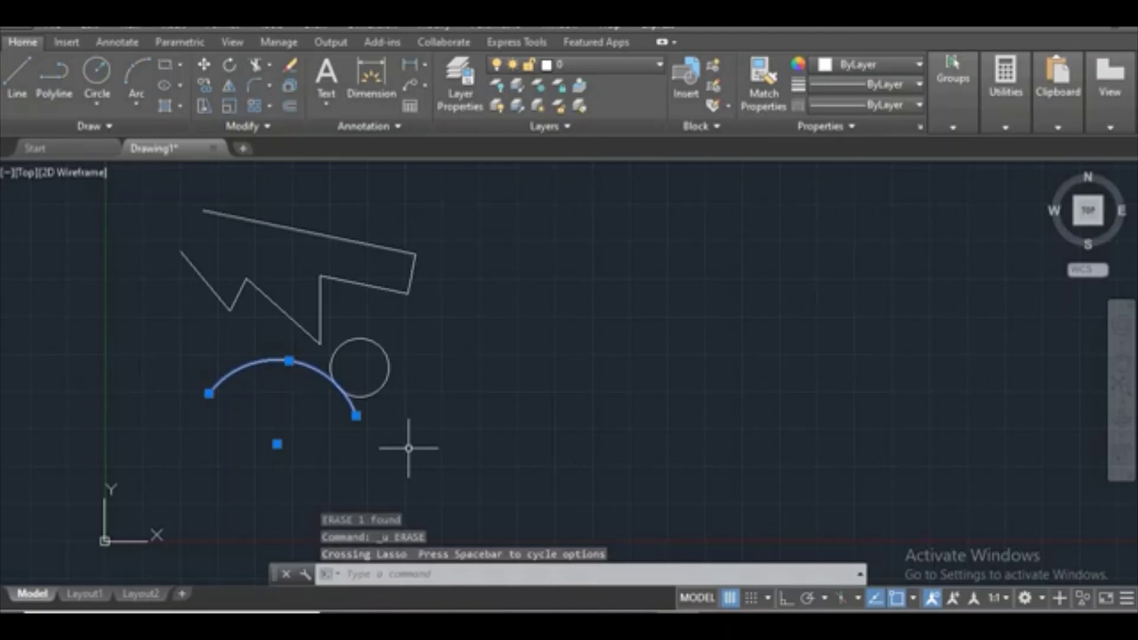
key("Delete")
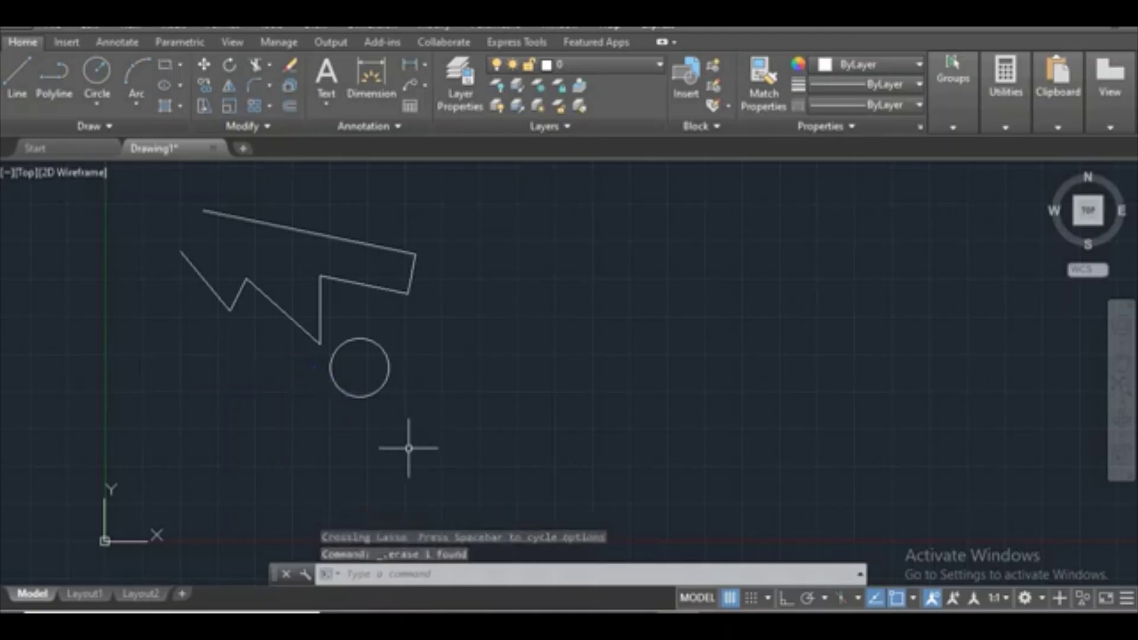
key("ctrl+z")
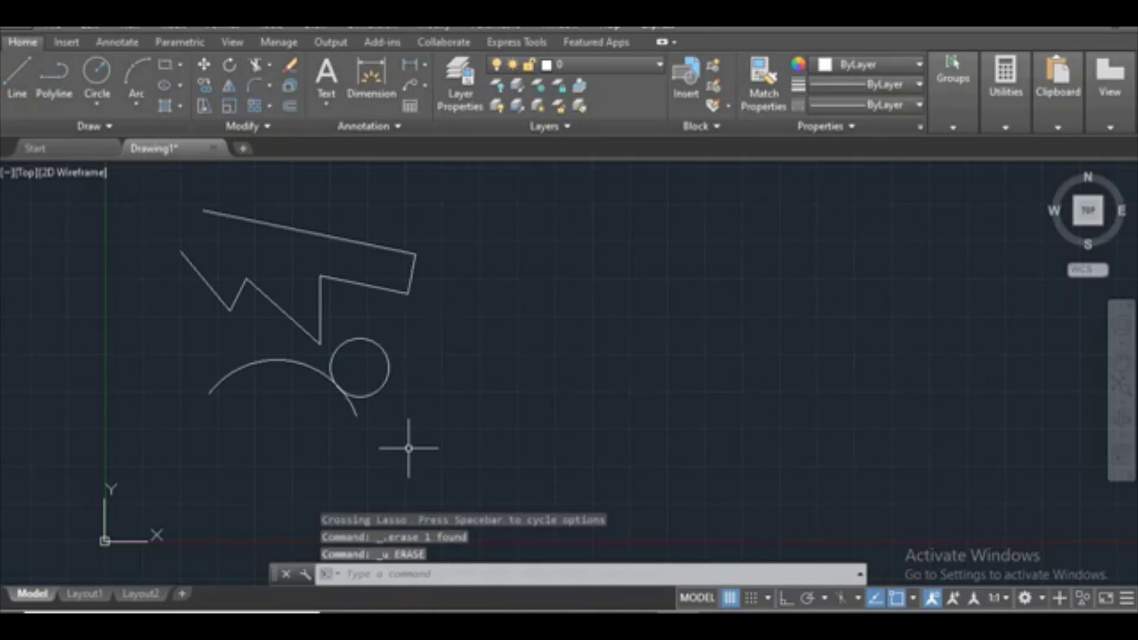
mouse_move(445, 249)
left_mouse_down()
mouse_move(339, 333)
mouse_move(292, 453)
left_mouse_up()
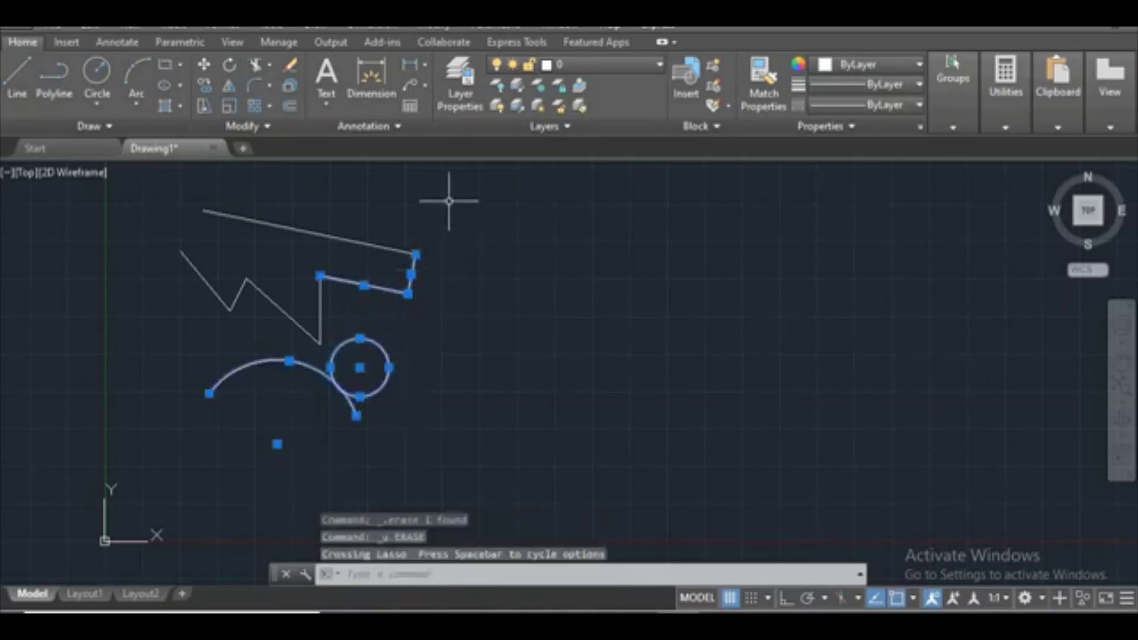
left_click(449, 201)
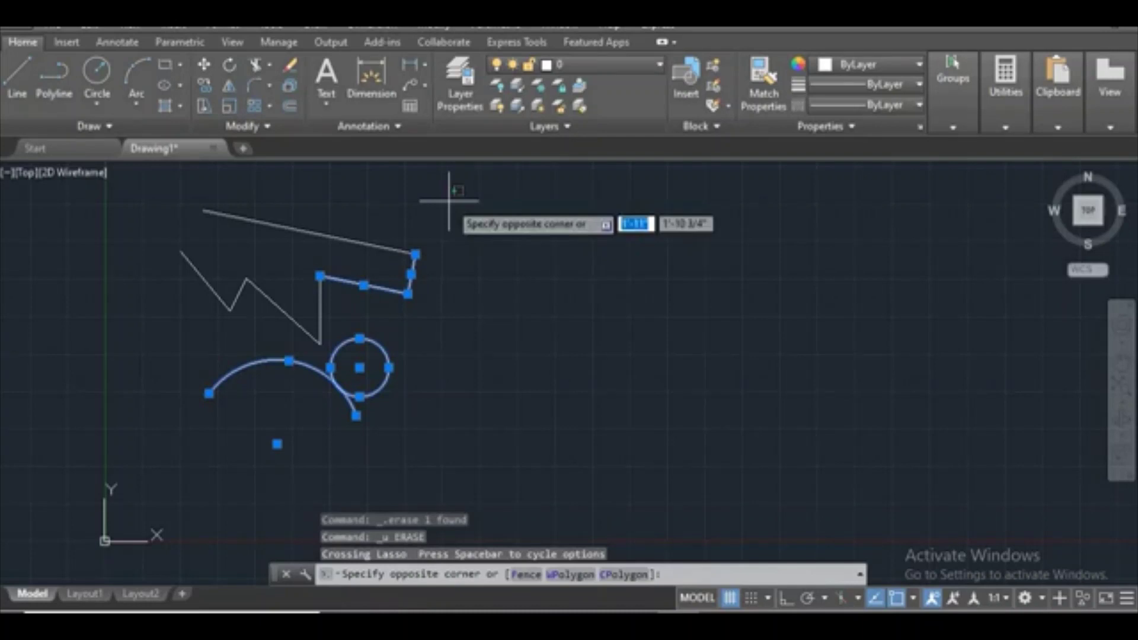
left_click(145, 481)
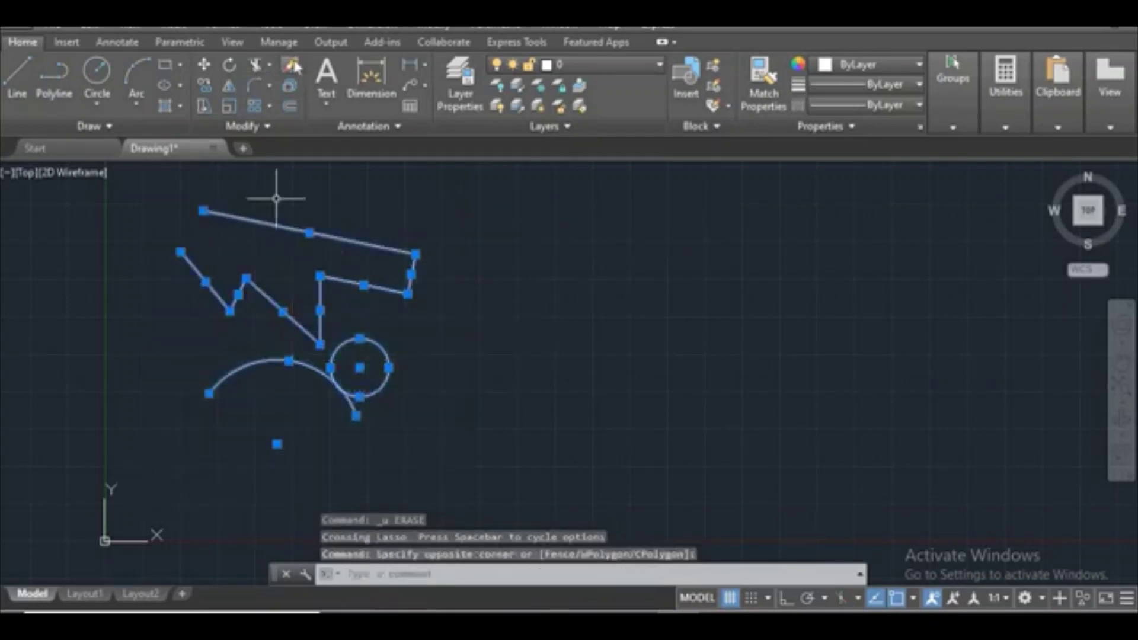
key("Delete")
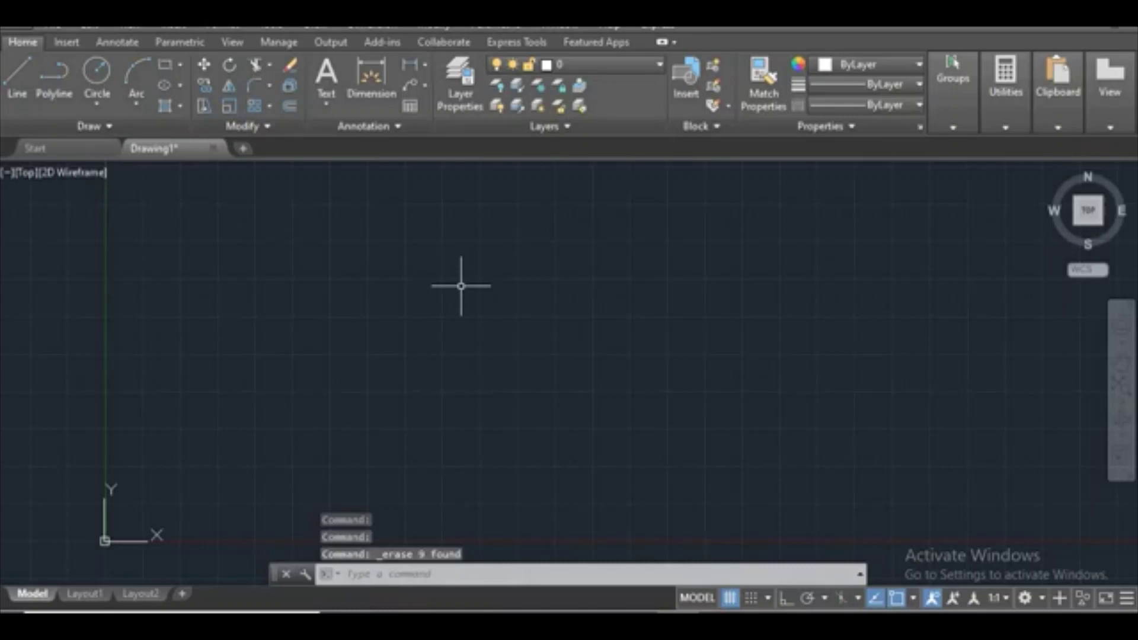
key("ctrl+z")
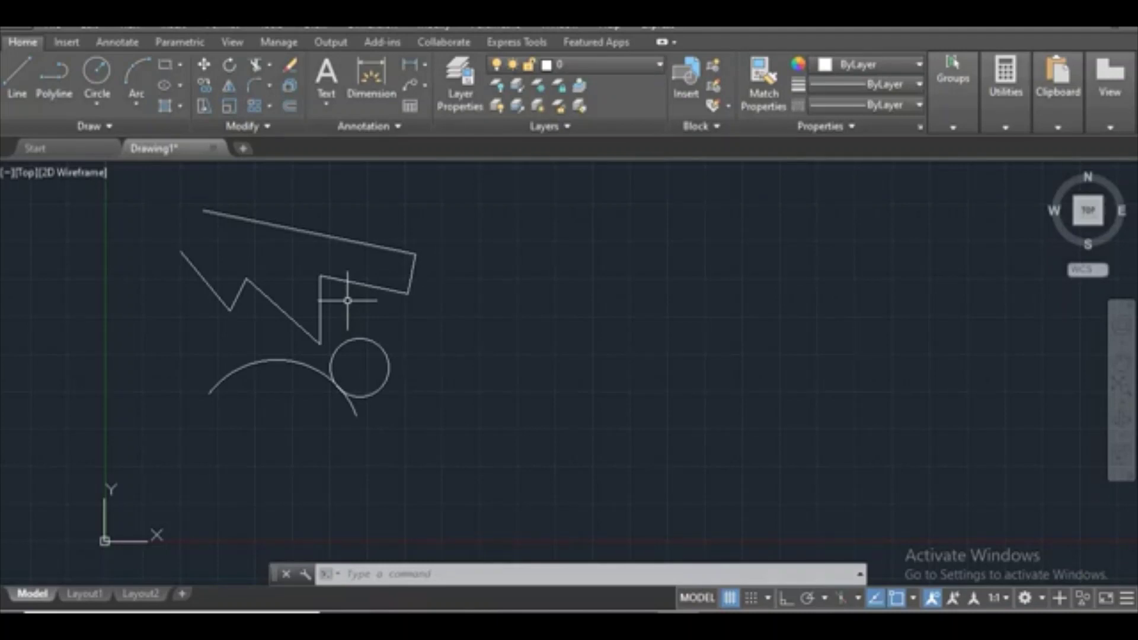
Move all nine shapes to the right, using the circle centre as base point.
left_click(204, 64)
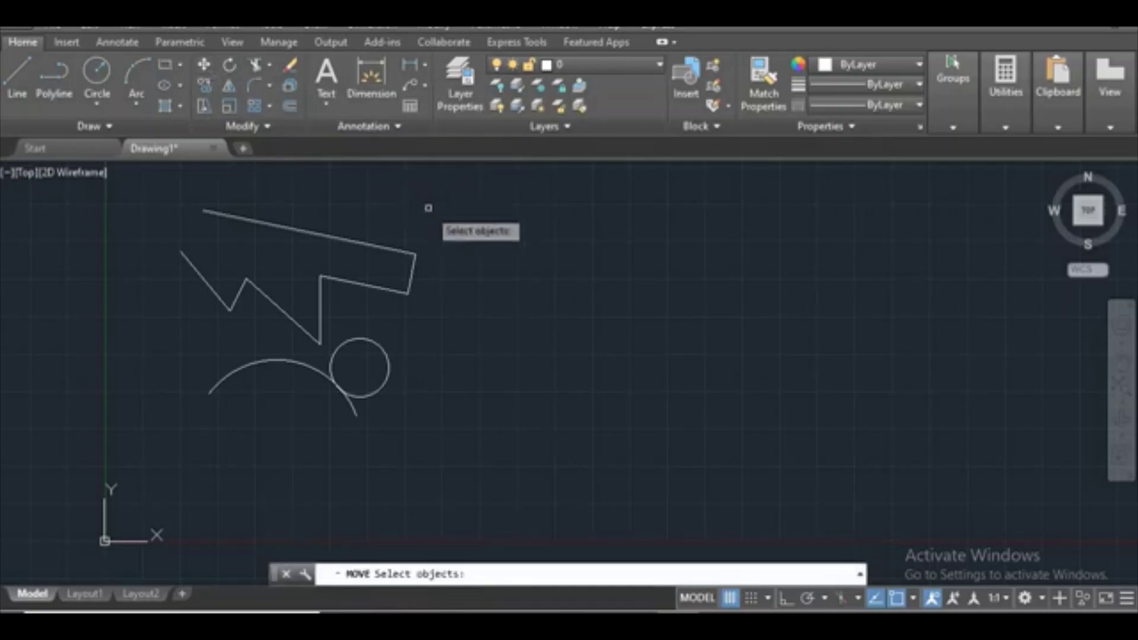
mouse_move(409, 218)
left_mouse_down()
mouse_move(433, 209)
mouse_move(170, 486)
left_mouse_up()
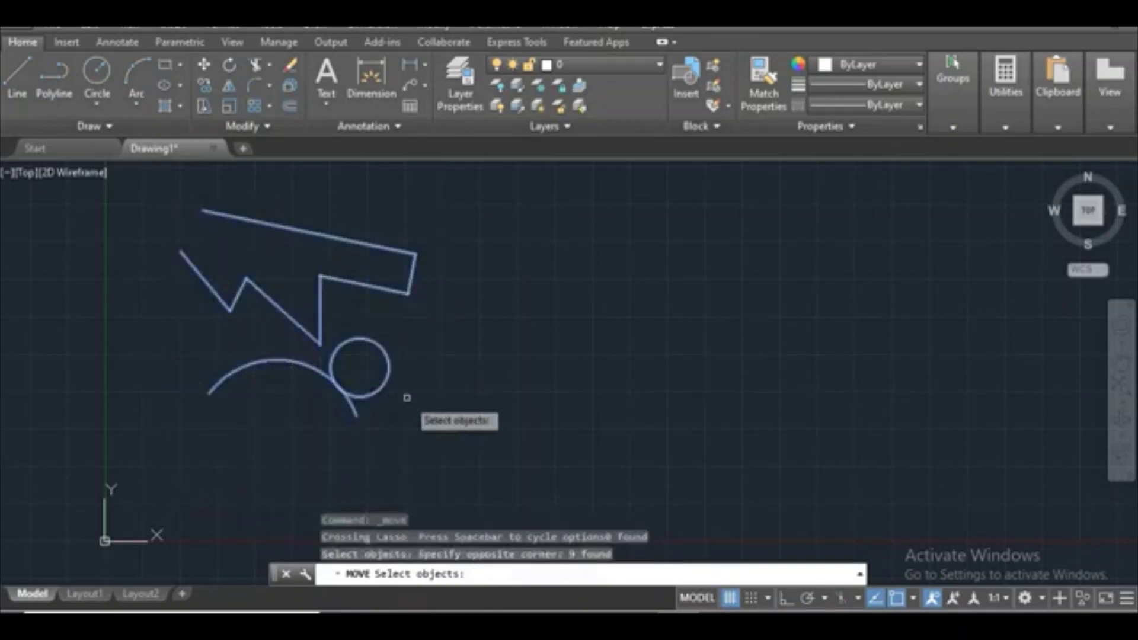
key("Return")
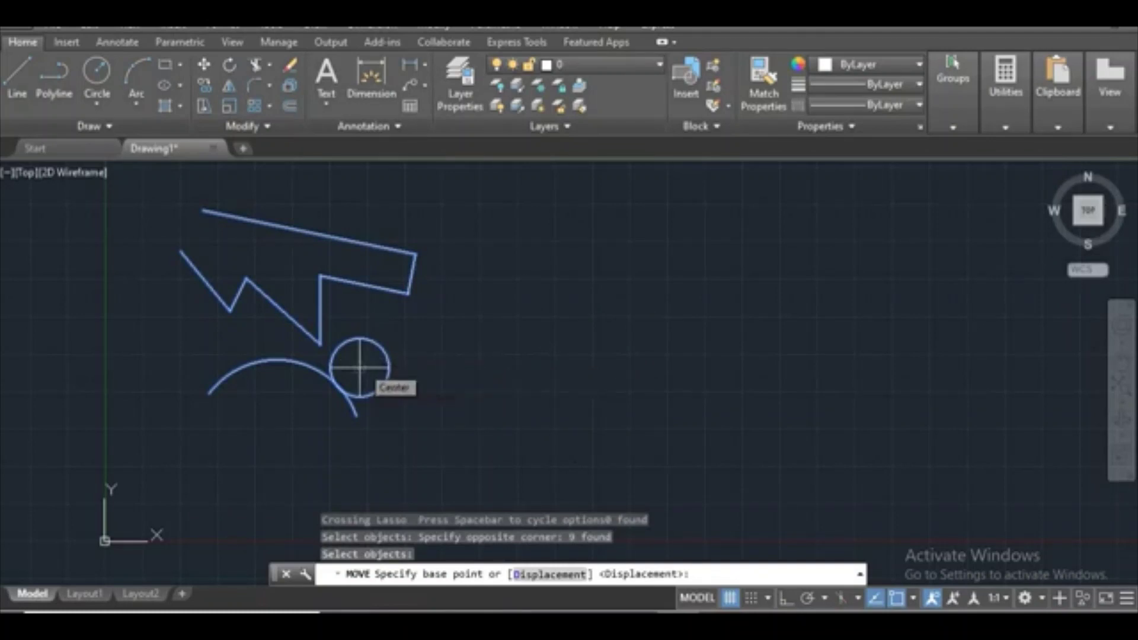
left_click(359, 368)
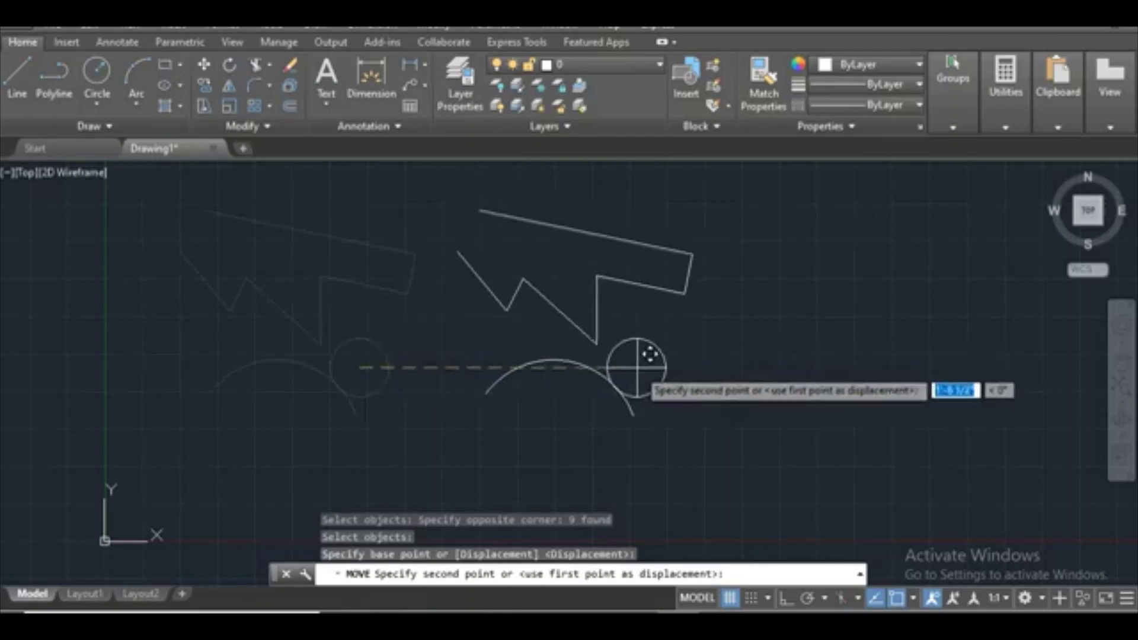
left_click(638, 368)
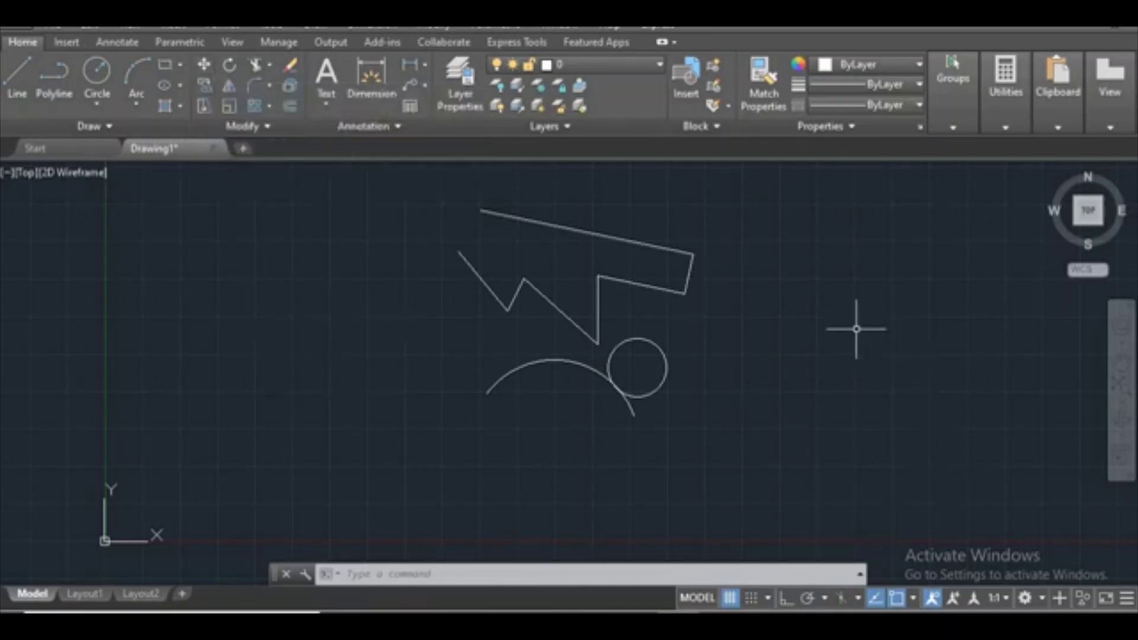
type("M")
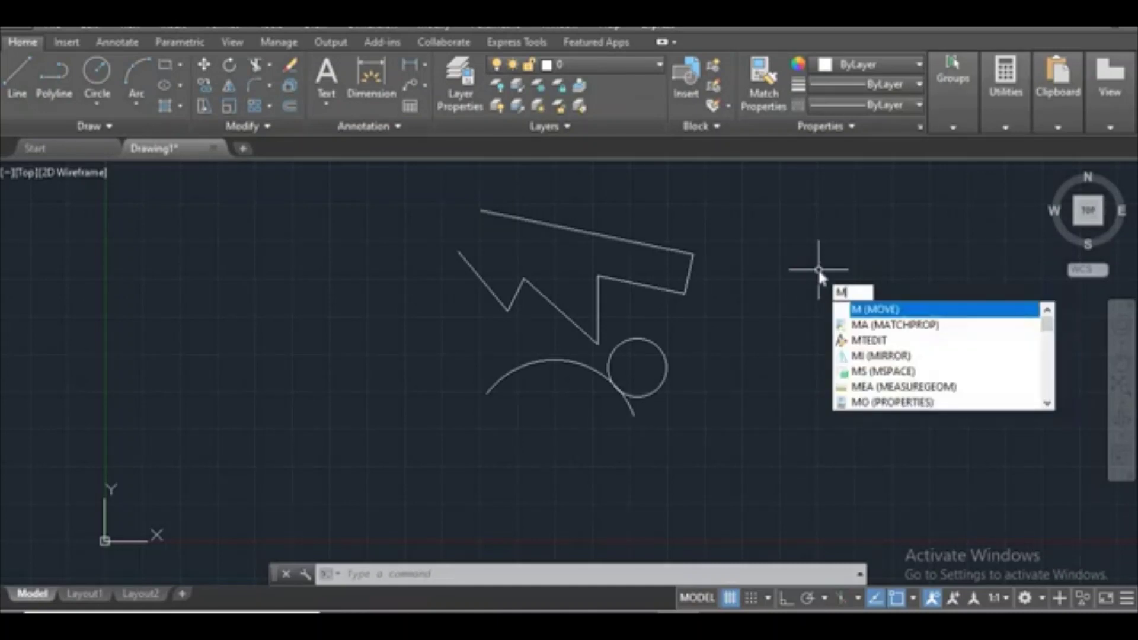
Window-select all nine shapes and move them back toward the left.
key("Return")
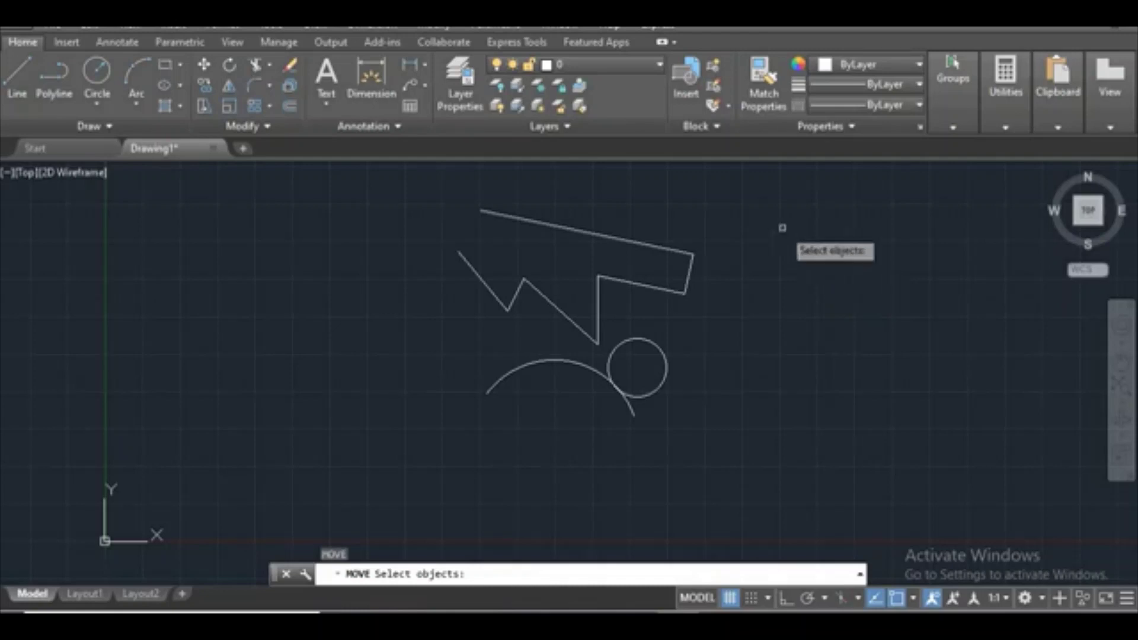
left_click(771, 203)
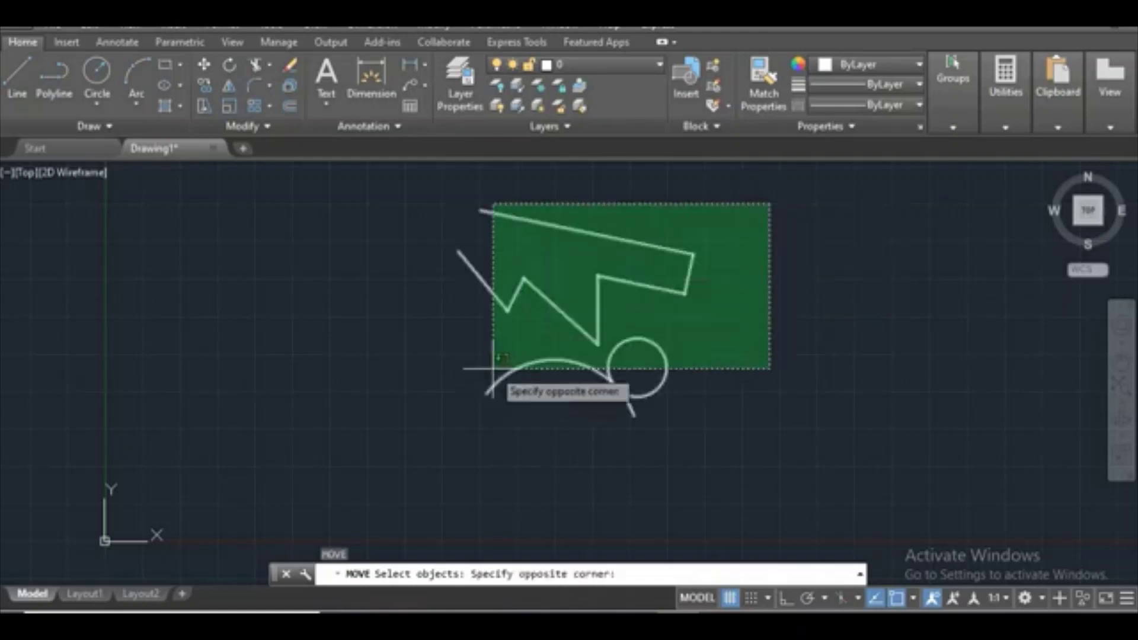
left_click(461, 445)
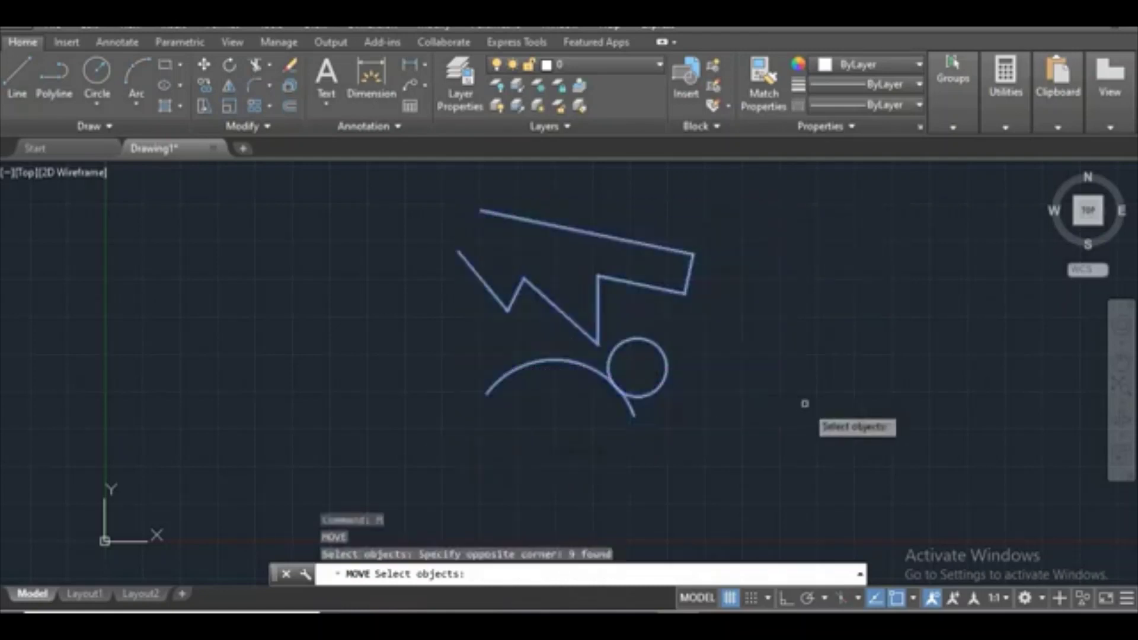
key("Return")
left_click(783, 386)
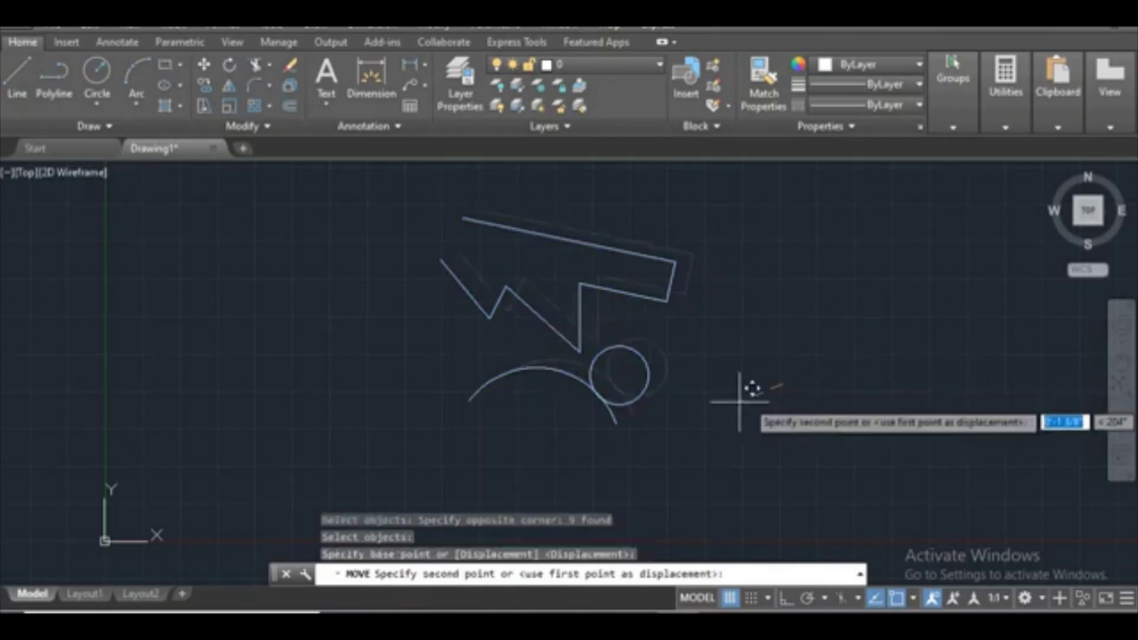
left_click(623, 399)
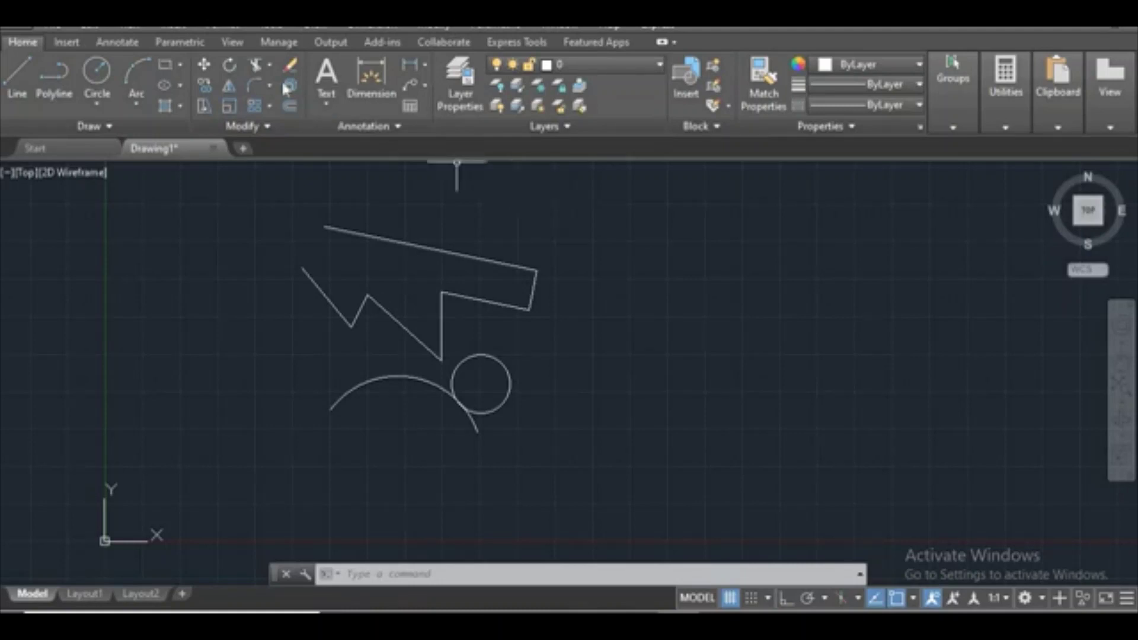
left_click(232, 65)
left_click(638, 187)
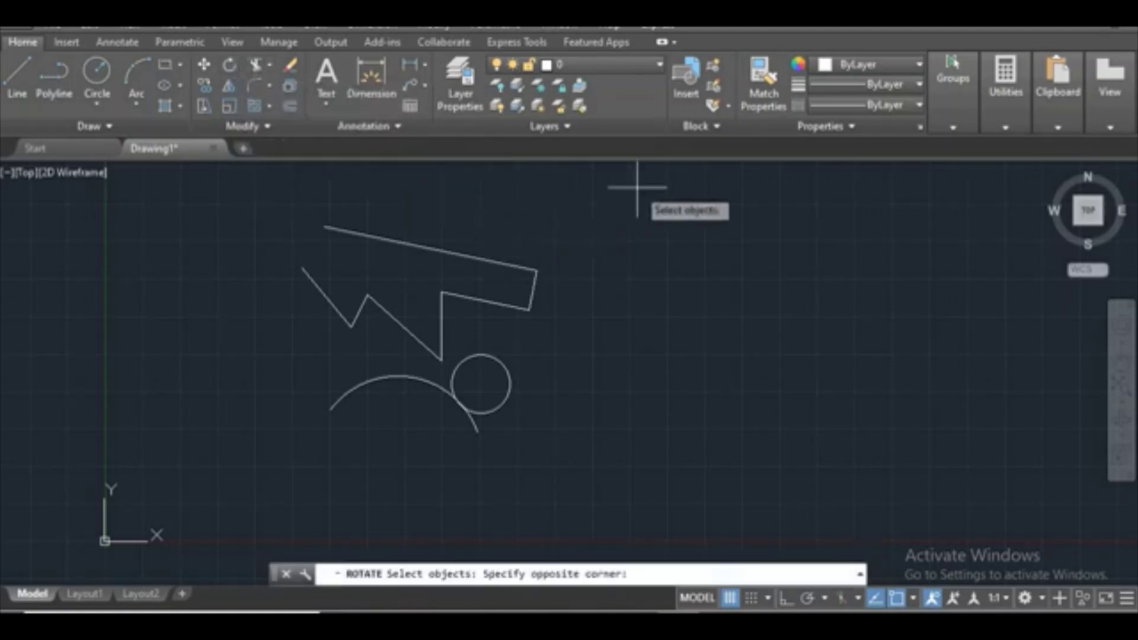
left_click(231, 463)
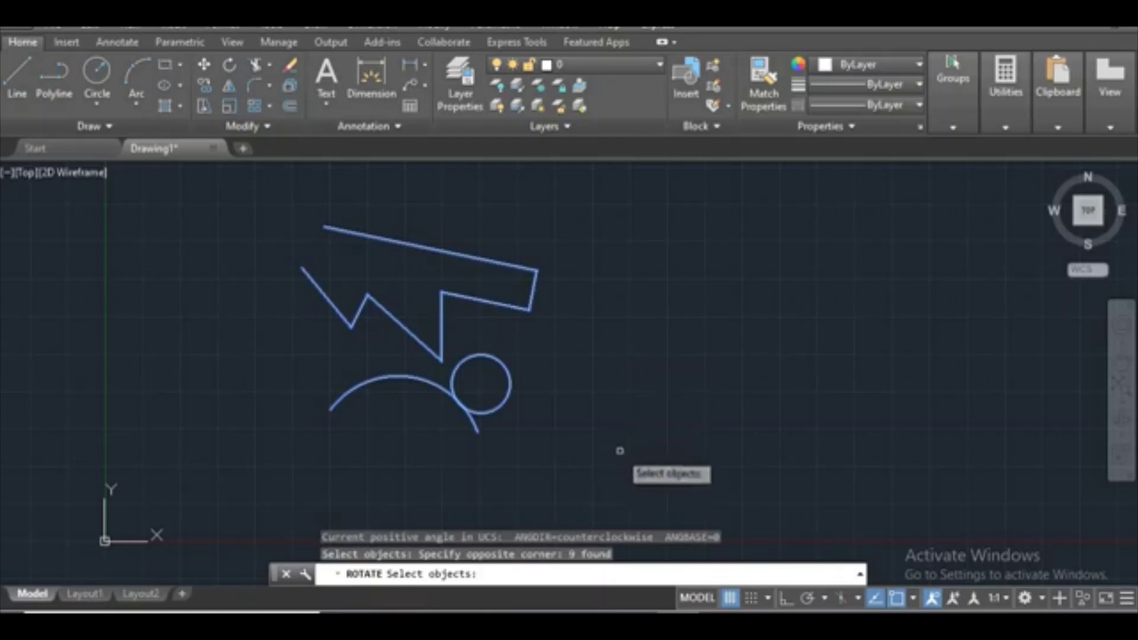
key("Return")
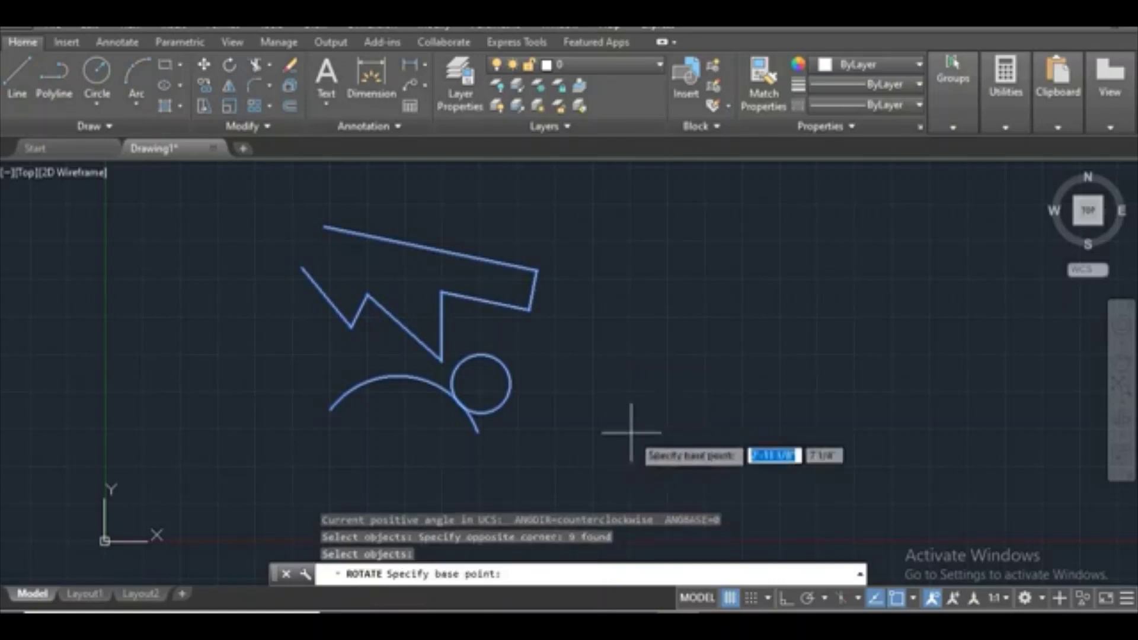
left_click(630, 428)
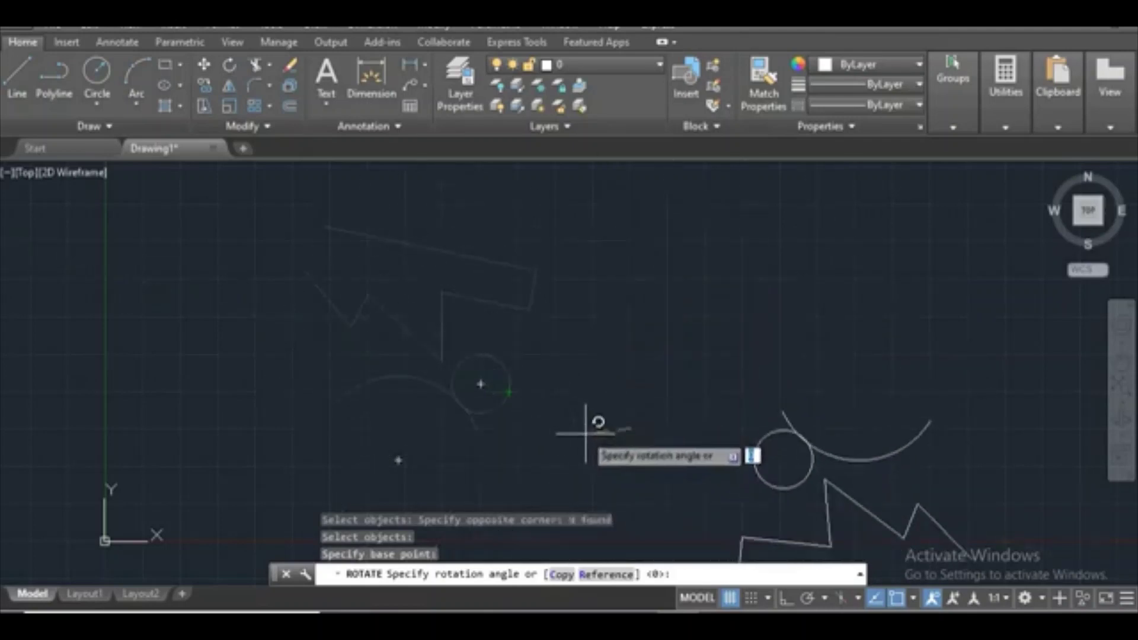
left_click(649, 453)
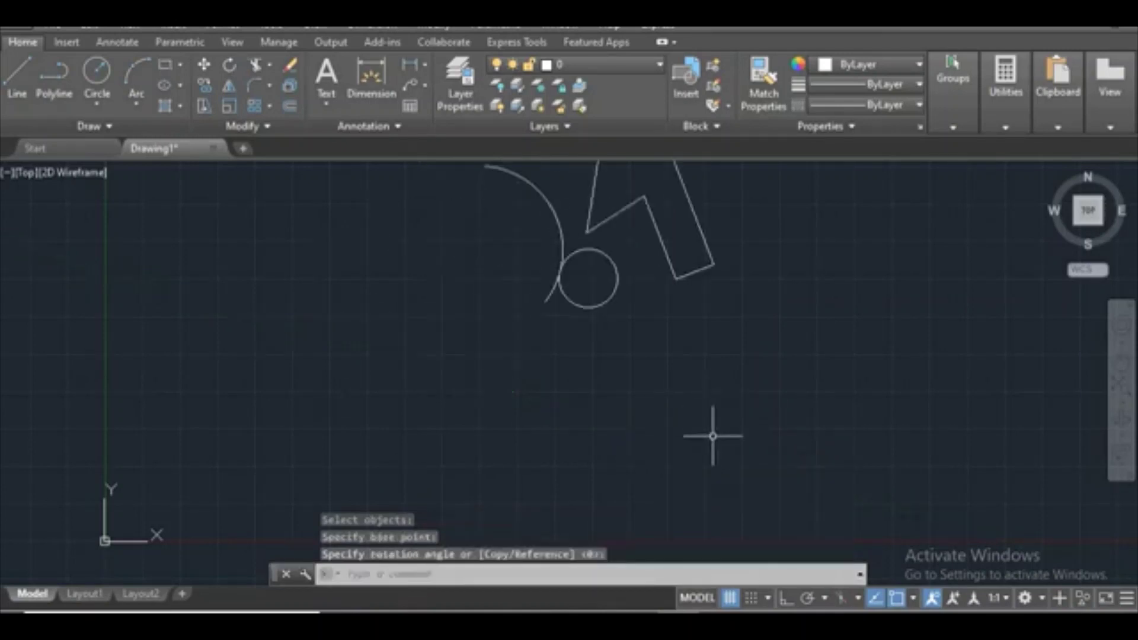
key("ctrl+z")
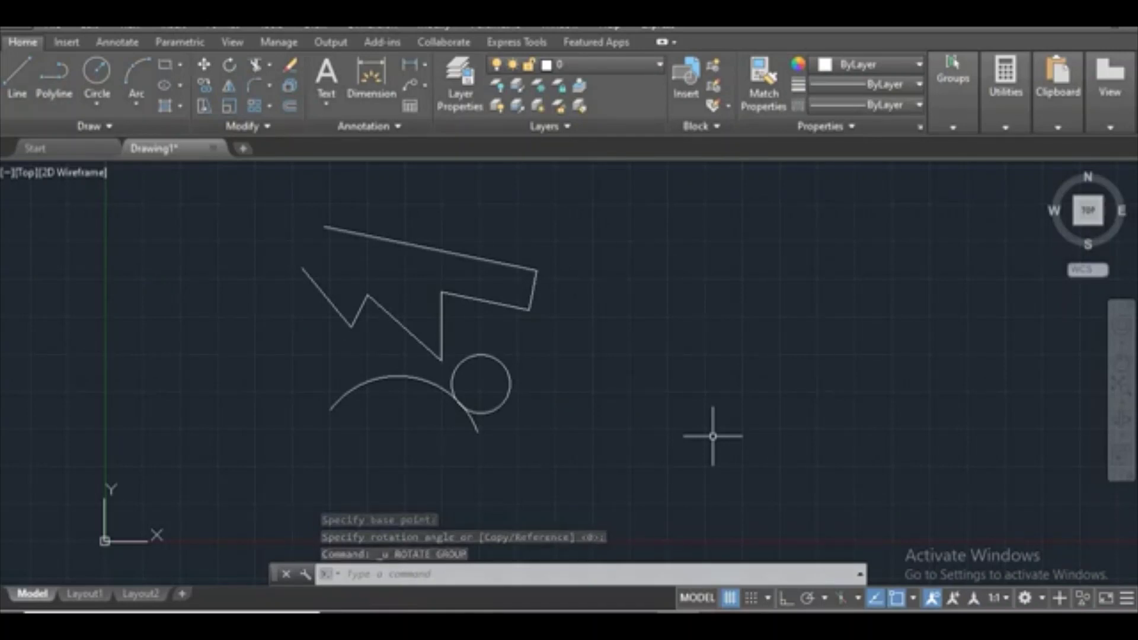
left_click(231, 66)
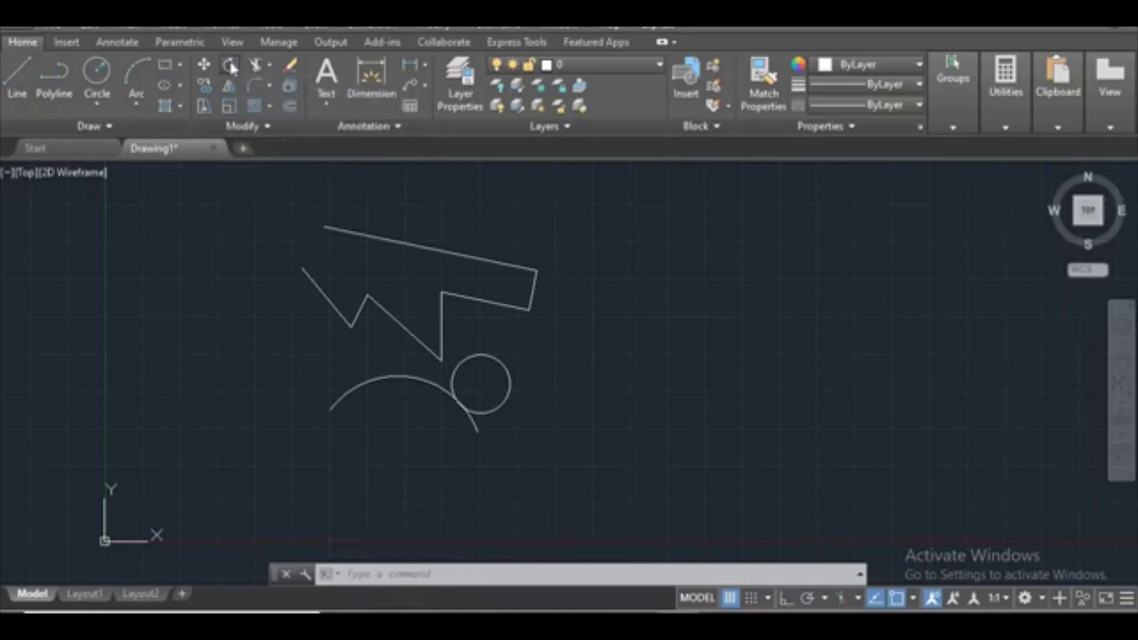
left_click(604, 189)
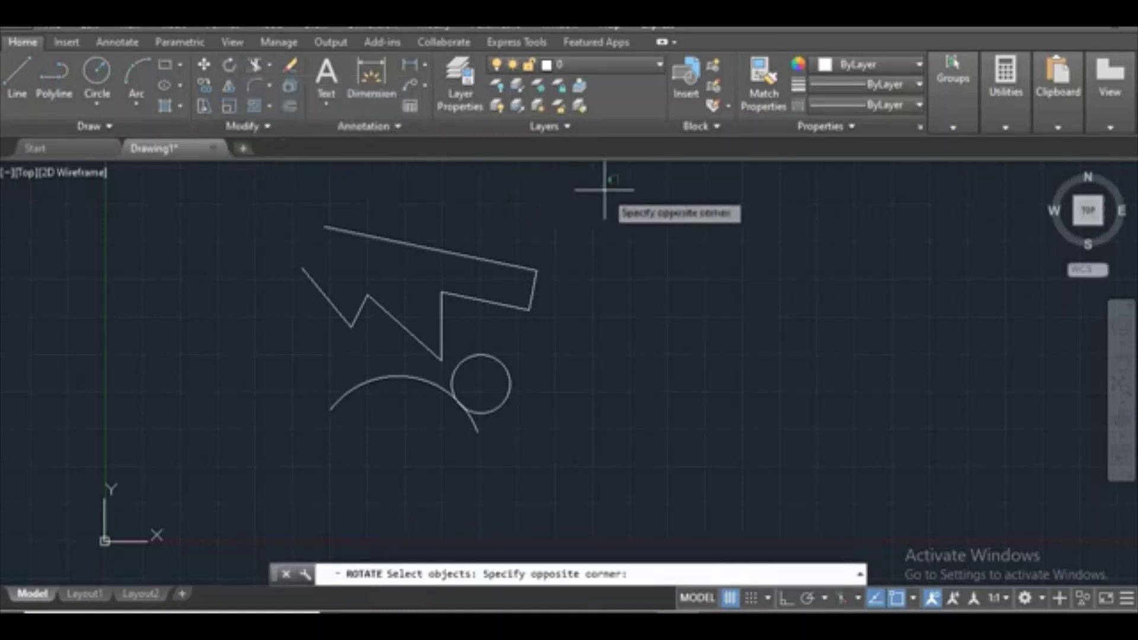
left_click(243, 520)
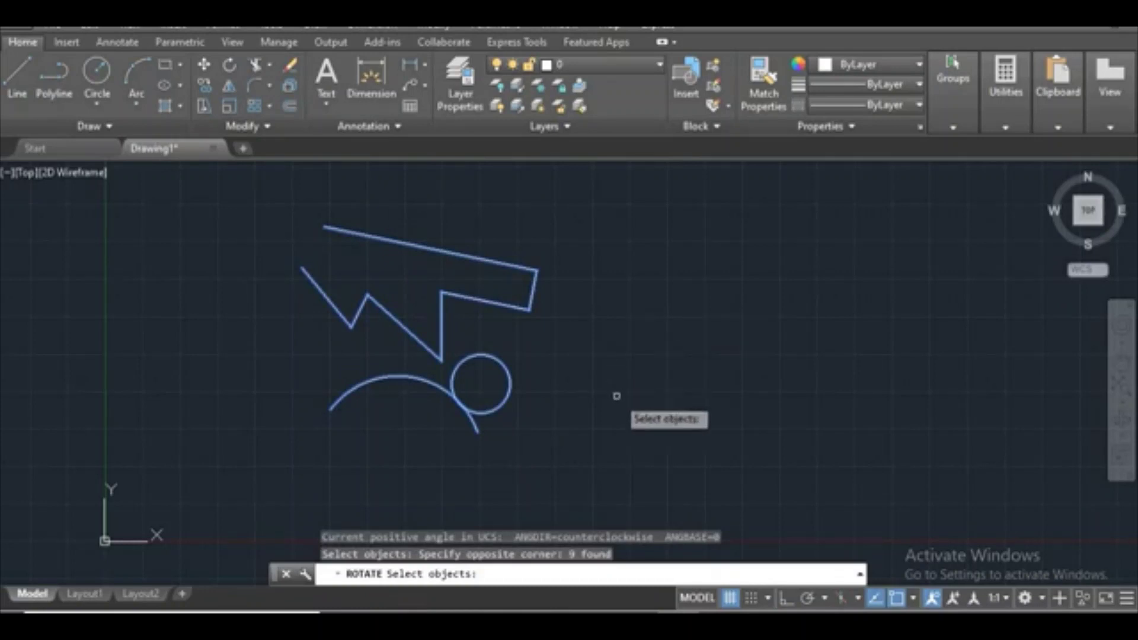
key("Return")
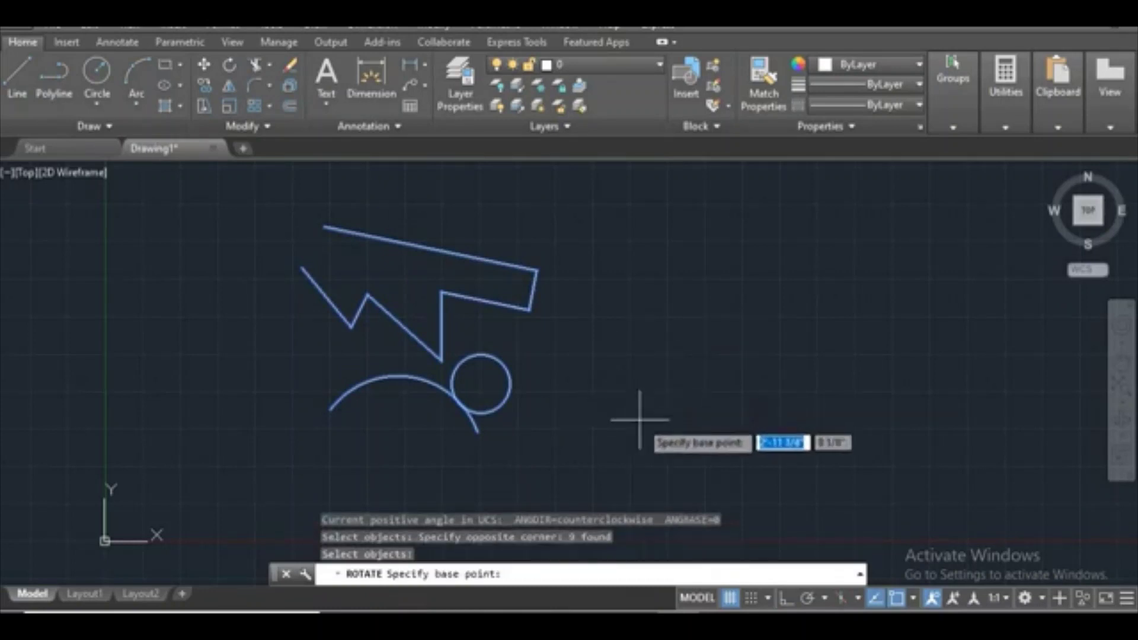
left_click(628, 415)
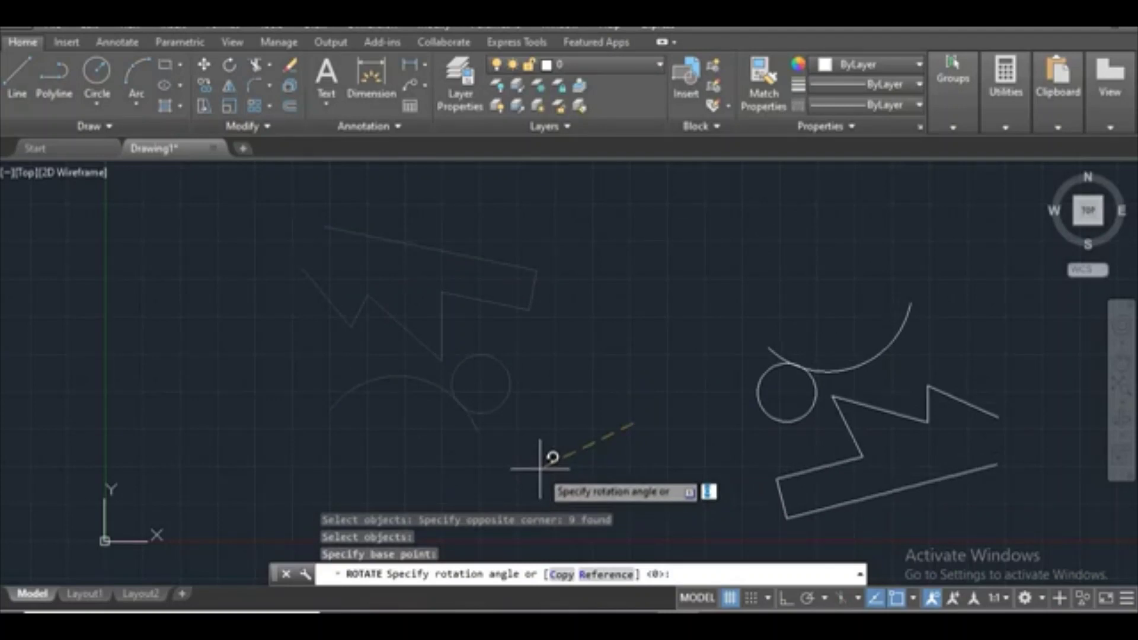
key("F8")
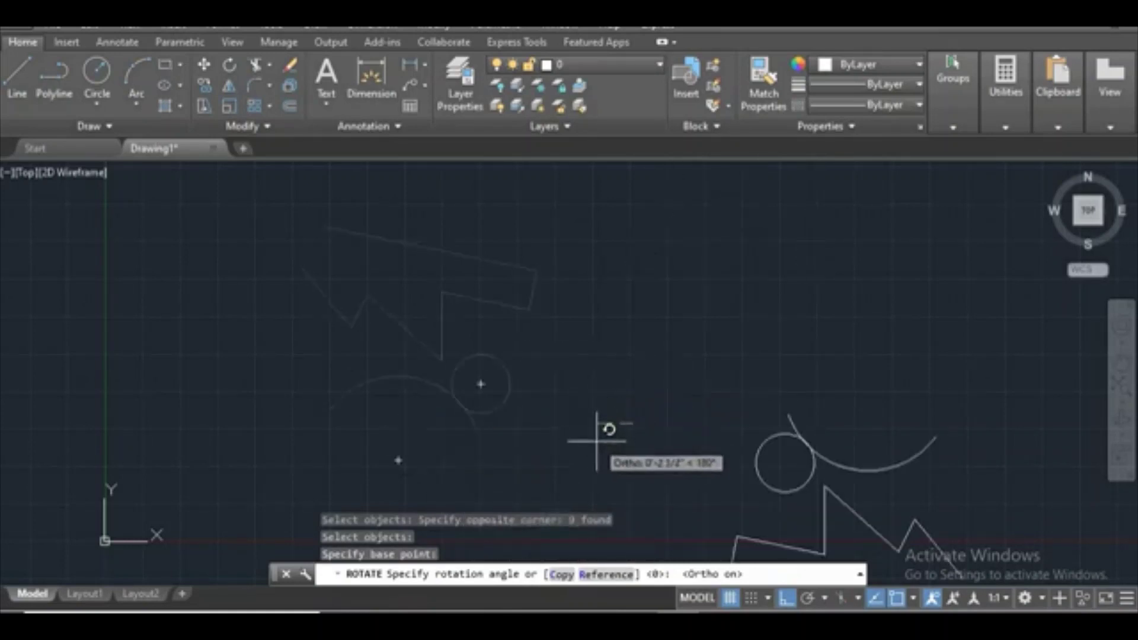
left_click(617, 454)
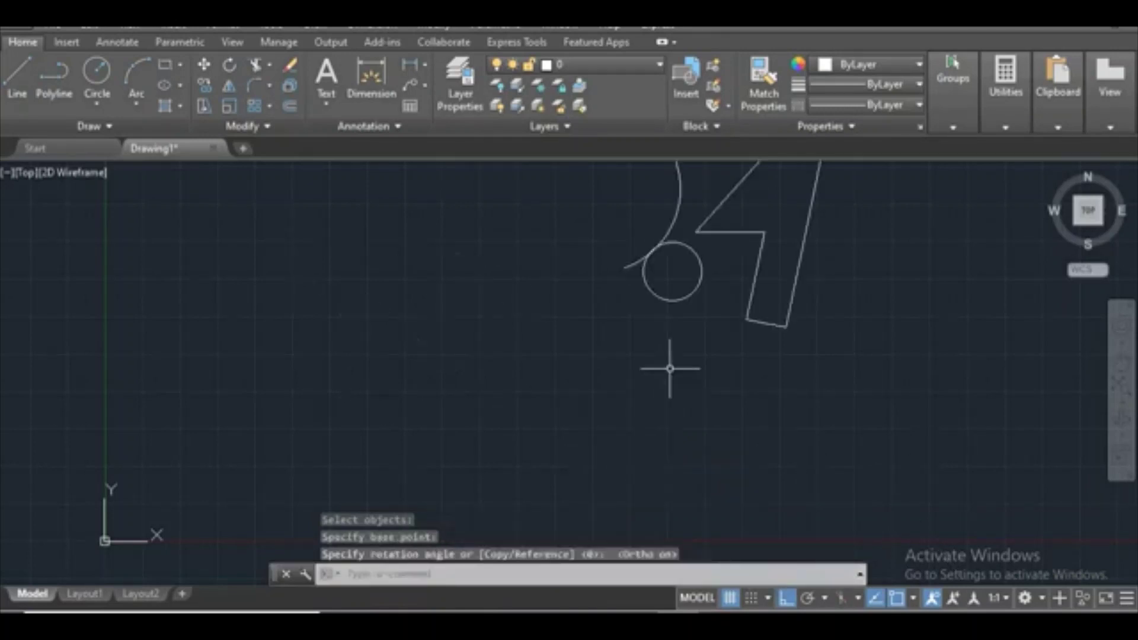
key("ctrl+z")
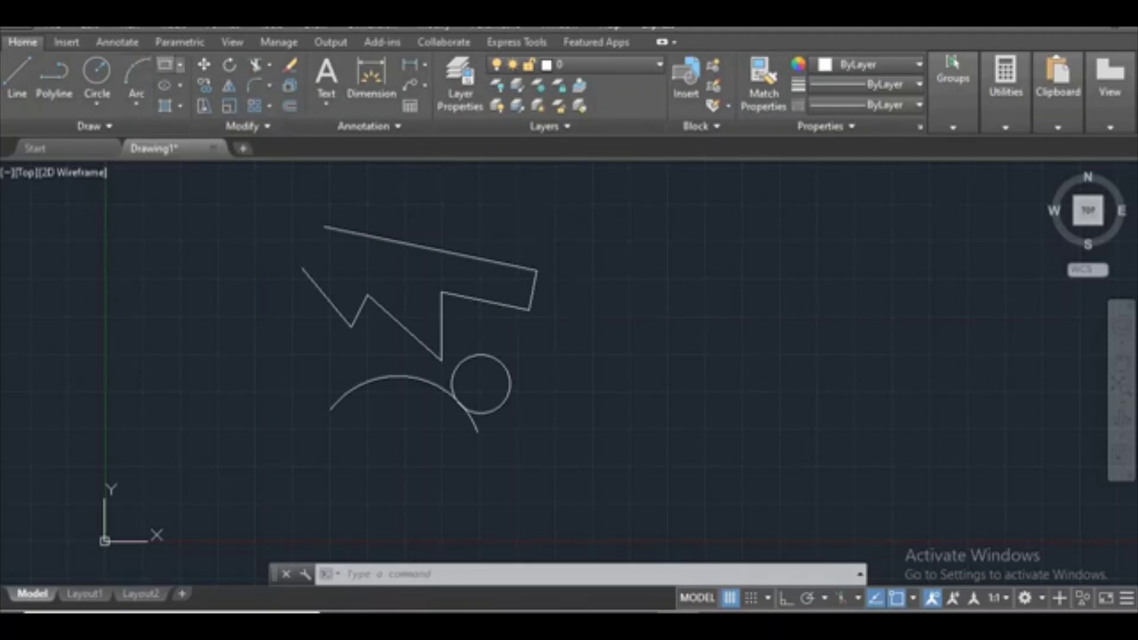
Draw a small rectangle to the right of the zigzag shape.
left_click(165, 64)
left_click(613, 326)
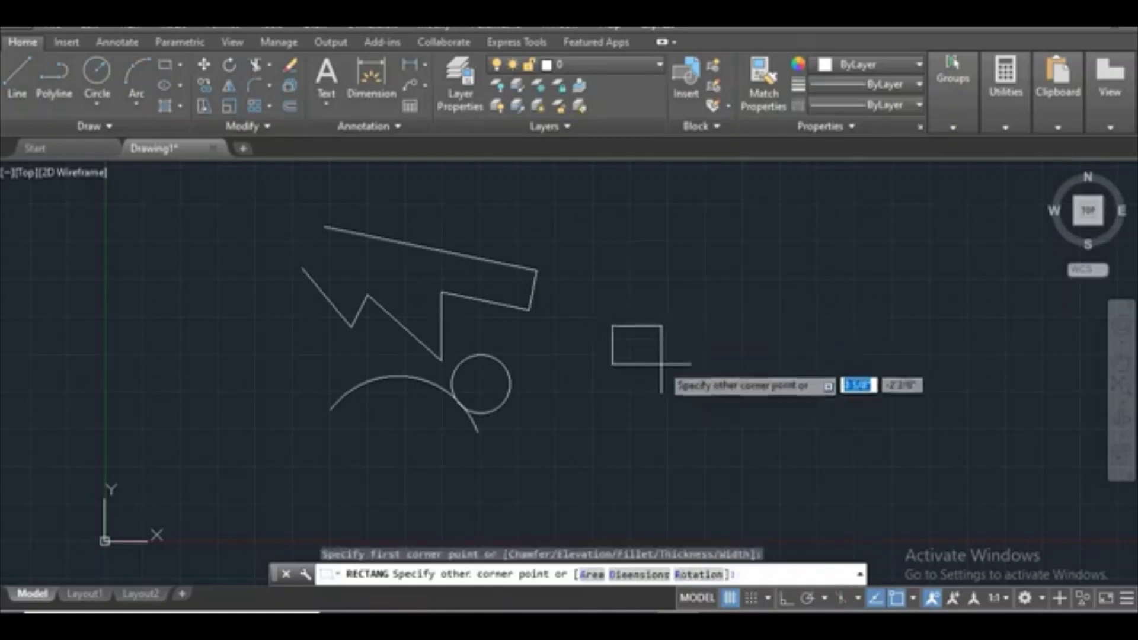
left_click(665, 367)
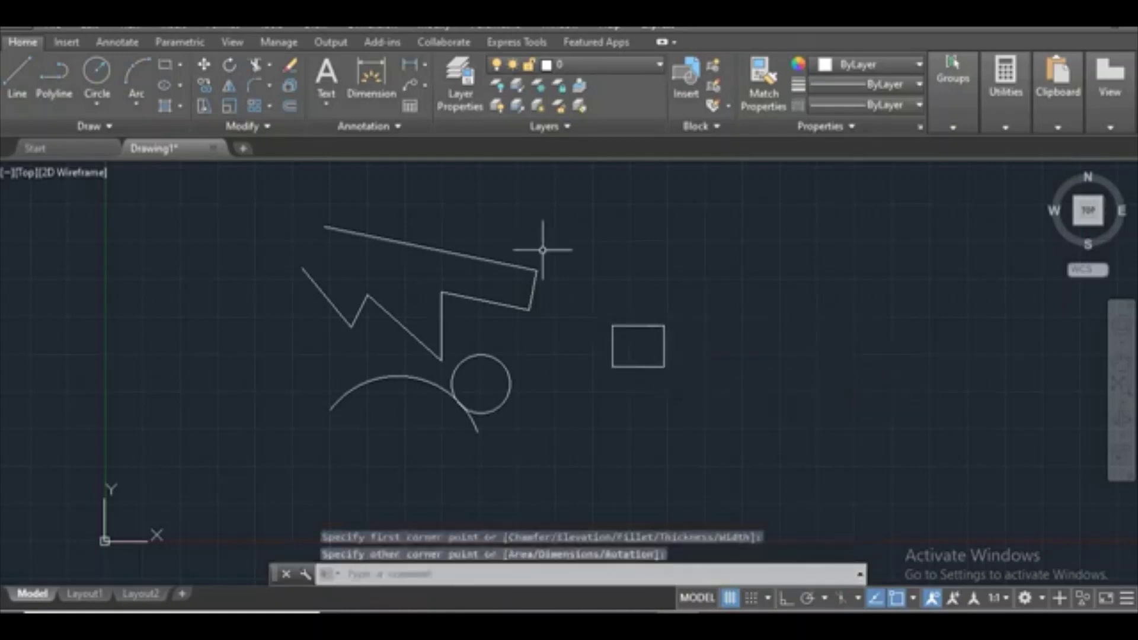
Add a small circle centred inside the rectangle.
double_click(97, 72)
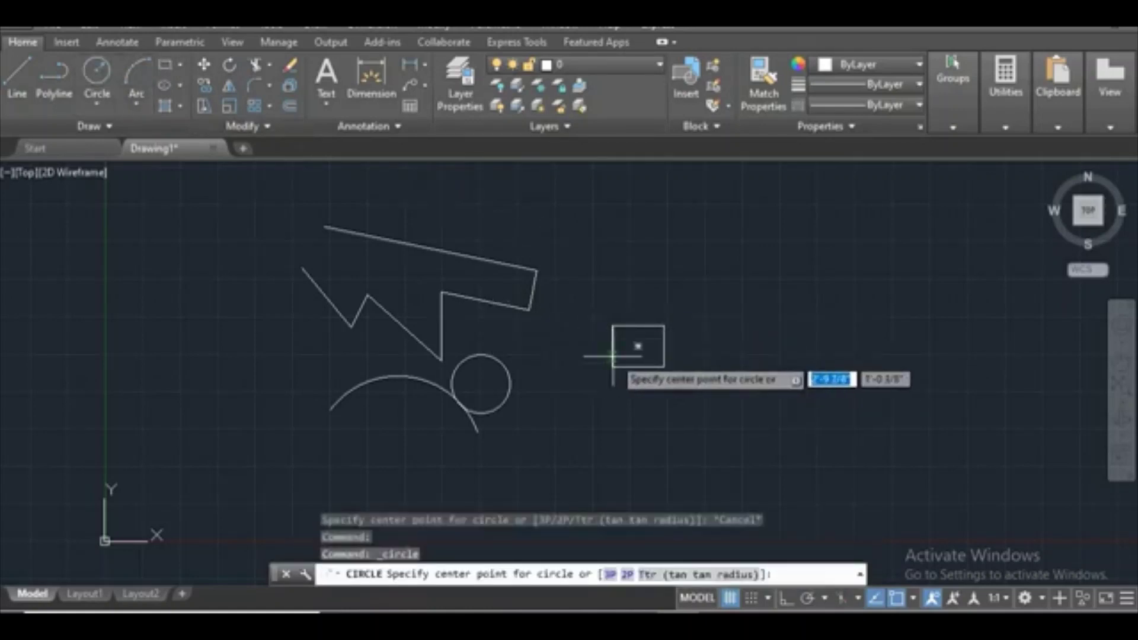
left_click(638, 346)
left_click(648, 347)
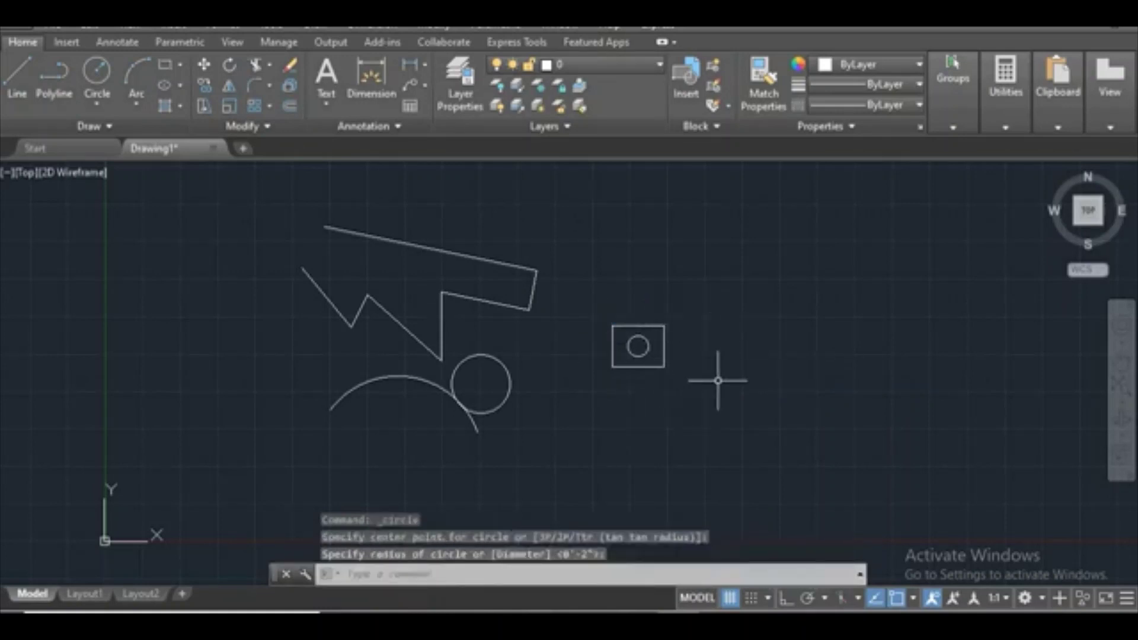
type("R")
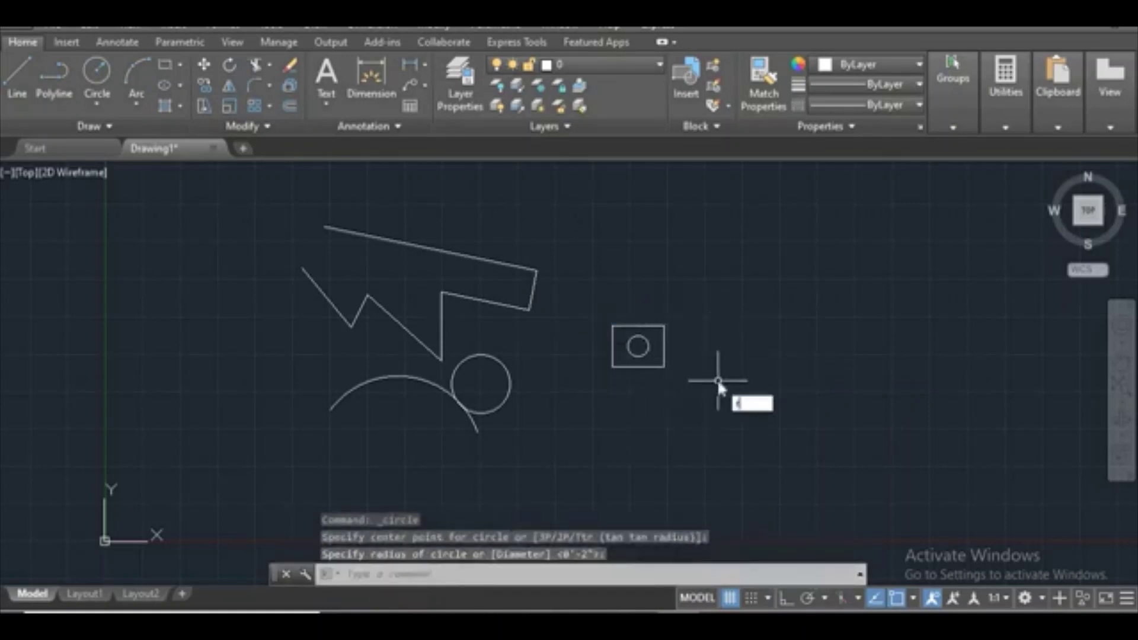
type("O")
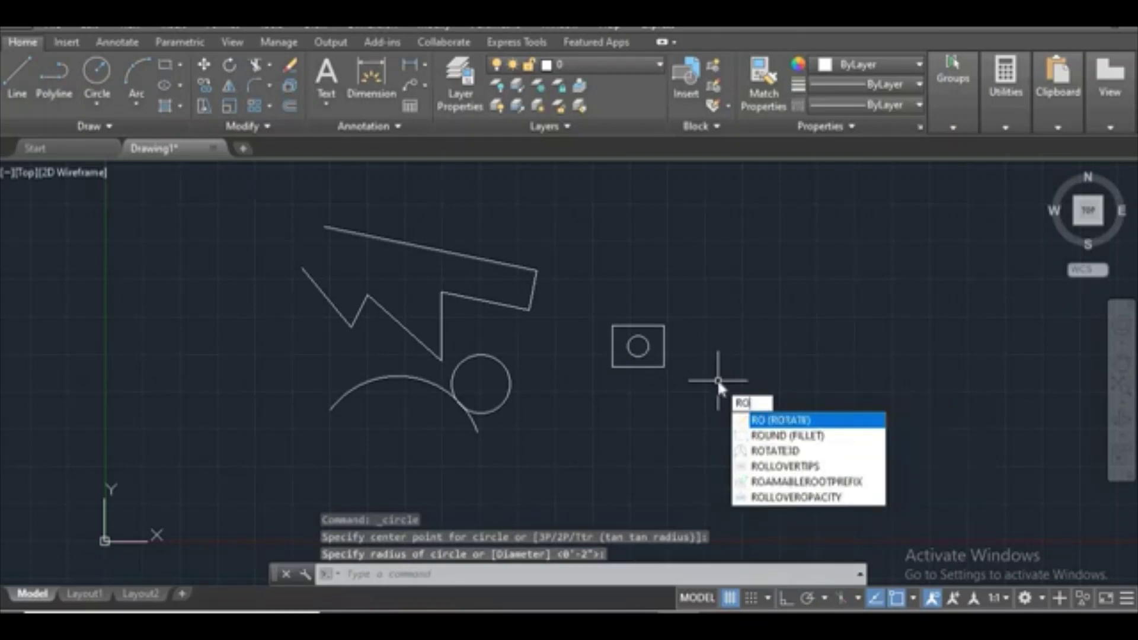
Rotate the rectangle and its circle about a pivot, then undo that rotation.
key("Return")
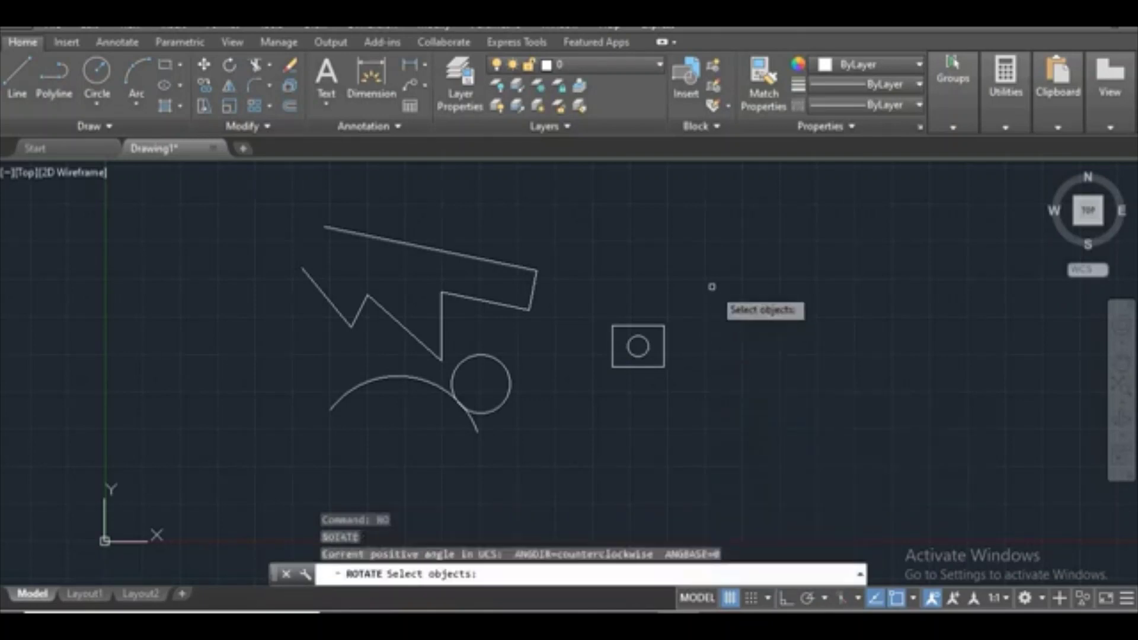
left_click(711, 287)
left_click(600, 396)
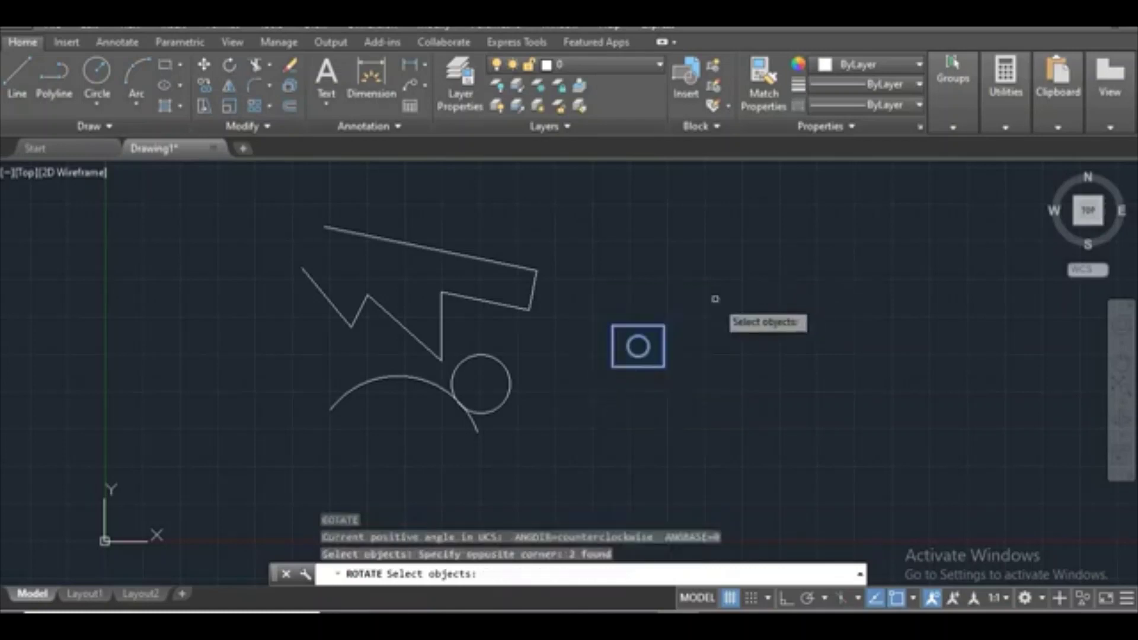
key("Return")
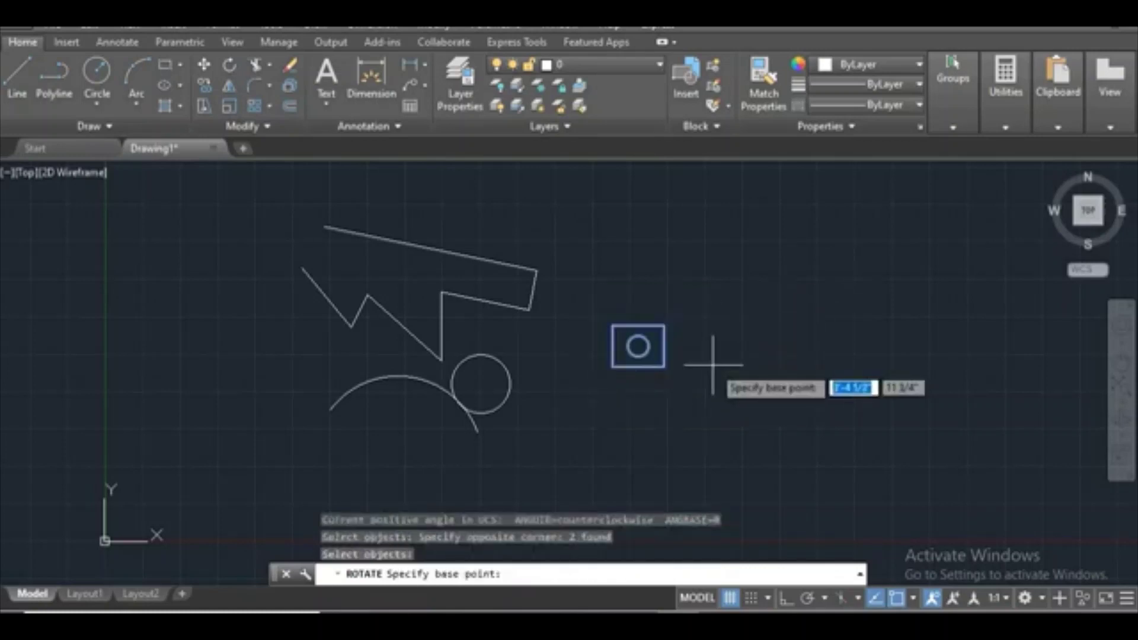
left_click(713, 365)
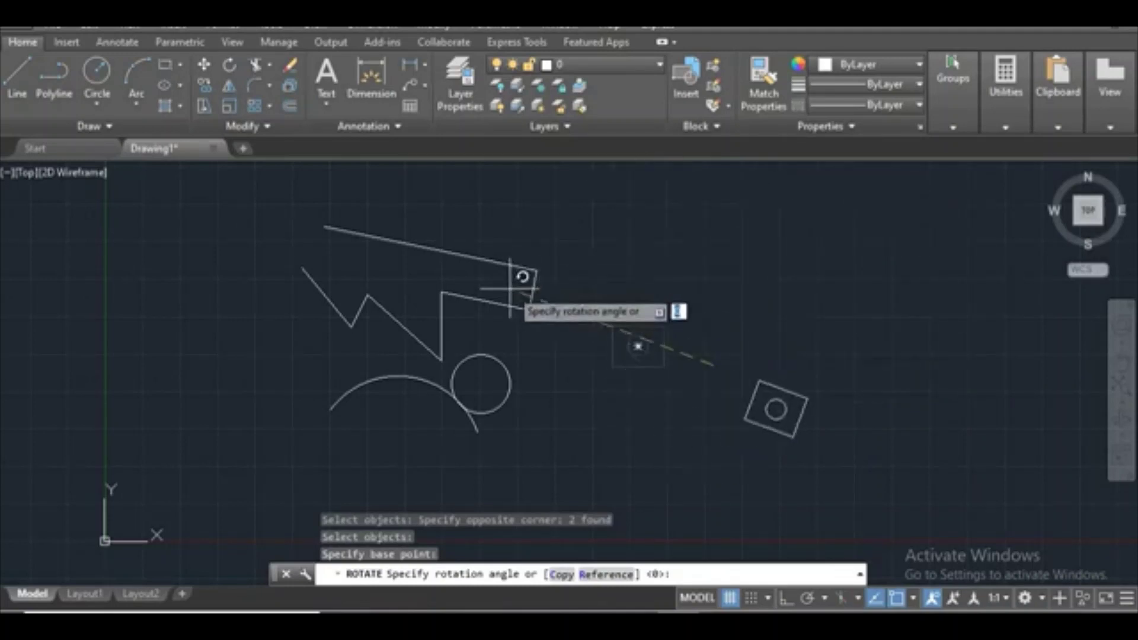
left_click(695, 430)
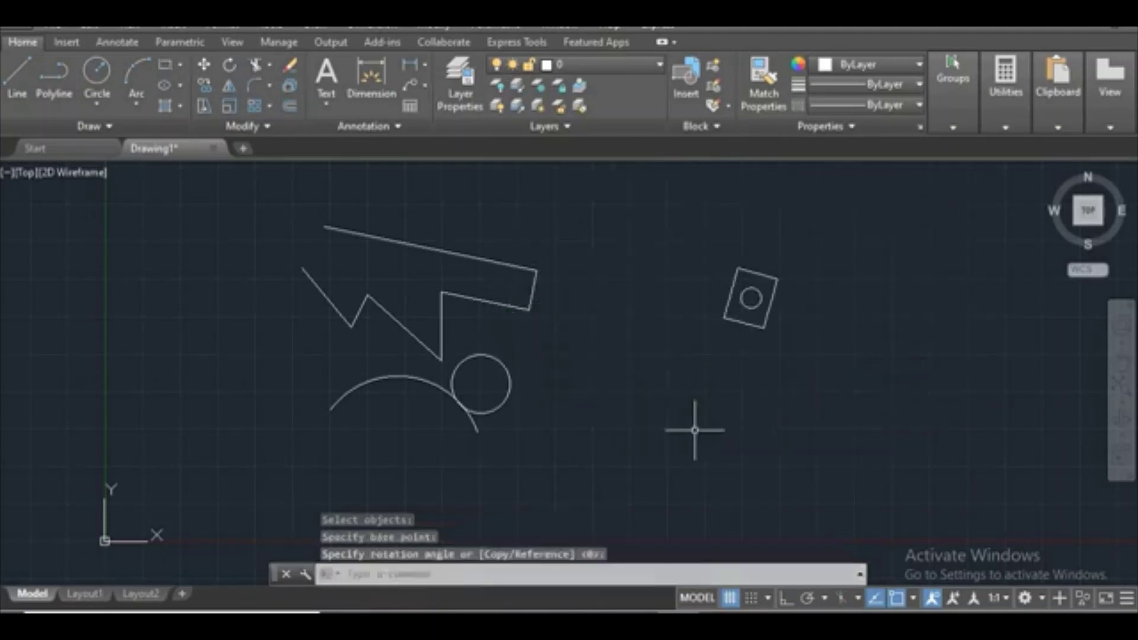
key("ctrl+z")
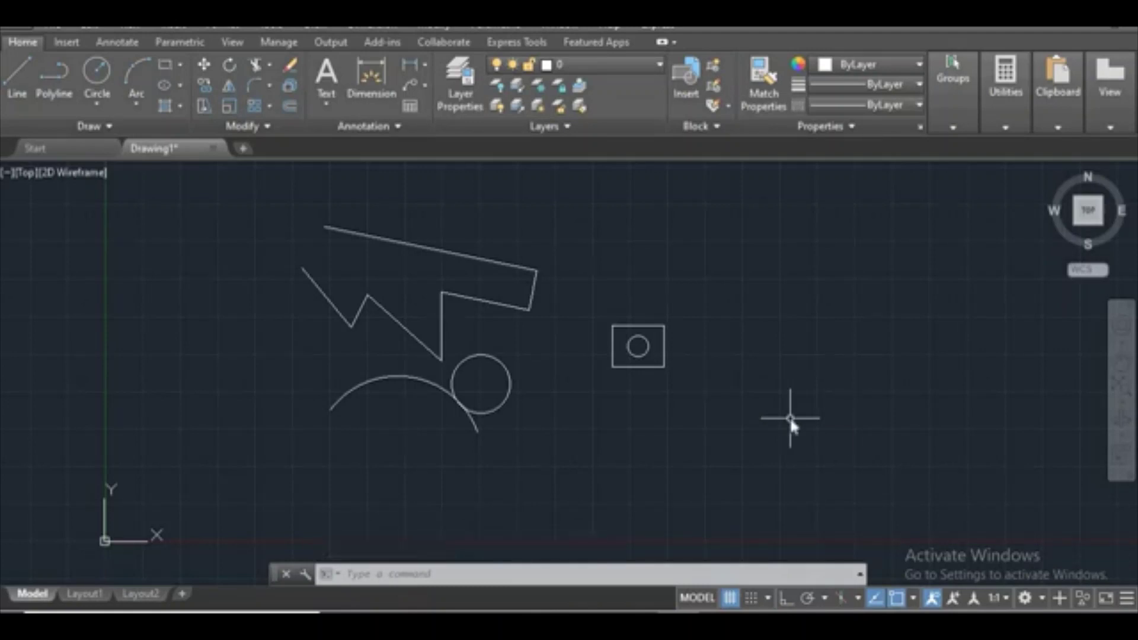
Rotate the rectangle and circle 90° upright with Ortho on, pivoting right of the rectangle.
type("ro")
key("Return")
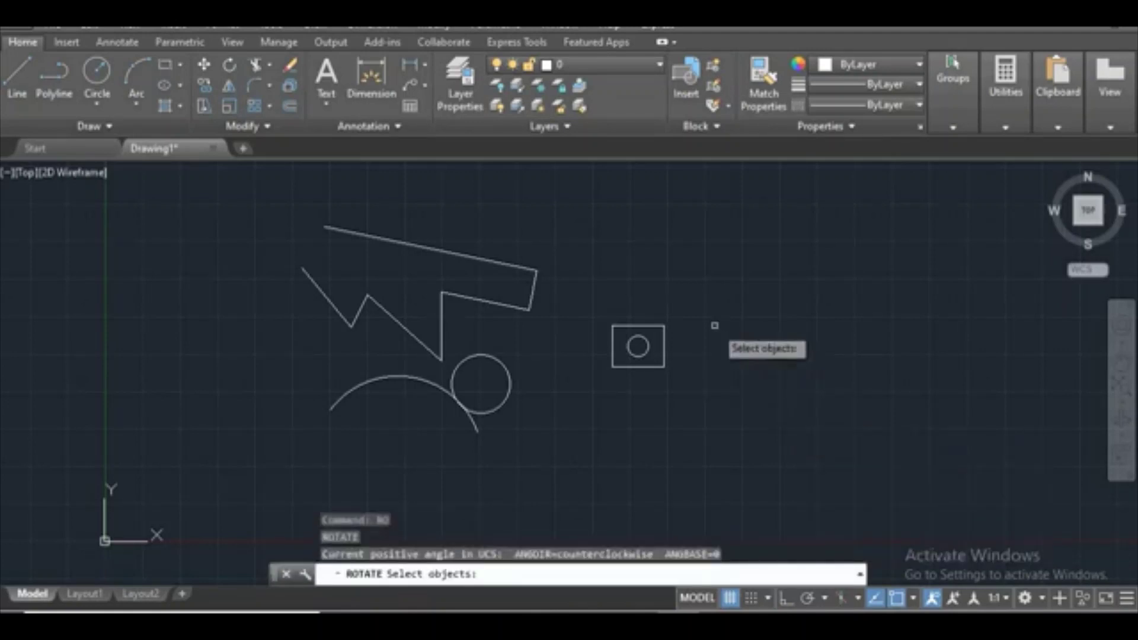
left_click(693, 295)
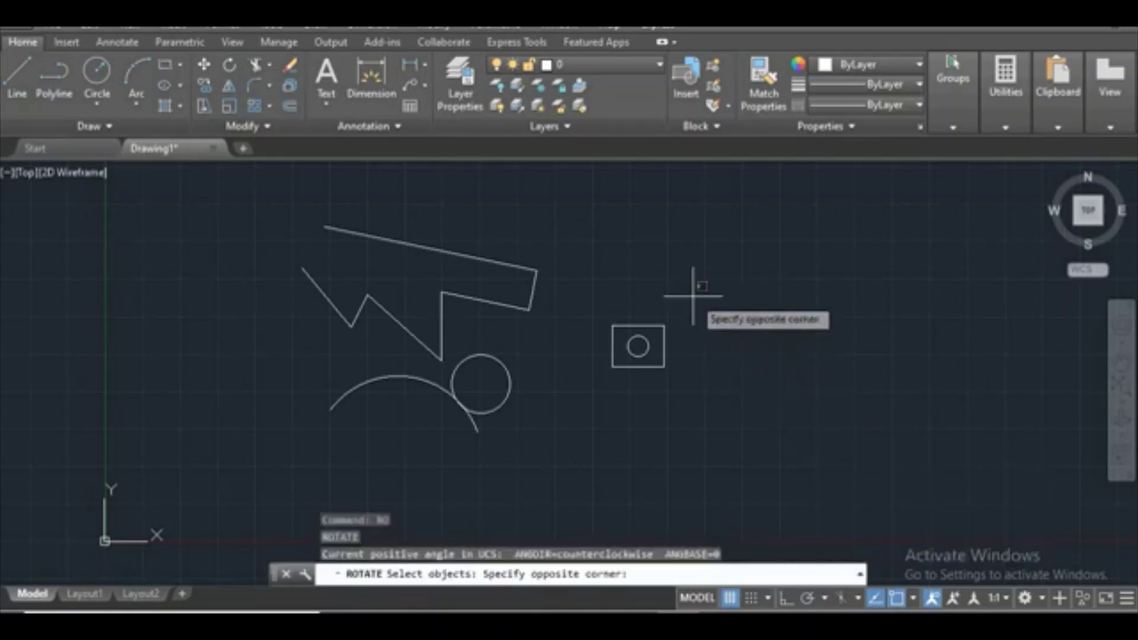
left_click(602, 383)
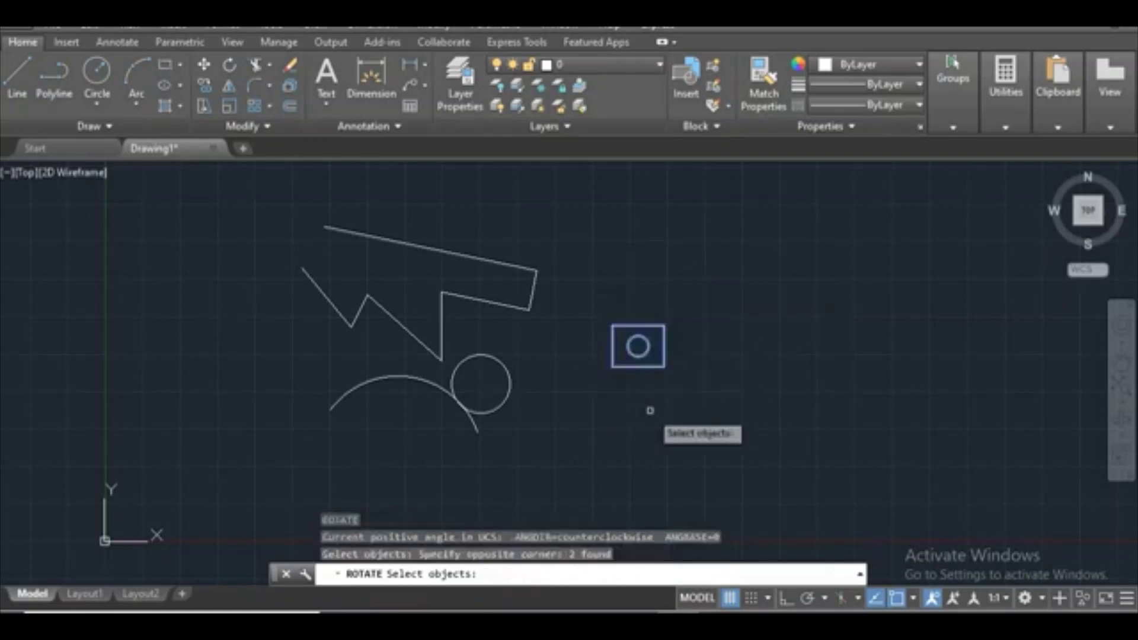
key("Return")
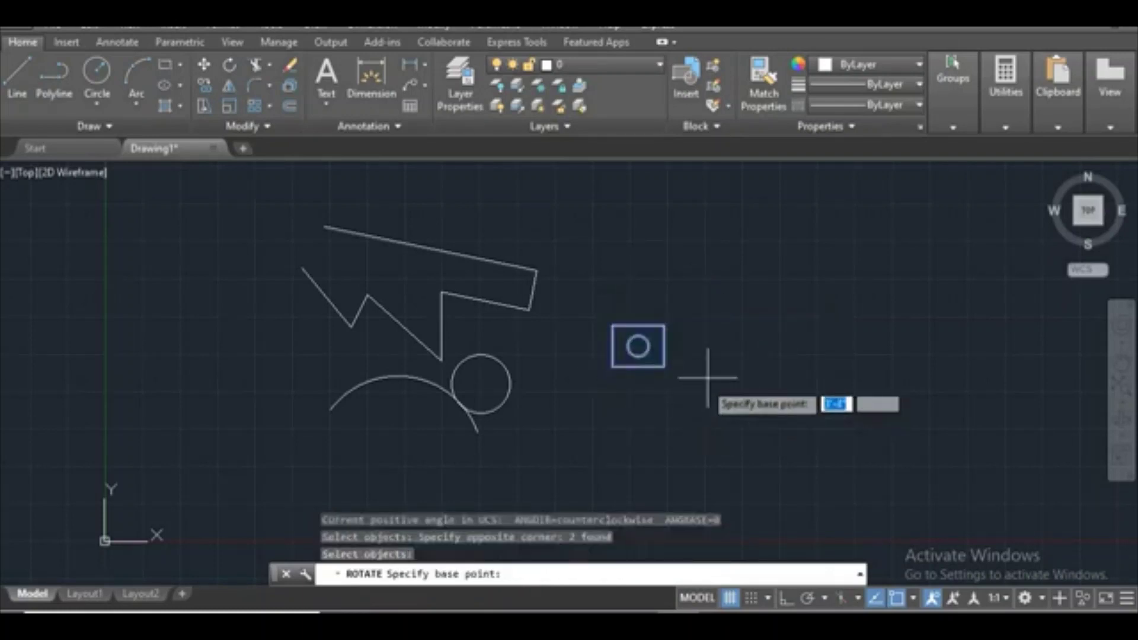
left_click(721, 362)
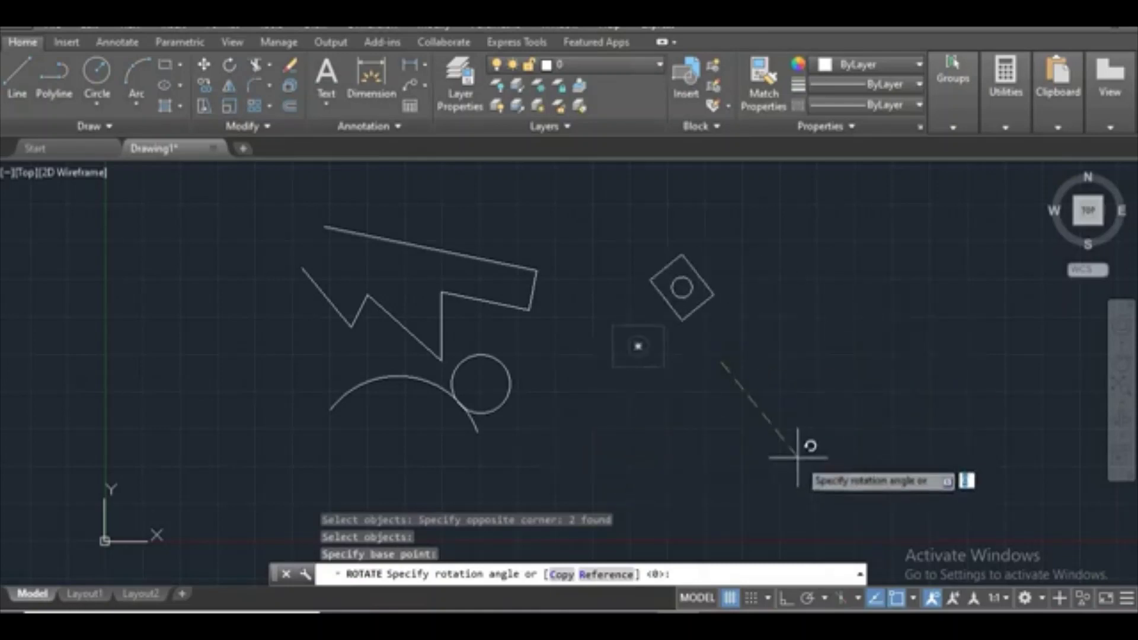
key("F8")
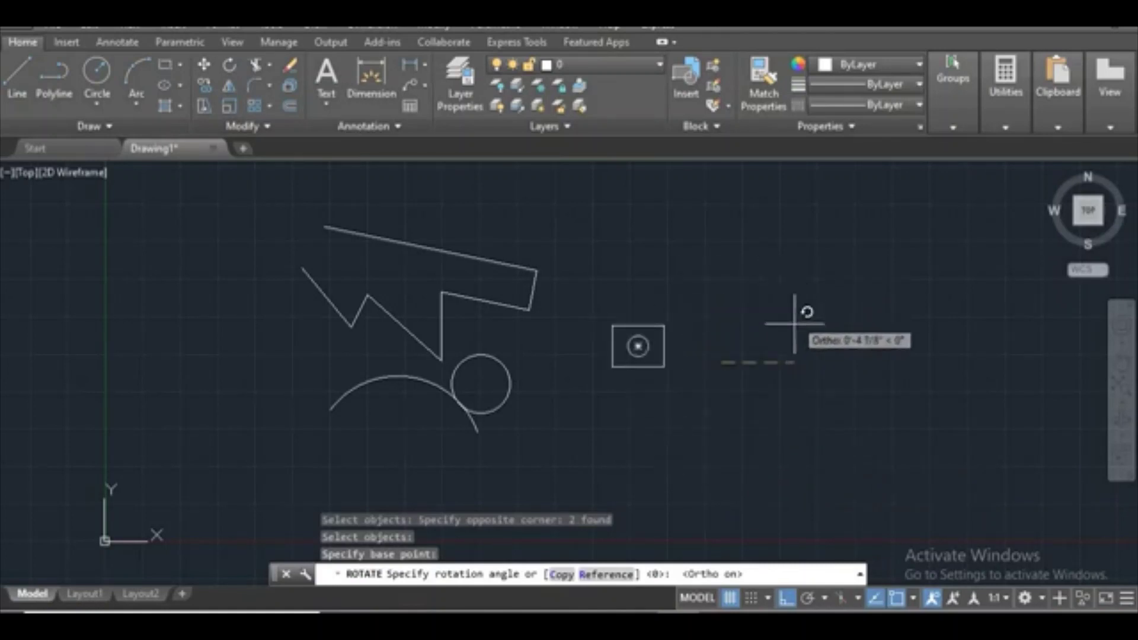
left_click(749, 417)
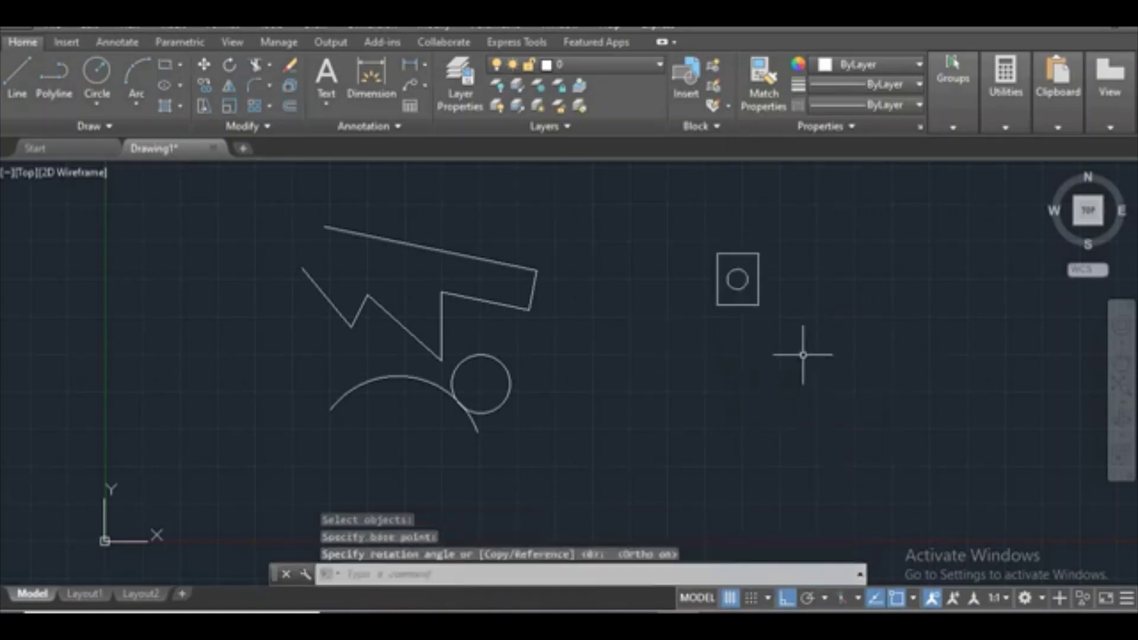
Rotate the upright rectangle and circle again about a pivot beside the circle.
type("l")
key("Return")
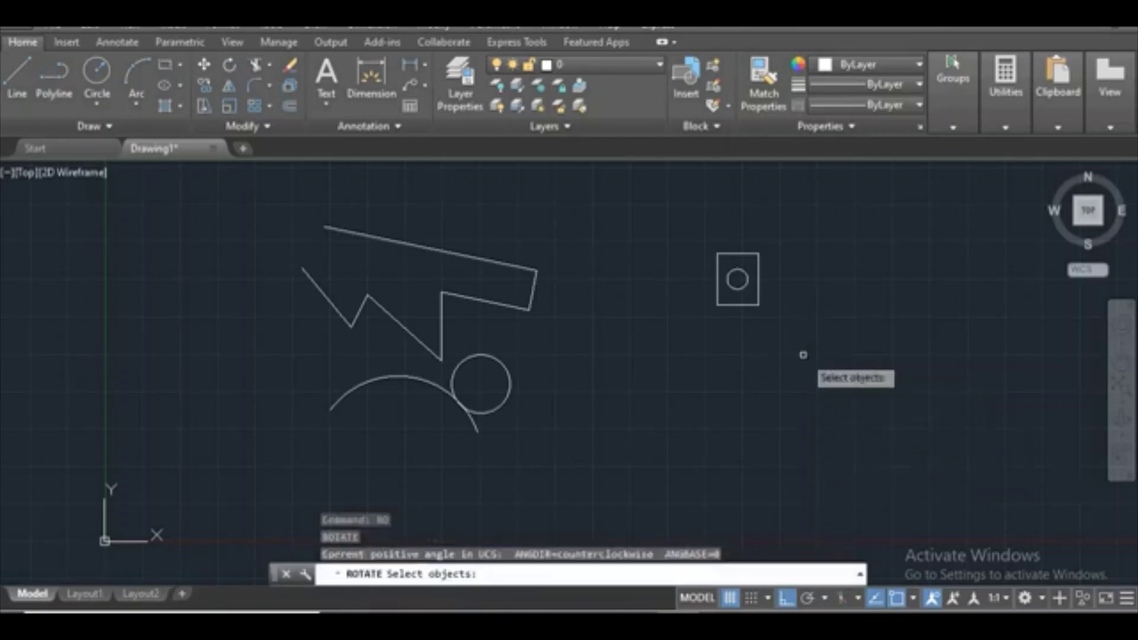
left_click(779, 229)
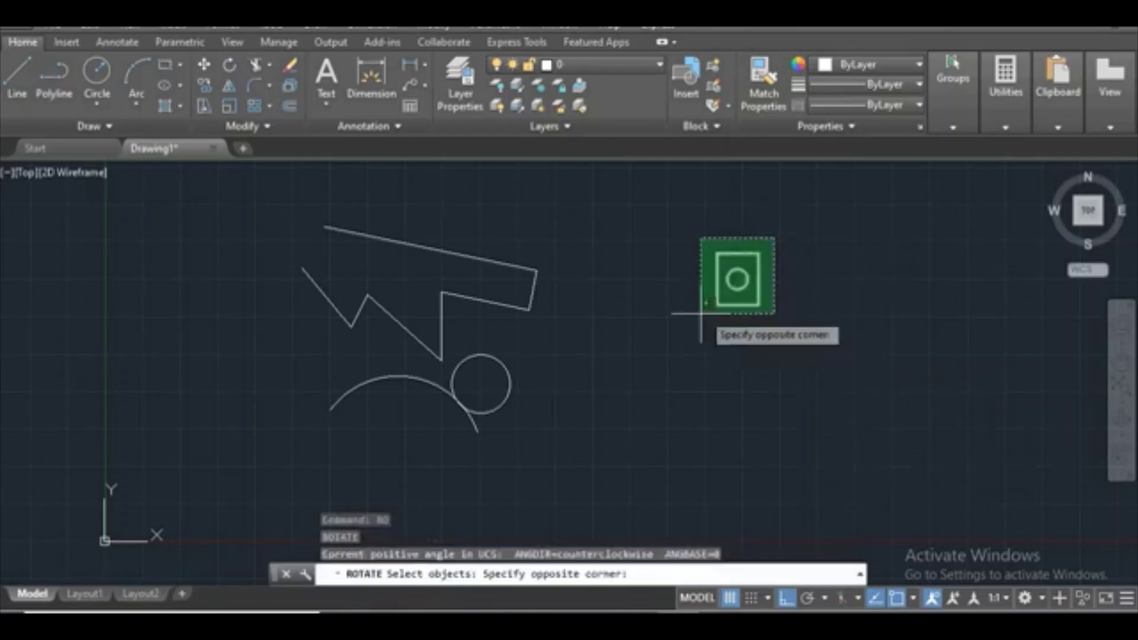
left_click(676, 324)
key("Return")
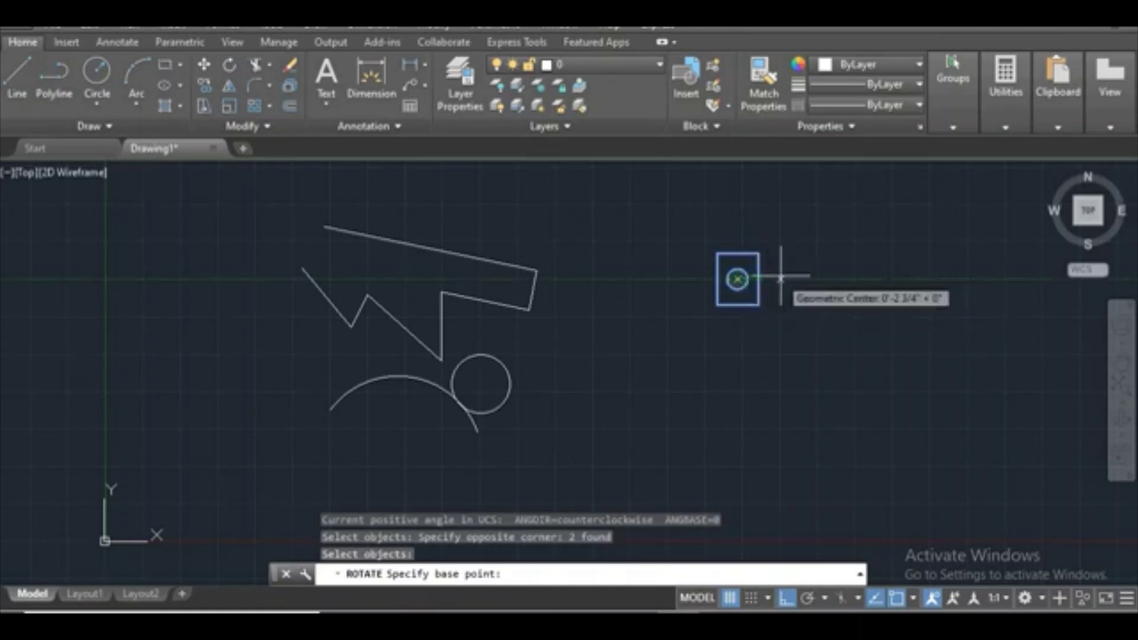
left_click(819, 274)
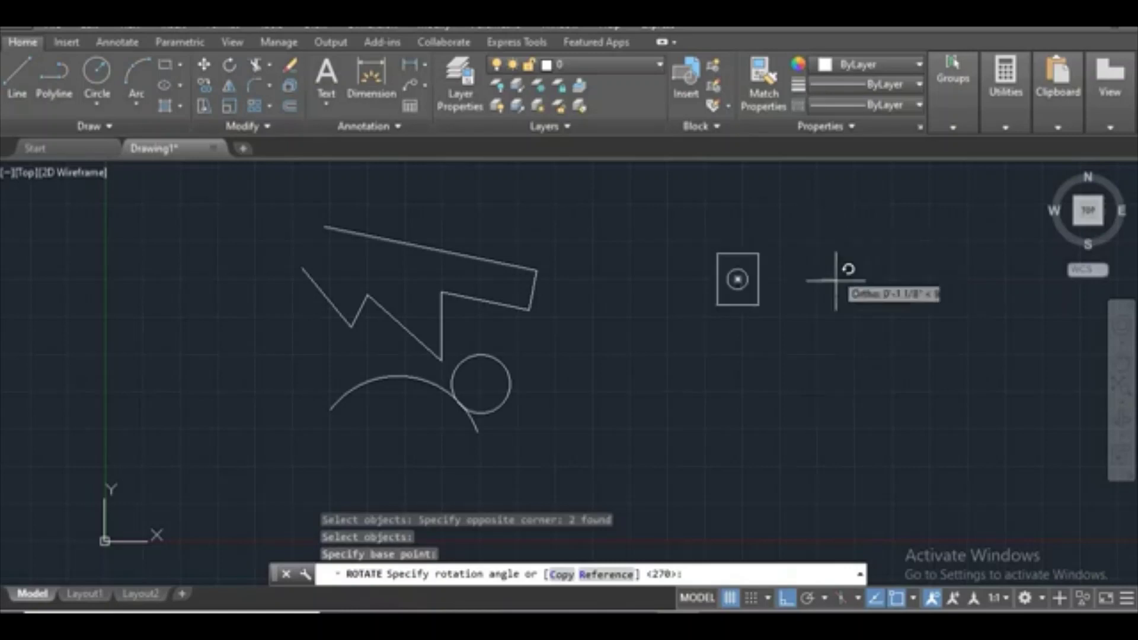
left_click(885, 341)
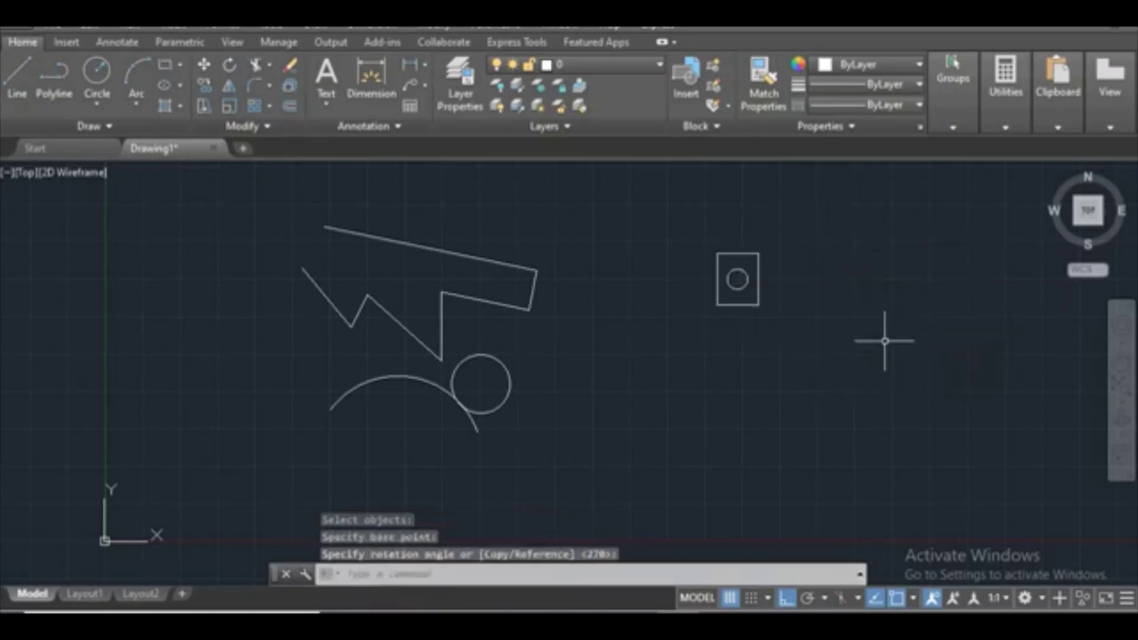
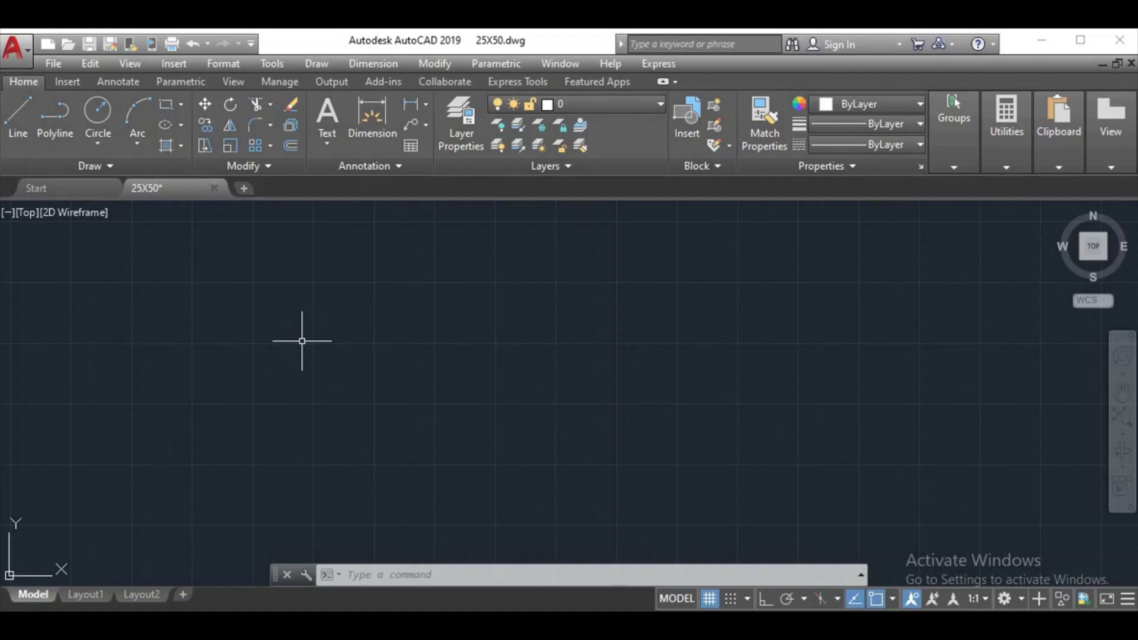
Draw the first two roughly horizontal lines on the left with the LINE command.
type("l")
key("Return")
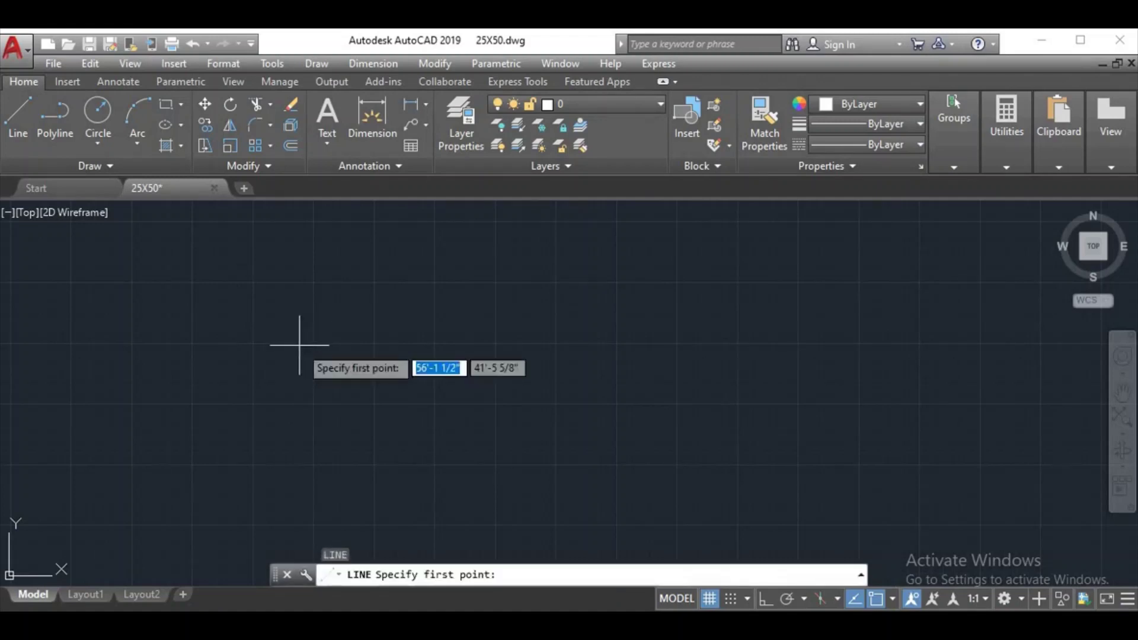
left_click(262, 339)
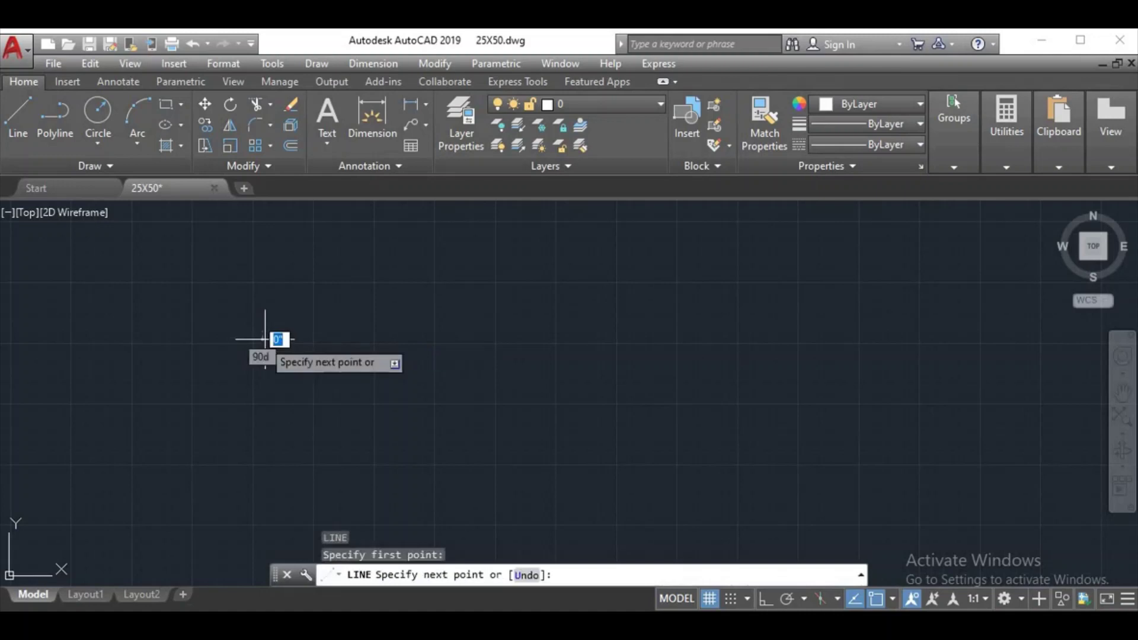
left_click(504, 338)
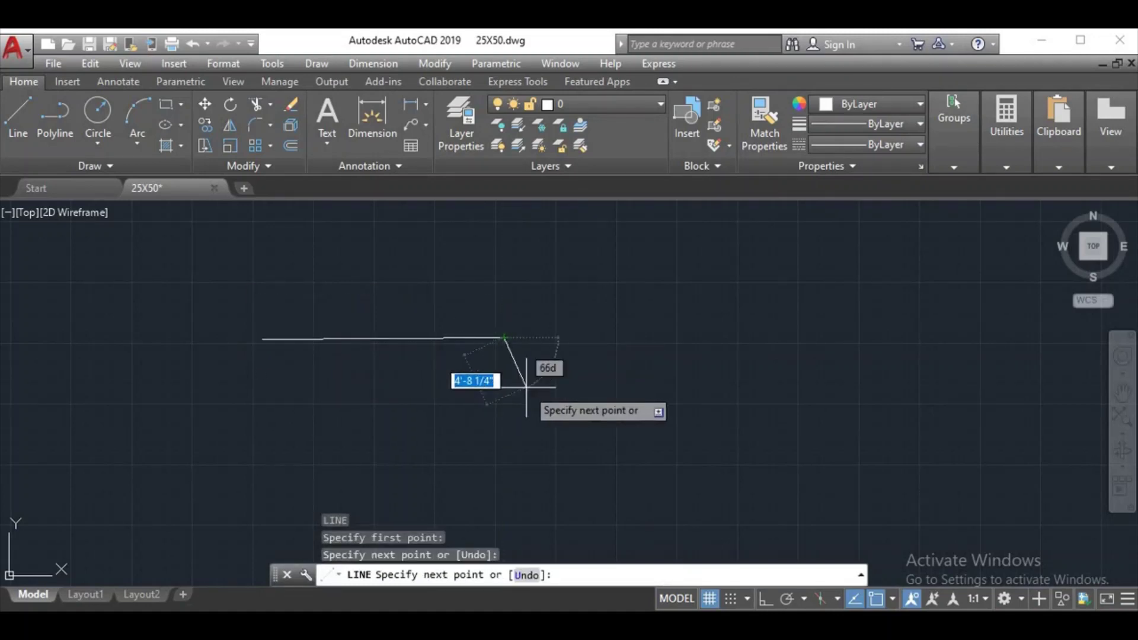
right_click(526, 387)
left_click(569, 399)
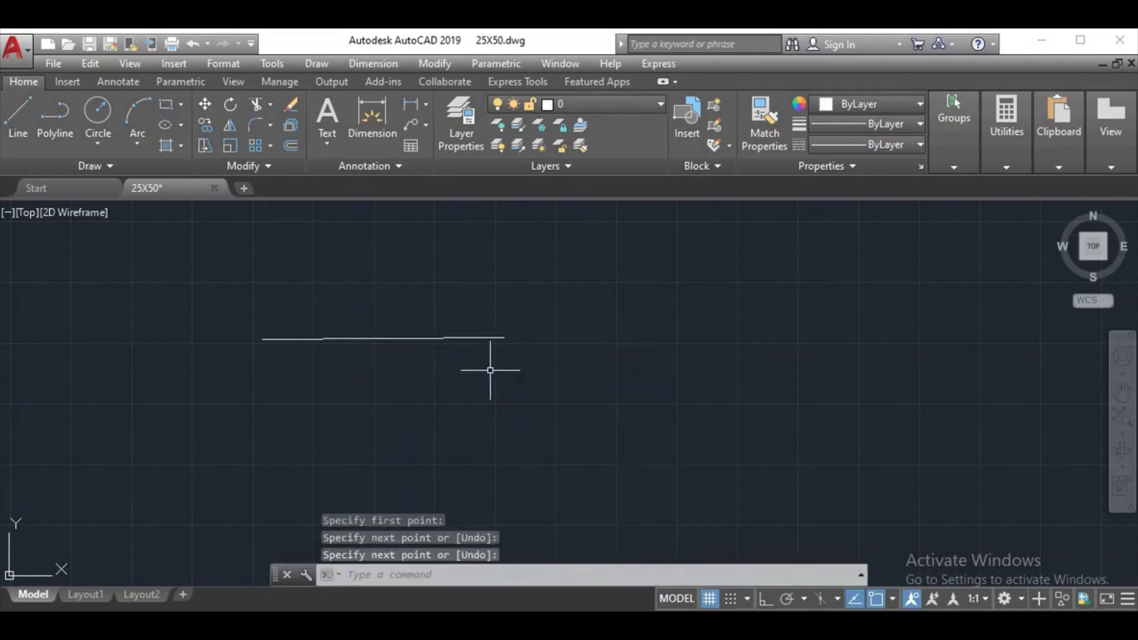
type("l")
key("Return")
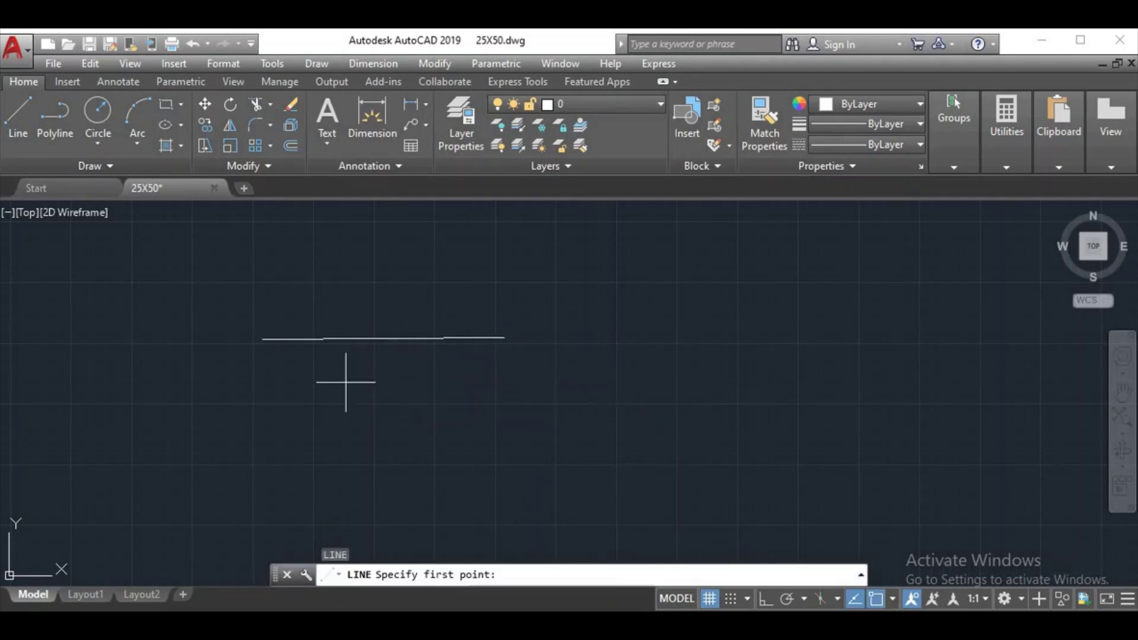
left_click(346, 383)
left_click(543, 382)
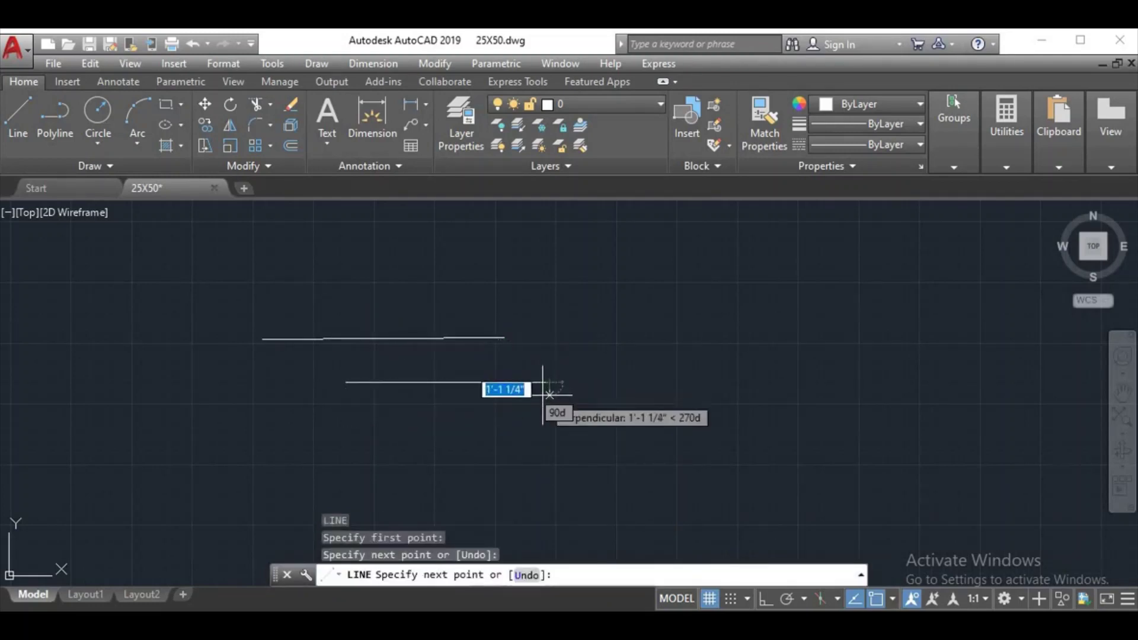
right_click(548, 395)
left_click(573, 405)
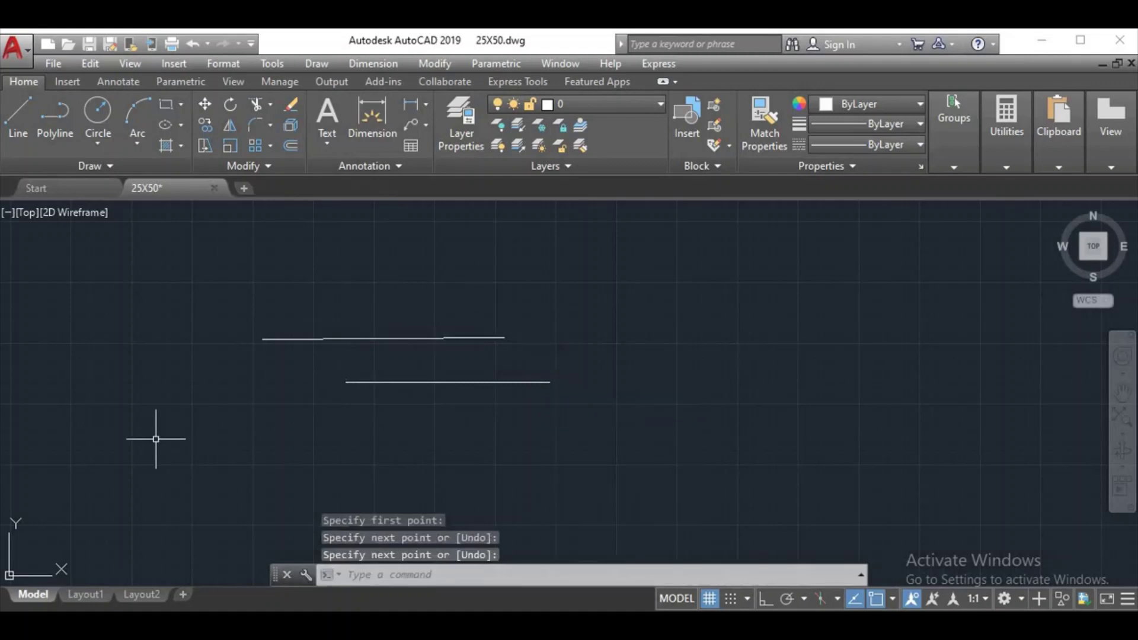
Draw a third horizontal-ish line rising slightly from the lower left.
type("l")
key("Return")
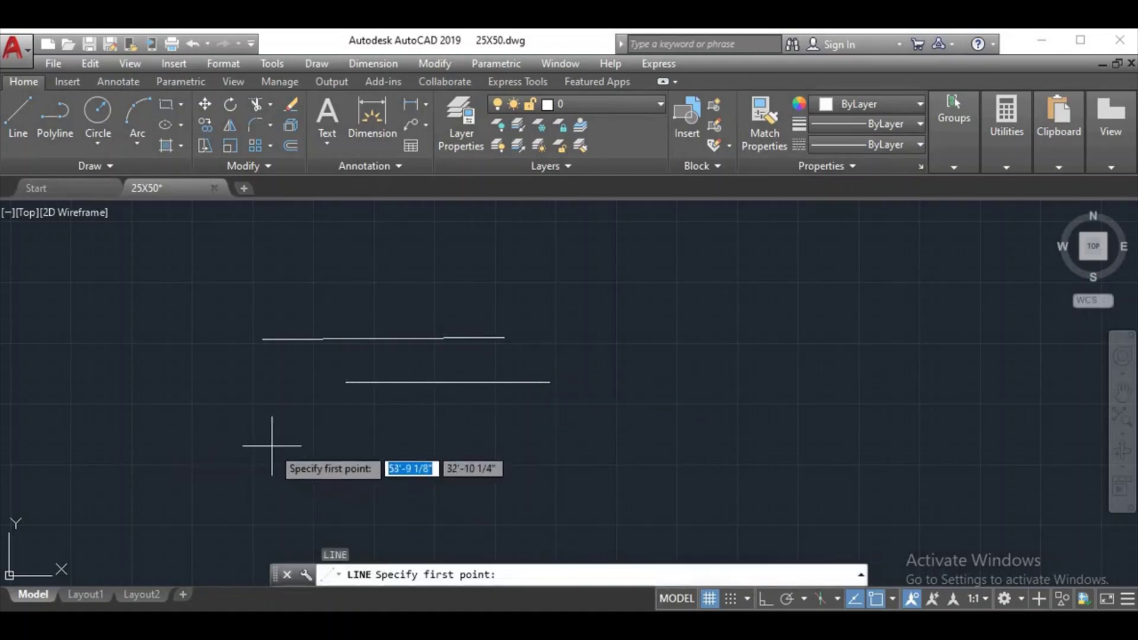
left_click(272, 446)
left_click(564, 424)
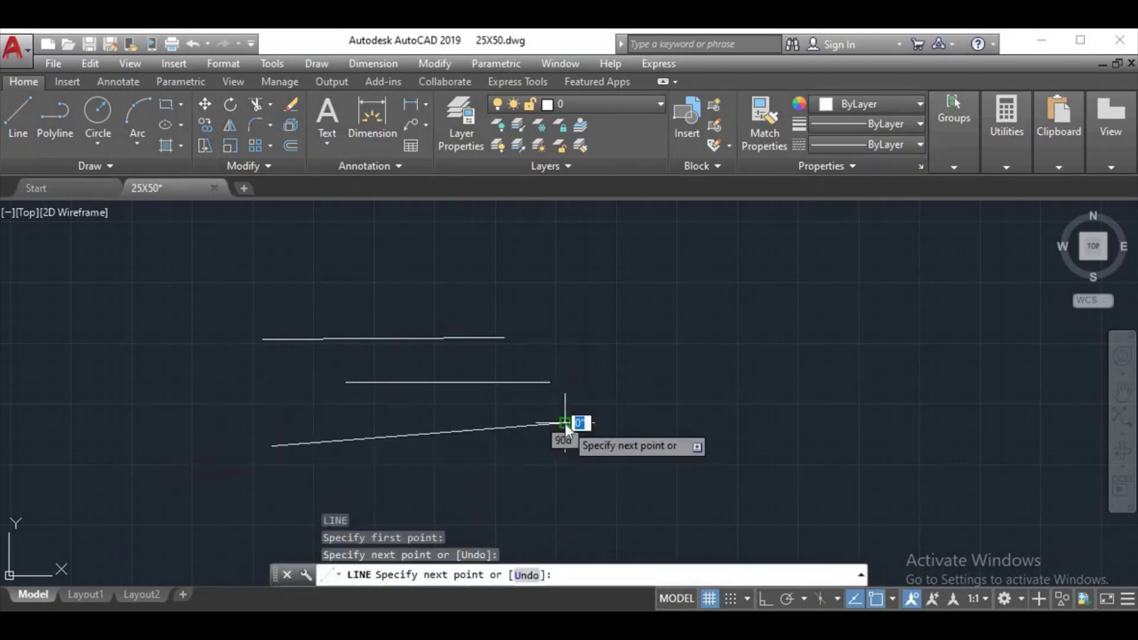
right_click(564, 425)
left_click(606, 229)
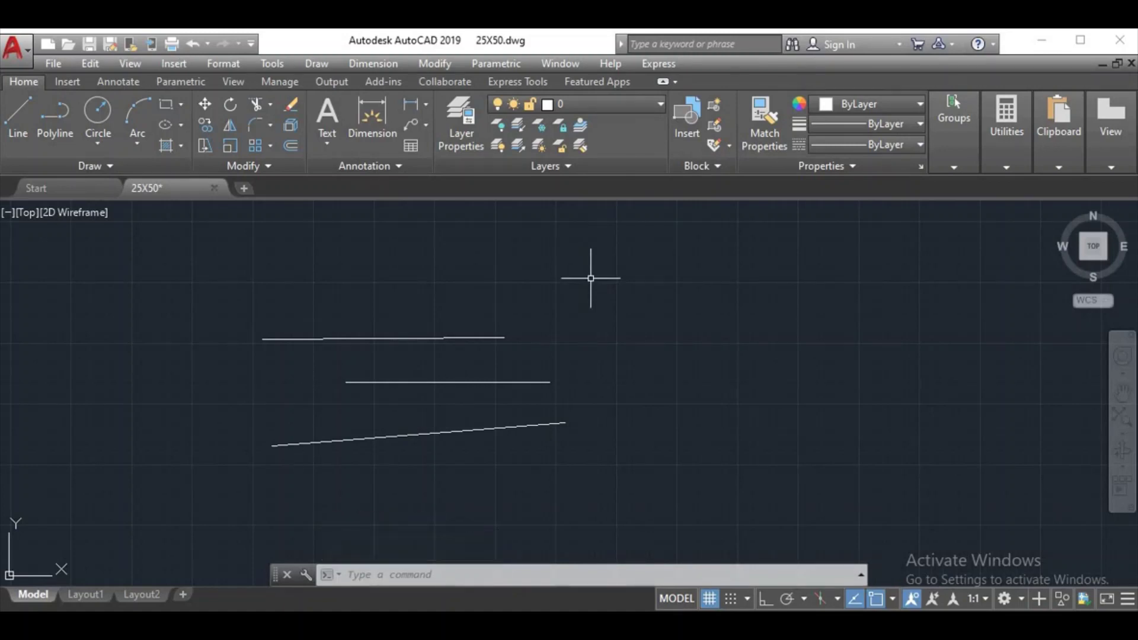
Draw two parallel slanted lines to the right of the horizontal lines.
type("l")
key("Return")
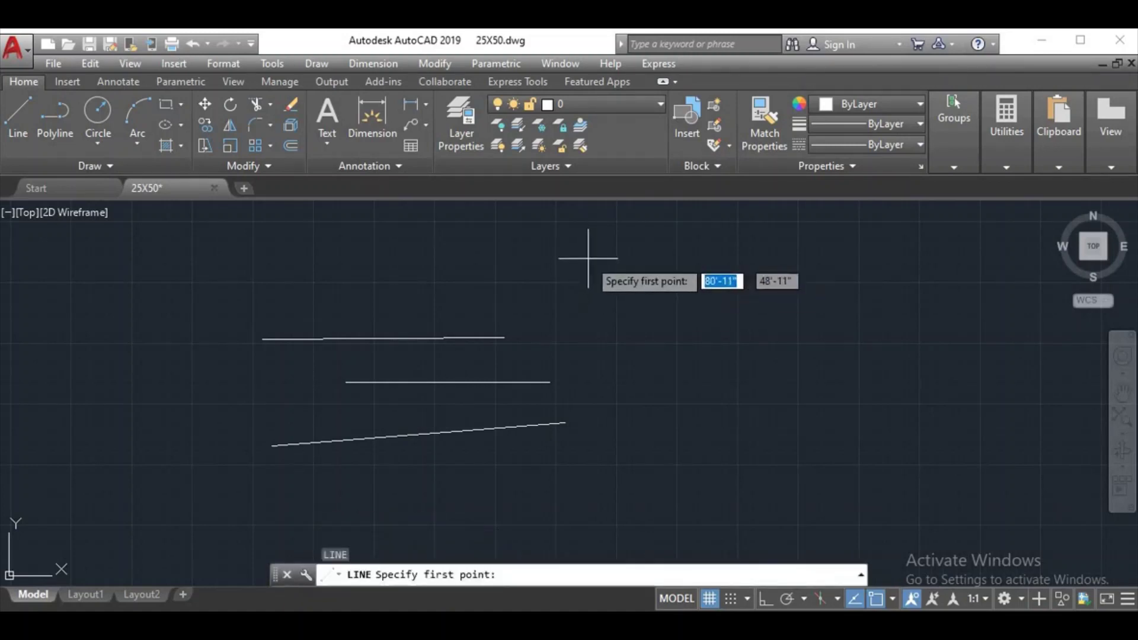
left_click(590, 259)
left_click(655, 503)
right_click(654, 503)
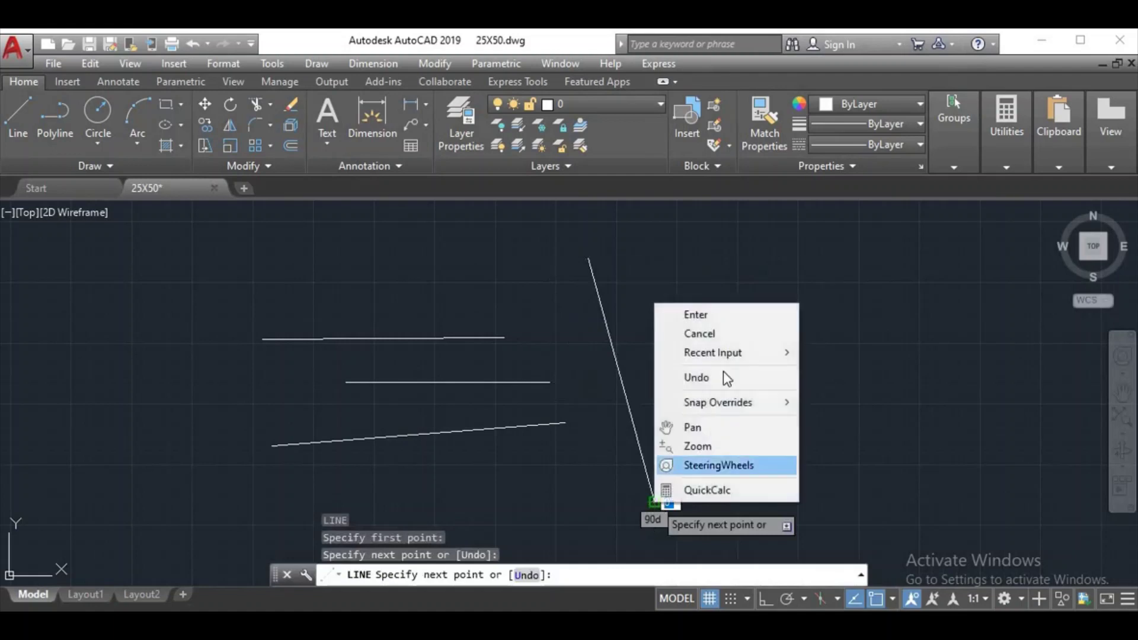
left_click(728, 316)
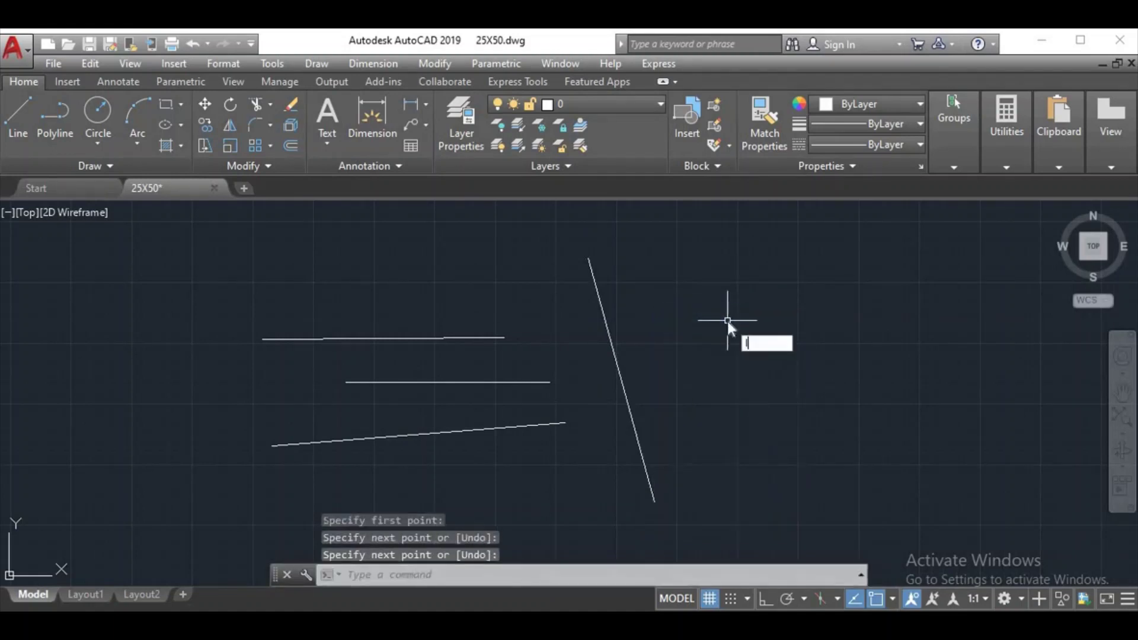
key("Return")
left_click(677, 245)
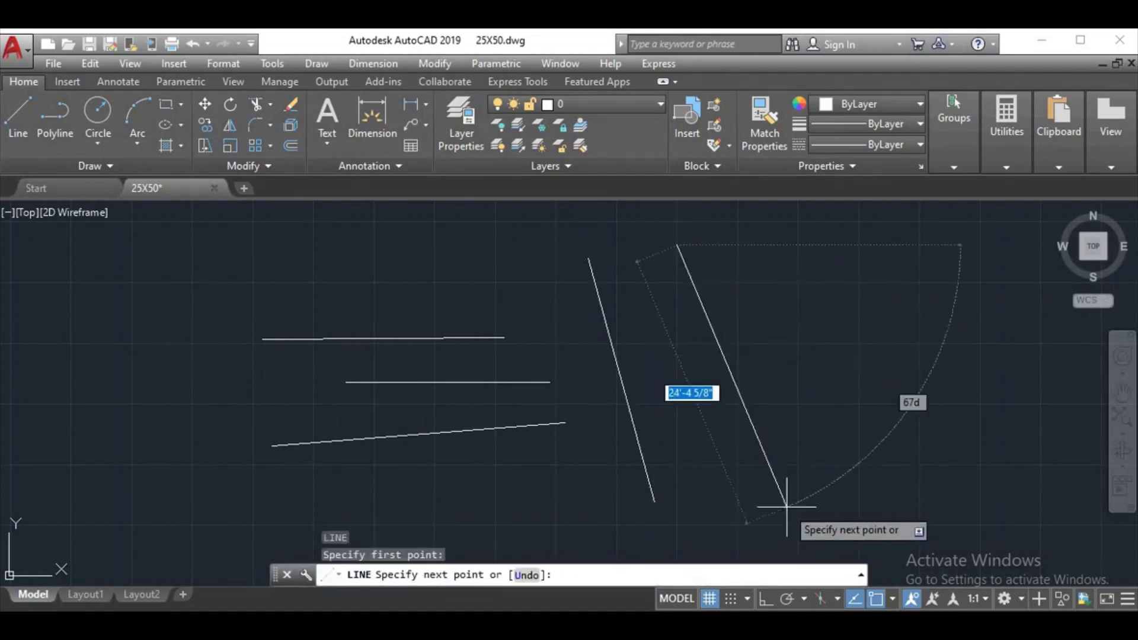
left_click(787, 507)
right_click(738, 507)
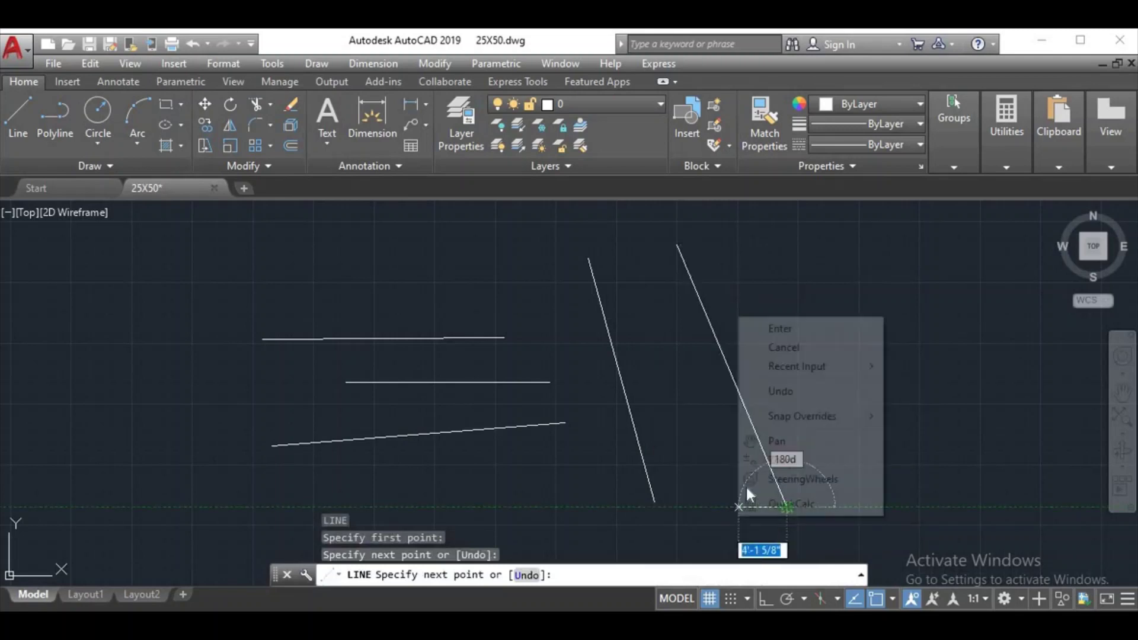
left_click(810, 335)
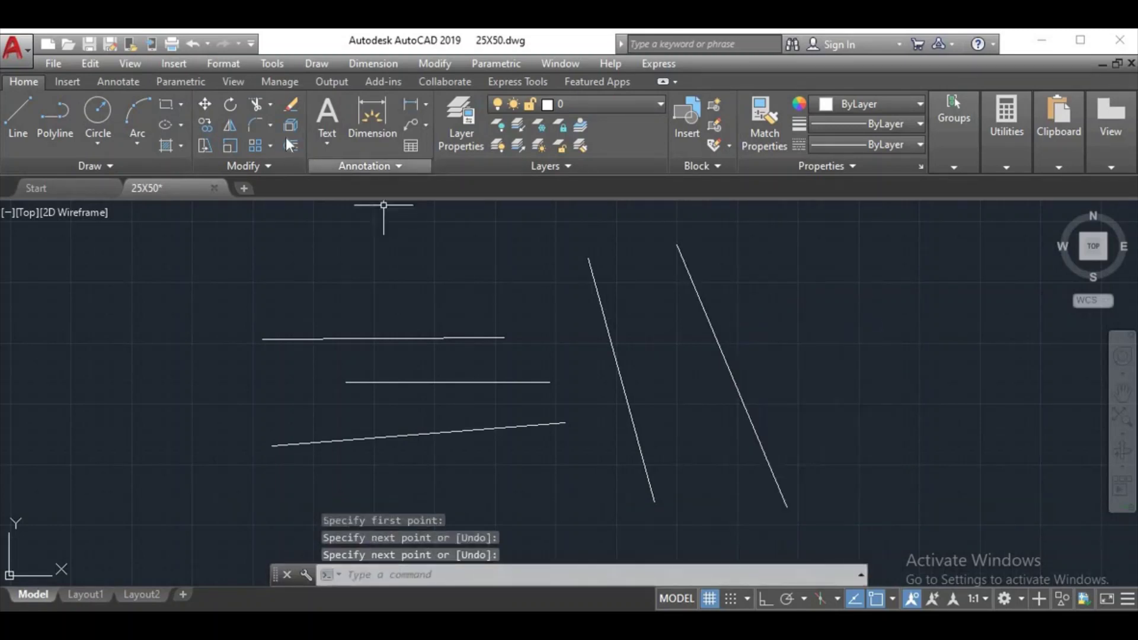
Start a trim using all lines as cutting edges, then end it without changes.
left_click(257, 106)
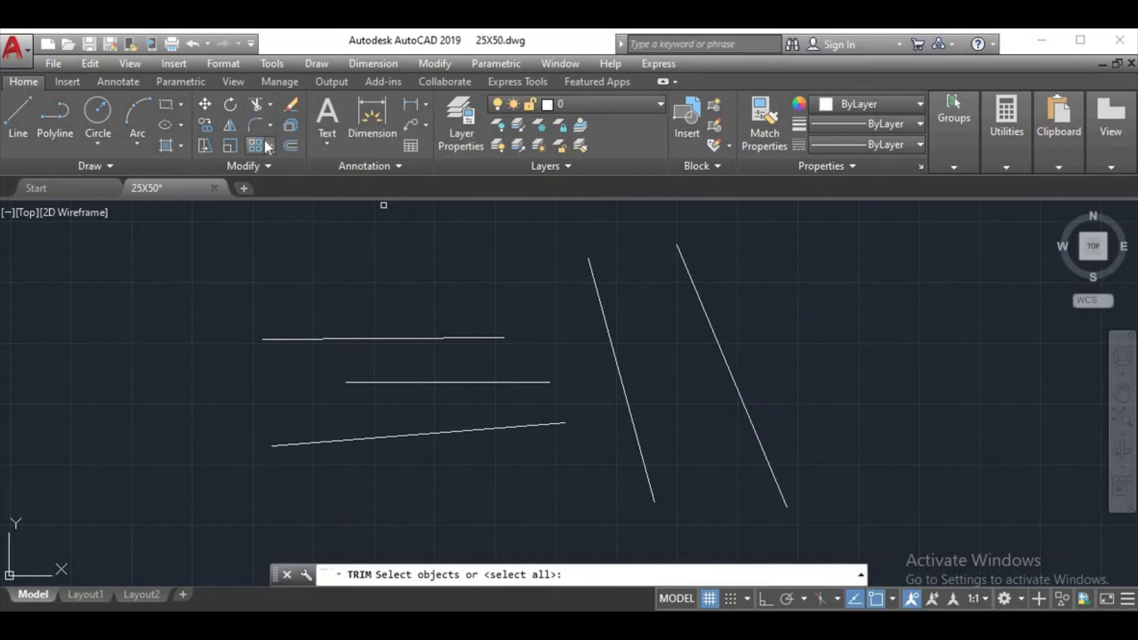
right_click(265, 140)
left_click(389, 287)
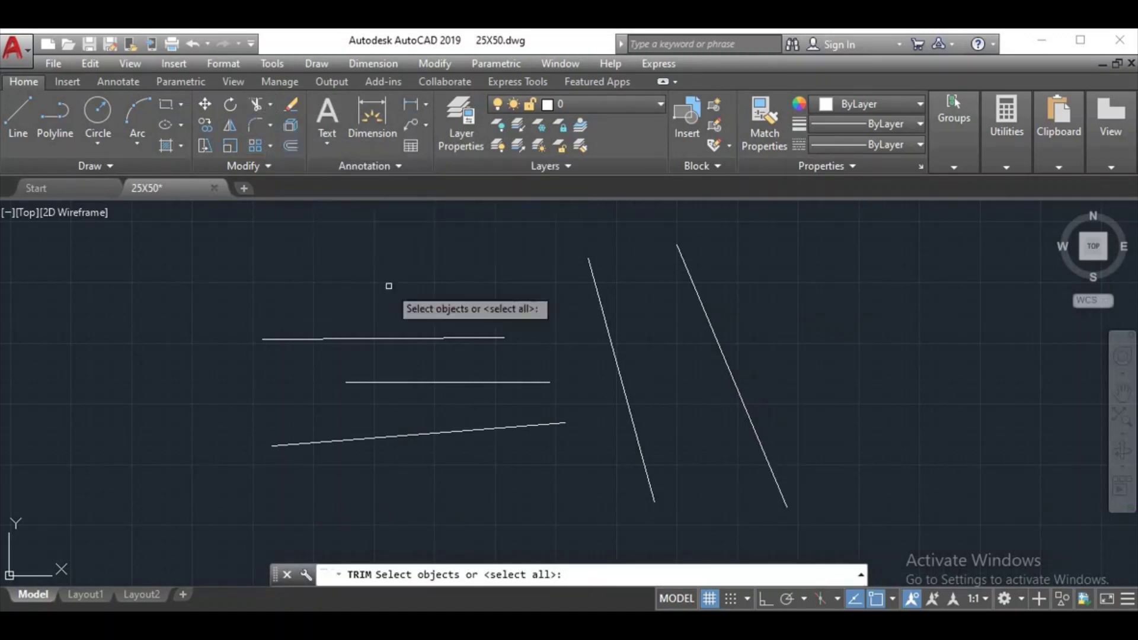
key("Return")
right_click(435, 293)
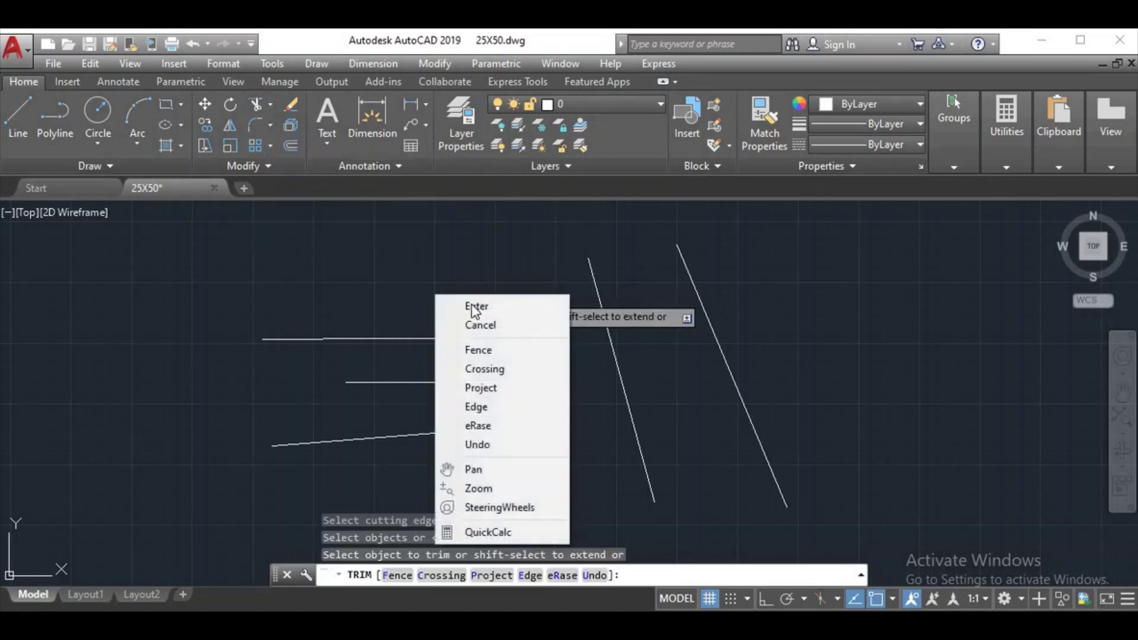
left_click(474, 306)
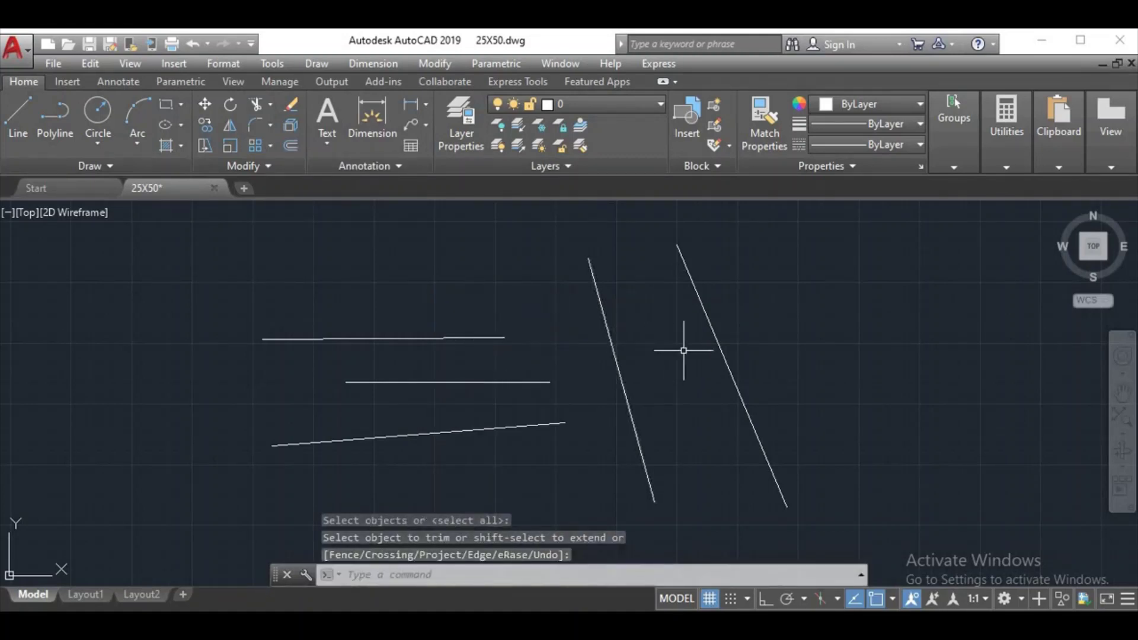
Move both slanted lines left with M so they cross all three horizontal lines.
left_click(778, 317)
left_click(574, 422)
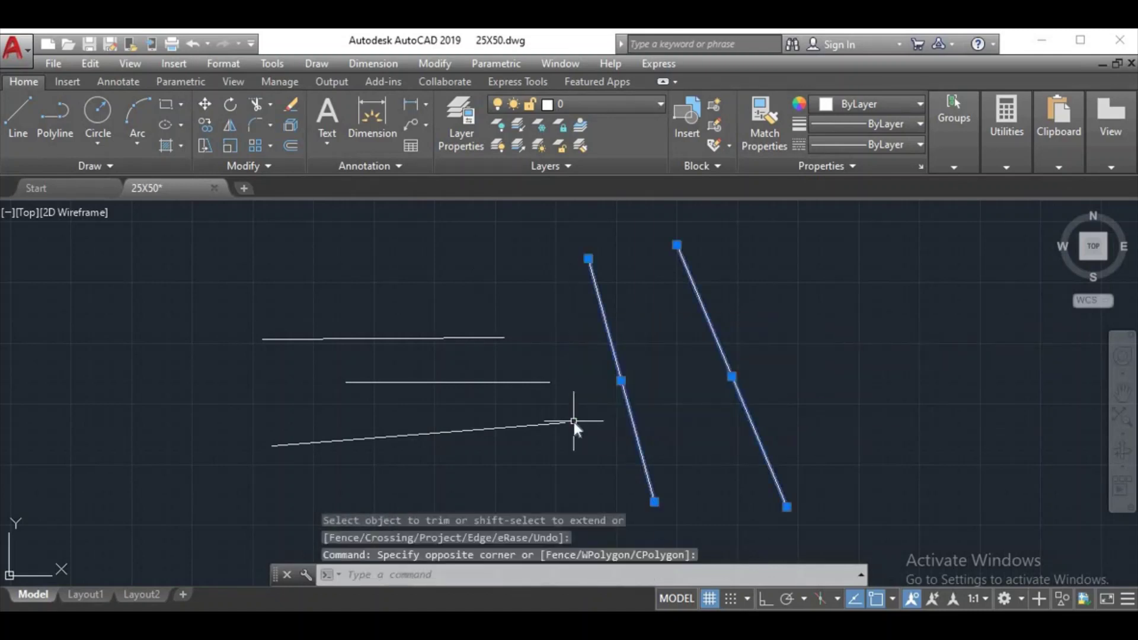
type("m")
key("Return")
left_click(706, 393)
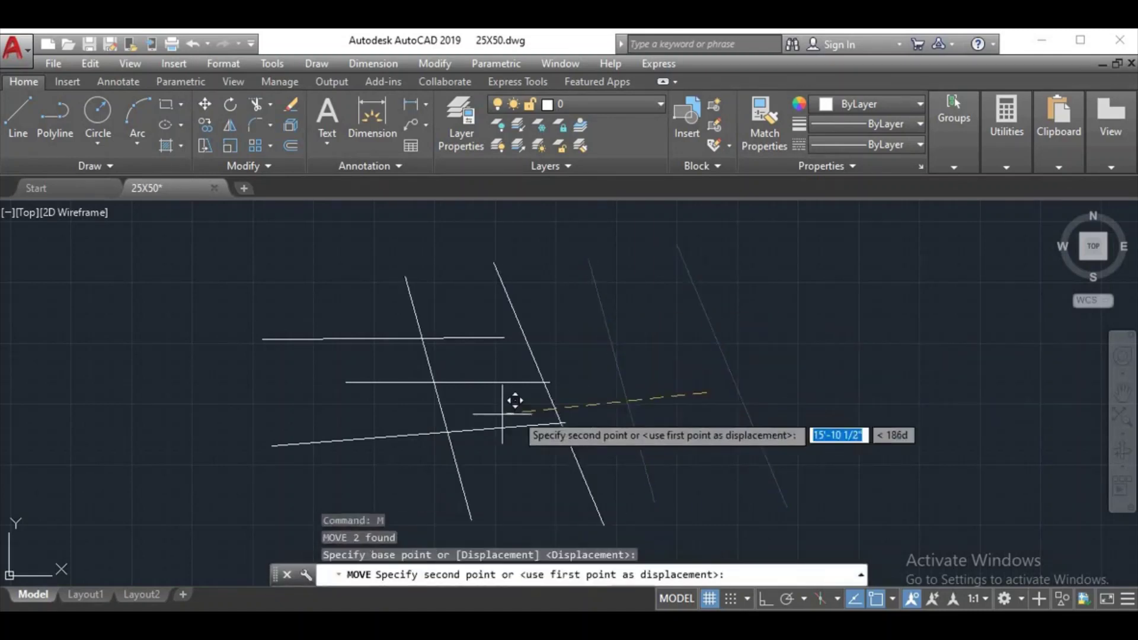
left_click(456, 406)
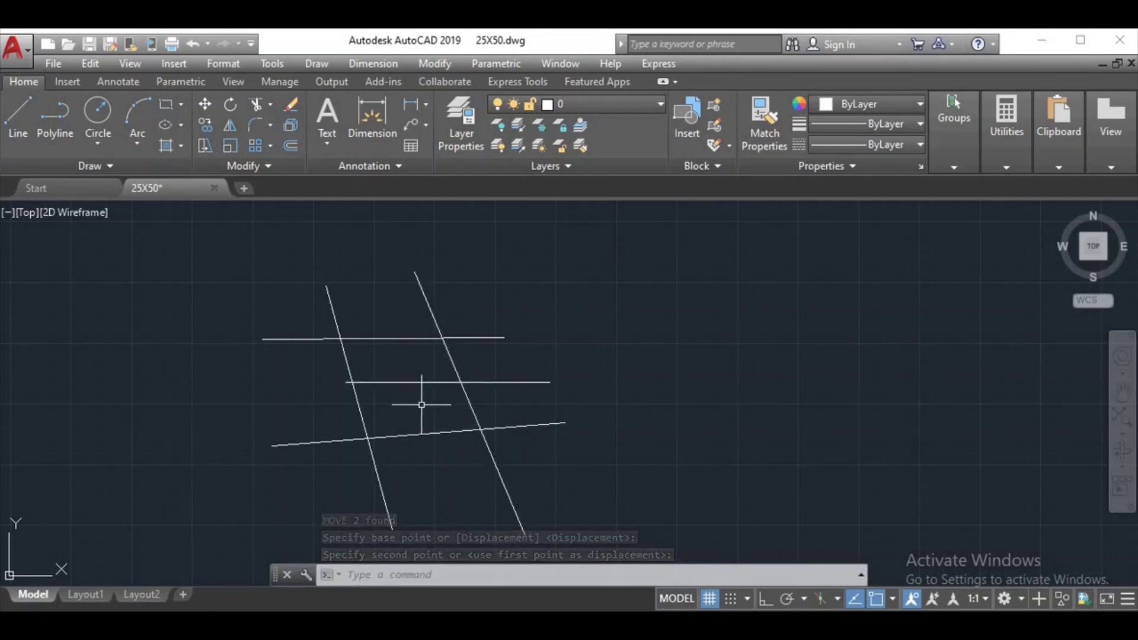
left_click(256, 104)
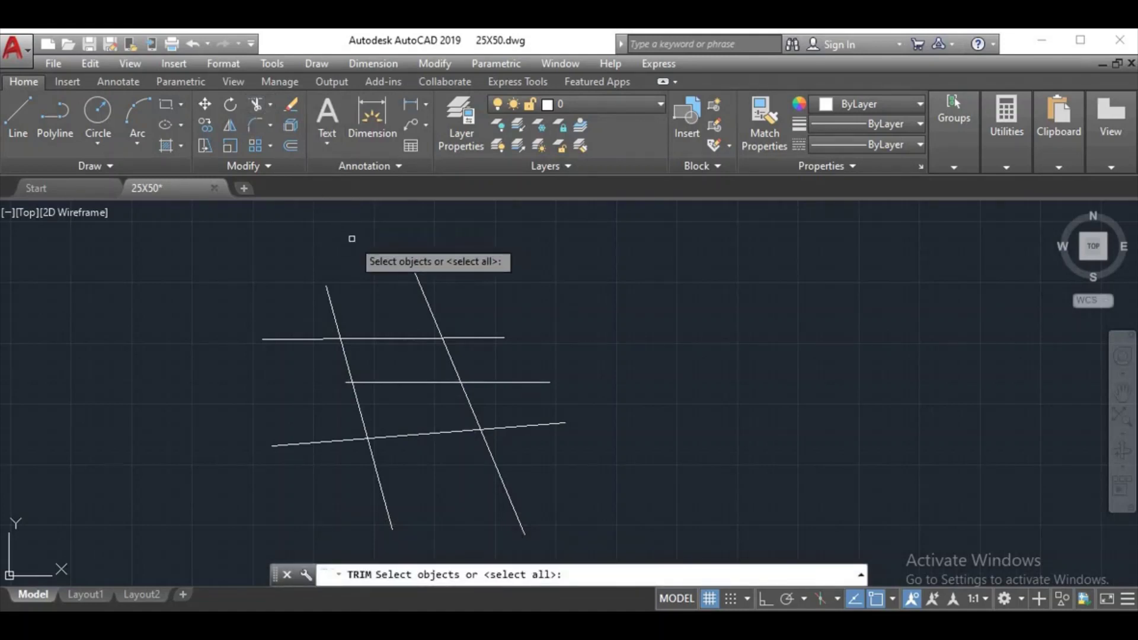
Trim the horizontal pieces between the slanted lines and the right slanted line's middle piece.
key("Return")
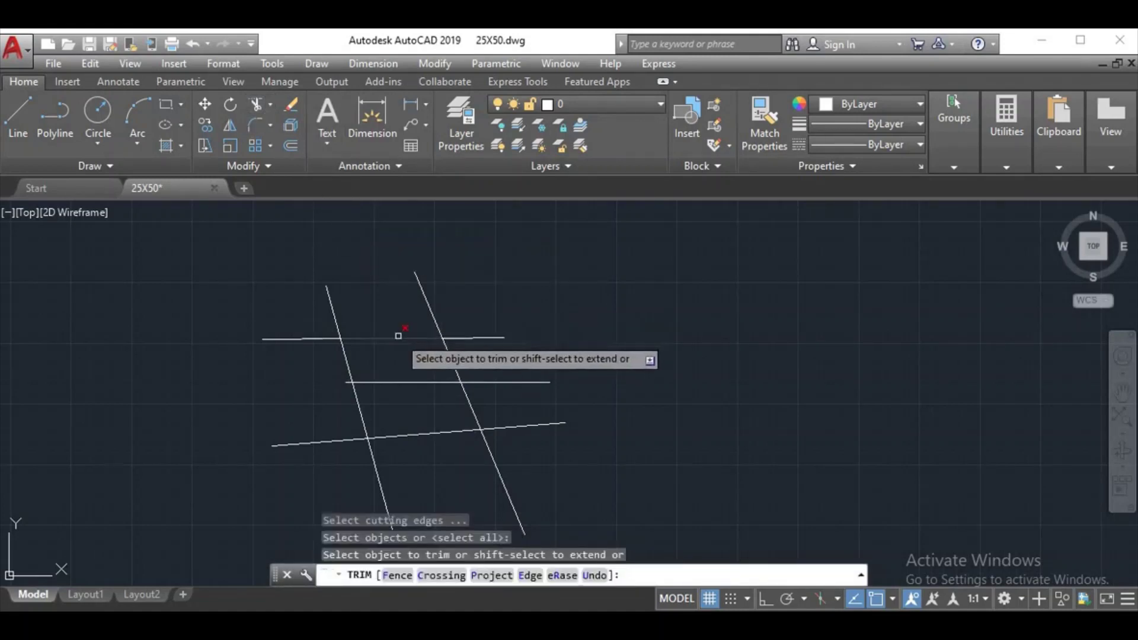
left_click(398, 336)
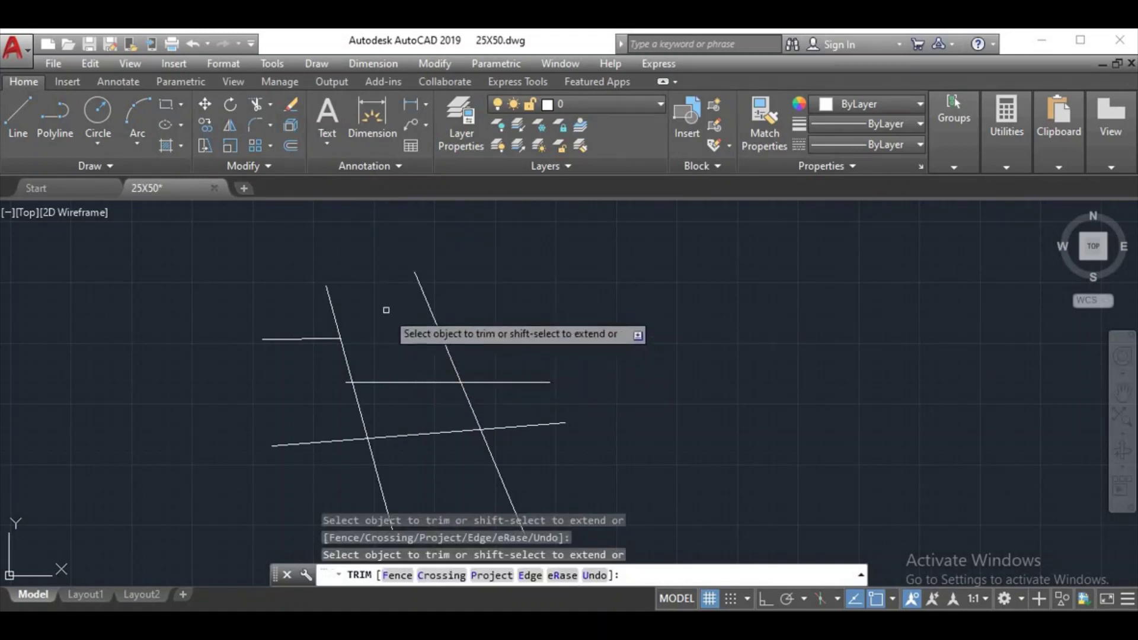
key("Return")
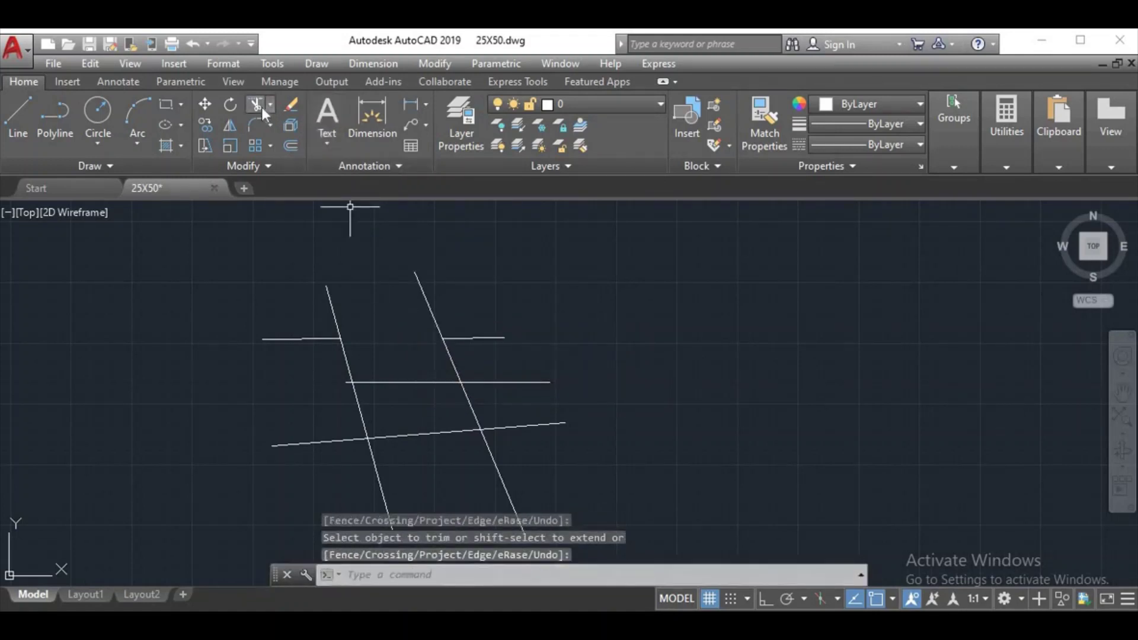
left_click(261, 107)
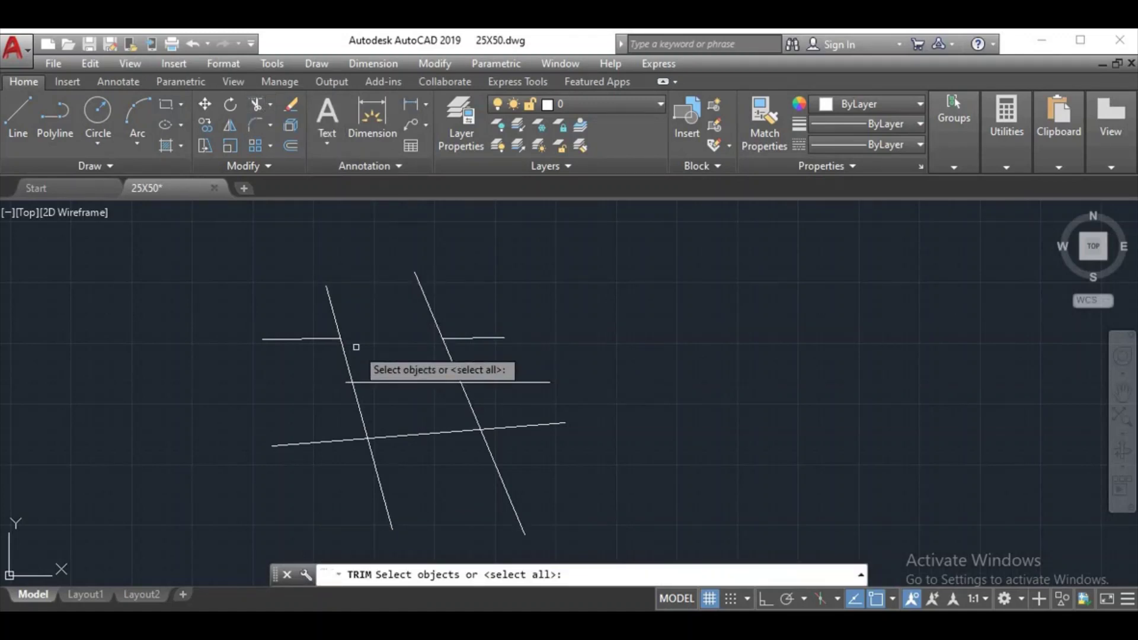
key("Return")
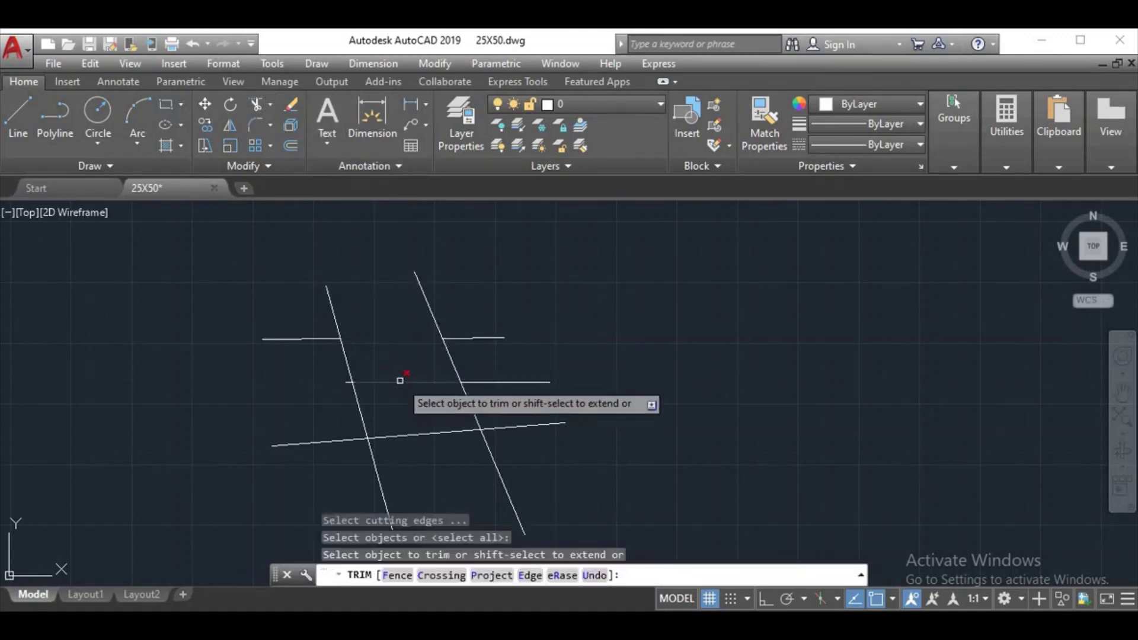
left_click(399, 382)
left_click(403, 438)
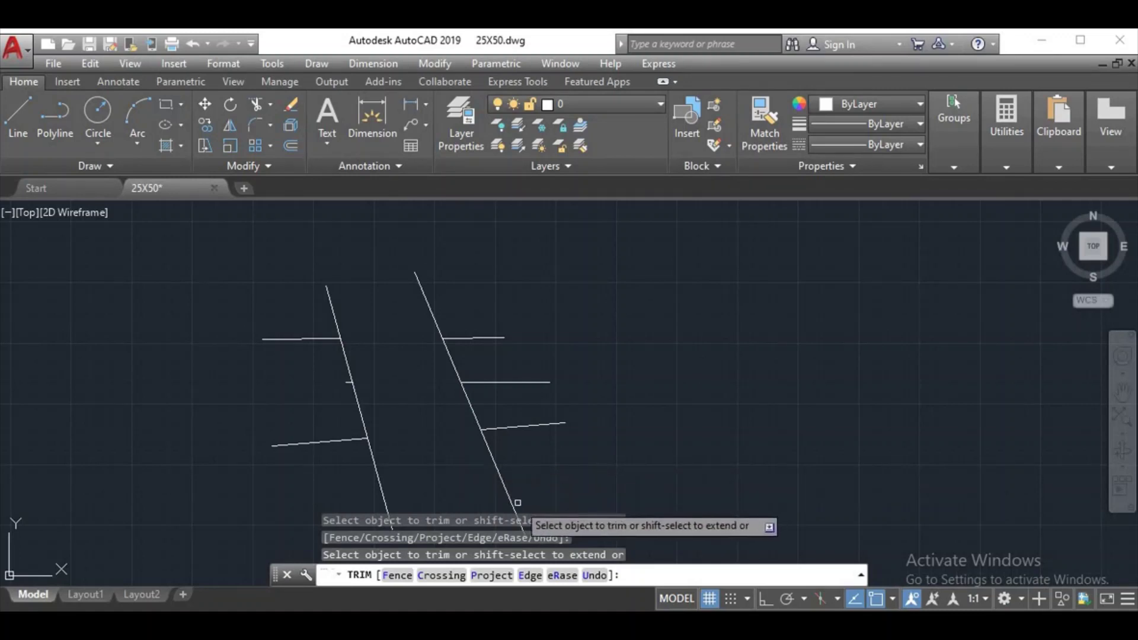
left_click(443, 351)
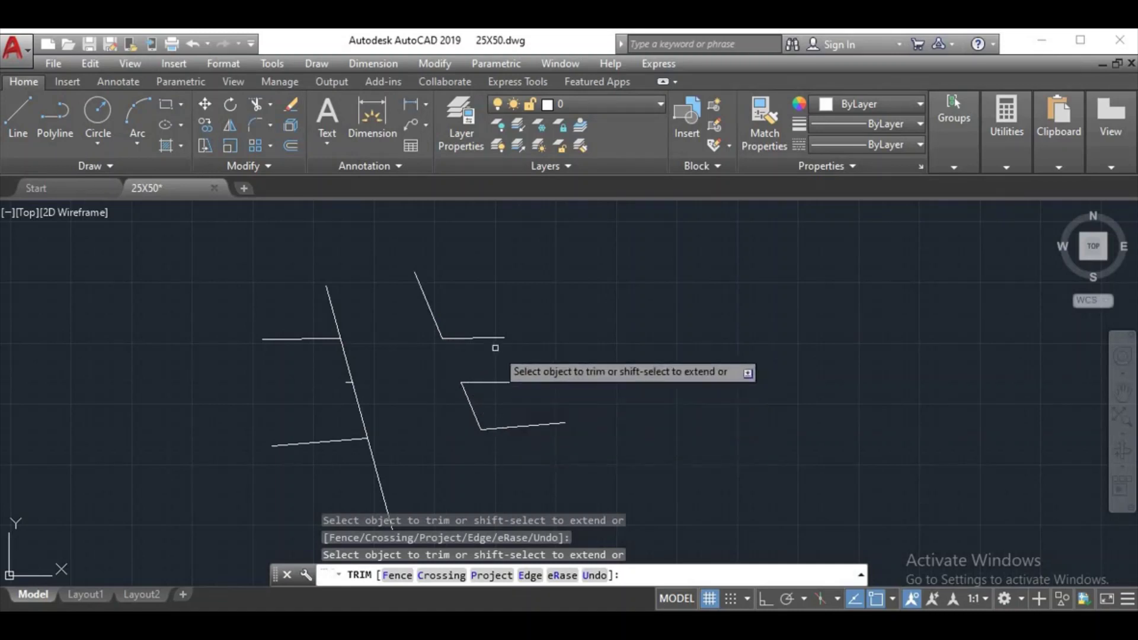
key("Return")
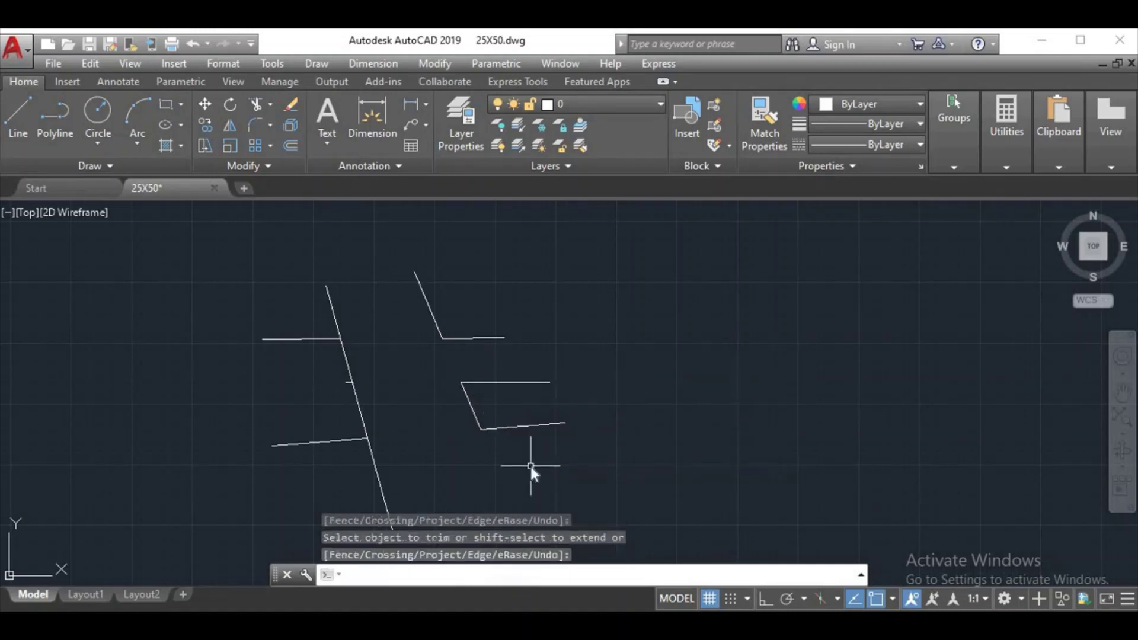
Draw a new slanted line across the lower-right shape.
type("l")
key("Return")
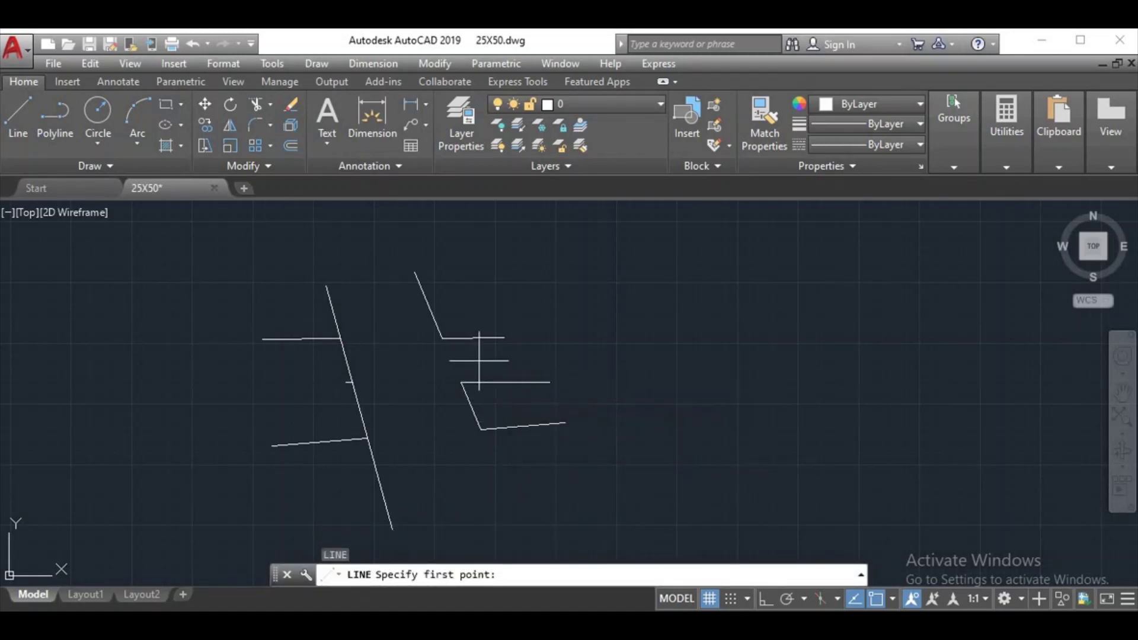
left_click(479, 360)
left_click(525, 470)
key("Return")
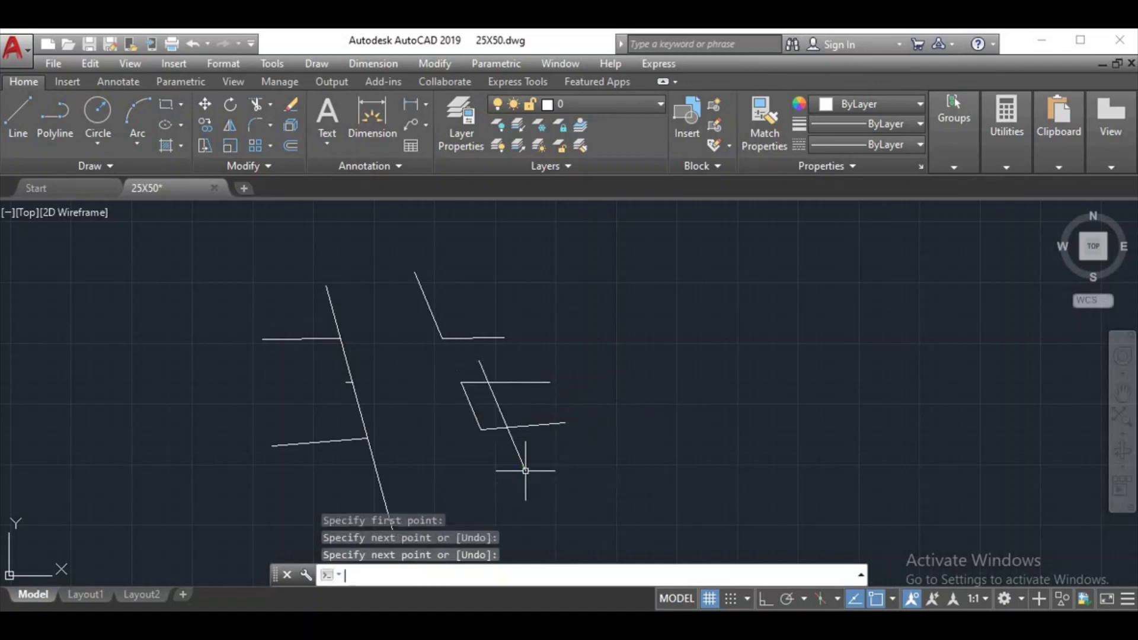
Trim the diagonal and horizontal overhangs, then delete the leftover line piece.
type("tr")
key("Return")
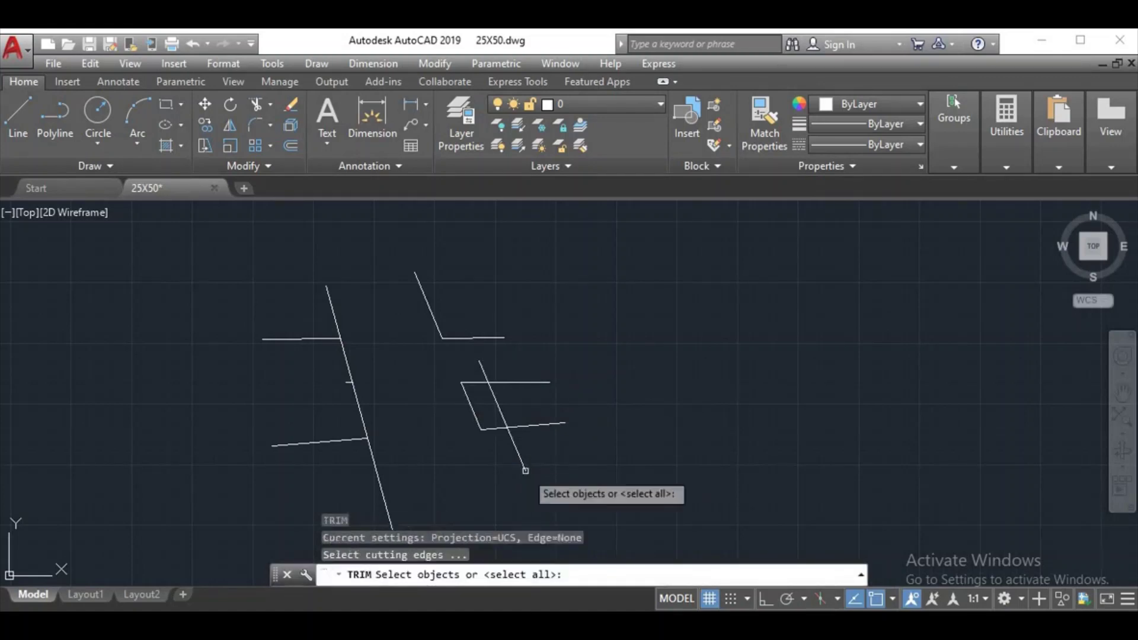
key("Return")
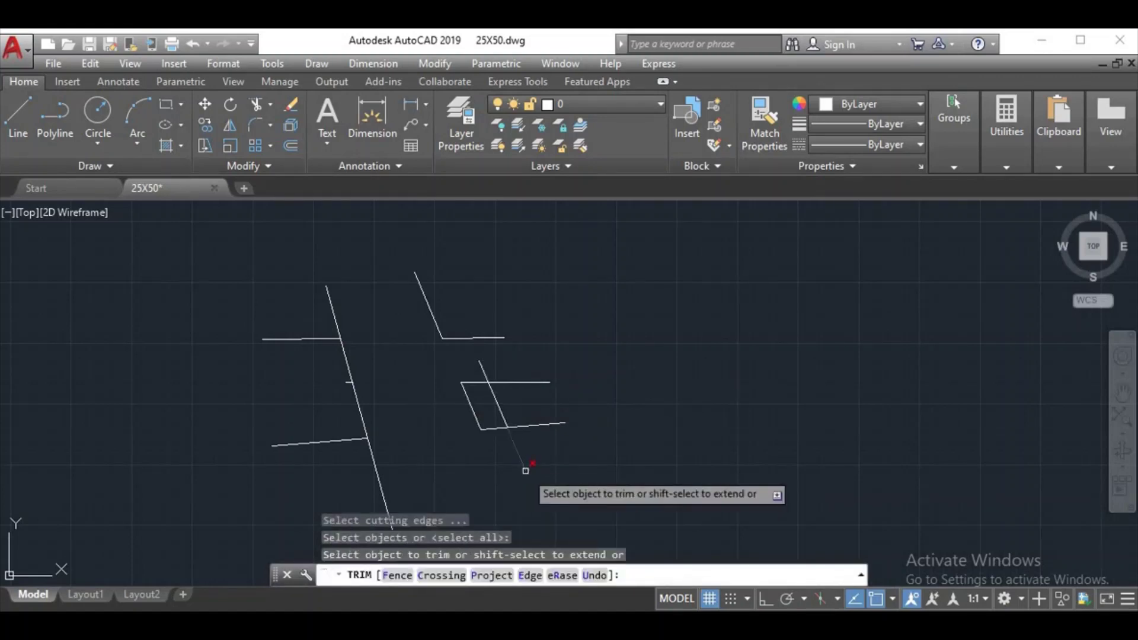
left_click(499, 409)
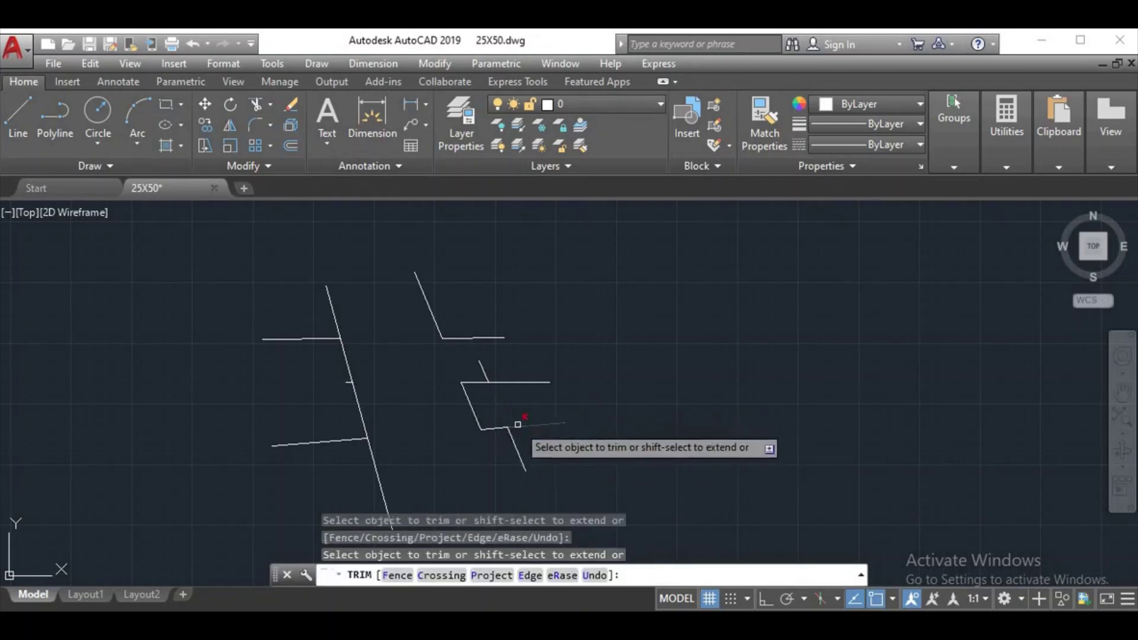
left_click(518, 382)
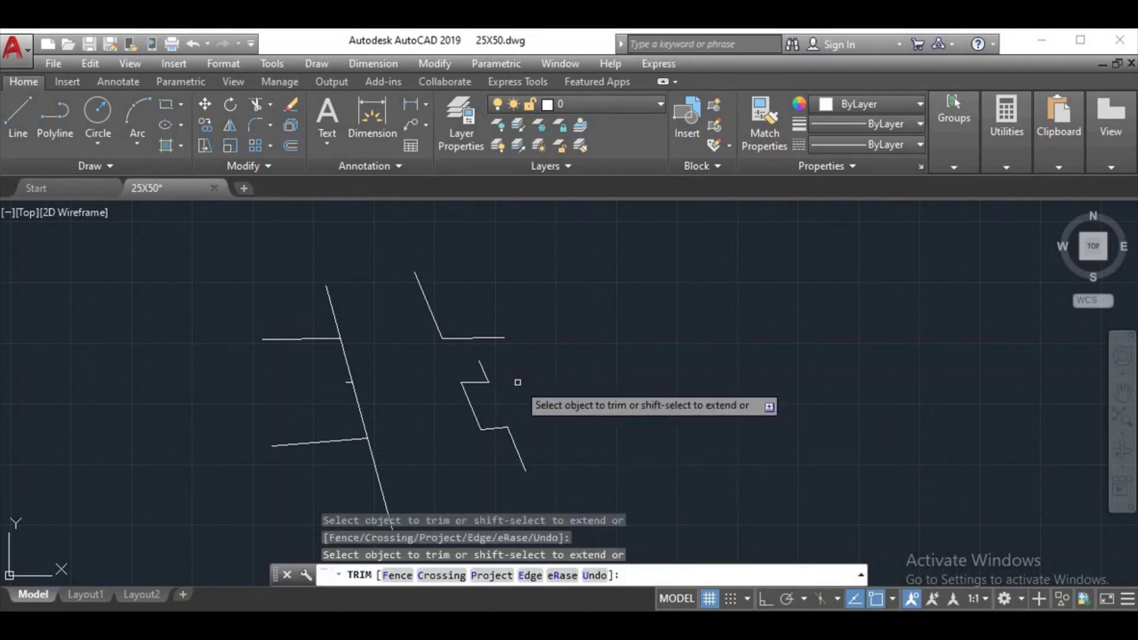
right_click(518, 383)
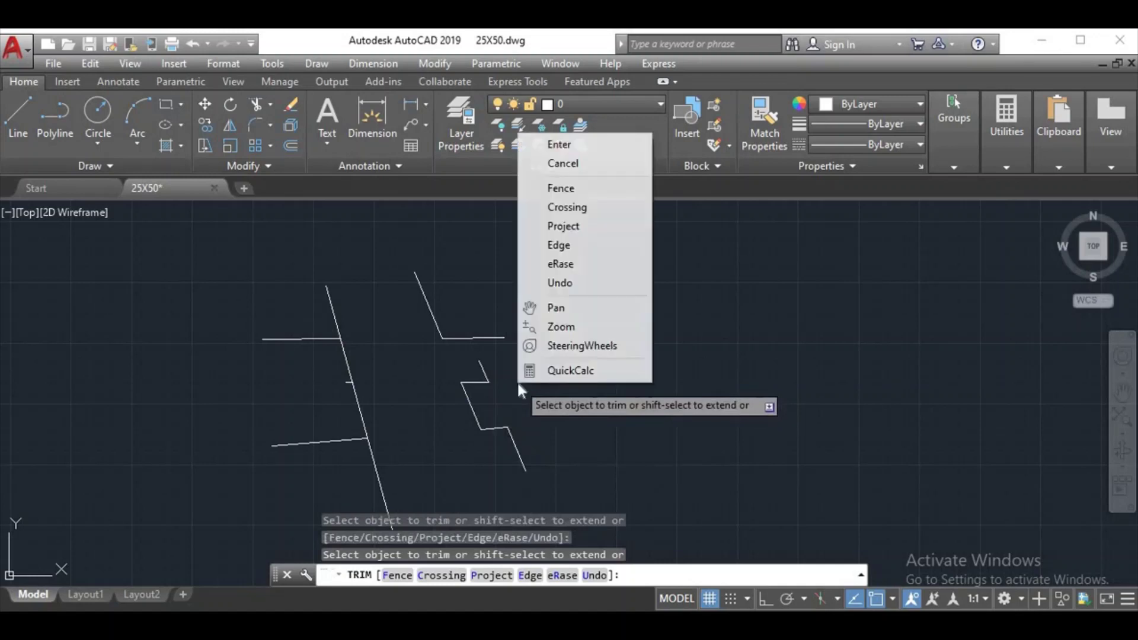
left_click(568, 148)
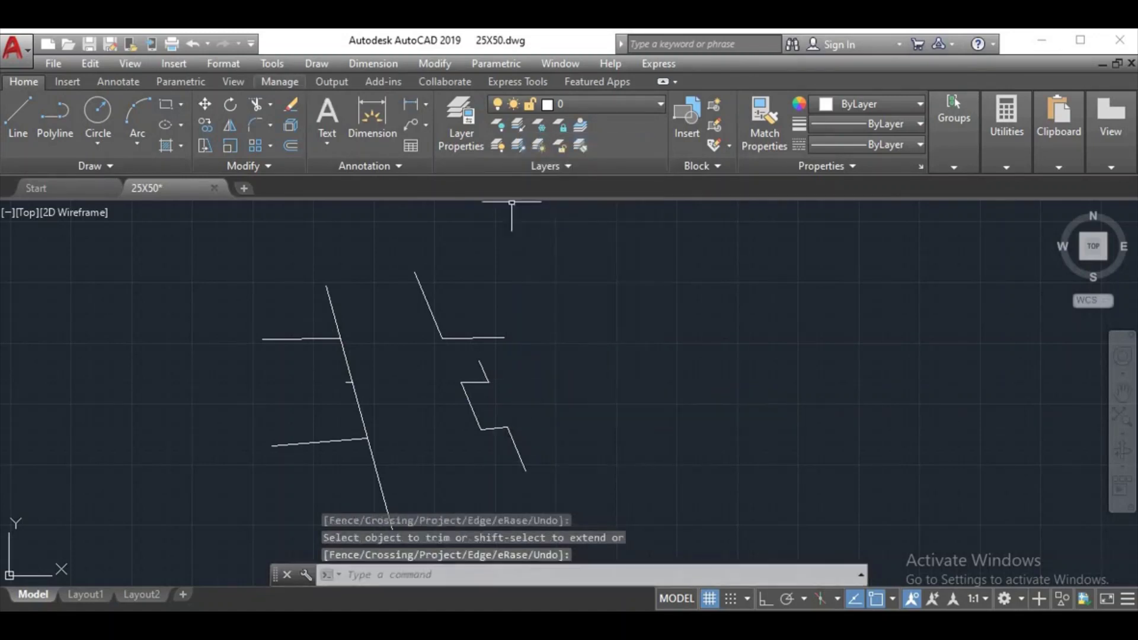
left_click_drag(512, 202, 180, 250)
key("Delete")
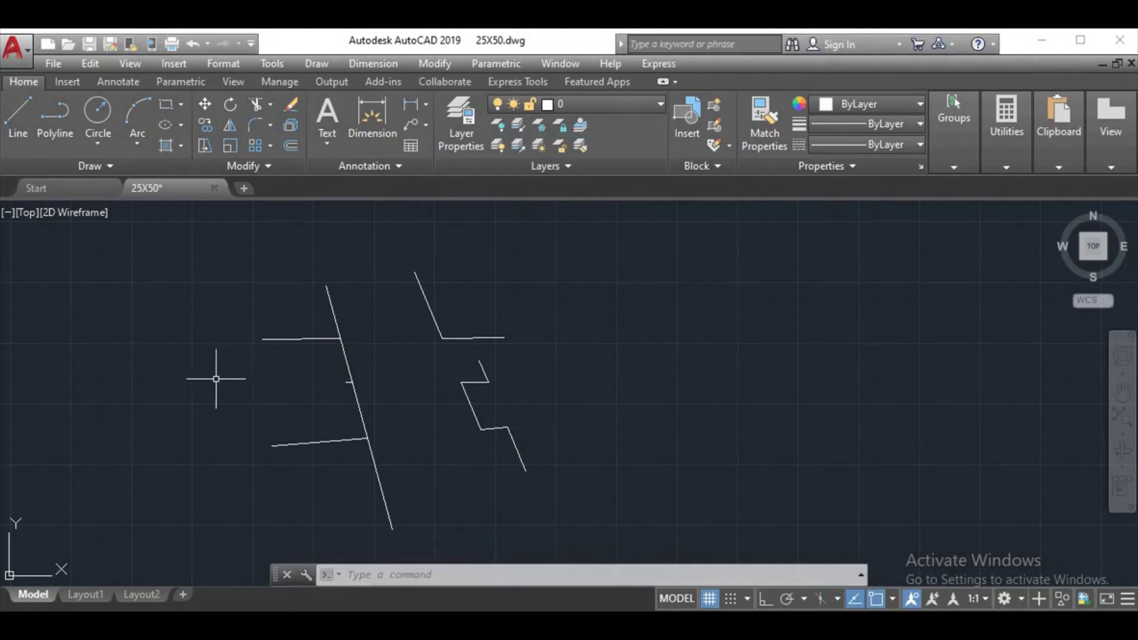
Draw a long gentle slanted line across the left shape and a steep diagonal at the upper-right corner.
type("l")
key("Return")
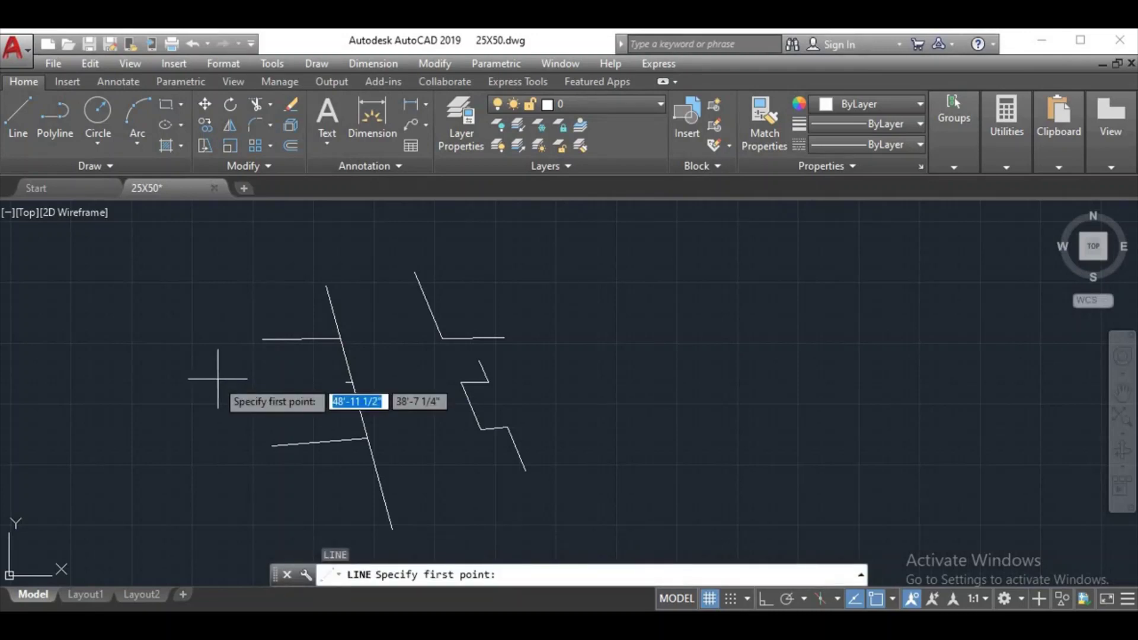
left_click(242, 374)
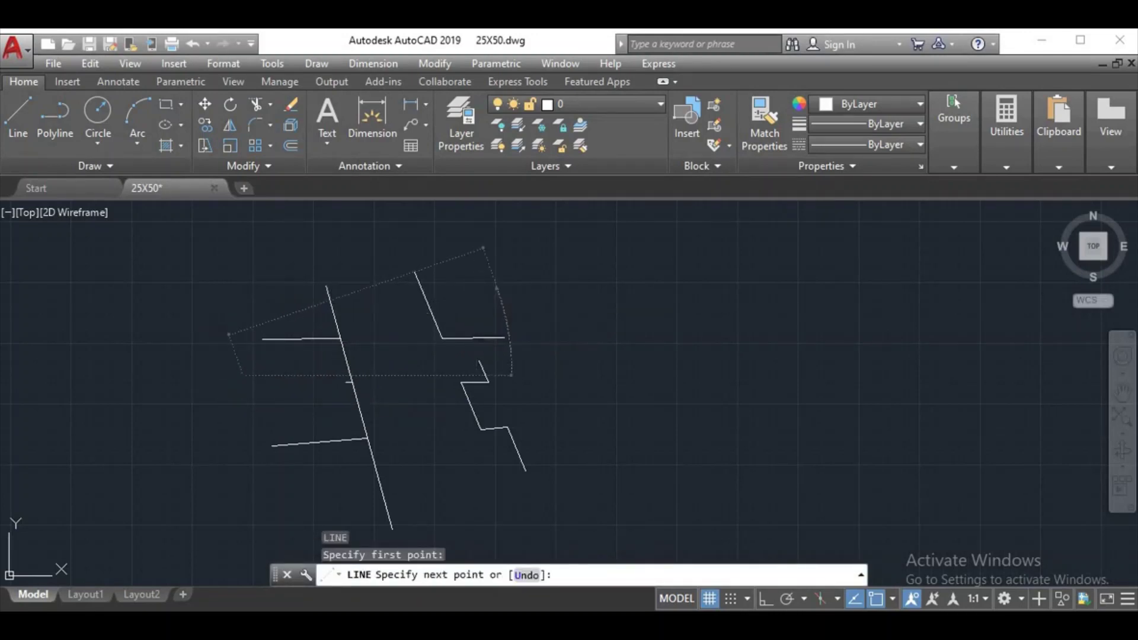
right_click(497, 290)
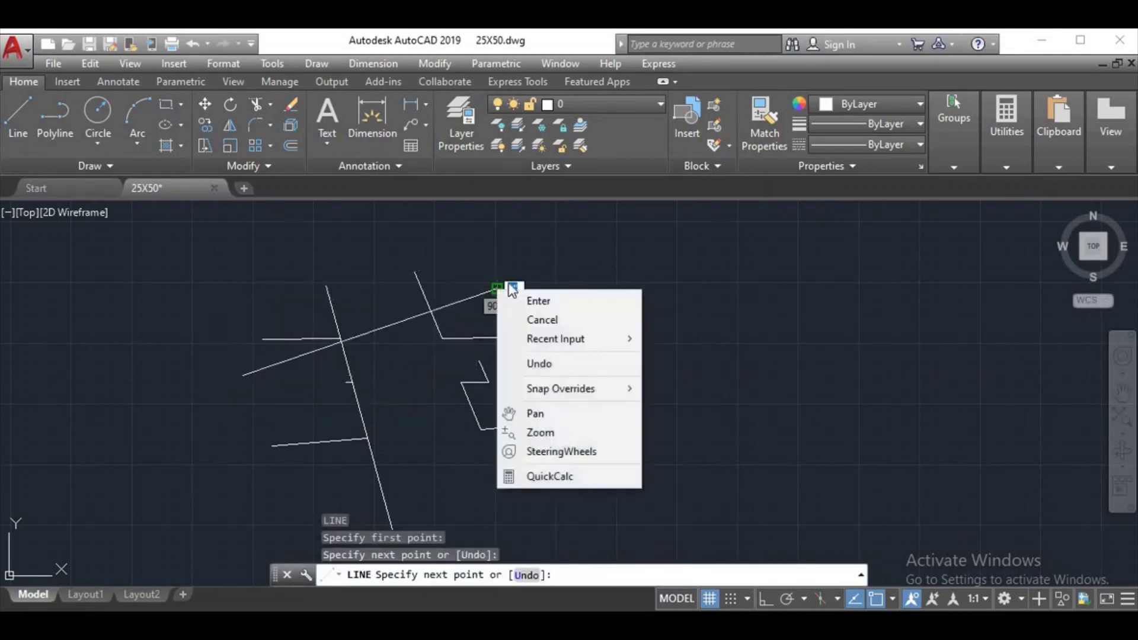
left_click(541, 300)
key("Return")
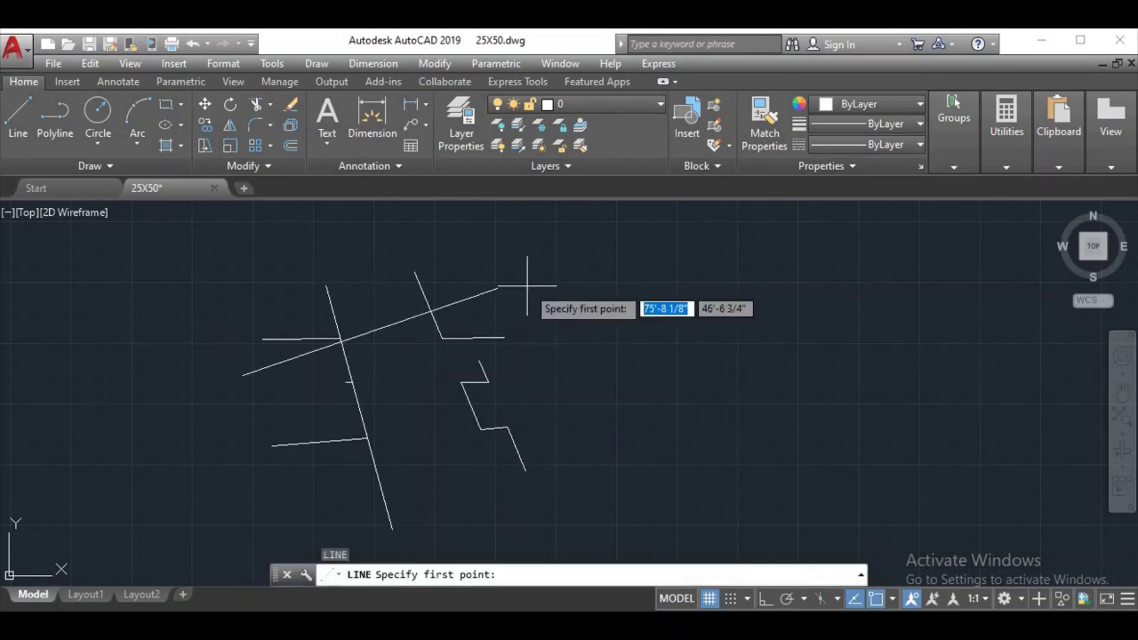
left_click(459, 257)
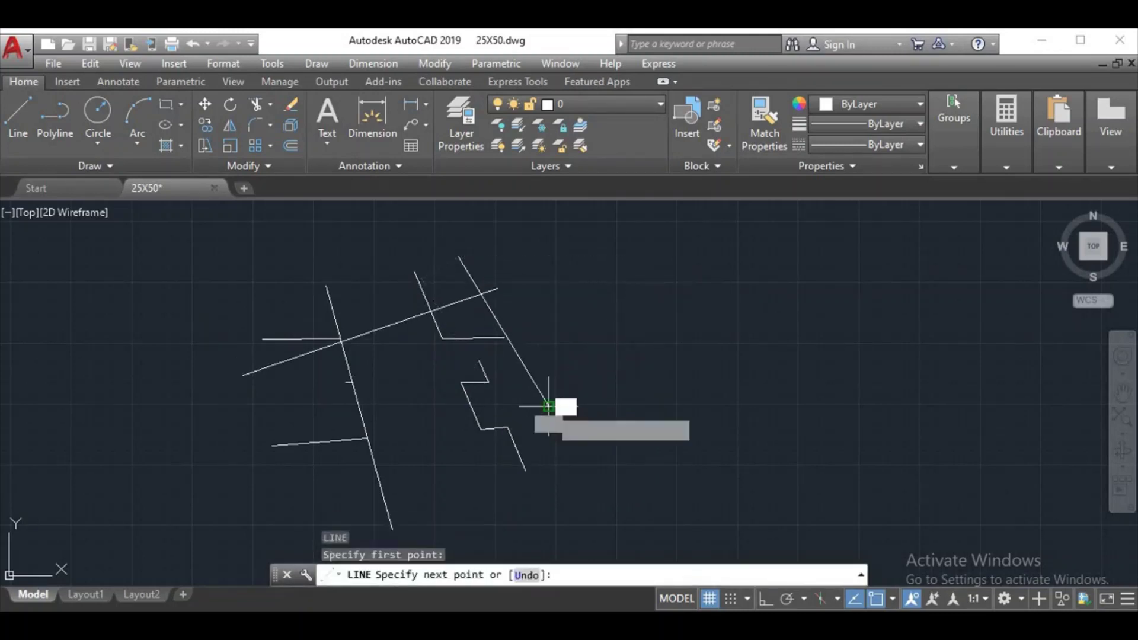
left_click(546, 403)
right_click(549, 408)
left_click(587, 419)
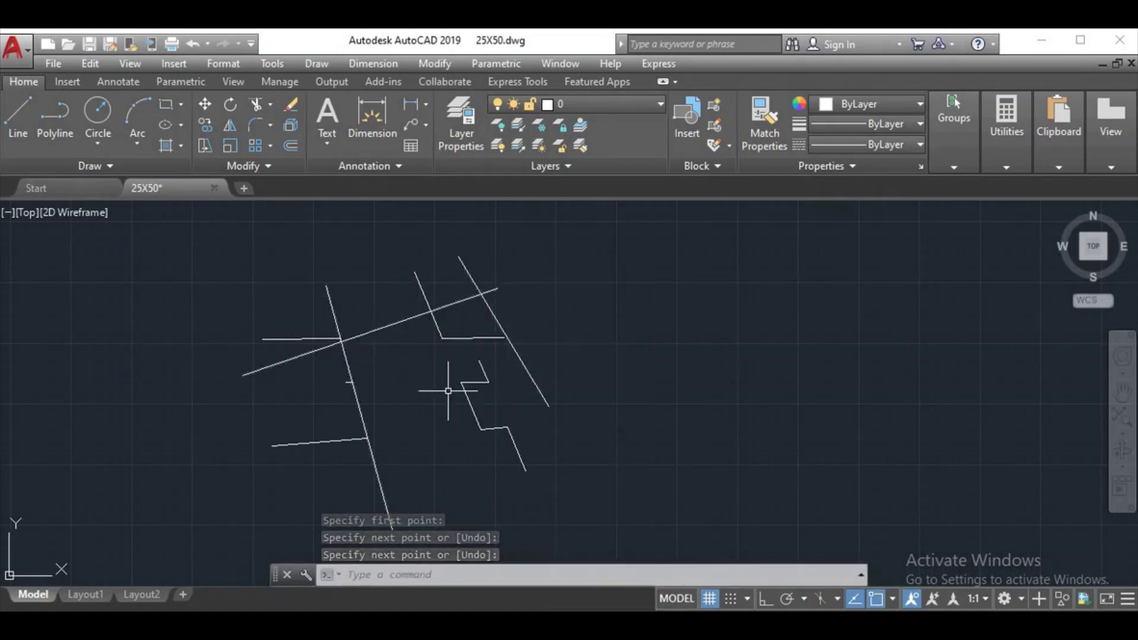
Try trimming against the long steep line twice, undoing each attempt.
type("ts o")
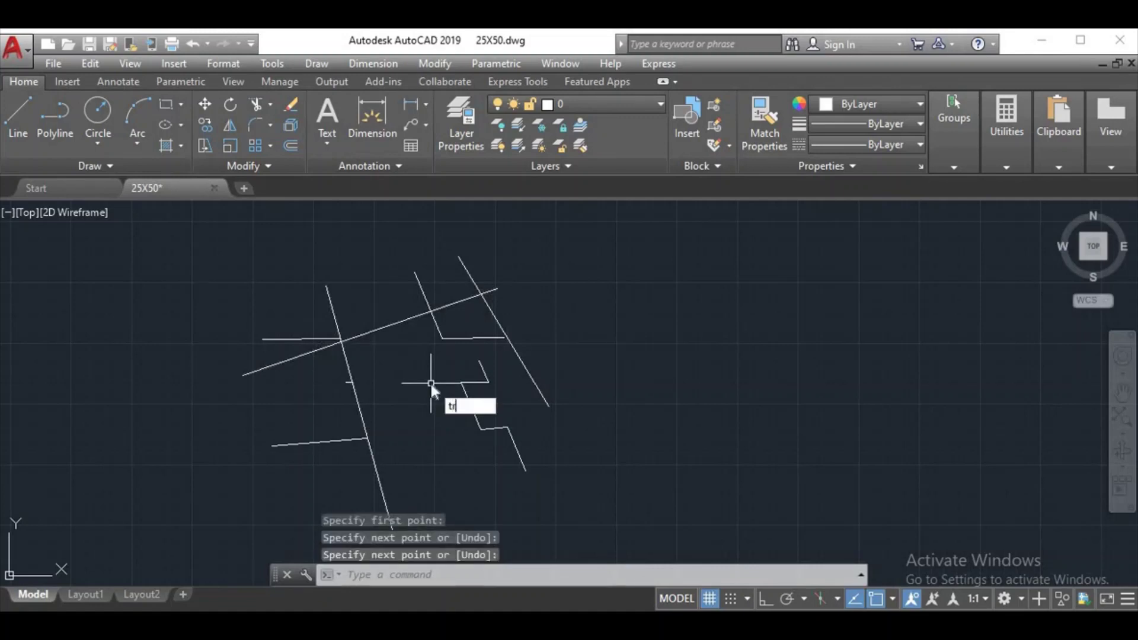
type("r")
key("Return")
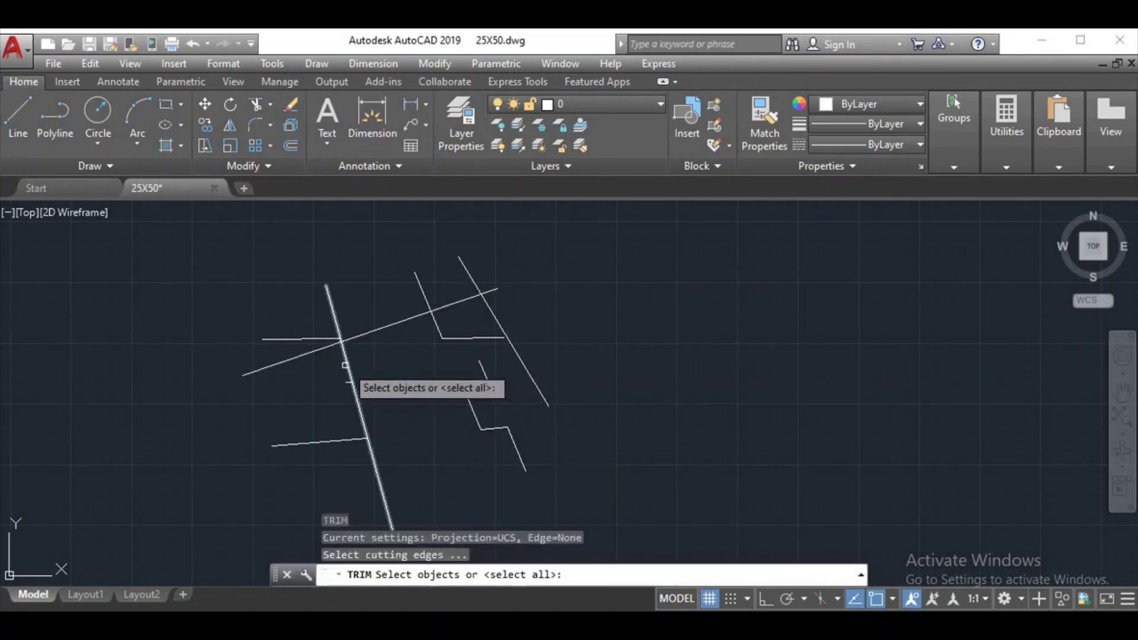
left_click(345, 360)
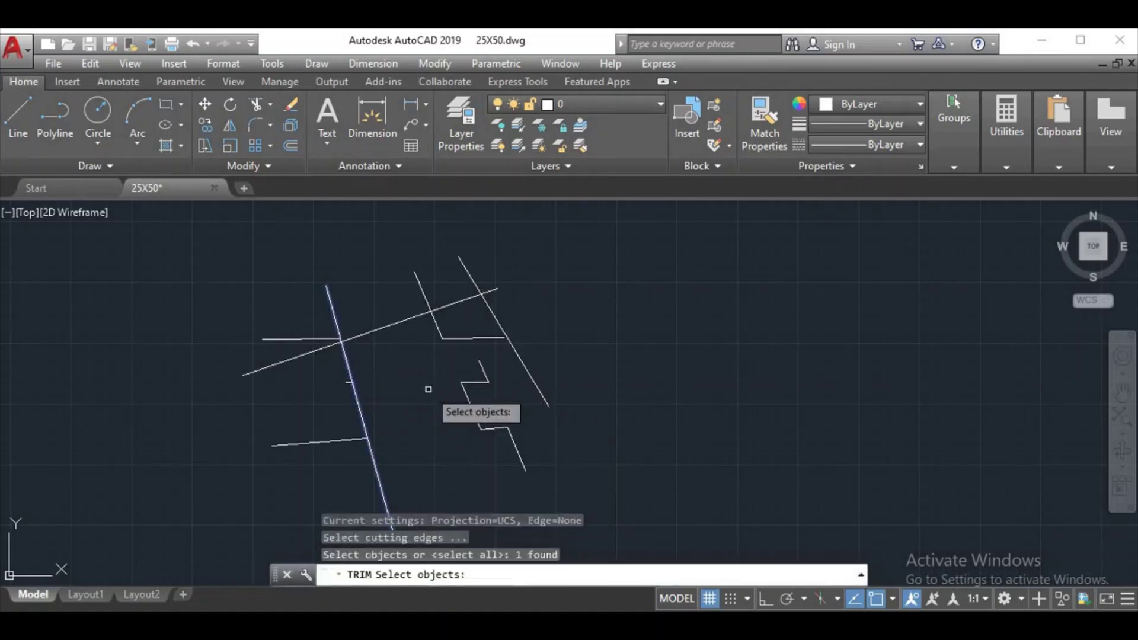
key("Return")
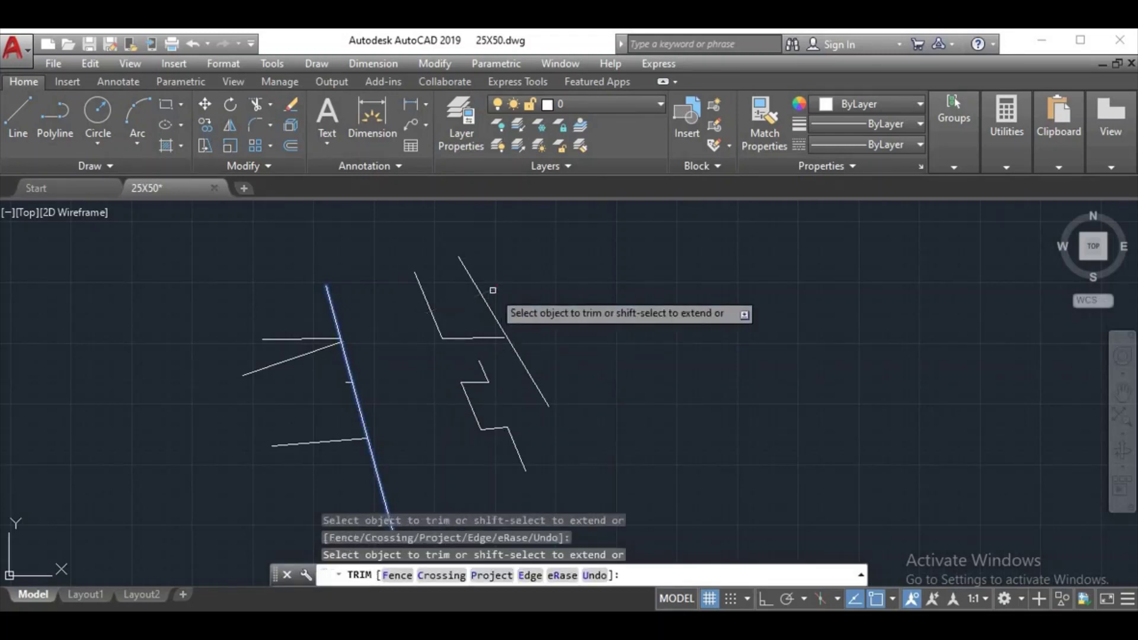
right_click(492, 290)
left_click(522, 303)
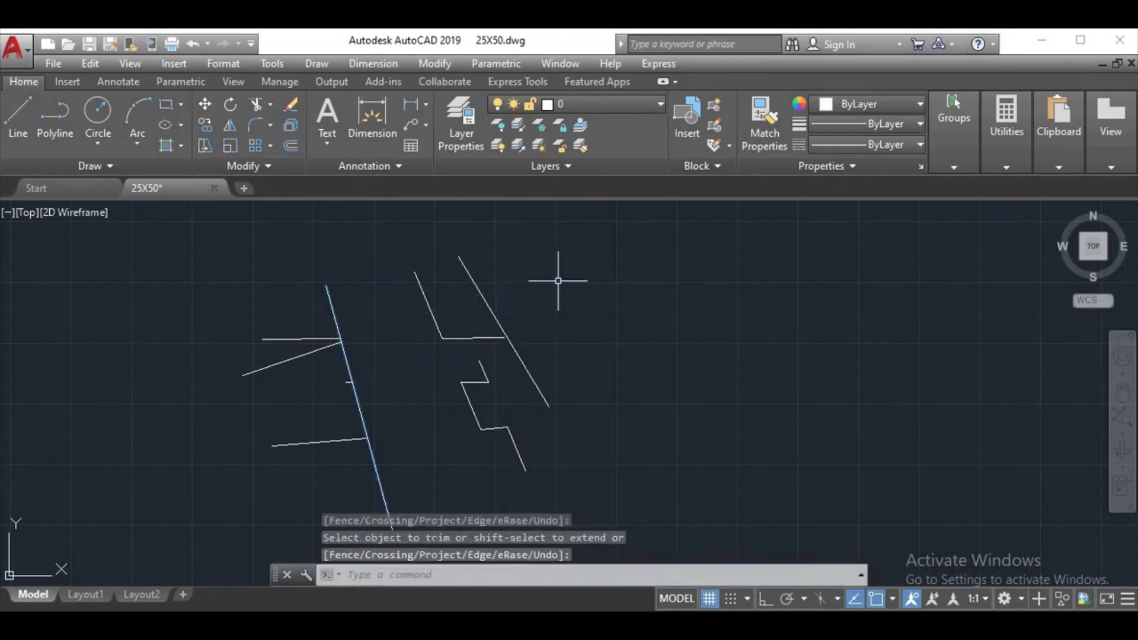
key("ctrl+z")
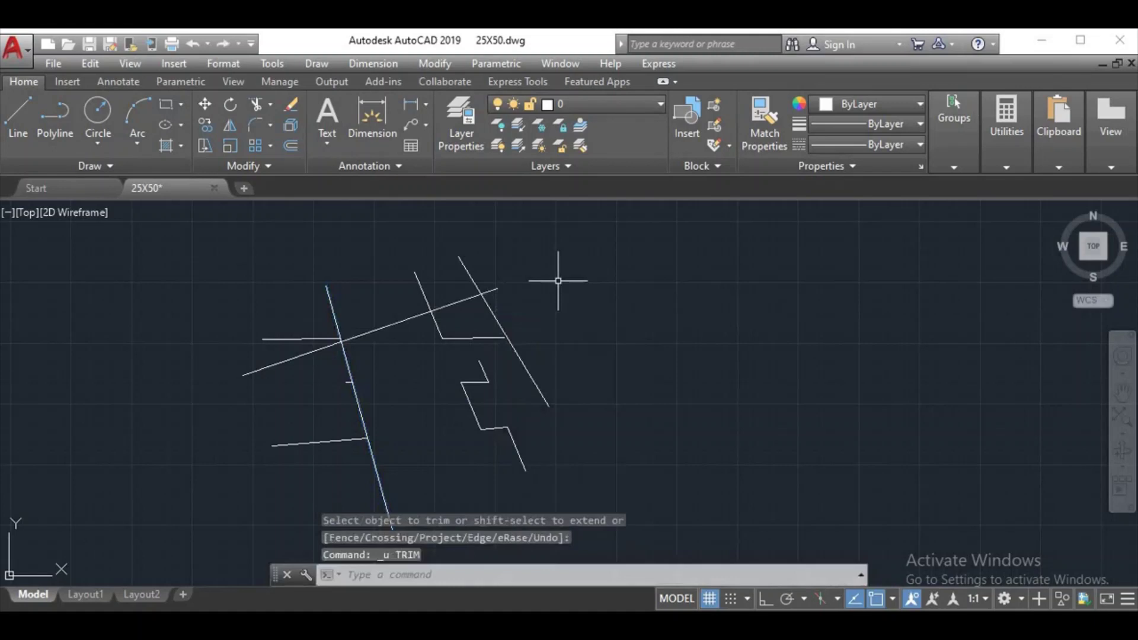
type("tr")
key("Return")
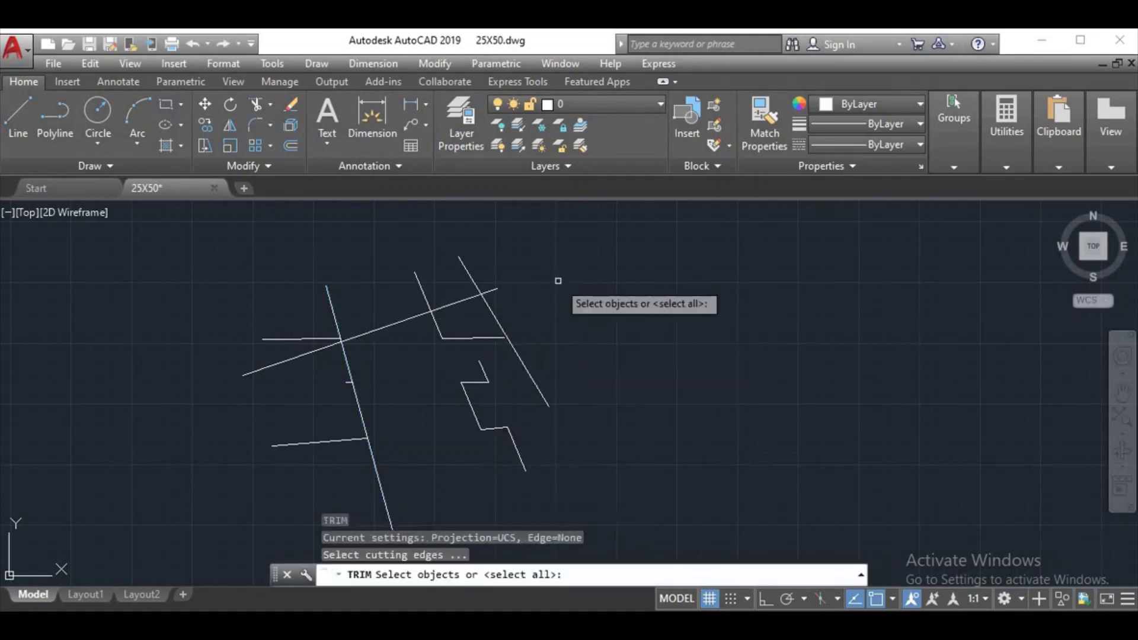
key("Return")
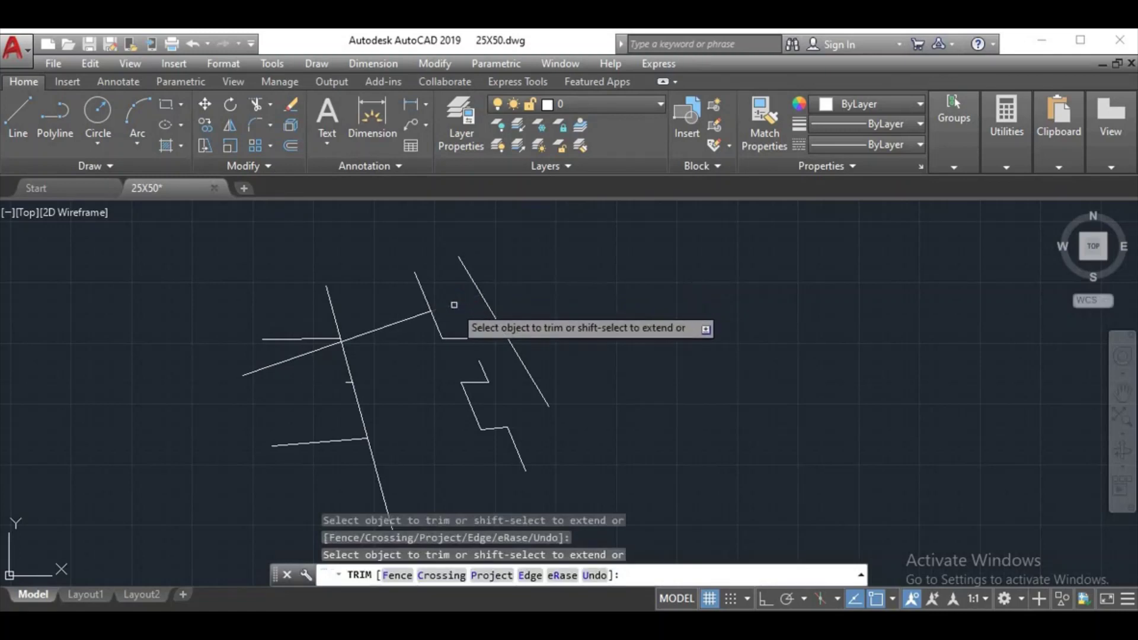
key("Return")
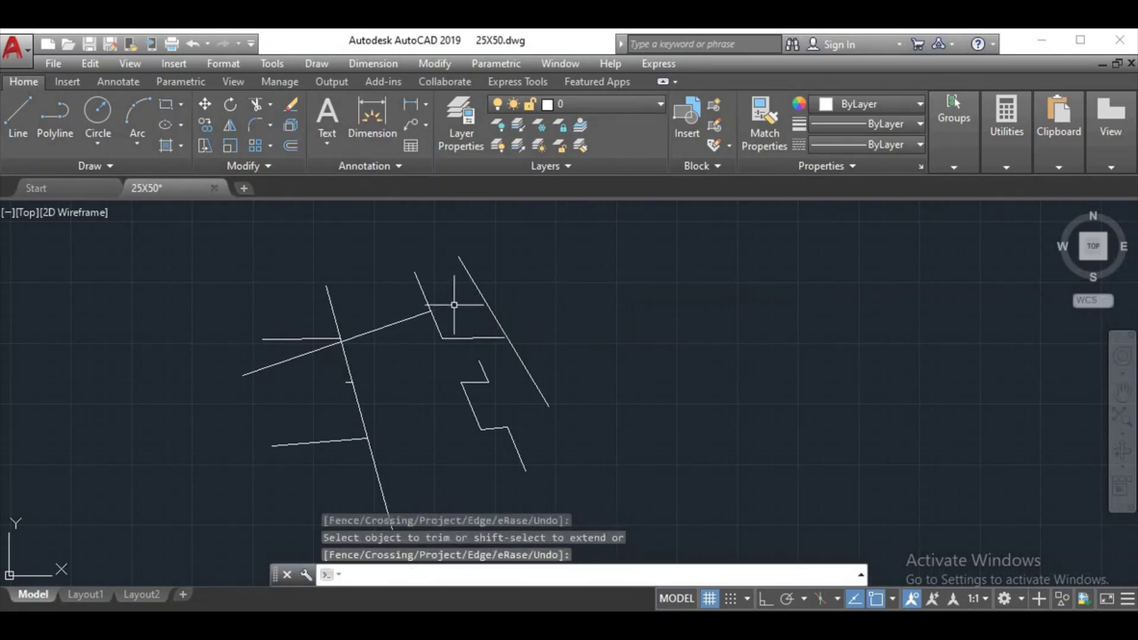
key("ctrl+z")
Trim the slanted line right of the long steep cutting edge.
type("tr")
key("Return")
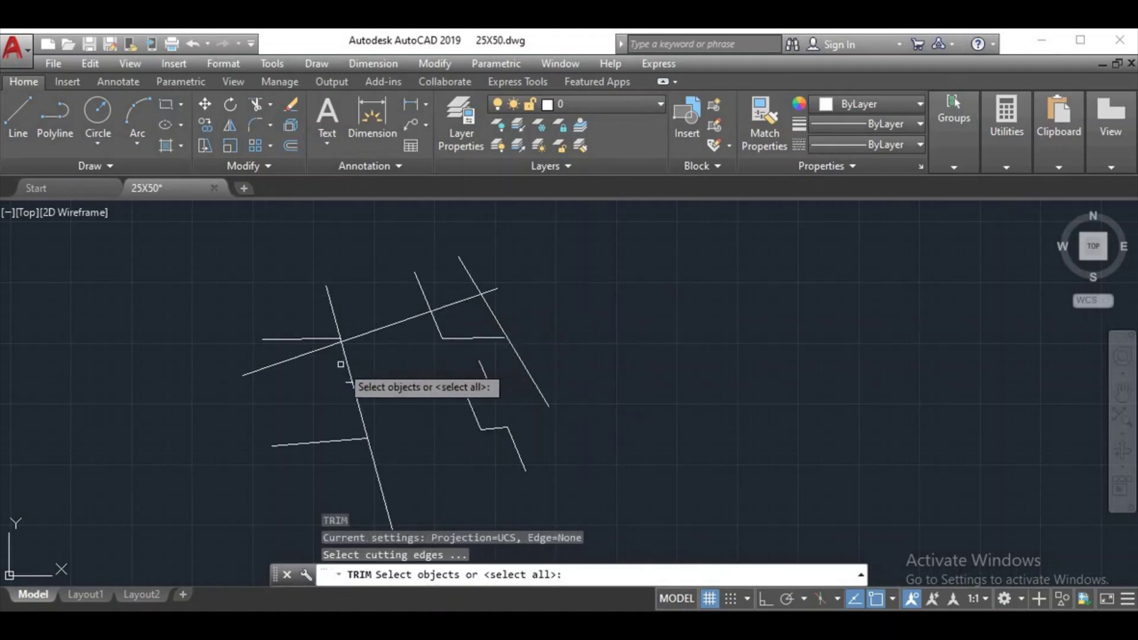
left_click(347, 358)
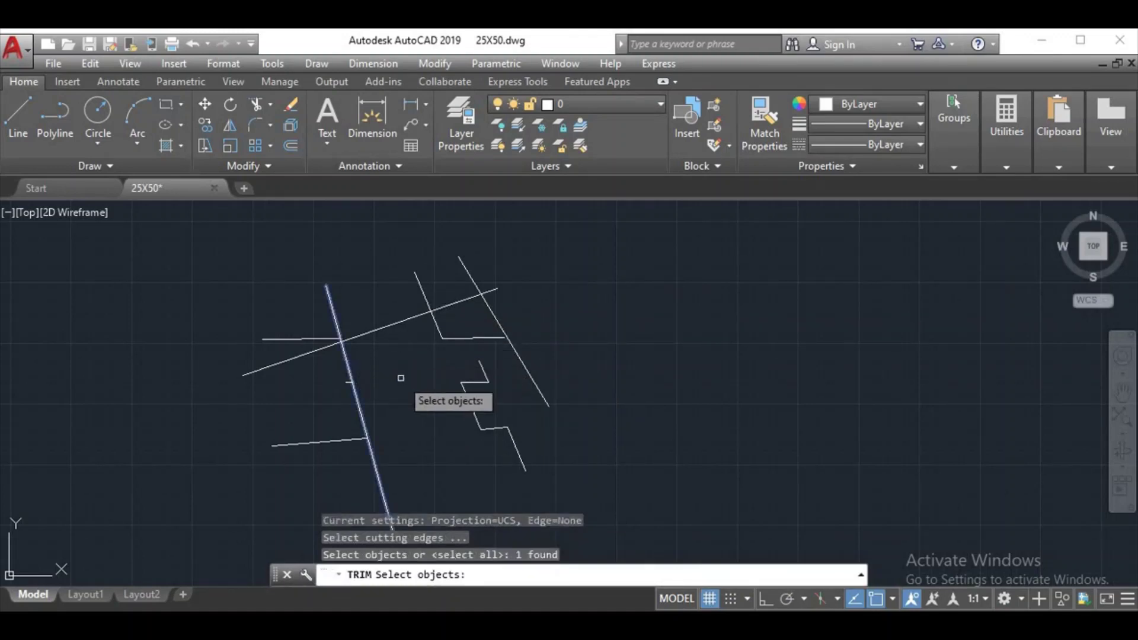
key("Return")
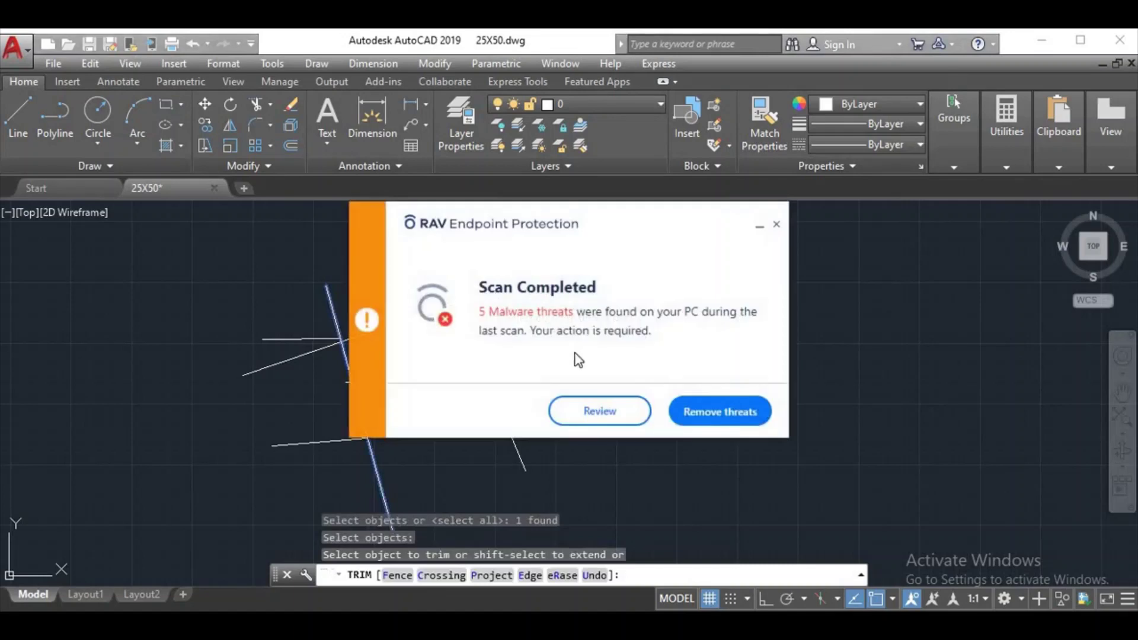
left_click(777, 226)
left_click(492, 291)
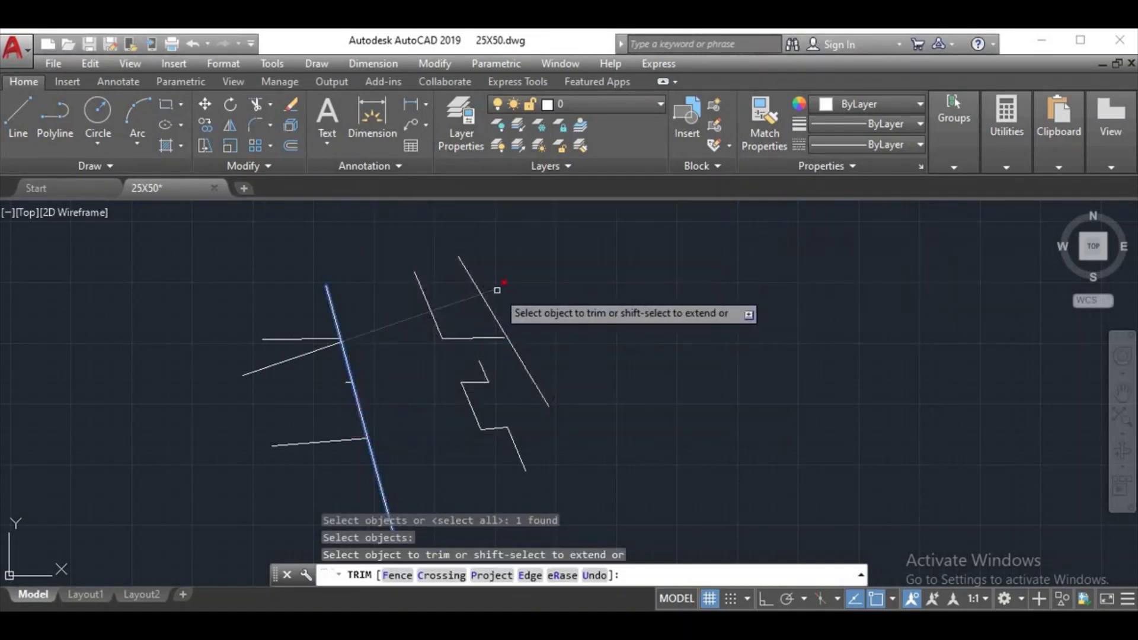
right_click(499, 292)
left_click(522, 302)
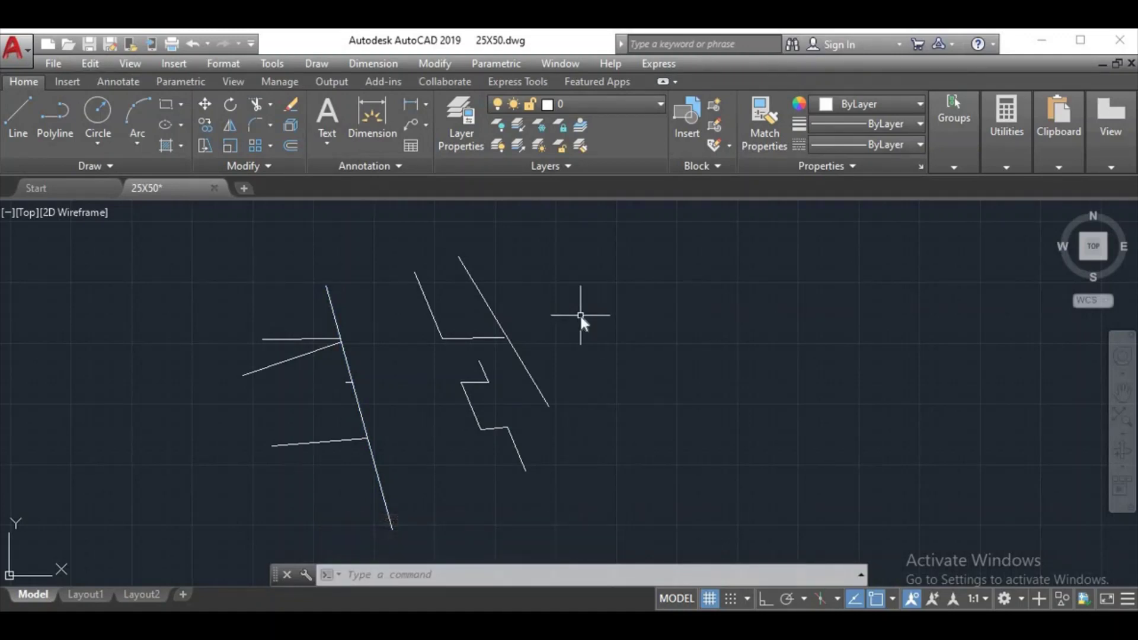
Trim the long line's lower tail and the slanted line's short tail.
type("ts or")
key("Return")
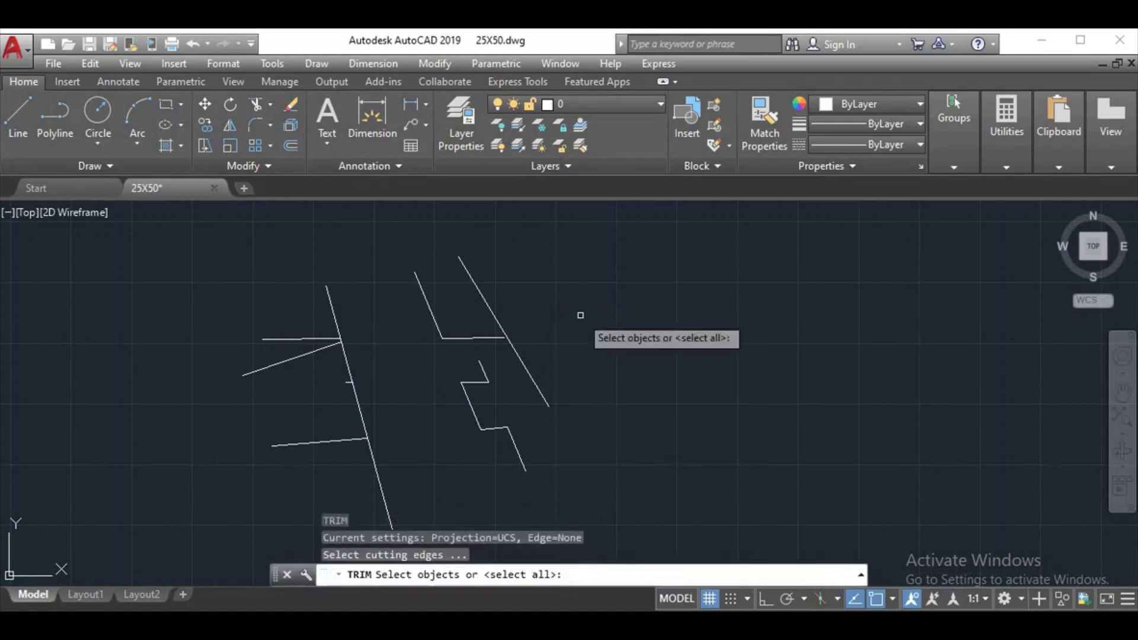
key("Return")
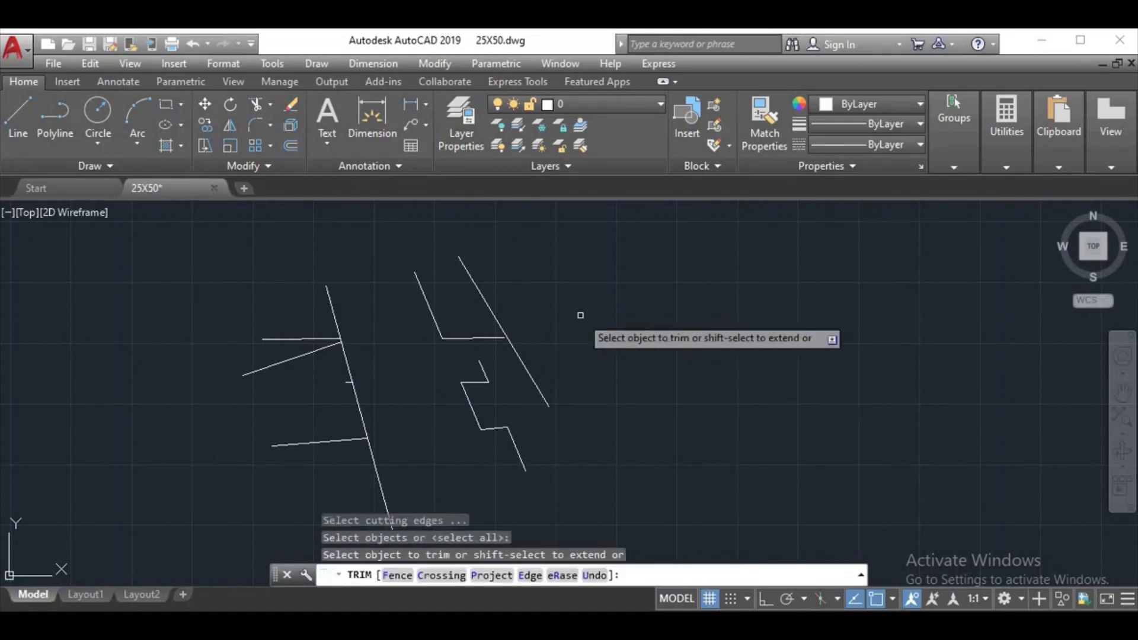
left_click(379, 476)
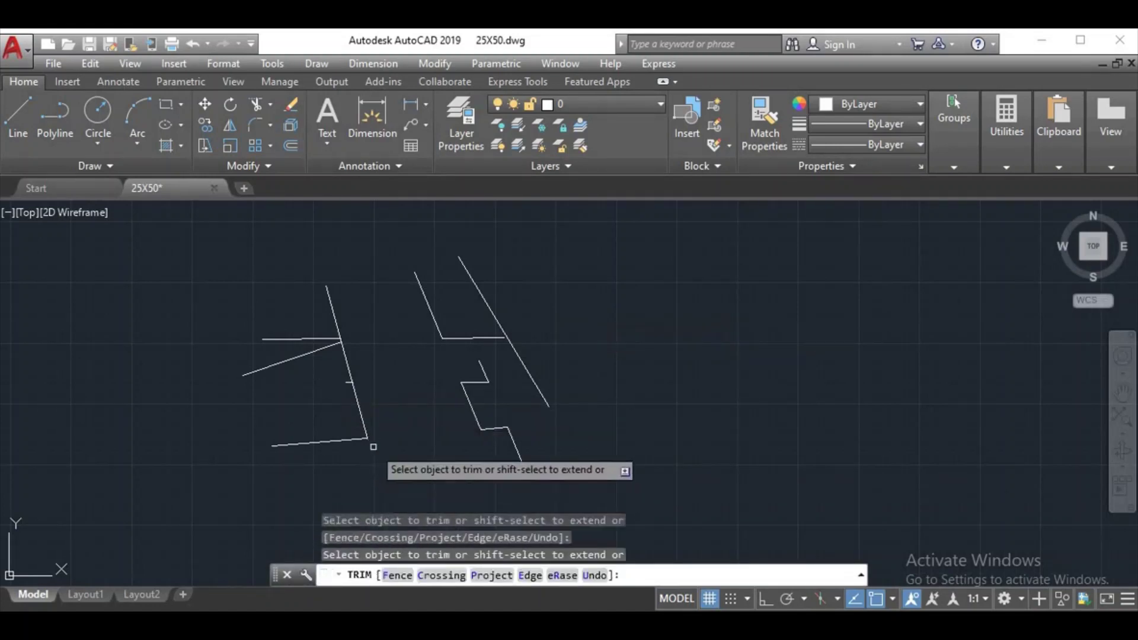
left_click(350, 371)
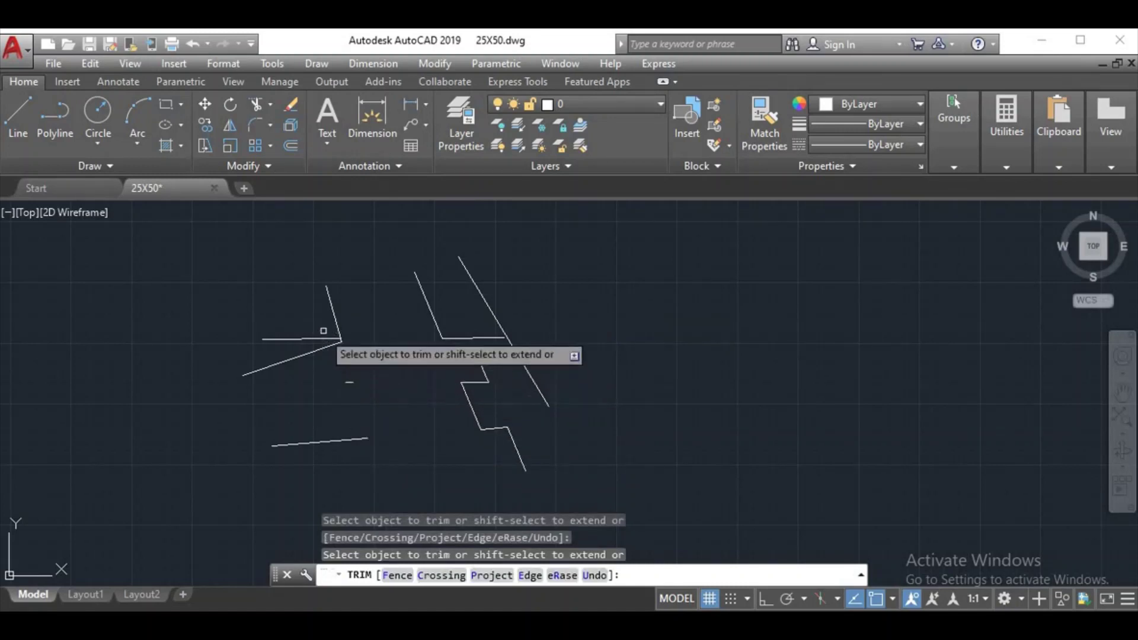
key("Return")
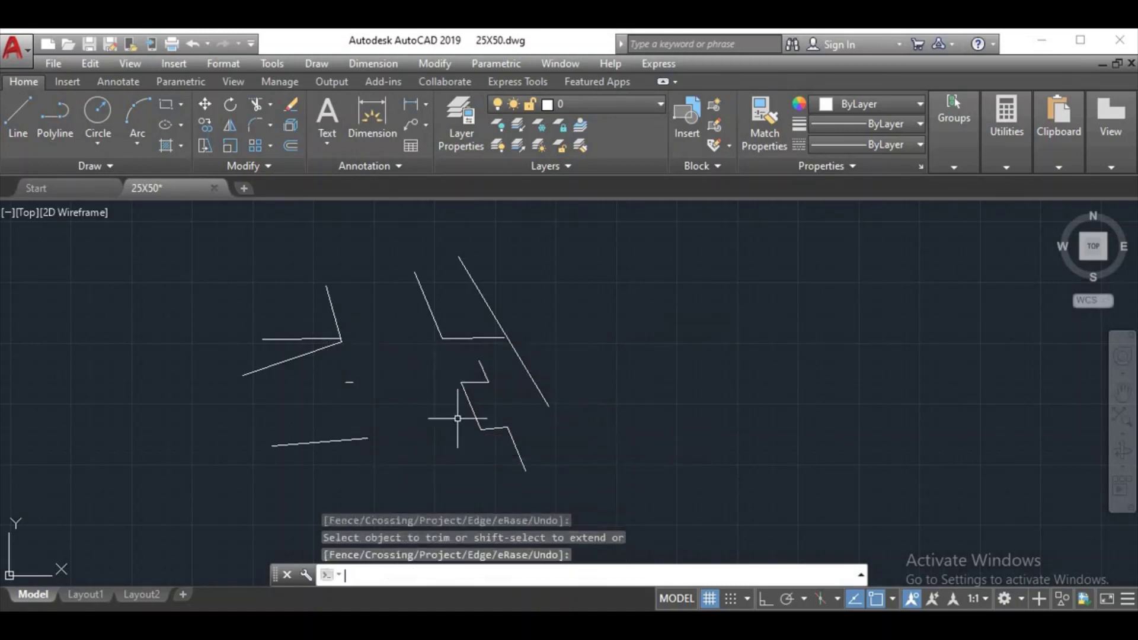
key("Return")
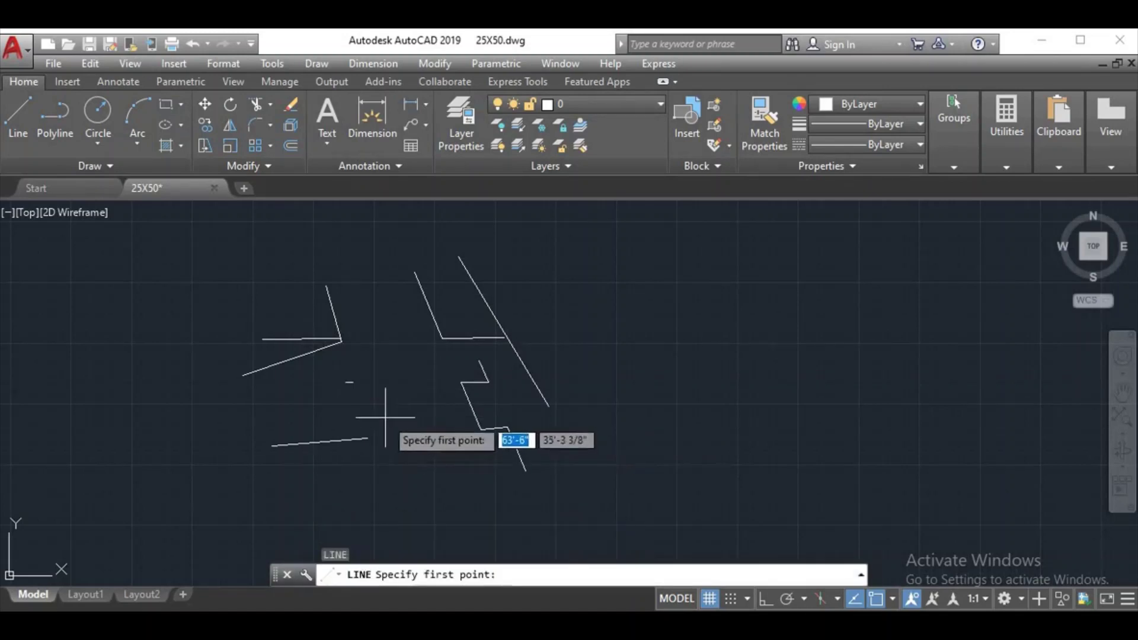
Draw a diagonal line from below the zigzag past the slanted line.
left_click(385, 417)
key("Return")
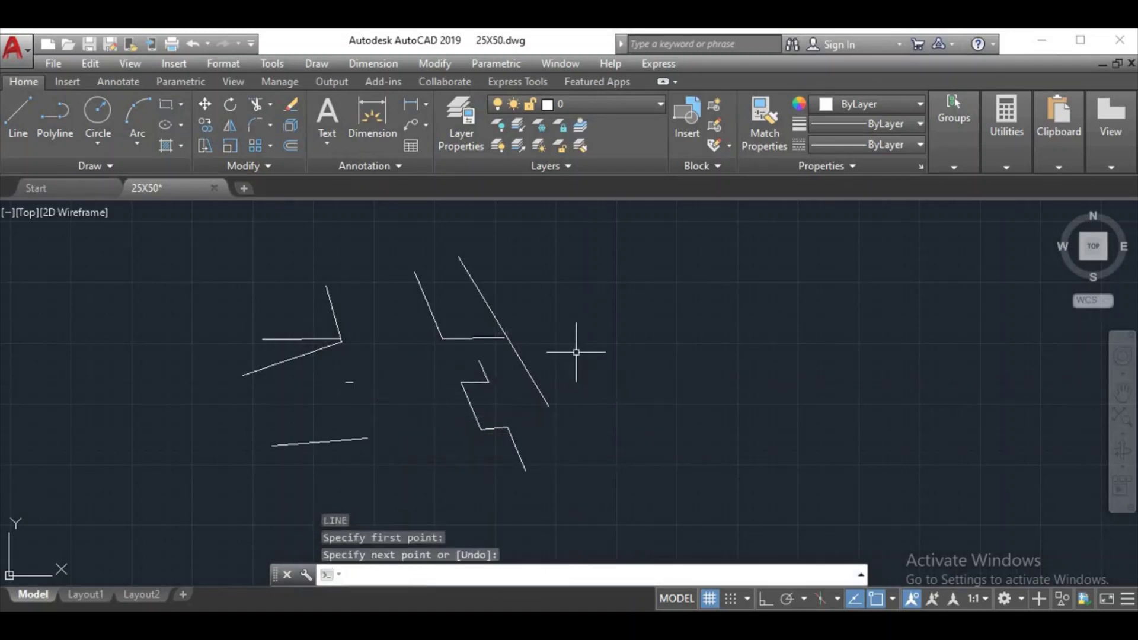
type("l")
key("Return")
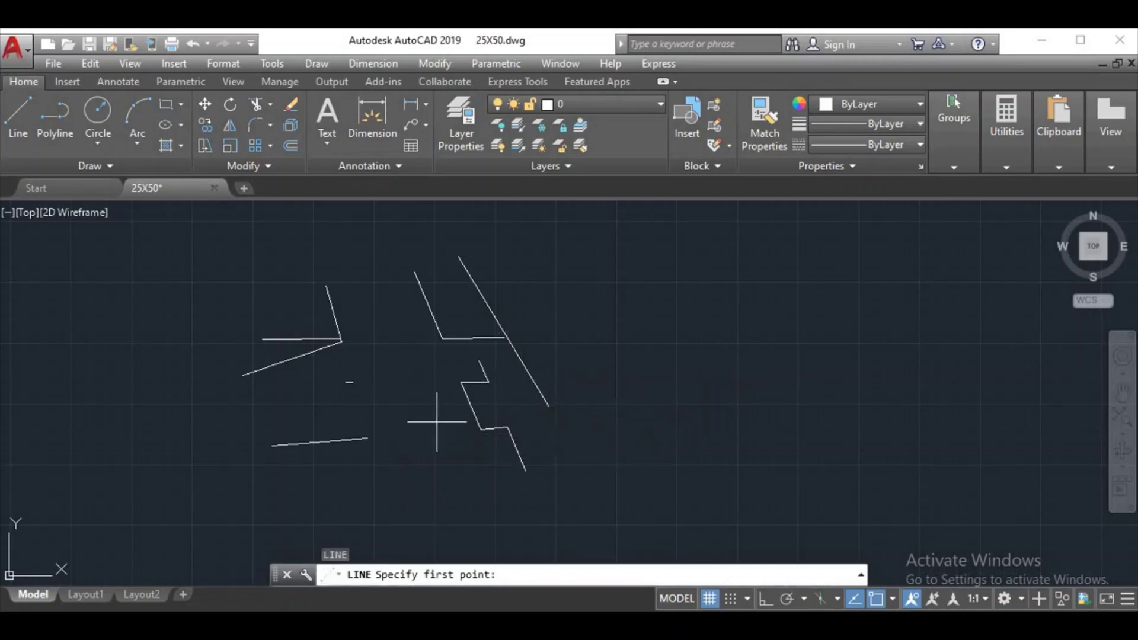
left_click(437, 422)
left_click(569, 332)
key("Return")
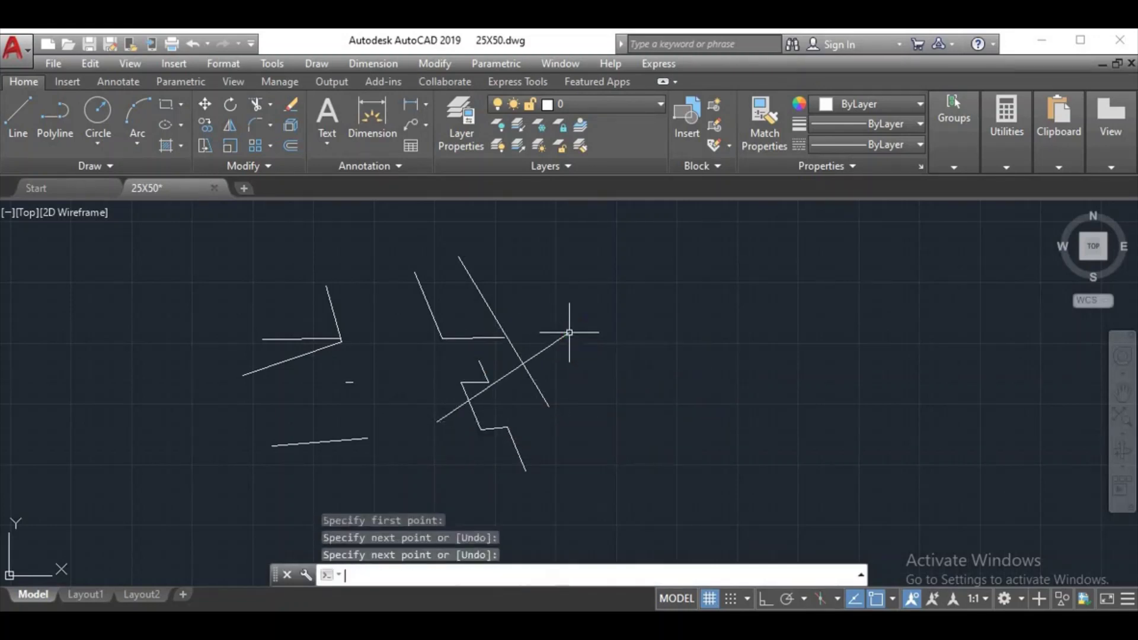
Draw a circle over the zigzag and trim it to a short arc with the inner diagonal piece.
type("c")
key("Return")
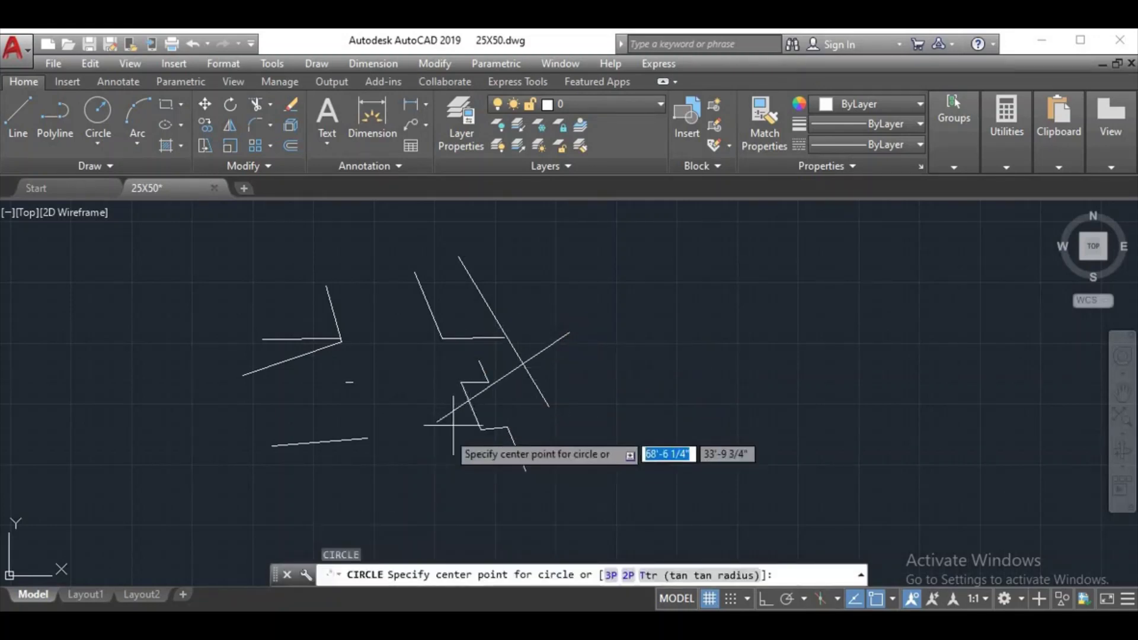
left_click(502, 402)
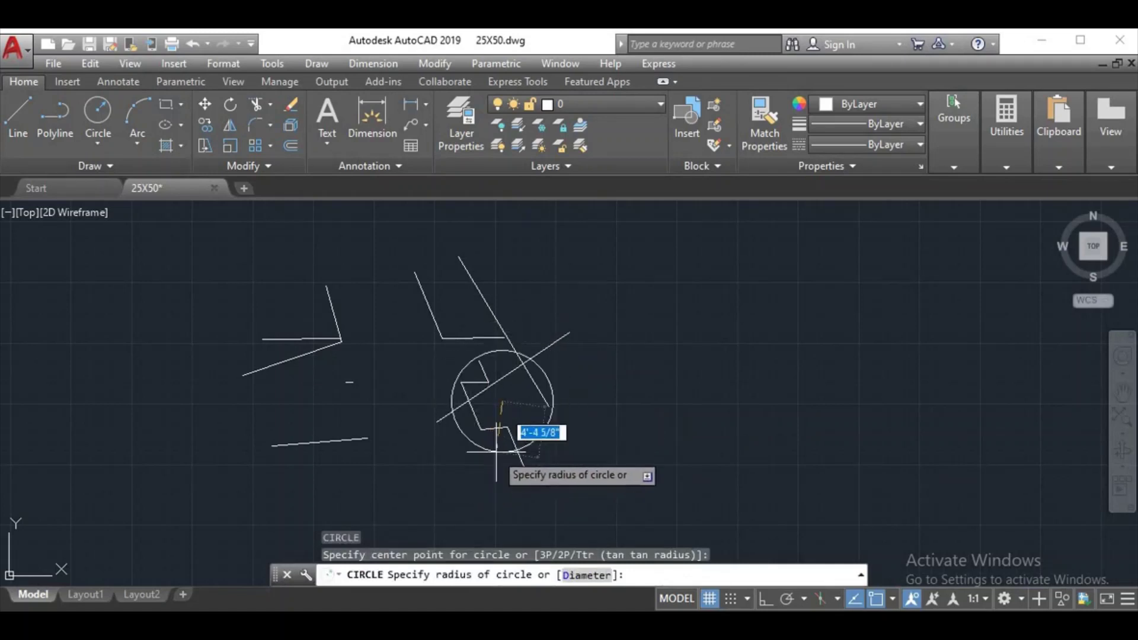
left_click(497, 451)
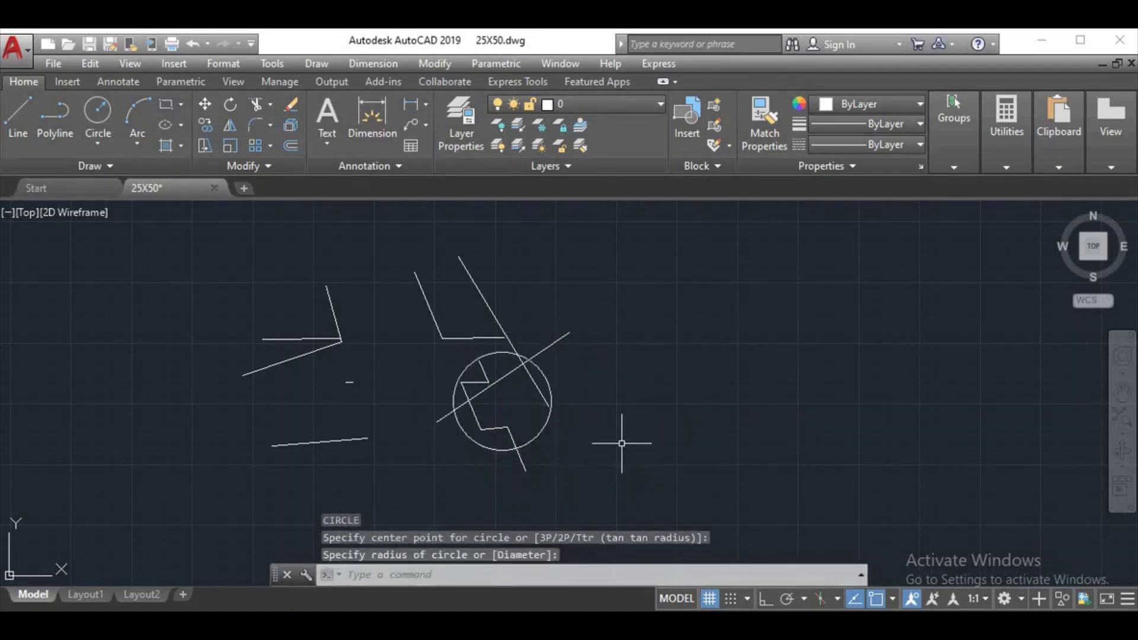
type("tr")
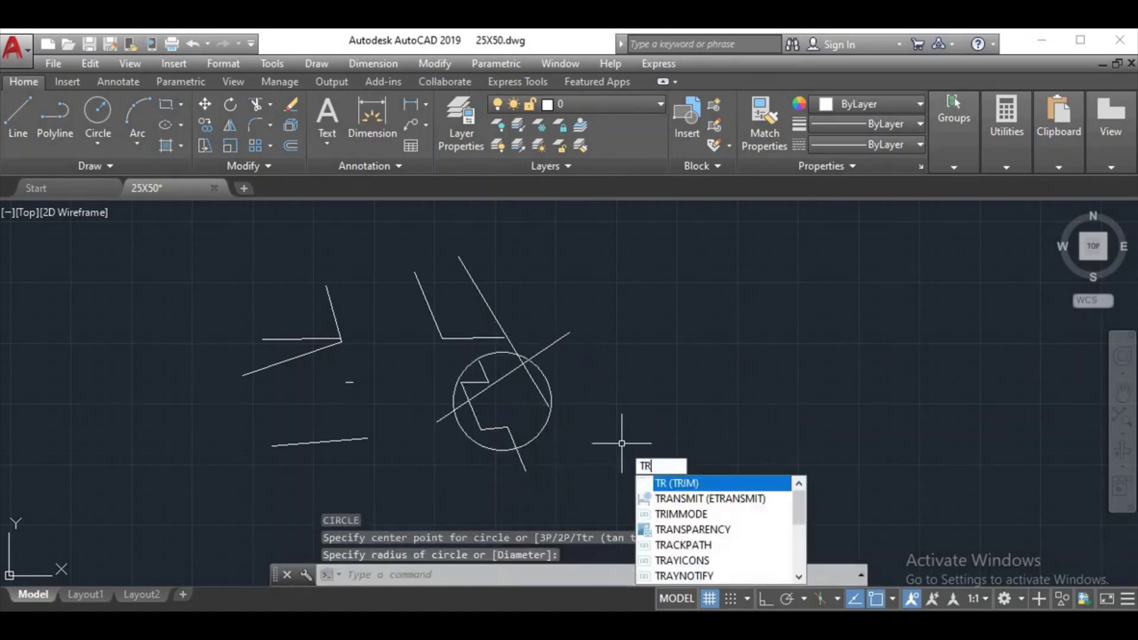
key("Return")
key("Return")
left_click(544, 375)
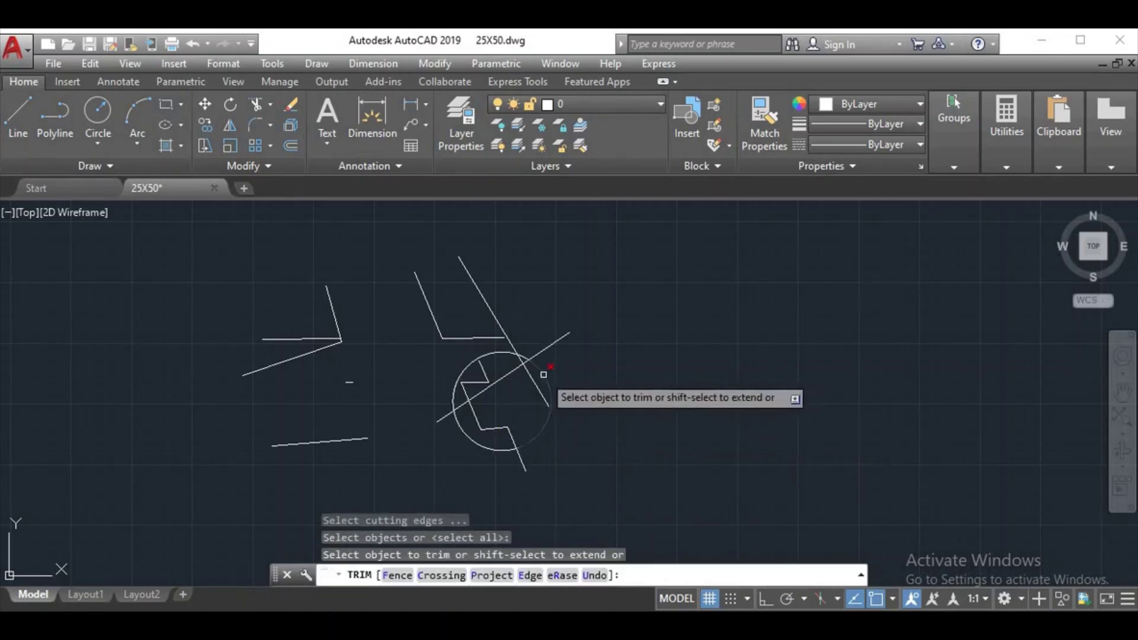
left_click(483, 391)
right_click(533, 414)
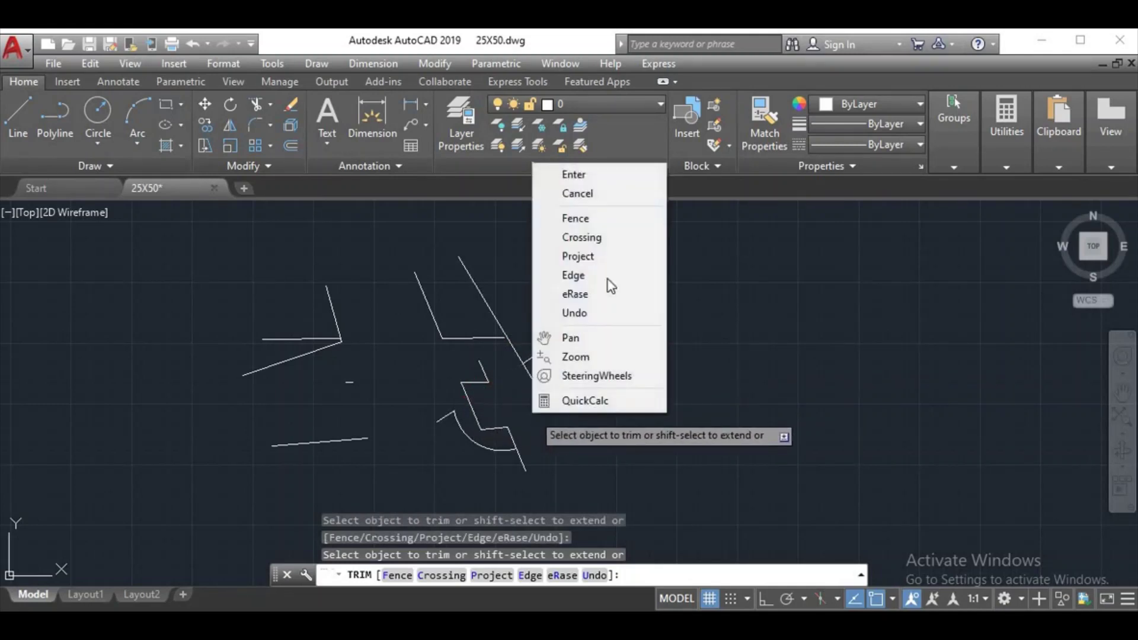
left_click(591, 181)
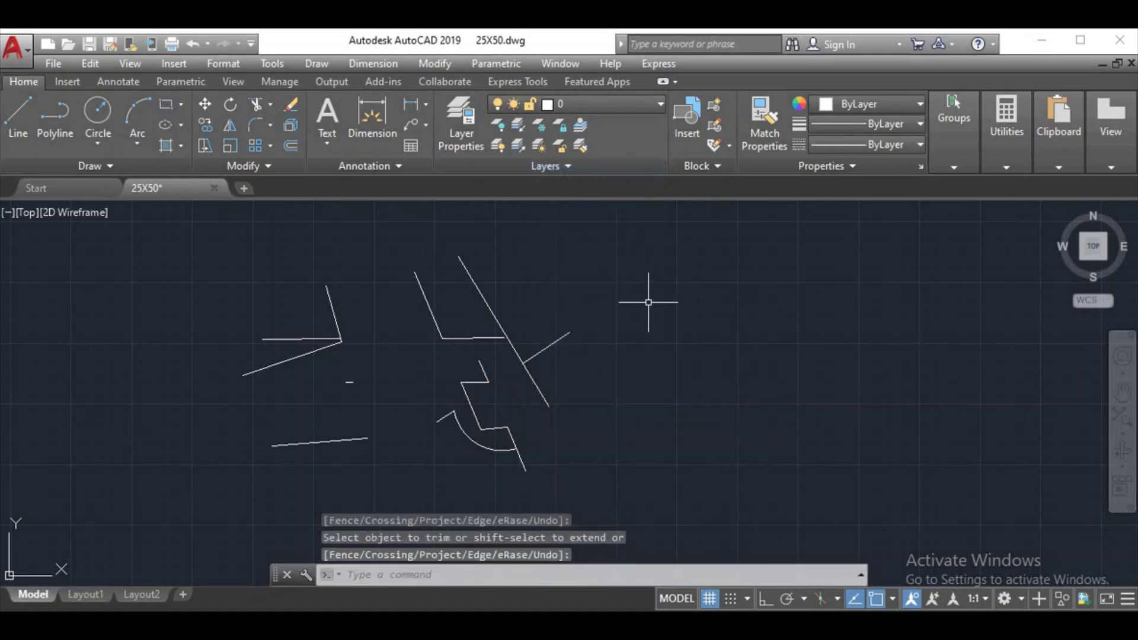
Create a multiline text note reading 'trim short key = tr double' above the sketches.
type("mt")
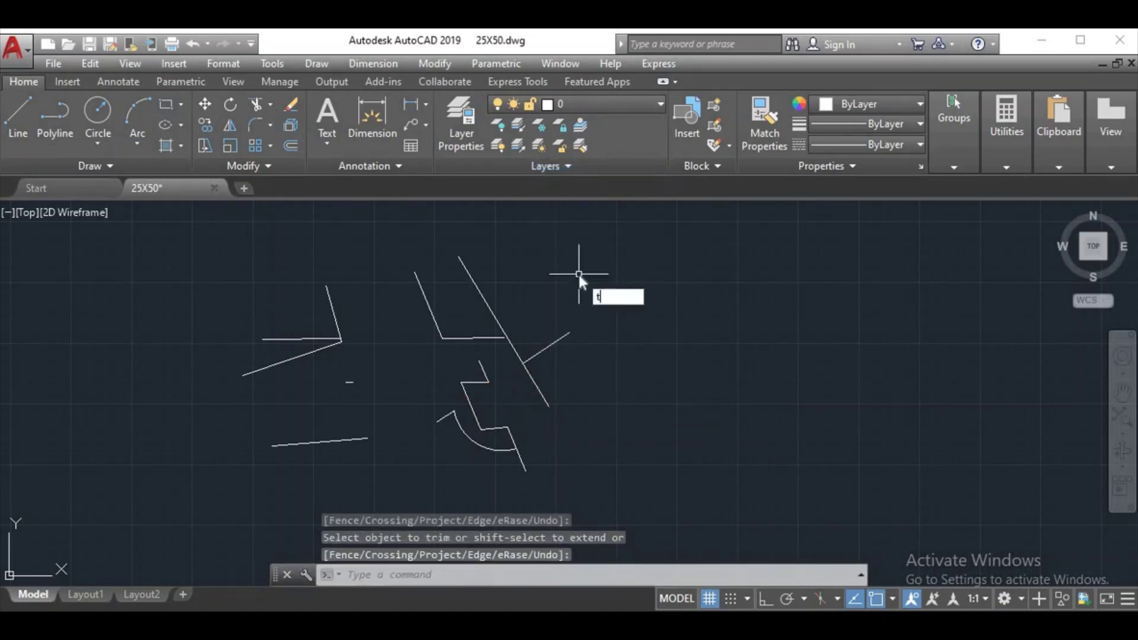
key("Return")
left_click(532, 263)
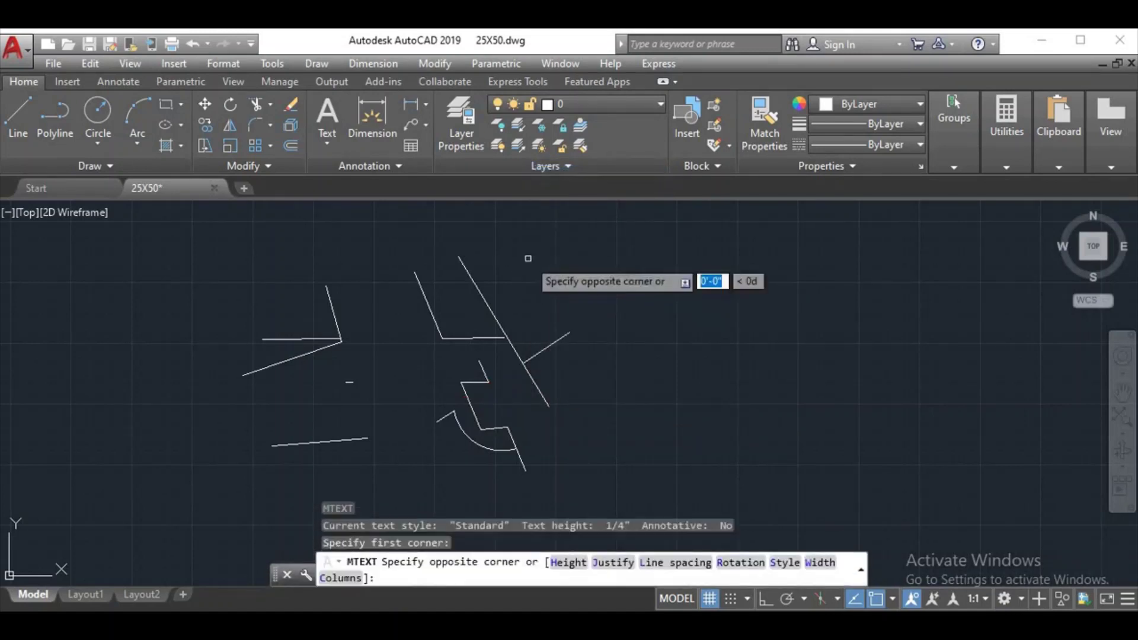
left_click(859, 462)
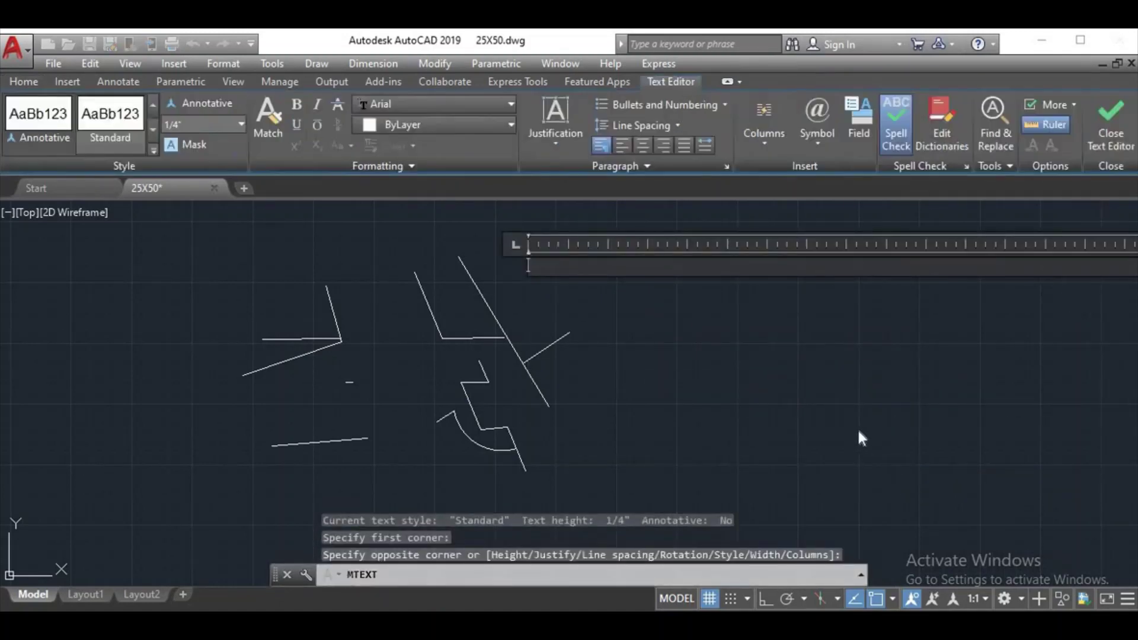
type("tr")
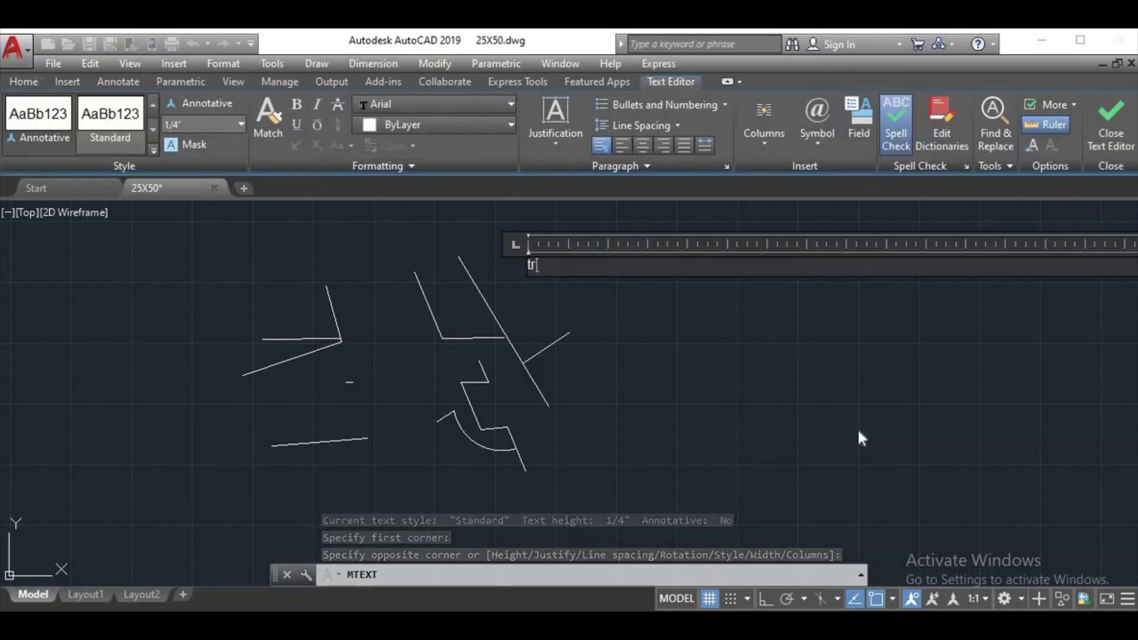
type("im s")
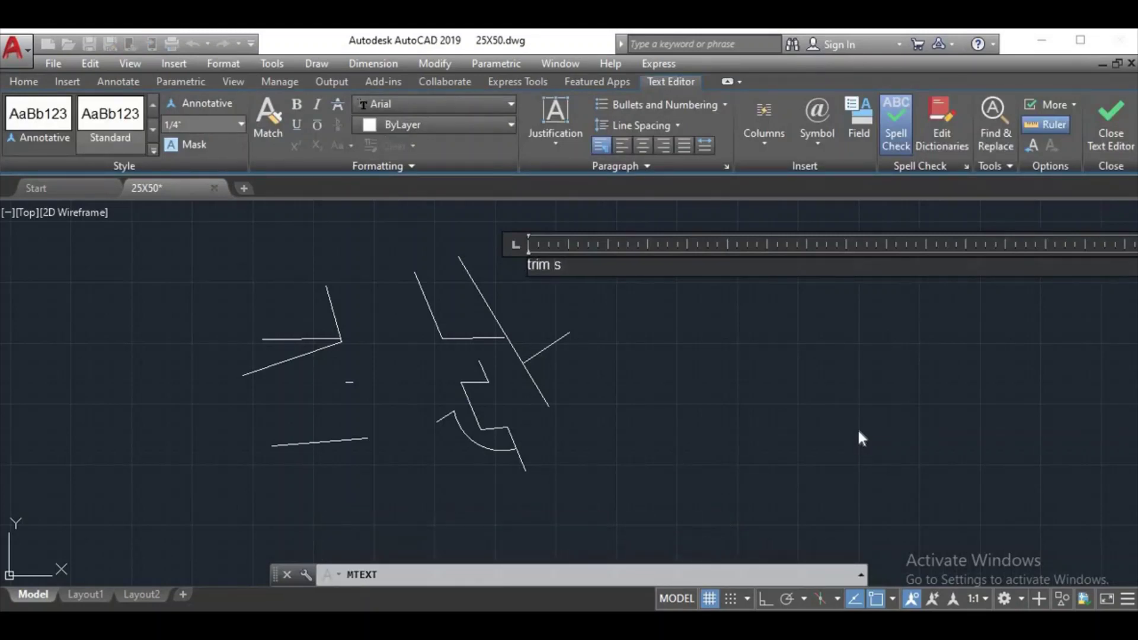
type("hhop")
key("BackSpace")
key("BackSpace")
key("BackSpace")
type("e")
type("y ")
type("+")
key("BackSpace")
type("= tr")
type("d")
type("ouble")
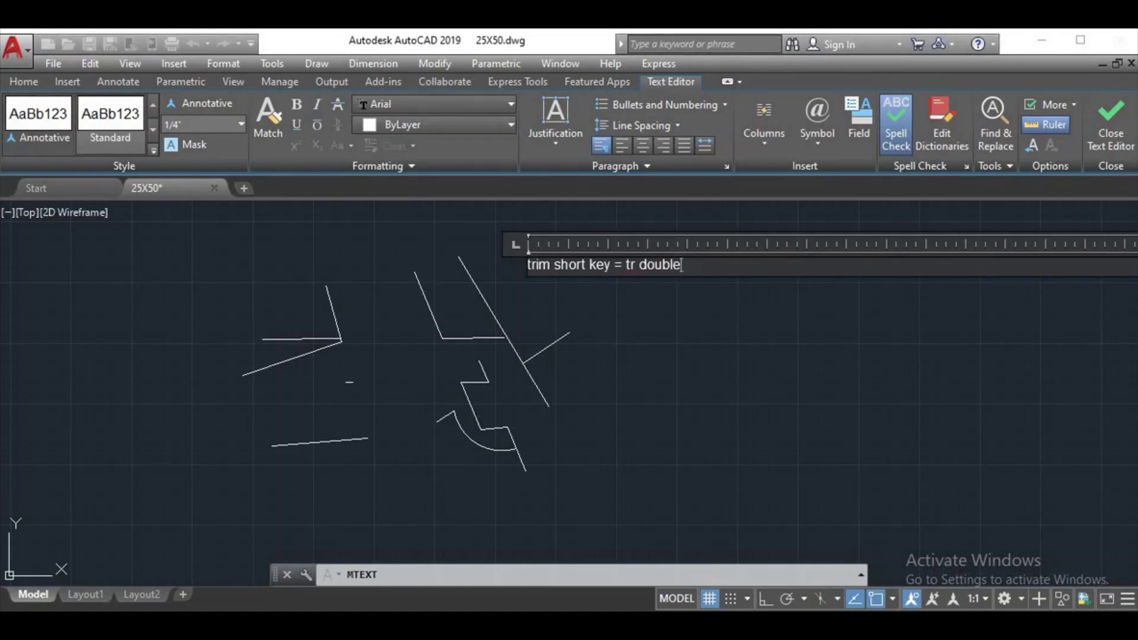
Select the note text, apply a larger text height and close the editor.
left_click_drag(683, 265, 472, 270)
type("7")
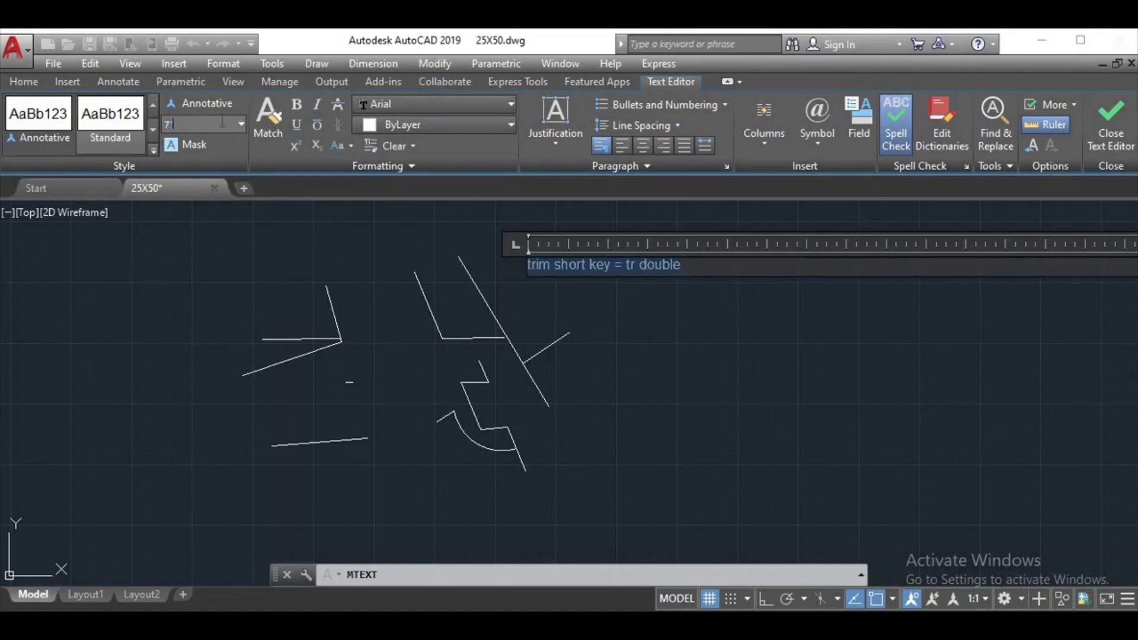
key("Return")
left_click(318, 255)
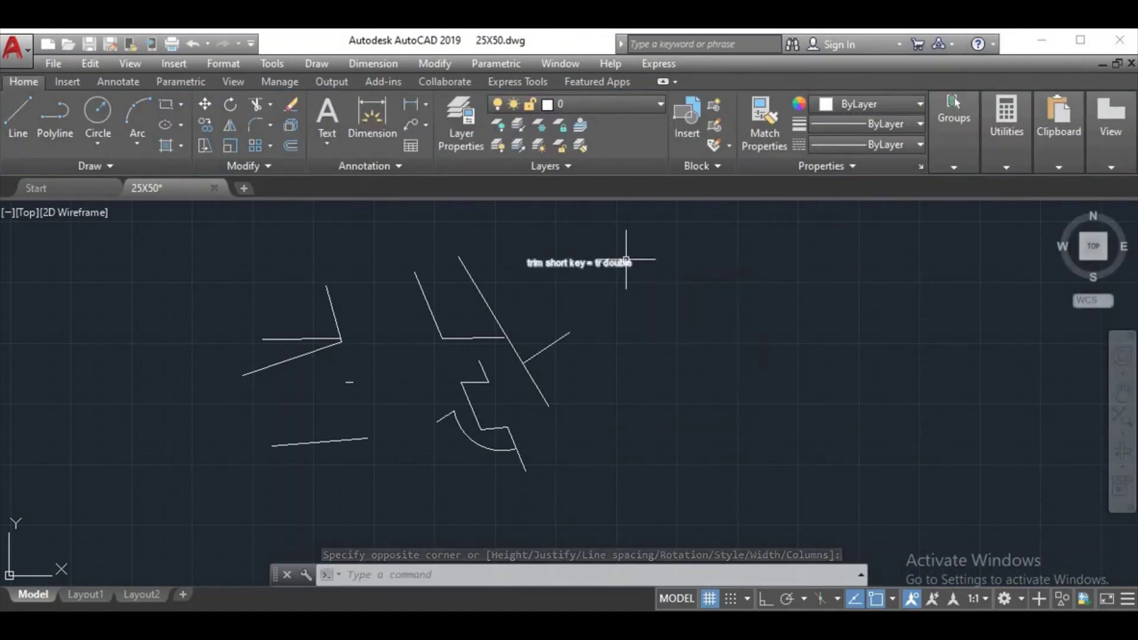
Zoom in on the 'trim short key = tr double' note with a Z zoom window.
type("z")
key("Return")
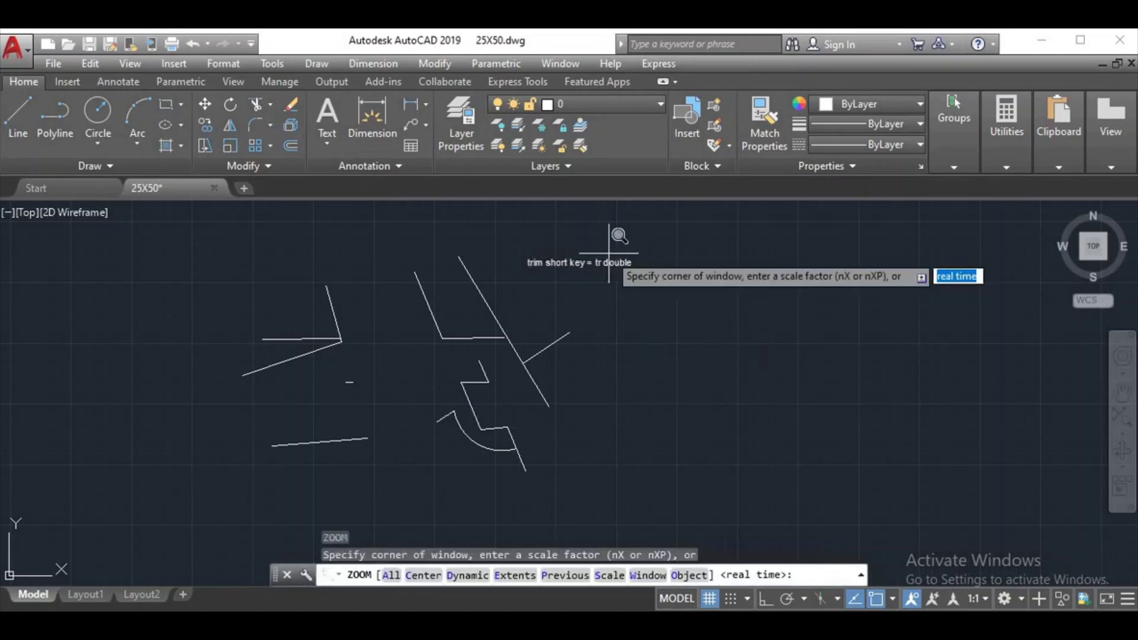
left_click(518, 252)
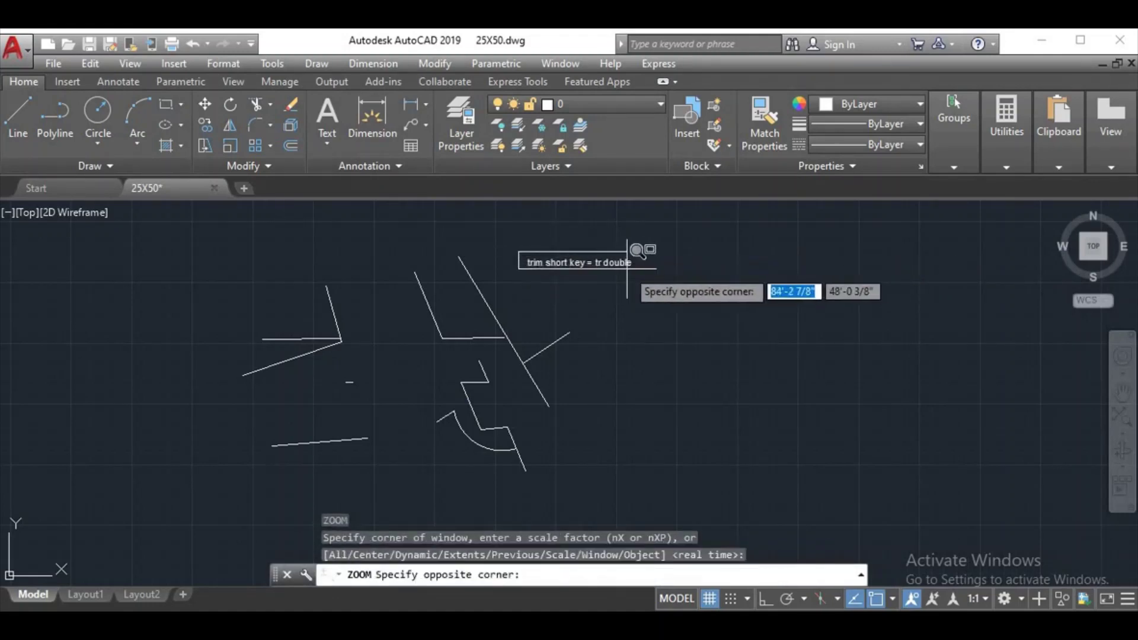
left_click(633, 270)
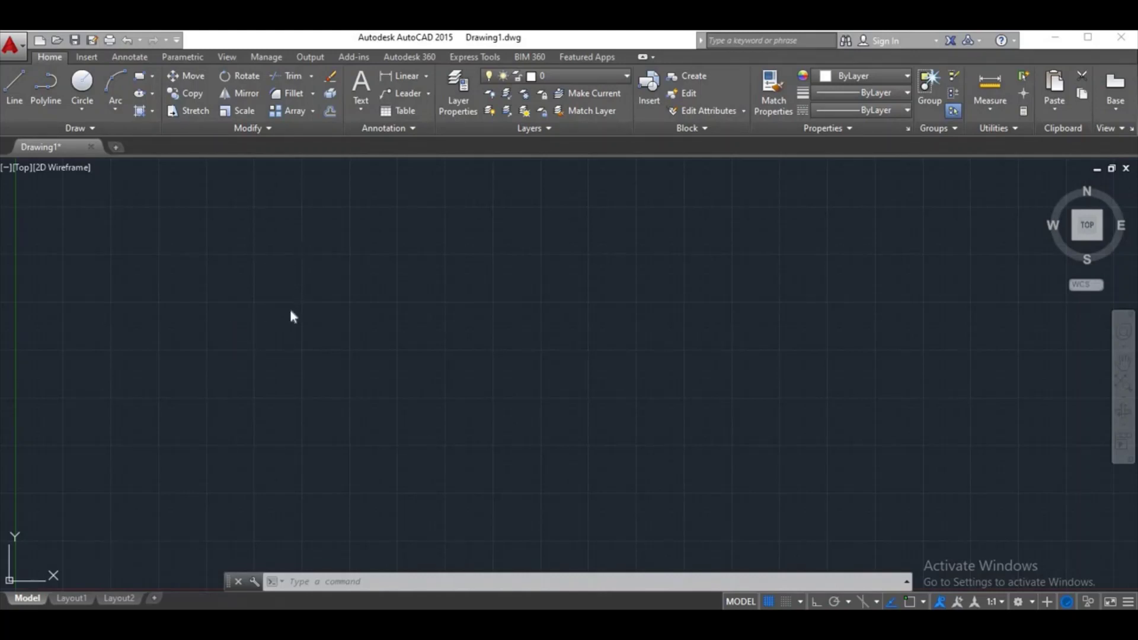
Run Extend on the empty drawing with an empty boundary window, then end it with no changes.
left_click(311, 77)
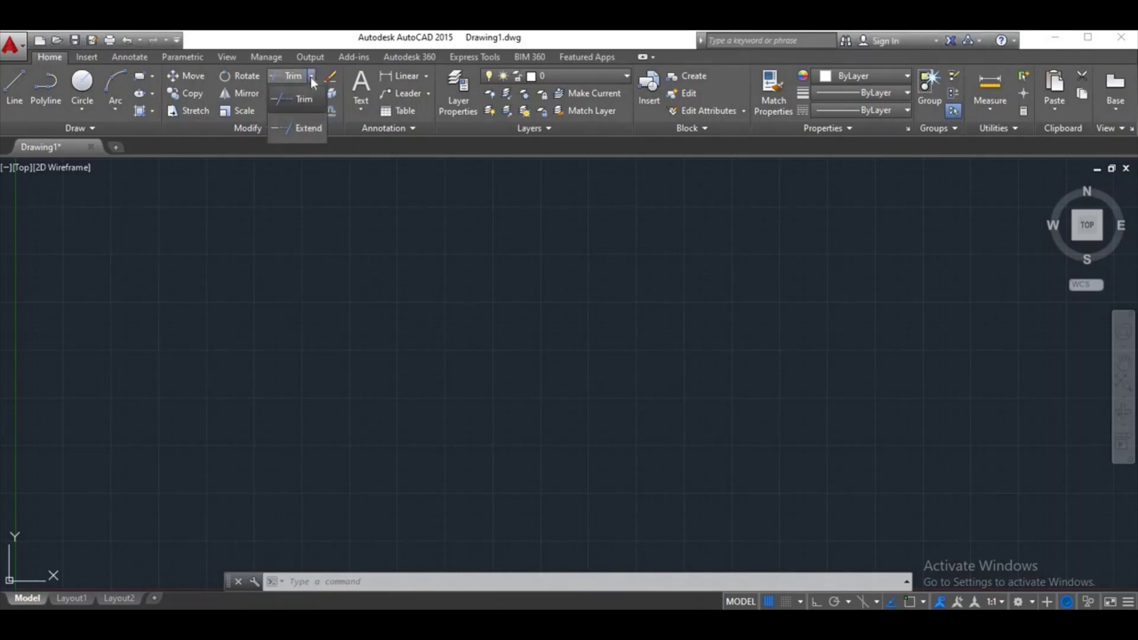
left_click(304, 127)
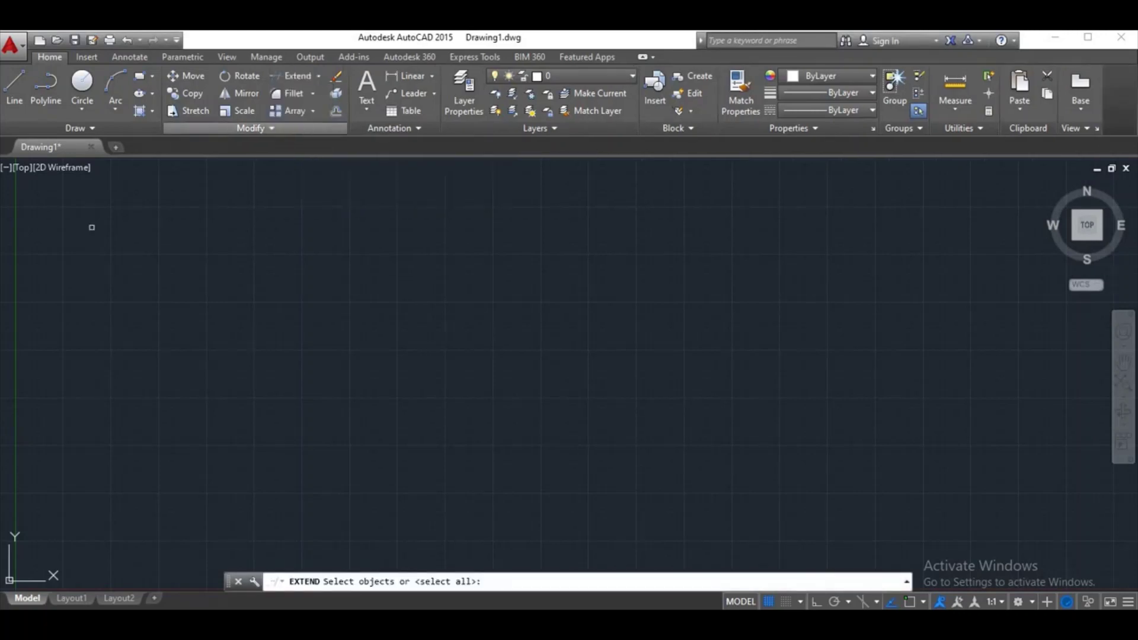
left_click(340, 237)
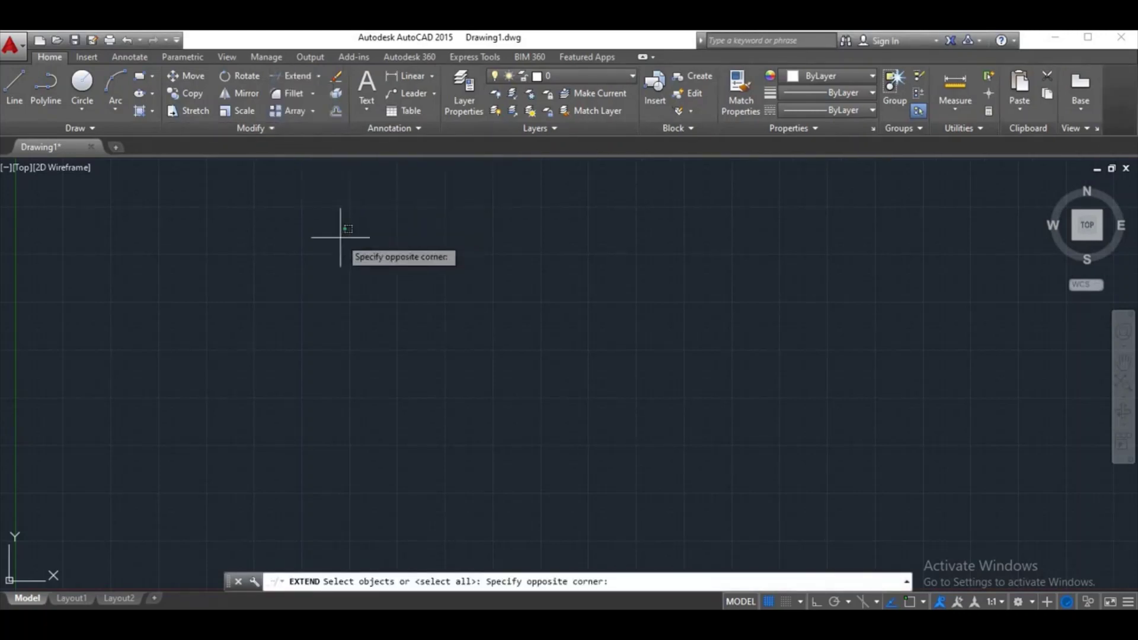
left_click(341, 237)
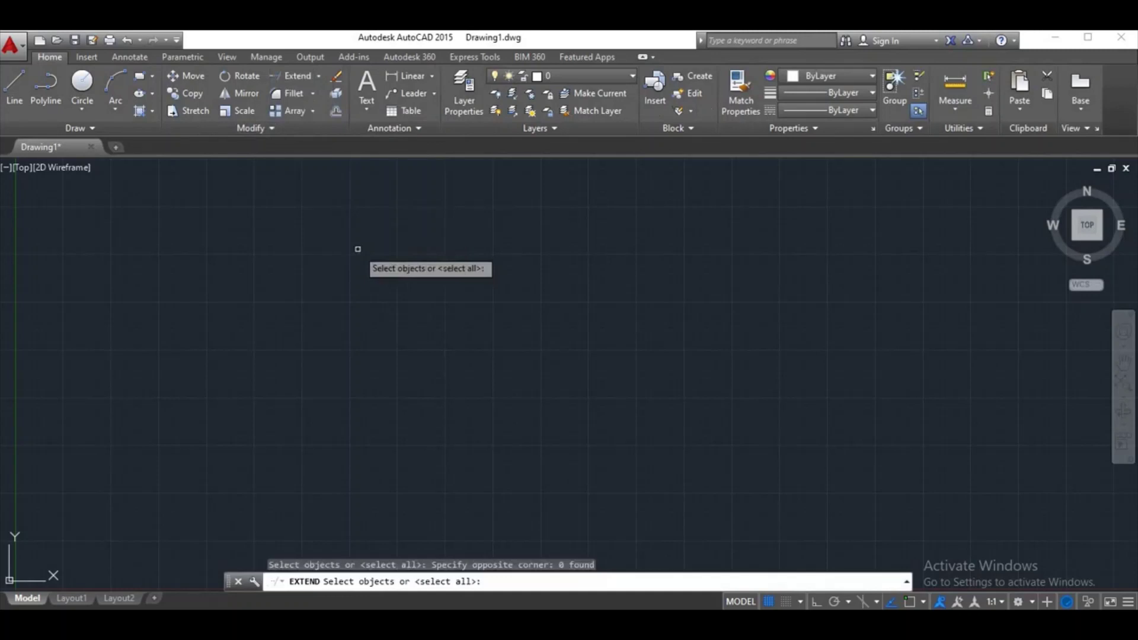
right_click(358, 249)
right_click(366, 249)
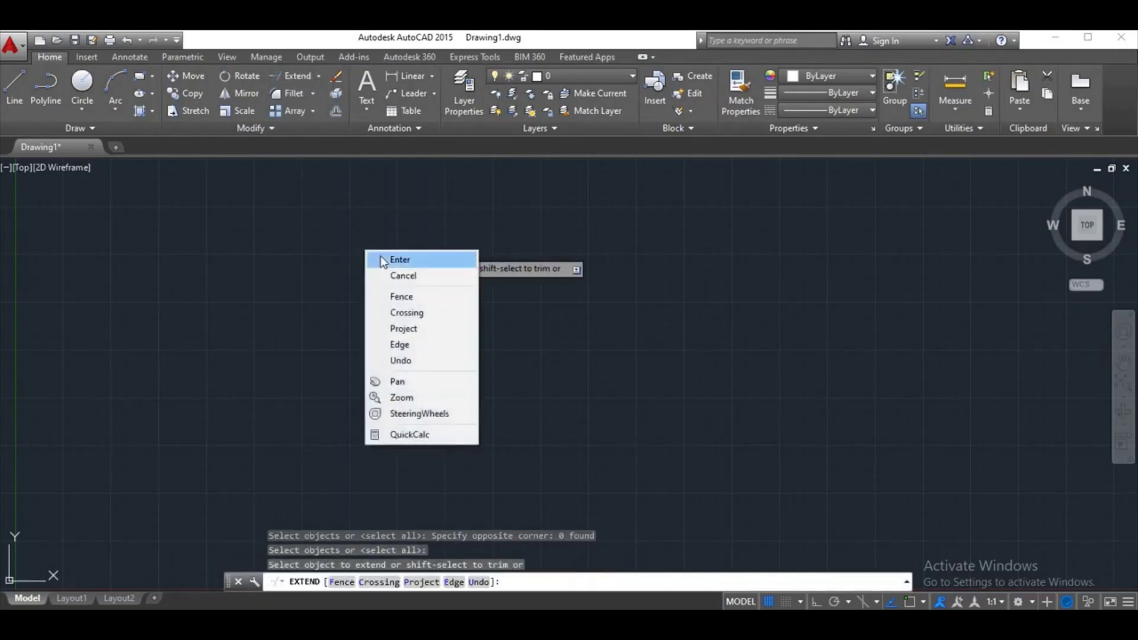
left_click(383, 261)
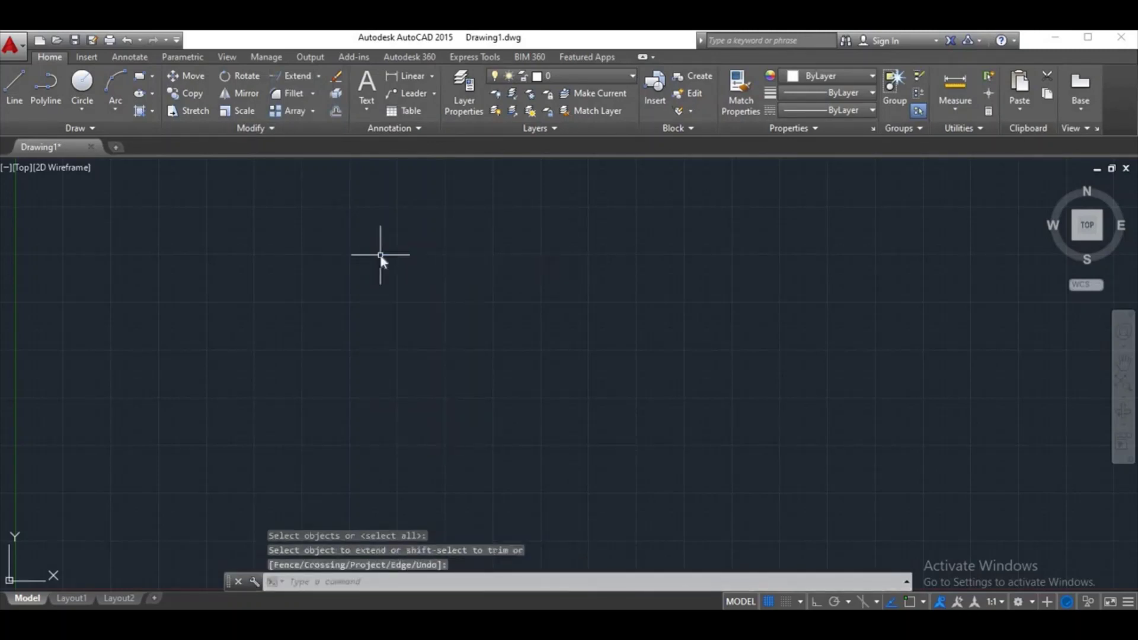
Draw a tall rectangle from its top-left corner to its bottom-right corner.
type("REc")
key("Return")
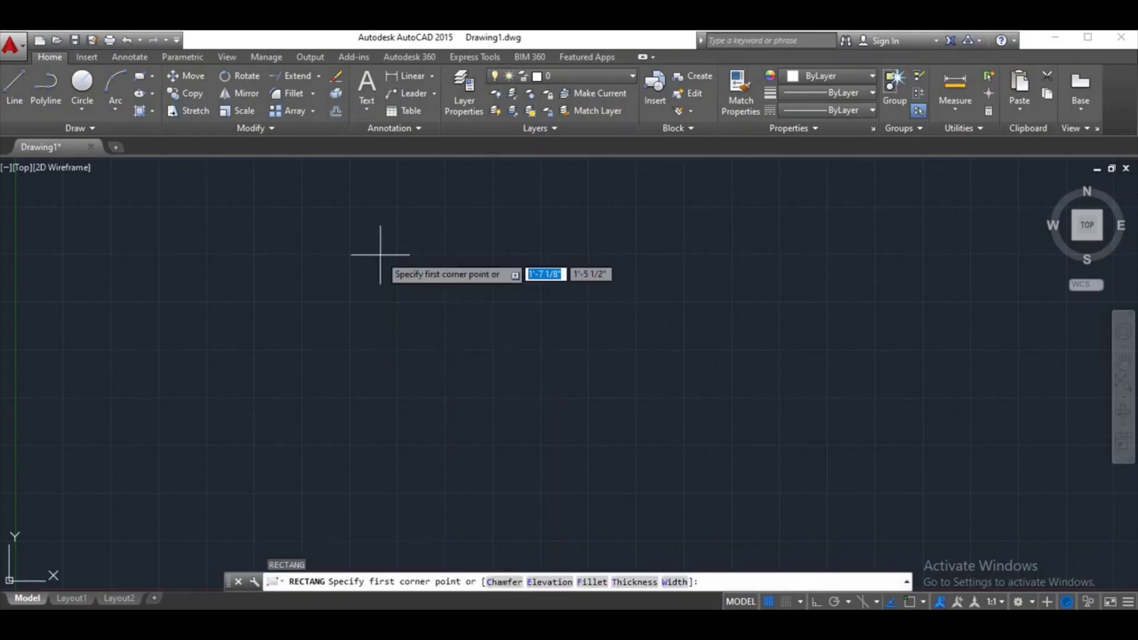
left_click(270, 241)
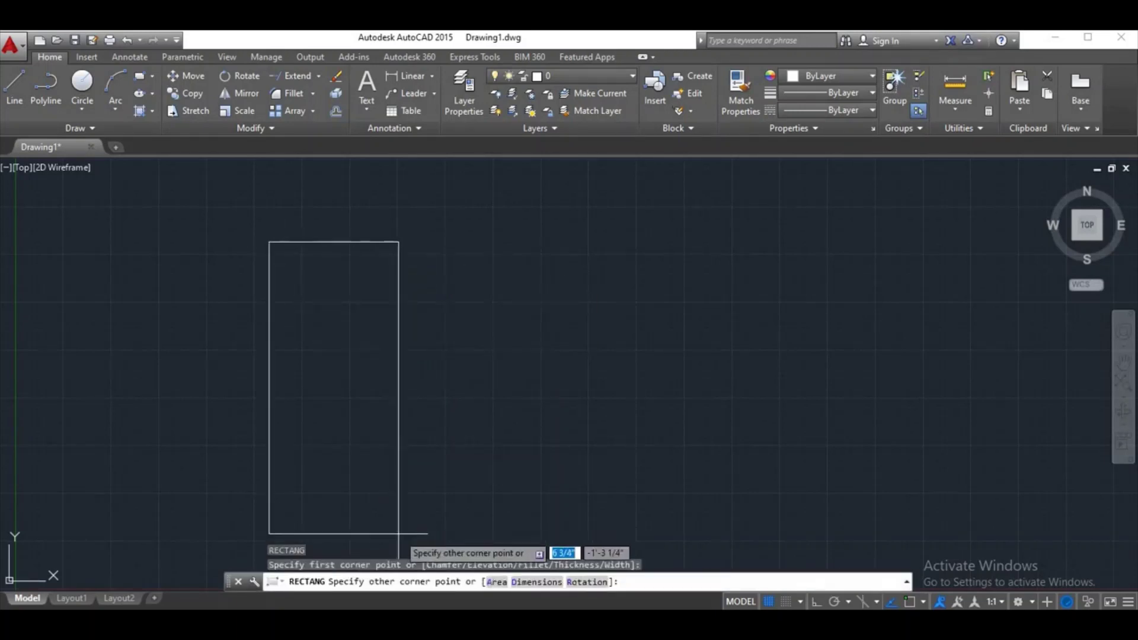
left_click(404, 485)
Draw a short horizontal line ending just left of the rectangle.
type("l")
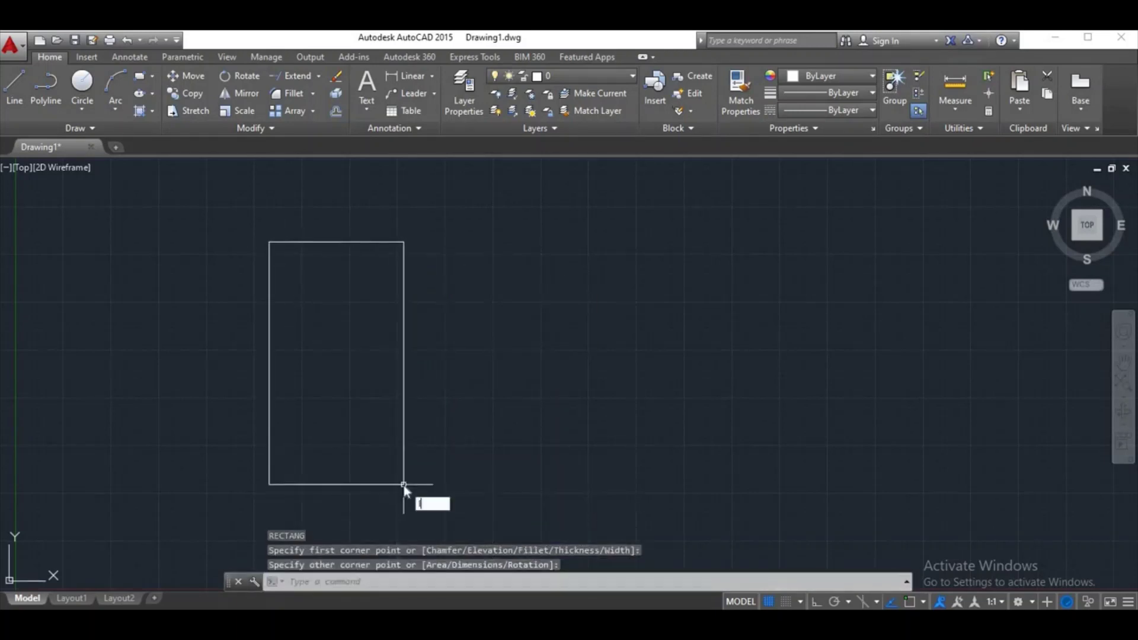
left_click(243, 289)
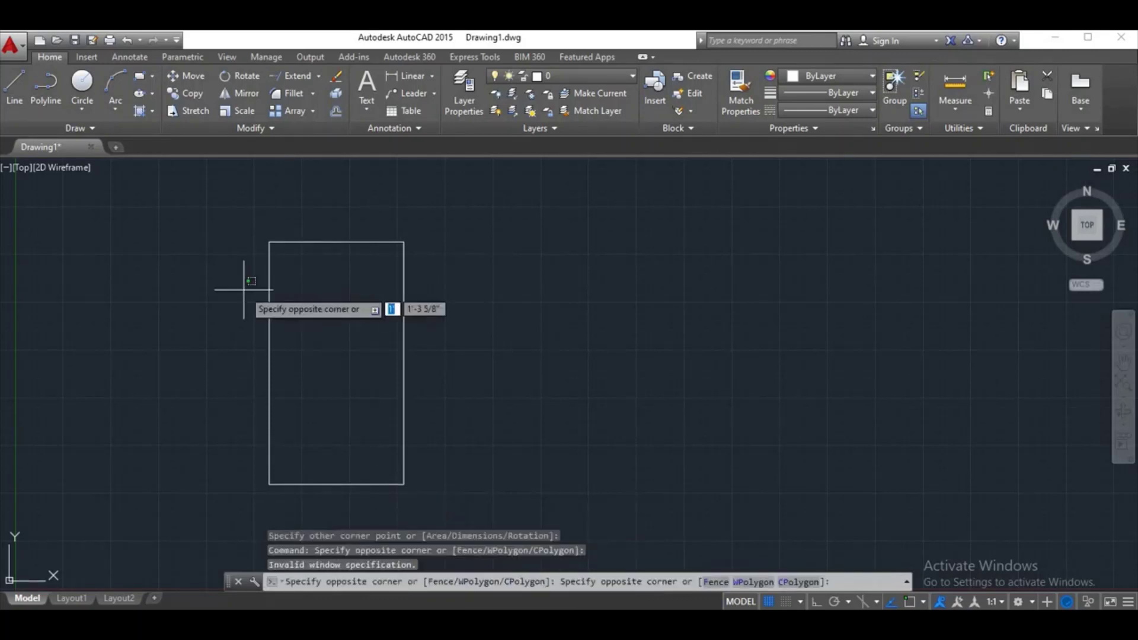
left_click(221, 287)
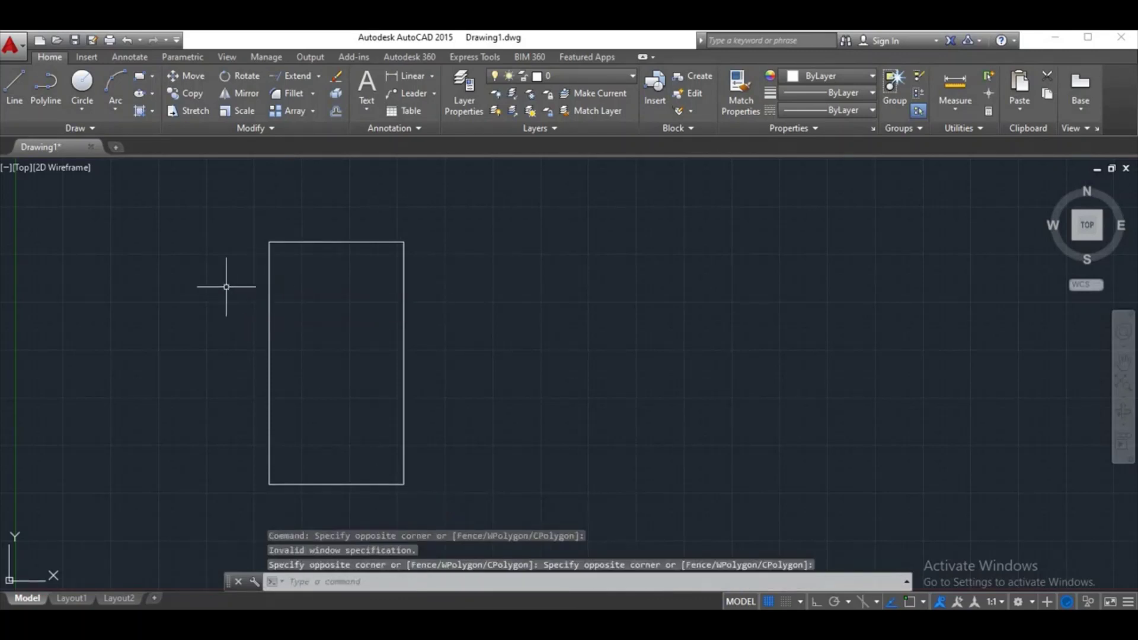
type("l")
key("Return")
left_click(196, 302)
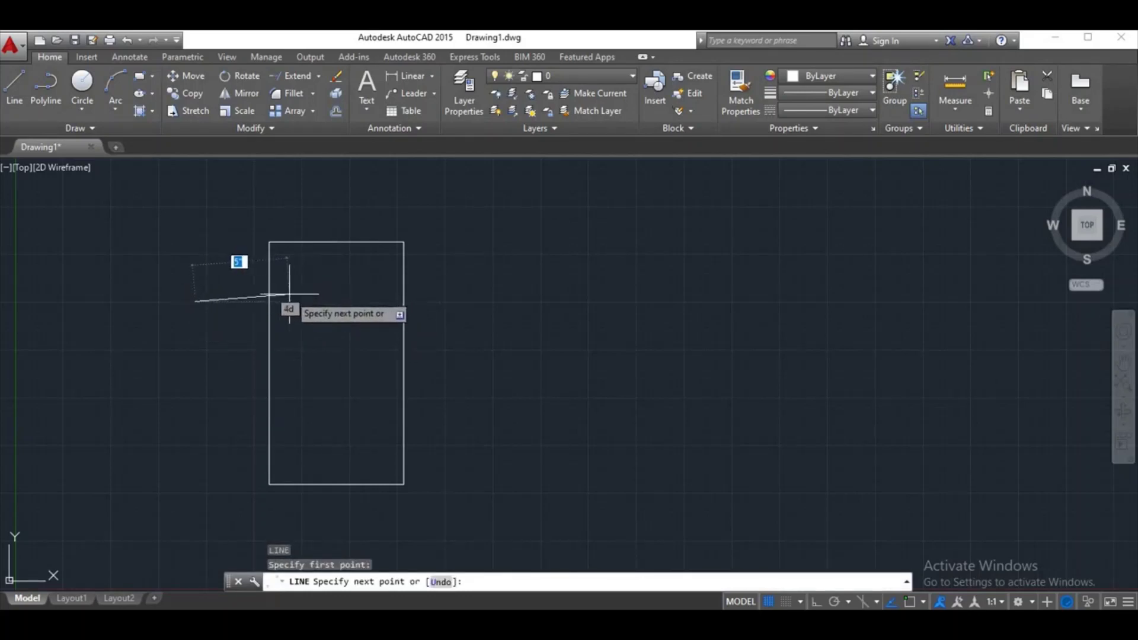
left_click(244, 303)
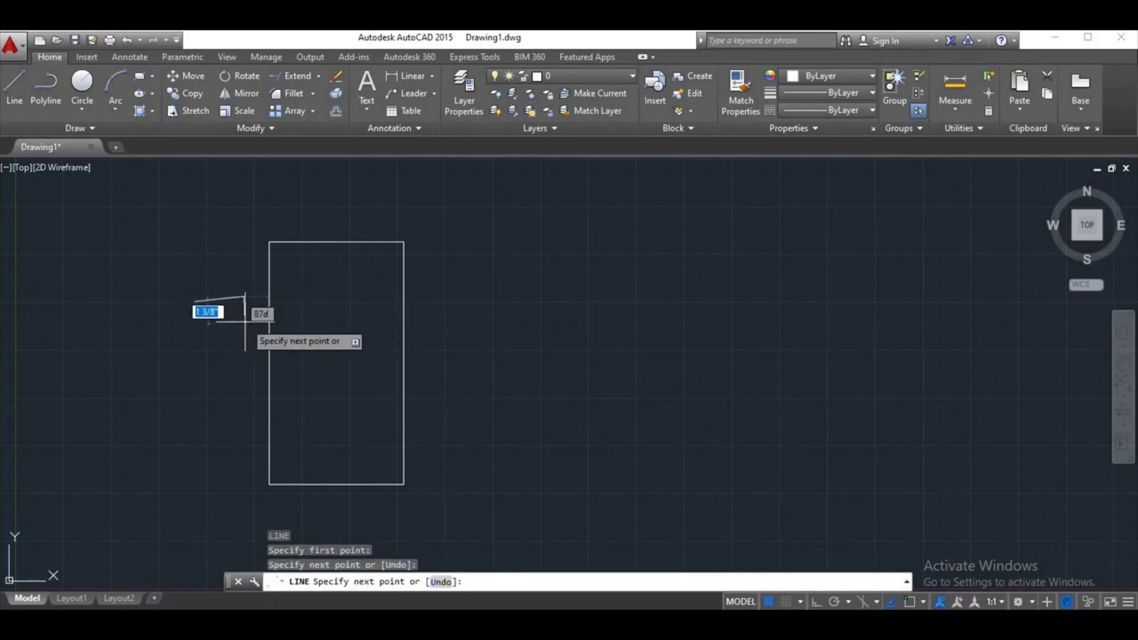
right_click(247, 325)
left_click(261, 330)
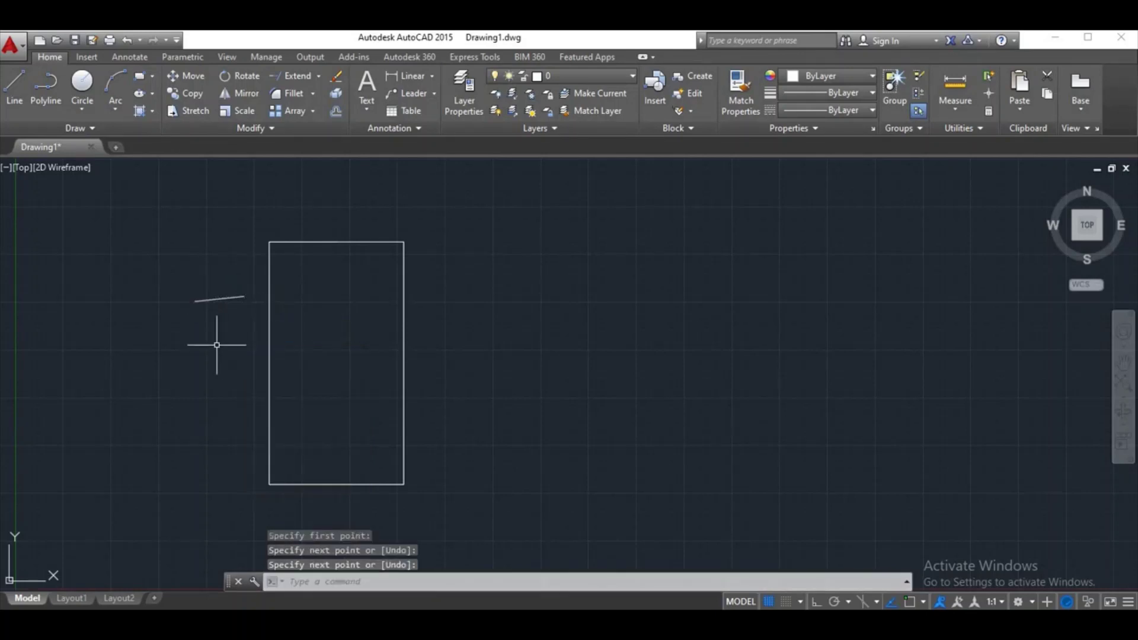
Draw a long slanted line to the right of the rectangle.
type("l")
key("Return")
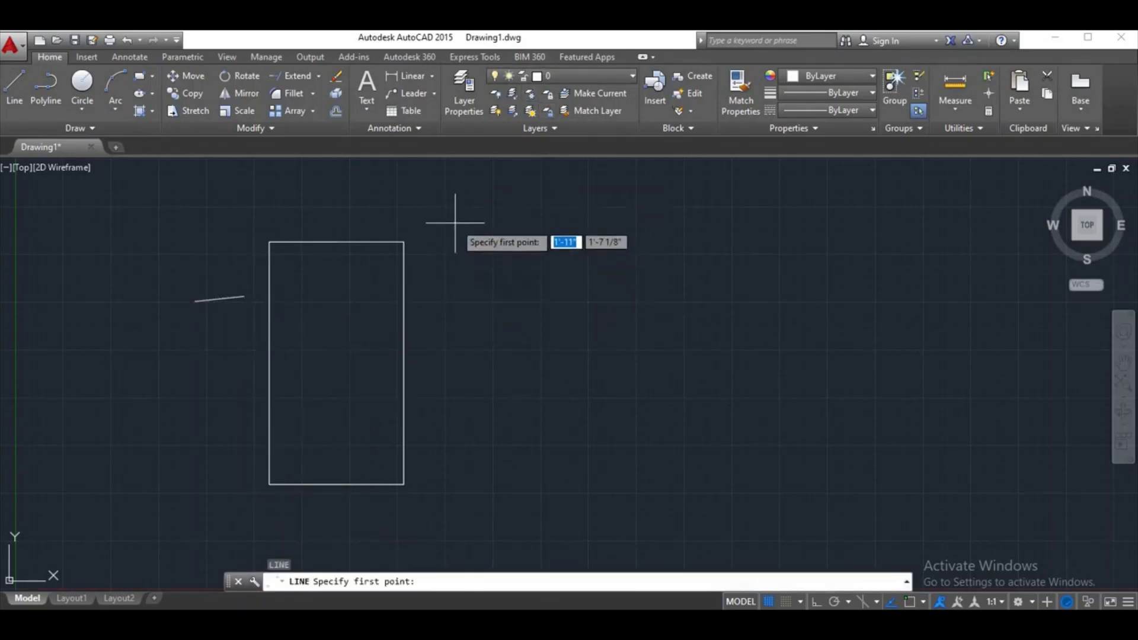
left_click(455, 224)
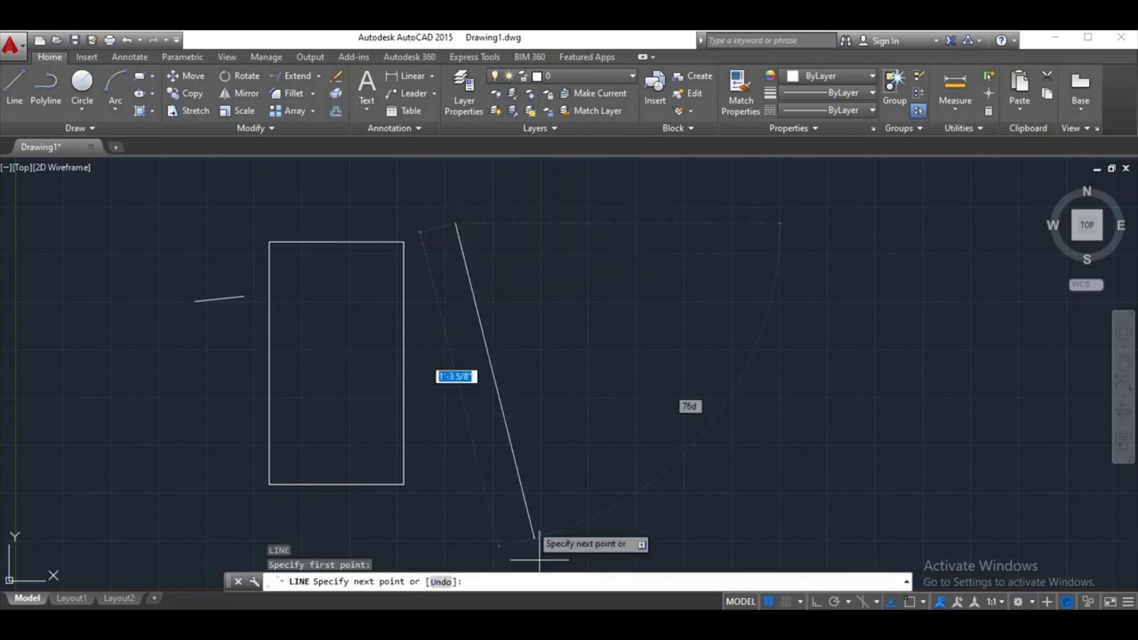
left_click(533, 510)
key("Return")
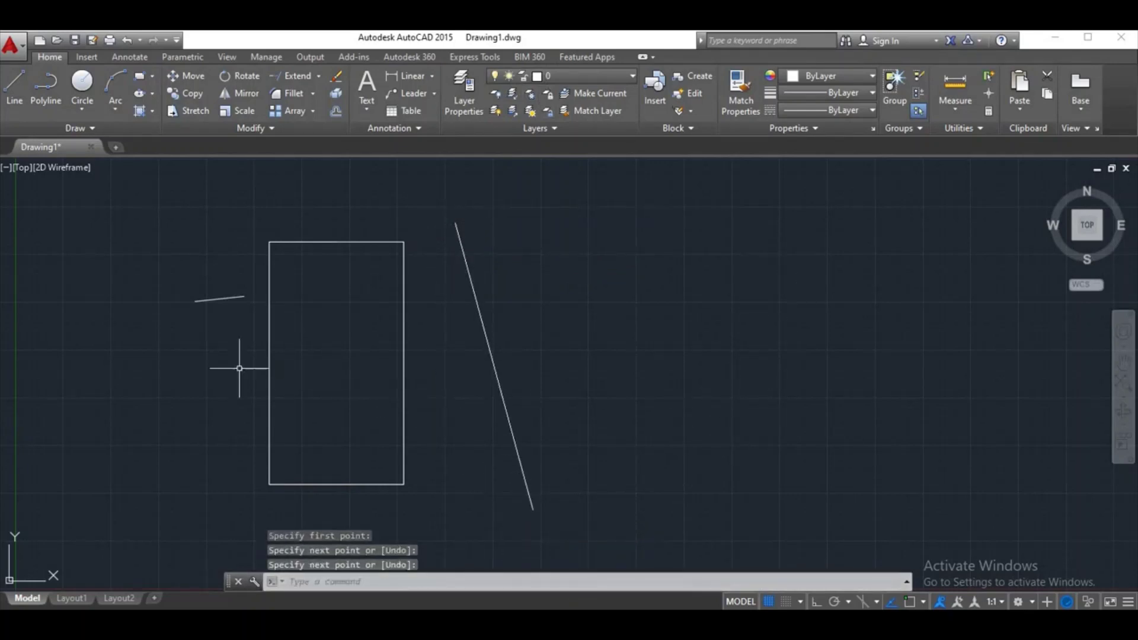
Draw a second, lower short line left of the rectangle.
type("l")
key("Return")
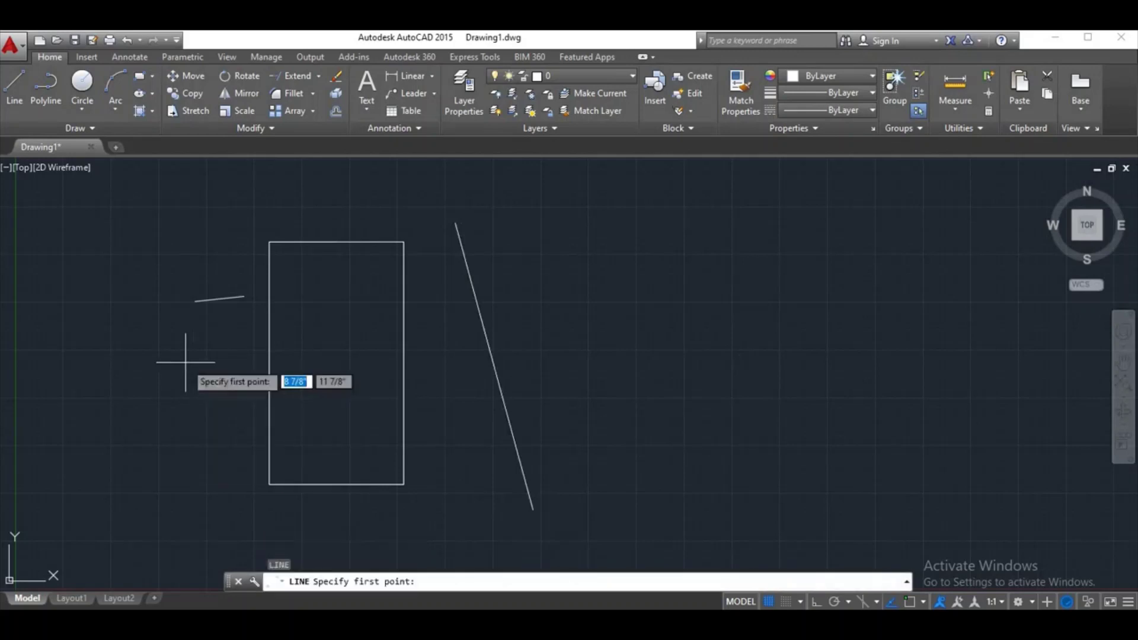
left_click(135, 370)
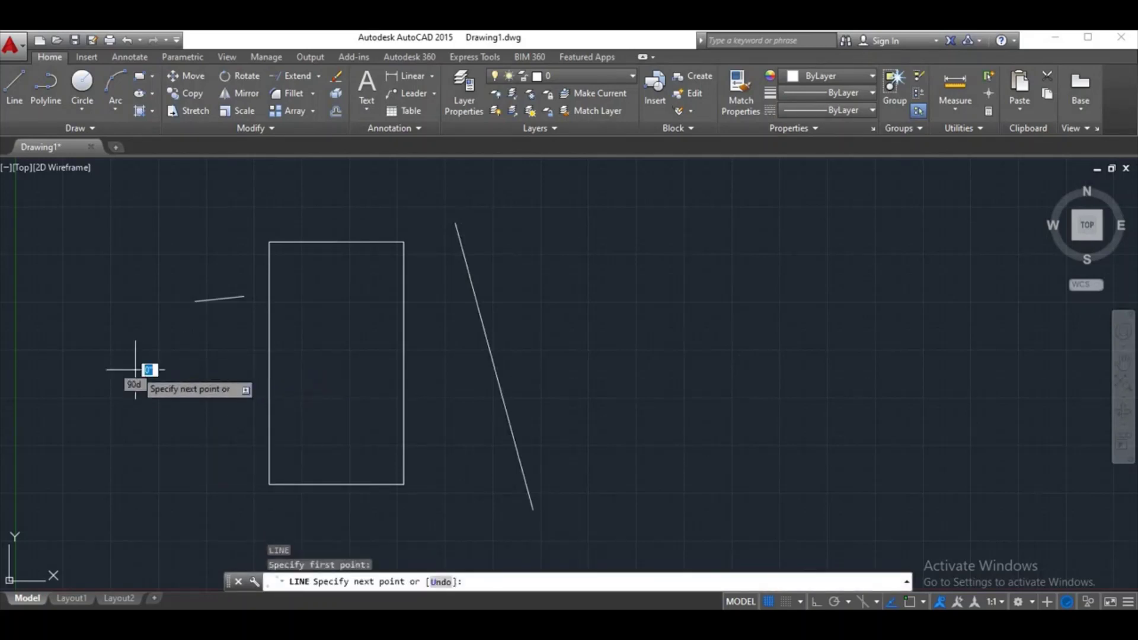
right_click(239, 358)
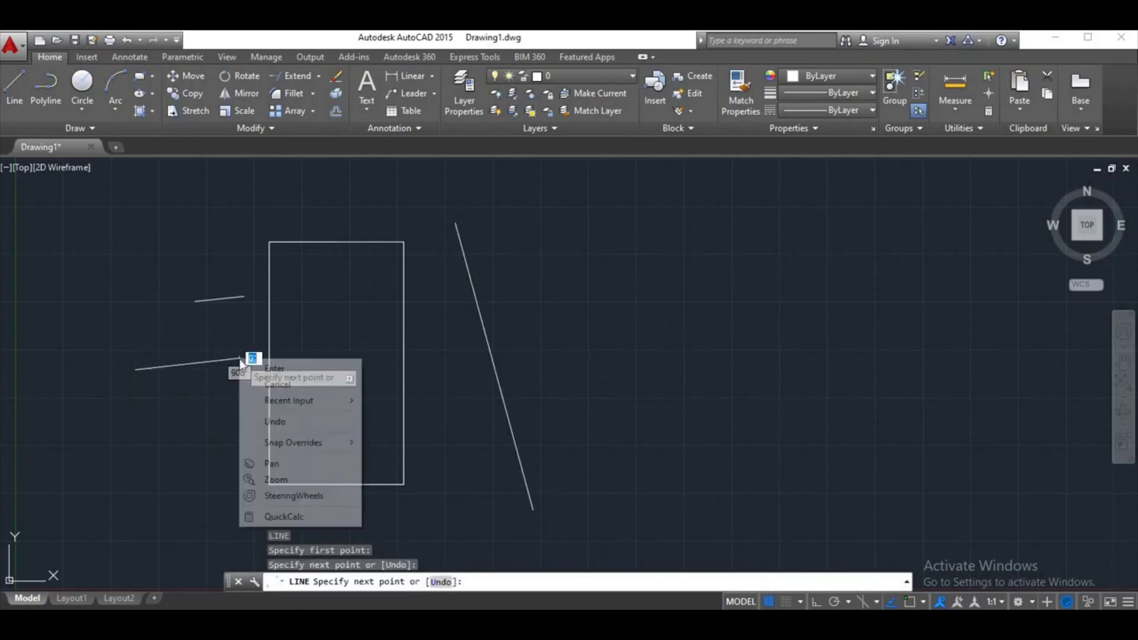
left_click(274, 368)
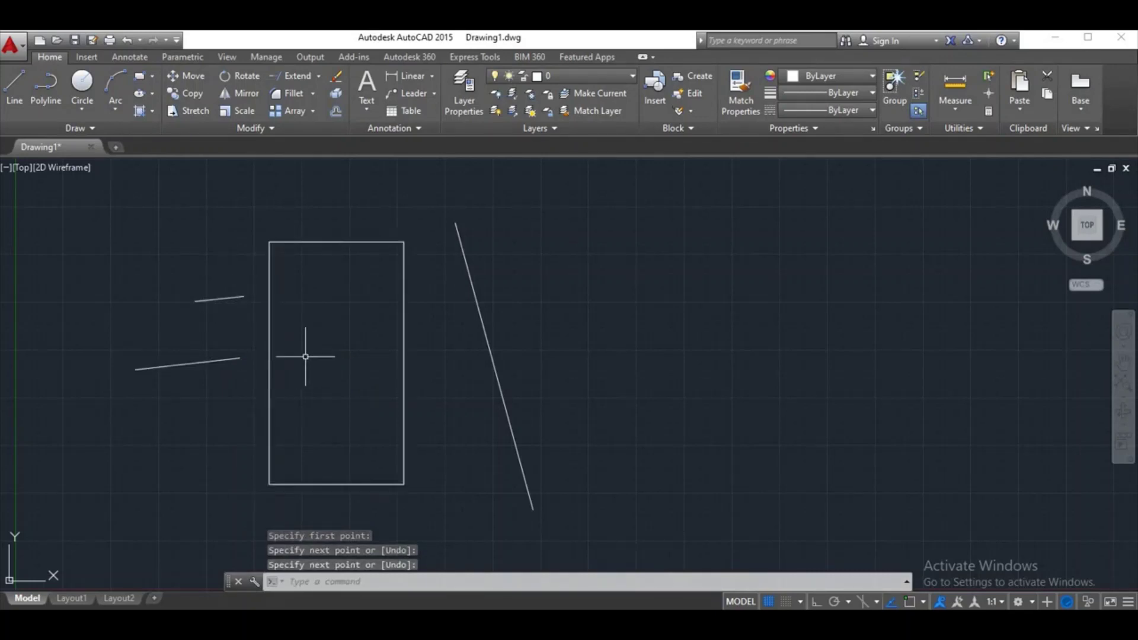
Extend the upper short line through the rectangle to the slanted line, then undo it.
left_click(290, 77)
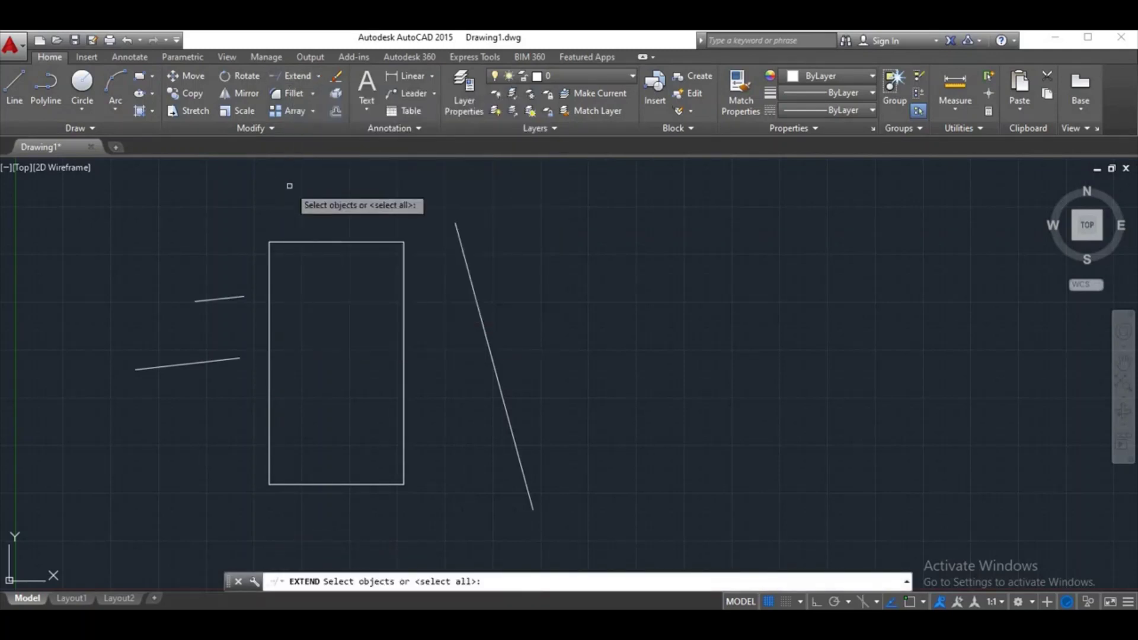
key("Return")
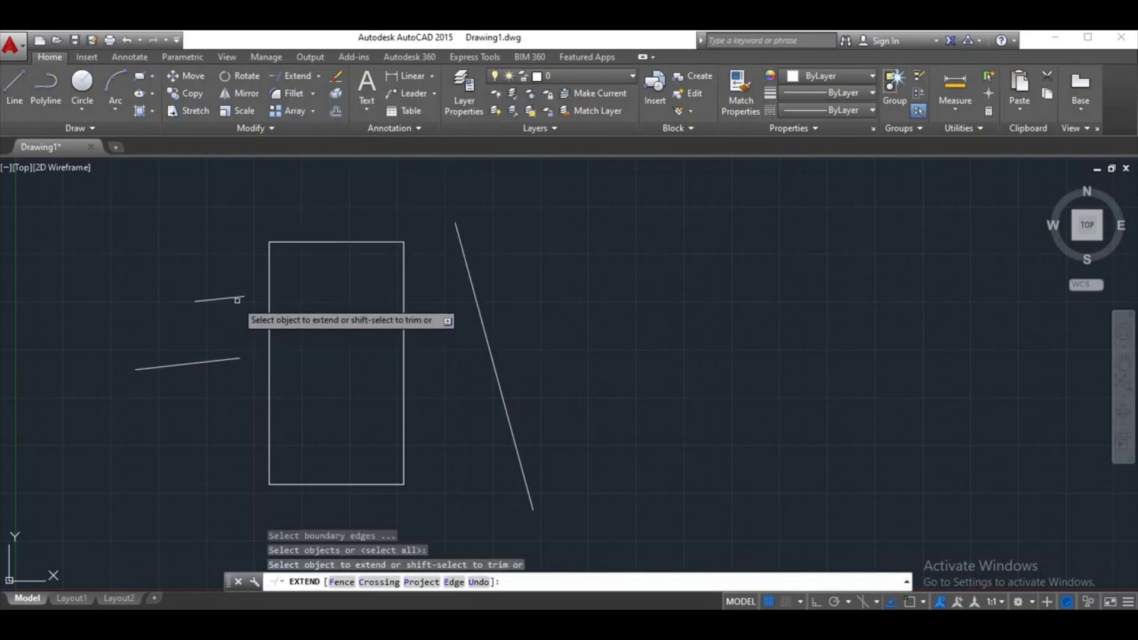
left_click(239, 299)
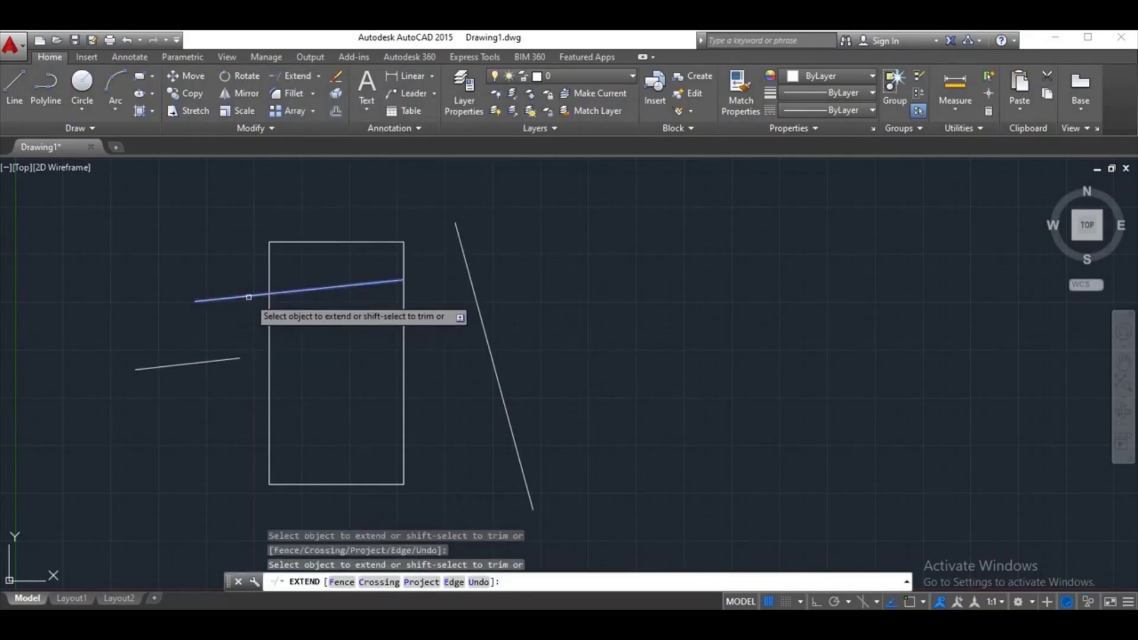
left_click(288, 291)
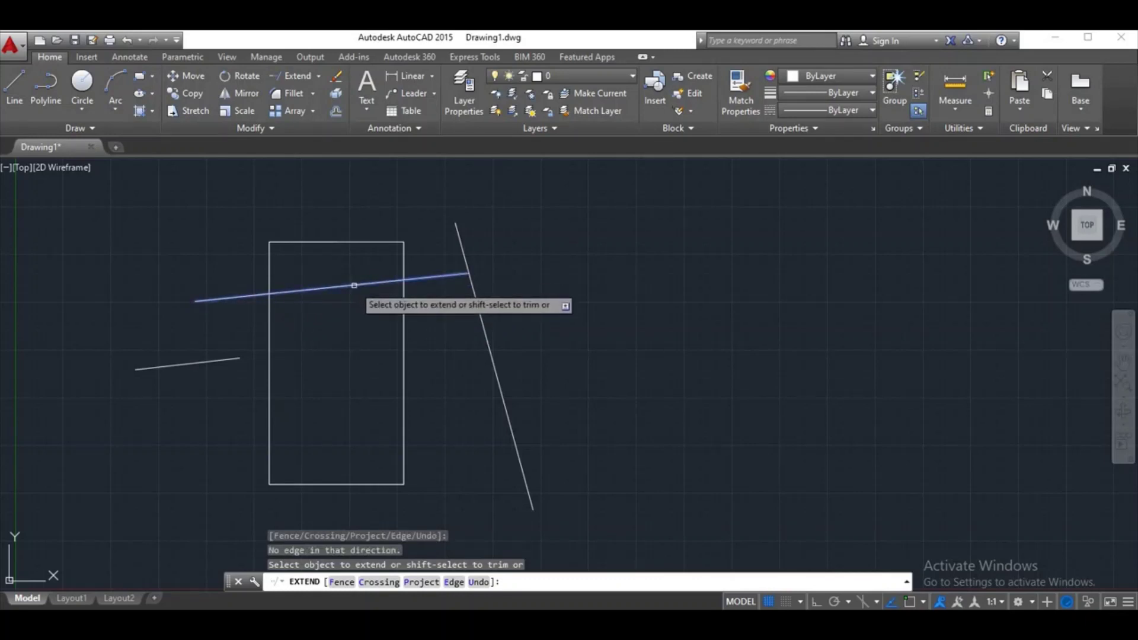
left_click(358, 285)
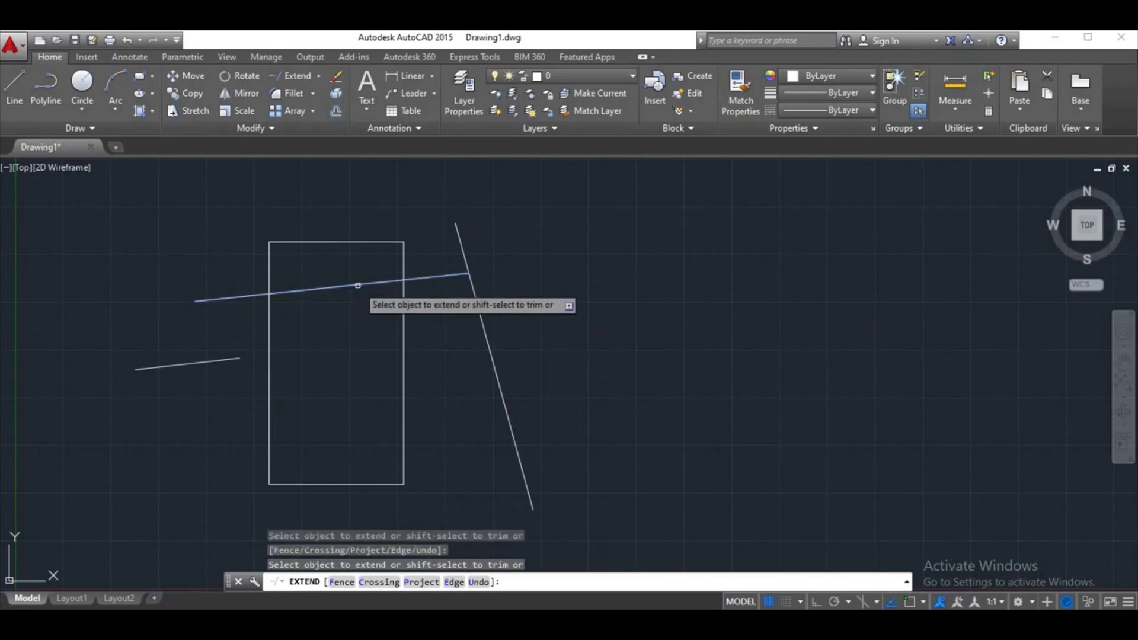
right_click(366, 339)
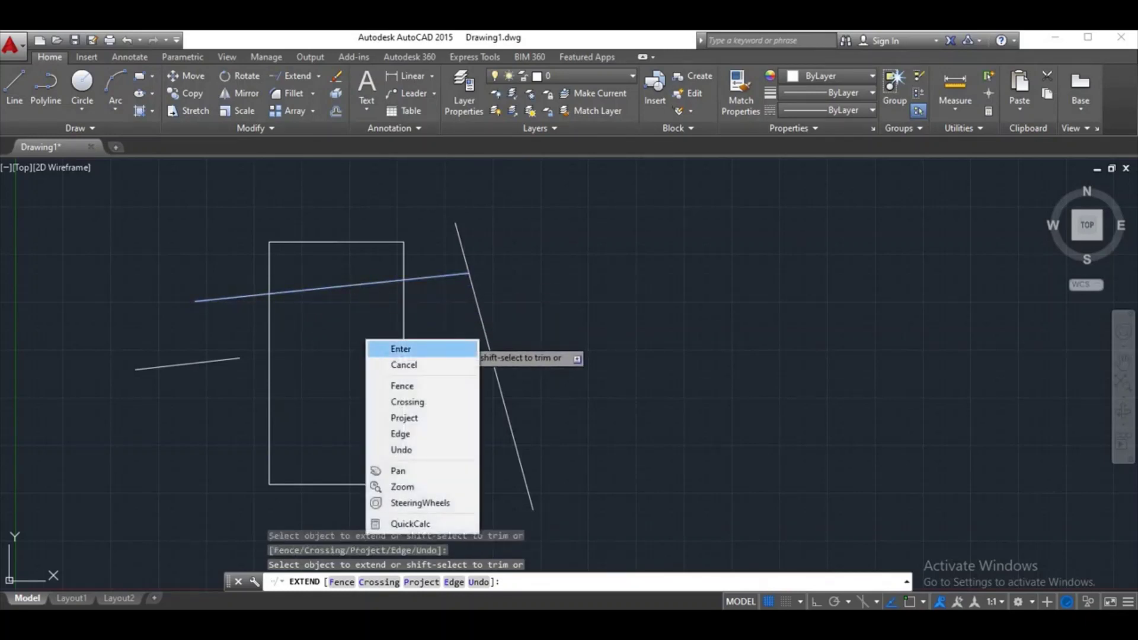
left_click(377, 347)
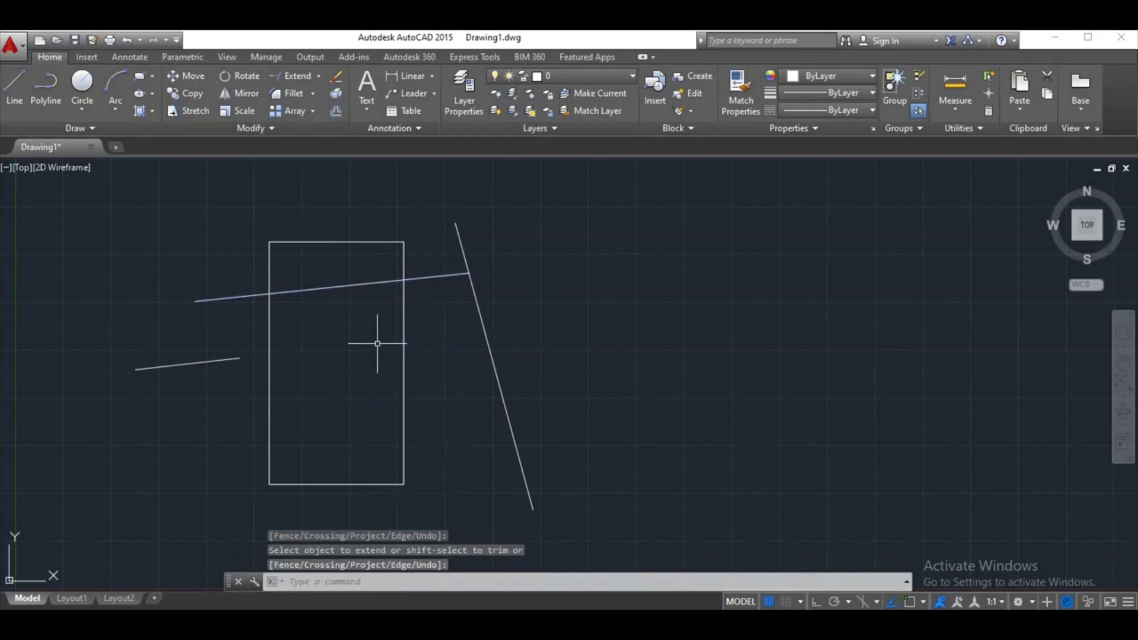
key("ctrl+z")
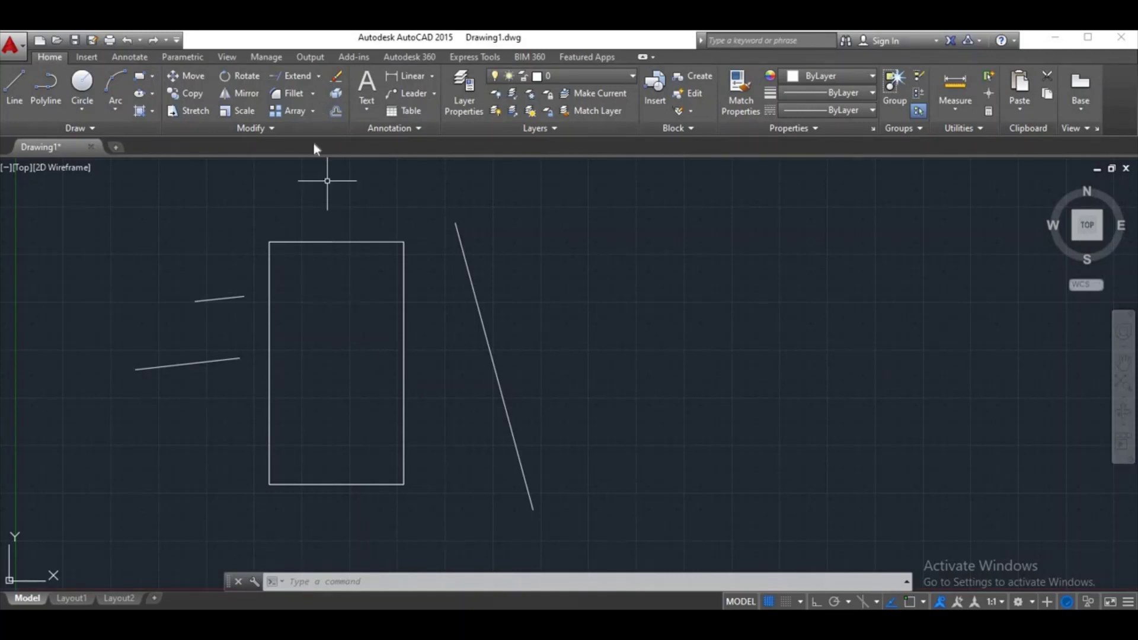
Extend both short lines to the slanted line as boundary, then undo both extensions.
left_click(295, 76)
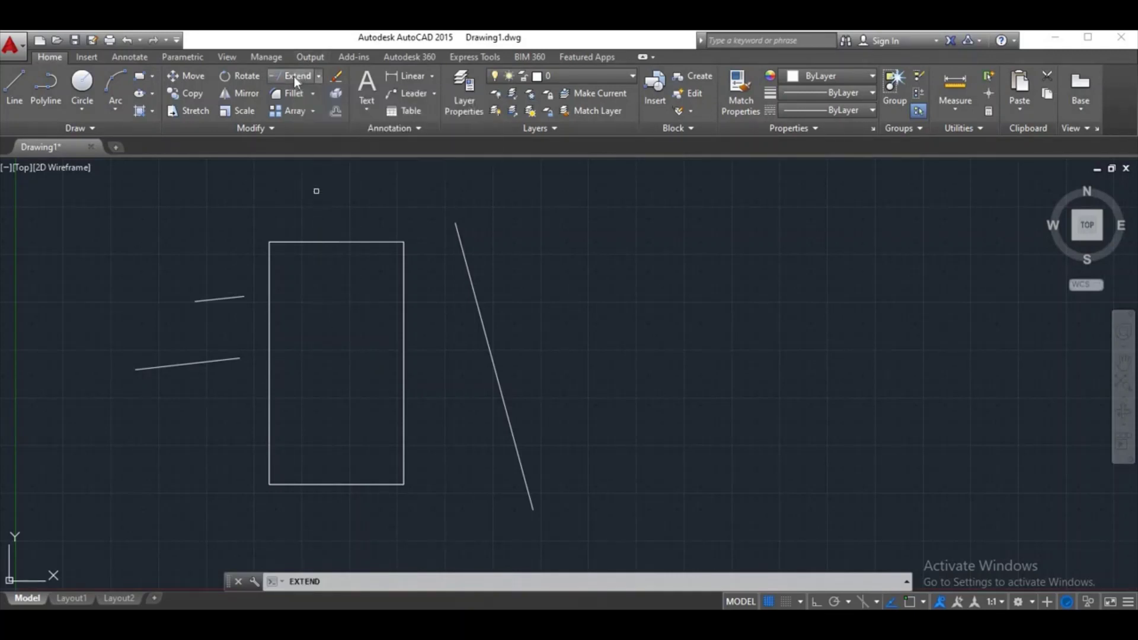
left_click(473, 290)
key("Return")
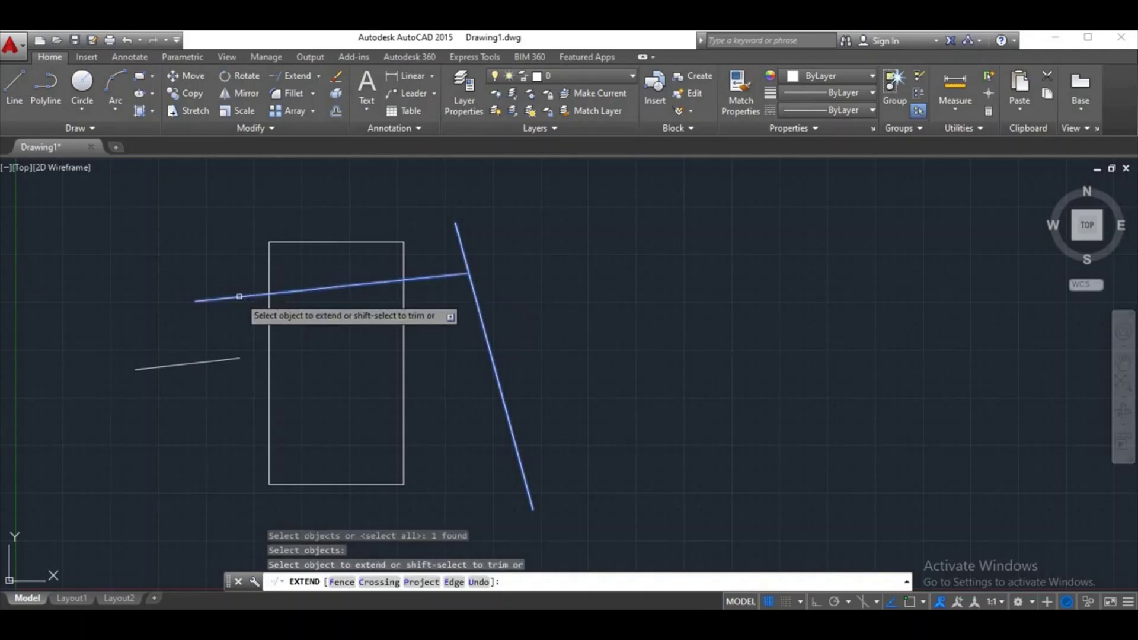
left_click(239, 297)
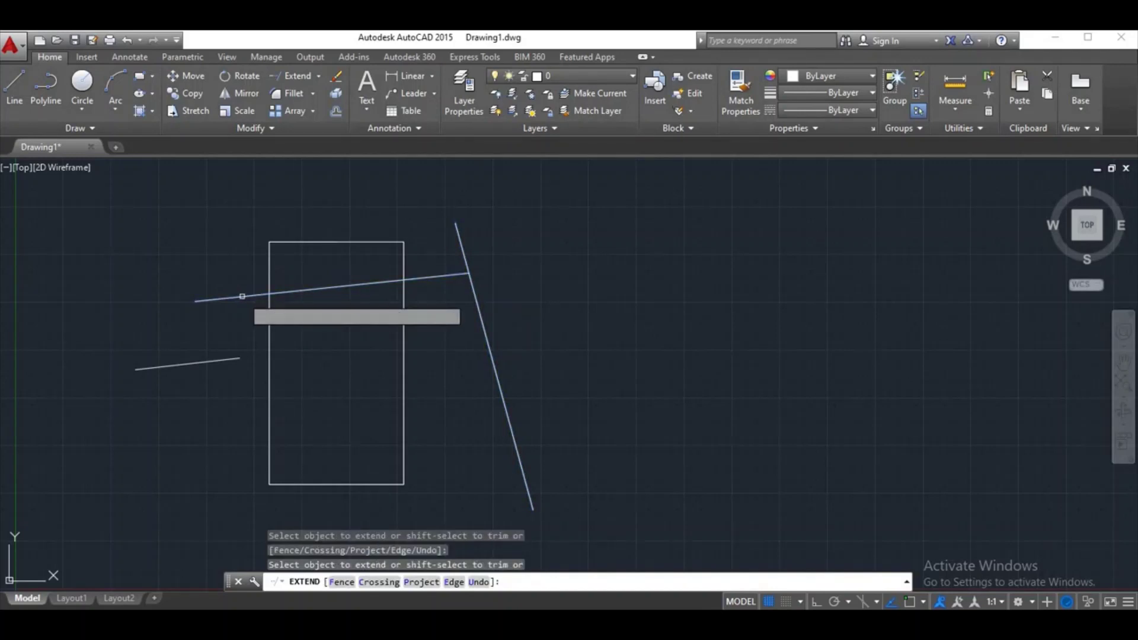
left_click(232, 358)
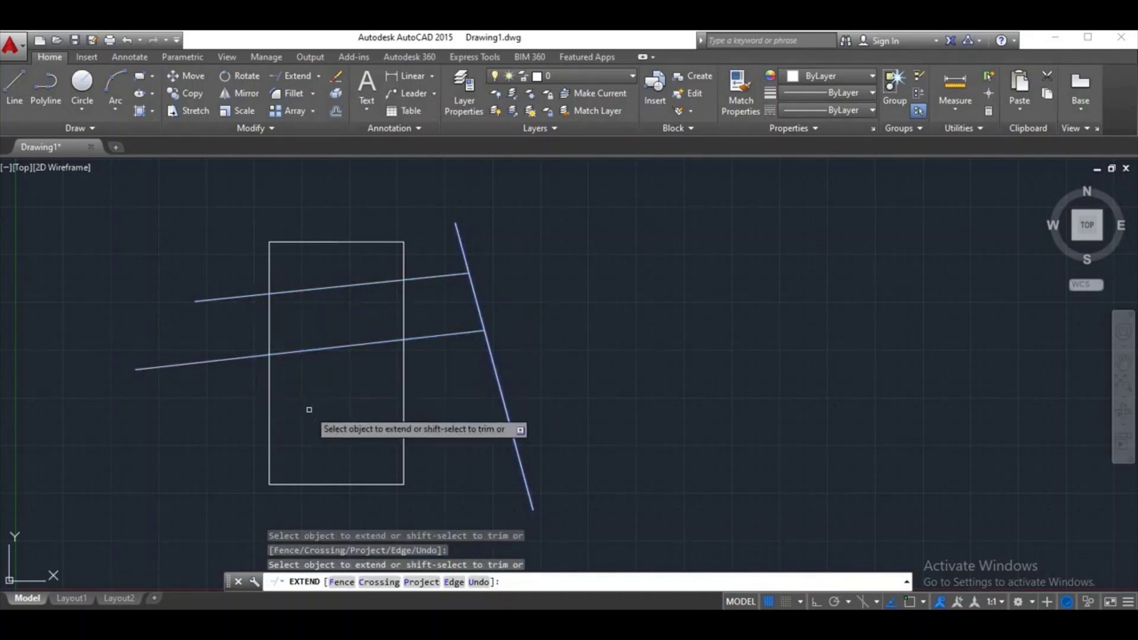
right_click(309, 409)
left_click(332, 419)
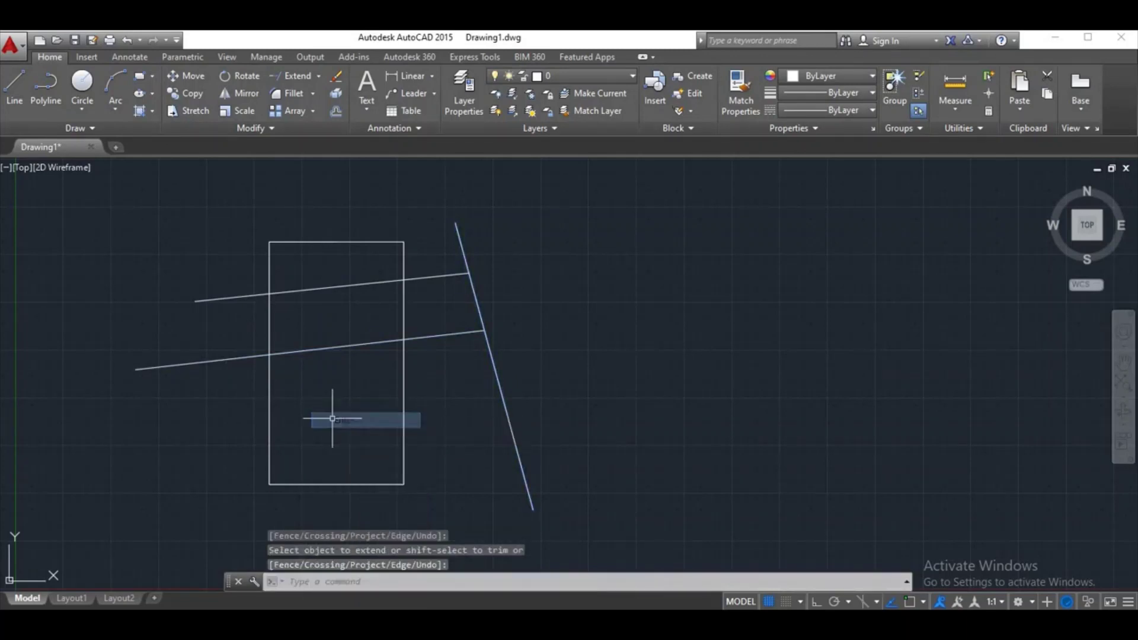
key("ctrl+z")
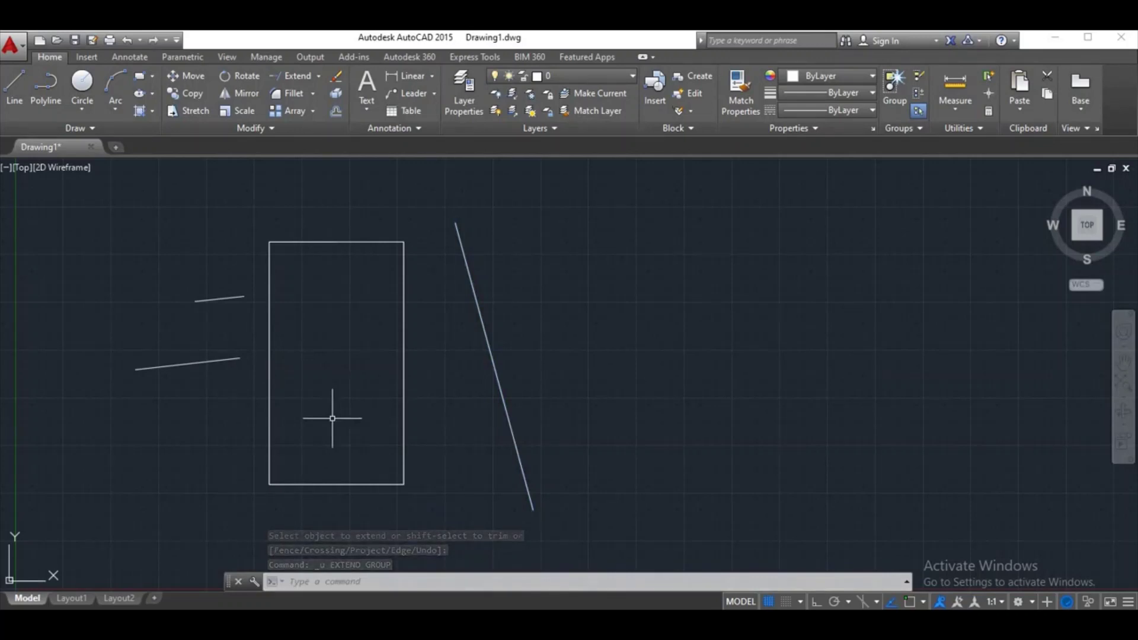
Extend the upper short line to the rectangle's right edge.
type("EX")
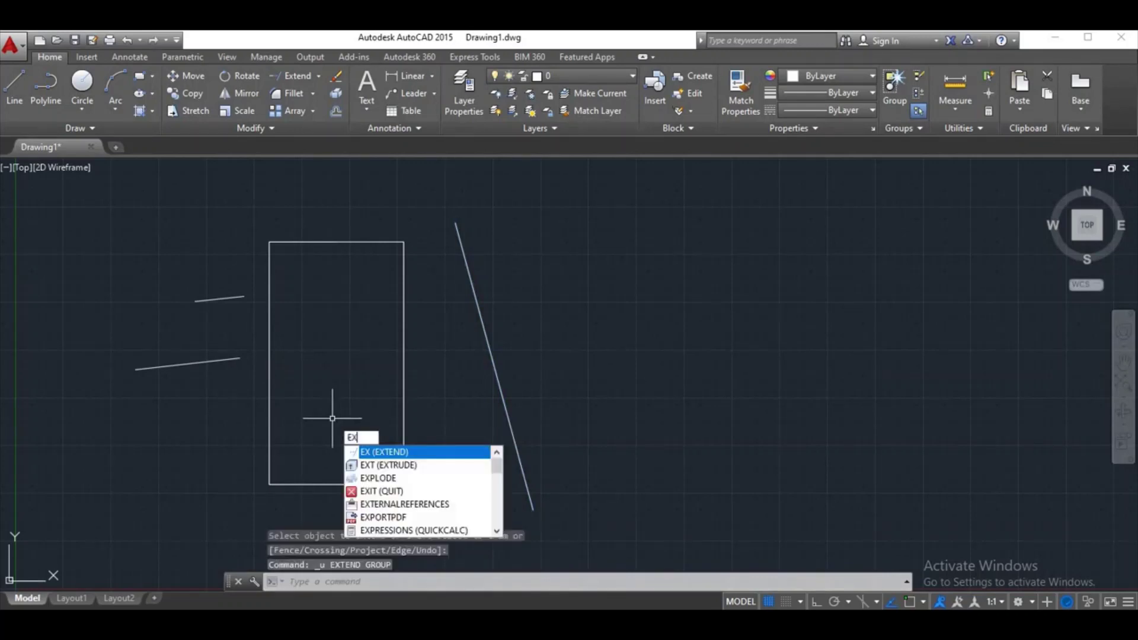
key("Return")
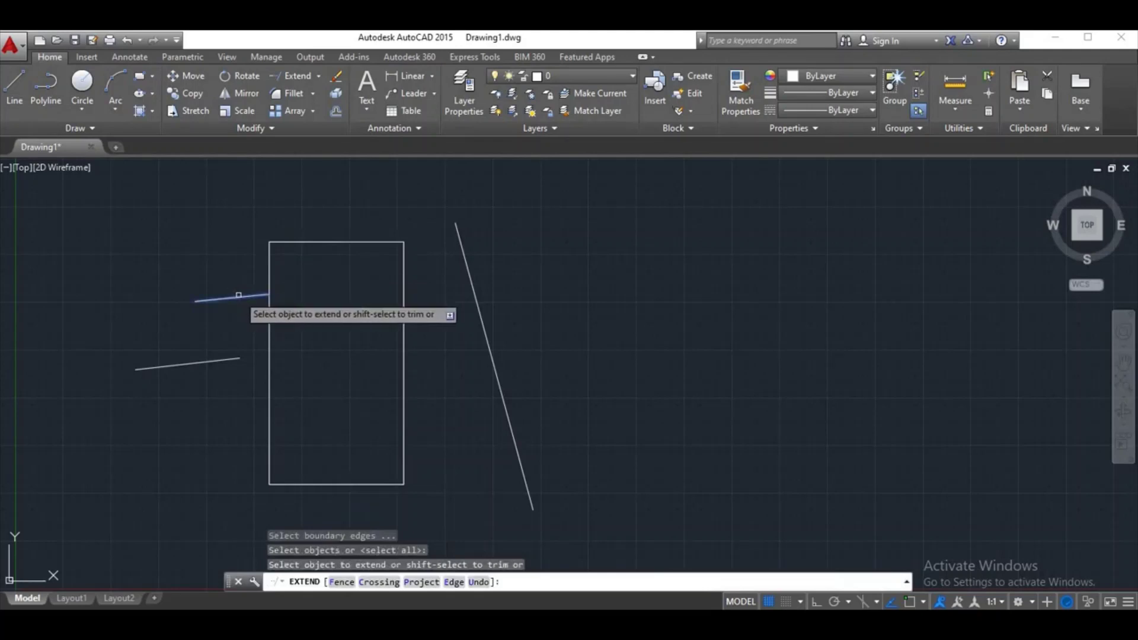
left_click(246, 295)
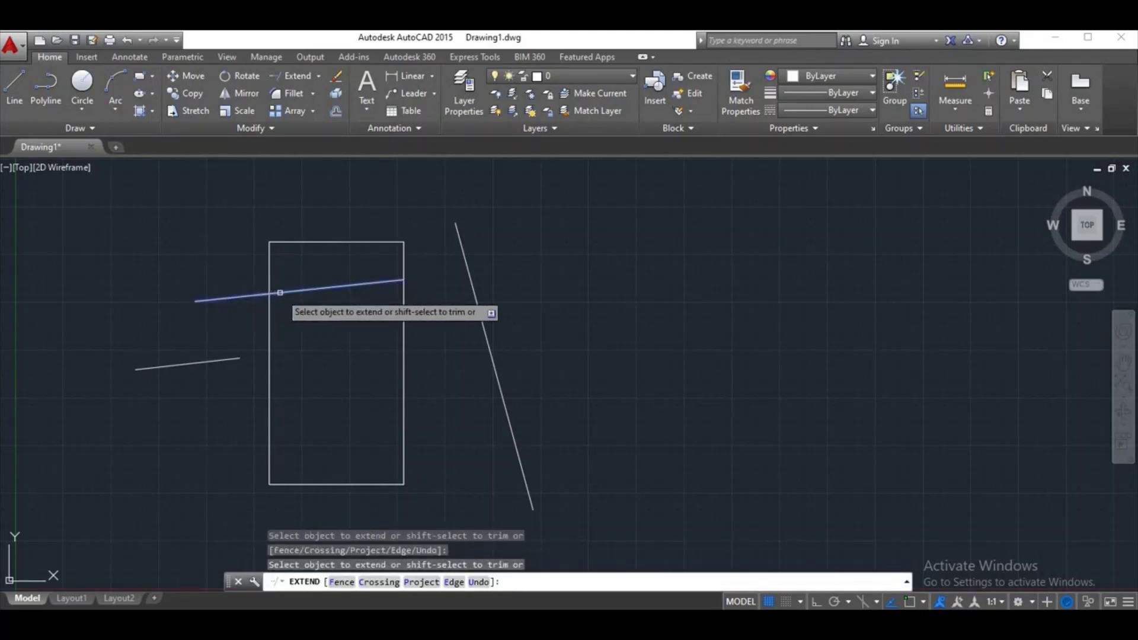
left_click(295, 291)
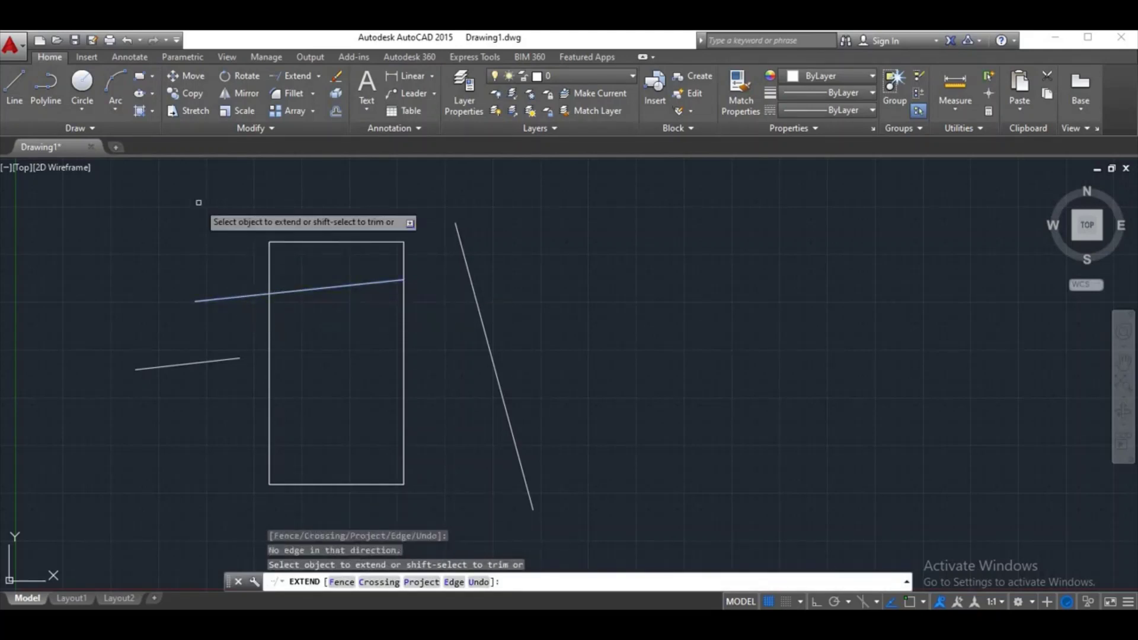
key("Return")
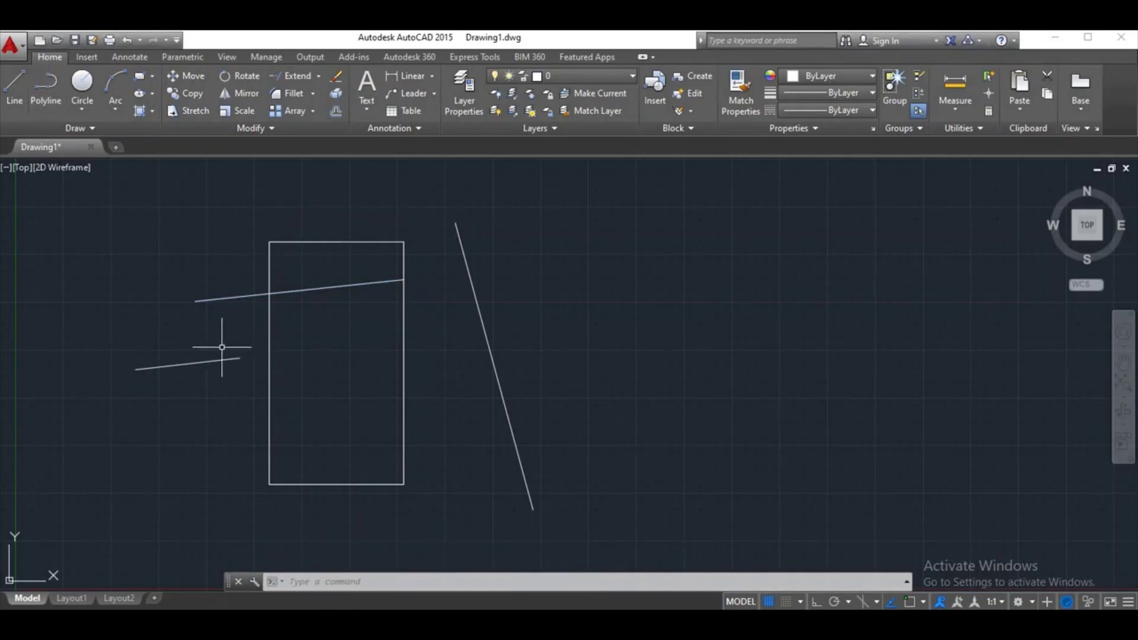
Extend the lower short line to the slanted line, using it as the only boundary.
type("ex")
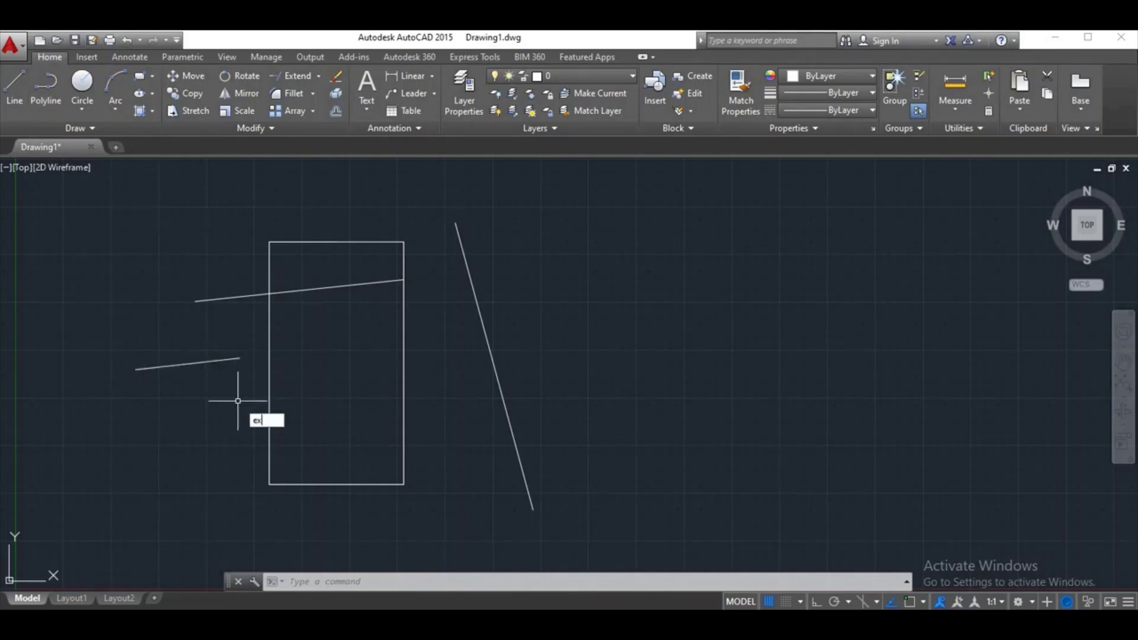
key("Return")
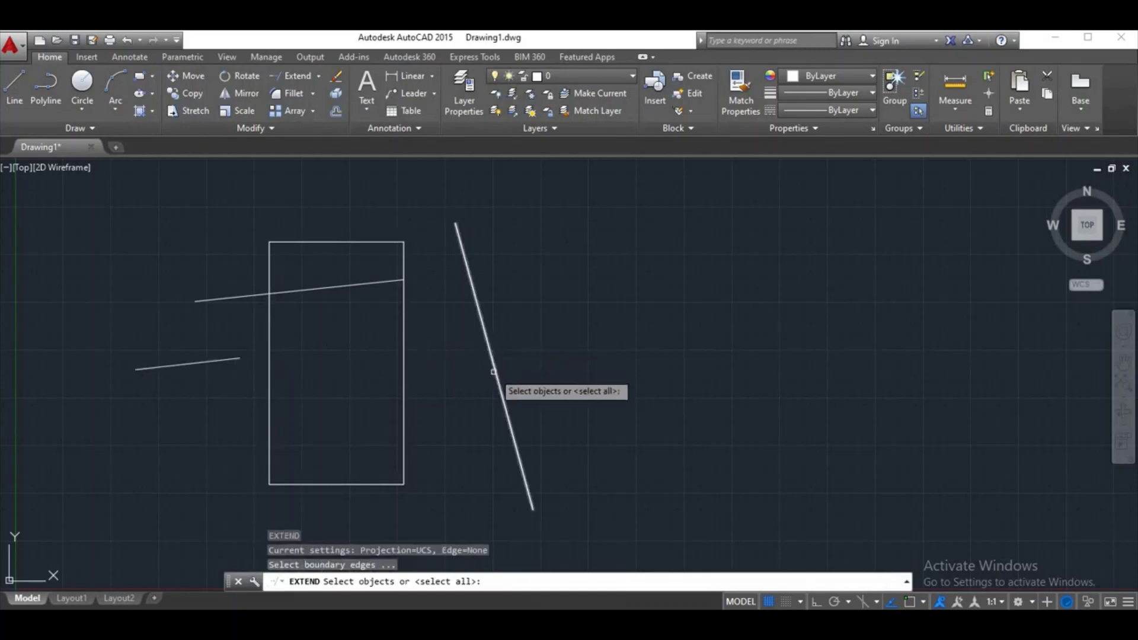
left_click(493, 372)
key("Return")
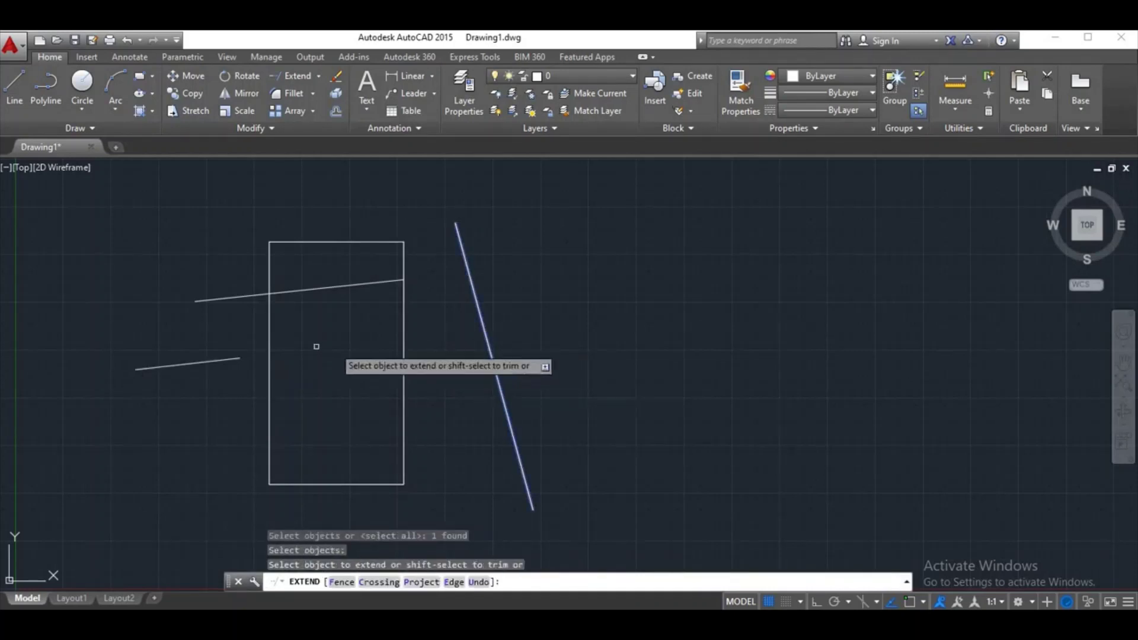
left_click(235, 360)
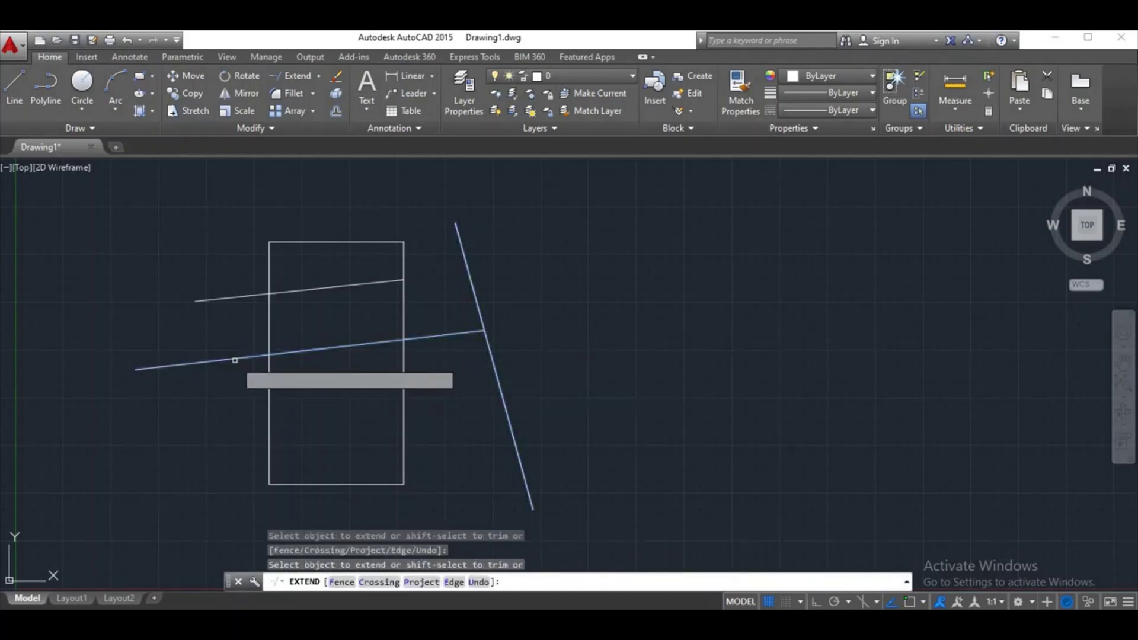
right_click(256, 377)
left_click(272, 383)
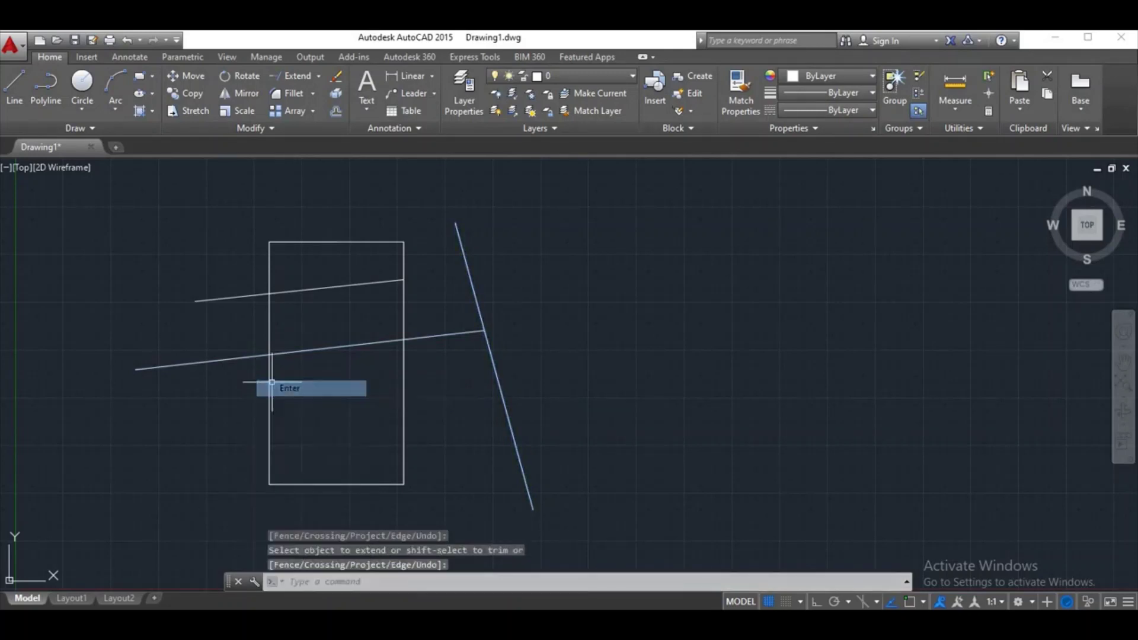
Draw a circle right of the slanted line, with its radius reaching the line.
type("c")
key("Return")
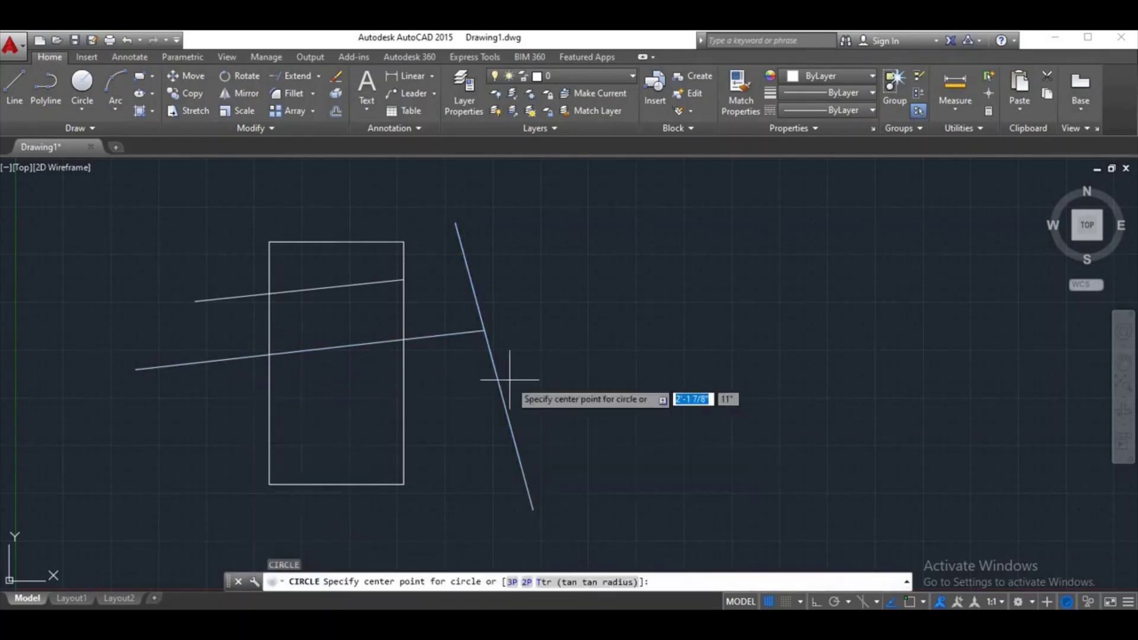
left_click(536, 294)
left_click(568, 344)
type("ex")
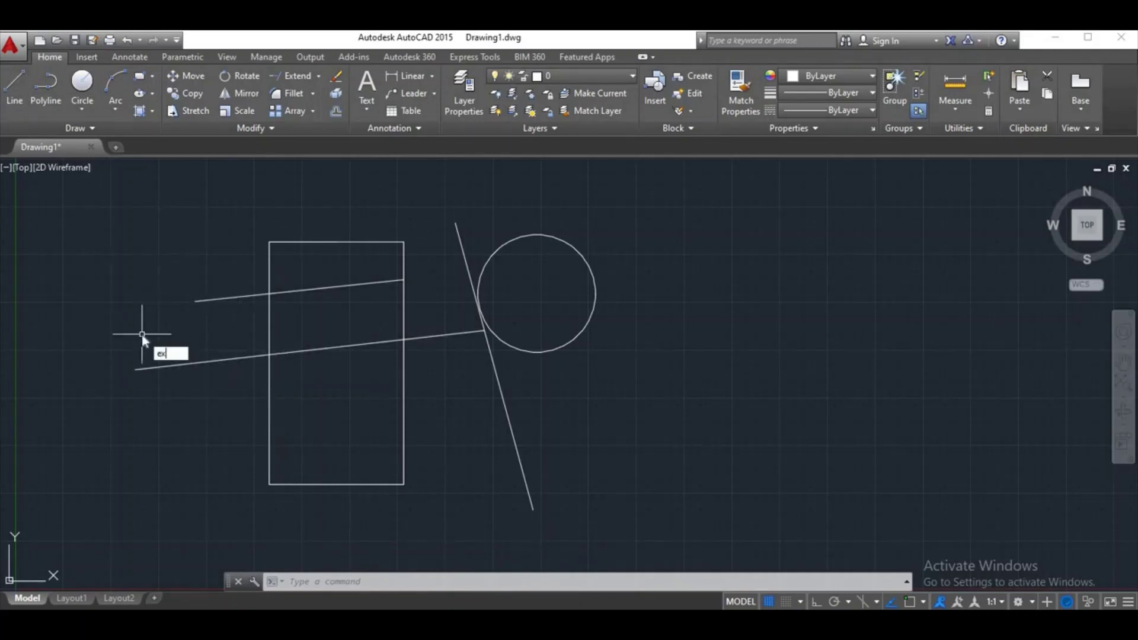
Extend the upper line to the slanted line, then across the circle to its far edge.
key("Return")
key("Return")
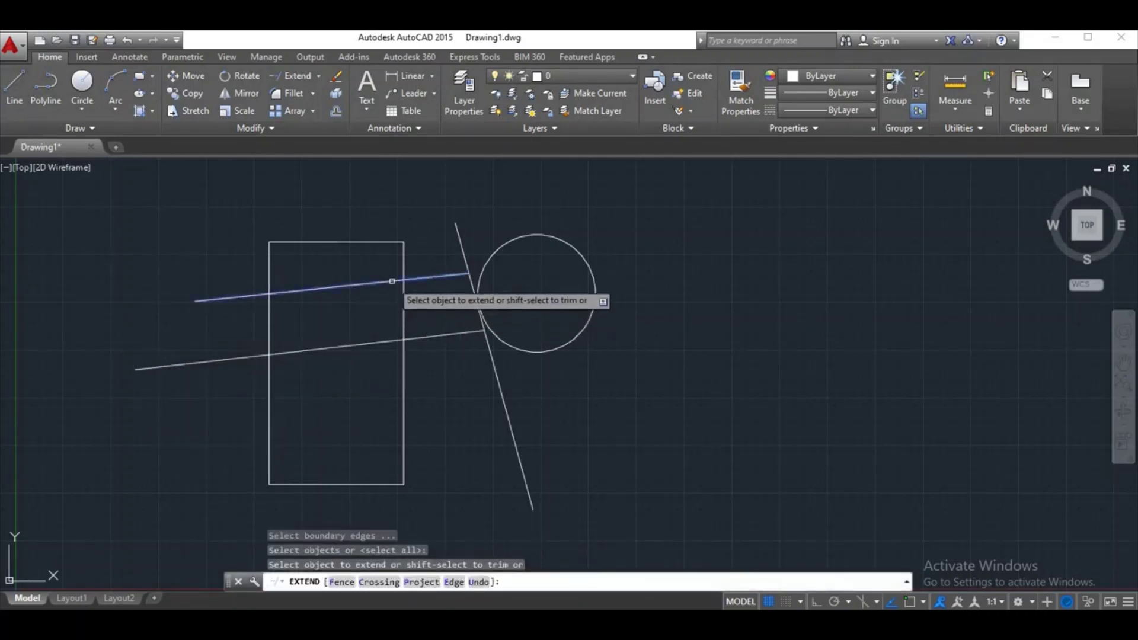
left_click(396, 280)
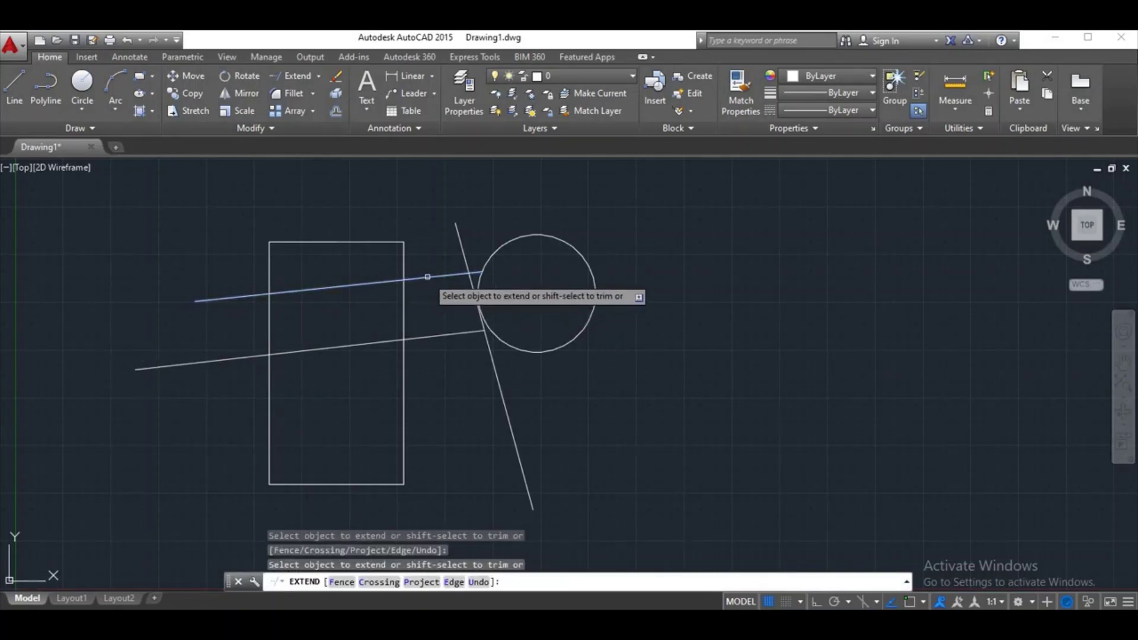
left_click(473, 273)
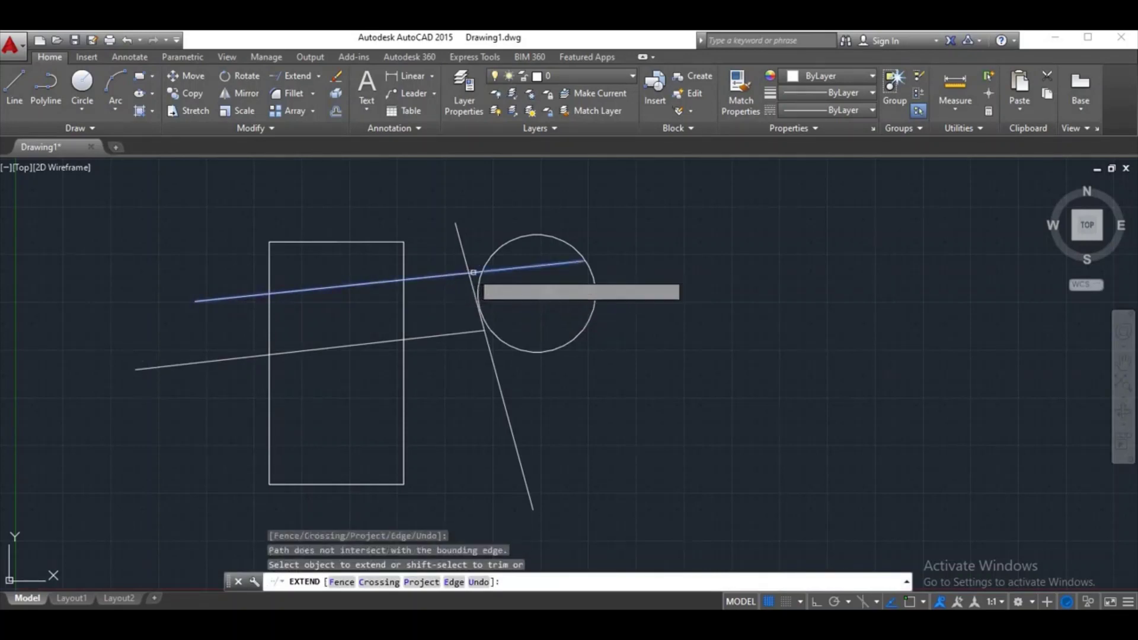
right_click(477, 278)
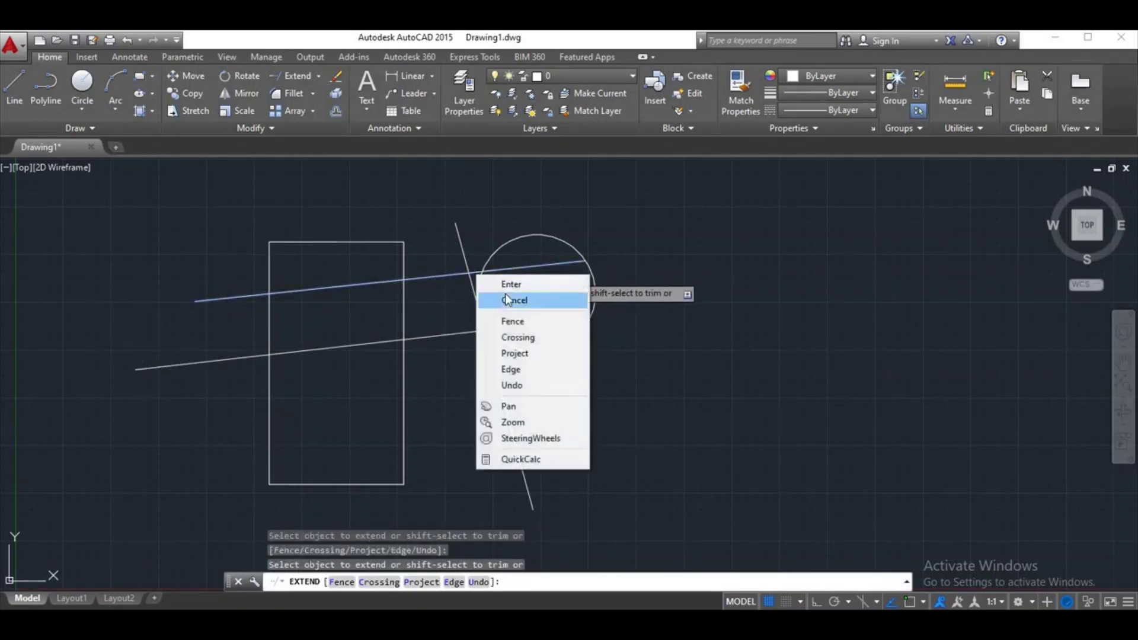
left_click(514, 284)
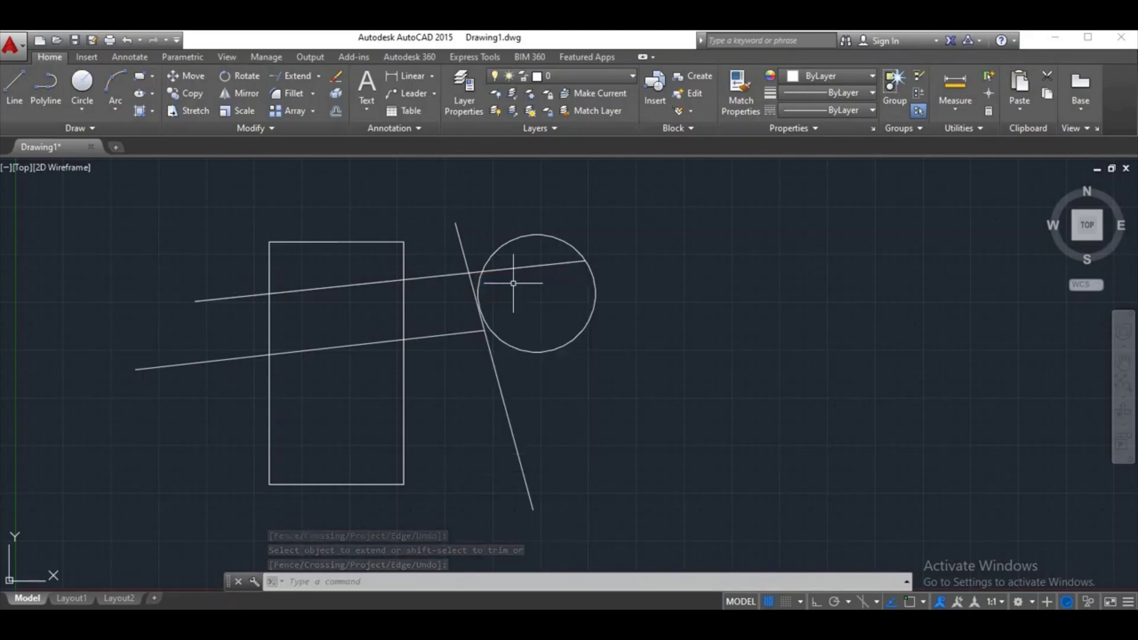
left_click(320, 76)
left_click(305, 98)
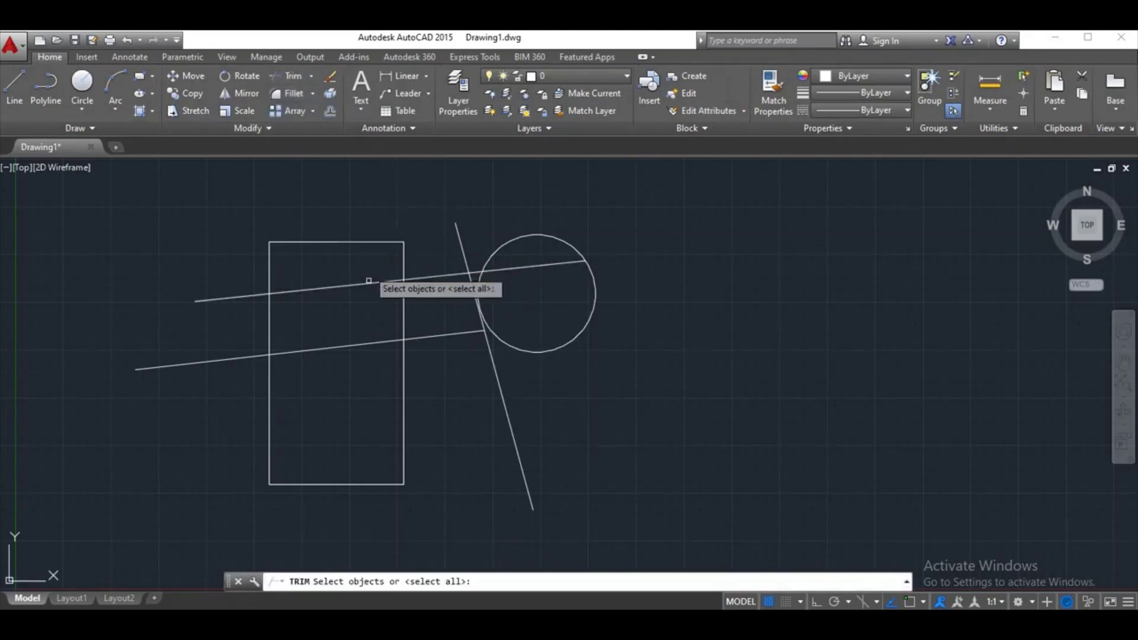
key("Return")
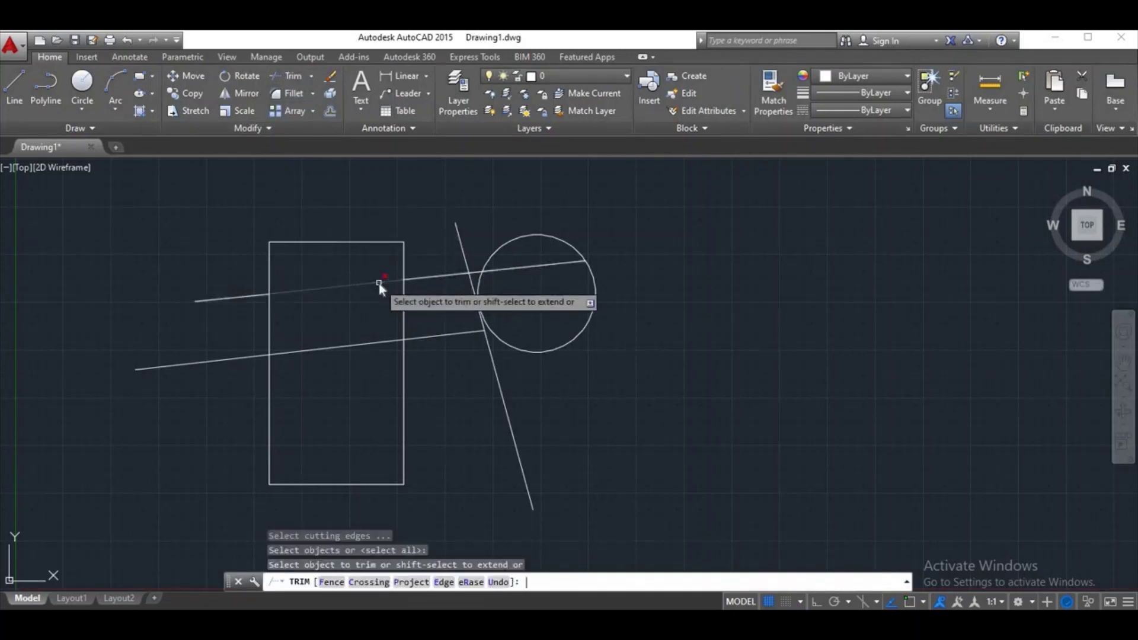
left_click(554, 261)
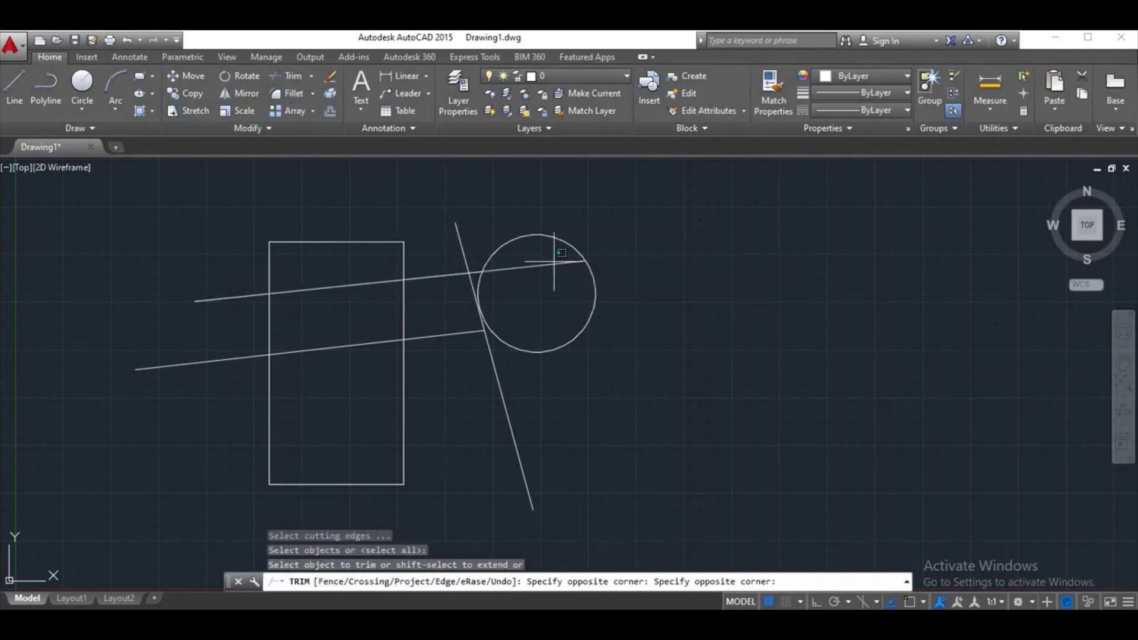
left_click(481, 272)
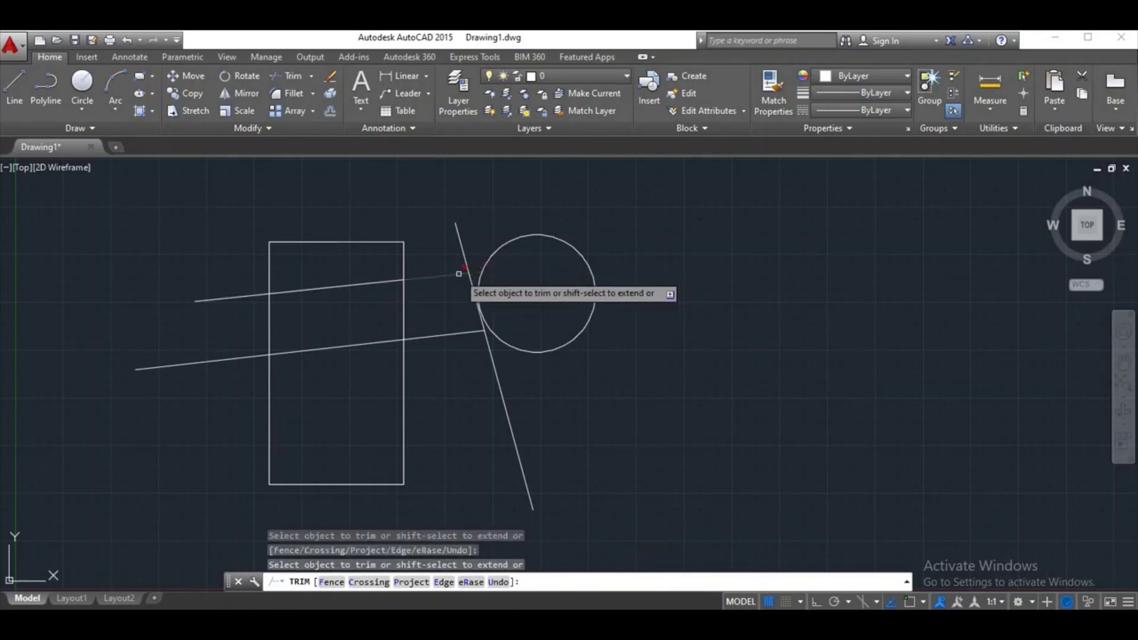
left_click(468, 332)
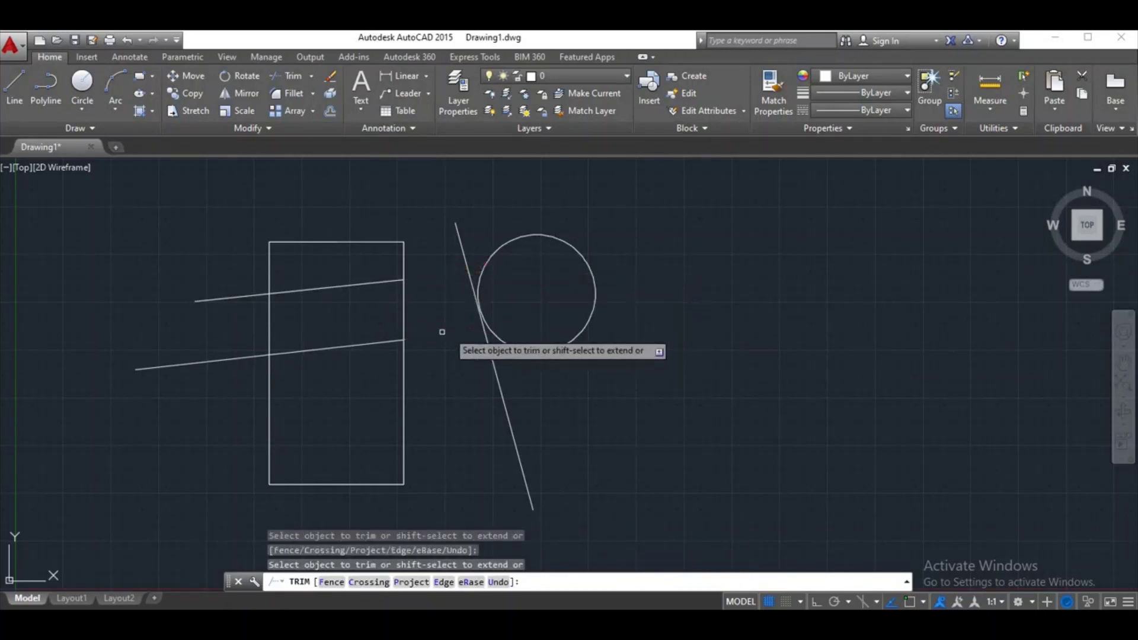
left_click(404, 325)
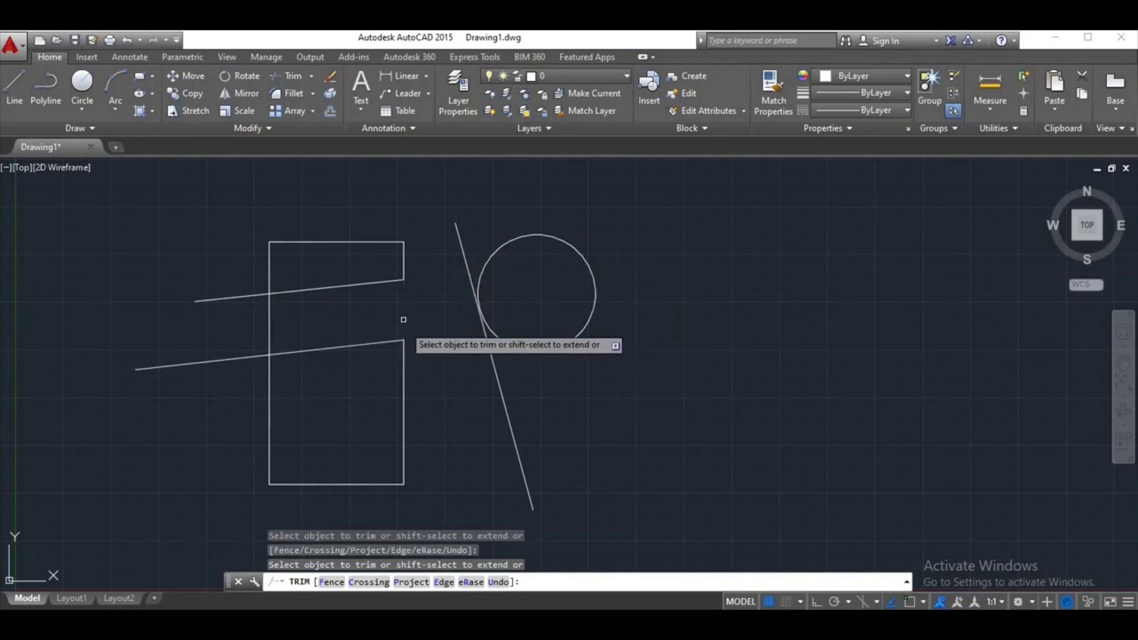
right_click(399, 308)
left_click(446, 313)
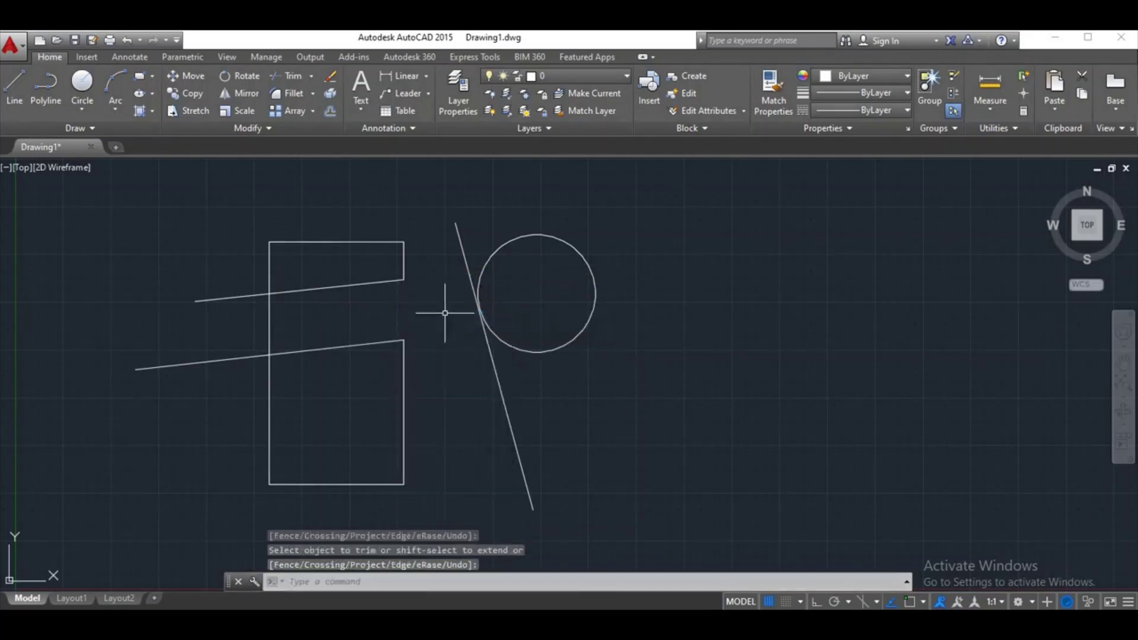
key("Return")
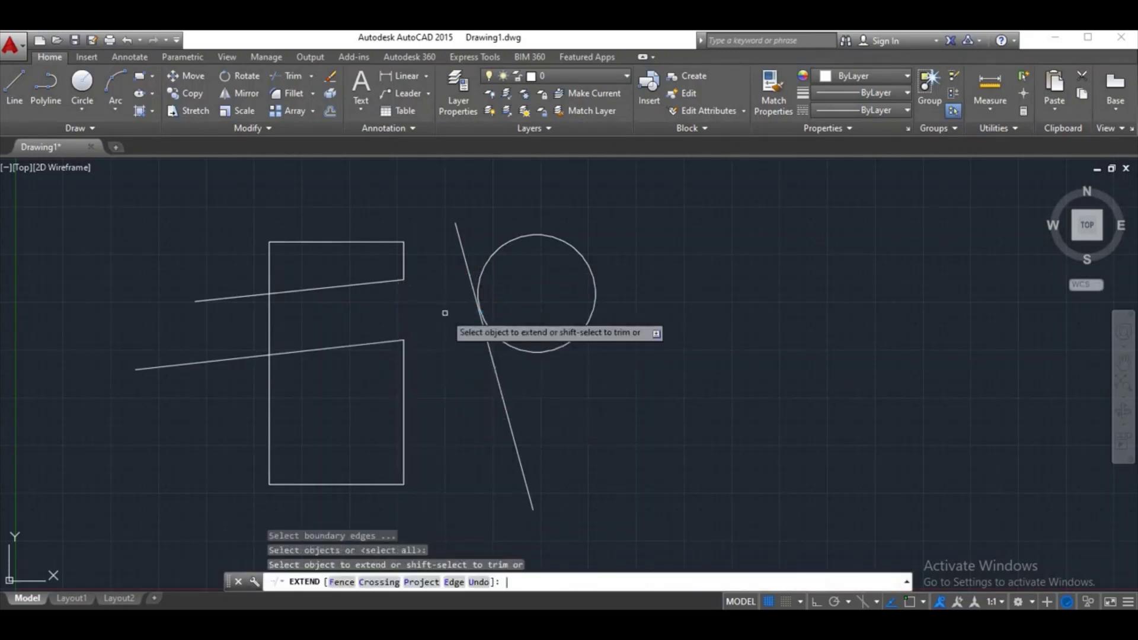
key("Return")
left_click(405, 254)
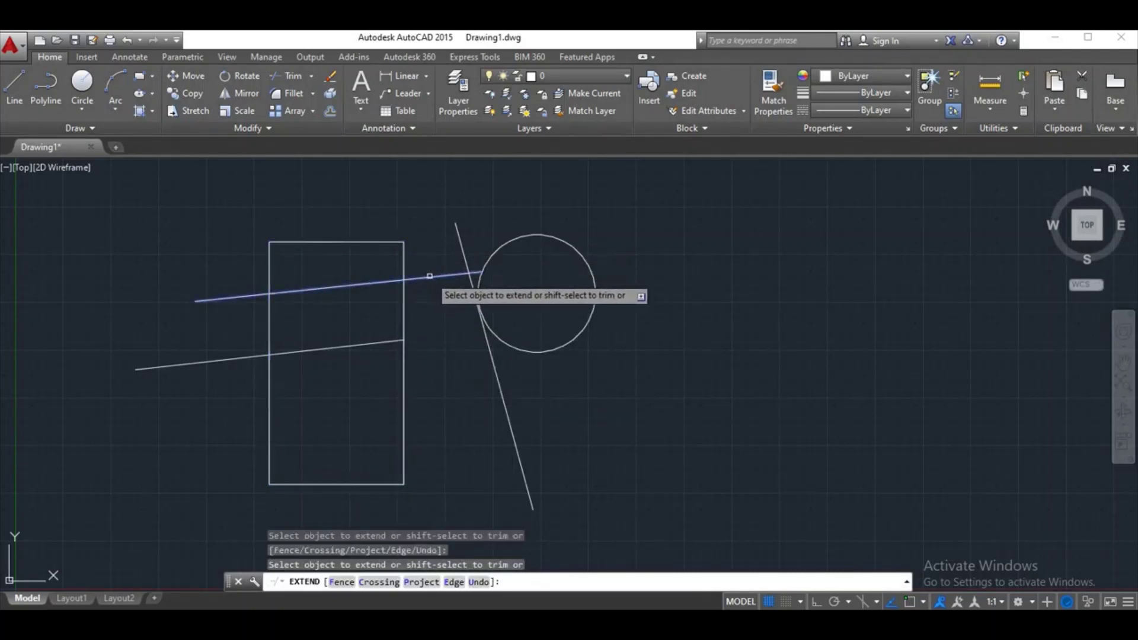
left_click(428, 273)
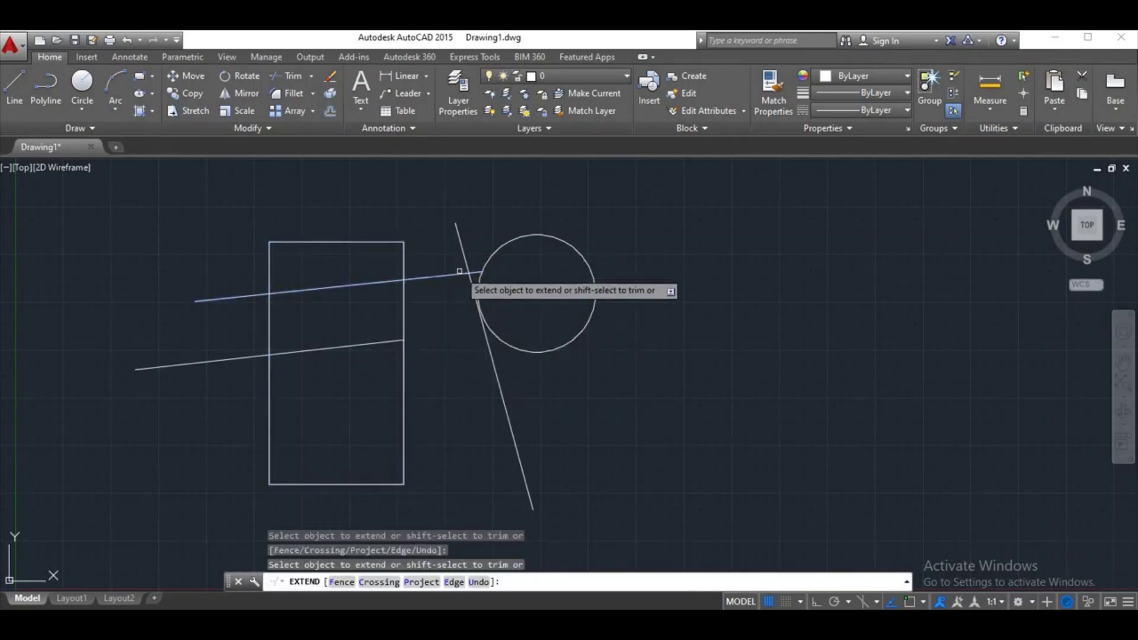
left_click(452, 276)
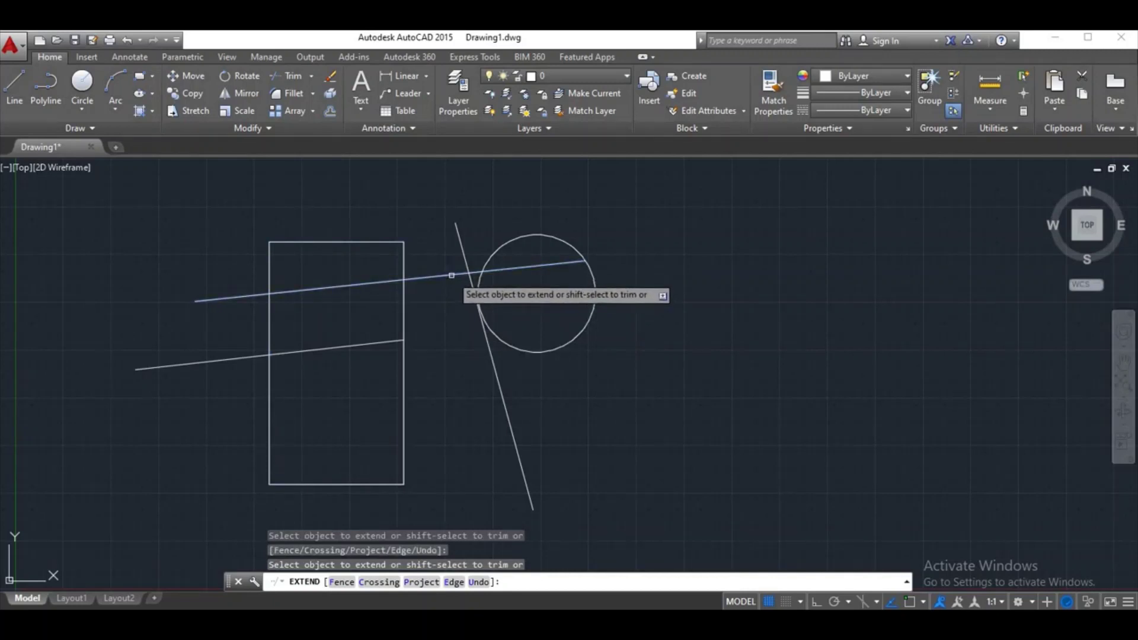
left_click(395, 341)
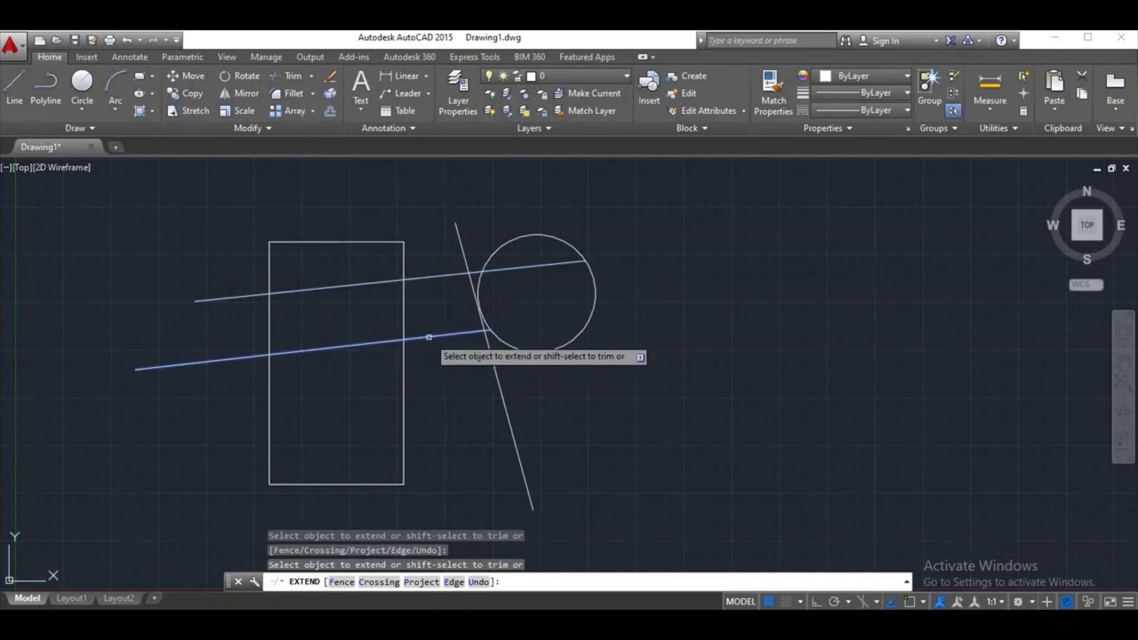
right_click(430, 338)
left_click(449, 348)
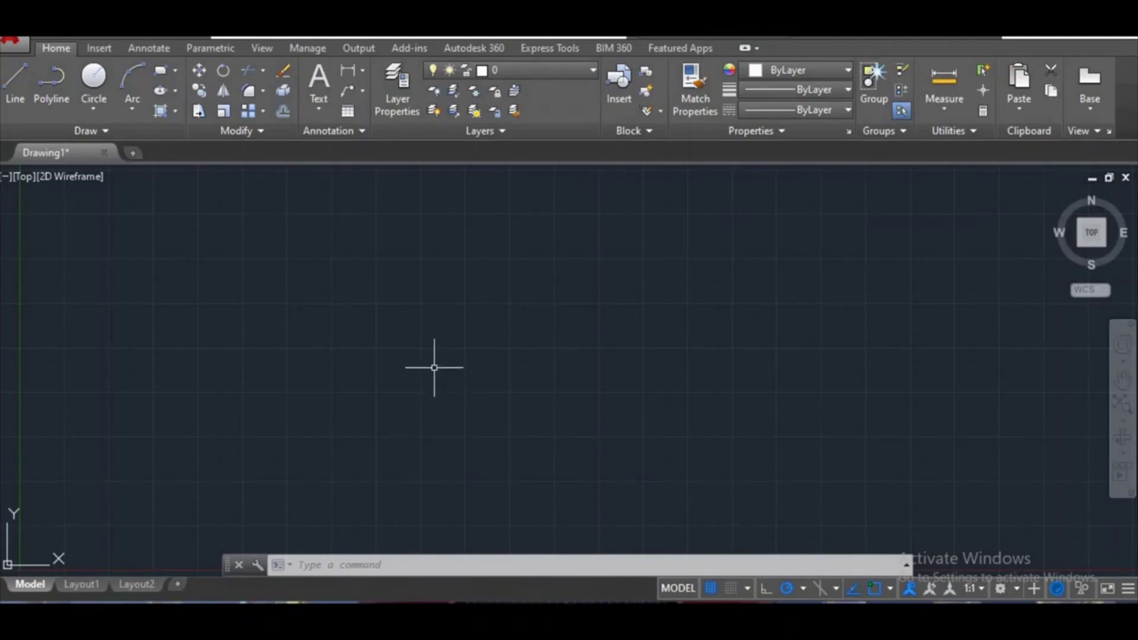
Drag a lasso selection on the blank canvas, selecting nothing.
left_click_drag(389, 318, 325, 329)
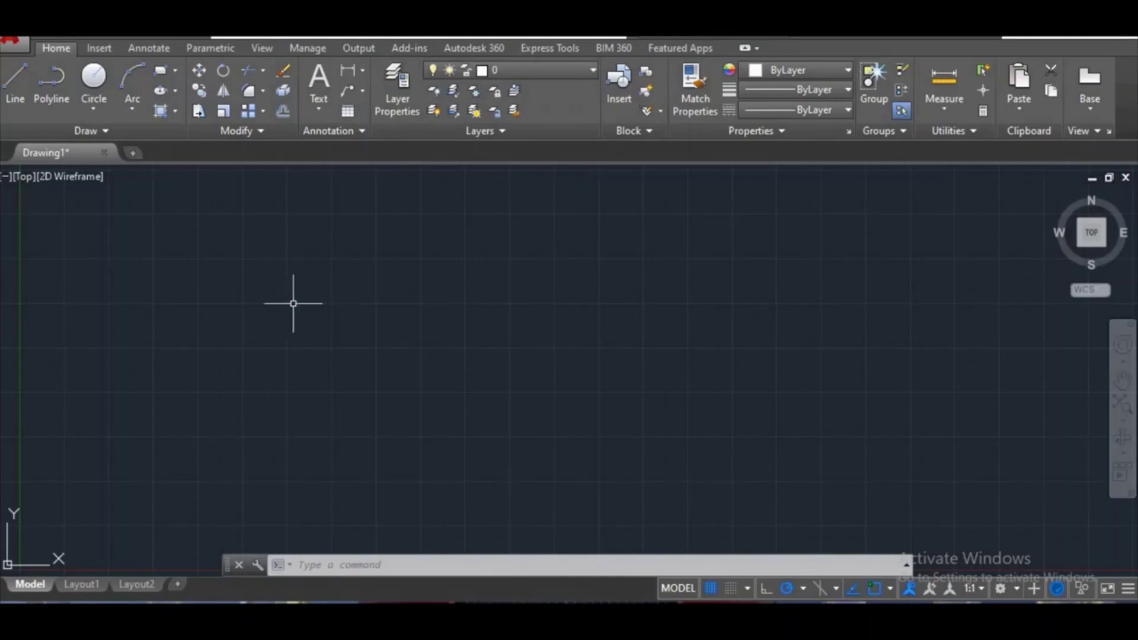
Draw a 2' by 2' square rectangle using a relative corner entry.
left_click(358, 305)
left_click(300, 335)
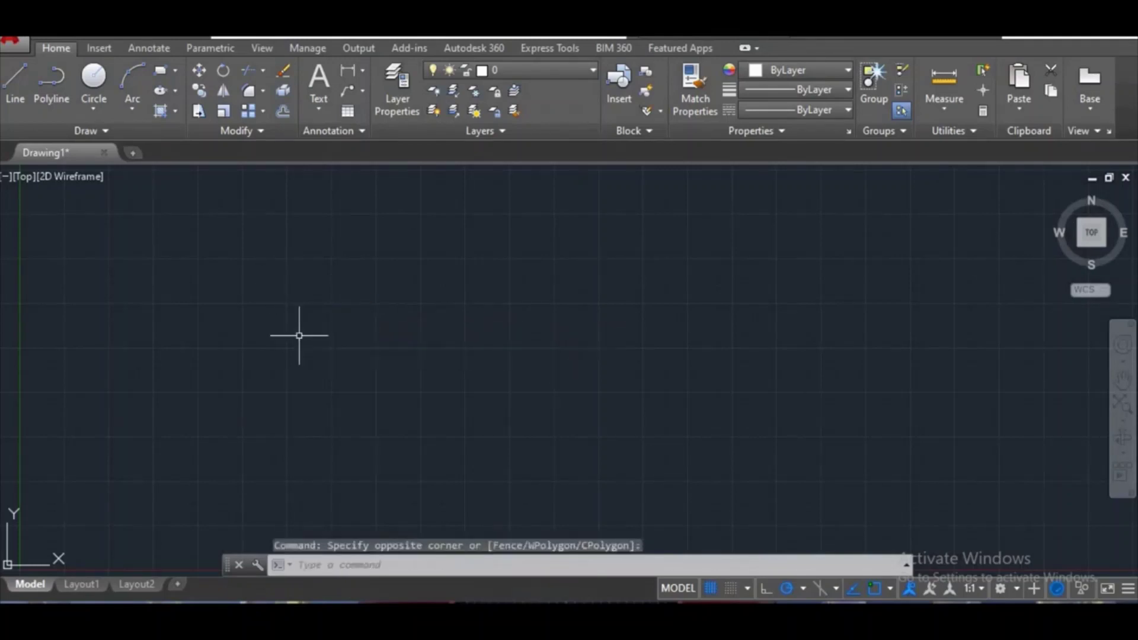
type("rec")
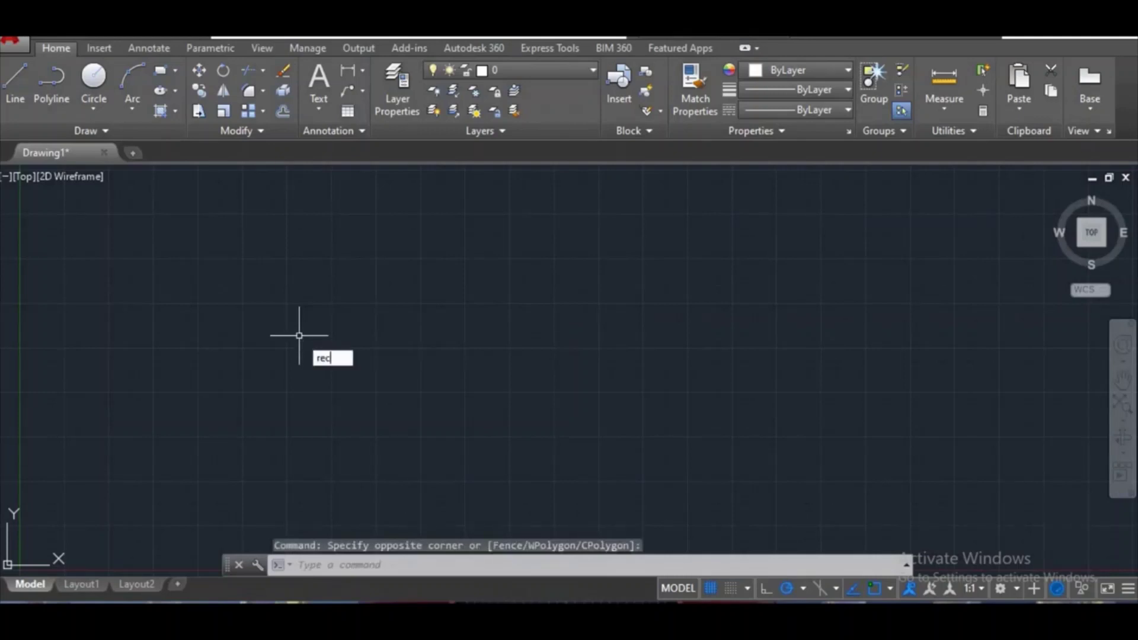
key("Return")
left_click(286, 367)
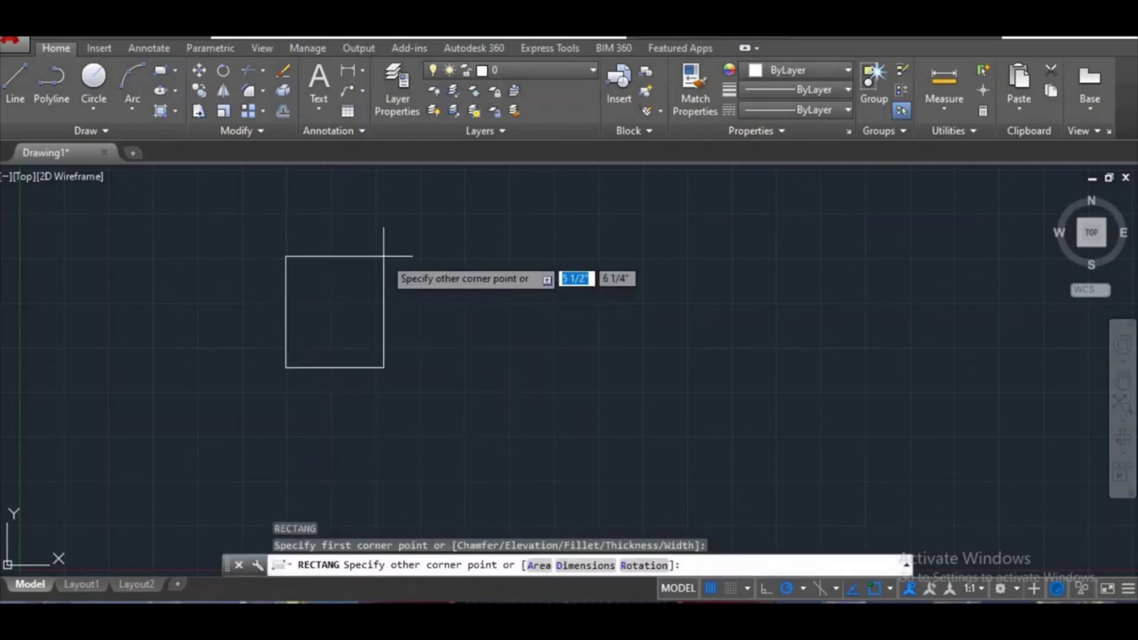
type("@")
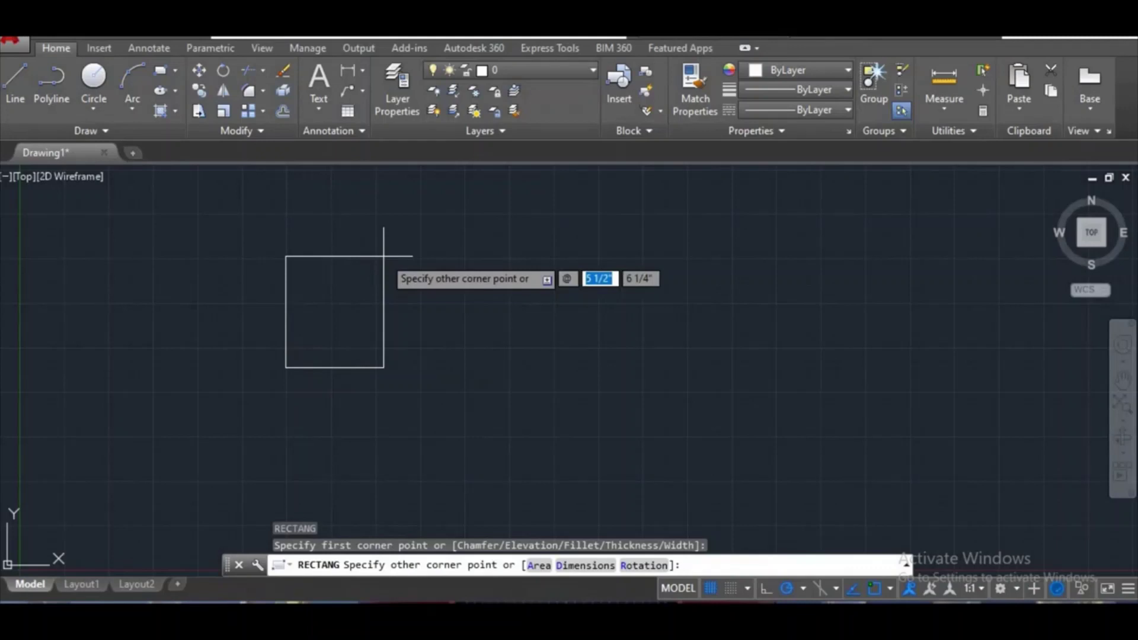
type("2")
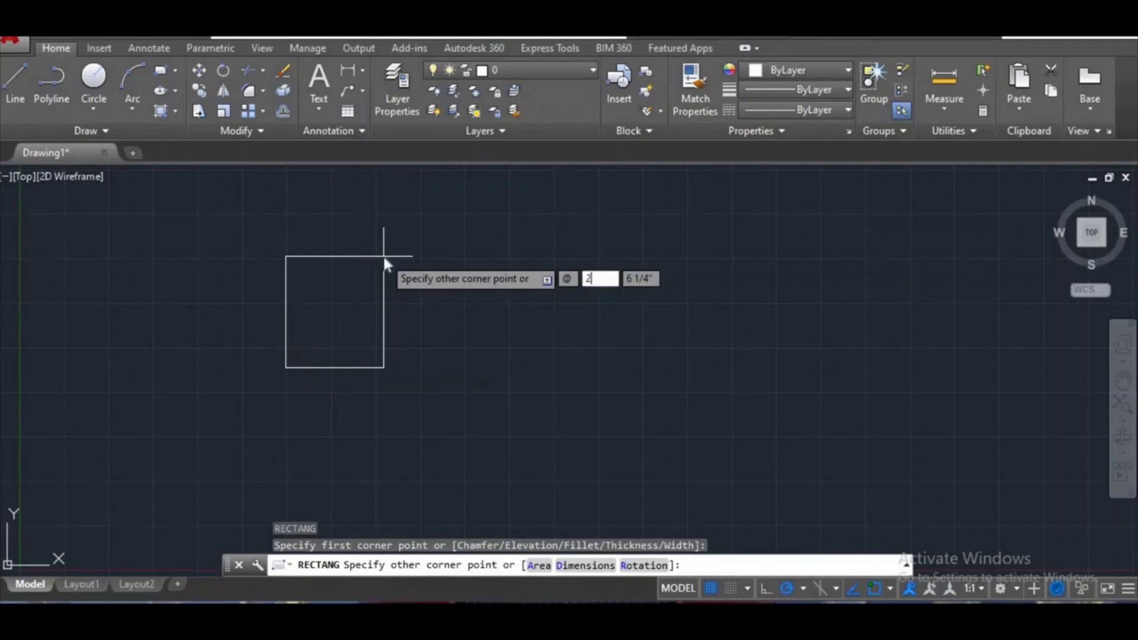
type("'")
key("Tab")
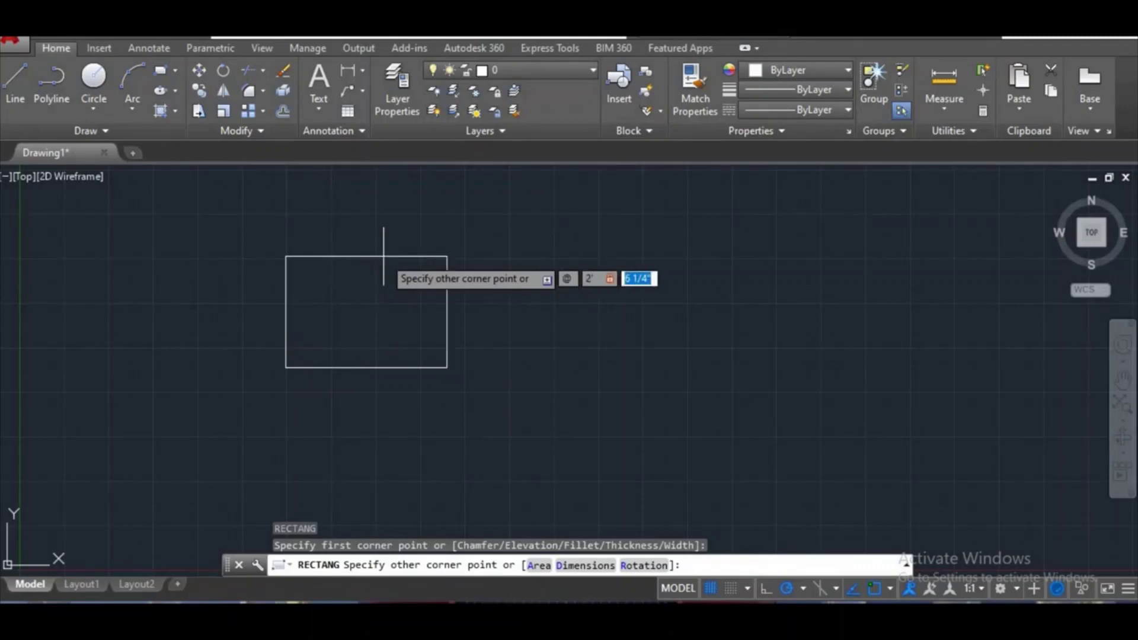
key("BackSpace")
type("1")
type("2")
type("'")
key("Return")
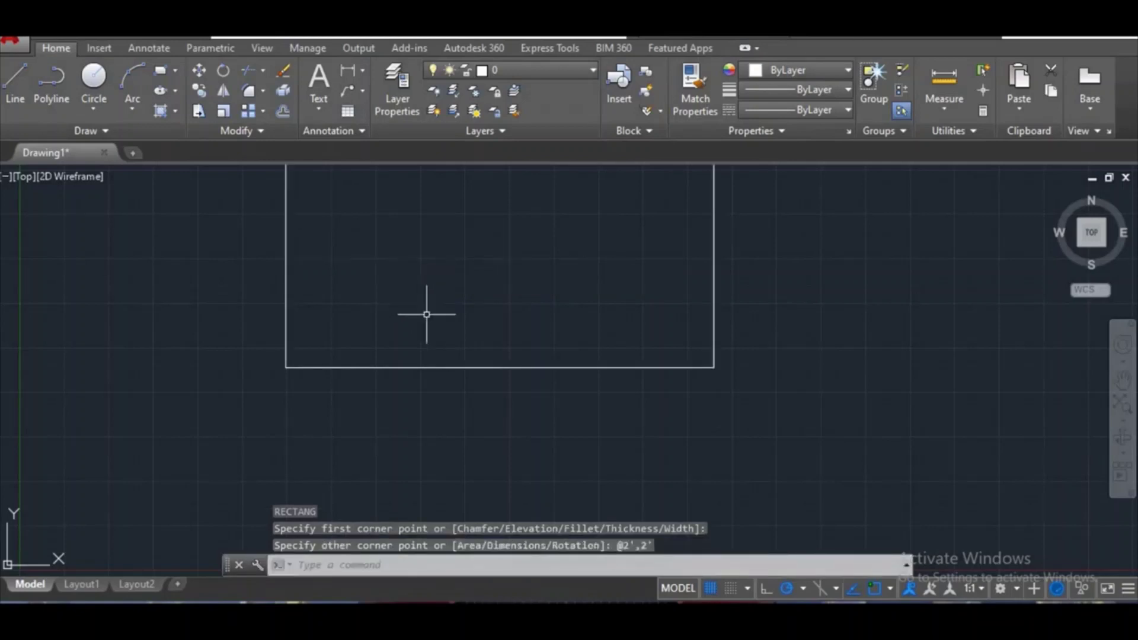
Zoom All to fit the whole square in the view, then start panning.
type("z")
key("Return")
type("a")
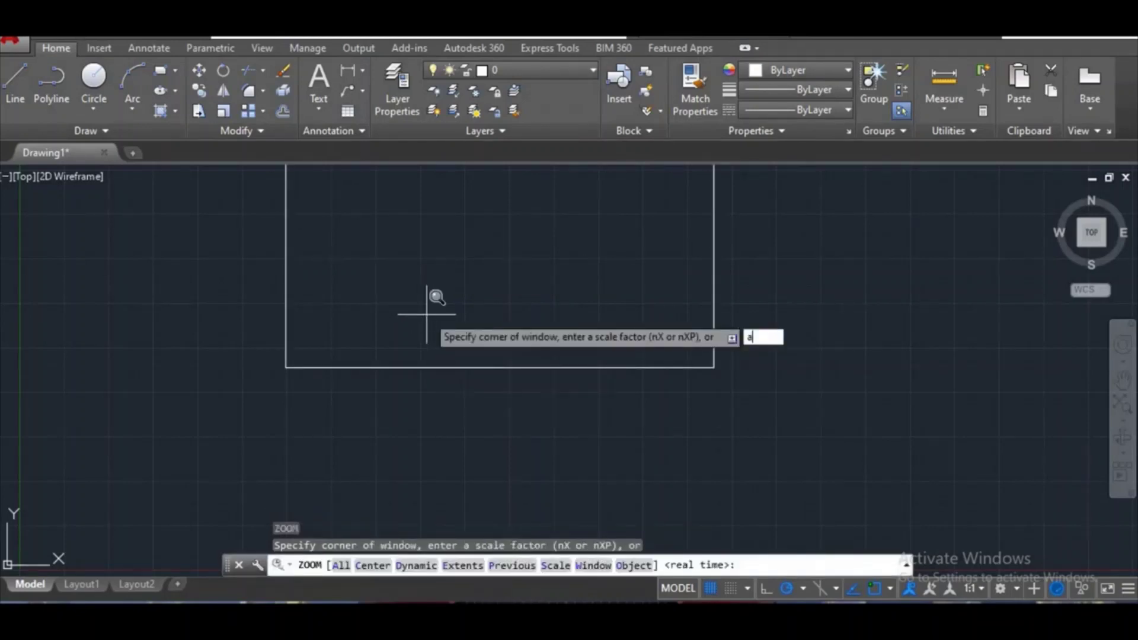
key("Return")
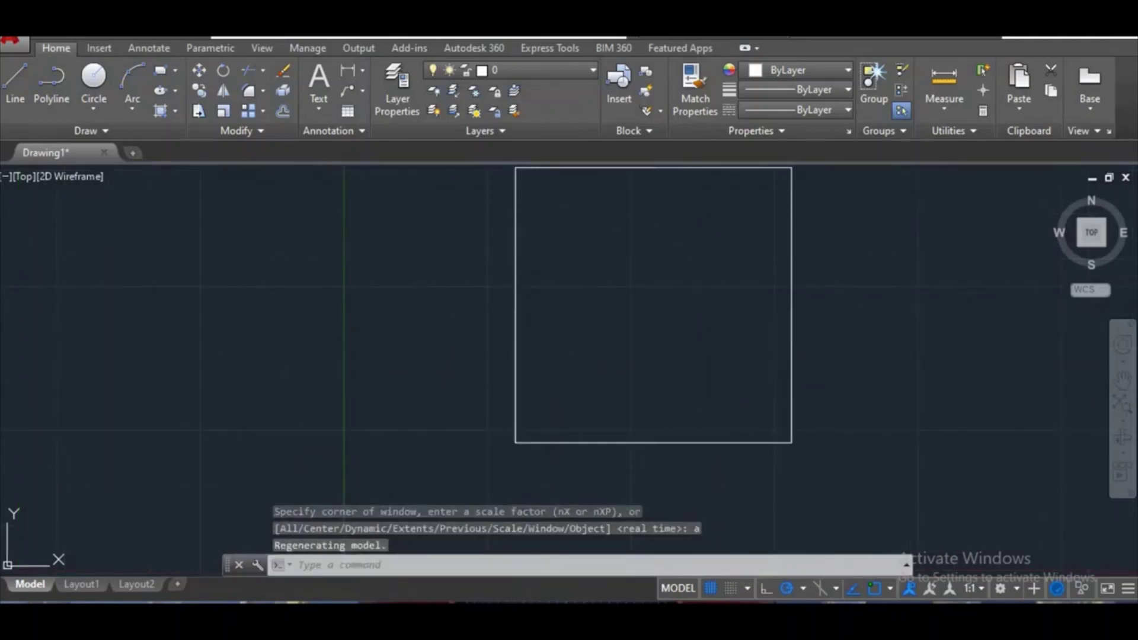
type("p")
key("Return")
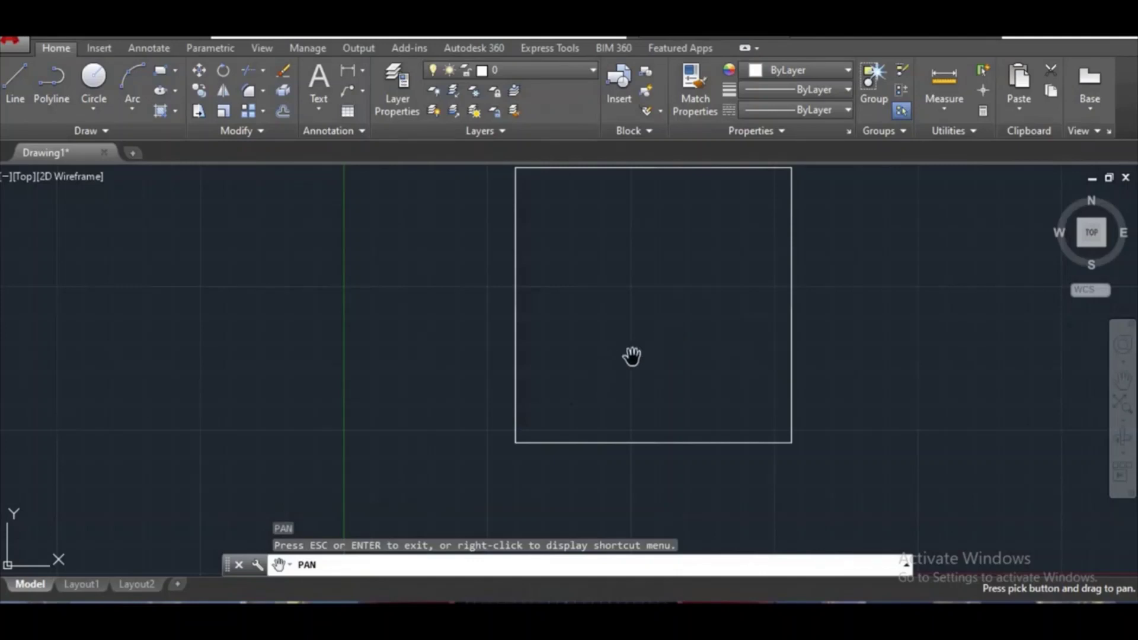
left_click_drag(645, 352, 490, 401)
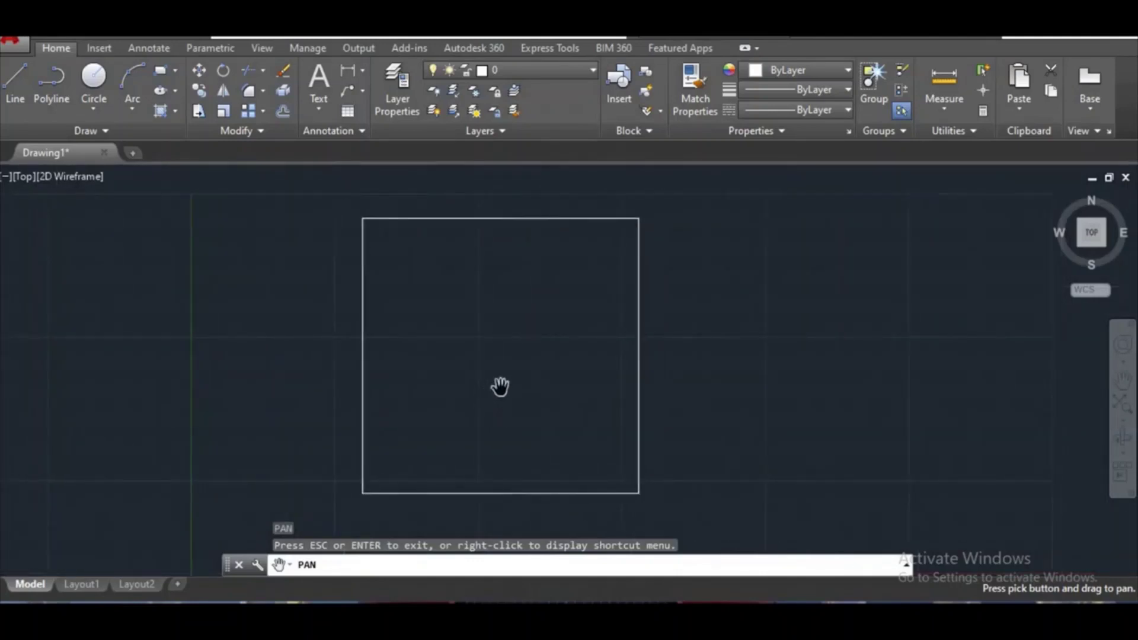
key("Escape")
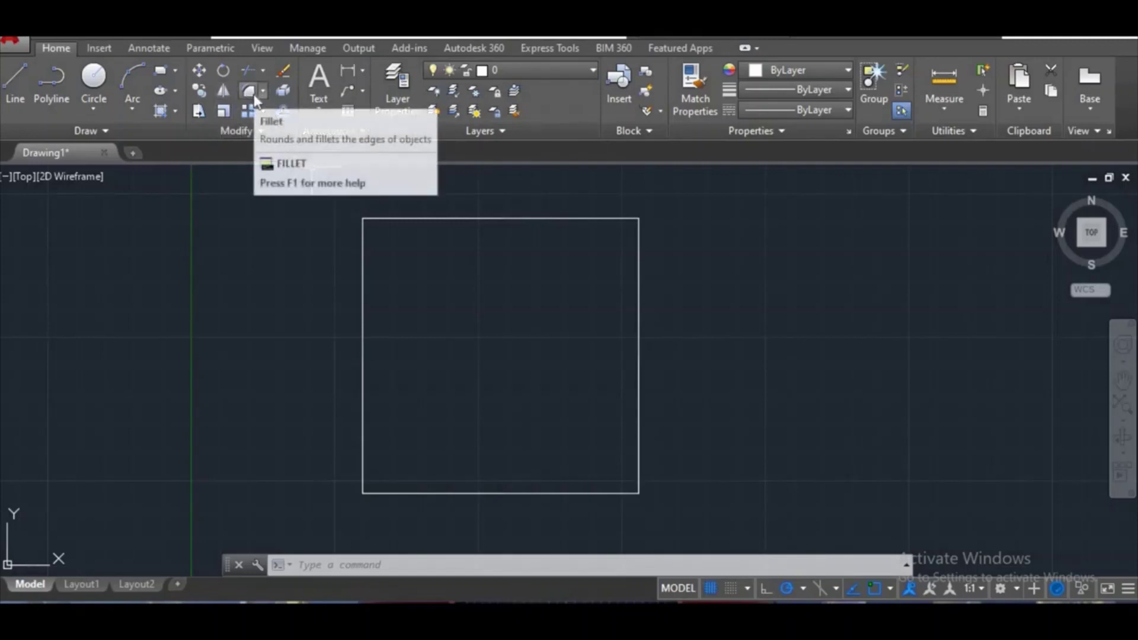
mouse_move(249, 90)
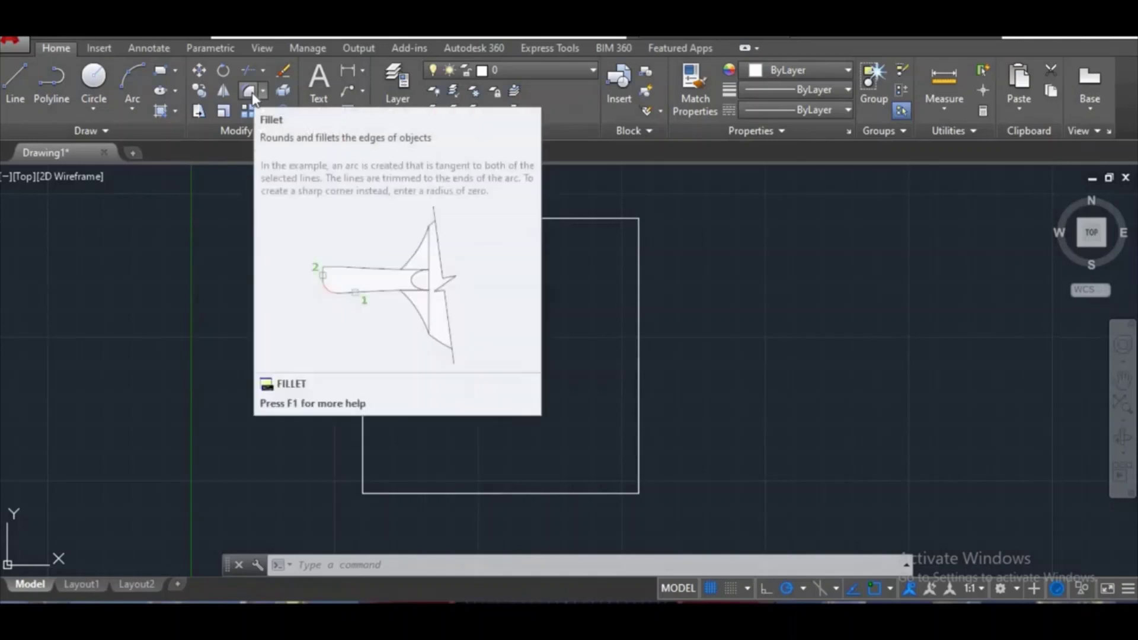
Fillet the square's top-right corner with a 0'-8 1/8" radius set by two points.
left_click(249, 90)
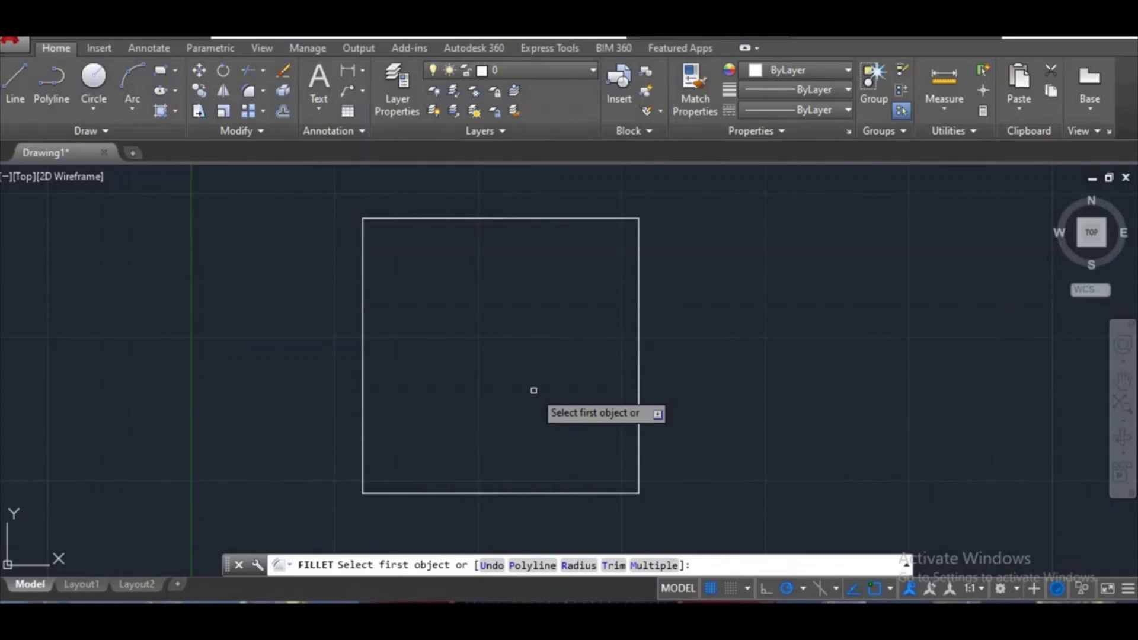
type("r")
key("Return")
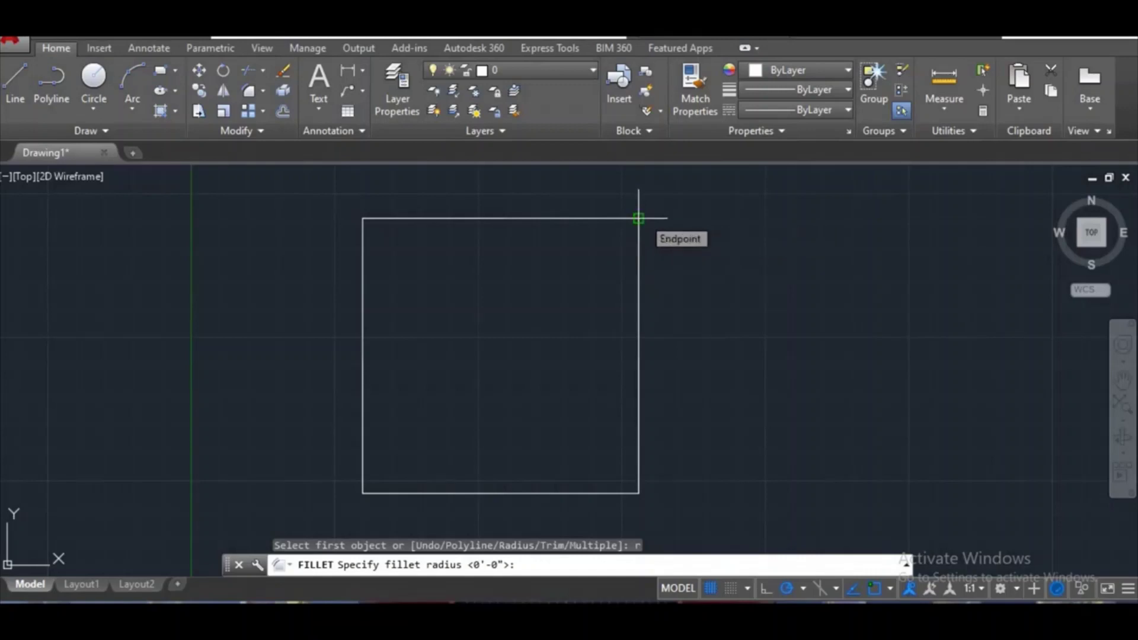
left_click(638, 218)
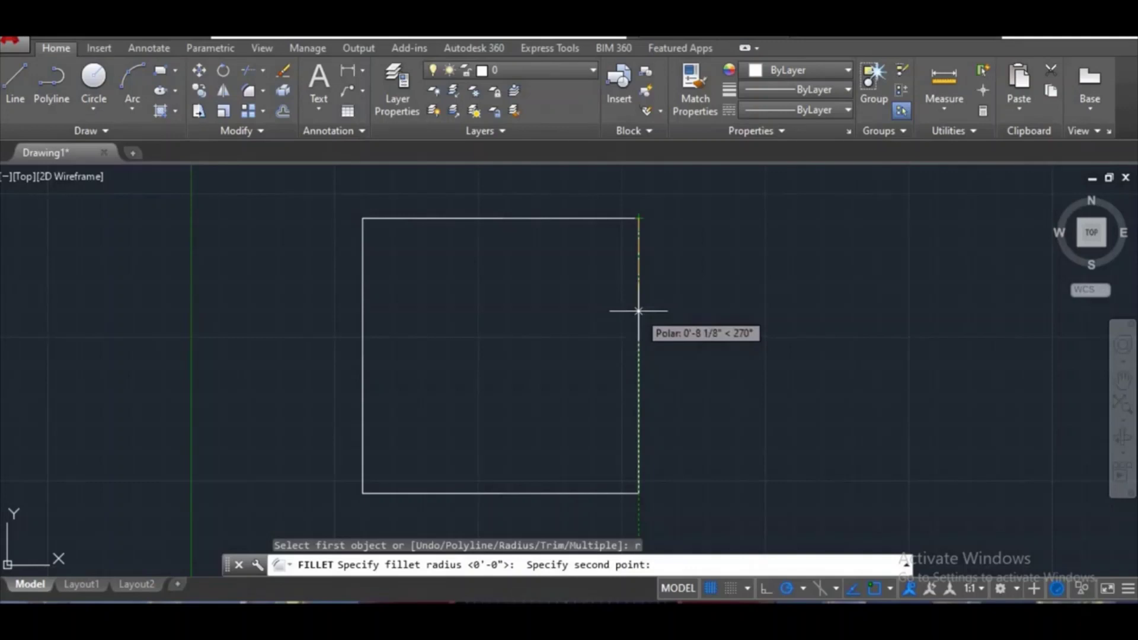
left_click(638, 310)
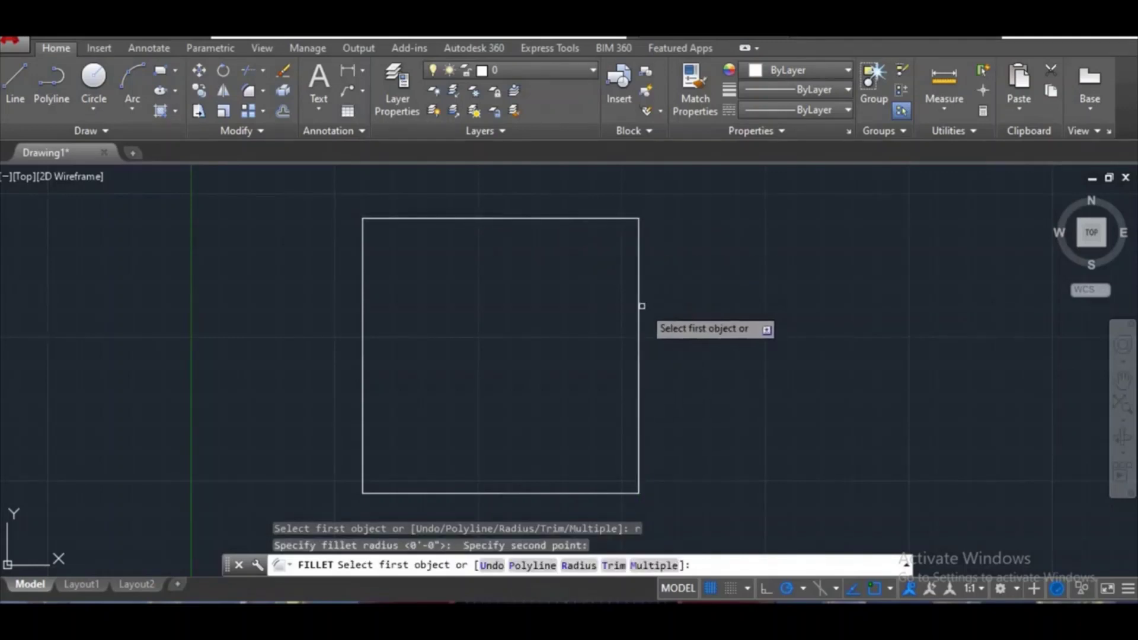
left_click(639, 292)
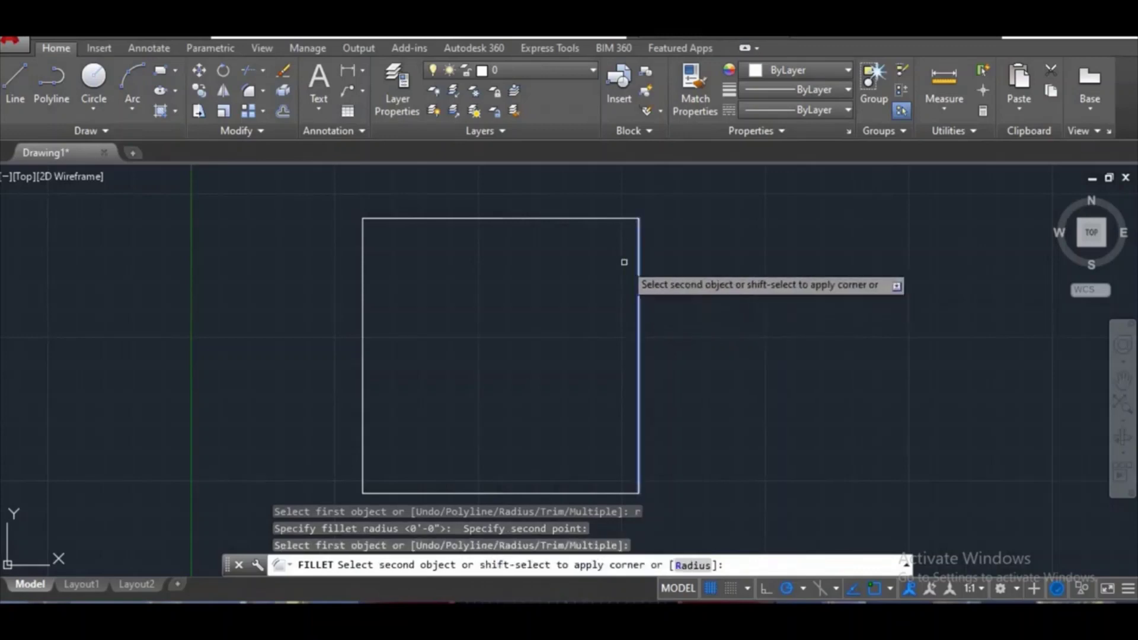
left_click(593, 219)
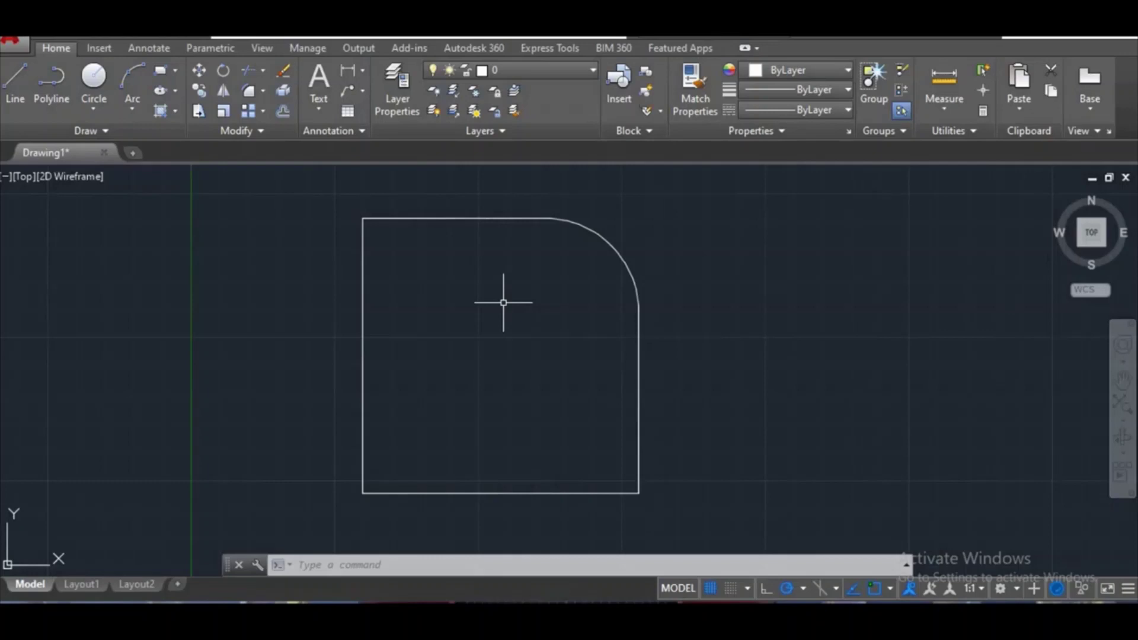
Fillet the square's top-left corner with a 6" radius.
type("F")
key("Return")
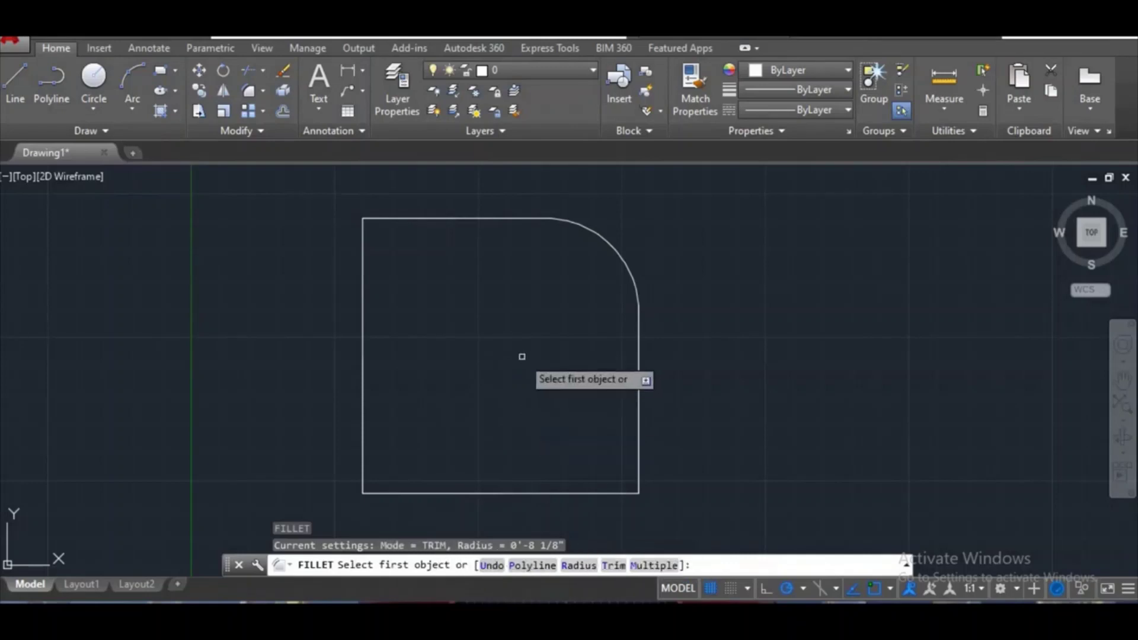
type("r")
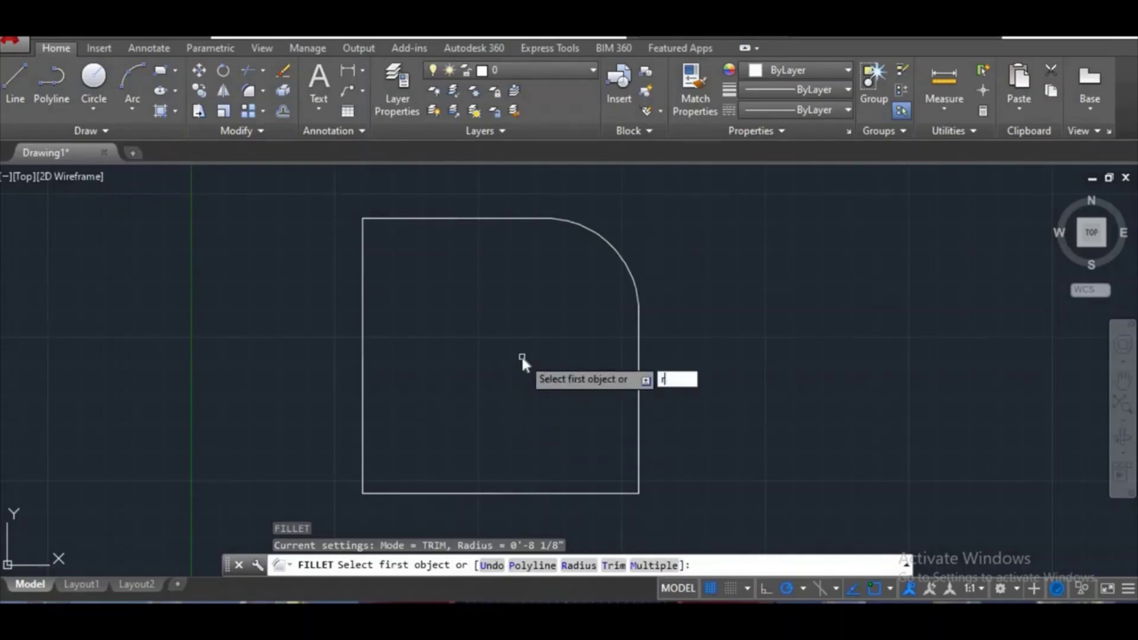
key("Return")
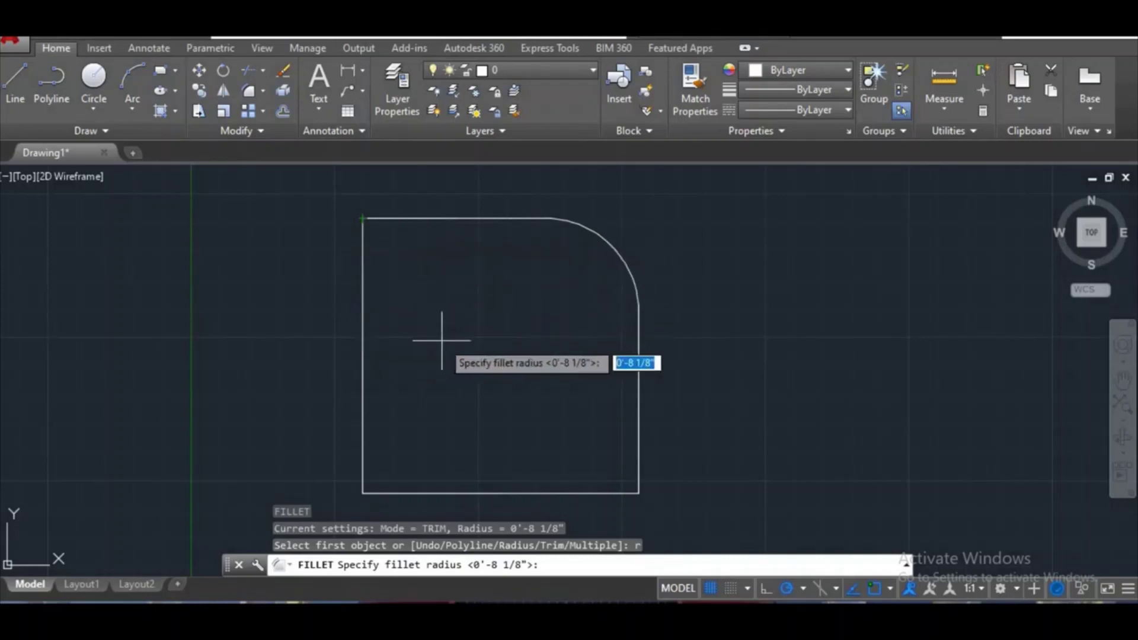
type("6")
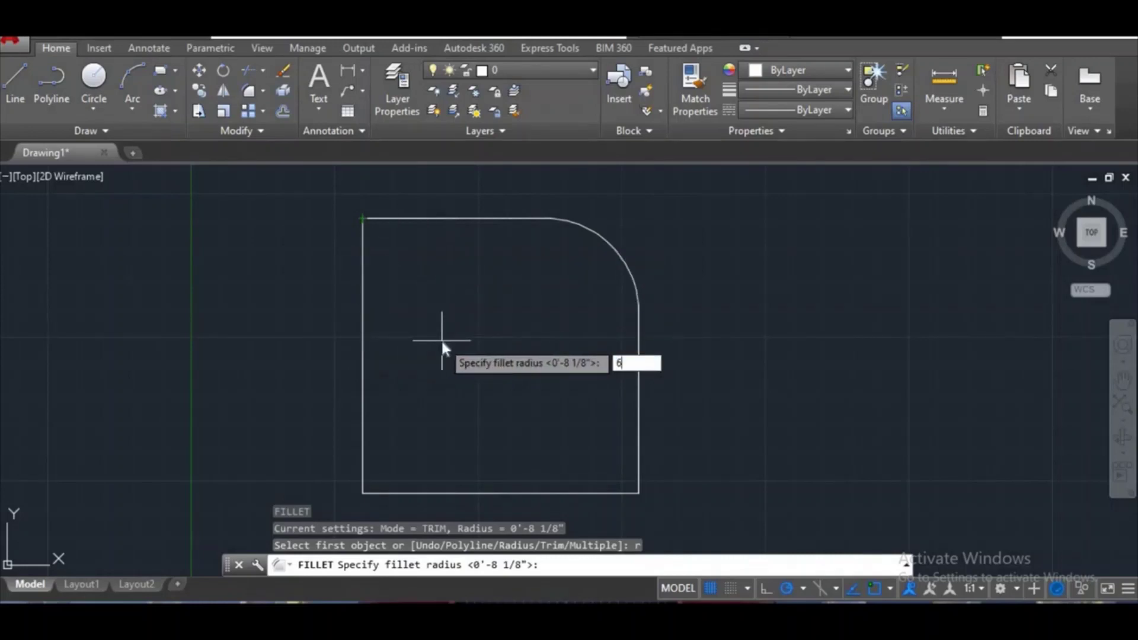
type("\"")
key("Return")
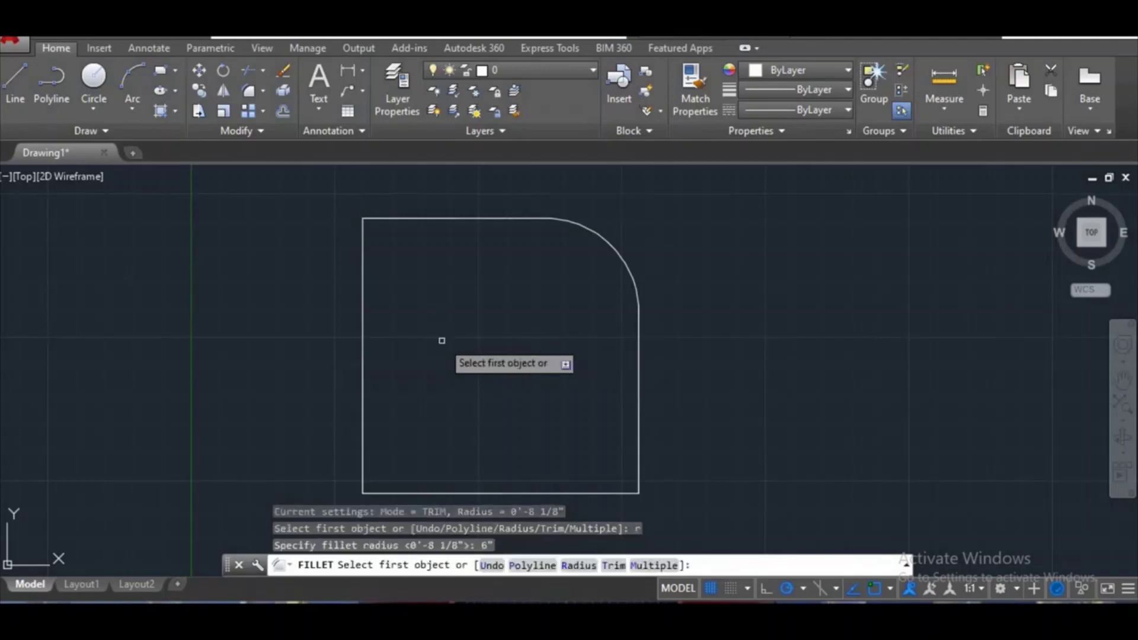
left_click(402, 219)
left_click(361, 272)
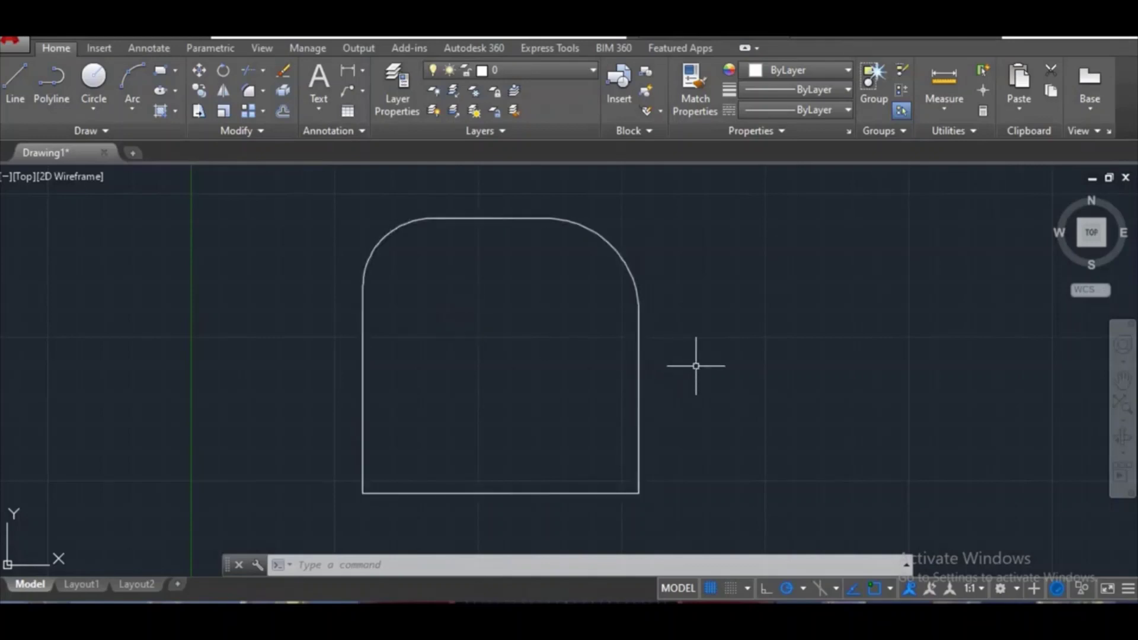
Draw a smaller rectangle to the right of the square.
type("rec")
key("Return")
left_click(710, 413)
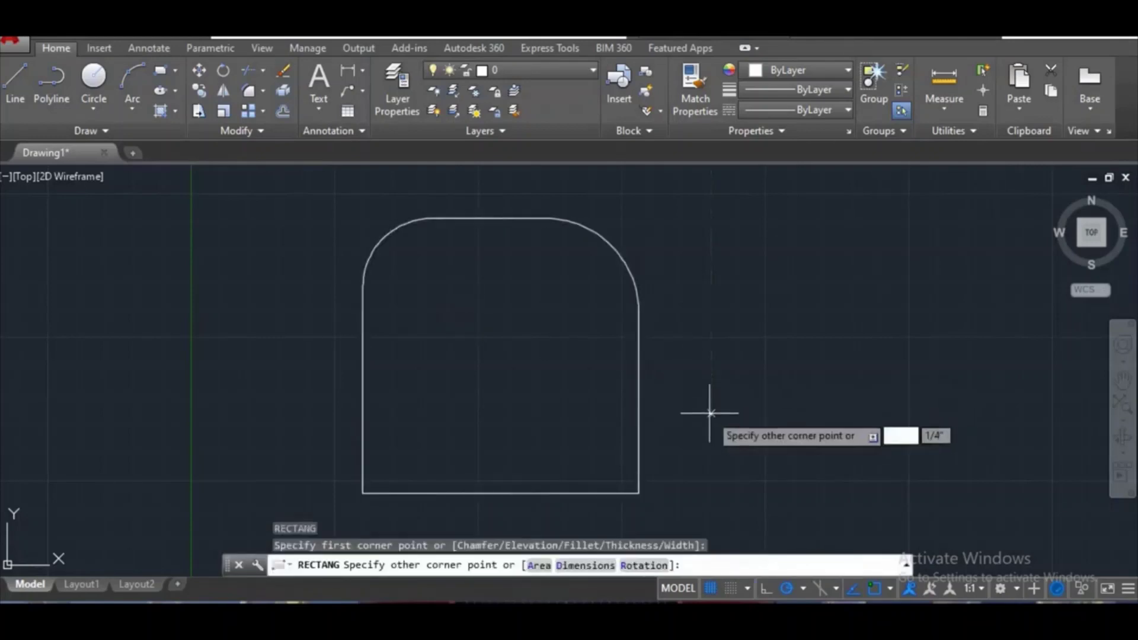
left_click(854, 262)
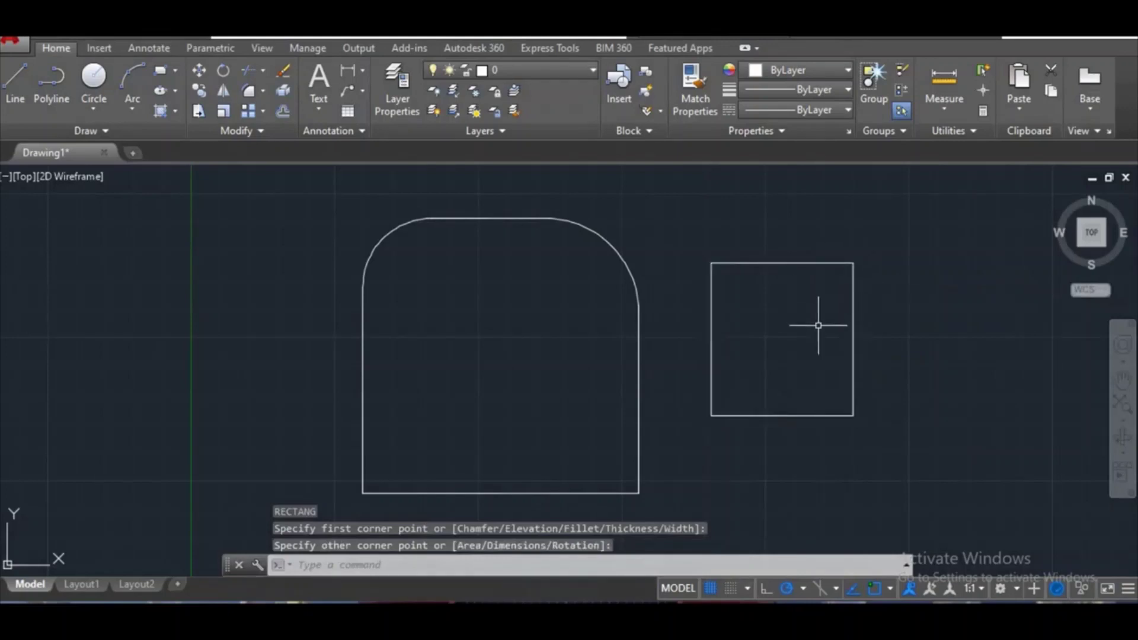
Fillet the small rectangle's top-right corner with a radius measured by two points.
type("f")
key("Return")
type("r")
key("Return")
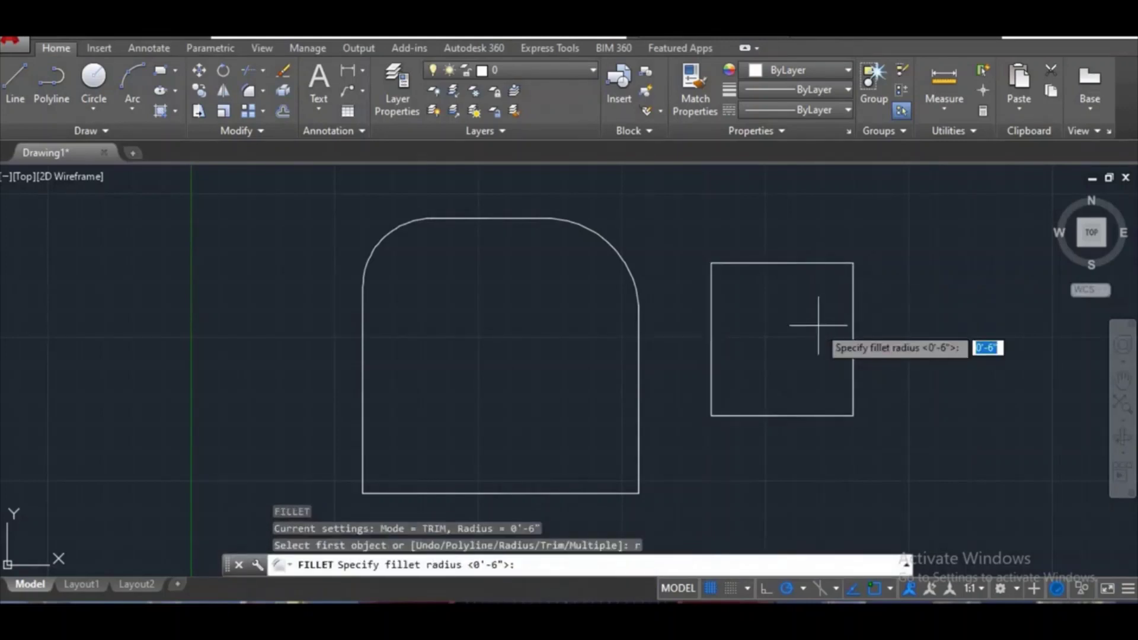
left_click(854, 264)
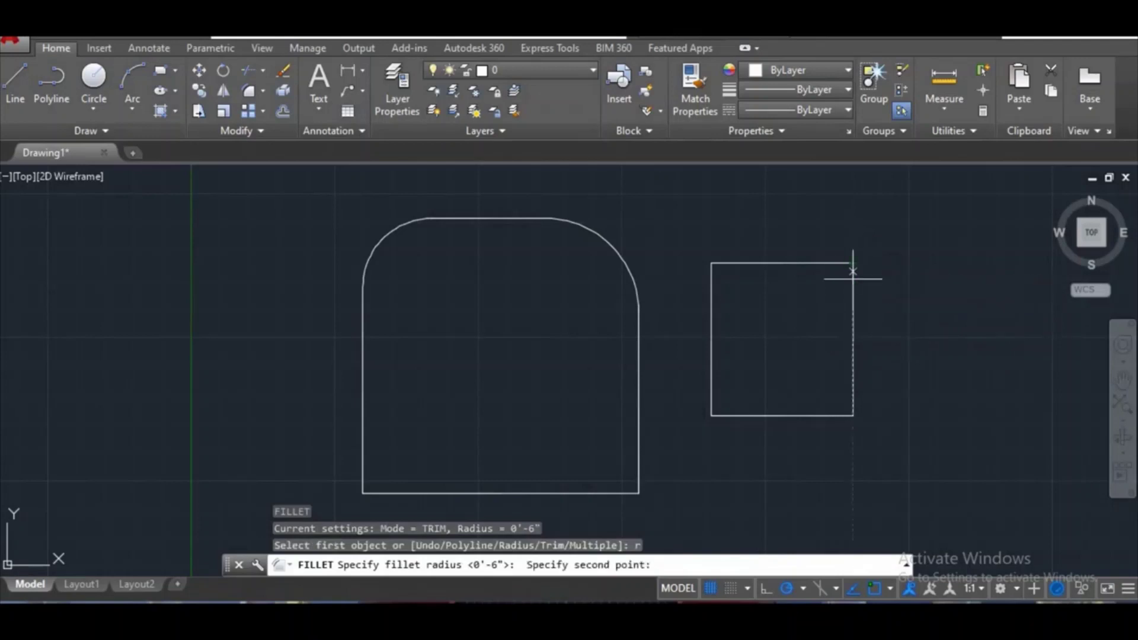
left_click(851, 317)
left_click(853, 315)
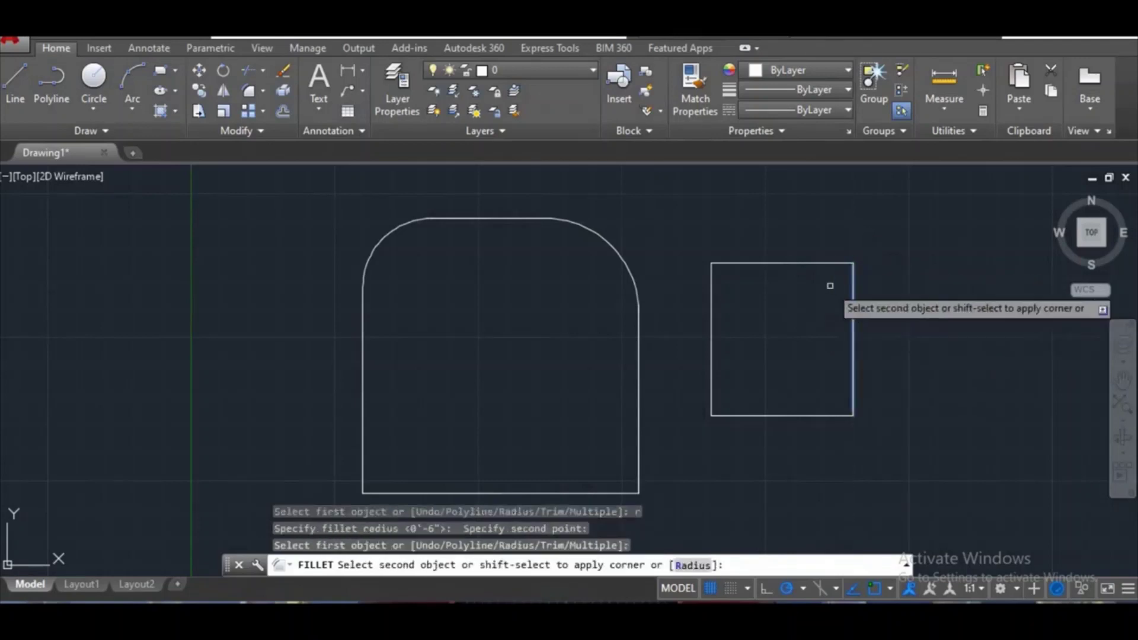
left_click(814, 263)
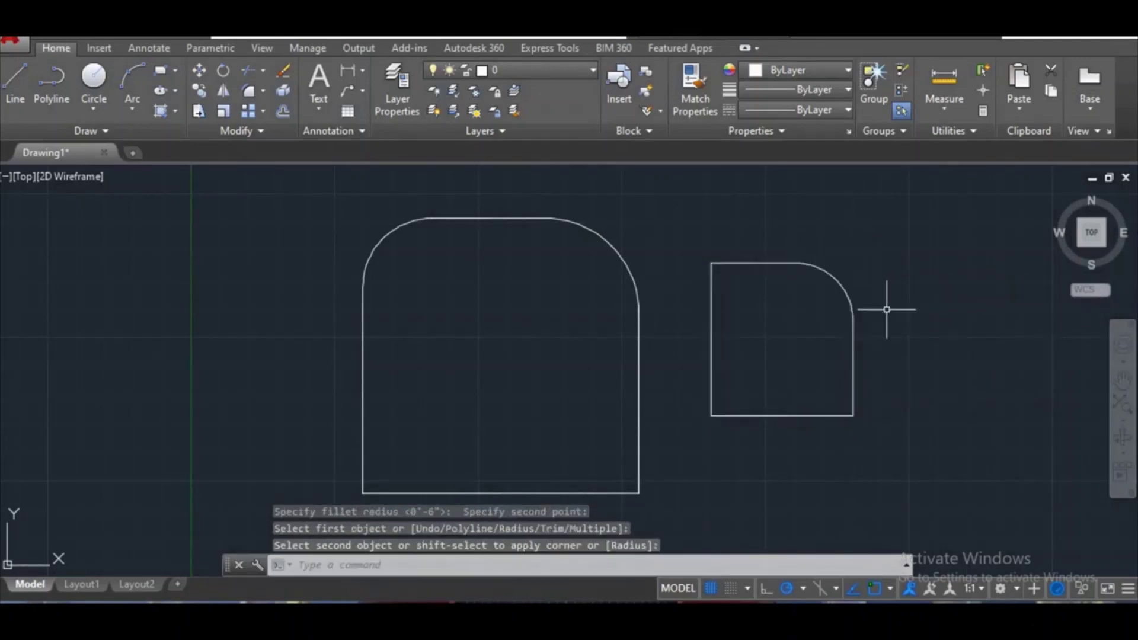
Fillet the bottom-right corner with a 2" radius.
type("f")
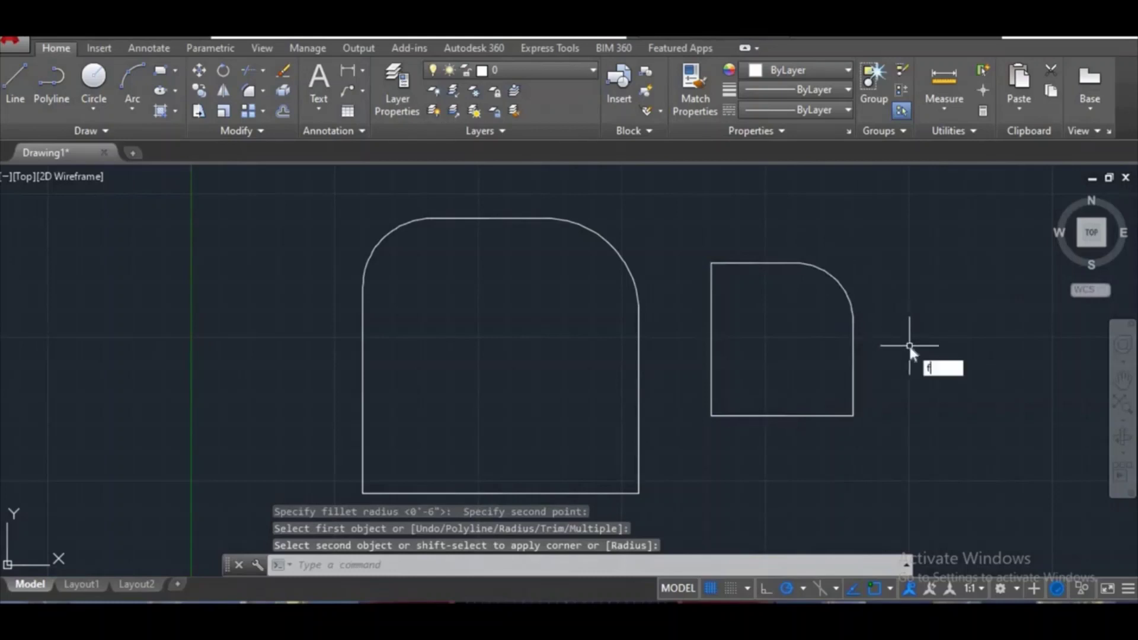
key("Return")
type("r")
key("Return")
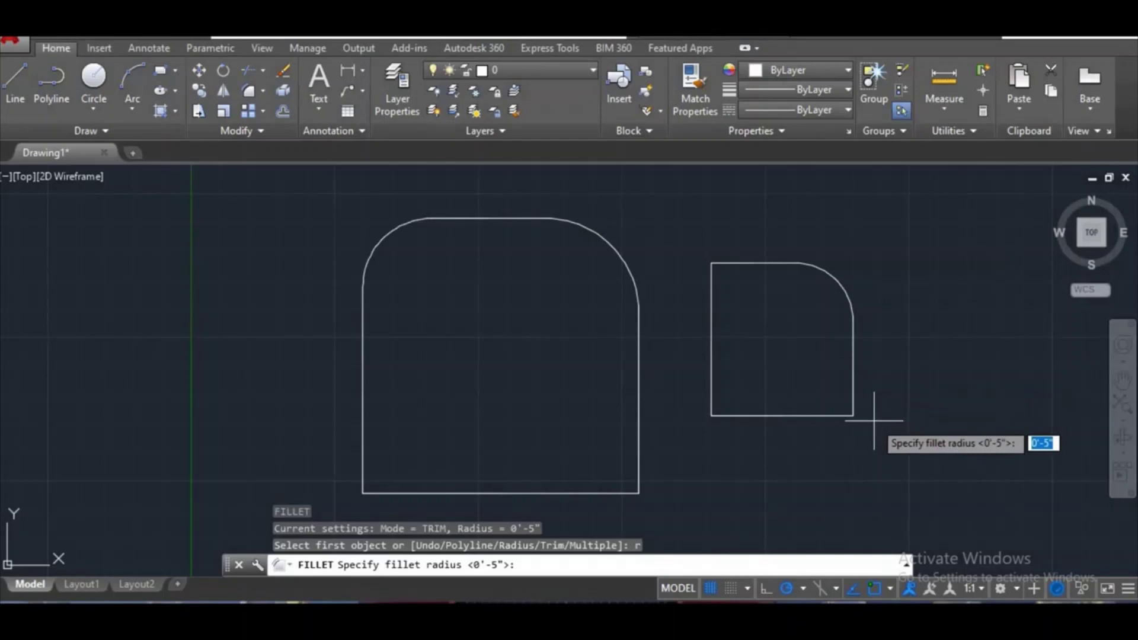
type("2")
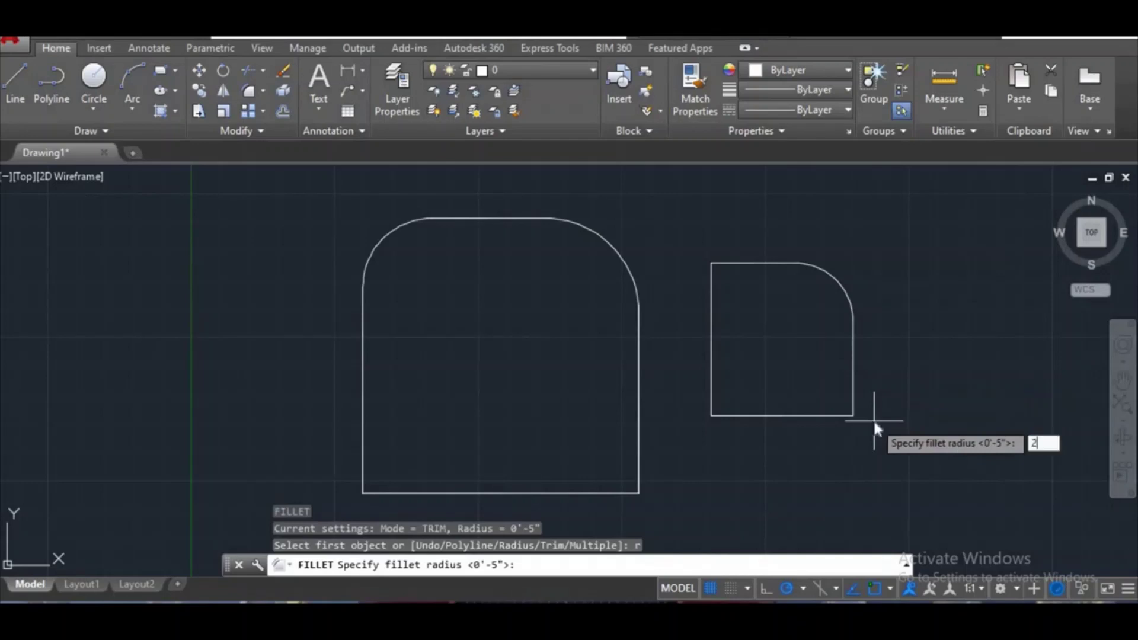
type("\"")
key("Return")
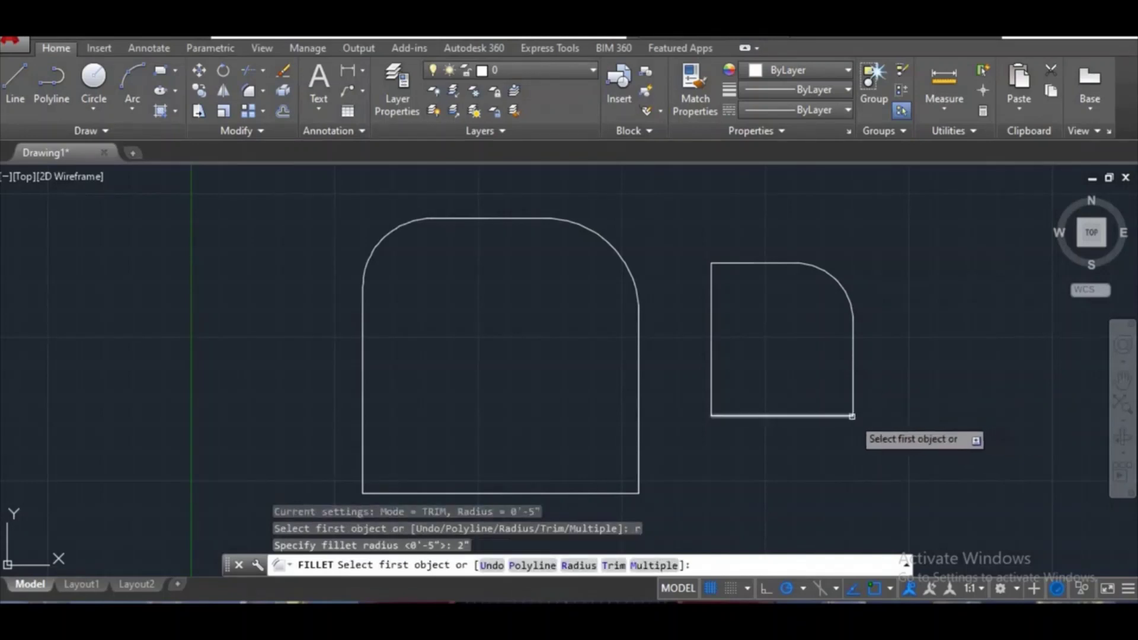
left_click(849, 415)
left_click(850, 396)
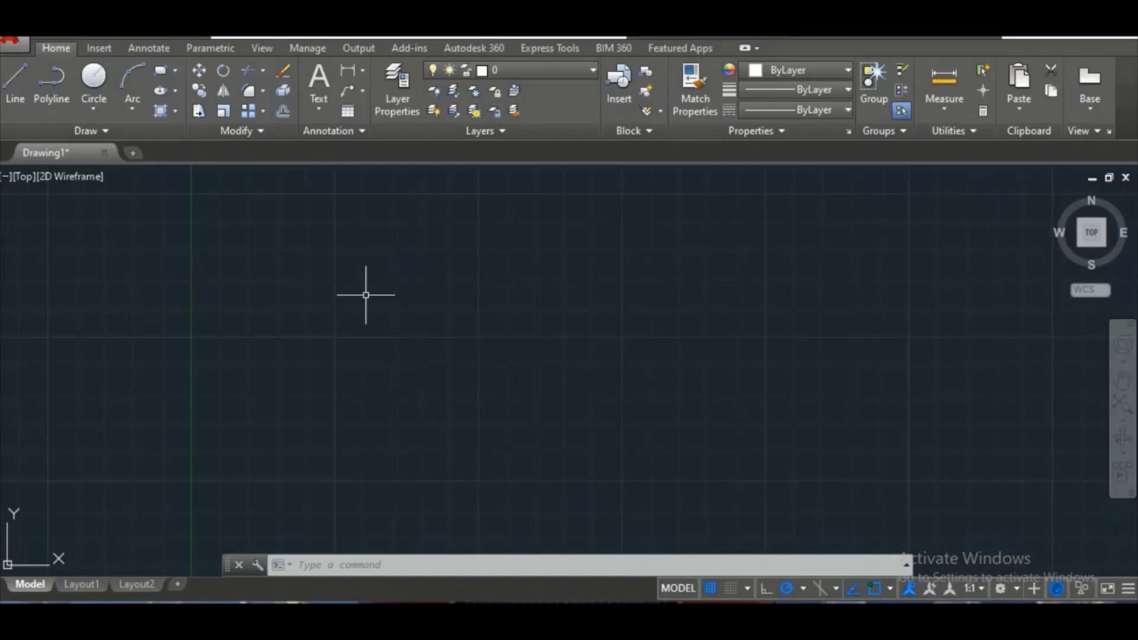
Clear the selection, then start a Chamfer command and cancel it.
left_click(344, 299)
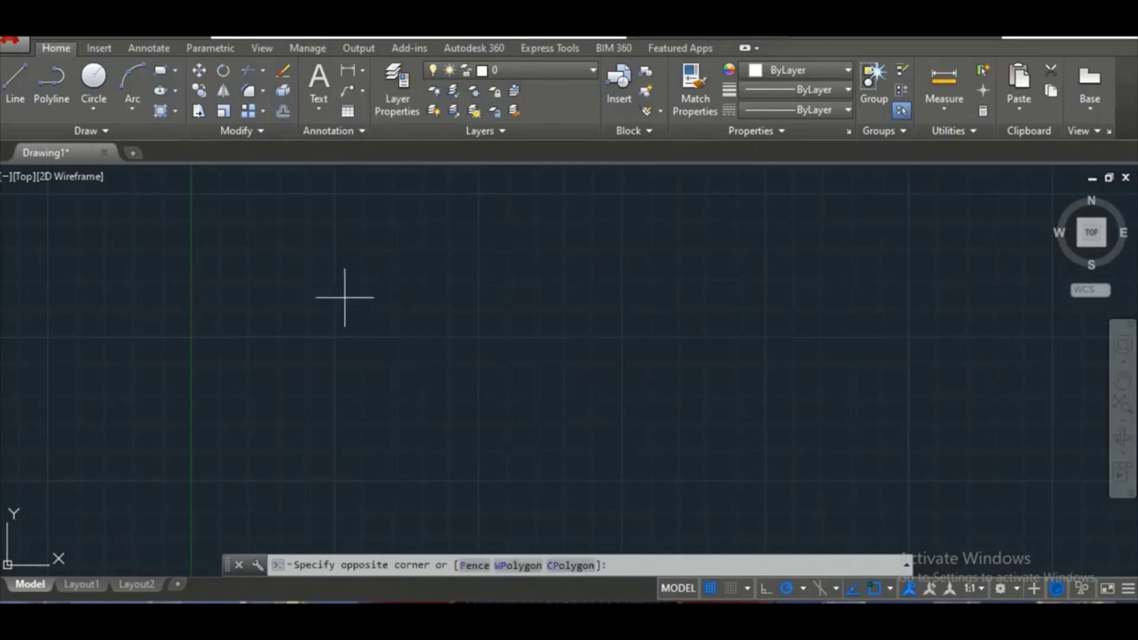
left_click(293, 312)
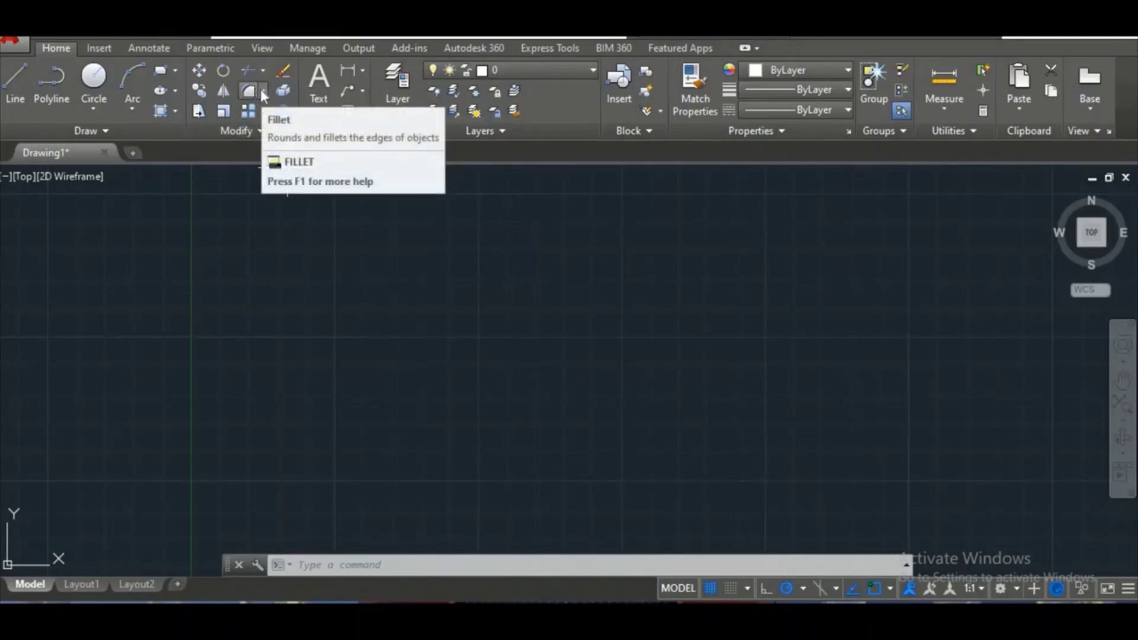
left_click(262, 91)
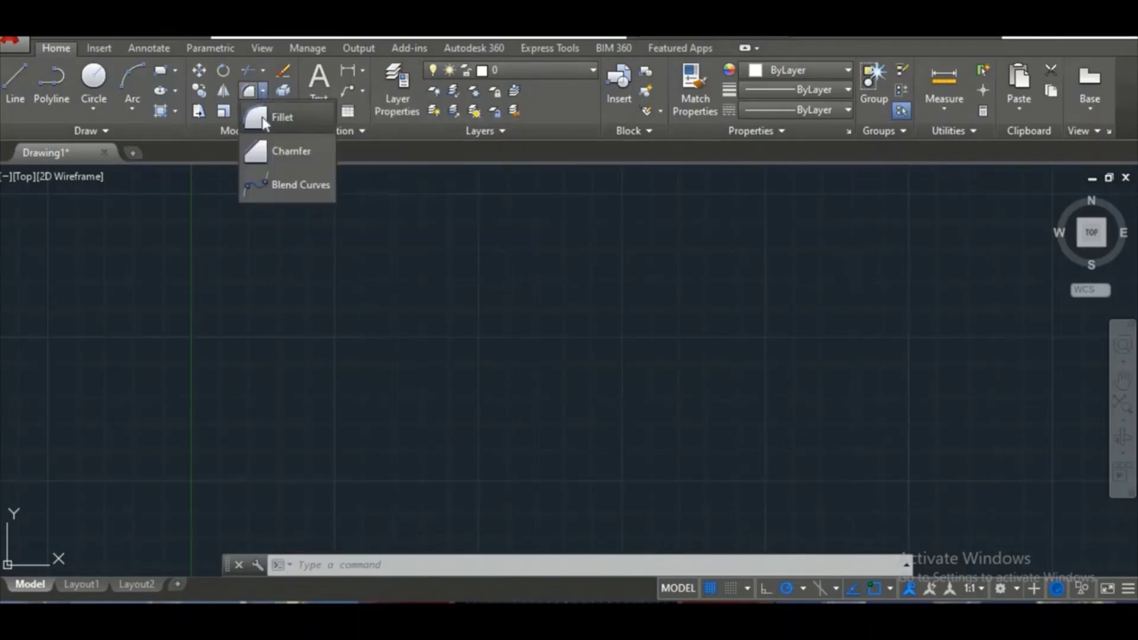
left_click(264, 156)
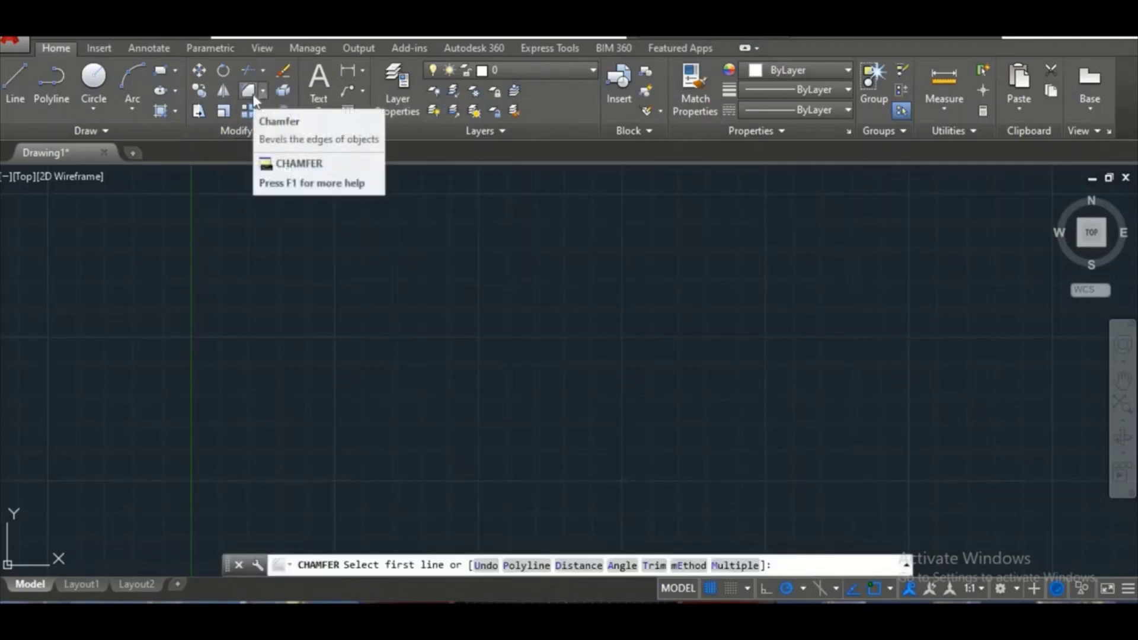
left_click(296, 295)
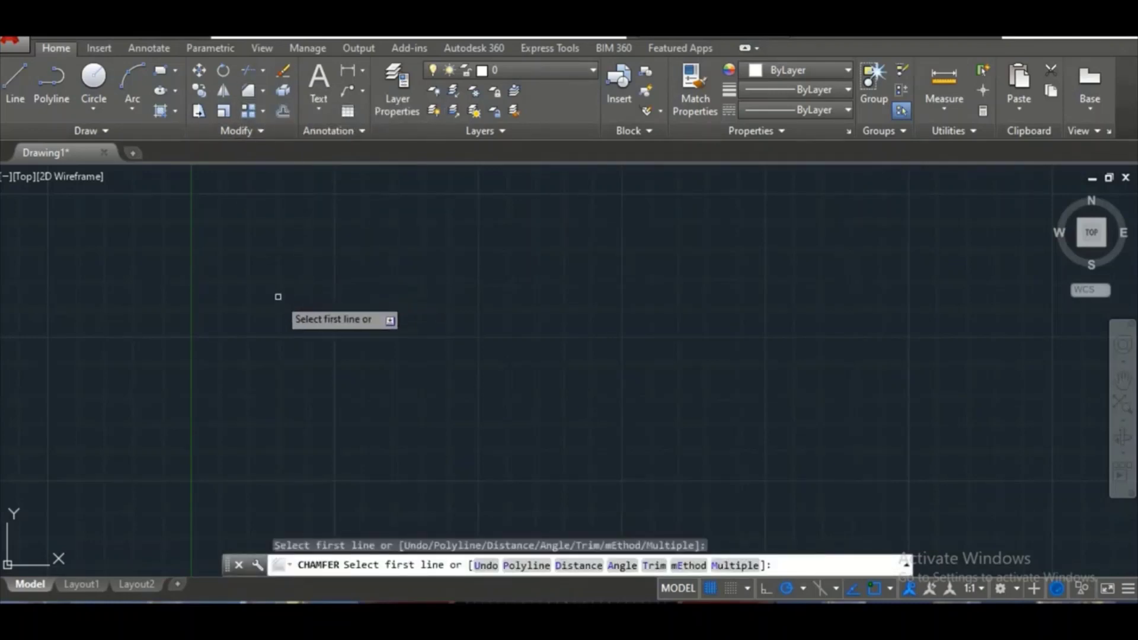
left_click(279, 298)
right_click(279, 297)
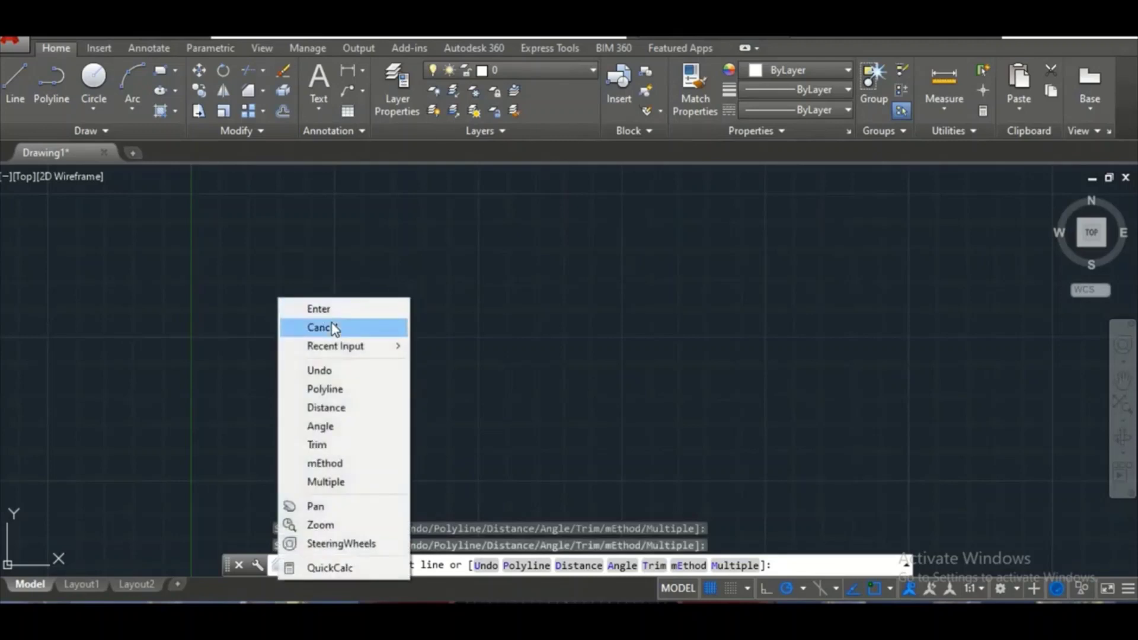
left_click(333, 328)
Draw a 2' by 2' square with RECTANG and zoom to show the whole drawing.
type("re")
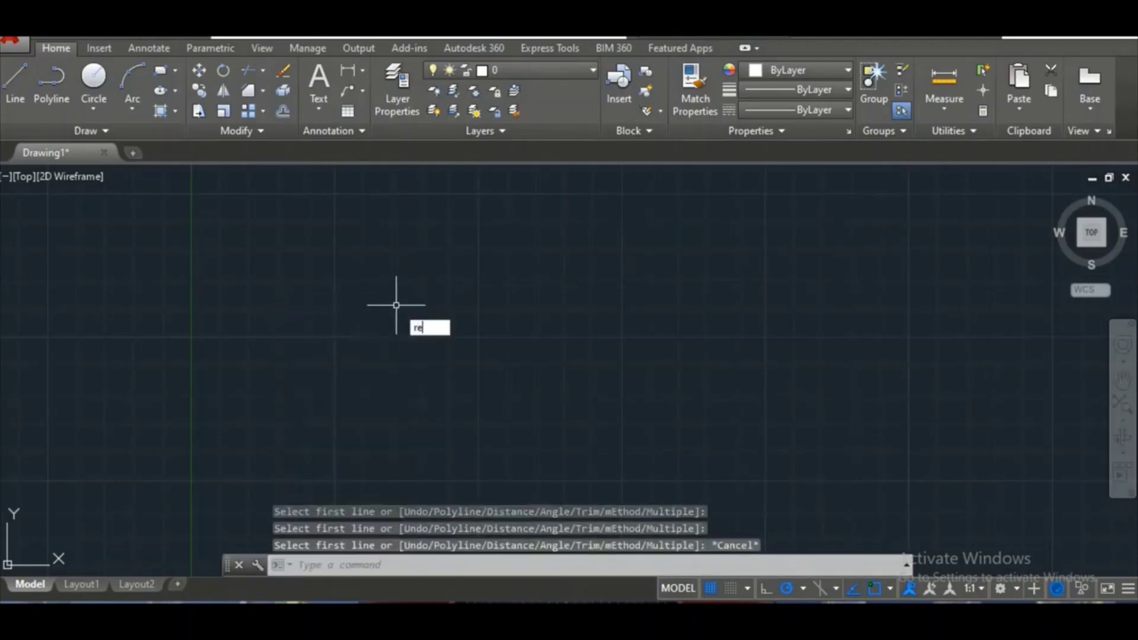
type("c")
key("Return")
left_click(254, 269)
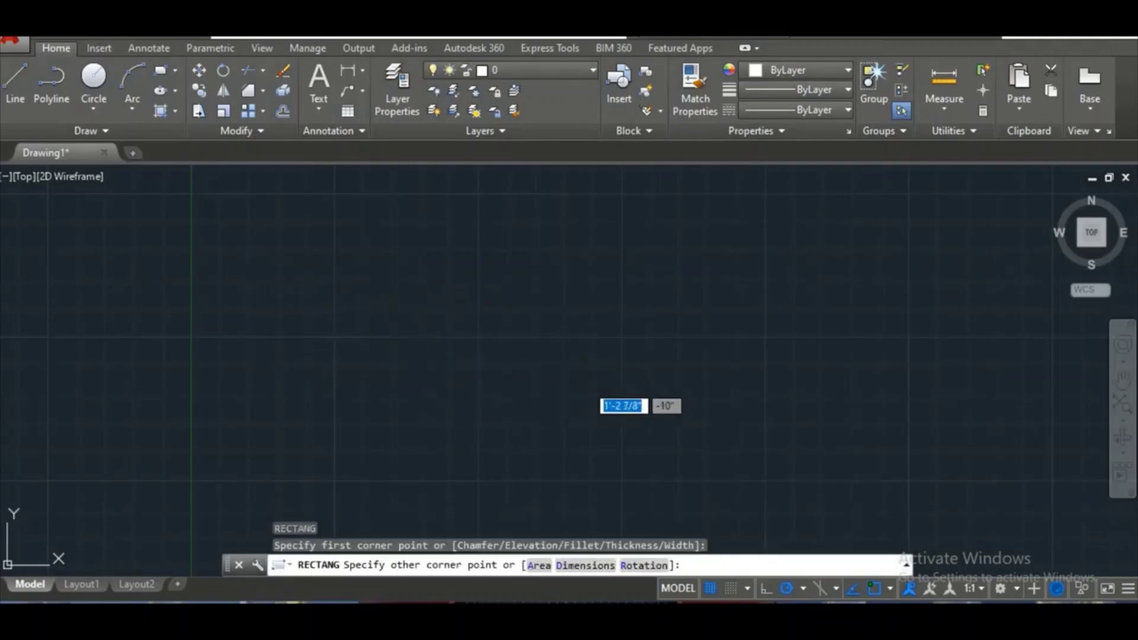
left_click(767, 589)
type("2")
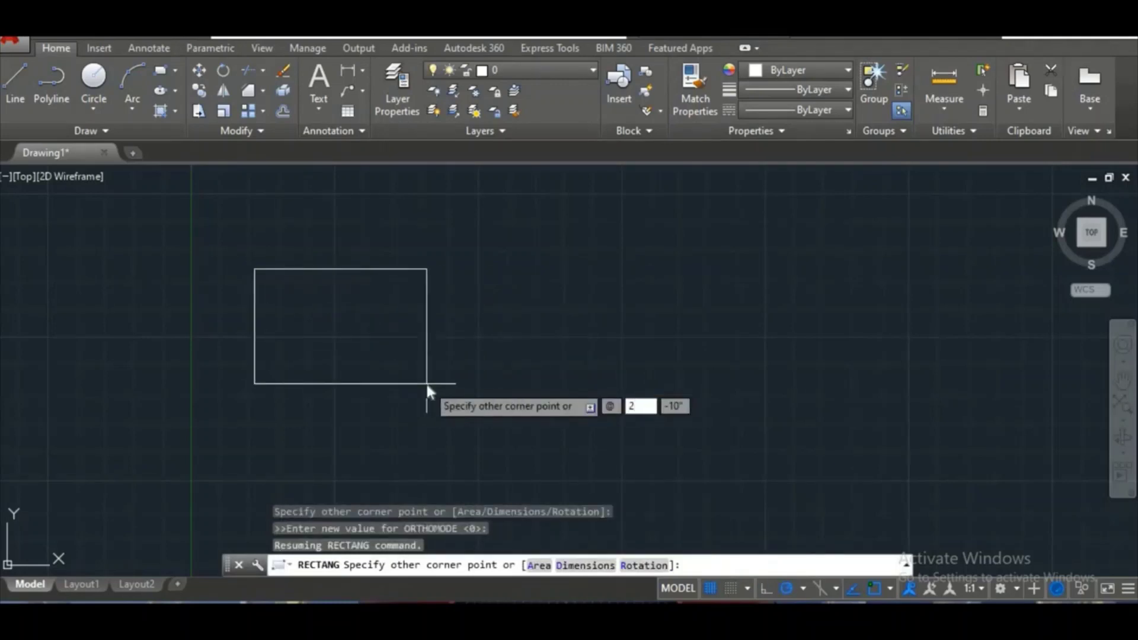
type("'")
key("Tab")
type("2")
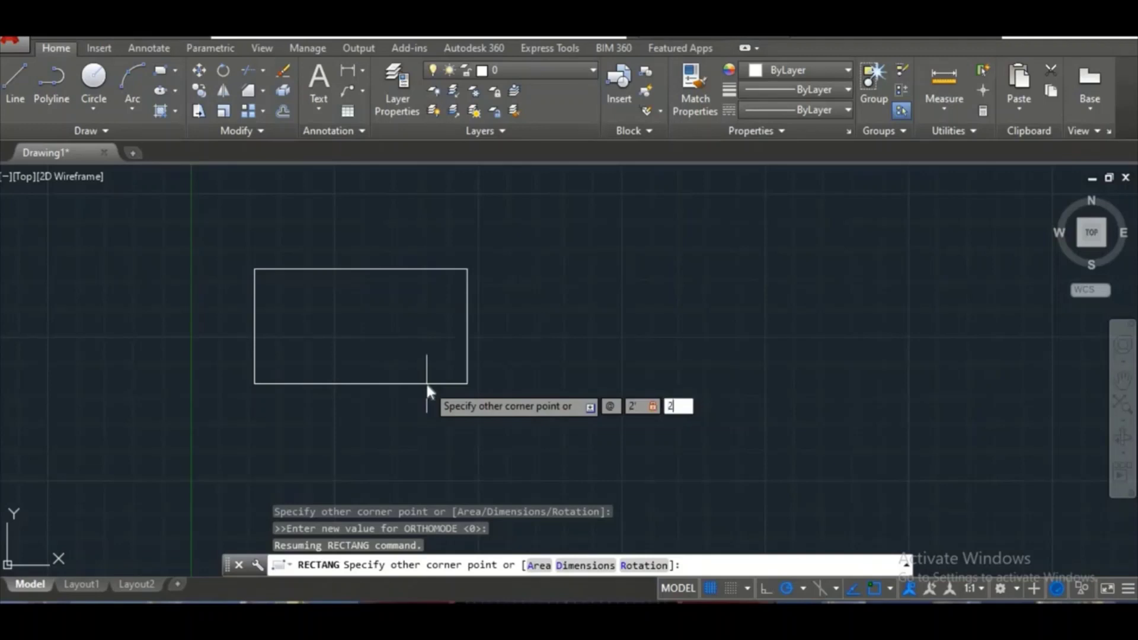
type("'")
key("Return")
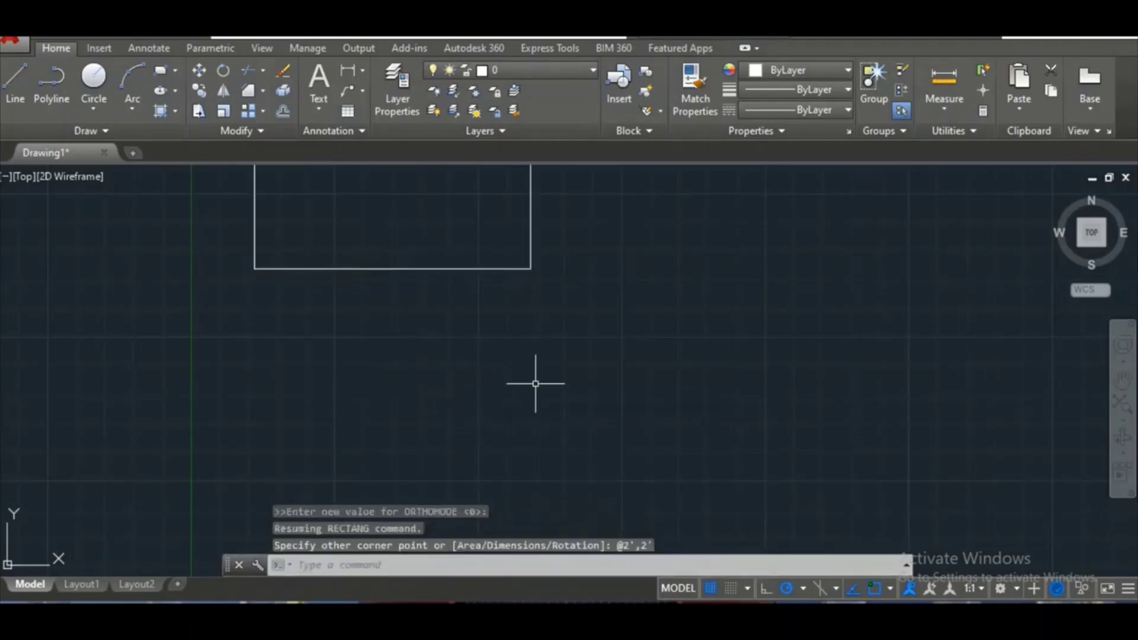
type("z")
key("Return")
type("a")
key("Return")
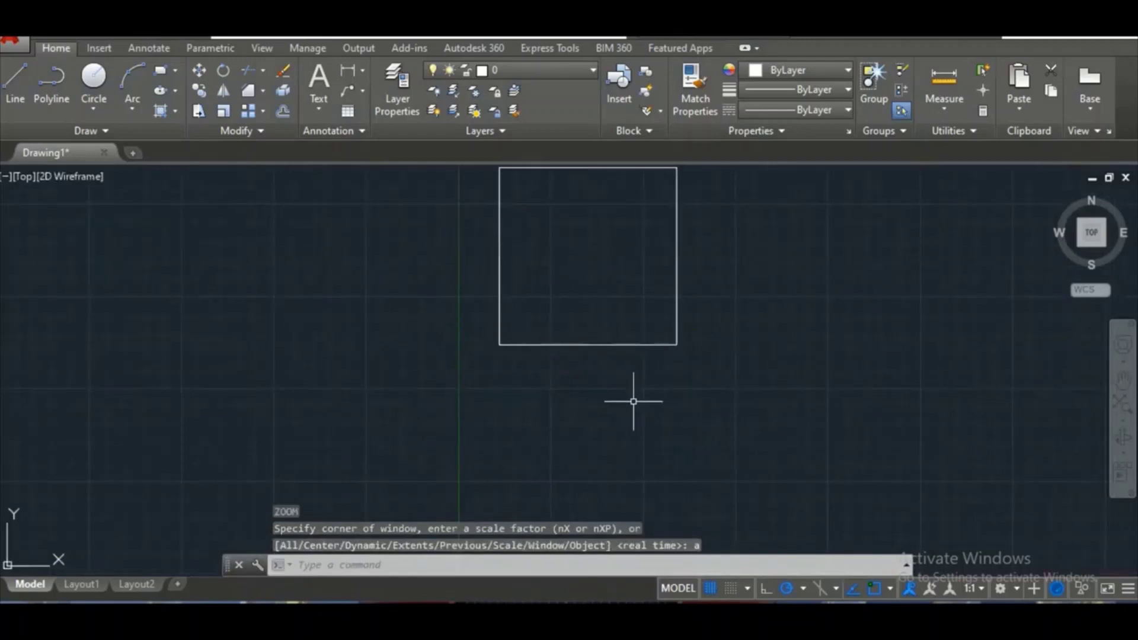
Draw a 3' by 3' square to the right of the first one.
type("rec")
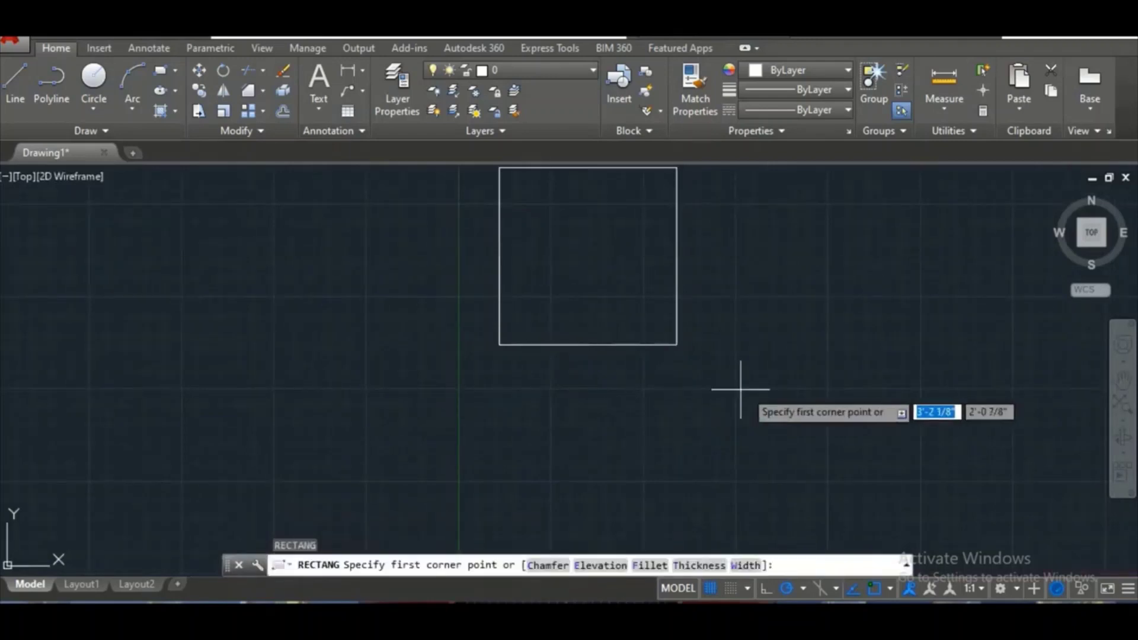
left_click(740, 406)
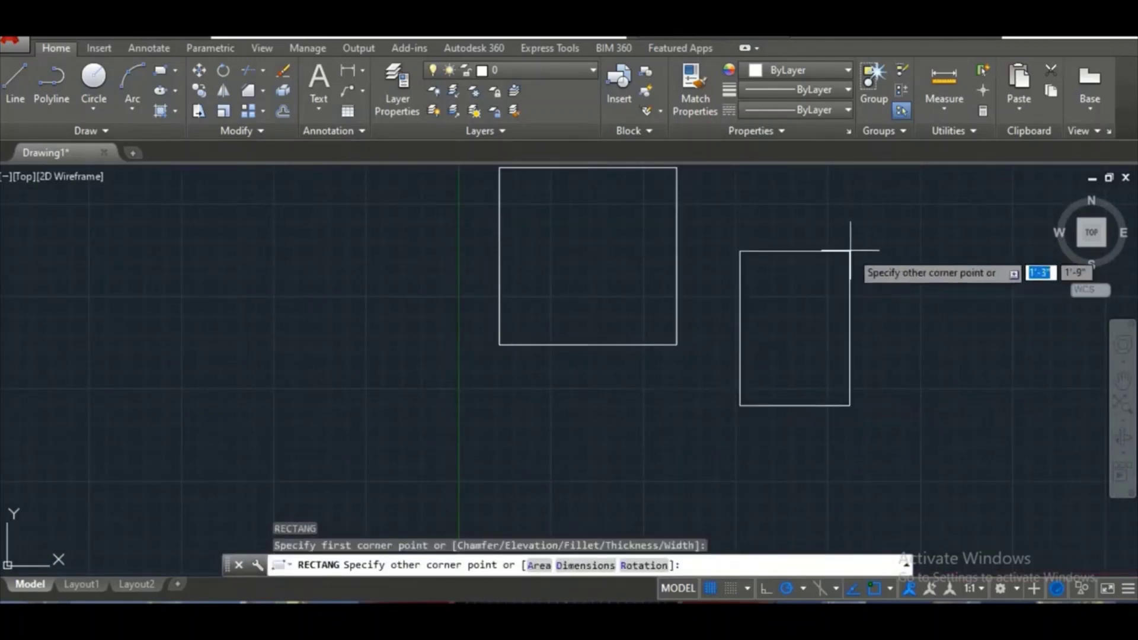
key("shift")
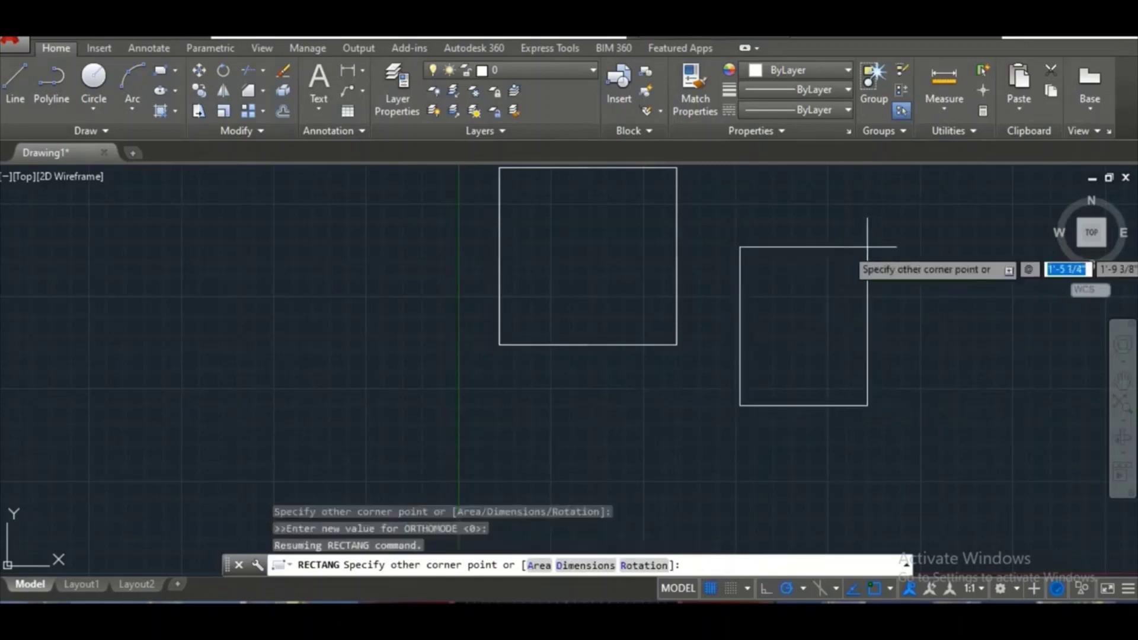
type("3'")
key("Tab")
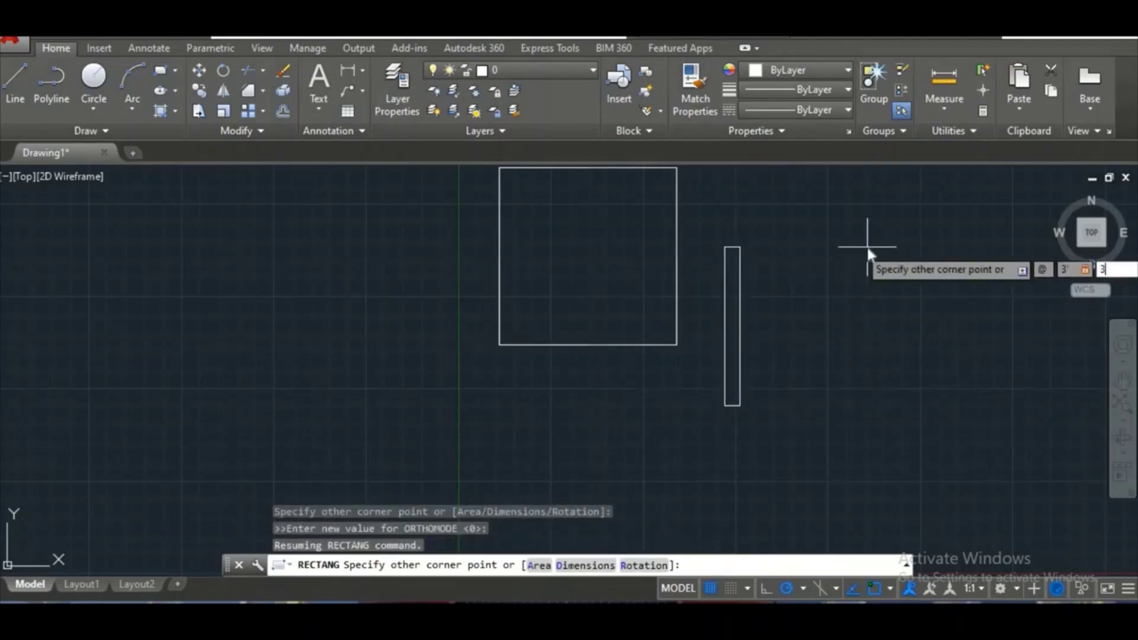
type("3'")
key("Return")
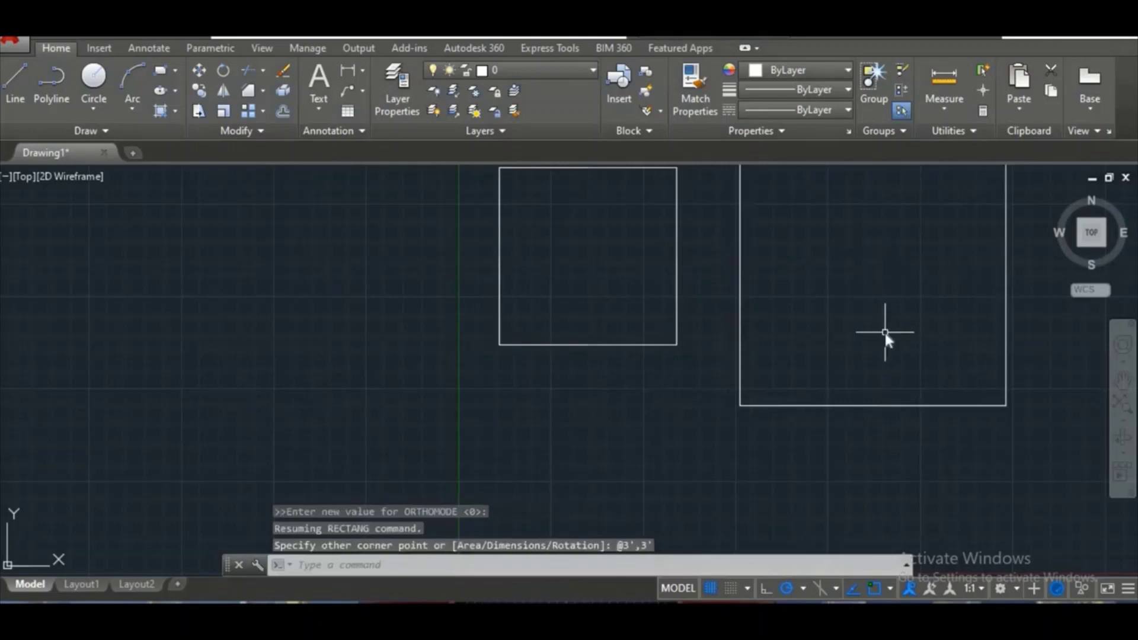
Zoom All and pan so both squares are framed in the view.
type("z")
key("Return")
type("a")
key("Return")
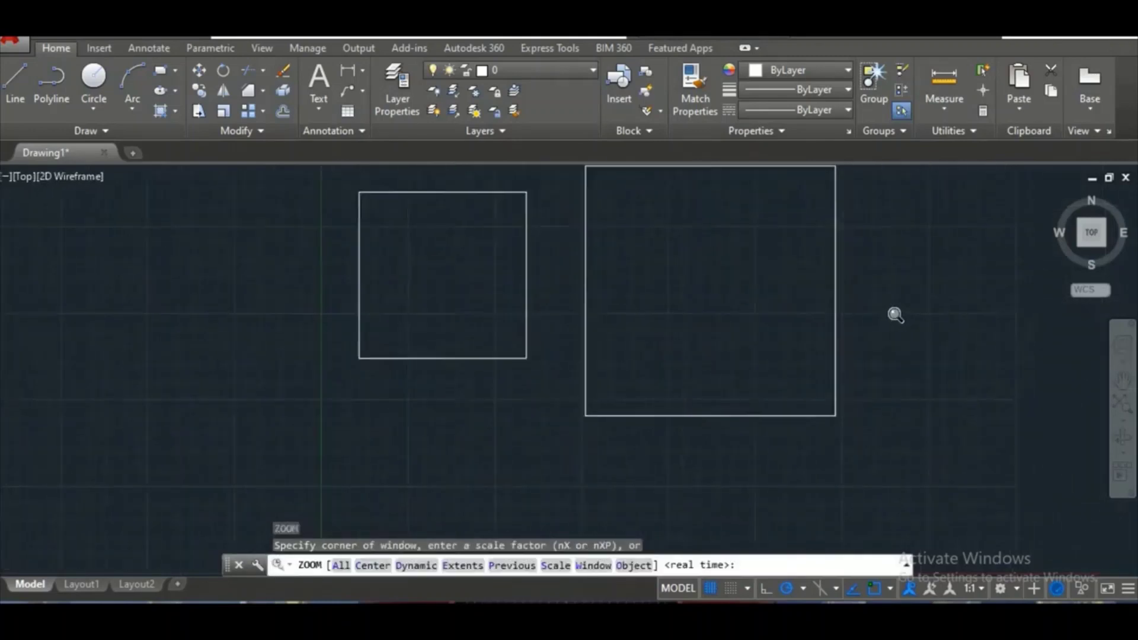
type("p")
key("Return")
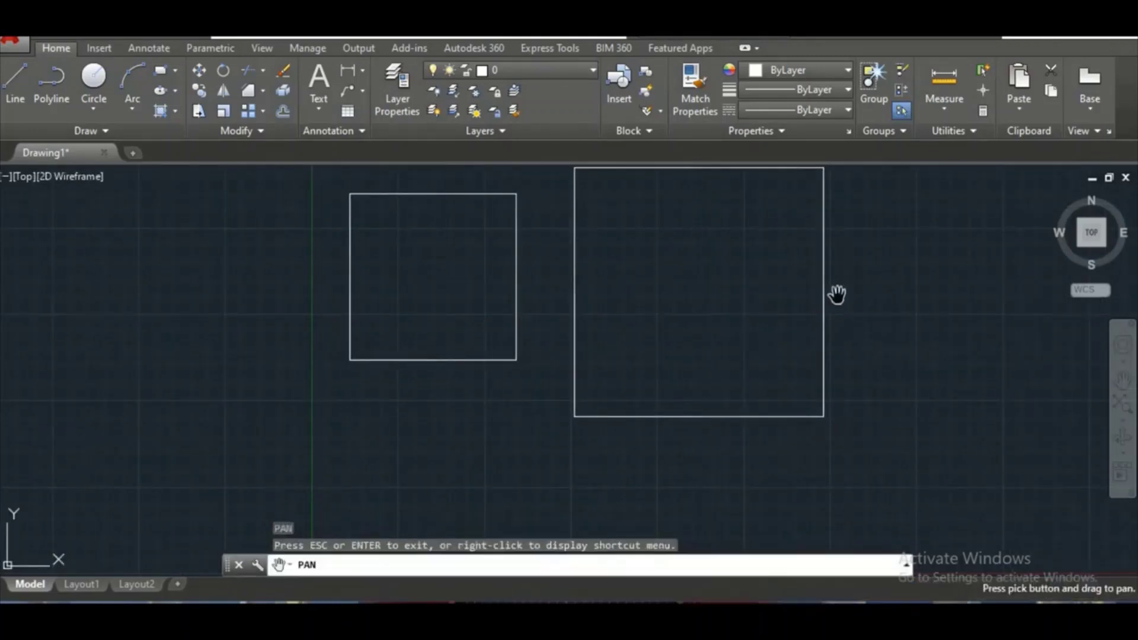
left_click_drag(836, 295, 704, 377)
key("Escape")
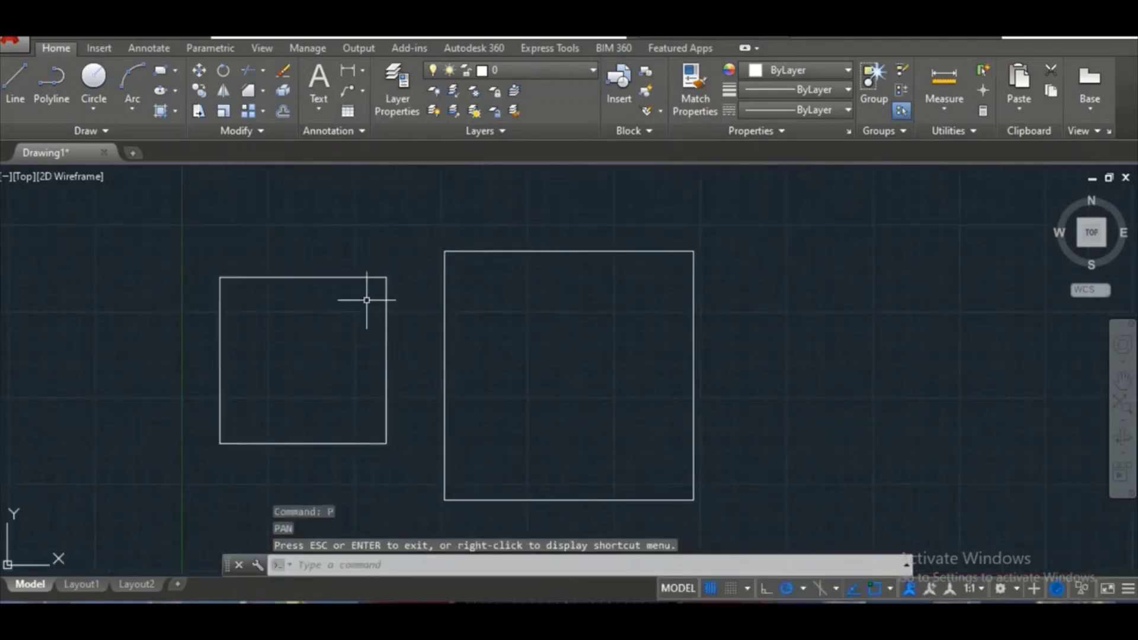
Chamfer the small square's top-right corner, measuring 7" and 9 7/8" distances on screen.
left_click(248, 91)
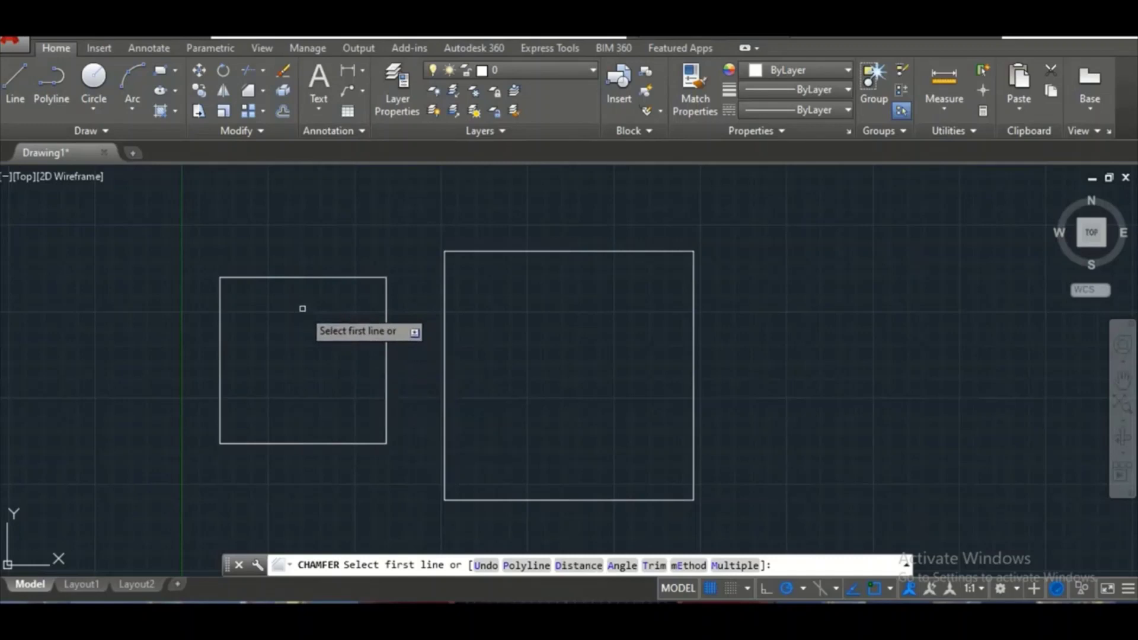
type("d")
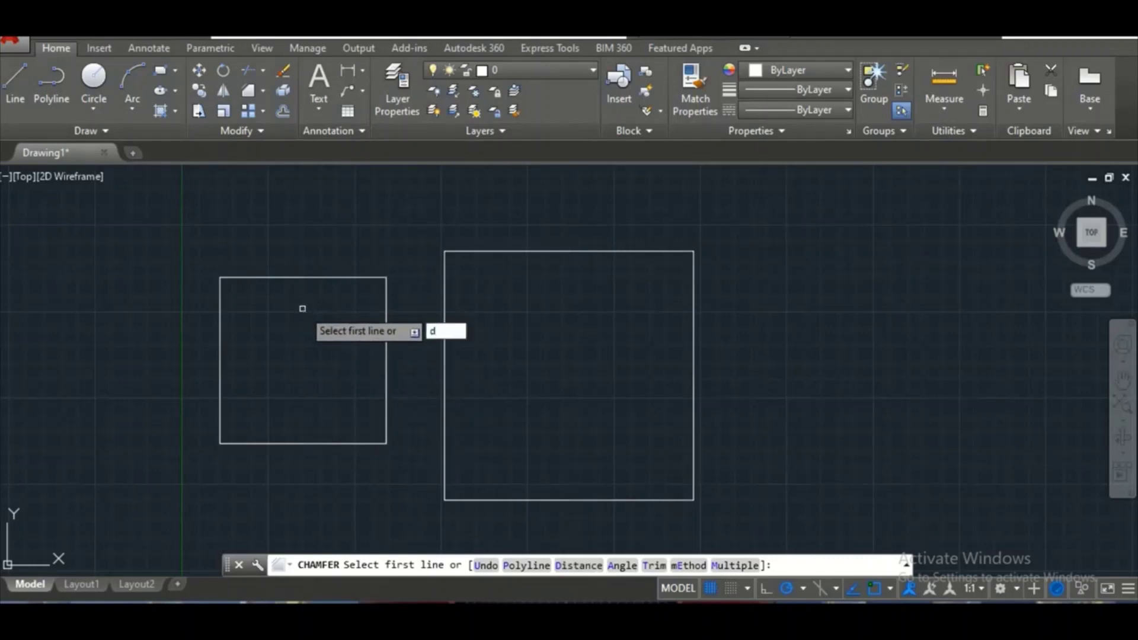
key("Return")
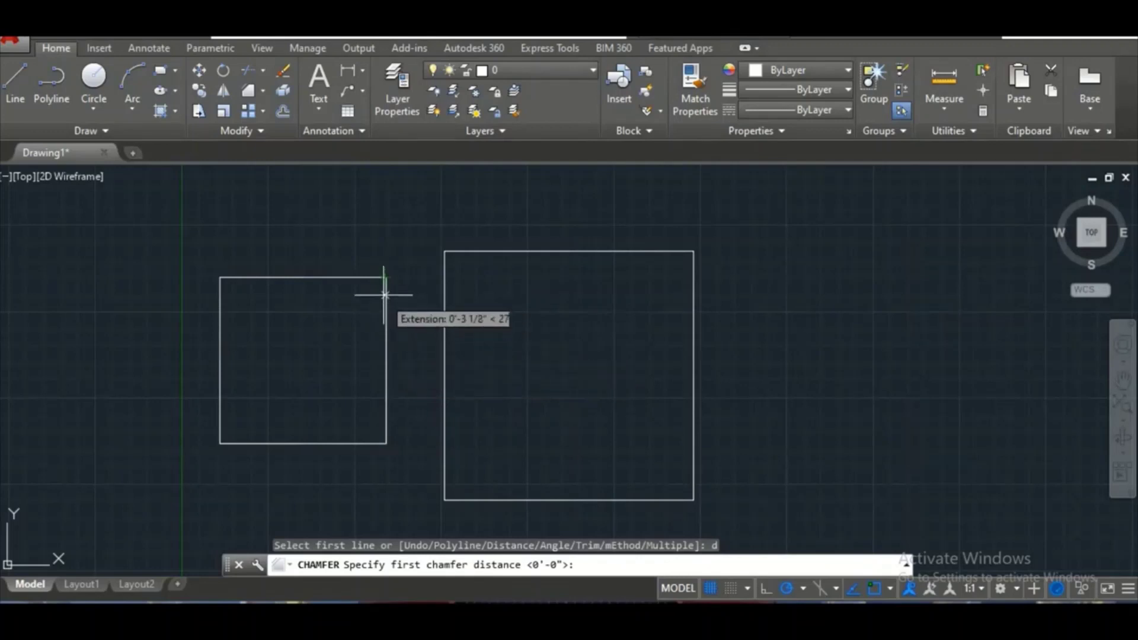
left_click(386, 278)
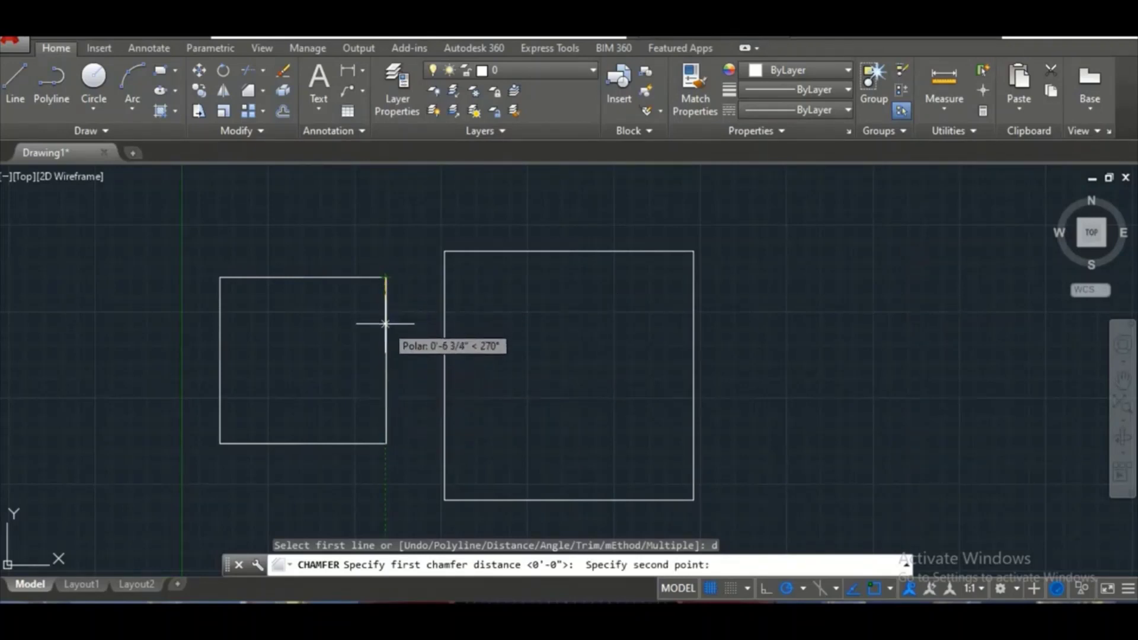
left_click(385, 325)
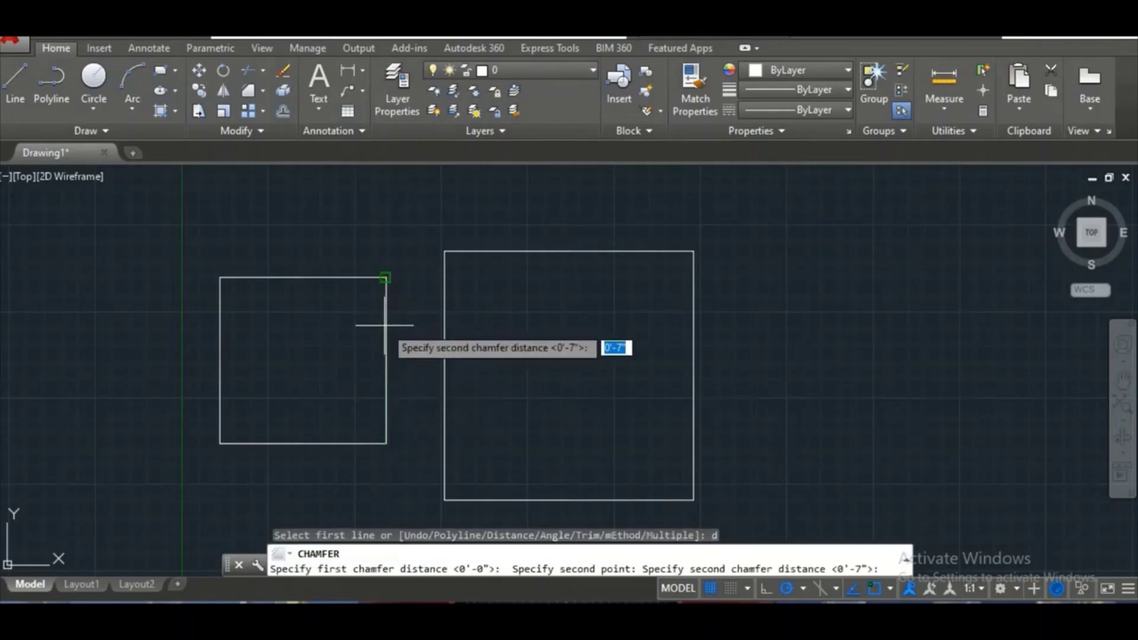
left_click(386, 277)
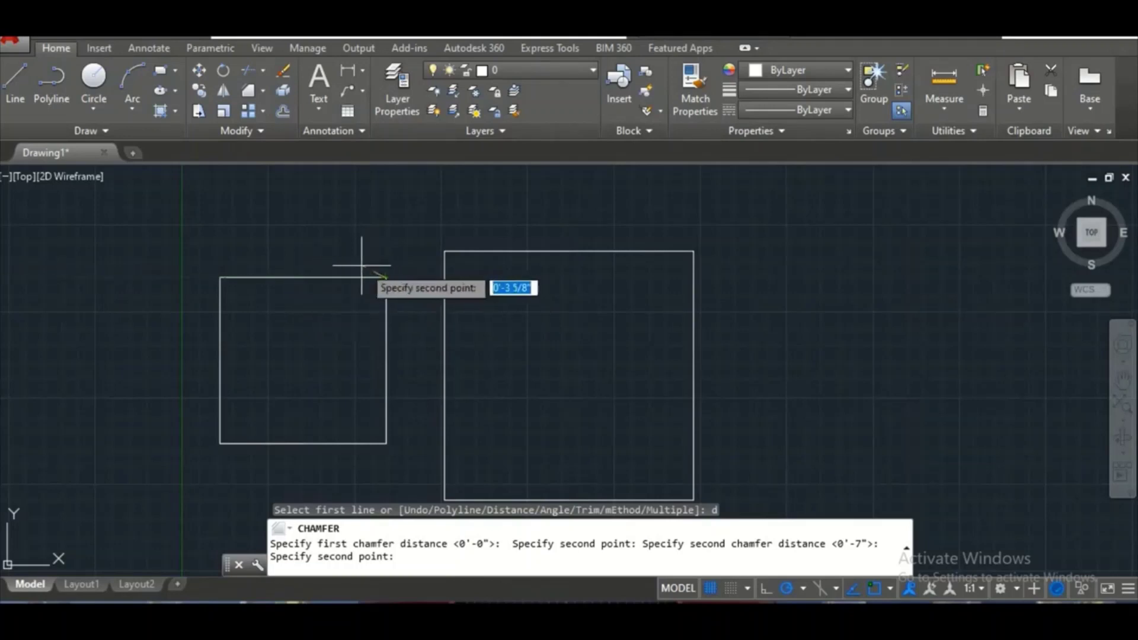
left_click(316, 277)
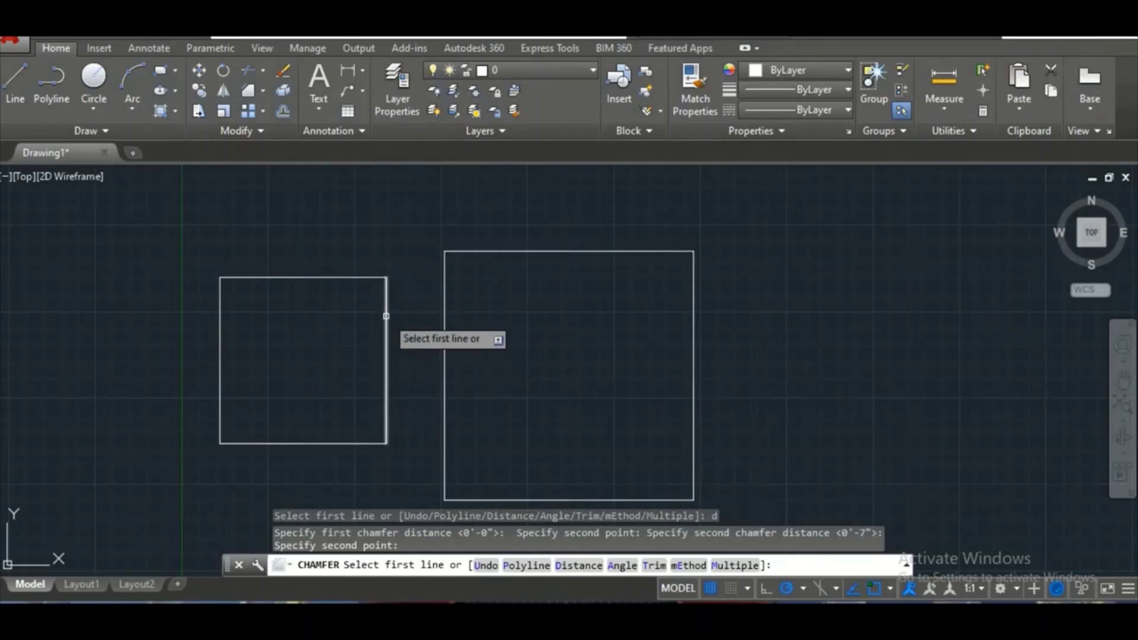
left_click(386, 316)
left_click(360, 277)
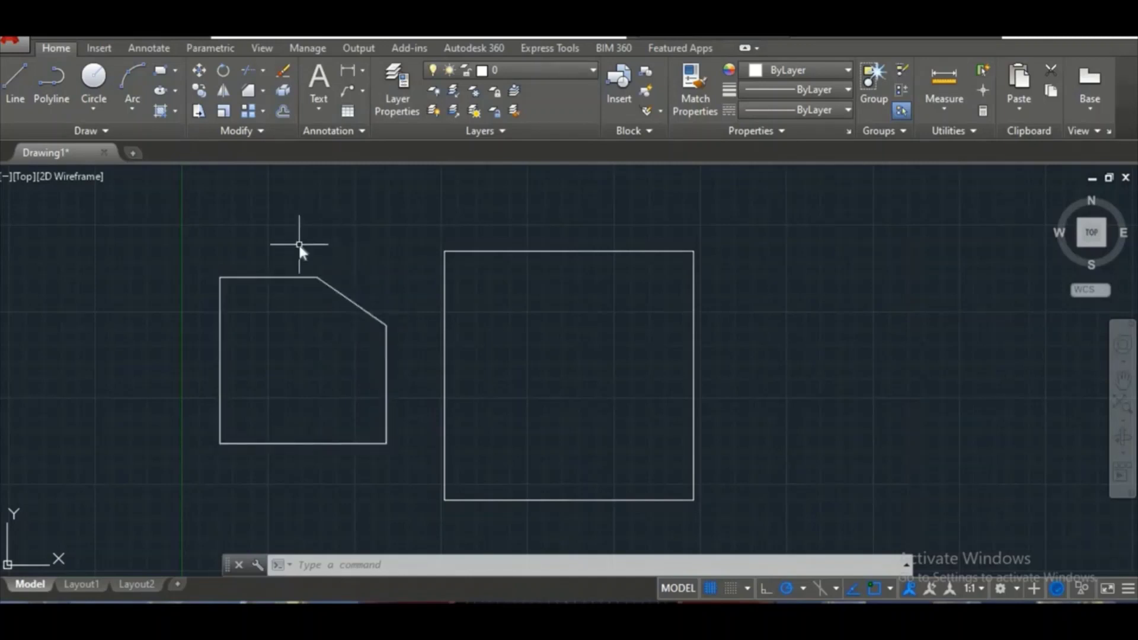
Chamfer the small square's lower-left corner using distances picked along its left and bottom edges.
type("cha")
key("Return")
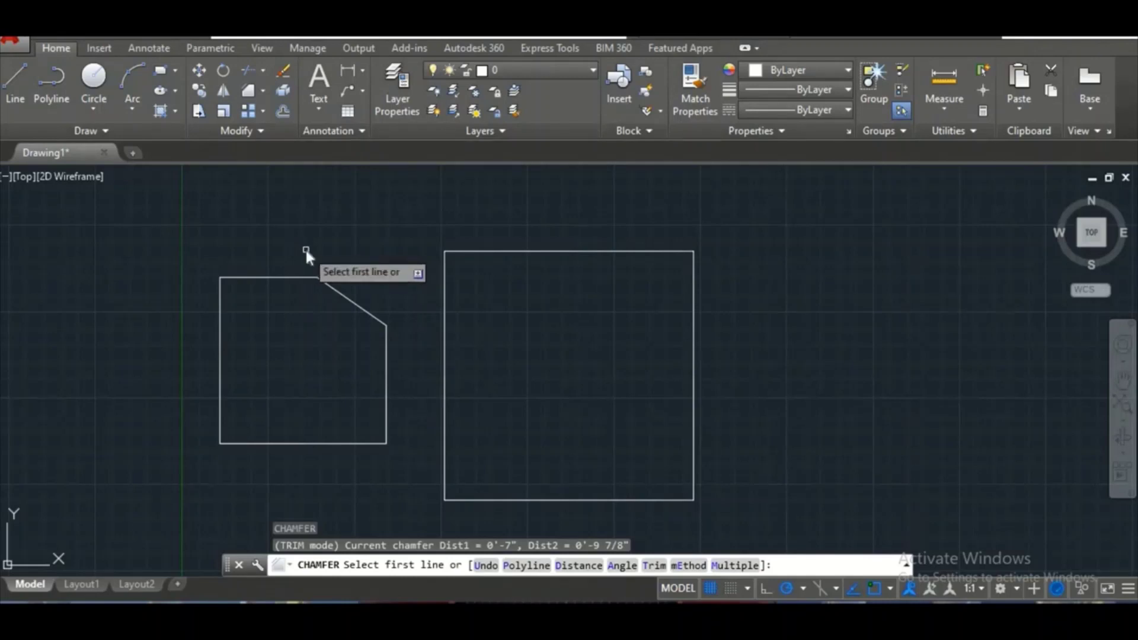
type("d")
key("Return")
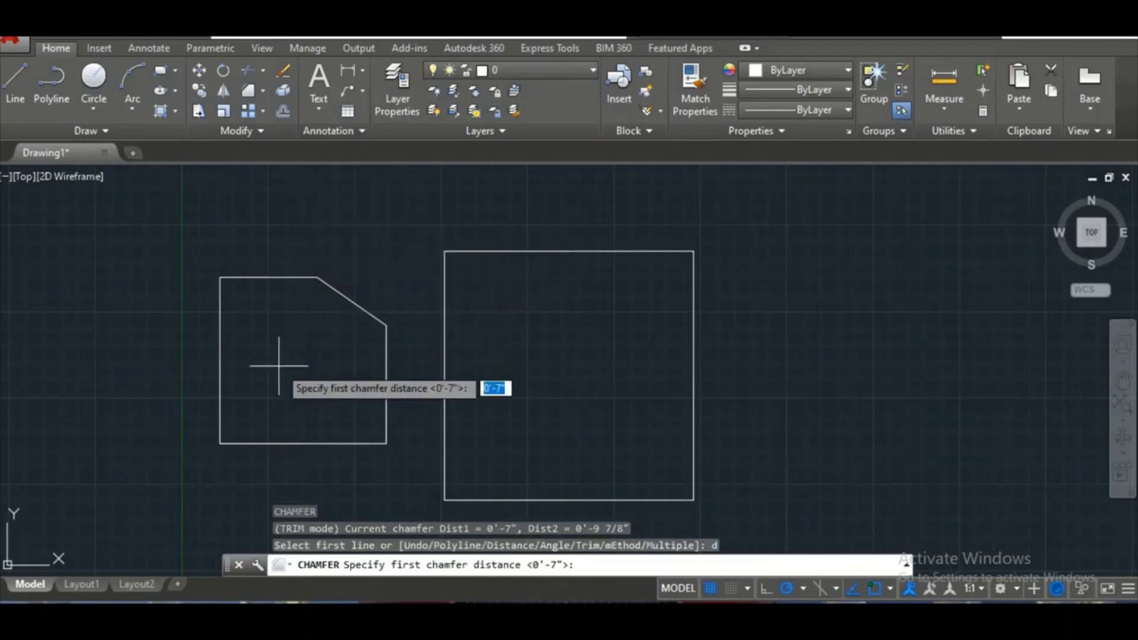
left_click(219, 444)
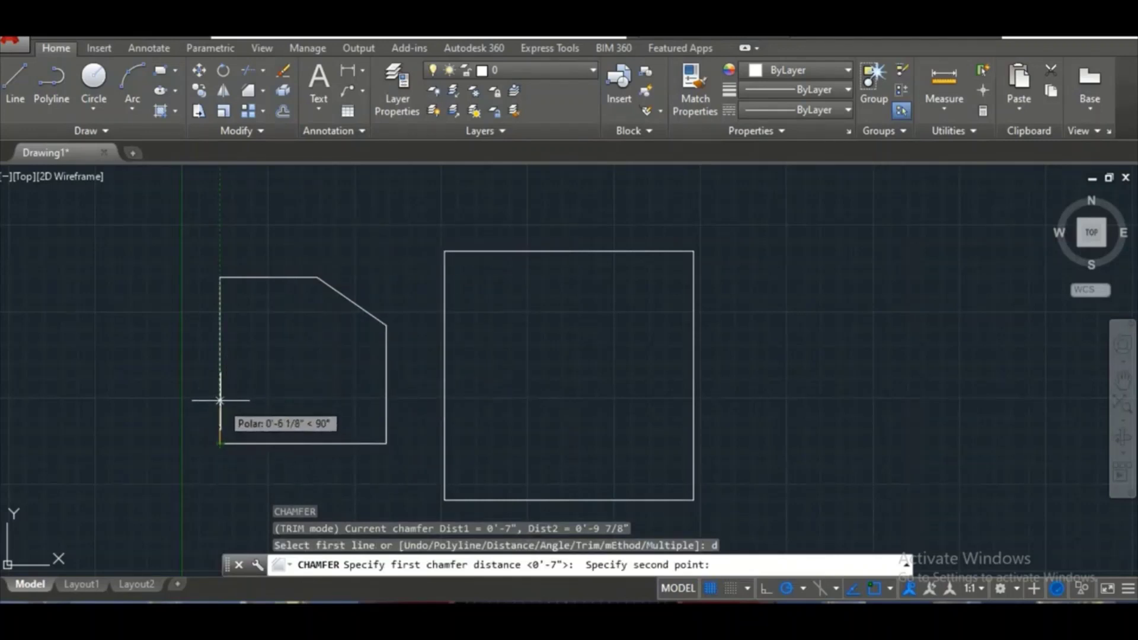
left_click(219, 402)
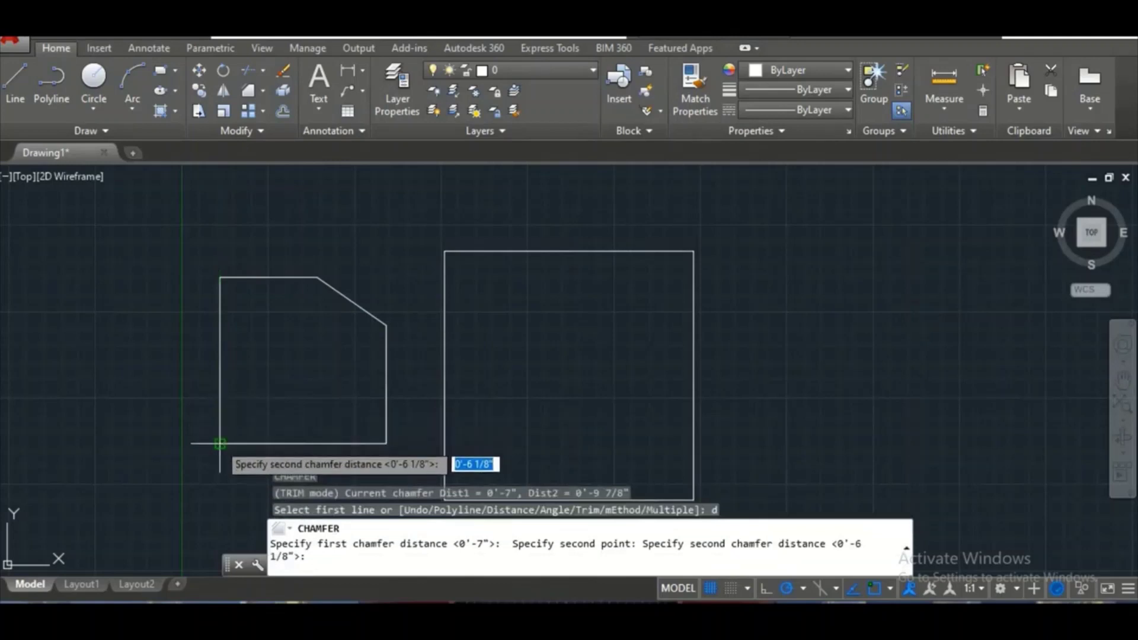
left_click(220, 444)
left_click(276, 443)
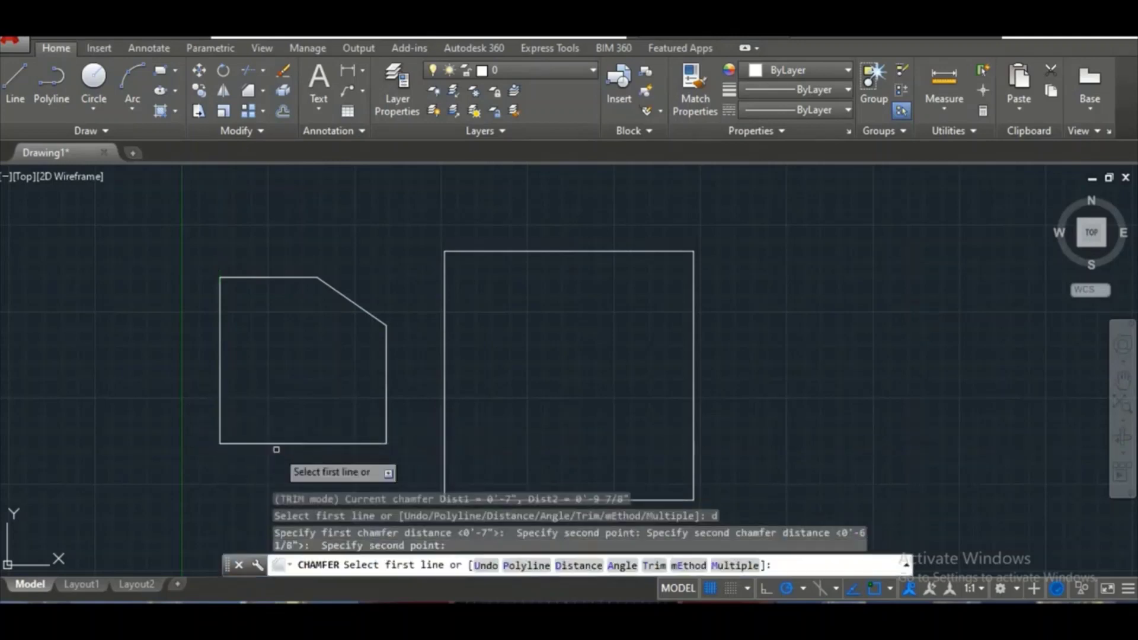
left_click(273, 444)
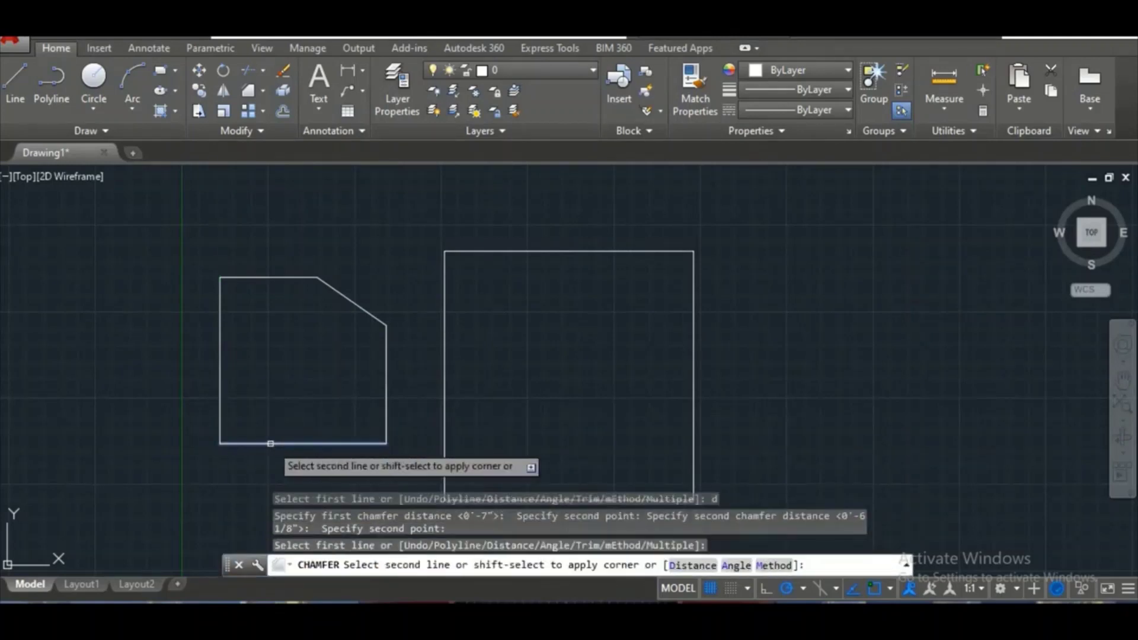
left_click(220, 398)
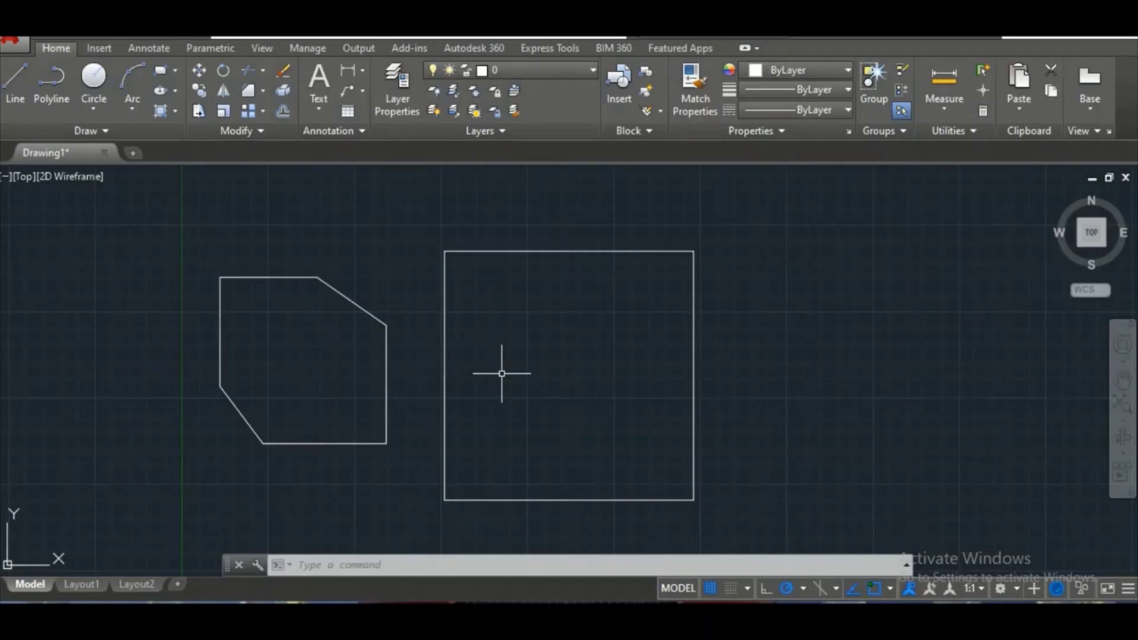
Chamfer the large square's top-left corner with distances of 7" and 9".
type("ch")
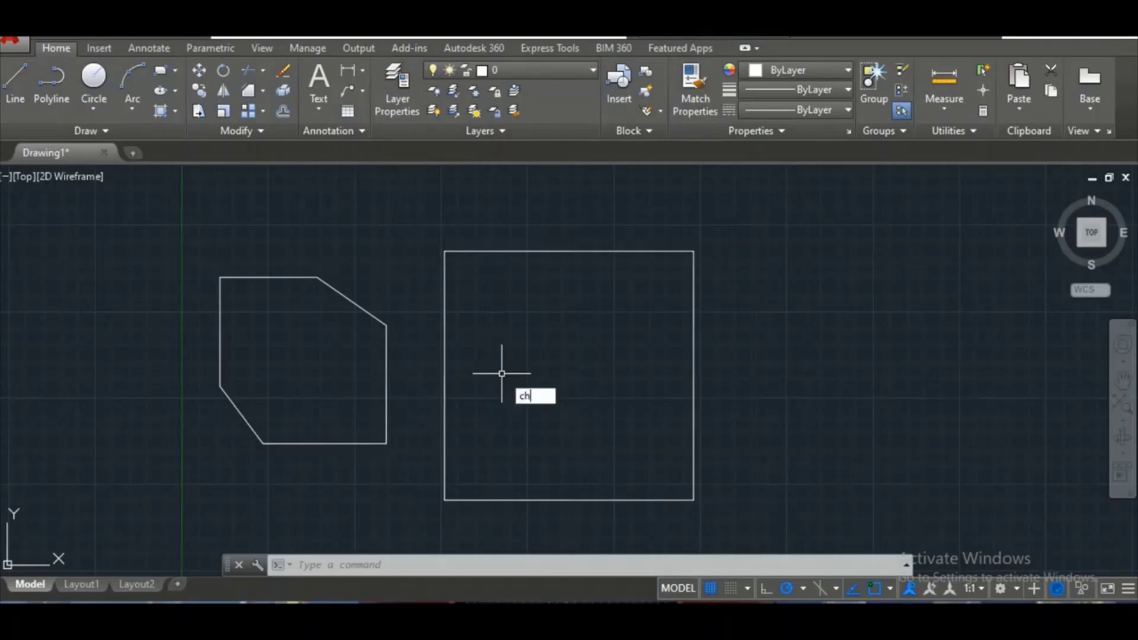
type("a")
key("Return")
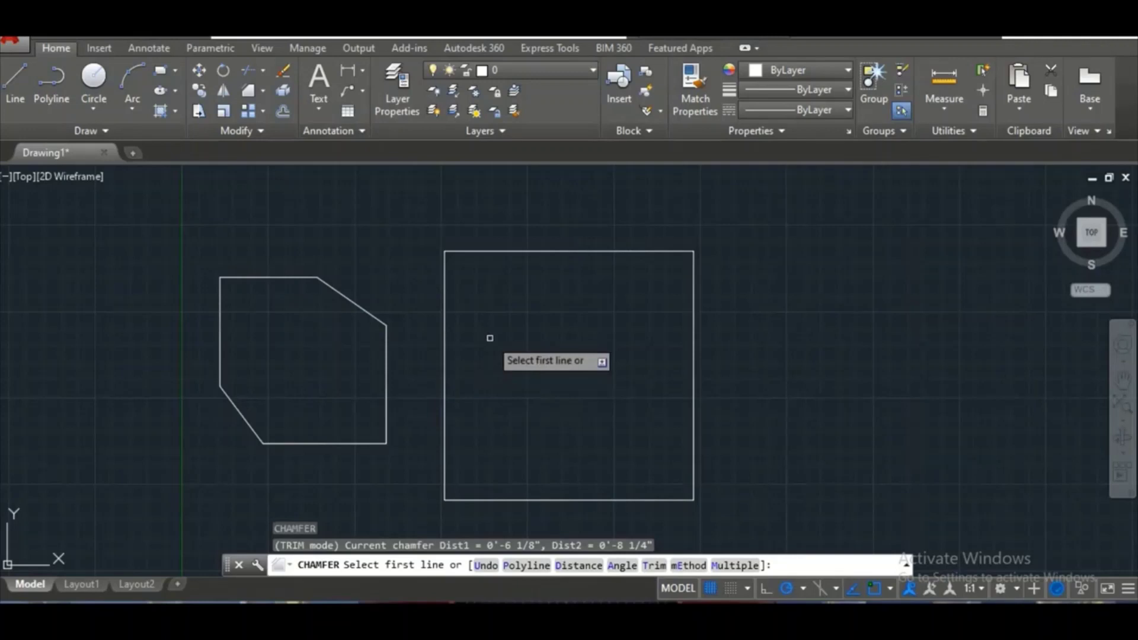
type("d")
key("Return")
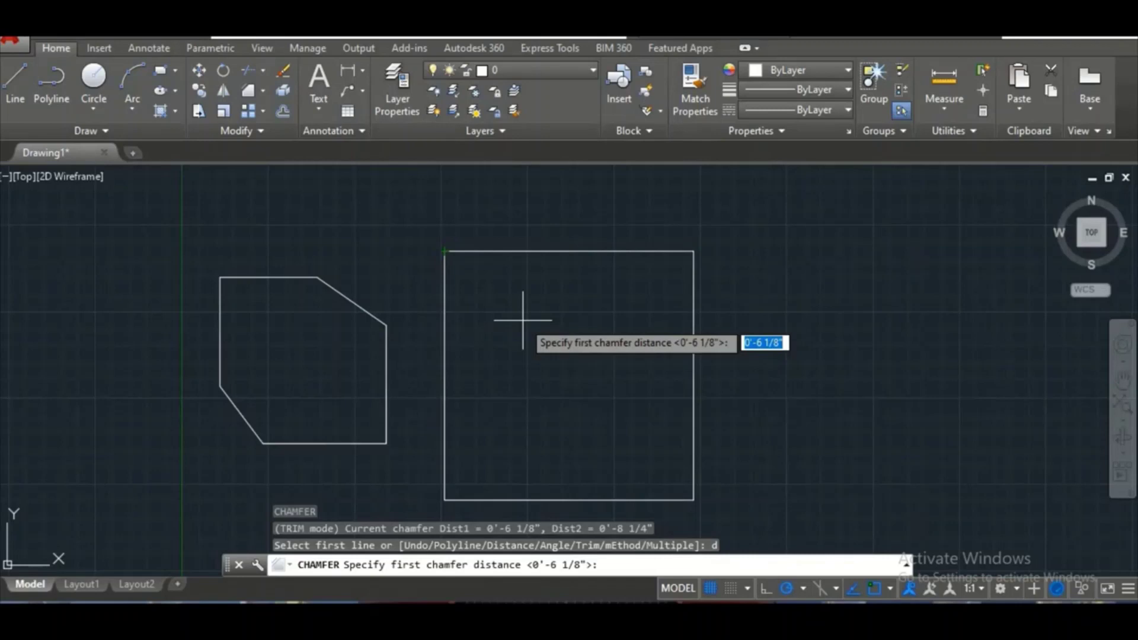
type("9")
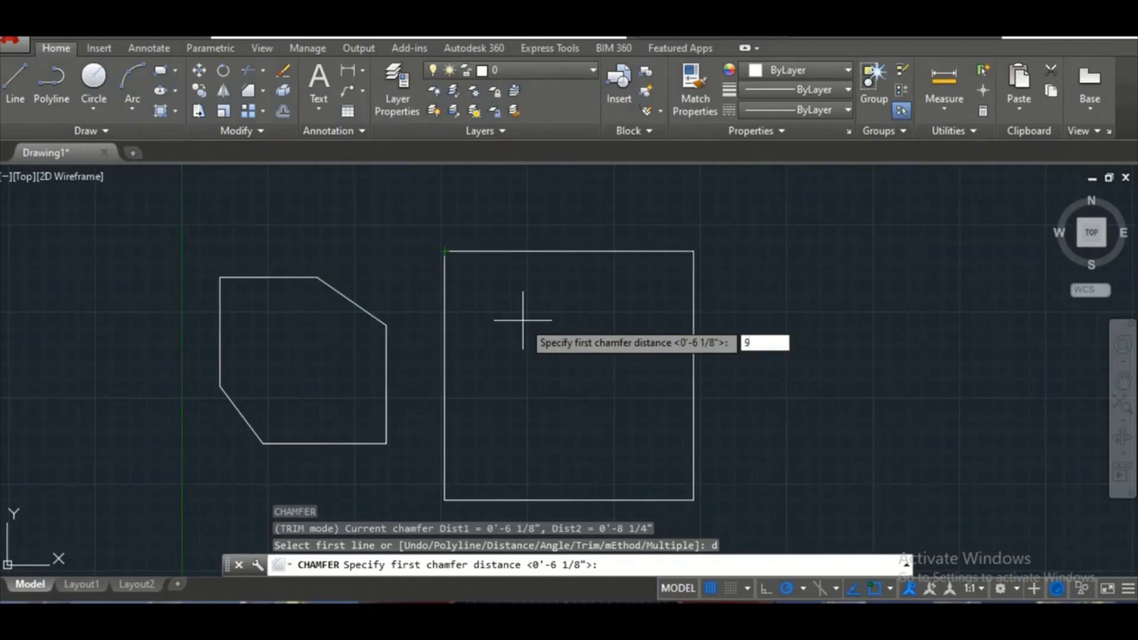
type("\"")
key("Tab")
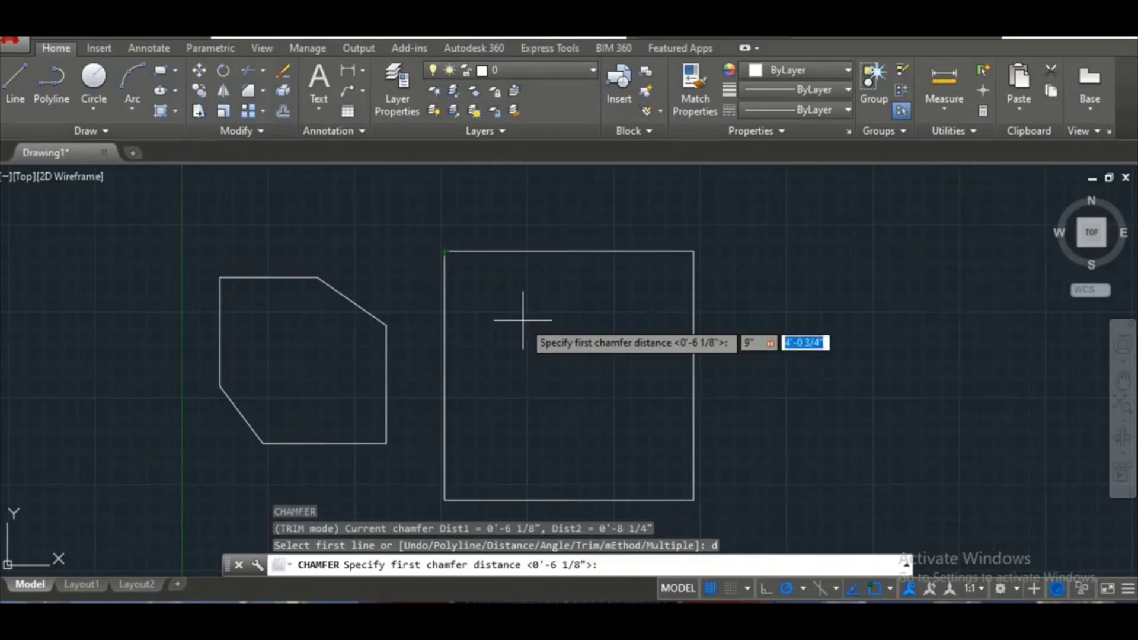
key("BackSpace")
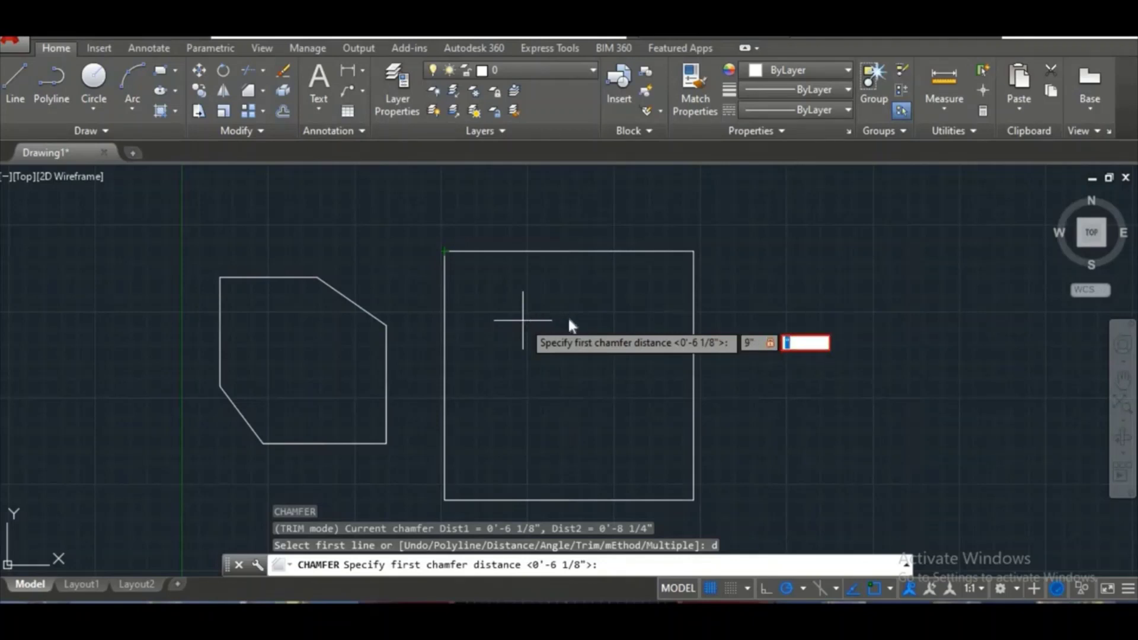
key("Return")
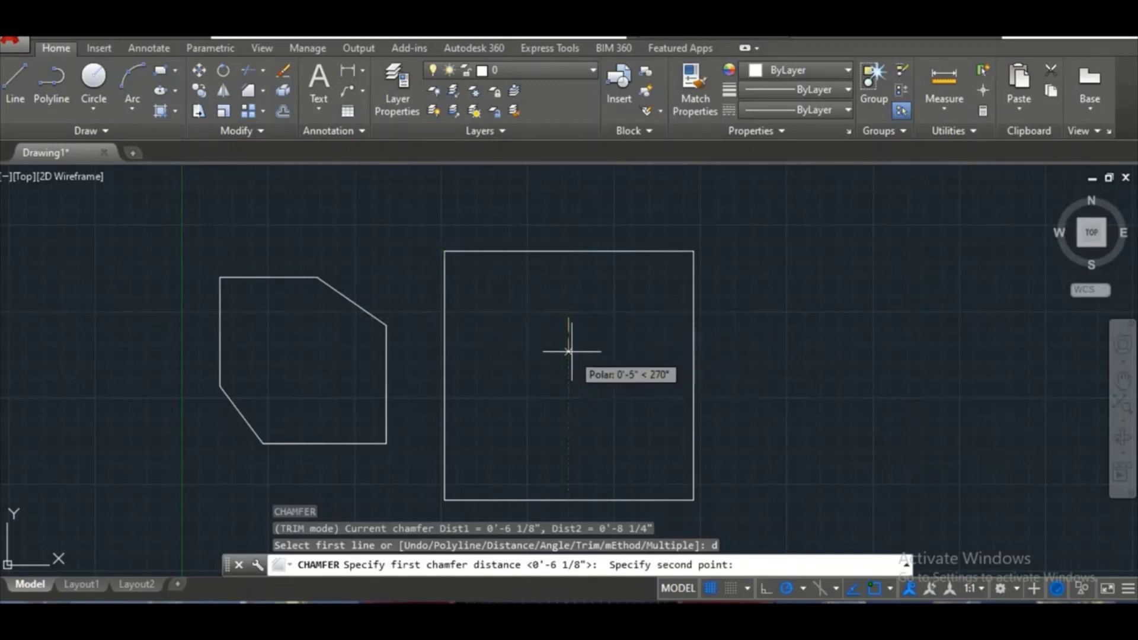
left_click(569, 364)
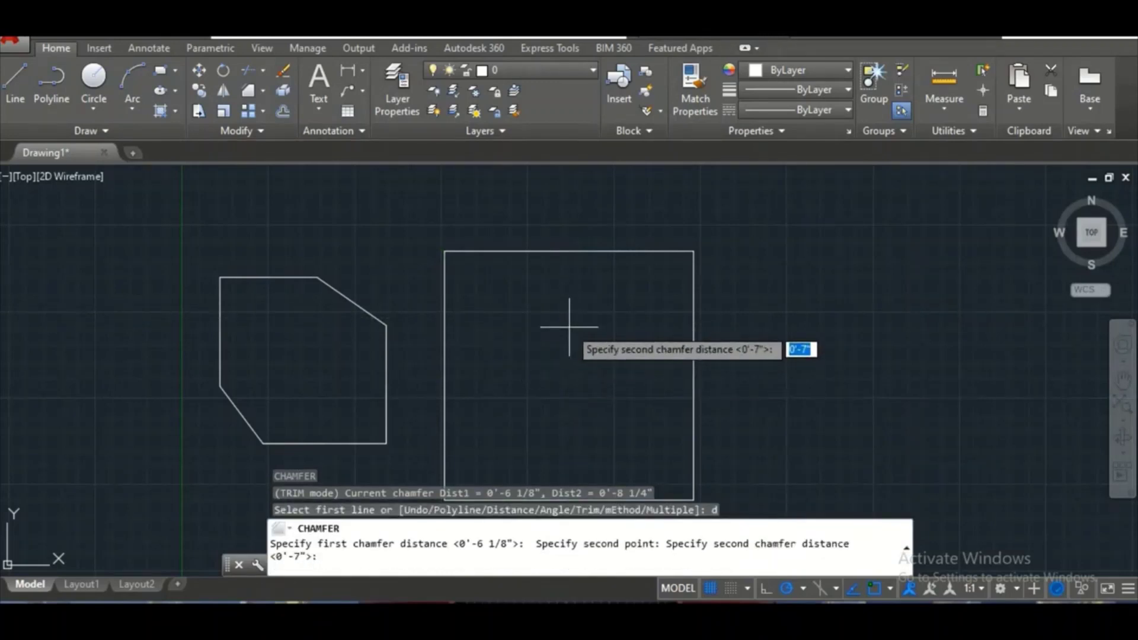
type("9")
type("\"")
key("Return")
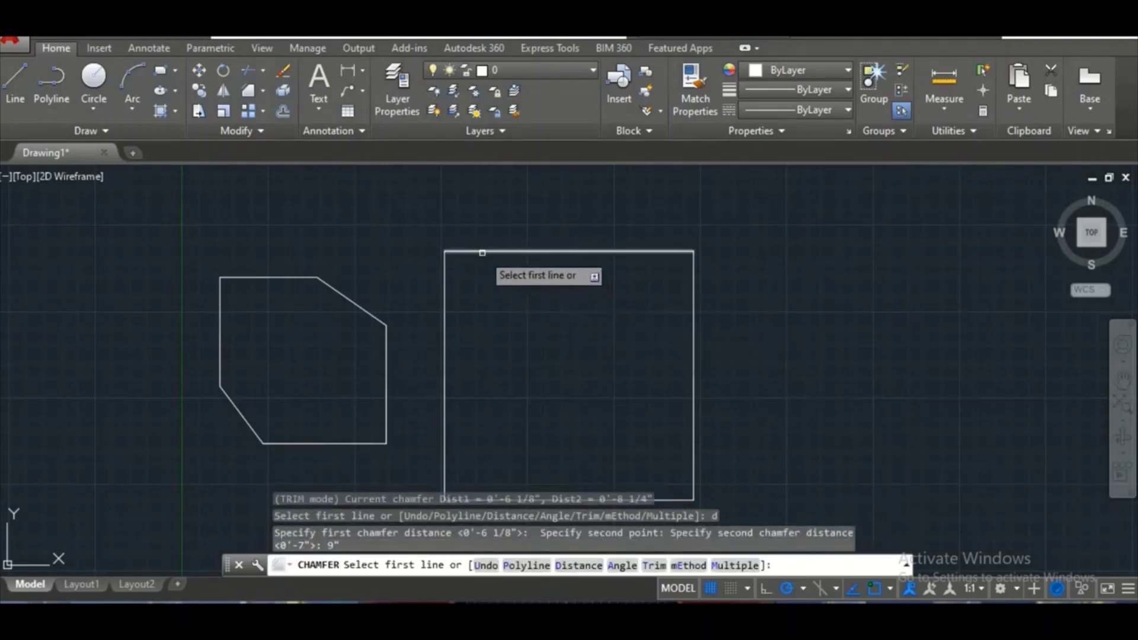
left_click(479, 251)
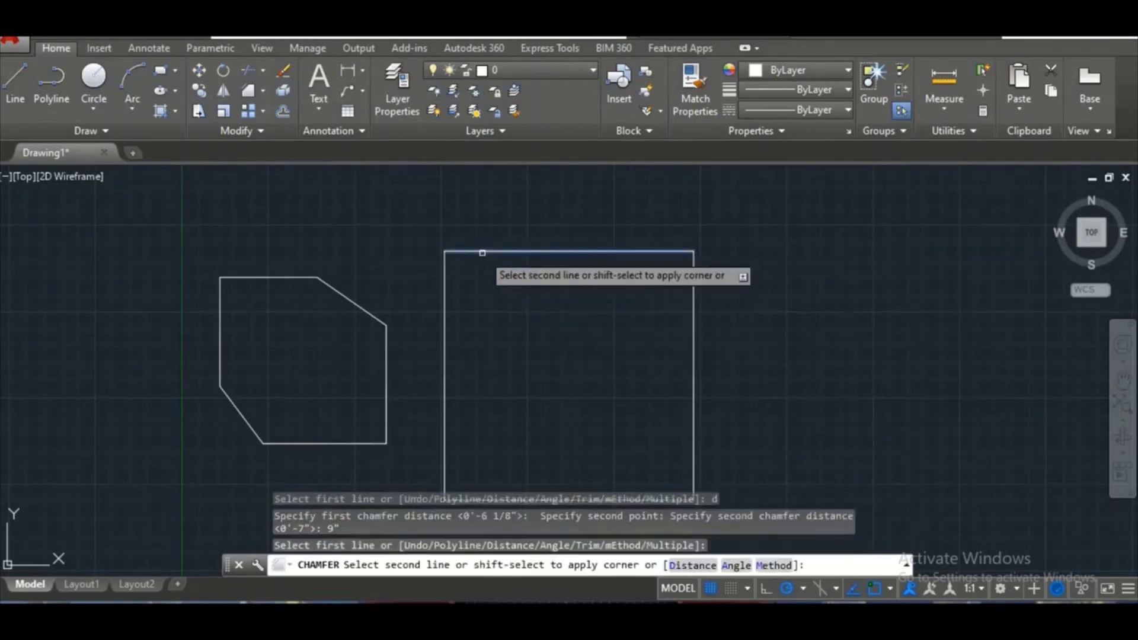
left_click(445, 320)
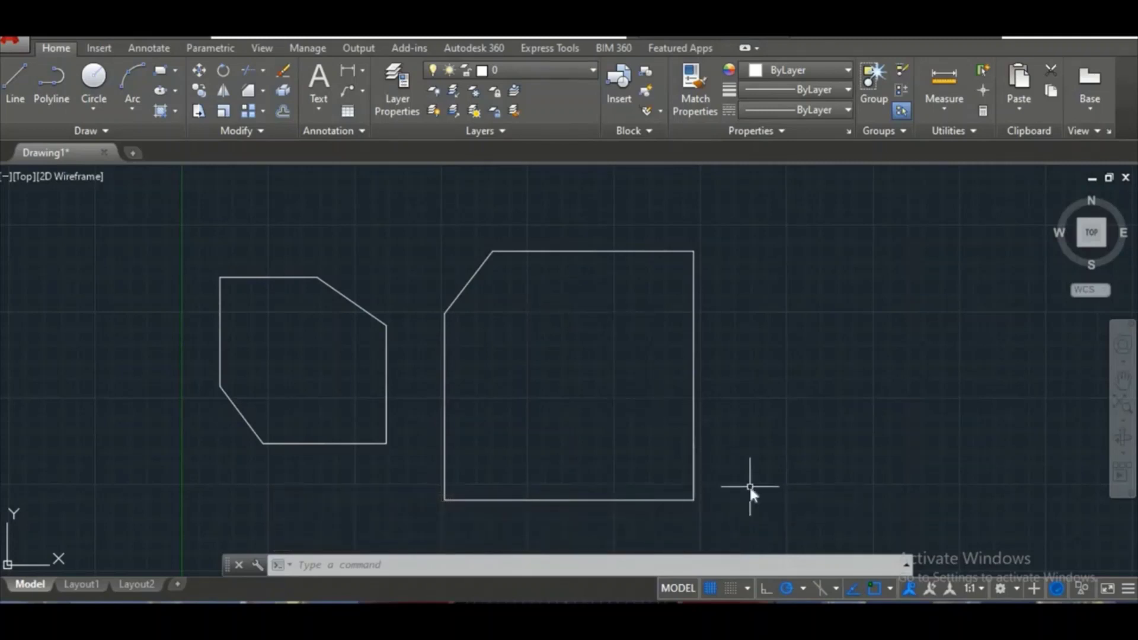
Chamfer the large square's bottom-right corner with distances of 12" and 1'.
type("cha")
key("Return")
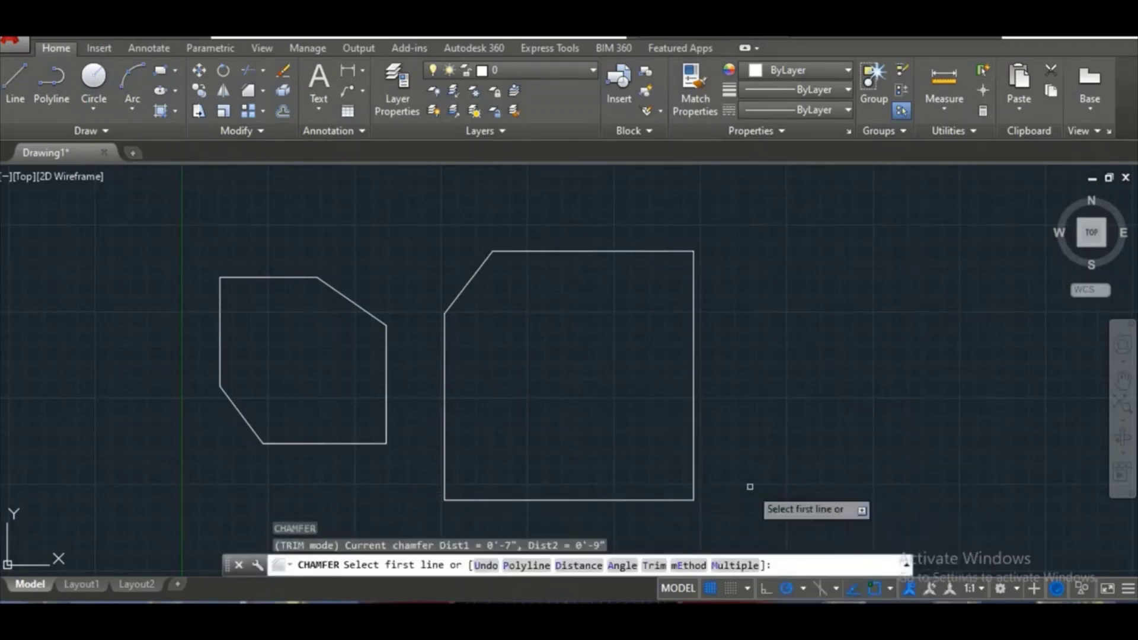
type("d")
key("Return")
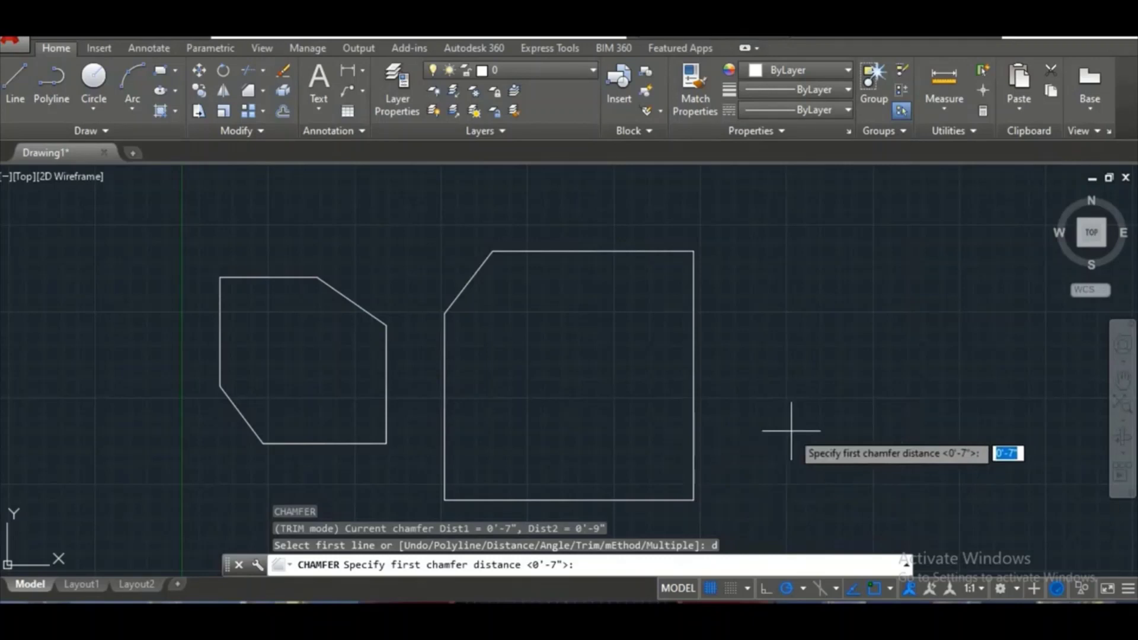
type("12")
key("Return")
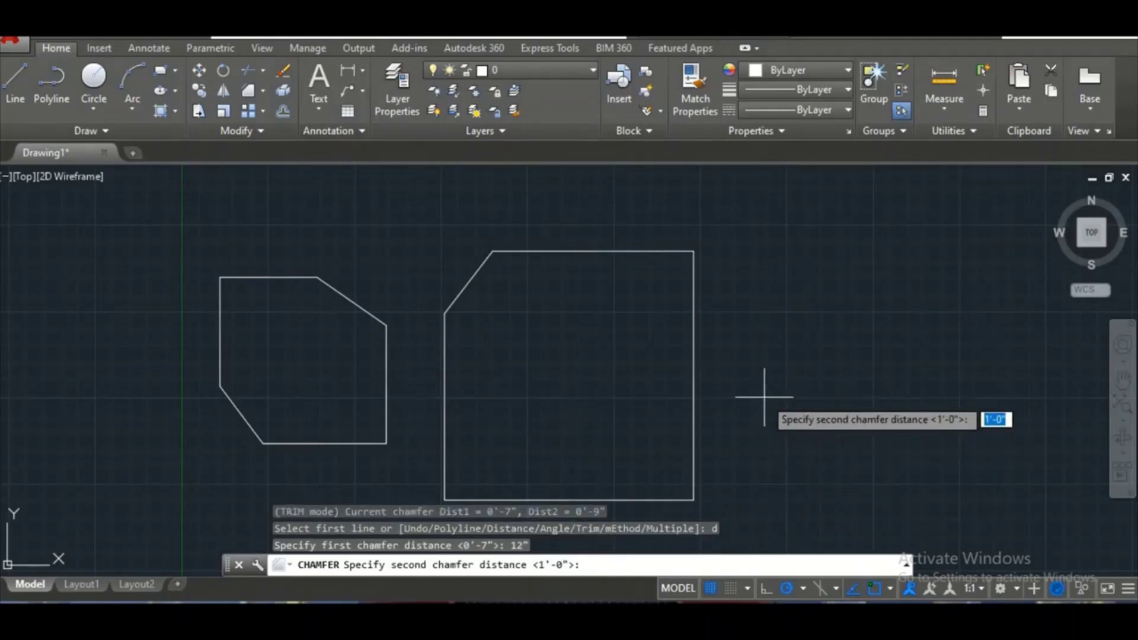
type("1")
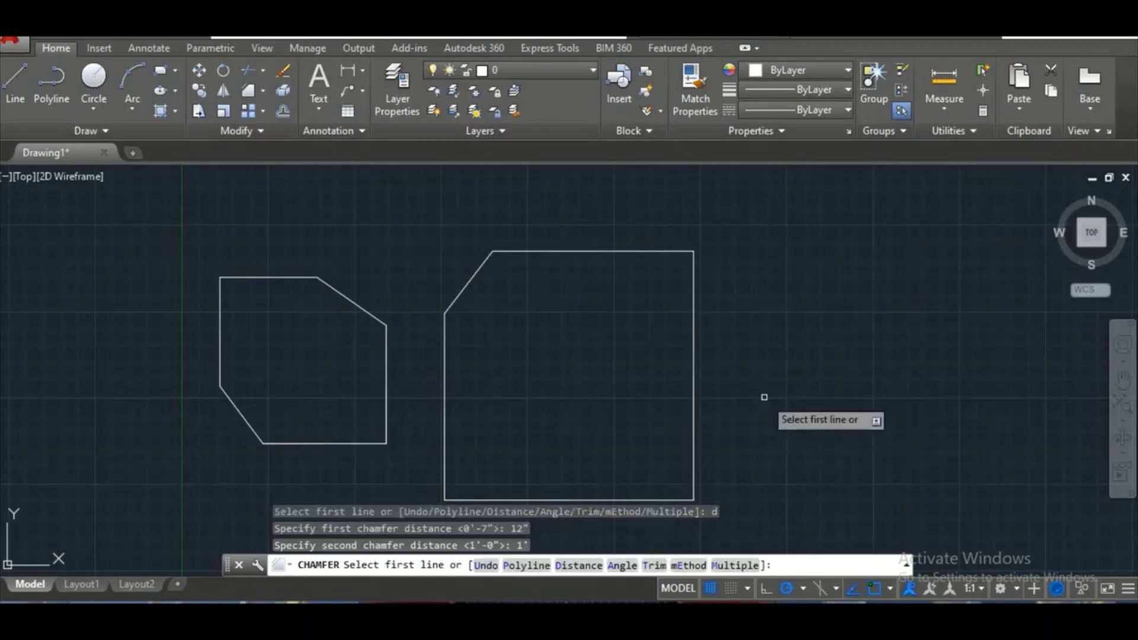
left_click(695, 430)
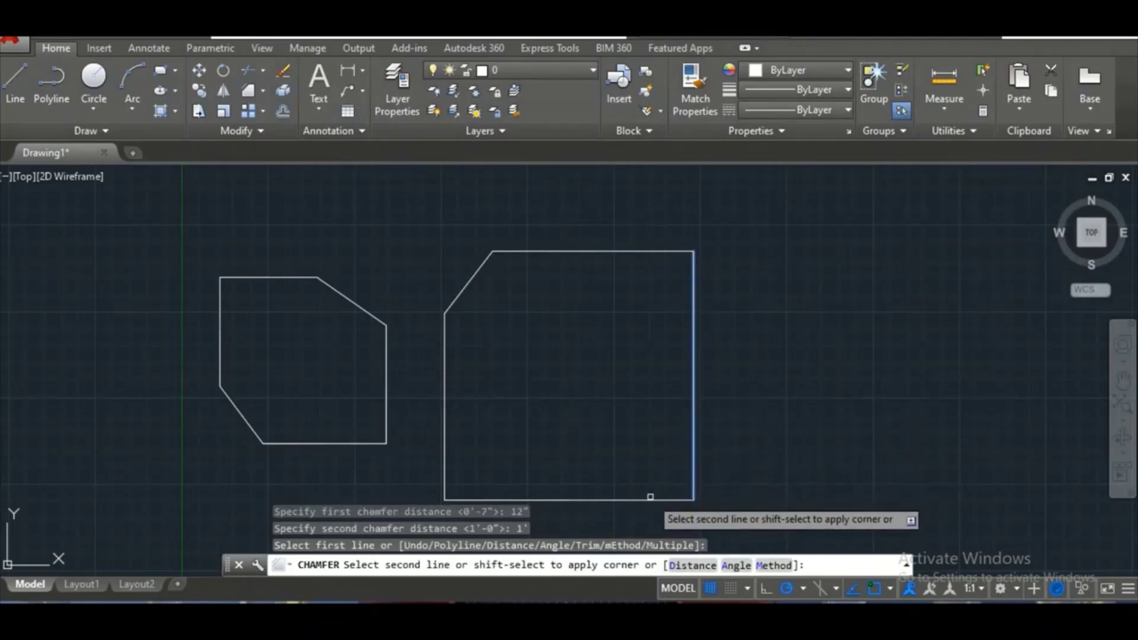
left_click(642, 498)
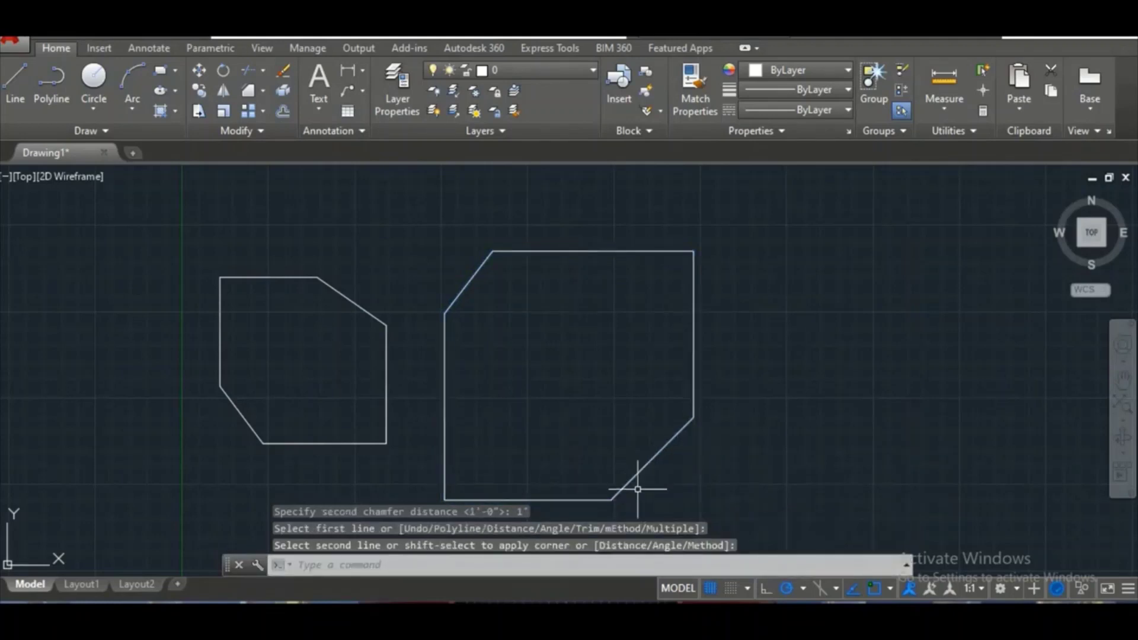
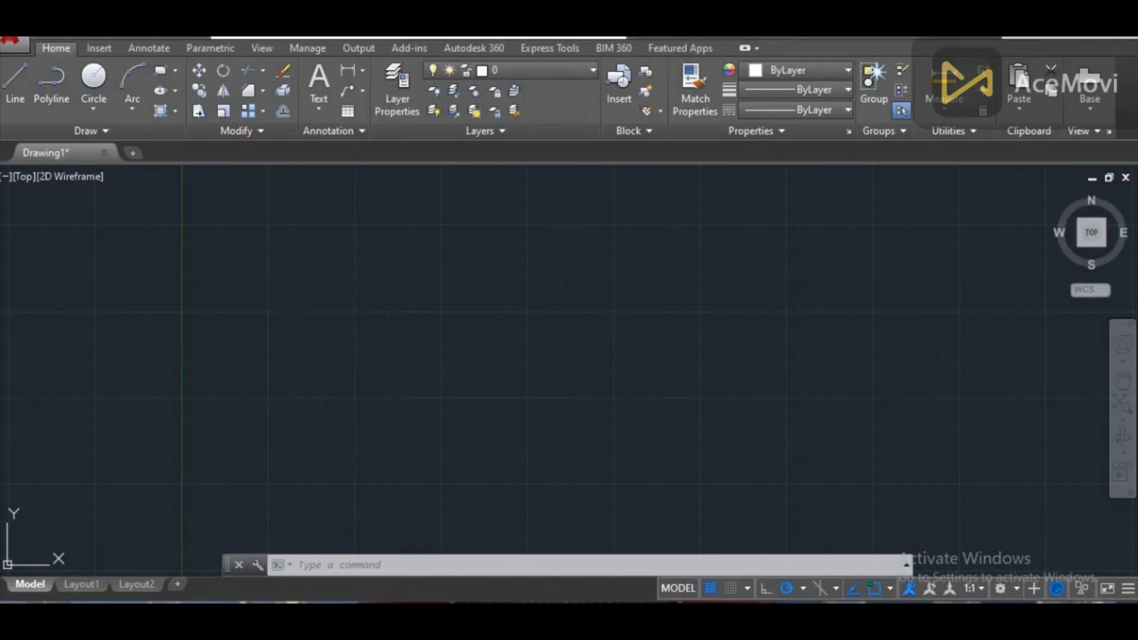
Draw a small square enclosed by two circles, a smaller and a larger one.
type("rec")
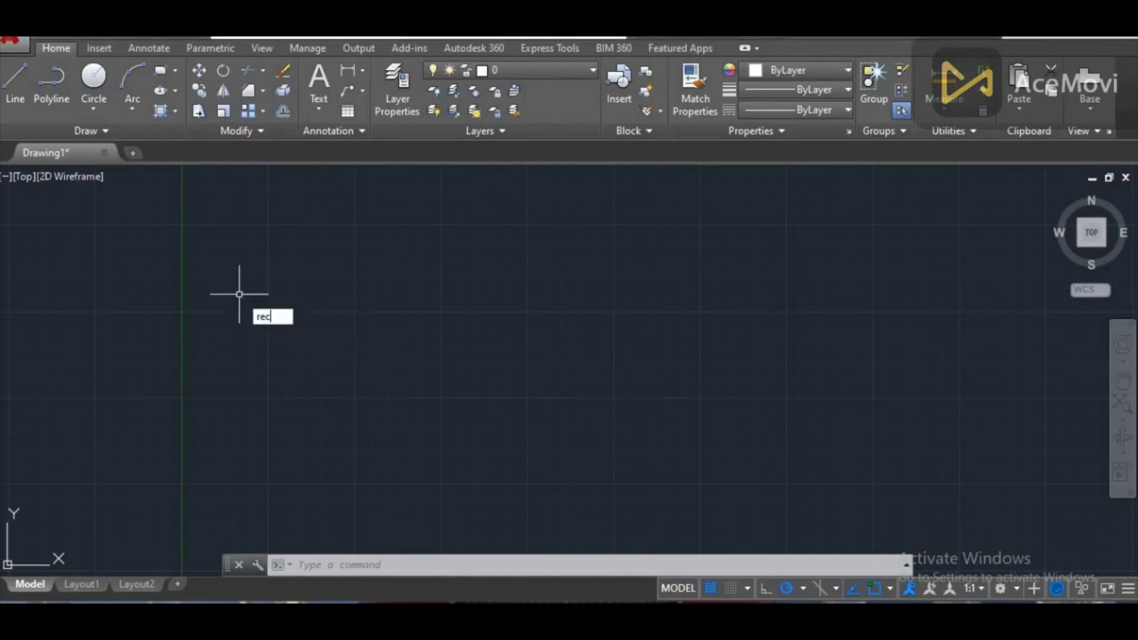
key("Return")
left_click(204, 270)
left_click(282, 340)
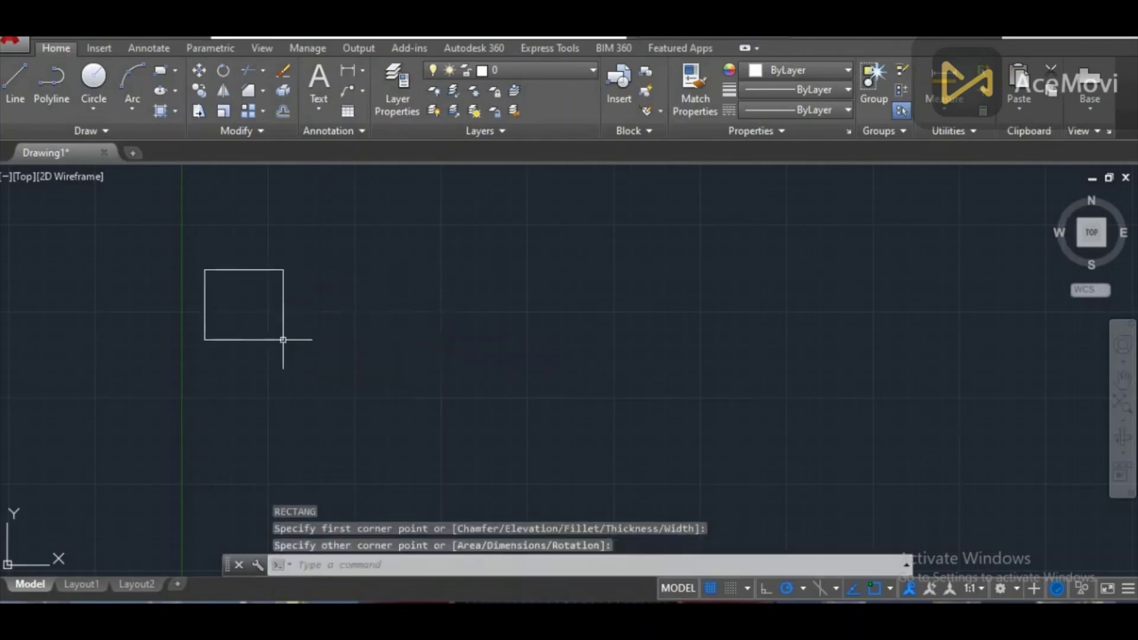
type("c")
key("Return")
left_click(249, 295)
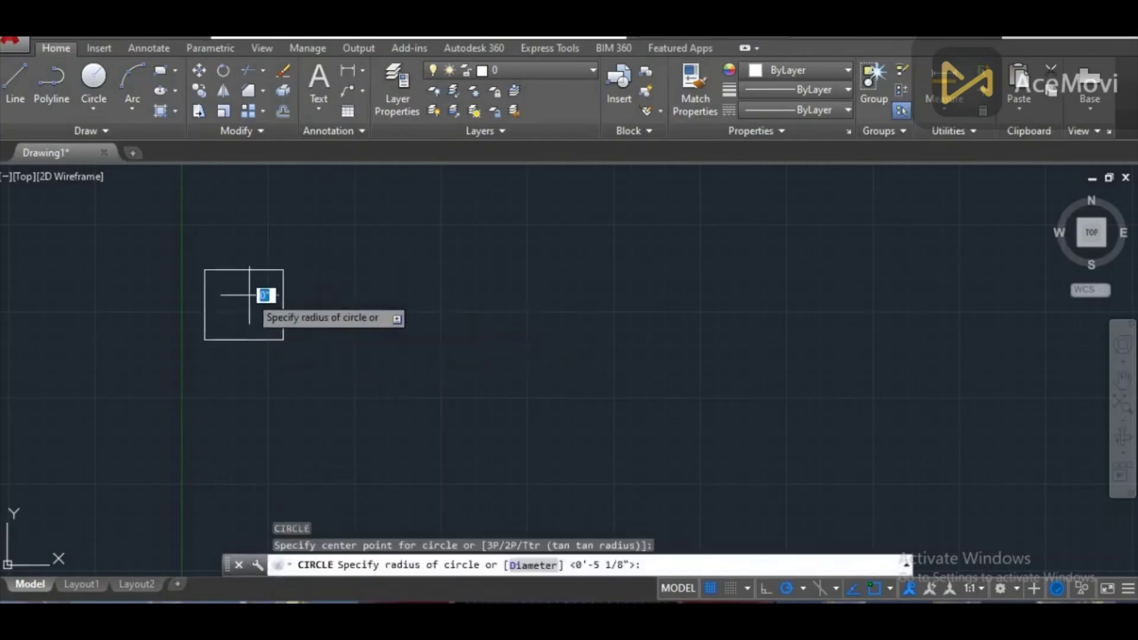
left_click(291, 317)
type("c")
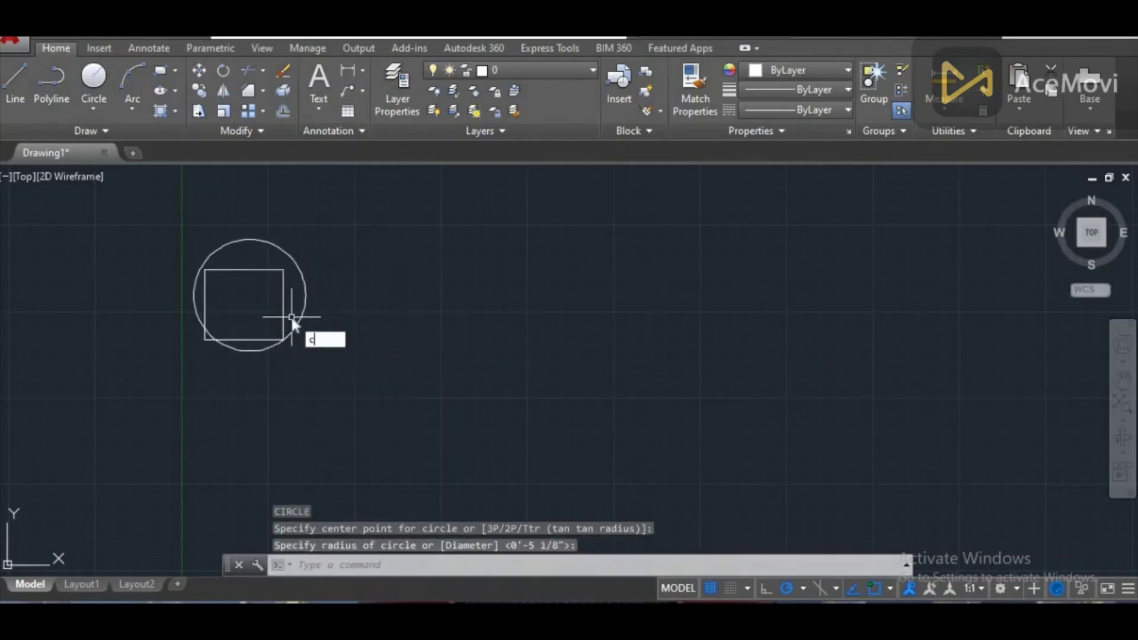
key("Return")
left_click(231, 312)
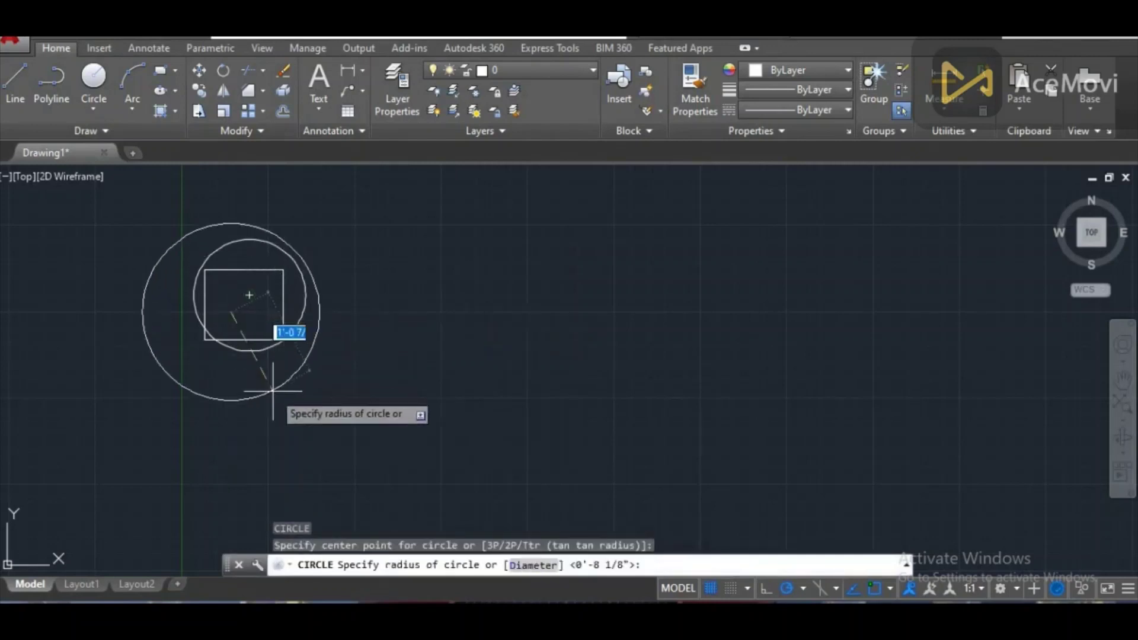
left_click(272, 392)
Draw a three-point arc sweeping from below the circles off to the right.
type("a")
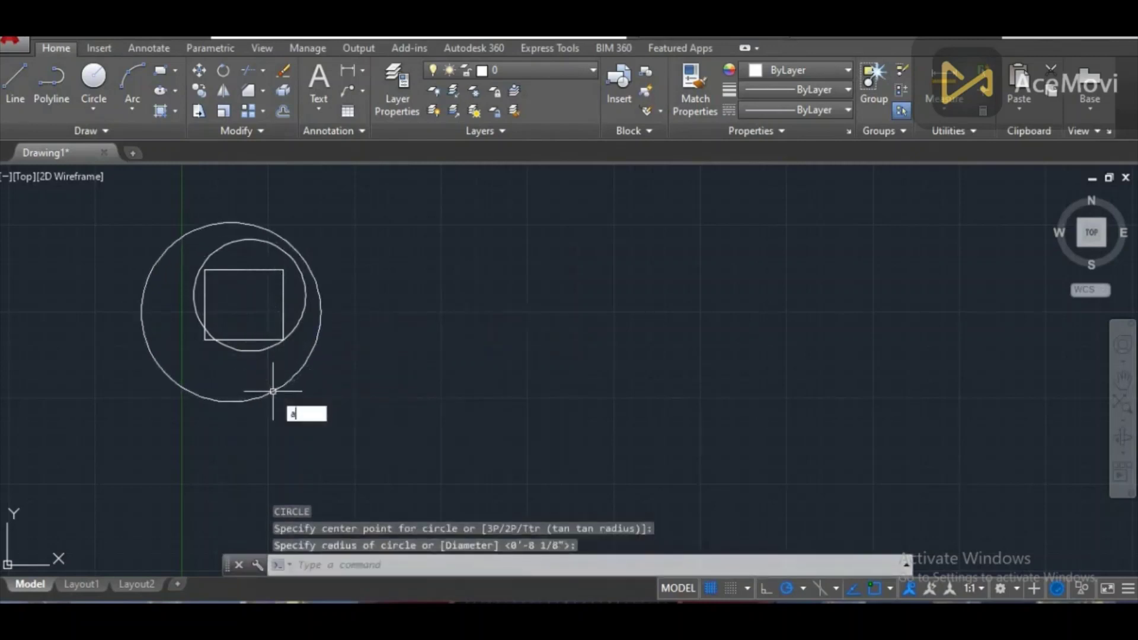
key("Return")
left_click(216, 386)
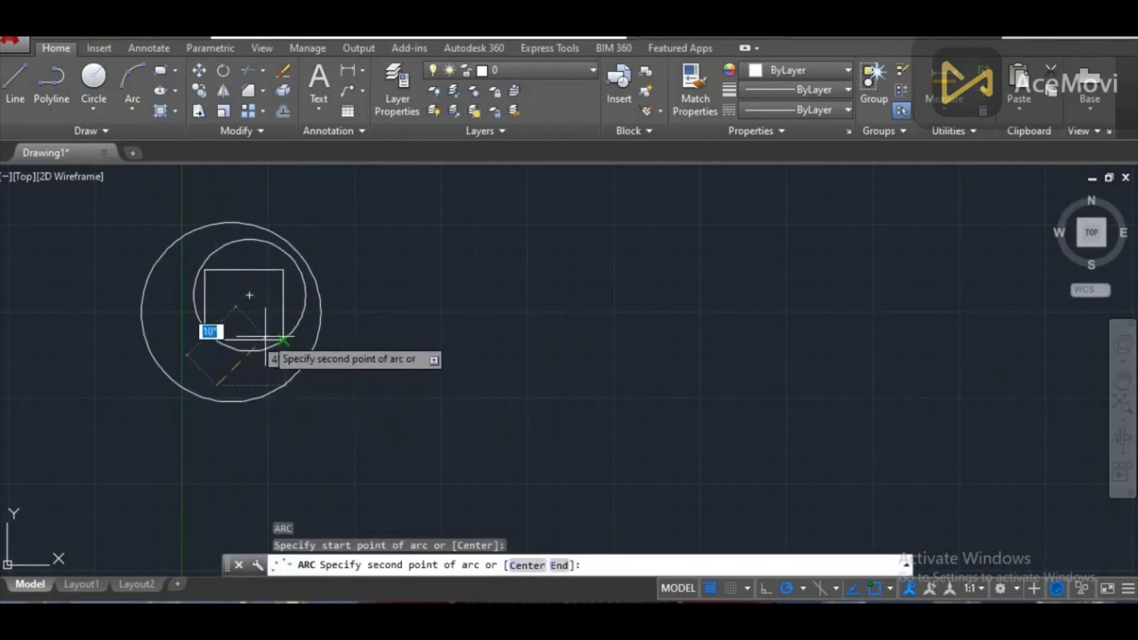
left_click(283, 339)
left_click(430, 372)
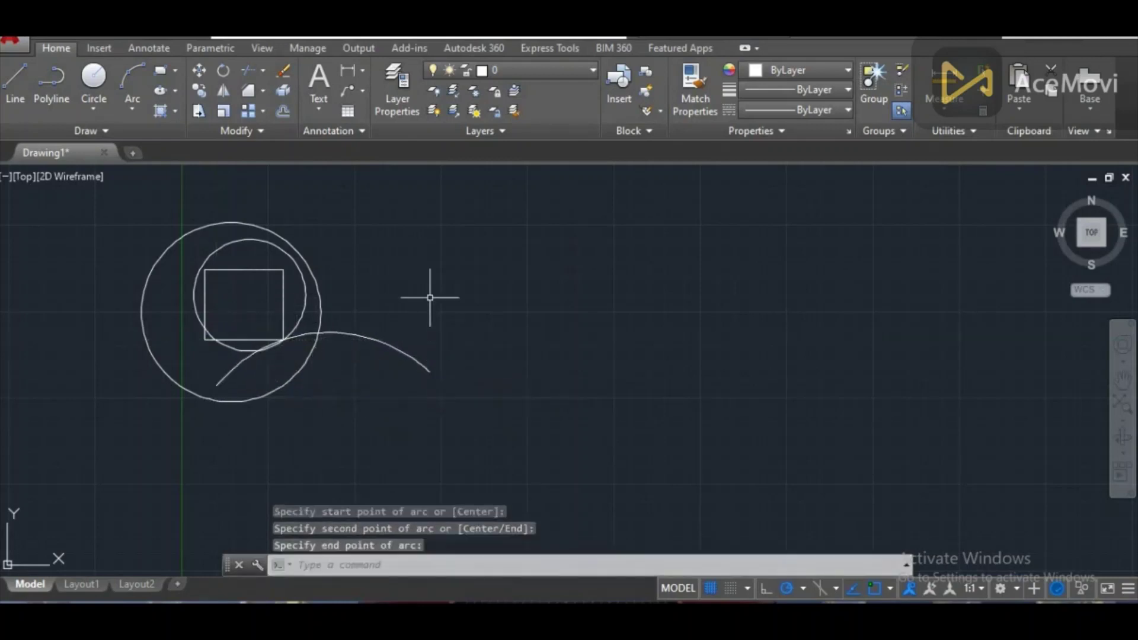
Draw a tall rectangle to the right of the circles.
type("rec")
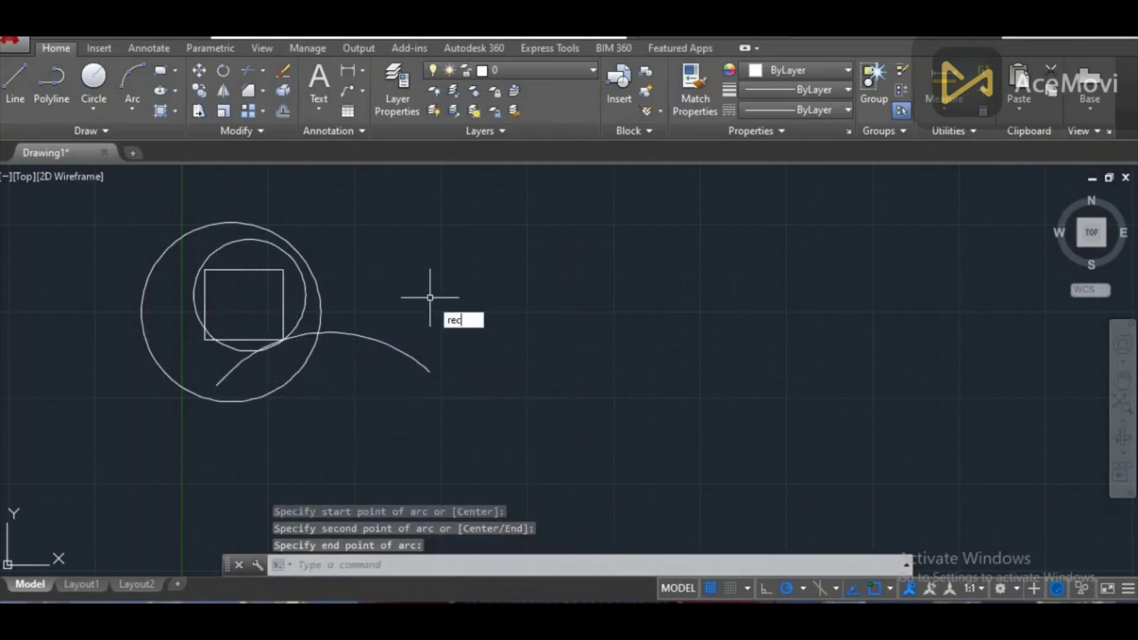
key("Return")
left_click(351, 267)
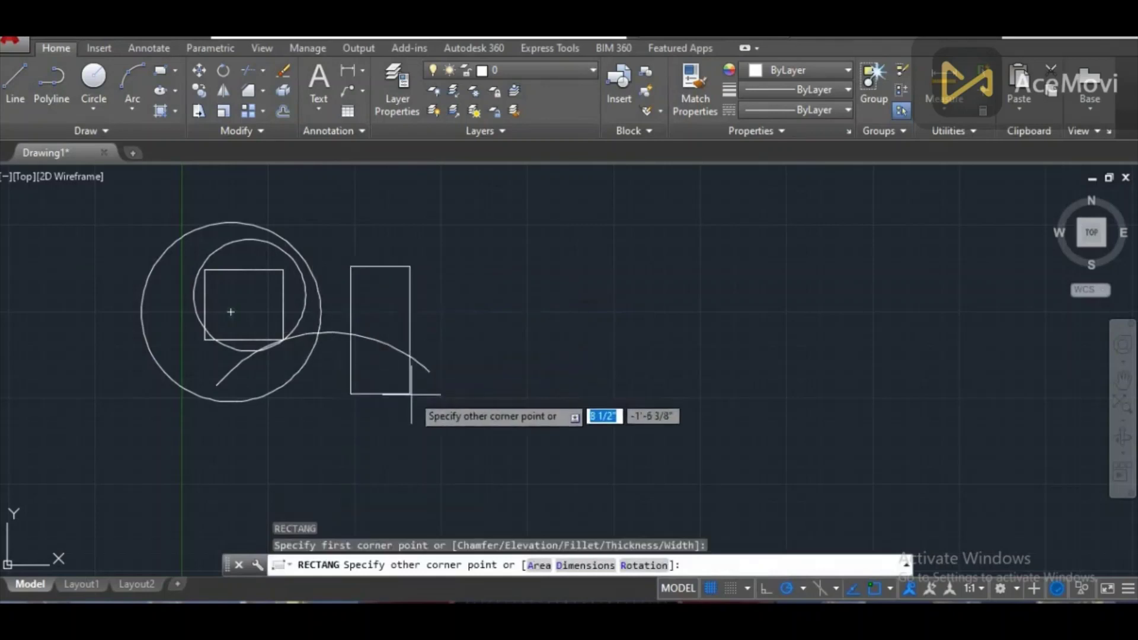
left_click(437, 397)
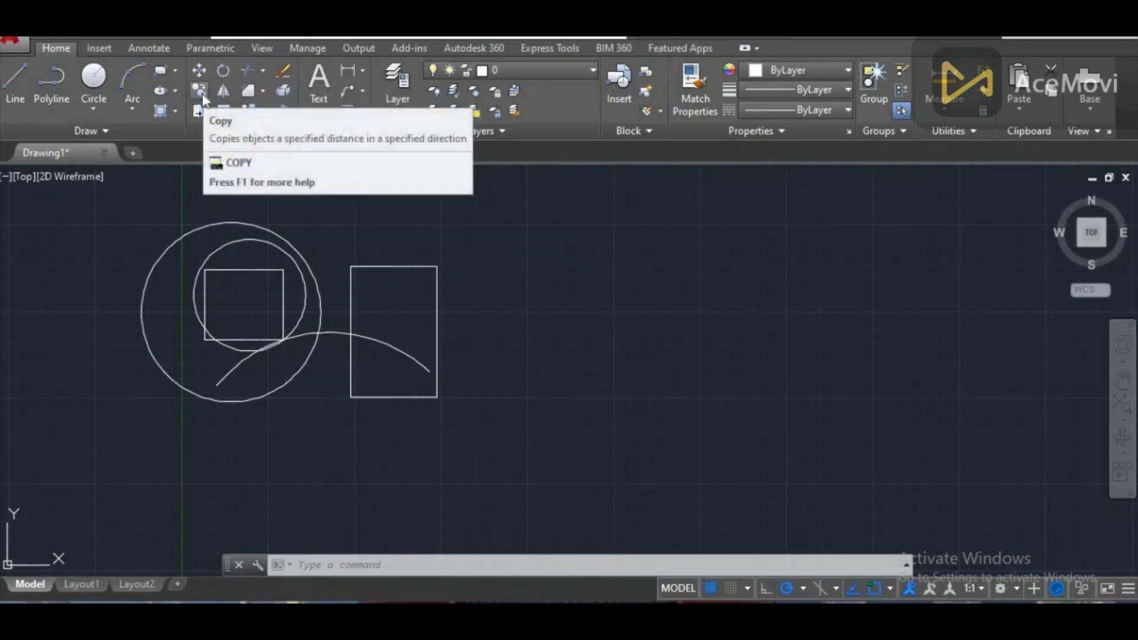
Copy all five shapes from the circles' centre: two copies rightward on top, two below.
left_click(201, 93)
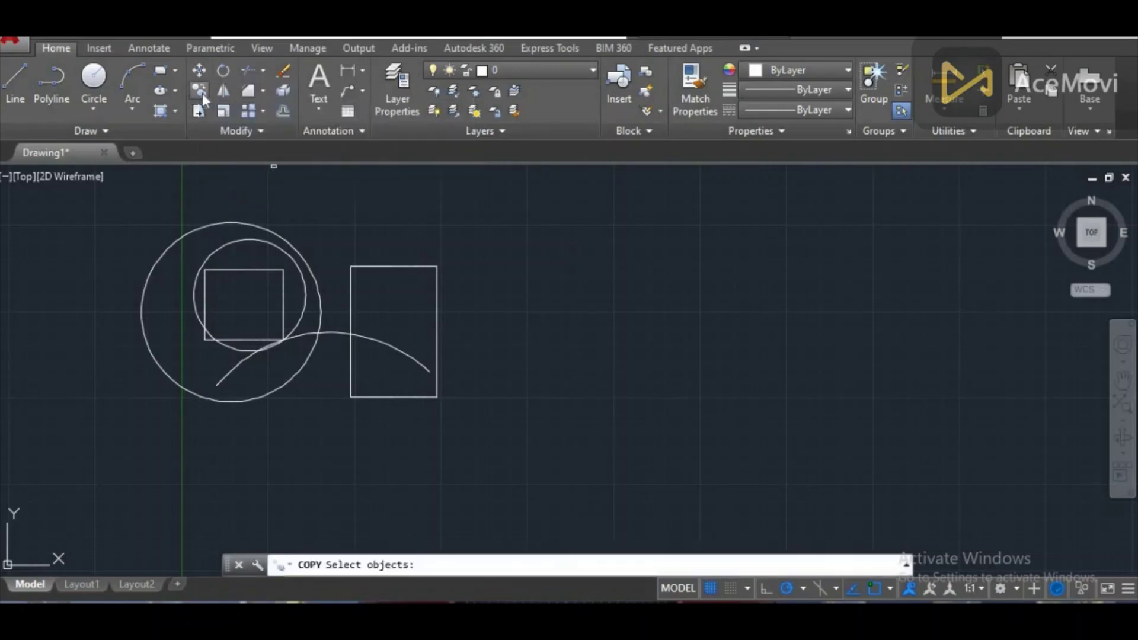
left_click(485, 186)
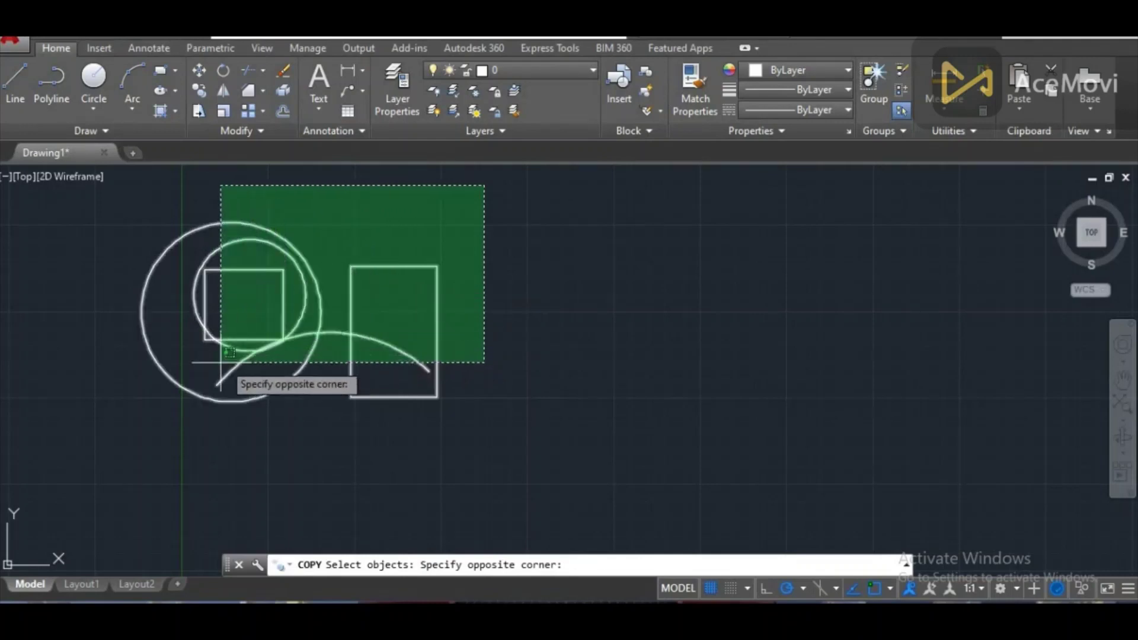
left_click(159, 396)
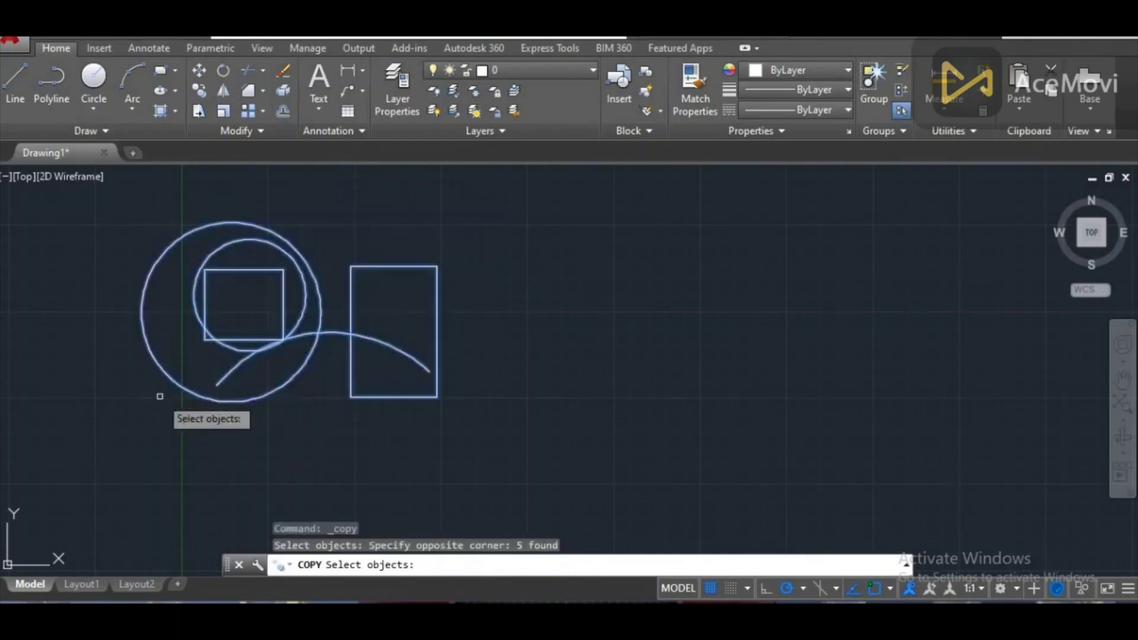
key("Return")
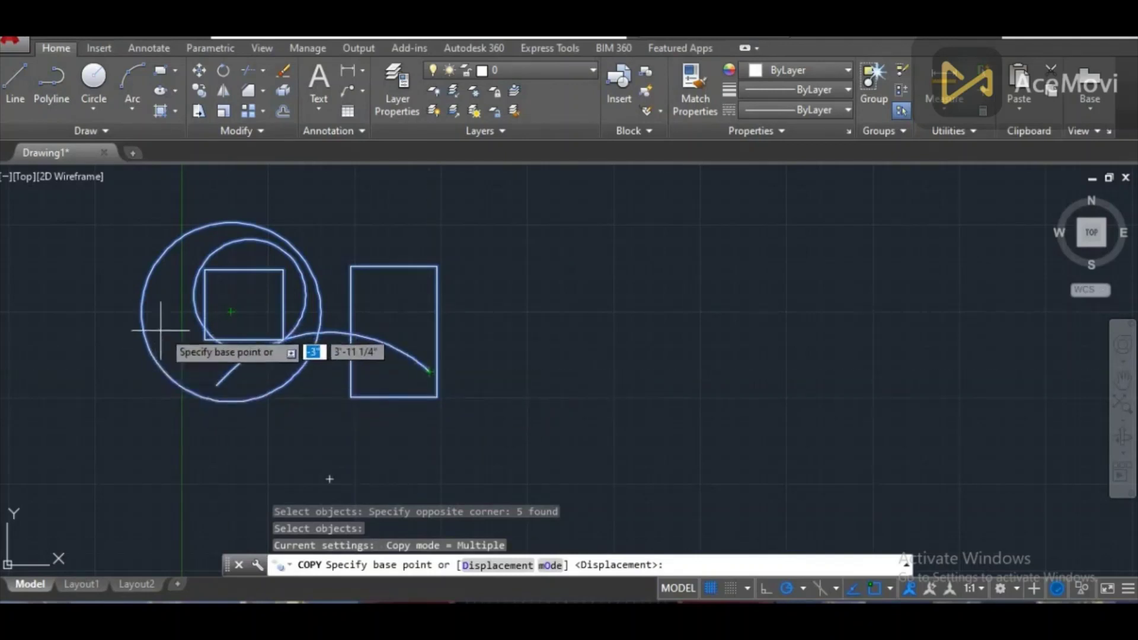
left_click(231, 312)
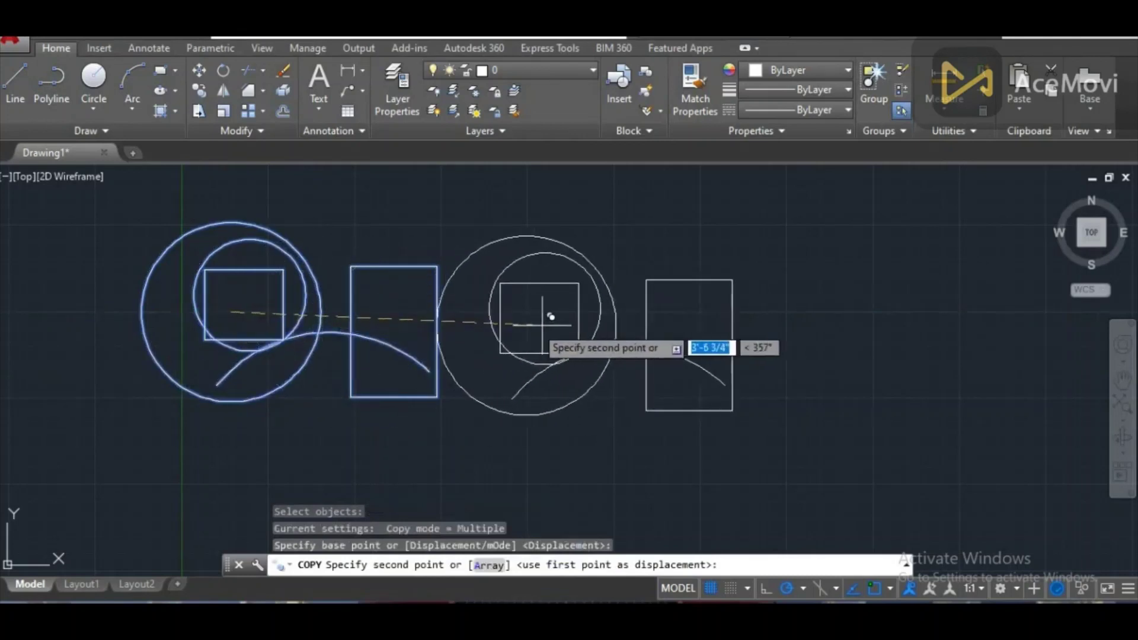
left_click(579, 320)
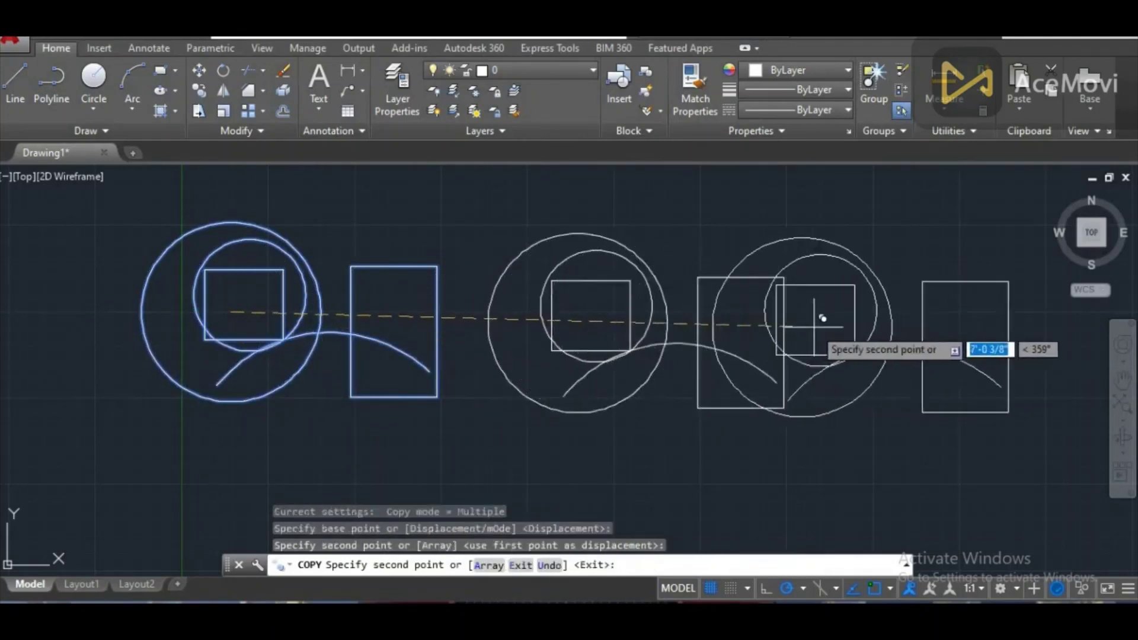
left_click(902, 317)
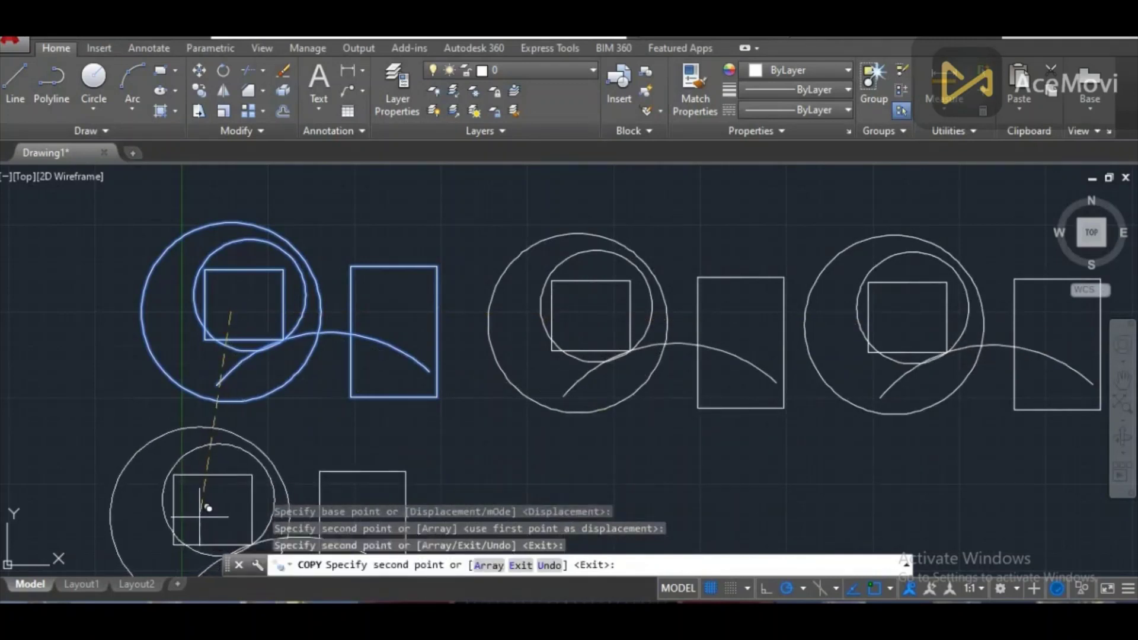
left_click(208, 508)
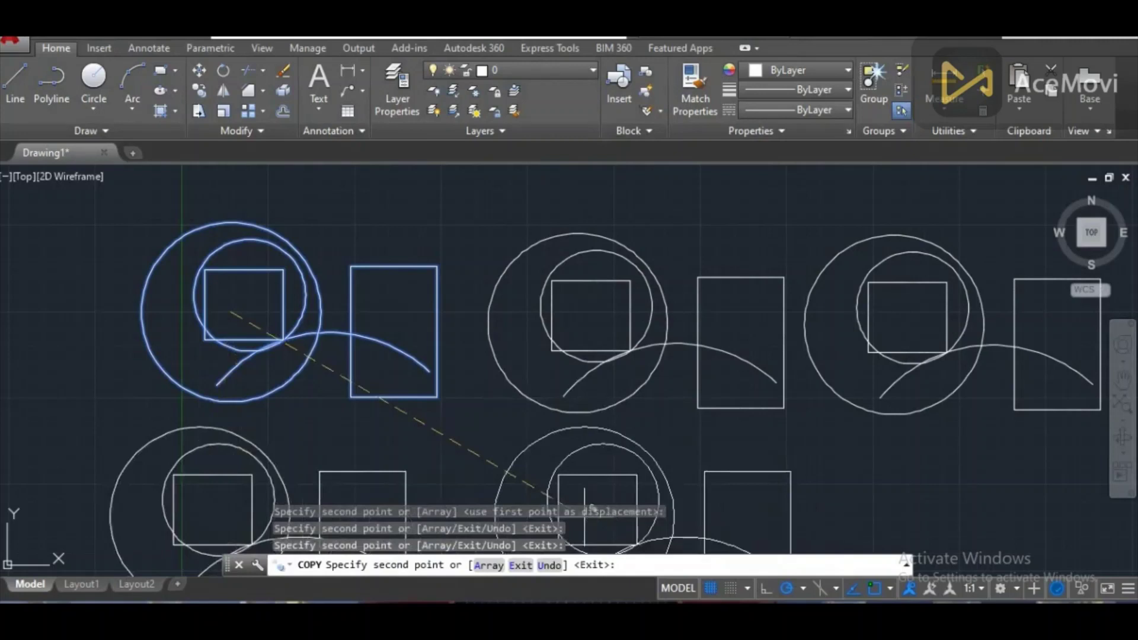
left_click(618, 527)
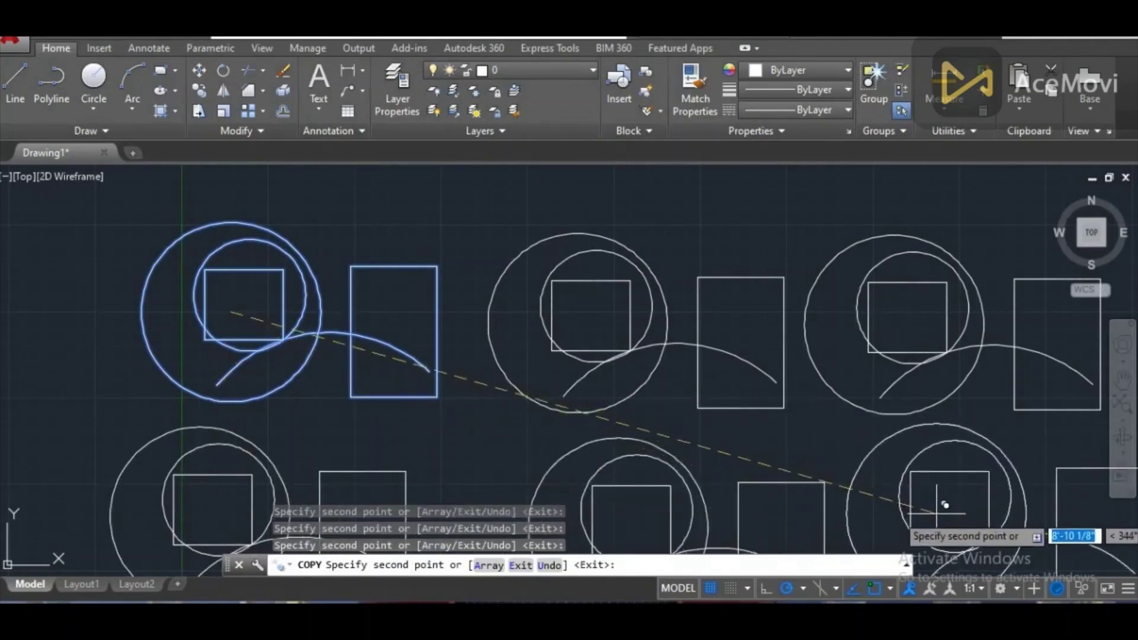
right_click(937, 515)
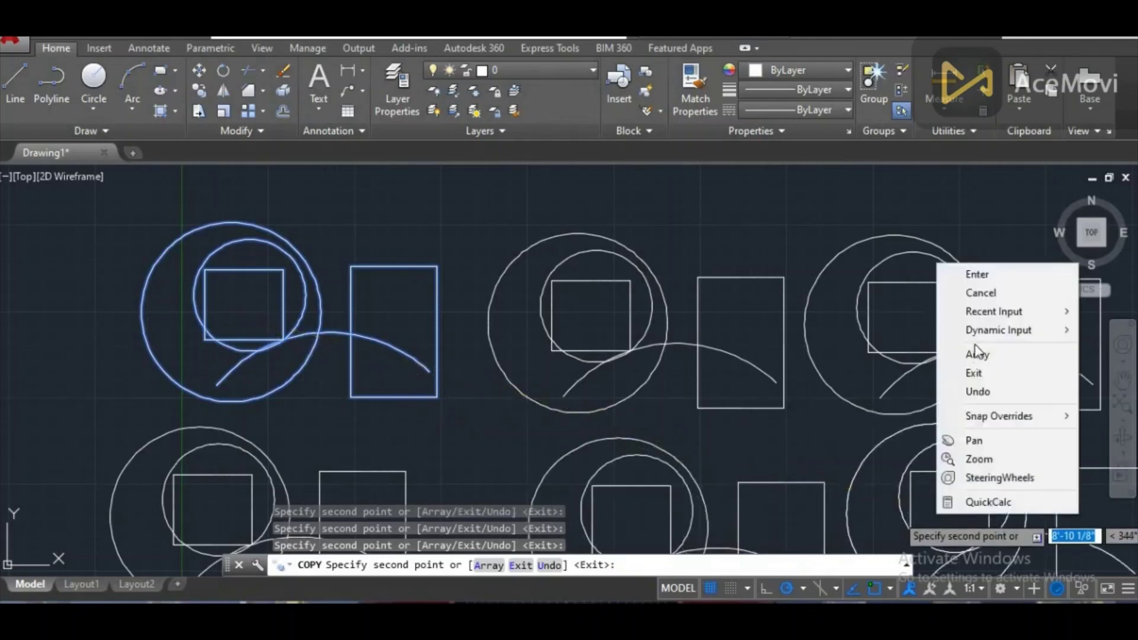
End the Copy command and zoom to fit the whole drawing.
left_click(977, 276)
type("z")
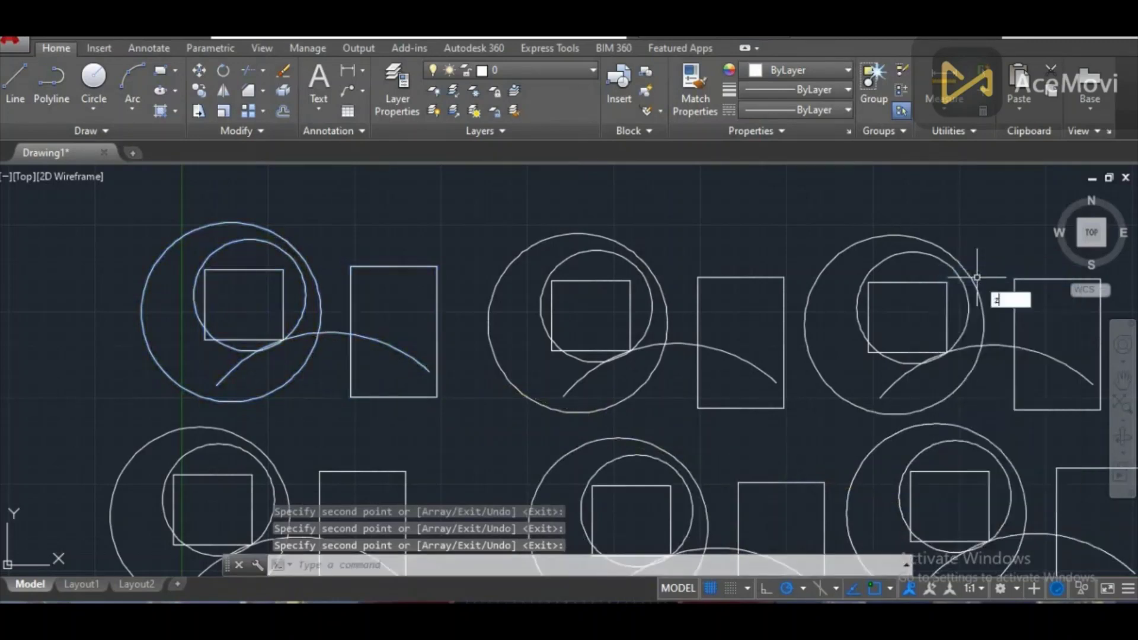
key("Return")
type("a")
key("Return")
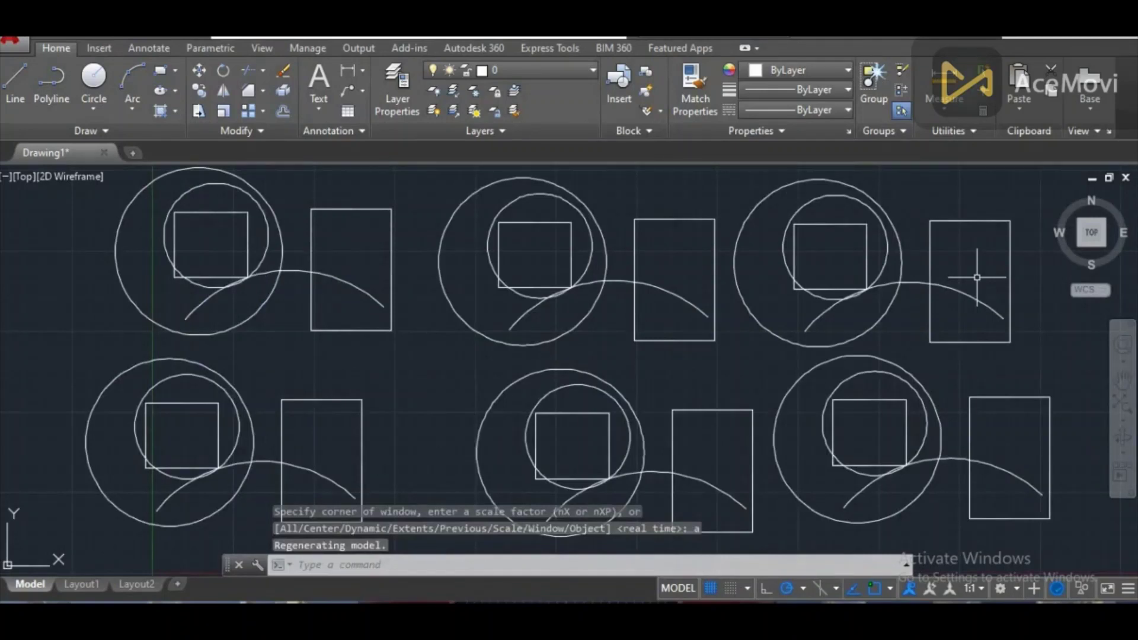
Zoom in on part of an arc, then zoom back out to the whole drawing.
type("z")
key("Return")
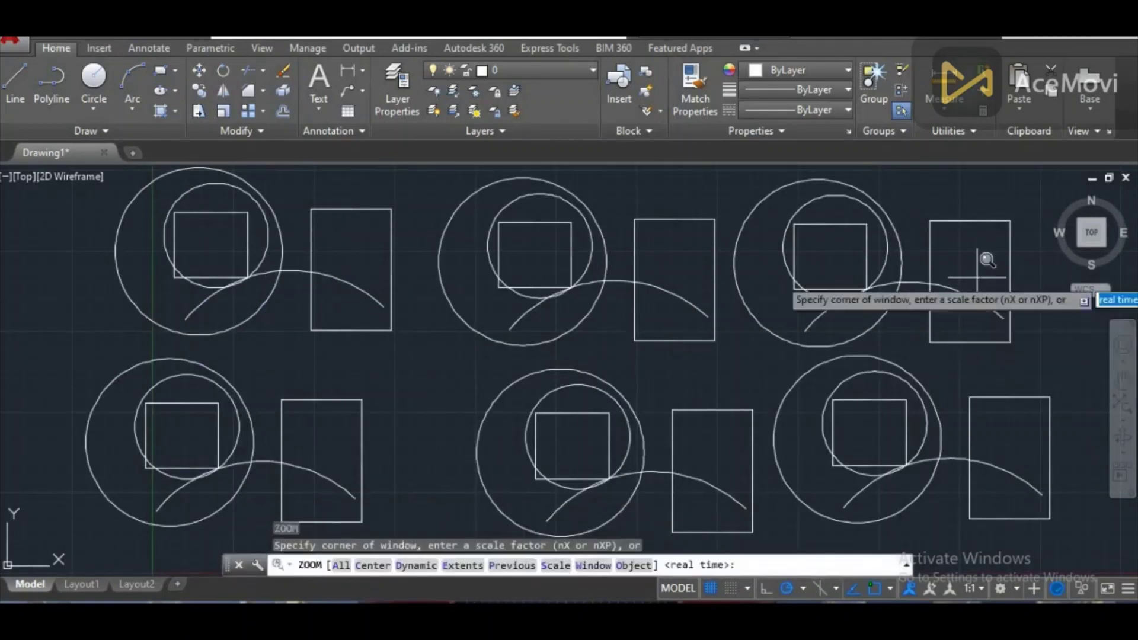
left_click(978, 277)
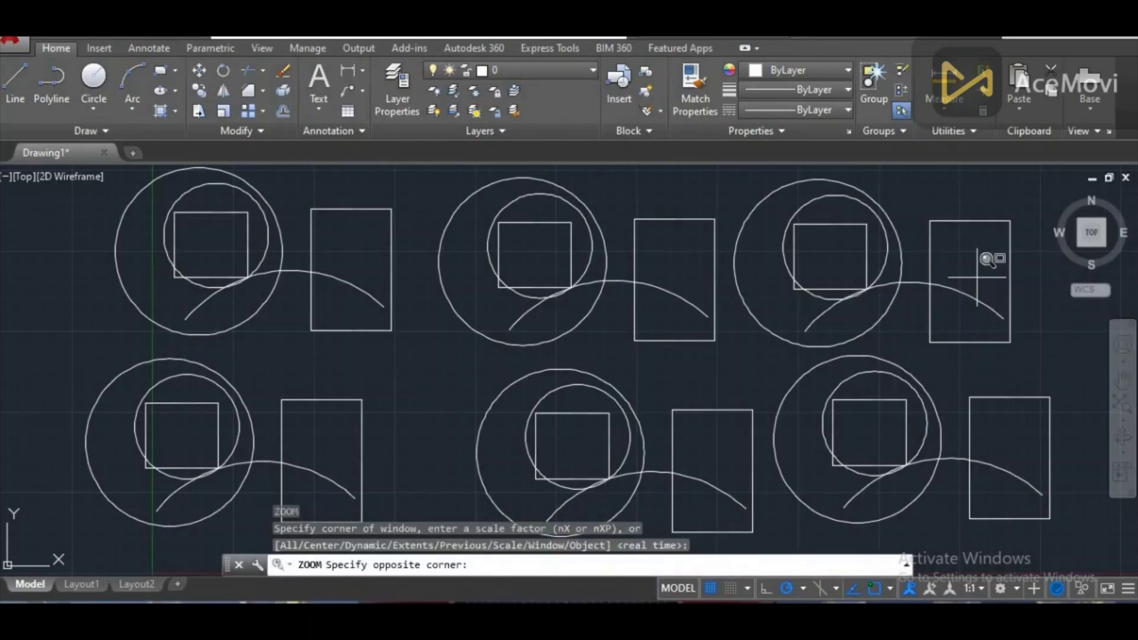
left_click(963, 309)
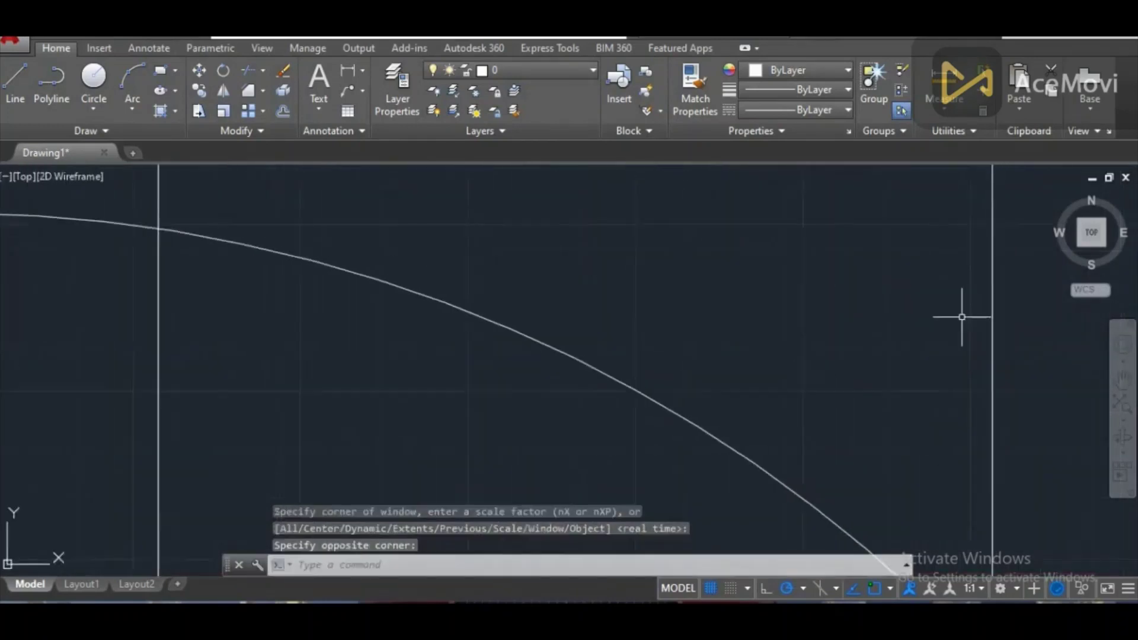
type("z")
key("Return")
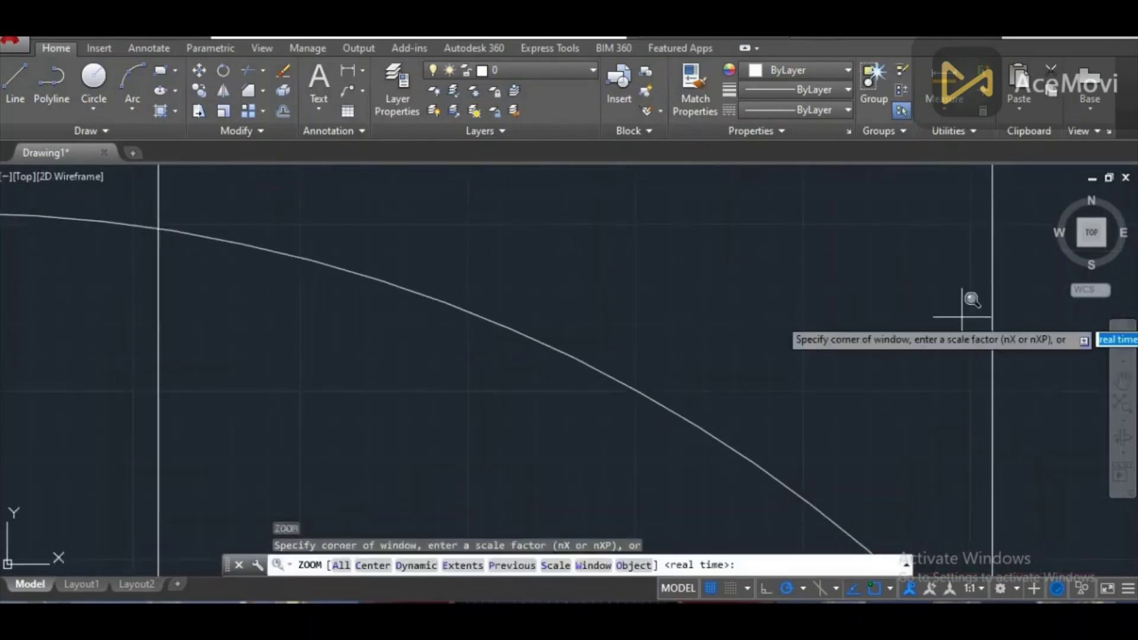
scroll(960, 301, "down", 2)
type("a")
key("Return")
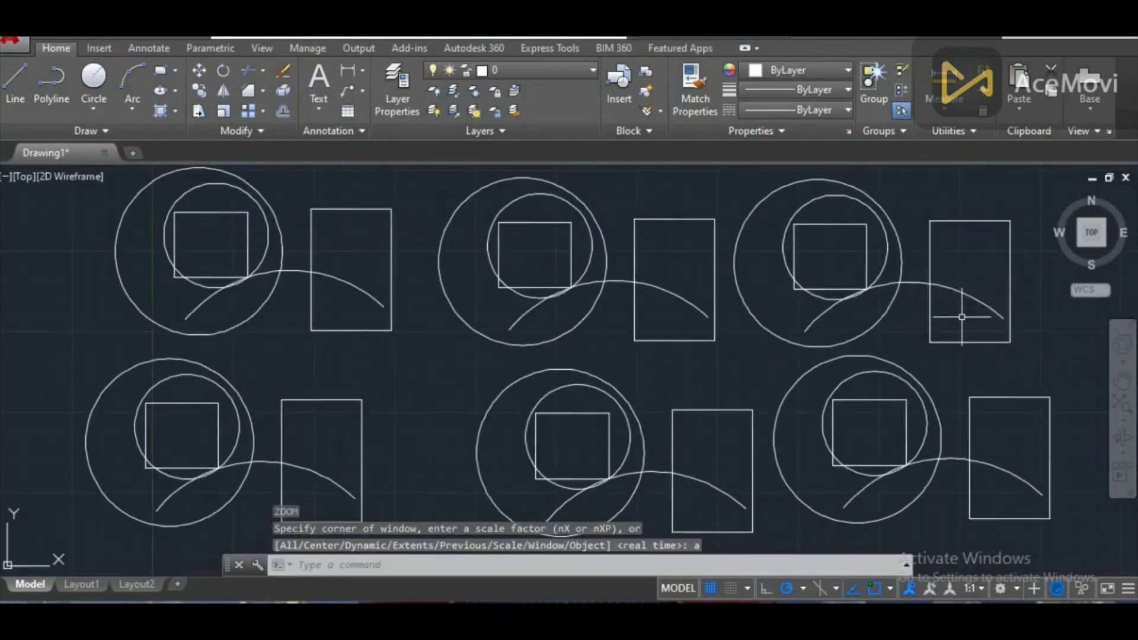
Zoom out in real time so the two rows of panels sit small in the centre.
type("z")
key("Return")
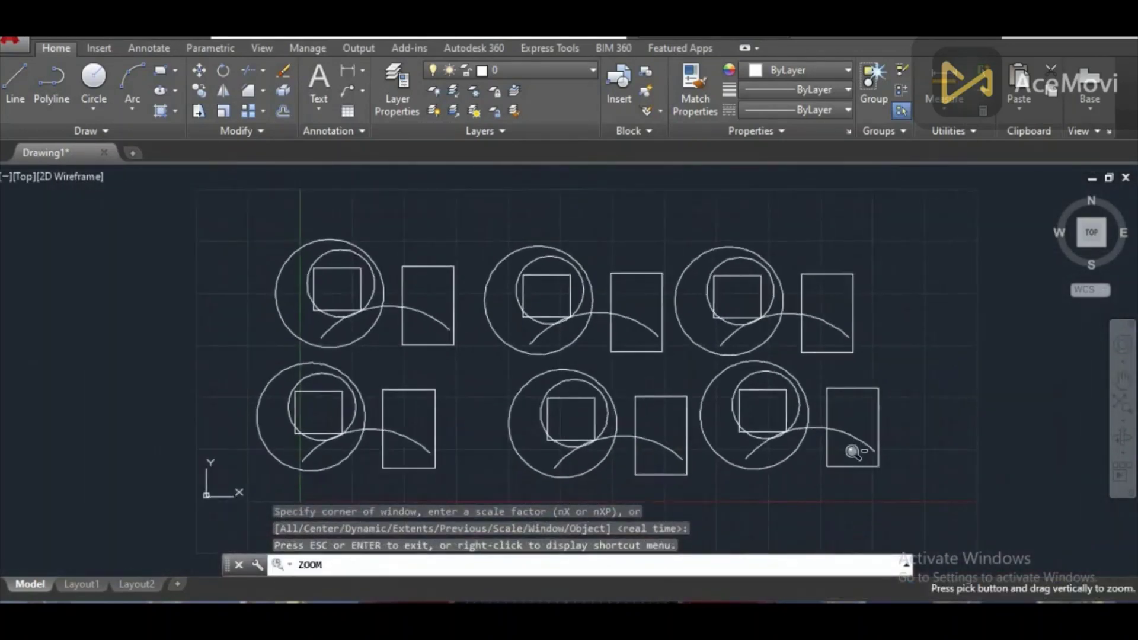
left_click_drag(957, 315, 720, 539)
left_click_drag(849, 320, 698, 430)
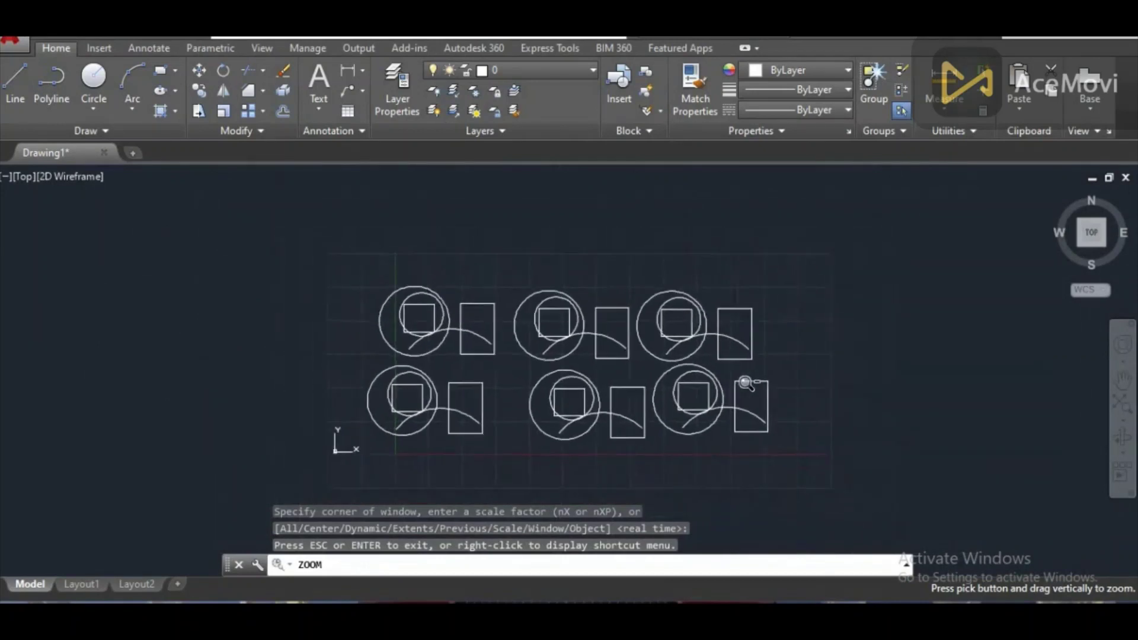
key("Escape")
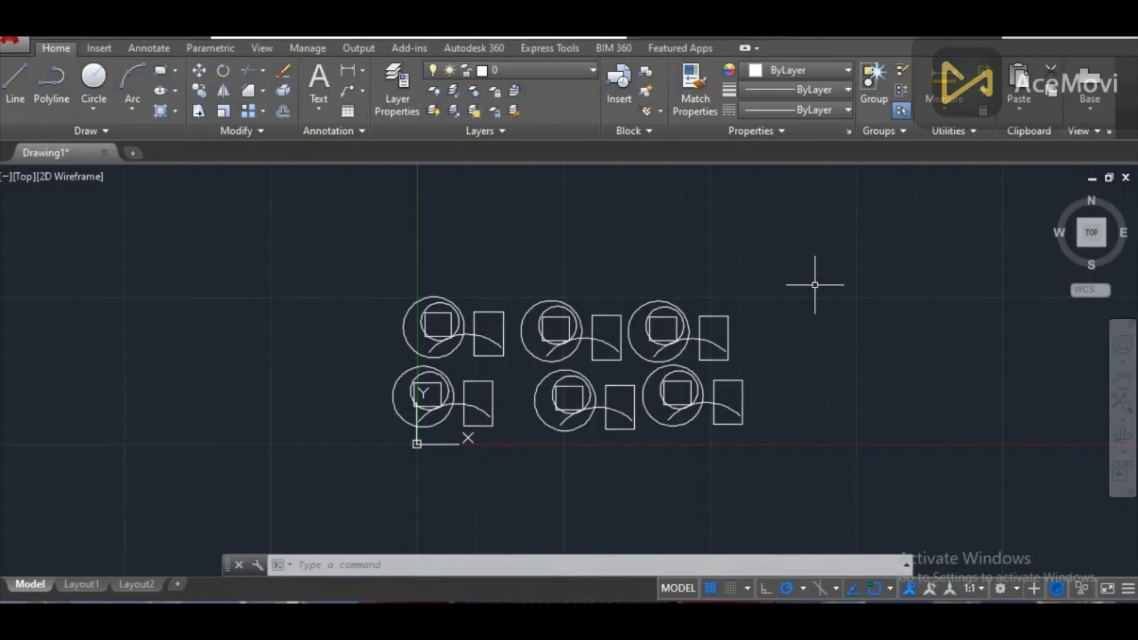
Scatter five copies of the first circle group toward the left and upper left.
type("CP")
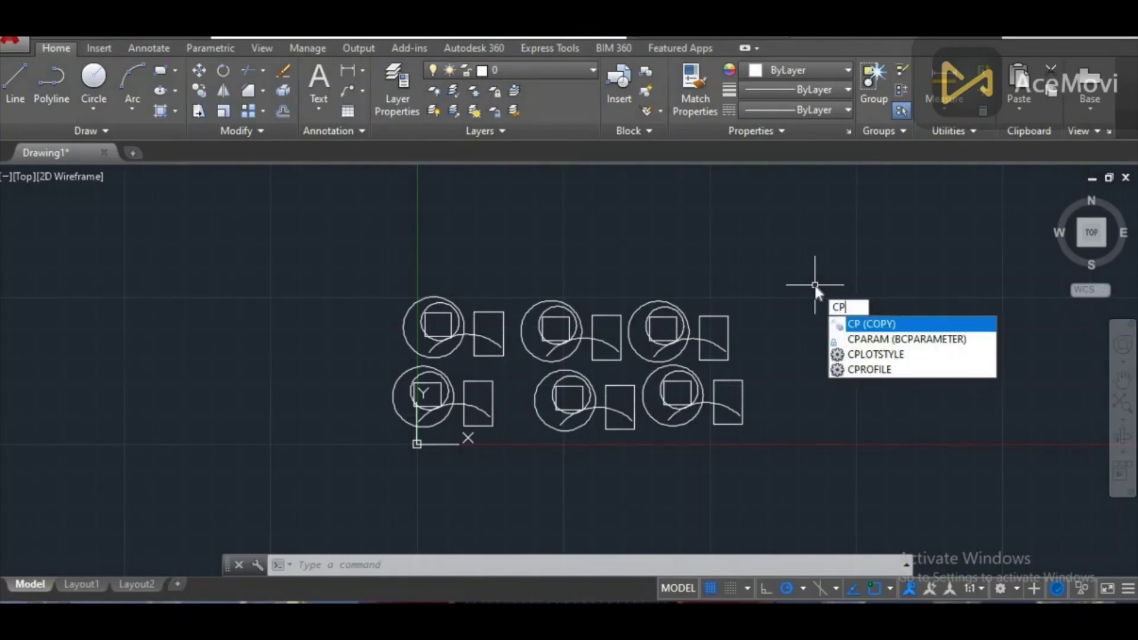
key("Return")
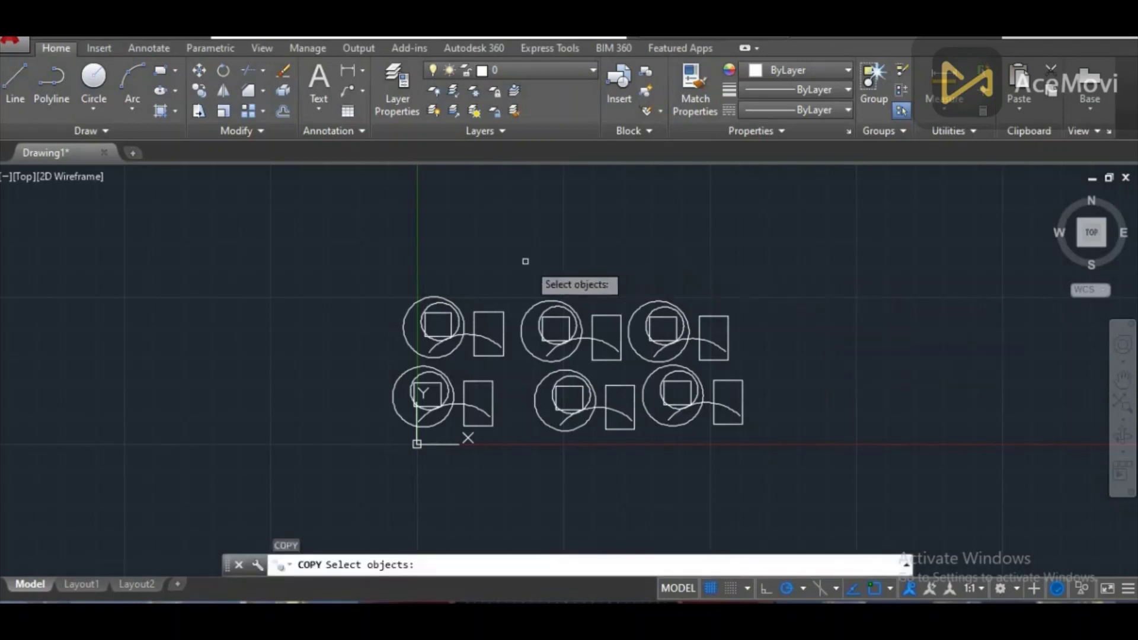
left_click(457, 244)
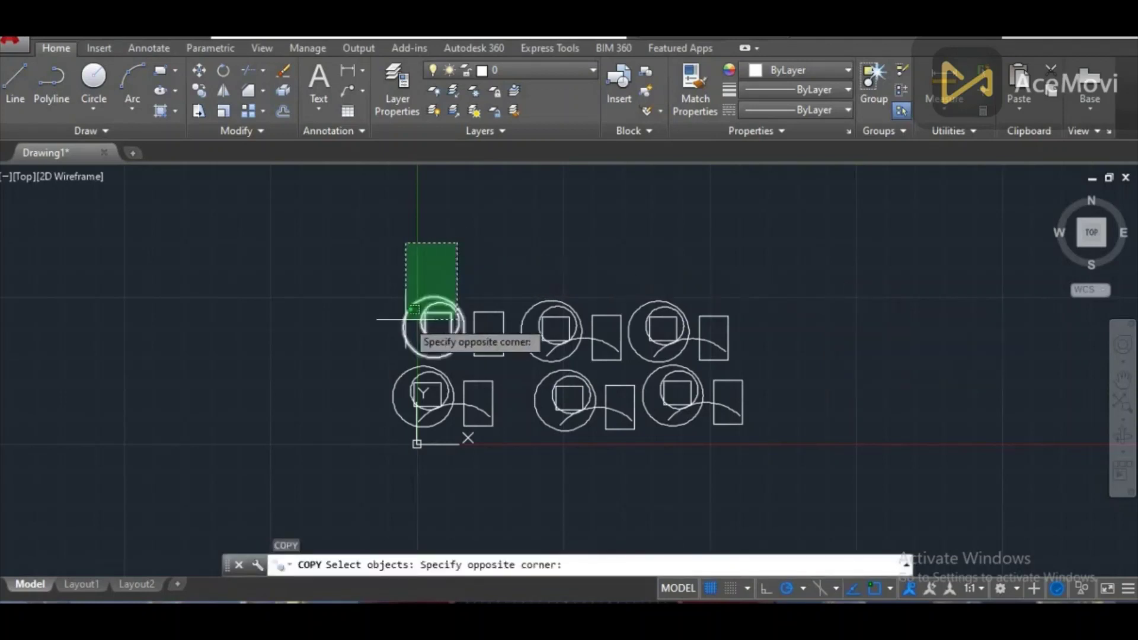
left_click(392, 343)
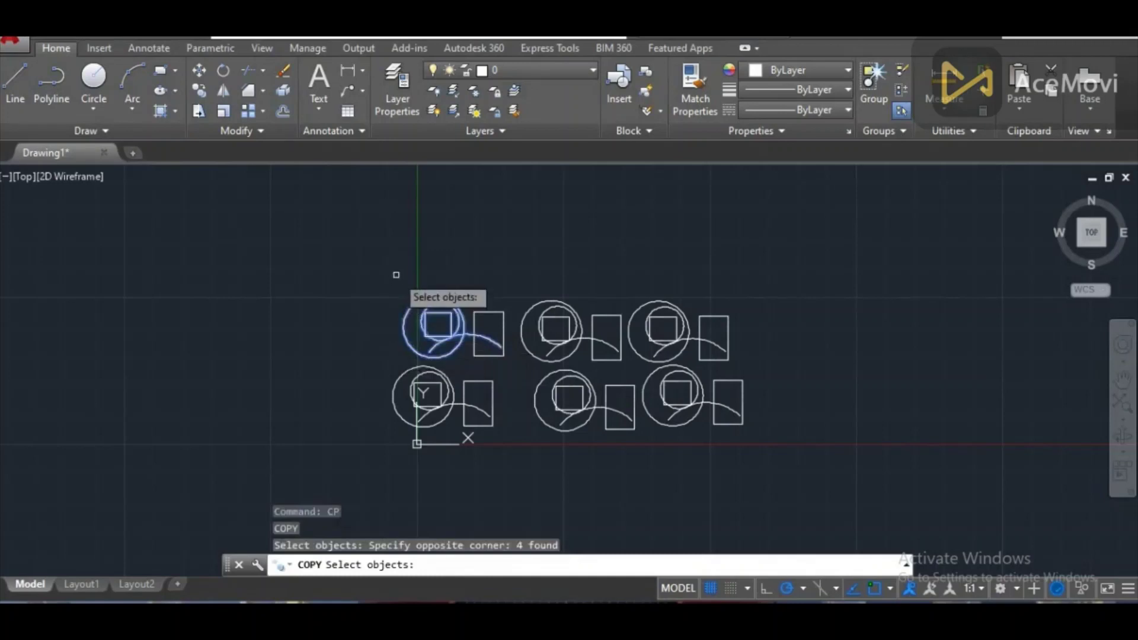
key("Return")
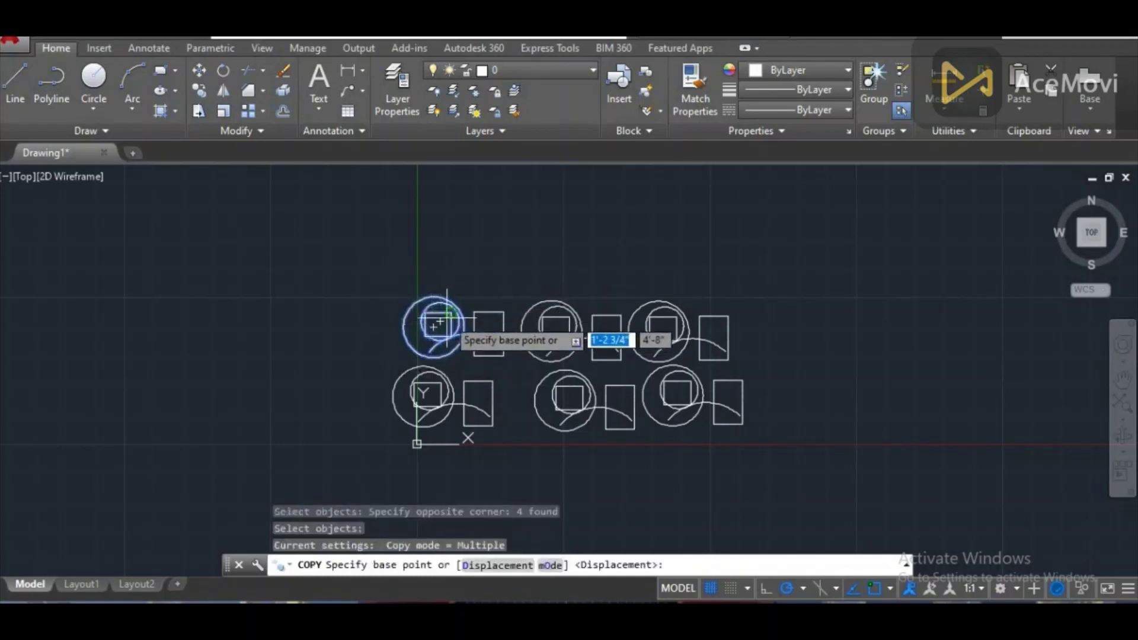
left_click(439, 321)
left_click(347, 309)
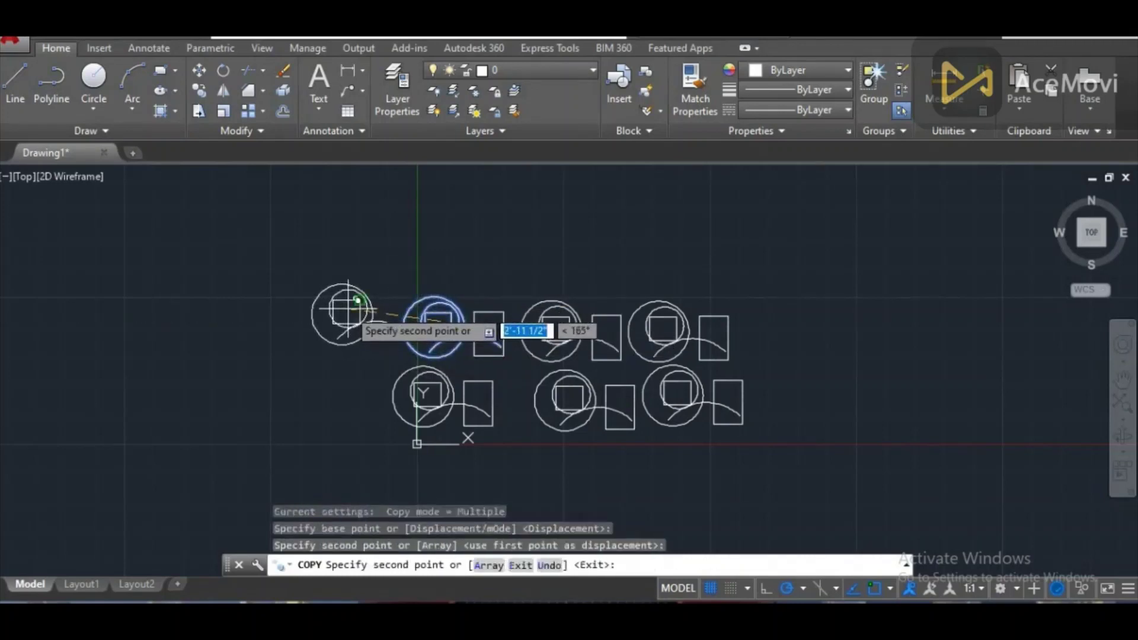
left_click(282, 322)
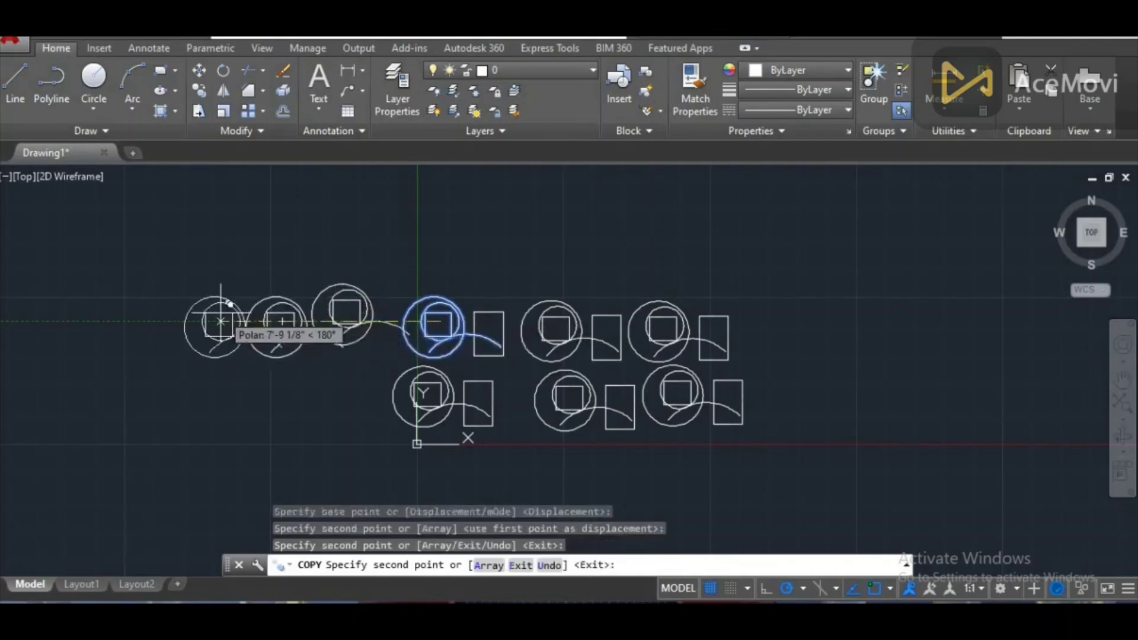
left_click(219, 324)
left_click(203, 276)
left_click(169, 237)
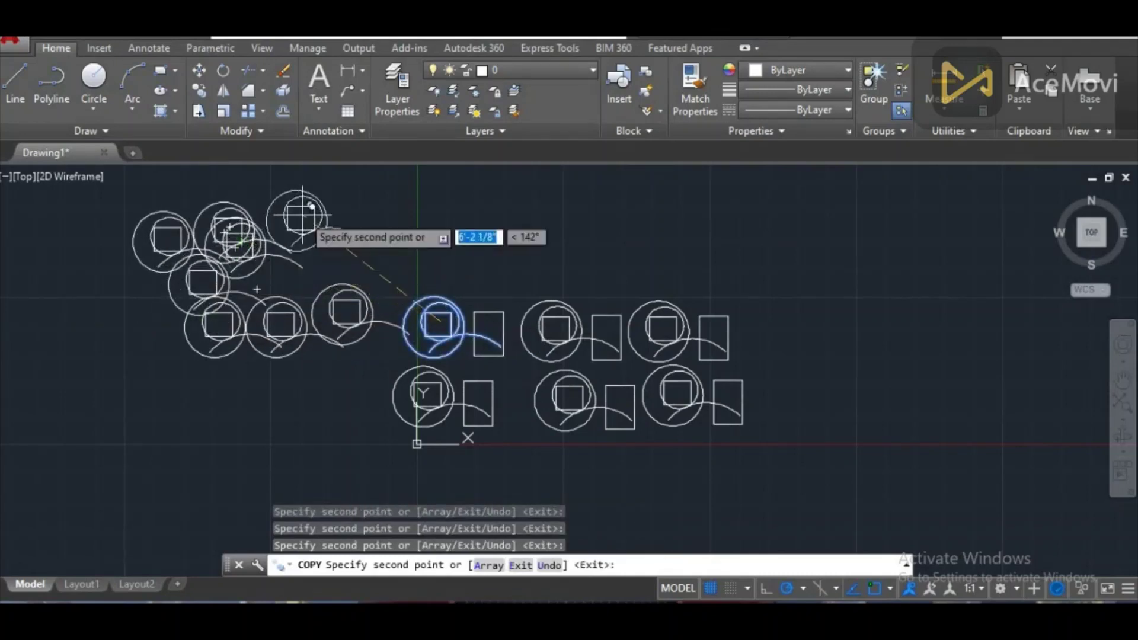
right_click(309, 251)
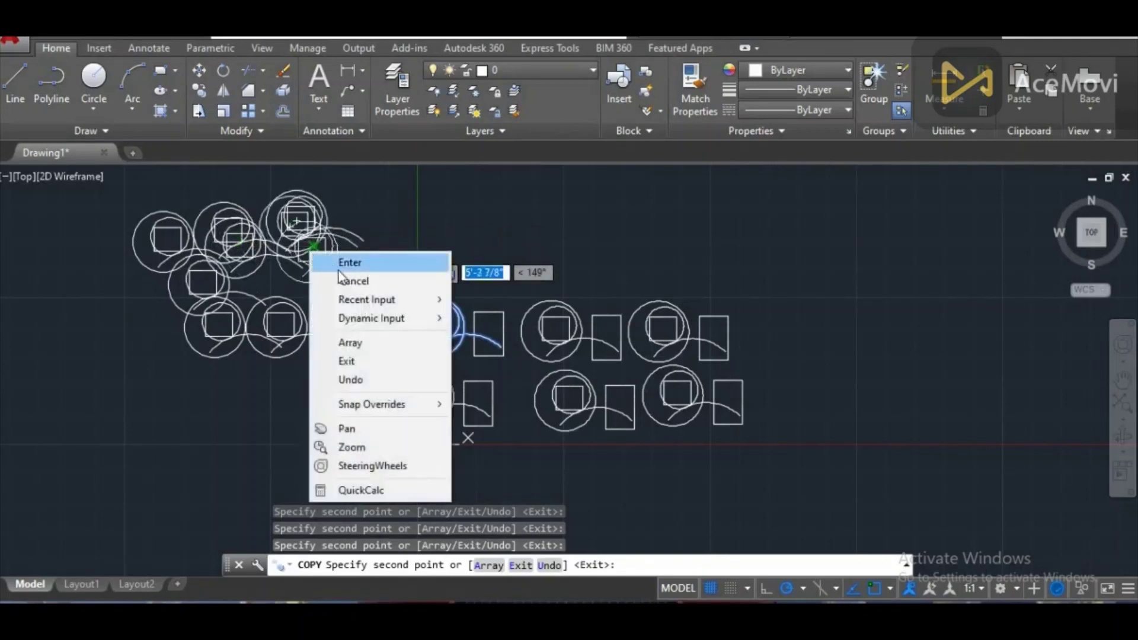
left_click(367, 263)
type("c")
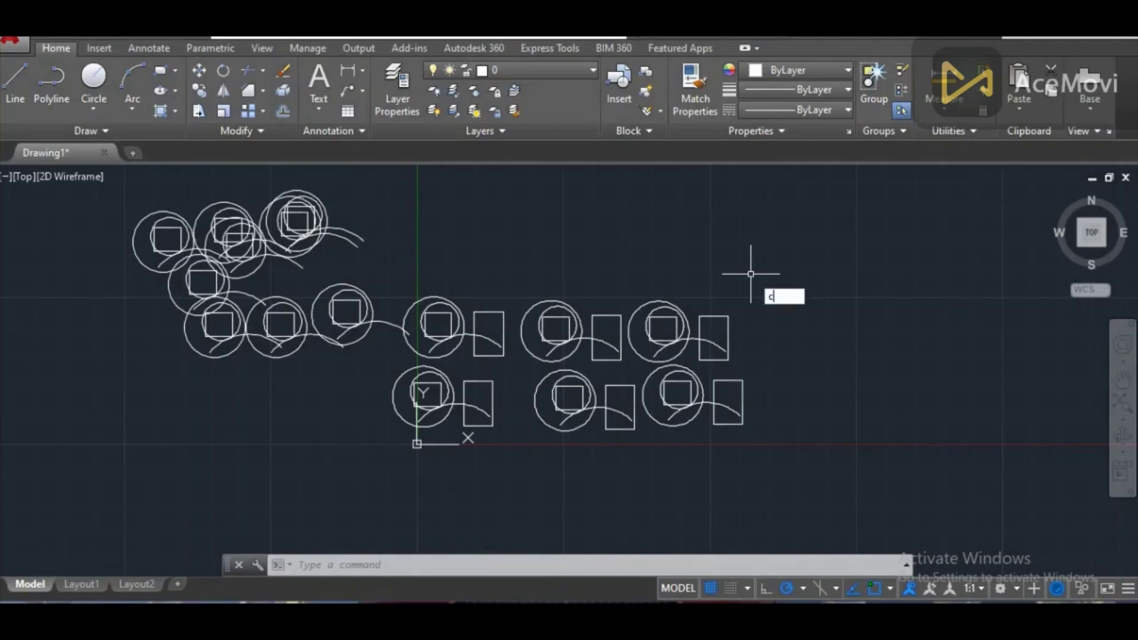
Copy the third top panel 7' to the right and 7' up from its rectangle corner.
type("o")
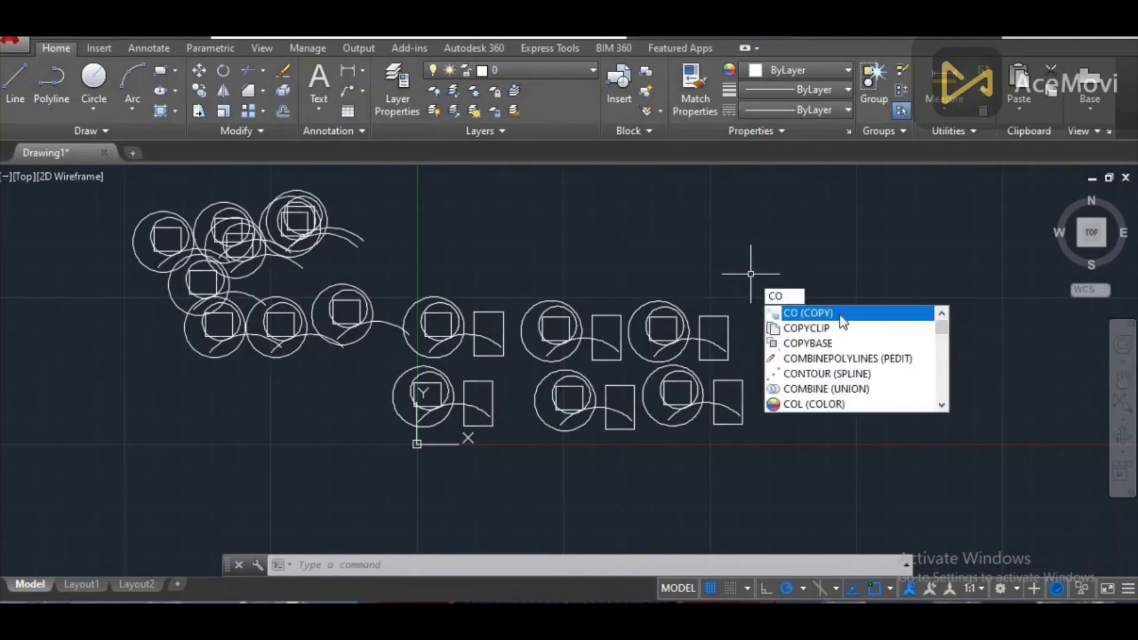
left_click(836, 315)
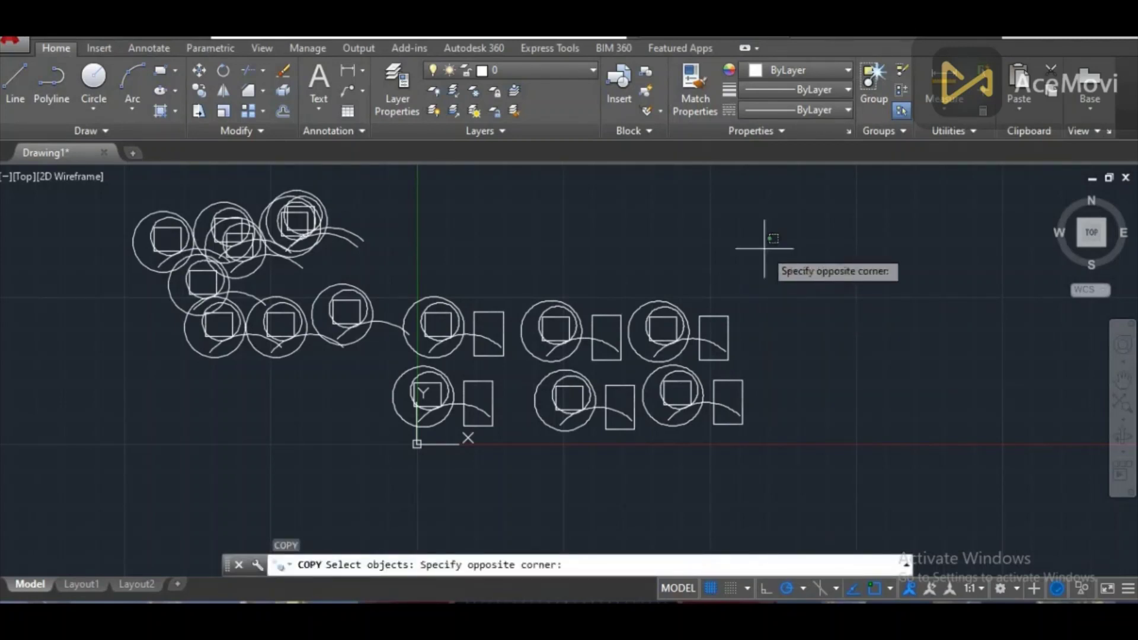
left_click(672, 320)
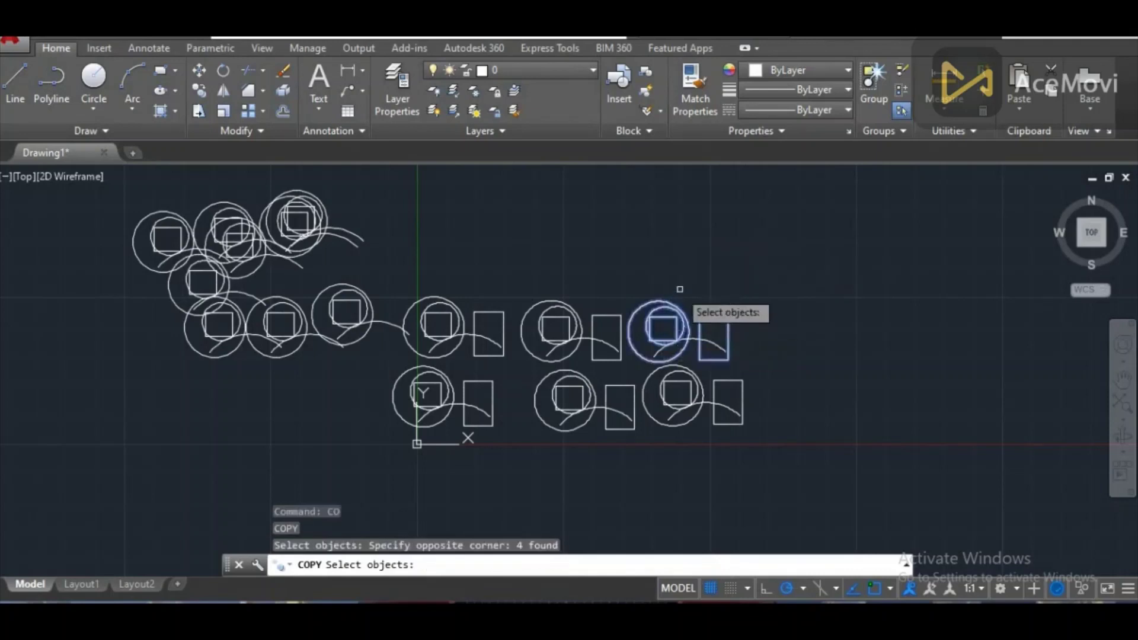
key("Return")
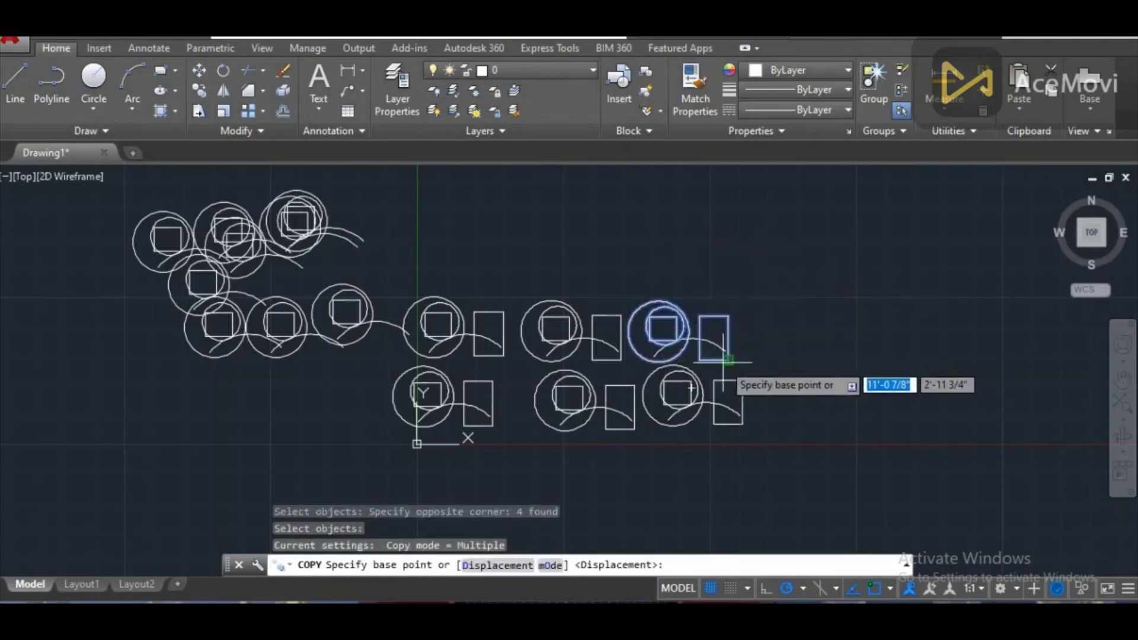
left_click(728, 359)
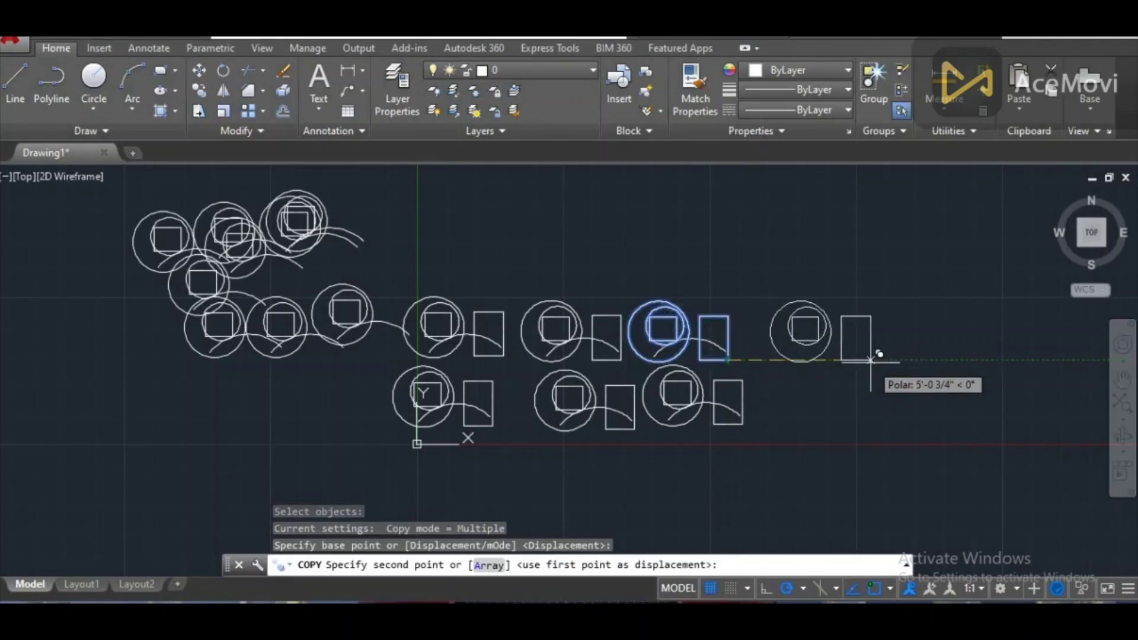
type("7'")
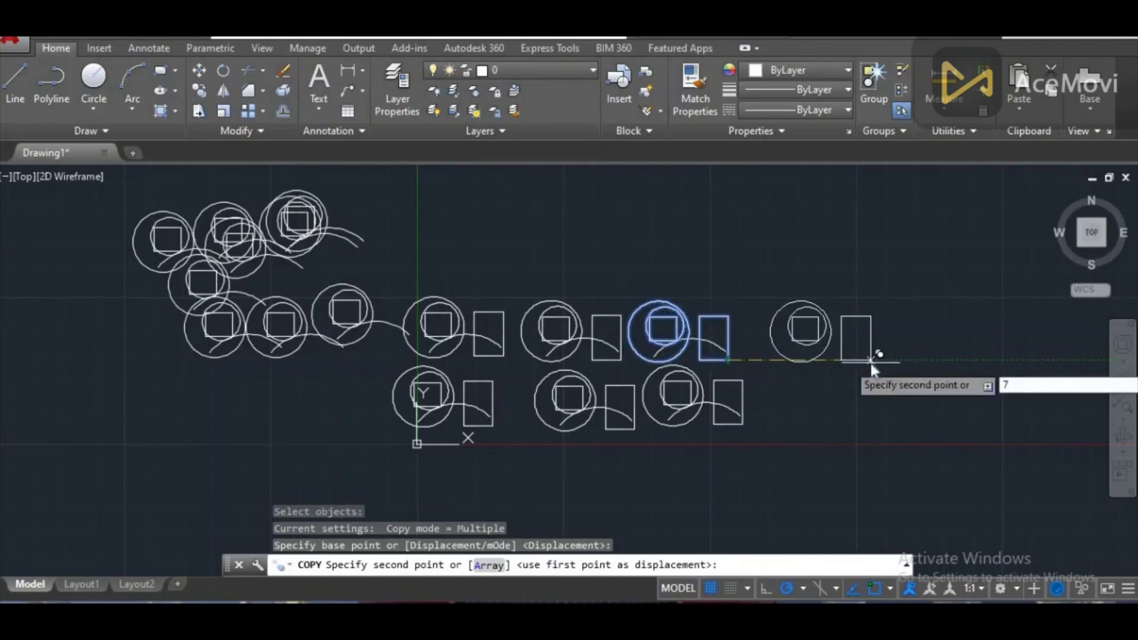
key("Return")
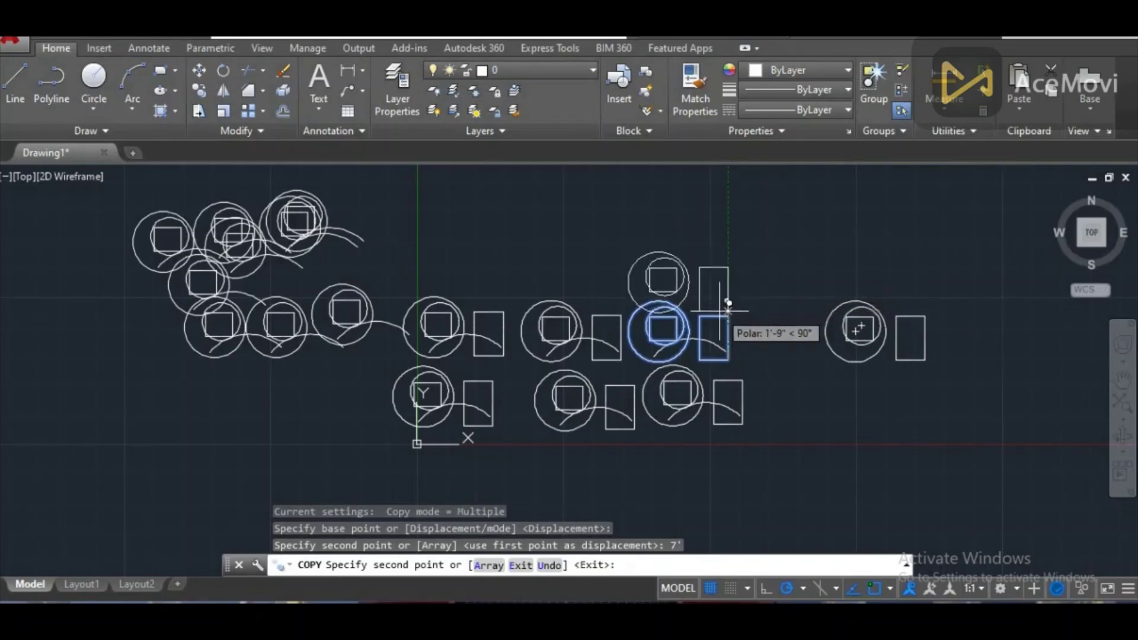
key("Return")
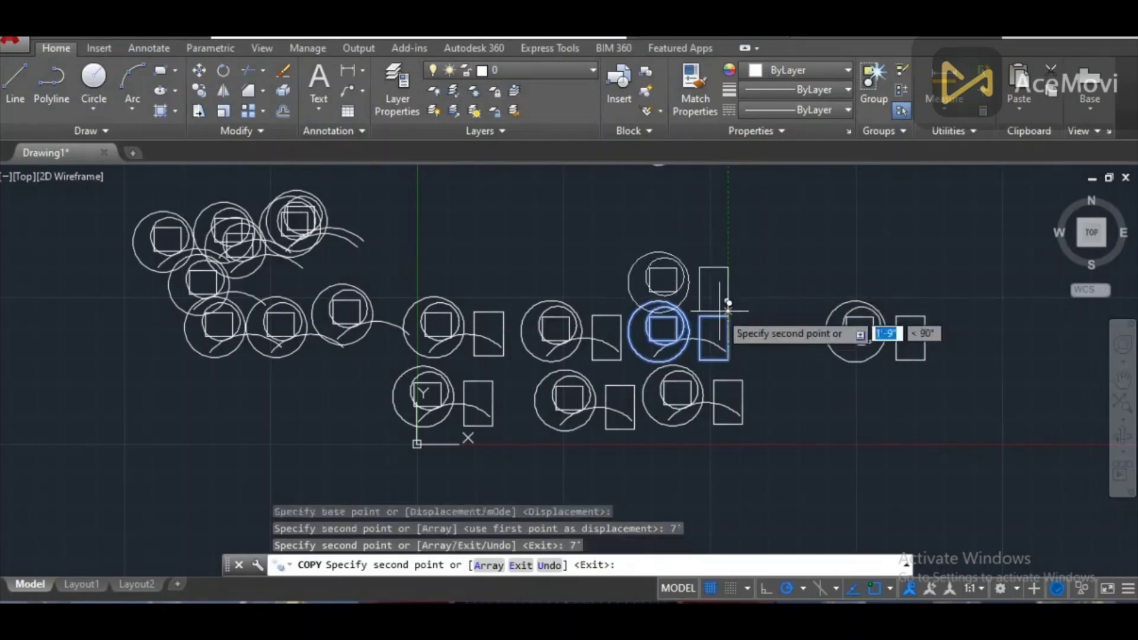
key("Return")
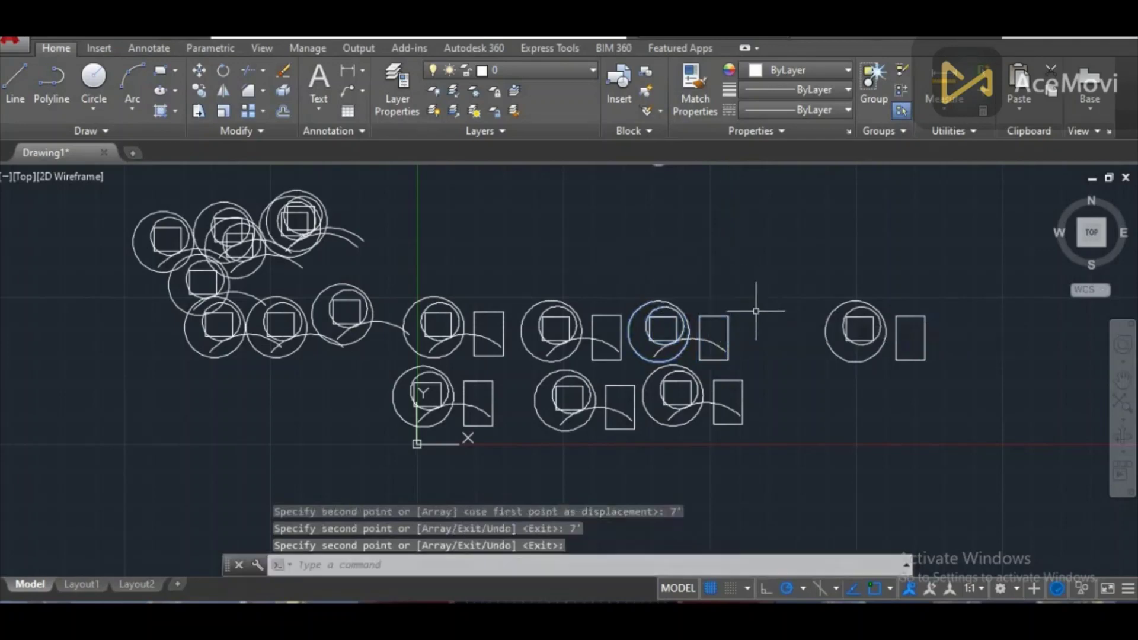
type("z")
key("Return")
type("a")
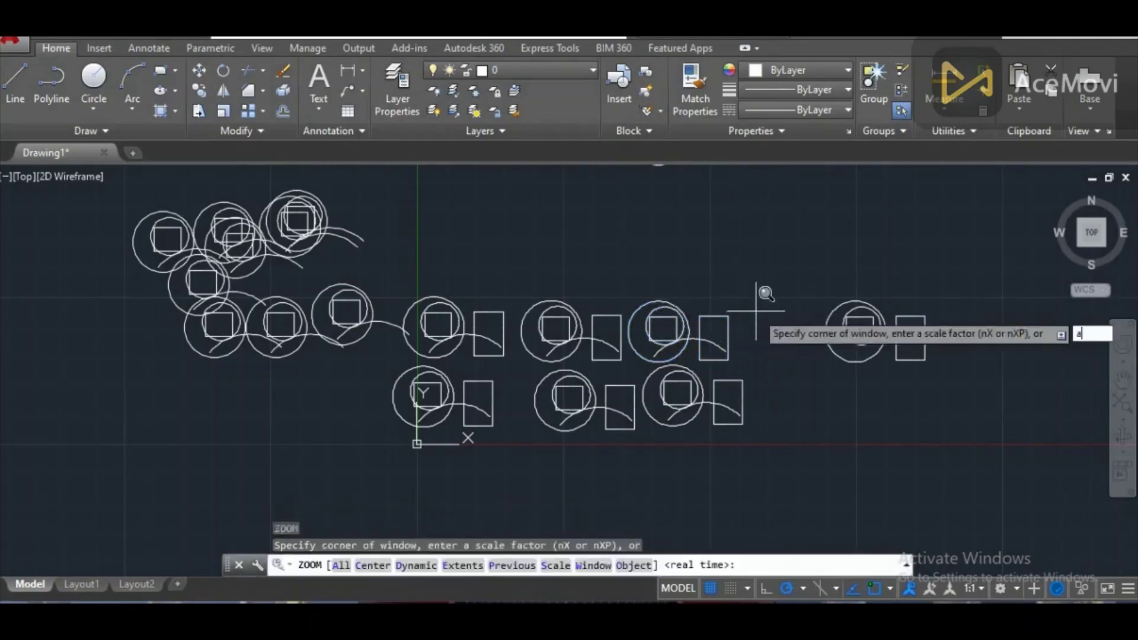
Zoom to show the entire drawing.
key("Return")
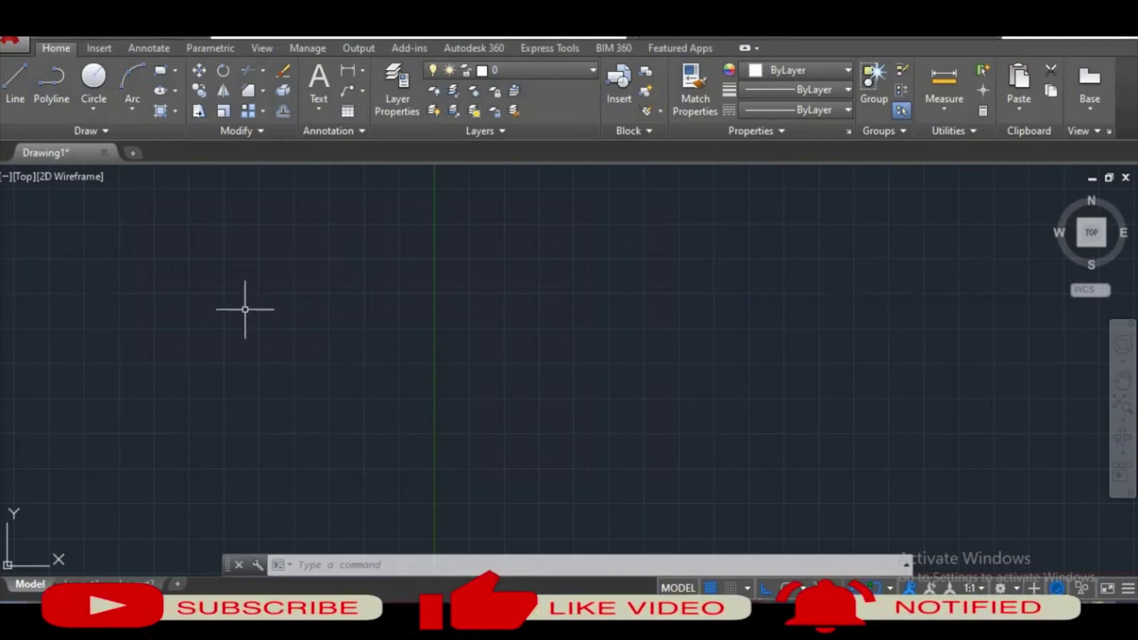
Start the square panel and draw a small circle in its upper part.
type("rec")
key("Return")
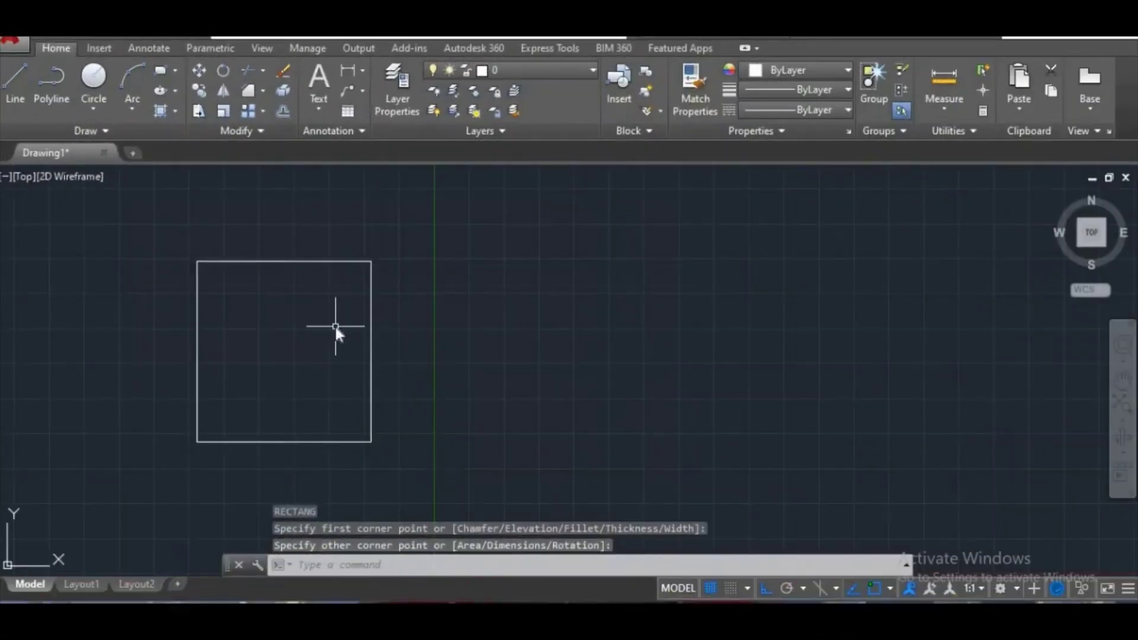
type("l")
key("Return")
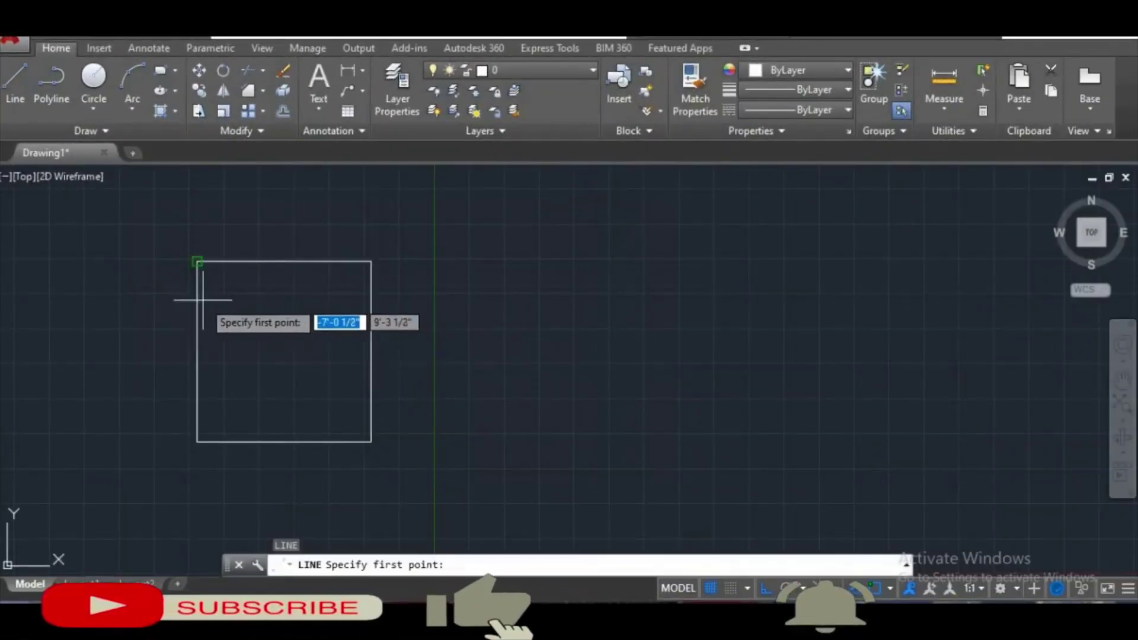
left_click(197, 261)
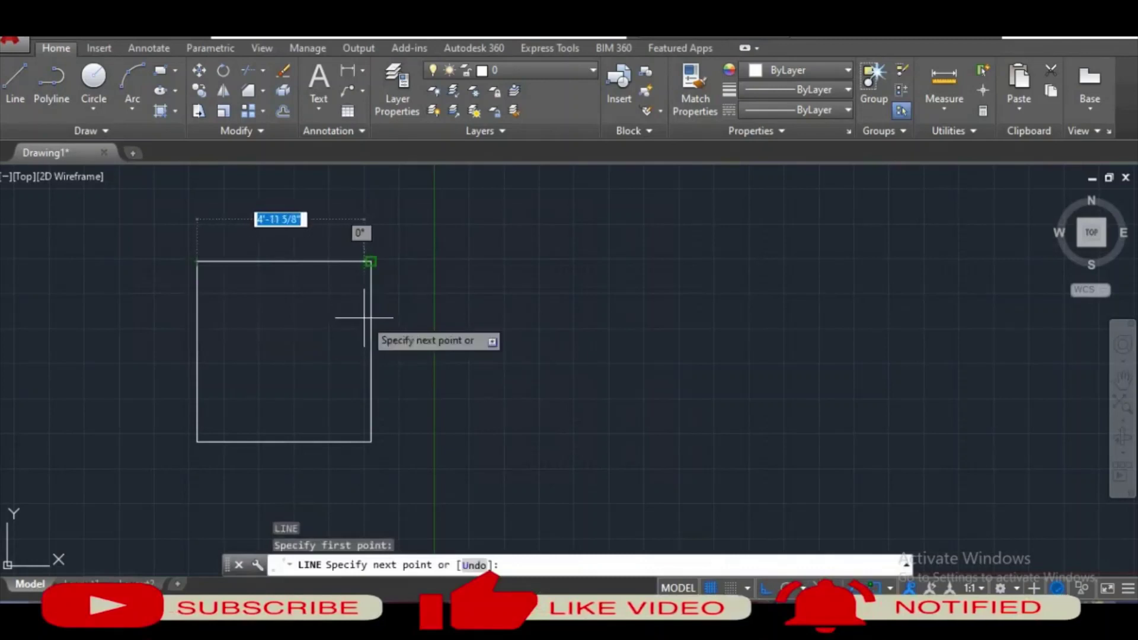
key("Escape")
type("c")
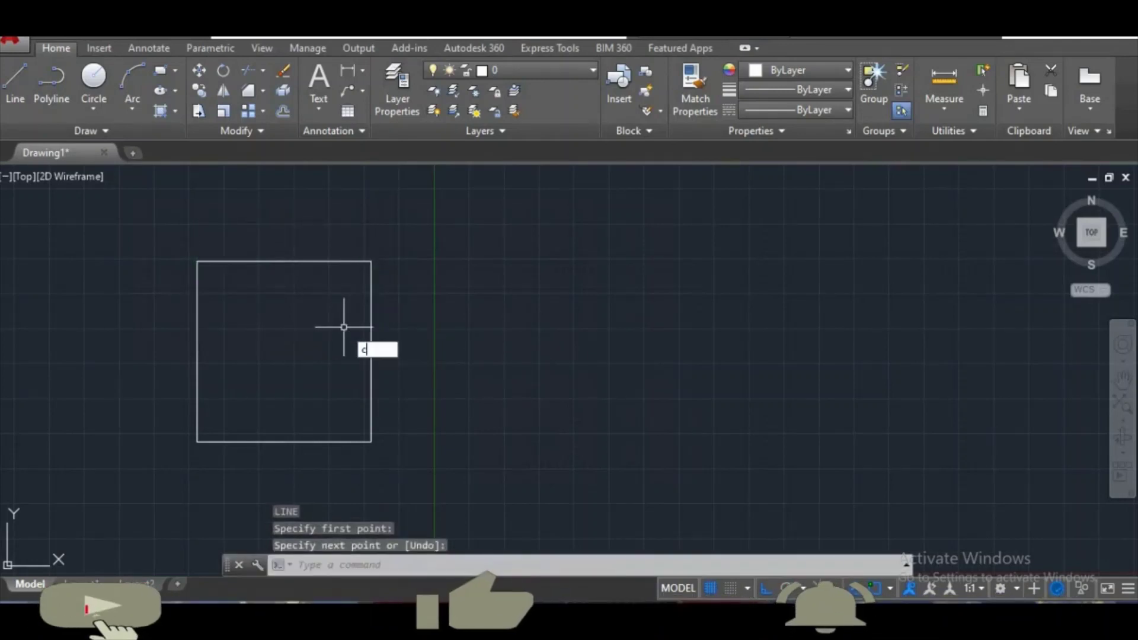
key("Return")
left_click(288, 308)
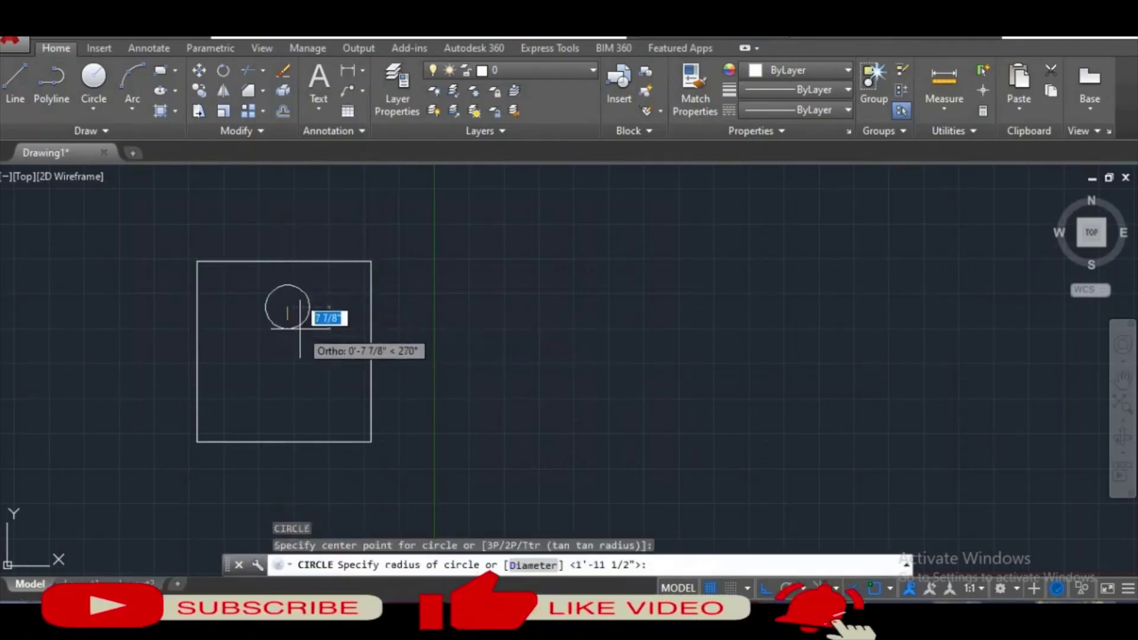
left_click(298, 326)
Draw two small circles along the bottom of the square, lower-left and lower-right.
type("c")
key("Return")
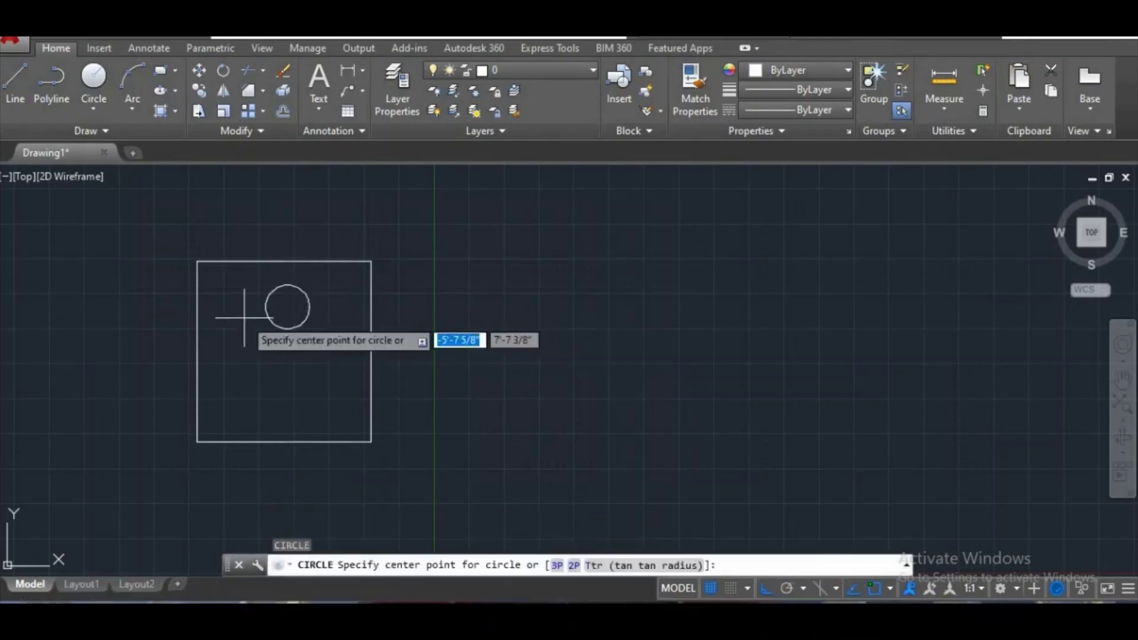
left_click(227, 399)
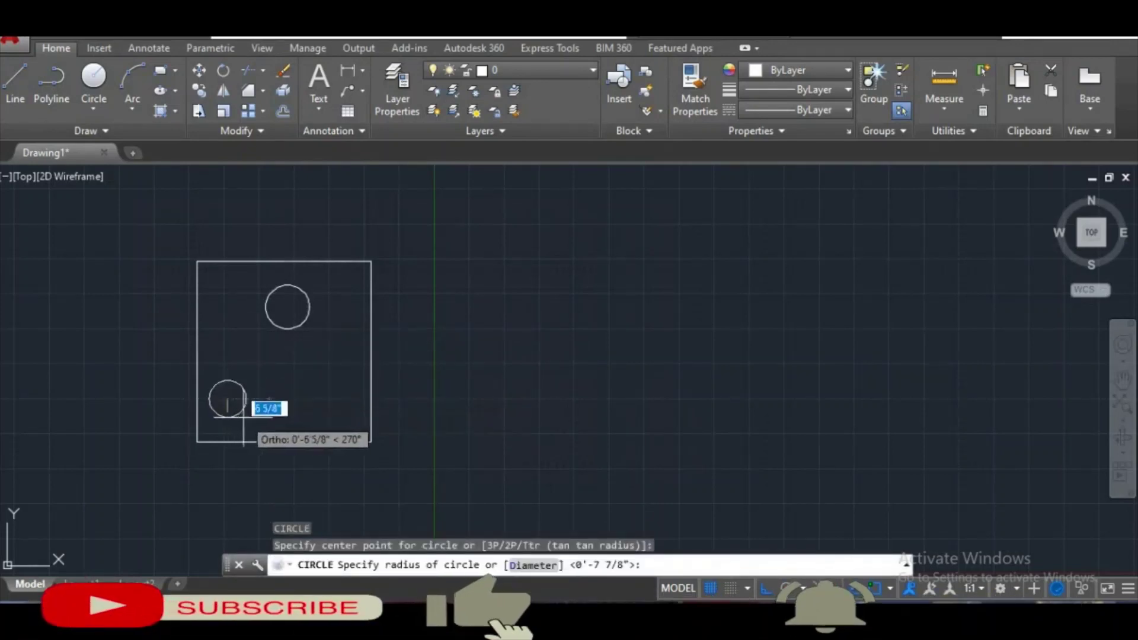
left_click(241, 413)
type("c")
key("Return")
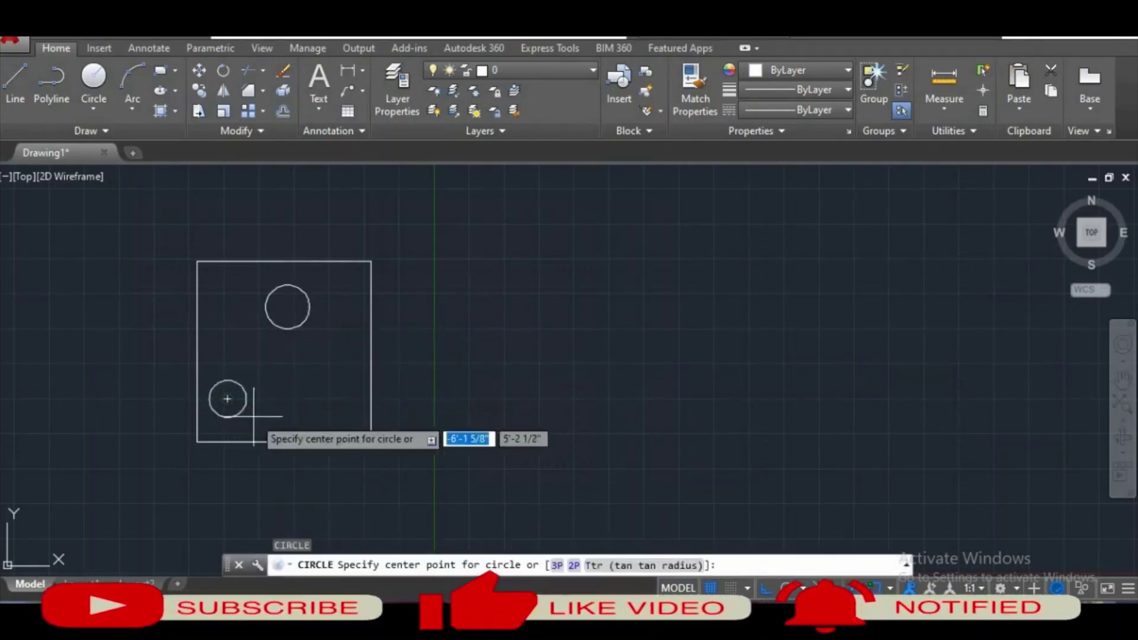
left_click(327, 405)
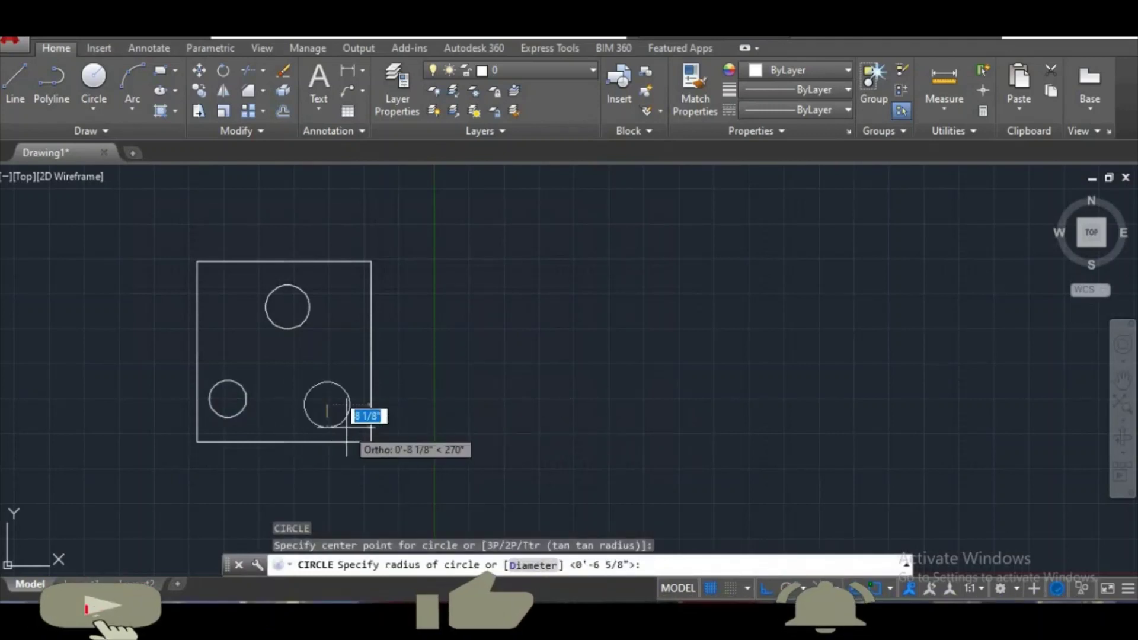
left_click(343, 420)
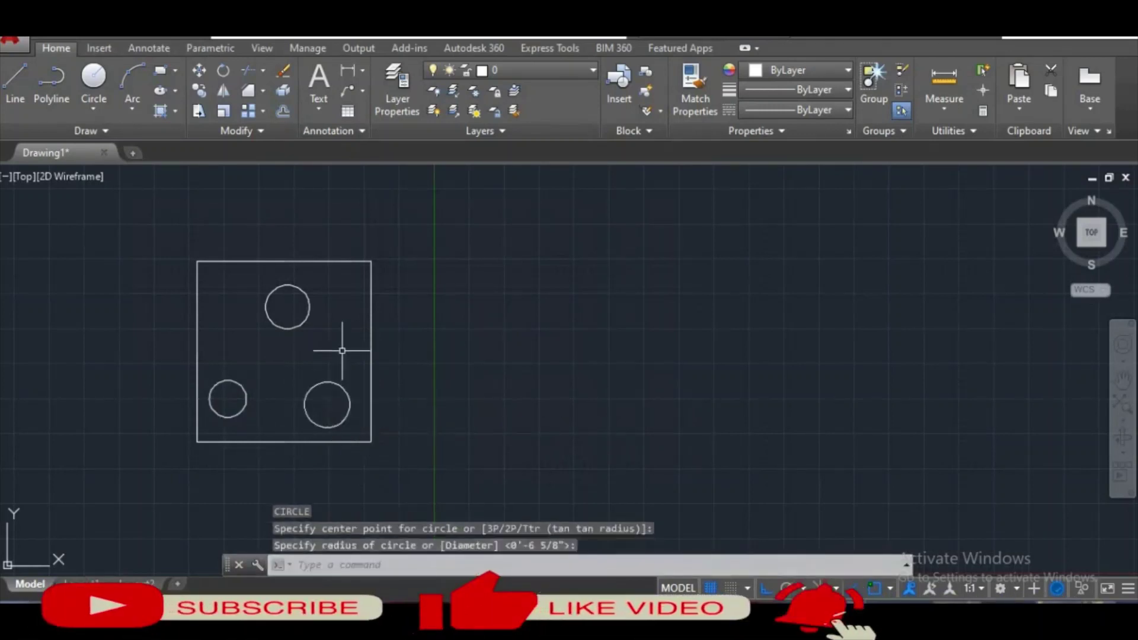
Add two small rectangles, one at the top circle and an upright one on the lower-right circle.
type("c")
key("Return")
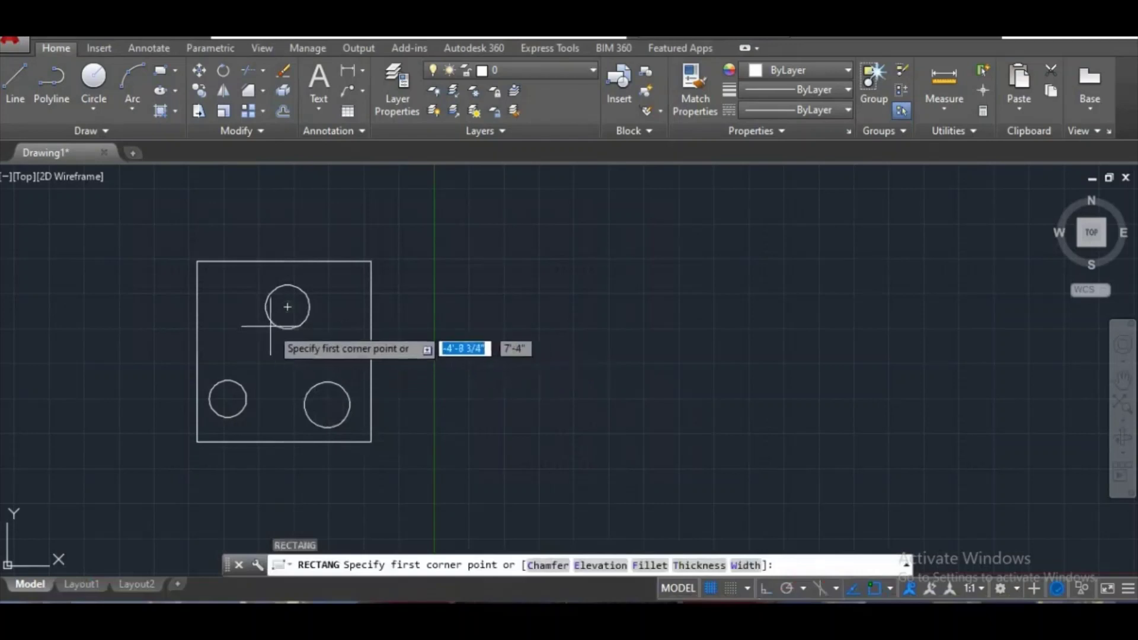
left_click(288, 306)
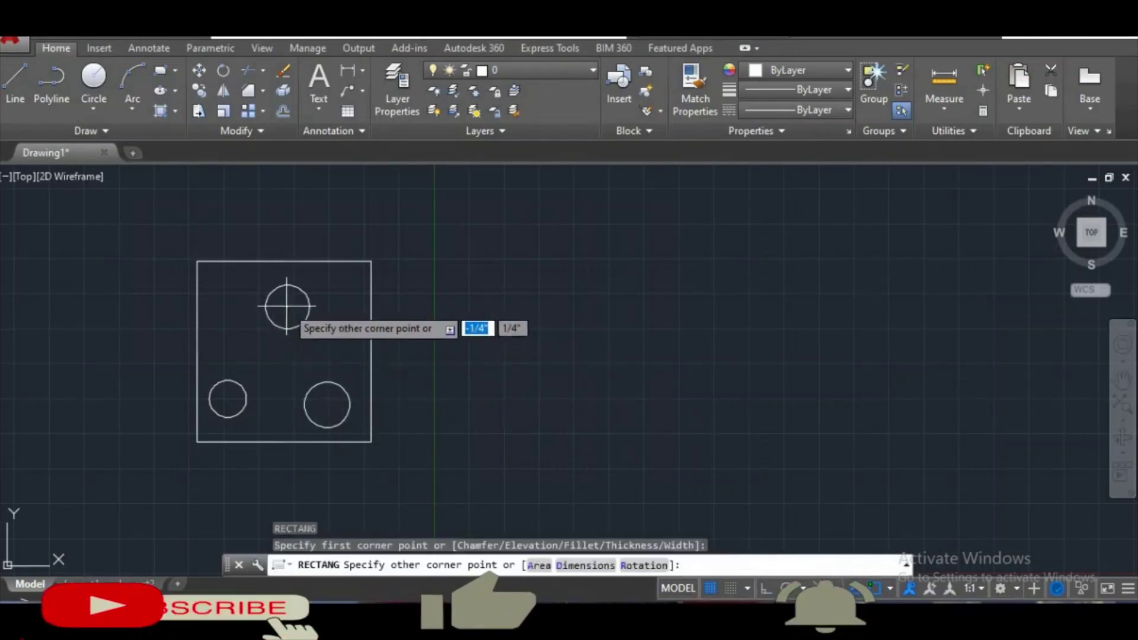
left_click(326, 325)
key("Return")
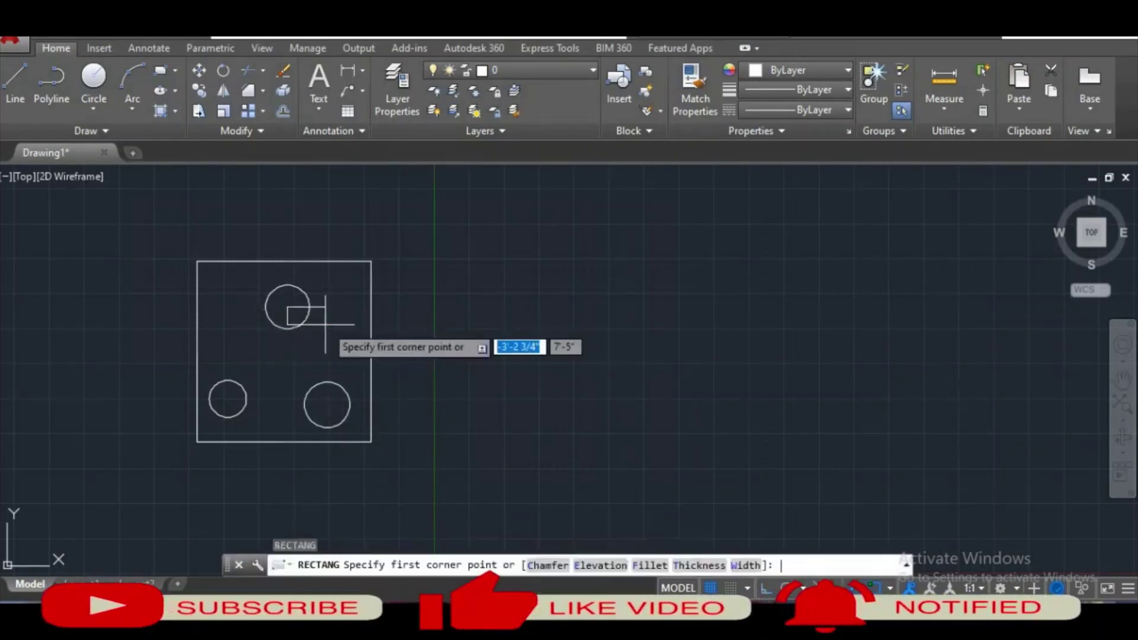
left_click(304, 369)
left_click(327, 405)
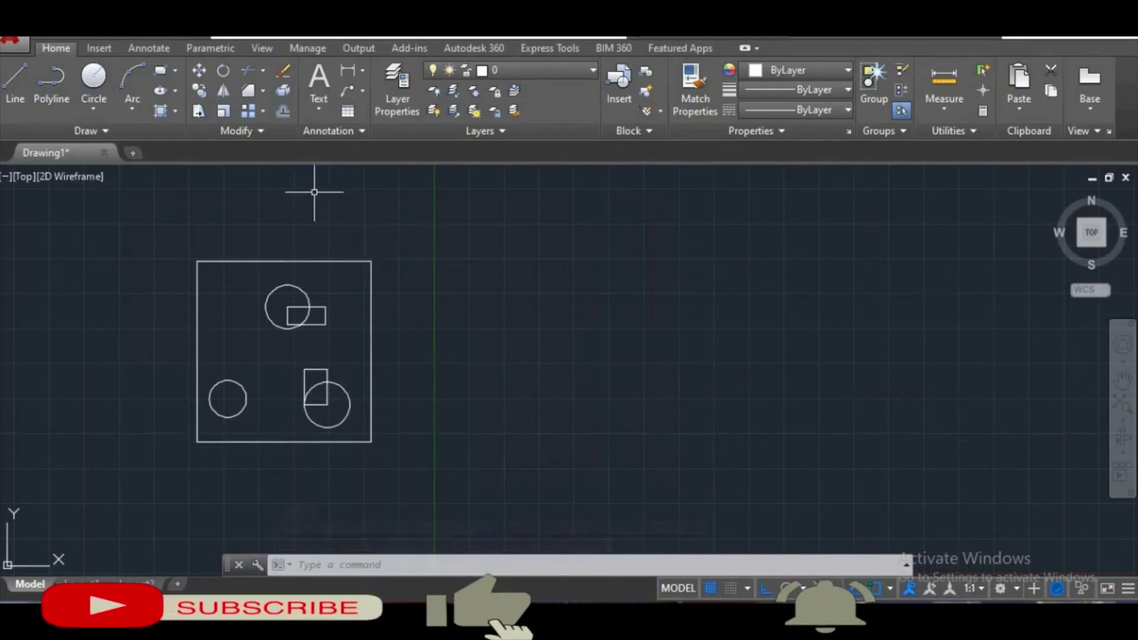
Mirror the square panel about its right edge, keeping the original.
left_click(224, 92)
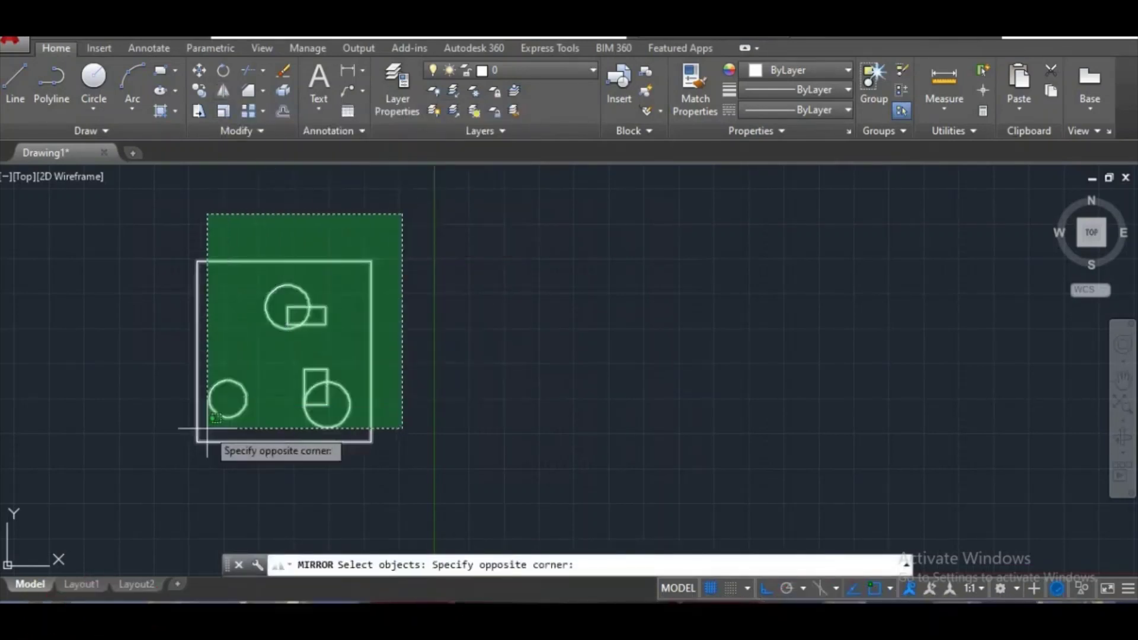
left_click(155, 473)
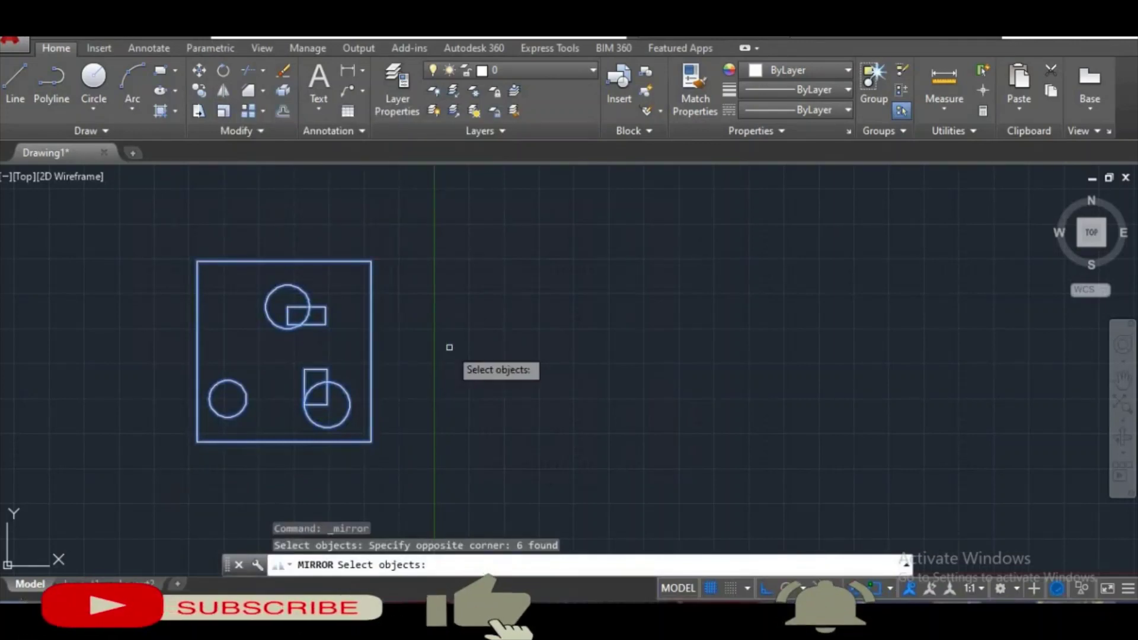
key("Return")
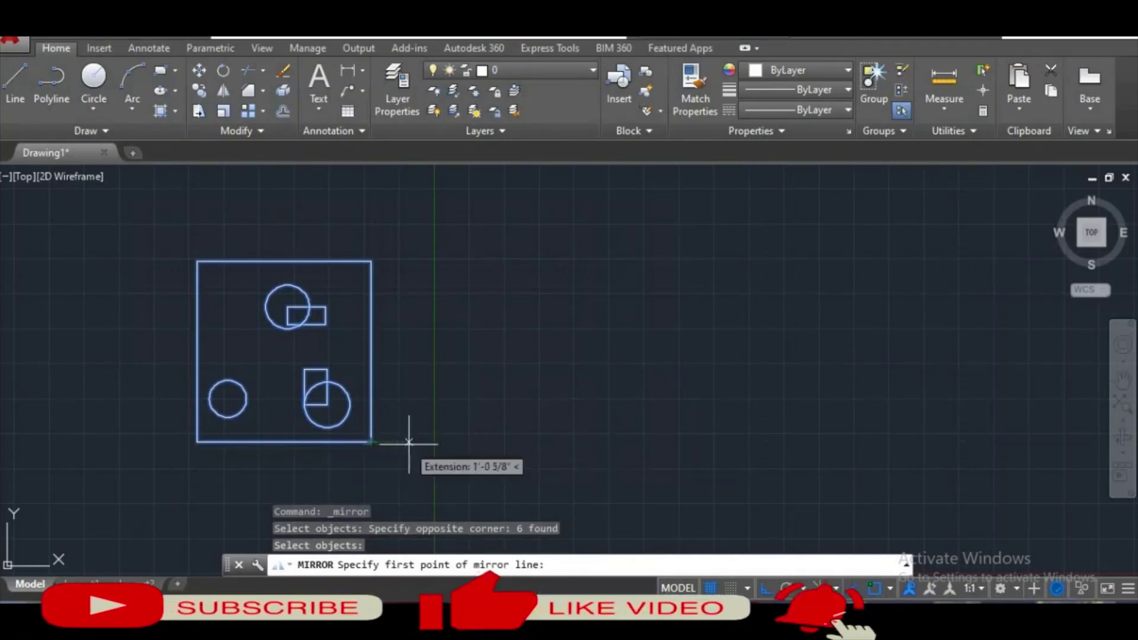
left_click(371, 442)
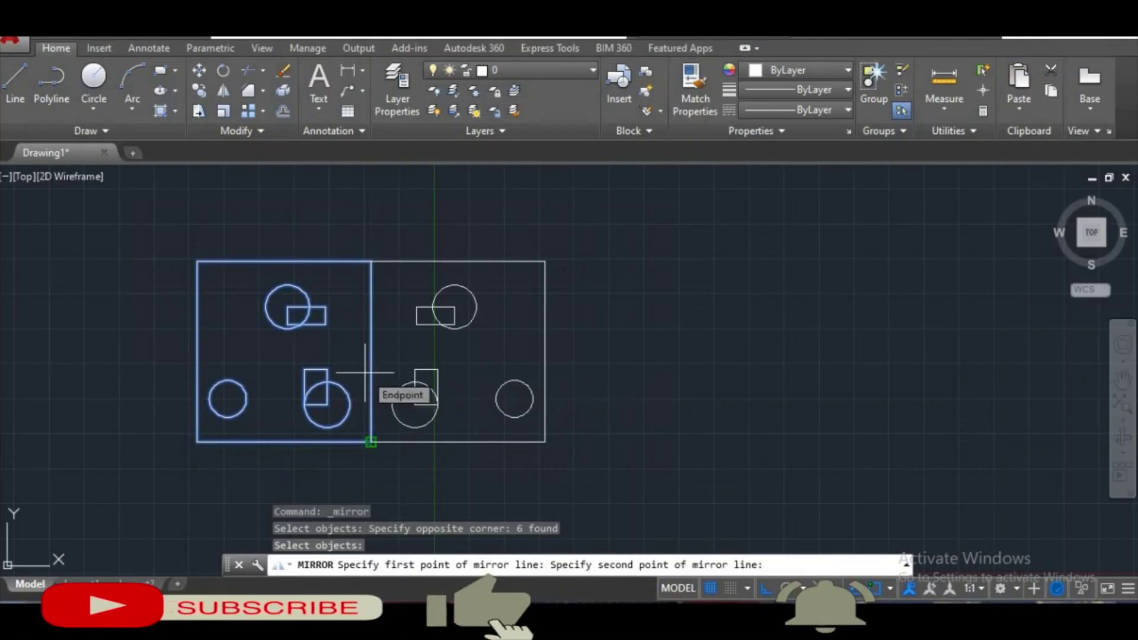
left_click(382, 240)
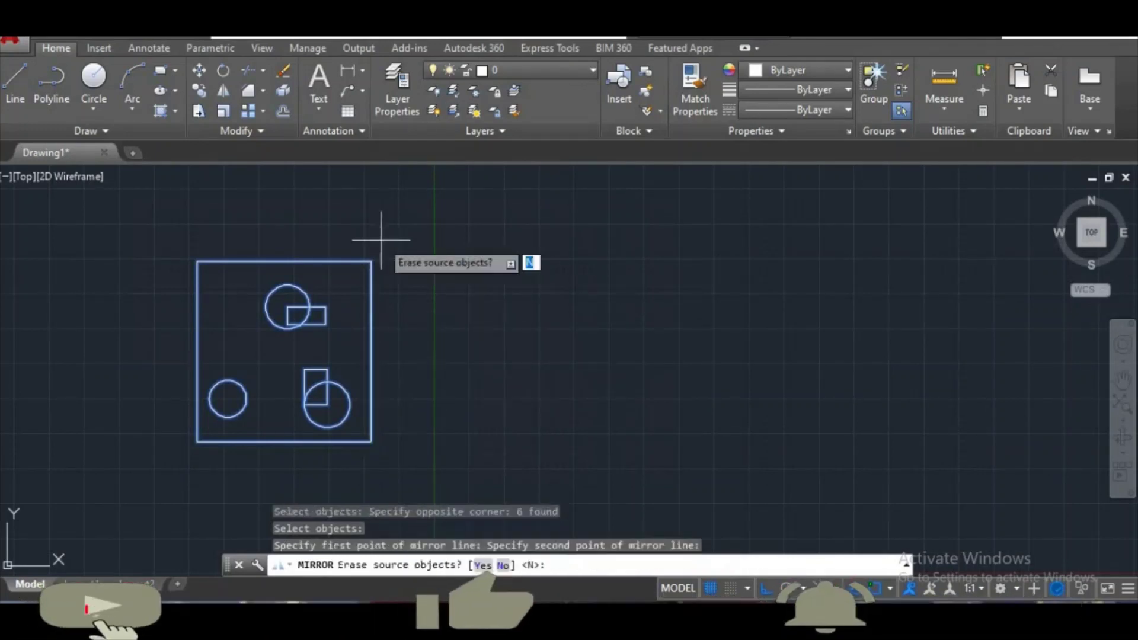
right_click(382, 240)
left_click(416, 254)
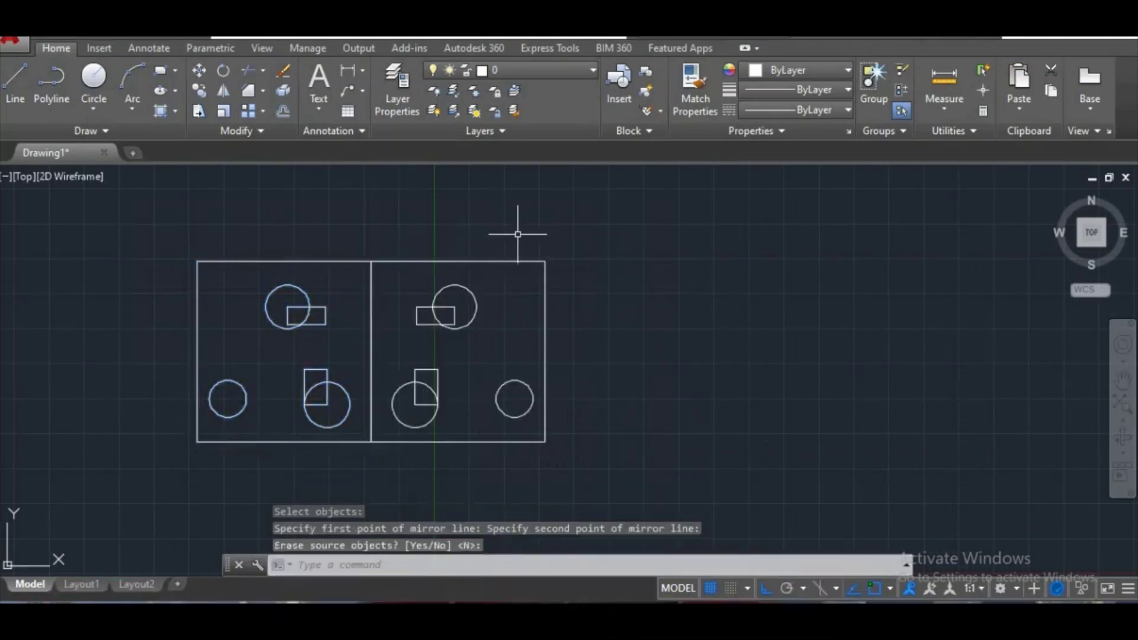
left_click(605, 229)
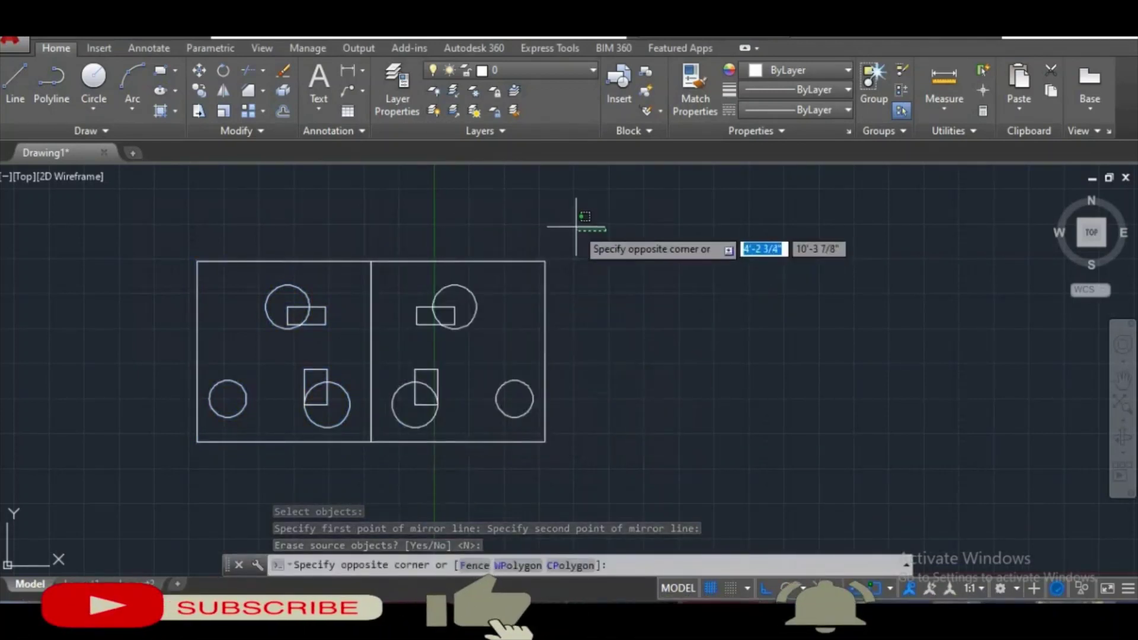
left_click(477, 170)
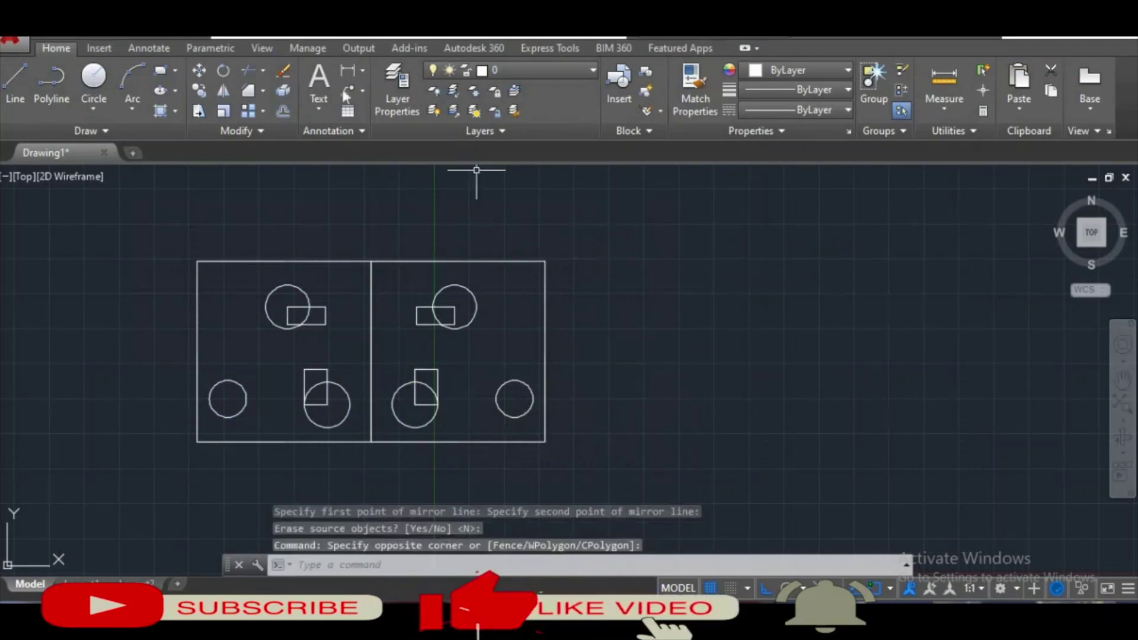
Mirror the new right-hand panel about its right edge to add a third panel.
left_click(225, 93)
left_click(604, 220)
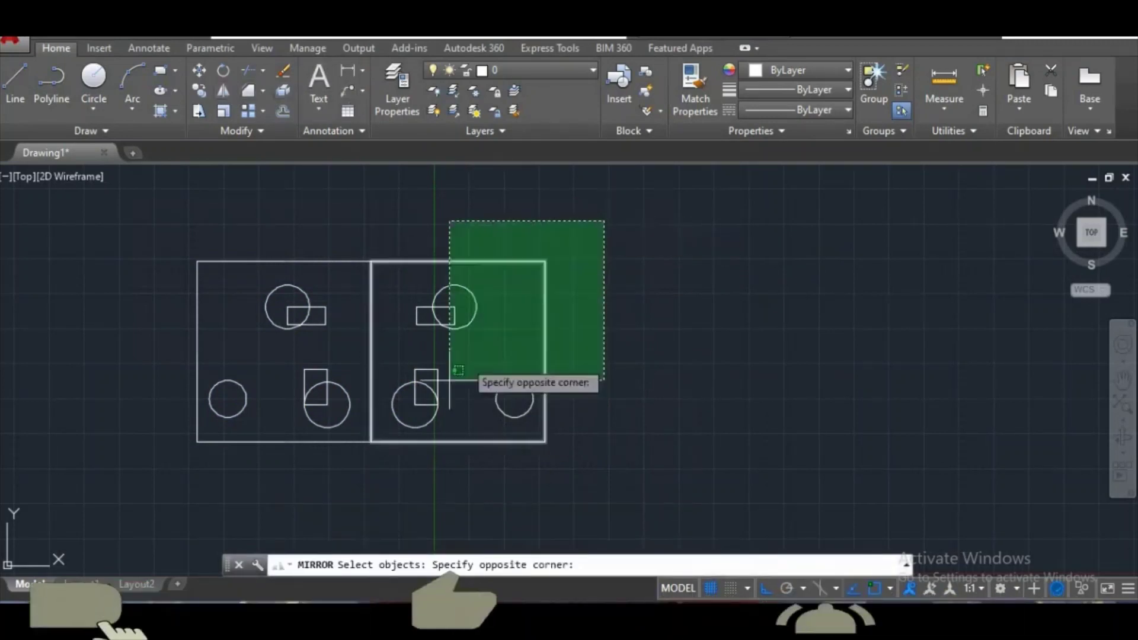
left_click(389, 458)
key("Return")
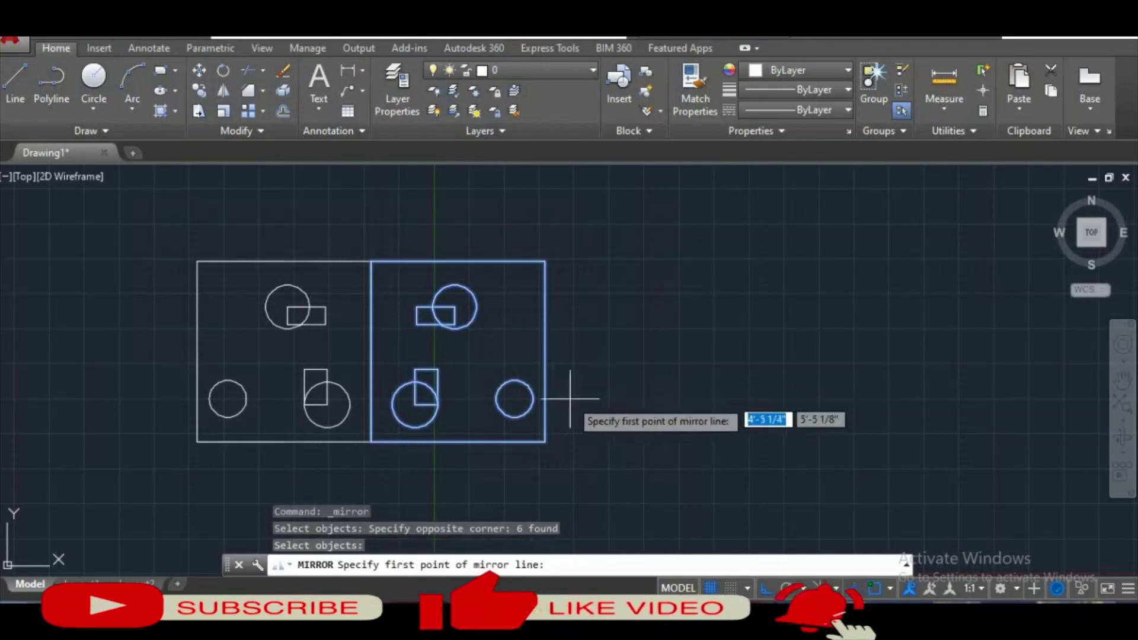
left_click(545, 442)
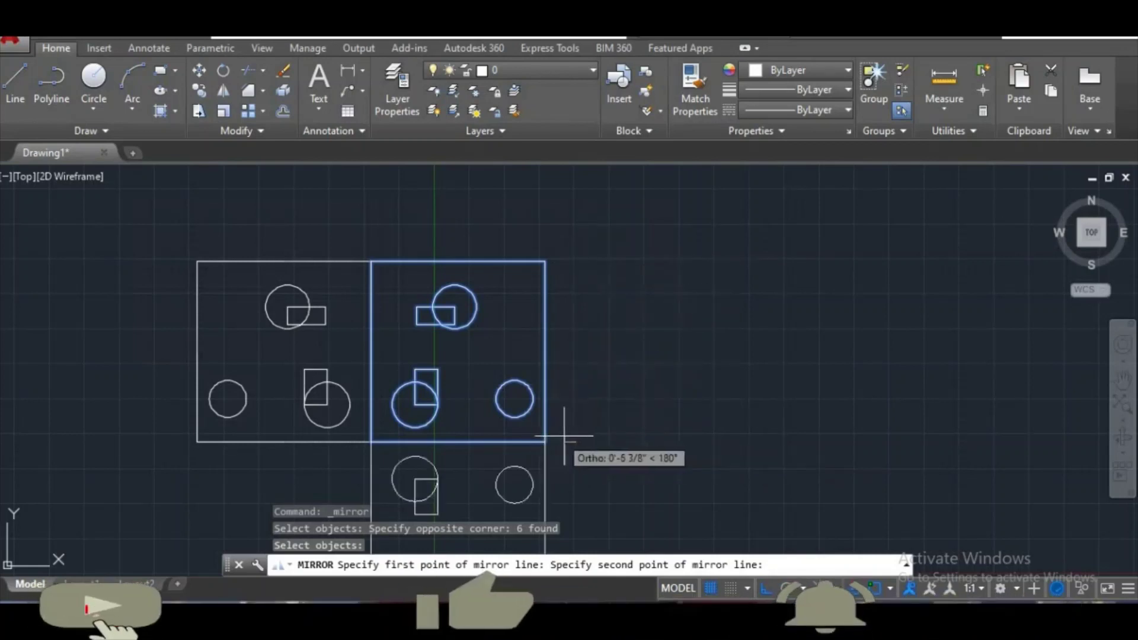
left_click(578, 225)
right_click(581, 225)
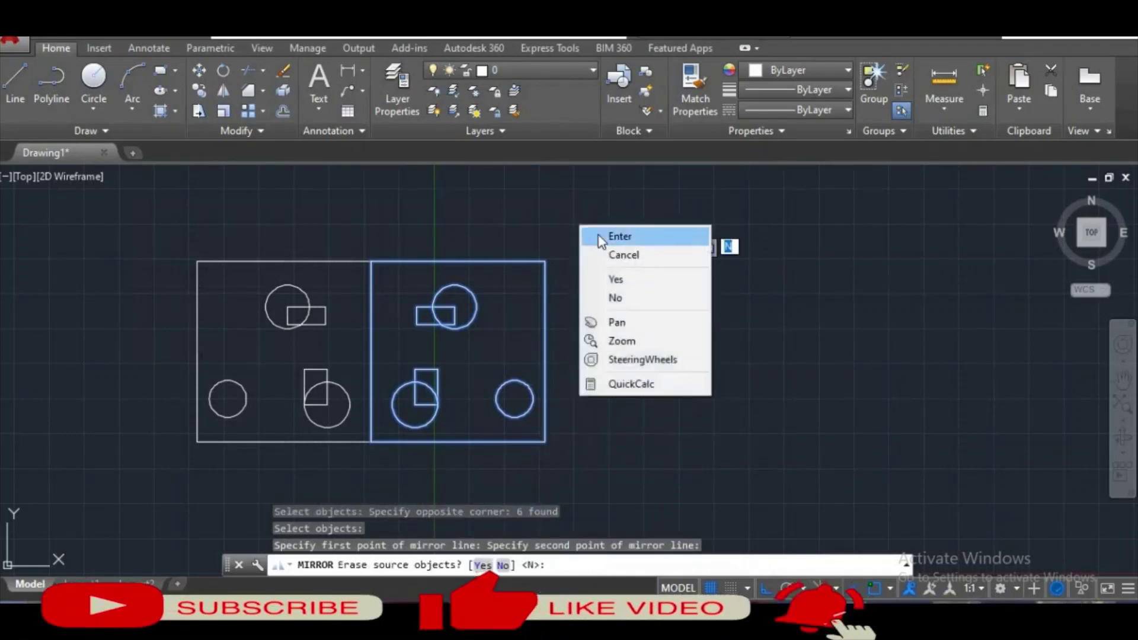
left_click(611, 234)
type("m")
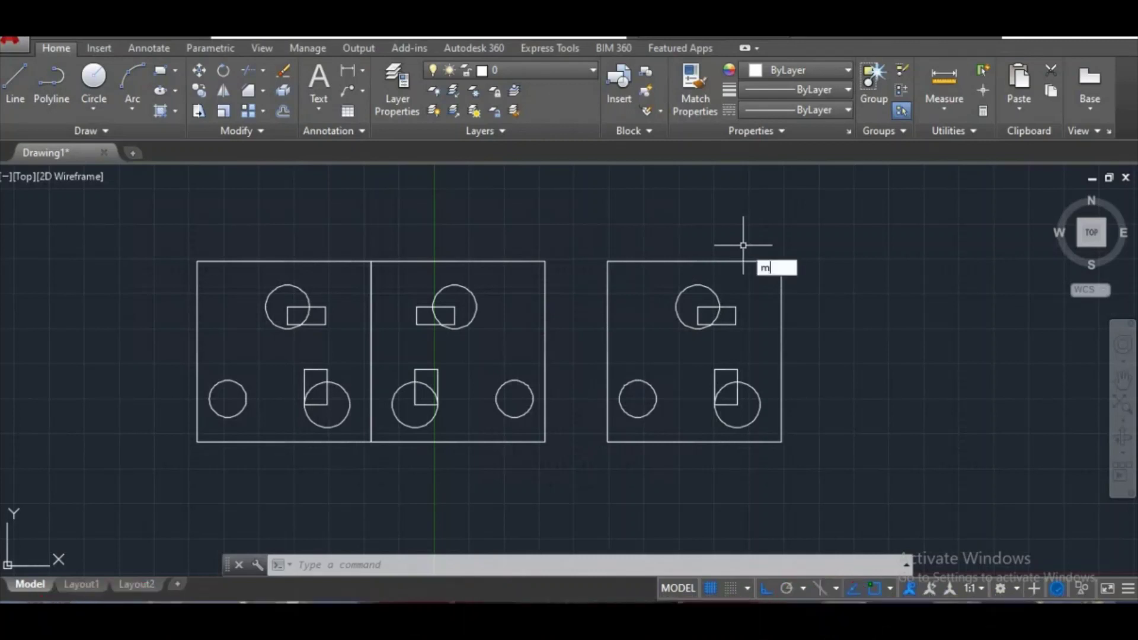
Mirror the third panel and its shapes to create the fourth panel, keeping the original.
type("i")
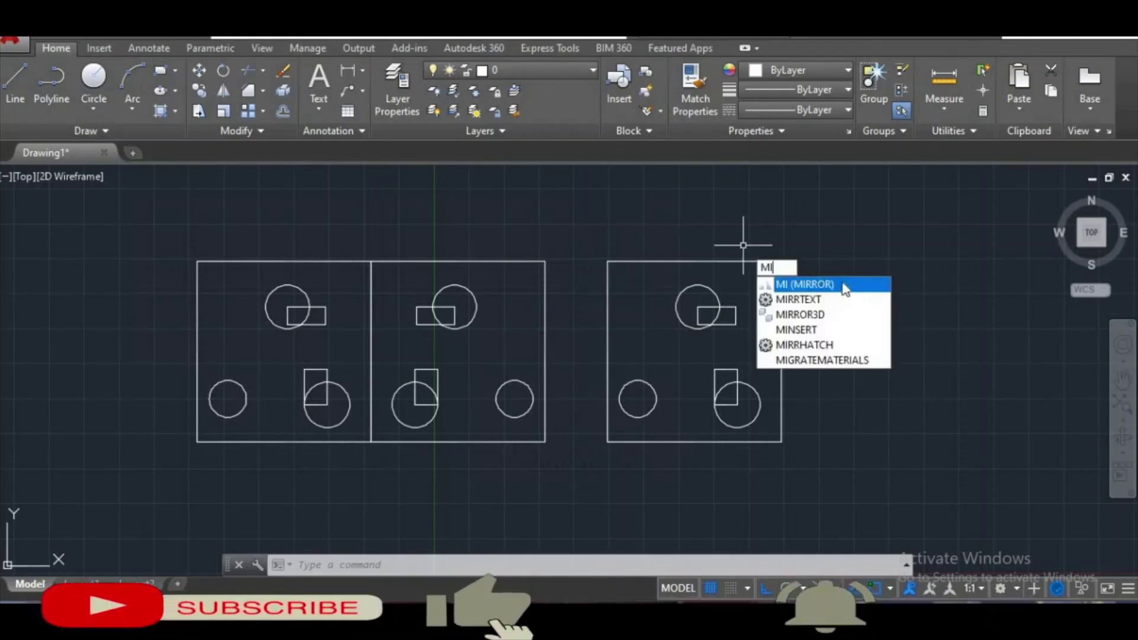
left_click(845, 287)
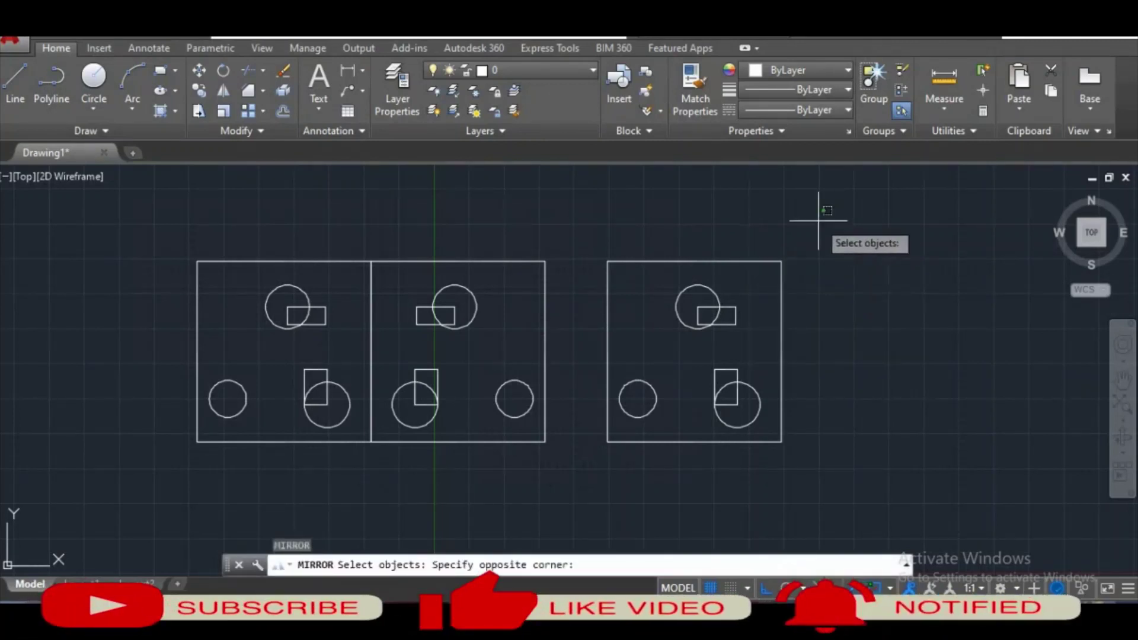
left_click(600, 466)
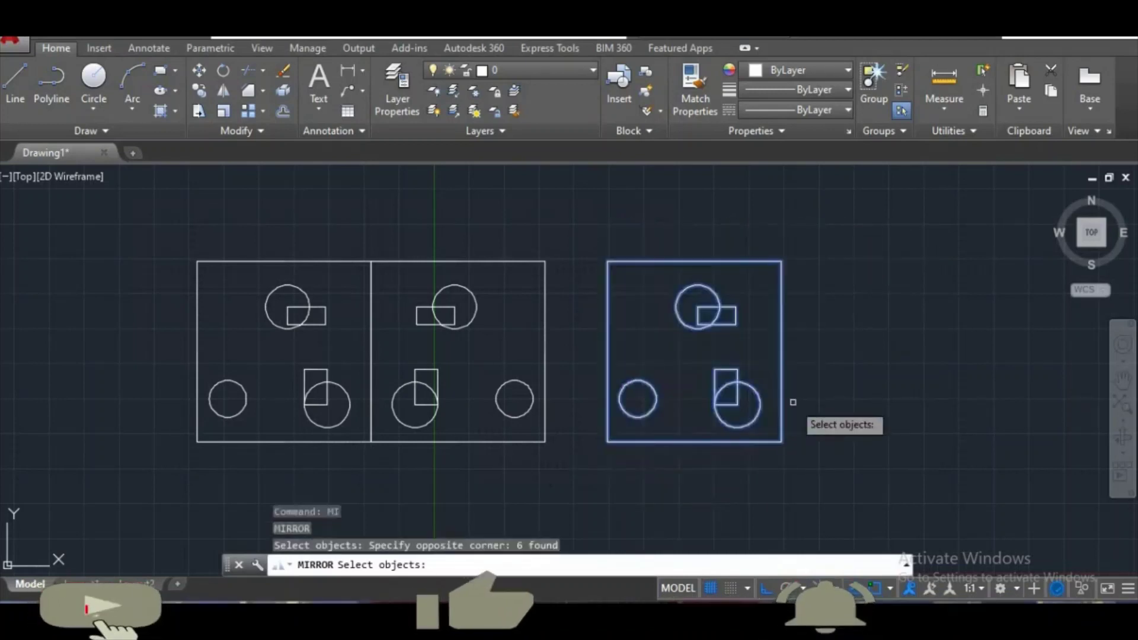
key("Return")
left_click(800, 434)
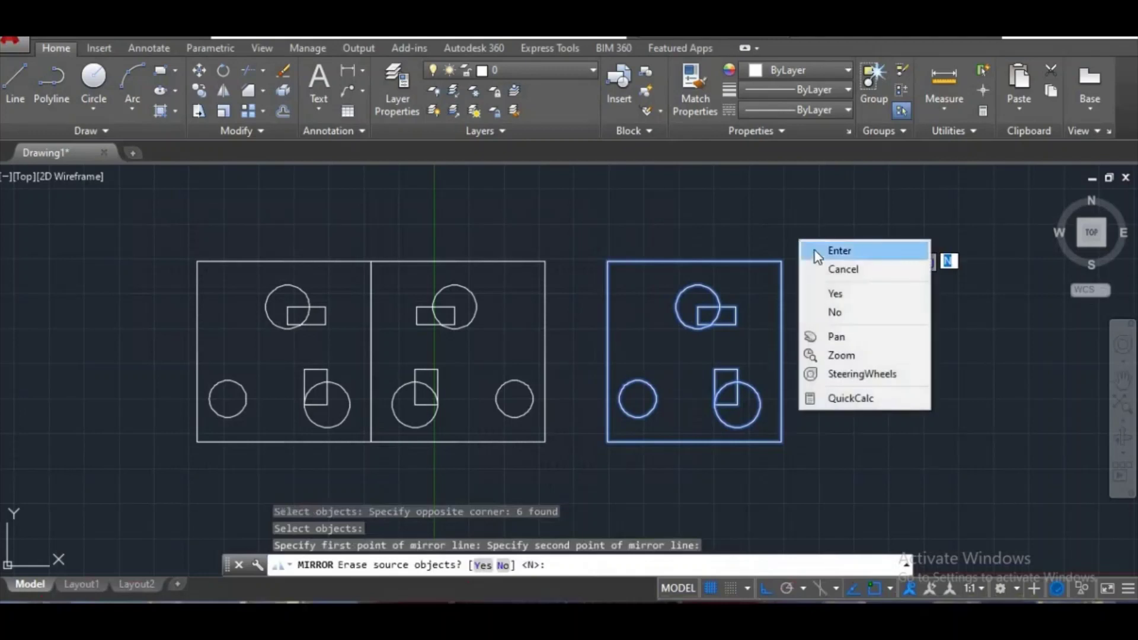
left_click(816, 251)
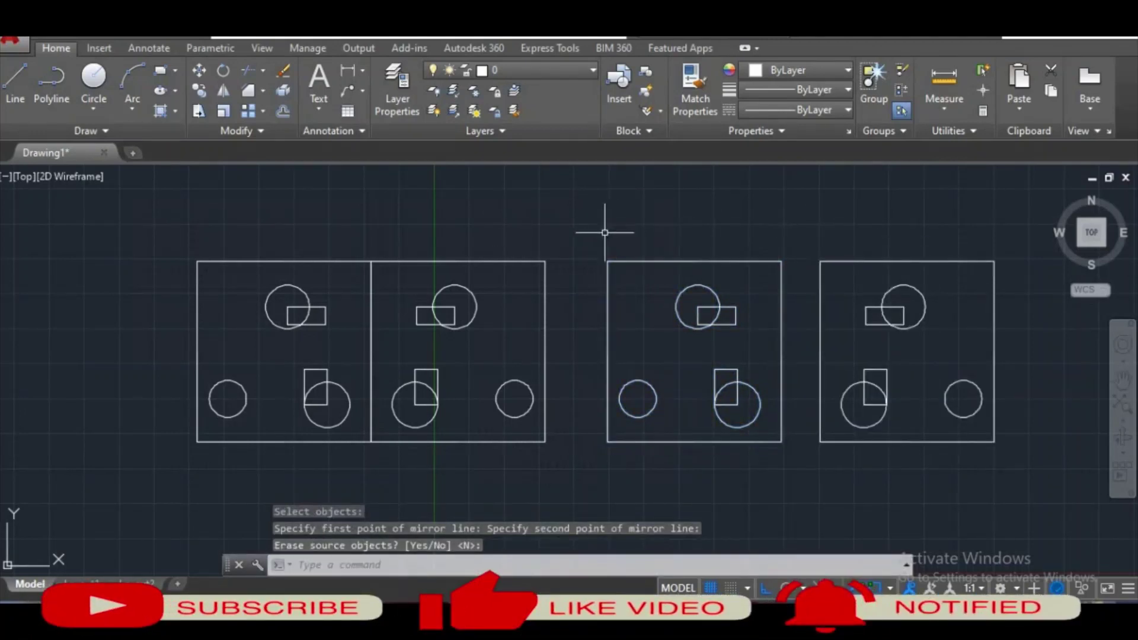
left_click(596, 240)
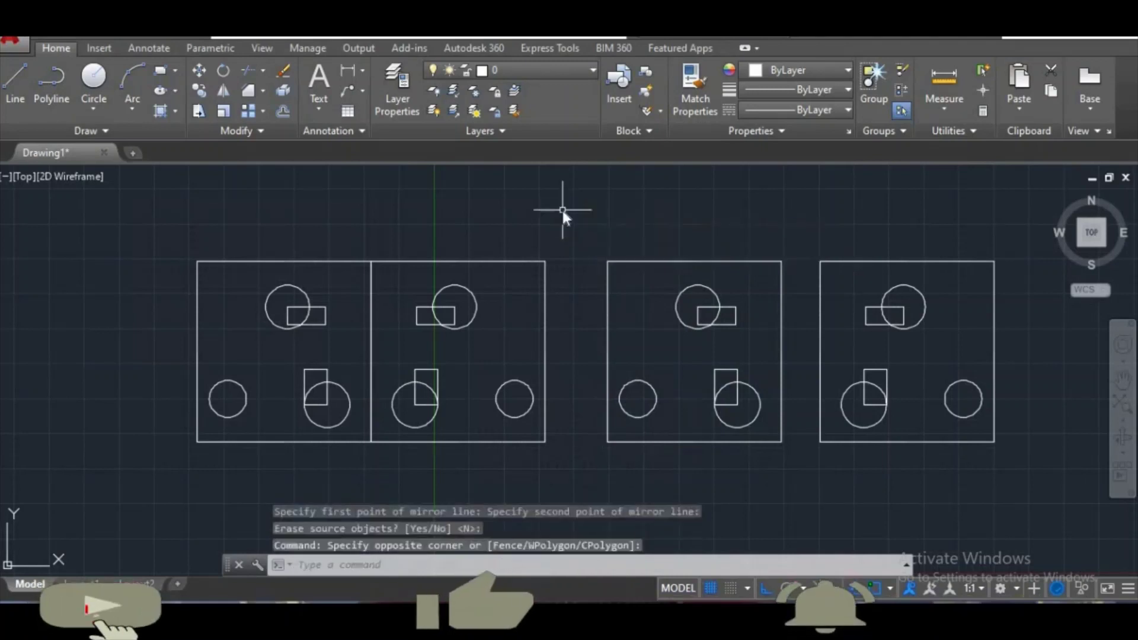
Zoom out in real time to see the whole row of panels.
type("z")
key("Return")
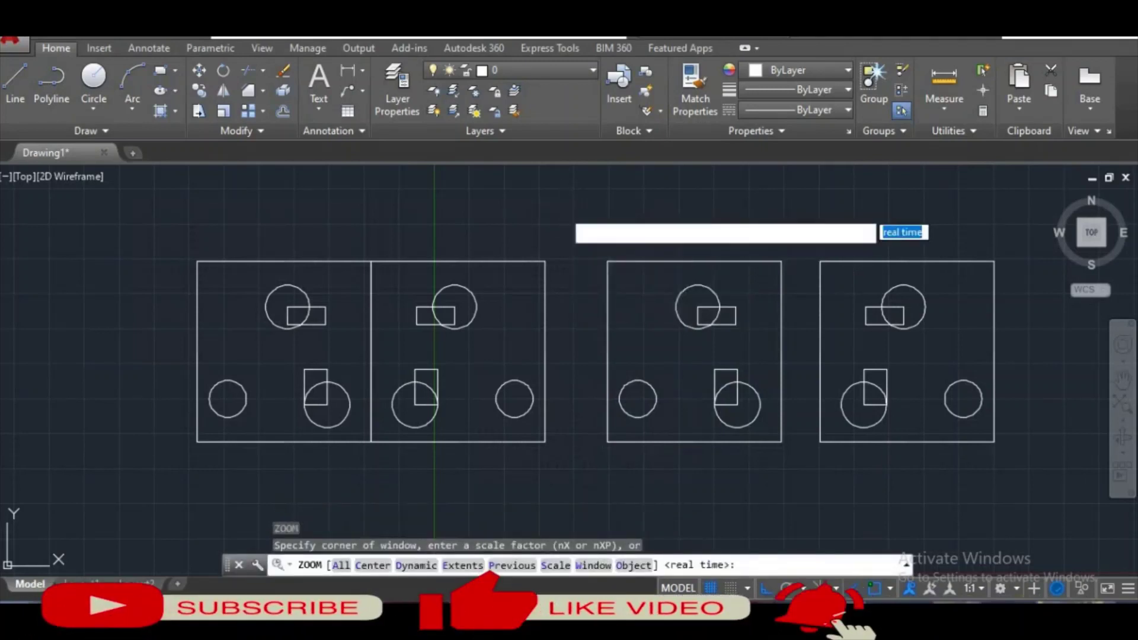
key("Return")
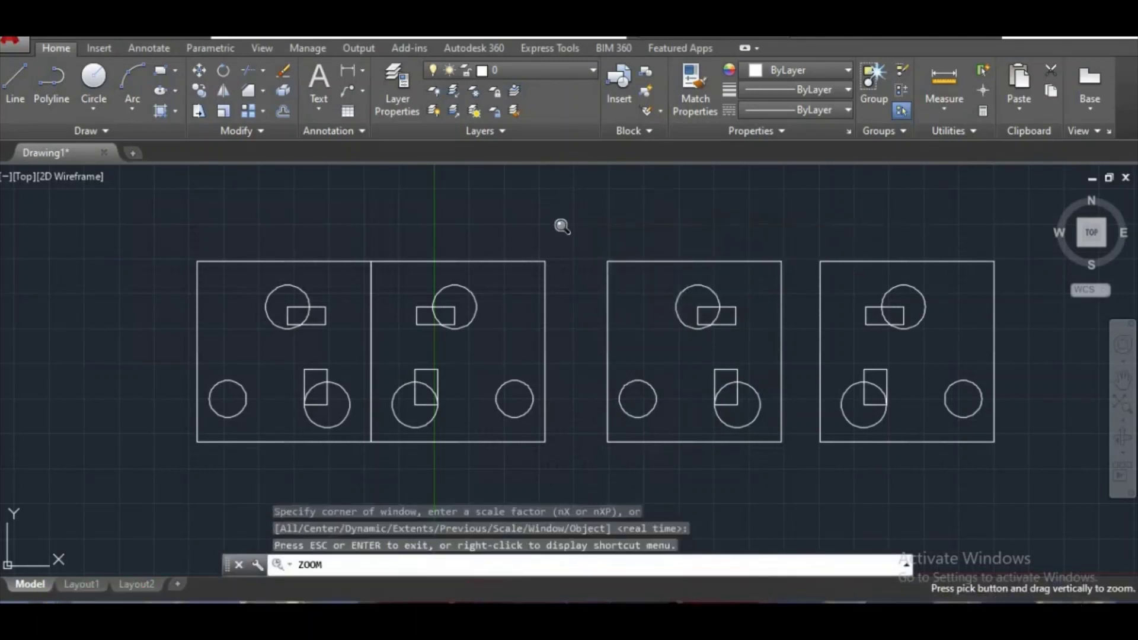
left_click_drag(562, 227, 549, 371)
right_click(550, 372)
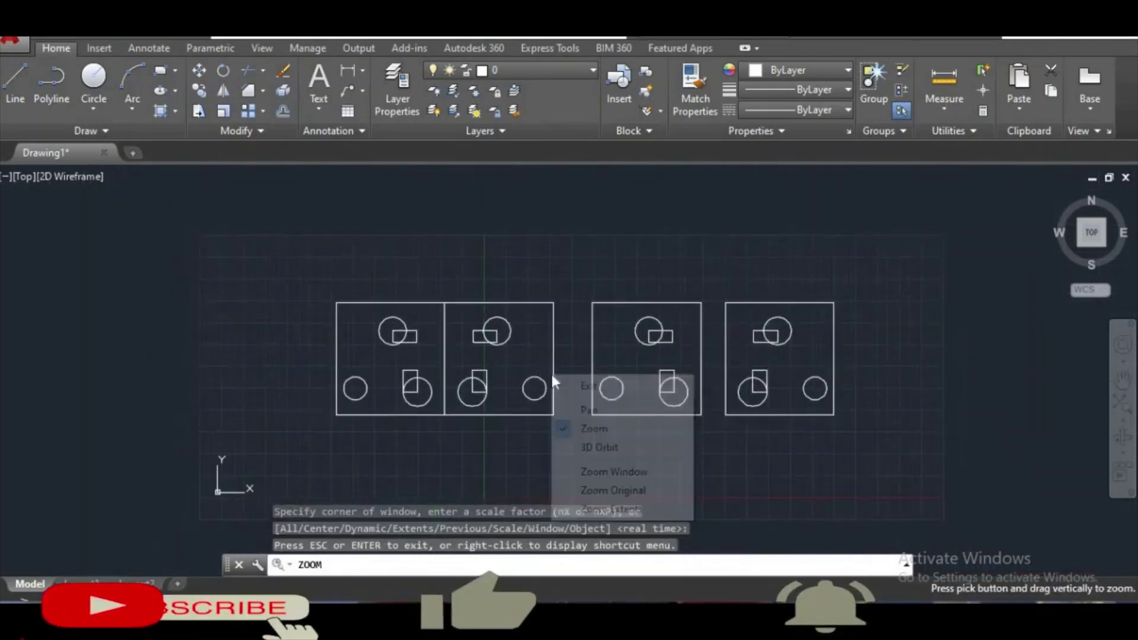
left_click(587, 387)
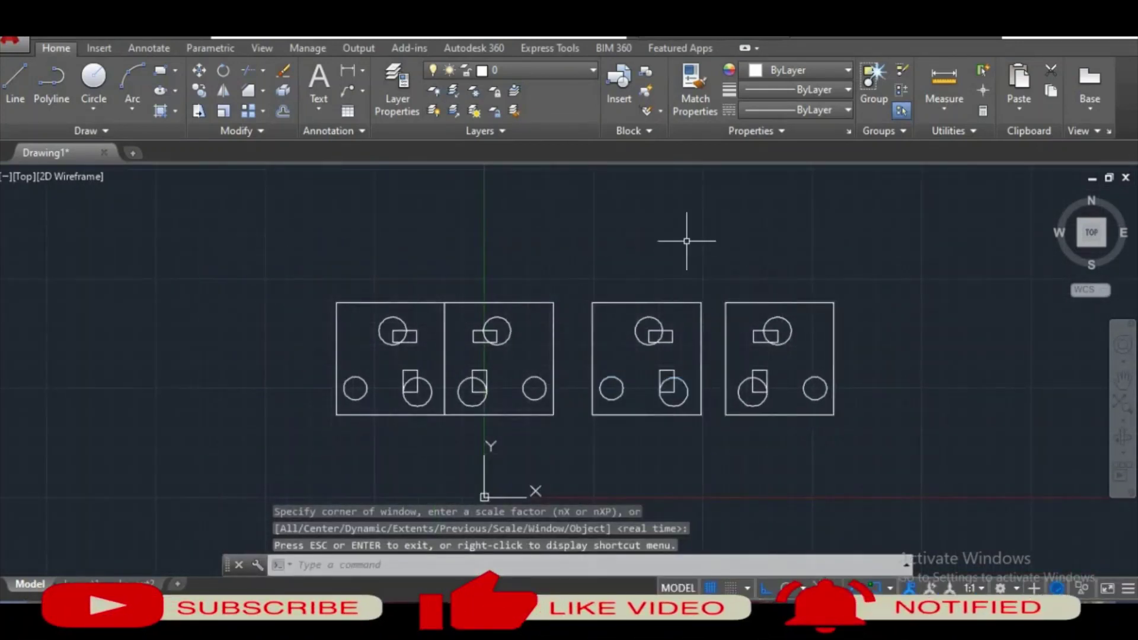
Mirror the rightmost panel's six objects upward about a horizontal line at its top edge, keeping the source.
type("mi")
key("Return")
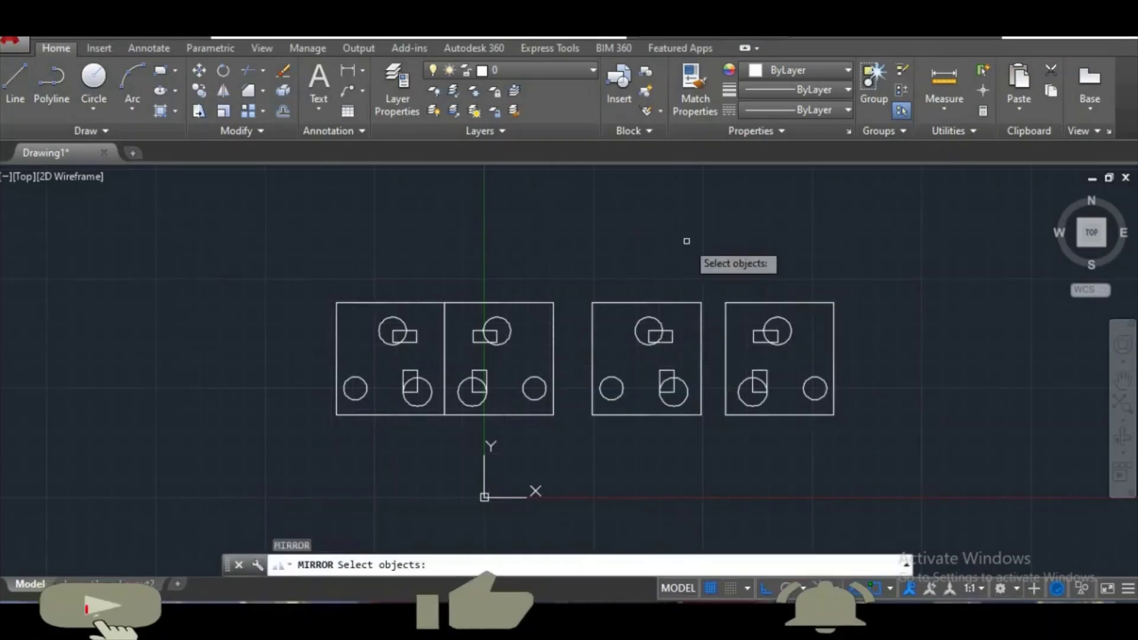
left_click(862, 268)
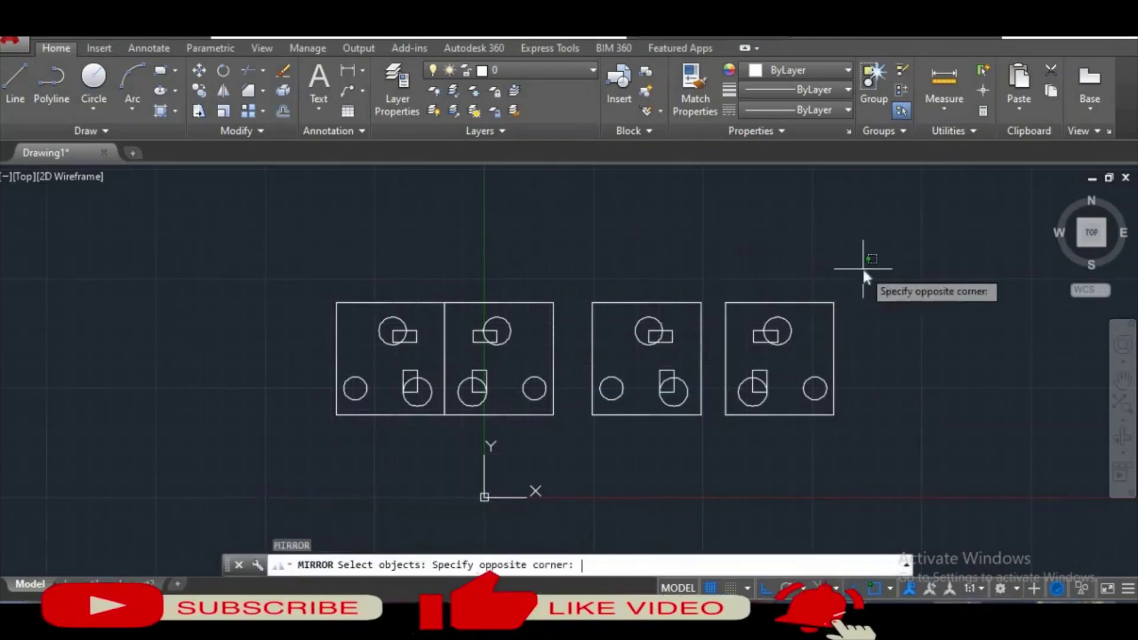
left_click(711, 423)
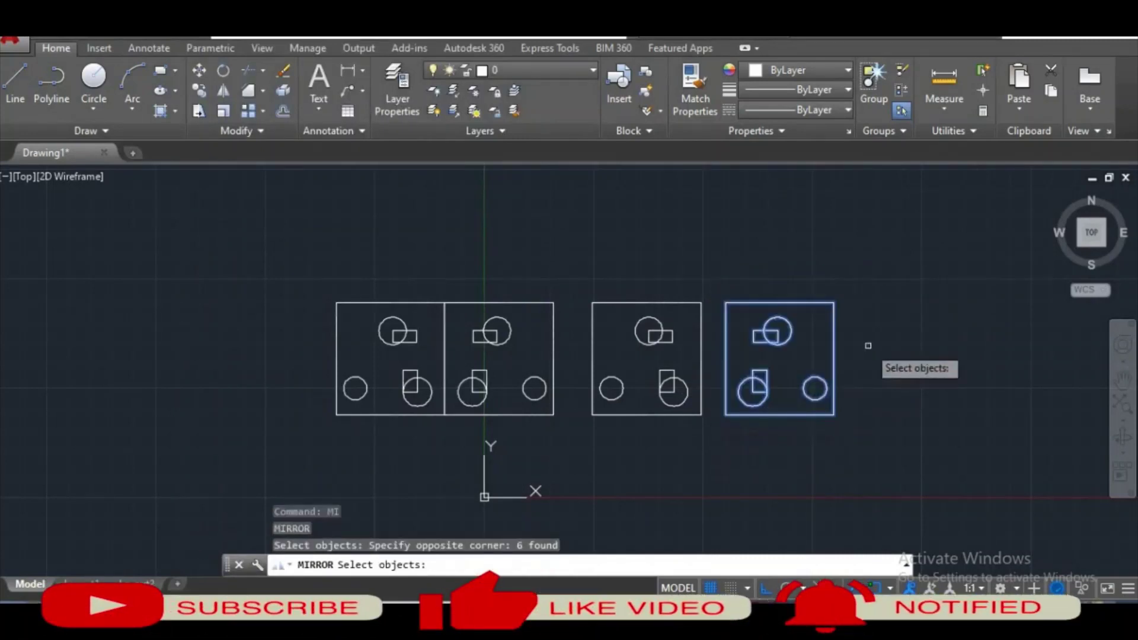
key("Return")
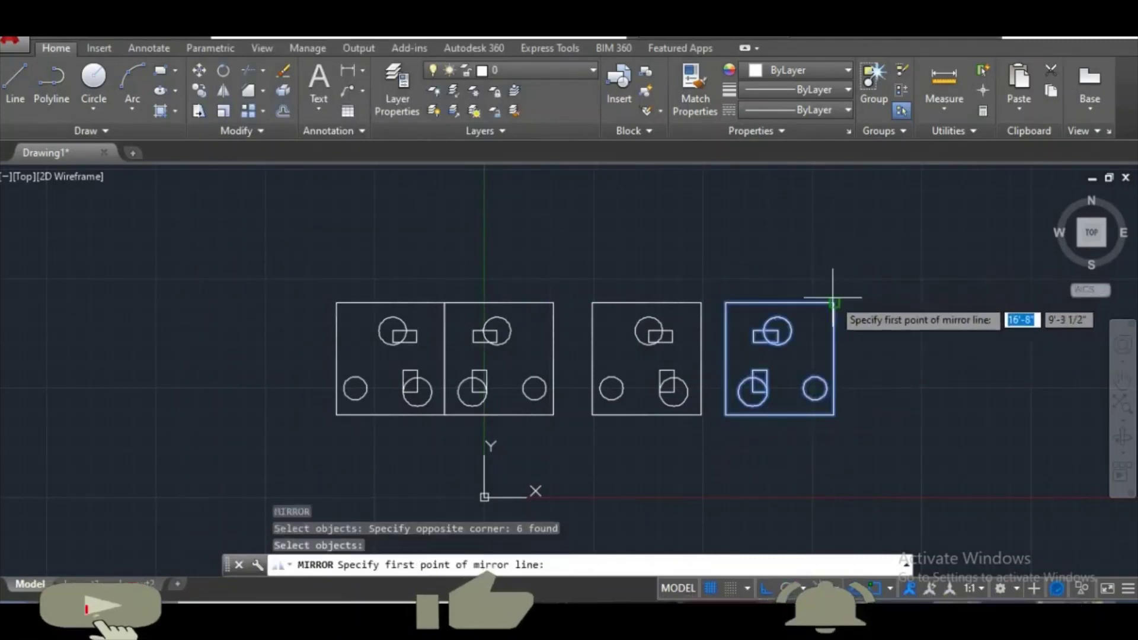
left_click(835, 285)
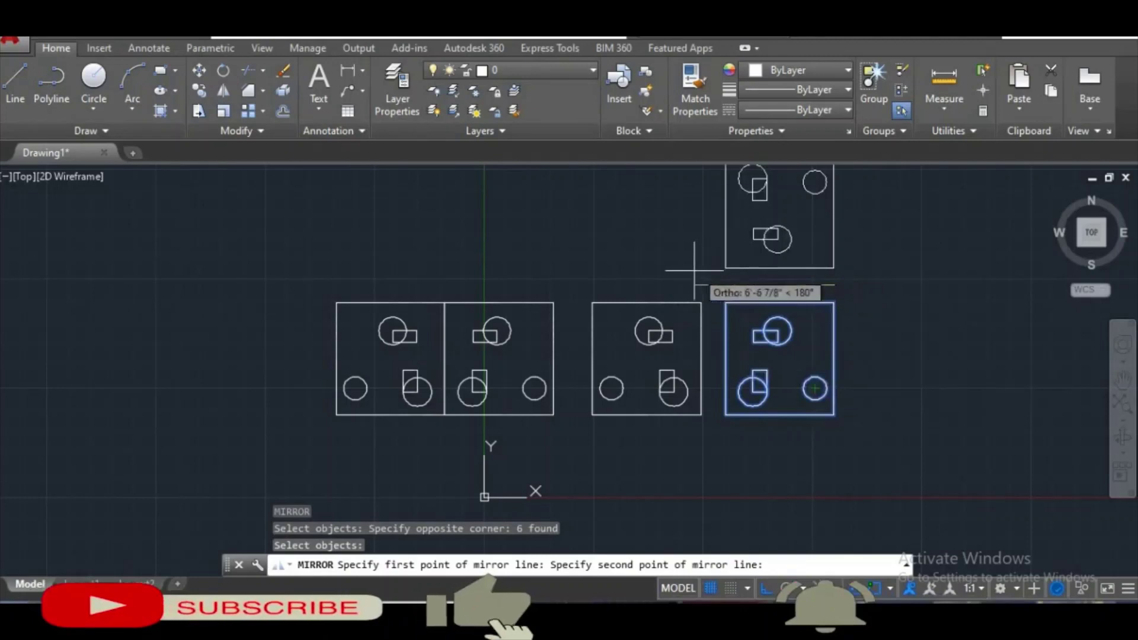
left_click(694, 270)
right_click(695, 272)
left_click(718, 281)
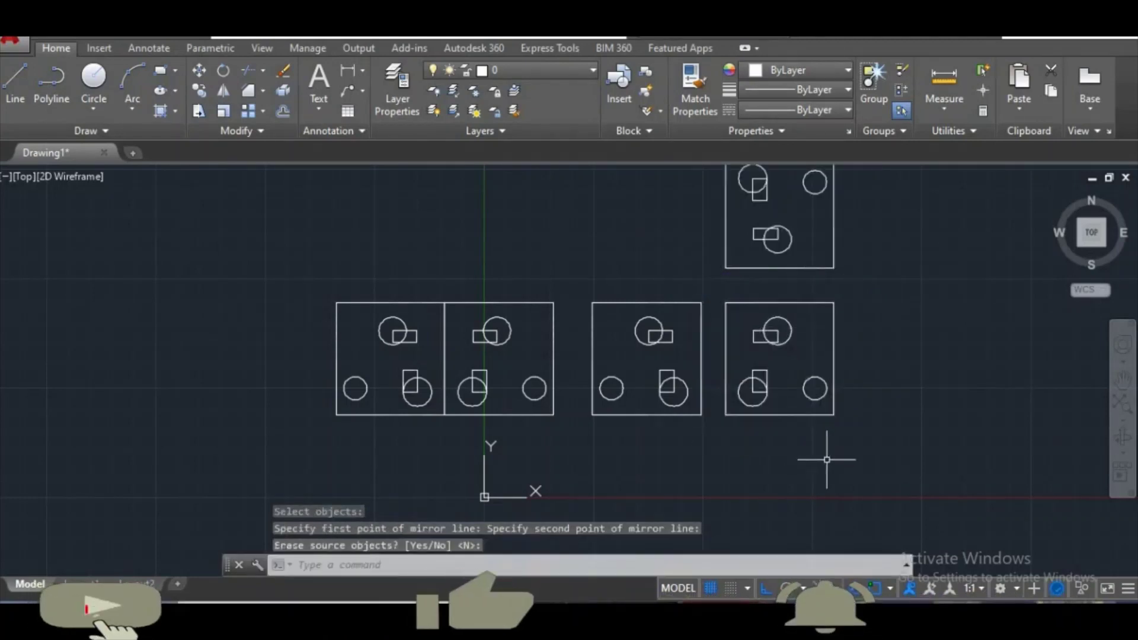
Mirror the two right panels' seven objects downward about a horizontal line below the row, keeping the originals.
type("mi")
key("Return")
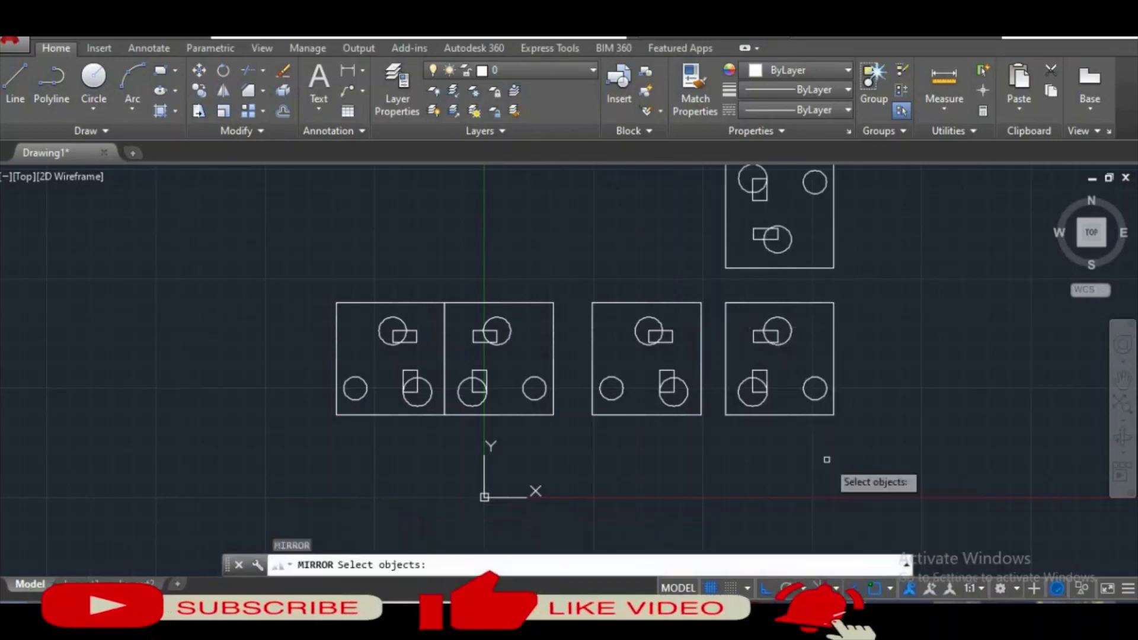
left_click(859, 288)
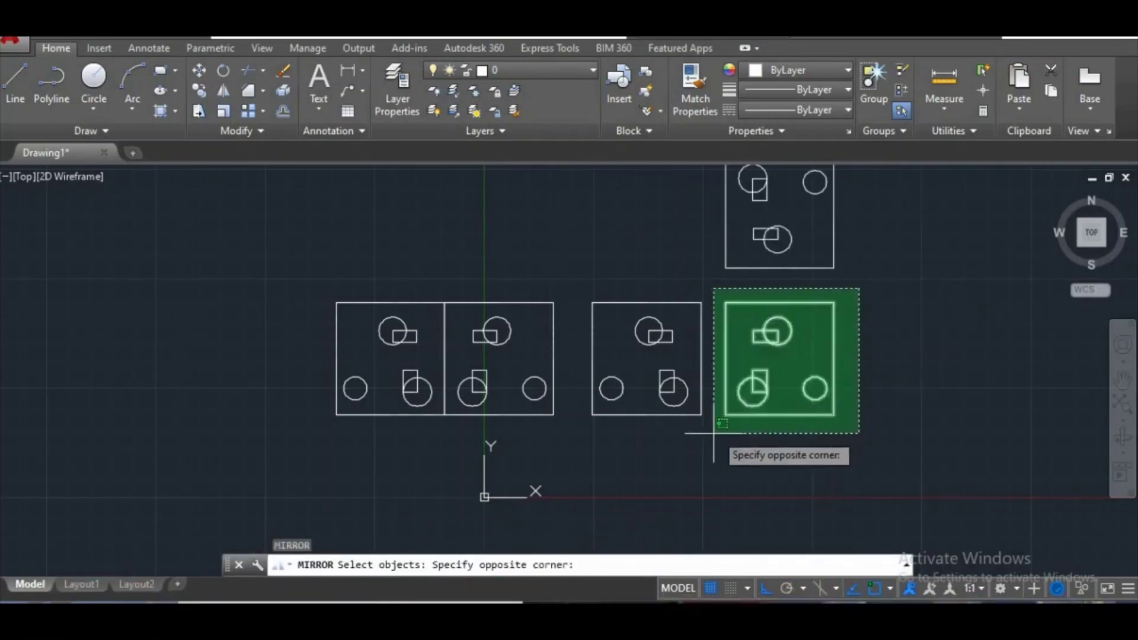
left_click(700, 434)
key("Return")
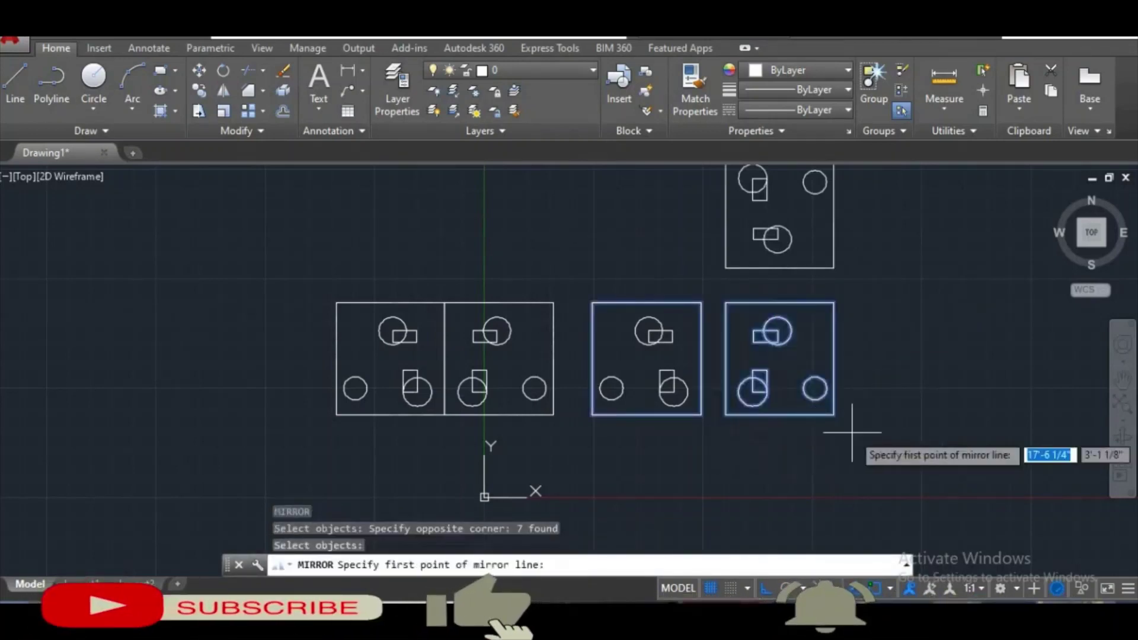
left_click(844, 443)
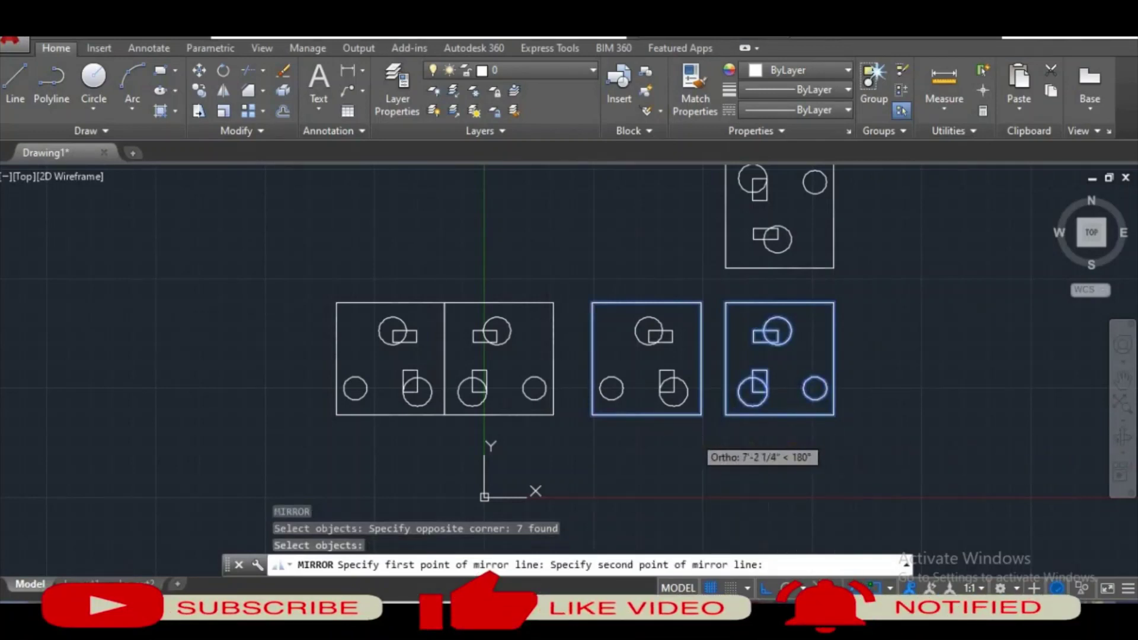
left_click(693, 434)
right_click(693, 436)
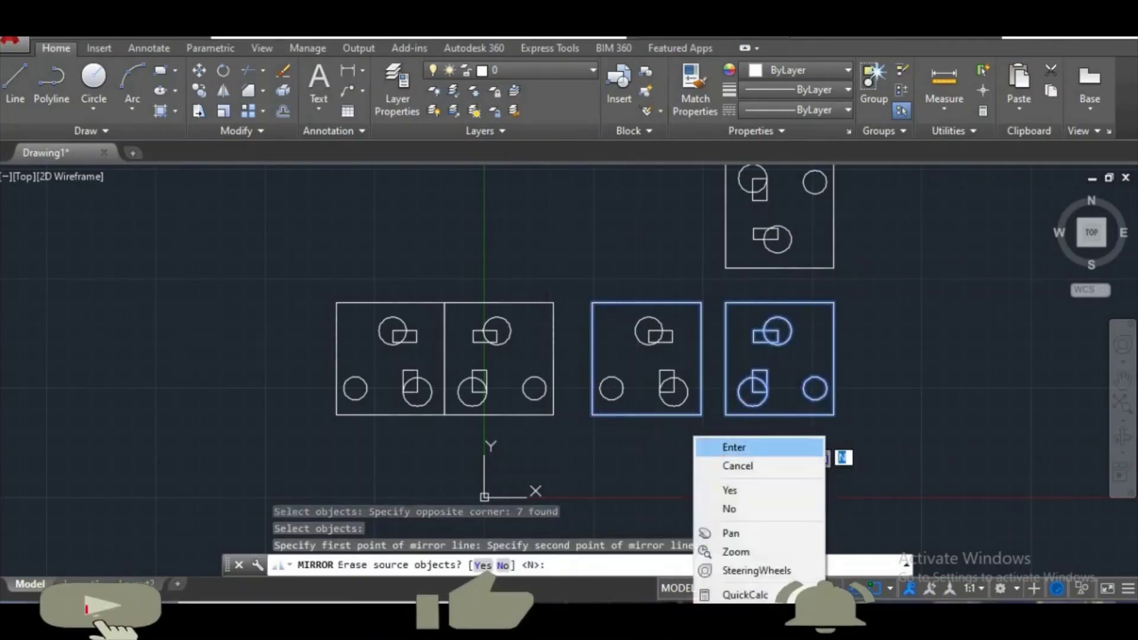
left_click(716, 447)
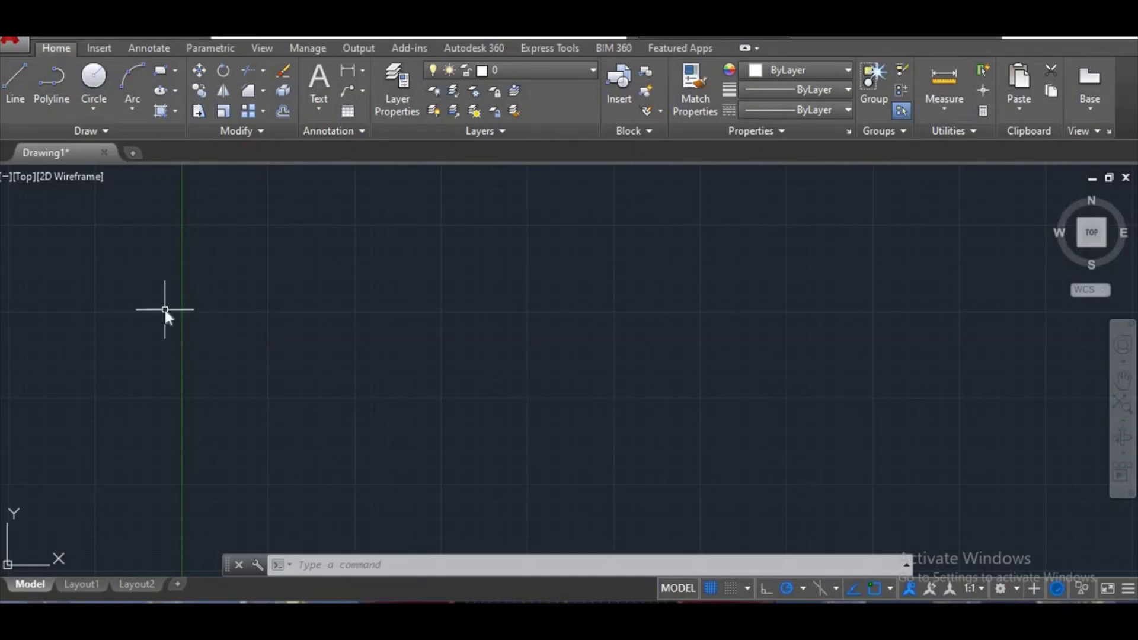
Draw a small rectangle with the REC command.
type("e")
key("BackSpace")
type("rec")
key("Return")
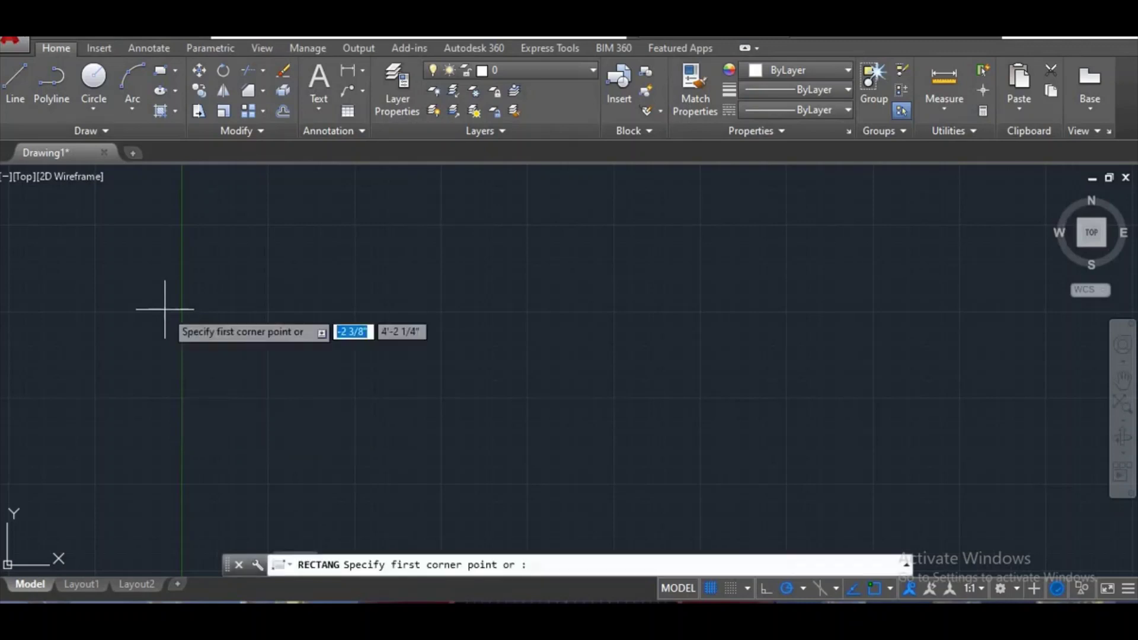
left_click(132, 260)
left_click(182, 301)
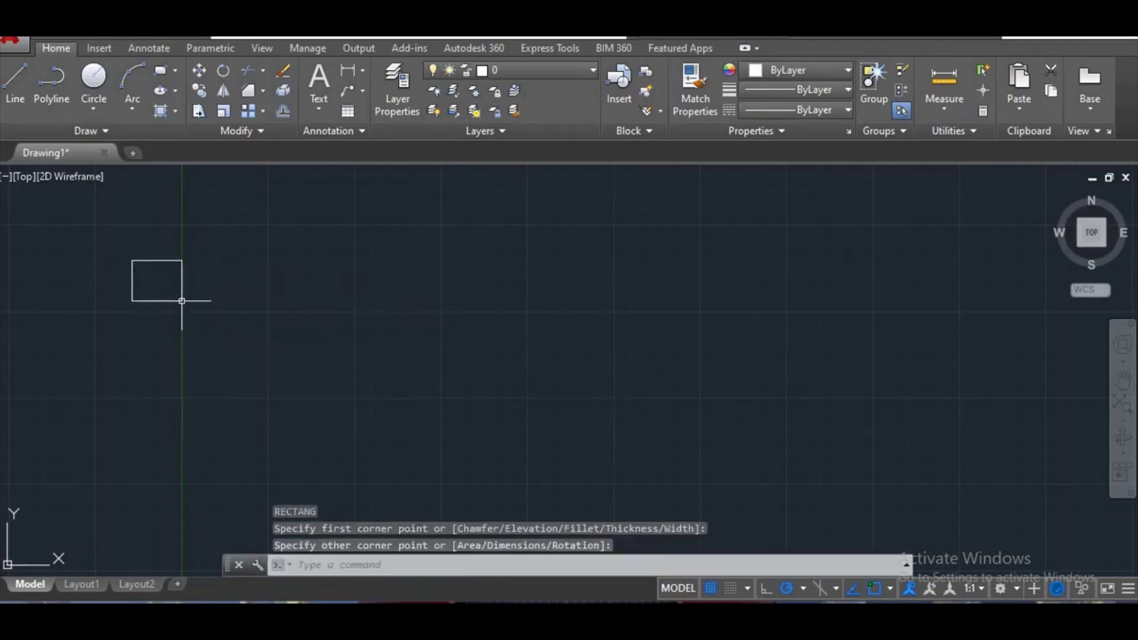
type("c")
Add a circle centred at the rectangle's right edge and a three-point arc to its right.
key("Return")
left_click(210, 272)
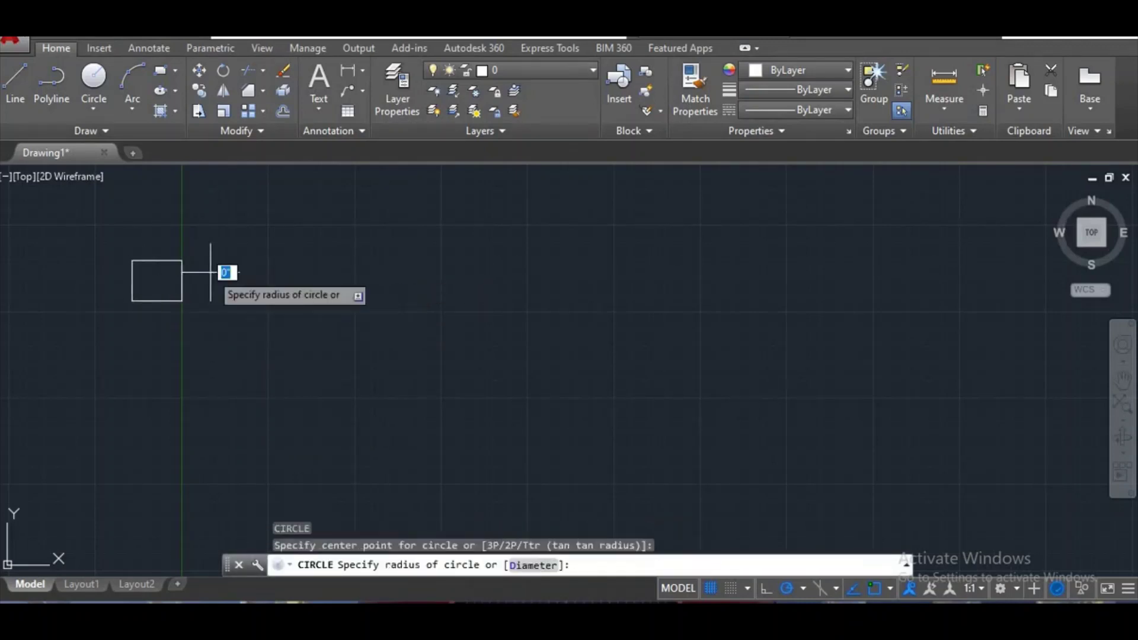
left_click(241, 290)
type("a")
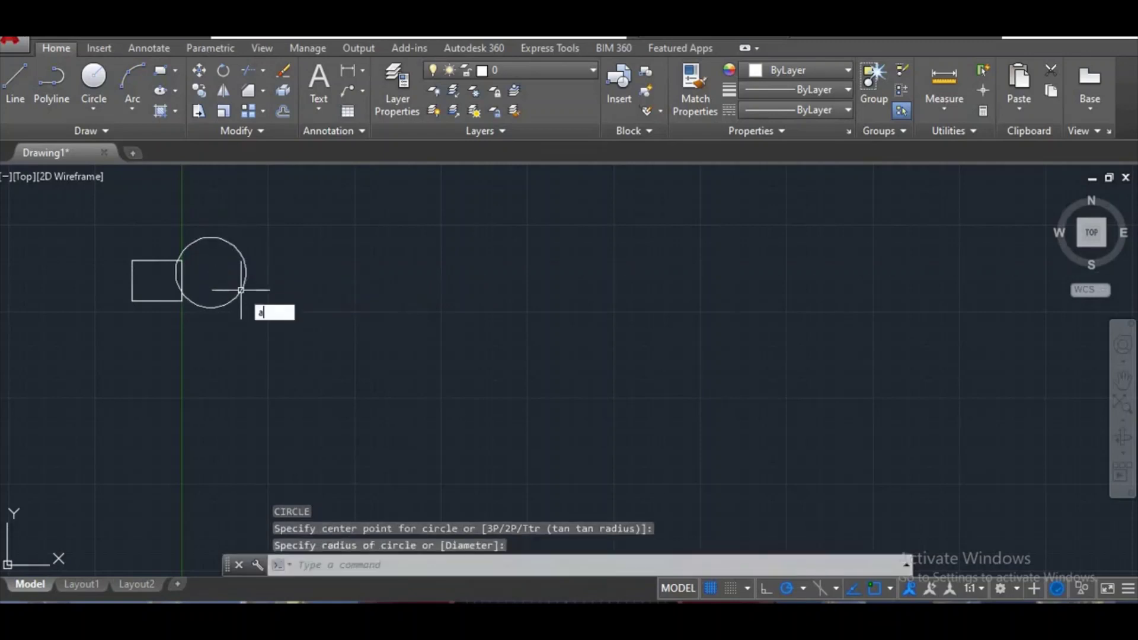
key("Return")
left_click(297, 288)
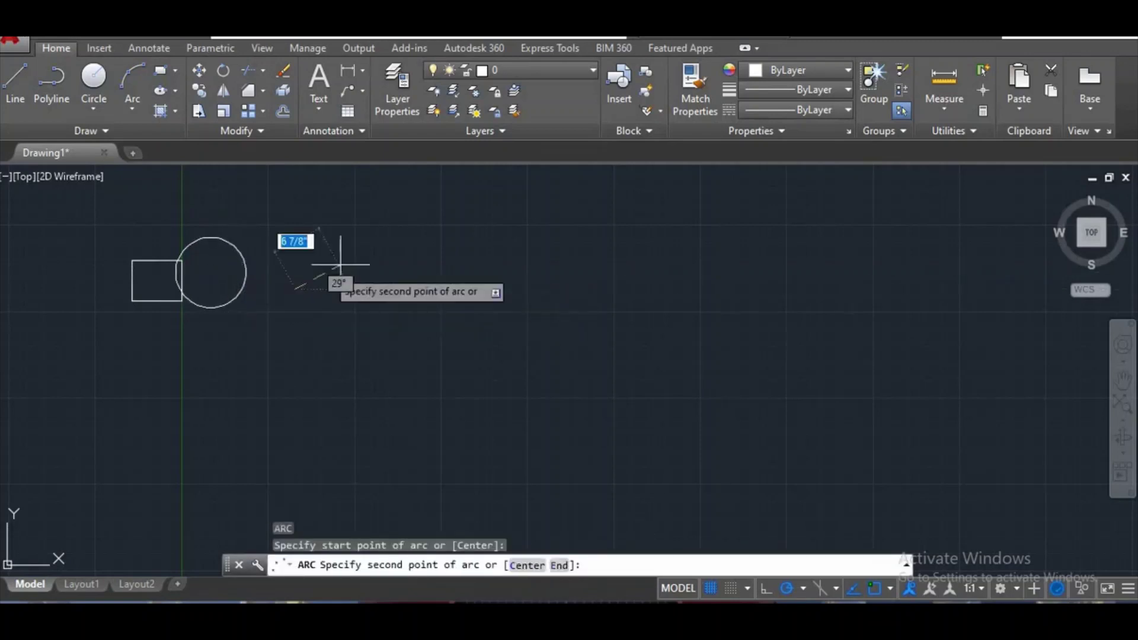
left_click(339, 261)
left_click(377, 281)
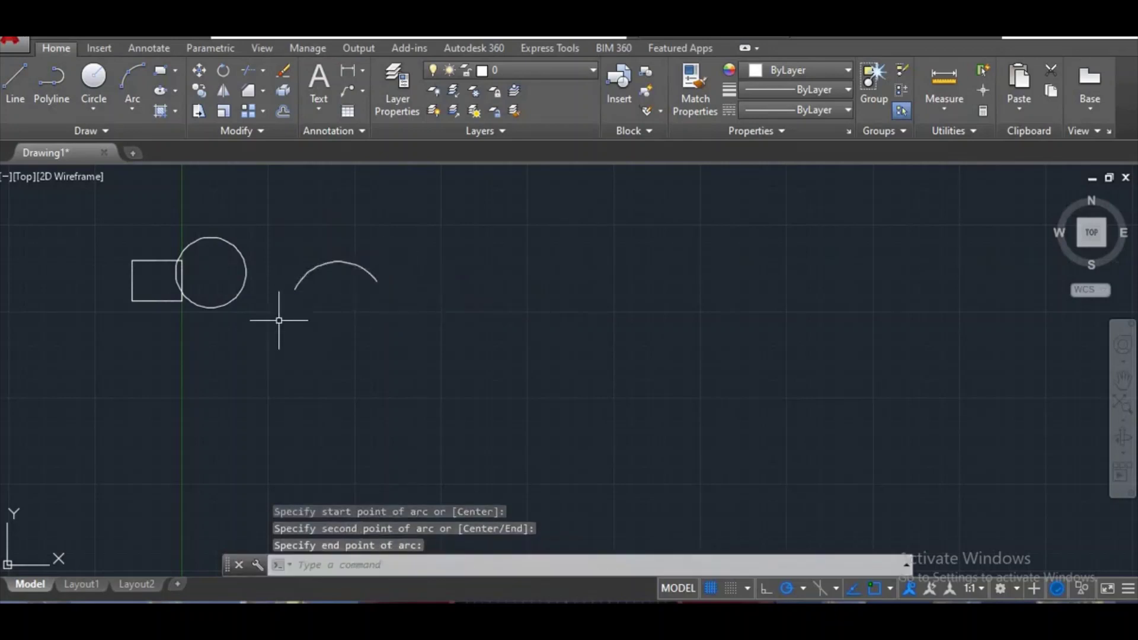
Draw a second small rectangle below the first and a large rectangle overlapping the circle.
type("rec")
key("Return")
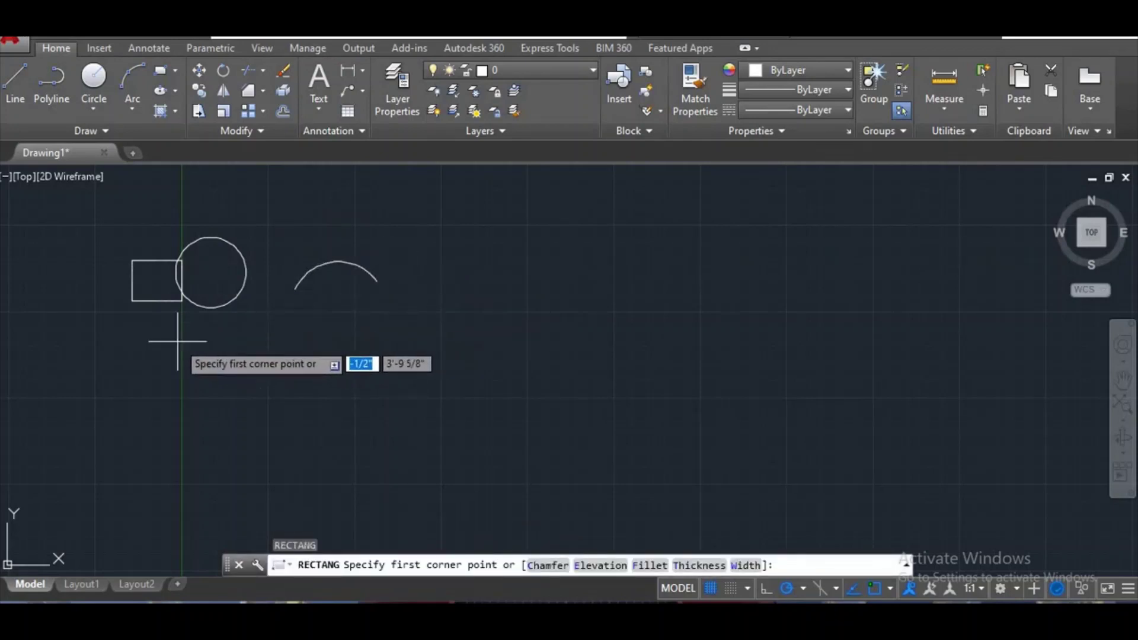
left_click(177, 342)
left_click(237, 380)
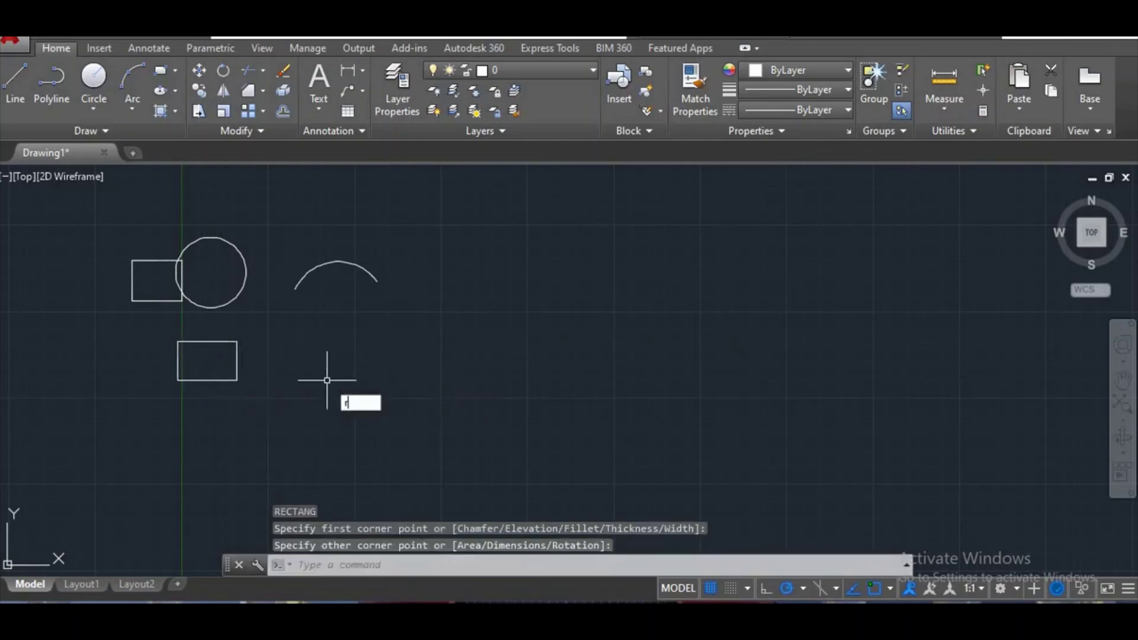
key("Return")
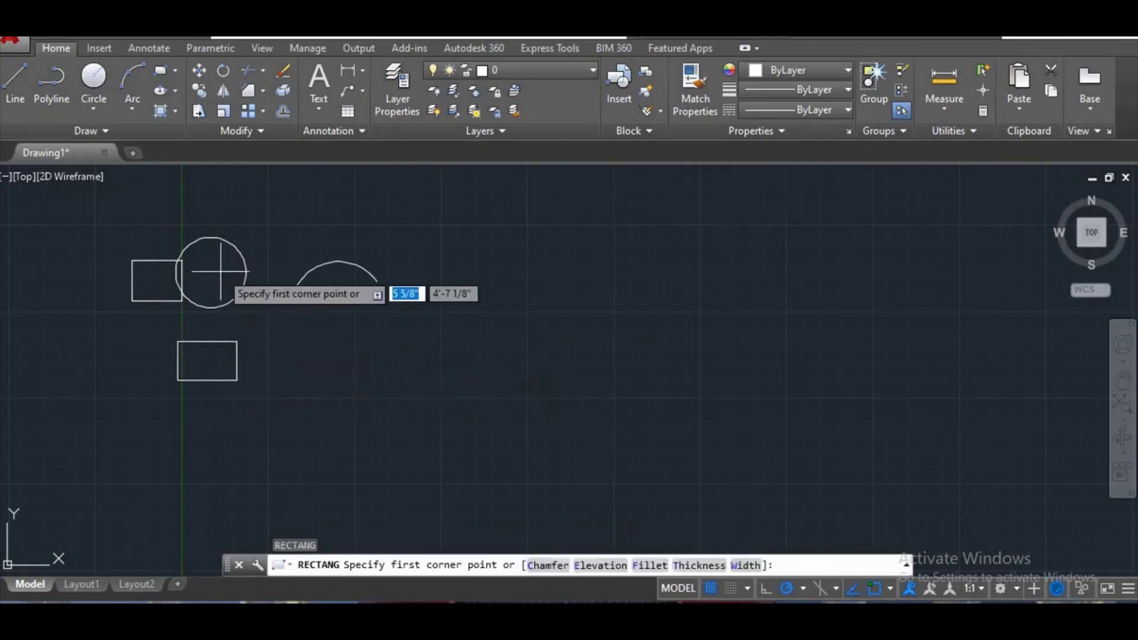
left_click(220, 265)
left_click(304, 367)
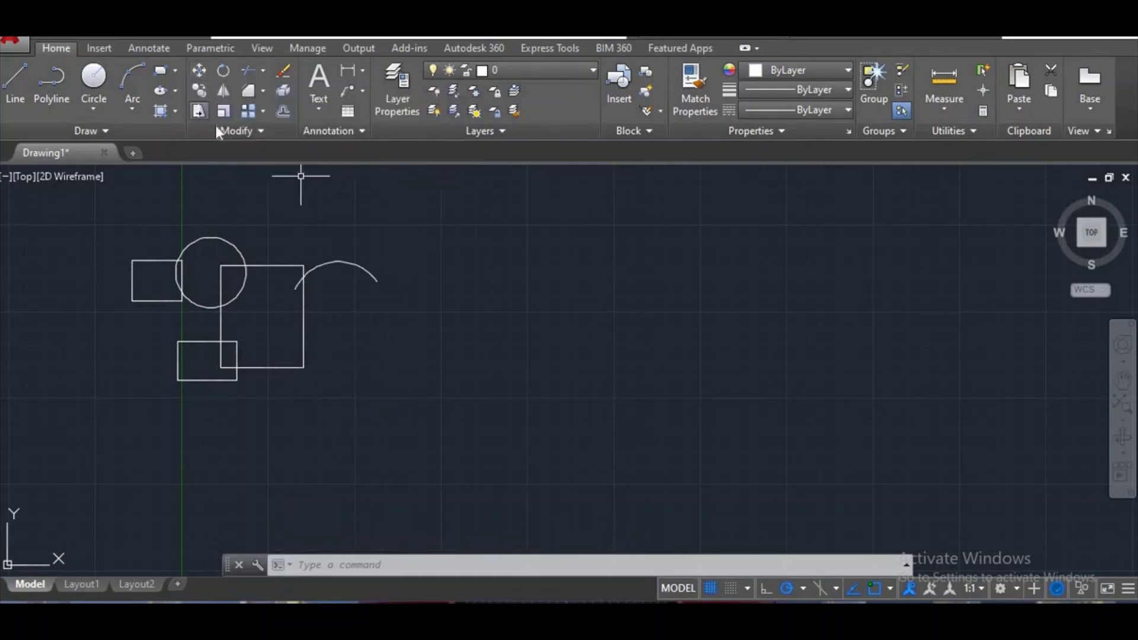
Select all five shapes for a move, then end it without shifting anything.
left_click(197, 70)
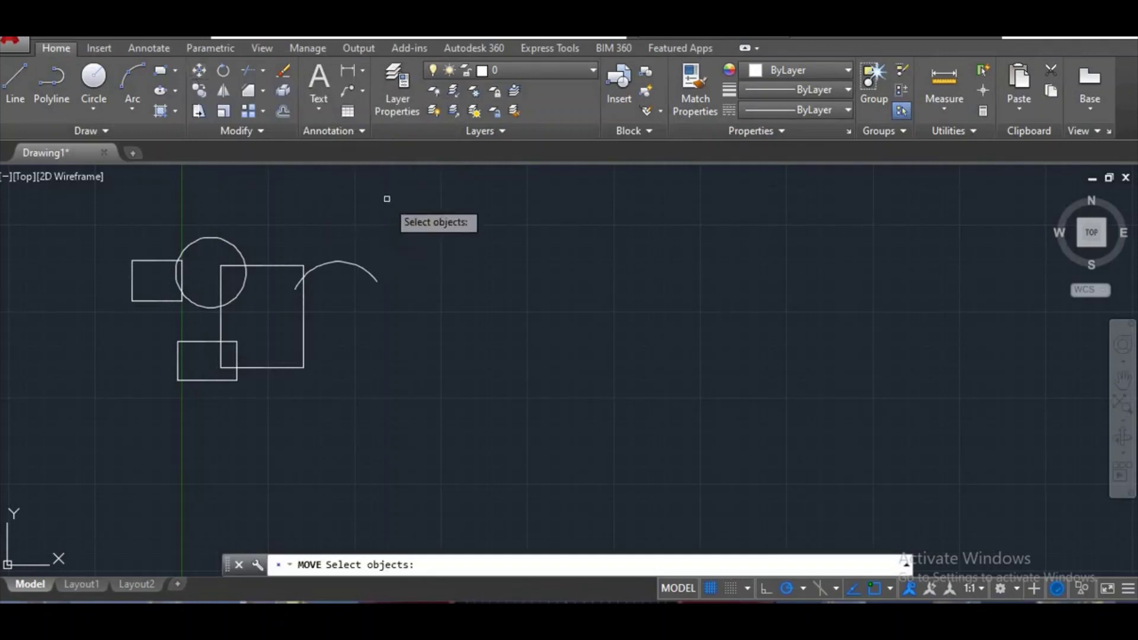
left_click_drag(389, 198, 129, 399)
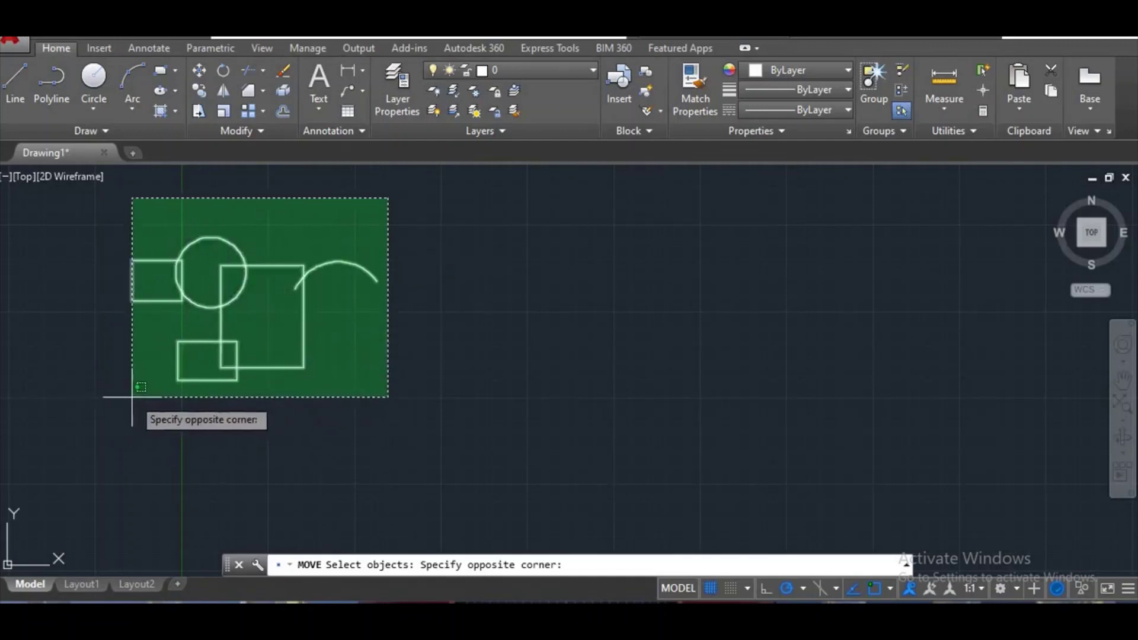
left_click(100, 397)
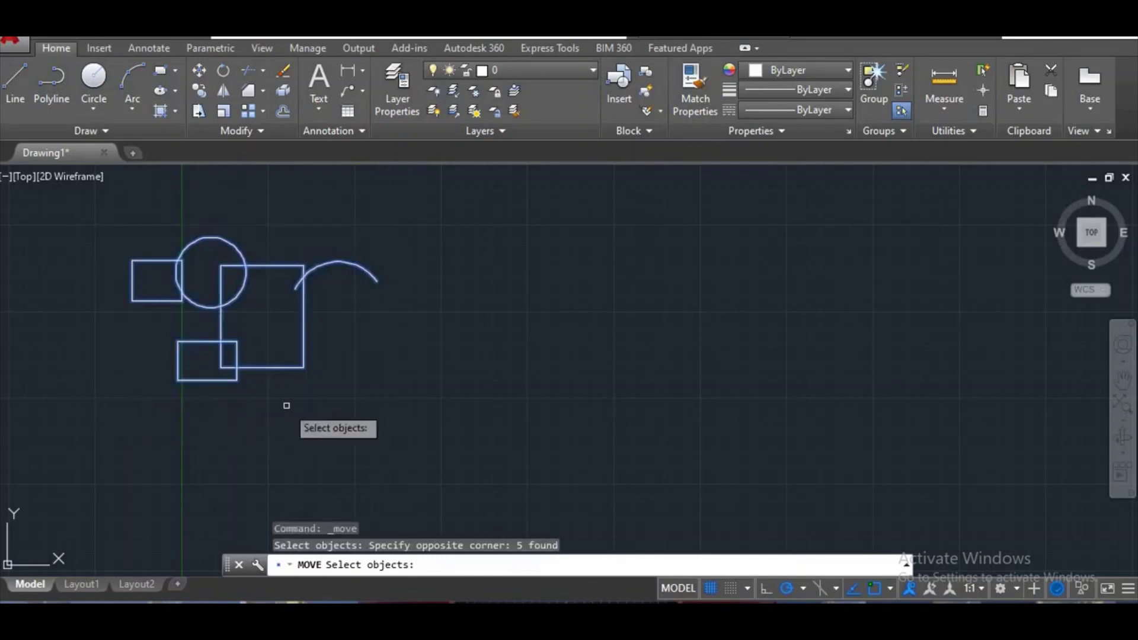
key("Return")
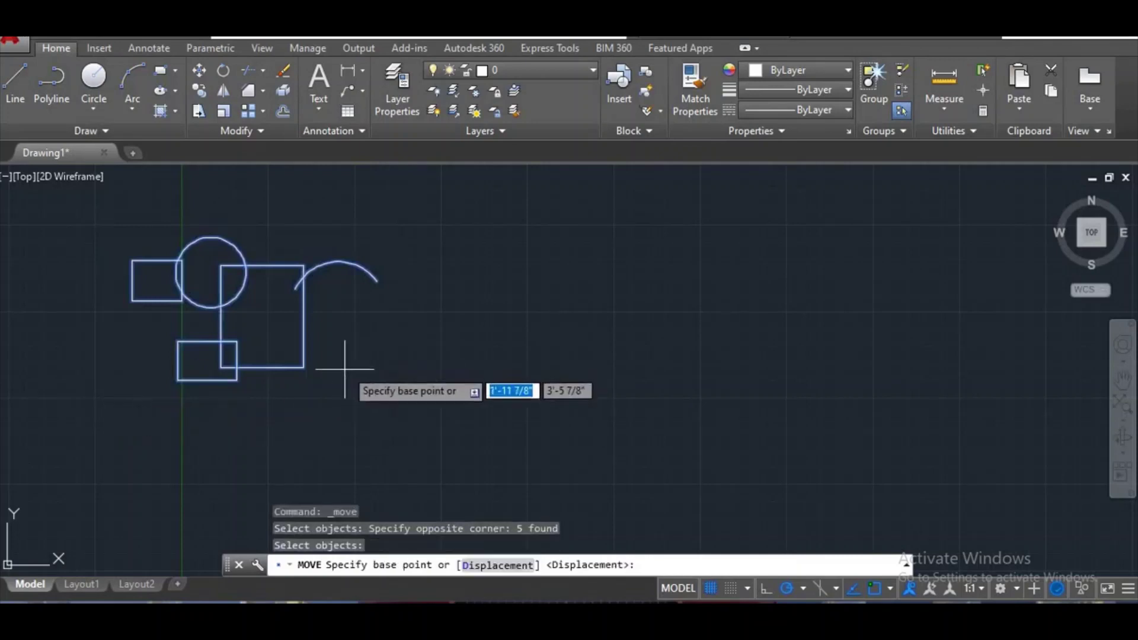
left_click(336, 386)
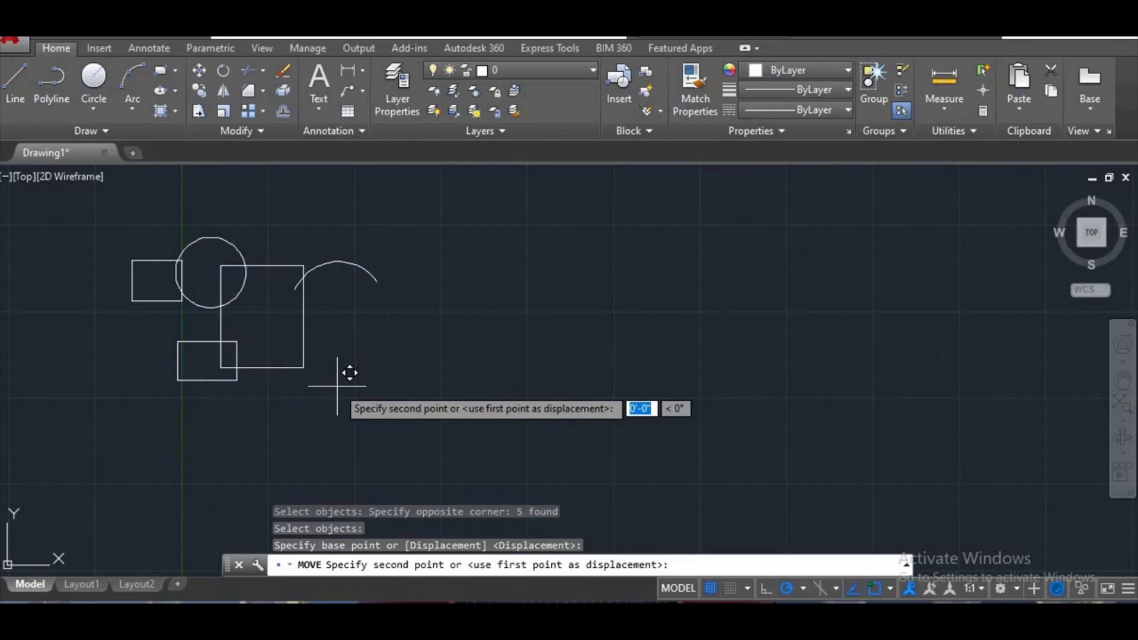
left_click(337, 386)
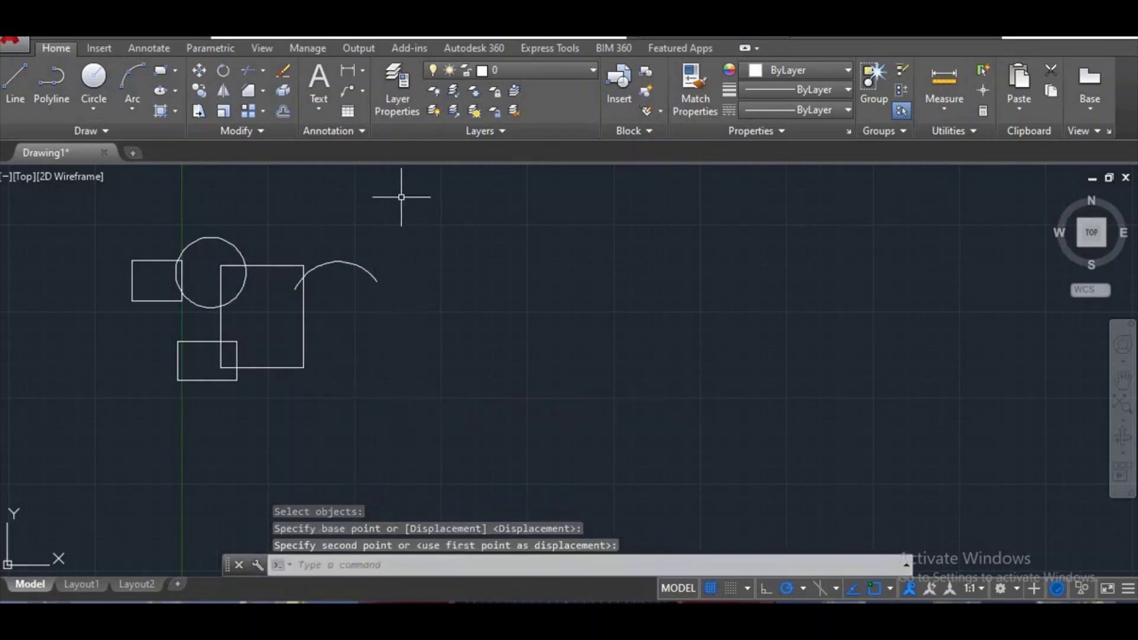
Move all five shapes together to the right, toward the middle of the drawing.
left_click(396, 190)
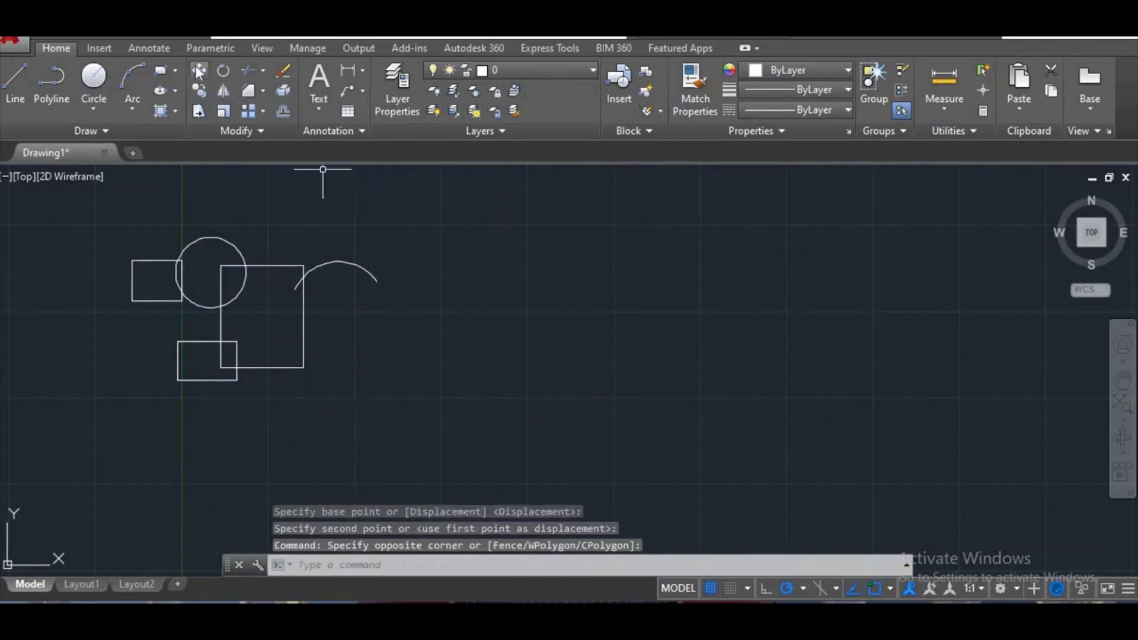
left_click(199, 71)
left_click(373, 198)
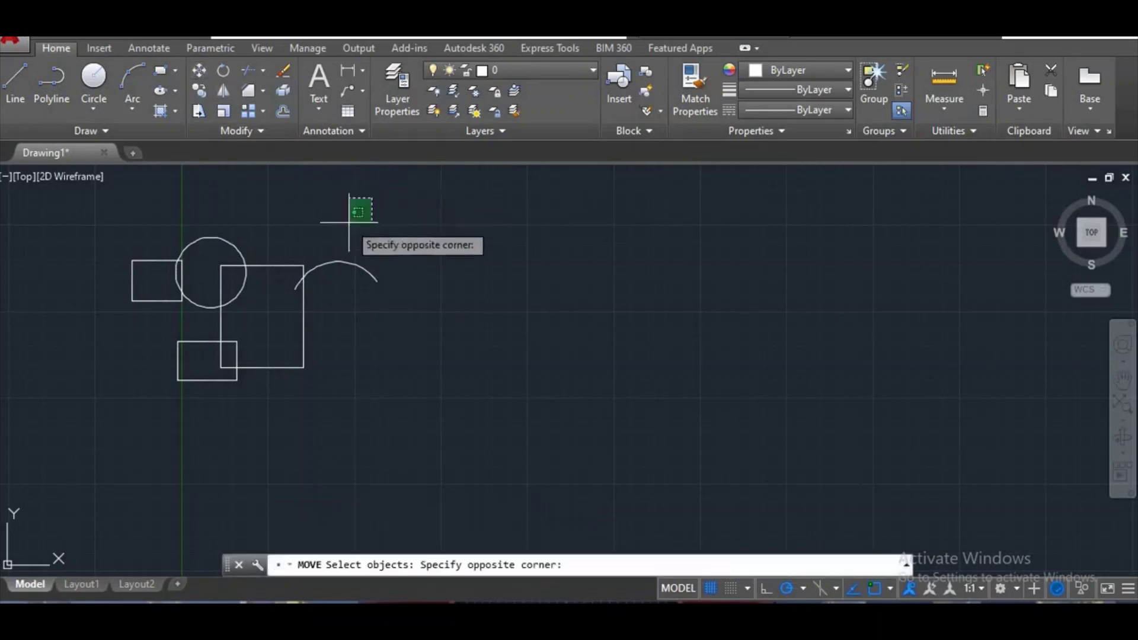
left_click(102, 421)
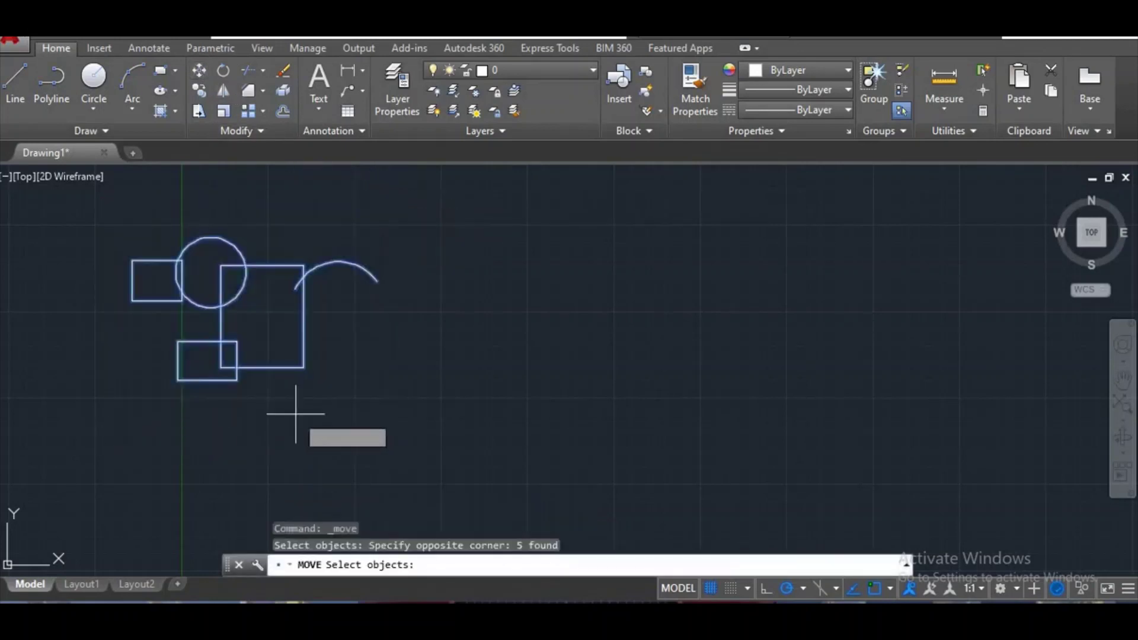
key("Return")
left_click(303, 395)
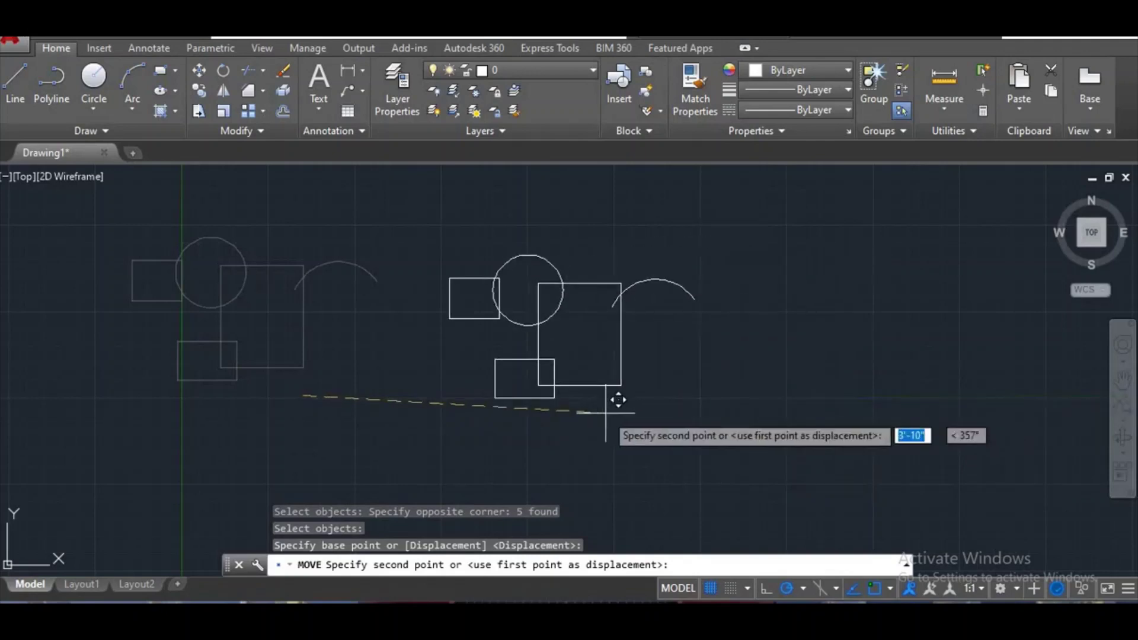
left_click(670, 396)
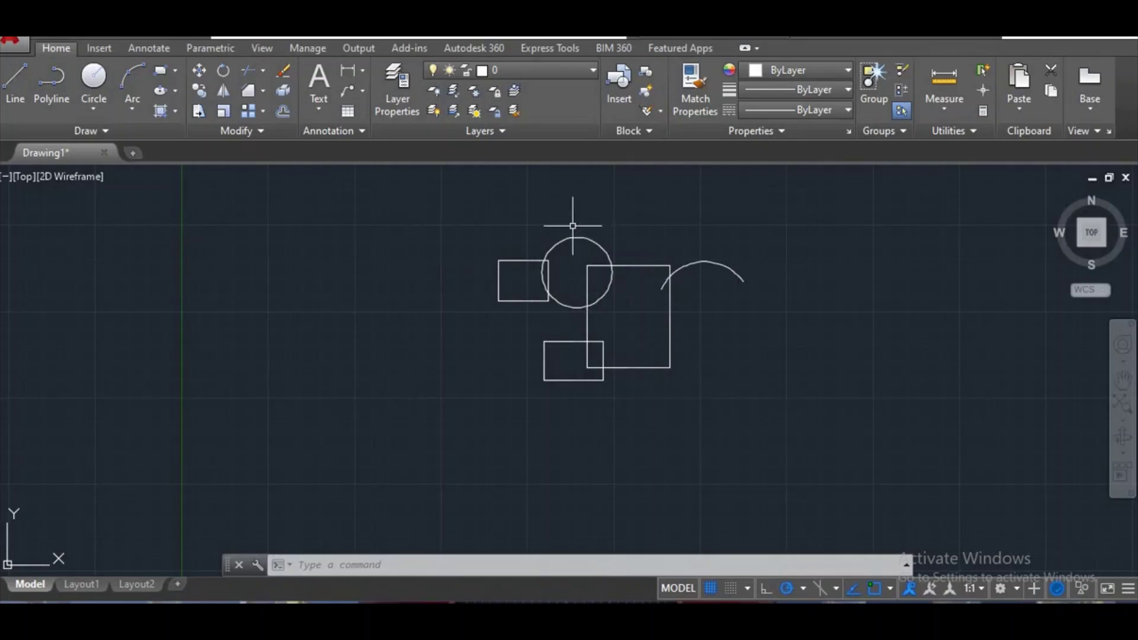
Move the small rectangle and the circle farther left.
left_click(573, 226)
left_click(521, 268)
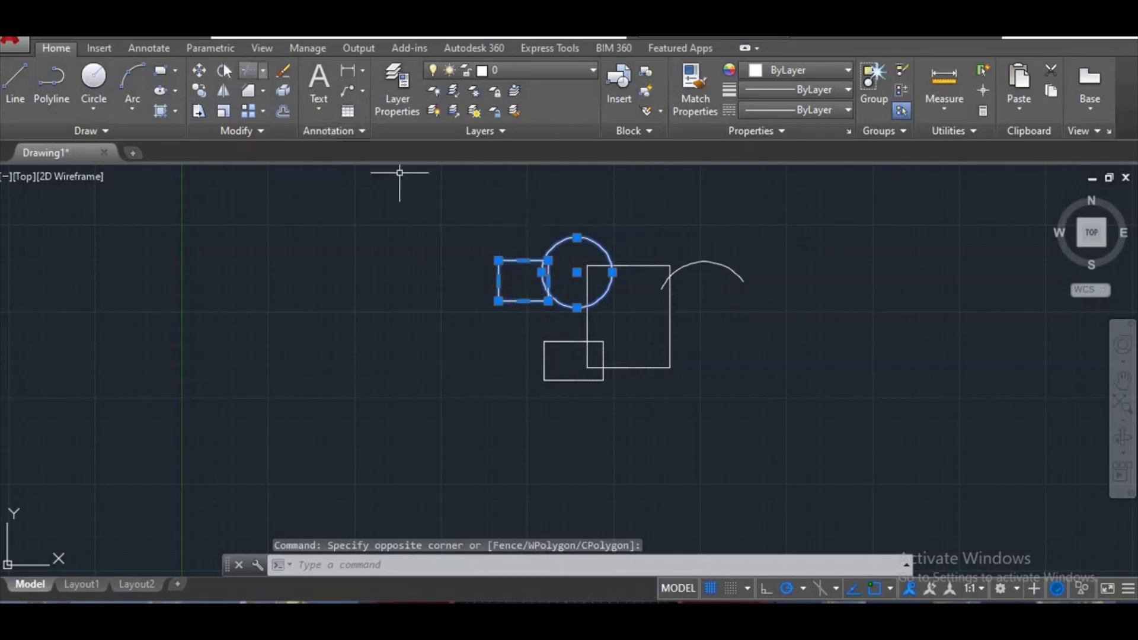
left_click(200, 71)
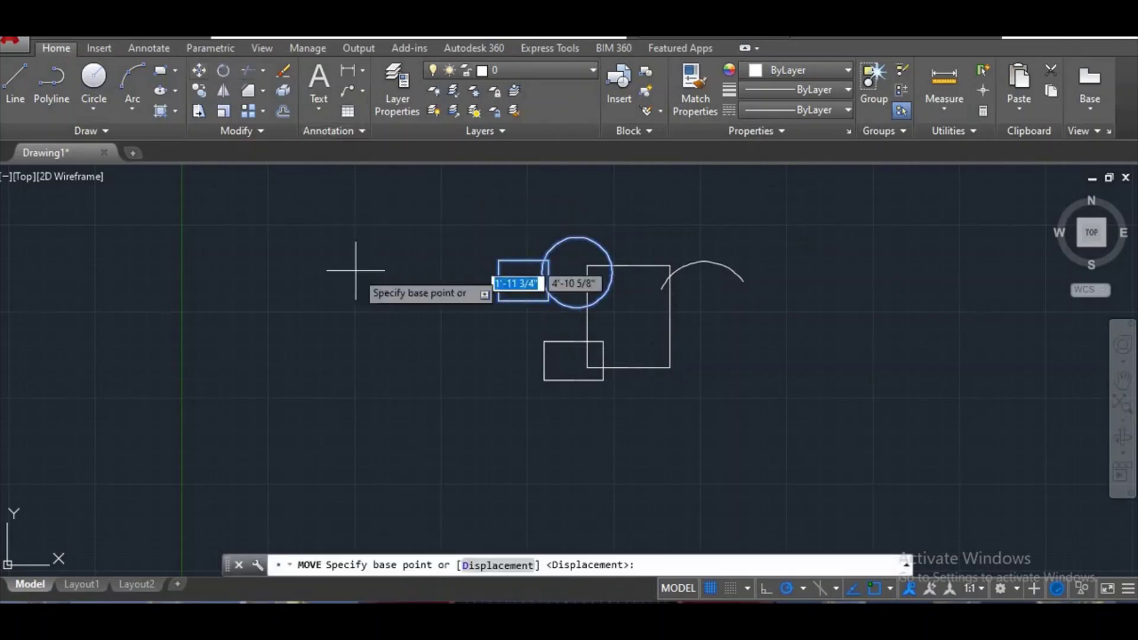
left_click(448, 344)
left_click(230, 345)
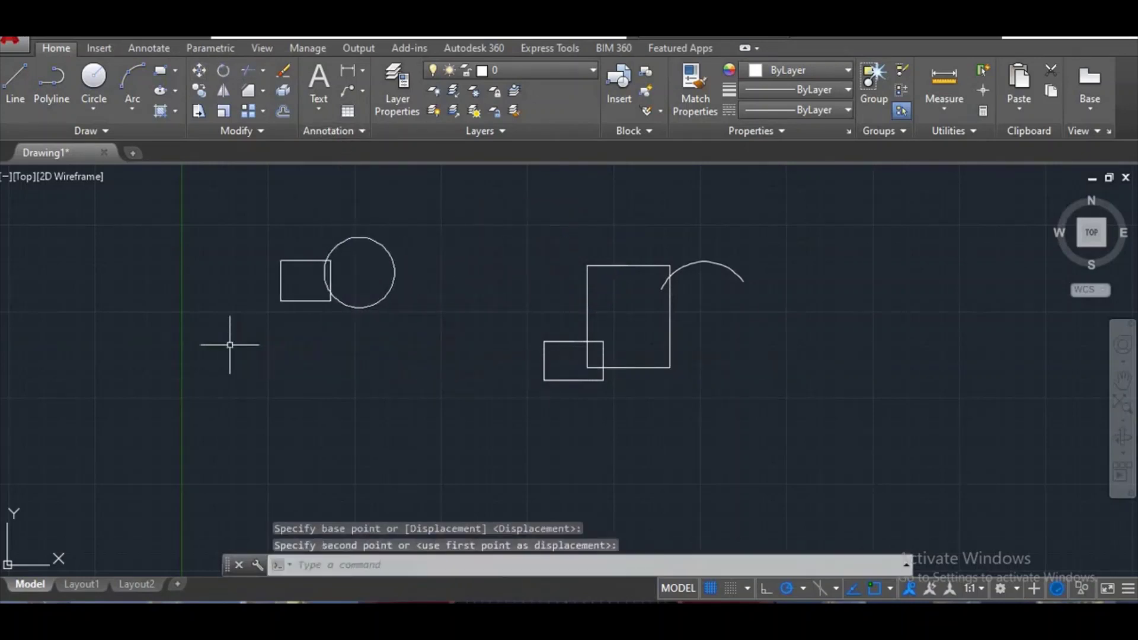
Move the square, lower rectangle and arc left to sit beneath the circle.
left_click(200, 71)
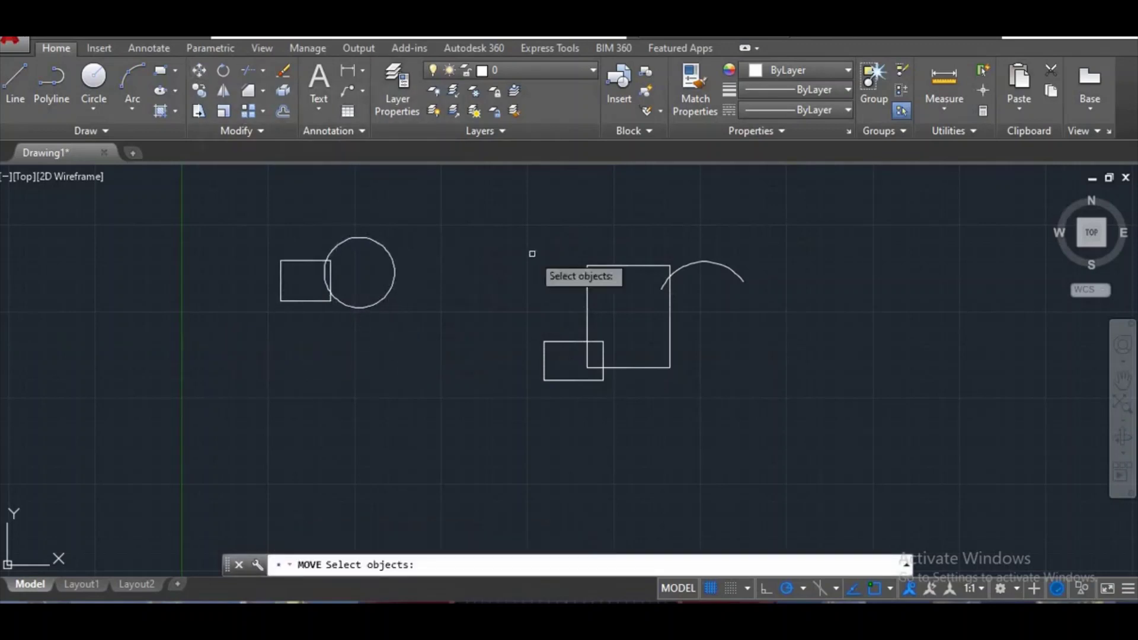
left_click(735, 244)
left_click(544, 394)
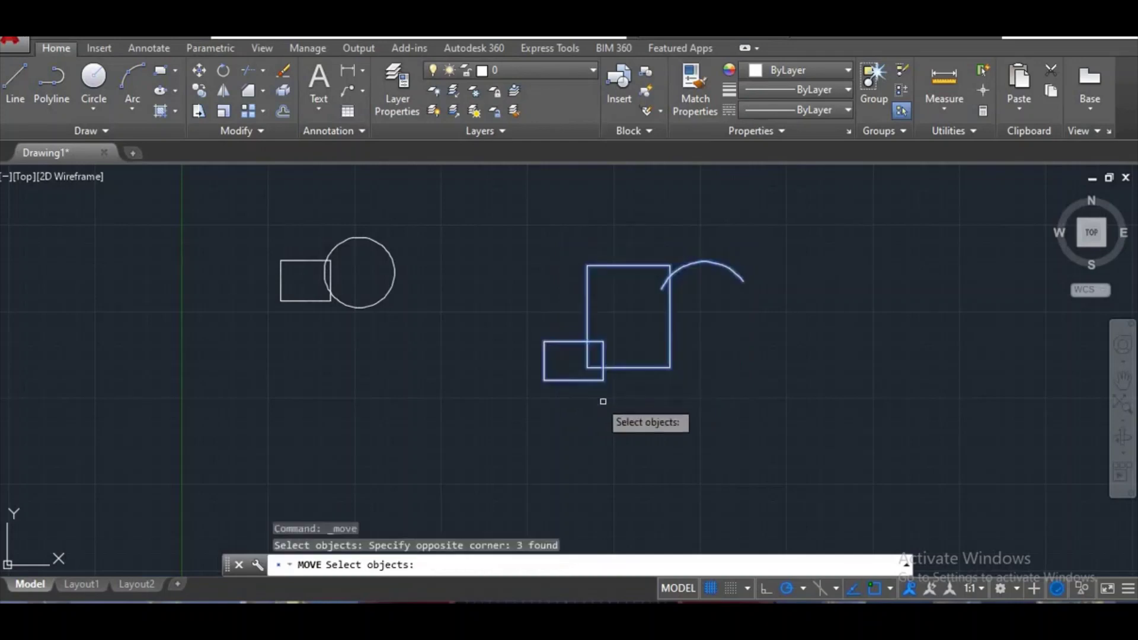
key("Return")
left_click(667, 418)
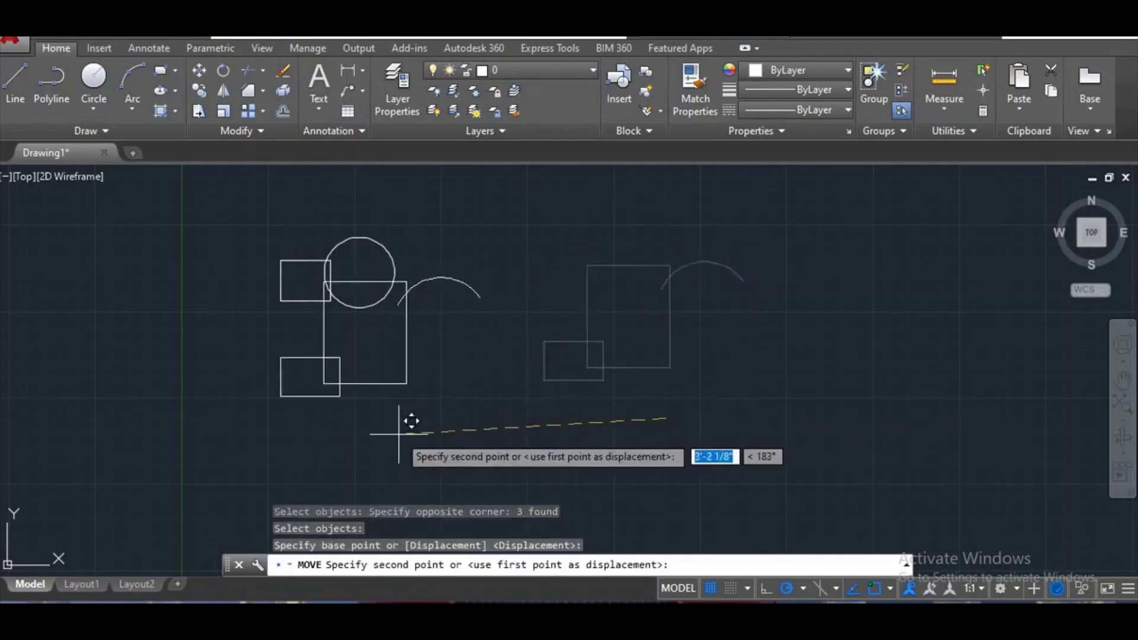
left_click(332, 432)
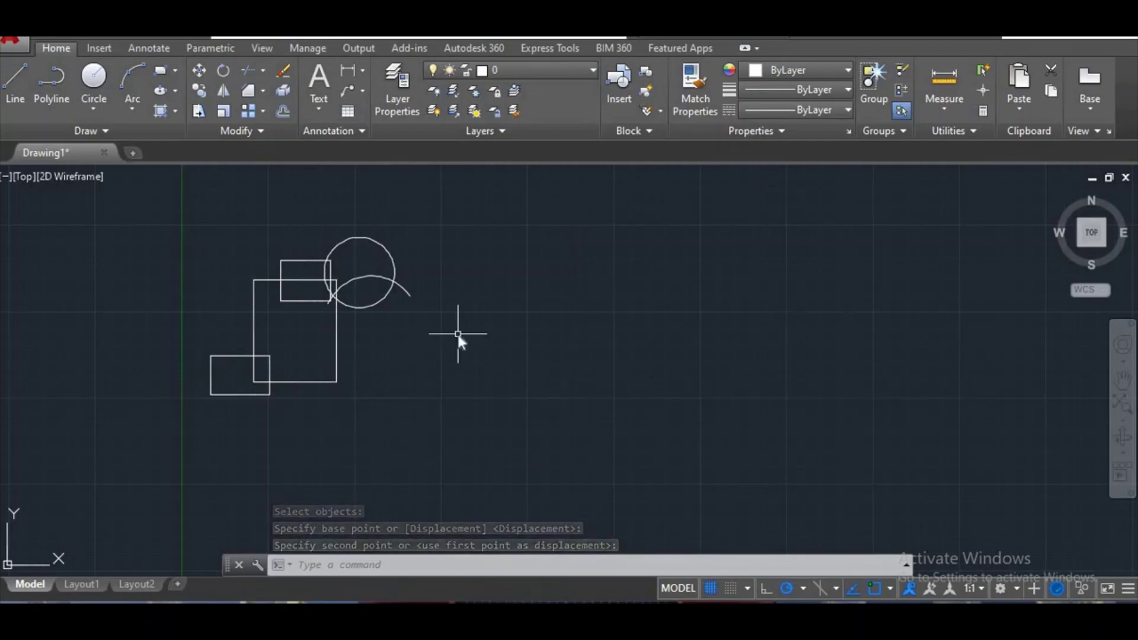
Move the whole five-shape cluster to the right.
type("M")
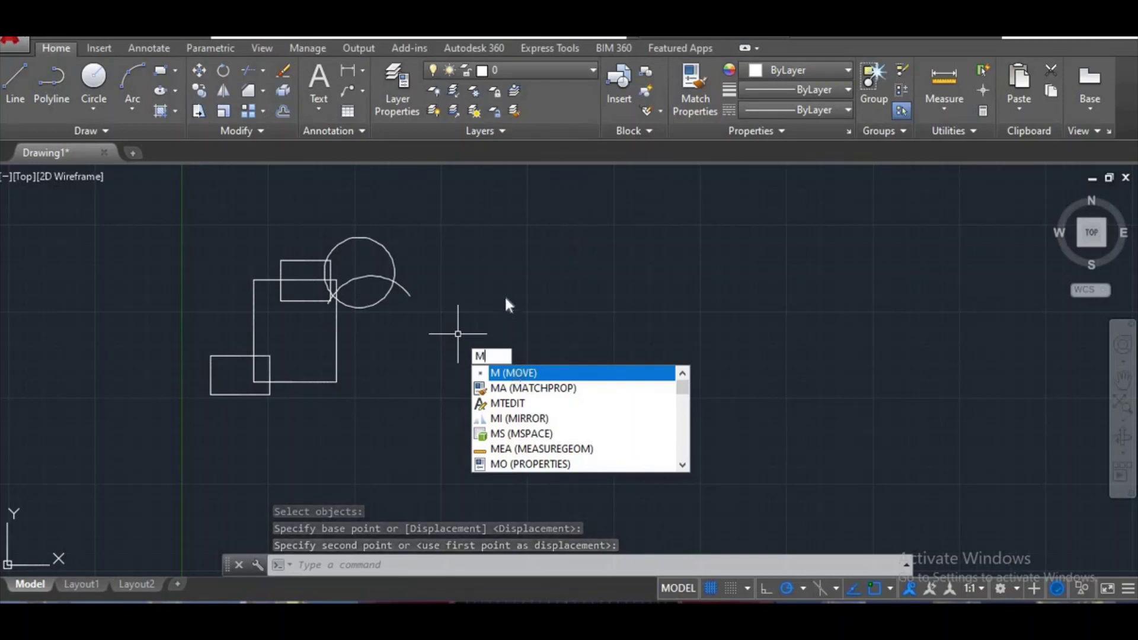
key("Return")
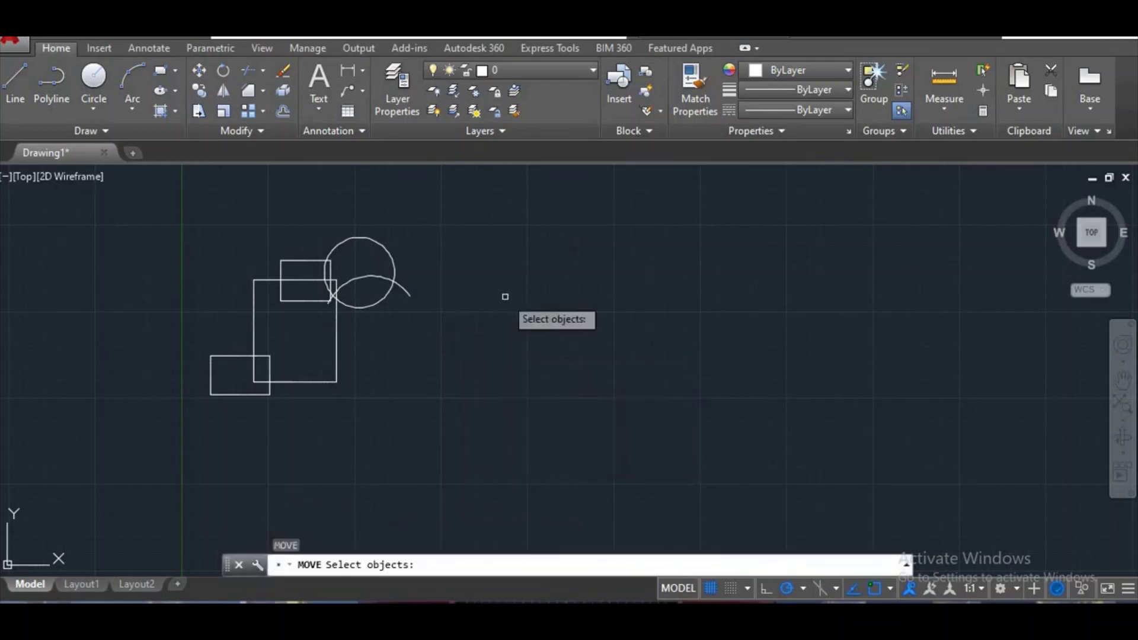
left_click(461, 211)
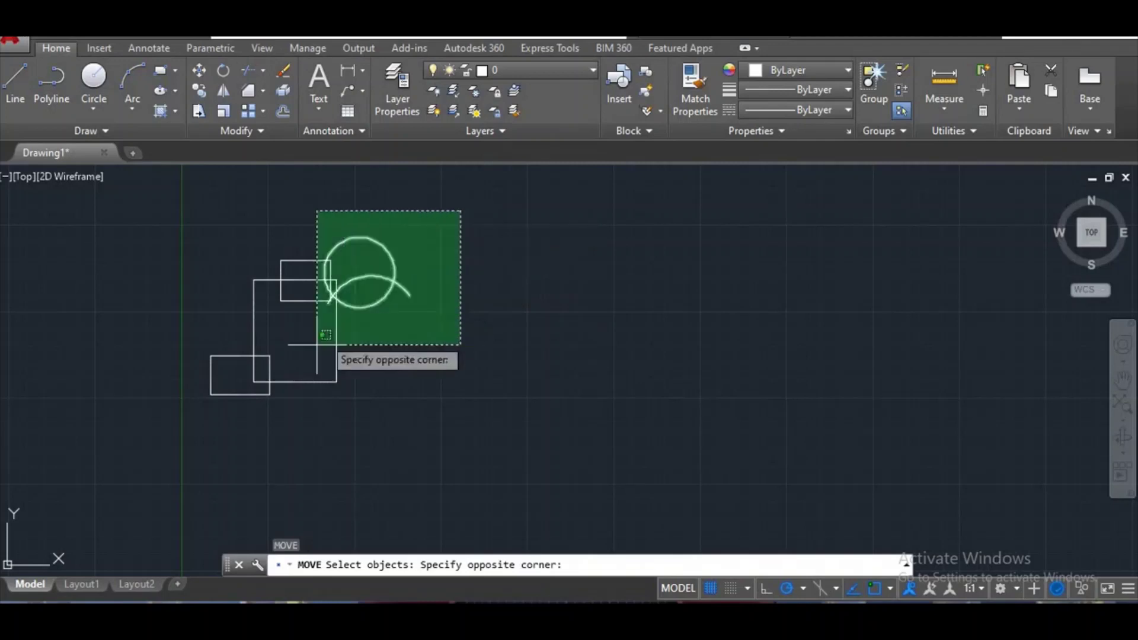
left_click(184, 425)
key("Return")
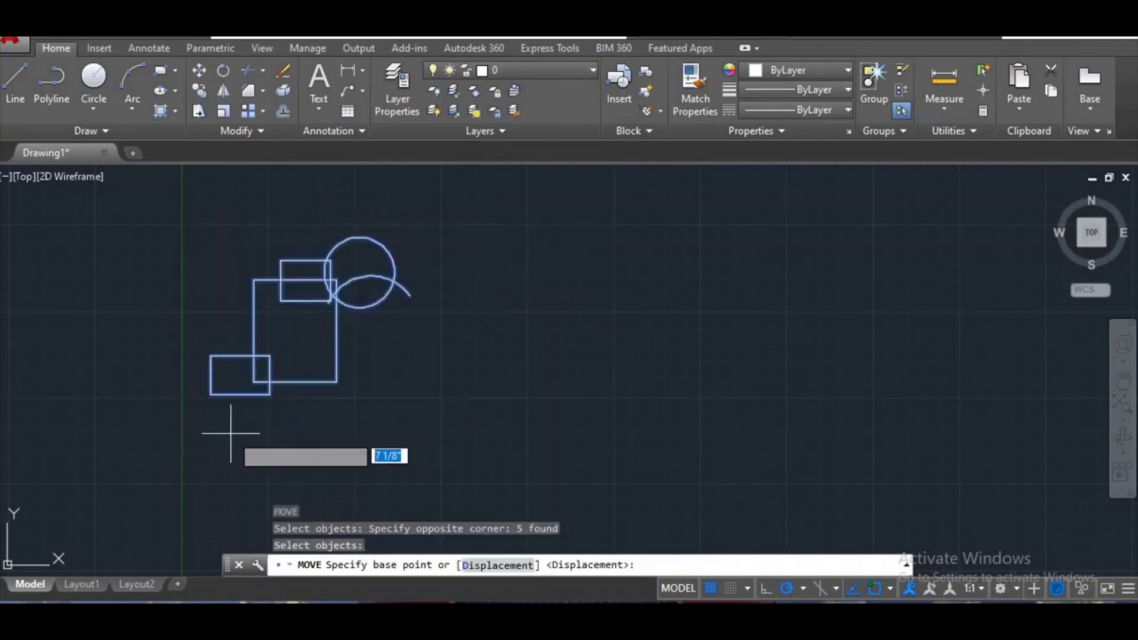
left_click(233, 433)
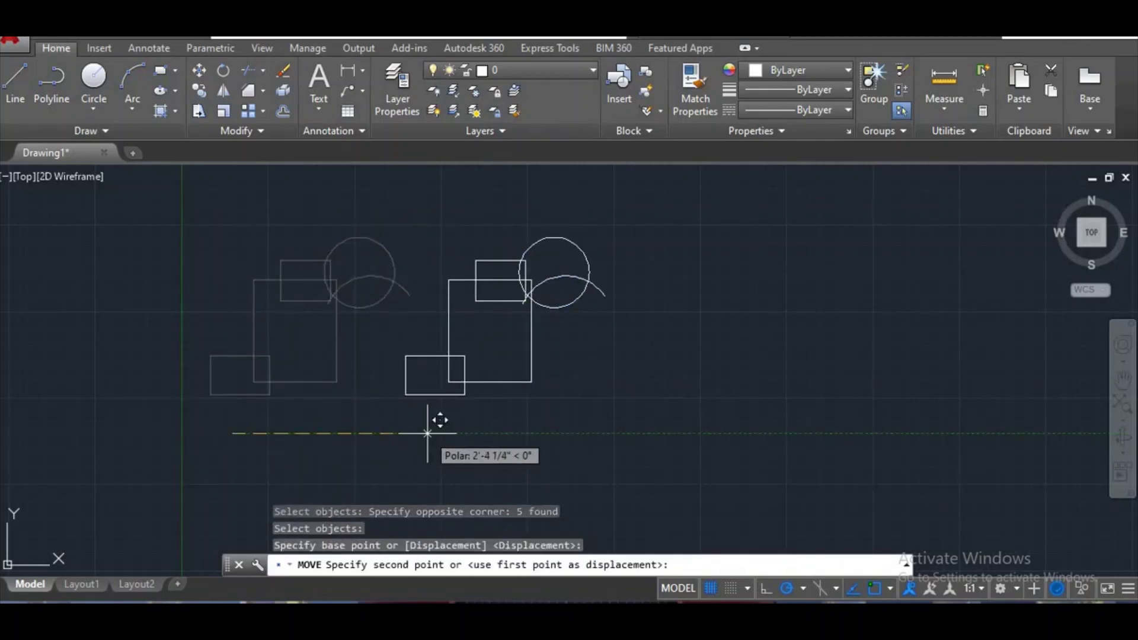
left_click(502, 434)
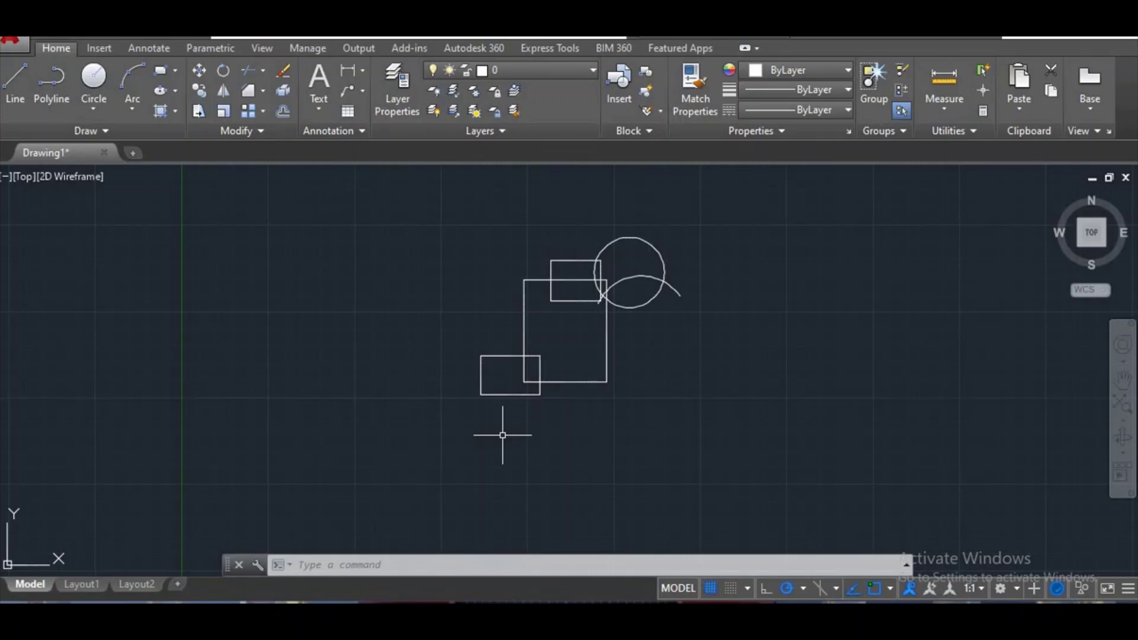
Move the five-shape cluster back left, leaving it left of centre.
type("m")
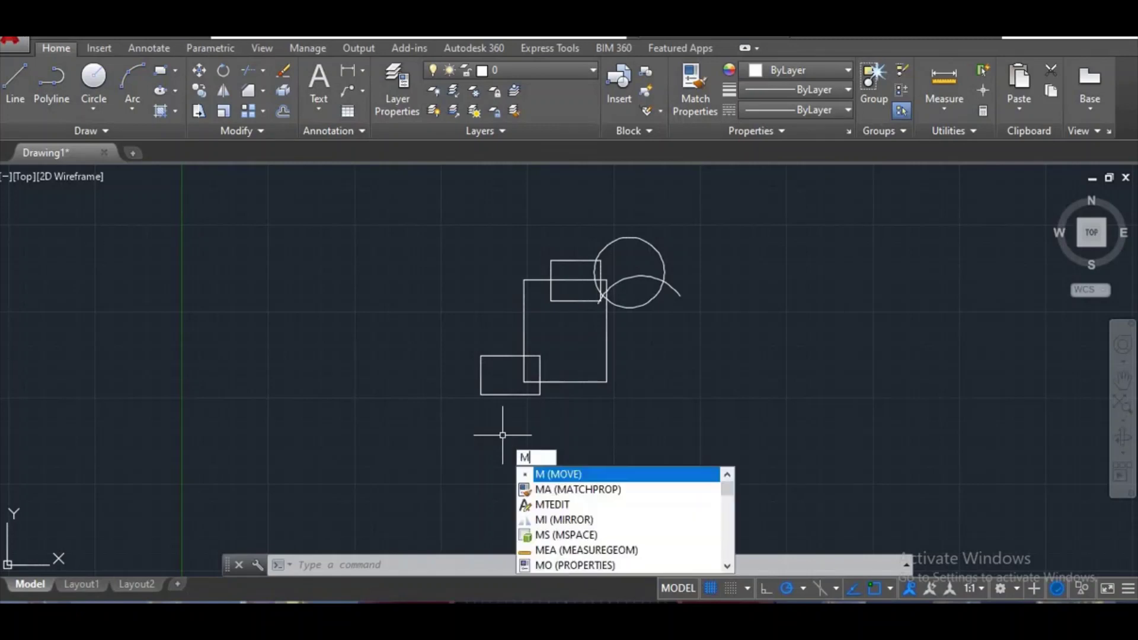
key("Return")
left_click(703, 208)
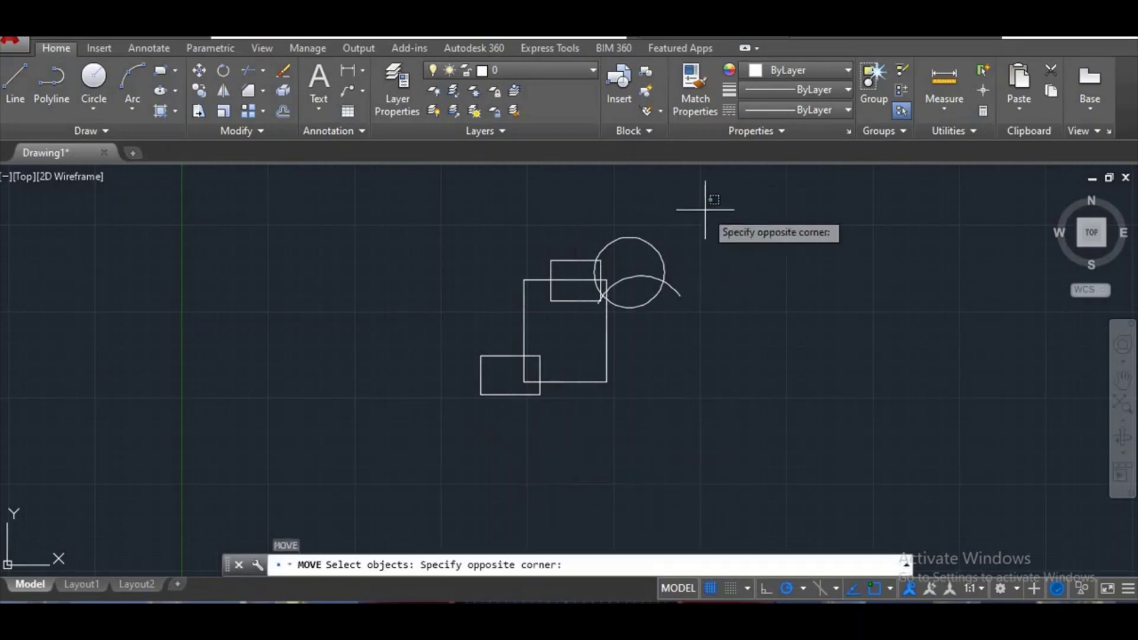
left_click(451, 416)
key("Return")
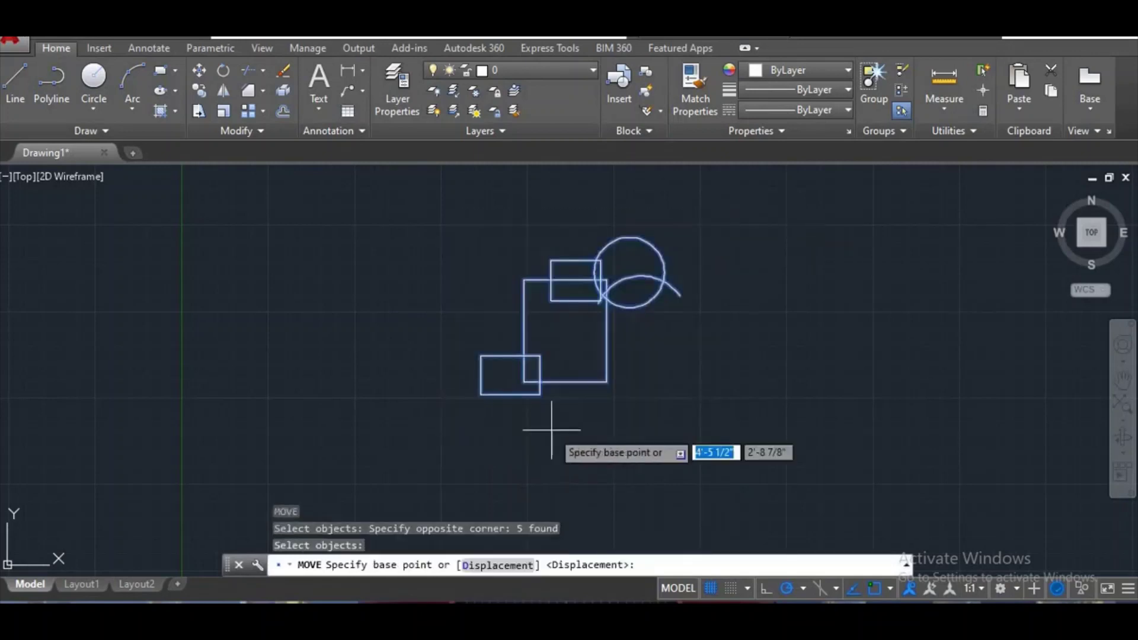
left_click(589, 433)
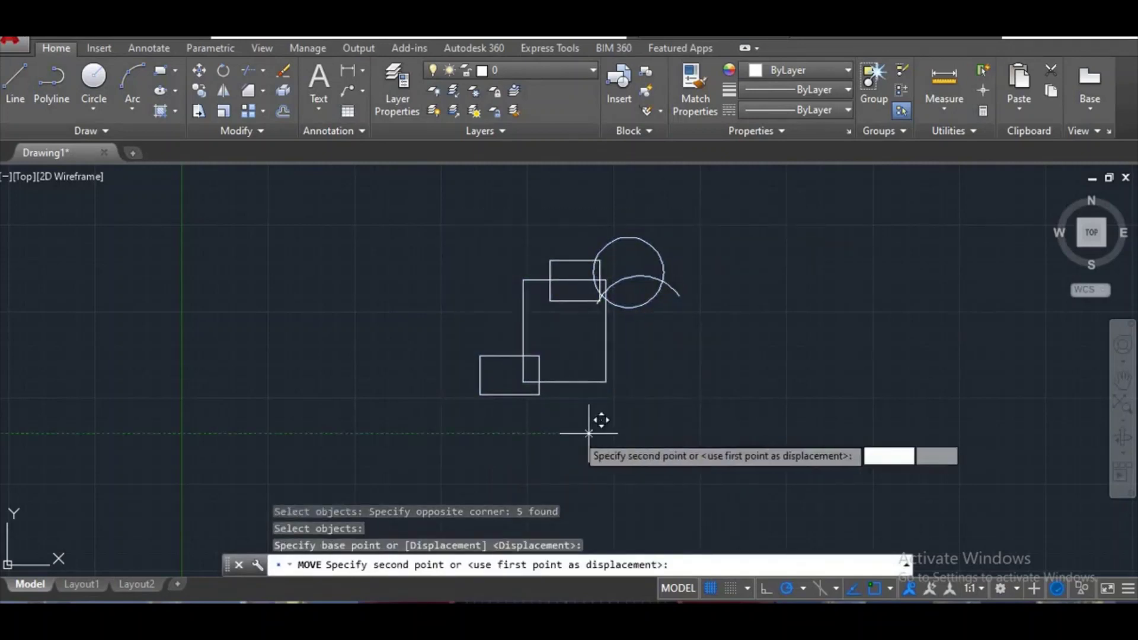
left_click(313, 444)
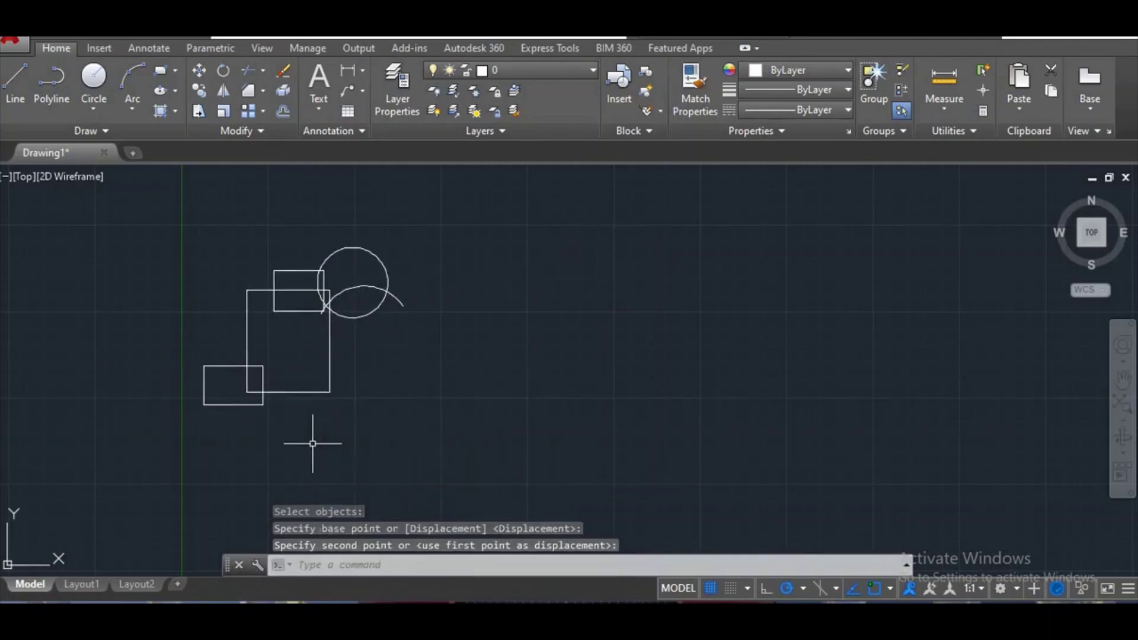